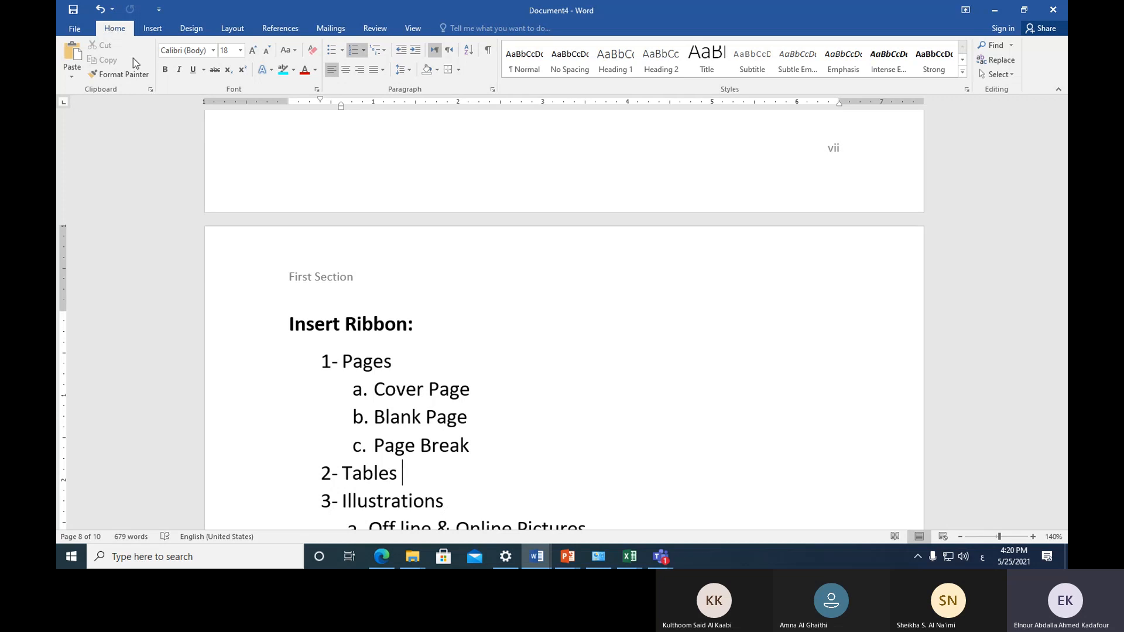
Step: Insert the built-in Filigree cover page at the start of the document
{"action": "left_click", "coordinate": [154, 28]}
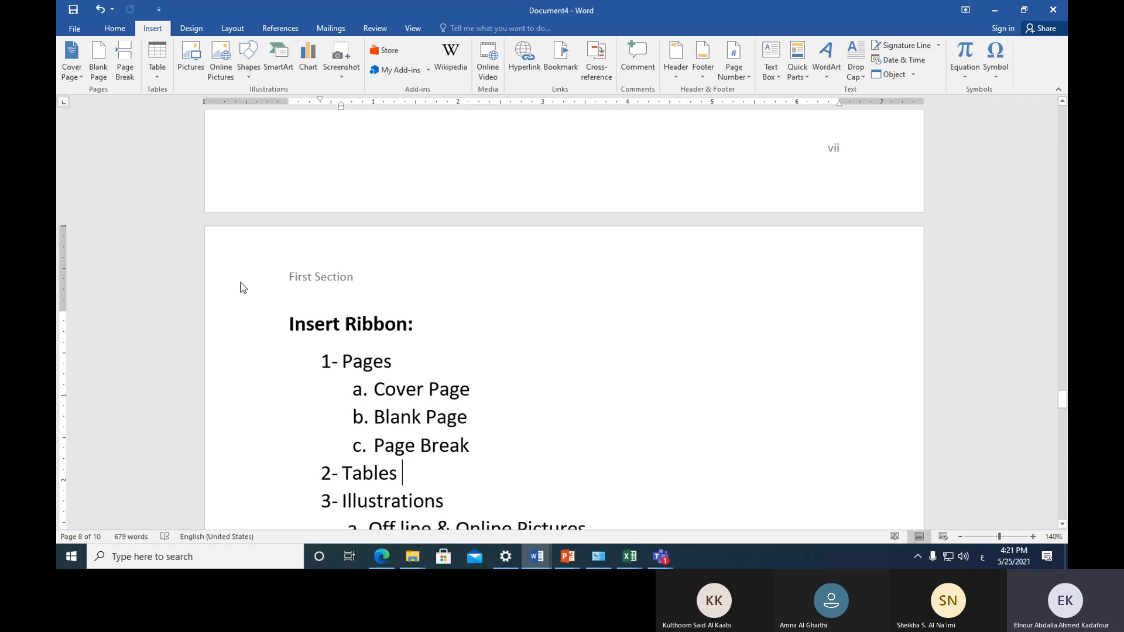
{"action": "scroll", "coordinate": [243, 287], "scroll_direction": "down", "scroll_amount": 1}
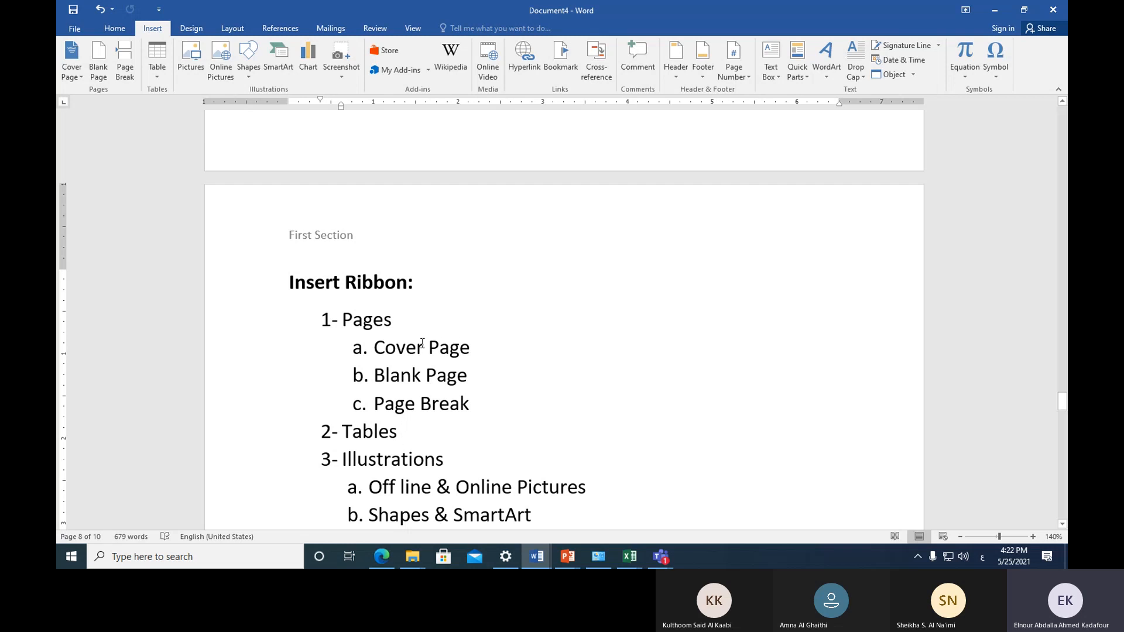
{"action": "left_click_drag", "start_coordinate": [379, 346], "coordinate": [452, 348]}
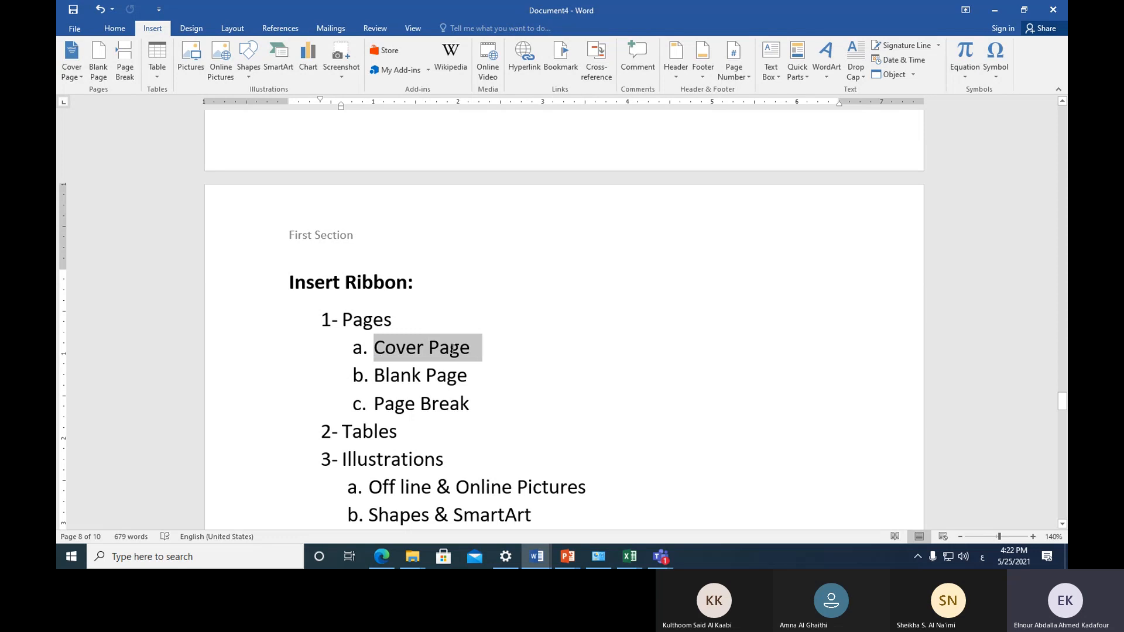
{"action": "left_click_drag", "start_coordinate": [453, 348], "coordinate": [477, 365]}
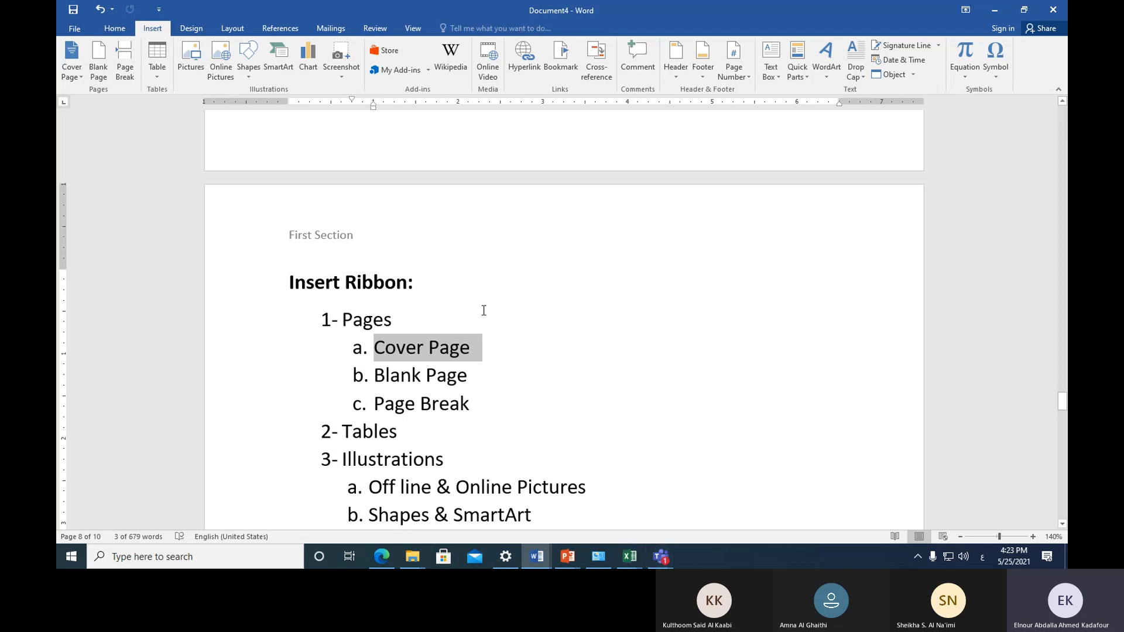
{"action": "left_click", "coordinate": [79, 78]}
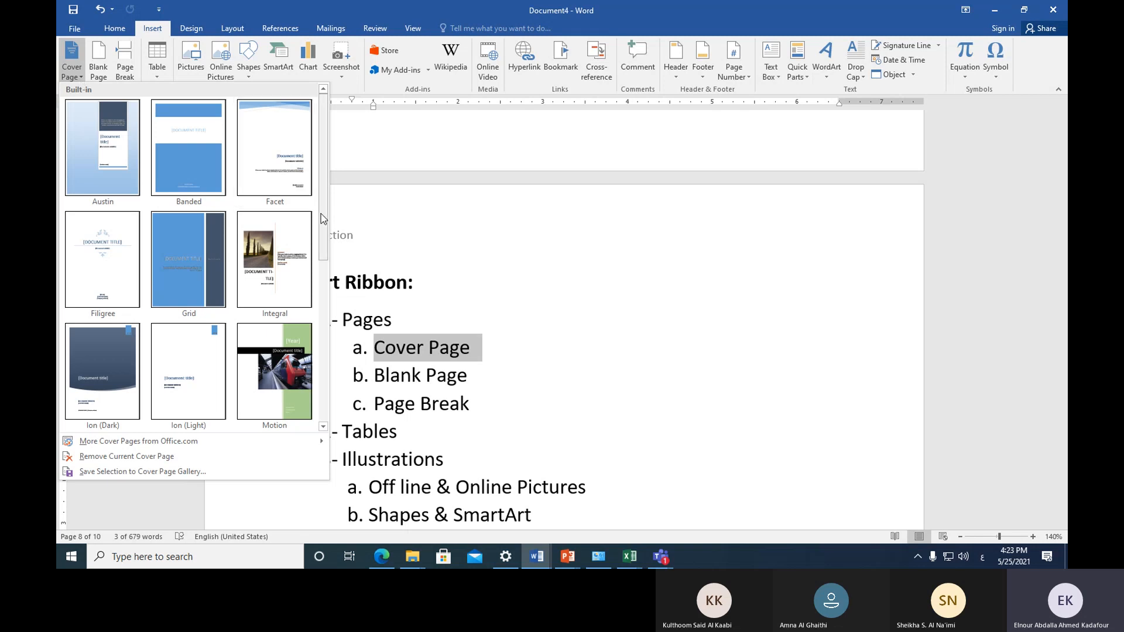
{"action": "mouse_move", "coordinate": [323, 220]}
{"action": "left_mouse_down"}
{"action": "mouse_move", "coordinate": [321, 391]}
{"action": "mouse_move", "coordinate": [336, 303]}
{"action": "mouse_move", "coordinate": [327, 224]}
{"action": "left_mouse_up"}
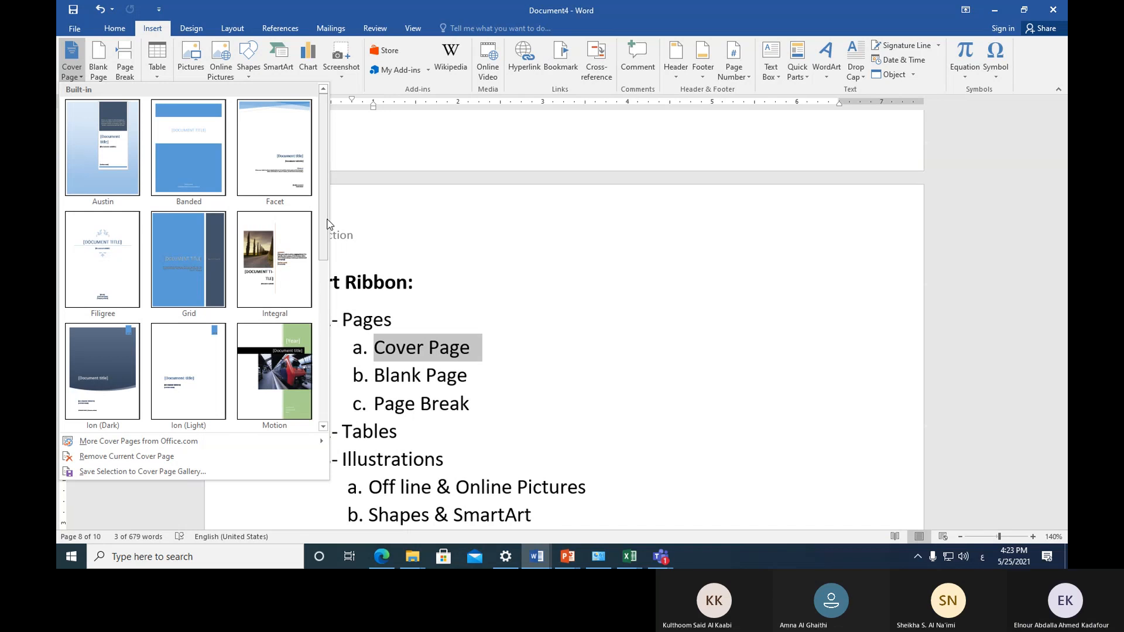
{"action": "left_click", "coordinate": [87, 261]}
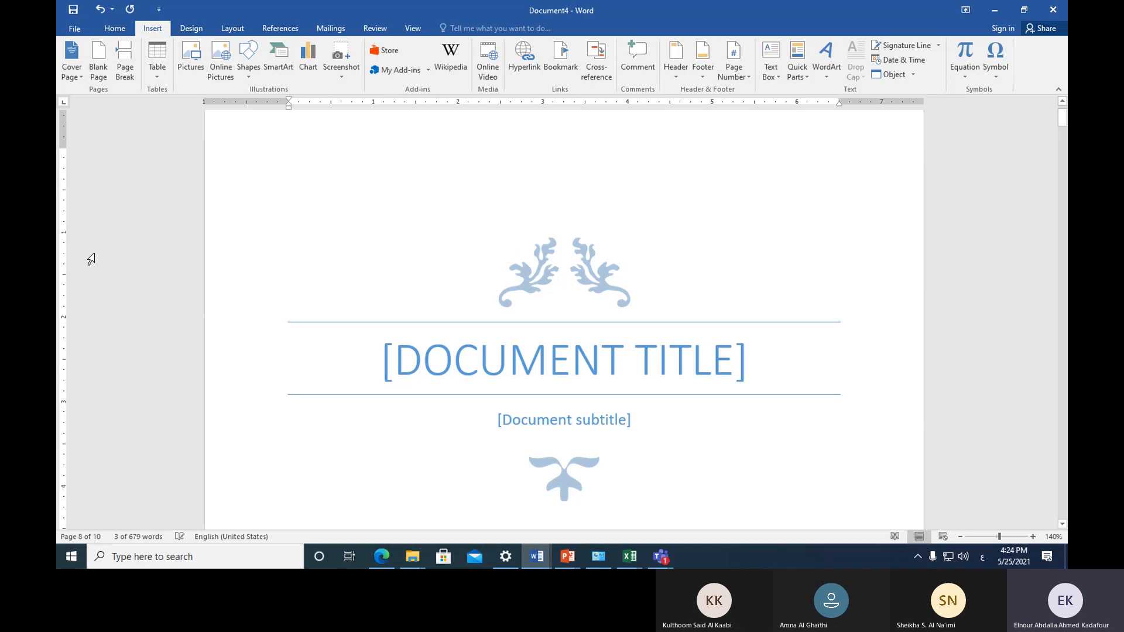
Step: Select the document title placeholder on the cover page and look over the page's subtitle, date and company fields
{"action": "left_click", "coordinate": [403, 360]}
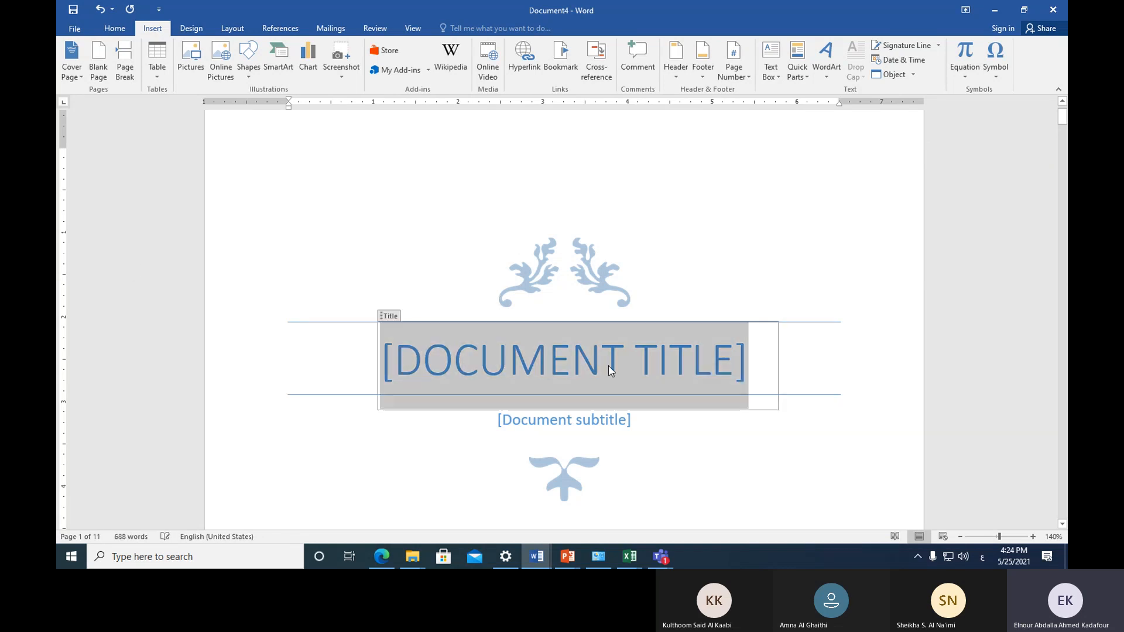
{"action": "scroll", "coordinate": [432, 436], "scroll_direction": "down", "scroll_amount": 2}
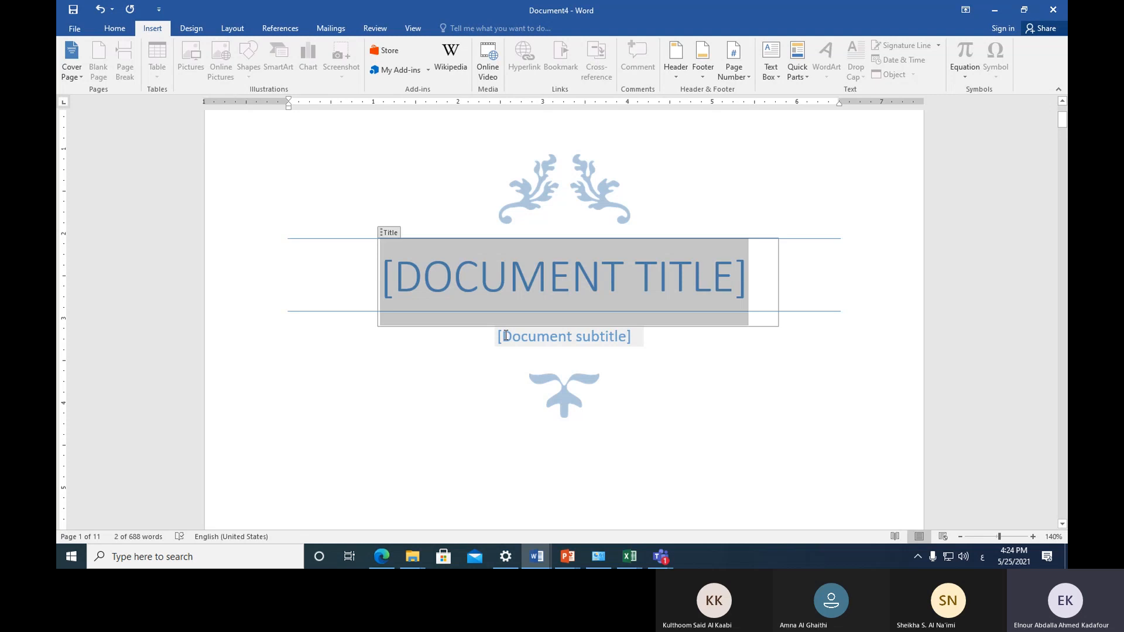
{"action": "scroll", "coordinate": [505, 336], "scroll_direction": "down", "scroll_amount": 6}
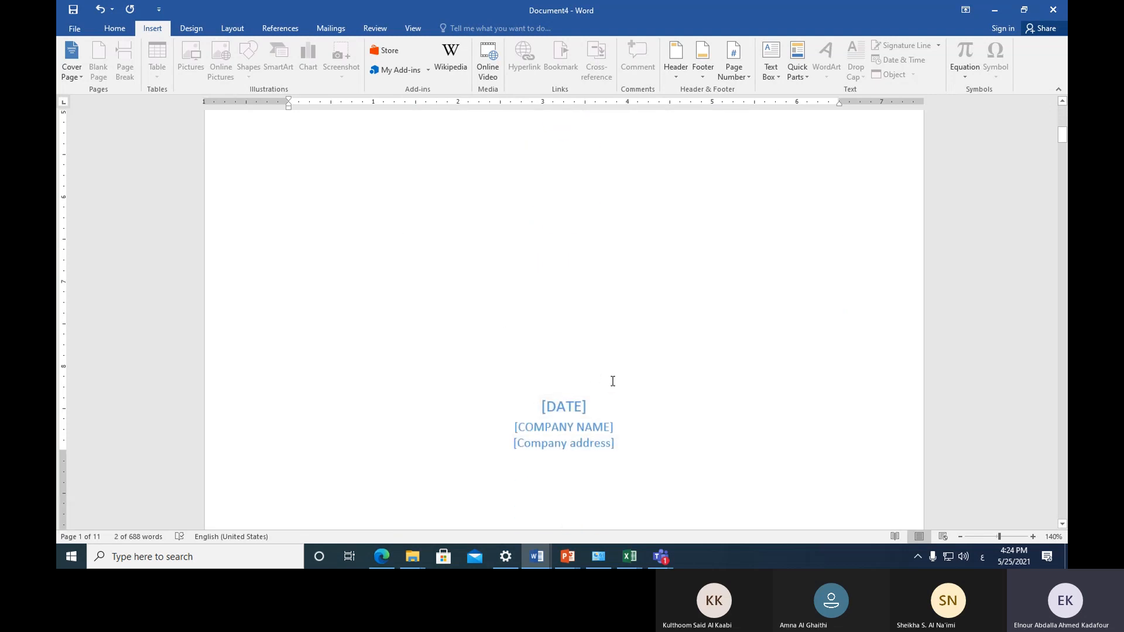
{"action": "scroll", "coordinate": [572, 321], "scroll_direction": "up", "scroll_amount": 6}
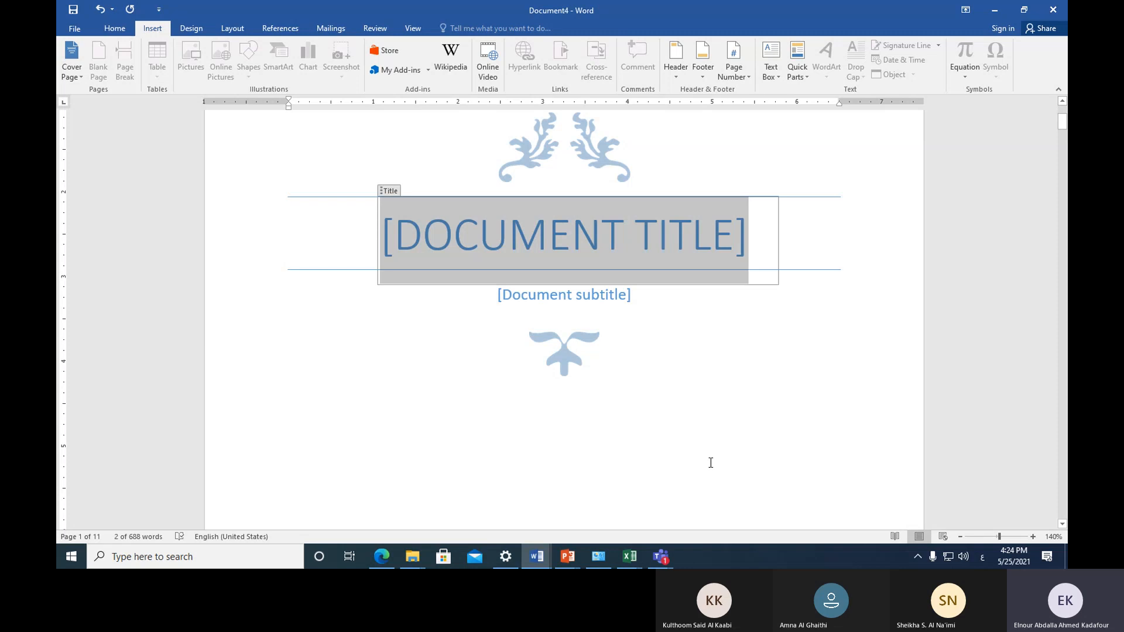
{"action": "type", "text": "ِى"}
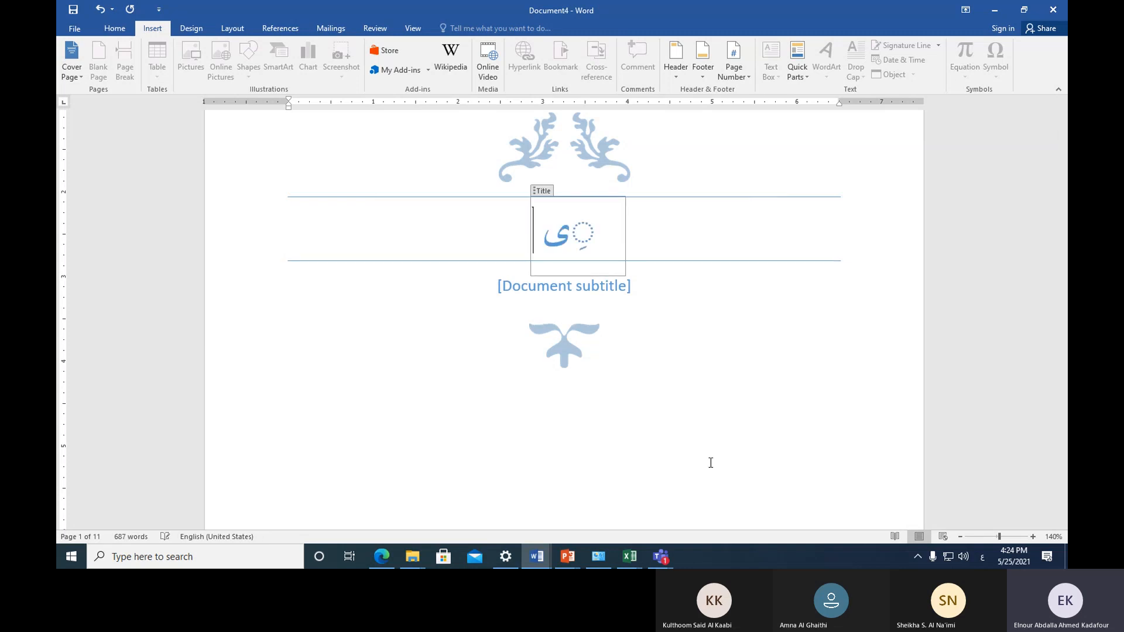
{"action": "key", "text": "BackSpace"}
{"action": "key", "text": "BackSpace"}
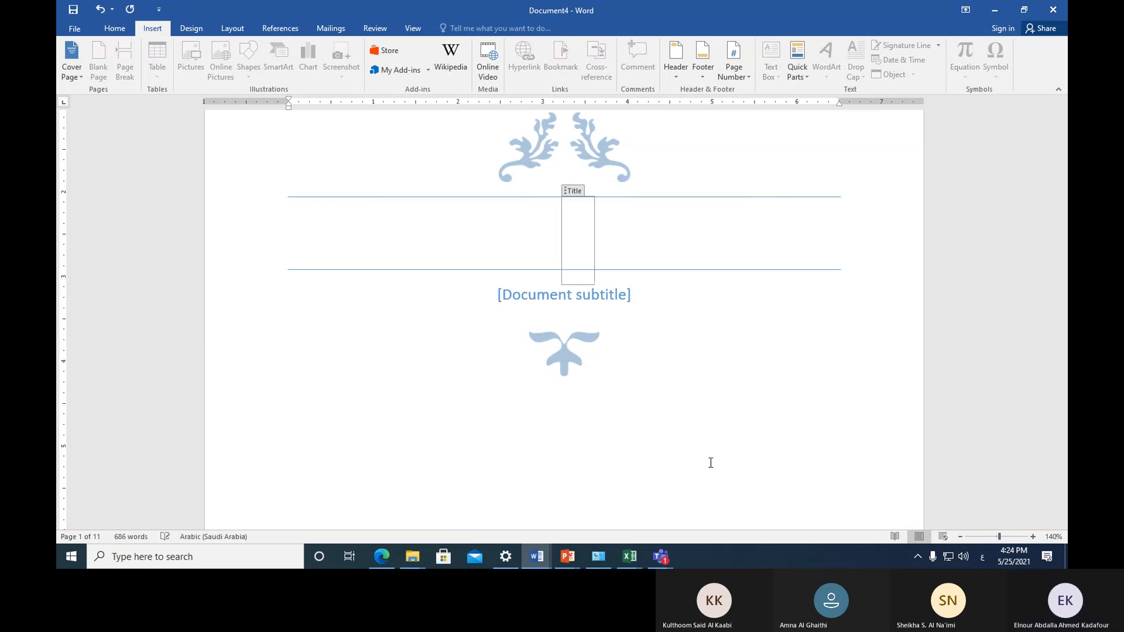
Step: Switch the keyboard language to English and enter "AN INTENSIVE MS WORD COURSE" as the cover page title
{"action": "key", "text": "alt+shift"}
{"action": "type", "text": "AN "}
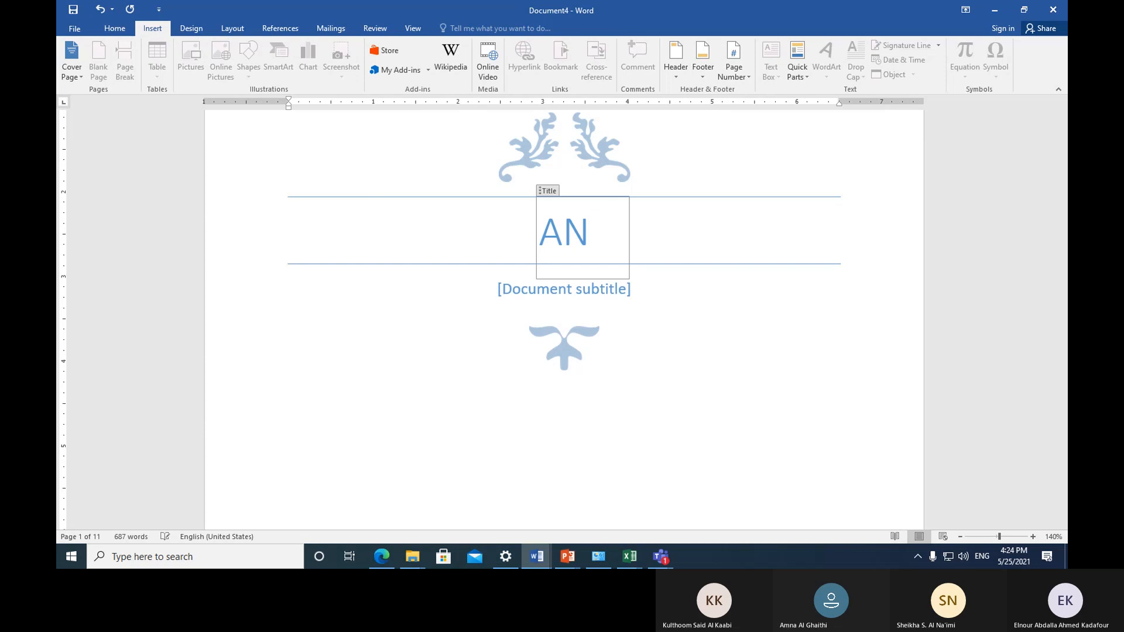
{"action": "type", "text": "IN"}
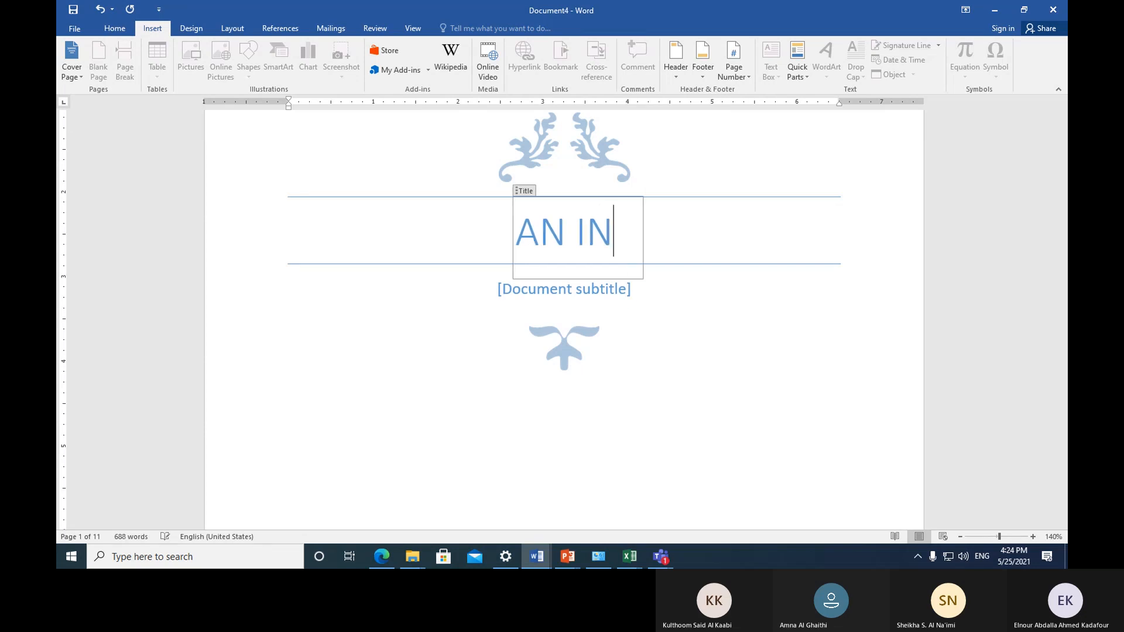
{"action": "type", "text": "TENSIV"}
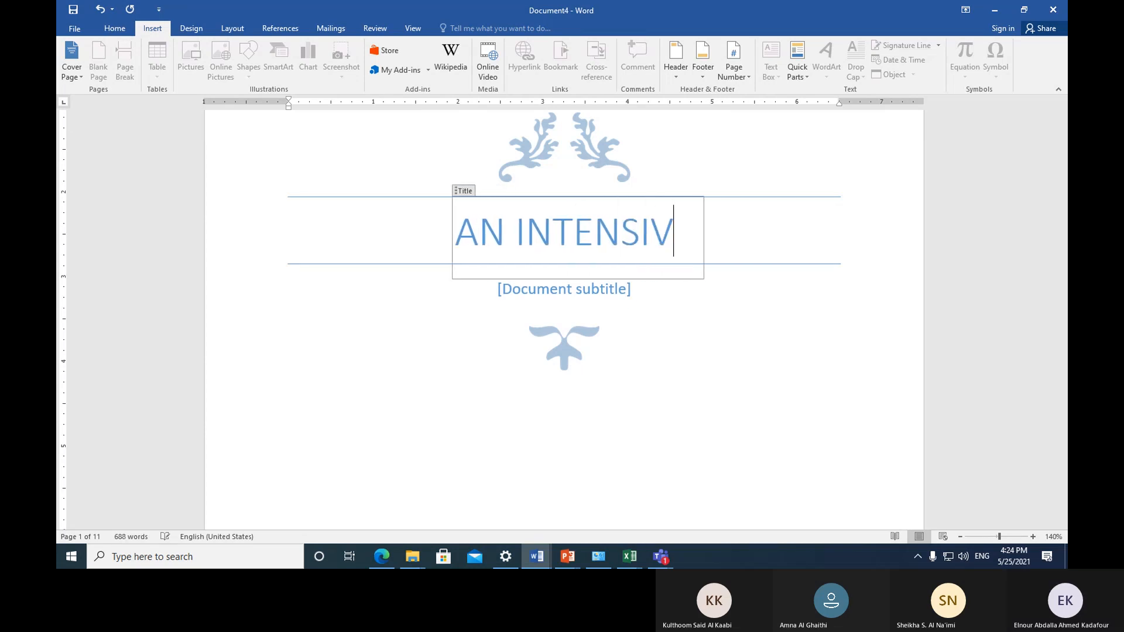
{"action": "type", "text": "E MS "}
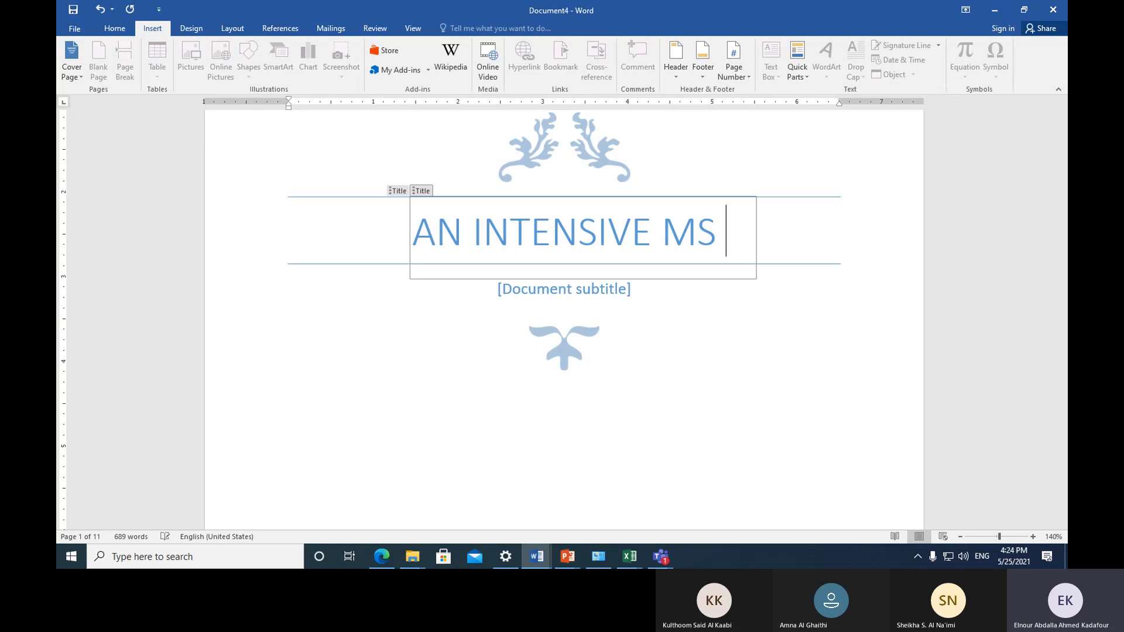
{"action": "type", "text": "WORD COURSE"}
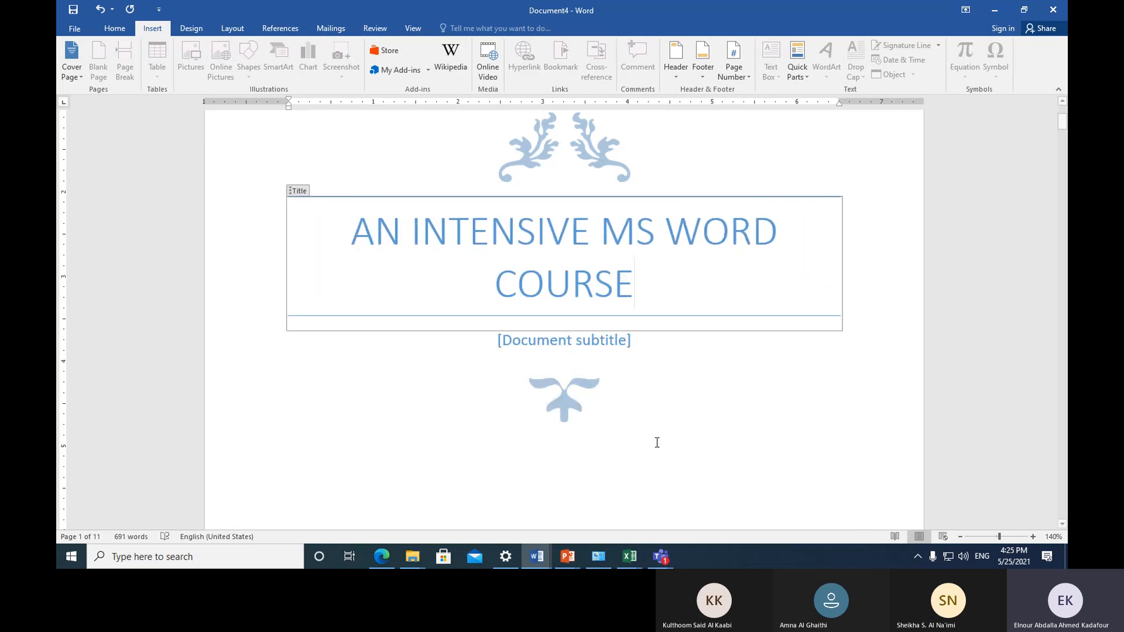
Step: Format the entire two-line cover page title as bold with a red font color
{"action": "left_click", "coordinate": [251, 279]}
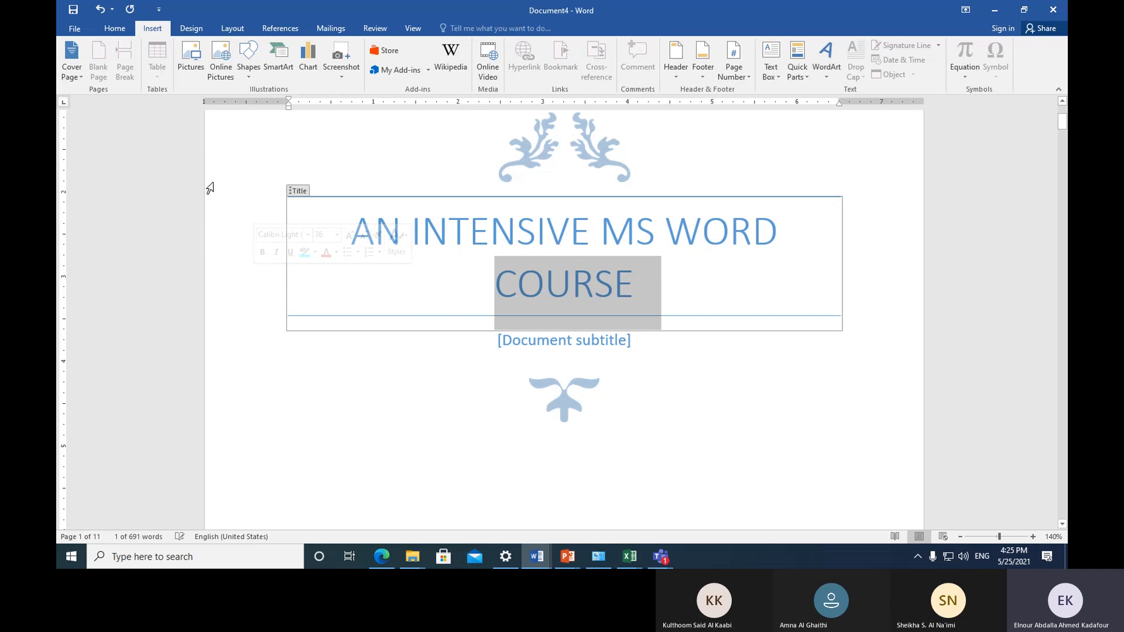
{"action": "left_click", "coordinate": [221, 253]}
{"action": "left_click_drag", "start_coordinate": [220, 253], "coordinate": [224, 276]}
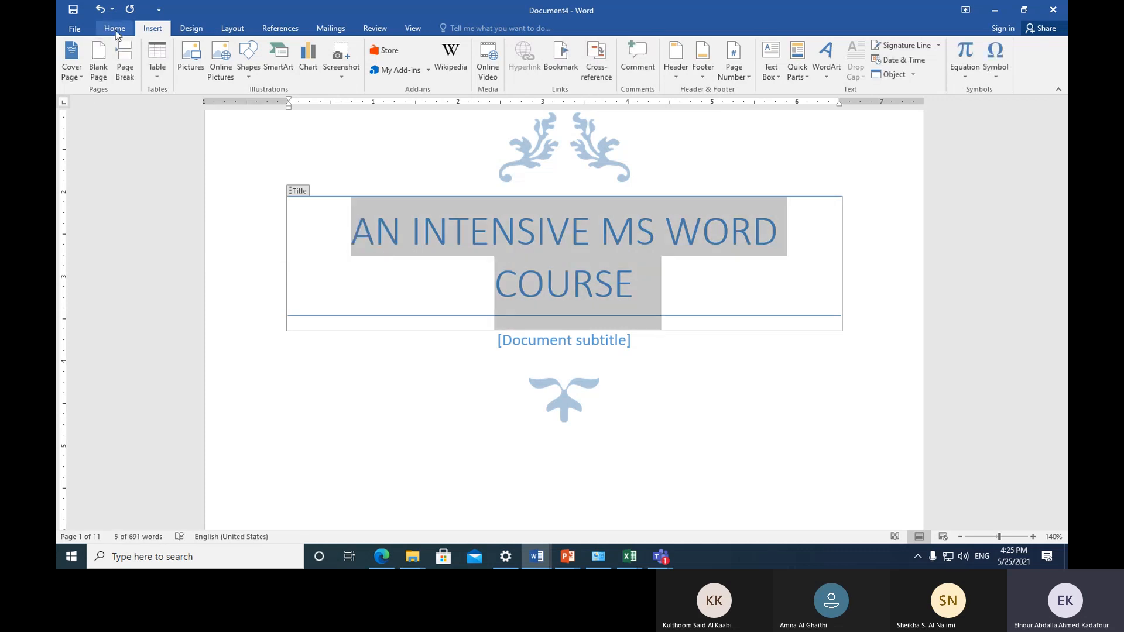
{"action": "left_click", "coordinate": [114, 29]}
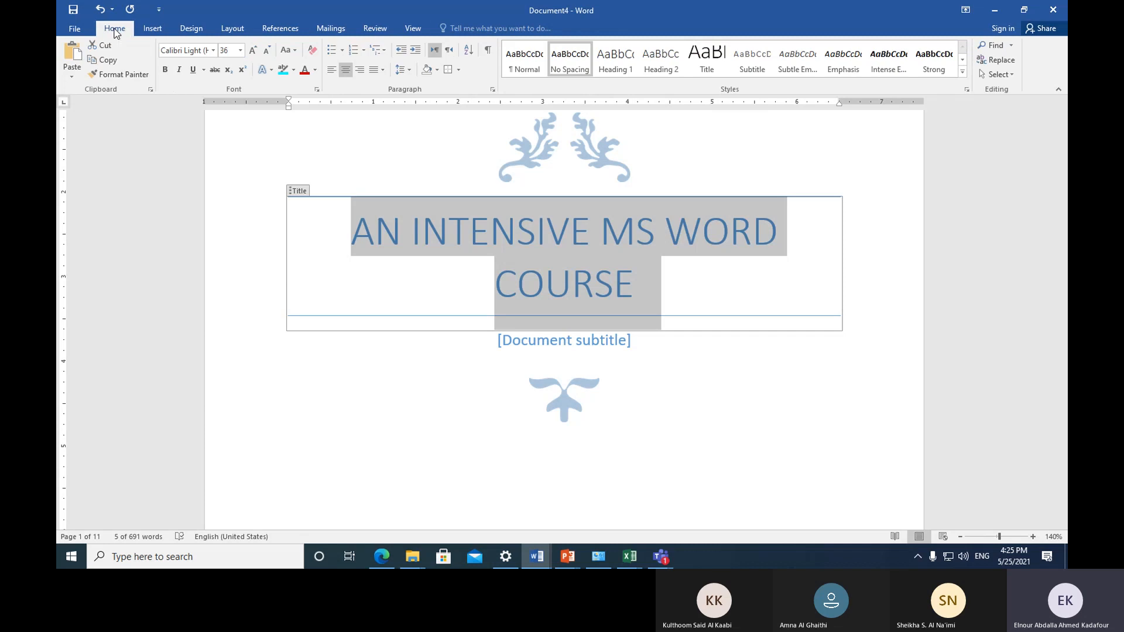
{"action": "left_click", "coordinate": [166, 68]}
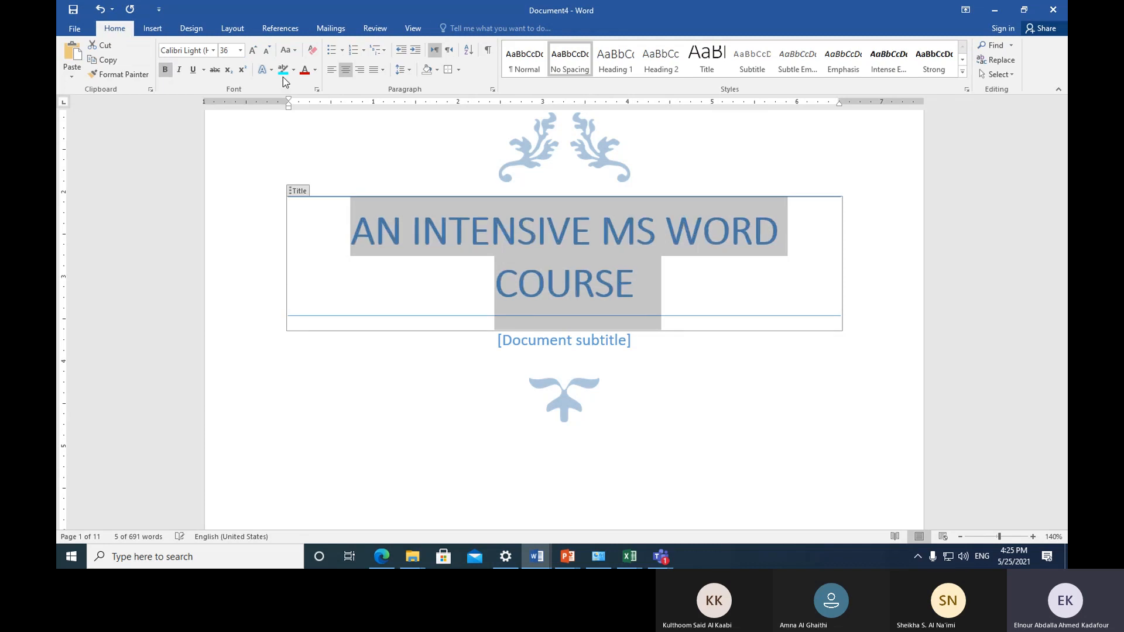
{"action": "left_click", "coordinate": [305, 71]}
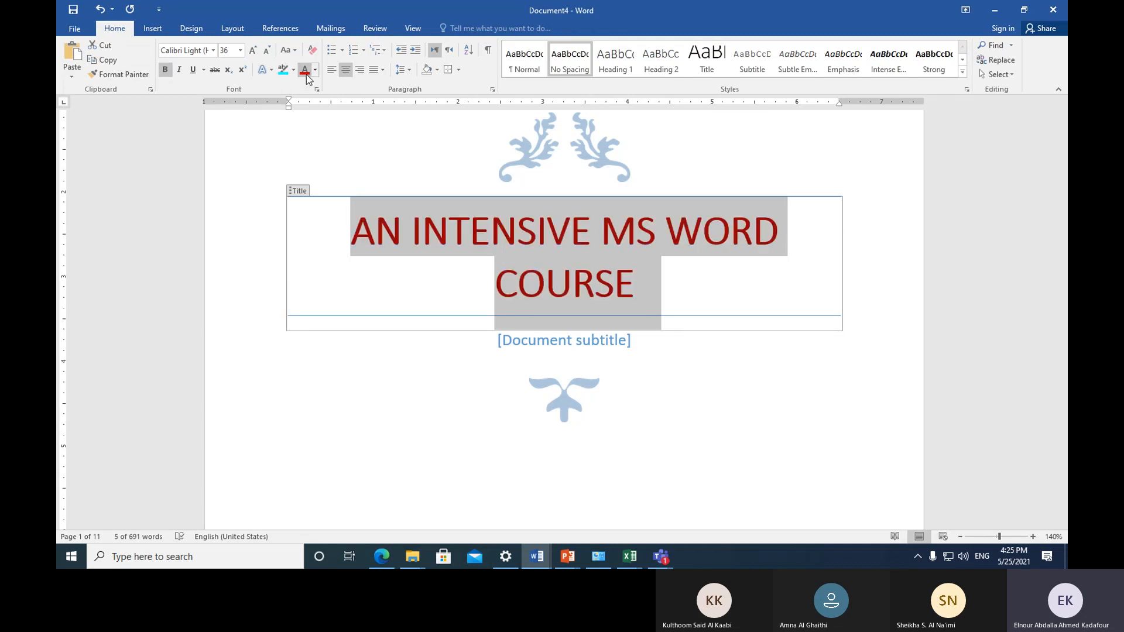
Step: Look through the document from the cover page down to the "Insert Ribbon:" outline
{"action": "left_click", "coordinate": [152, 29]}
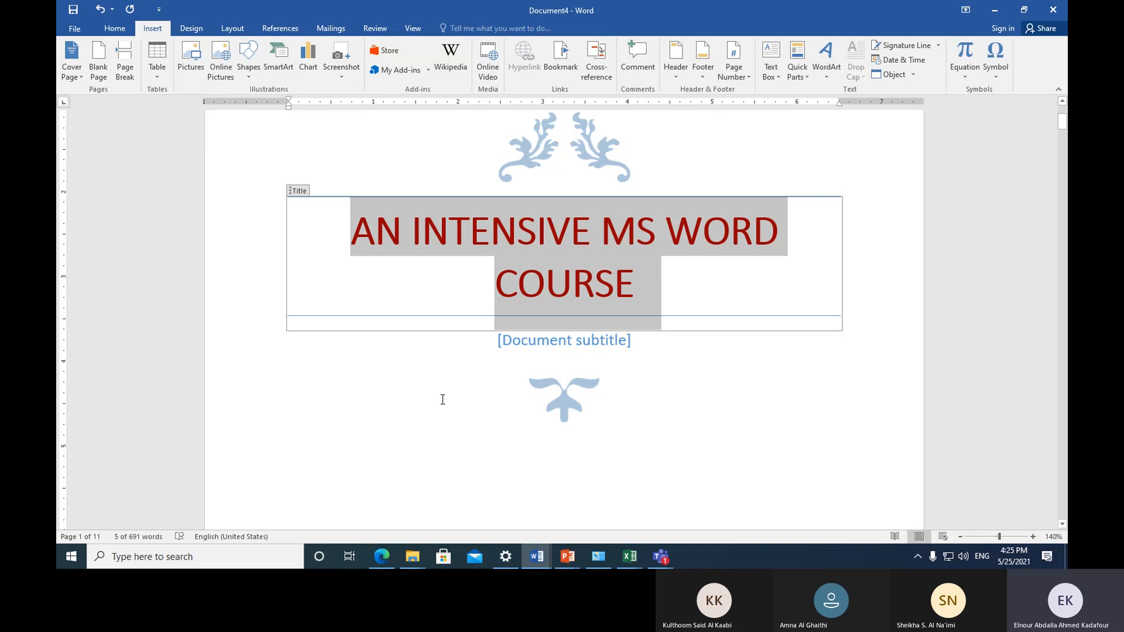
{"action": "scroll", "coordinate": [442, 399], "scroll_direction": "down", "scroll_amount": 7}
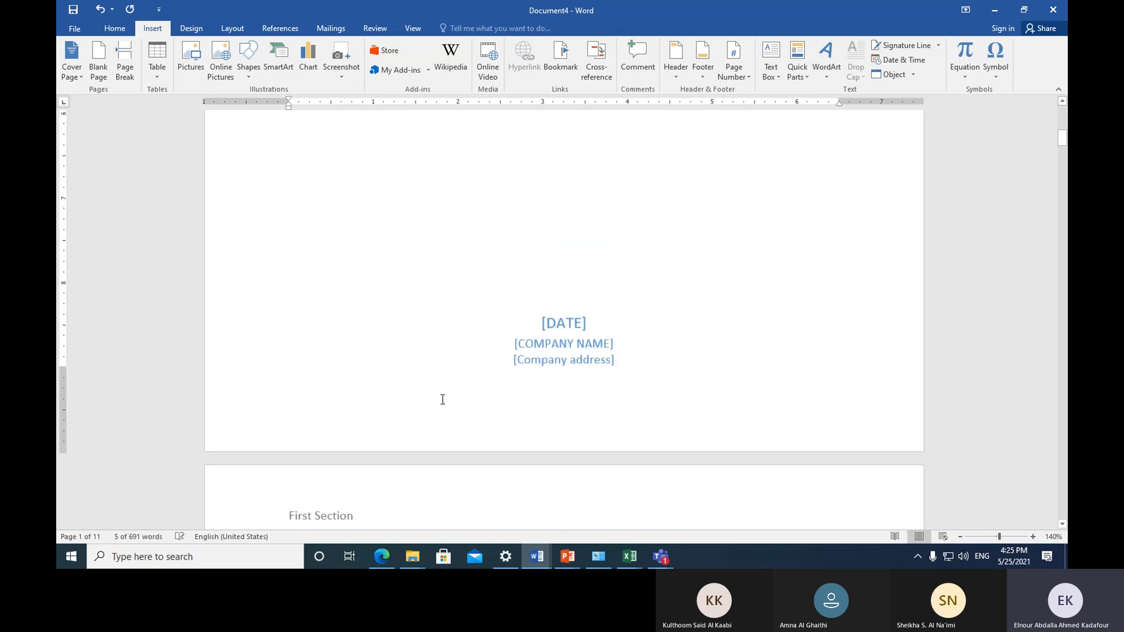
{"action": "scroll", "coordinate": [442, 400], "scroll_direction": "down", "scroll_amount": 3}
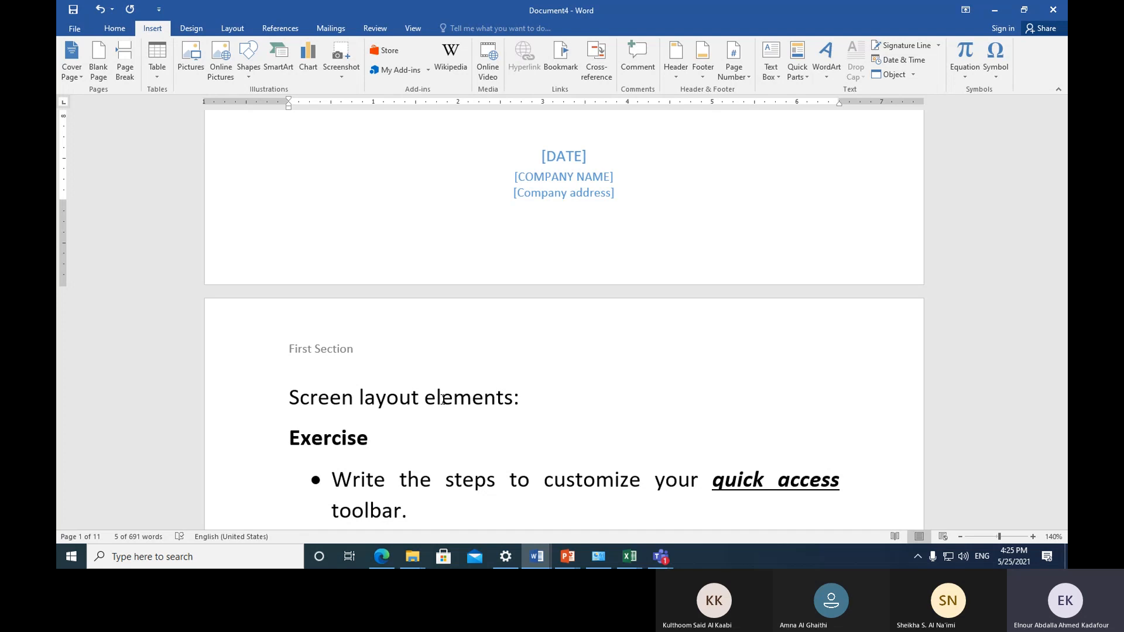
{"action": "scroll", "coordinate": [442, 399], "scroll_direction": "down", "scroll_amount": 15}
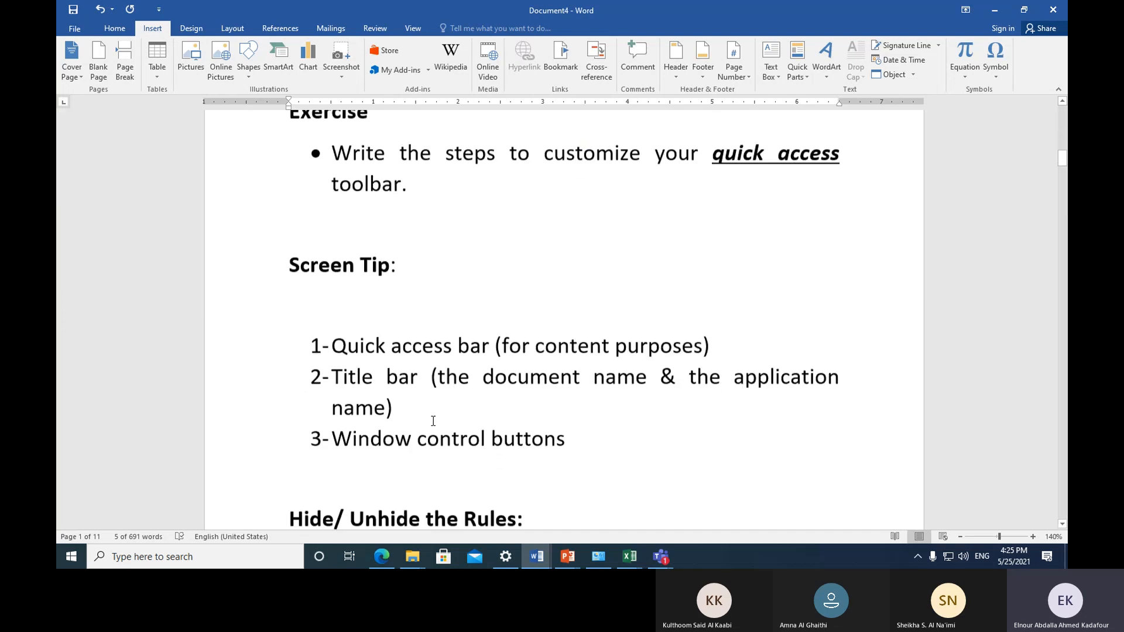
{"action": "scroll", "coordinate": [432, 420], "scroll_direction": "down", "scroll_amount": 2}
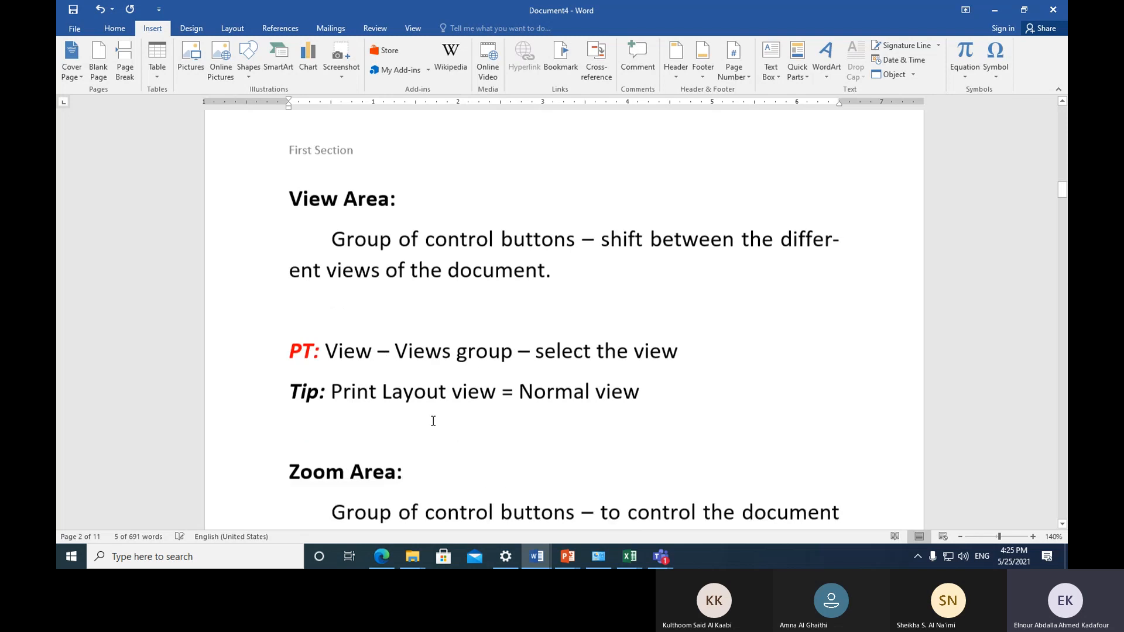
{"action": "scroll", "coordinate": [434, 421], "scroll_direction": "down", "scroll_amount": 15}
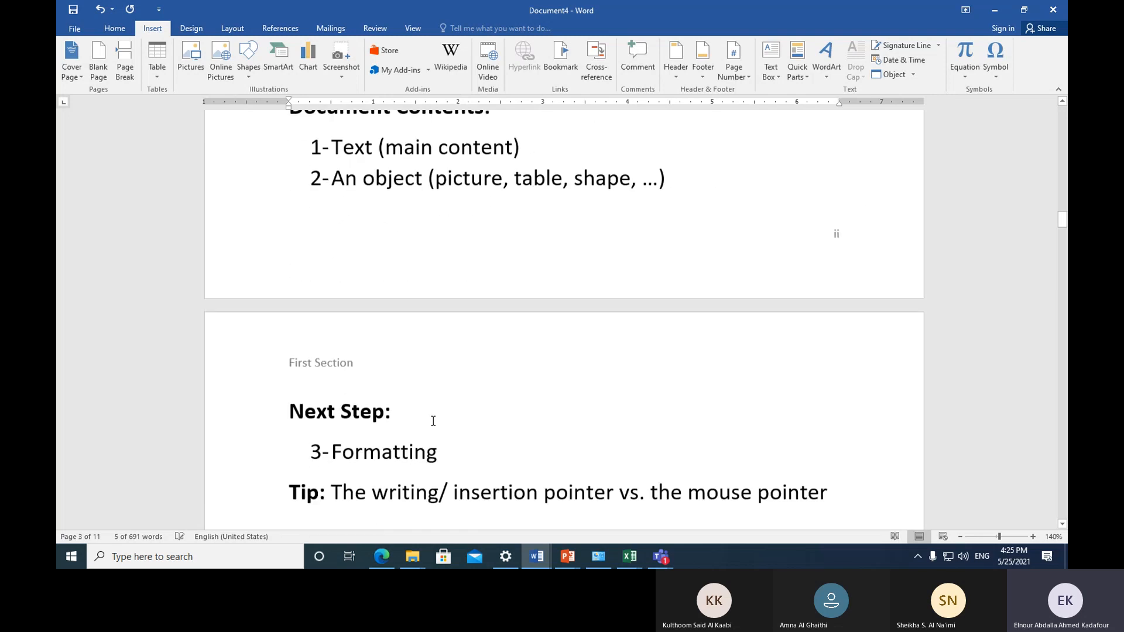
{"action": "scroll", "coordinate": [433, 421], "scroll_direction": "down", "scroll_amount": 15}
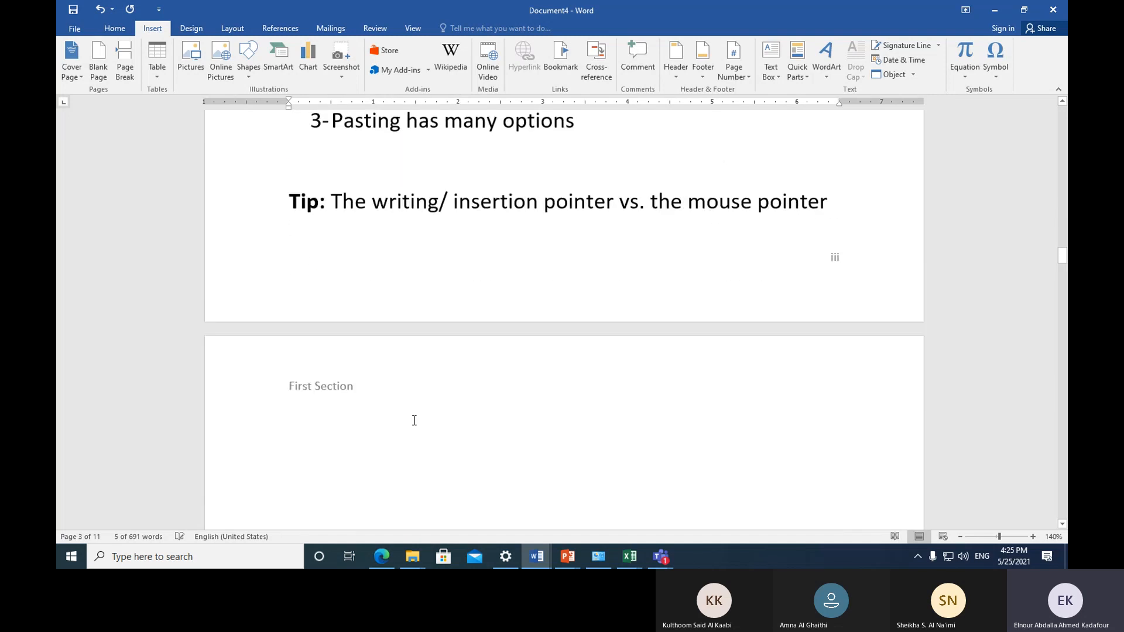
{"action": "scroll", "coordinate": [414, 421], "scroll_direction": "down", "scroll_amount": 15}
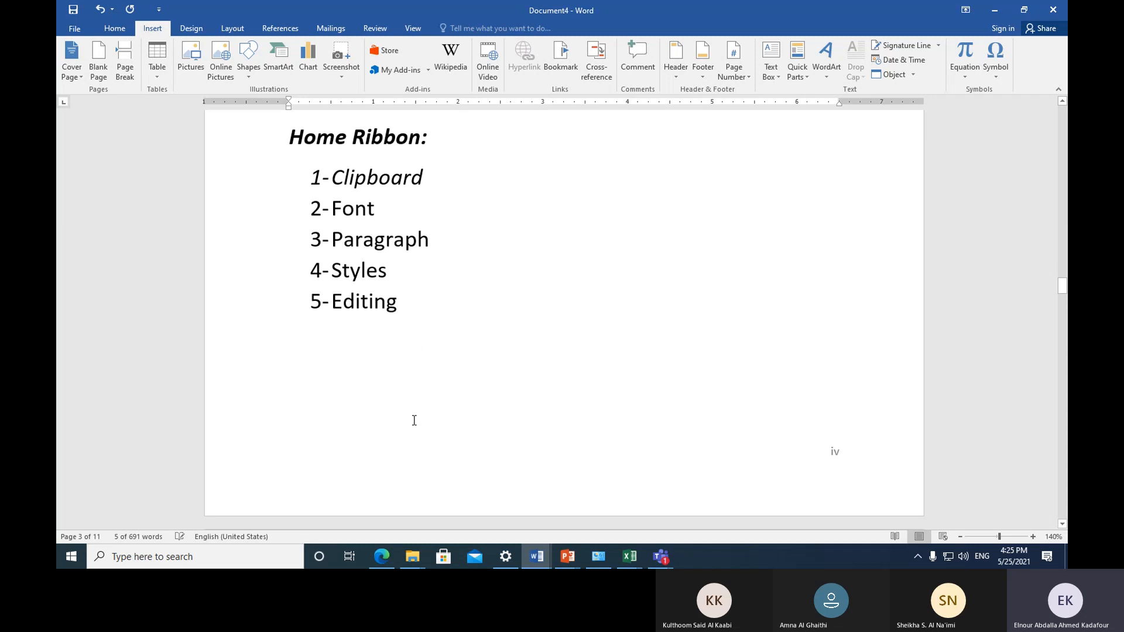
{"action": "scroll", "coordinate": [414, 420], "scroll_direction": "down", "scroll_amount": 12}
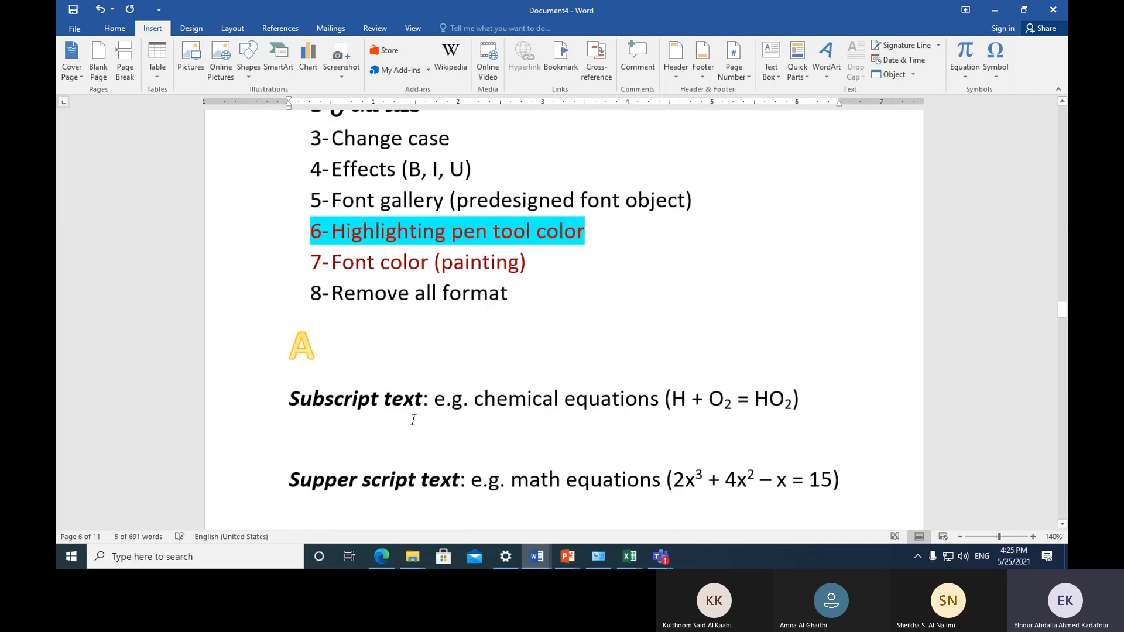
{"action": "scroll", "coordinate": [414, 420], "scroll_direction": "down", "scroll_amount": 12}
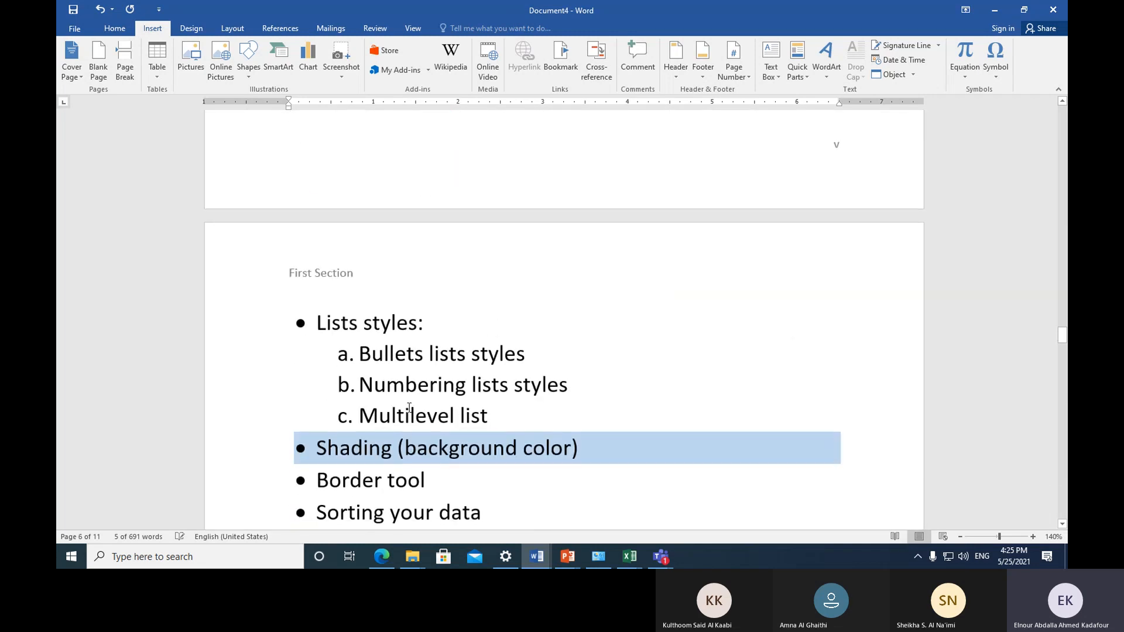
{"action": "scroll", "coordinate": [400, 393], "scroll_direction": "down", "scroll_amount": 7}
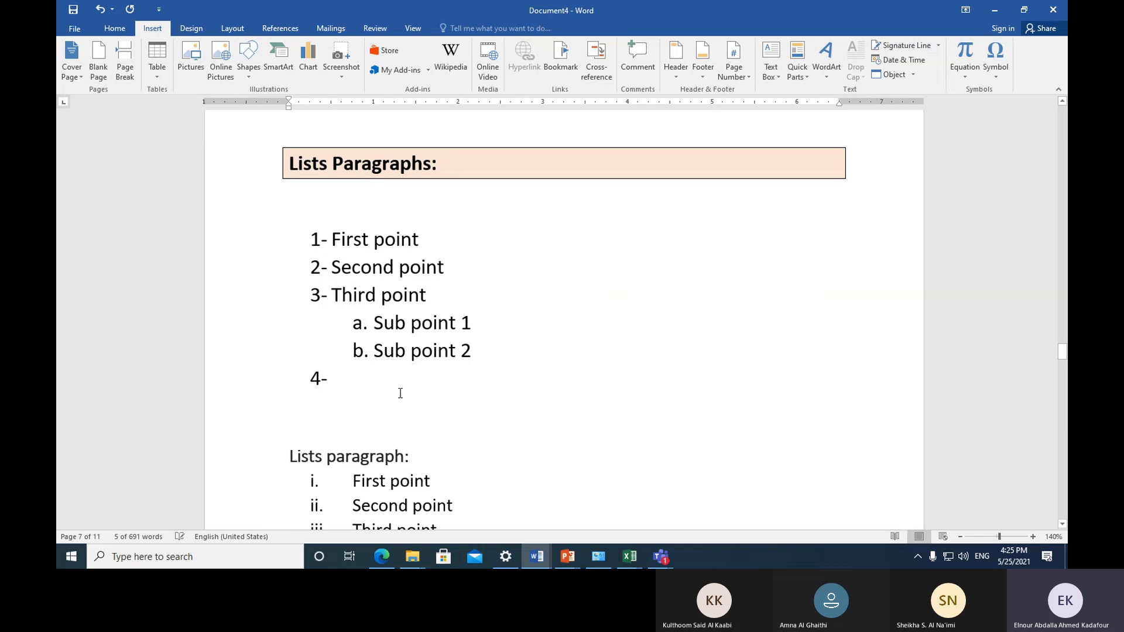
{"action": "scroll", "coordinate": [400, 392], "scroll_direction": "down", "scroll_amount": 7}
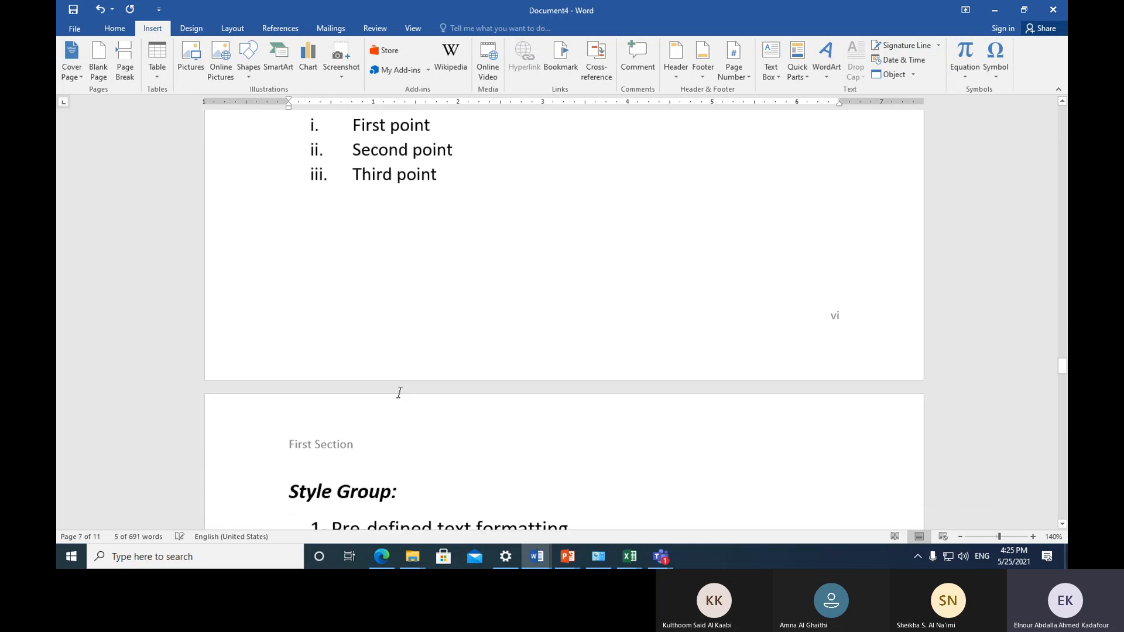
{"action": "scroll", "coordinate": [399, 393], "scroll_direction": "down", "scroll_amount": 8}
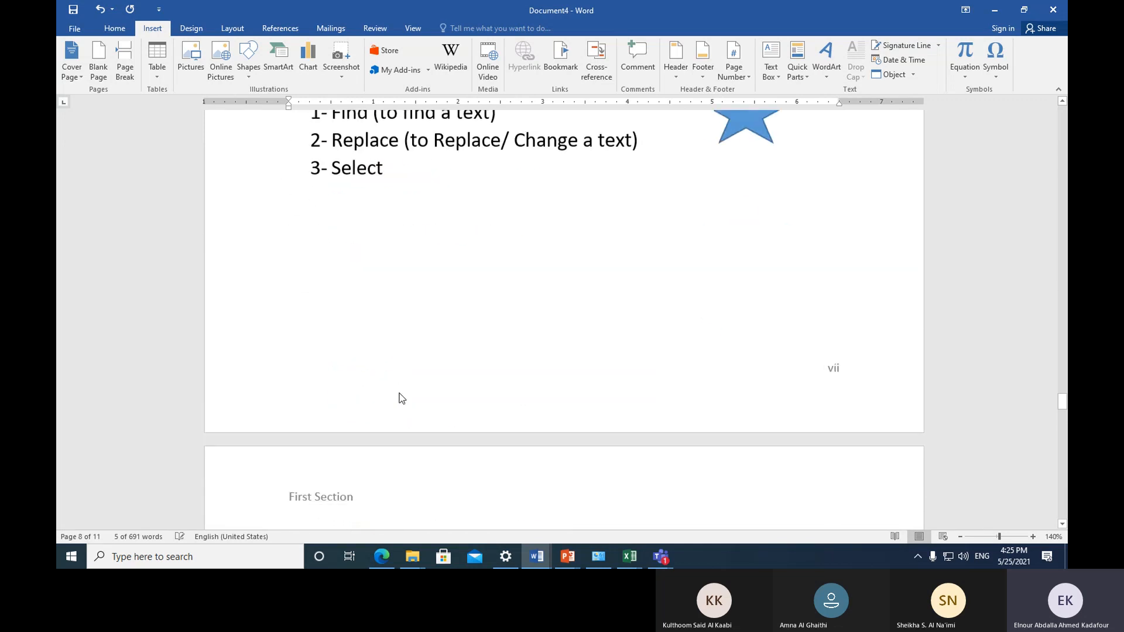
{"action": "scroll", "coordinate": [401, 398], "scroll_direction": "down", "scroll_amount": 3}
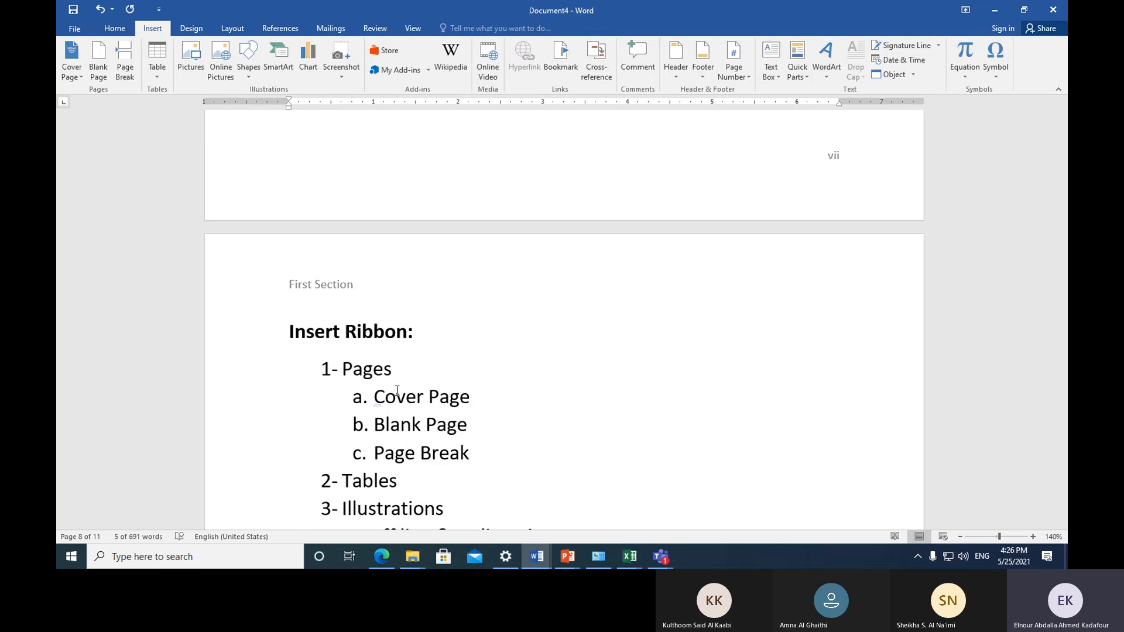
Step: Try inserting a blank page before the "Insert Ribbon:" heading, inspect the surrounding pages, and undo the insertion
{"action": "left_click", "coordinate": [289, 329]}
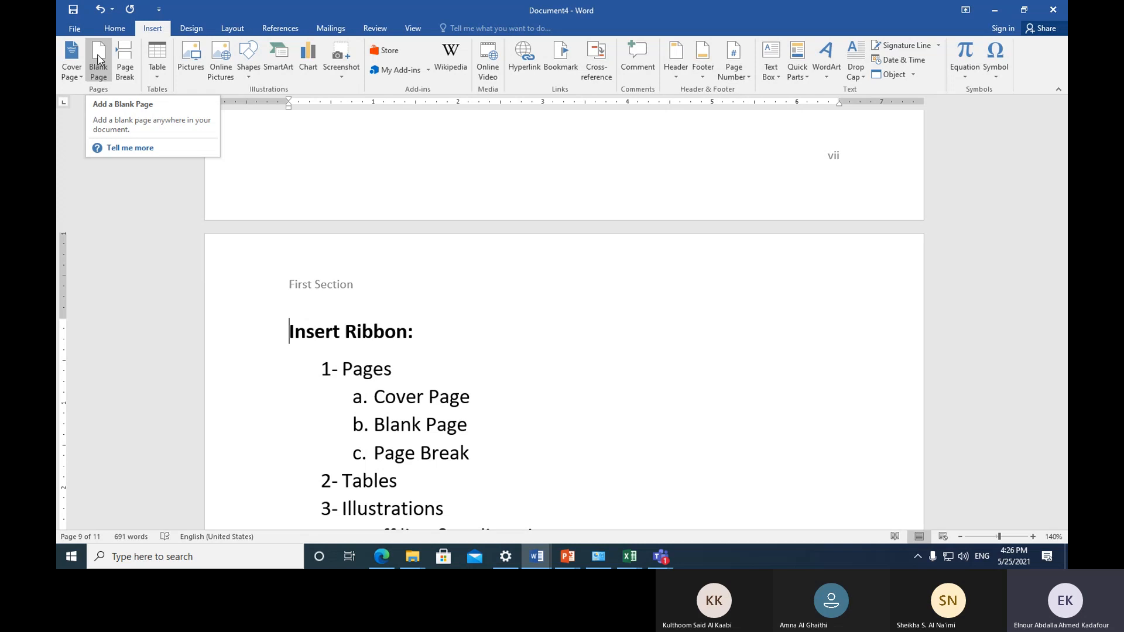
{"action": "left_click", "coordinate": [99, 58]}
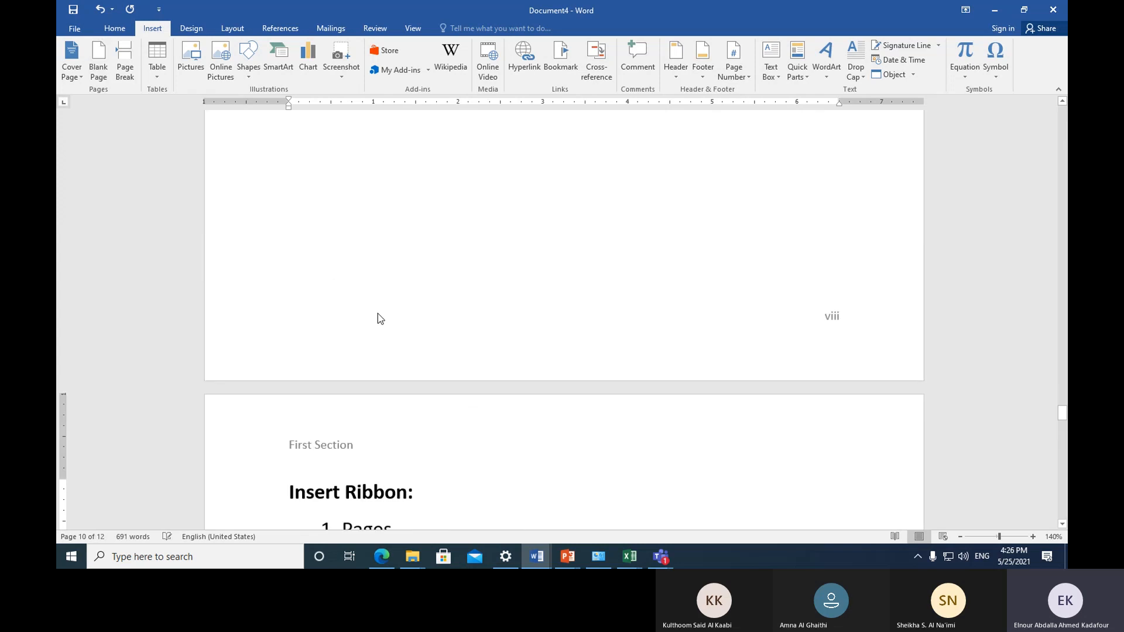
{"action": "scroll", "coordinate": [351, 409], "scroll_direction": "down", "scroll_amount": 3}
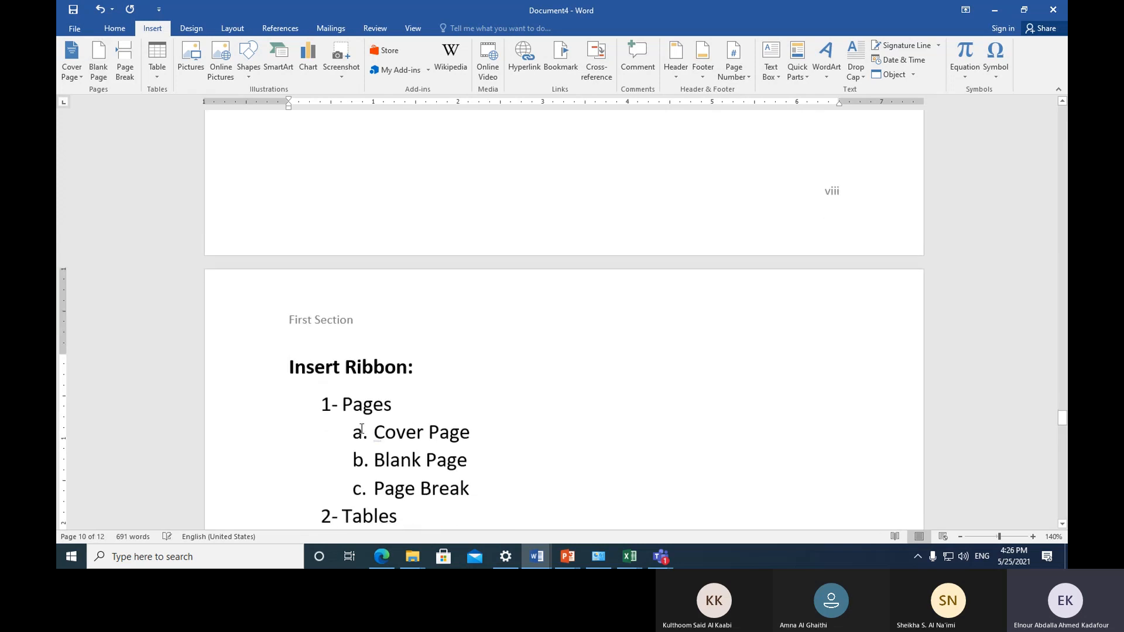
{"action": "scroll", "coordinate": [327, 392], "scroll_direction": "down", "scroll_amount": 3}
{"action": "scroll", "coordinate": [354, 412], "scroll_direction": "up", "scroll_amount": 6}
{"action": "scroll", "coordinate": [356, 404], "scroll_direction": "up", "scroll_amount": 18}
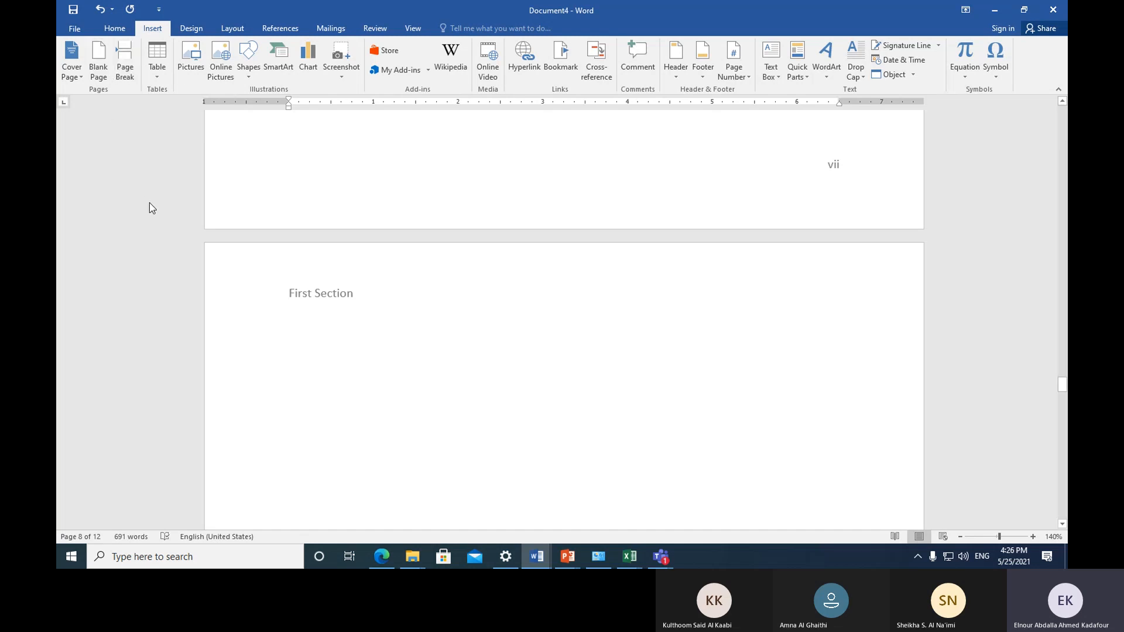
{"action": "left_click", "coordinate": [100, 9]}
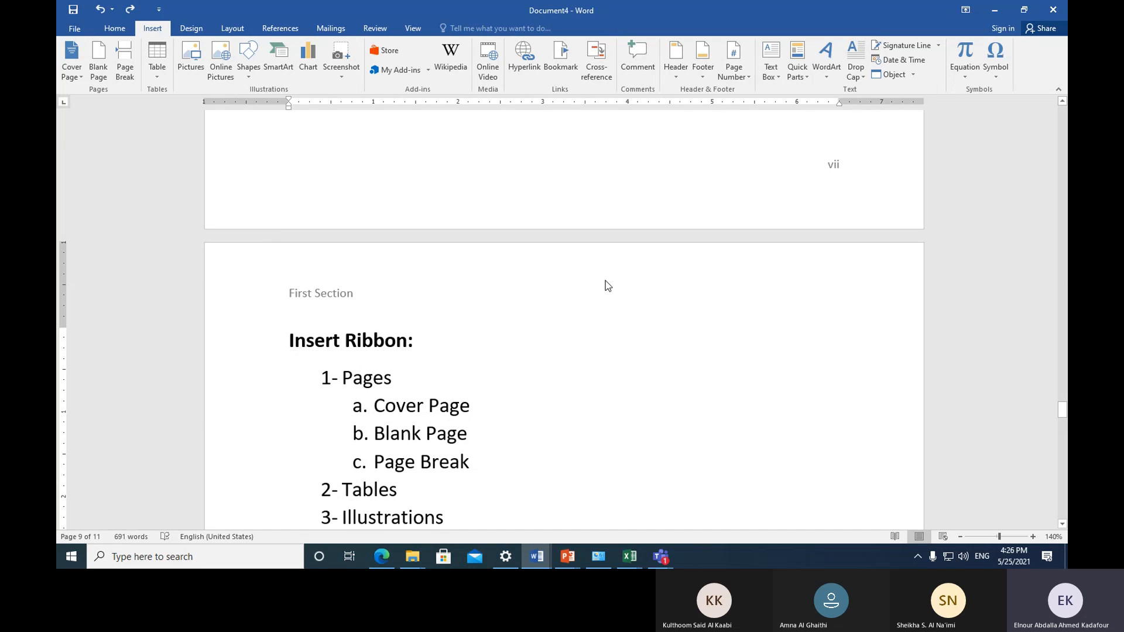
Step: Switch to Edge to examine the enlarged PC keyboard picture on Shutterstock, and return to Document4 in Word
{"action": "left_click", "coordinate": [386, 558]}
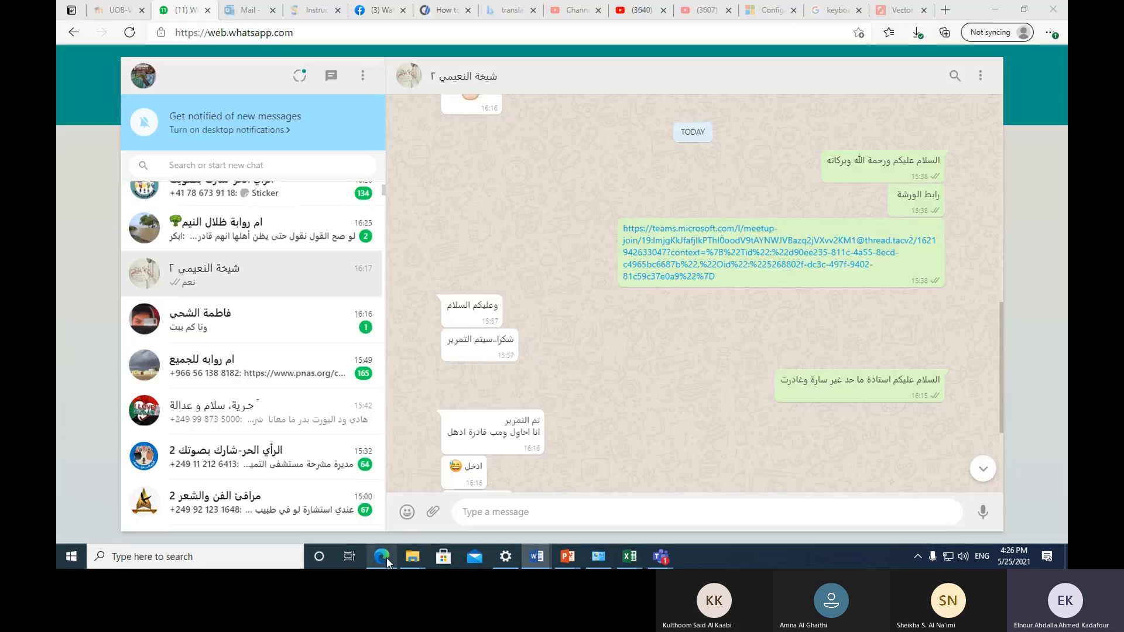
{"action": "left_click", "coordinate": [892, 11]}
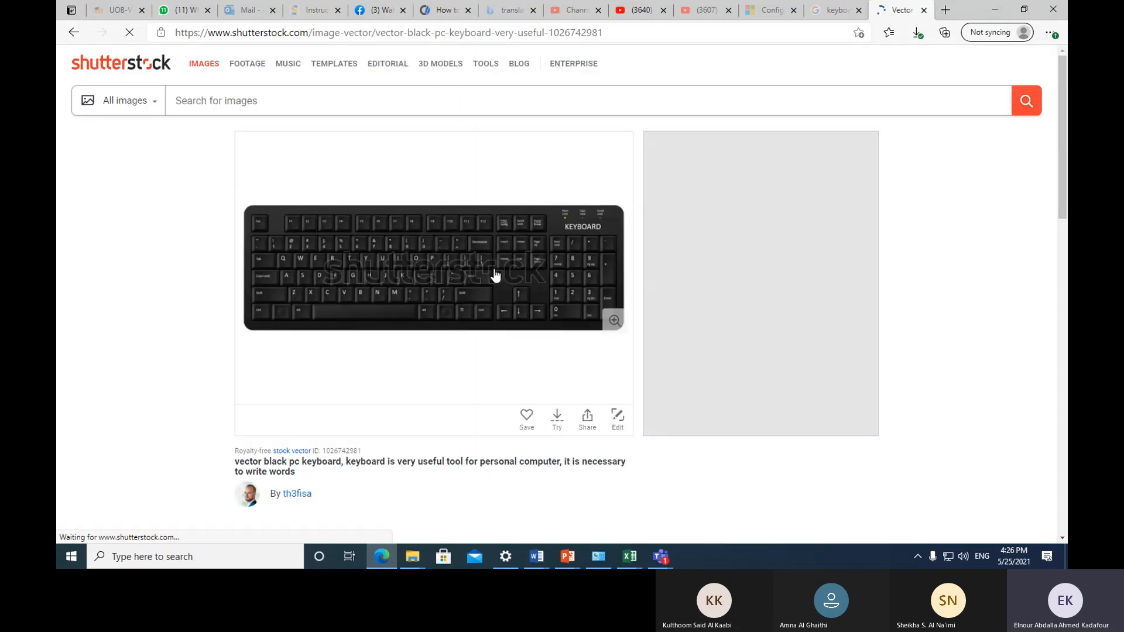
{"action": "left_click", "coordinate": [441, 250]}
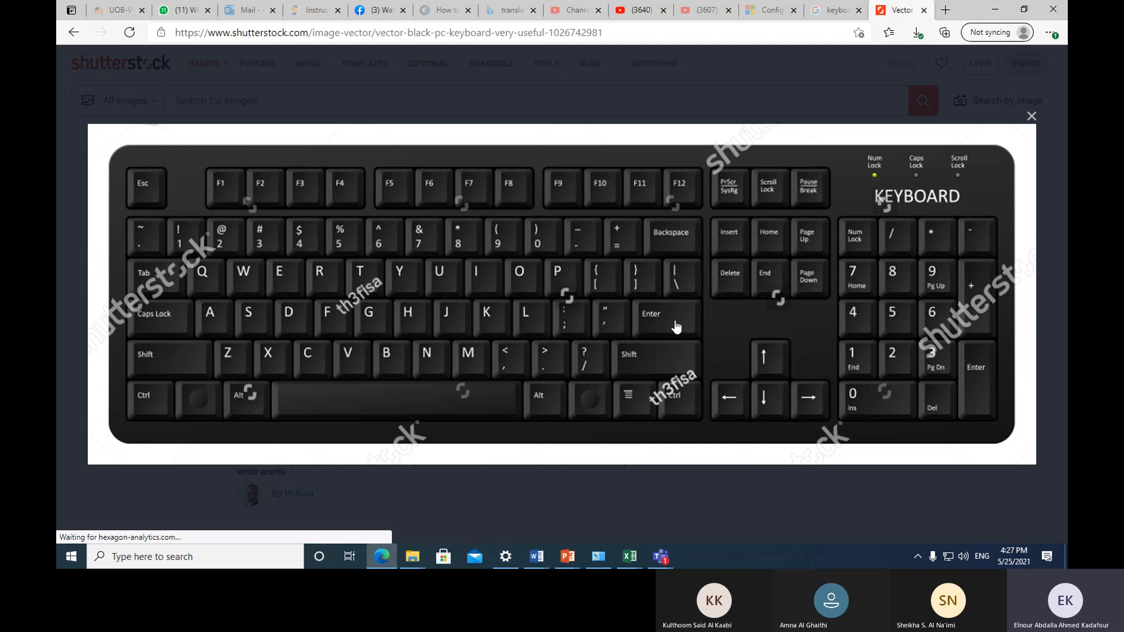
{"action": "left_click", "coordinate": [537, 556]}
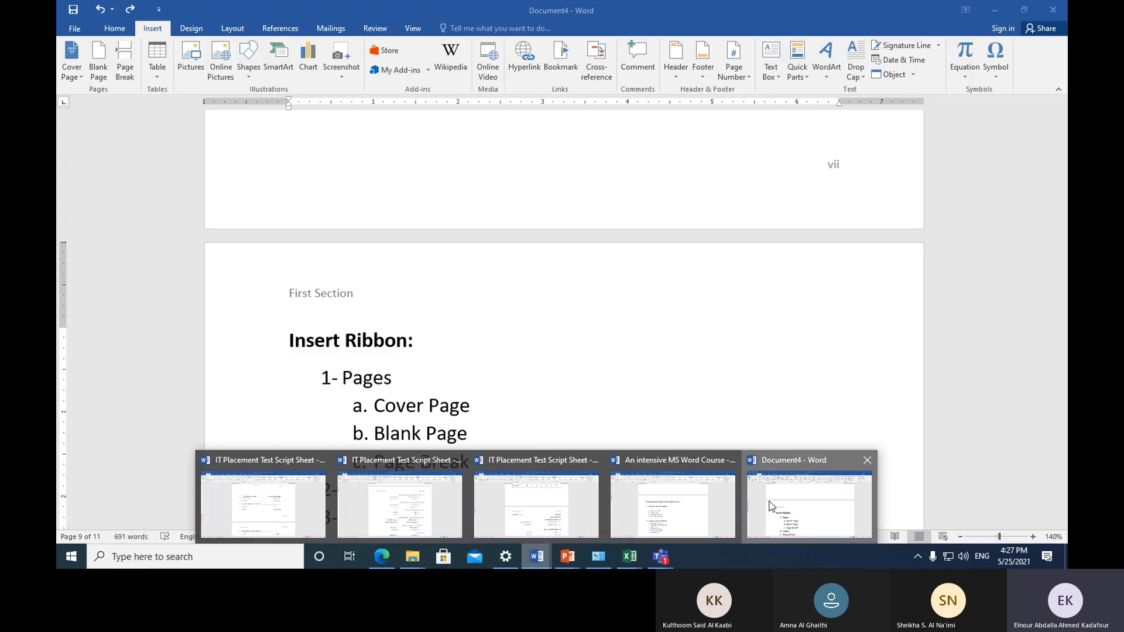
{"action": "left_click", "coordinate": [771, 506]}
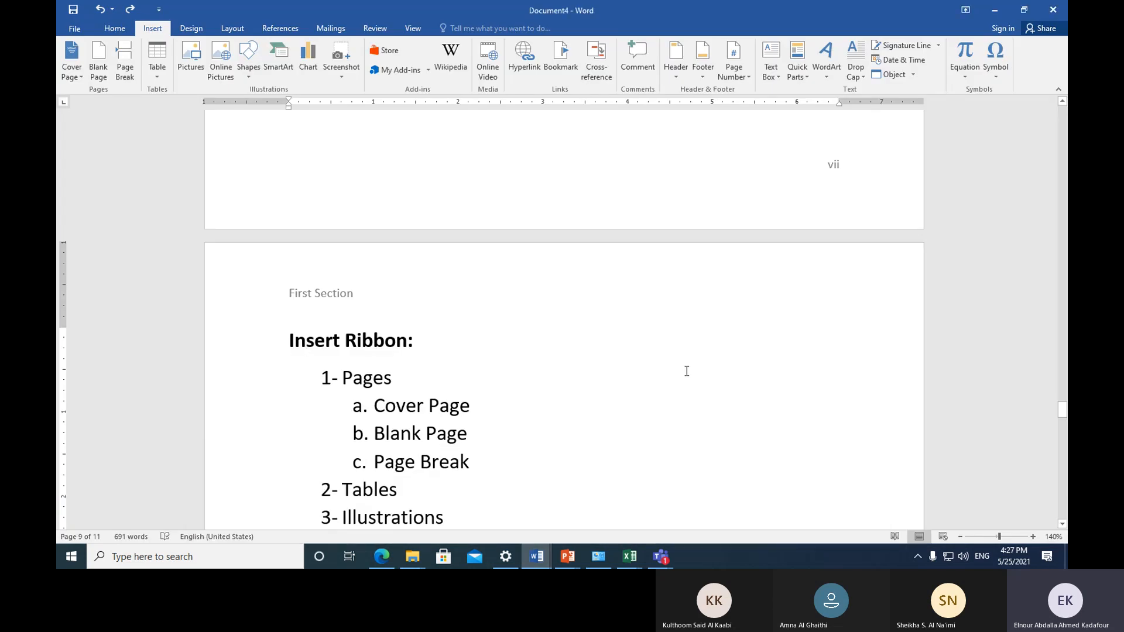
Step: Try inserting a page break directly before the "Insert Ribbon:" heading, and undo it
{"action": "scroll", "coordinate": [685, 368], "scroll_direction": "down", "scroll_amount": 2}
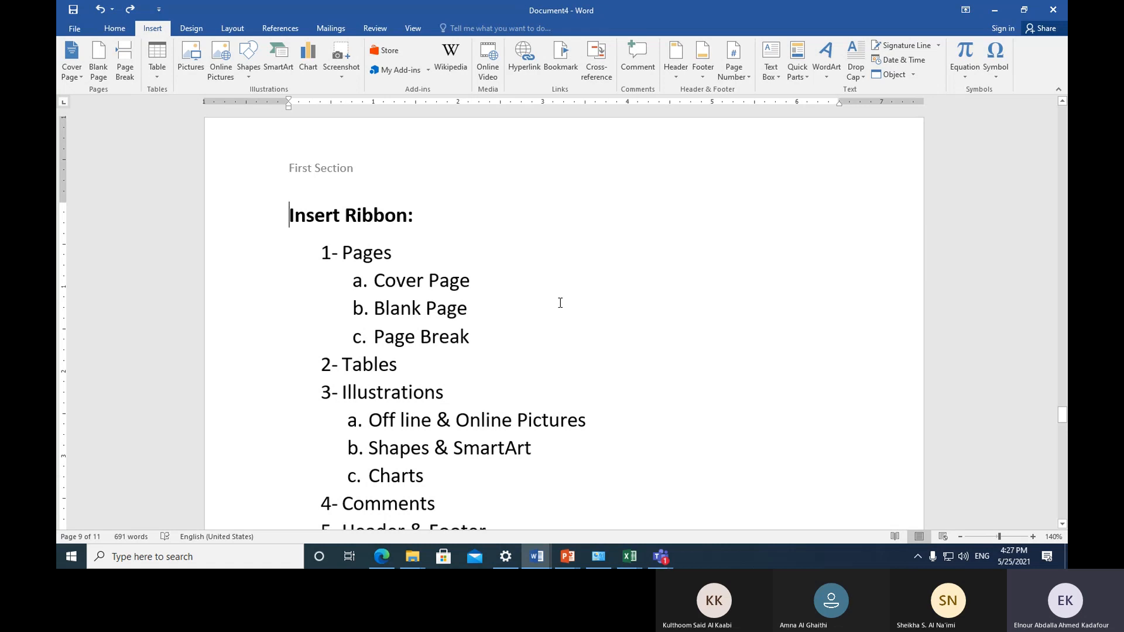
{"action": "key", "text": "ctrl+Return"}
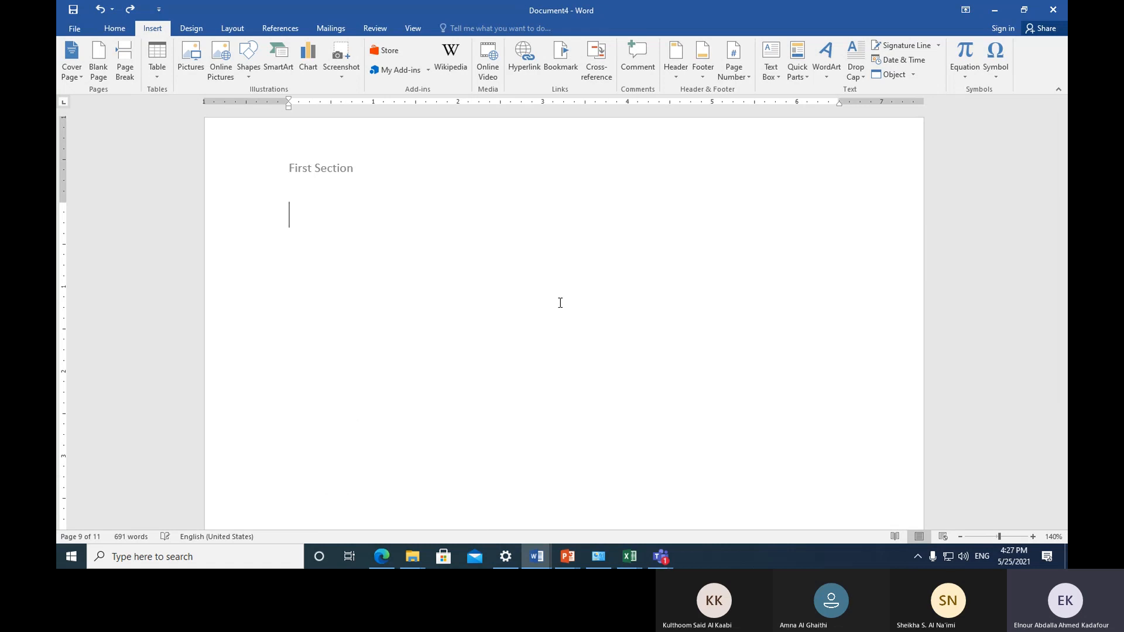
{"action": "scroll", "coordinate": [560, 302], "scroll_direction": "up", "scroll_amount": 10}
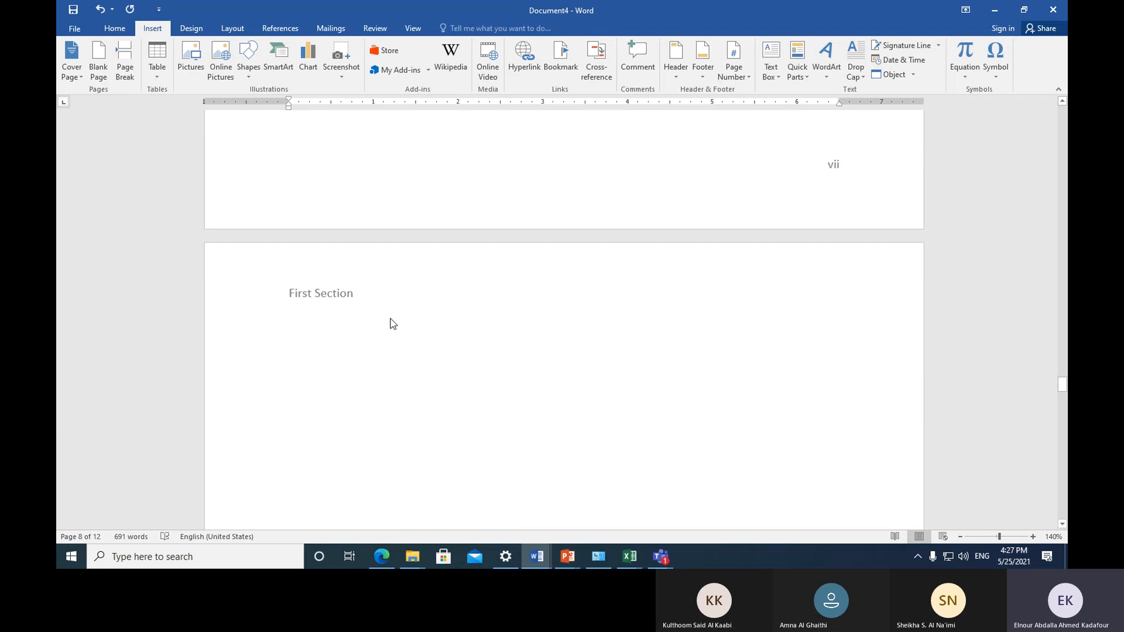
{"action": "left_click", "coordinate": [98, 10]}
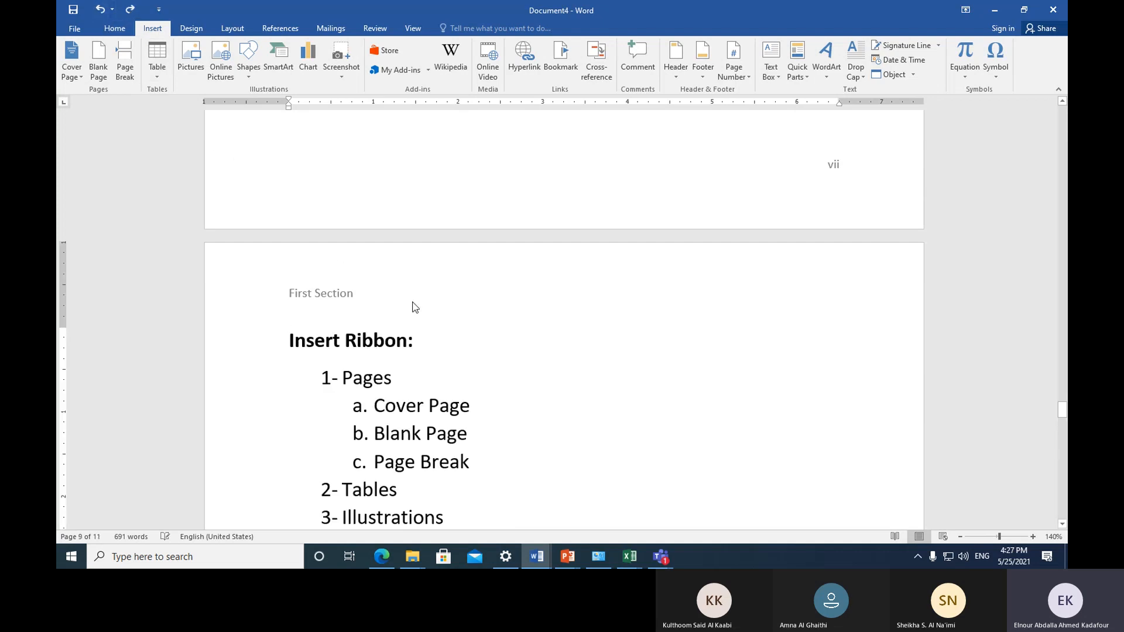
Step: Insert a page break on the empty line above the "Design Ribbon:" heading and check the text on both sides of it
{"action": "scroll", "coordinate": [466, 341], "scroll_direction": "down", "scroll_amount": 5}
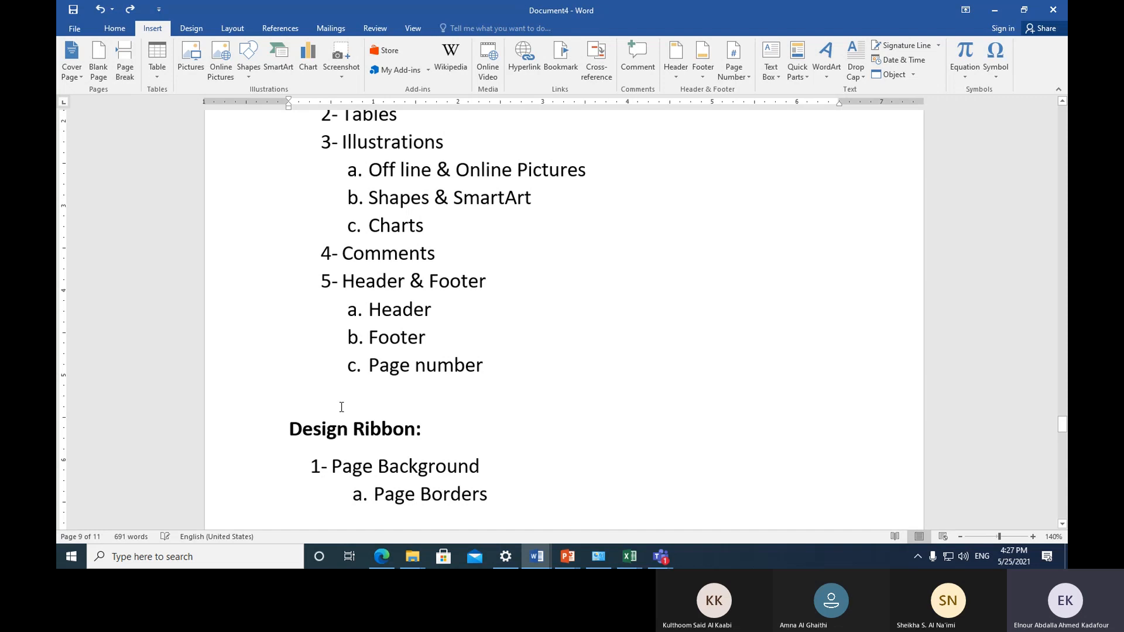
{"action": "left_click", "coordinate": [307, 409]}
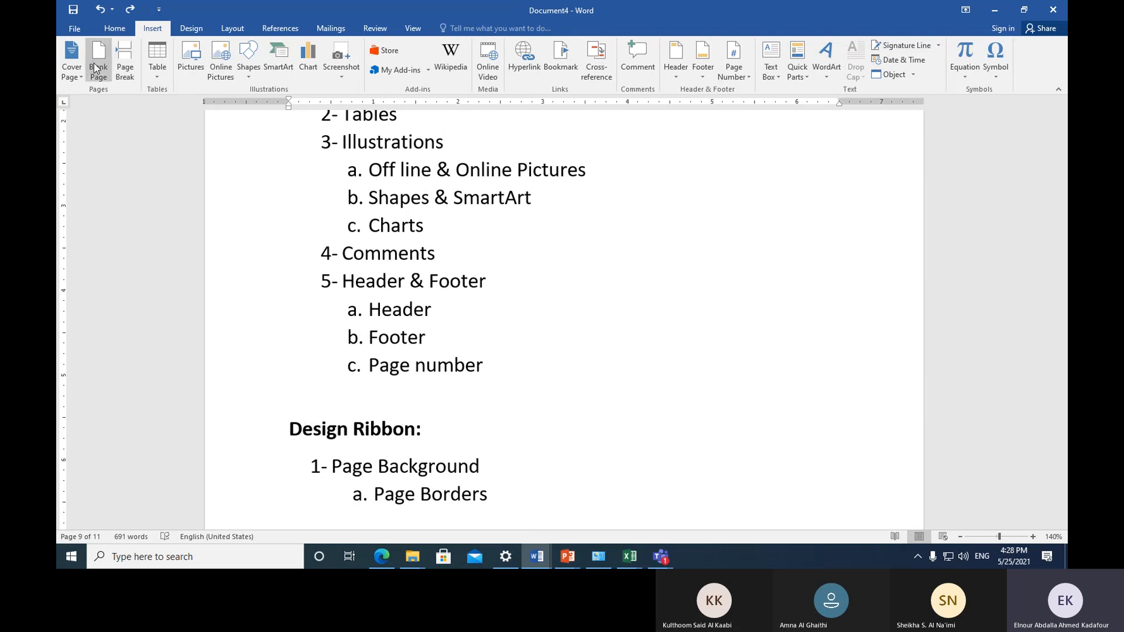
{"action": "left_click", "coordinate": [121, 65]}
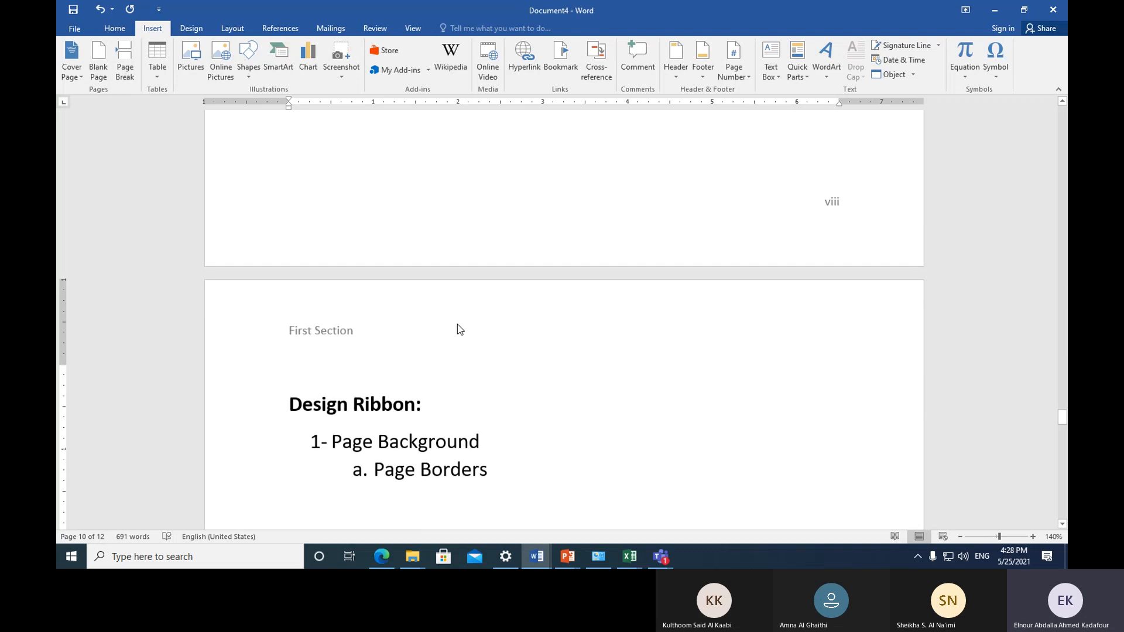
{"action": "key", "text": "BackSpace"}
{"action": "scroll", "coordinate": [449, 326], "scroll_direction": "up", "scroll_amount": 8}
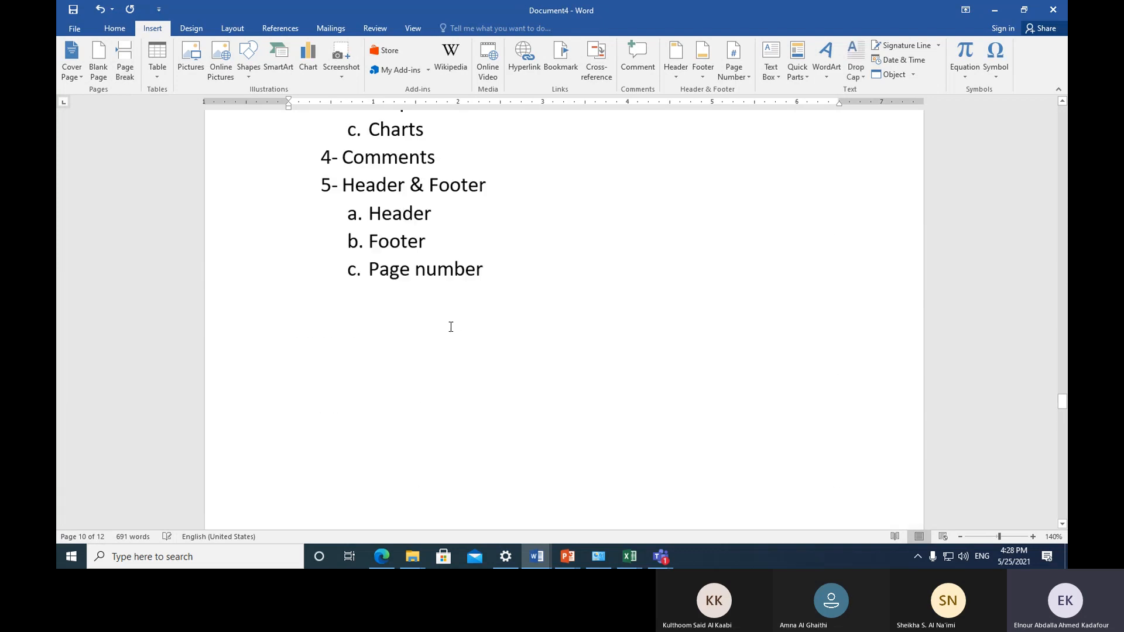
Step: Undo the last edits above the "Design Ribbon:" heading, including the inserted page break
{"action": "left_click", "coordinate": [101, 9]}
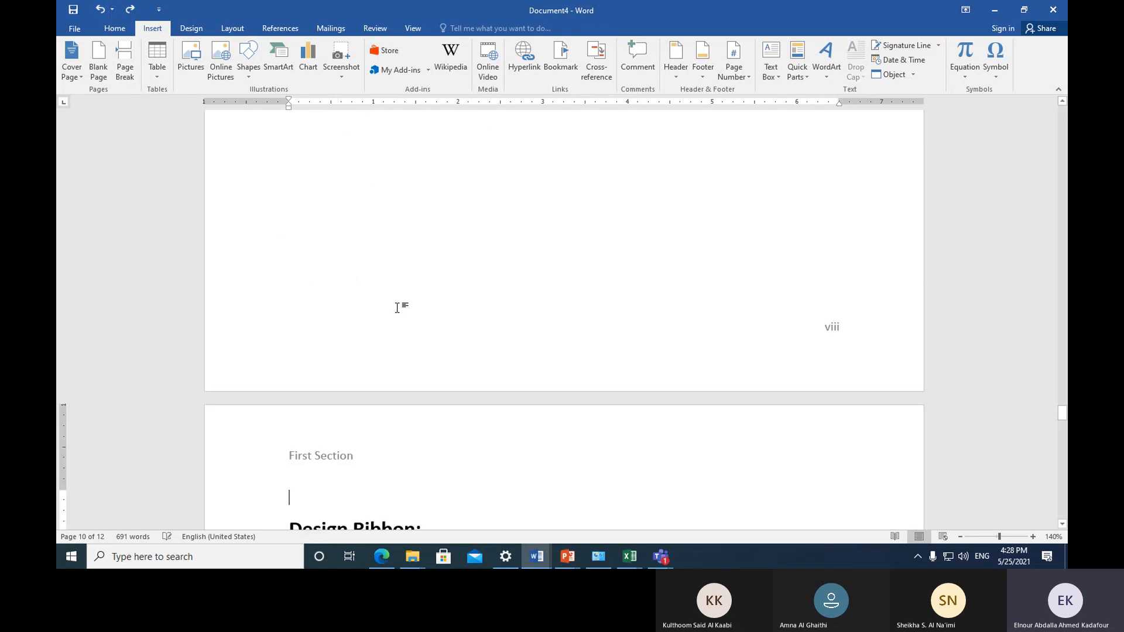
{"action": "scroll", "coordinate": [396, 306], "scroll_direction": "up", "scroll_amount": 5}
{"action": "scroll", "coordinate": [397, 308], "scroll_direction": "down", "scroll_amount": 5}
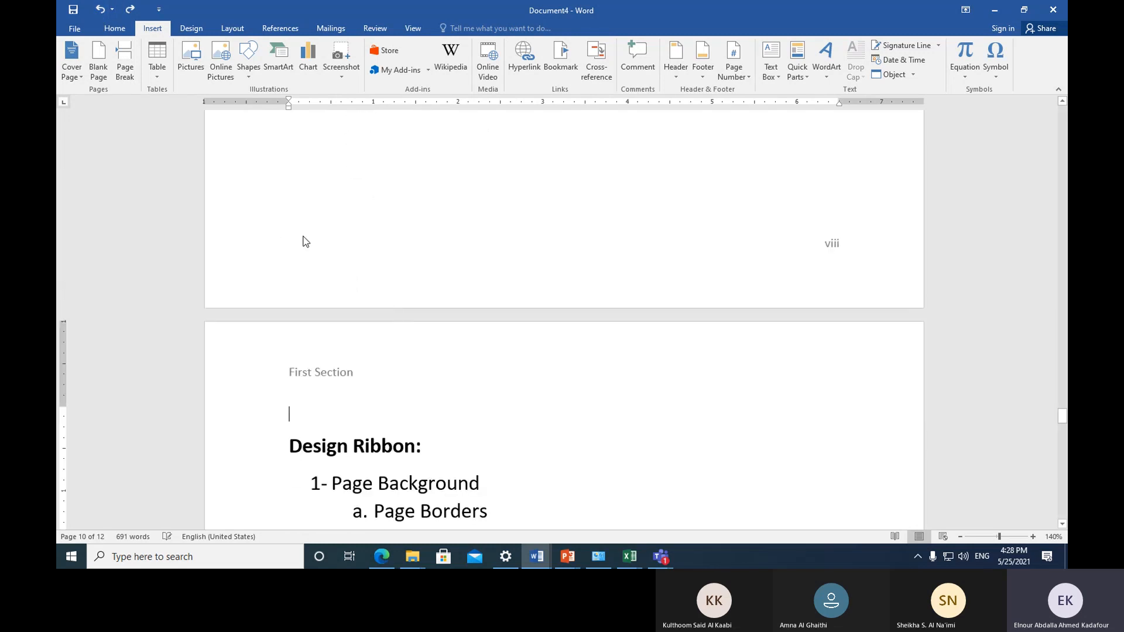
{"action": "left_click", "coordinate": [100, 9]}
{"action": "left_click", "coordinate": [97, 11]}
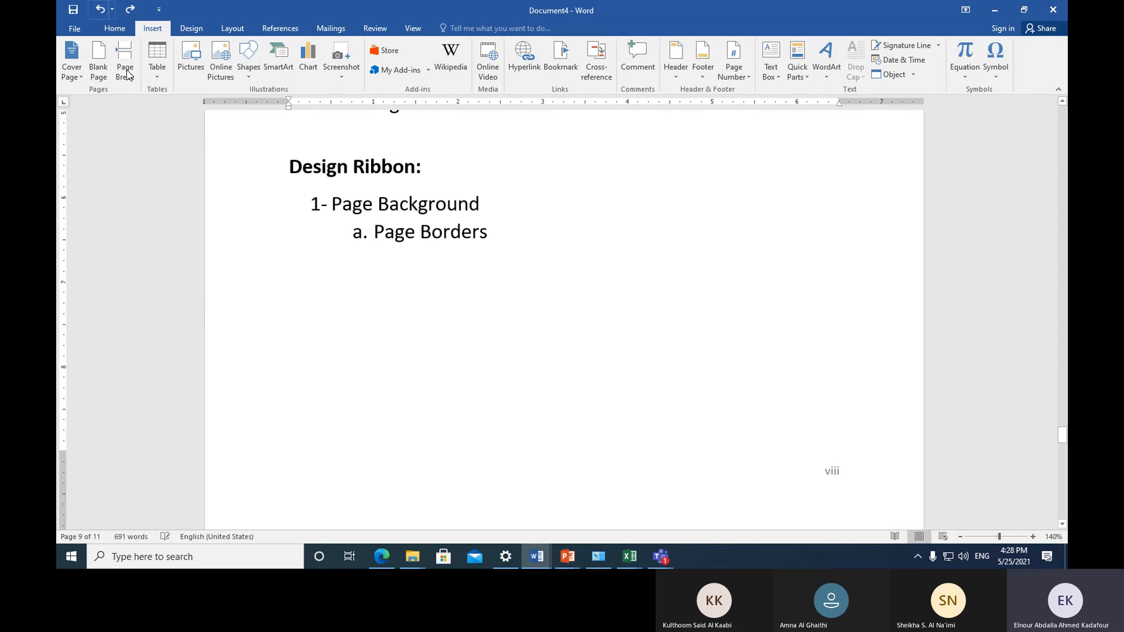
Step: Examine how the Insert Ribbon, Design Ribbon and Layout Ribbon lists are divided across the pages
{"action": "scroll", "coordinate": [443, 292], "scroll_direction": "up", "scroll_amount": 2}
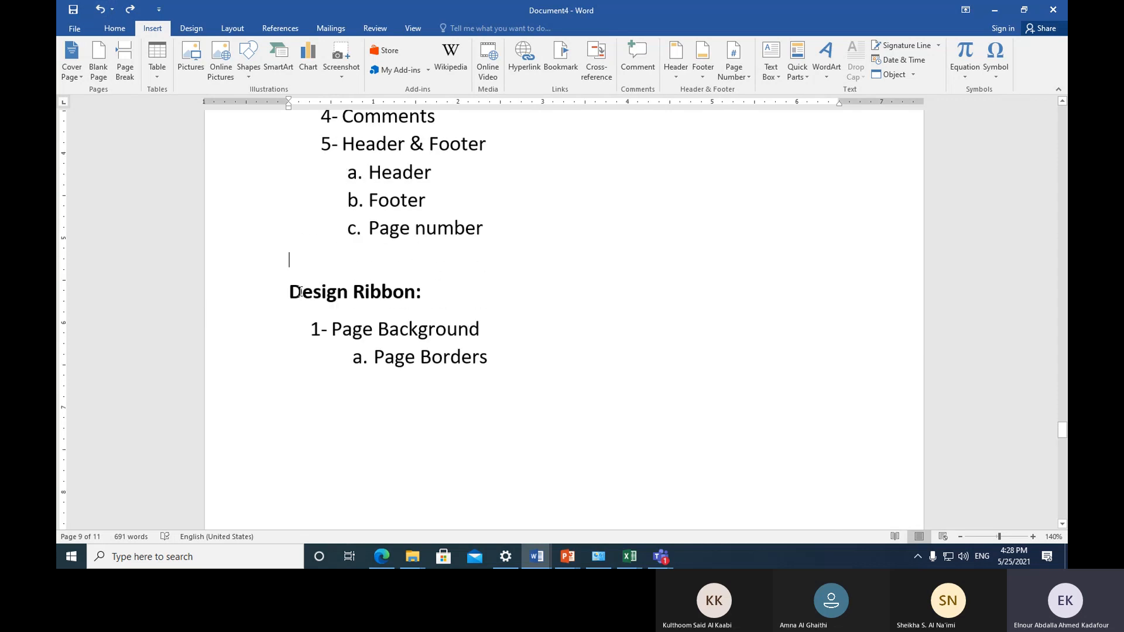
{"action": "key", "text": "Down"}
{"action": "scroll", "coordinate": [478, 325], "scroll_direction": "up", "scroll_amount": 3}
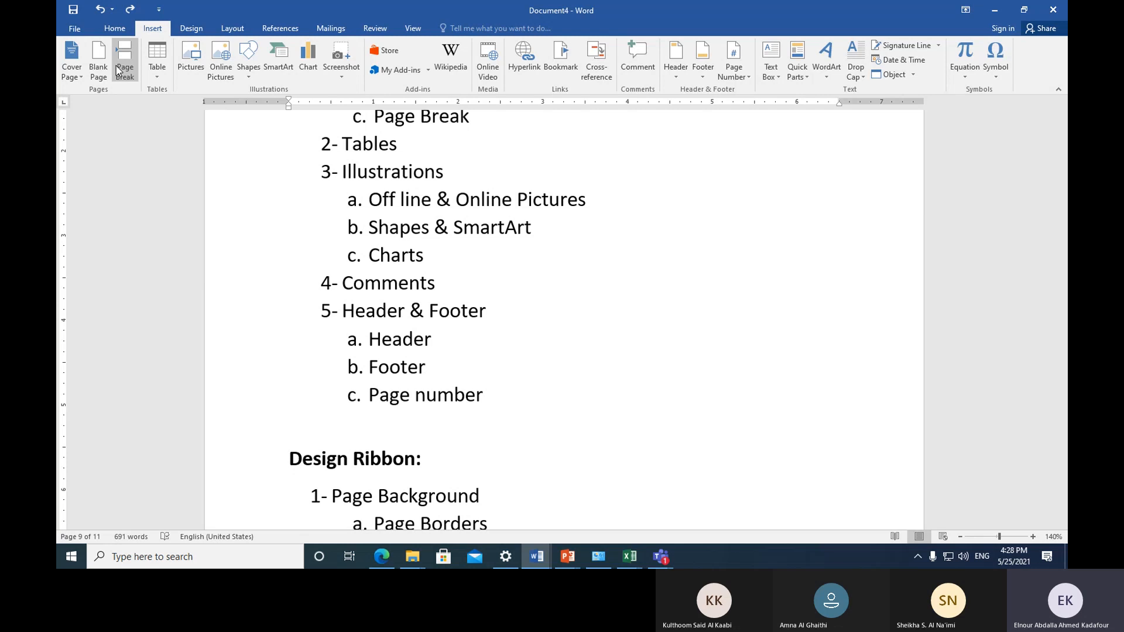
{"action": "scroll", "coordinate": [319, 401], "scroll_direction": "down", "scroll_amount": 4}
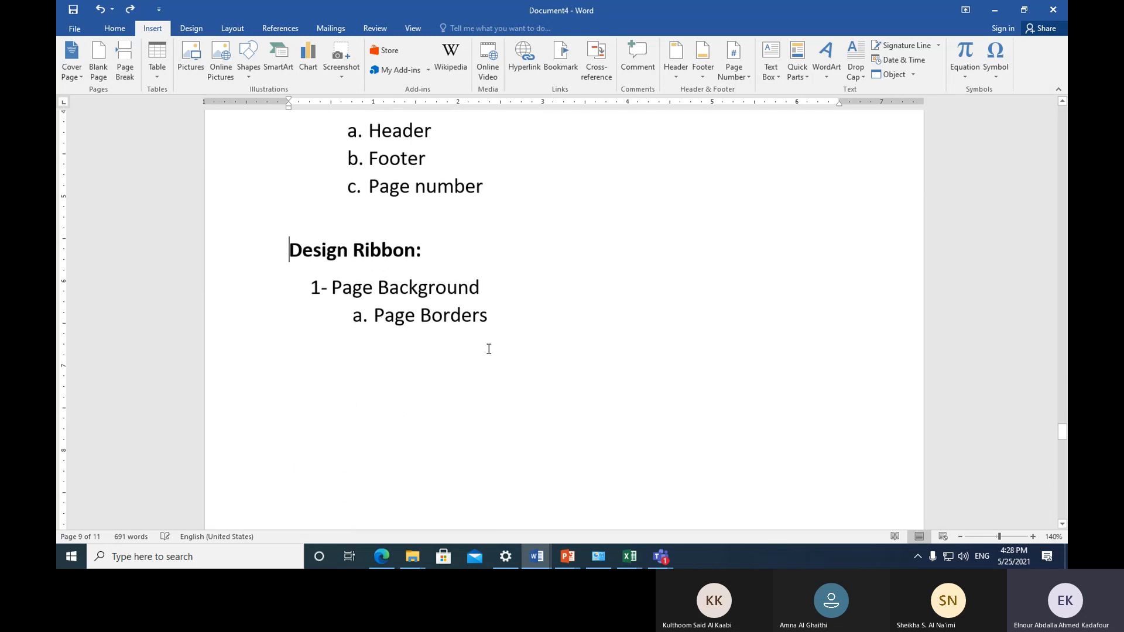
{"action": "scroll", "coordinate": [491, 349], "scroll_direction": "down", "scroll_amount": 6}
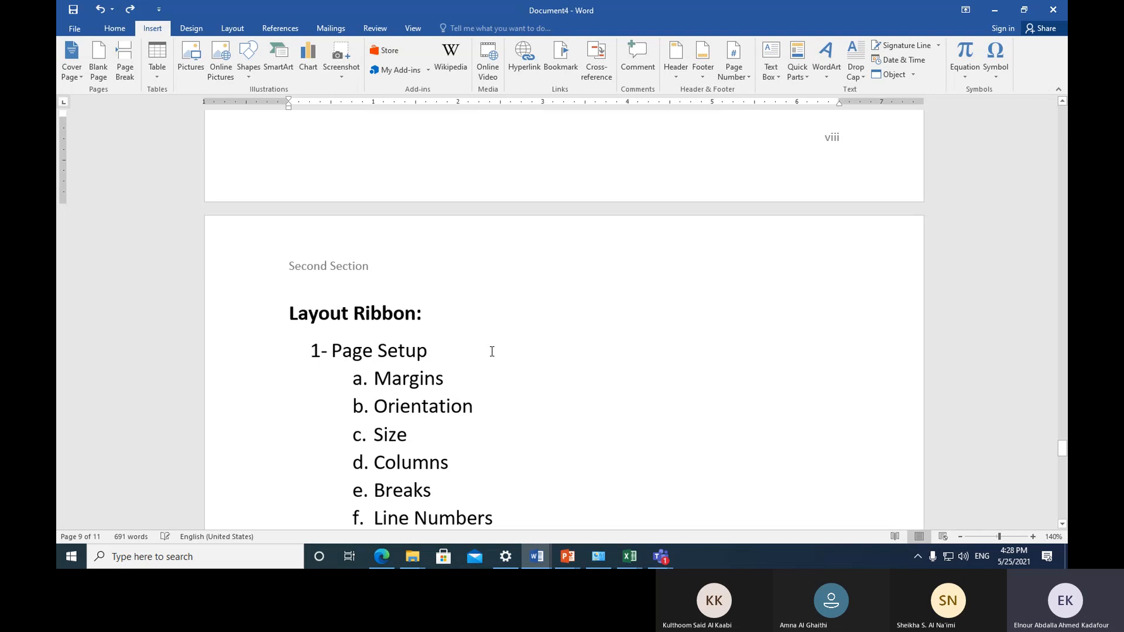
{"action": "scroll", "coordinate": [491, 352], "scroll_direction": "down", "scroll_amount": 2}
{"action": "scroll", "coordinate": [492, 352], "scroll_direction": "up", "scroll_amount": 9}
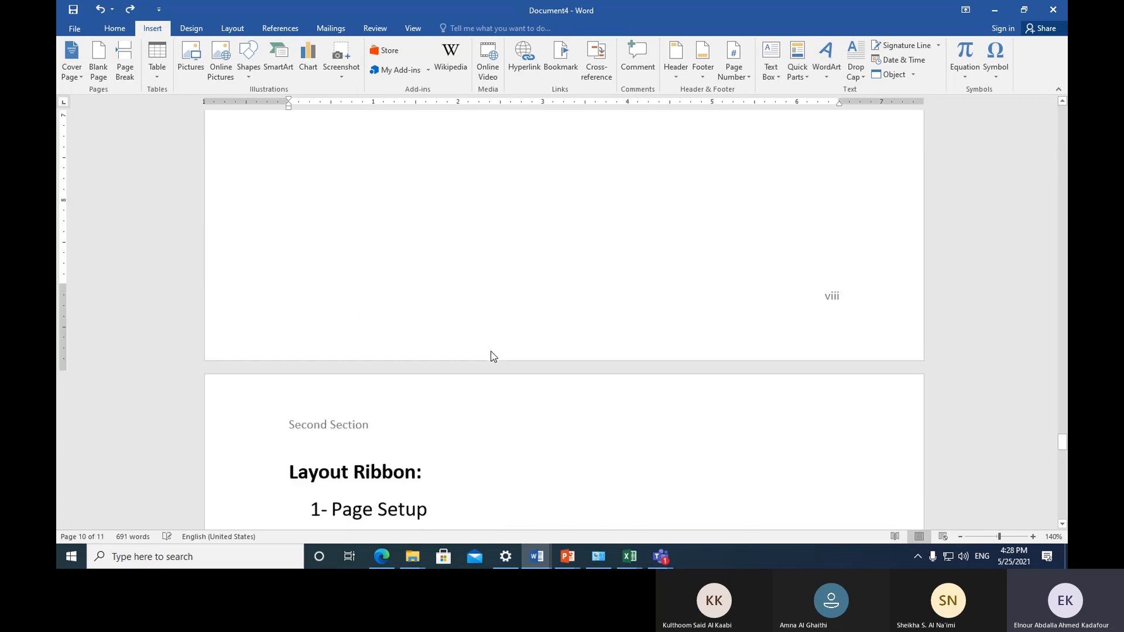
{"action": "scroll", "coordinate": [492, 352], "scroll_direction": "up", "scroll_amount": 7}
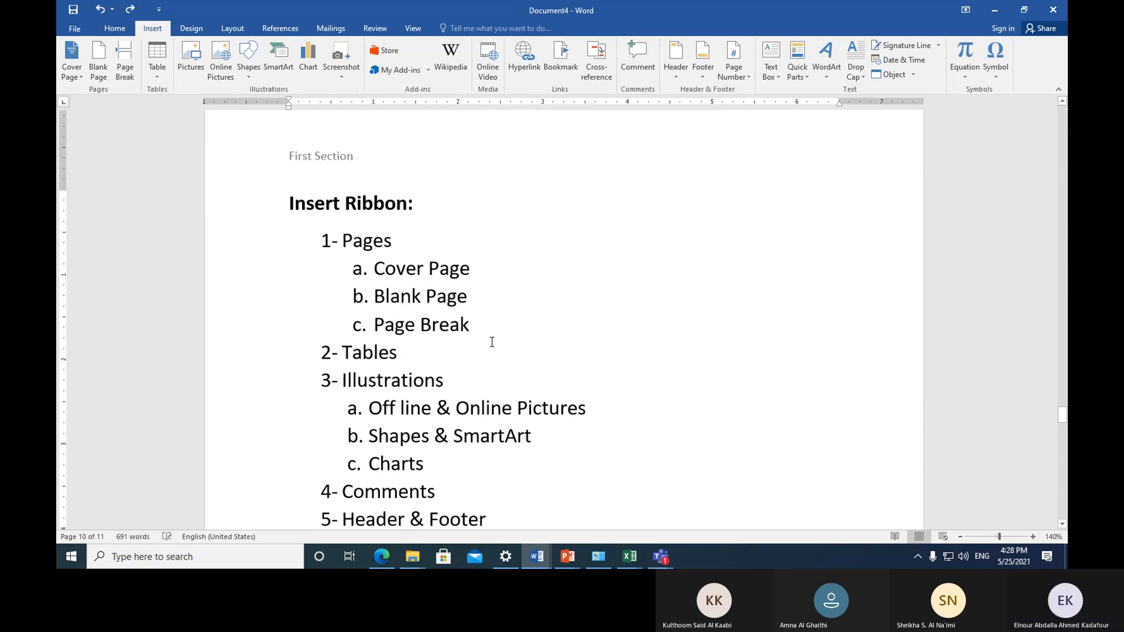
{"action": "scroll", "coordinate": [486, 275], "scroll_direction": "up", "scroll_amount": 1}
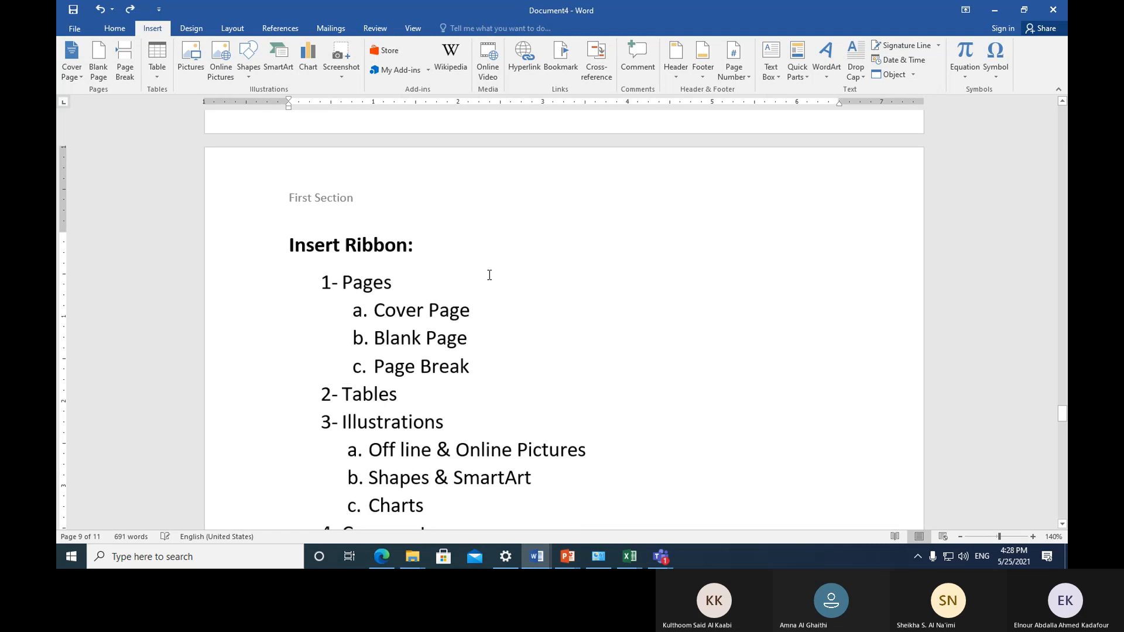
Step: Append "= Ctrl + Enter" to both the "Blank Page" and "Page Break" items in the Insert Ribbon list
{"action": "left_click", "coordinate": [498, 332]}
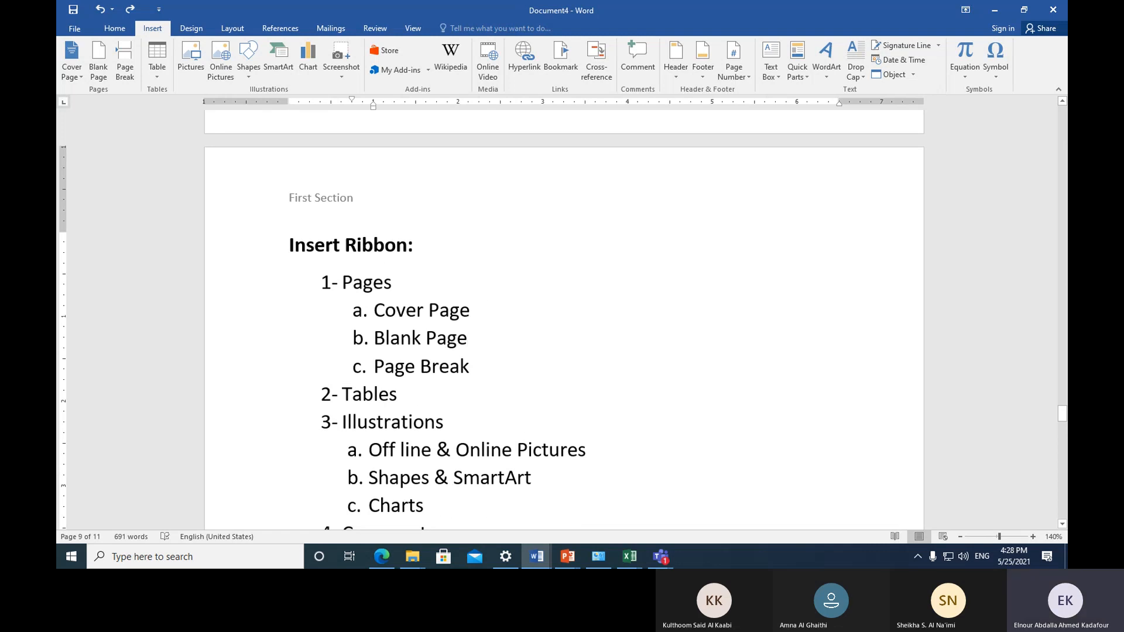
{"action": "type", "text": "= Ctrl "}
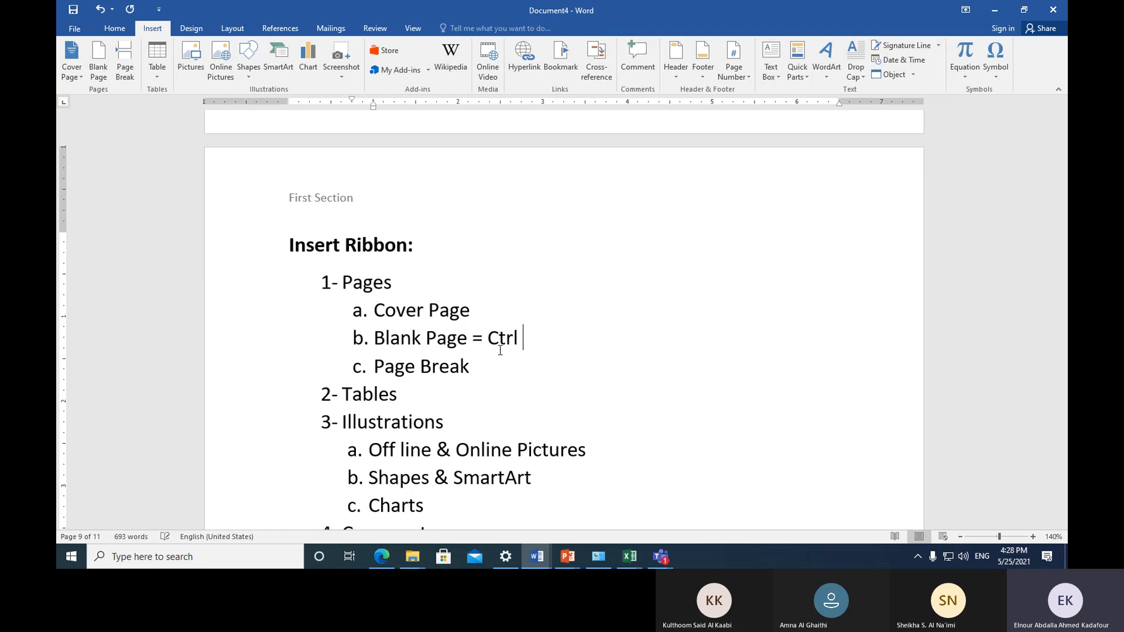
{"action": "type", "text": "+ Enter"}
{"action": "left_click", "coordinate": [485, 377]}
{"action": "type", "text": "= Ctrl + Enter"}
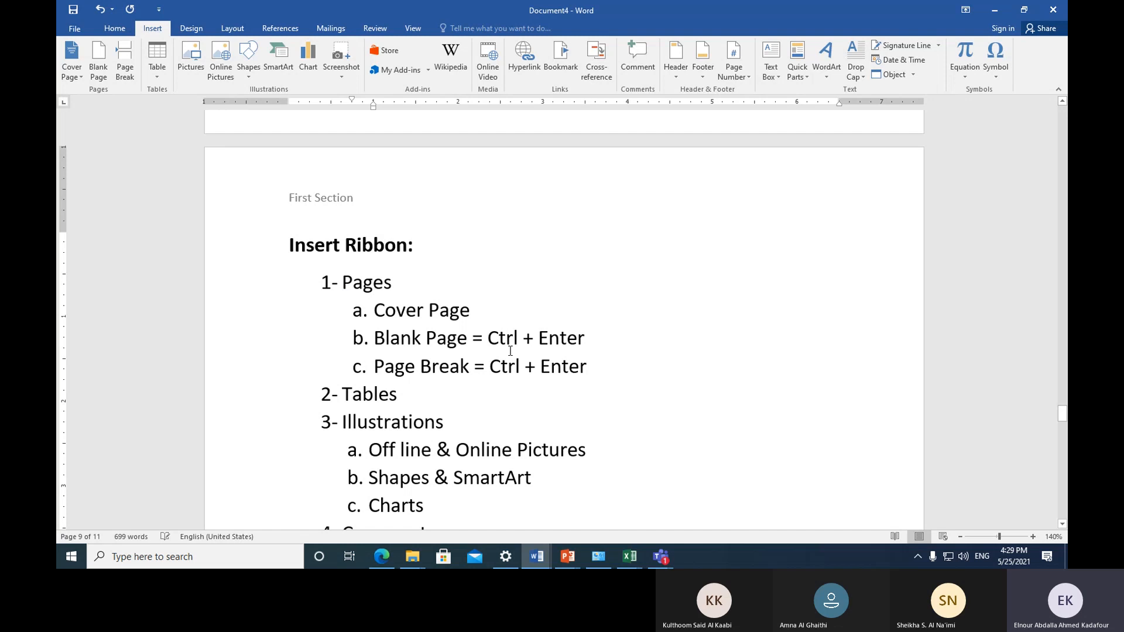
{"action": "scroll", "coordinate": [510, 374], "scroll_direction": "down", "scroll_amount": 4}
{"action": "scroll", "coordinate": [502, 363], "scroll_direction": "down", "scroll_amount": 1}
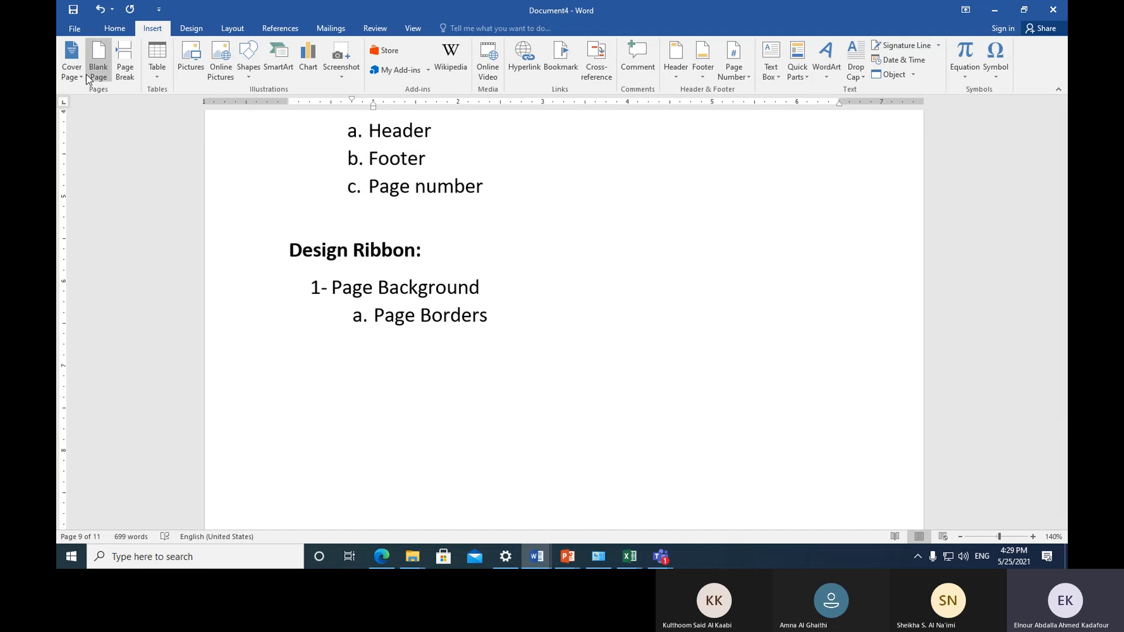
{"action": "left_click", "coordinate": [292, 238]}
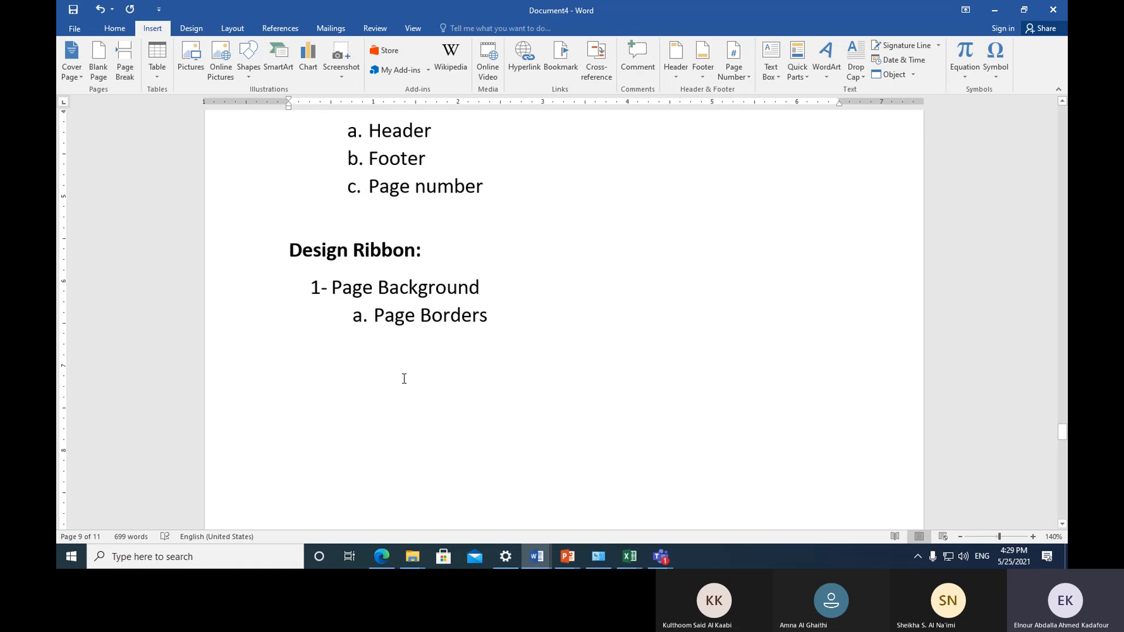
{"action": "scroll", "coordinate": [403, 379], "scroll_direction": "up", "scroll_amount": 1}
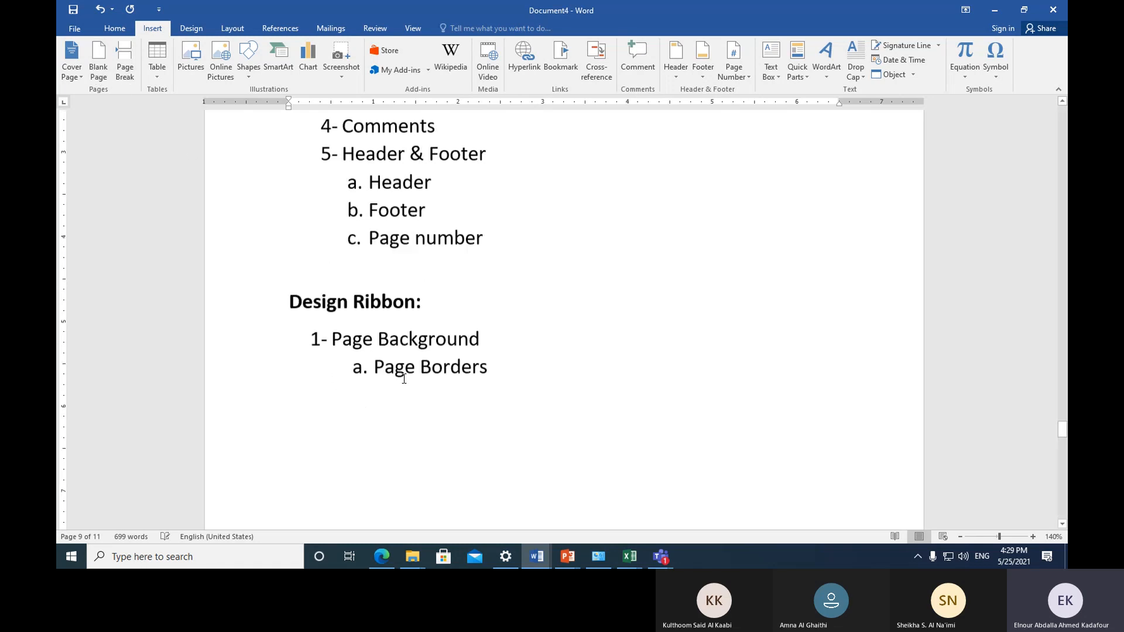
{"action": "scroll", "coordinate": [404, 379], "scroll_direction": "up", "scroll_amount": 3}
{"action": "scroll", "coordinate": [449, 376], "scroll_direction": "up", "scroll_amount": 2}
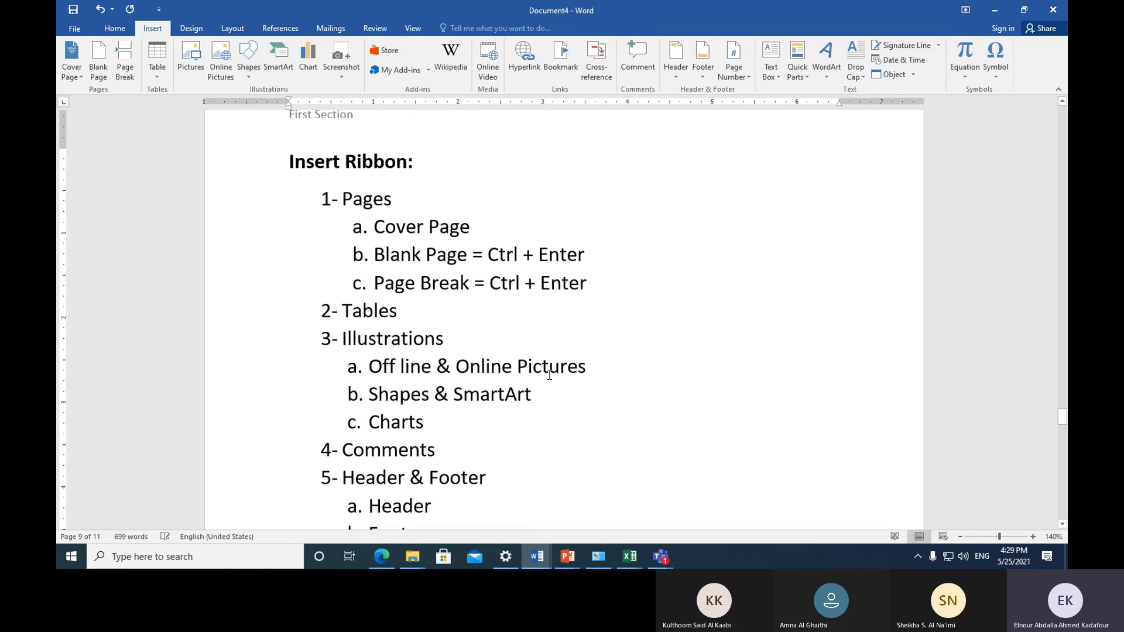
{"action": "scroll", "coordinate": [549, 376], "scroll_direction": "up", "scroll_amount": 1}
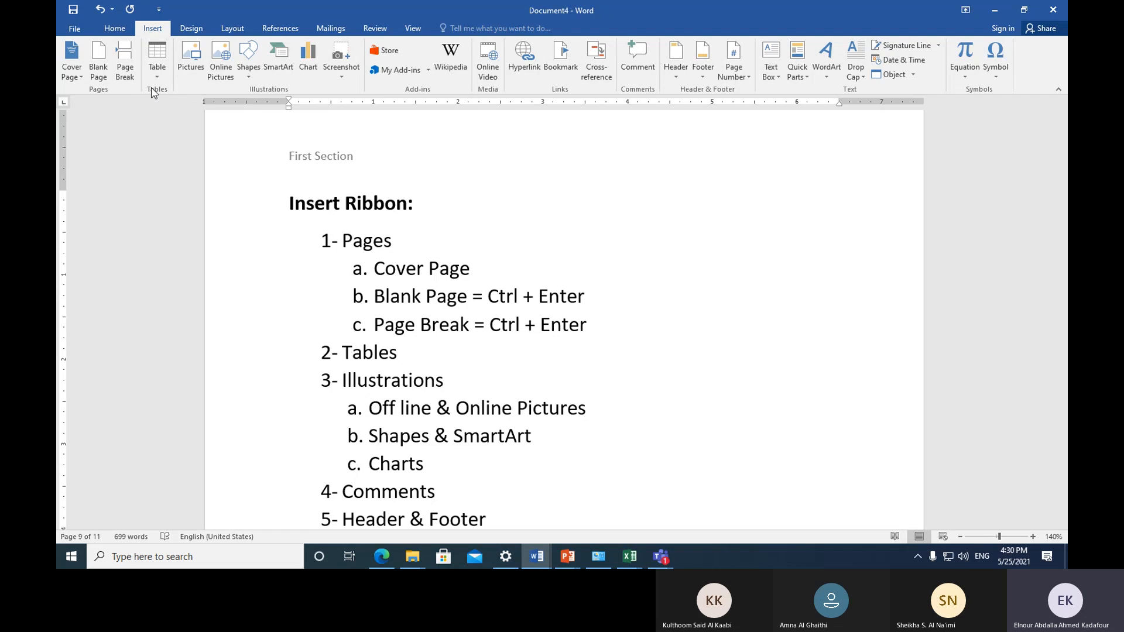
Step: Add a colon after the "Tables" list item and open two empty, unnumbered lines below it
{"action": "left_click", "coordinate": [420, 355]}
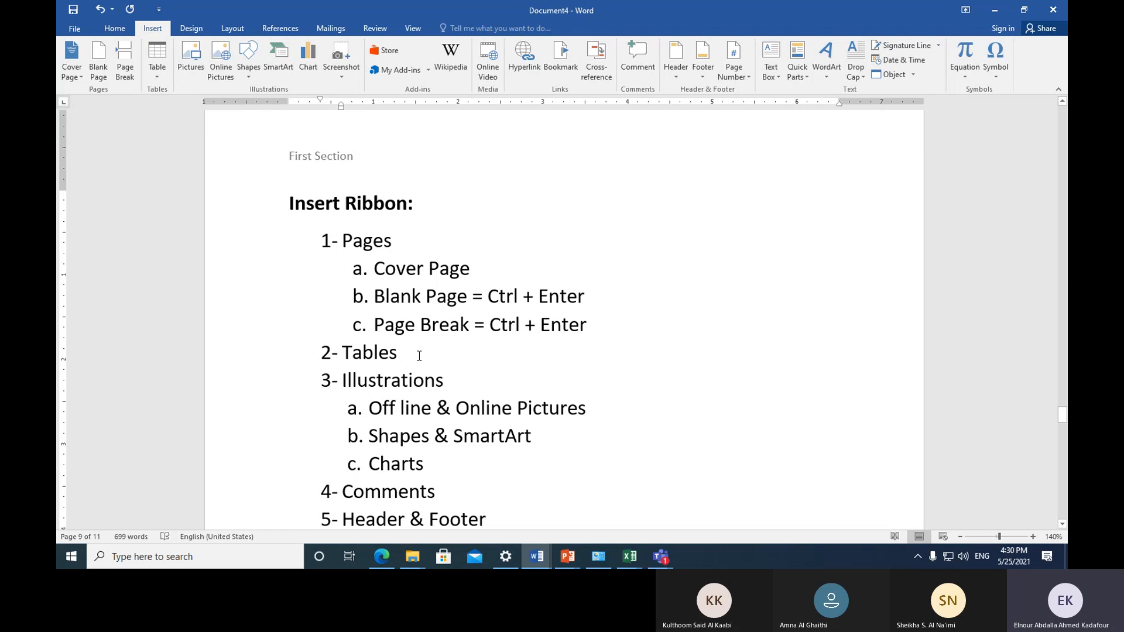
{"action": "type", "text": ":"}
{"action": "key", "text": "Return"}
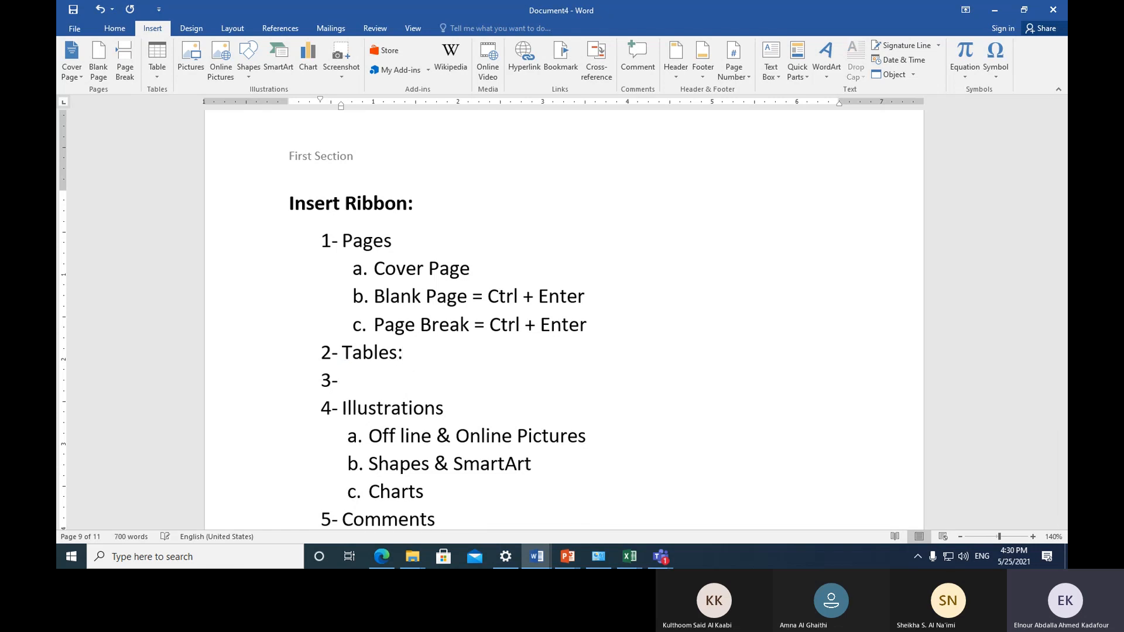
{"action": "key", "text": "BackSpace"}
{"action": "key", "text": "Return"}
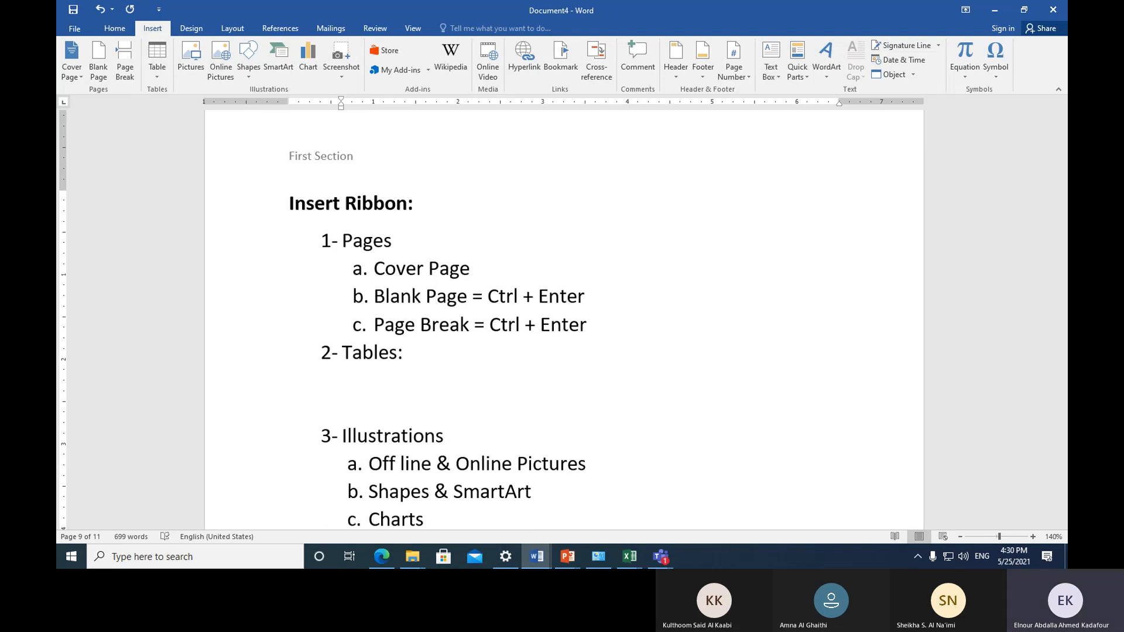
Step: Start a definition on the first empty line below "Tables:" with "Data structure: of set of columns vs. rows,"
{"action": "key", "text": "Up"}
{"action": "key", "text": "Up"}
{"action": "key", "text": "Down"}
{"action": "type", "text": "data s"}
{"action": "type", "text": "t"}
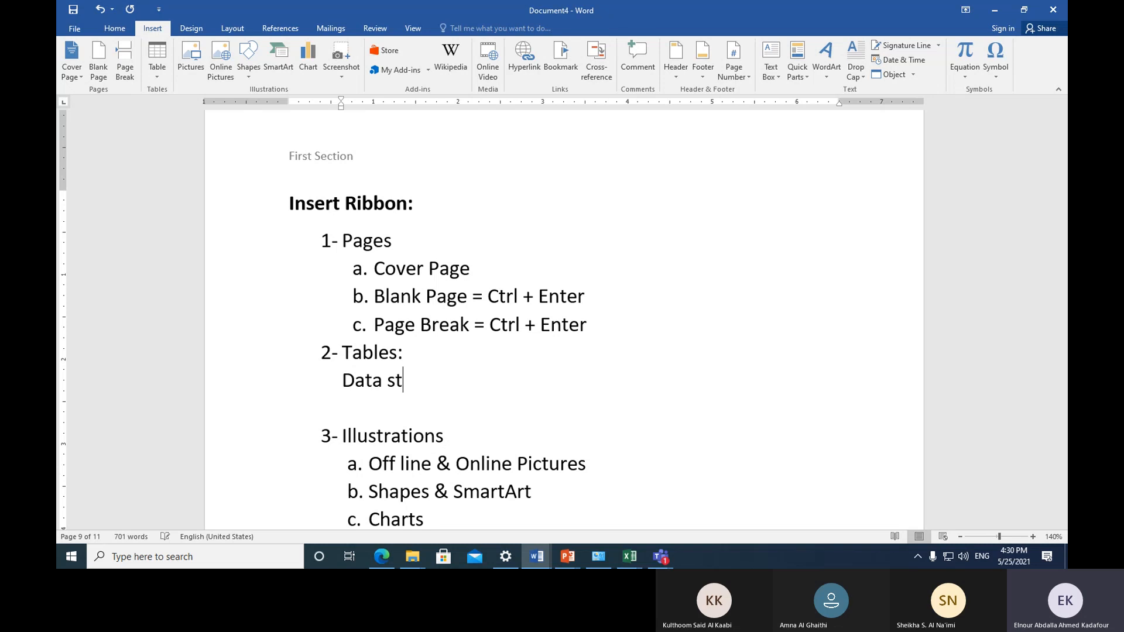
{"action": "type", "text": "ucture:"}
{"action": "type", "text": "of "}
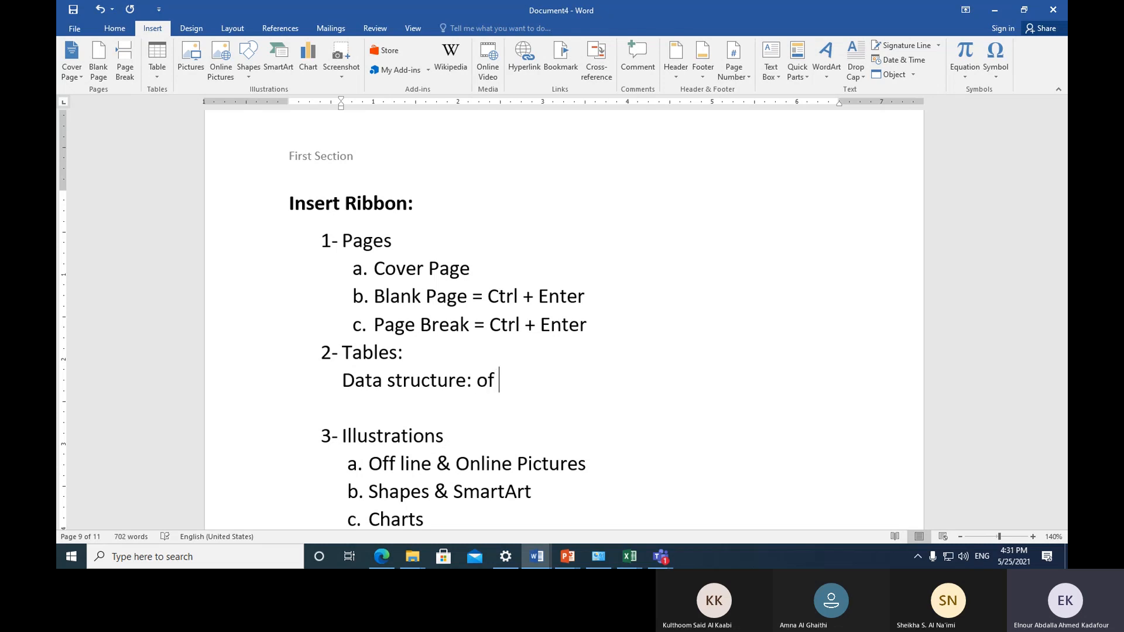
{"action": "type", "text": "set of columns "}
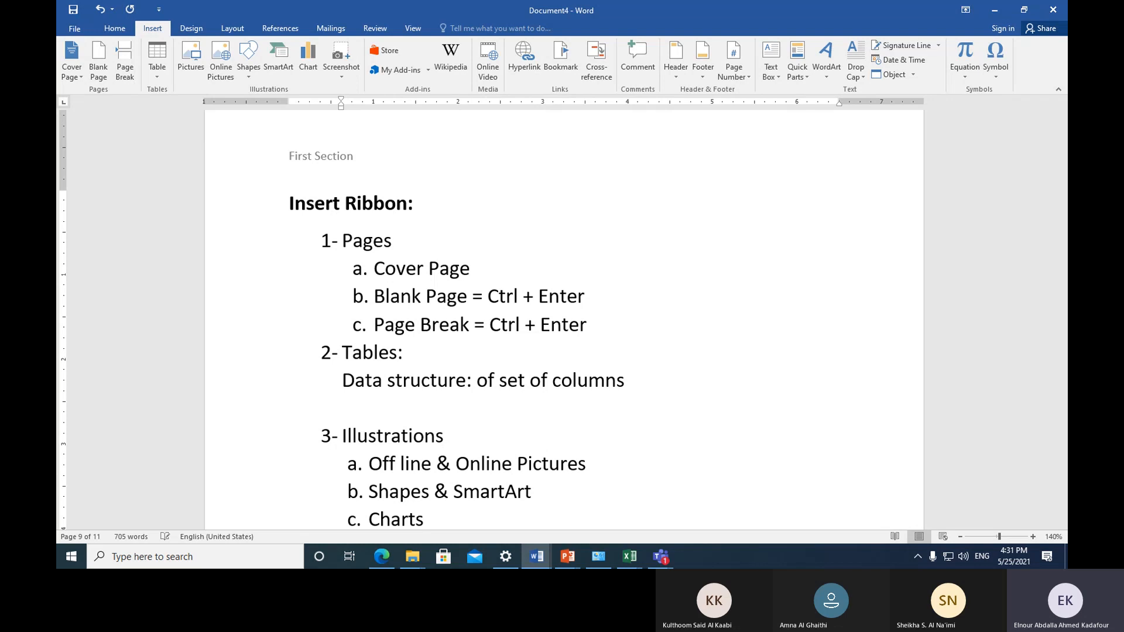
{"action": "type", "text": "vs. rows"}
{"action": "type", "text": ","}
Step: Complete the table definition with "the intersection between them it called cells." and start a new line below it
{"action": "type", "text": "the in"}
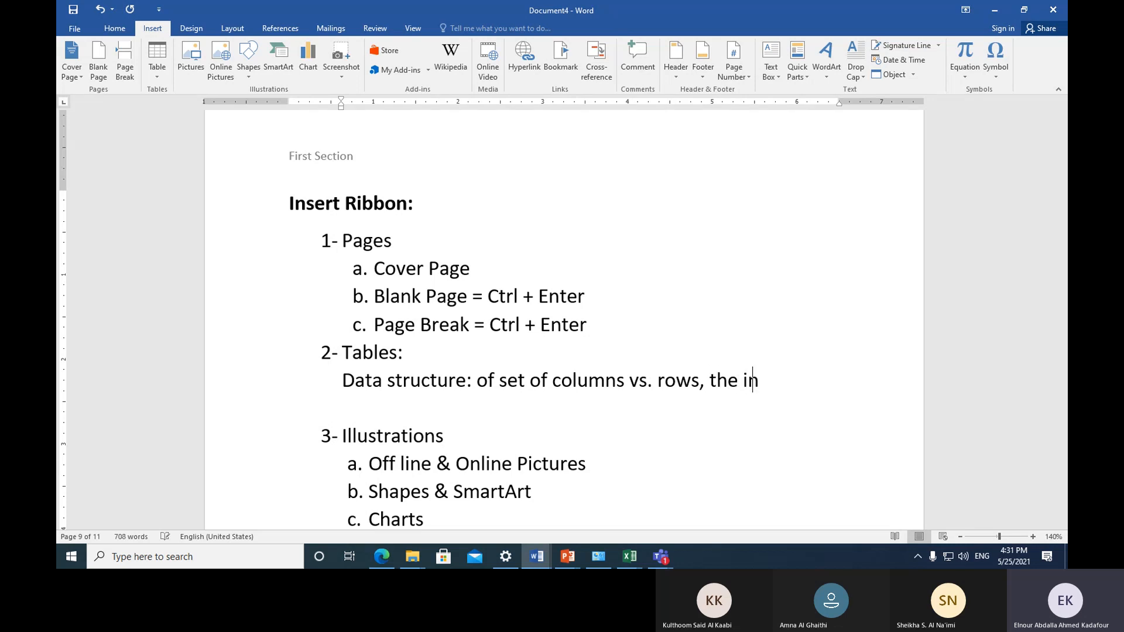
{"action": "type", "text": "r"}
{"action": "key", "text": "BackSpace"}
{"action": "type", "text": "t"}
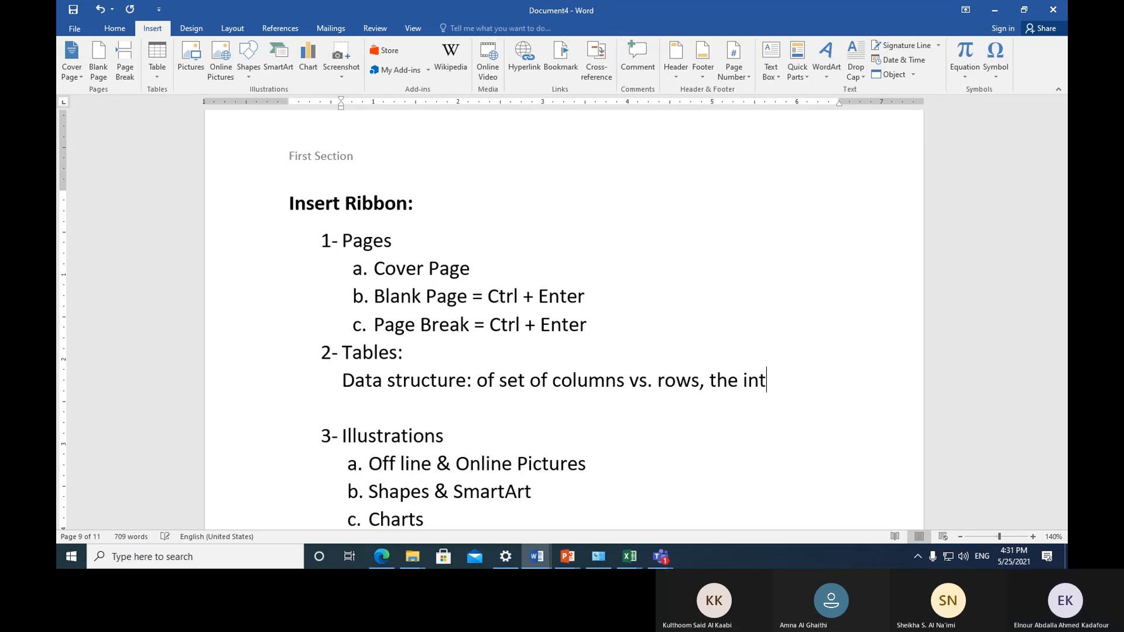
{"action": "type", "text": "ersection "}
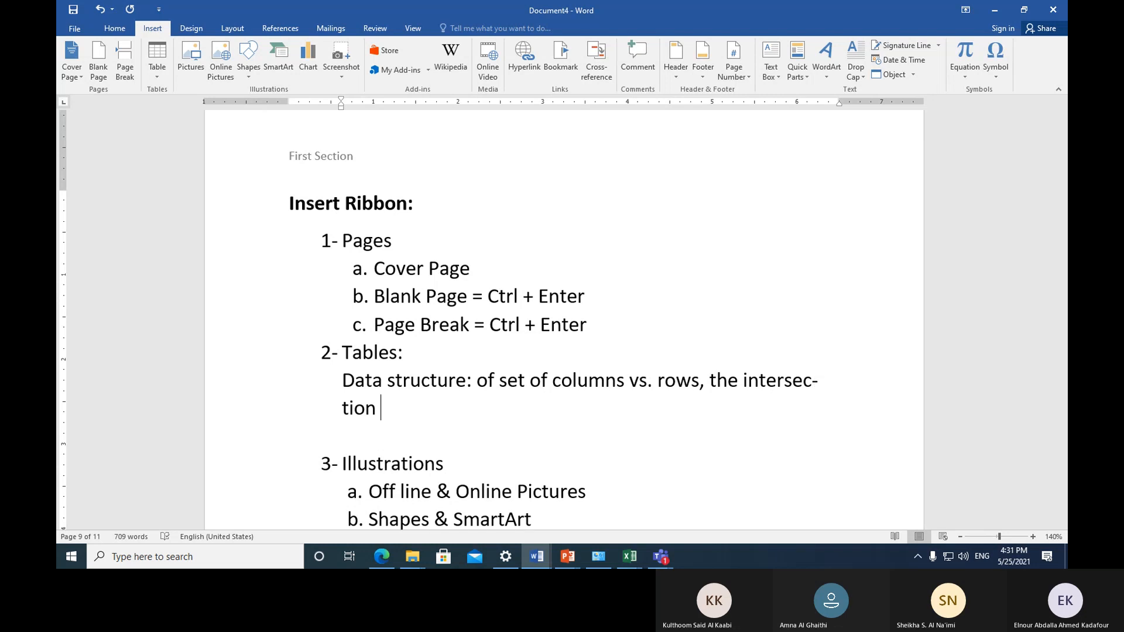
{"action": "type", "text": "b"}
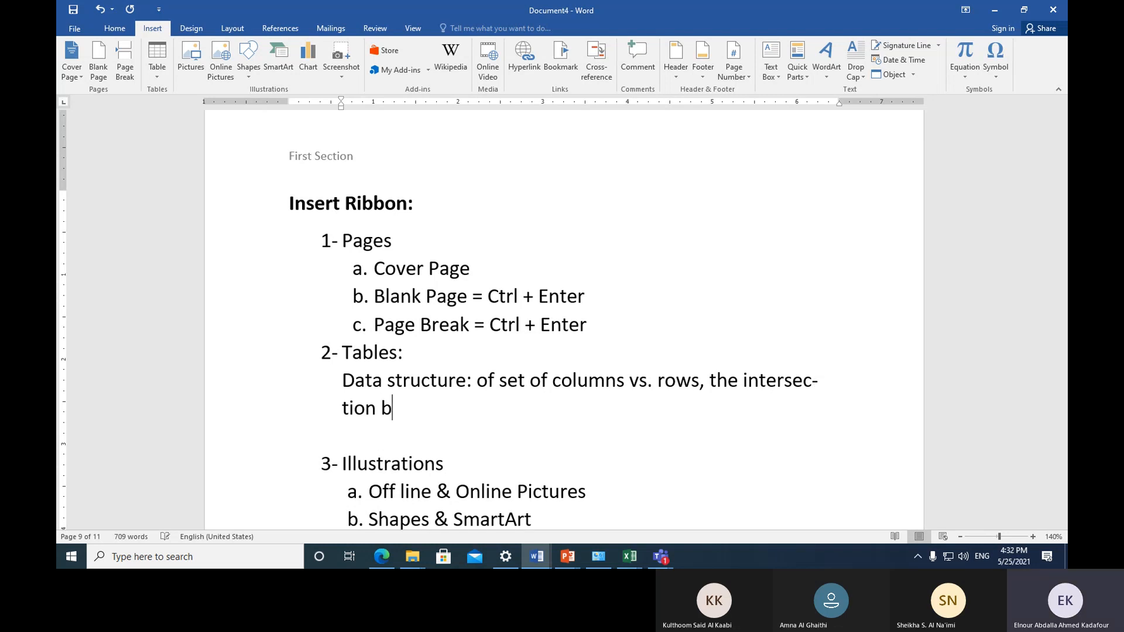
{"action": "type", "text": "etween "}
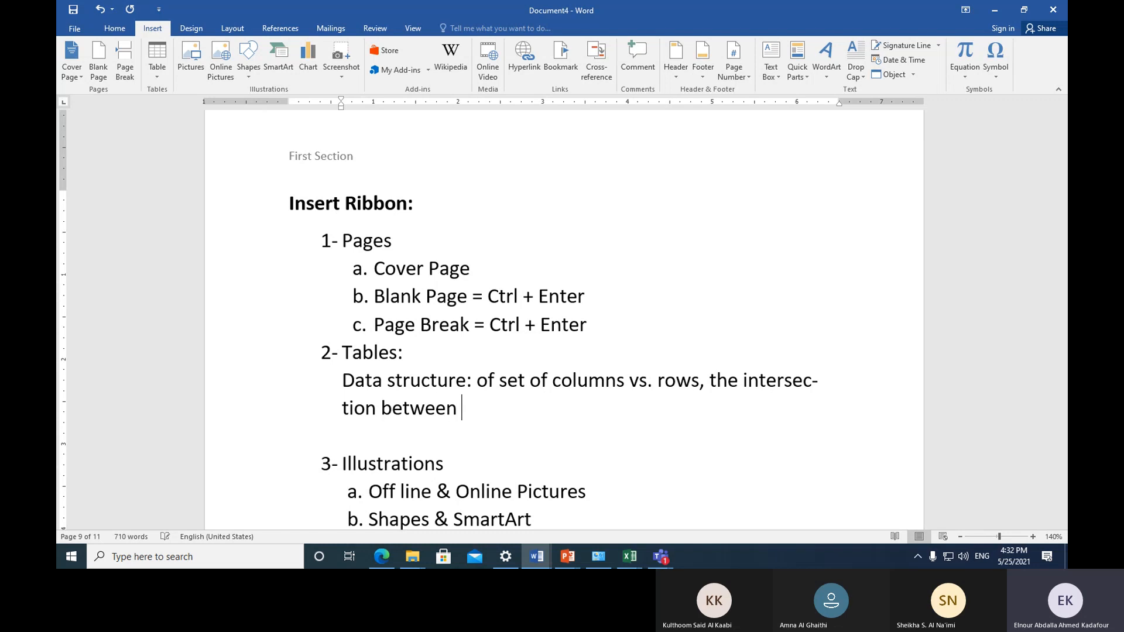
{"action": "type", "text": "them it called"}
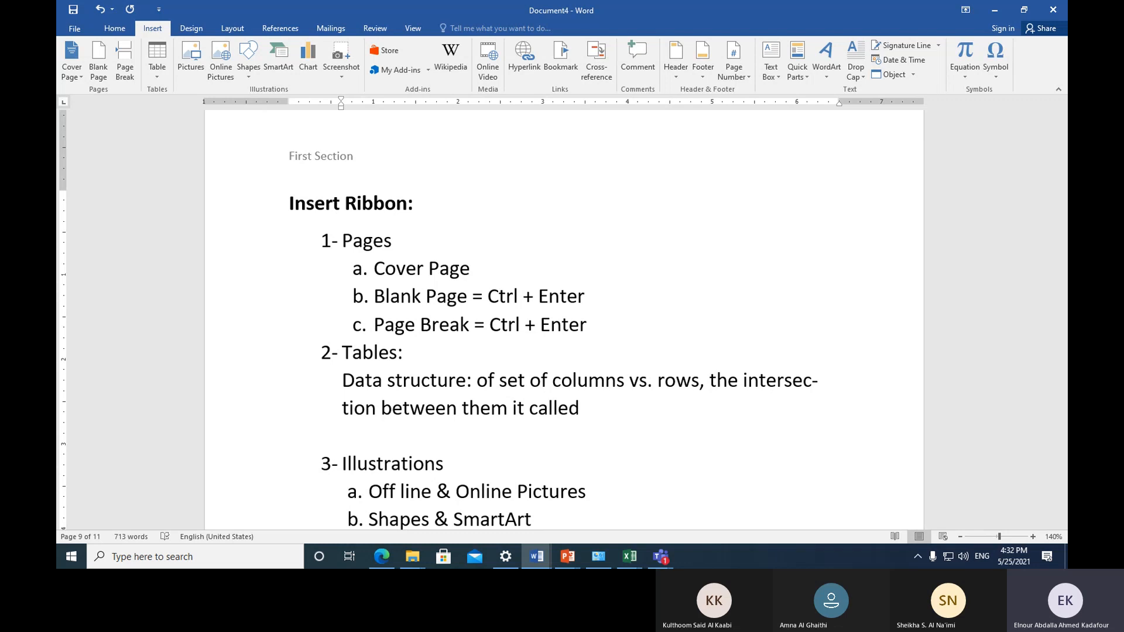
{"action": "type", "text": " cells."}
{"action": "key", "text": "Return"}
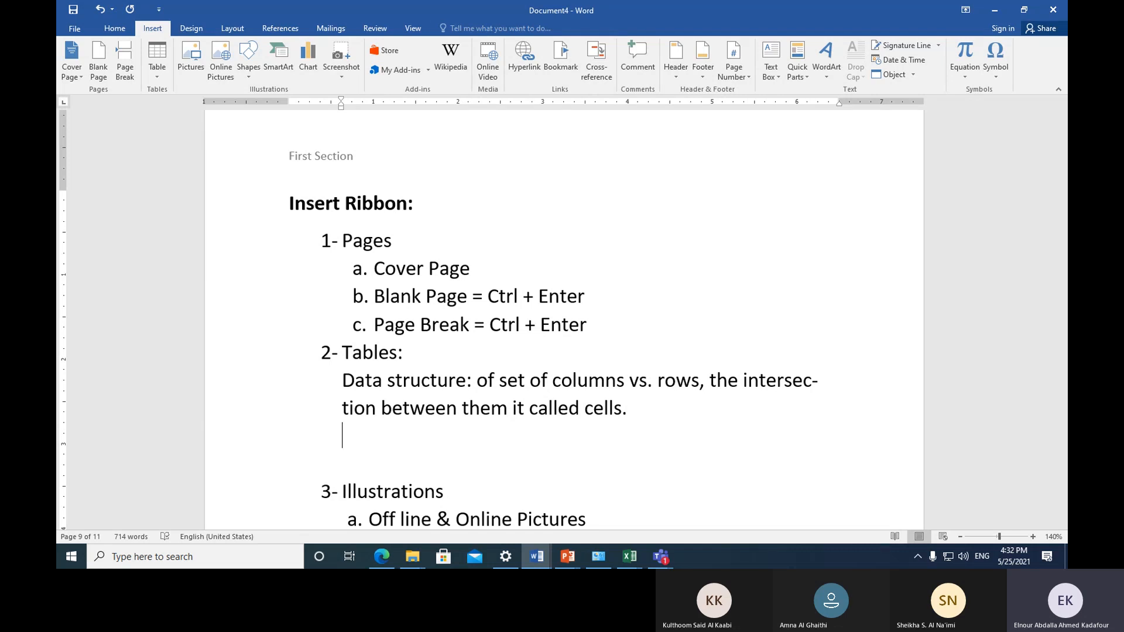
Step: Try setting up a table with 15 columns and 12 rows in the Insert Table dialog, and cancel it
{"action": "left_click", "coordinate": [156, 75]}
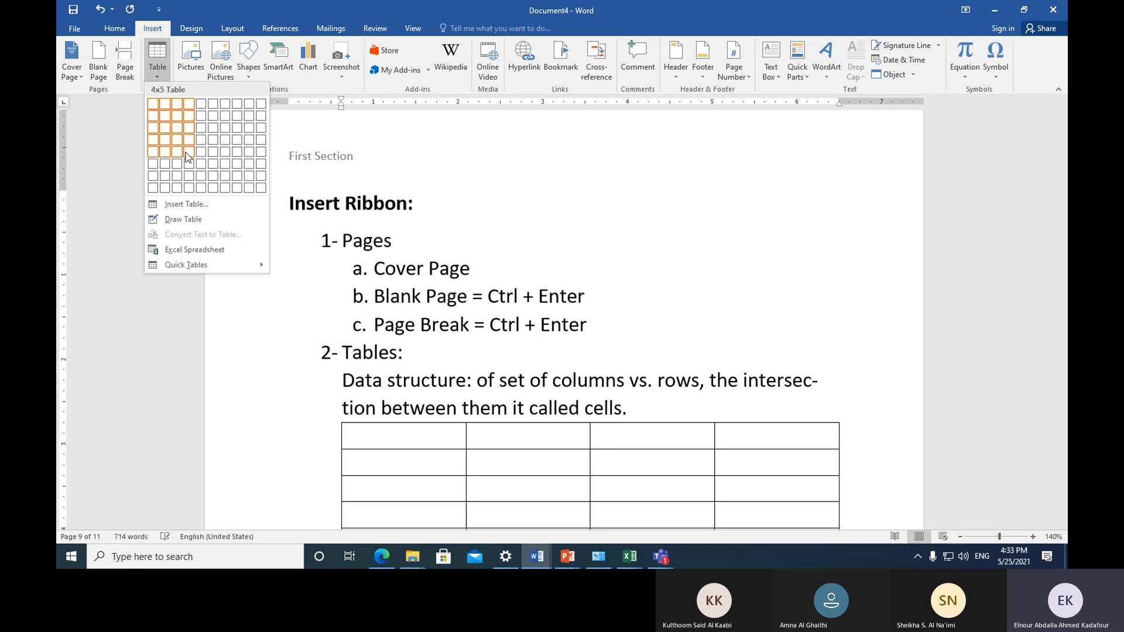
{"action": "left_click", "coordinate": [240, 206]}
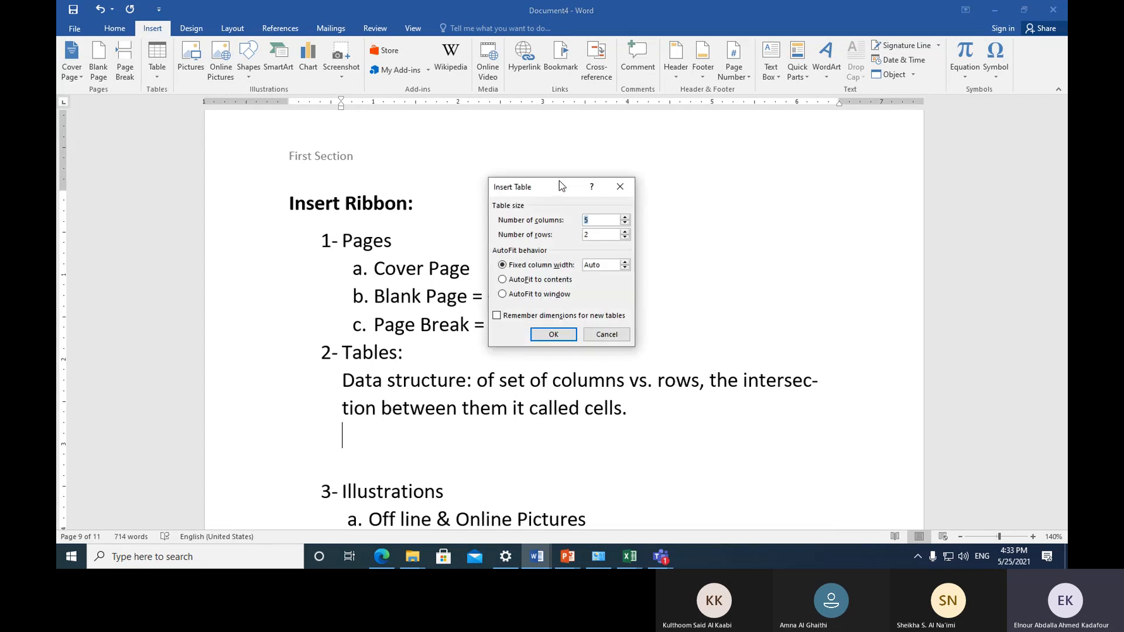
{"action": "left_click_drag", "start_coordinate": [560, 180], "coordinate": [698, 162]}
{"action": "left_click", "coordinate": [764, 197]}
{"action": "left_click", "coordinate": [764, 198]}
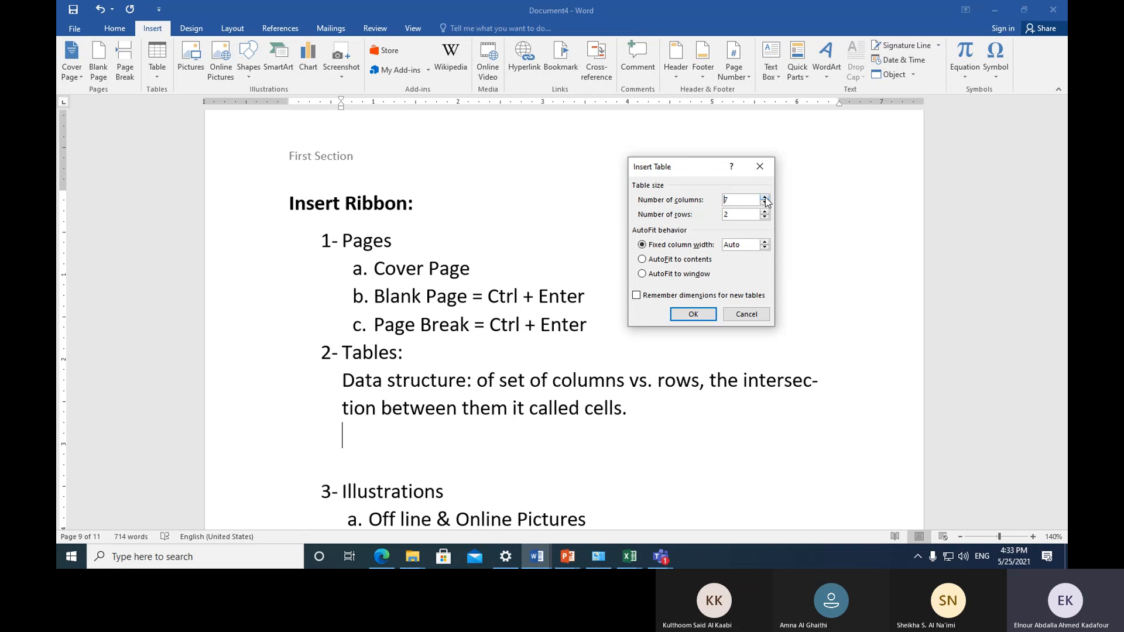
{"action": "left_click", "coordinate": [764, 197]}
{"action": "left_click", "coordinate": [764, 197]}
{"action": "left_click", "coordinate": [764, 197]}
{"action": "left_click", "coordinate": [764, 212]}
{"action": "left_click", "coordinate": [765, 212]}
{"action": "left_click", "coordinate": [765, 212]}
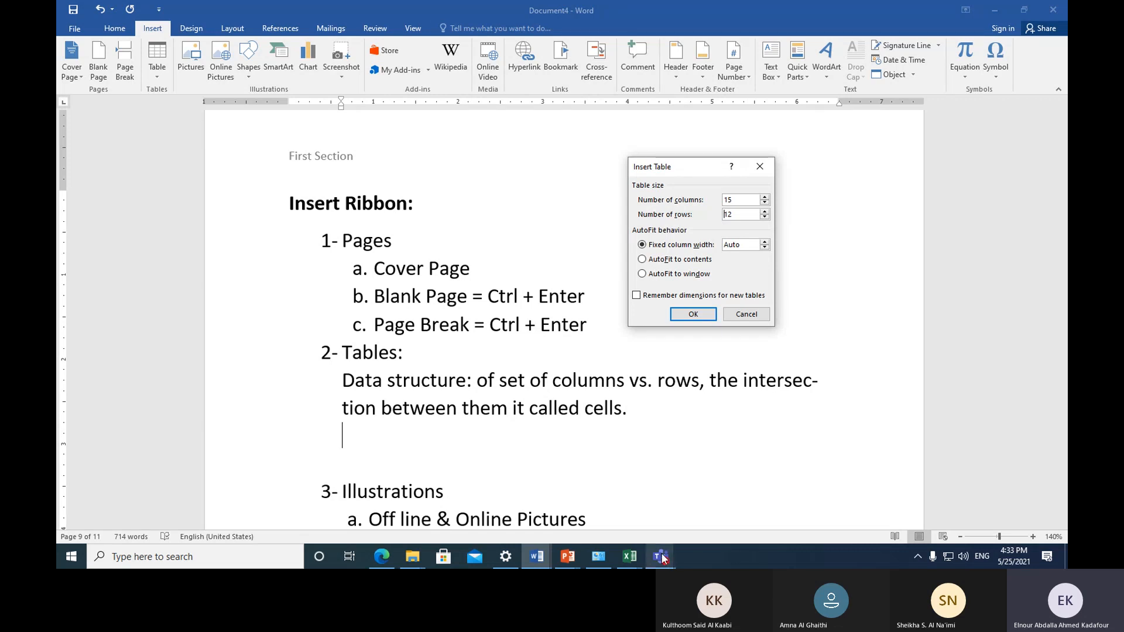
{"action": "mouse_move", "coordinate": [663, 558]}
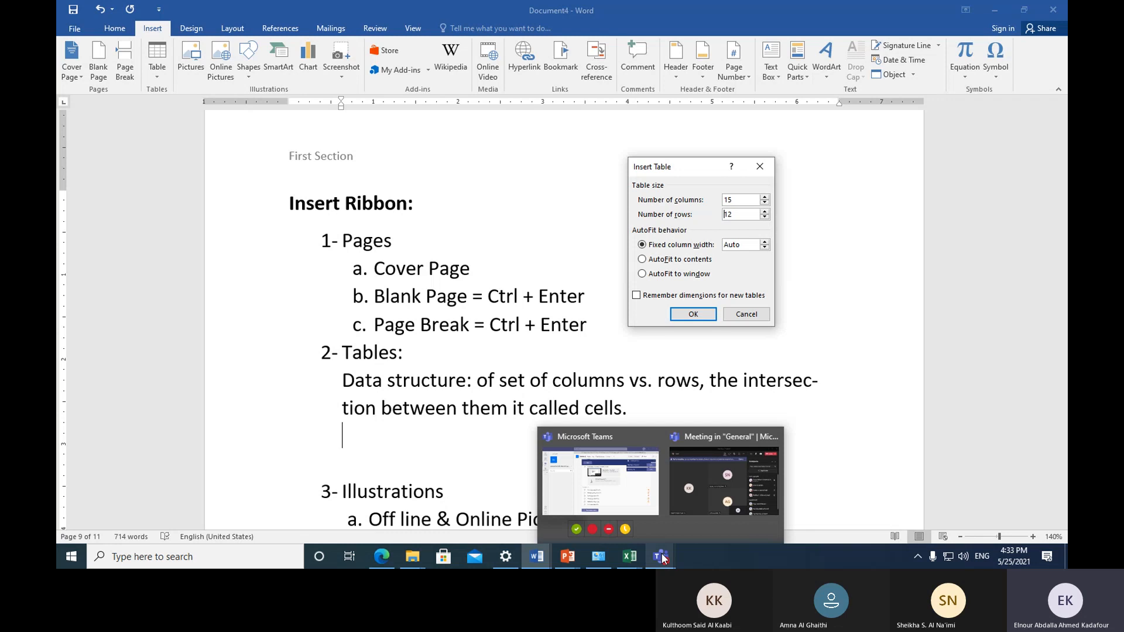
{"action": "mouse_move", "coordinate": [690, 500]}
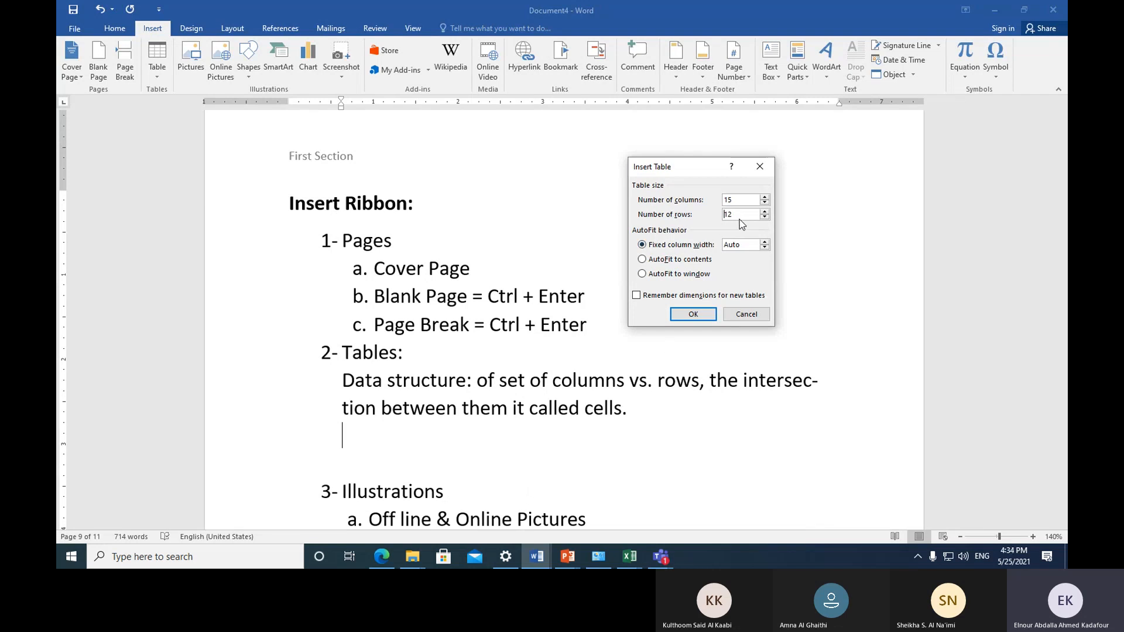
{"action": "left_click", "coordinate": [735, 314]}
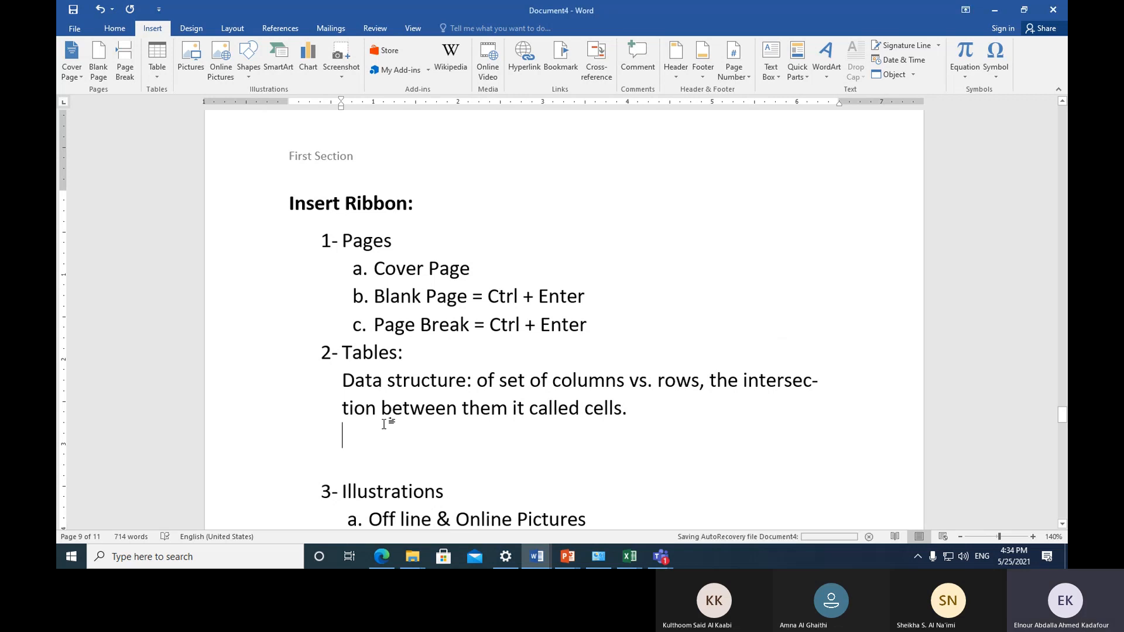
Step: Insert a table with 4 columns and 4 rows below the table definition, and add an empty line between them
{"action": "left_click", "coordinate": [155, 76]}
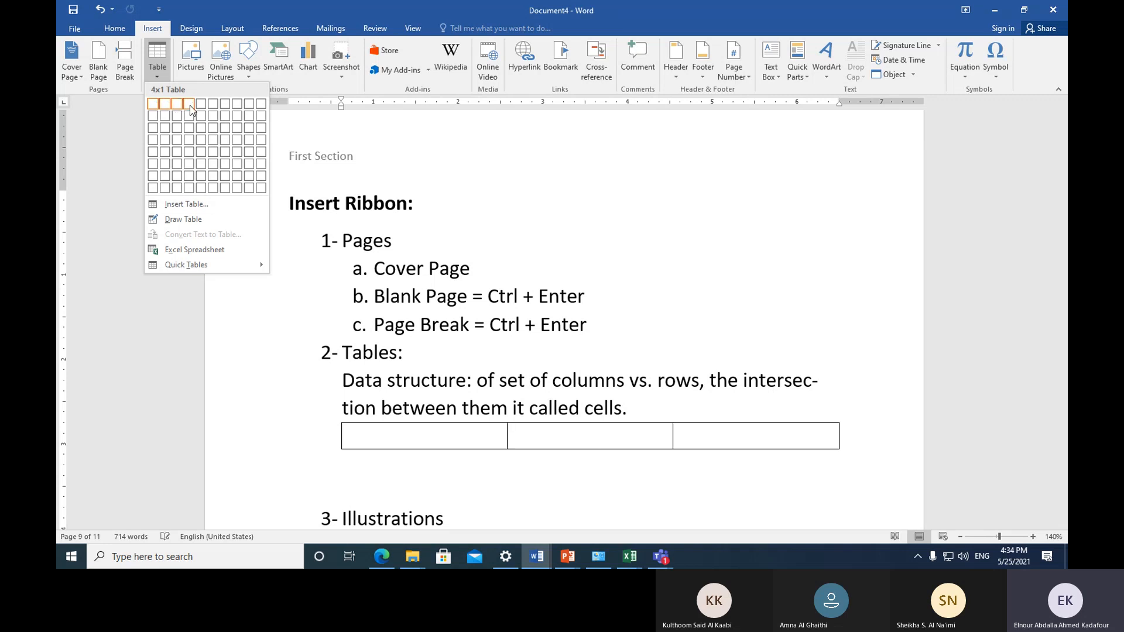
{"action": "left_click", "coordinate": [192, 142]}
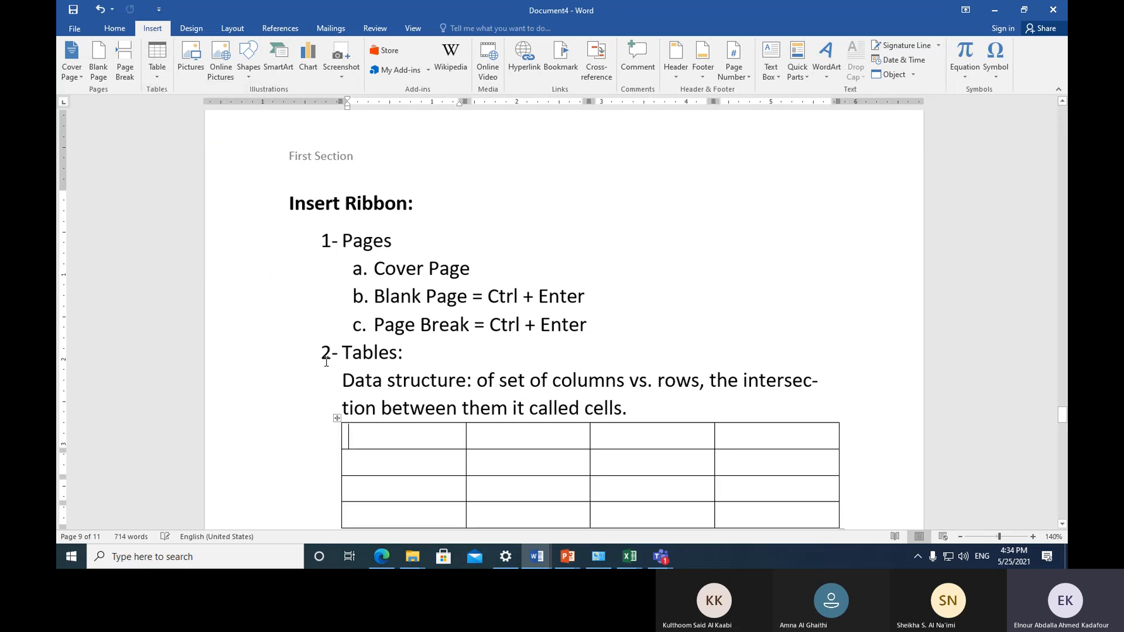
{"action": "scroll", "coordinate": [432, 419], "scroll_direction": "down", "scroll_amount": 2}
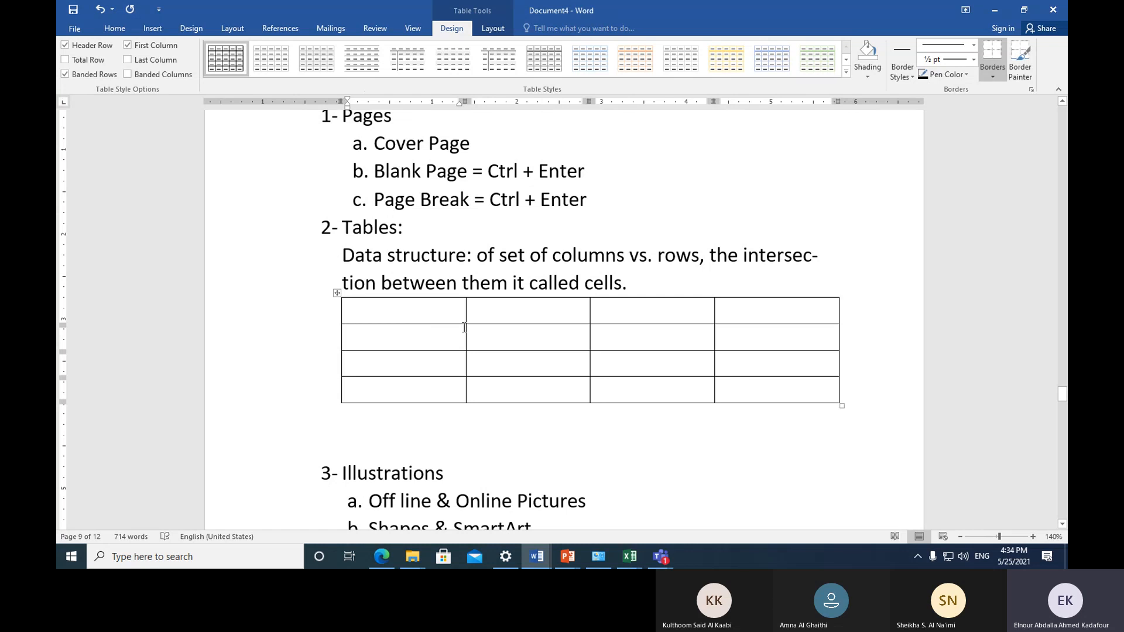
{"action": "left_click", "coordinate": [641, 287]}
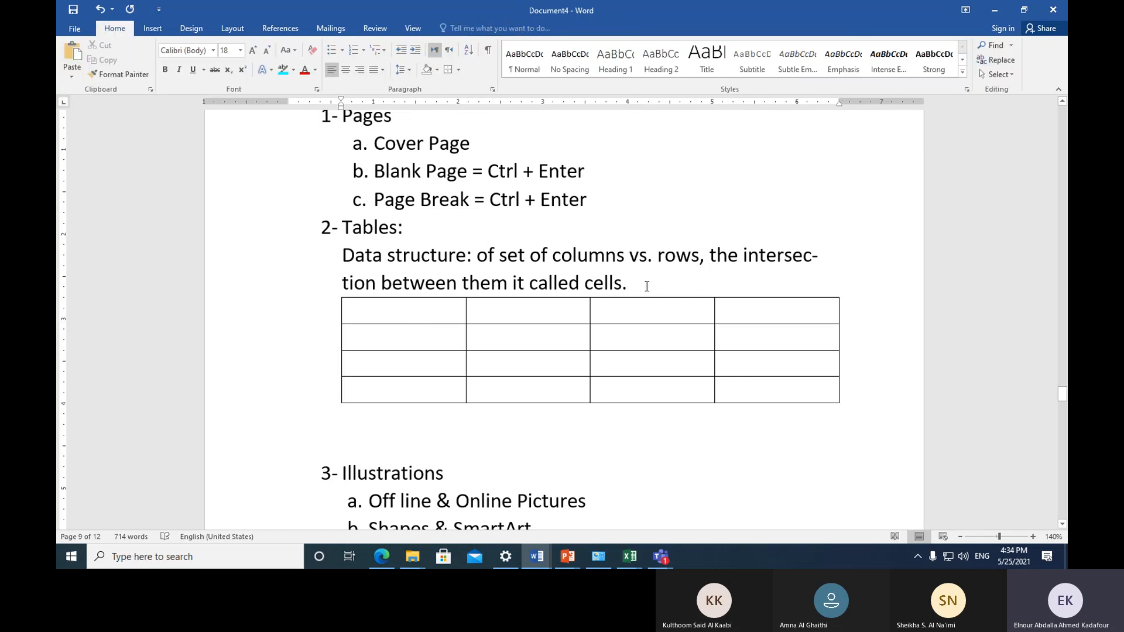
{"action": "key", "text": "Return"}
{"action": "left_click", "coordinate": [436, 336]}
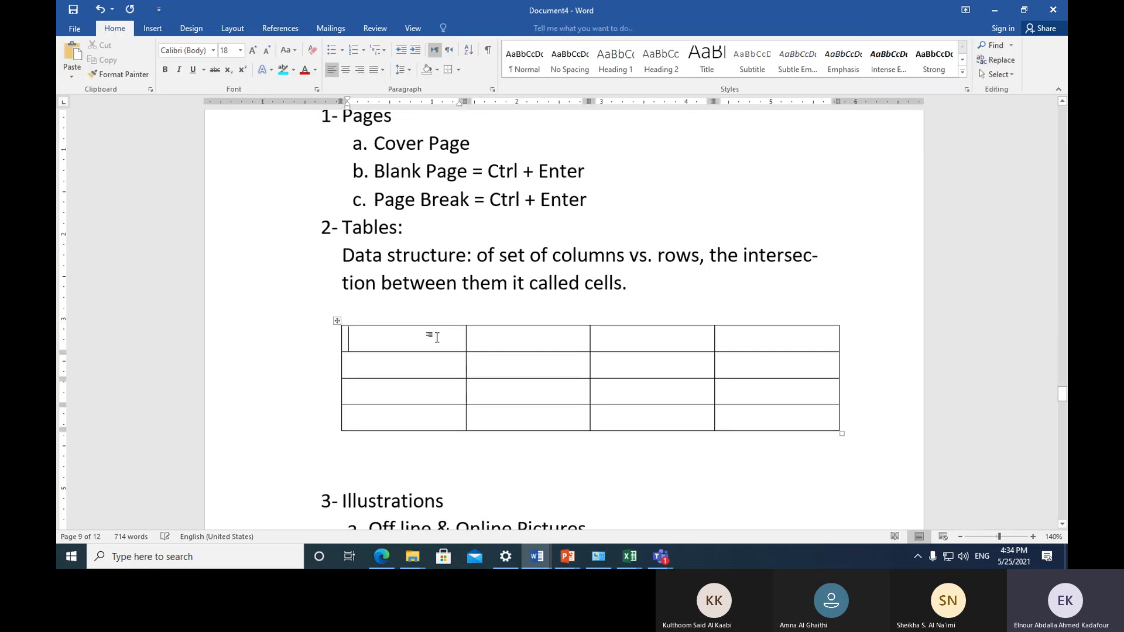
{"action": "left_click", "coordinate": [432, 370]}
{"action": "left_click", "coordinate": [509, 342]}
{"action": "left_click", "coordinate": [529, 359]}
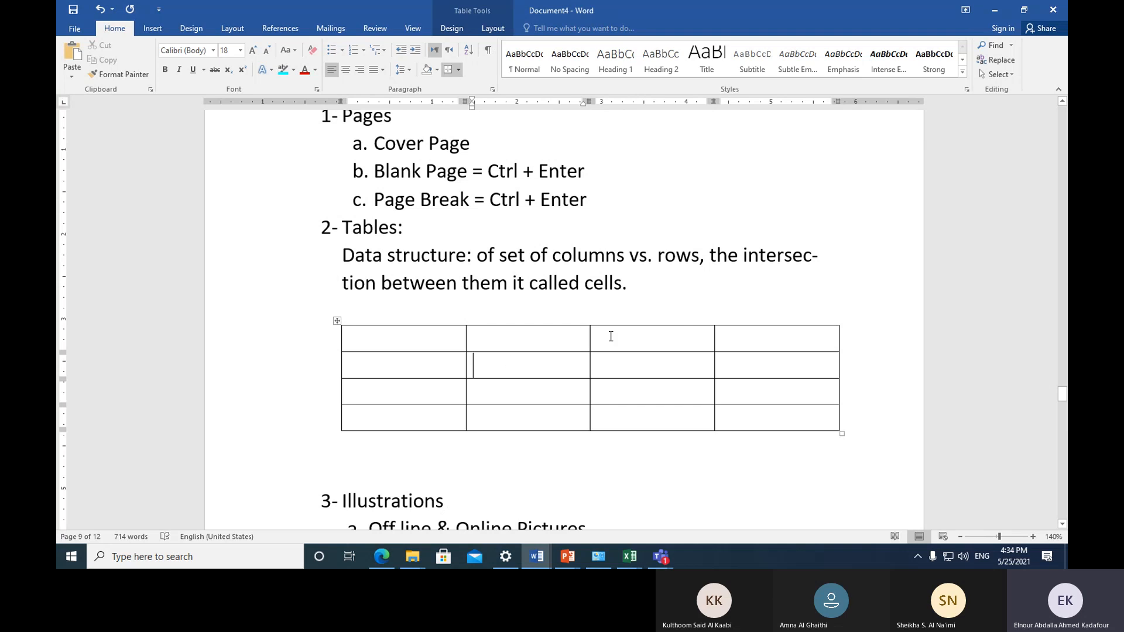
{"action": "left_click", "coordinate": [611, 336]}
{"action": "left_click", "coordinate": [640, 361]}
{"action": "left_click", "coordinate": [715, 334]}
{"action": "left_click", "coordinate": [492, 339]}
Step: Fill the four cells of the table's first row with A, C, D and E
{"action": "left_click", "coordinate": [419, 335]}
{"action": "key", "text": "Tab"}
{"action": "key", "text": "shift+Tab"}
{"action": "type", "text": "A"}
{"action": "left_click", "coordinate": [502, 346]}
{"action": "type", "text": "C"}
{"action": "left_click", "coordinate": [602, 336]}
{"action": "type", "text": "D"}
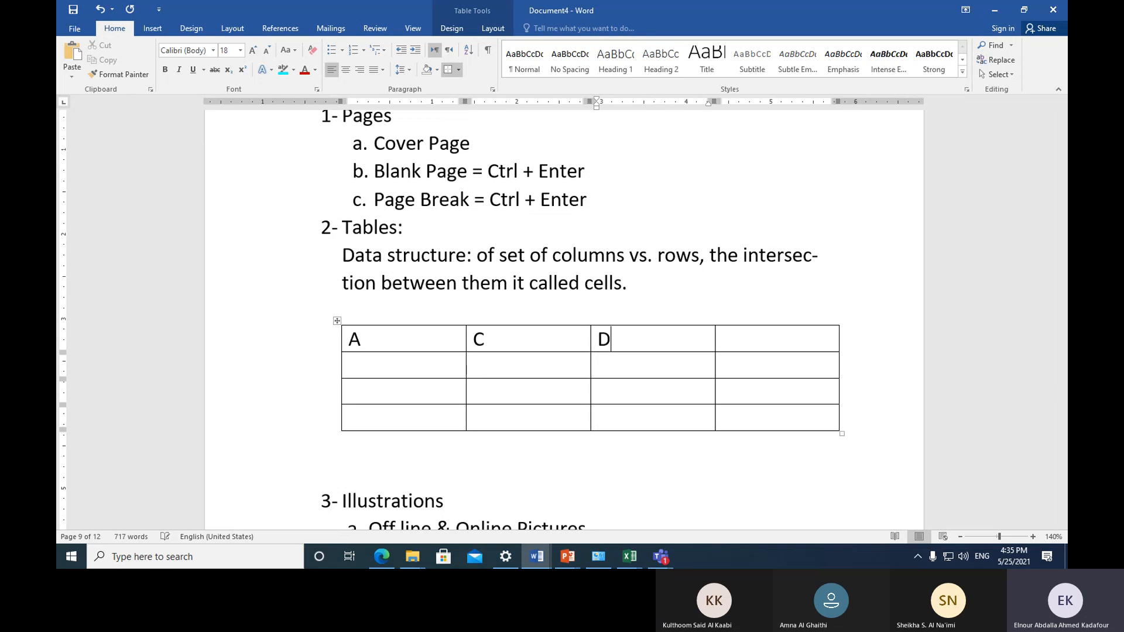
{"action": "left_click", "coordinate": [749, 342]}
{"action": "type", "text": "E"}
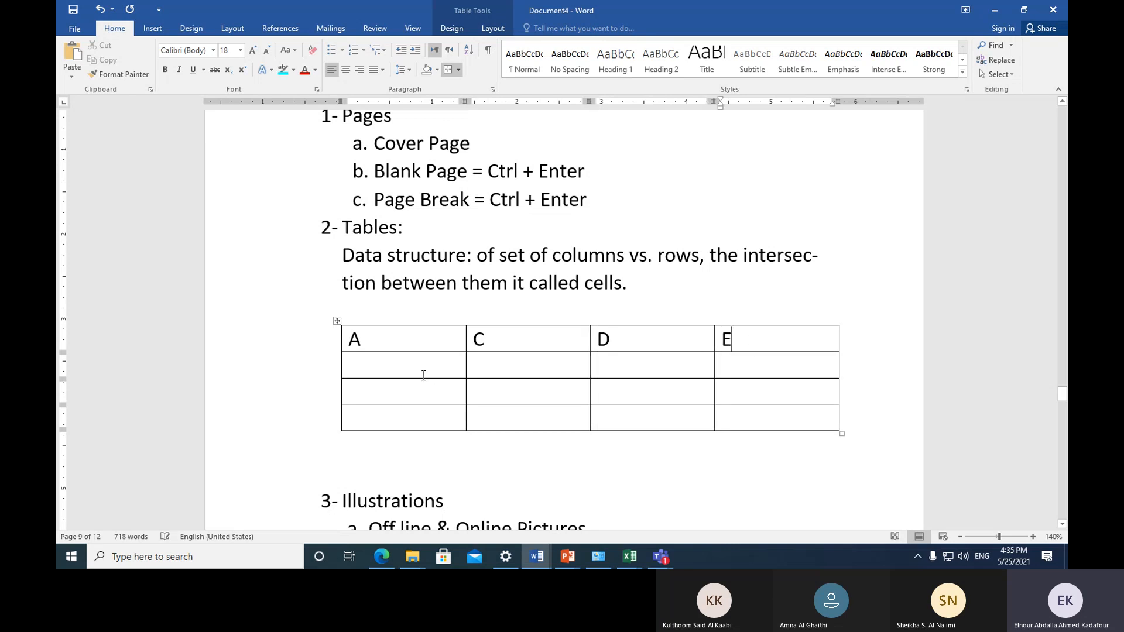
Step: Fill the remaining cells of the table's first column with C, D and E
{"action": "left_click", "coordinate": [397, 364]}
{"action": "type", "text": "C"}
{"action": "left_click", "coordinate": [367, 396]}
{"action": "type", "text": "D"}
{"action": "left_click", "coordinate": [361, 420]}
{"action": "type", "text": "E"}
{"action": "mouse_move", "coordinate": [468, 321]}
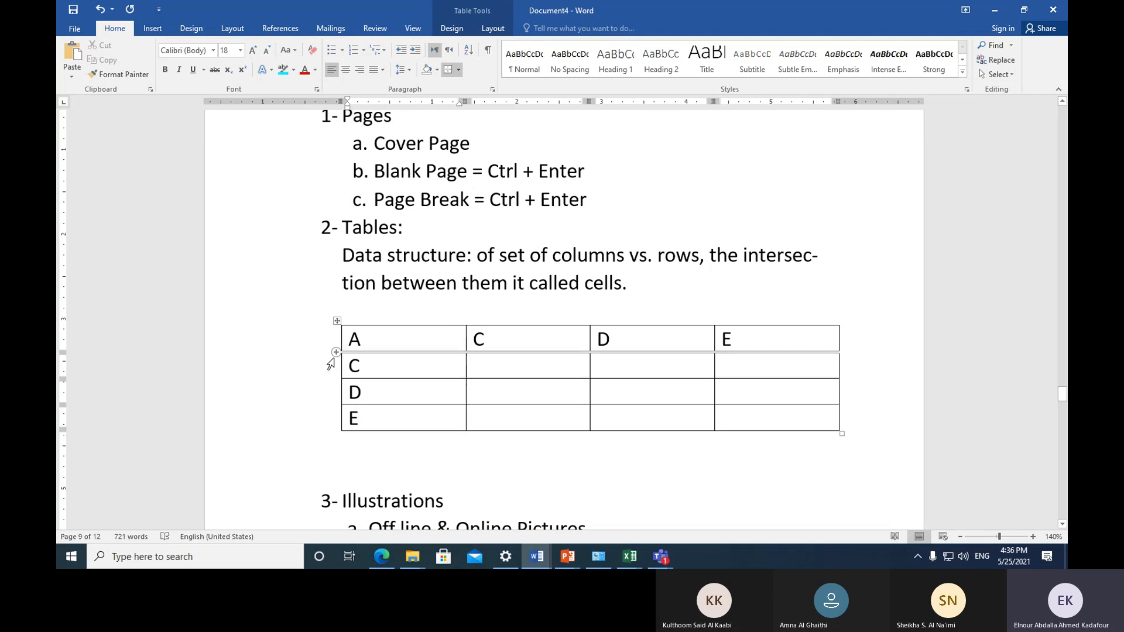
{"action": "mouse_move", "coordinate": [336, 355]}
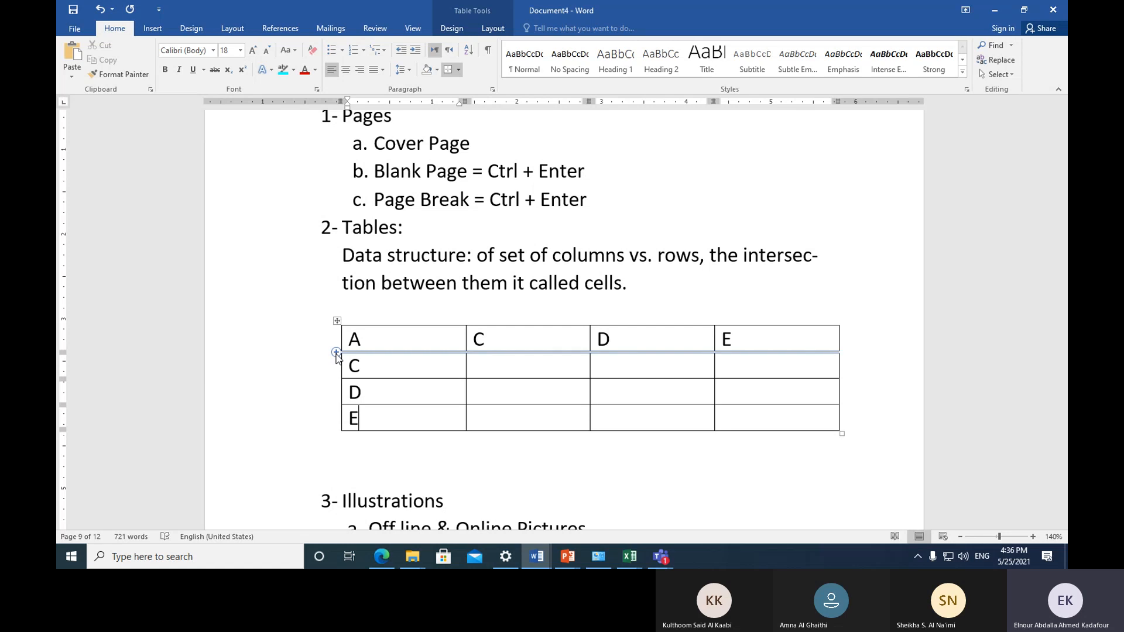
Step: Leave an empty line below the table and write "Flixiblity of the table:" on the line after it
{"action": "left_click", "coordinate": [366, 453]}
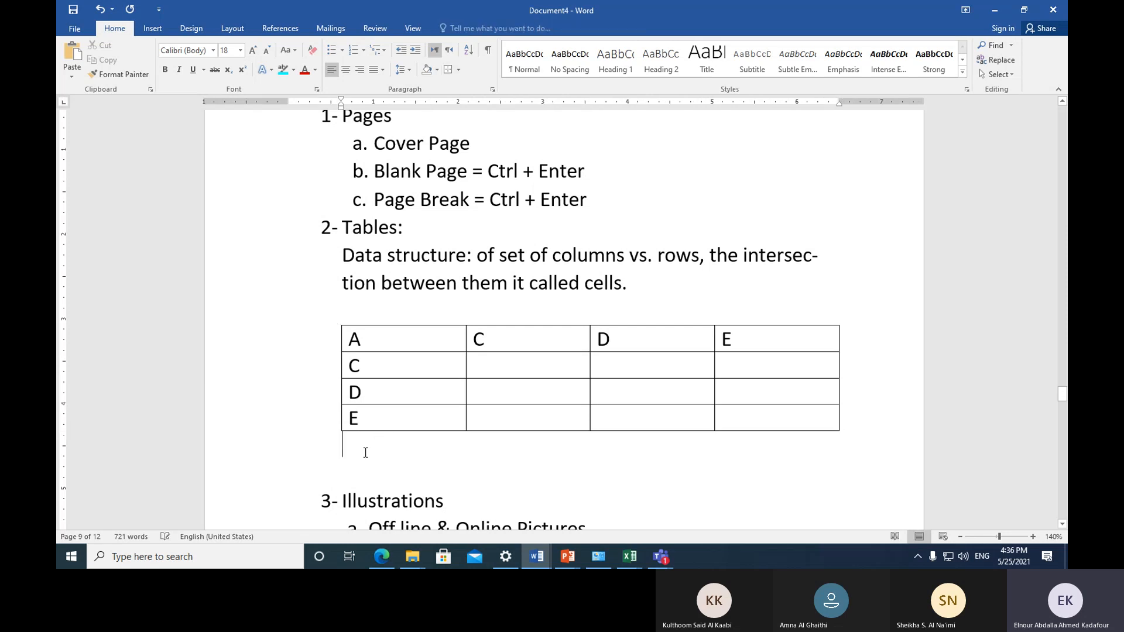
{"action": "scroll", "coordinate": [366, 452], "scroll_direction": "down", "scroll_amount": 2}
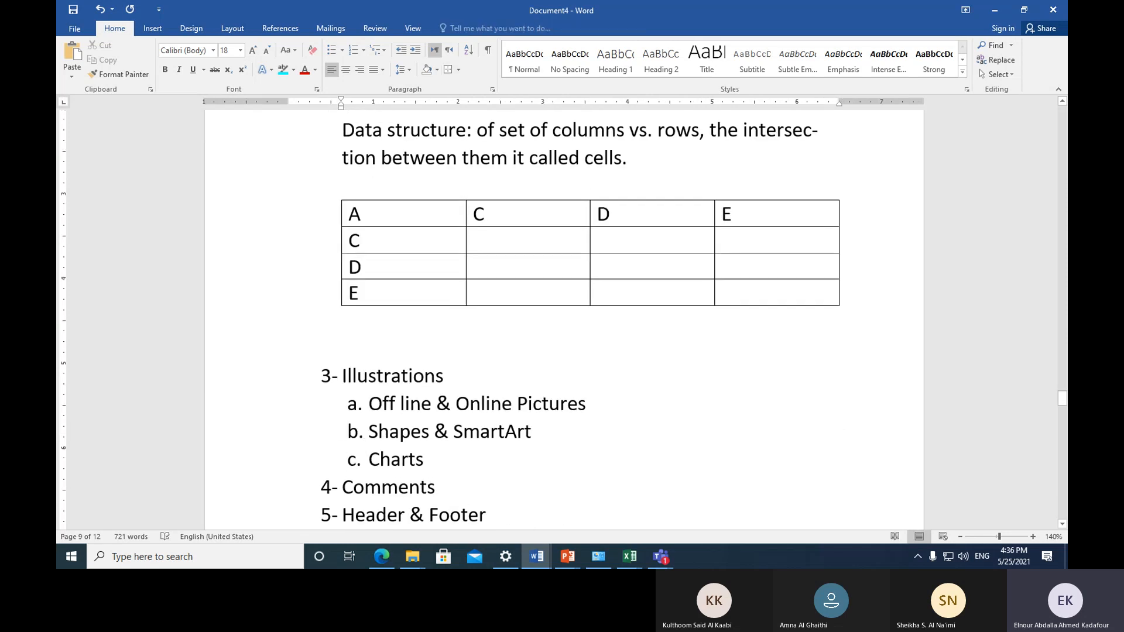
{"action": "key", "text": "Return"}
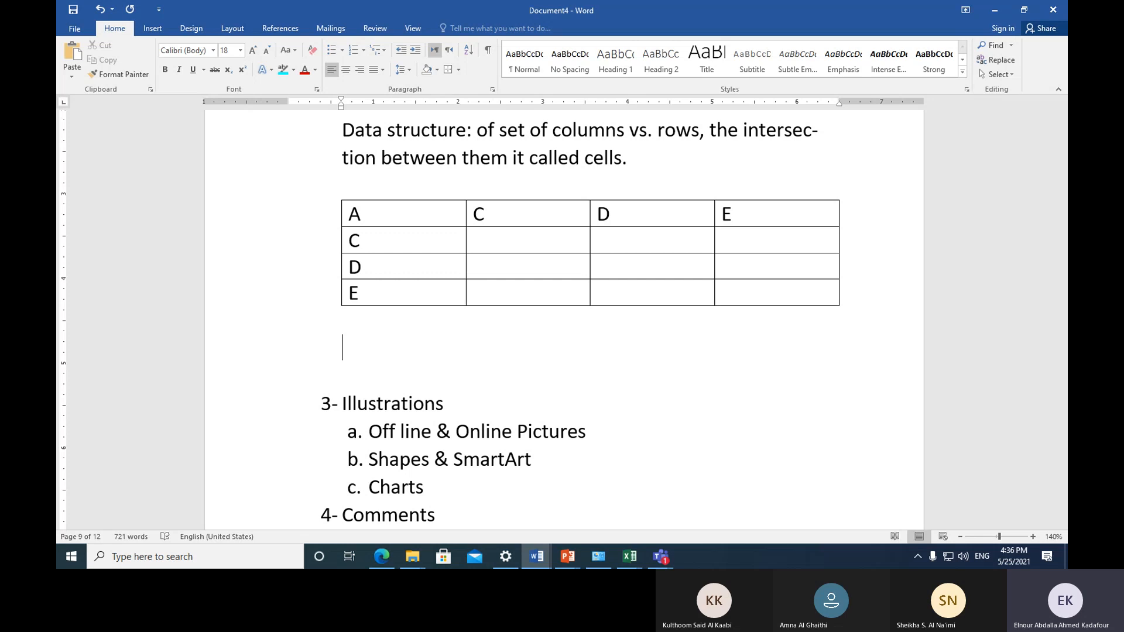
{"action": "type", "text": "FX"}
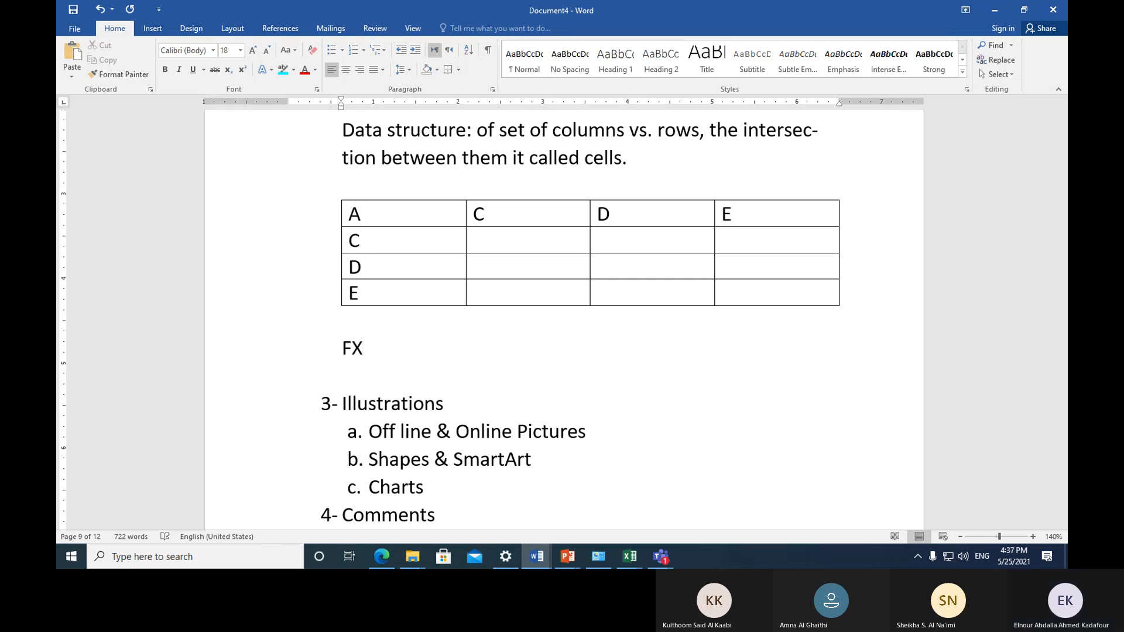
{"action": "key", "text": "BackSpace"}
{"action": "key", "text": "BackSpace"}
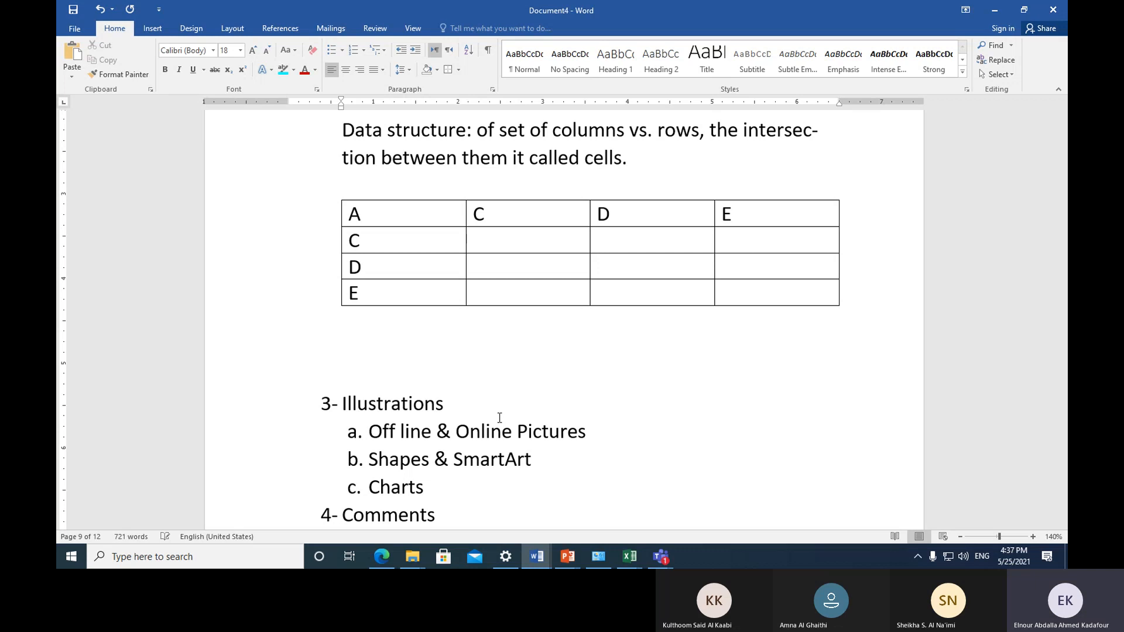
{"action": "type", "text": "flix"}
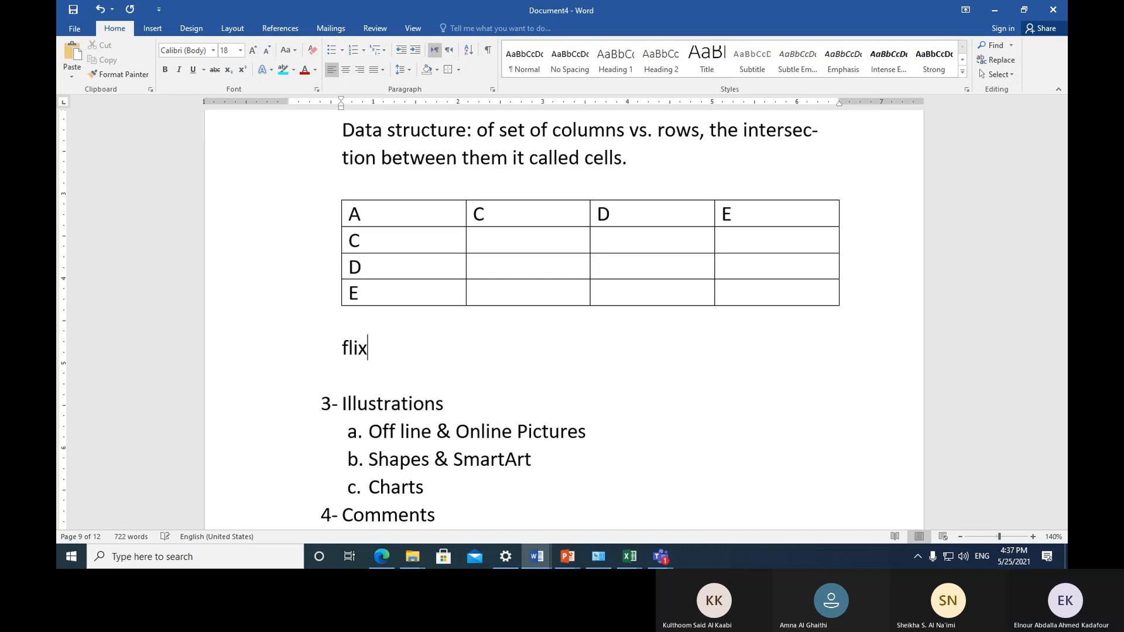
{"action": "type", "text": "iblity "}
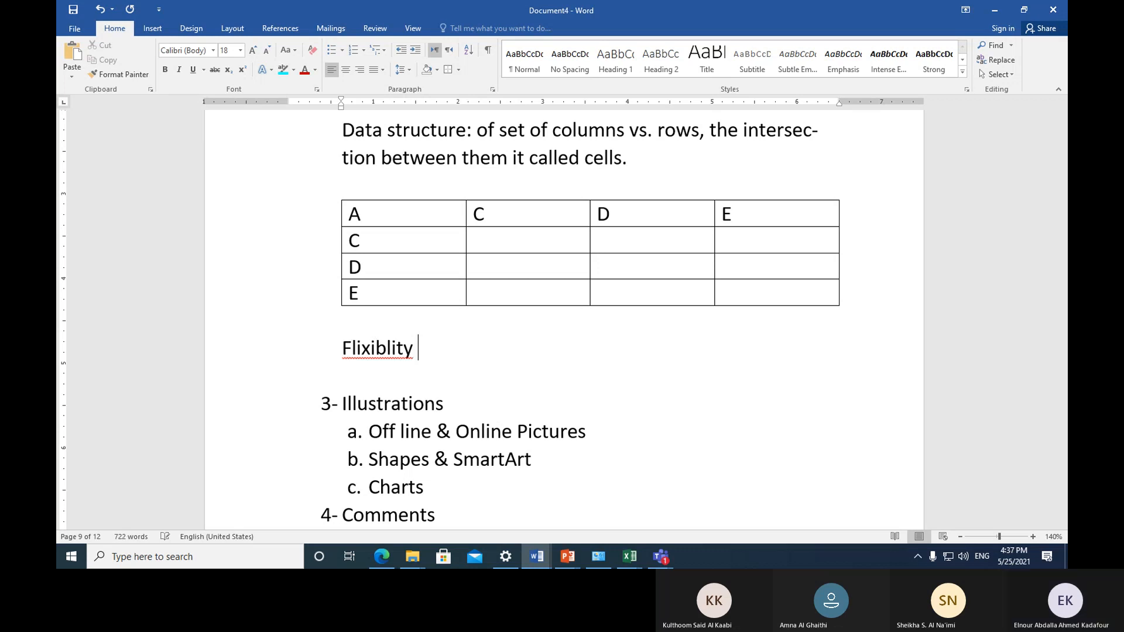
{"action": "type", "text": "of the "}
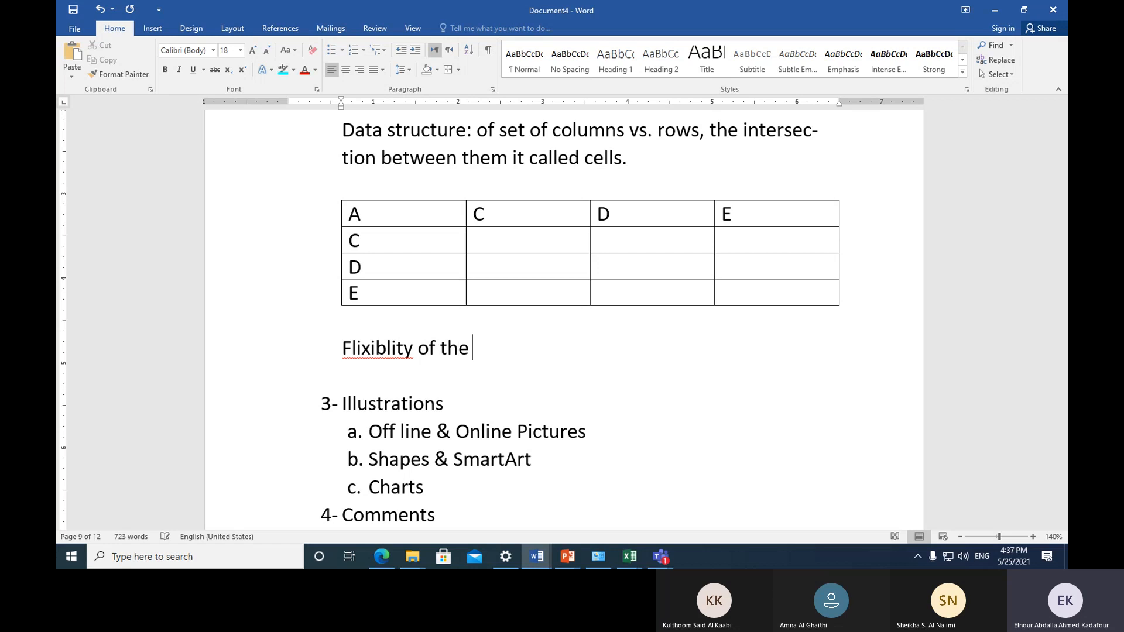
{"action": "type", "text": "table:"}
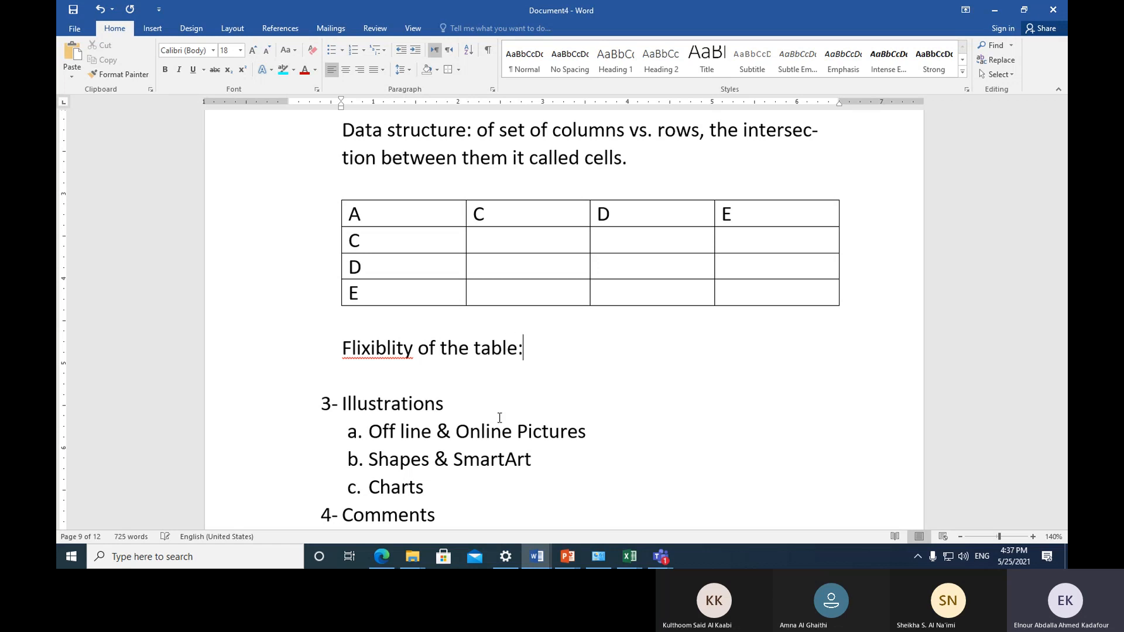
Step: Correct the misspelled first word below the table to "Flexibility" and make the whole line bold and italic
{"action": "left_click", "coordinate": [358, 348]}
{"action": "right_click", "coordinate": [413, 359]}
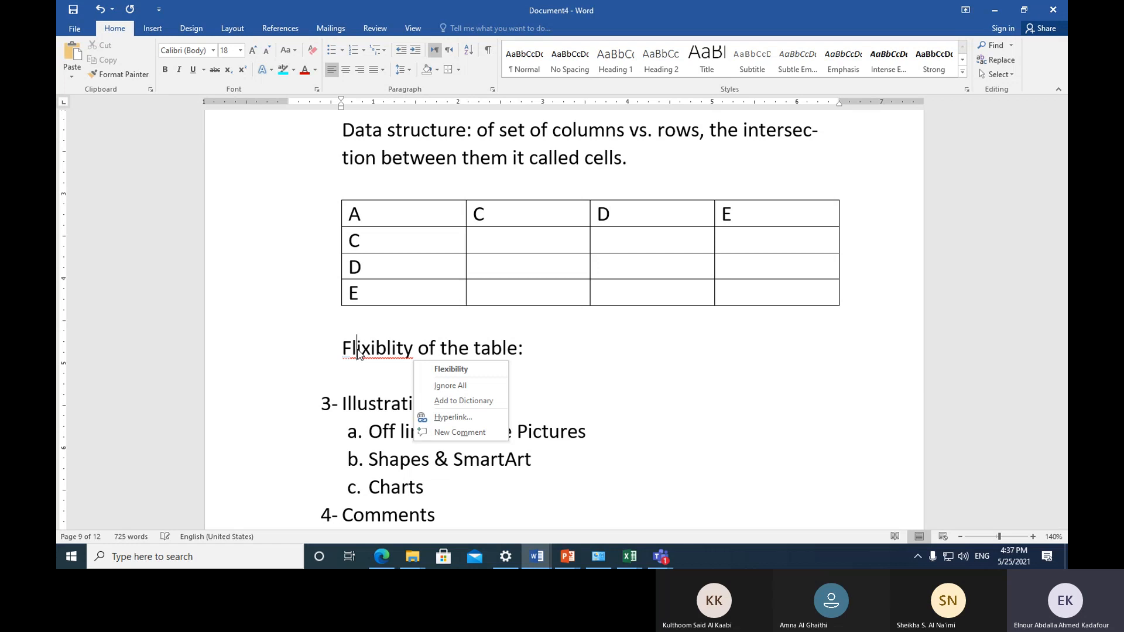
{"action": "left_click", "coordinate": [429, 366]}
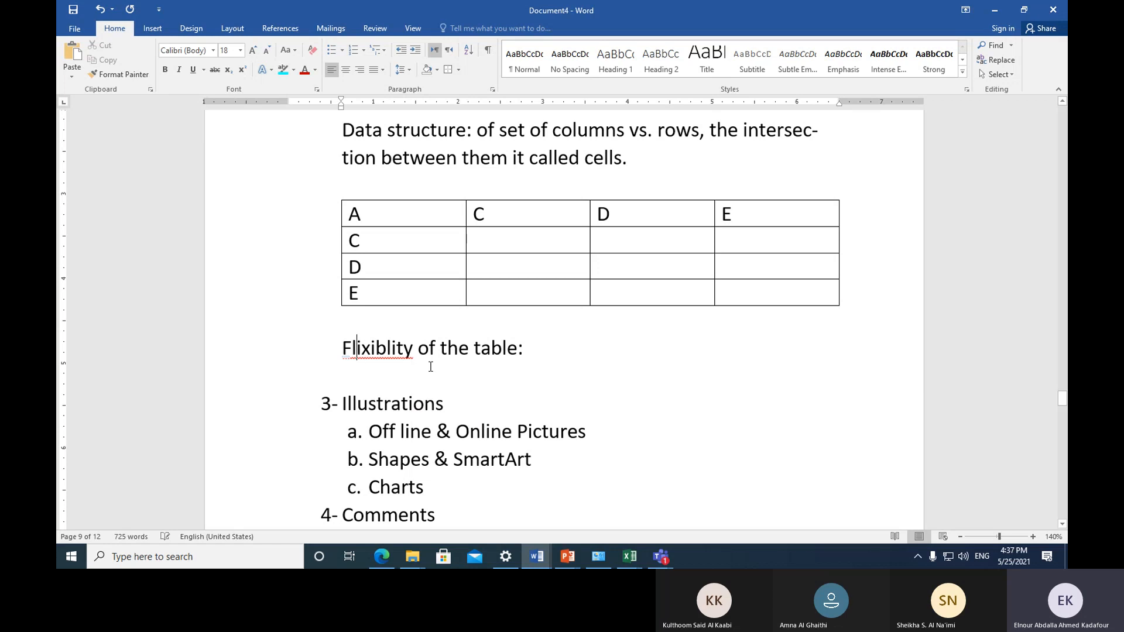
{"action": "left_click", "coordinate": [271, 358]}
{"action": "left_click", "coordinate": [165, 70]}
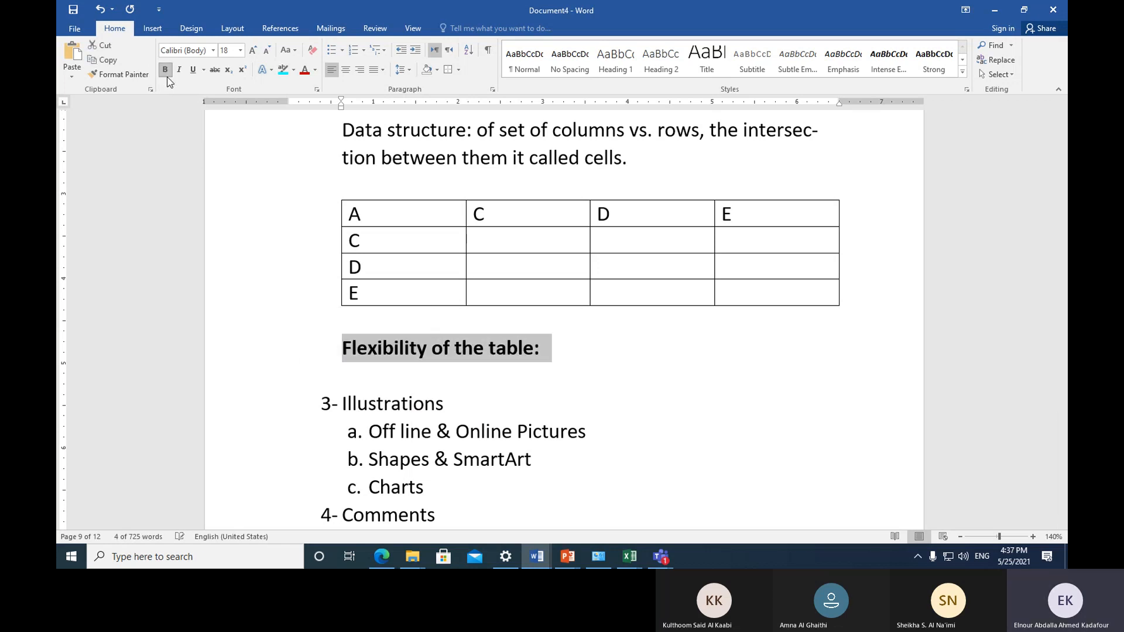
{"action": "left_click", "coordinate": [179, 69]}
{"action": "left_click", "coordinate": [382, 375]}
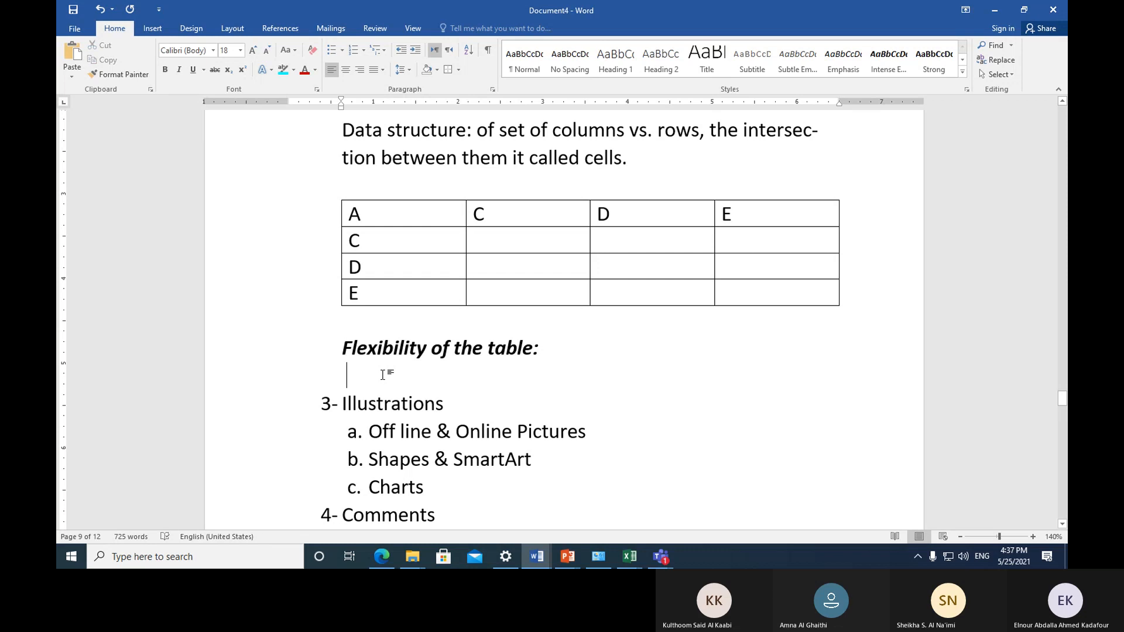
Step: Start a new indented numbered list at "1-" on the line below "Flexibility of the table:"
{"action": "type", "text": "1-"}
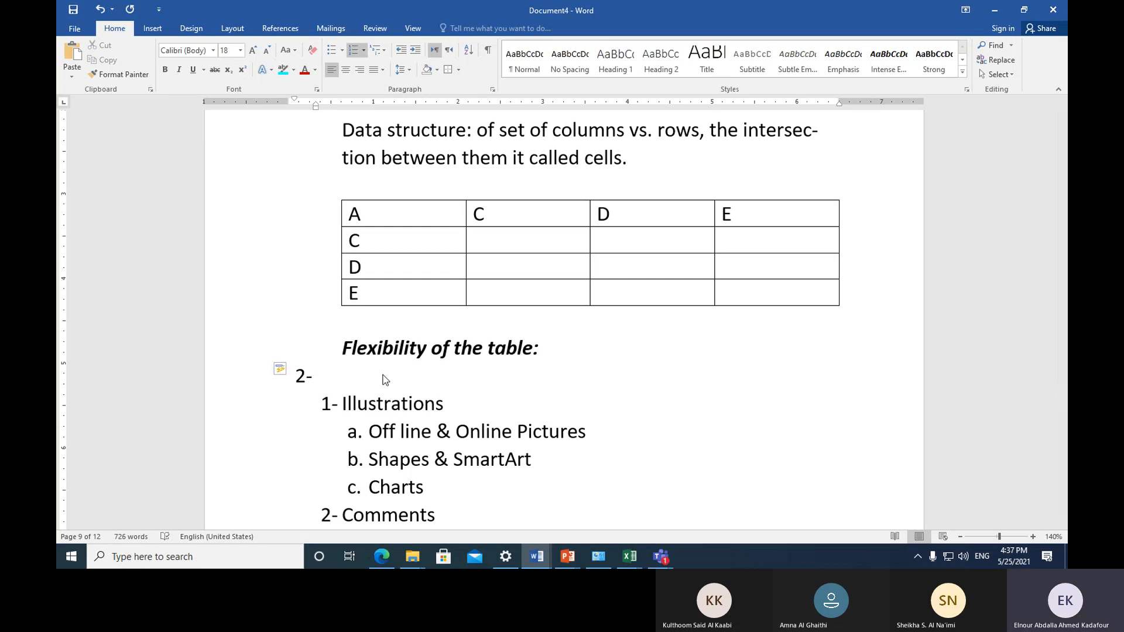
{"action": "left_click", "coordinate": [364, 51]}
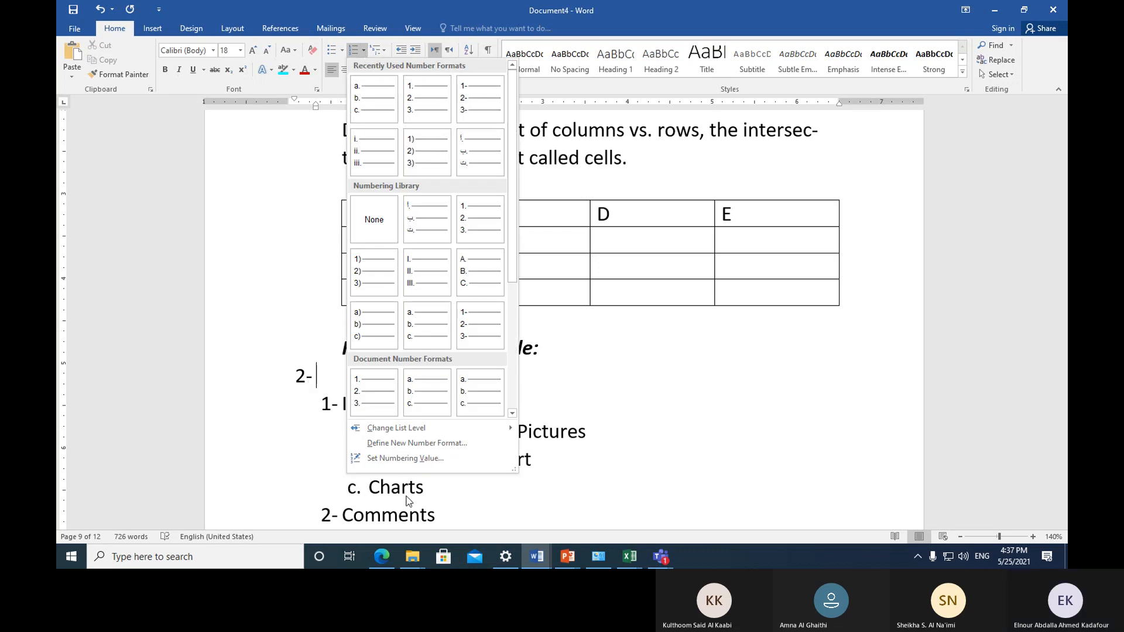
{"action": "left_click", "coordinate": [419, 458]}
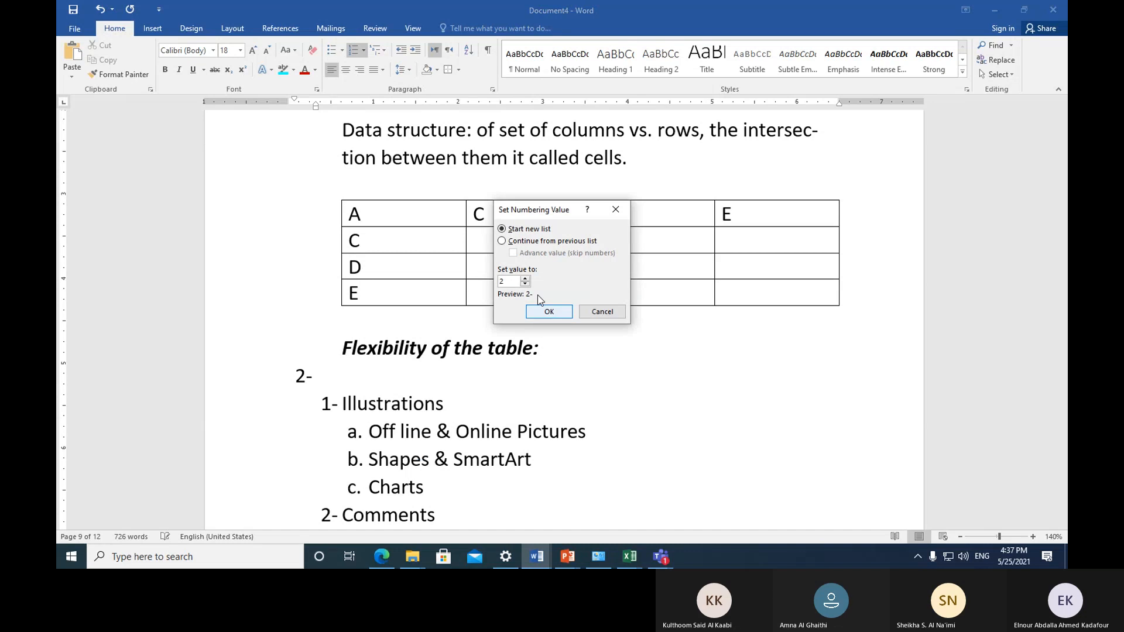
{"action": "left_click", "coordinate": [545, 311]}
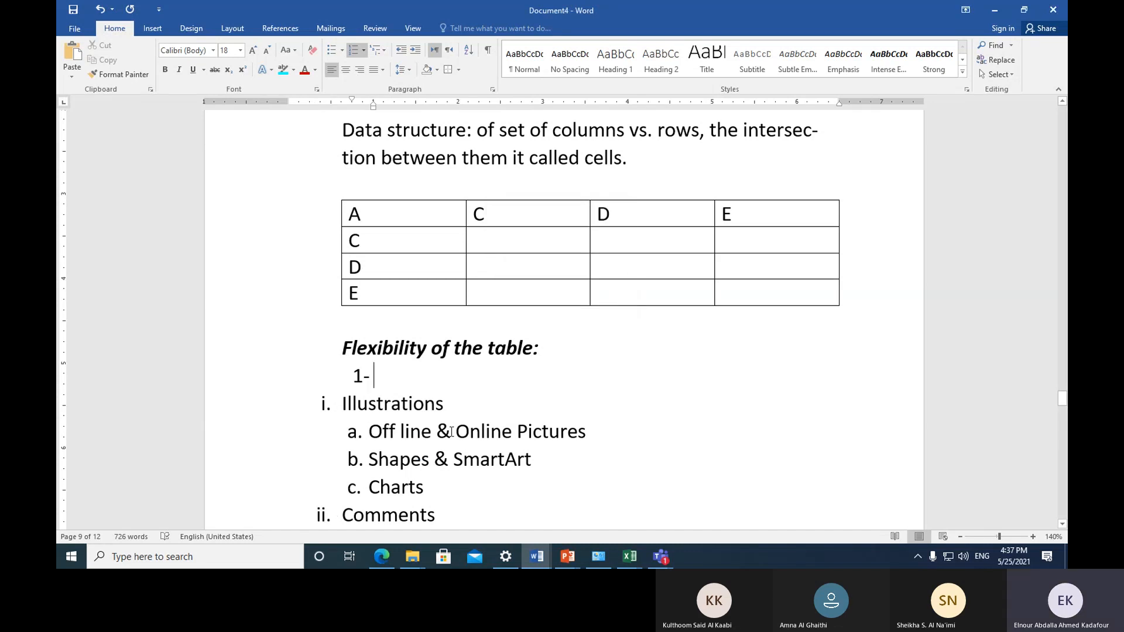
Step: Write "Insert of new column/s or row/s" as the first list item, with "Insert" in italics, and start a second item
{"action": "type", "text": "inser"}
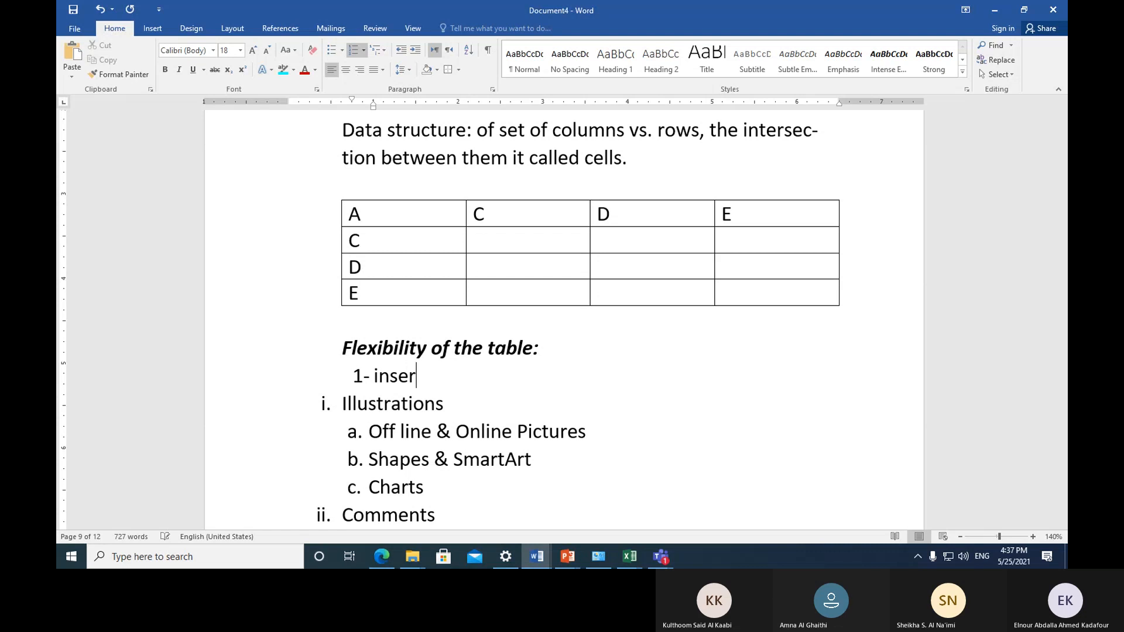
{"action": "type", "text": "t of new "}
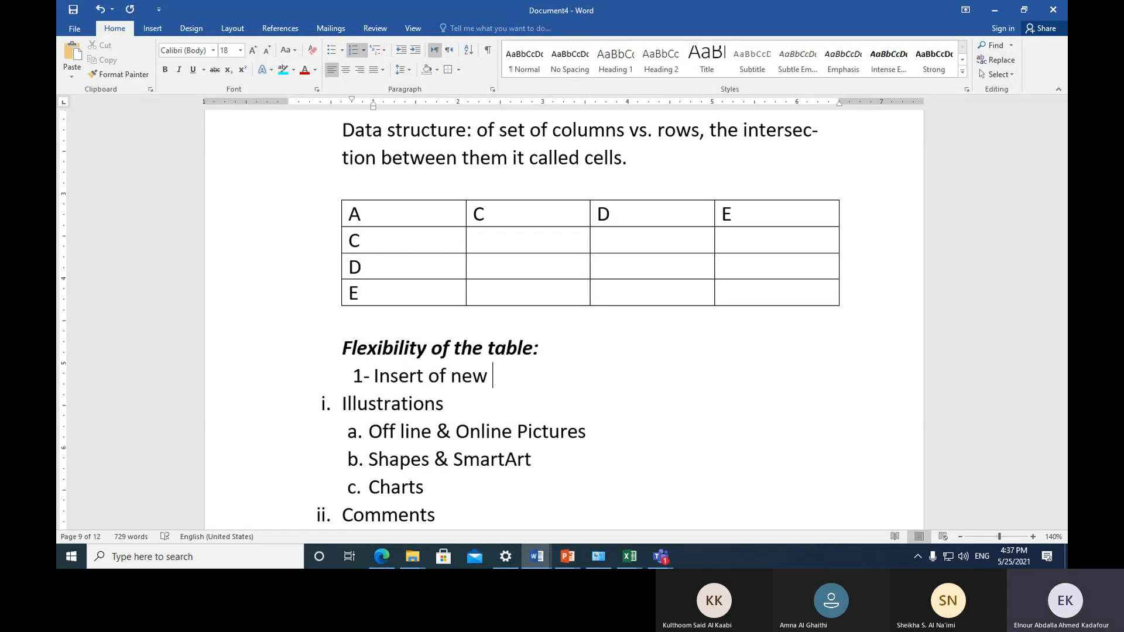
{"action": "type", "text": "column/s or"}
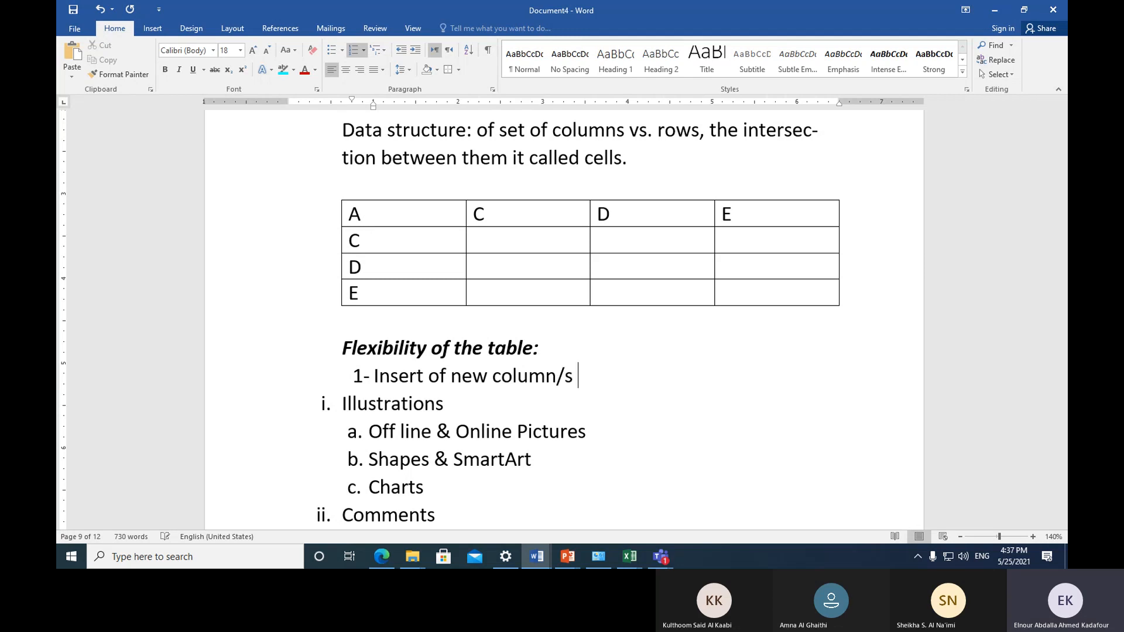
{"action": "type", "text": " row/s"}
{"action": "key", "text": "Return"}
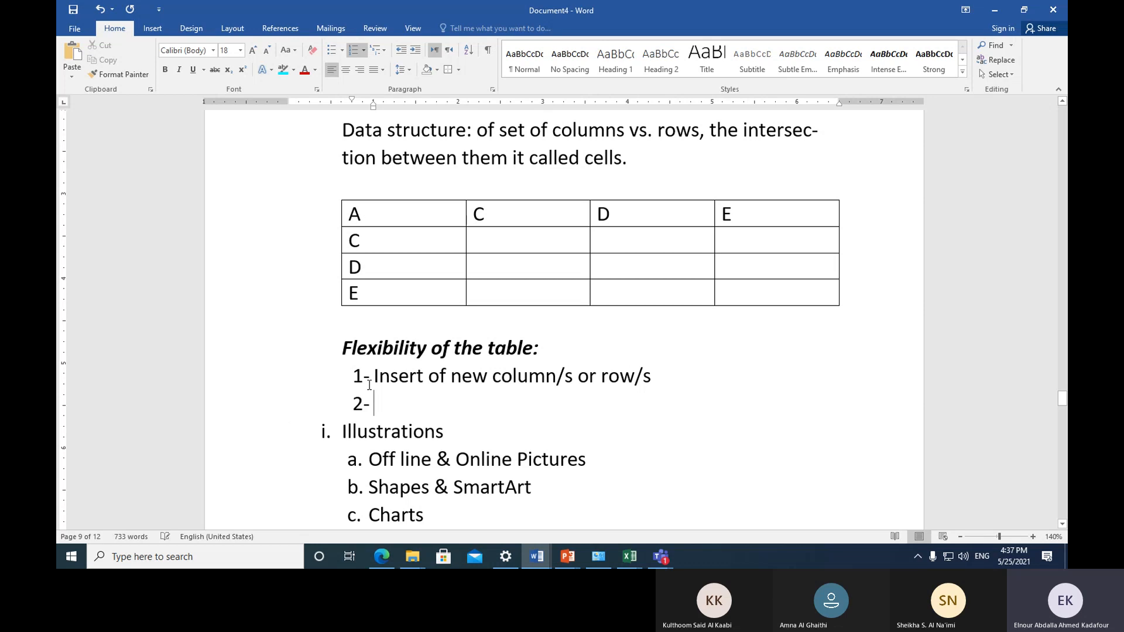
{"action": "left_click_drag", "start_coordinate": [374, 376], "coordinate": [425, 383]}
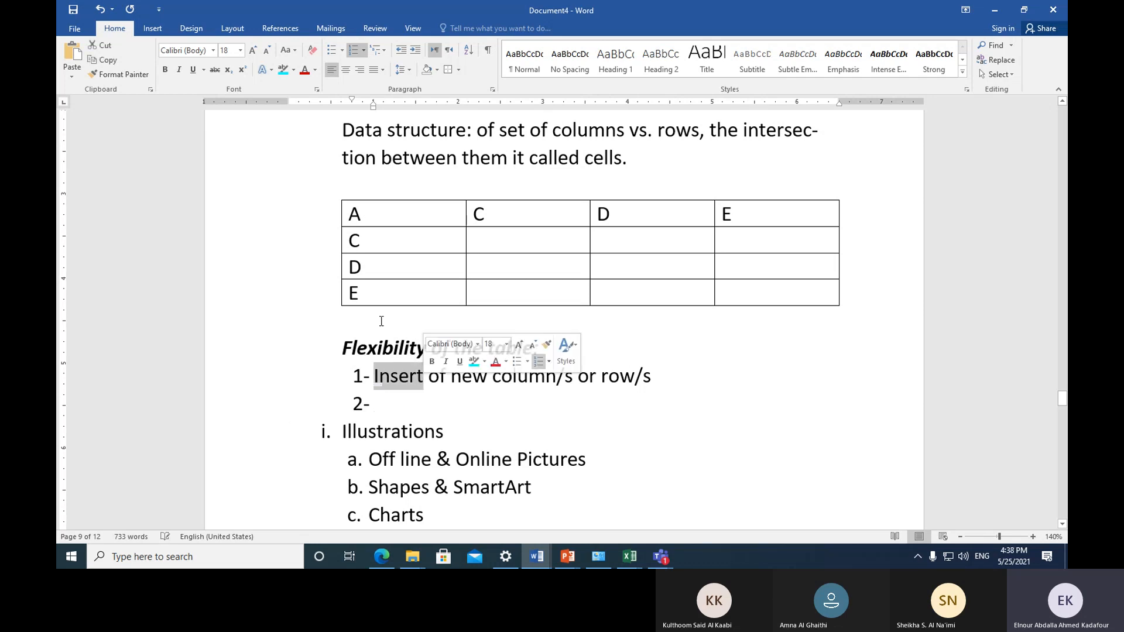
{"action": "left_click", "coordinate": [177, 69]}
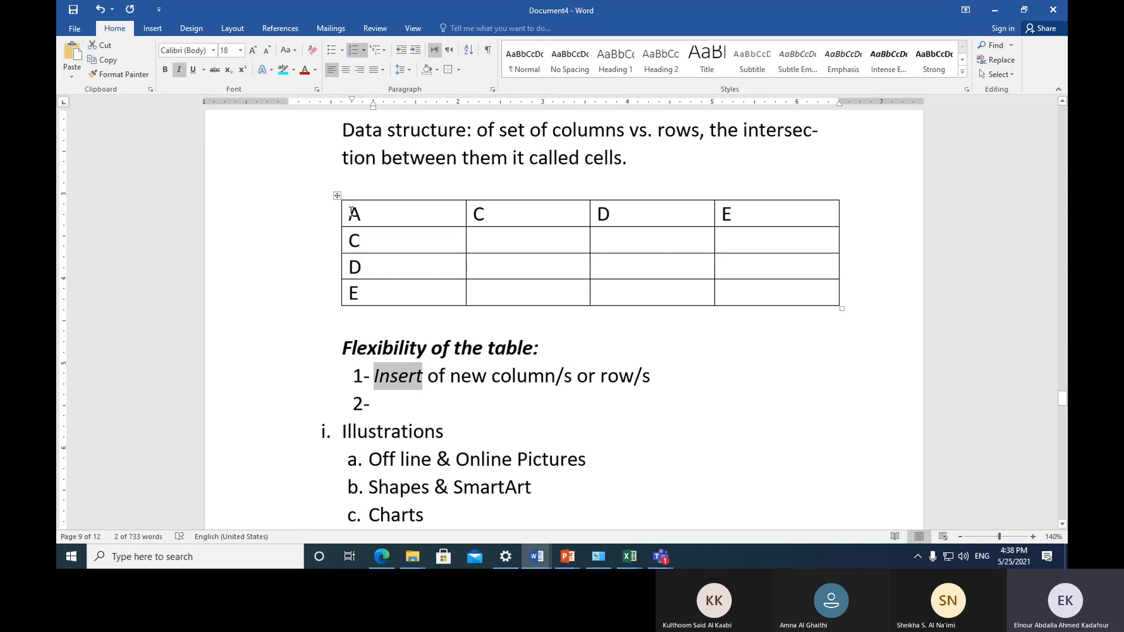
Step: Try inserting a table column to the left of the A column and undo the insertion
{"action": "left_click", "coordinate": [382, 212]}
{"action": "right_click", "coordinate": [381, 214]}
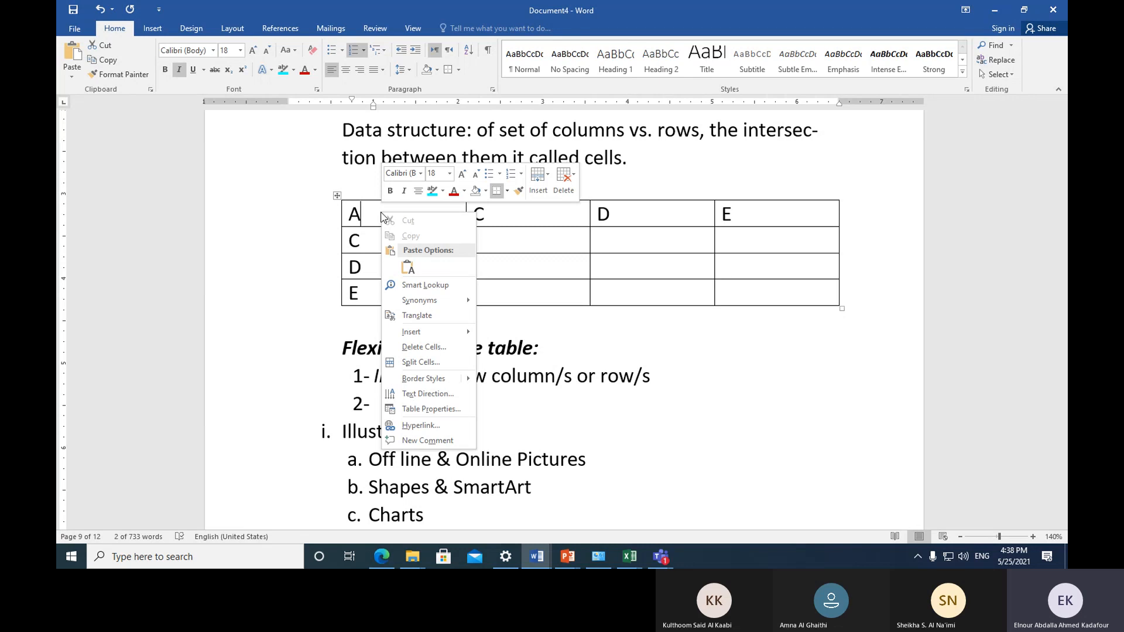
{"action": "mouse_move", "coordinate": [432, 330]}
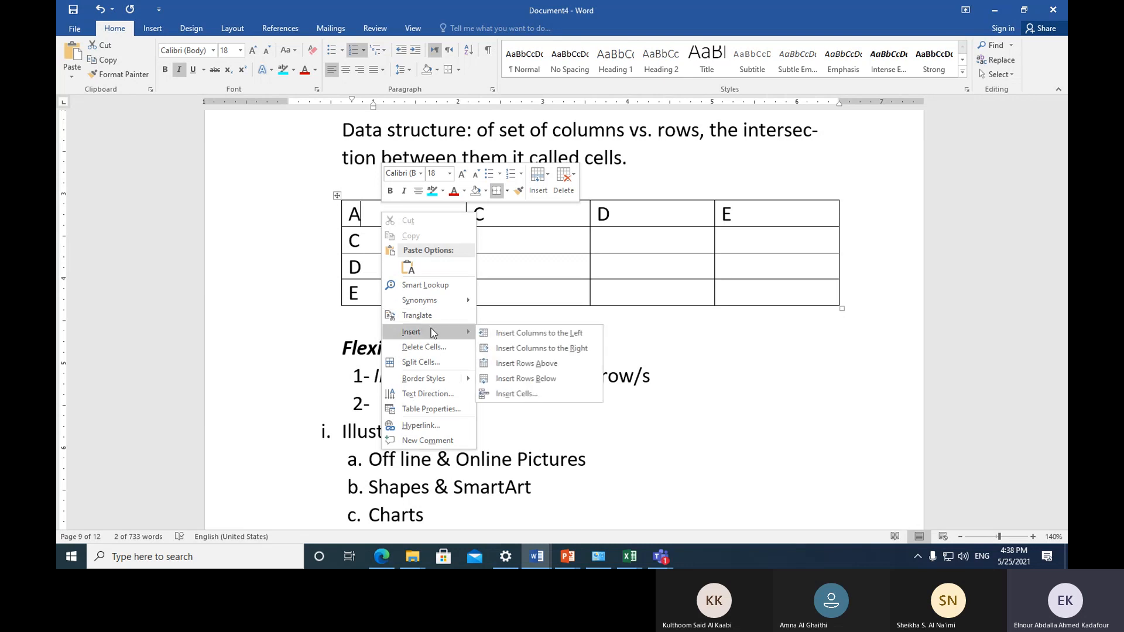
{"action": "left_click", "coordinate": [550, 334]}
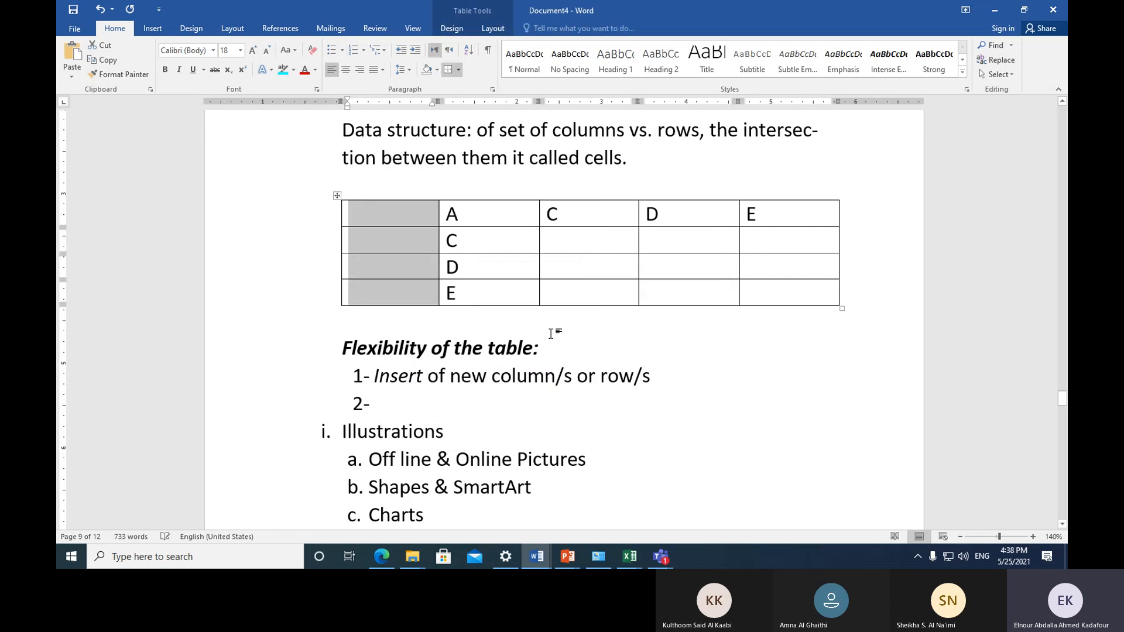
{"action": "left_click_drag", "start_coordinate": [440, 223], "coordinate": [457, 283]}
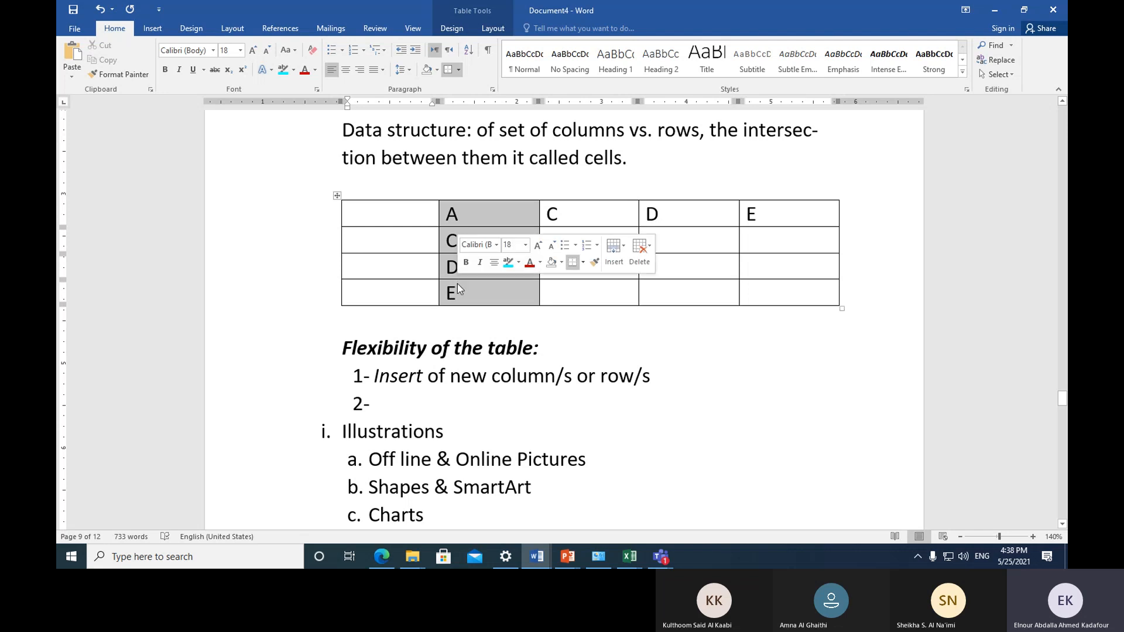
{"action": "left_click", "coordinate": [395, 215]}
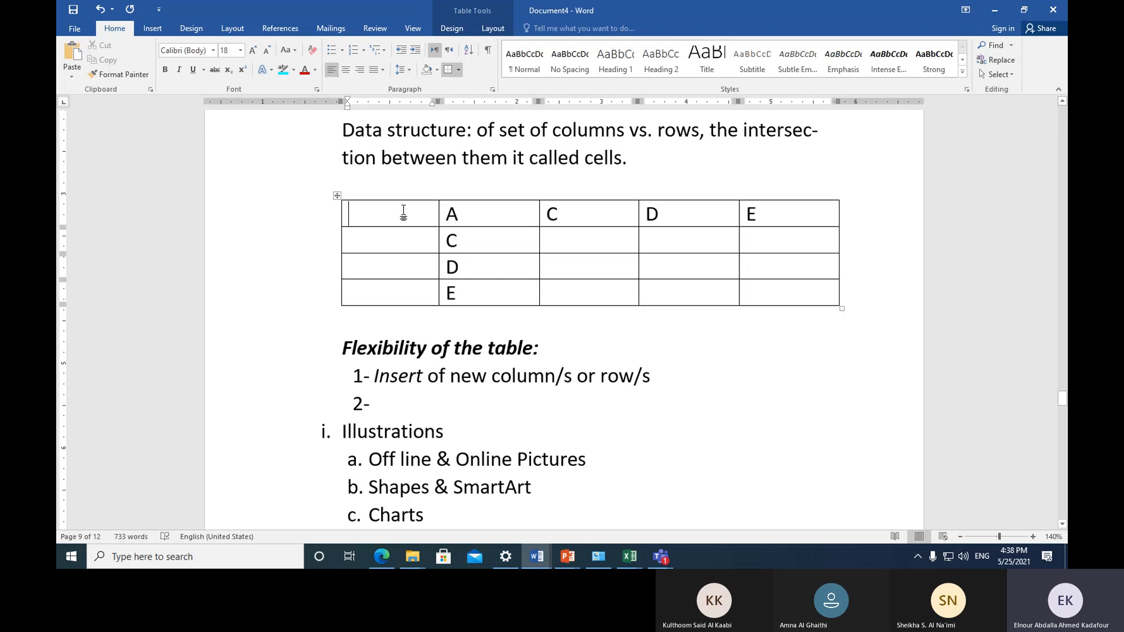
{"action": "left_click", "coordinate": [100, 9]}
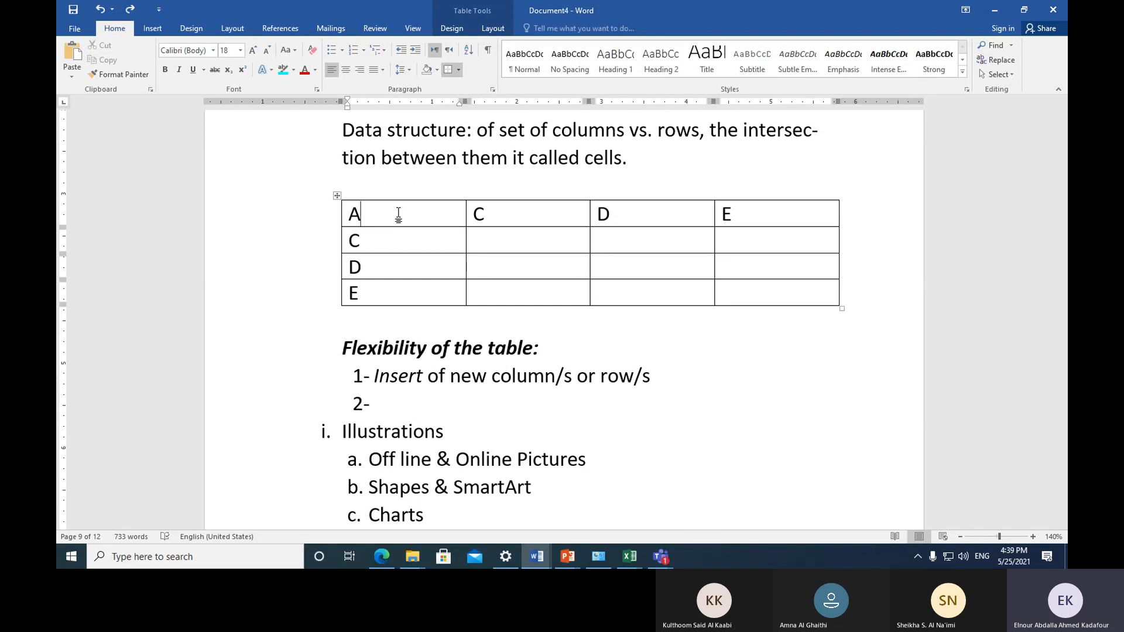
Step: Try adding a column at the border between the A and C columns, and undo it
{"action": "mouse_move", "coordinate": [467, 199]}
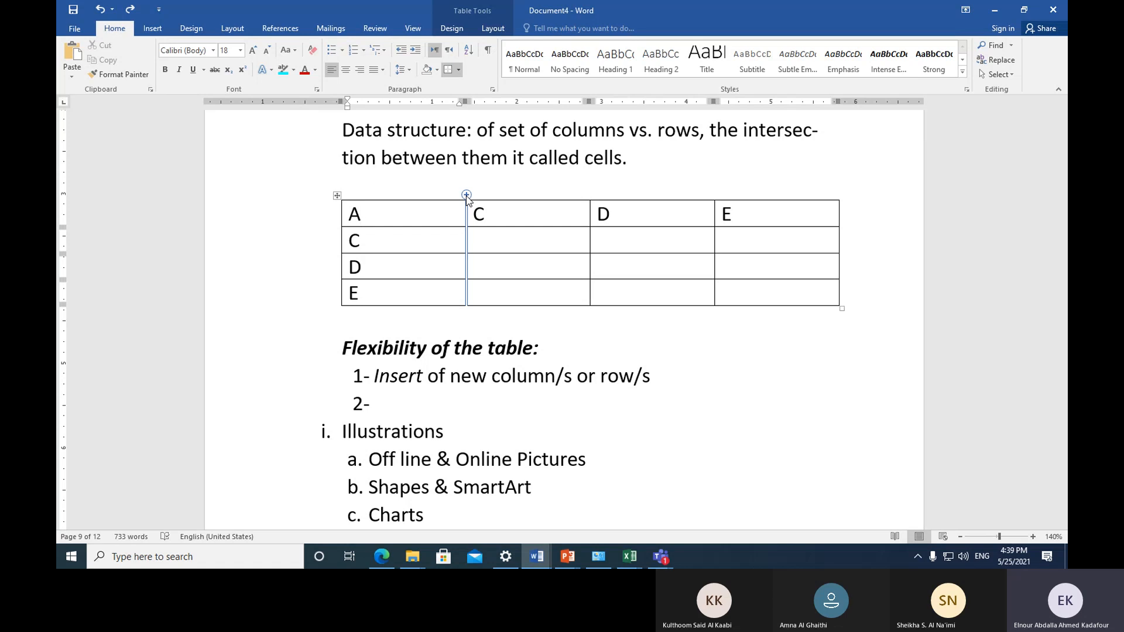
{"action": "left_click", "coordinate": [467, 195]}
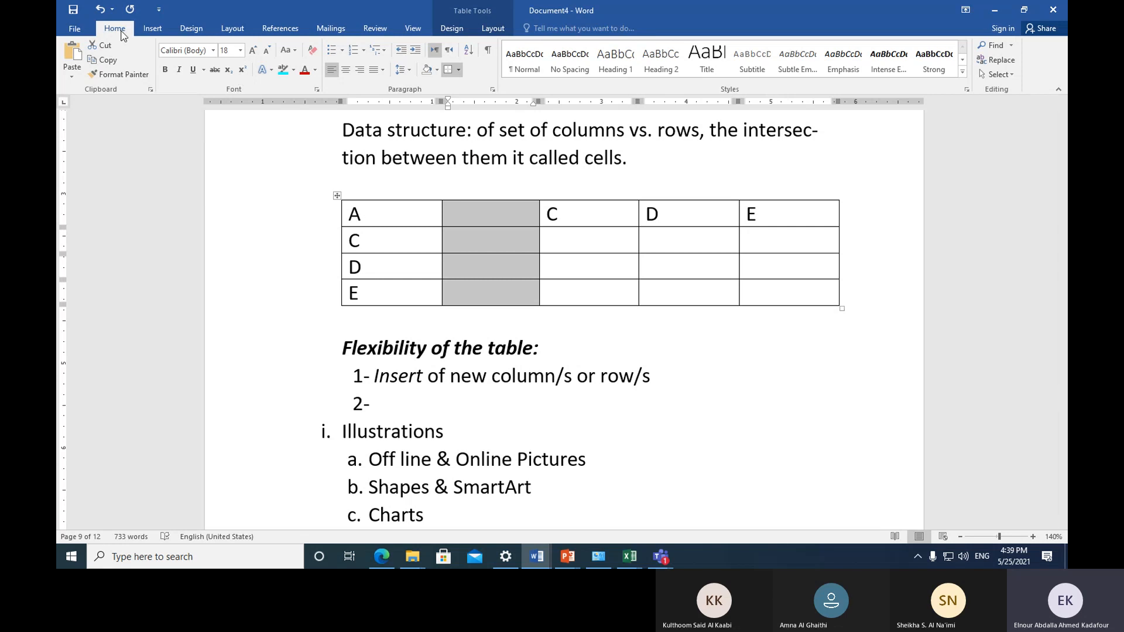
{"action": "left_click", "coordinate": [99, 10]}
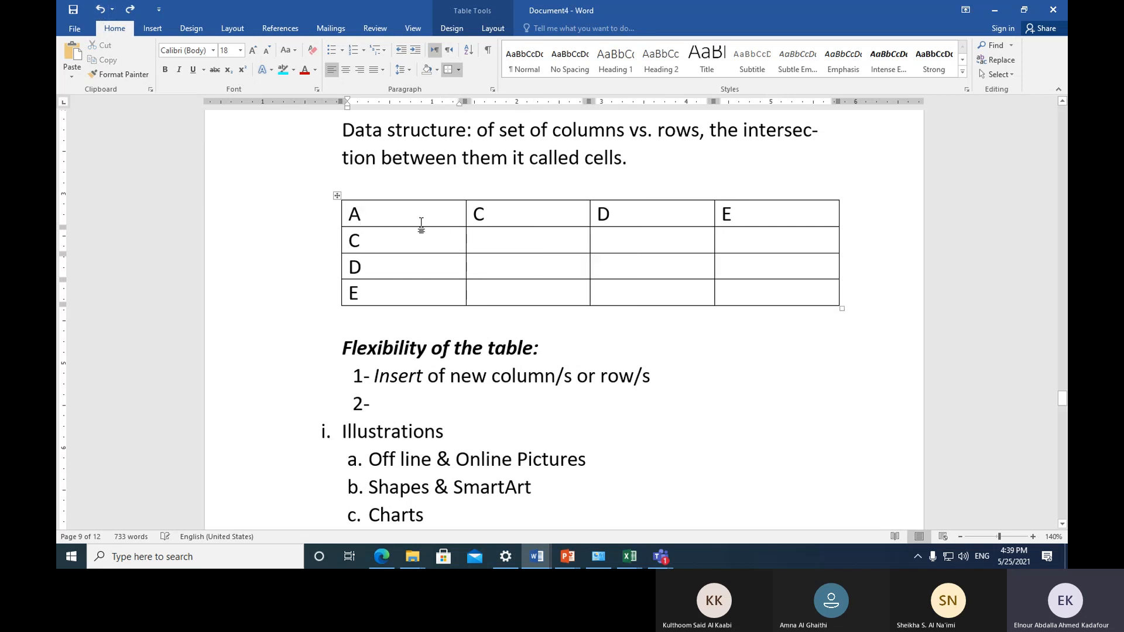
Step: Insert a column to the right of the A column and enter "B" in its header cell
{"action": "right_click", "coordinate": [400, 216]}
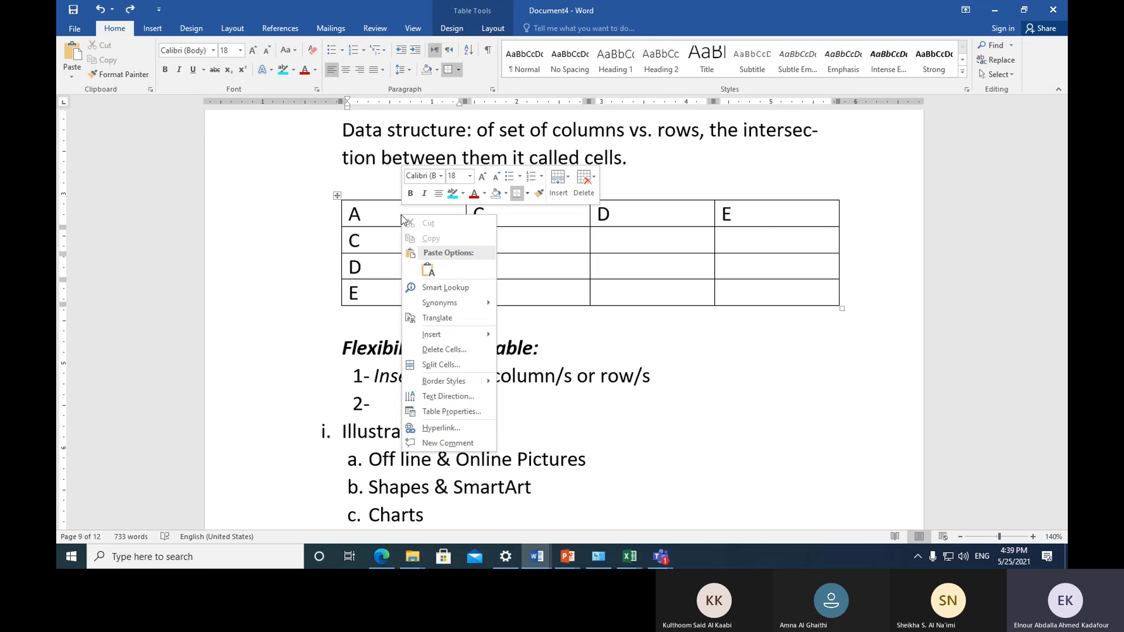
{"action": "mouse_move", "coordinate": [447, 338]}
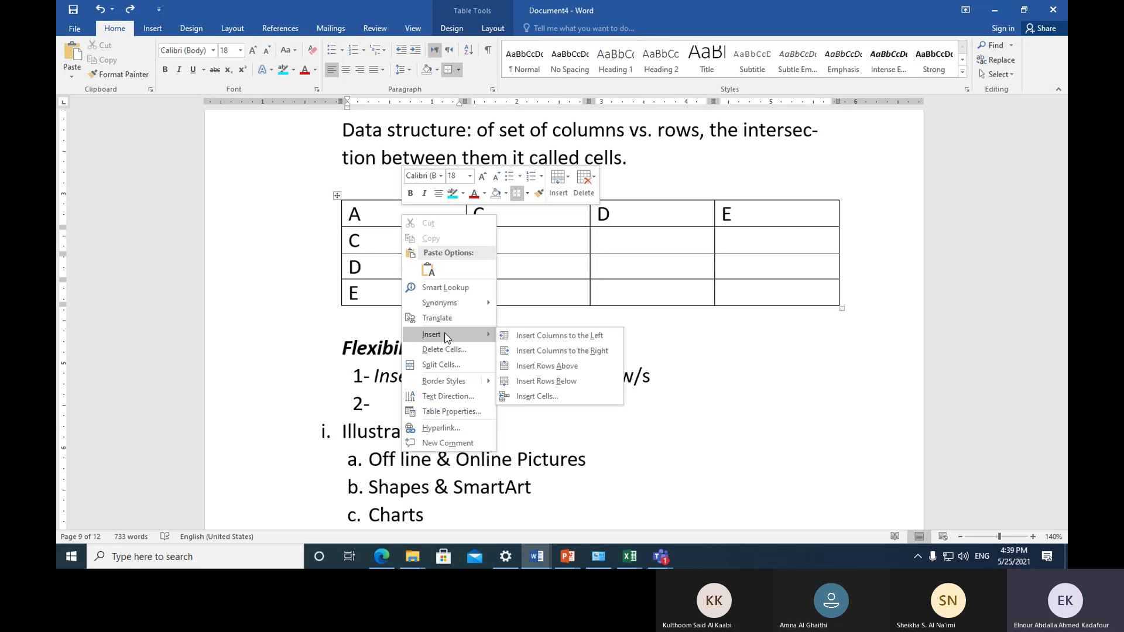
{"action": "left_click", "coordinate": [560, 351]}
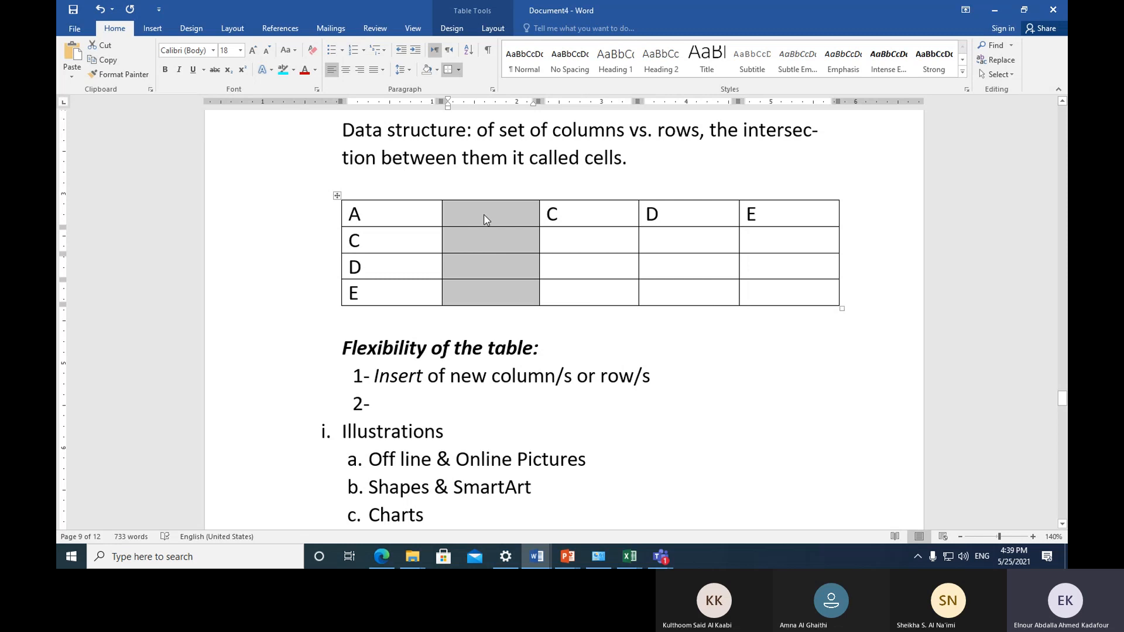
{"action": "left_click", "coordinate": [486, 213]}
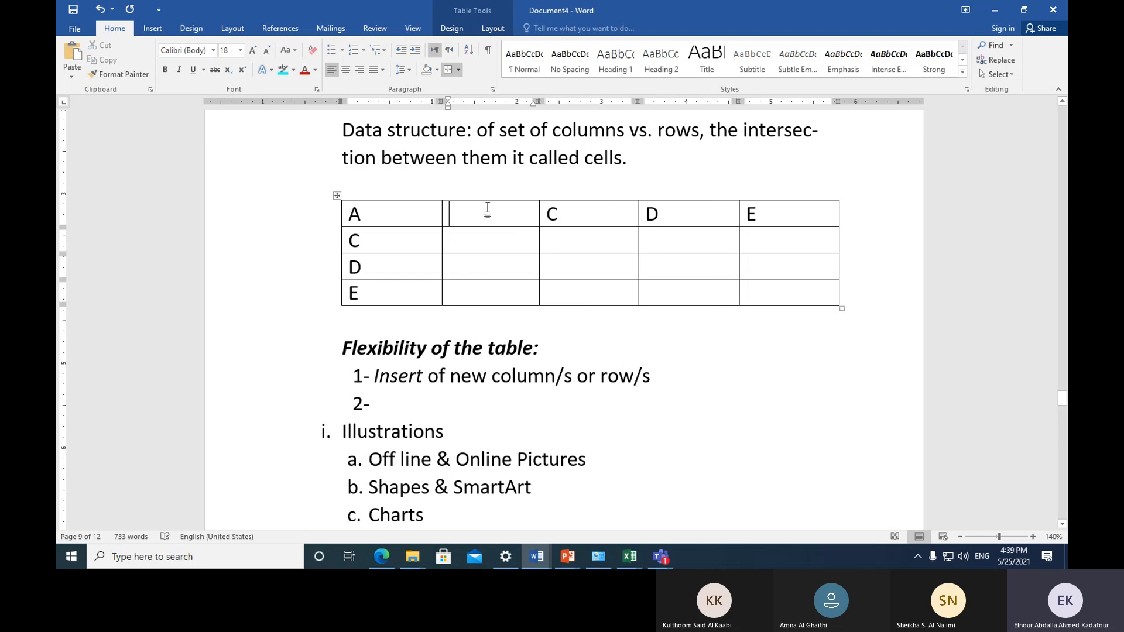
{"action": "type", "text": "B"}
Step: Try two ways of adding a column to the right of the E column, undoing each insertion
{"action": "left_click", "coordinate": [776, 213]}
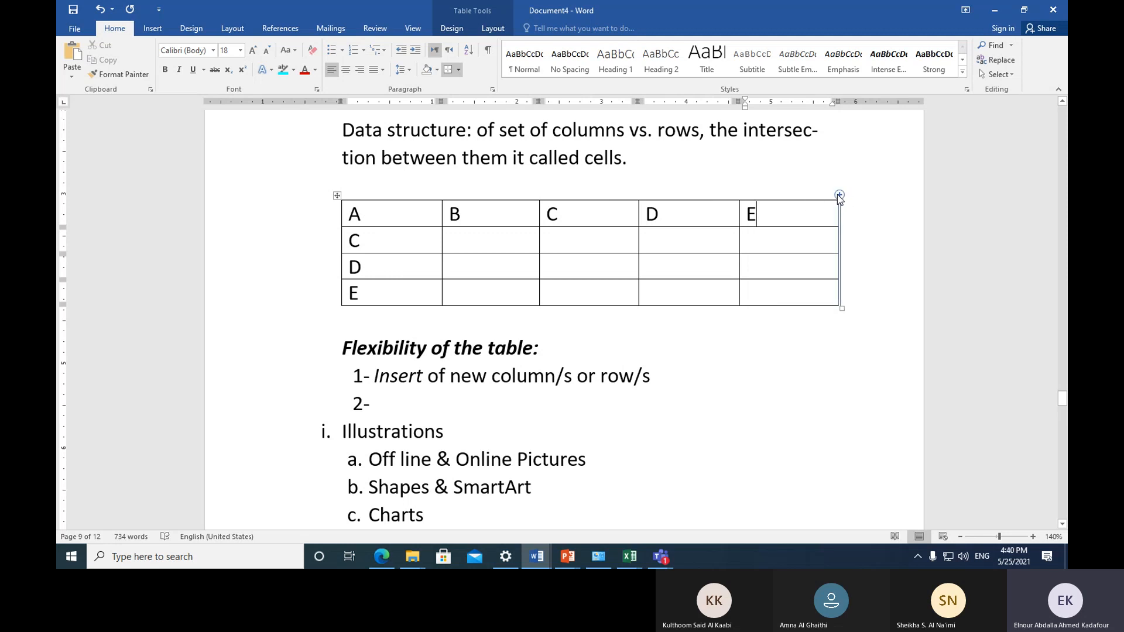
{"action": "left_click", "coordinate": [839, 195]}
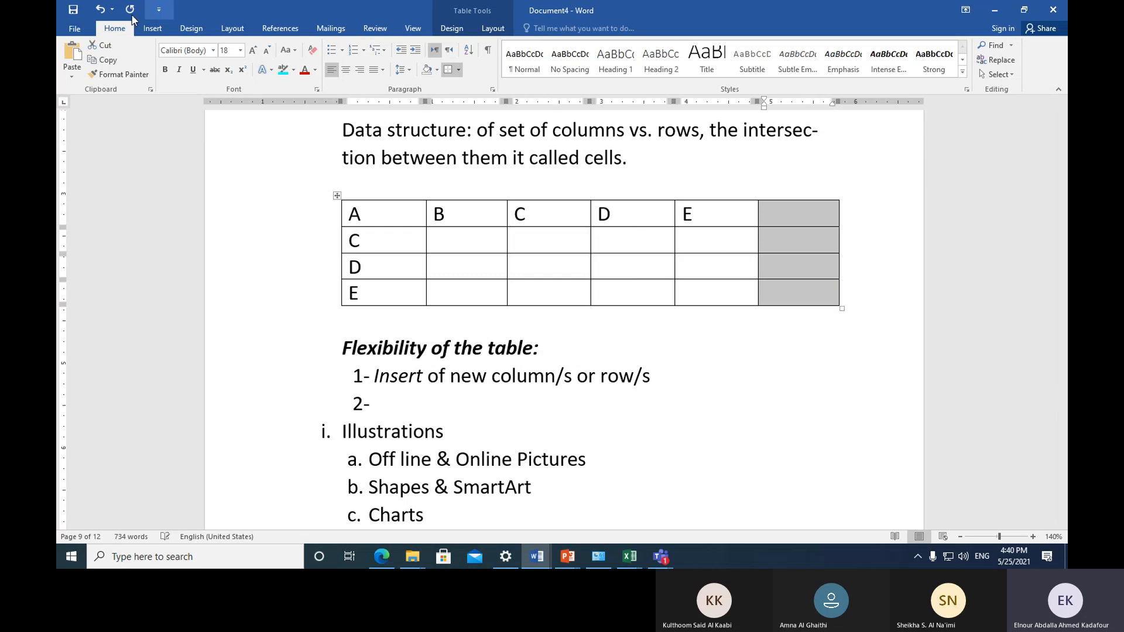
{"action": "left_click", "coordinate": [100, 9]}
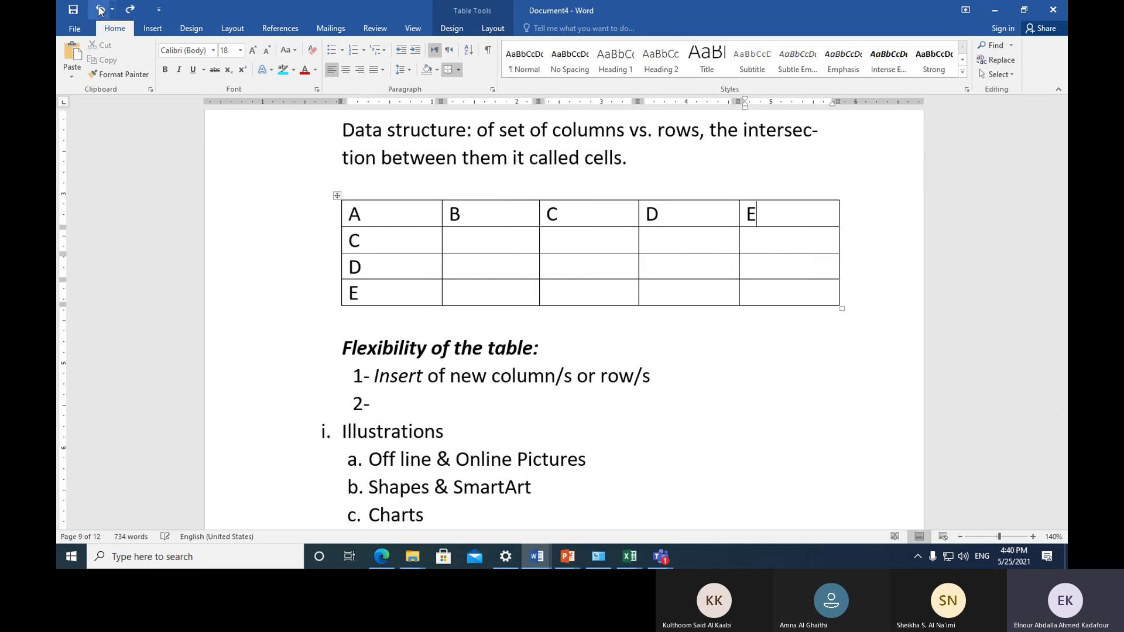
{"action": "right_click", "coordinate": [781, 209]}
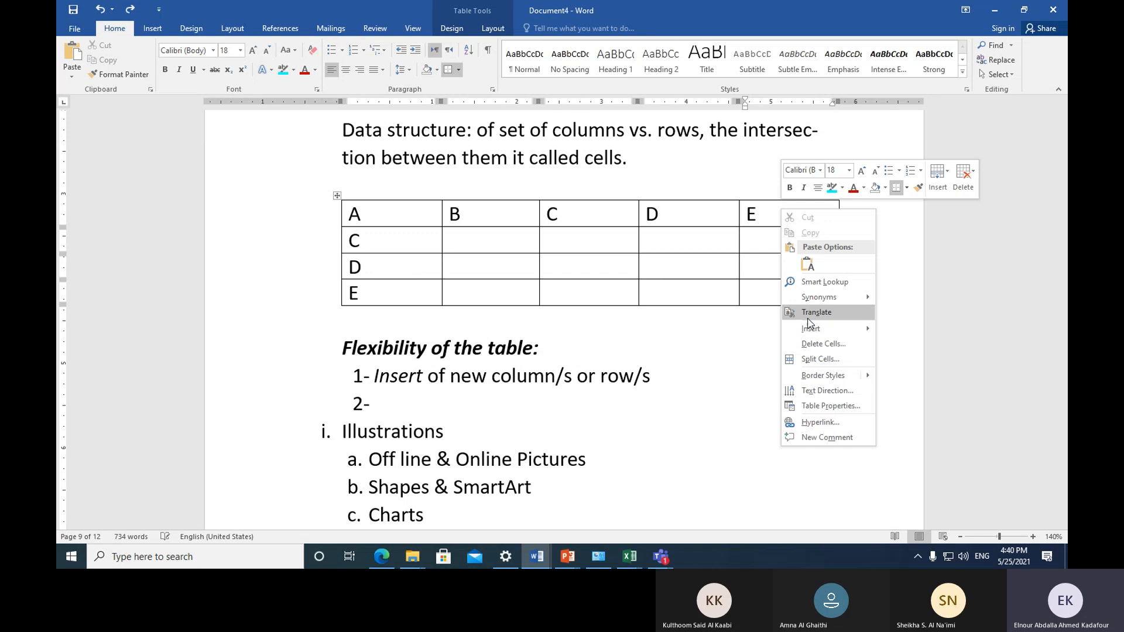
{"action": "mouse_move", "coordinate": [828, 331]}
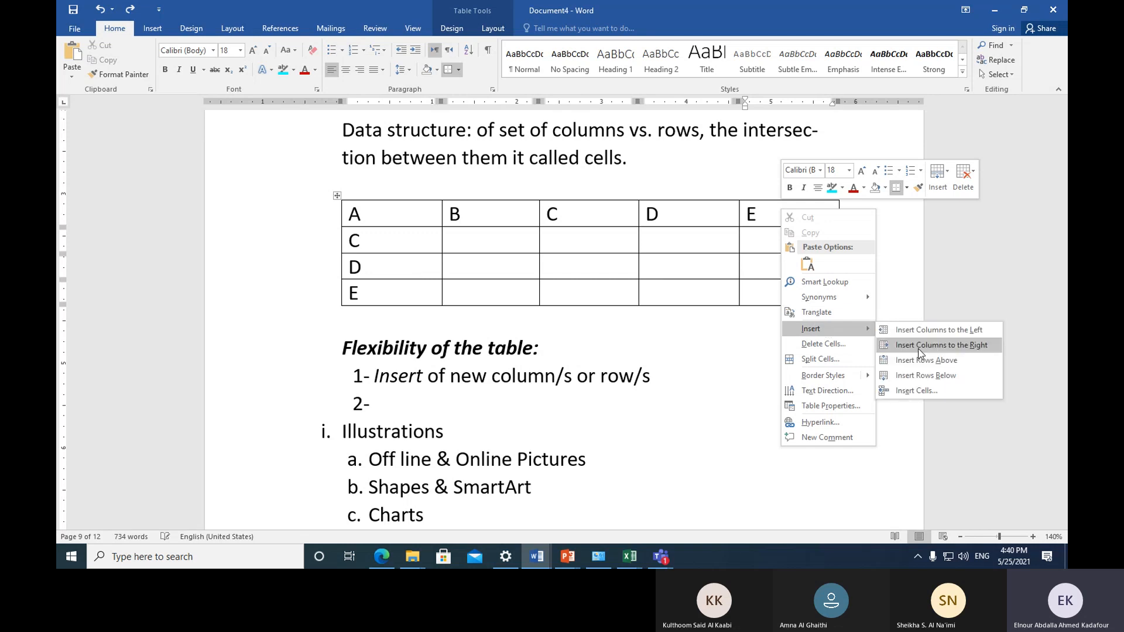
{"action": "left_click", "coordinate": [919, 350]}
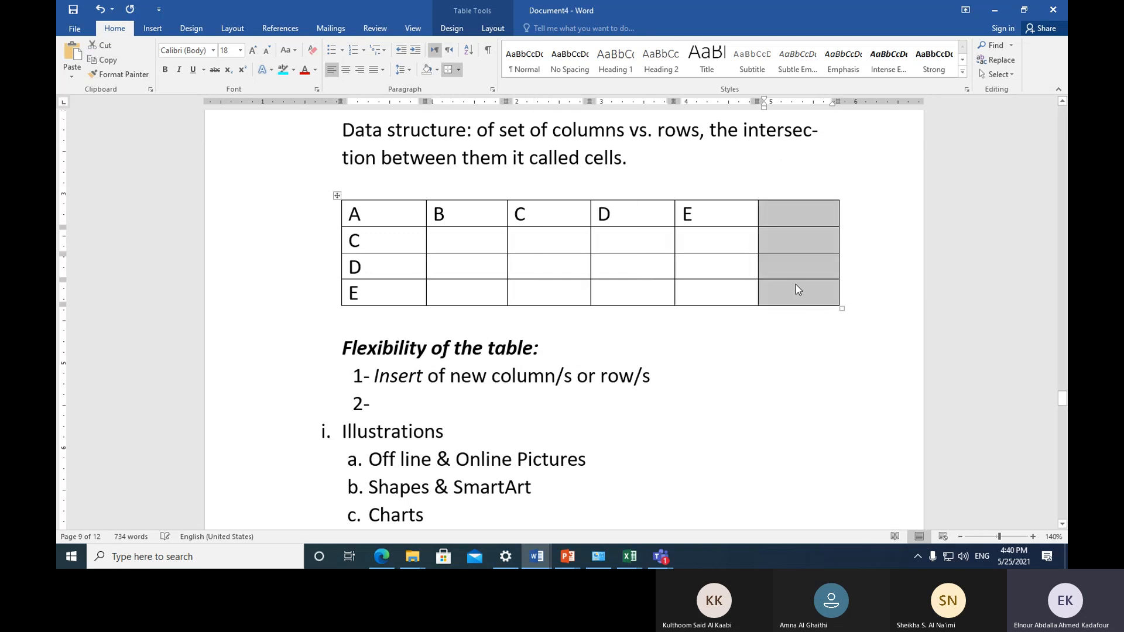
{"action": "left_click", "coordinate": [100, 9]}
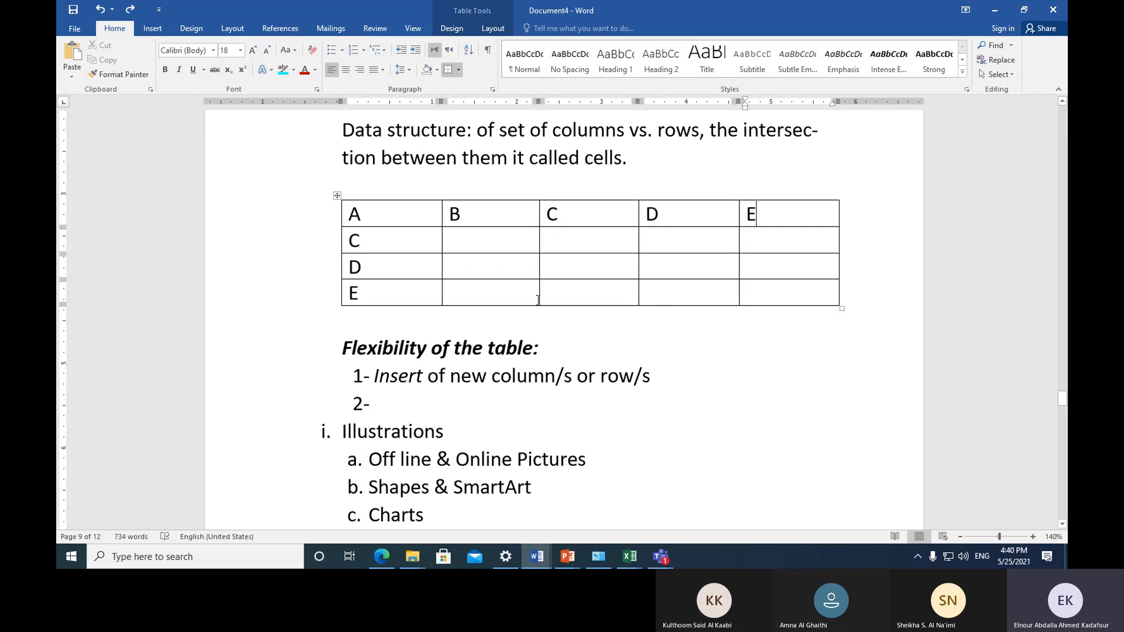
Step: Replace "of" with "A" in the first list item so it reads "Insert A new column/s or row/s"
{"action": "left_click", "coordinate": [429, 377]}
{"action": "type", "text": "A"}
{"action": "key", "text": "Delete"}
{"action": "key", "text": "Delete"}
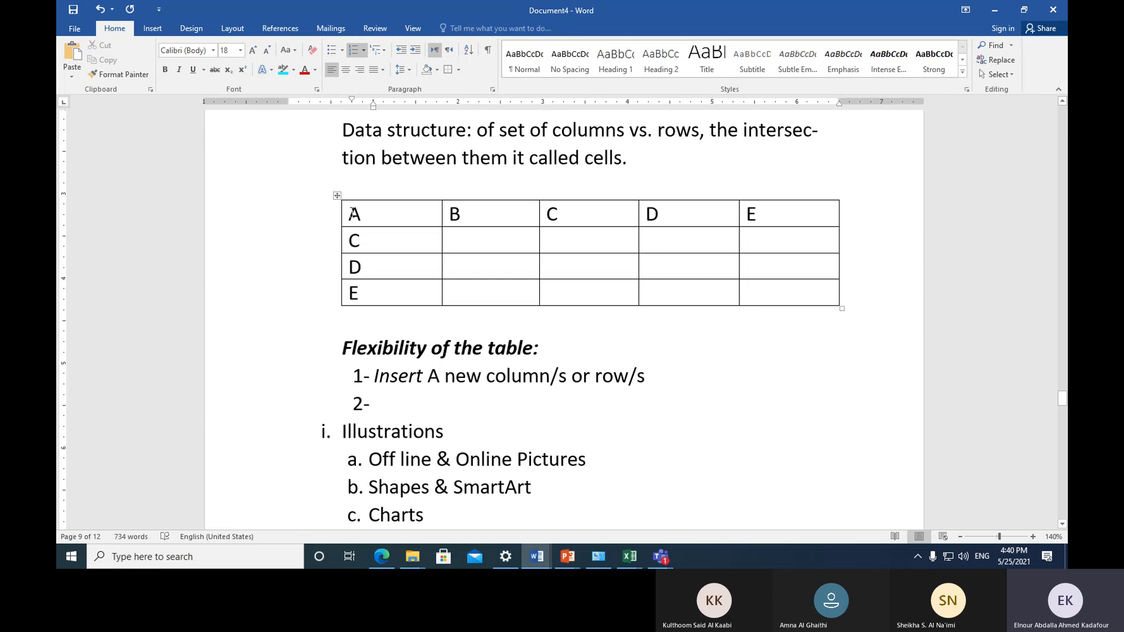
Step: Try inserting a row above the header row of the table and undo the insertion
{"action": "left_click_drag", "start_coordinate": [352, 214], "coordinate": [782, 213]}
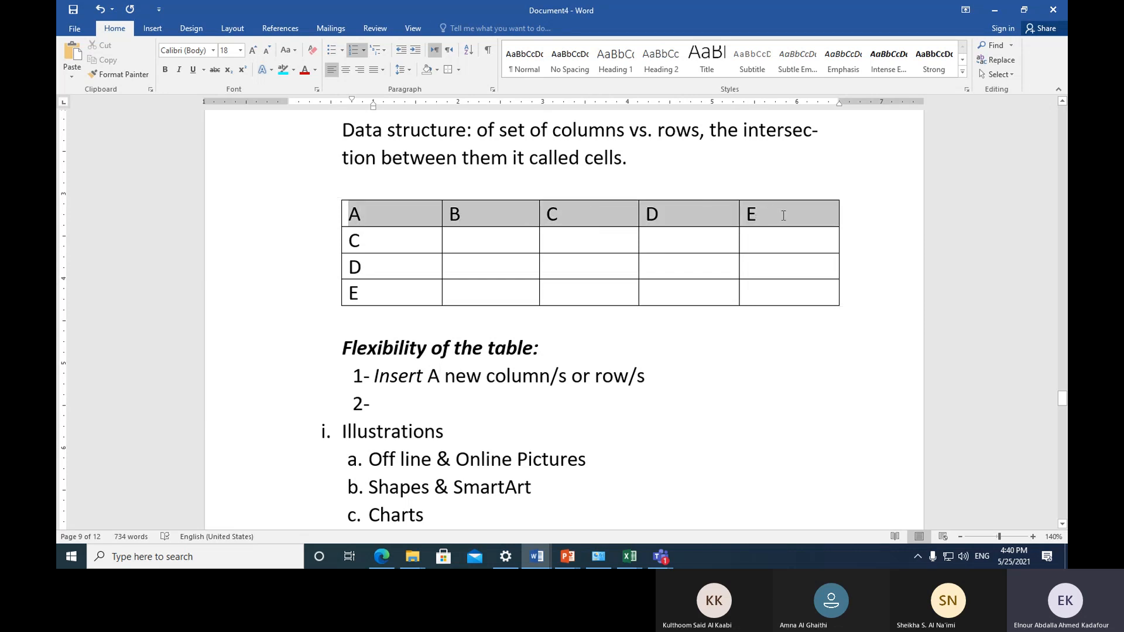
{"action": "left_click", "coordinate": [395, 217]}
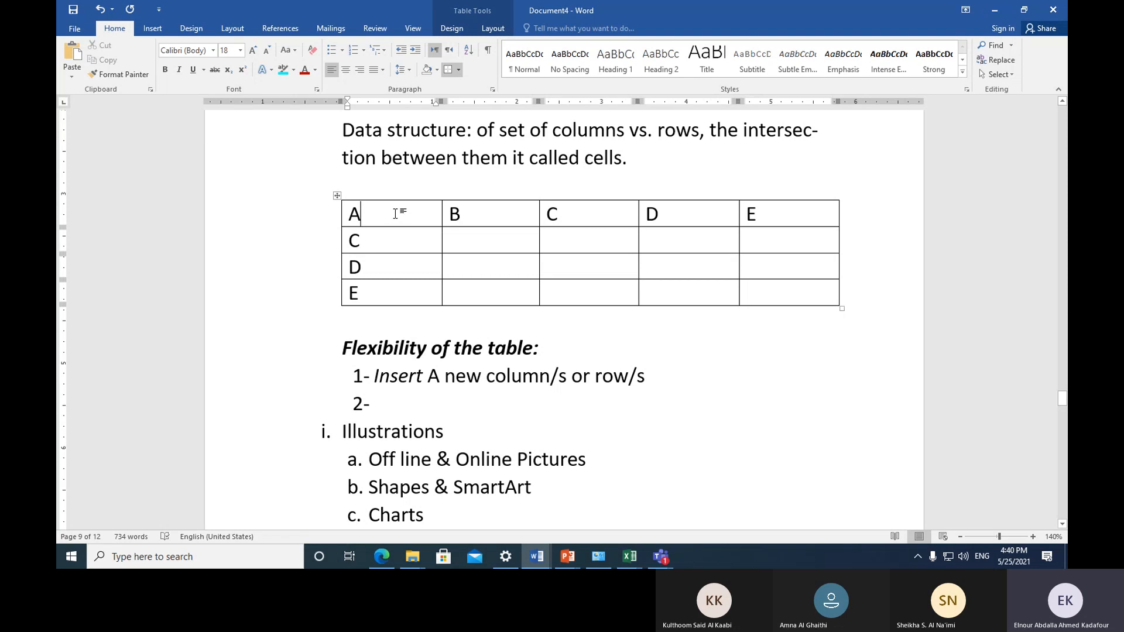
{"action": "right_click", "coordinate": [395, 214]}
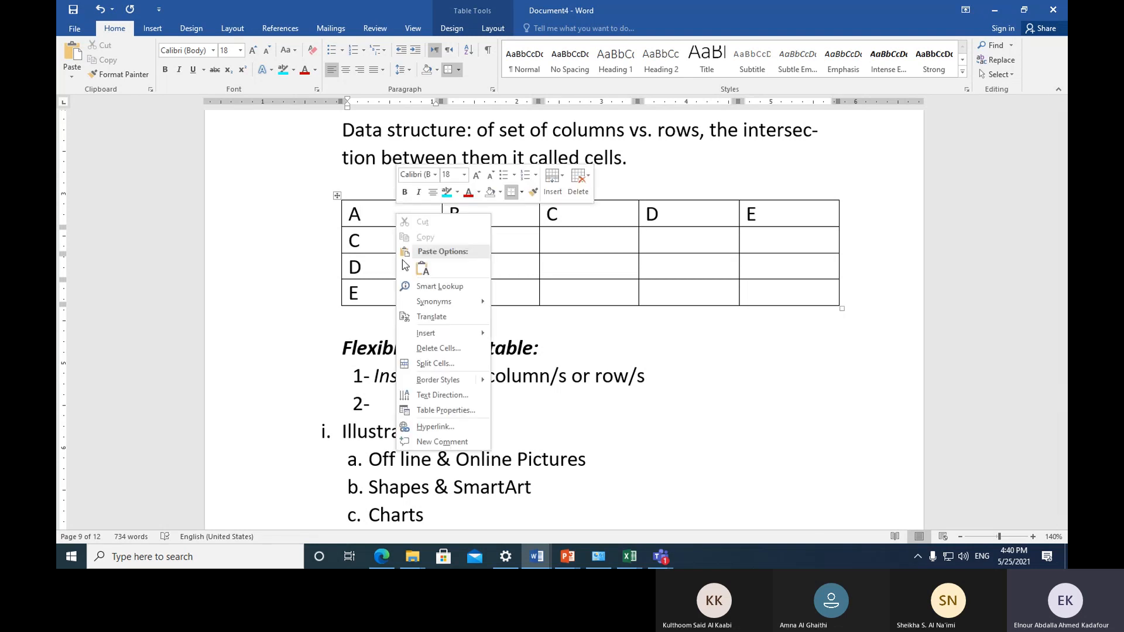
{"action": "mouse_move", "coordinate": [449, 339]}
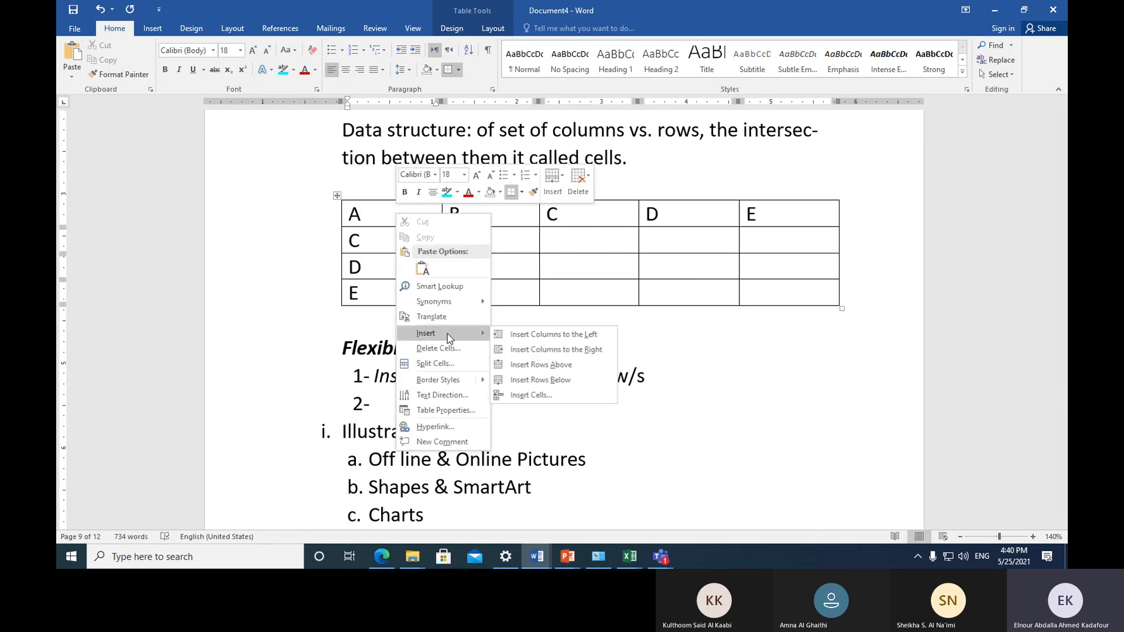
{"action": "left_click", "coordinate": [584, 367]}
{"action": "left_click", "coordinate": [386, 214]}
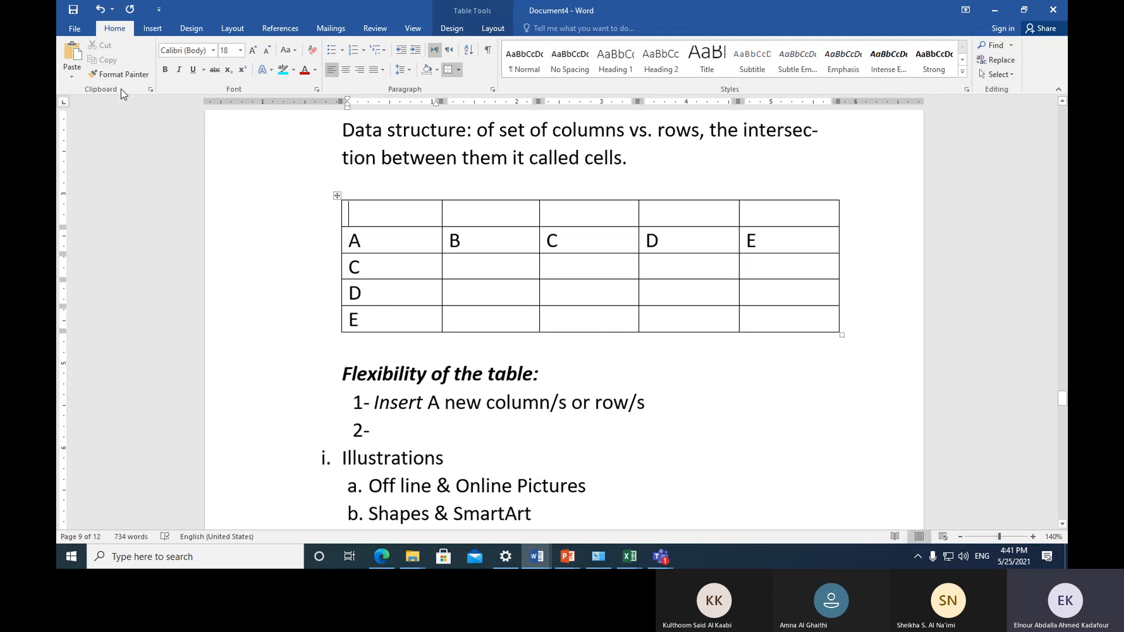
{"action": "left_click", "coordinate": [100, 10]}
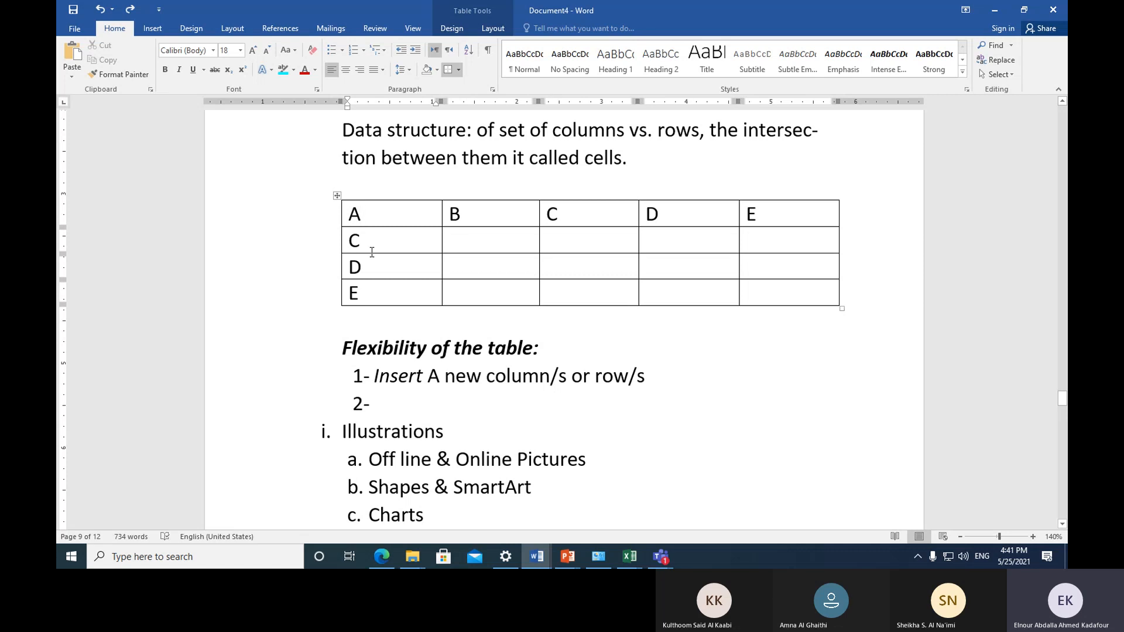
Step: Try adding a row at the border between the header row and the C row, and undo it
{"action": "mouse_move", "coordinate": [337, 229]}
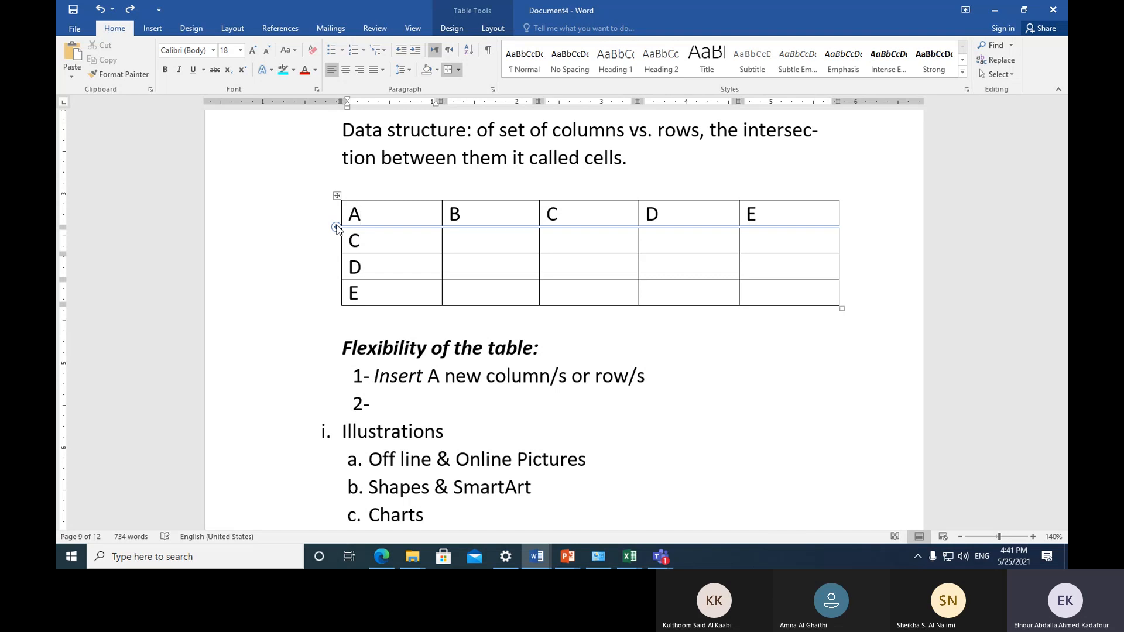
{"action": "left_click", "coordinate": [336, 227]}
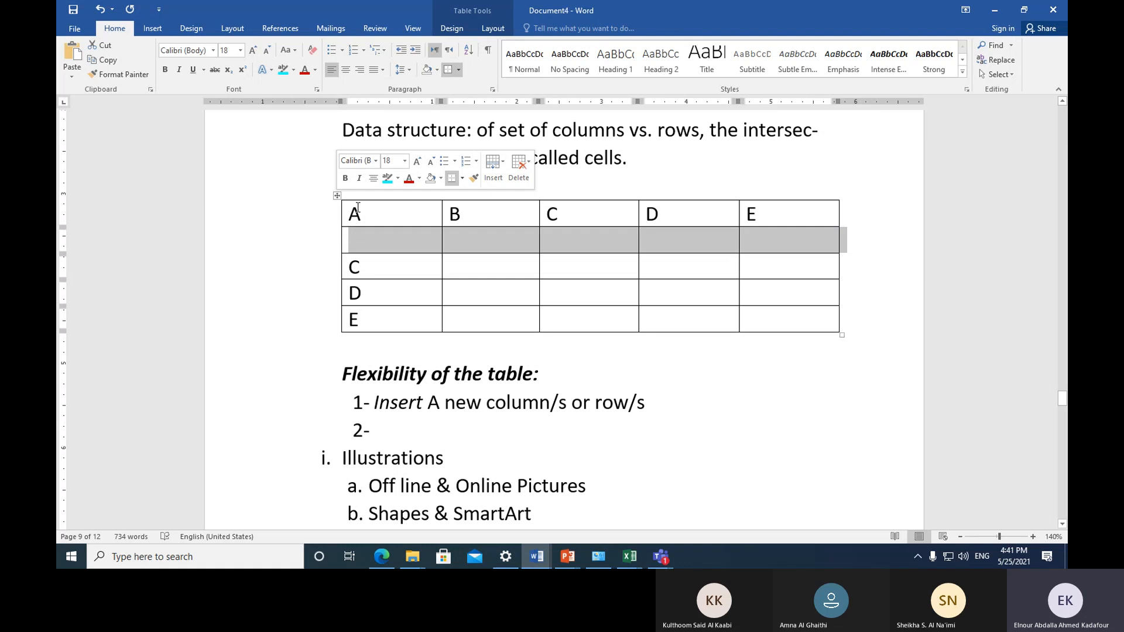
{"action": "left_click", "coordinate": [100, 9]}
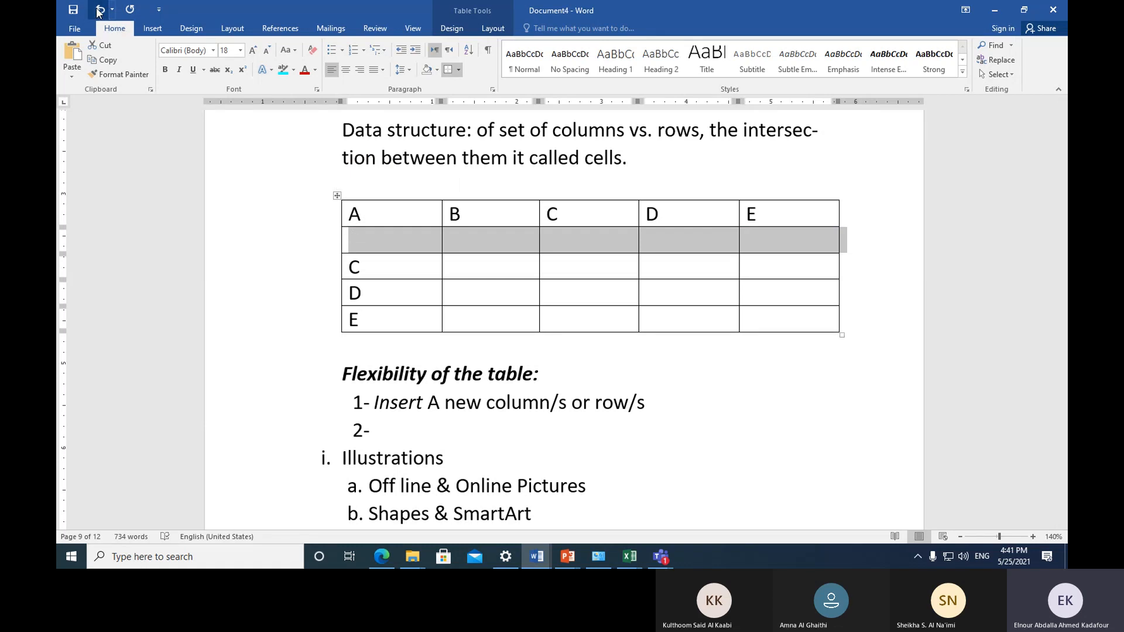
Step: Insert a row below the header row and enter "B" in its first cell
{"action": "right_click", "coordinate": [410, 213]}
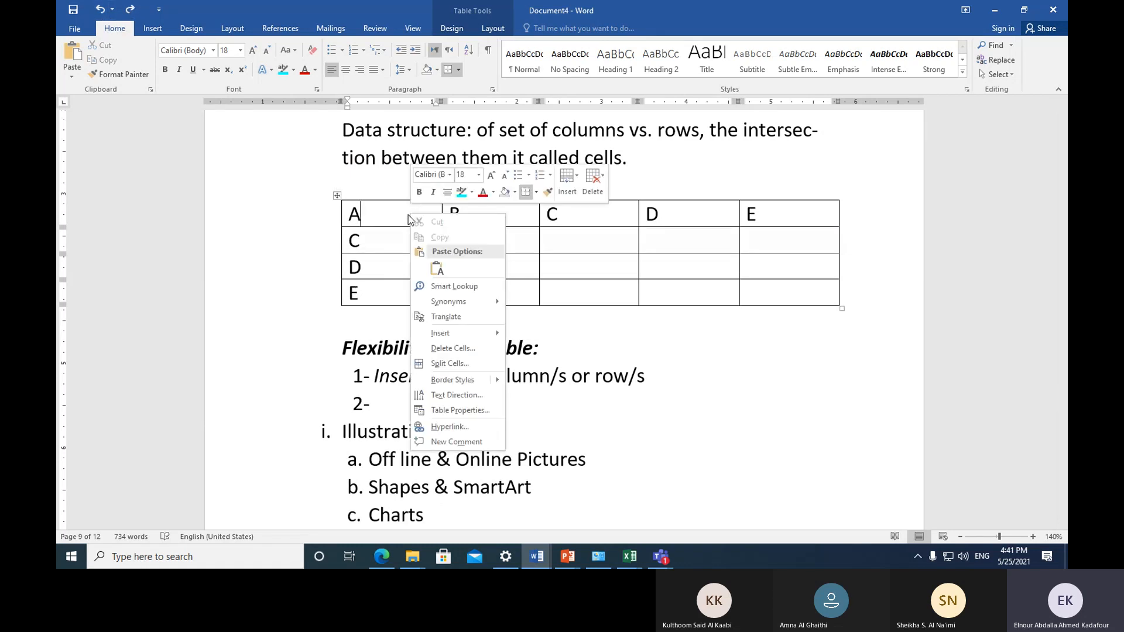
{"action": "mouse_move", "coordinate": [477, 337]}
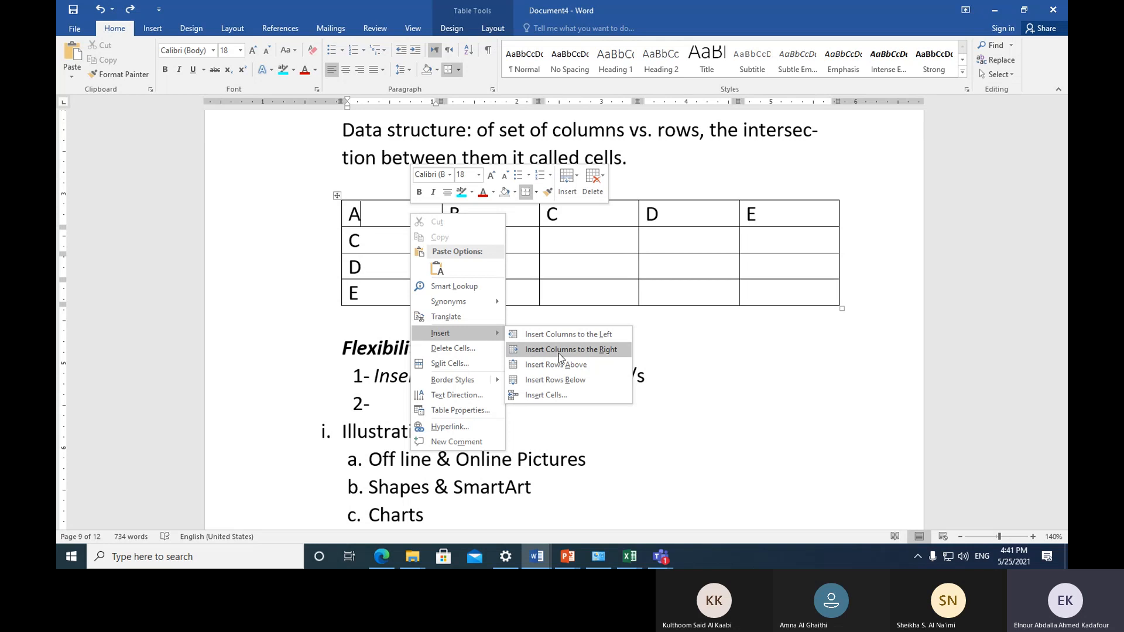
{"action": "left_click", "coordinate": [568, 379]}
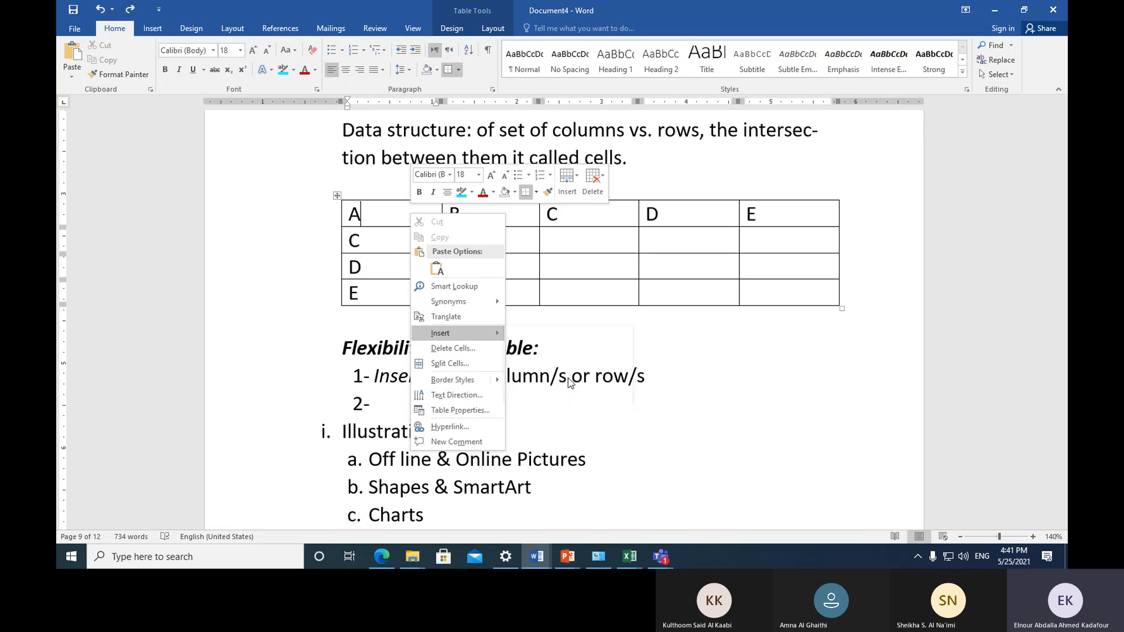
{"action": "left_click", "coordinate": [371, 243]}
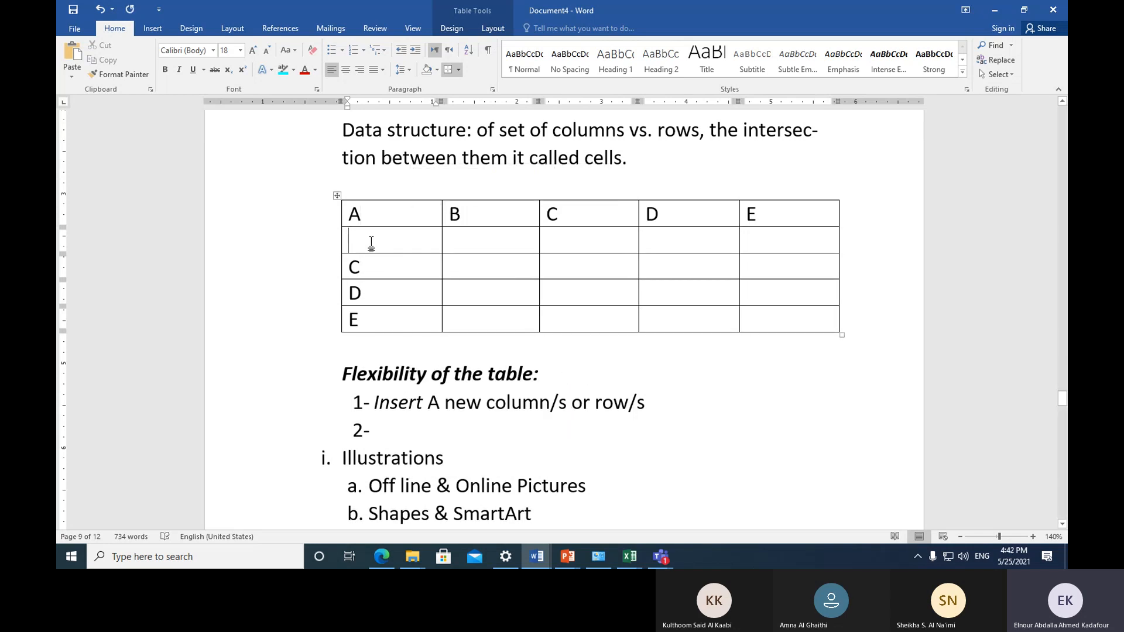
{"action": "type", "text": "B"}
Step: Enter "Delete a column/s or row/s" as the second item of the table flexibility list
{"action": "scroll", "coordinate": [392, 349], "scroll_direction": "down", "scroll_amount": 1}
{"action": "left_click", "coordinate": [392, 345]}
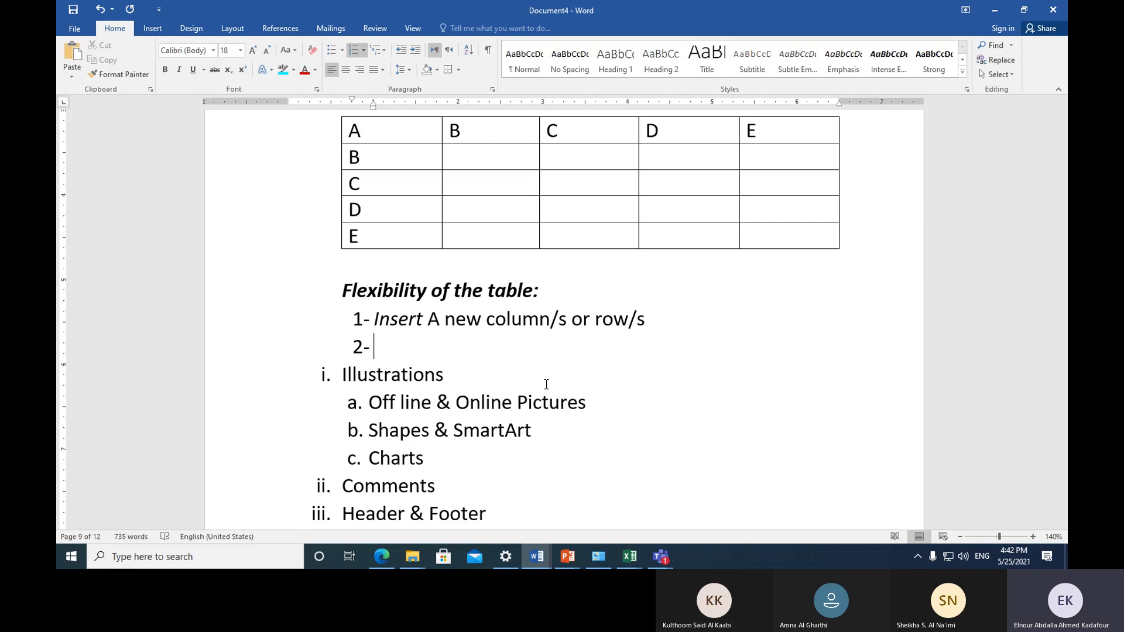
{"action": "type", "text": "DELE"}
{"action": "key", "text": "BackSpace"}
{"action": "key", "text": "BackSpace"}
{"action": "key", "text": "BackSpace"}
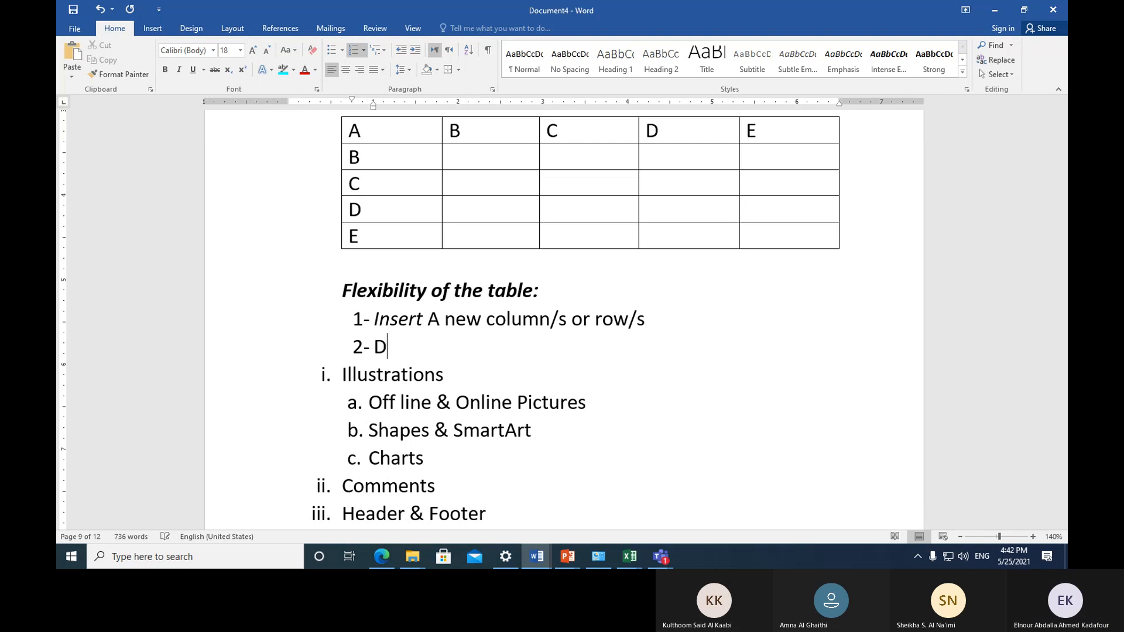
{"action": "type", "text": "elete a "}
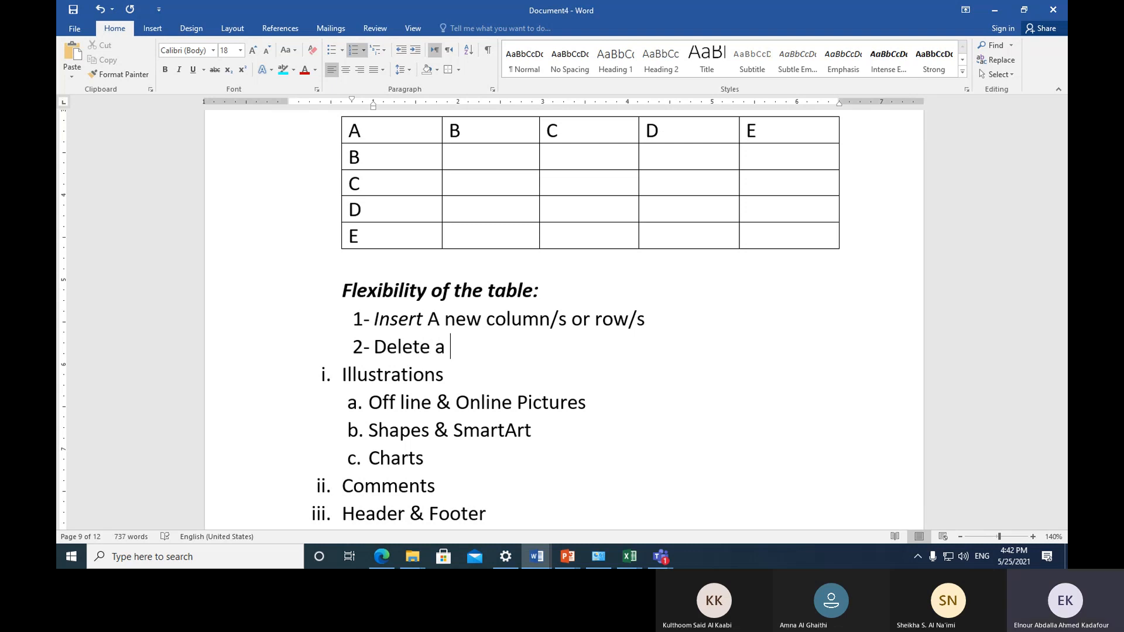
{"action": "type", "text": "column/s "}
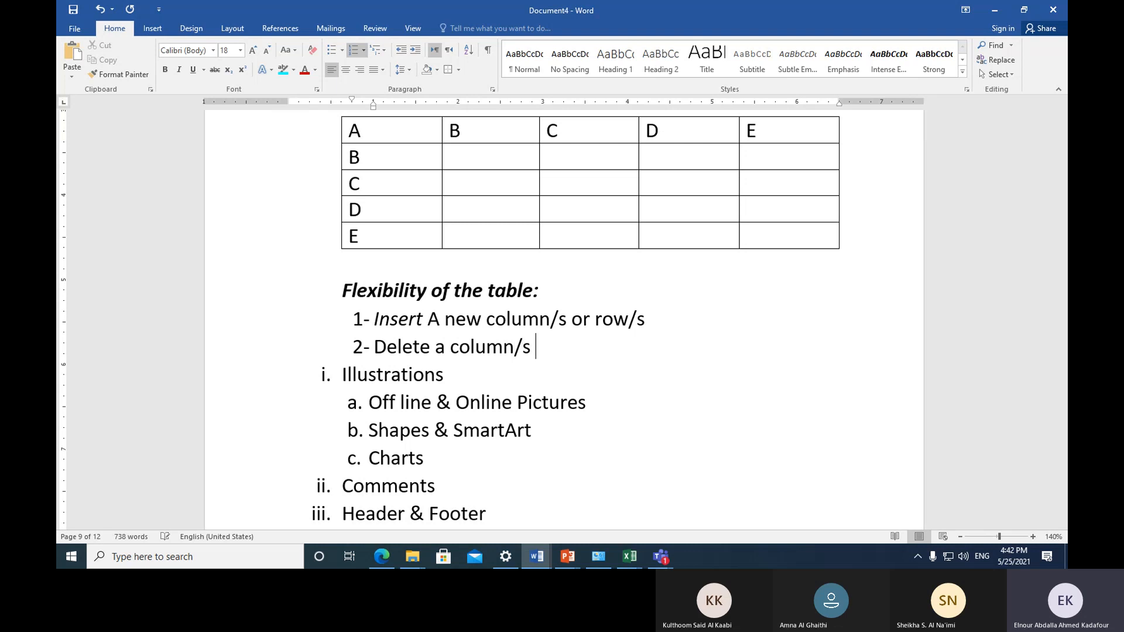
{"action": "type", "text": "or "}
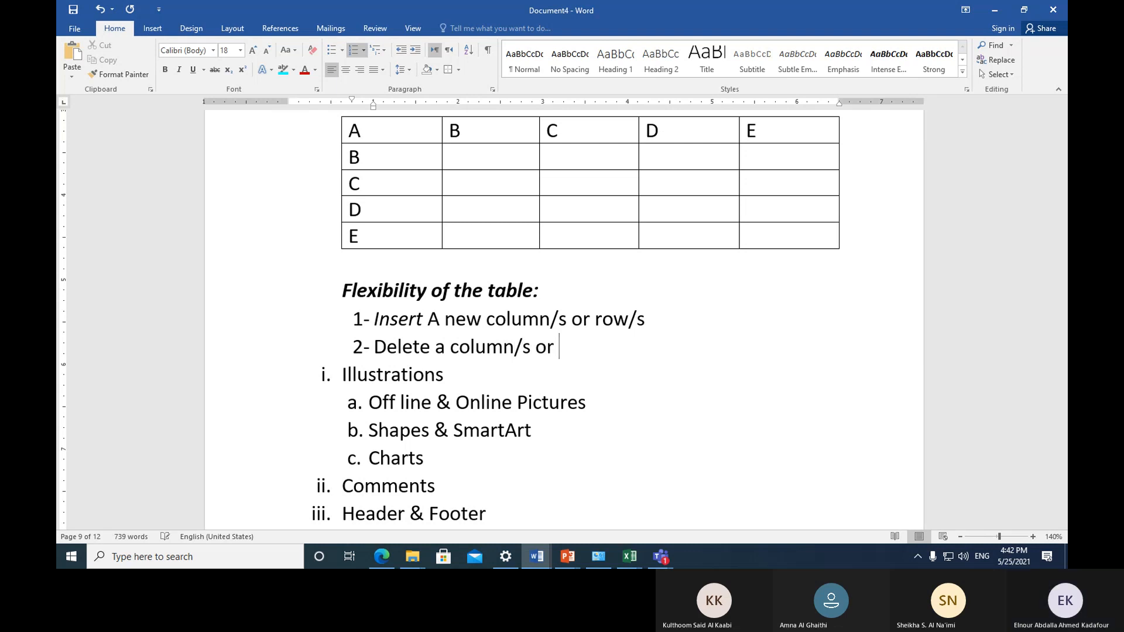
{"action": "type", "text": "ro"}
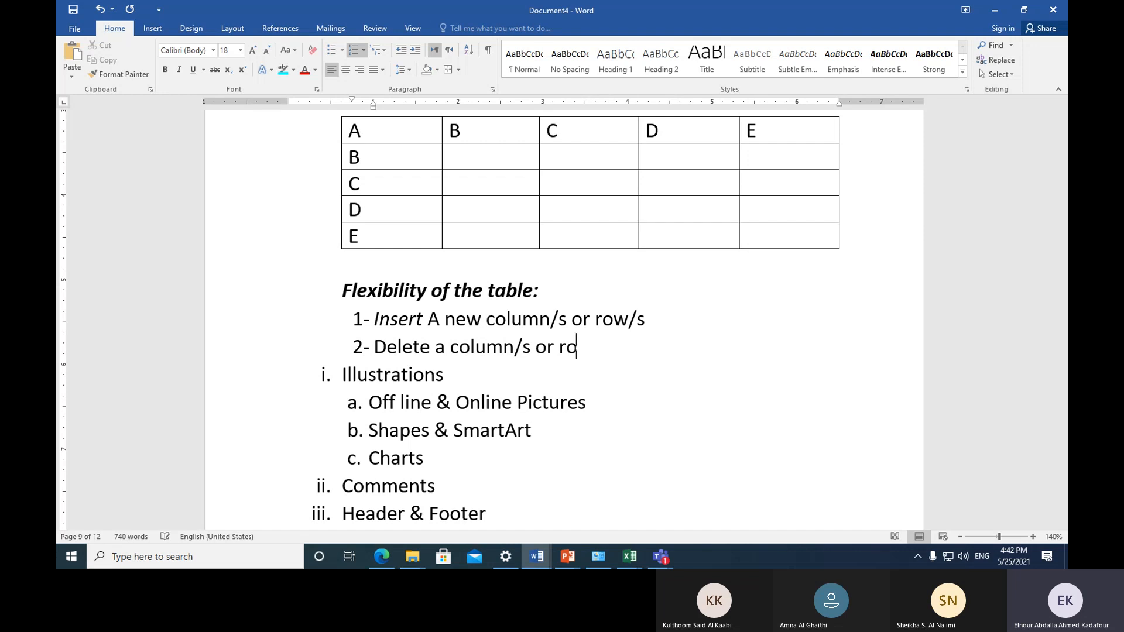
{"action": "type", "text": "w/s"}
Step: Extend the second list item with "or the whole table" and start a third numbered item
{"action": "type", "text": "or th"}
{"action": "key", "text": "BackSpace"}
{"action": "type", "text": "e whool"}
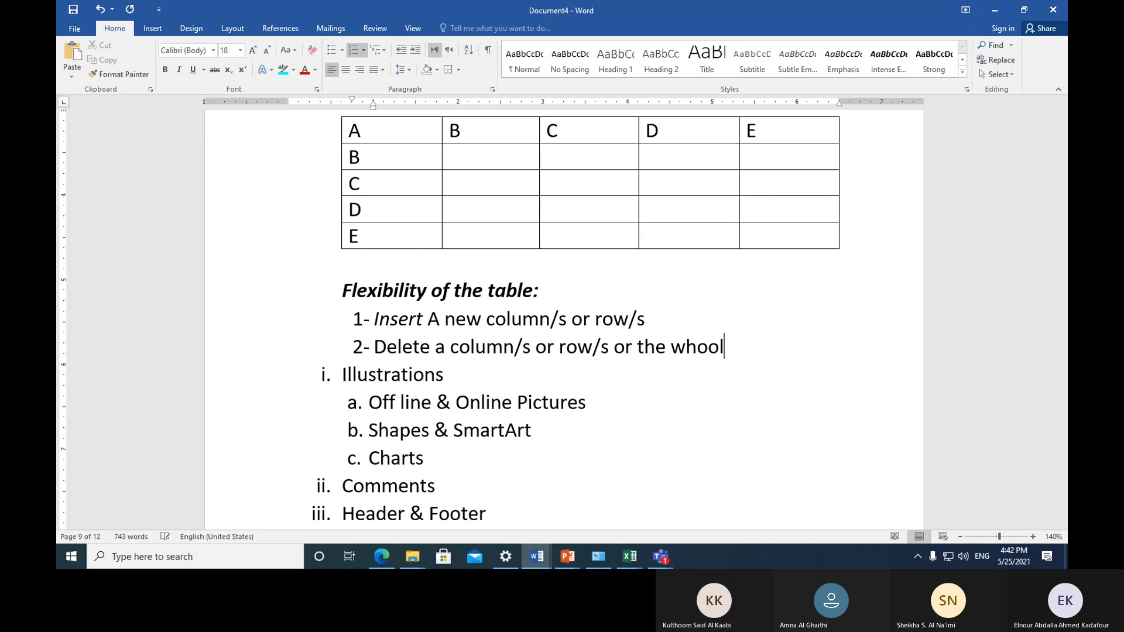
{"action": "key", "text": "Delete"}
{"action": "key", "text": "BackSpace"}
{"action": "type", "text": "le table"}
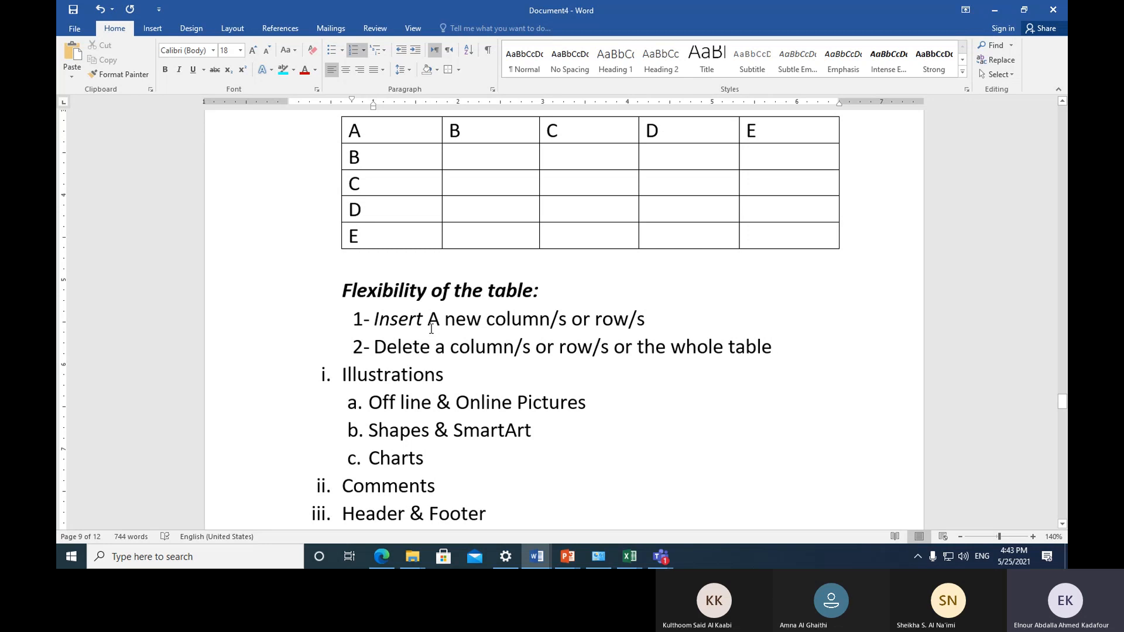
{"action": "key", "text": "Return"}
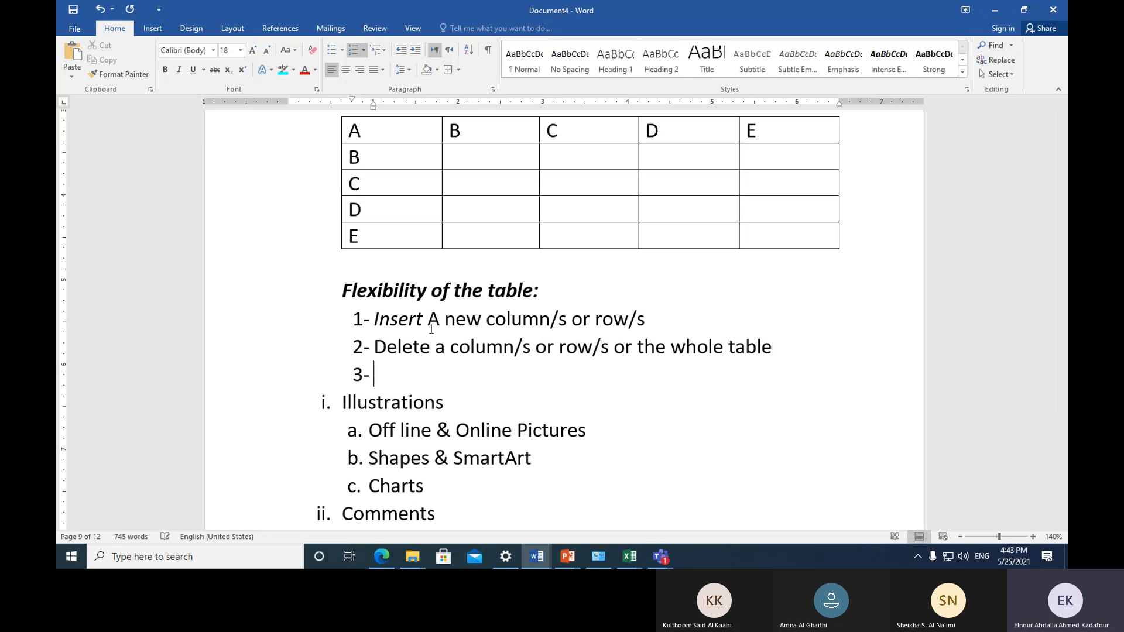
Step: Make the table's header row slightly taller and widen column A by moving their borders
{"action": "scroll", "coordinate": [431, 329], "scroll_direction": "up", "scroll_amount": 2}
{"action": "scroll", "coordinate": [431, 329], "scroll_direction": "up", "scroll_amount": 1}
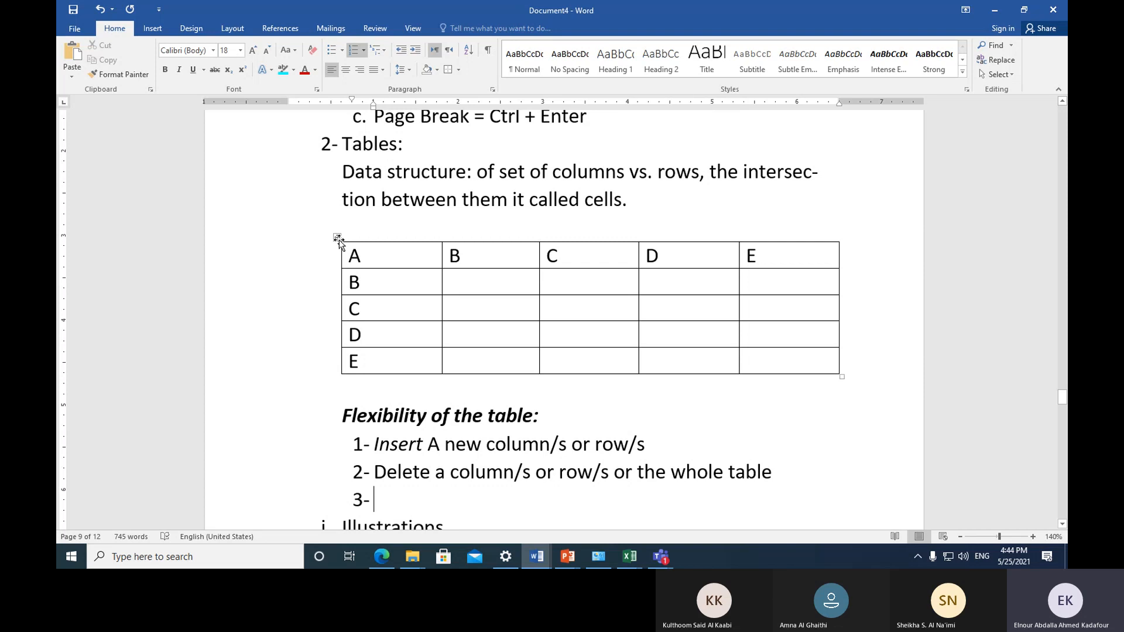
{"action": "left_click", "coordinate": [382, 260]}
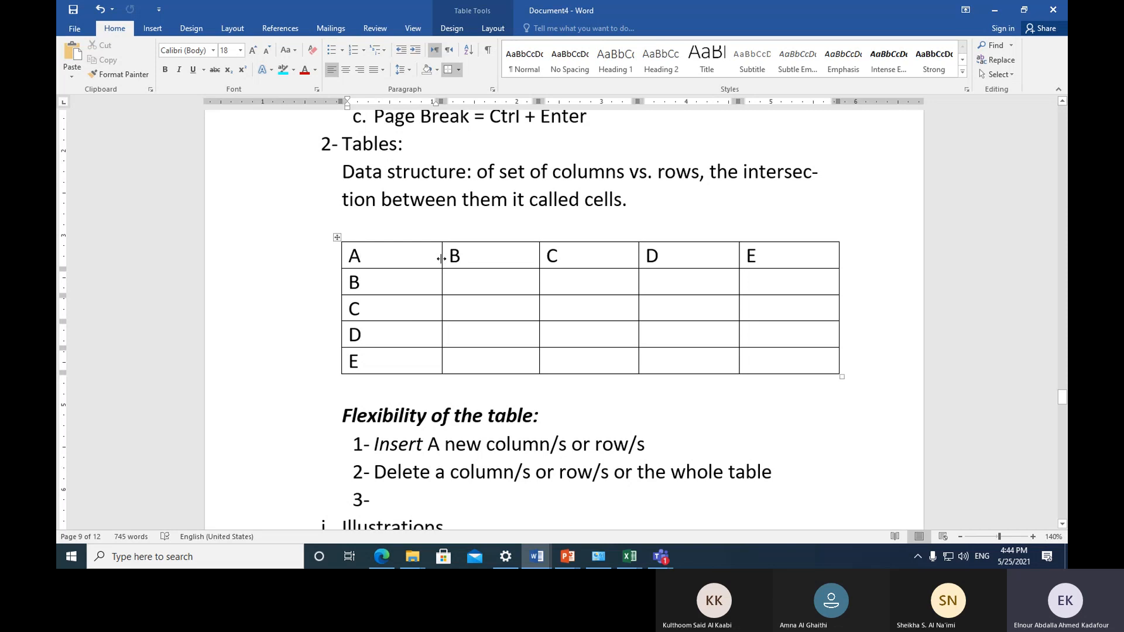
{"action": "left_click_drag", "start_coordinate": [441, 258], "coordinate": [414, 283]}
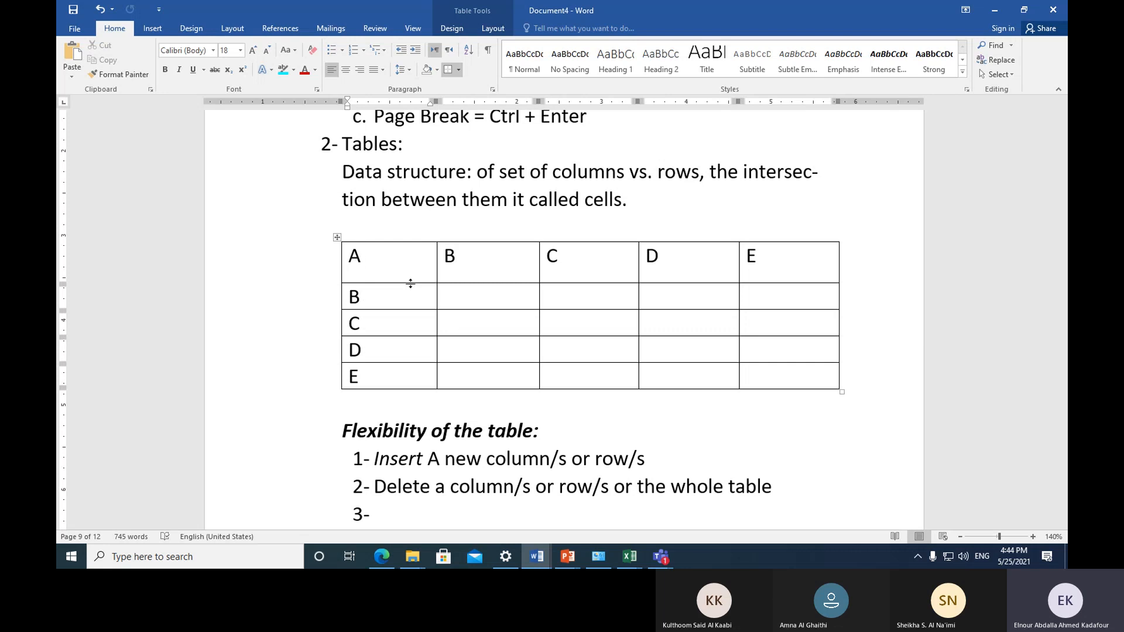
{"action": "mouse_move", "coordinate": [410, 283]}
{"action": "left_mouse_down"}
{"action": "mouse_move", "coordinate": [401, 326]}
{"action": "mouse_move", "coordinate": [408, 279]}
{"action": "left_mouse_up"}
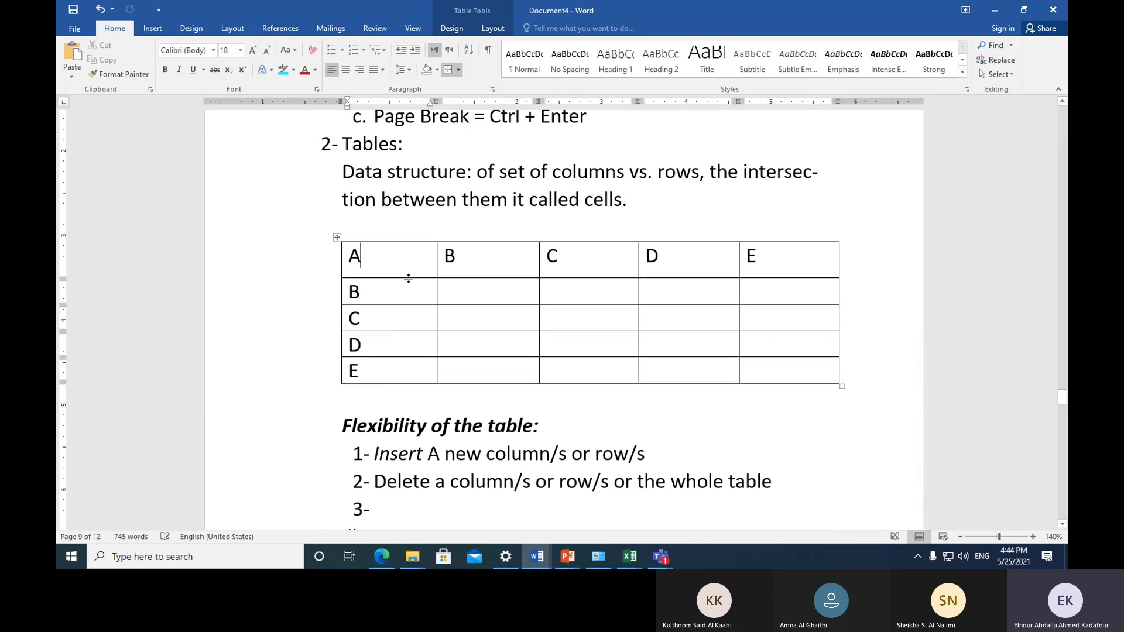
{"action": "left_click", "coordinate": [435, 268]}
{"action": "left_click", "coordinate": [434, 269]}
{"action": "mouse_move", "coordinate": [436, 268]}
{"action": "left_mouse_down"}
{"action": "mouse_move", "coordinate": [400, 274]}
{"action": "mouse_move", "coordinate": [469, 279]}
{"action": "mouse_move", "coordinate": [438, 277]}
{"action": "mouse_move", "coordinate": [452, 275]}
{"action": "left_mouse_up"}
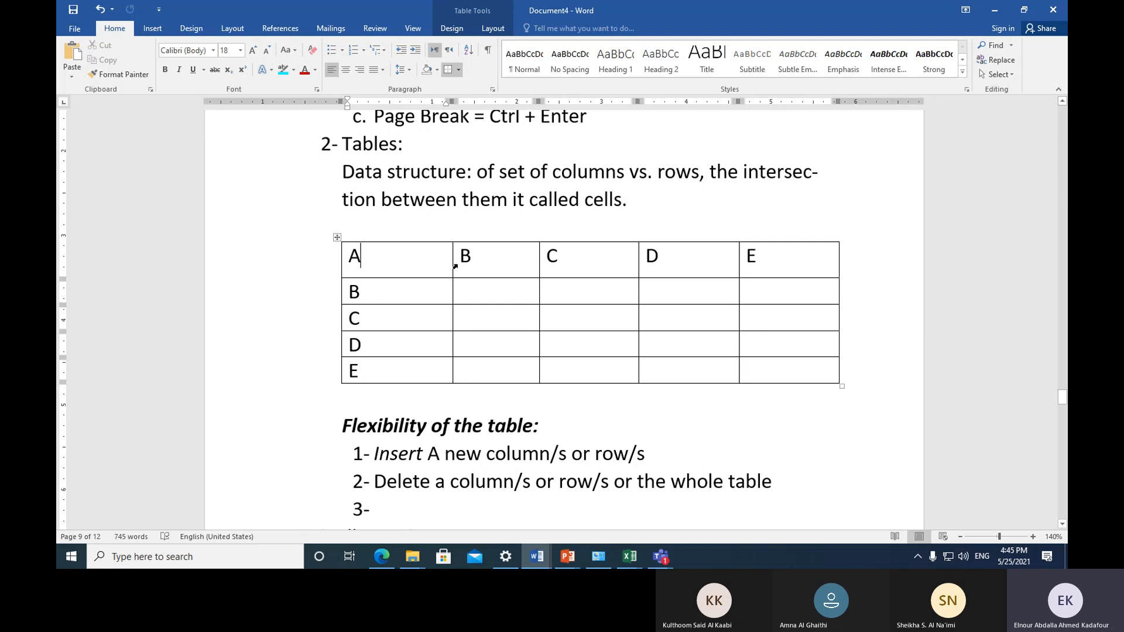
Step: Try moving the border between header cells A and B with only cell B selected, and undo it
{"action": "left_click", "coordinate": [455, 267]}
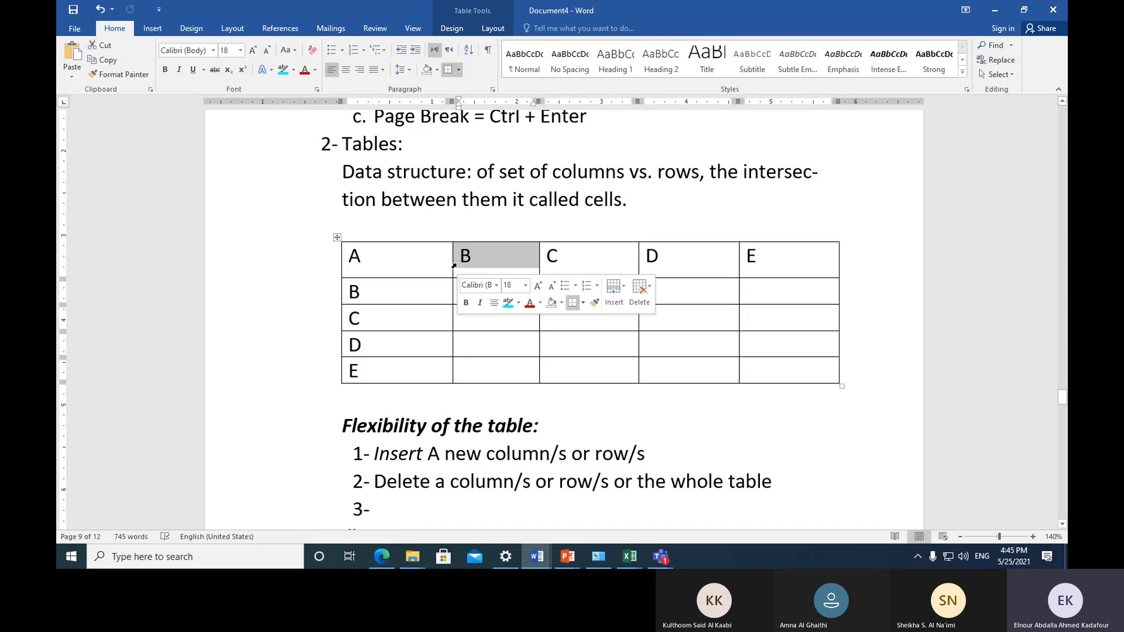
{"action": "left_click_drag", "start_coordinate": [452, 258], "coordinate": [419, 259]}
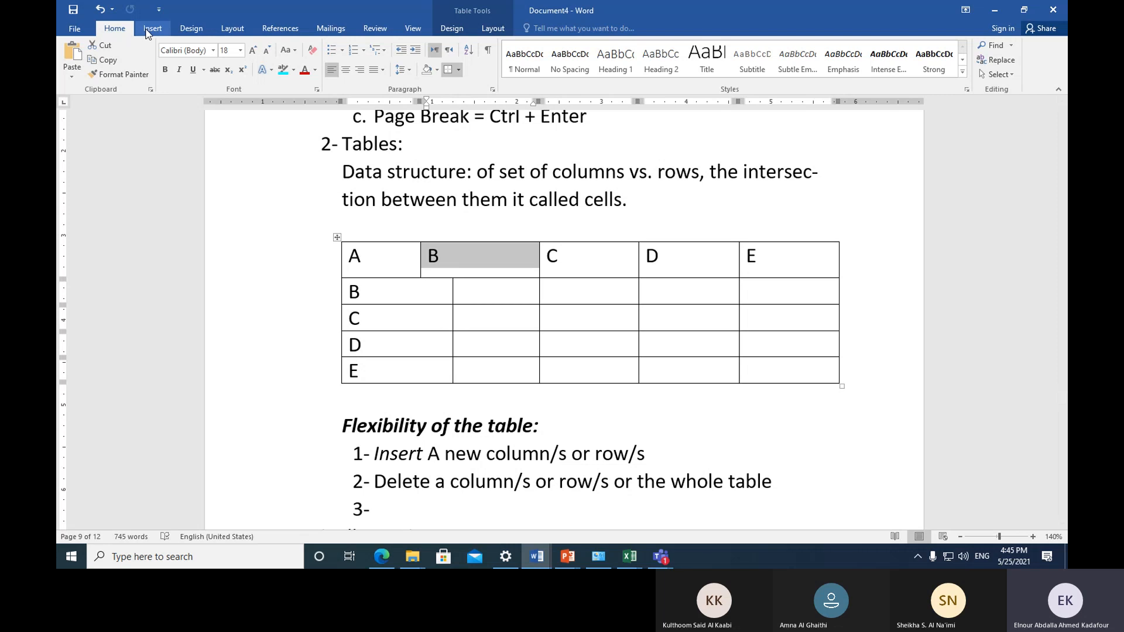
{"action": "left_click", "coordinate": [100, 10]}
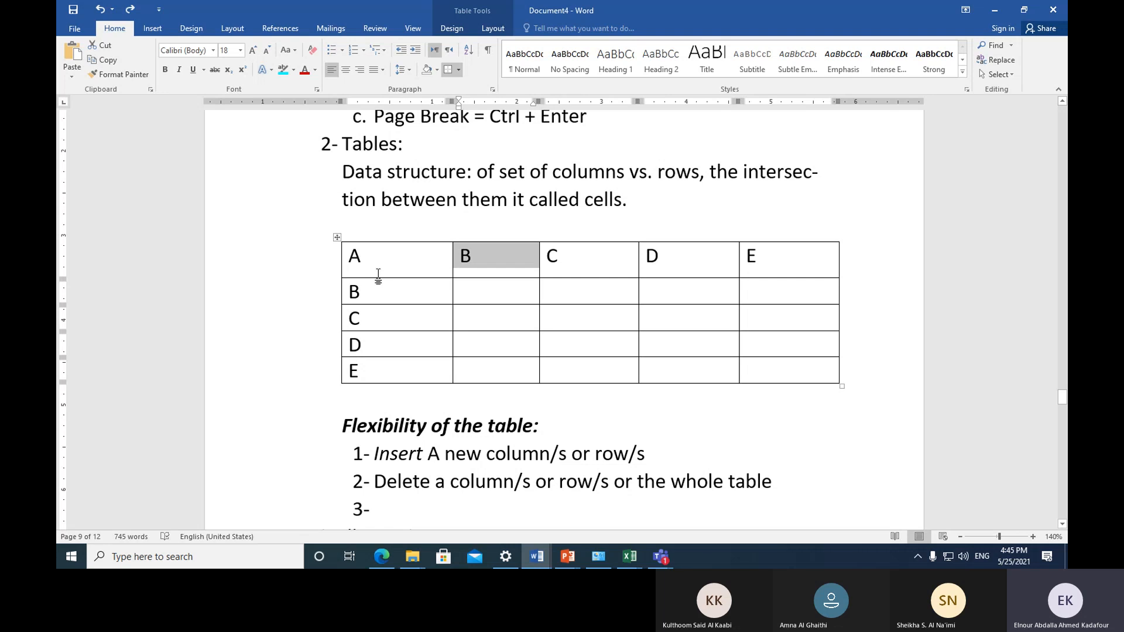
Step: Select column A of the table, try colouring its text dark red, and undo the colour change
{"action": "left_click", "coordinate": [410, 292]}
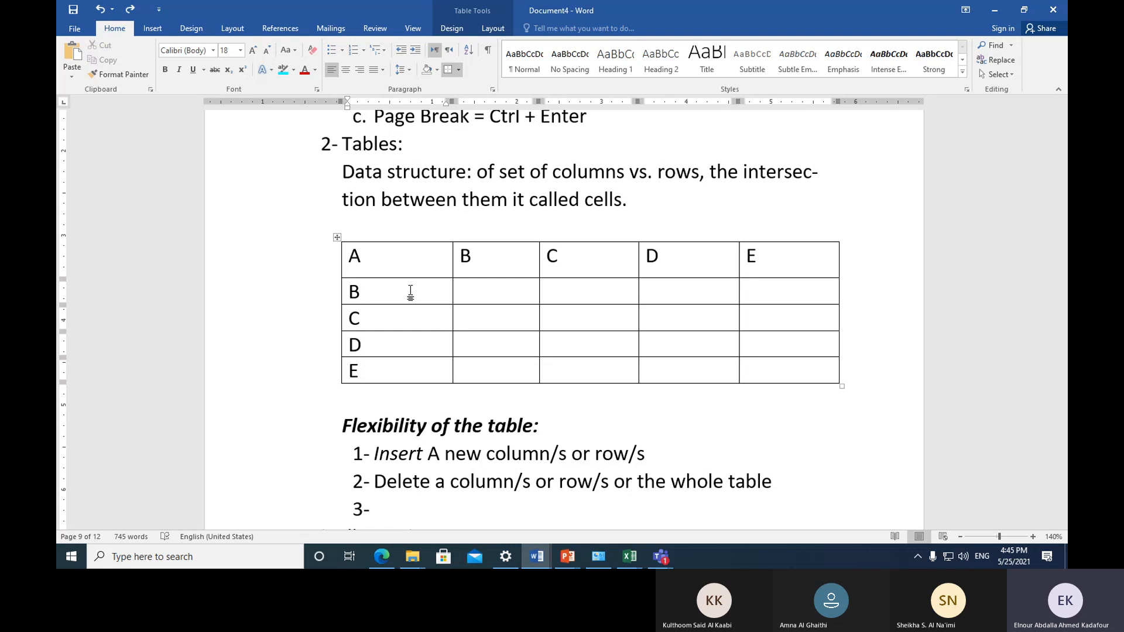
{"action": "left_click", "coordinate": [402, 240]}
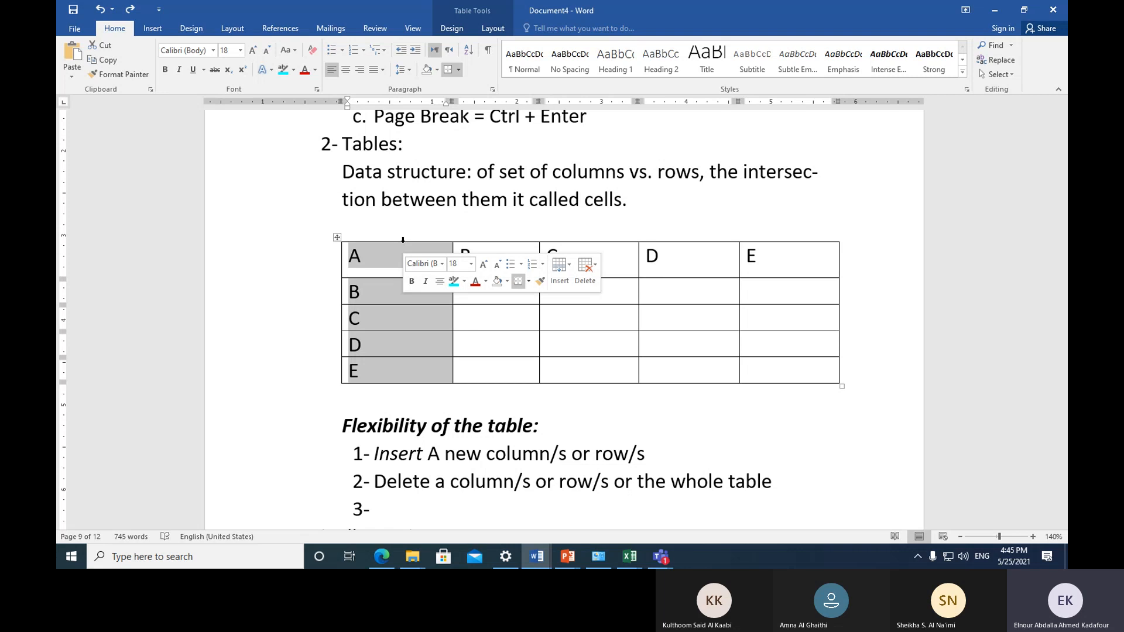
{"action": "left_click", "coordinate": [437, 69]}
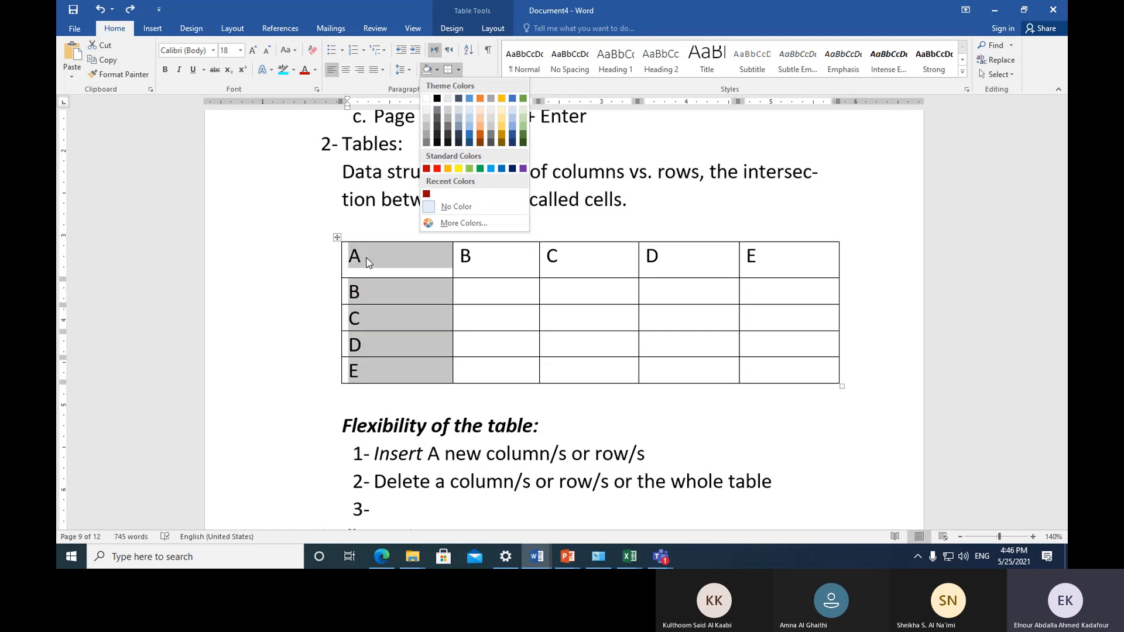
{"action": "left_click", "coordinate": [303, 69]}
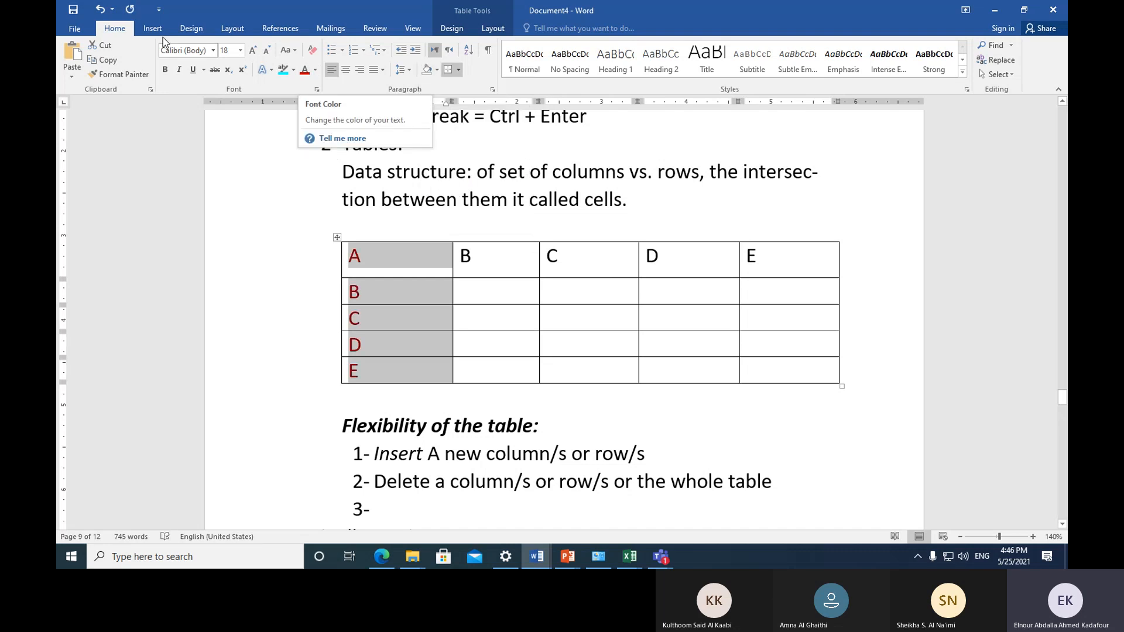
{"action": "left_click", "coordinate": [101, 10]}
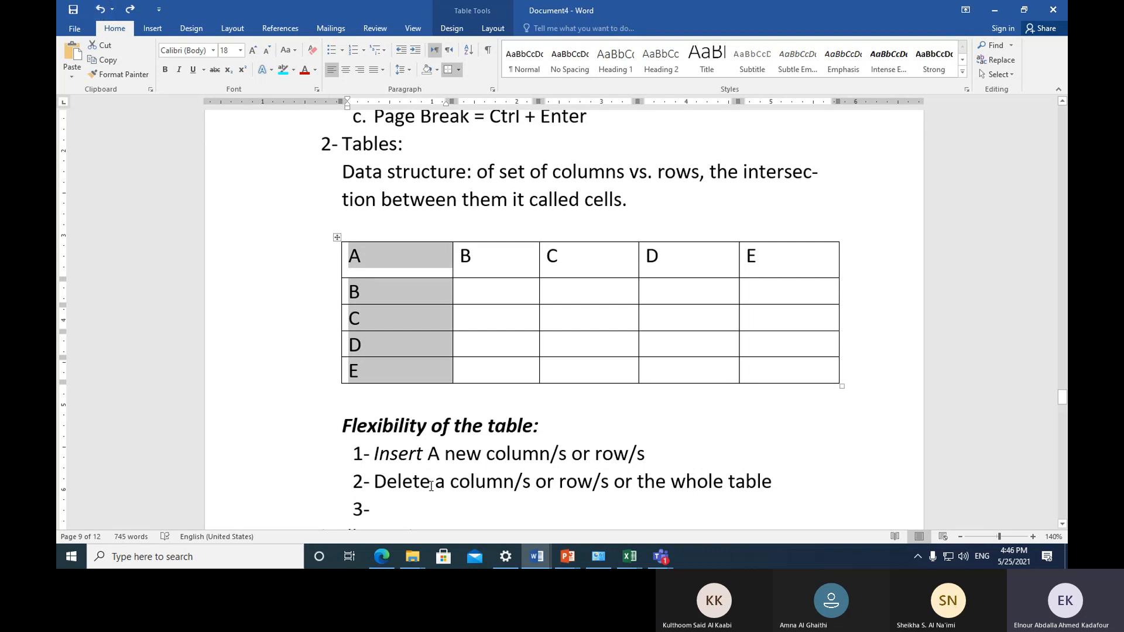
Step: Try deleting the selected column A from the table and undo the deletion
{"action": "right_click", "coordinate": [385, 249]}
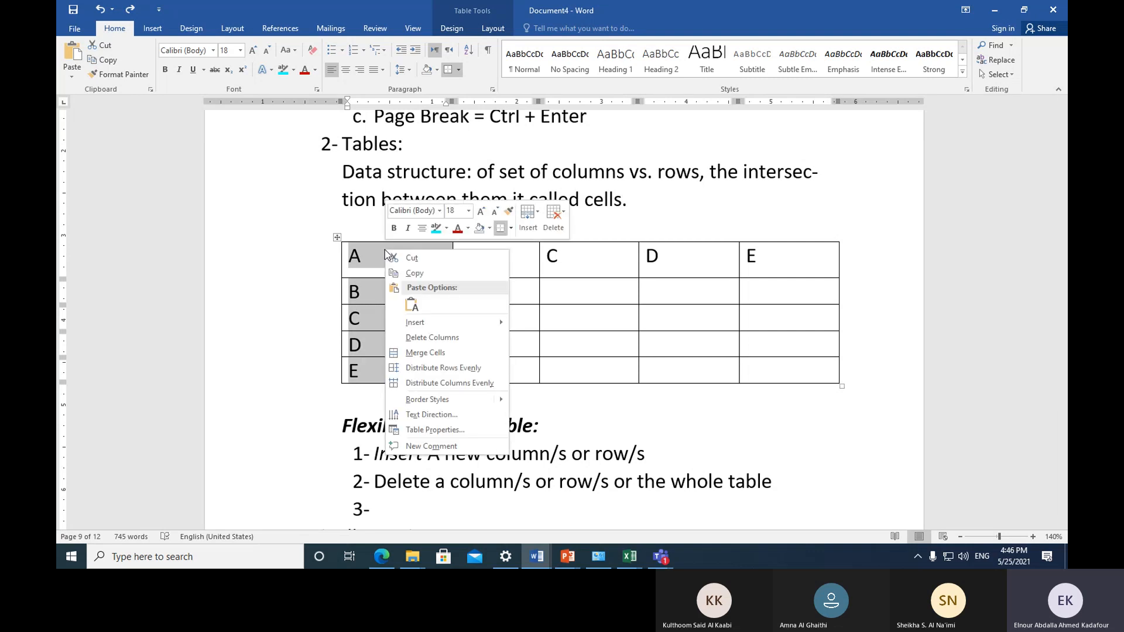
{"action": "left_click", "coordinate": [448, 342]}
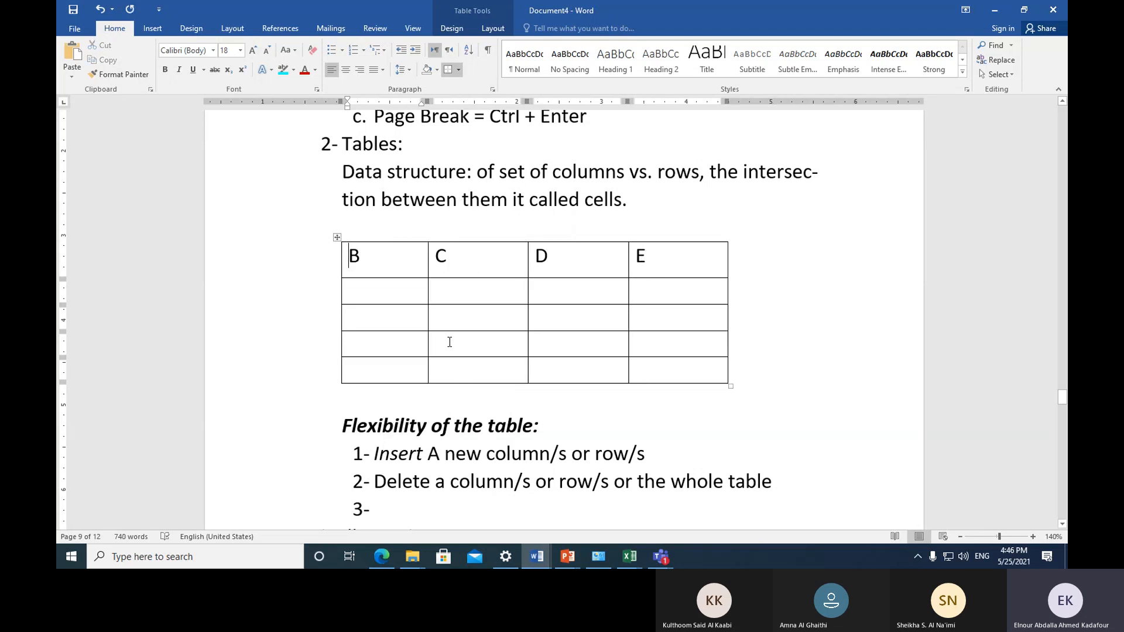
{"action": "key", "text": "ctrl+z"}
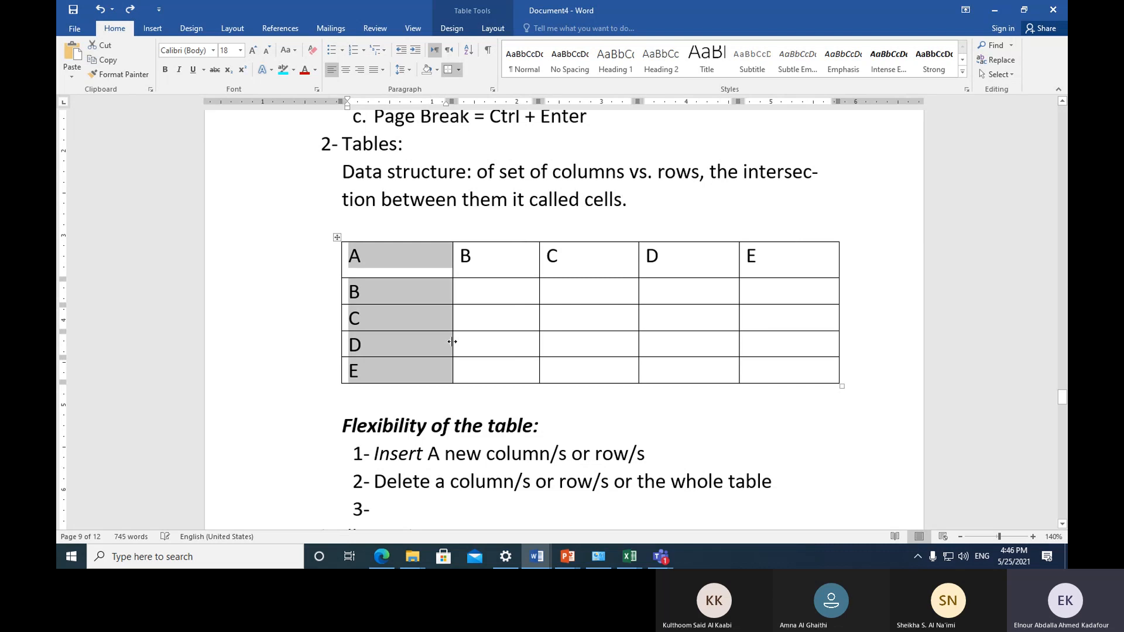
Step: Select columns A and B together, try deleting both, and undo the deletion
{"action": "left_click", "coordinate": [411, 261]}
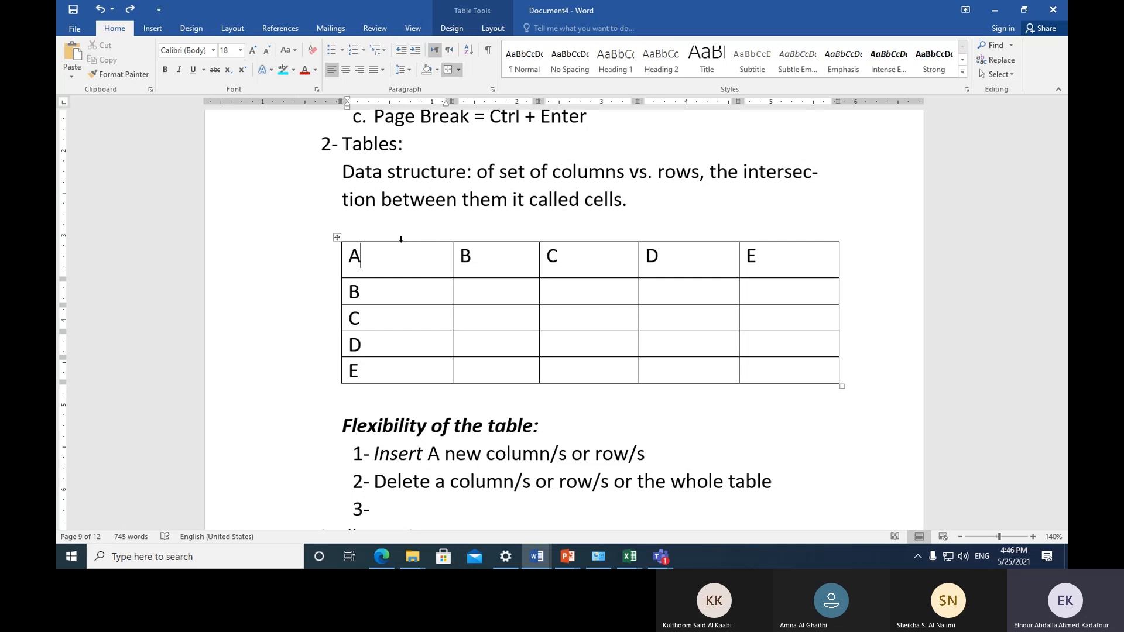
{"action": "left_click", "coordinate": [401, 238]}
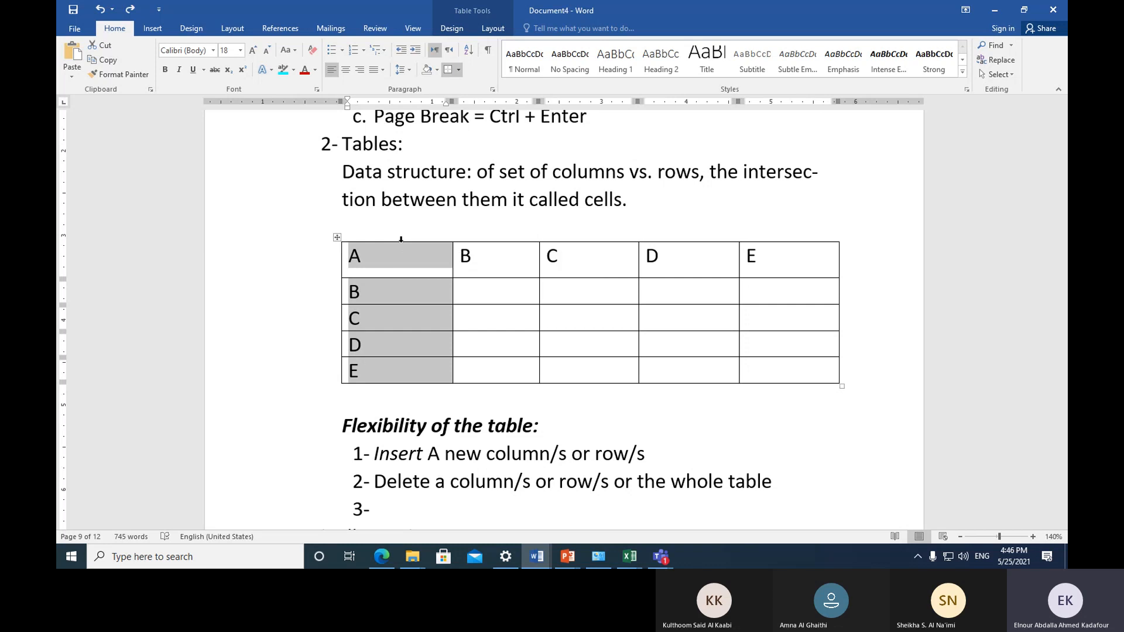
{"action": "left_click_drag", "start_coordinate": [401, 238], "coordinate": [483, 261]}
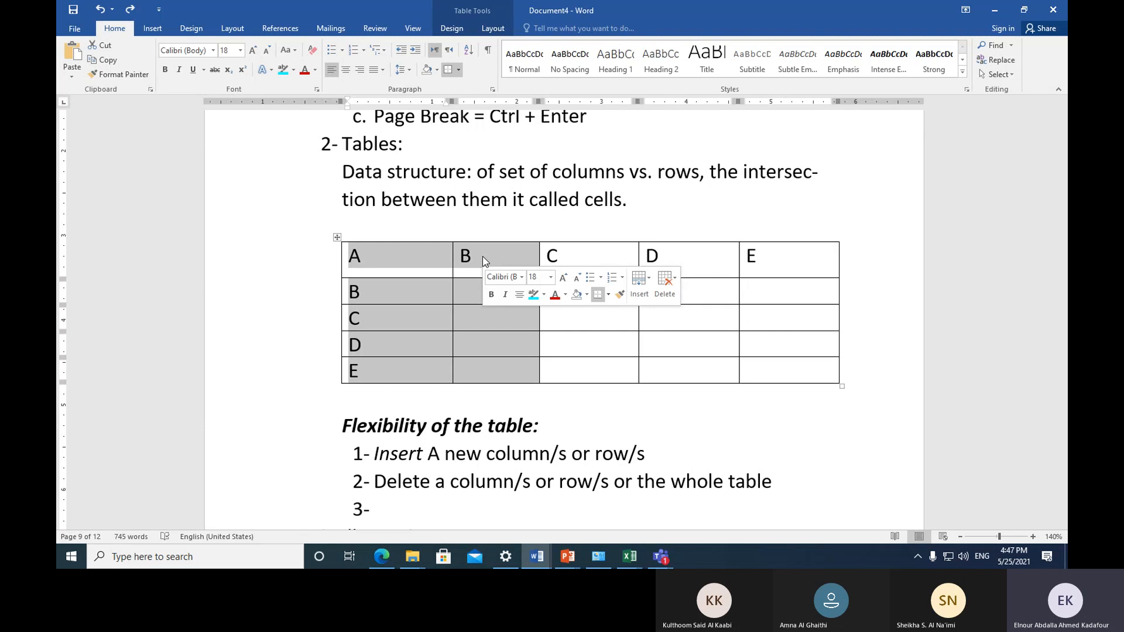
{"action": "left_click", "coordinate": [666, 286]}
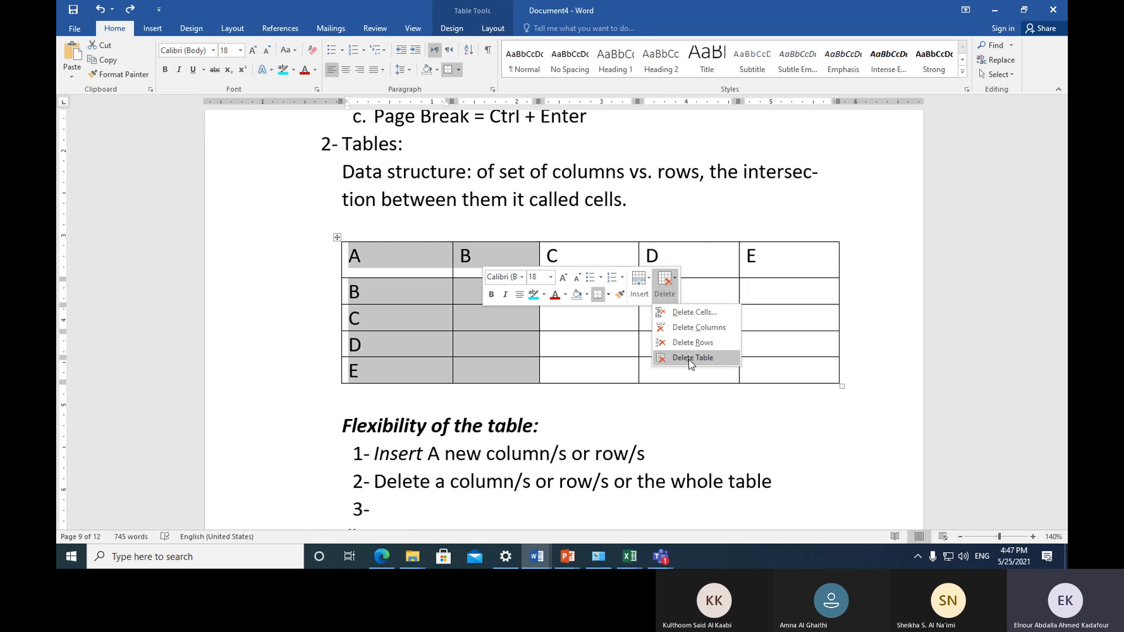
{"action": "left_click", "coordinate": [686, 334]}
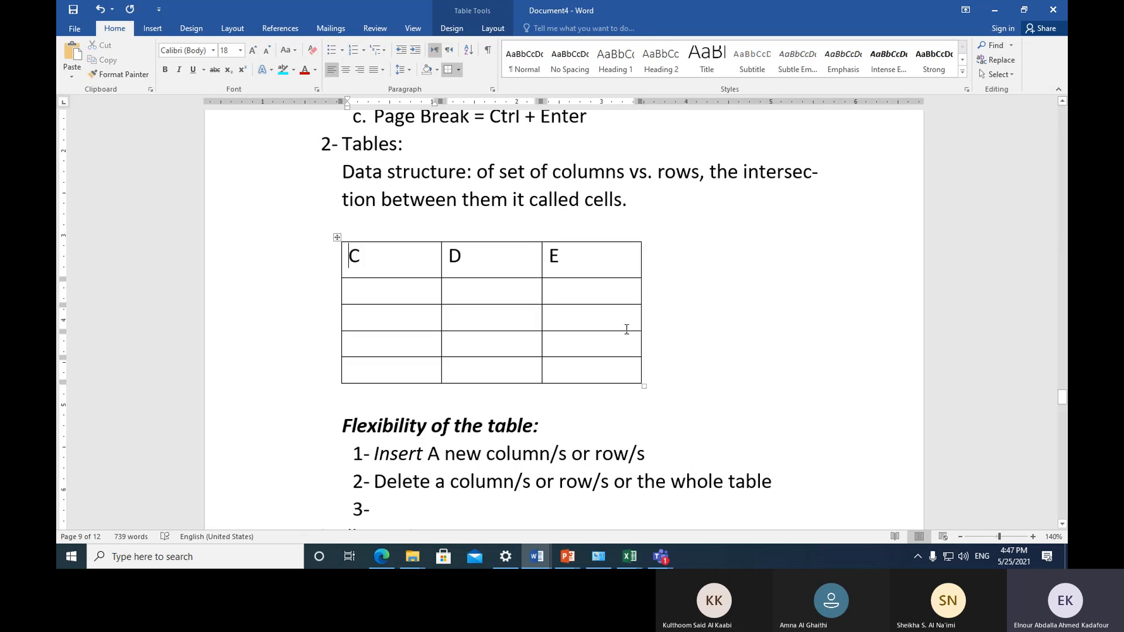
{"action": "left_click", "coordinate": [97, 10]}
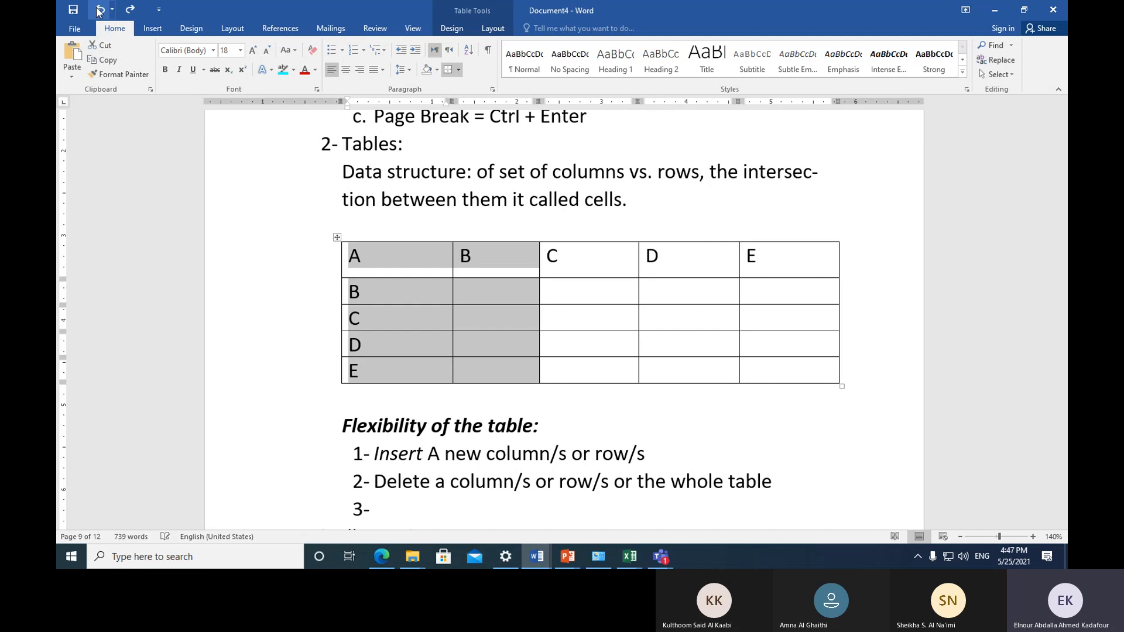
Step: Insert "cell/s" before "column/s" in the second list item
{"action": "left_click", "coordinate": [472, 290]}
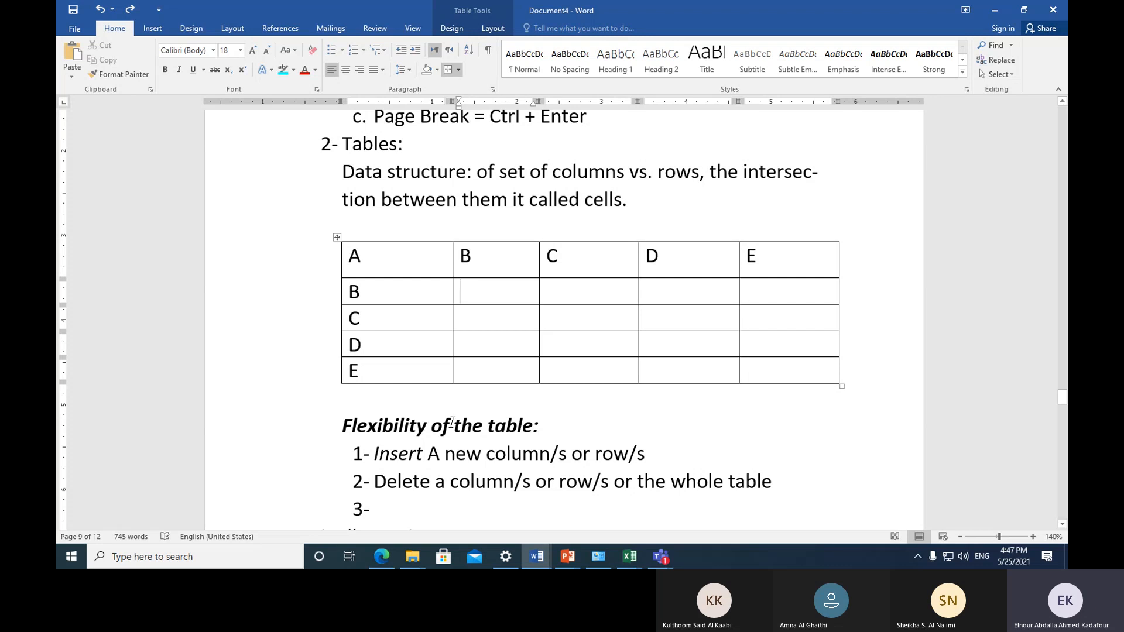
{"action": "left_click", "coordinate": [448, 492]}
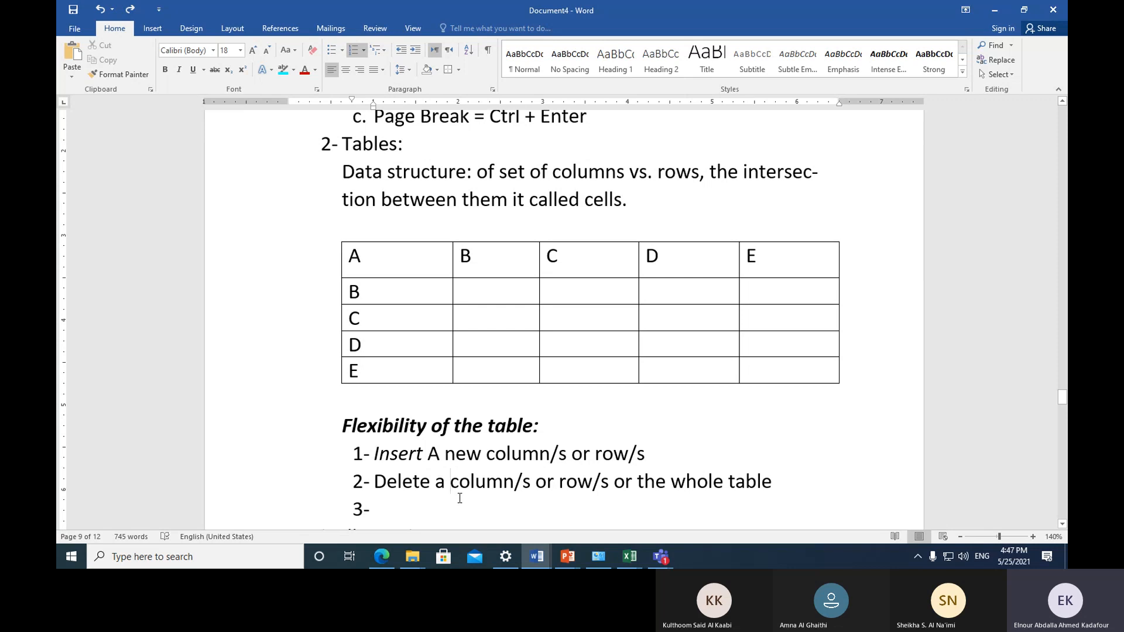
{"action": "type", "text": "cell"}
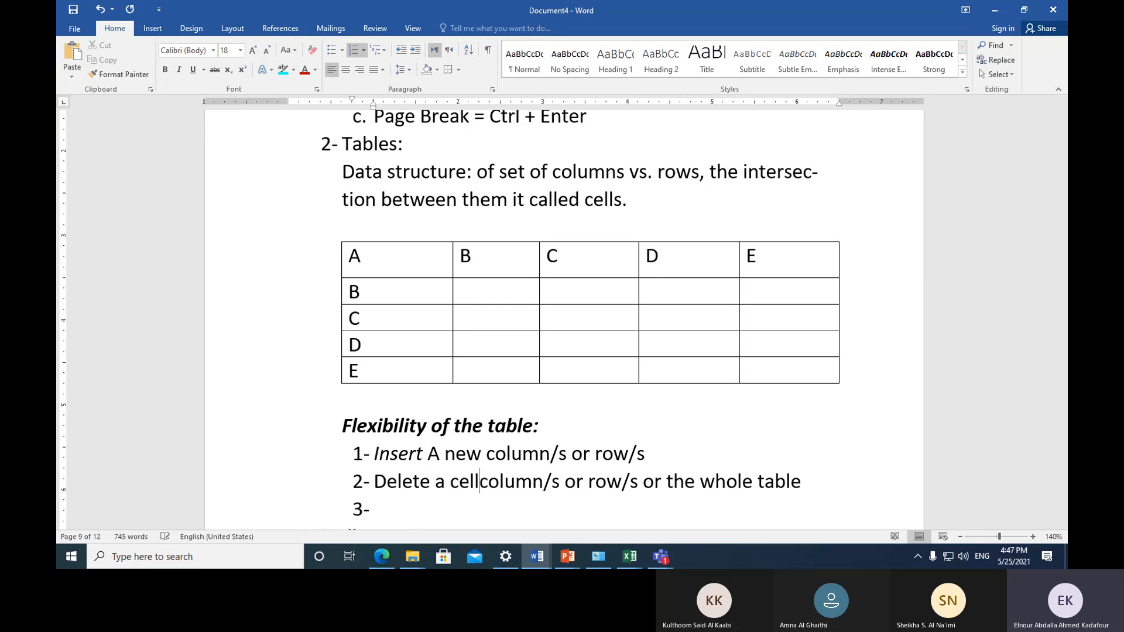
{"action": "type", "text": "/s"}
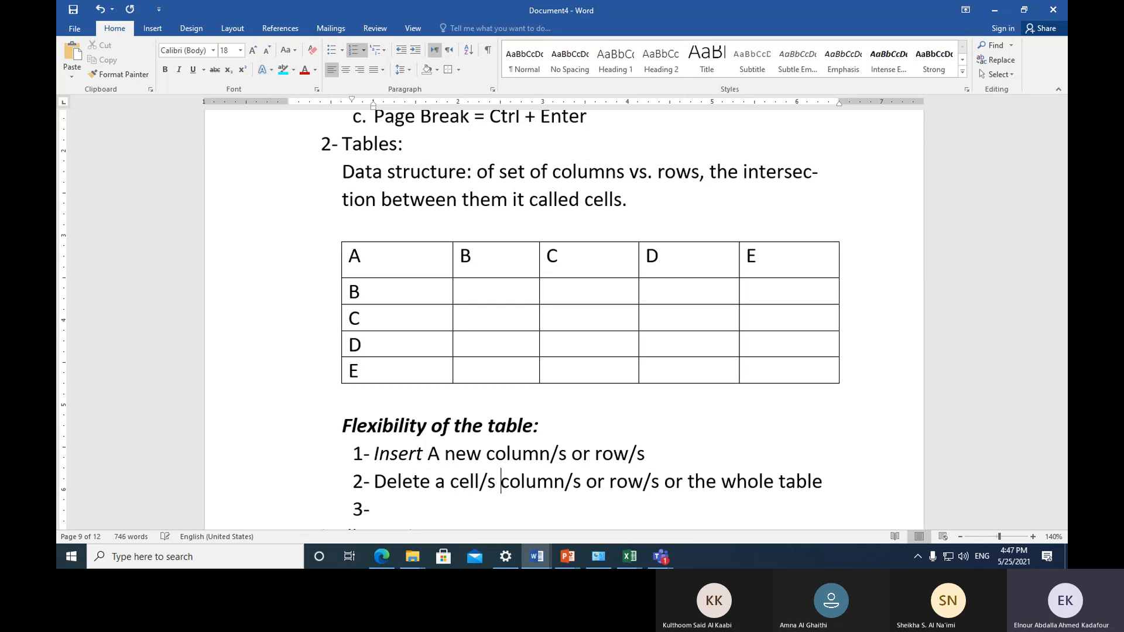
Step: Punctuate the second list item so it reads "Delete a cell/s, column/s, row/s or the whole table"
{"action": "key", "text": "Left"}
{"action": "type", "text": ","}
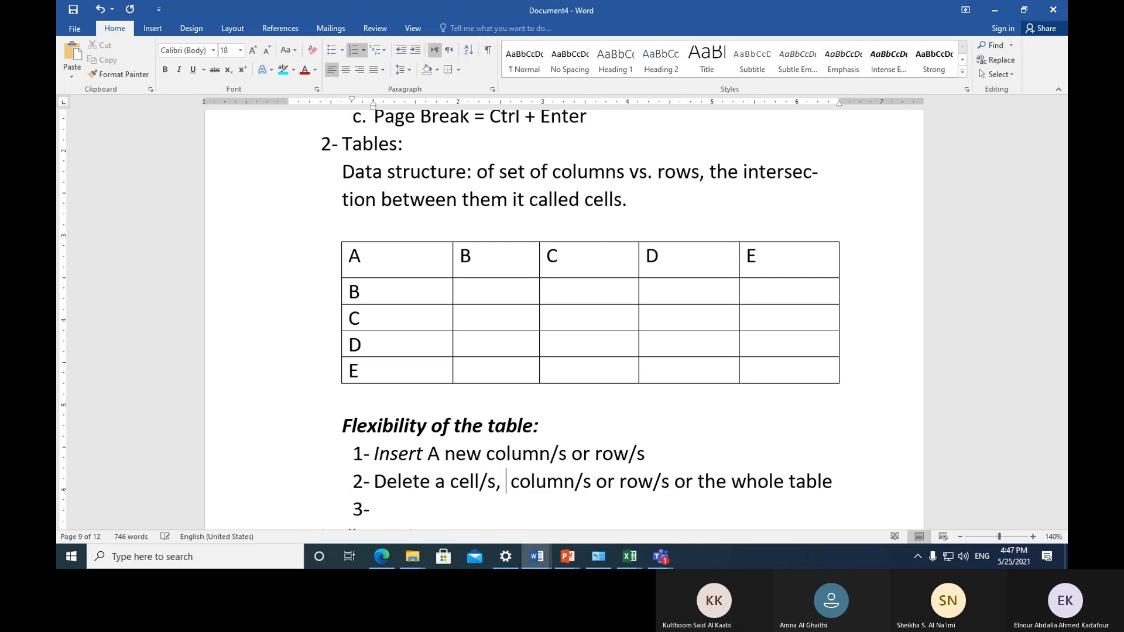
{"action": "key", "text": "Delete"}
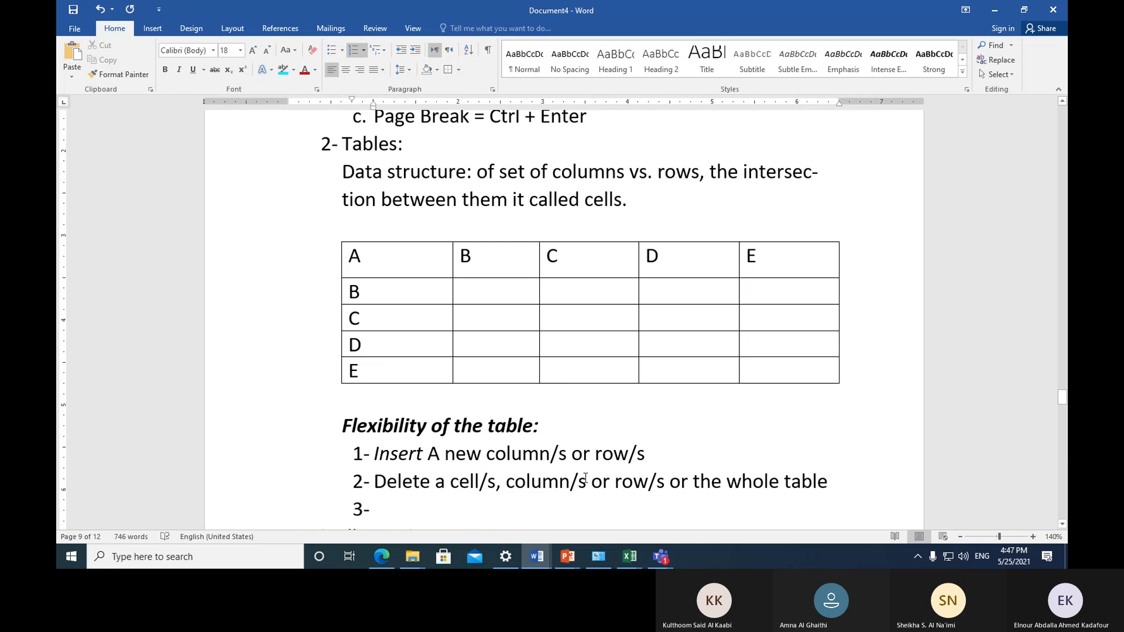
{"action": "left_click", "coordinate": [588, 493]}
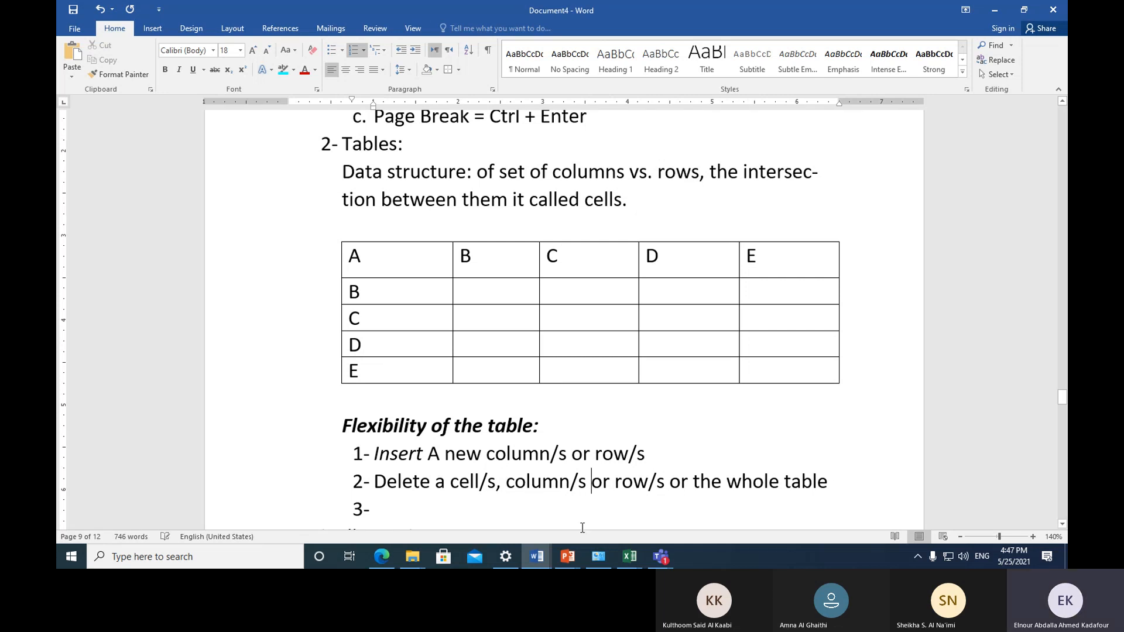
{"action": "key", "text": "BackSpace"}
{"action": "type", "text": ","}
{"action": "key", "text": "Delete"}
{"action": "key", "text": "Delete"}
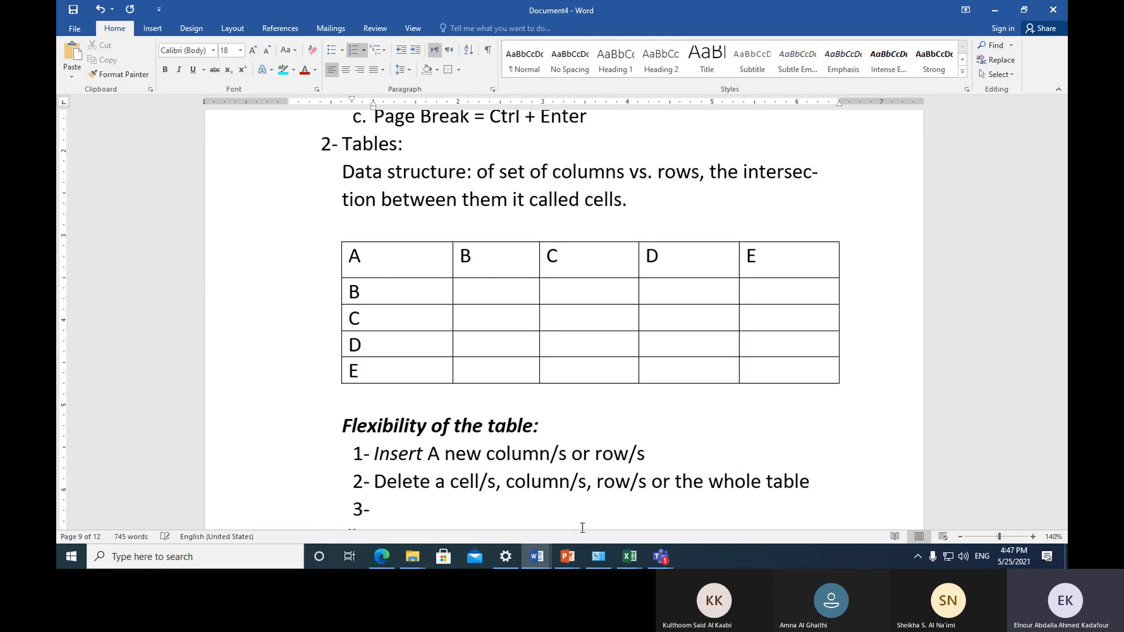
Step: Try deleting the table's first row, with headings A to E, and undo the deletion
{"action": "left_click", "coordinate": [319, 266]}
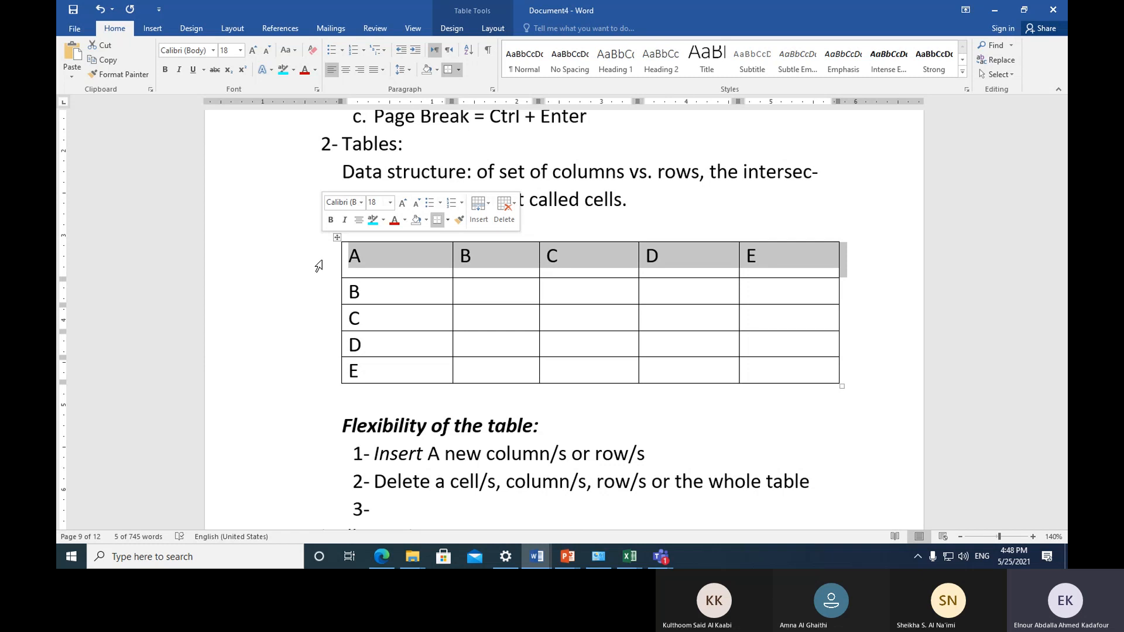
{"action": "left_click", "coordinate": [507, 207]}
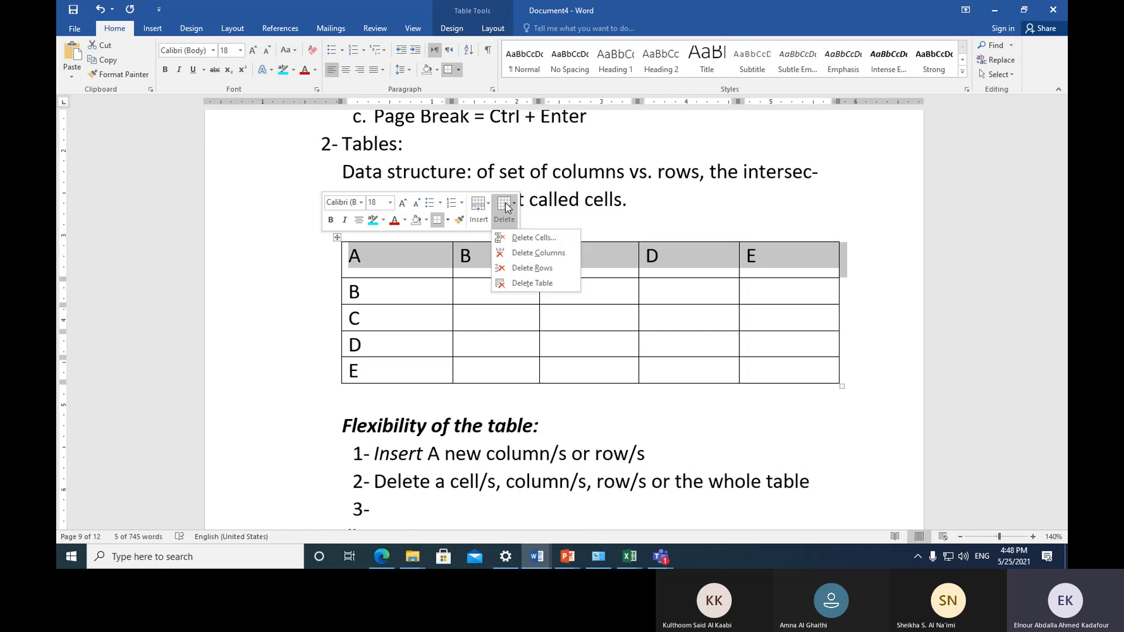
{"action": "left_click", "coordinate": [524, 269]}
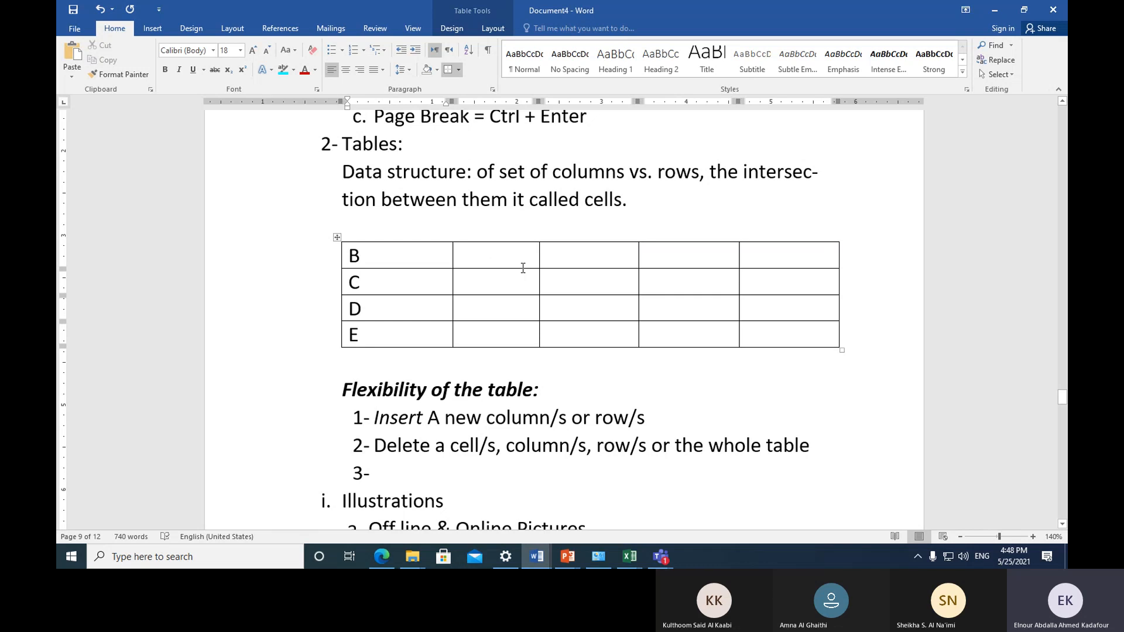
{"action": "key", "text": "ctrl+z"}
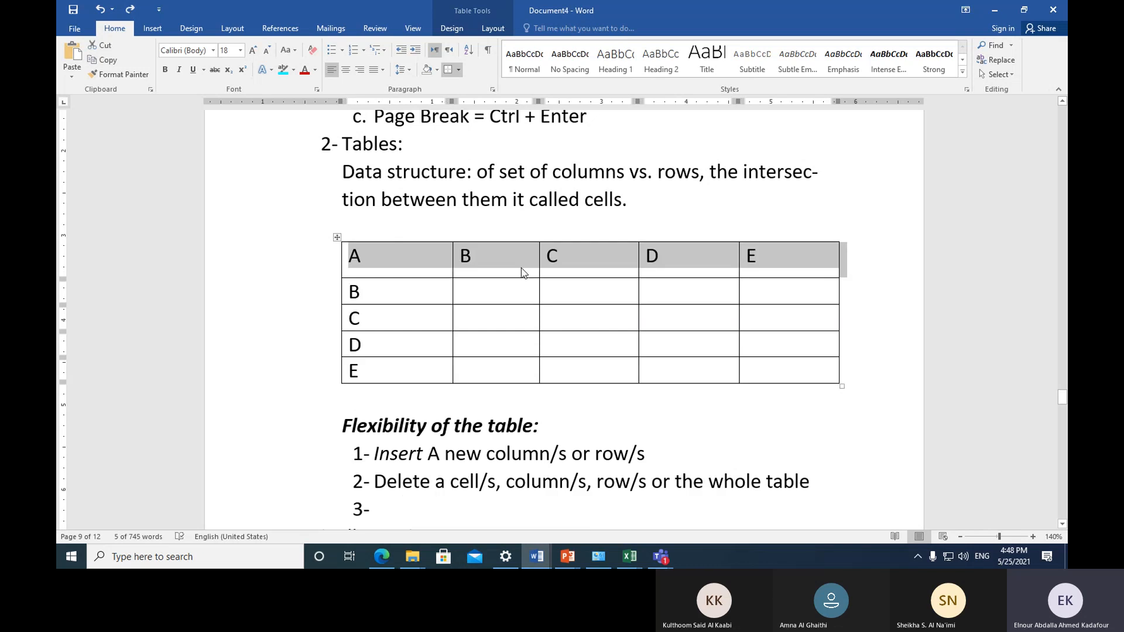
Step: Select the table's first two rows together, try deleting both, and undo the deletion
{"action": "left_click", "coordinate": [314, 276]}
{"action": "left_click_drag", "start_coordinate": [263, 267], "coordinate": [279, 287]}
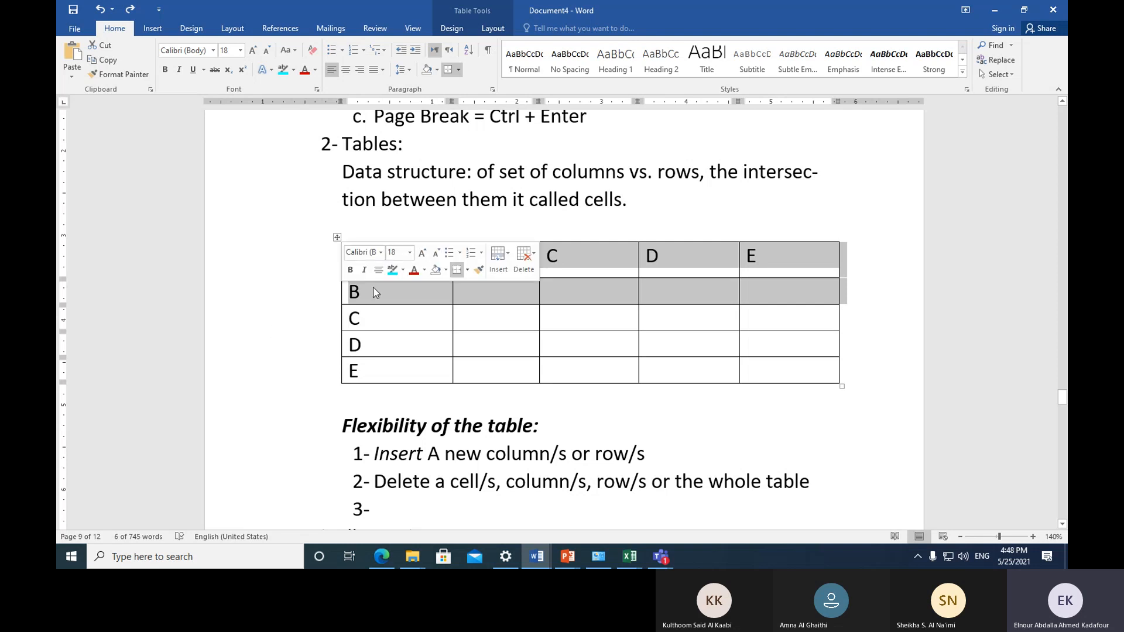
{"action": "left_click", "coordinate": [526, 260]}
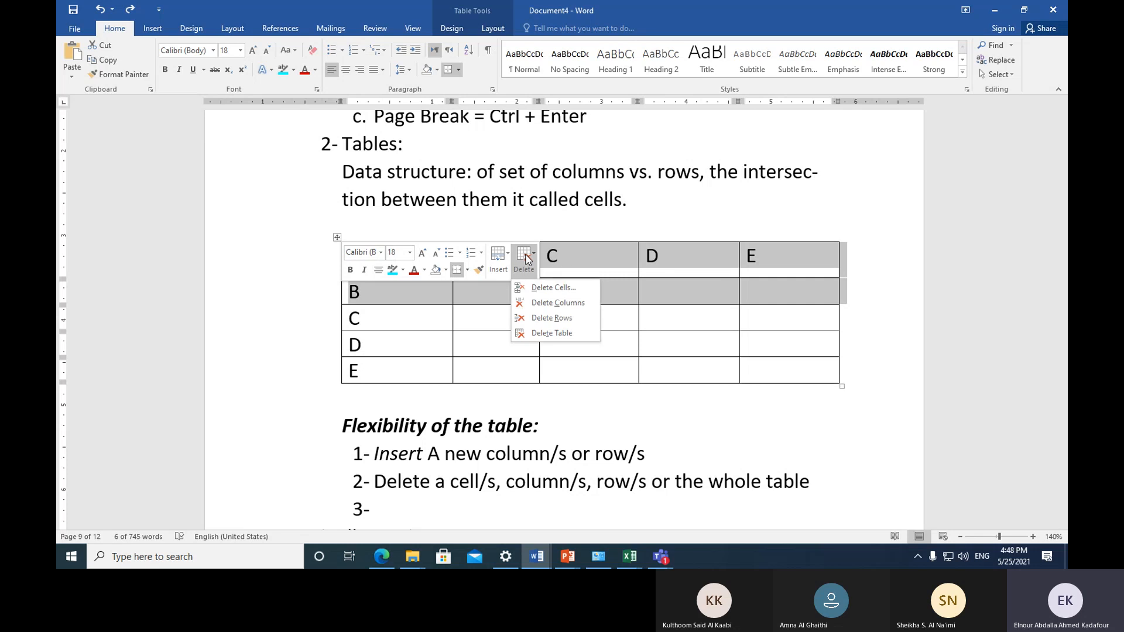
{"action": "left_click", "coordinate": [563, 321]}
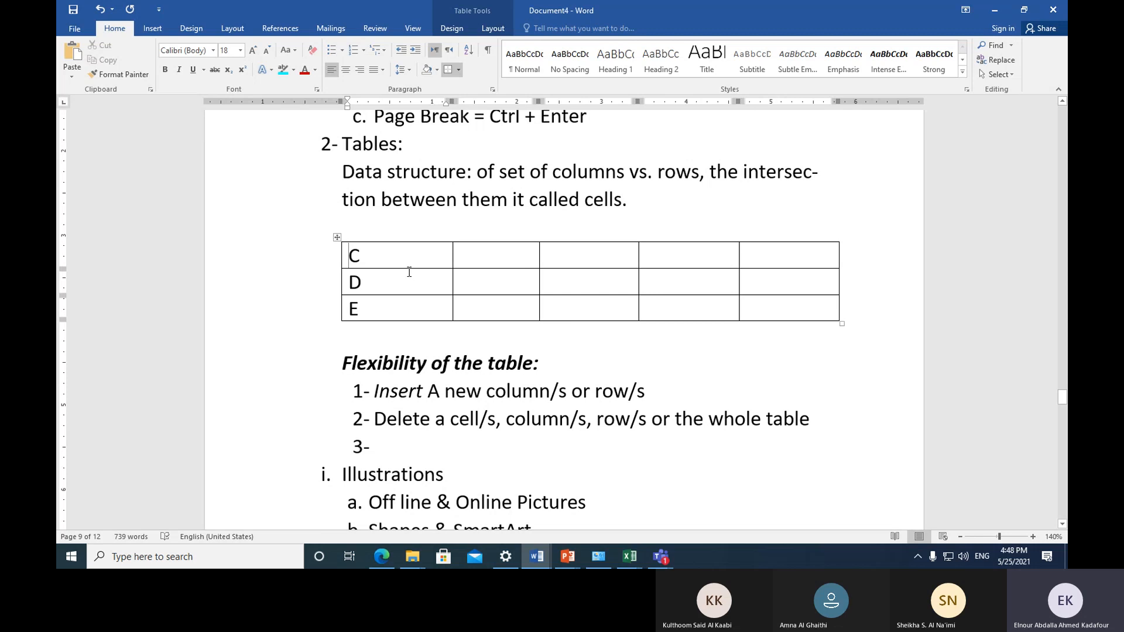
{"action": "left_click", "coordinate": [100, 11]}
{"action": "left_click", "coordinate": [405, 298]}
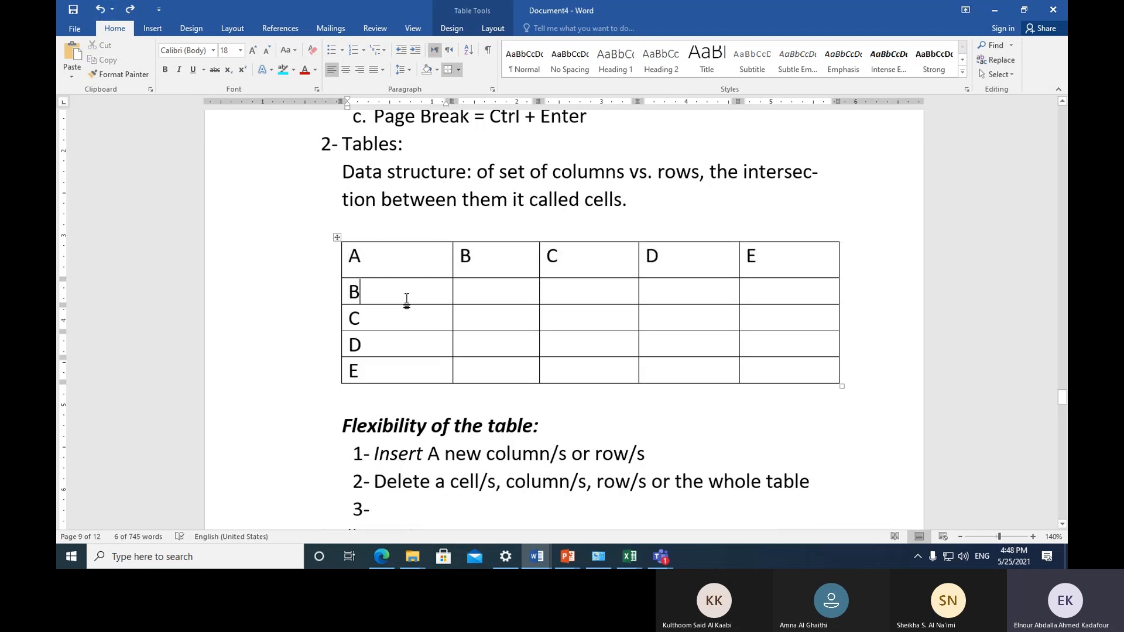
Step: Try deleting cell A in the table with the Shift cells left option and undo the deletion
{"action": "right_click", "coordinate": [386, 260]}
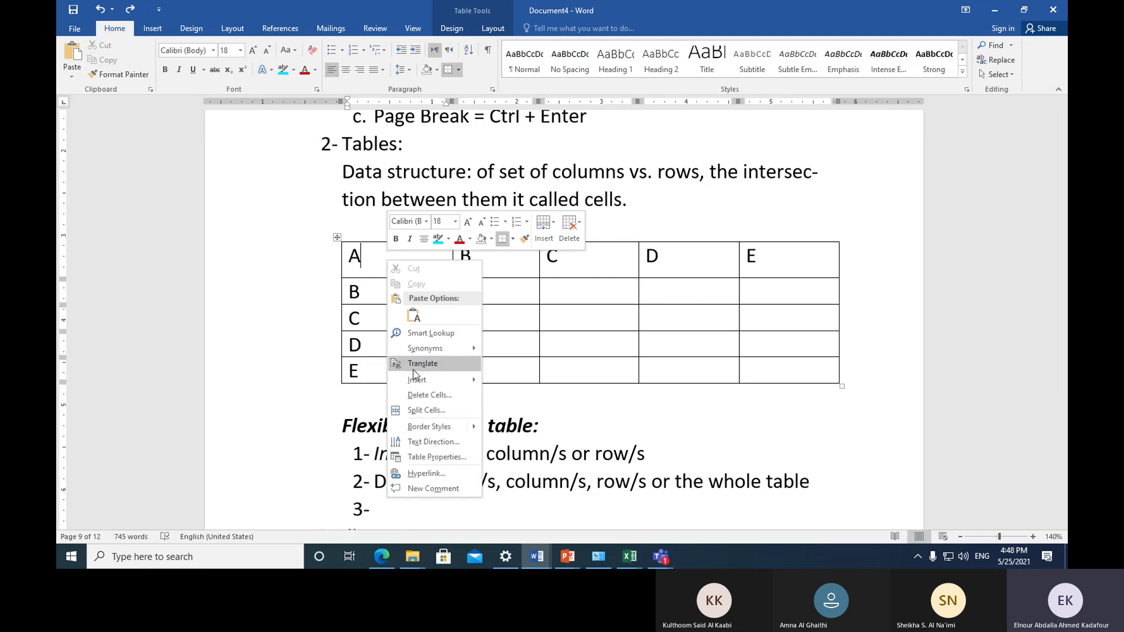
{"action": "left_click", "coordinate": [433, 398]}
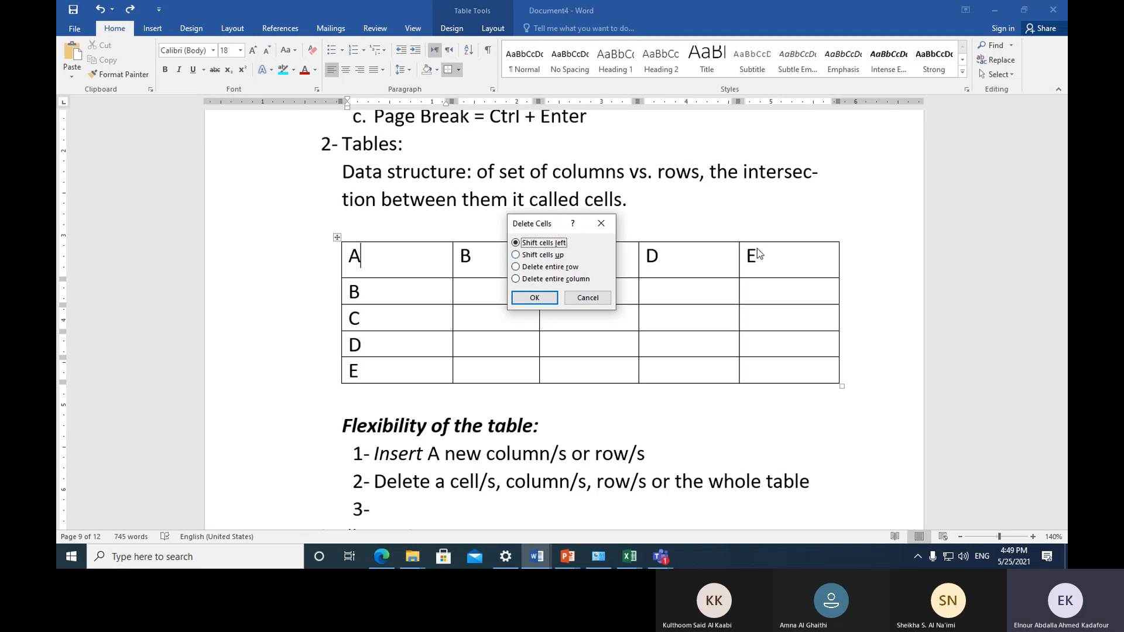
{"action": "left_click", "coordinate": [534, 298]}
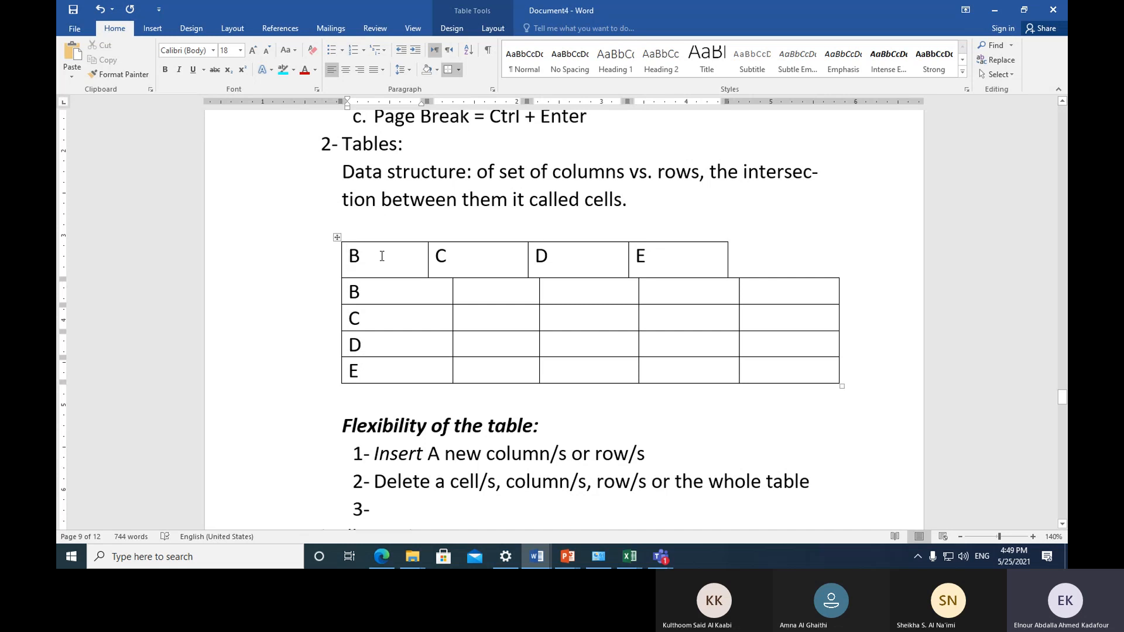
{"action": "left_click", "coordinate": [101, 10]}
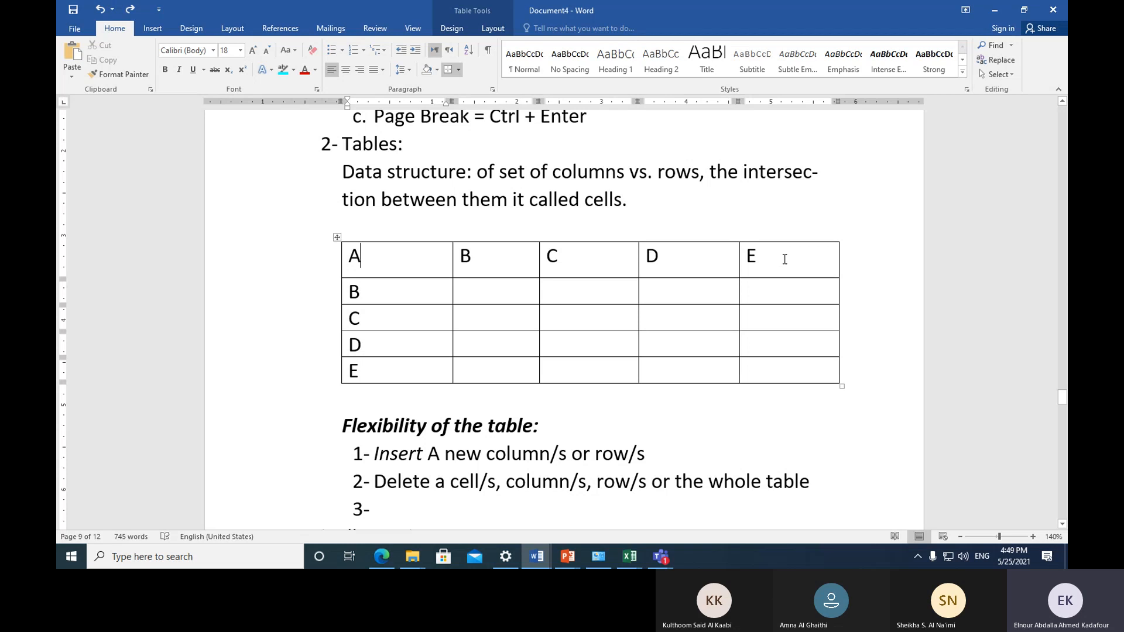
Step: Try deleting cell A in the table with the Shift cells up option and undo the deletion
{"action": "right_click", "coordinate": [387, 257]}
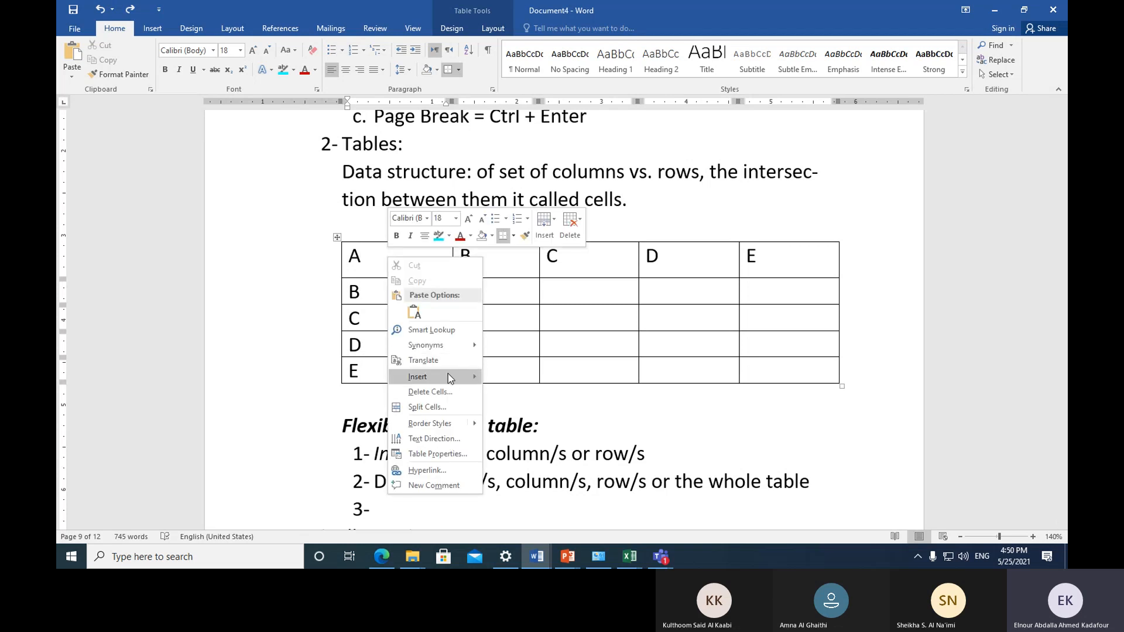
{"action": "mouse_move", "coordinate": [451, 377]}
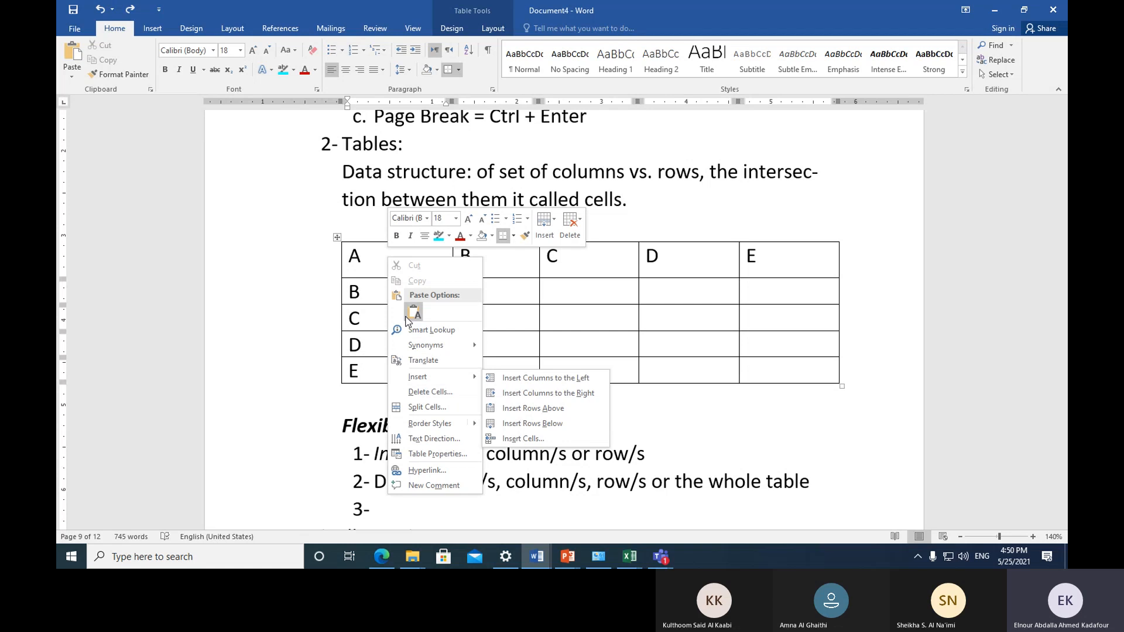
{"action": "left_click", "coordinate": [370, 266]}
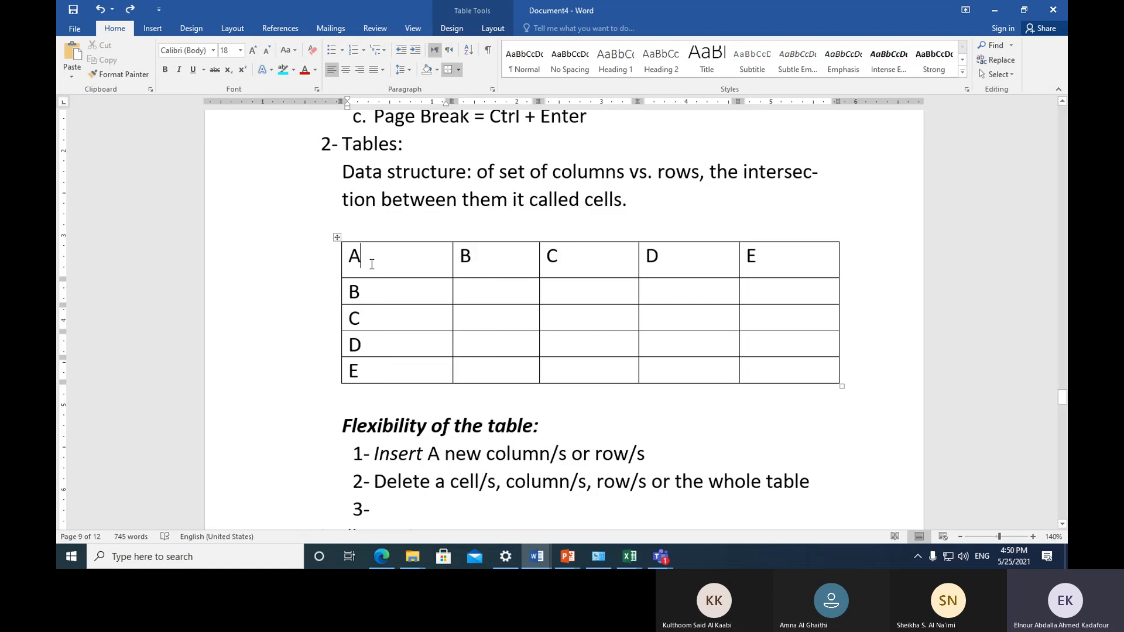
{"action": "right_click", "coordinate": [371, 265]}
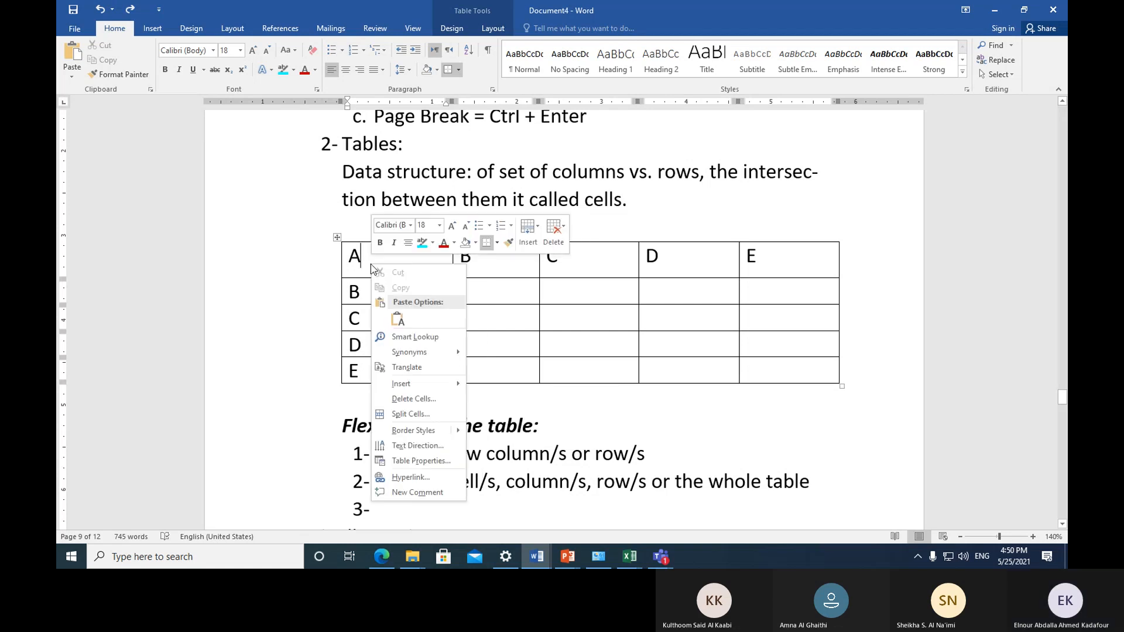
{"action": "left_click", "coordinate": [427, 397]}
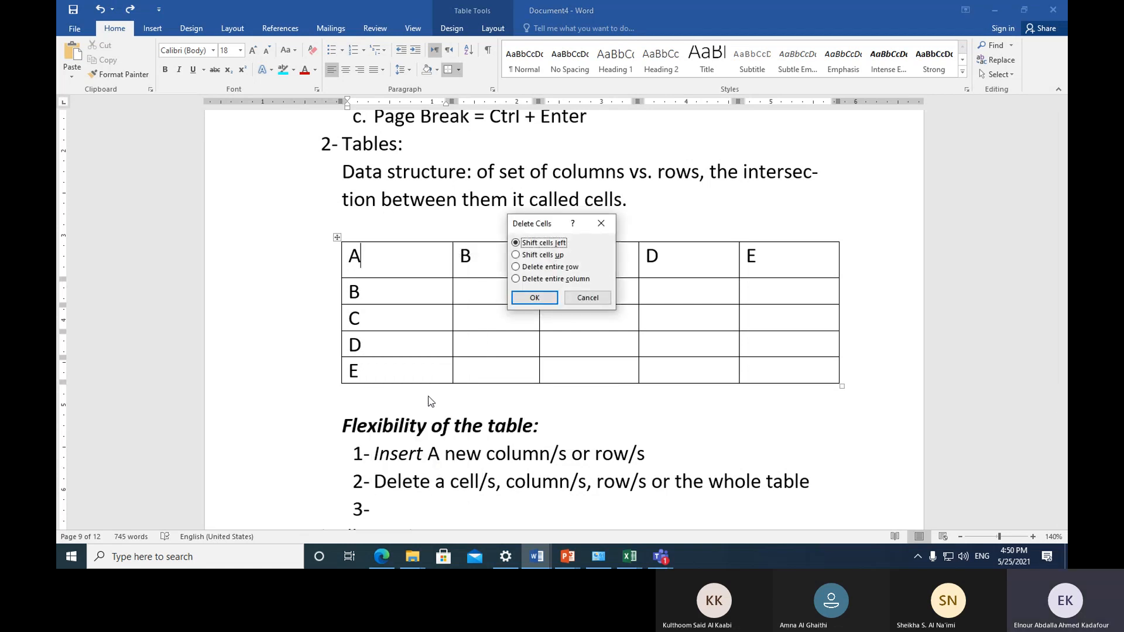
{"action": "left_click", "coordinate": [526, 256]}
{"action": "left_click", "coordinate": [534, 297]}
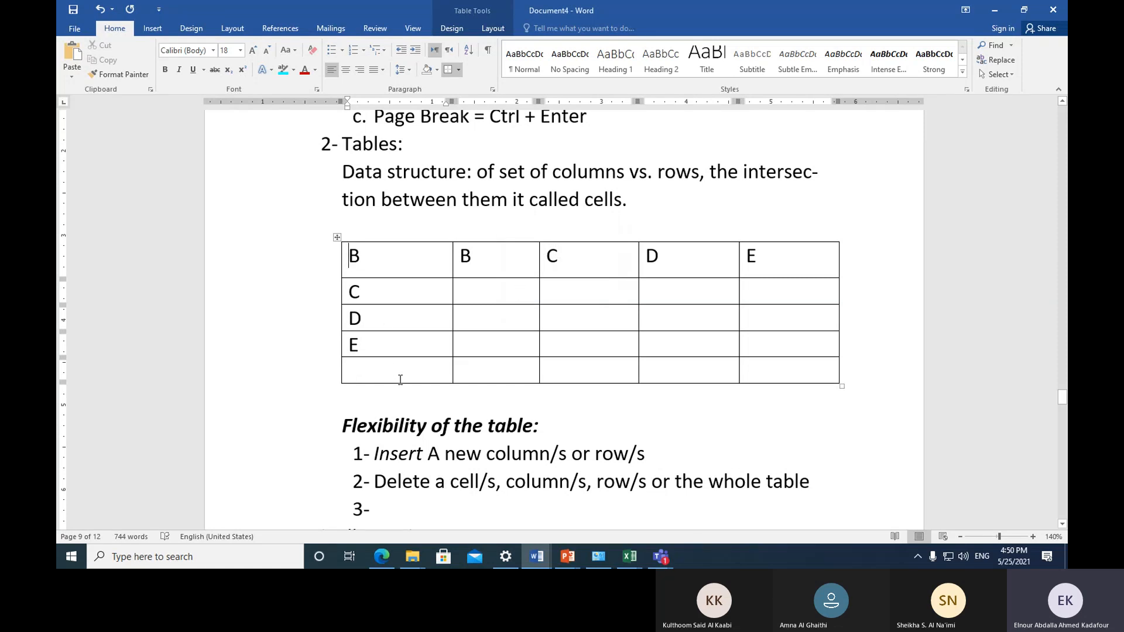
{"action": "key", "text": "ctrl+z"}
Step: Select the whole table, try the Delete Table command on it, and undo the deletion
{"action": "left_click", "coordinate": [337, 236]}
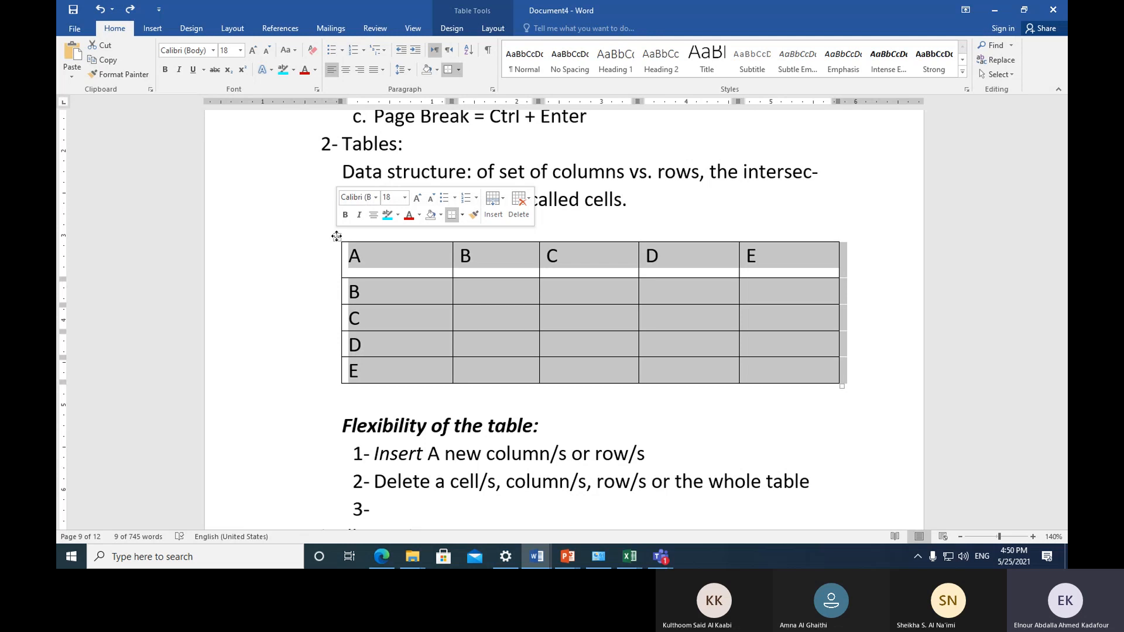
{"action": "left_click", "coordinate": [518, 201]}
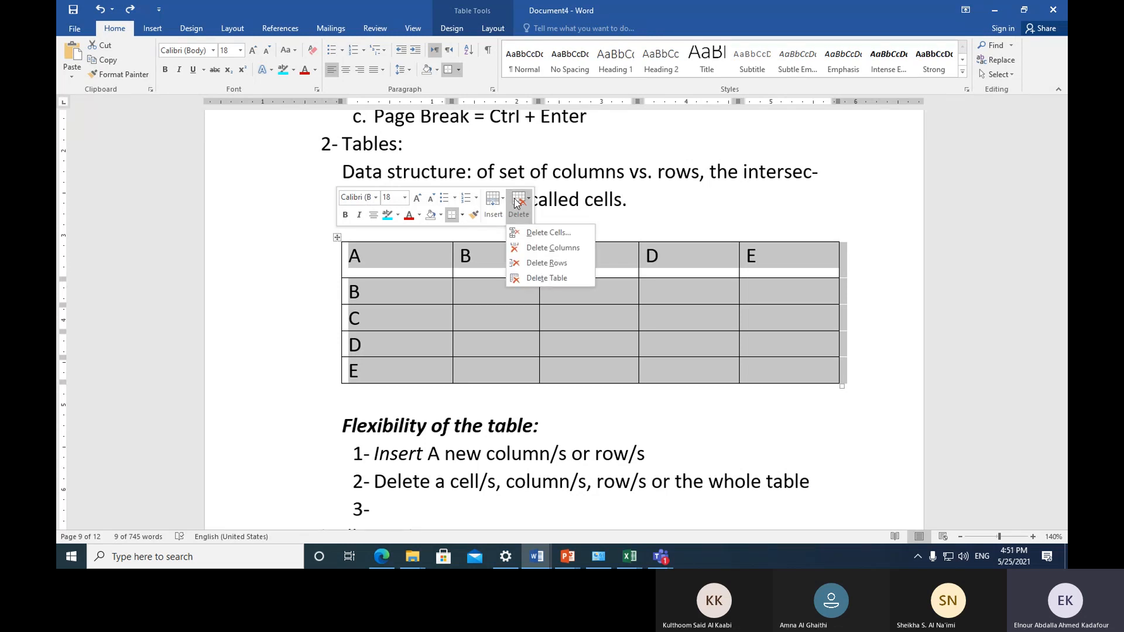
{"action": "left_click", "coordinate": [542, 280]}
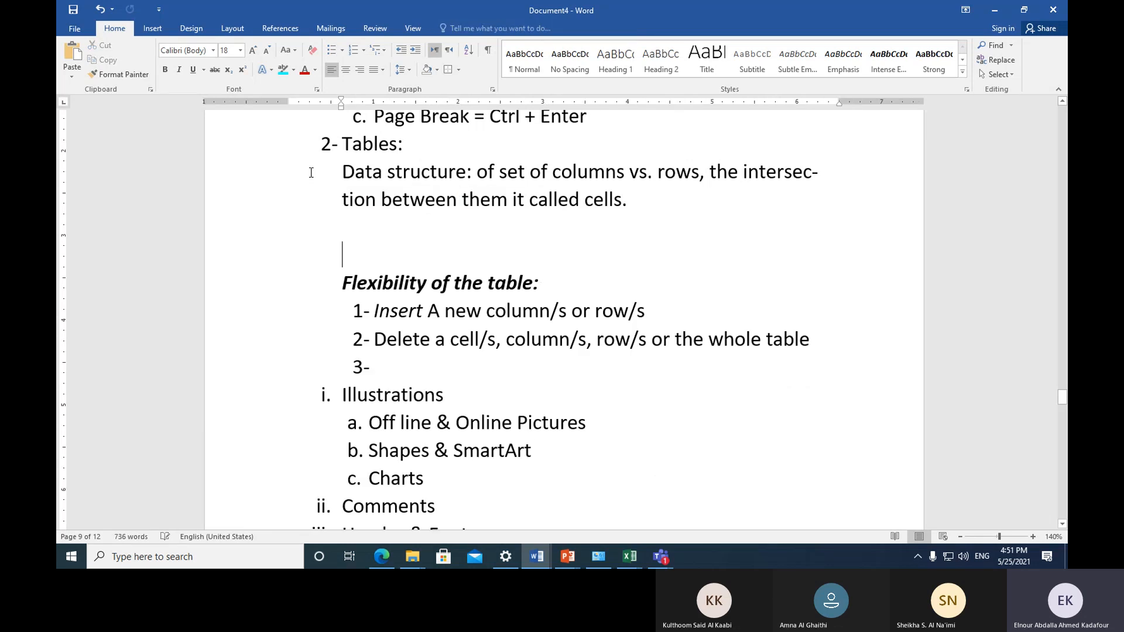
{"action": "left_click", "coordinate": [100, 9]}
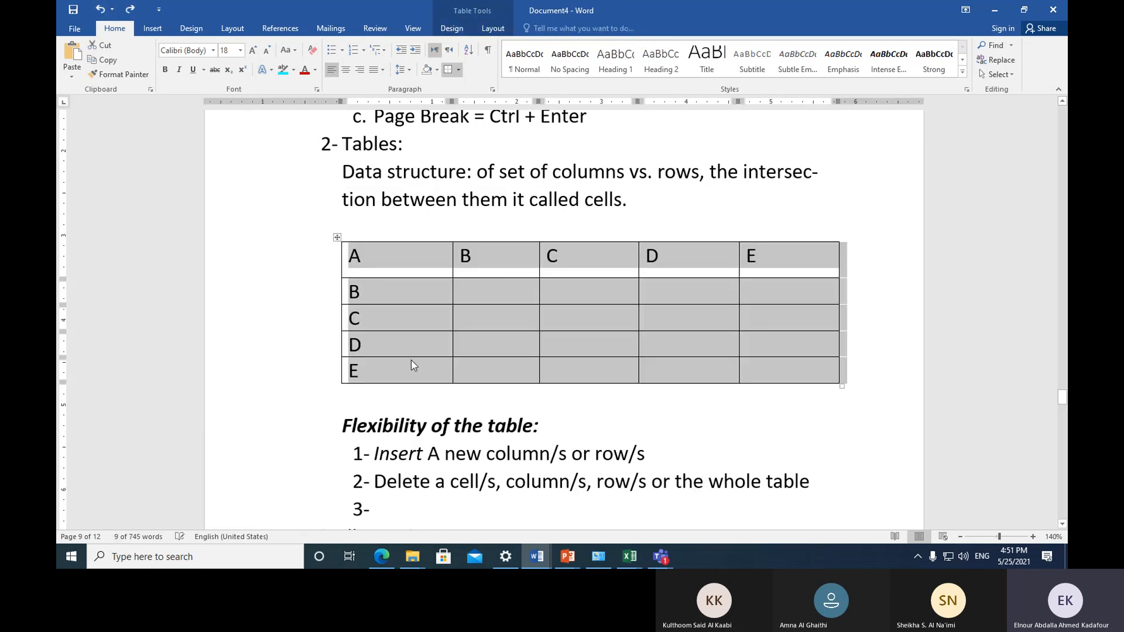
Step: Switch to the keyboard picture in Edge to examine the Delete key and return to Document4 in Word
{"action": "mouse_move", "coordinate": [389, 555]}
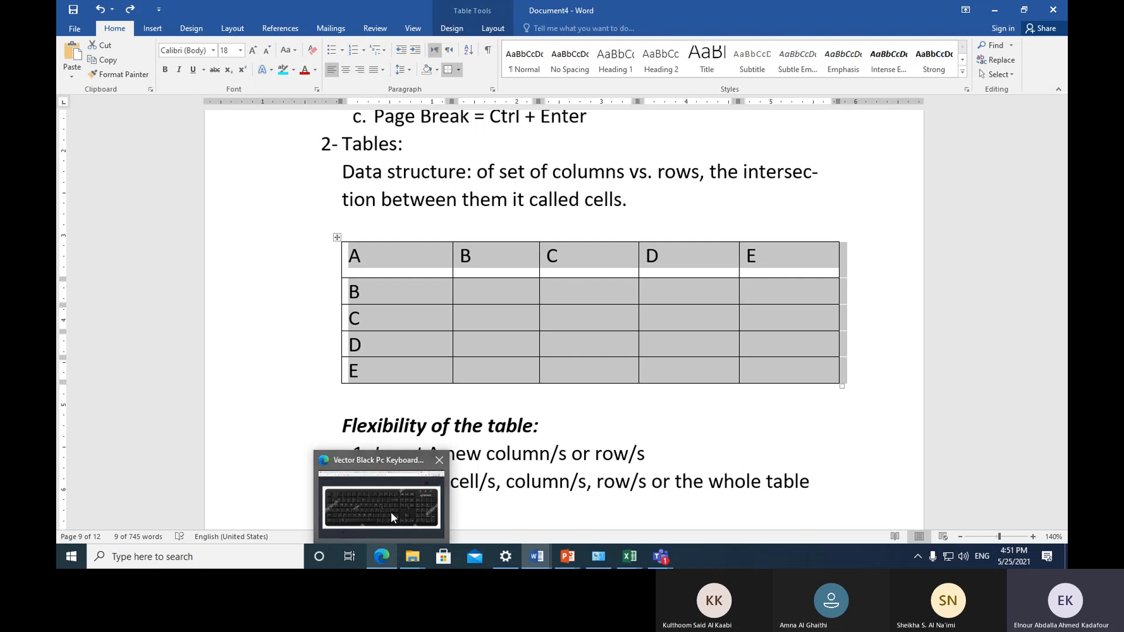
{"action": "mouse_move", "coordinate": [391, 511]}
{"action": "left_click", "coordinate": [381, 514]}
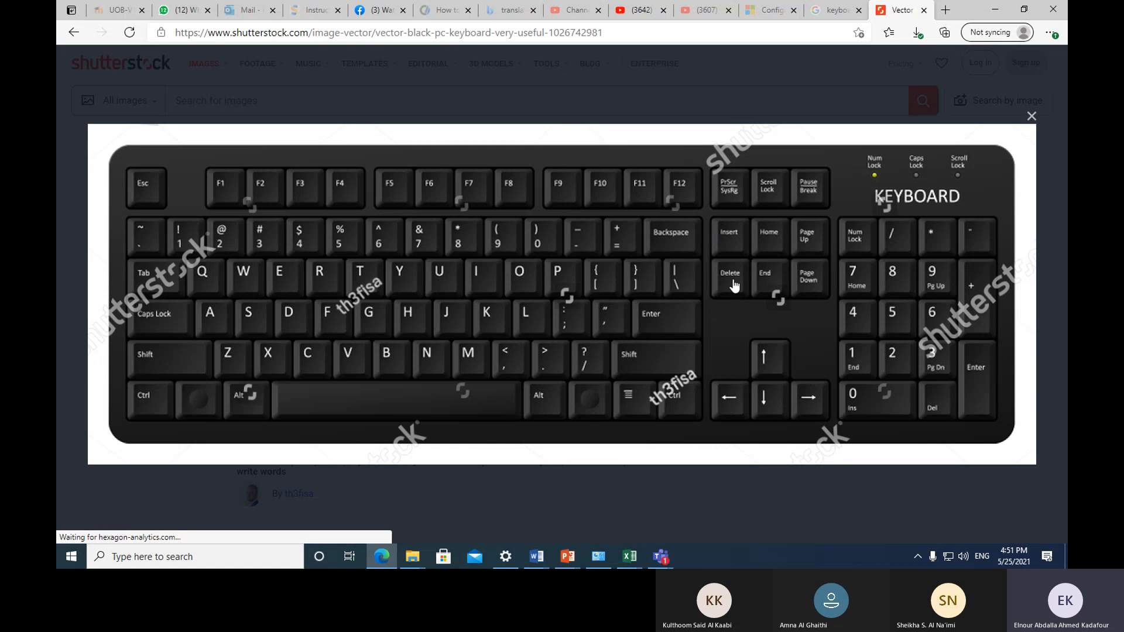
{"action": "left_click", "coordinate": [536, 556]}
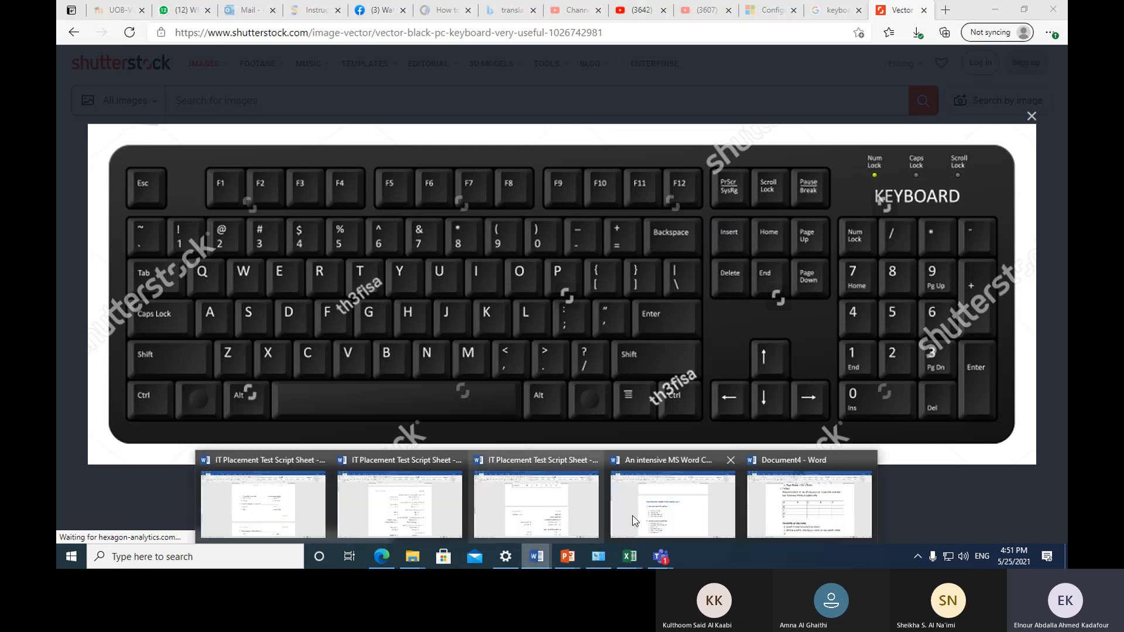
{"action": "left_click", "coordinate": [807, 503]}
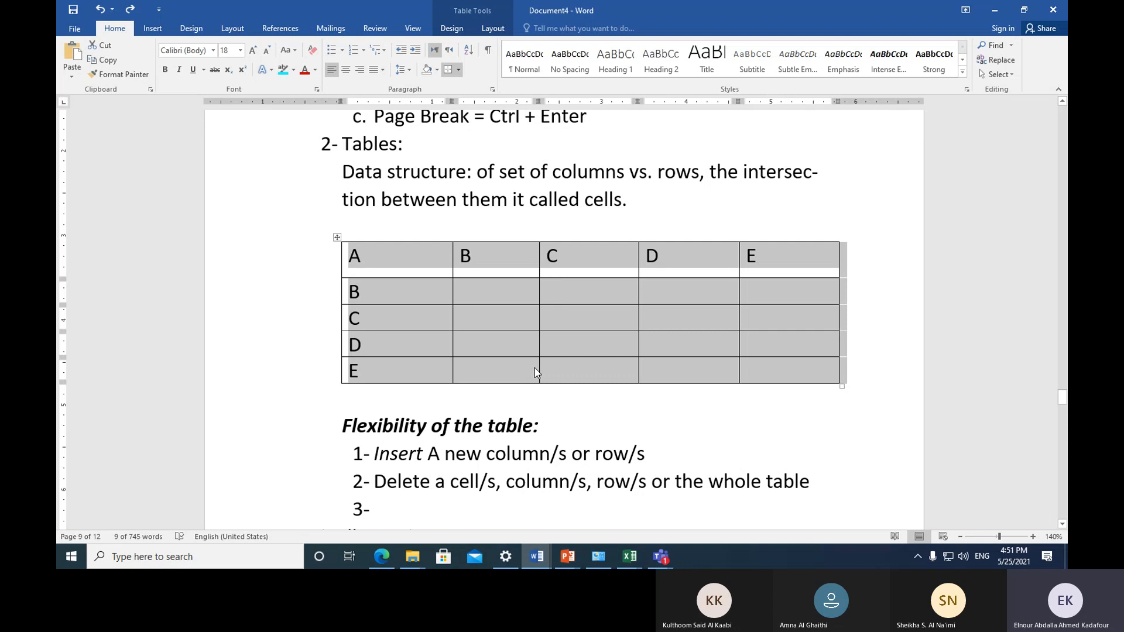
Step: Try removing the selected table directly from the document, undo the removal, and deselect the table
{"action": "key", "text": "shift+Delete"}
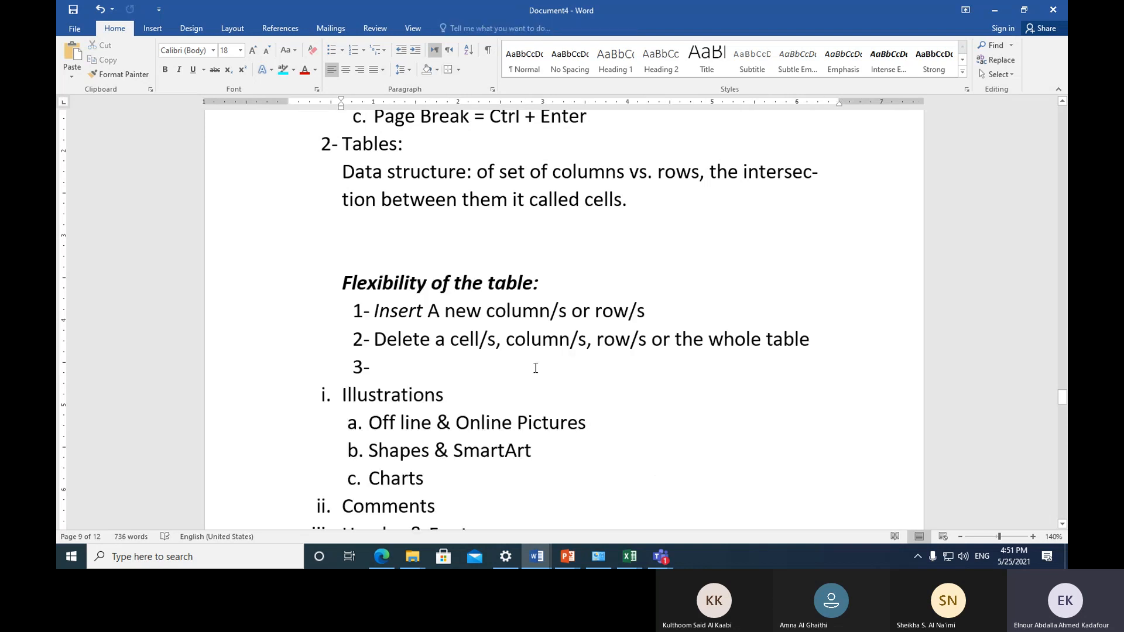
{"action": "key", "text": "ctrl+z"}
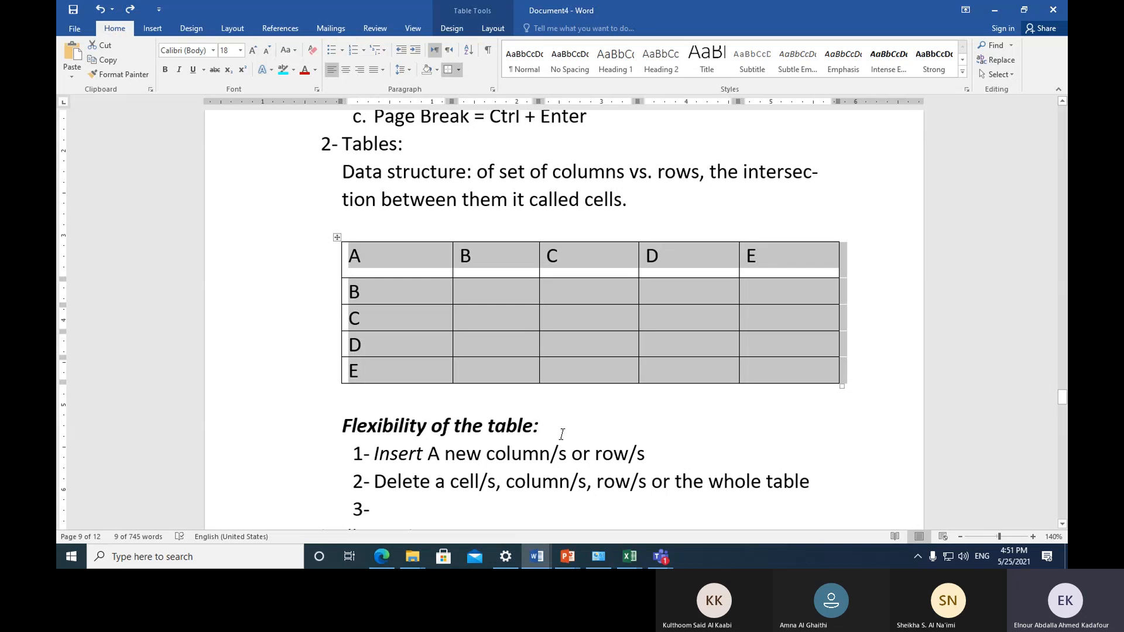
{"action": "left_click", "coordinate": [561, 434]}
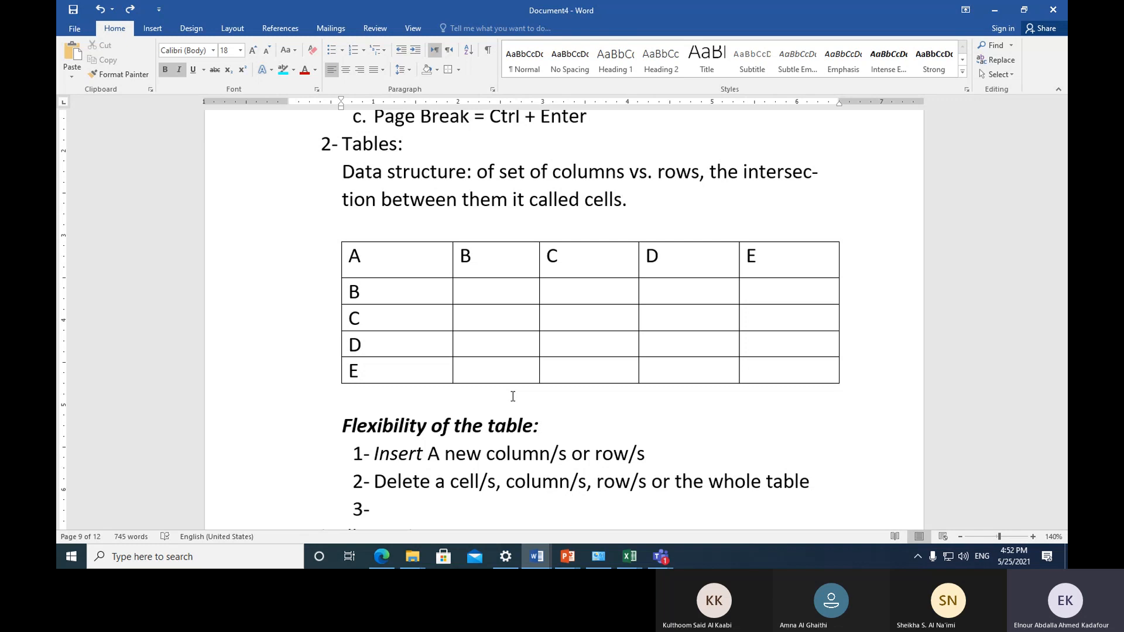
Step: Select the whole table, switch to the keyboard picture in Edge to examine the Delete key, and return to Document4 in Word
{"action": "left_click", "coordinate": [338, 238]}
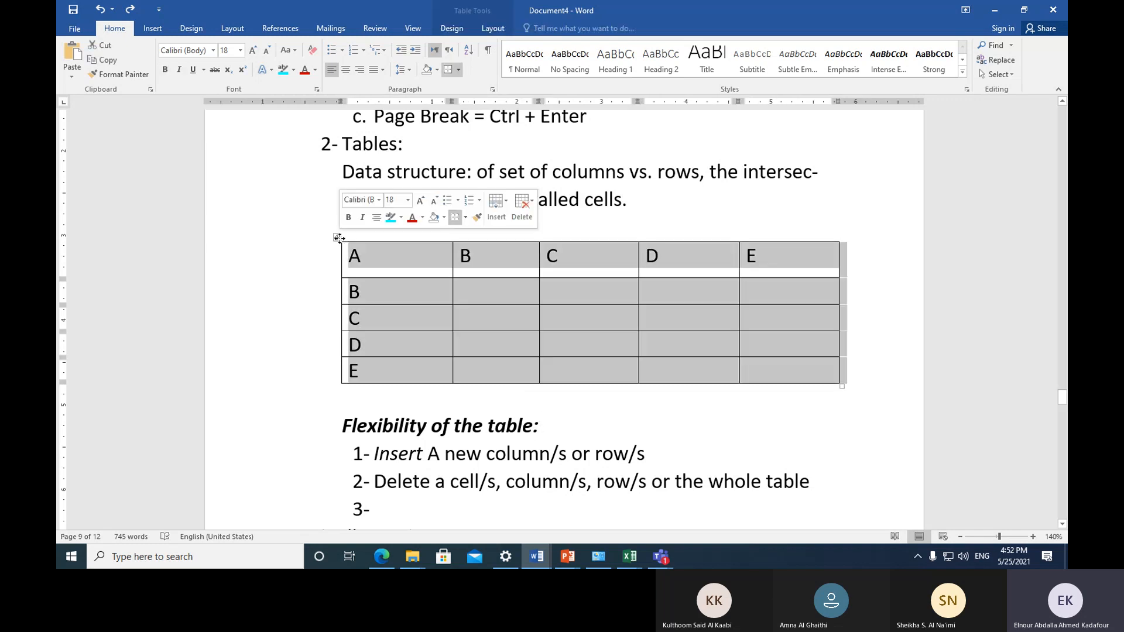
{"action": "left_click", "coordinate": [382, 557]}
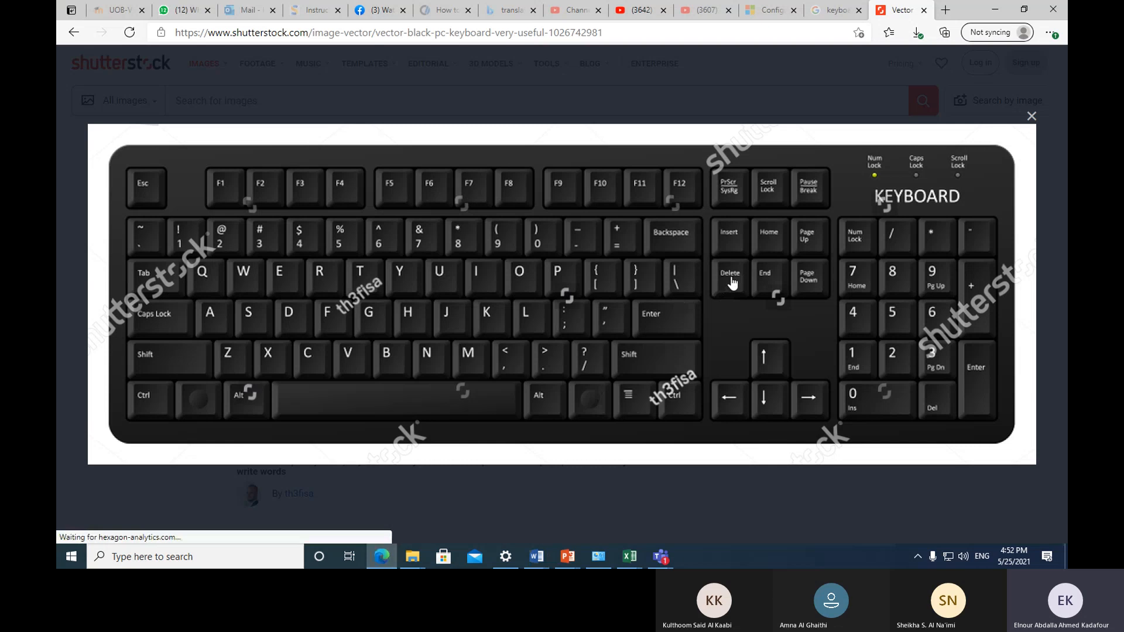
{"action": "left_click", "coordinate": [536, 556]}
{"action": "left_click", "coordinate": [764, 511]}
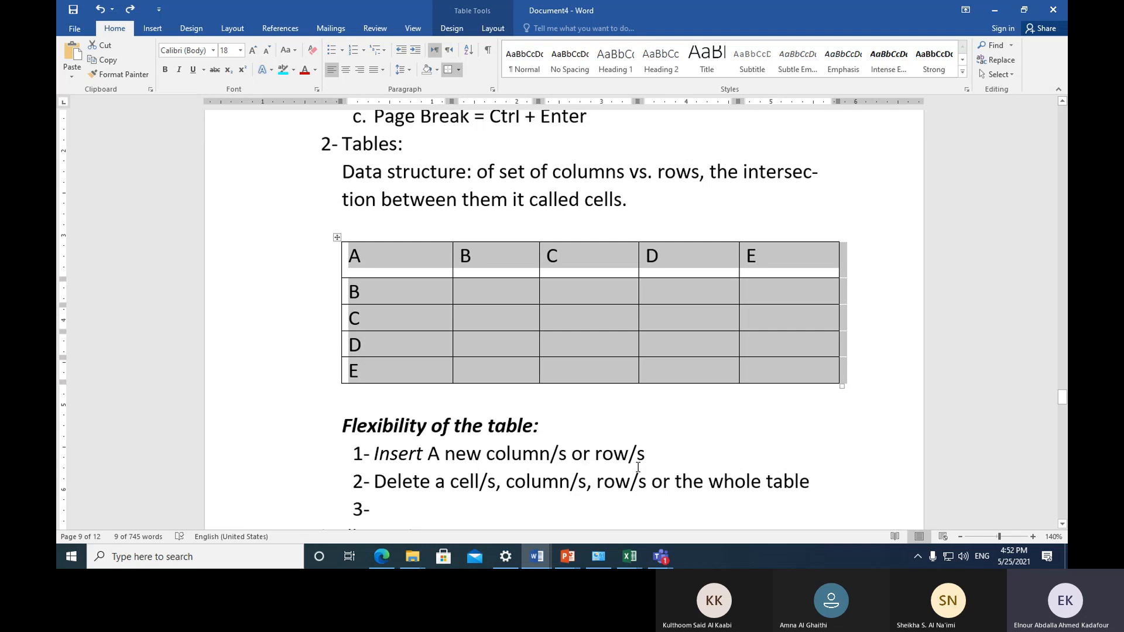
Step: Try clearing the selected table's contents and removing the table with Delete Table, undo each deletion, and deselect the table
{"action": "key", "text": "Delete"}
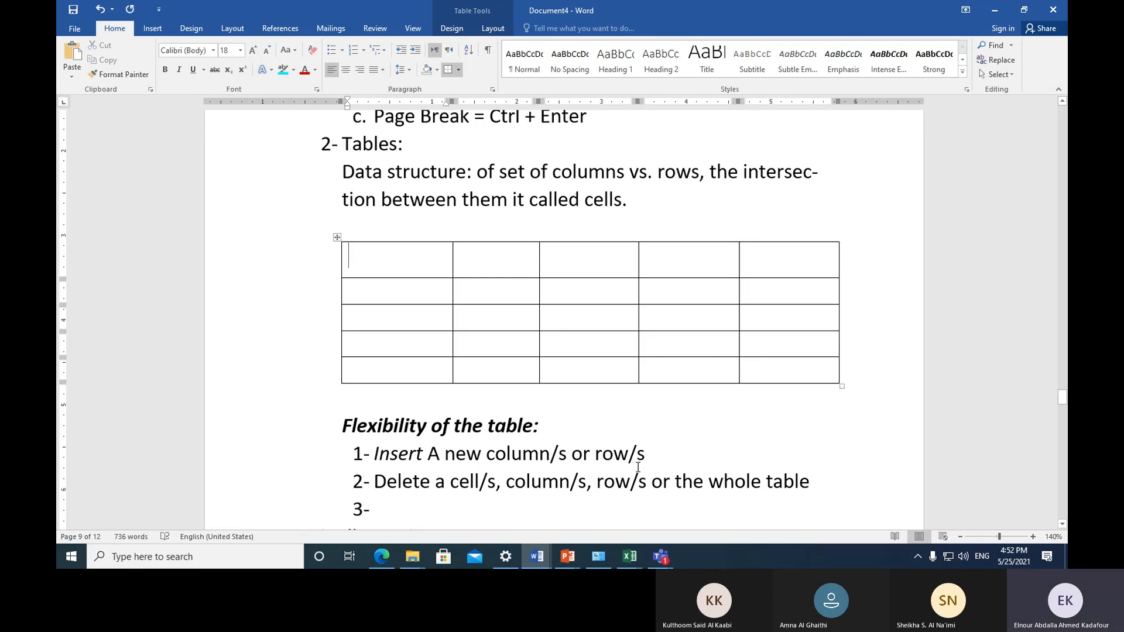
{"action": "key", "text": "ctrl+z"}
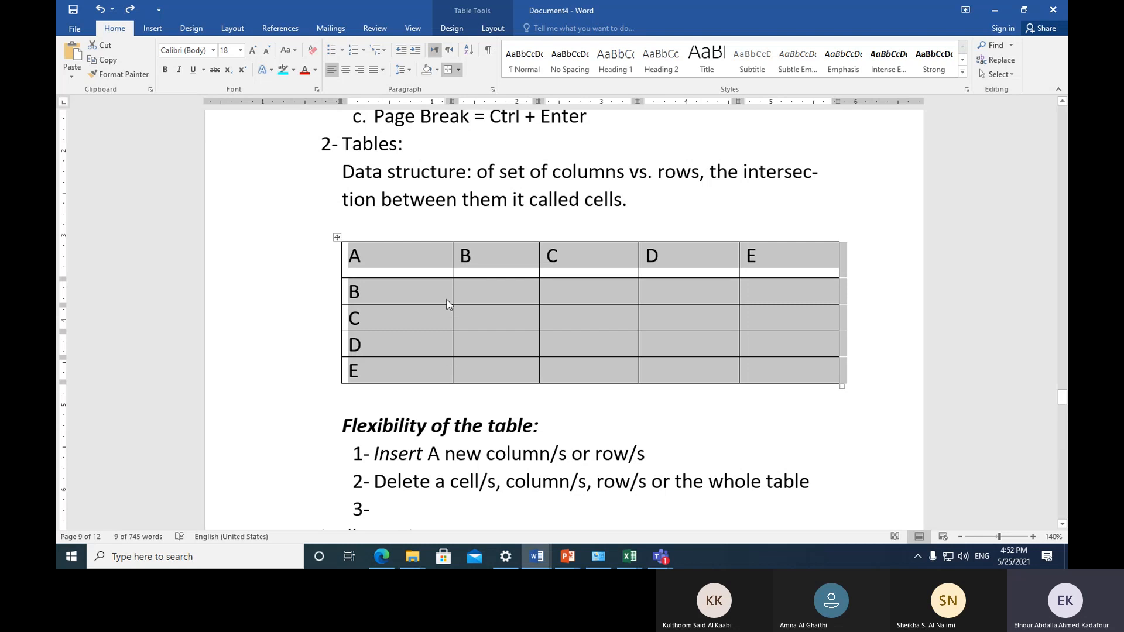
{"action": "right_click", "coordinate": [399, 256]}
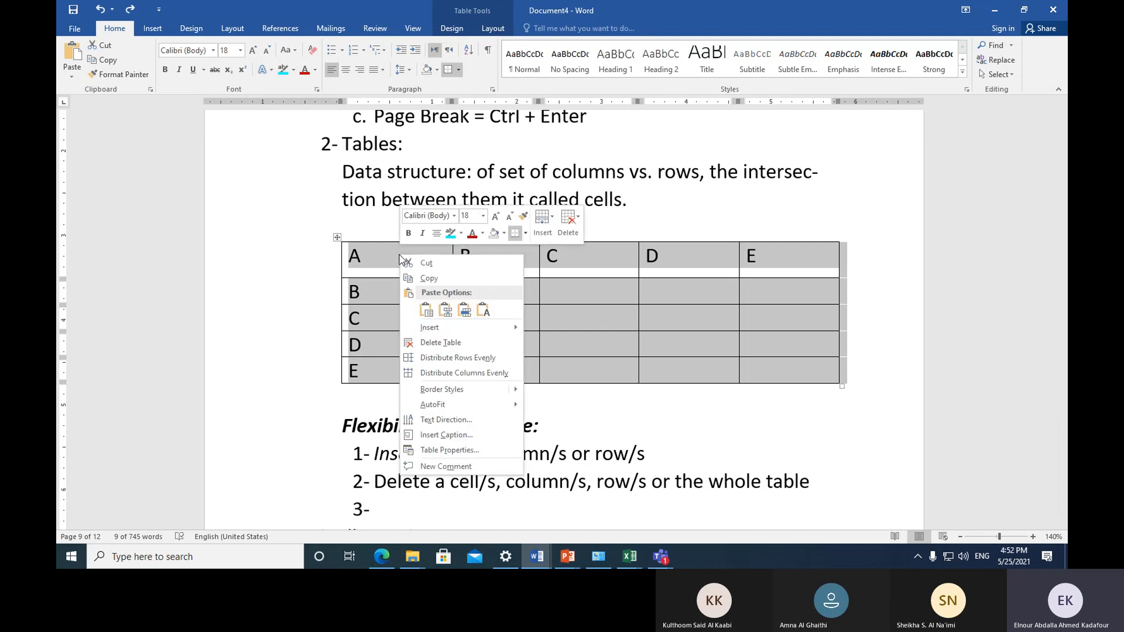
{"action": "left_click", "coordinate": [472, 343]}
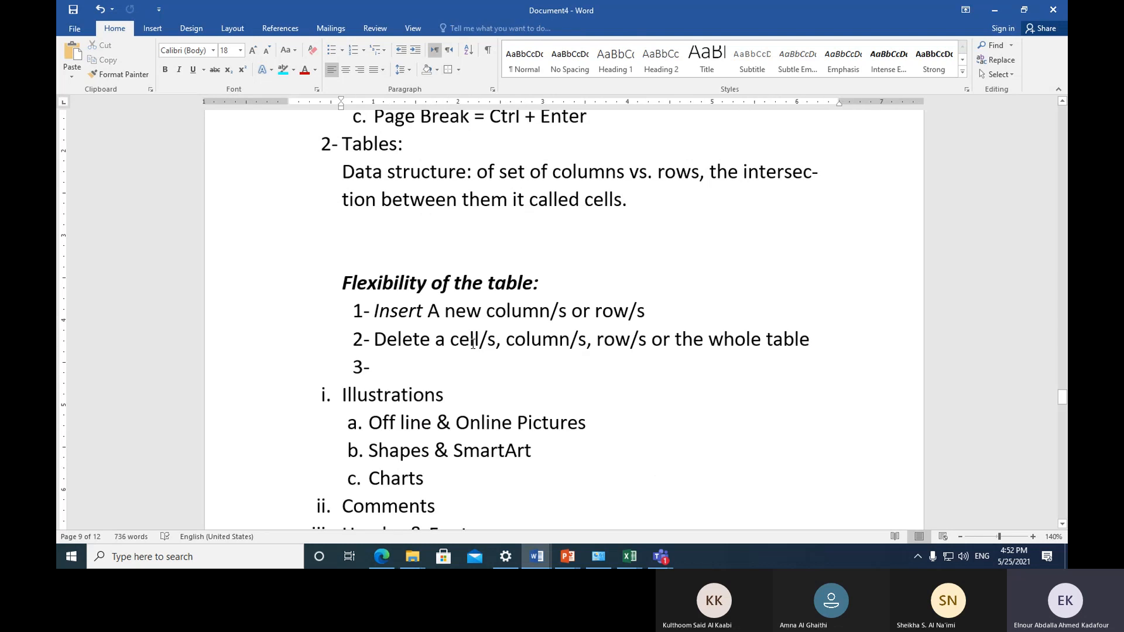
{"action": "key", "text": "ctrl+z"}
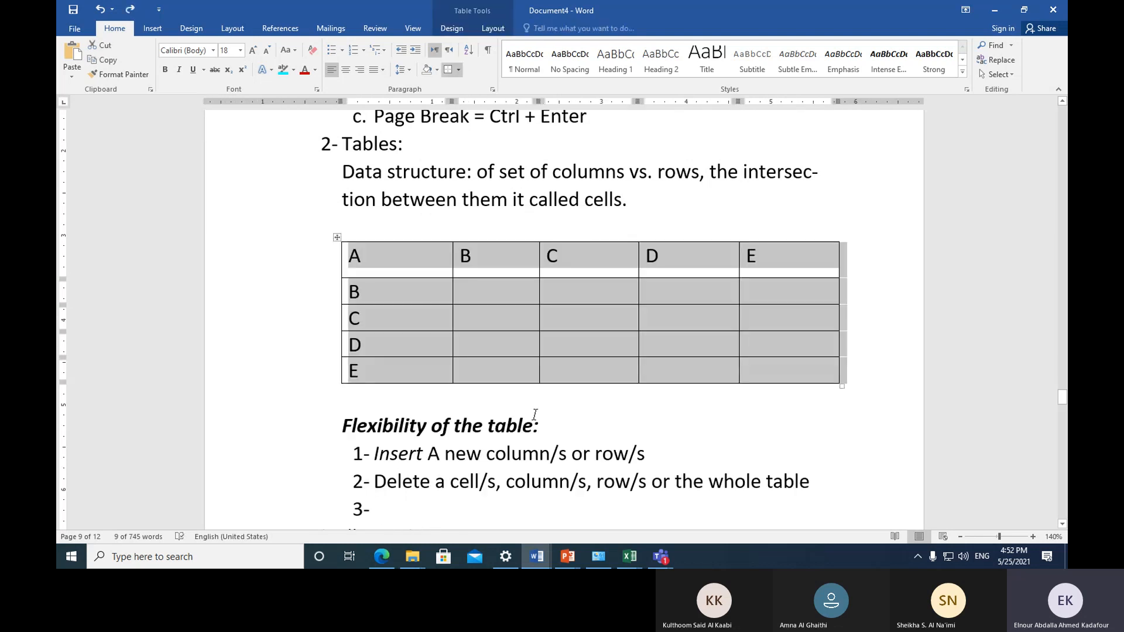
{"action": "left_click", "coordinate": [534, 416]}
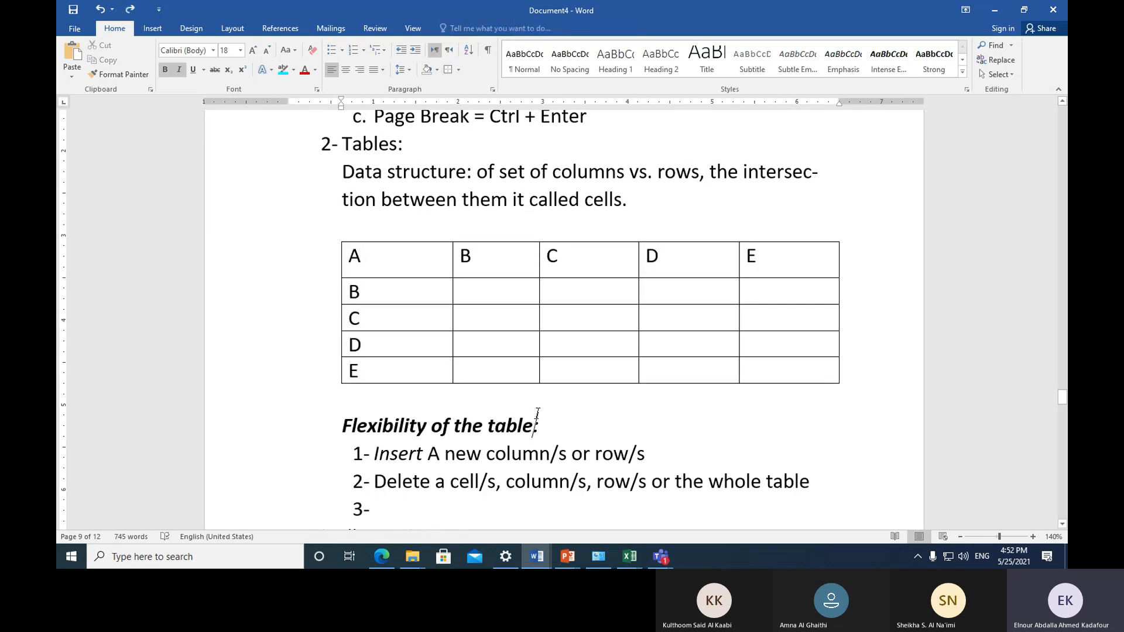
Step: Try selecting single columns and rows of the table one at a time and adjacent columns A to C together, and clear the selection
{"action": "left_click", "coordinate": [397, 239]}
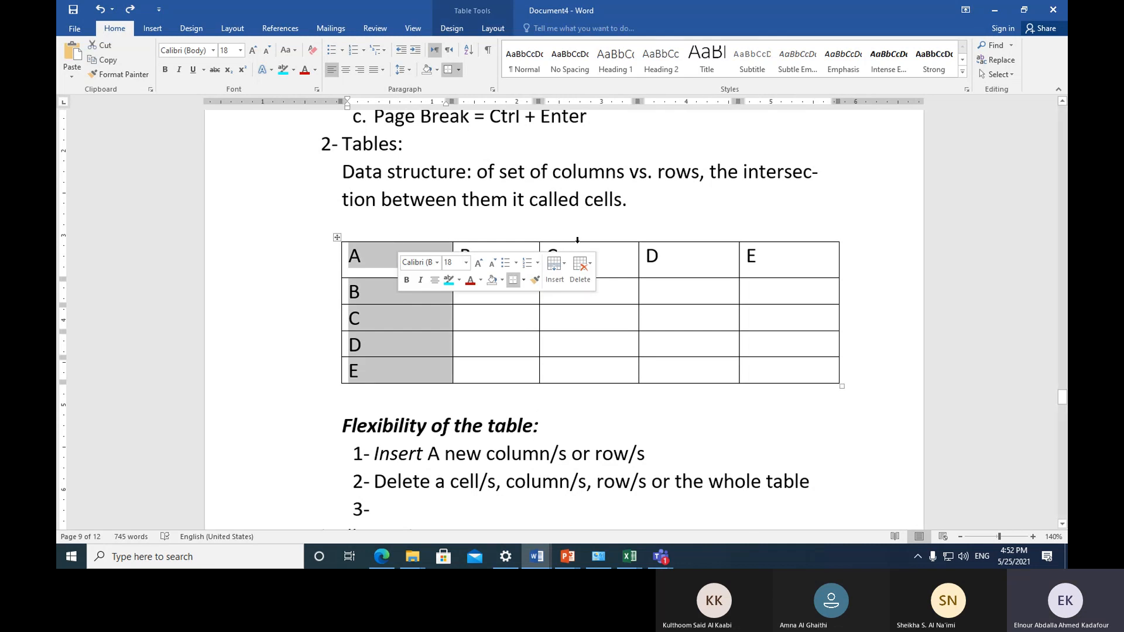
{"action": "left_click", "coordinate": [577, 239]}
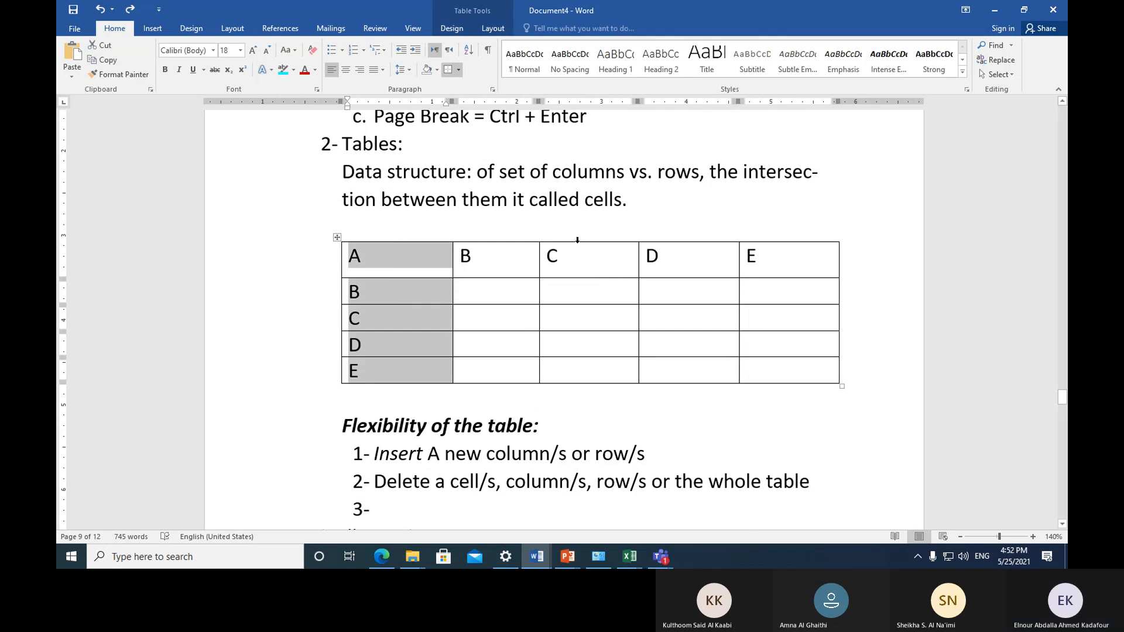
{"action": "left_click", "coordinate": [772, 240]}
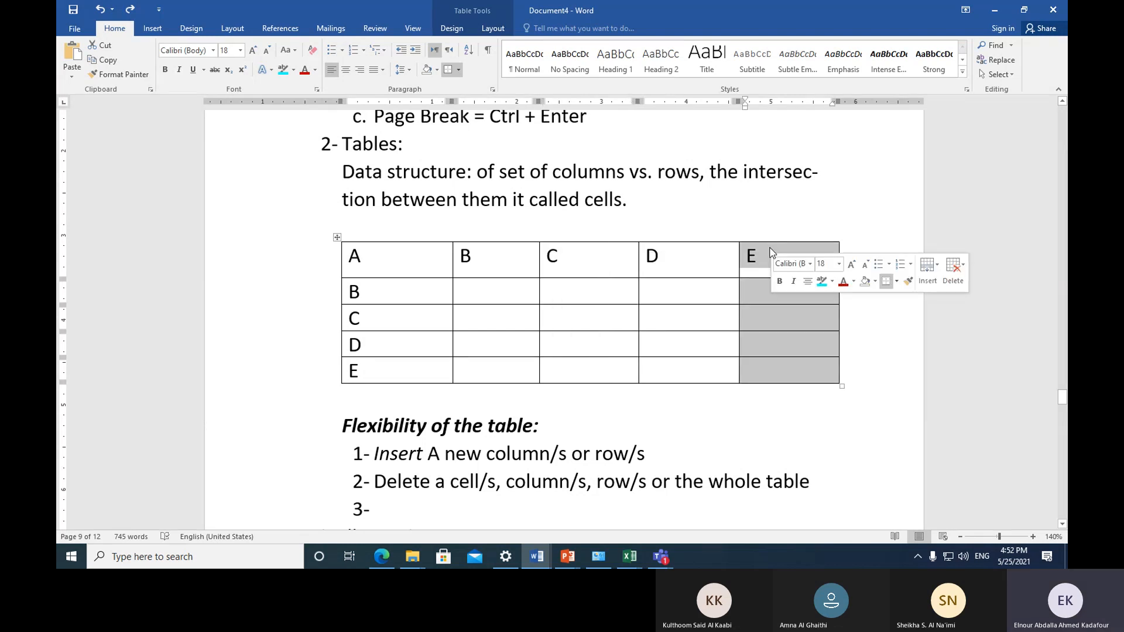
{"action": "left_click", "coordinate": [319, 265]}
{"action": "left_click", "coordinate": [321, 317]}
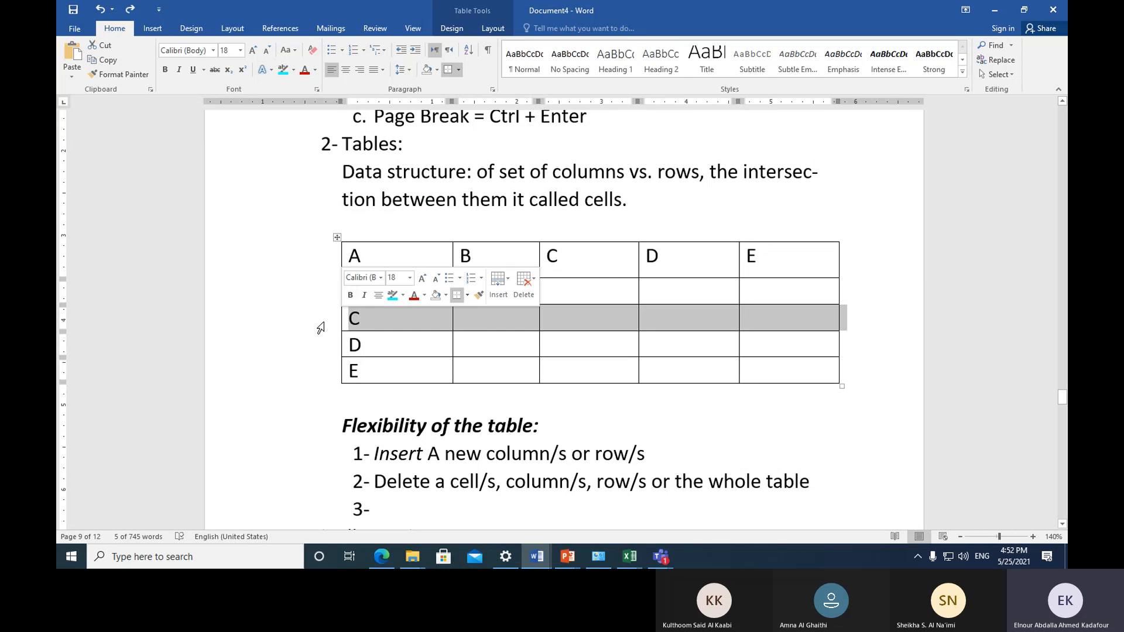
{"action": "left_click", "coordinate": [322, 377]}
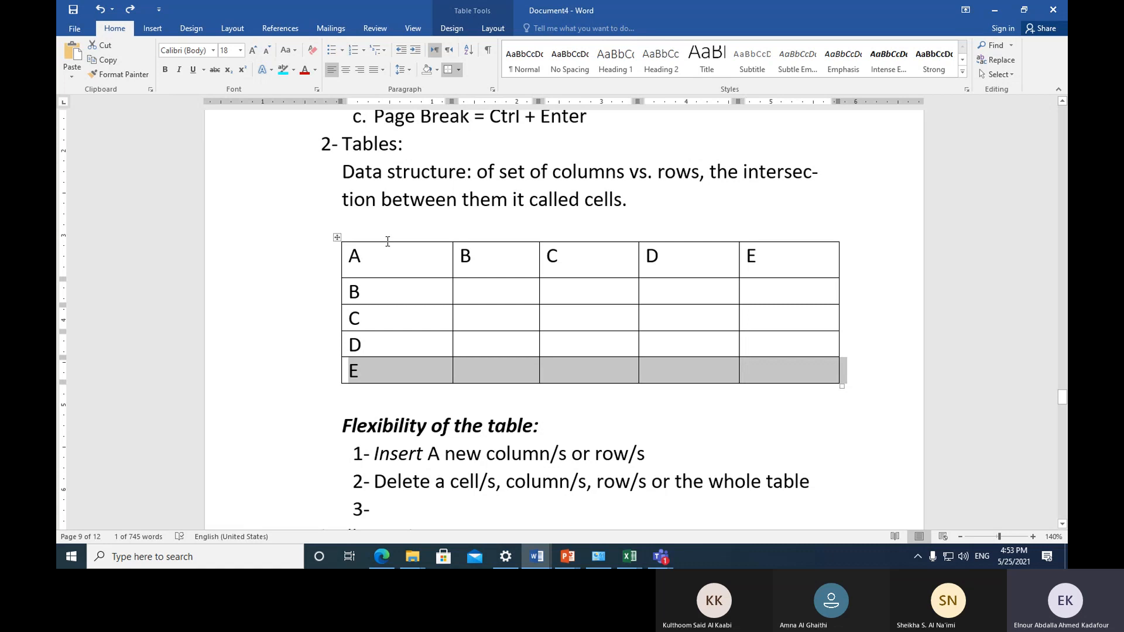
{"action": "left_click_drag", "start_coordinate": [389, 239], "coordinate": [574, 254]}
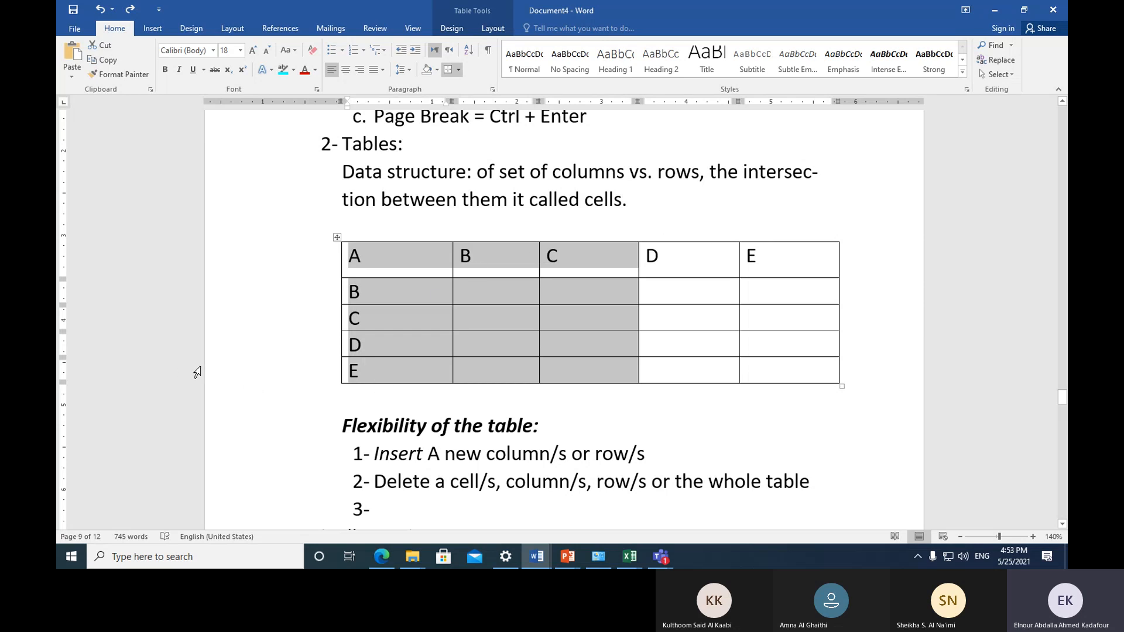
{"action": "left_click", "coordinate": [399, 420]}
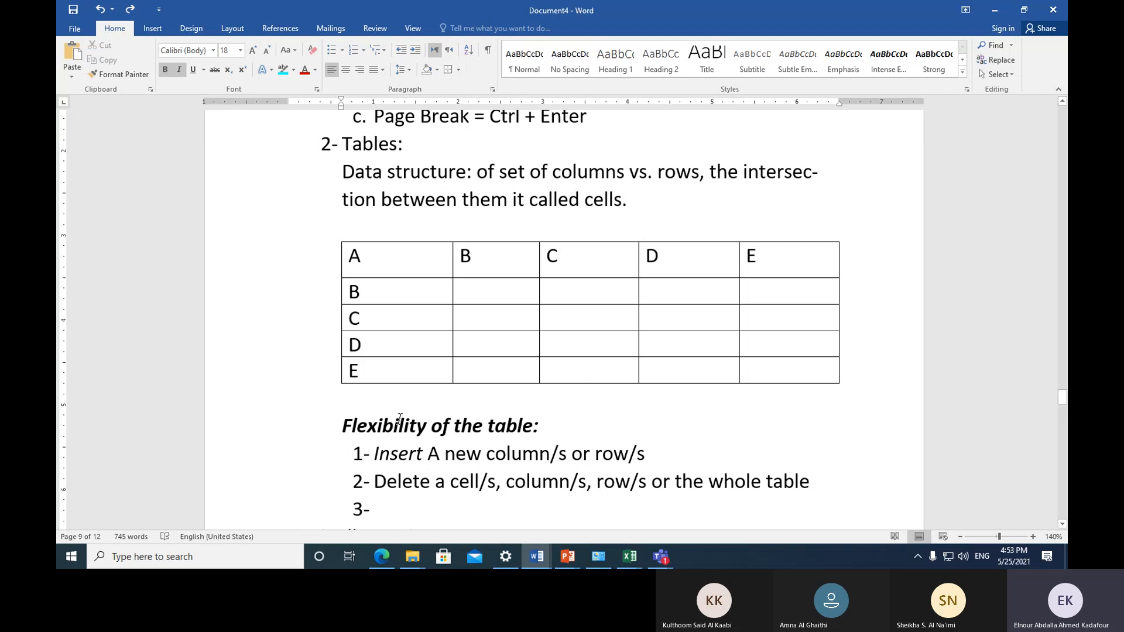
{"action": "left_click", "coordinate": [659, 556]}
{"action": "mouse_move", "coordinate": [695, 494]}
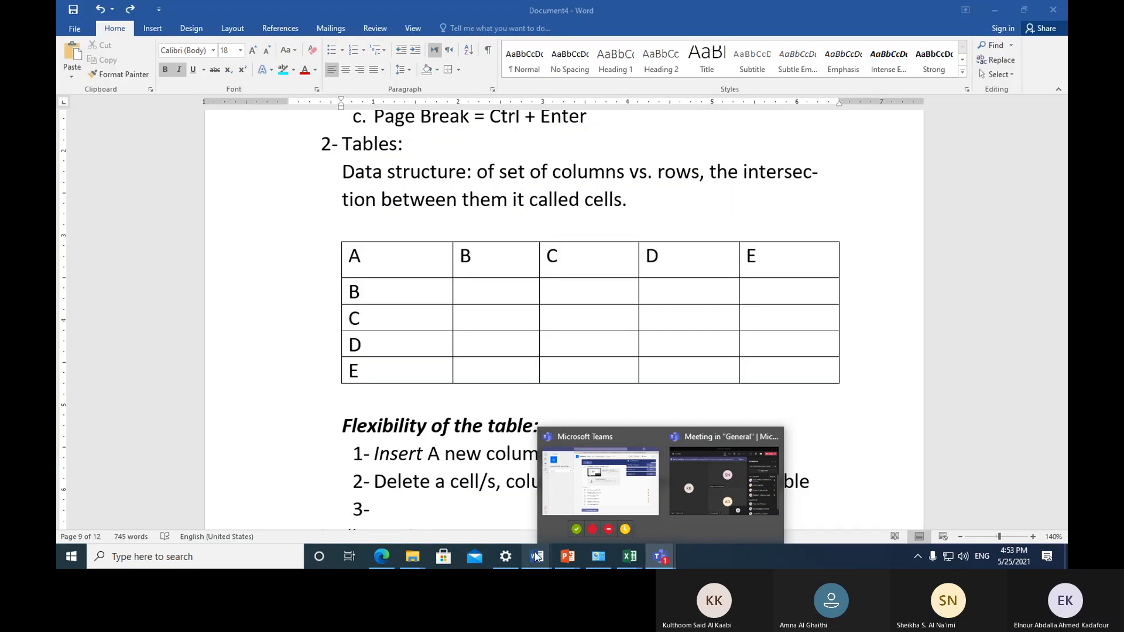
{"action": "left_click", "coordinate": [536, 556]}
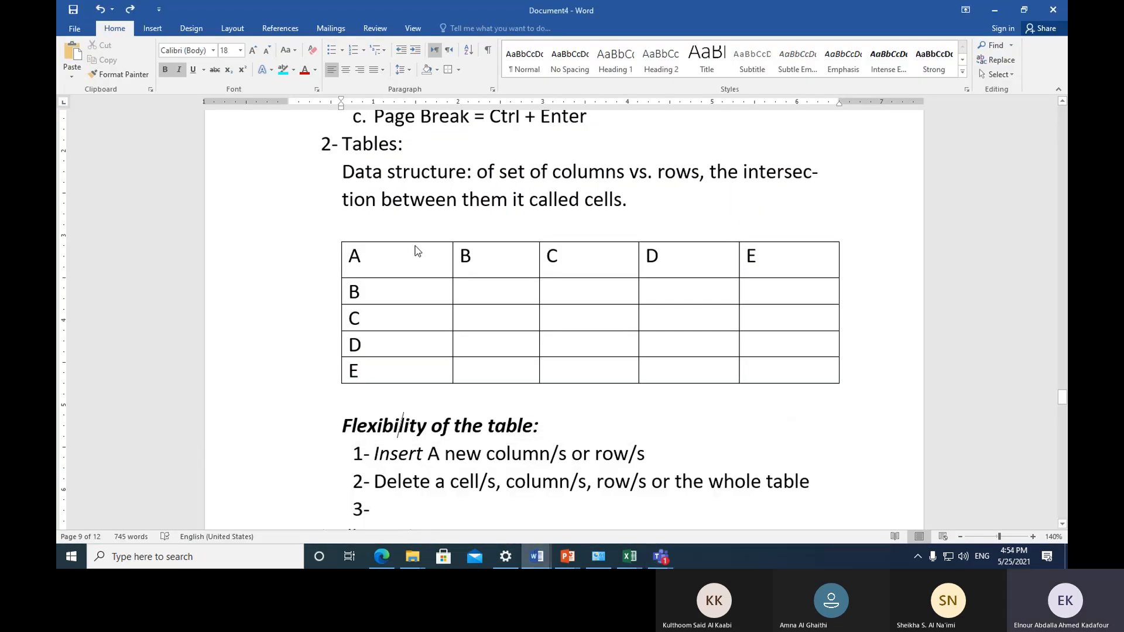
{"action": "left_click", "coordinate": [415, 239]}
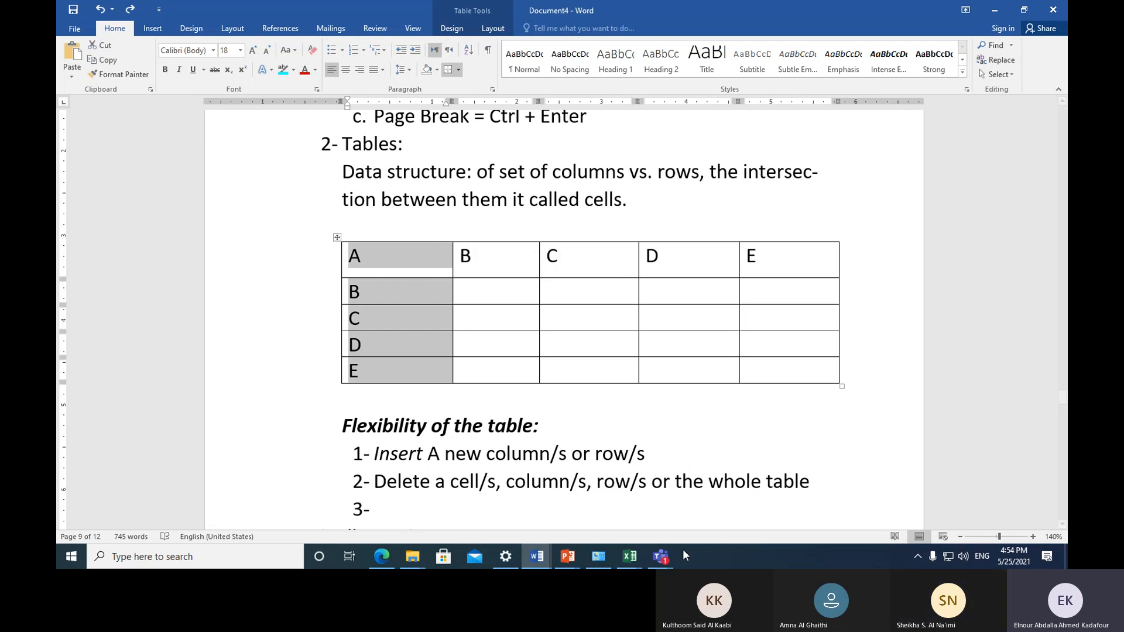
{"action": "mouse_move", "coordinate": [666, 548]}
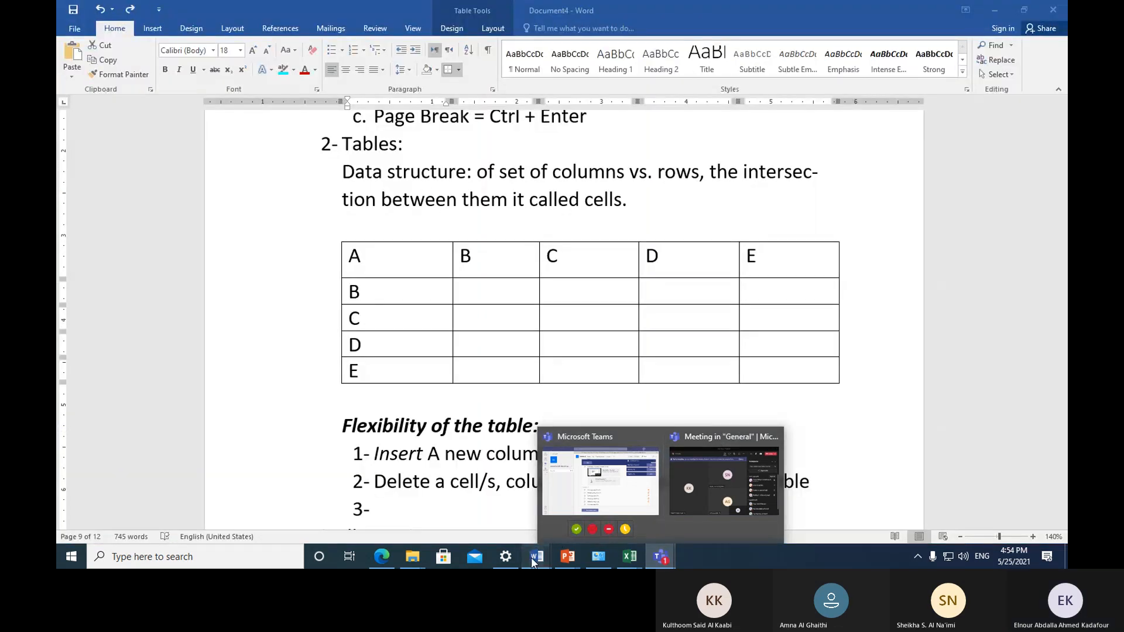
Step: Select the non-adjacent table columns A, C and E together
{"action": "mouse_move", "coordinate": [532, 557]}
{"action": "left_click", "coordinate": [401, 242]}
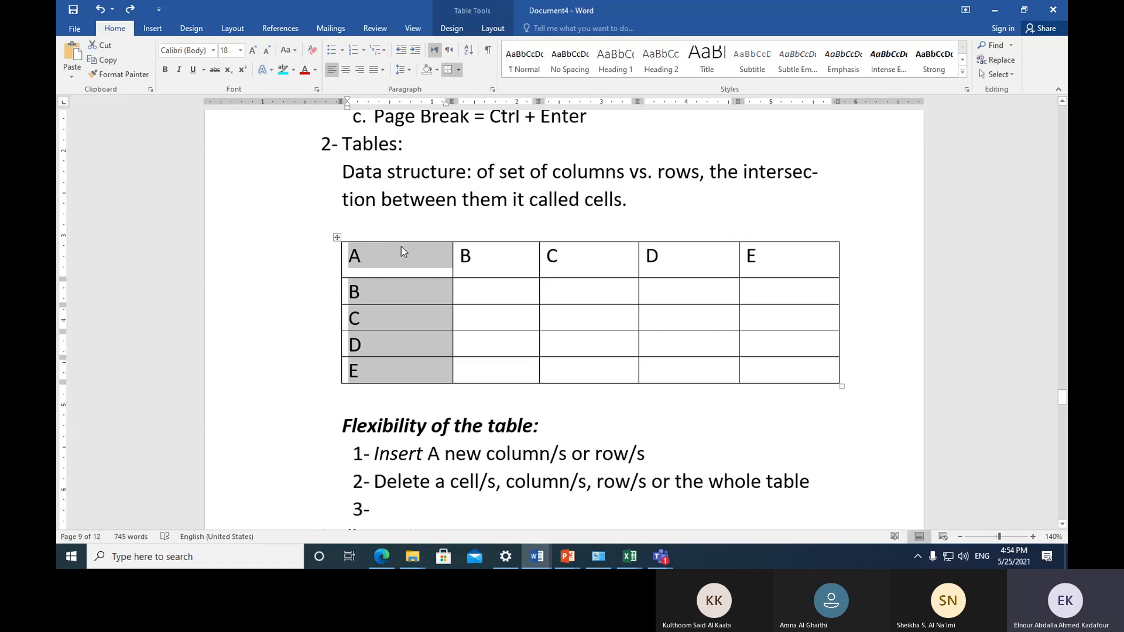
{"action": "left_click", "coordinate": [560, 240], "text": "ctrl"}
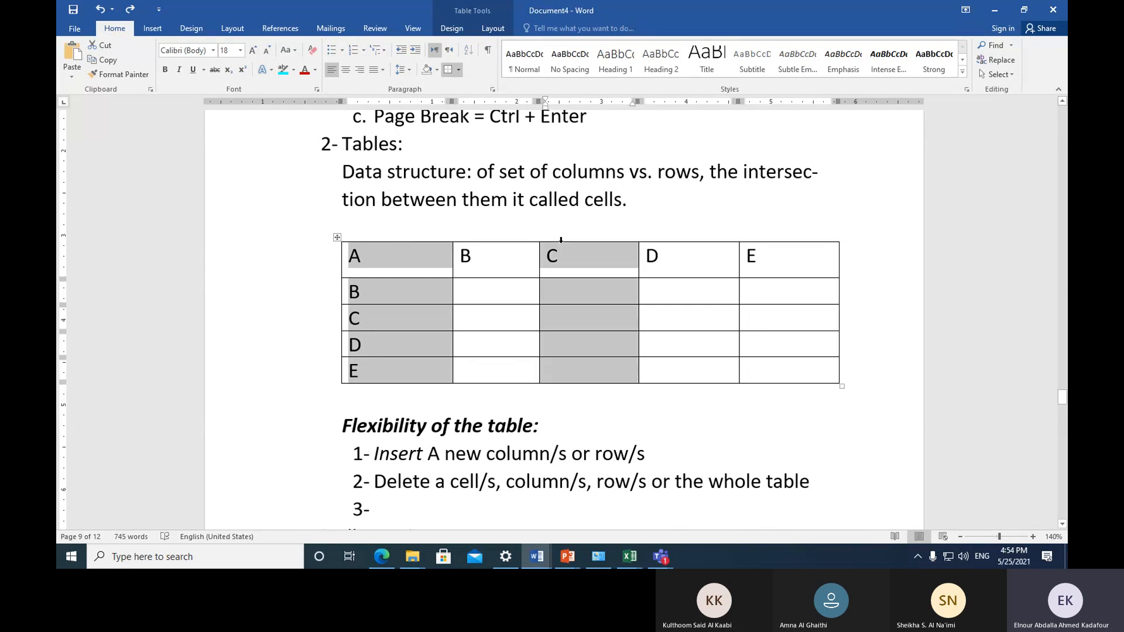
{"action": "left_click", "coordinate": [760, 239], "text": "ctrl"}
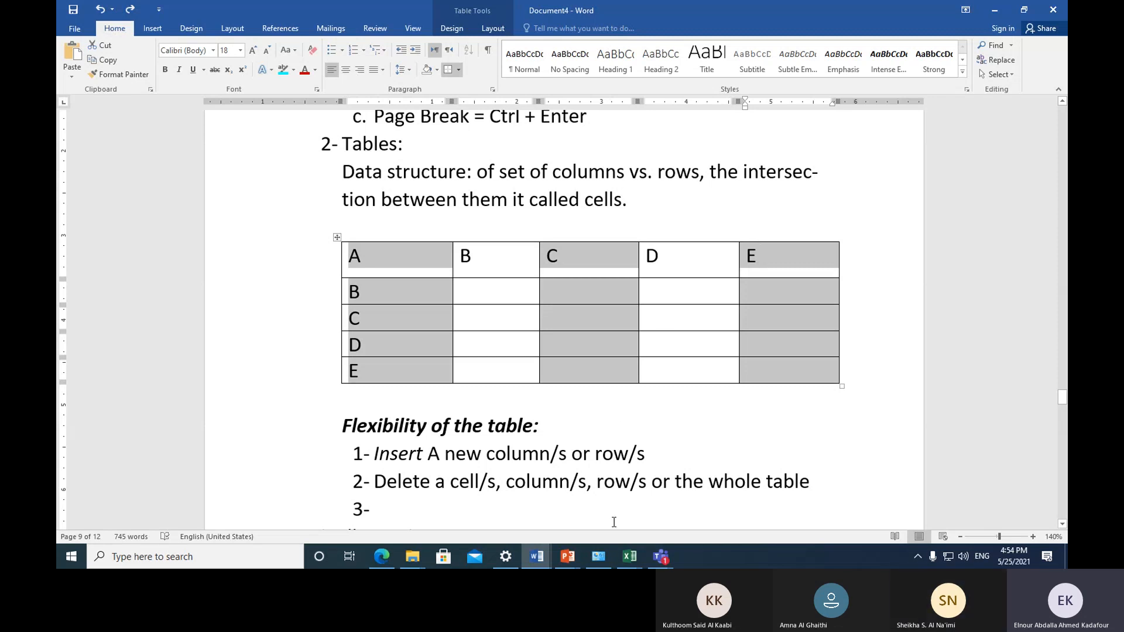
Step: Switch to the "General" meeting window in Microsoft Teams, hide its participants list and show it again
{"action": "left_click", "coordinate": [665, 561]}
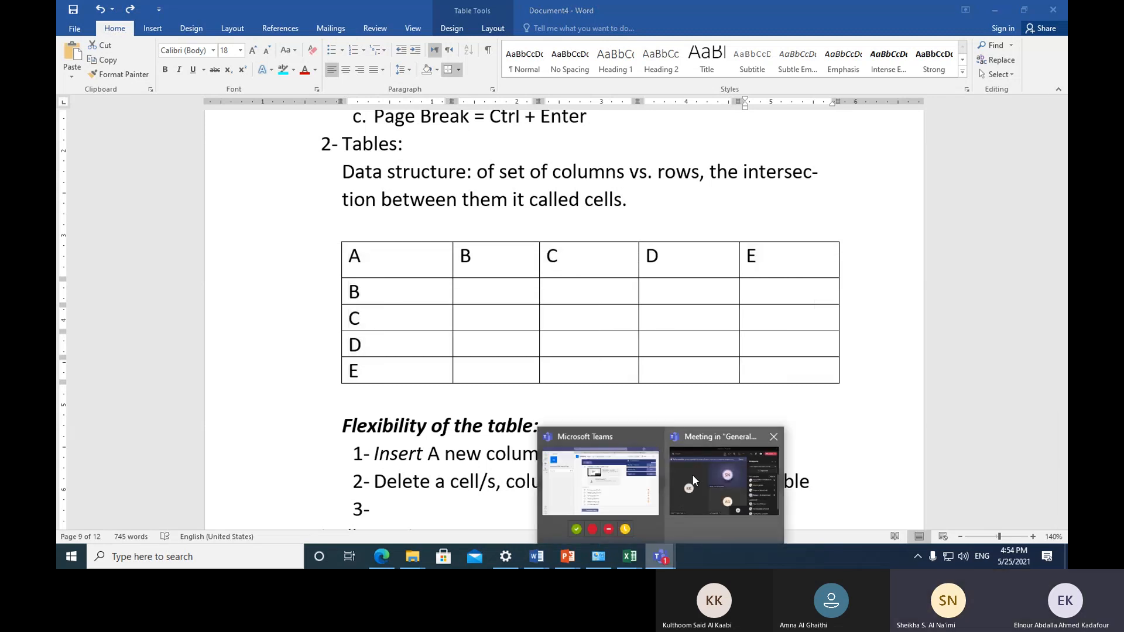
{"action": "mouse_move", "coordinate": [692, 474]}
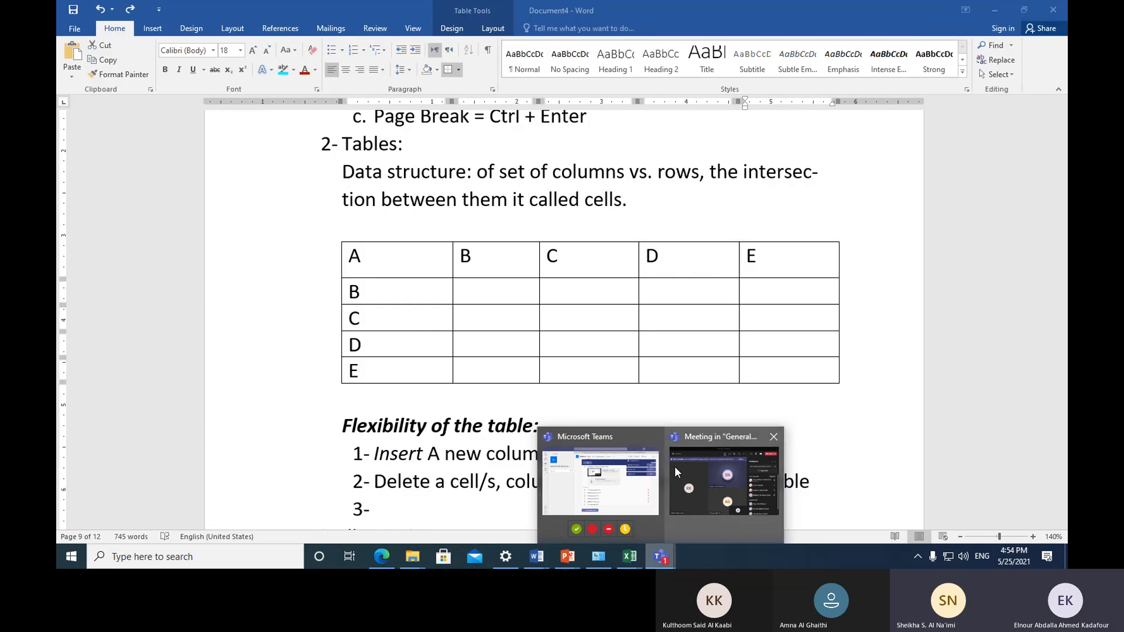
{"action": "left_click", "coordinate": [674, 466]}
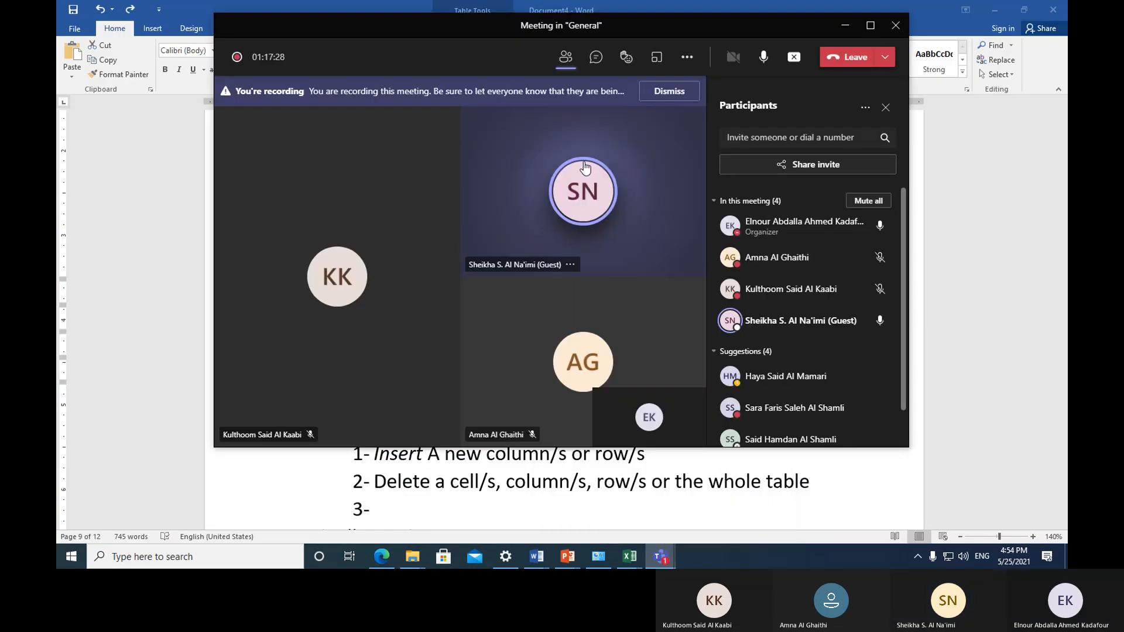
{"action": "left_click", "coordinate": [567, 62]}
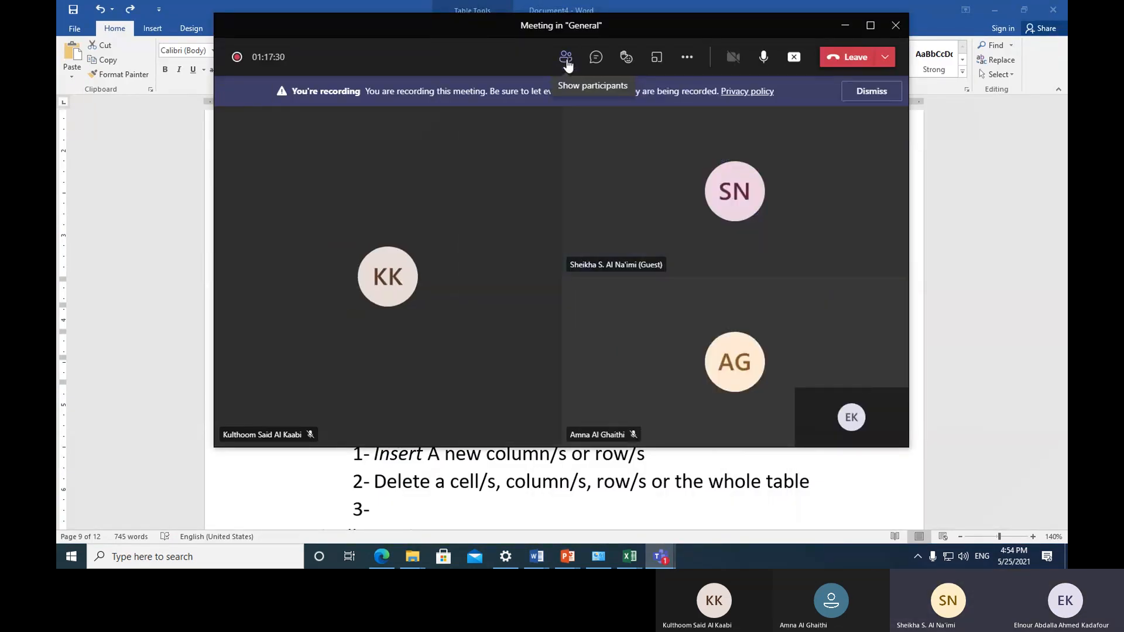
{"action": "left_click", "coordinate": [566, 63]}
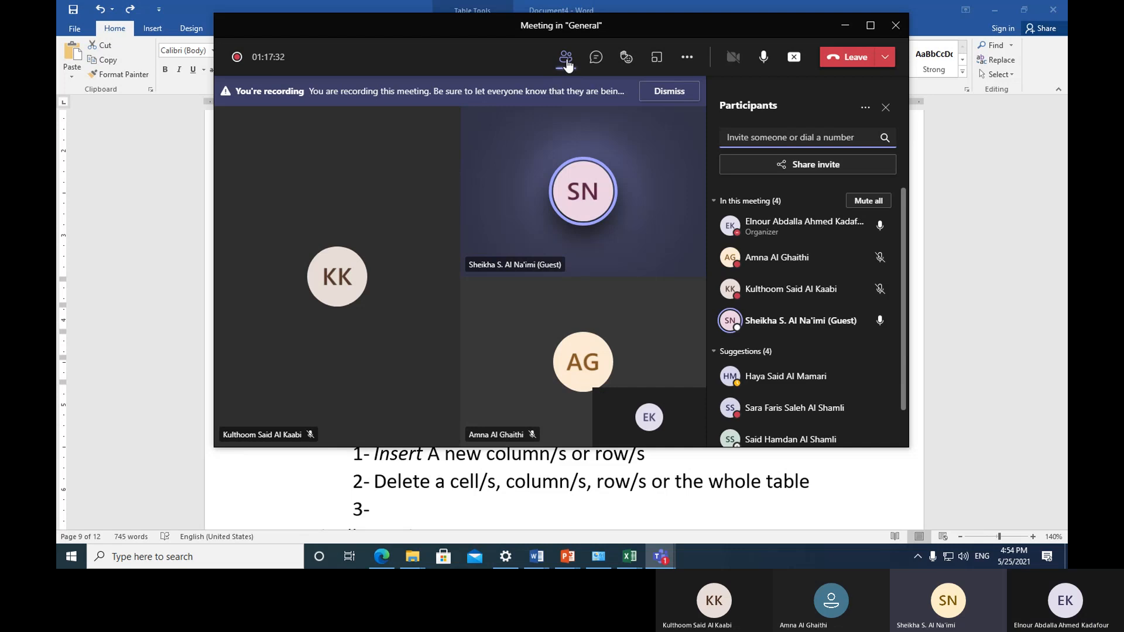
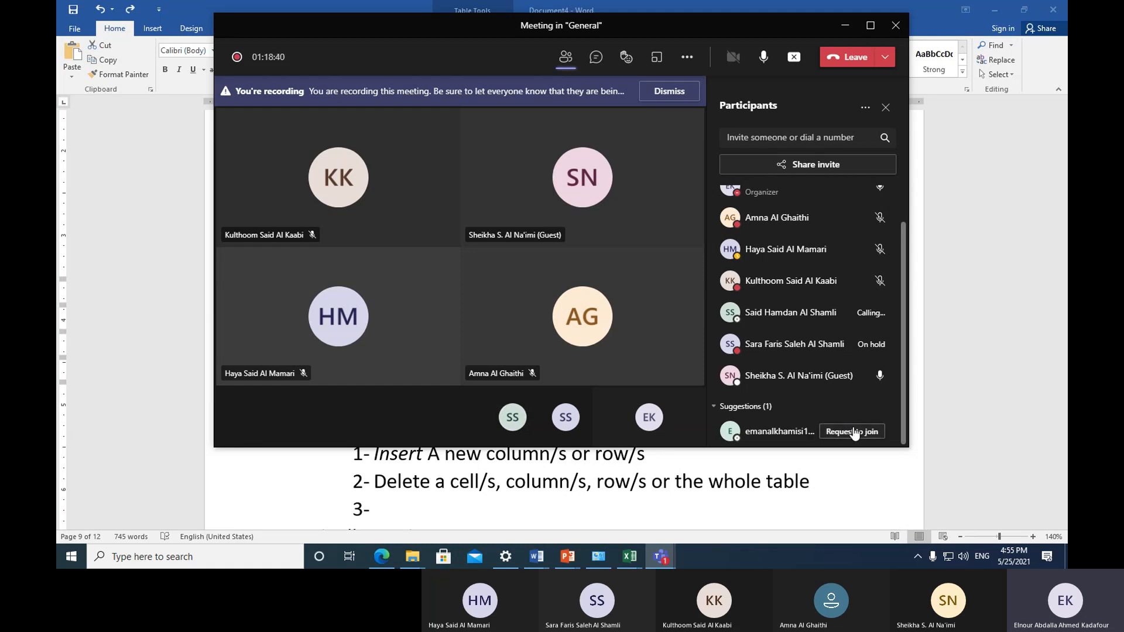
Step: Request the two suggested people in the participants list to join the meeting, repeating the requests
{"action": "left_click", "coordinate": [853, 432]}
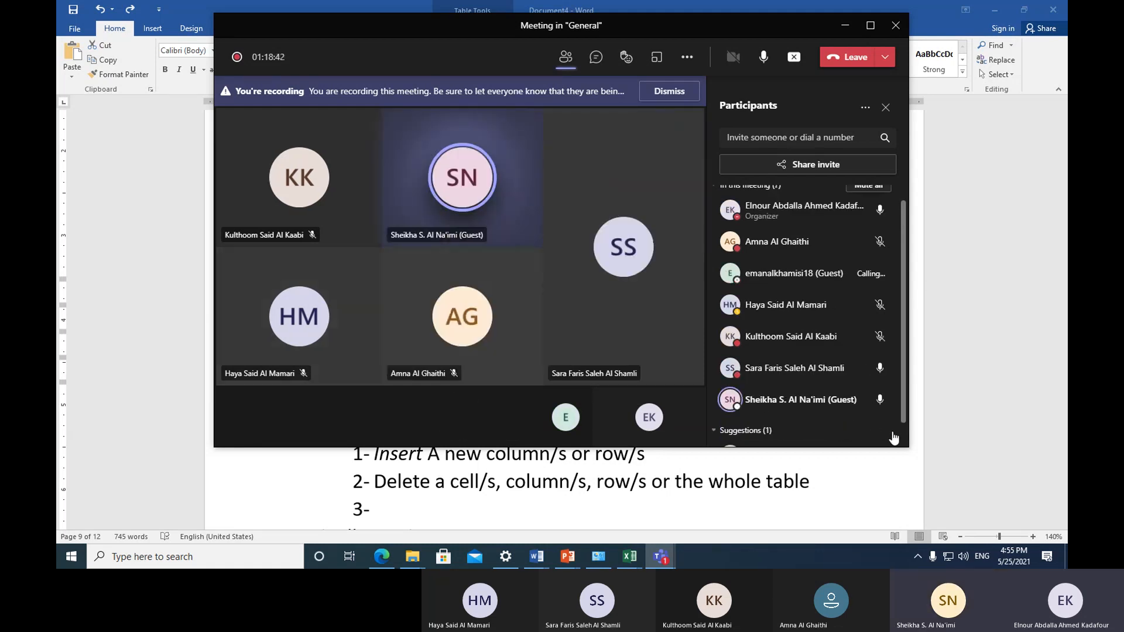
{"action": "scroll", "coordinate": [894, 438], "scroll_direction": "down", "scroll_amount": 1}
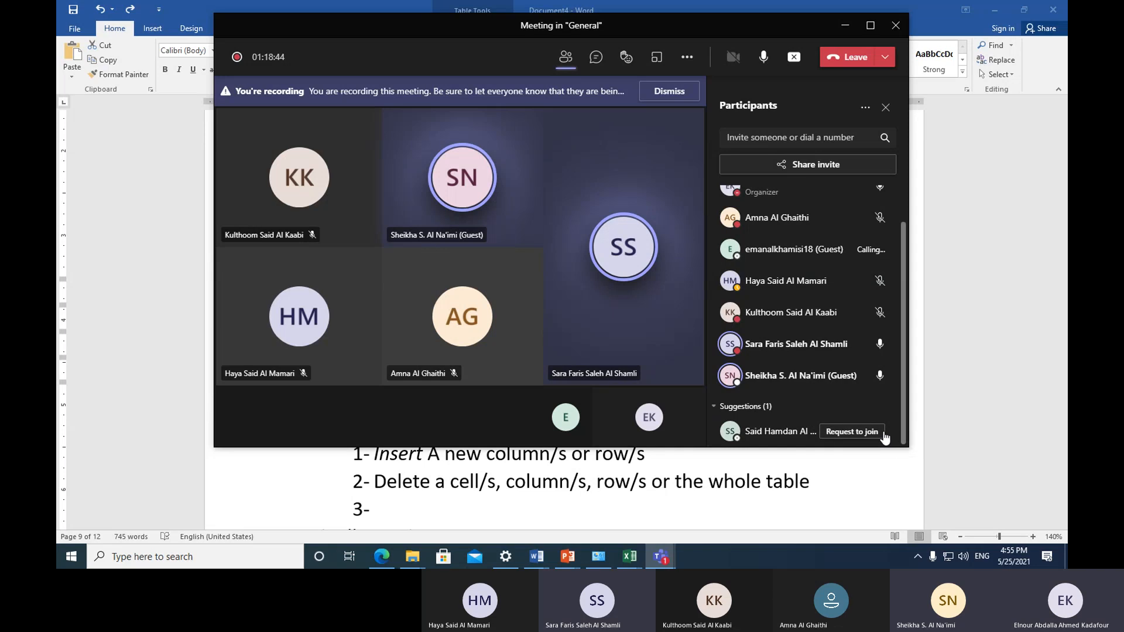
{"action": "left_click", "coordinate": [879, 434]}
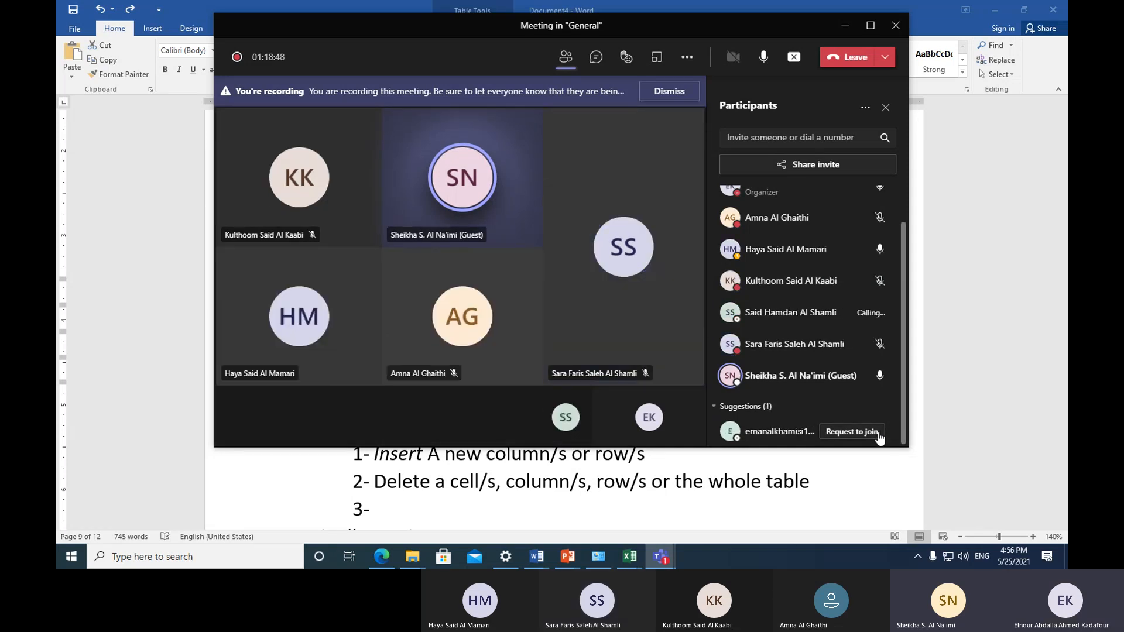
{"action": "left_click", "coordinate": [878, 433]}
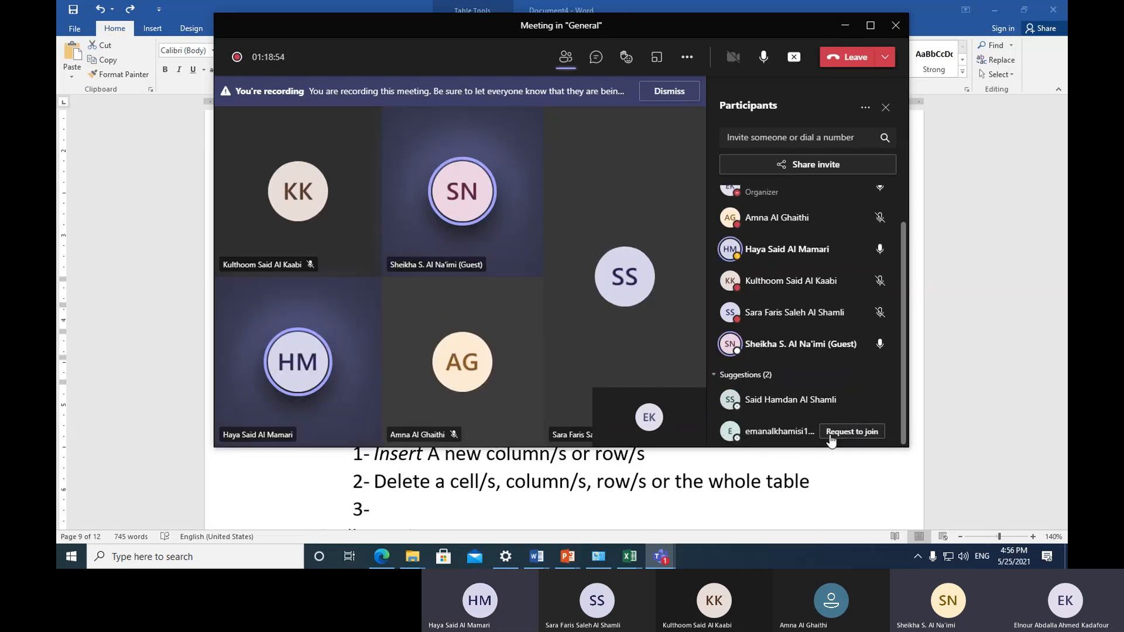
{"action": "left_click", "coordinate": [831, 434]}
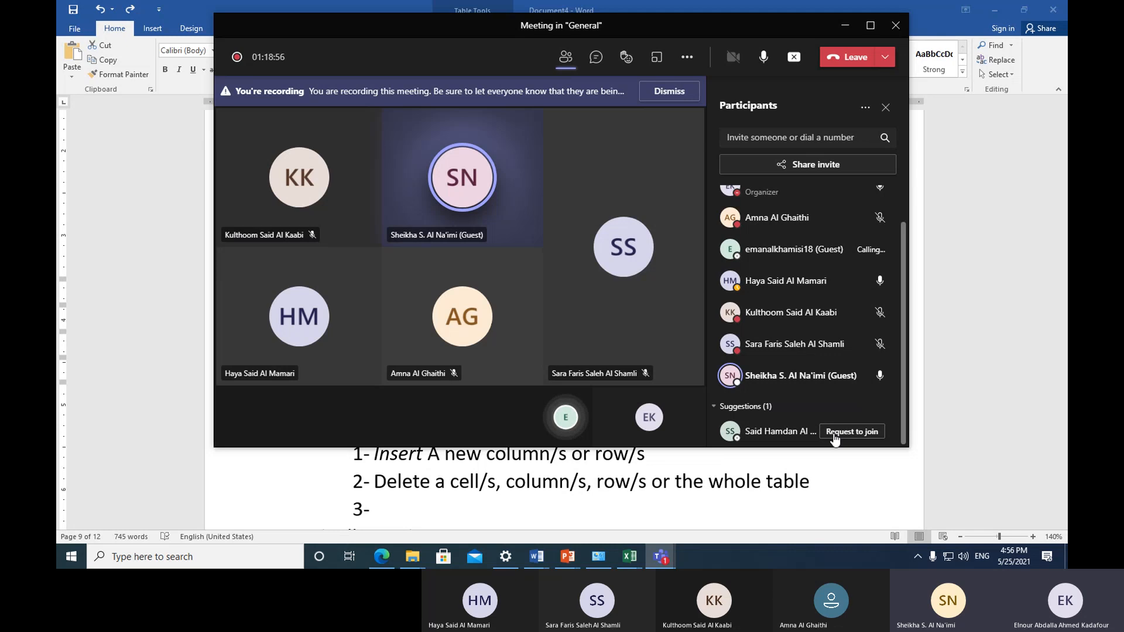
{"action": "left_click", "coordinate": [837, 434]}
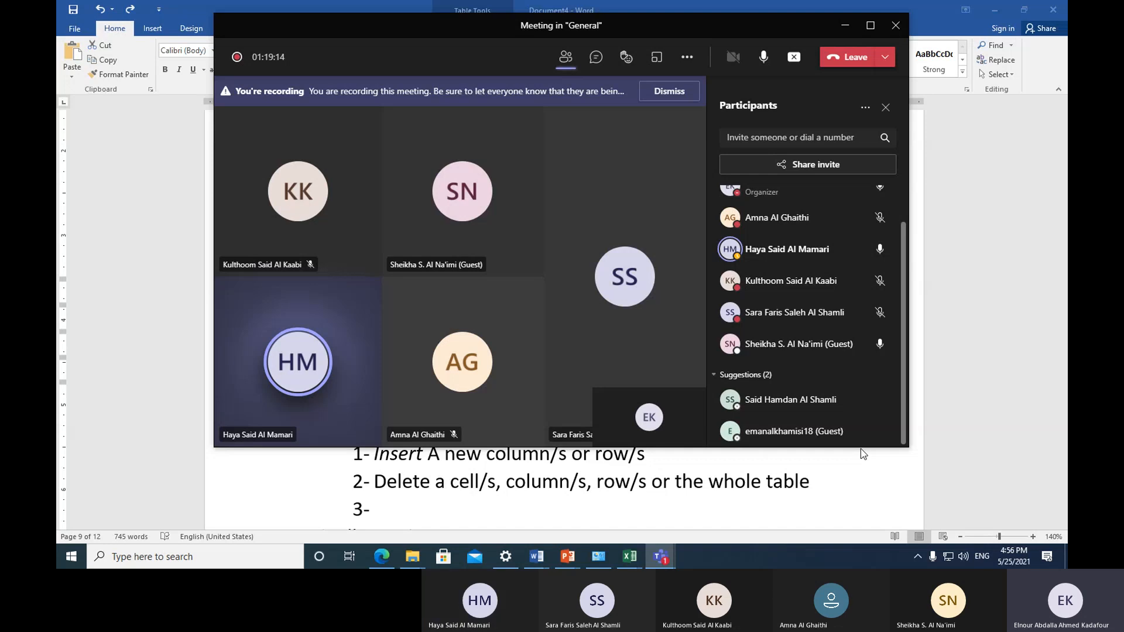
Step: Request the suggested guest to join the meeting and mute the participant whose microphone was left on
{"action": "mouse_move", "coordinate": [864, 441]}
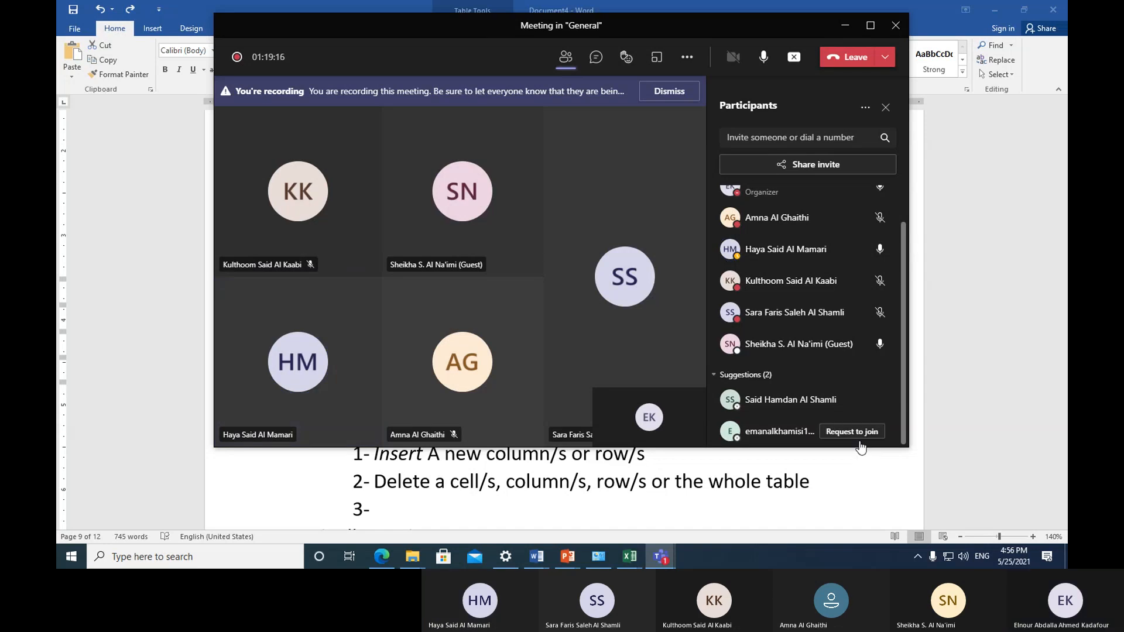
{"action": "left_click", "coordinate": [863, 438]}
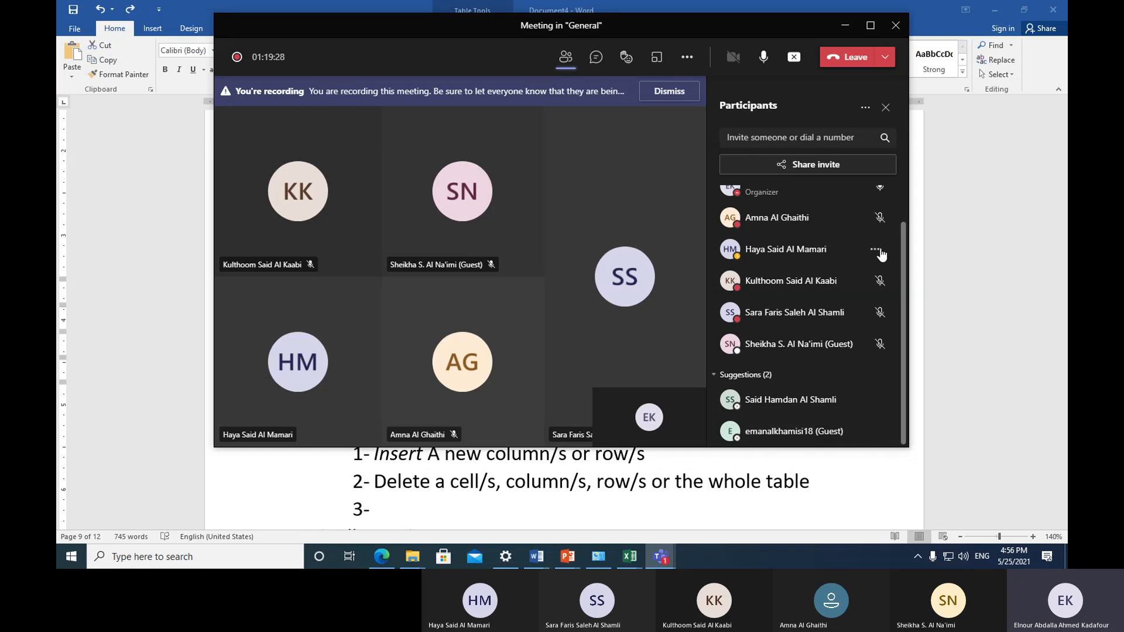
{"action": "left_click", "coordinate": [881, 254]}
{"action": "left_click", "coordinate": [882, 276]}
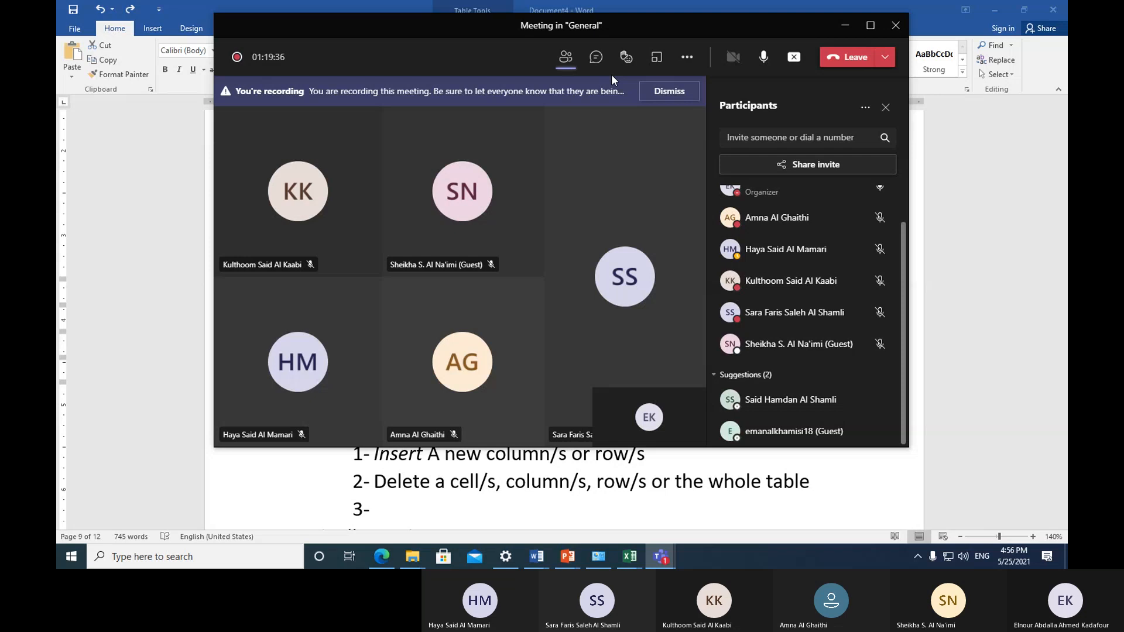
Step: Look at the meeting chat, return to the participants list and repeat the join request to the suggested guest
{"action": "left_click", "coordinate": [595, 57]}
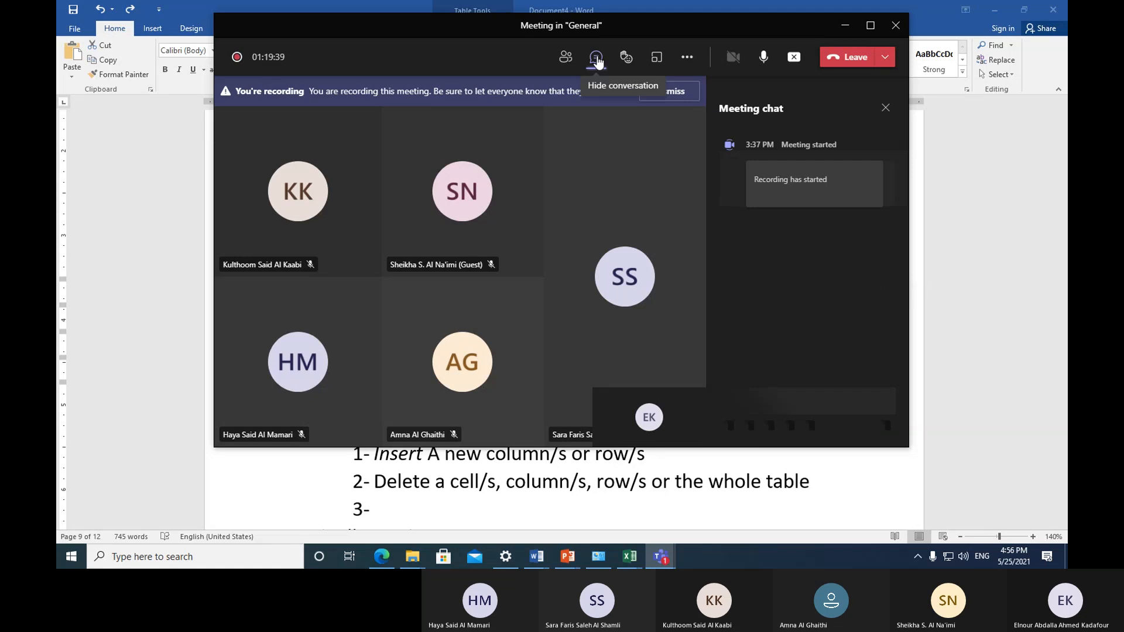
{"action": "left_click", "coordinate": [564, 61]}
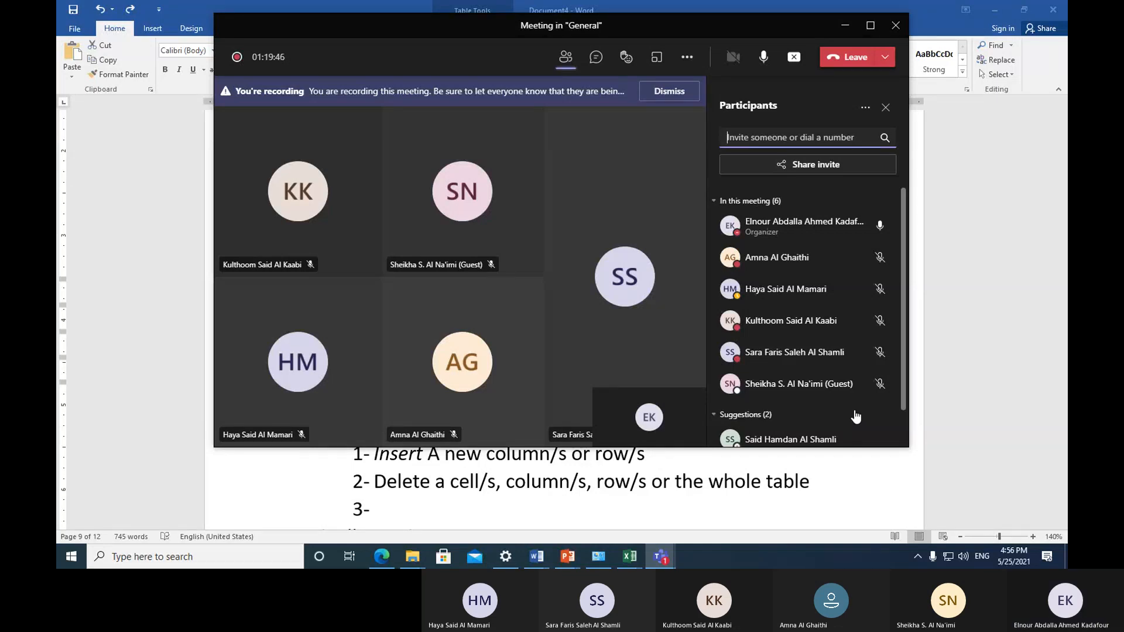
{"action": "scroll", "coordinate": [844, 413], "scroll_direction": "down", "scroll_amount": 1}
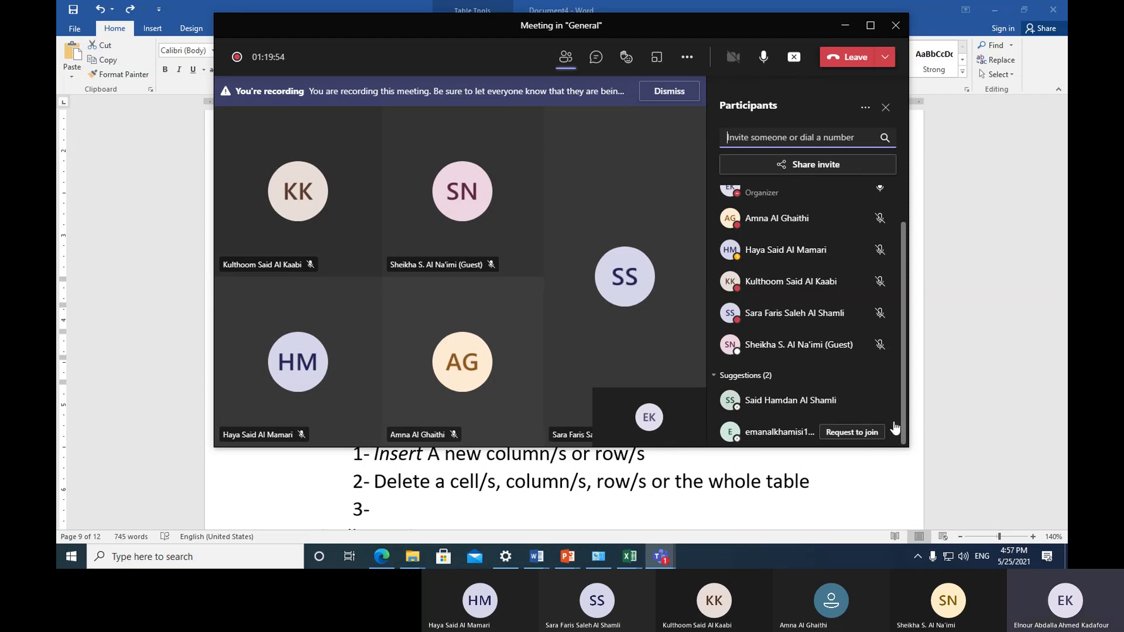
{"action": "left_click", "coordinate": [865, 436]}
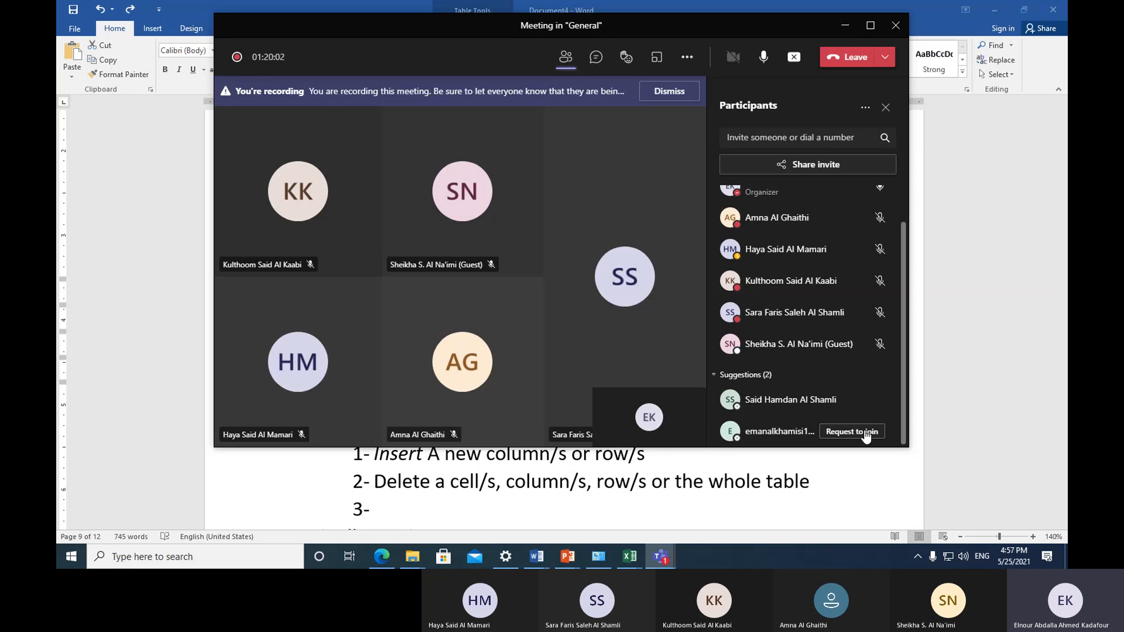
Step: Return to the Word document, select table rows A, C and E together and shade them light orange
{"action": "left_click", "coordinate": [585, 484]}
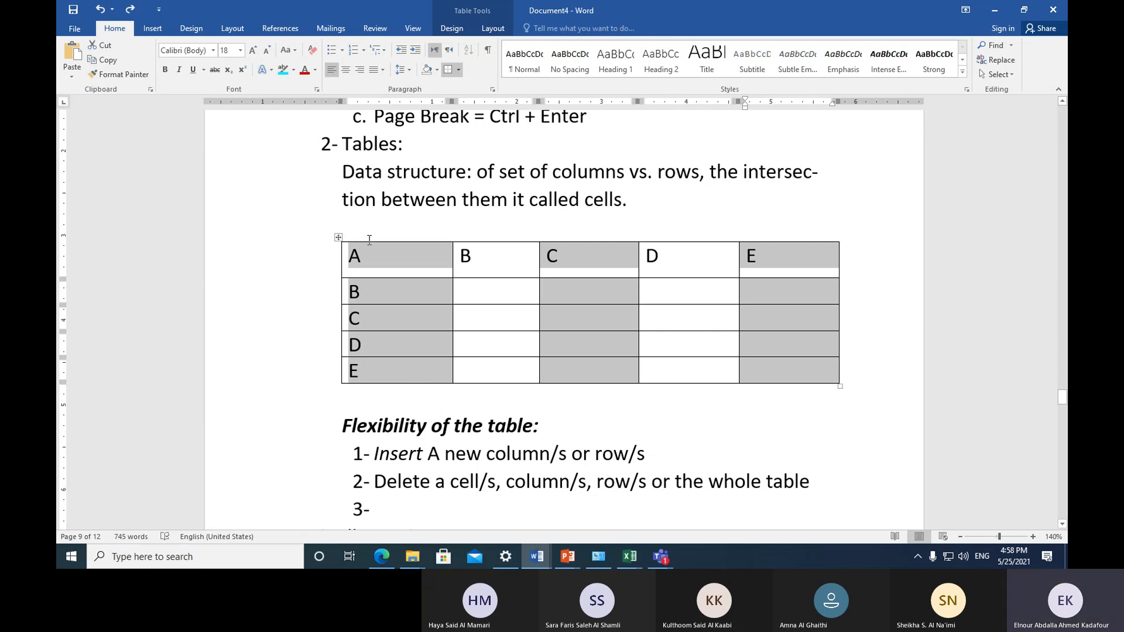
{"action": "left_click", "coordinate": [613, 417]}
{"action": "left_click", "coordinate": [319, 262]}
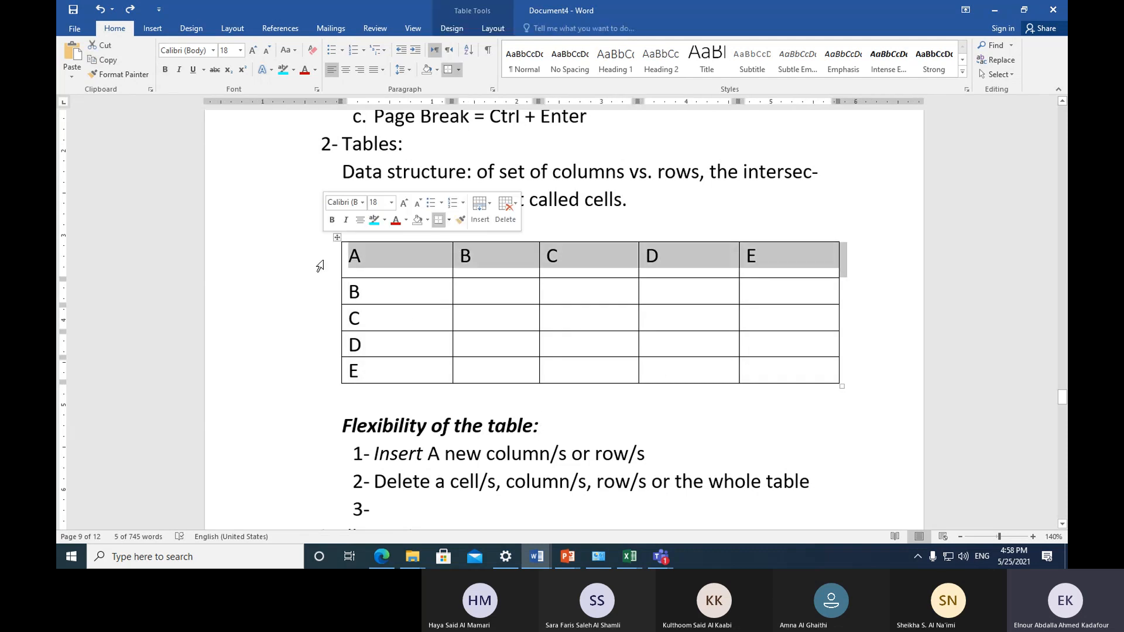
{"action": "left_click", "coordinate": [312, 319], "text": "ctrl"}
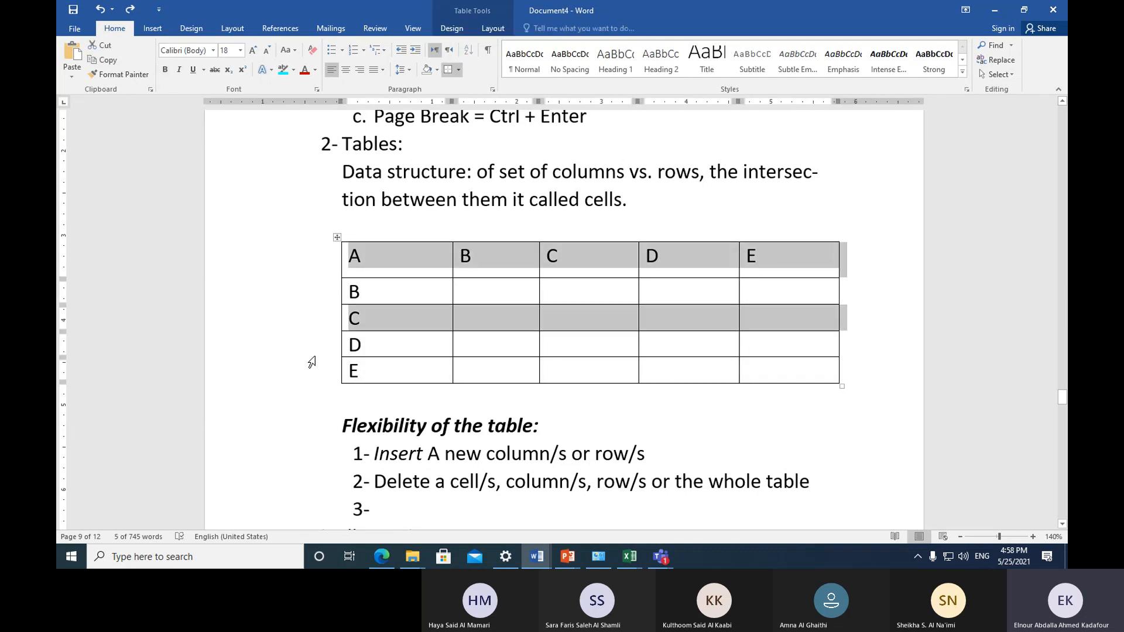
{"action": "left_click", "coordinate": [305, 381], "text": "ctrl"}
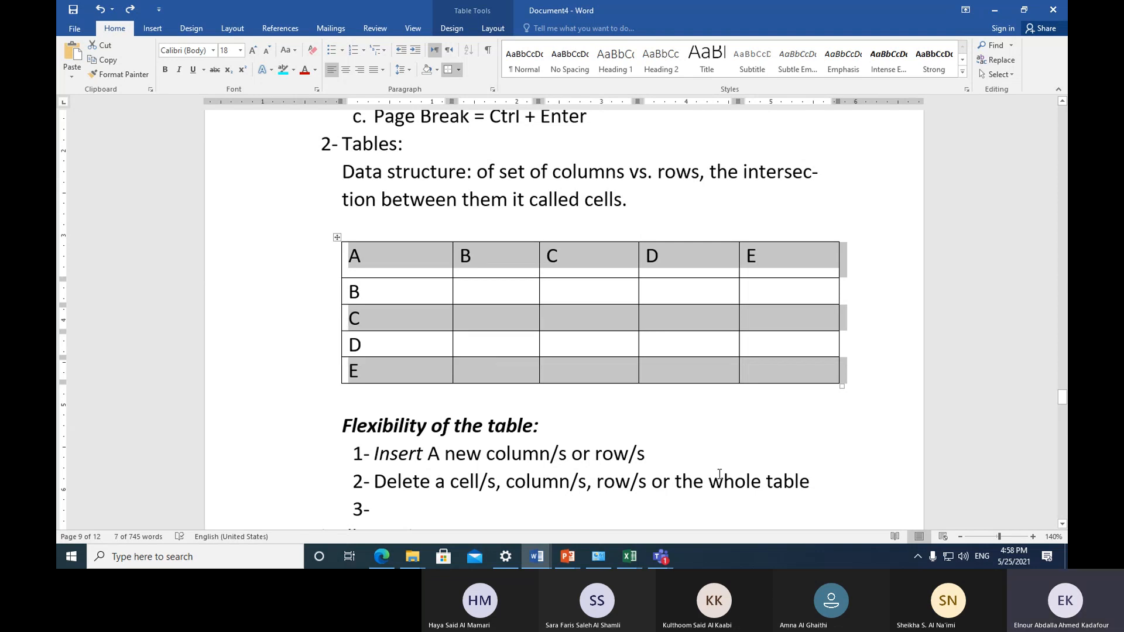
{"action": "left_click", "coordinate": [436, 70]}
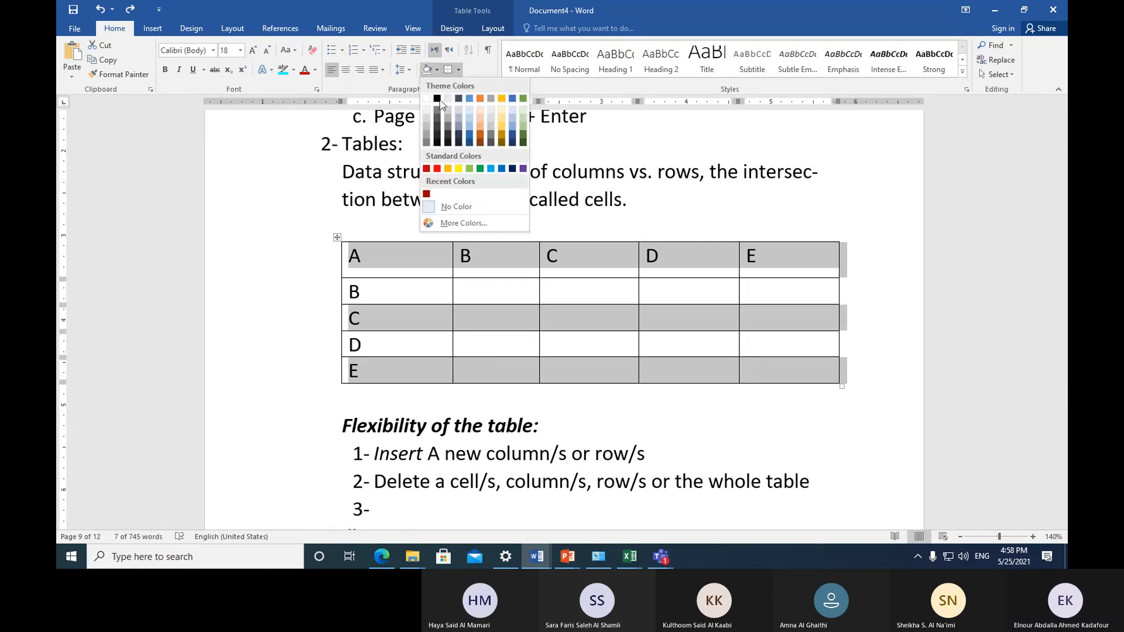
{"action": "left_click", "coordinate": [481, 110]}
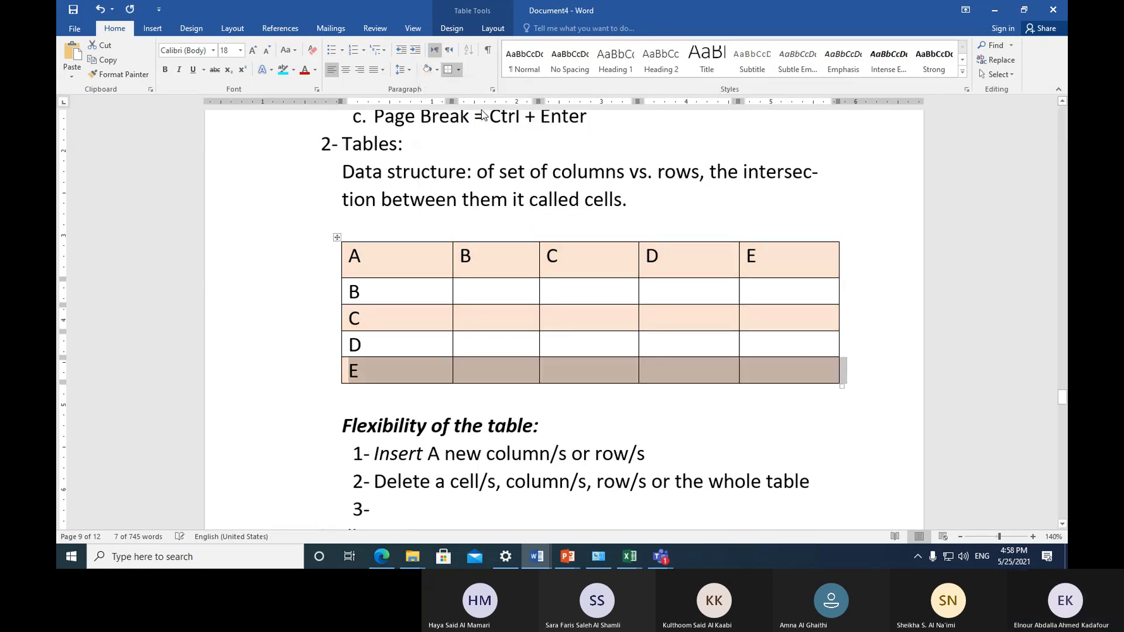
Step: Try selecting the shaded rows A, C and E one at a time, and clear the selection
{"action": "left_click", "coordinate": [289, 264]}
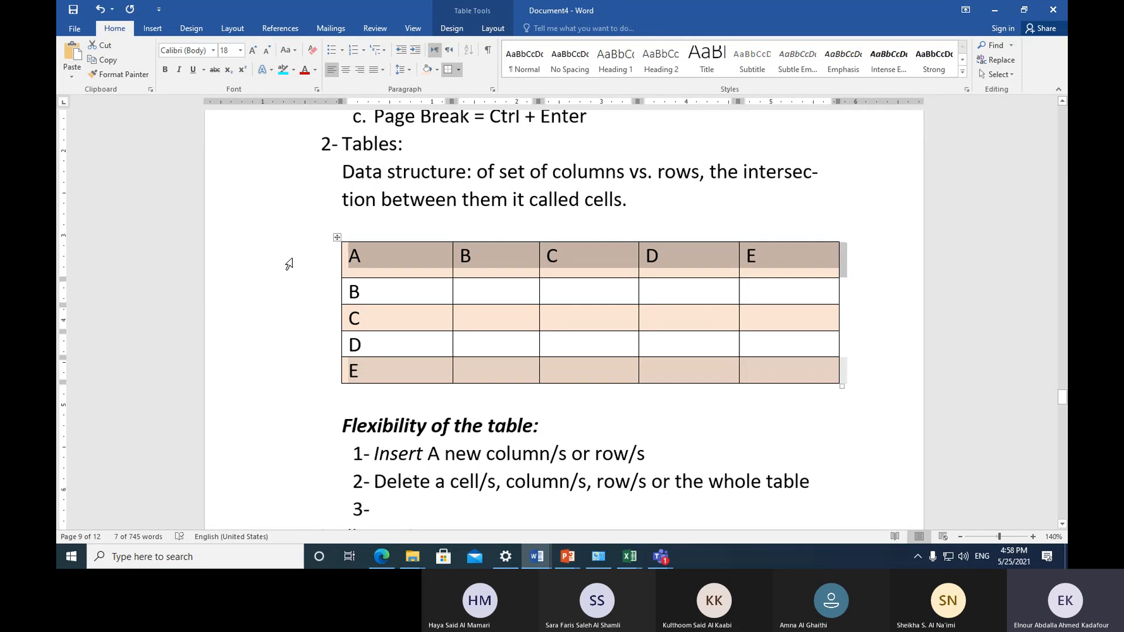
{"action": "left_click", "coordinate": [301, 330]}
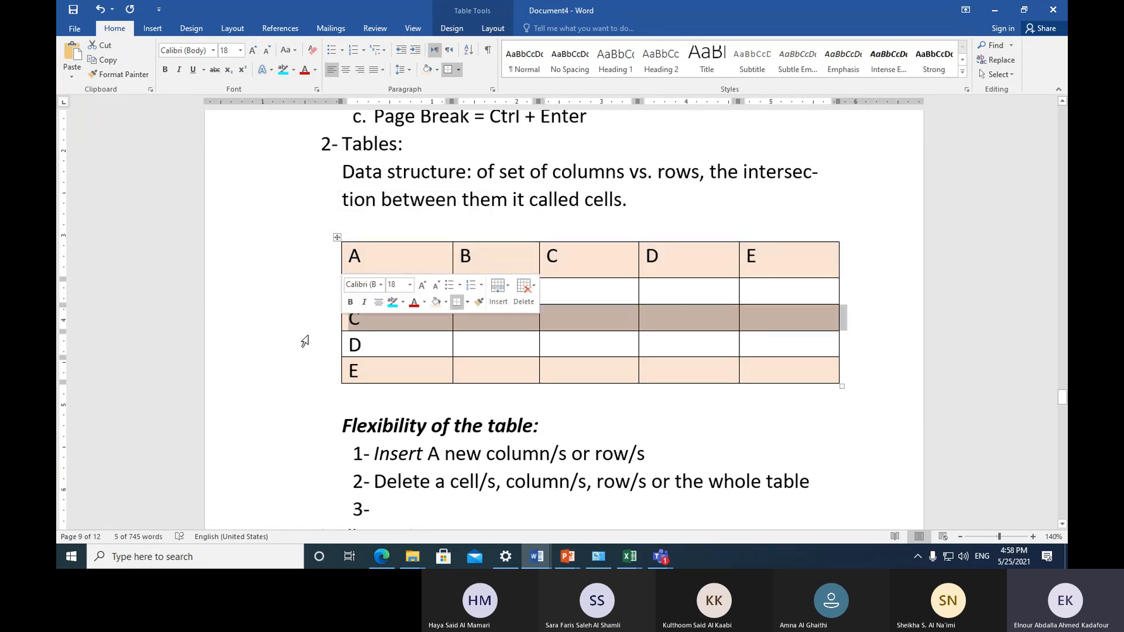
{"action": "left_click", "coordinate": [309, 380]}
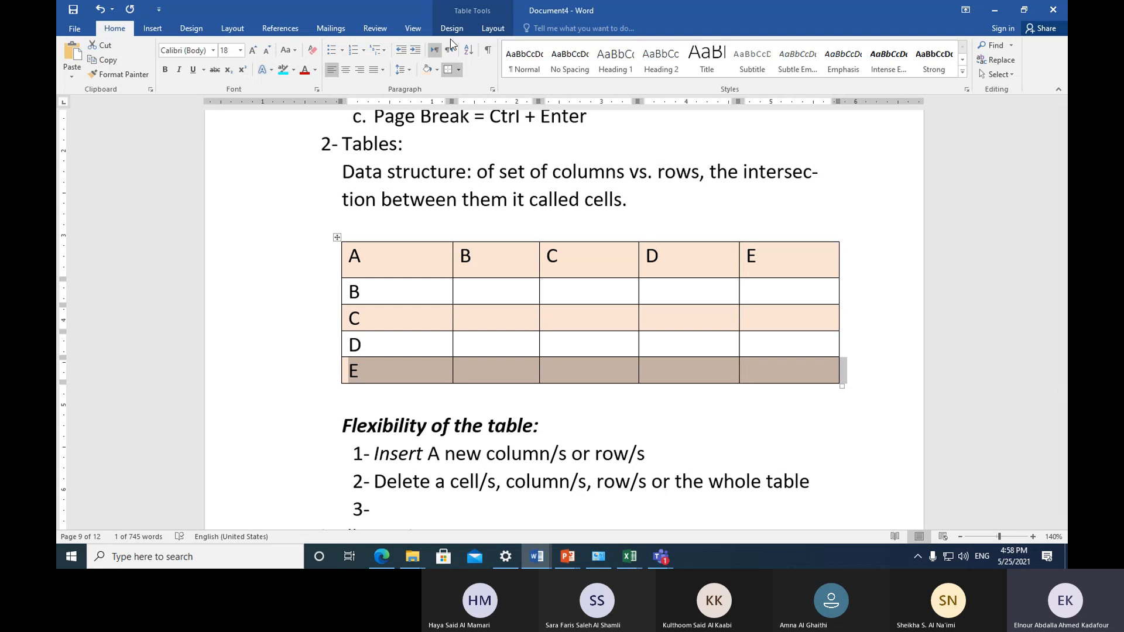
{"action": "left_click", "coordinate": [423, 399]}
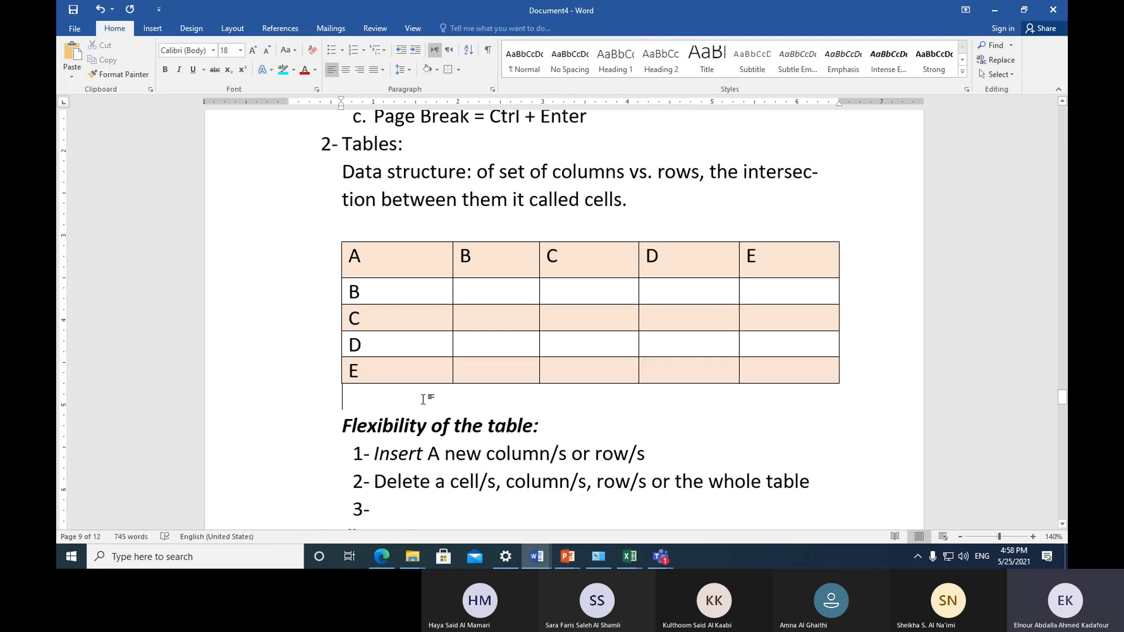
Step: Switch to the Edge browser to view the keyboard picture and return to Document4 in Word
{"action": "scroll", "coordinate": [423, 399], "scroll_direction": "down", "scroll_amount": 3}
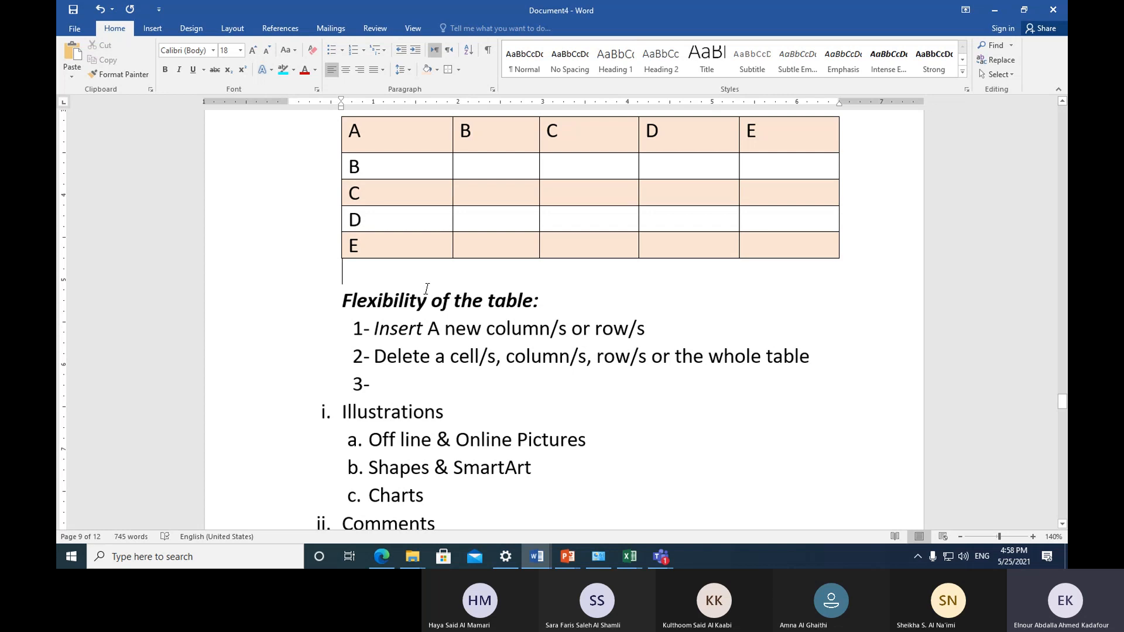
{"action": "left_click", "coordinate": [389, 555]}
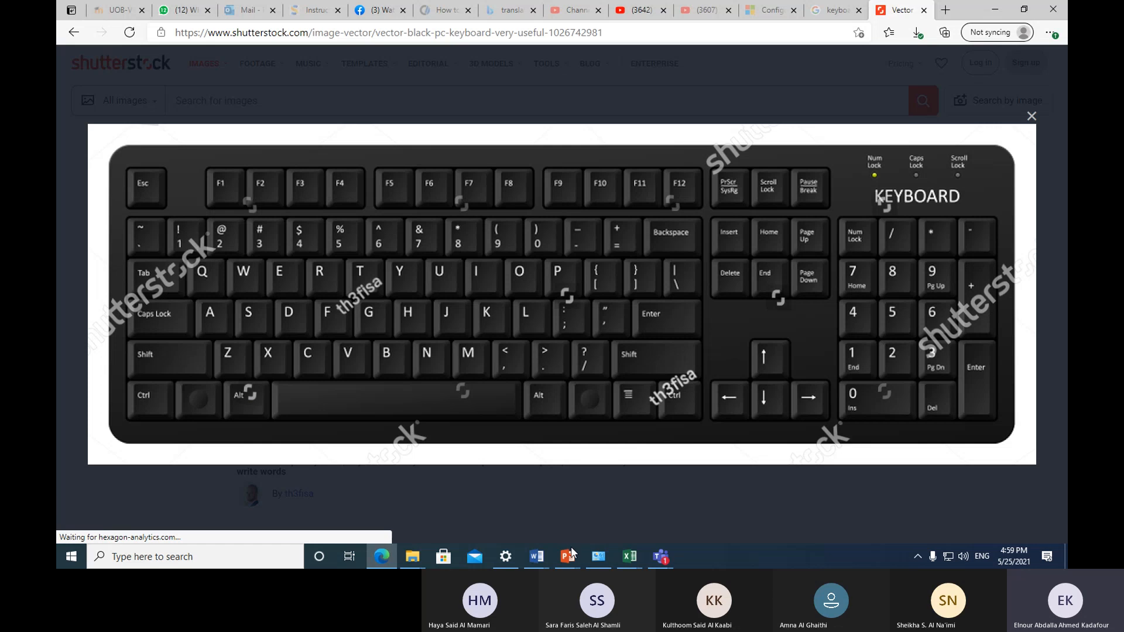
{"action": "left_click", "coordinate": [540, 559]}
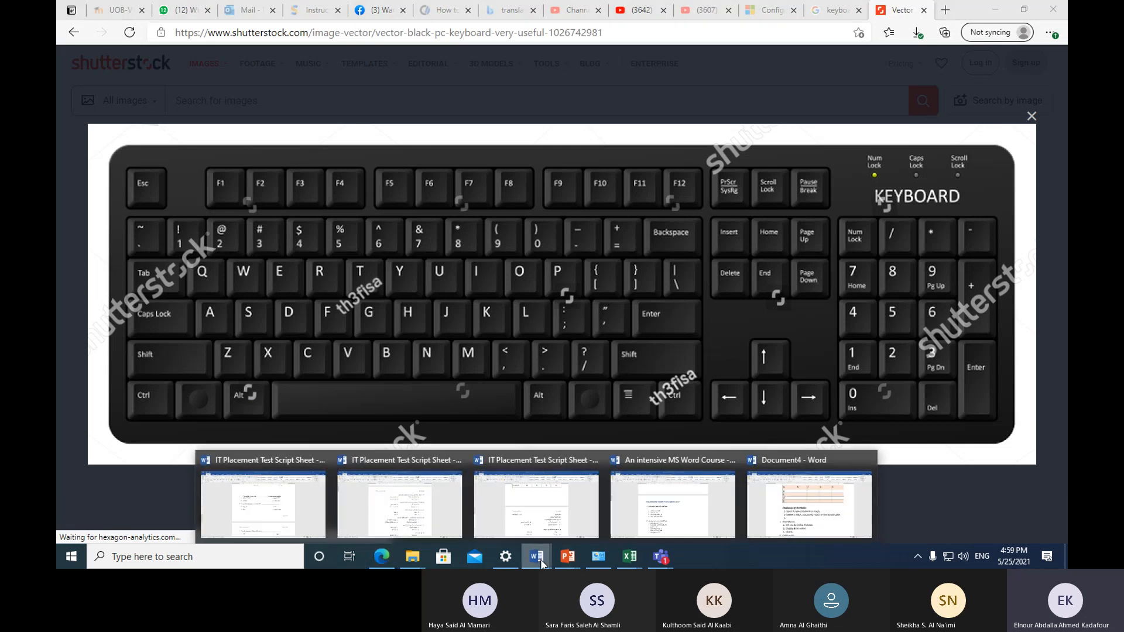
{"action": "left_click", "coordinate": [767, 512]}
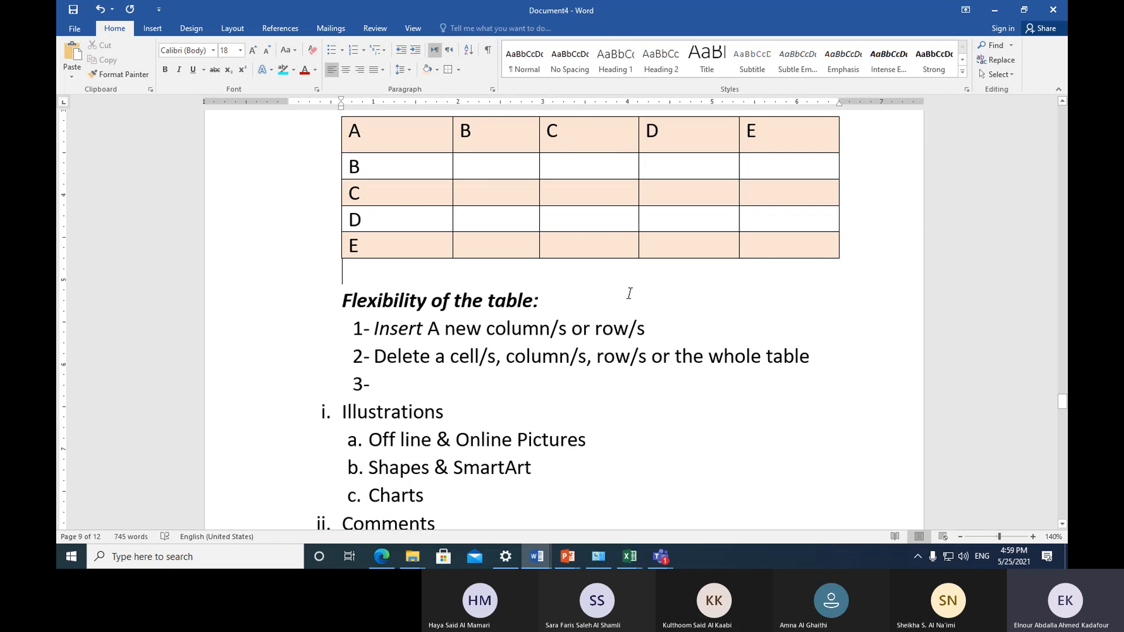
Step: Undo the row shading in the table and clear the row selection
{"action": "scroll", "coordinate": [628, 293], "scroll_direction": "up", "scroll_amount": 3}
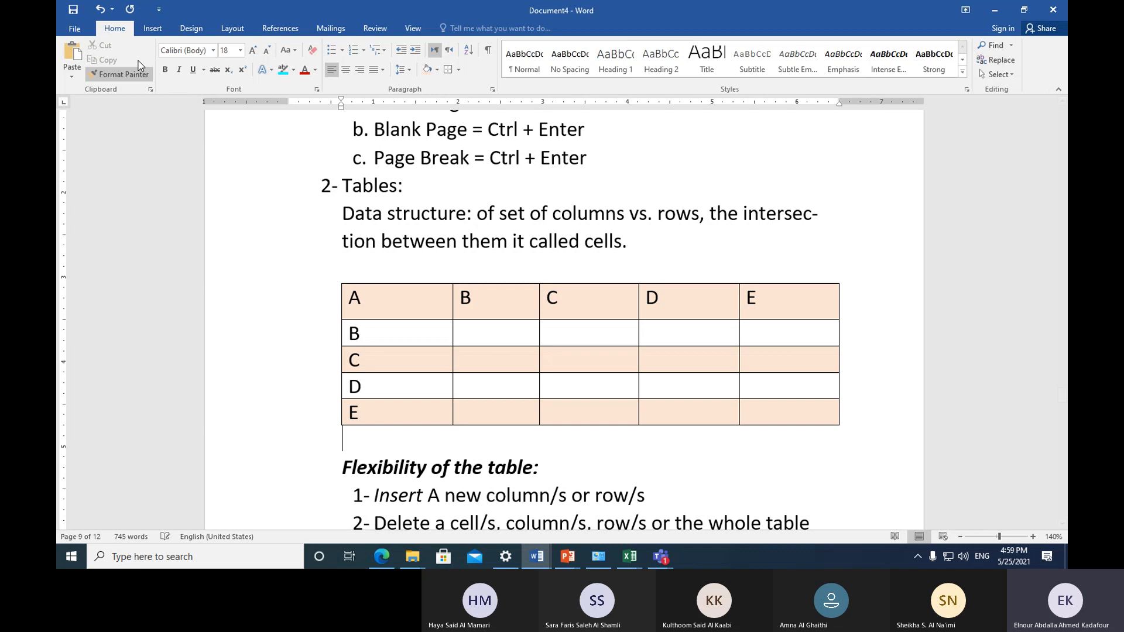
{"action": "left_click", "coordinate": [101, 10]}
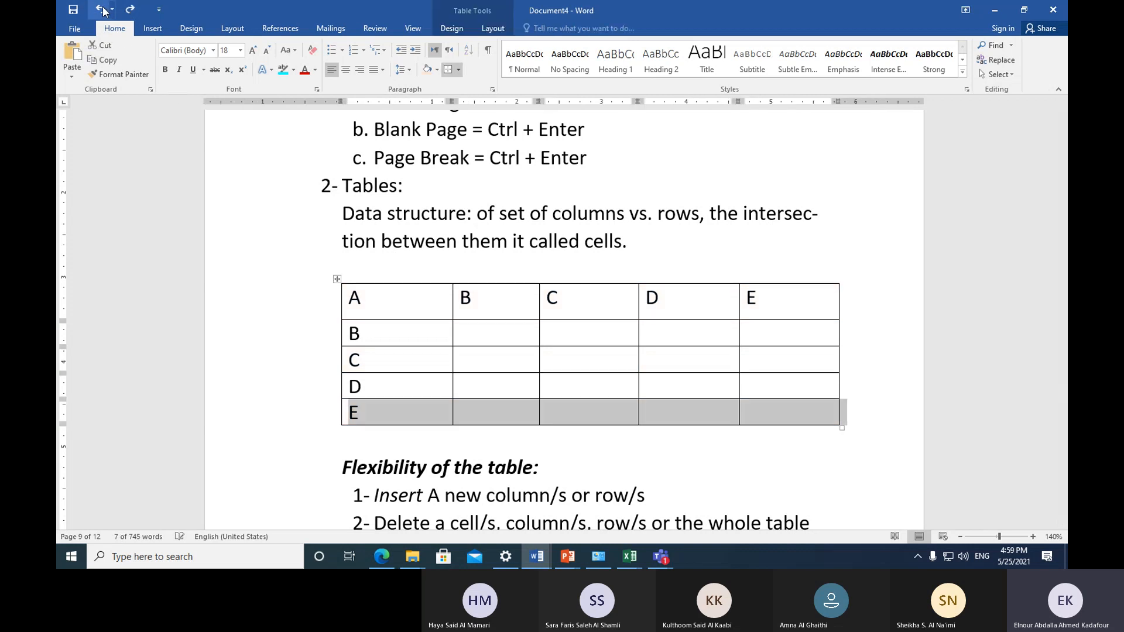
{"action": "left_click", "coordinate": [568, 439]}
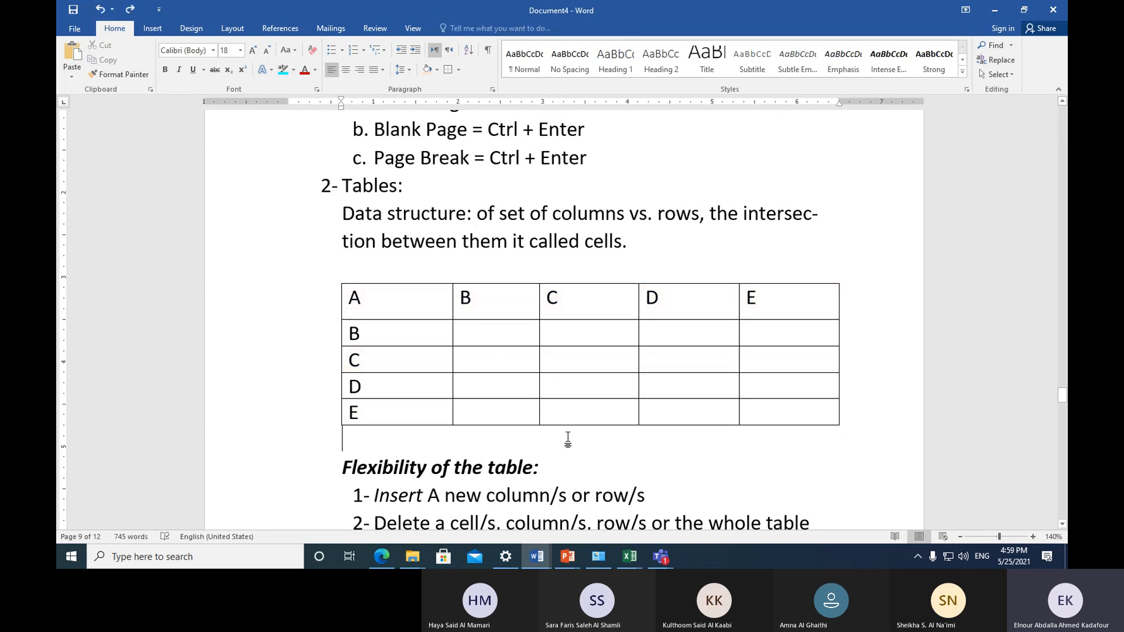
Step: Enter "Merge cells" as item 3 of the list under "Flexibility of the table"
{"action": "scroll", "coordinate": [568, 437], "scroll_direction": "down", "scroll_amount": 2}
{"action": "left_click", "coordinate": [424, 382]}
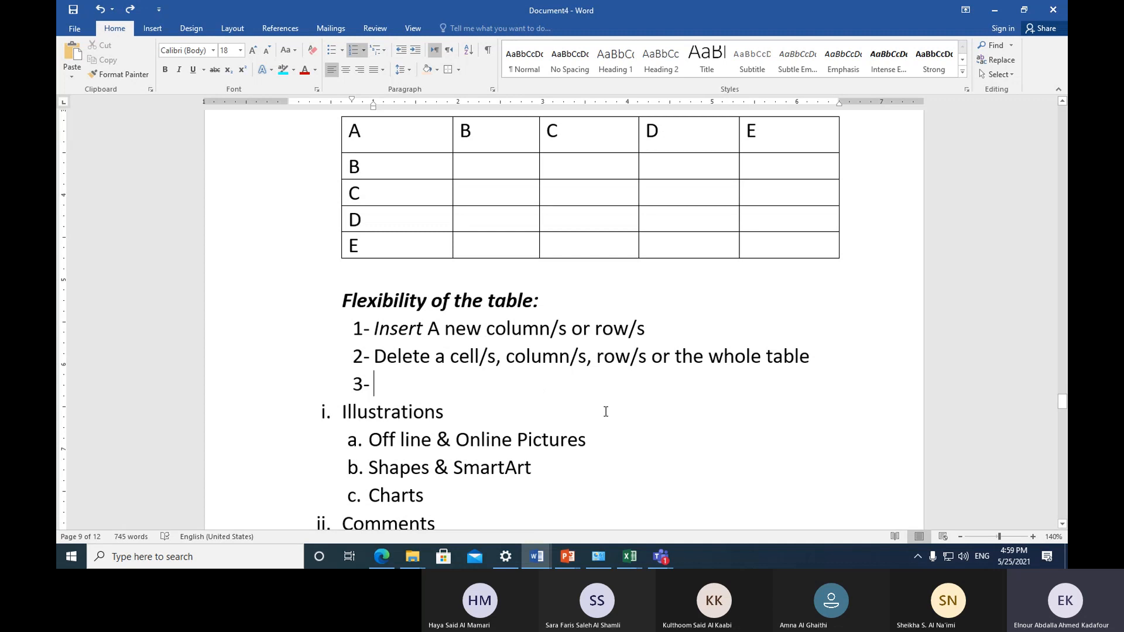
{"action": "type", "text": "merge "}
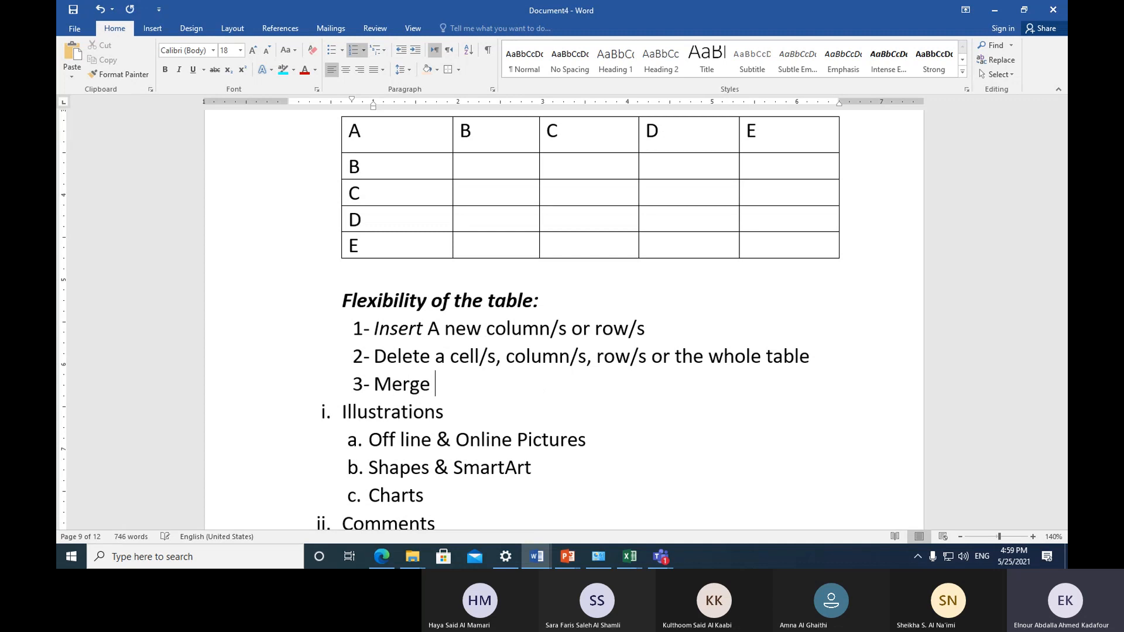
{"action": "type", "text": "cells"}
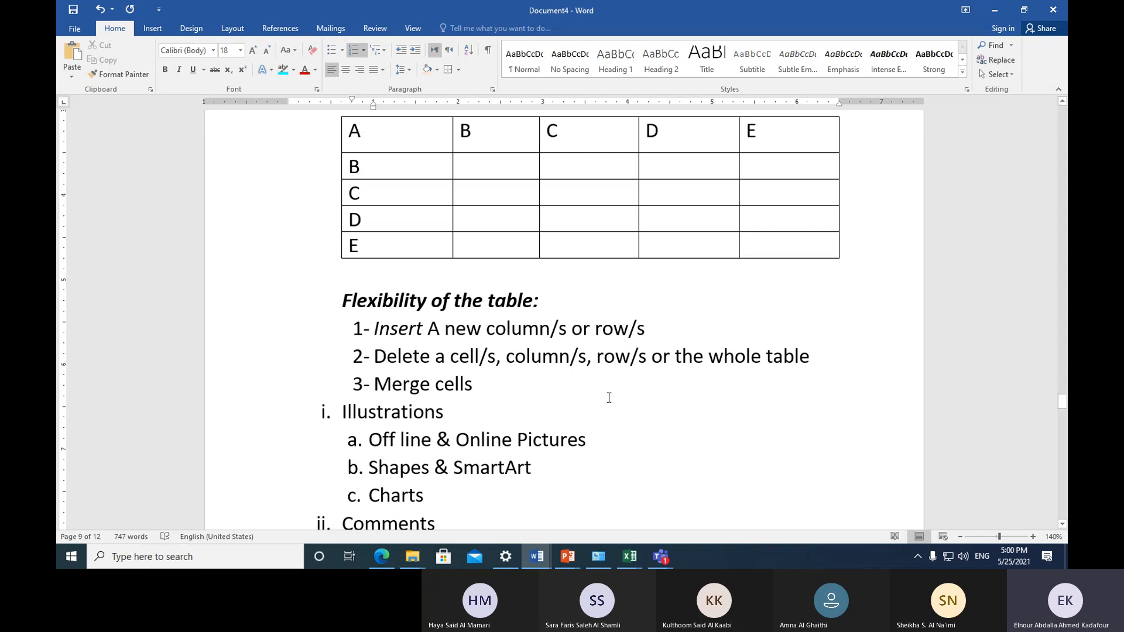
Step: Highlight the word "cells" in list item 3 and clear the highlight
{"action": "scroll", "coordinate": [607, 394], "scroll_direction": "up", "scroll_amount": 3}
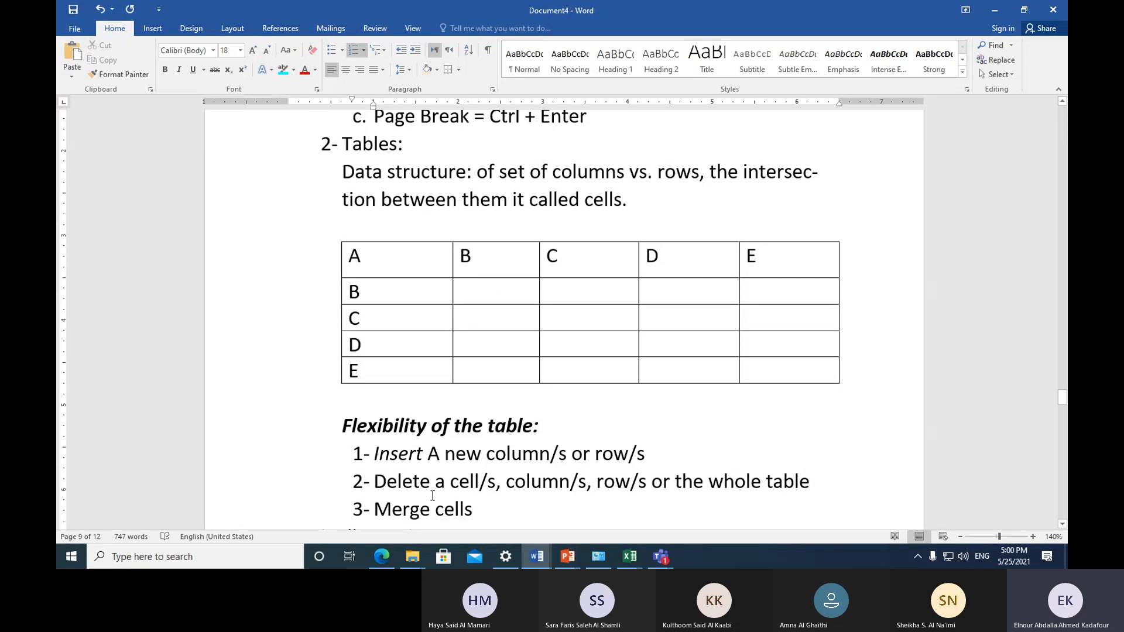
{"action": "left_click_drag", "start_coordinate": [437, 512], "coordinate": [476, 519]}
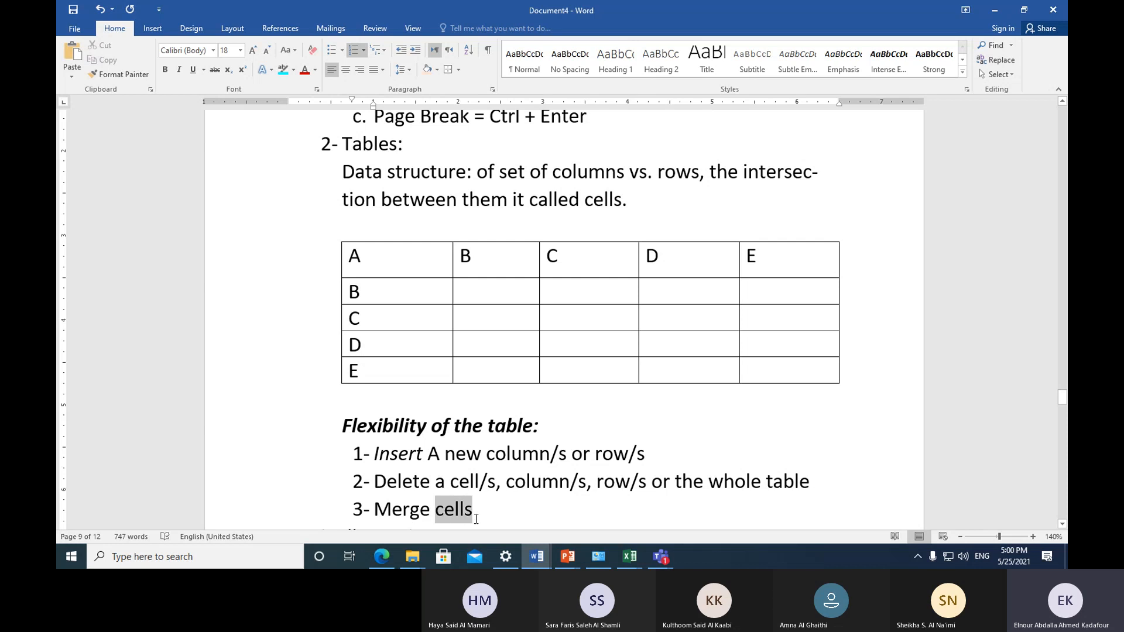
{"action": "left_click", "coordinate": [480, 517]}
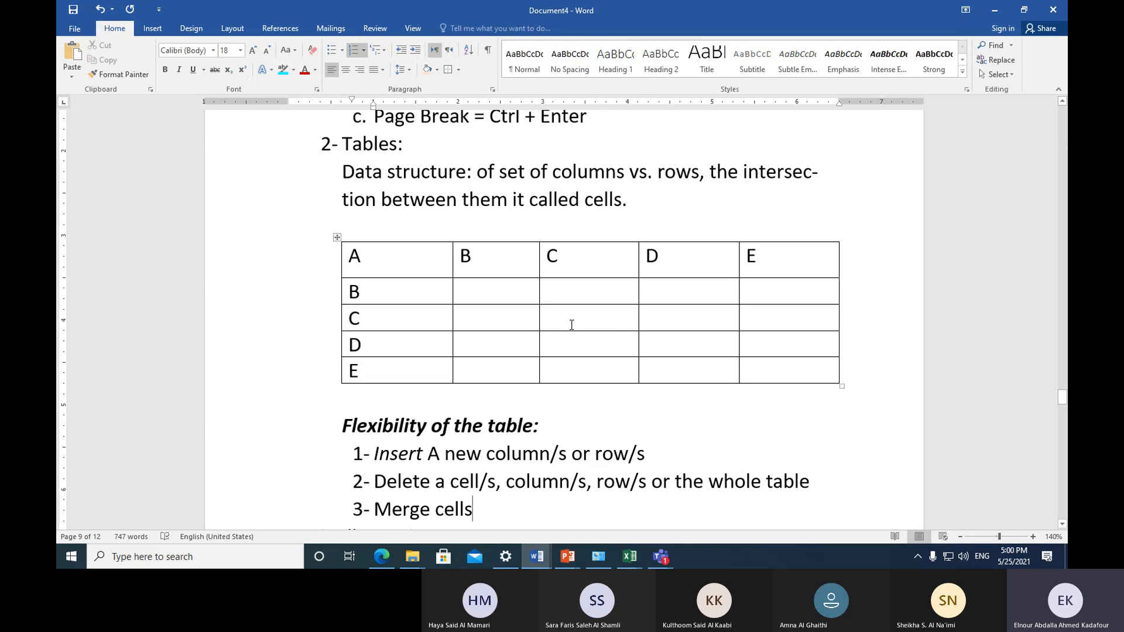
Step: Examine the commands offered for the single table cell A
{"action": "left_click", "coordinate": [417, 259]}
{"action": "right_click", "coordinate": [417, 258]}
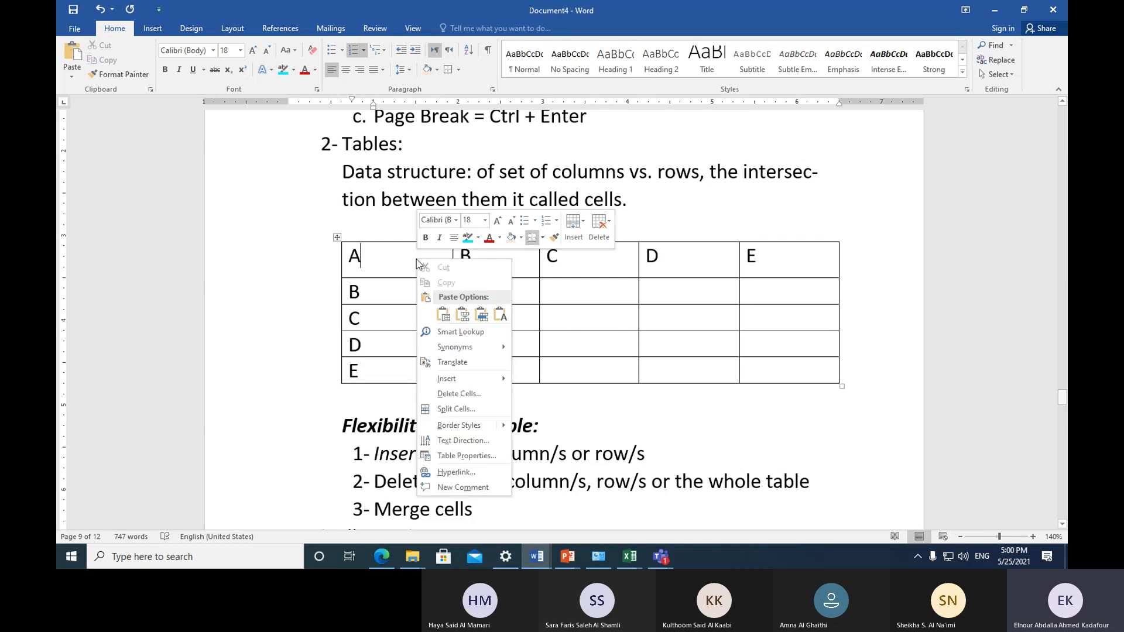
{"action": "left_click", "coordinate": [592, 317]}
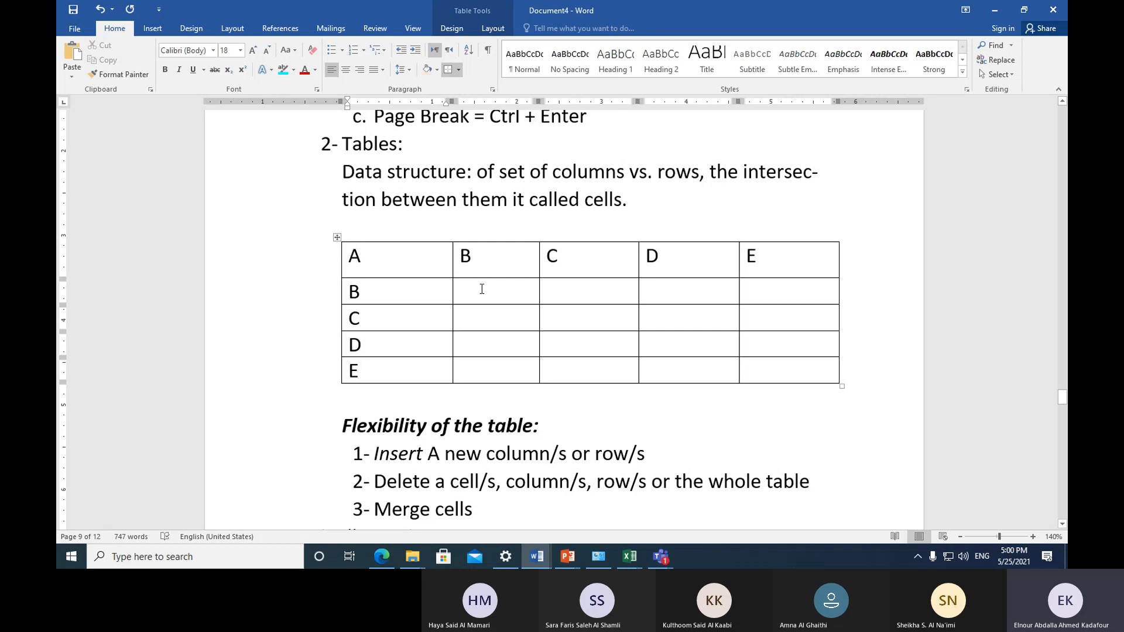
Step: Merge the four empty cells where columns B and C meet rows B and C of the table
{"action": "left_click_drag", "start_coordinate": [481, 289], "coordinate": [555, 325]}
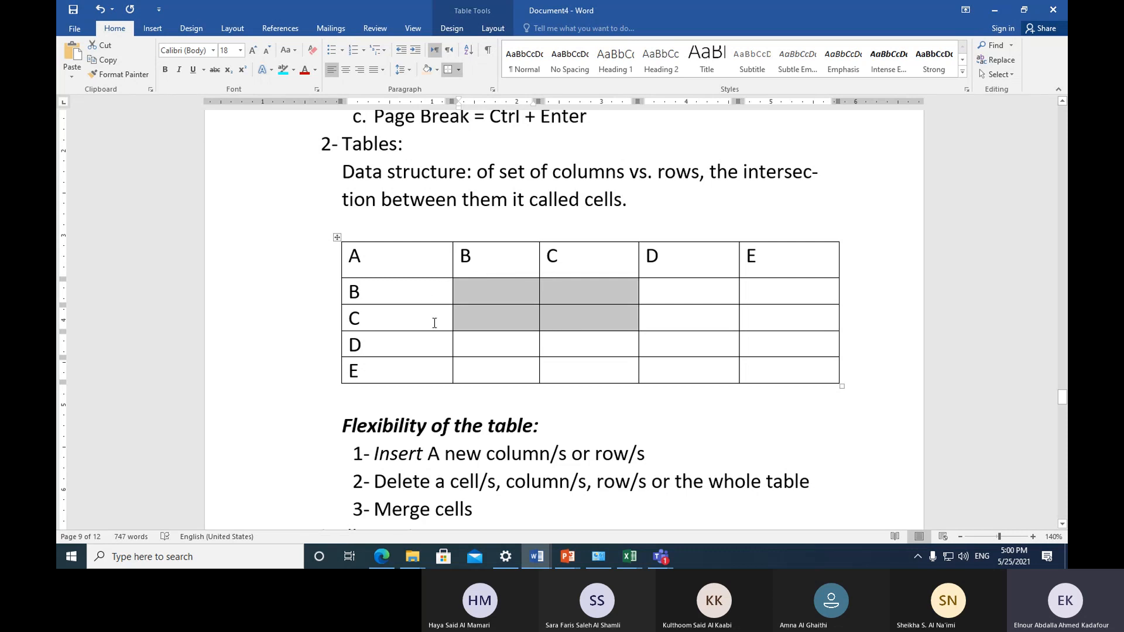
{"action": "right_click", "coordinate": [496, 292]}
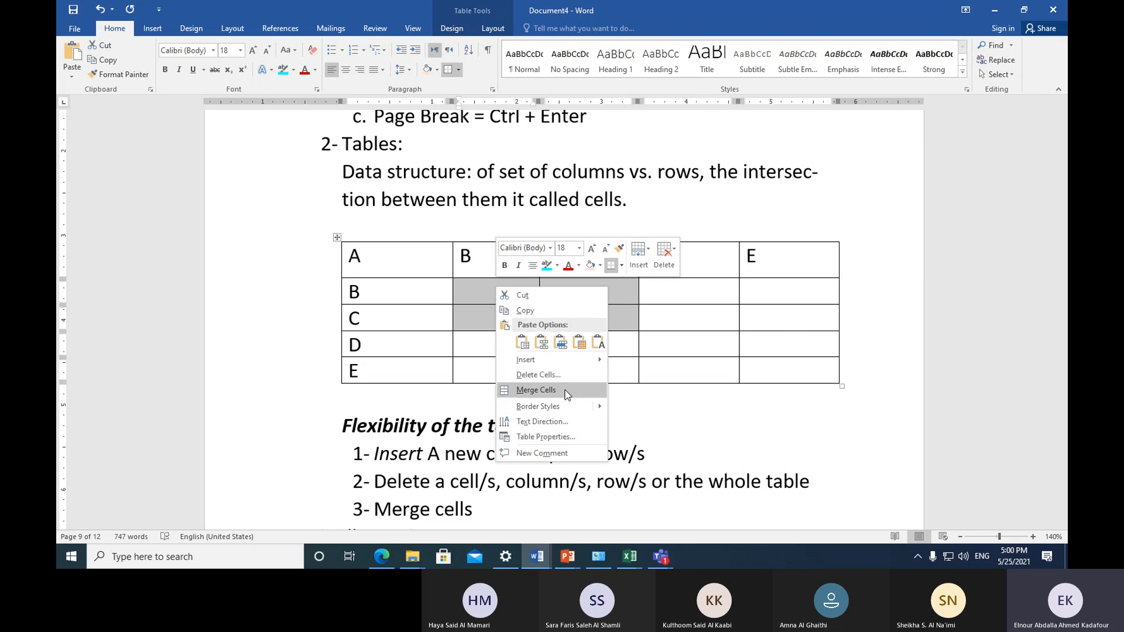
{"action": "left_click", "coordinate": [536, 390]}
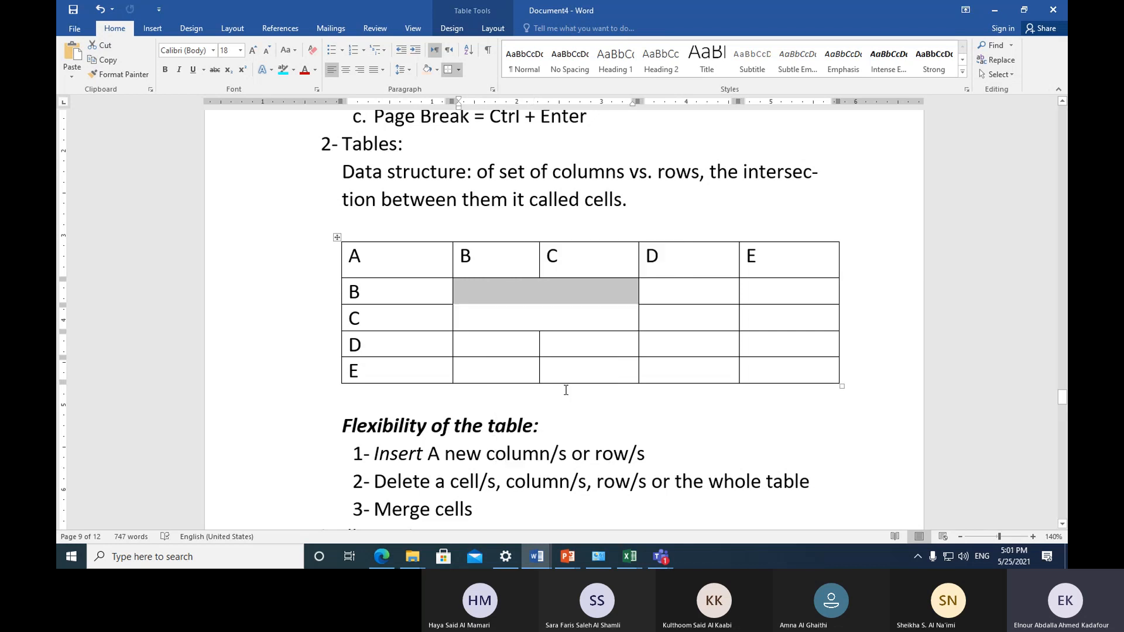
Step: Add "Split a cell" as item 4 of the list under "Flexibility of the table"
{"action": "left_click", "coordinate": [566, 364]}
{"action": "left_click", "coordinate": [513, 294]}
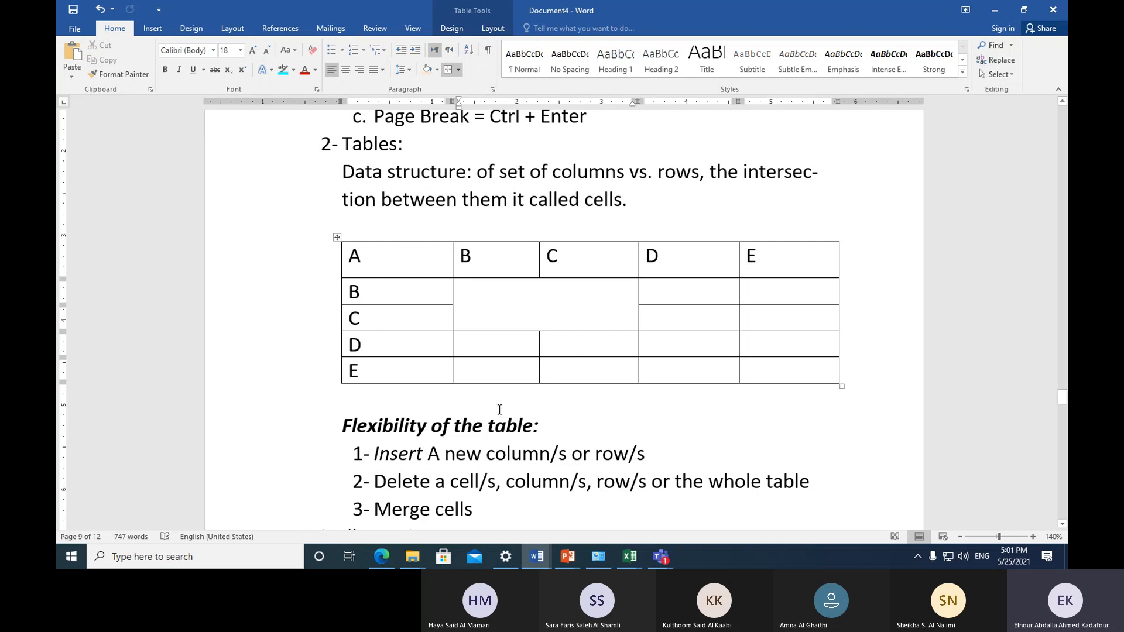
{"action": "scroll", "coordinate": [499, 409], "scroll_direction": "down", "scroll_amount": 3}
{"action": "left_click", "coordinate": [496, 390]}
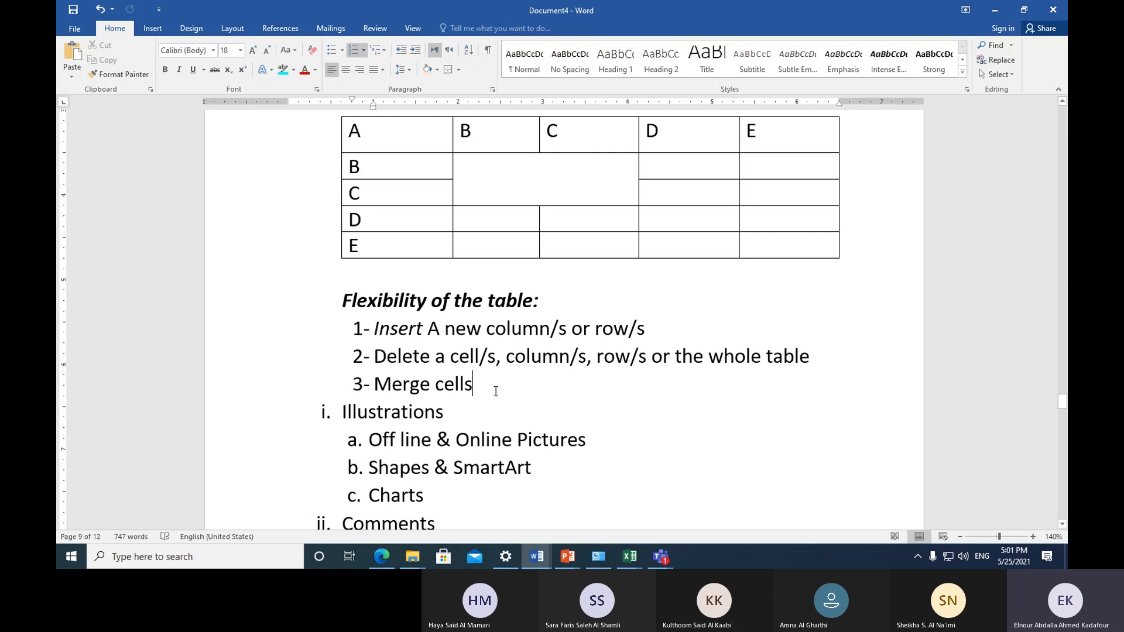
{"action": "key", "text": "Return"}
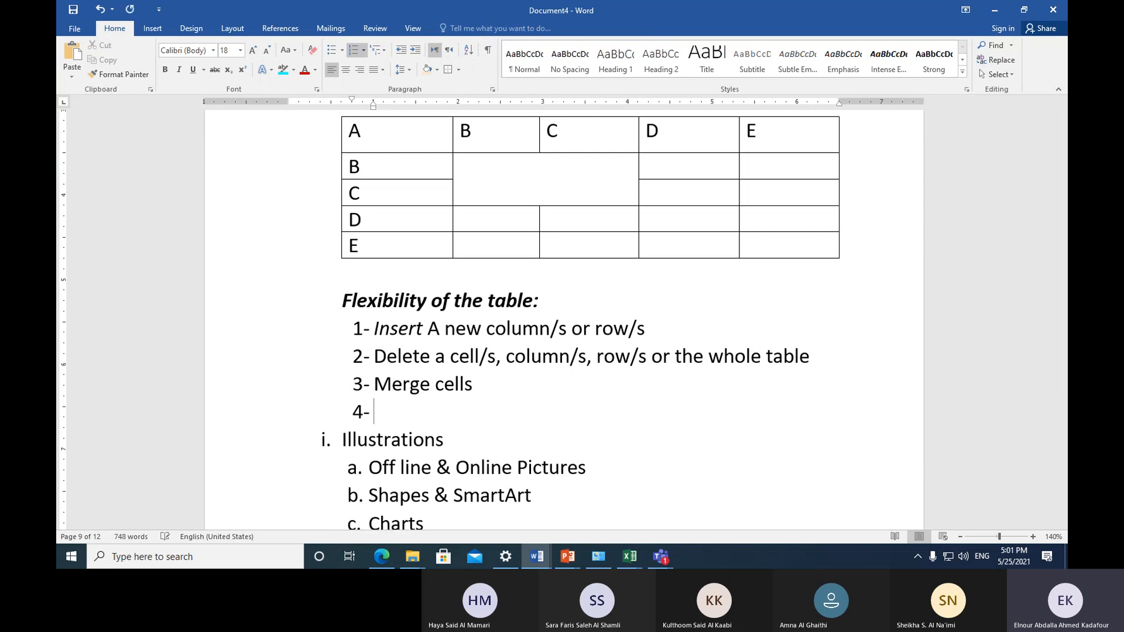
{"action": "type", "text": "split a"}
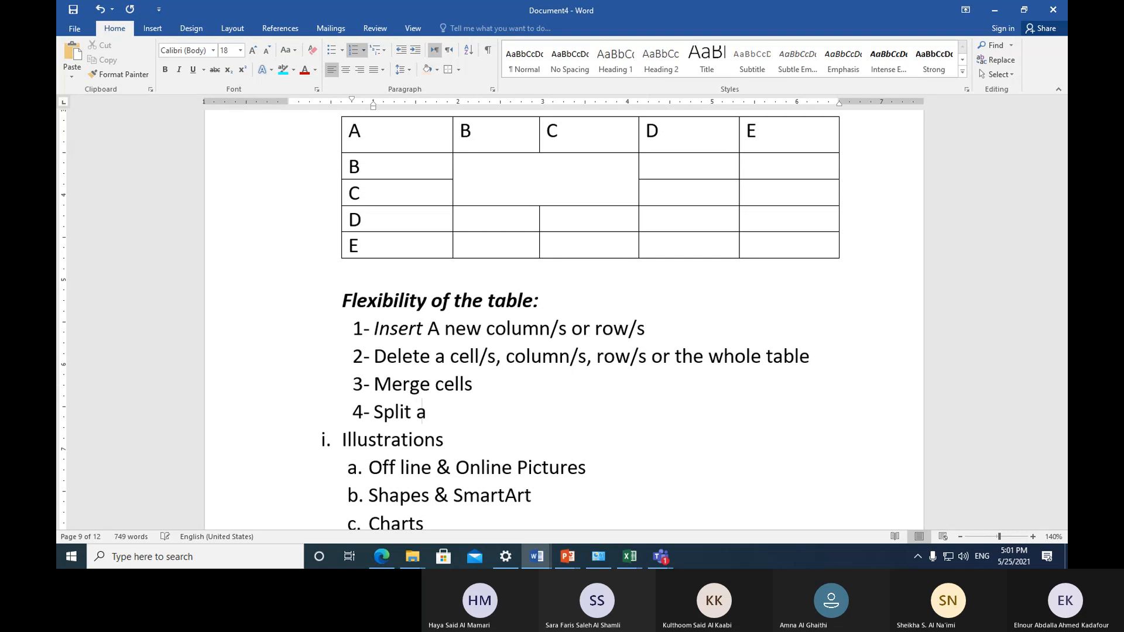
{"action": "type", "text": " cell"}
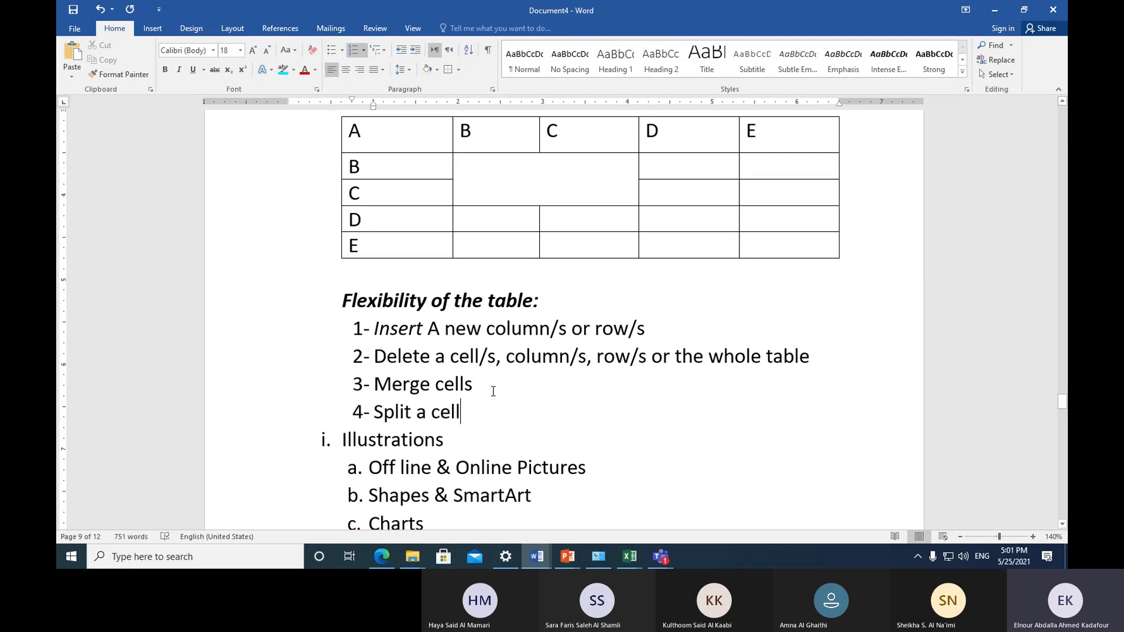
Step: Split the merged cell beneath headers B and C into 3 columns and 1 row, and undo the split
{"action": "right_click", "coordinate": [510, 178]}
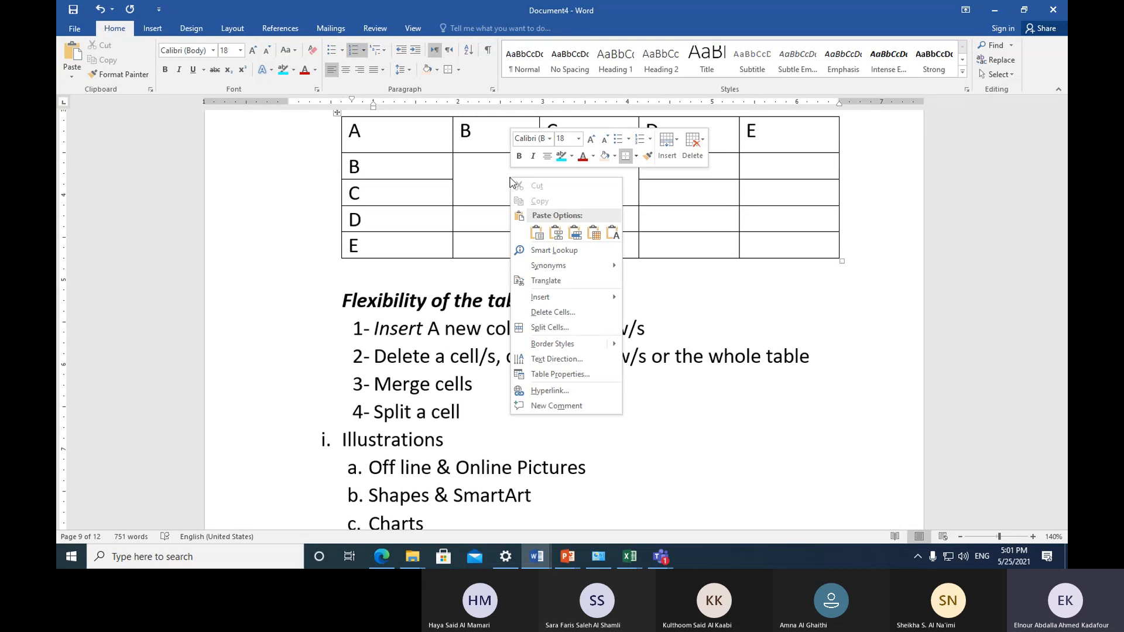
{"action": "left_click", "coordinate": [576, 328]}
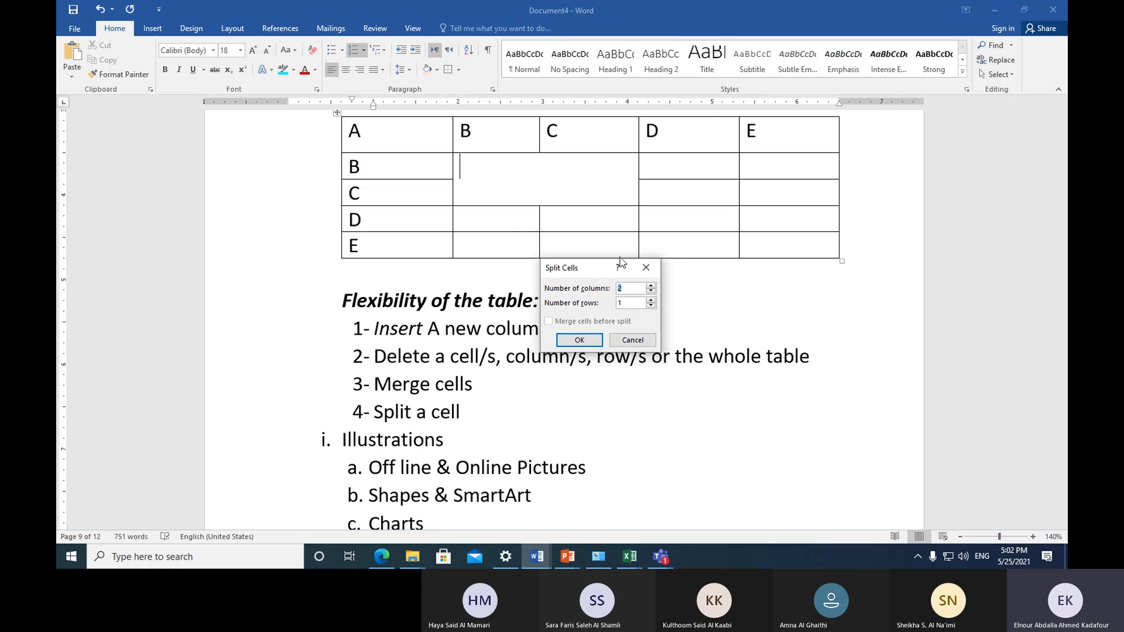
{"action": "left_click", "coordinate": [651, 286]}
{"action": "left_click", "coordinate": [580, 340]}
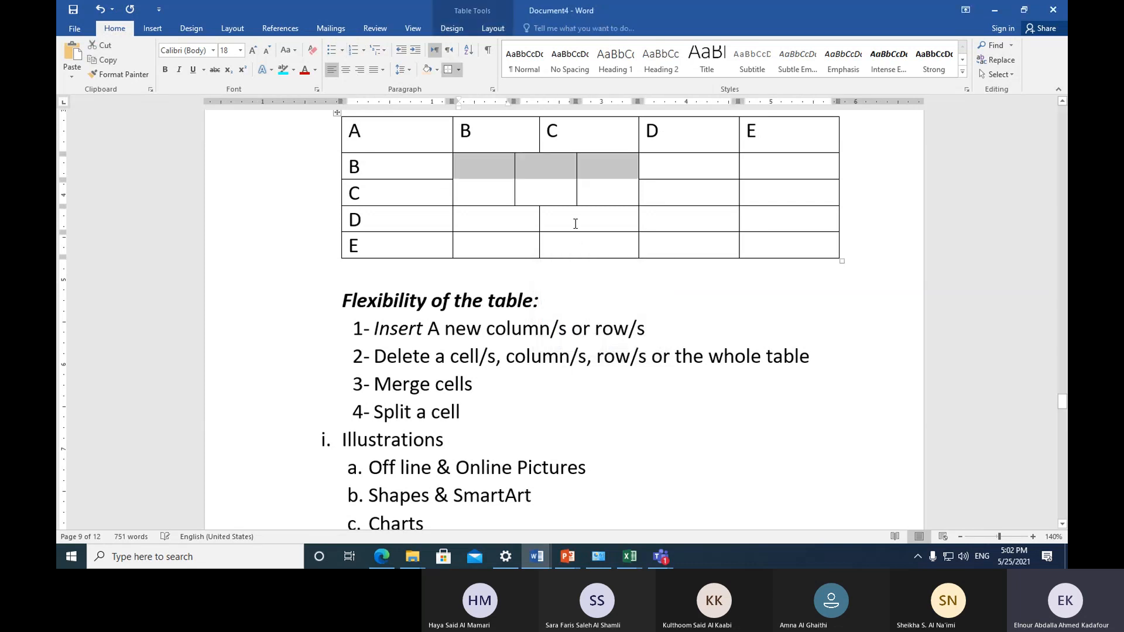
{"action": "left_click", "coordinate": [569, 197]}
{"action": "left_click", "coordinate": [570, 224]}
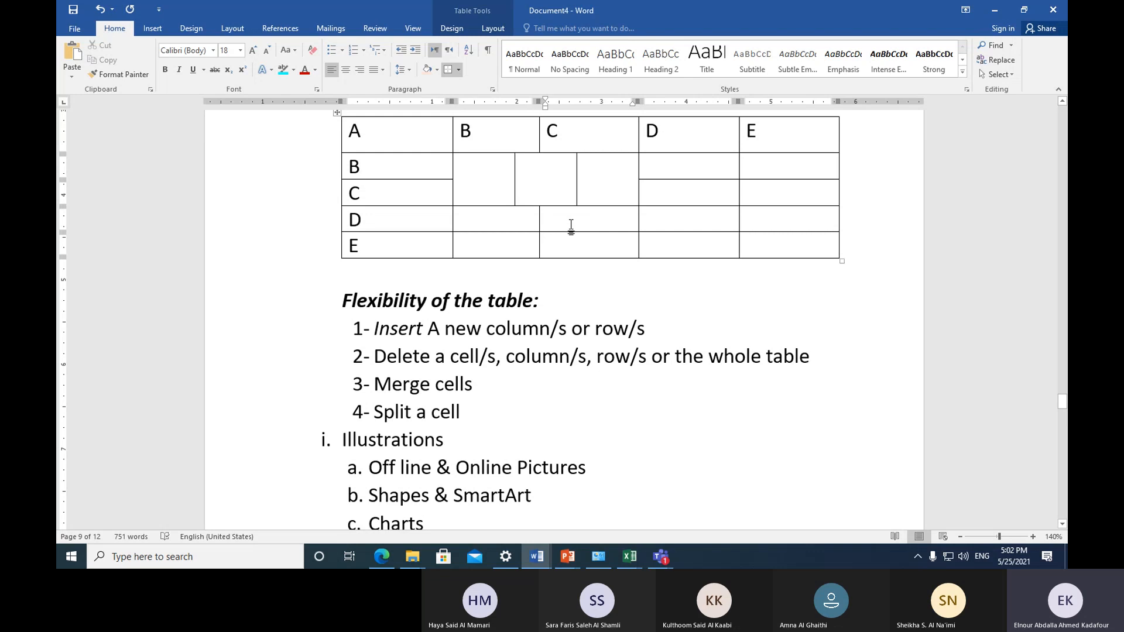
{"action": "key", "text": "ctrl+z"}
Step: Split the merged cell beneath headers B and C into 3 columns and 2 rows, and undo the split
{"action": "right_click", "coordinate": [550, 174]}
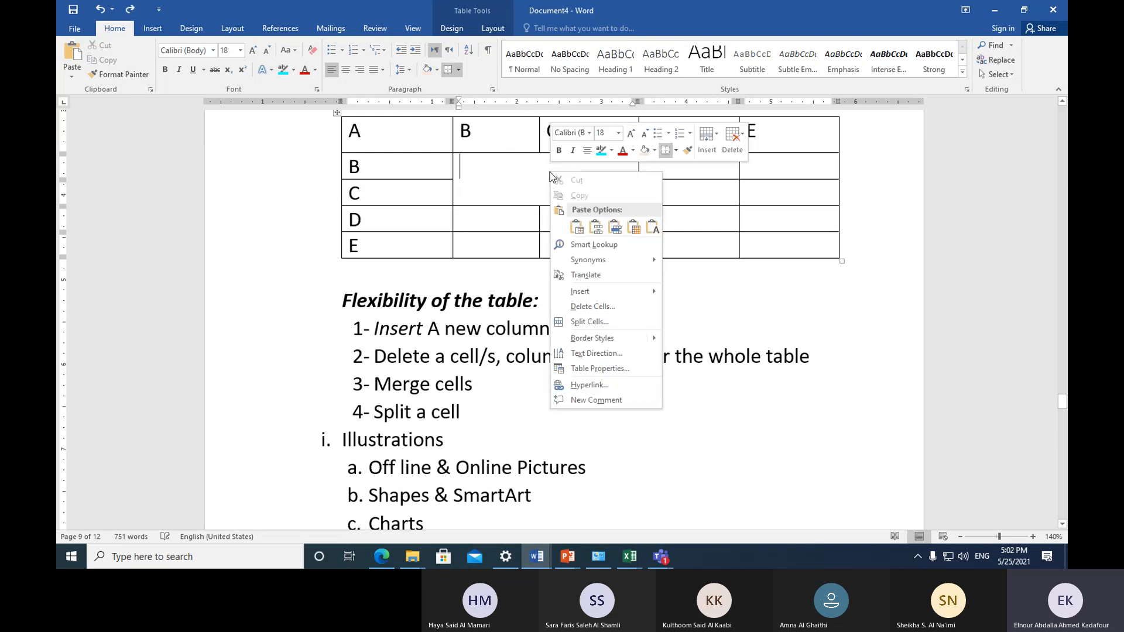
{"action": "left_click", "coordinate": [609, 321]}
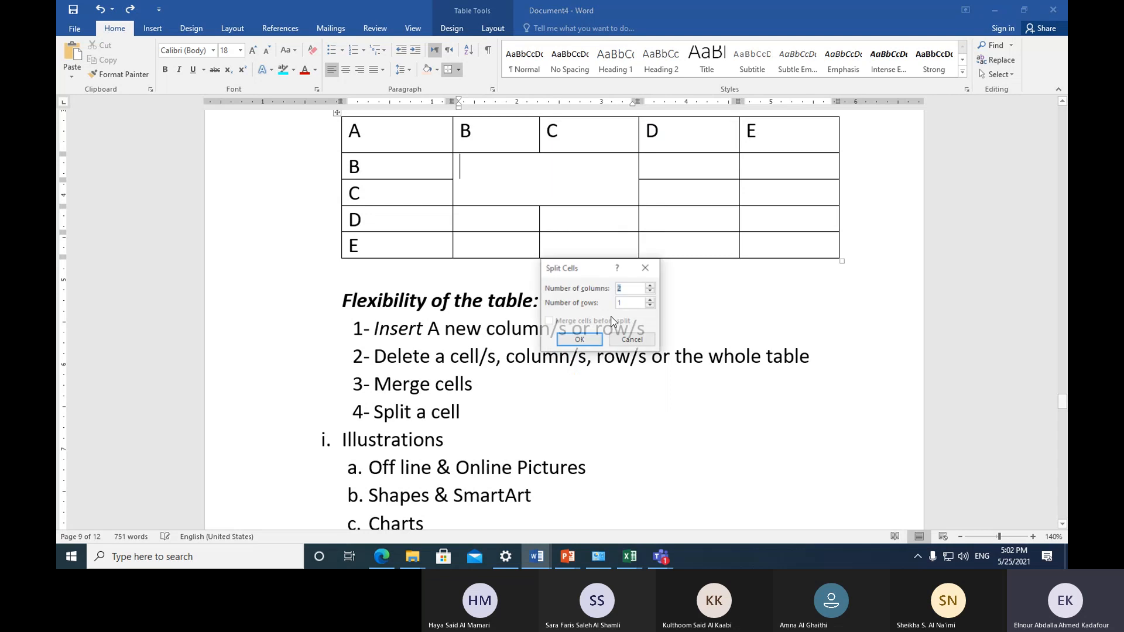
{"action": "left_click", "coordinate": [650, 286]}
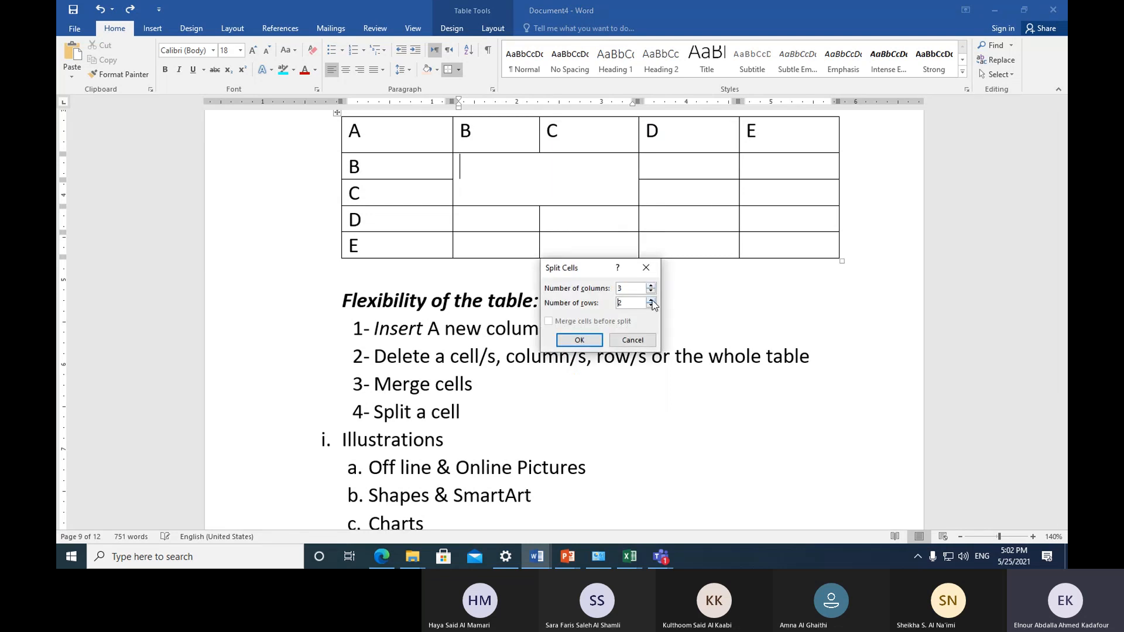
{"action": "left_click", "coordinate": [578, 341]}
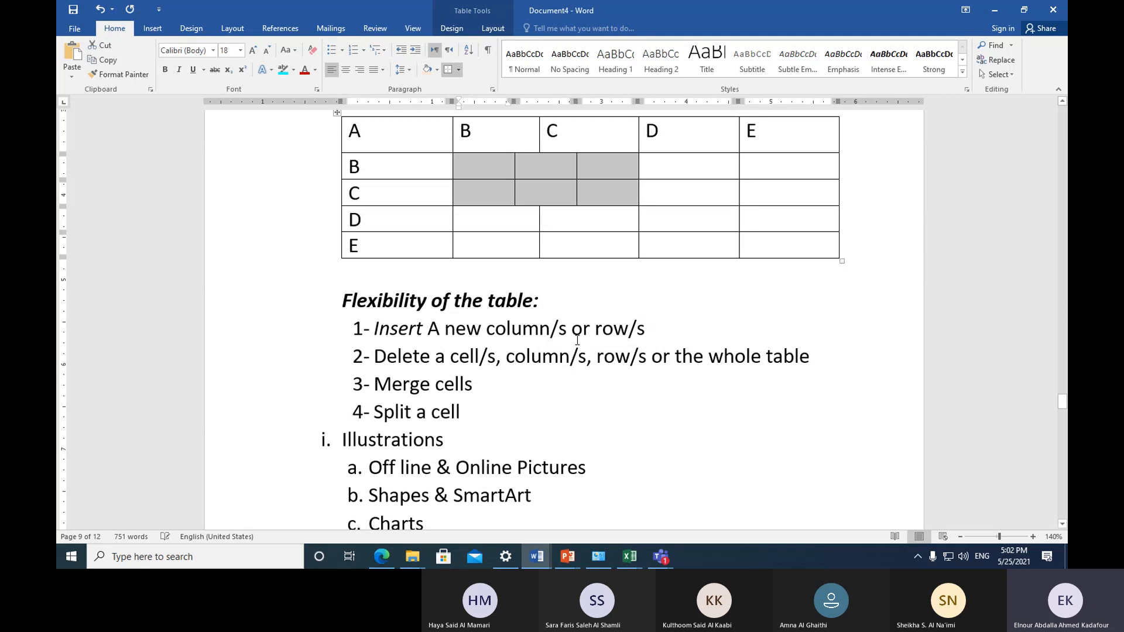
{"action": "left_click", "coordinate": [576, 339]}
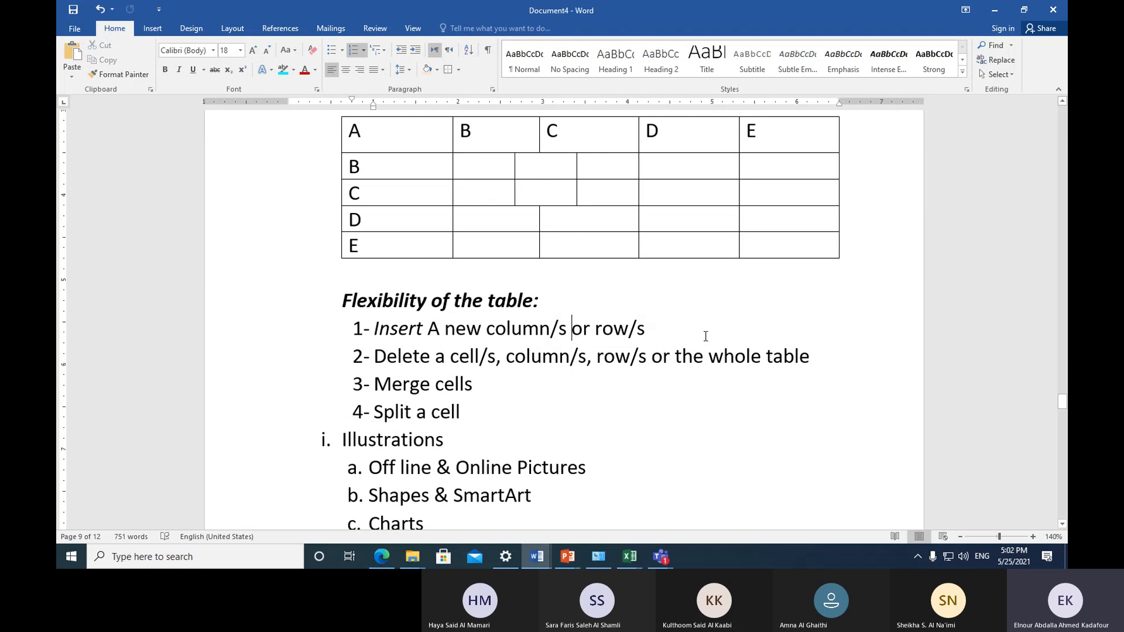
{"action": "key", "text": "ctrl+z"}
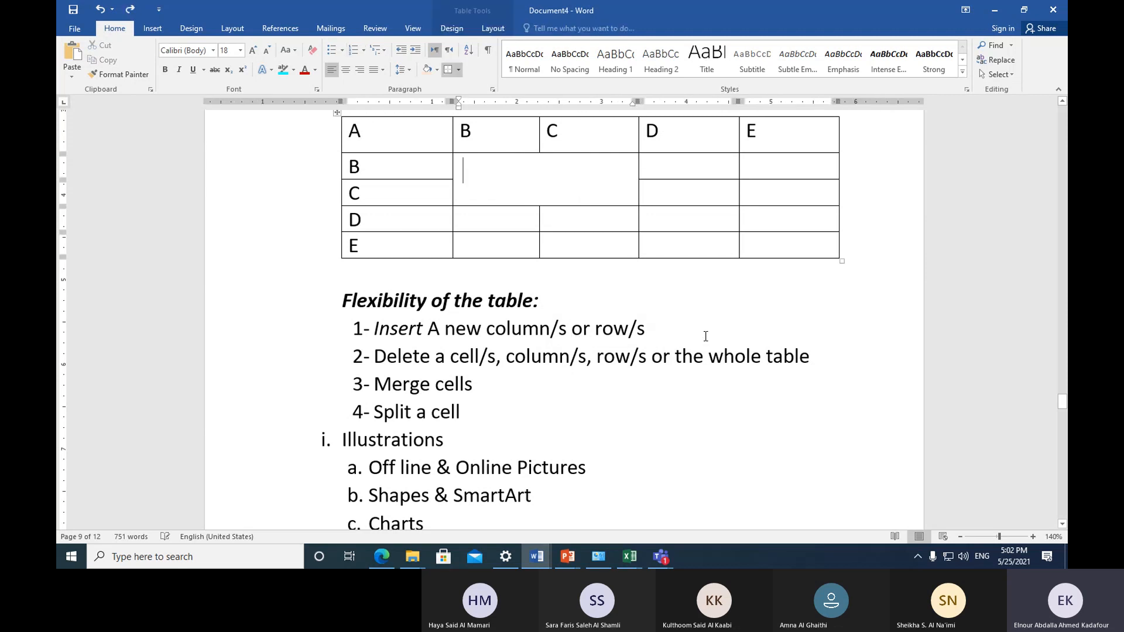
Step: Split the merged cell beneath headers B and C again, into 3 columns and 2 rows
{"action": "right_click", "coordinate": [545, 178]}
{"action": "left_click", "coordinate": [606, 324]}
{"action": "left_click", "coordinate": [650, 286]}
{"action": "left_click", "coordinate": [650, 300]}
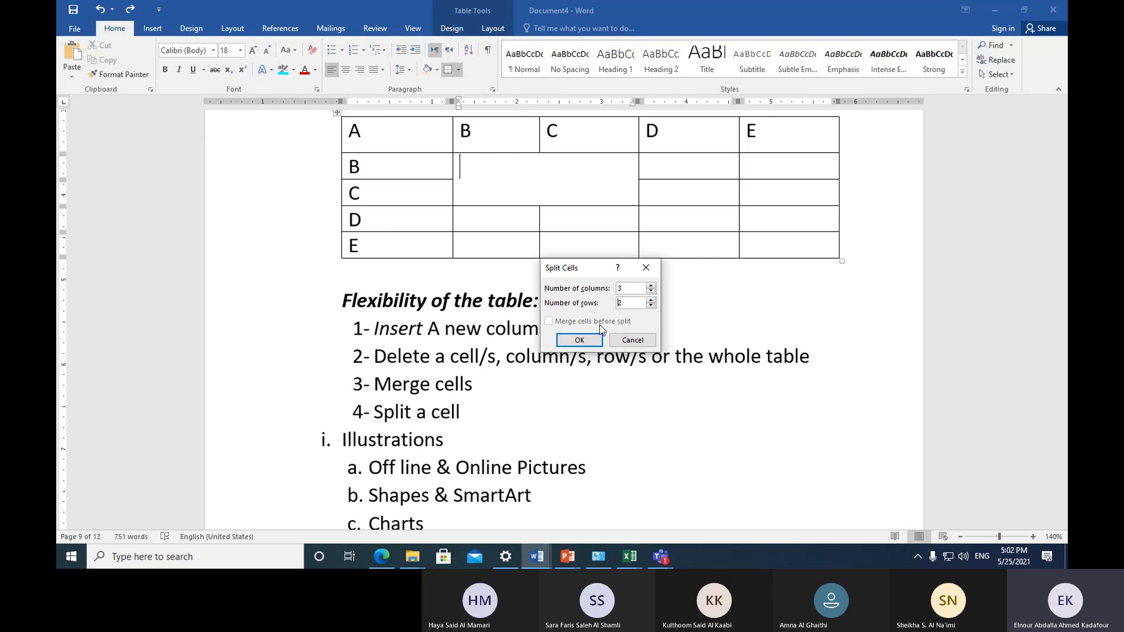
{"action": "left_click", "coordinate": [586, 340]}
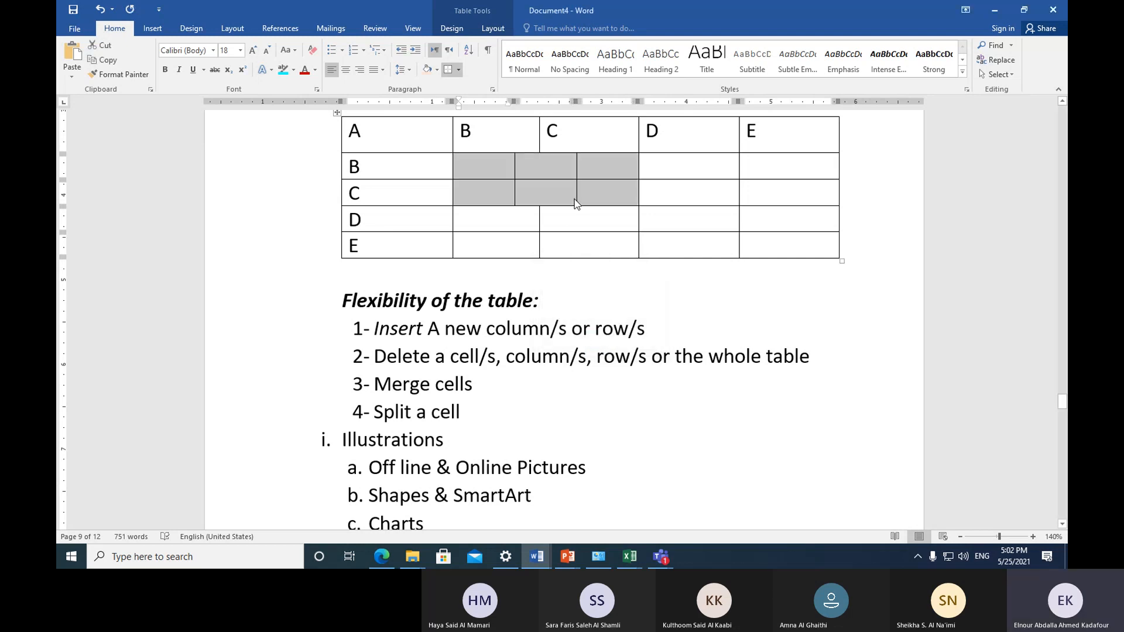
{"action": "left_click", "coordinate": [590, 188]}
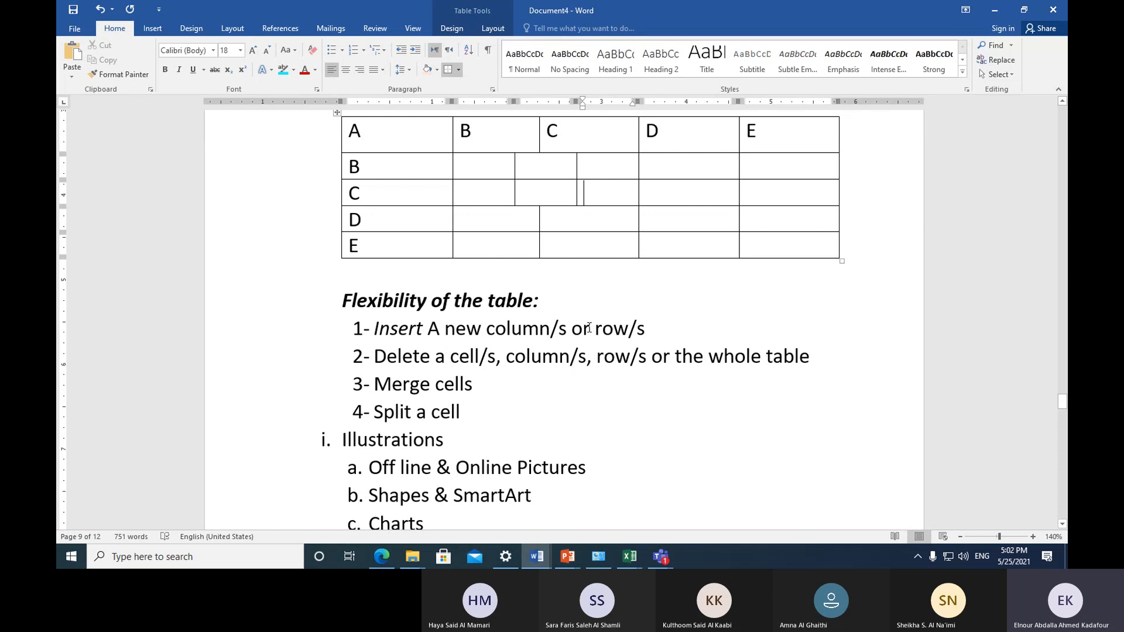
Step: Merge the six split cells beneath headers B and C back into one cell
{"action": "left_click_drag", "start_coordinate": [509, 168], "coordinate": [591, 193]}
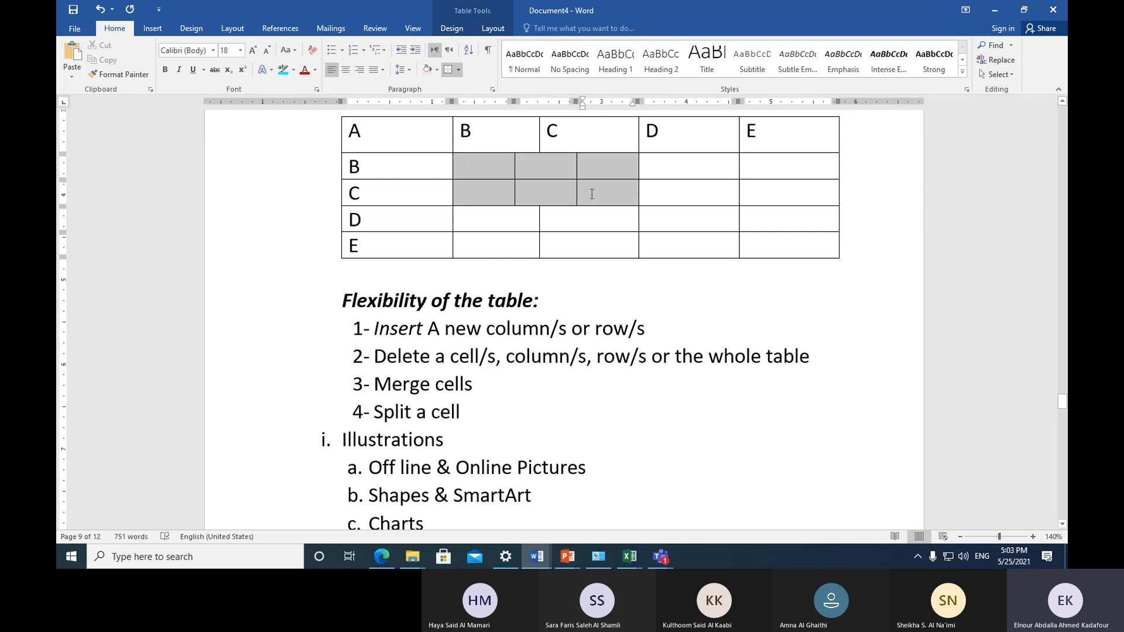
{"action": "right_click", "coordinate": [540, 170]}
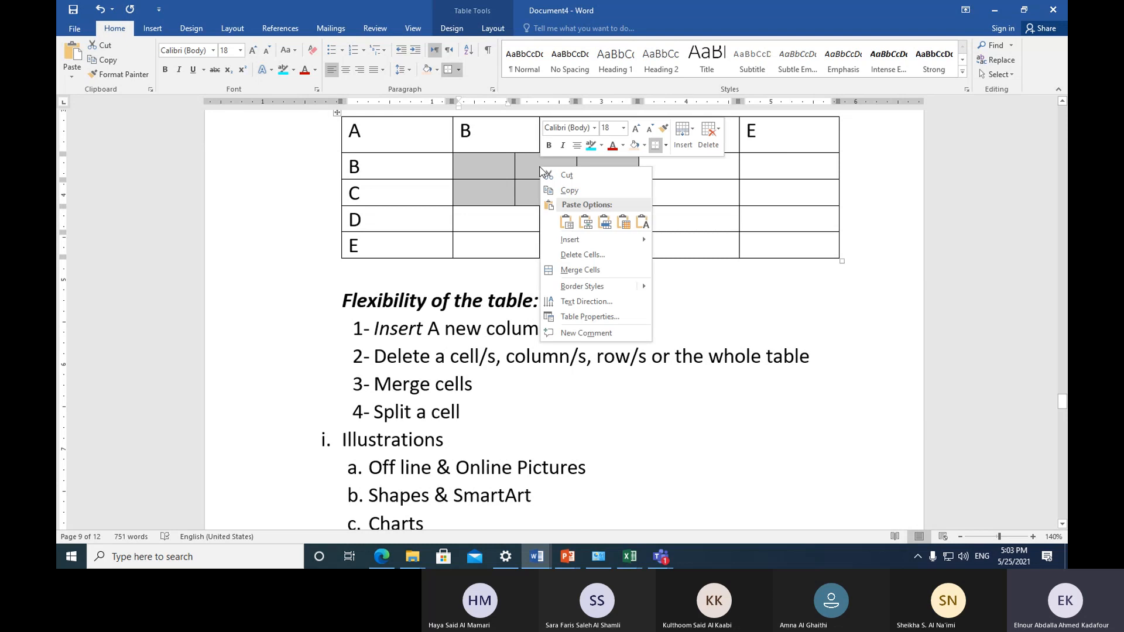
{"action": "left_click", "coordinate": [603, 271]}
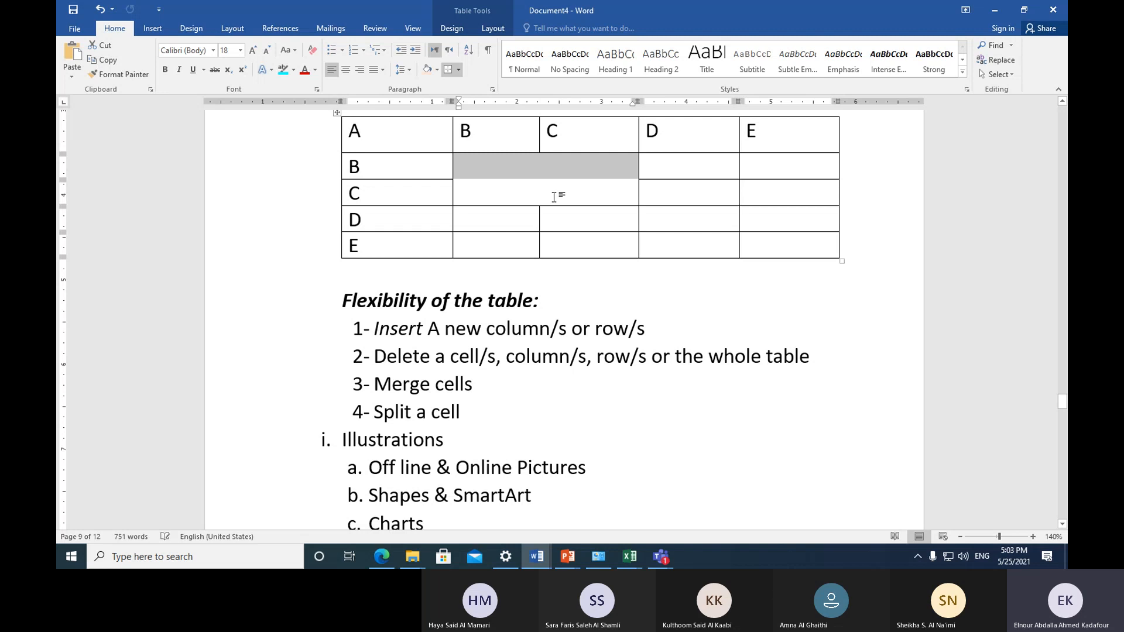
Step: Split the merged cell into 2 columns and 2 rows and align its inner divider with the border between columns B and C
{"action": "right_click", "coordinate": [550, 175]}
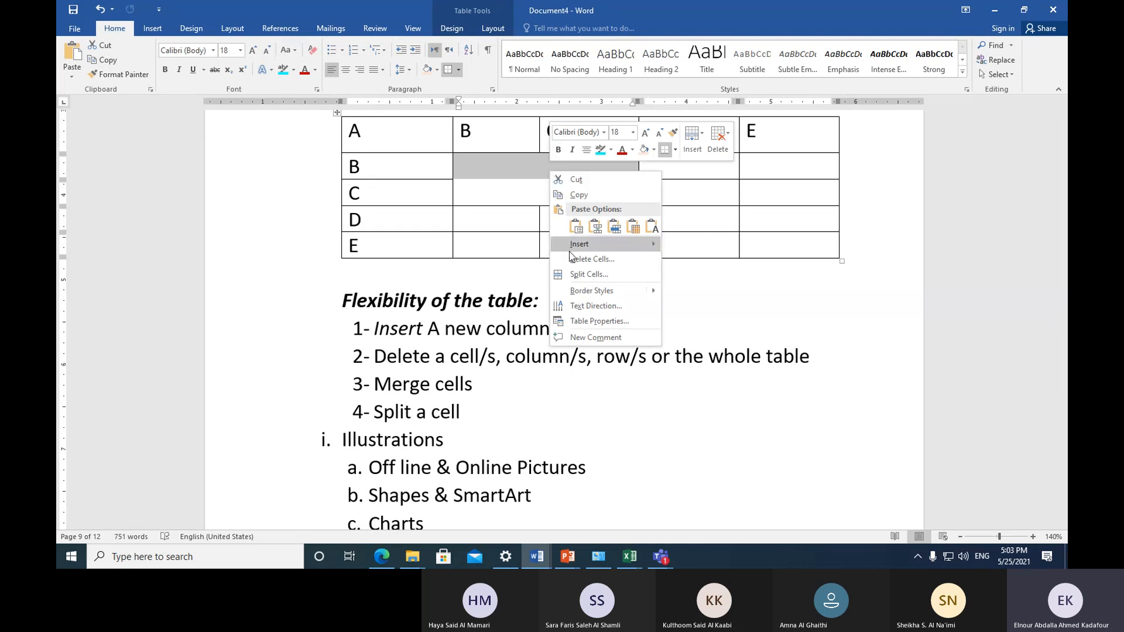
{"action": "left_click", "coordinate": [599, 276]}
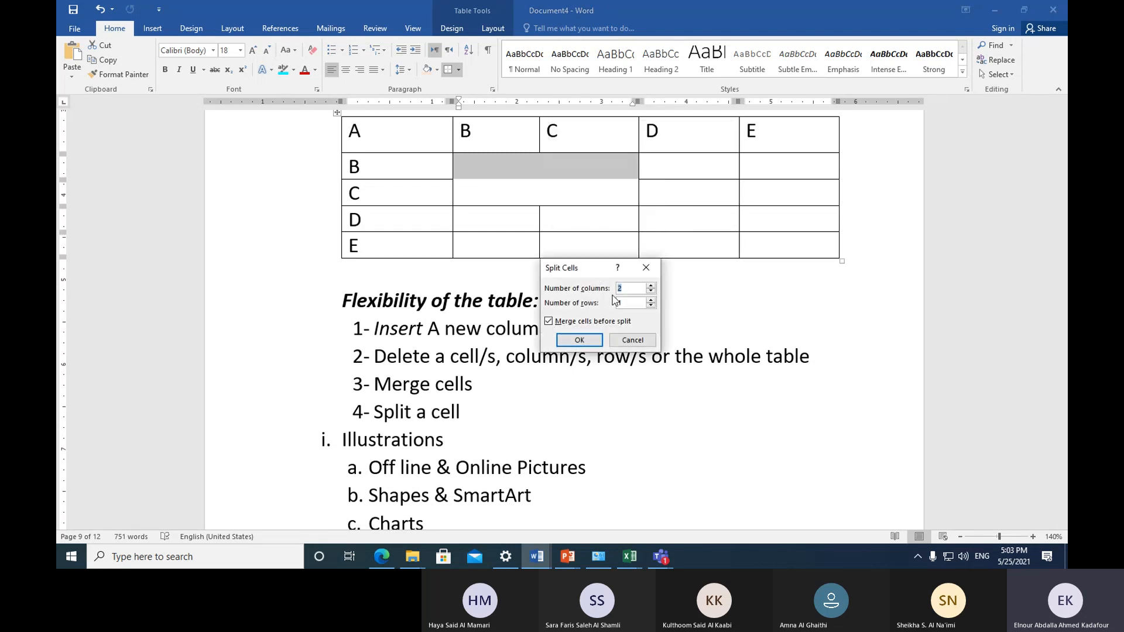
{"action": "left_click", "coordinate": [651, 300]}
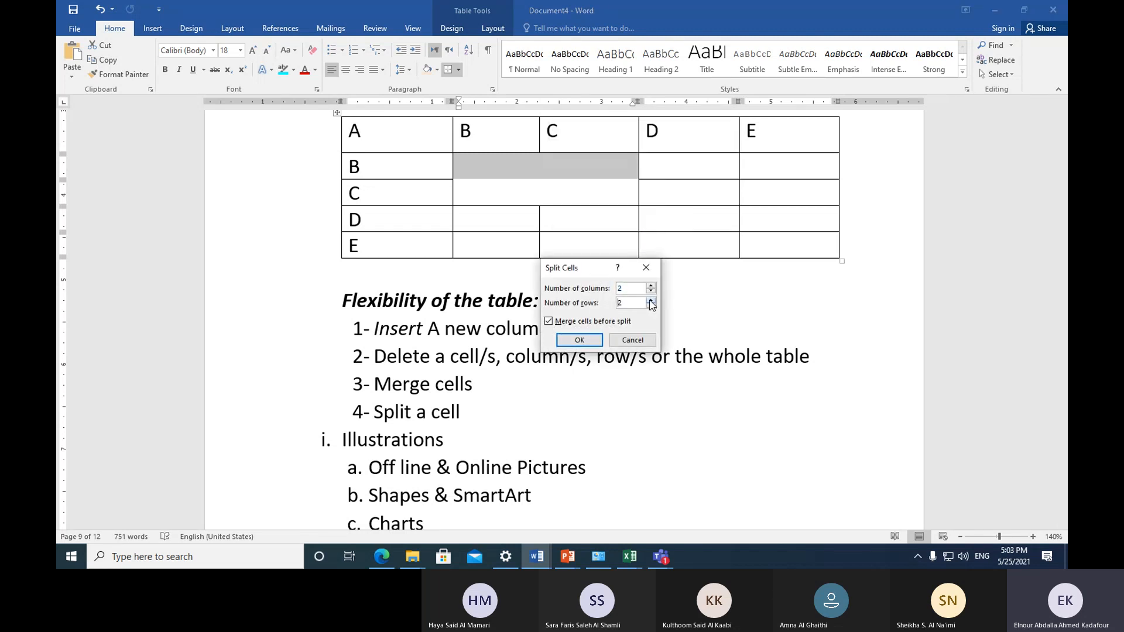
{"action": "left_click", "coordinate": [588, 343]}
{"action": "left_click", "coordinate": [566, 241]}
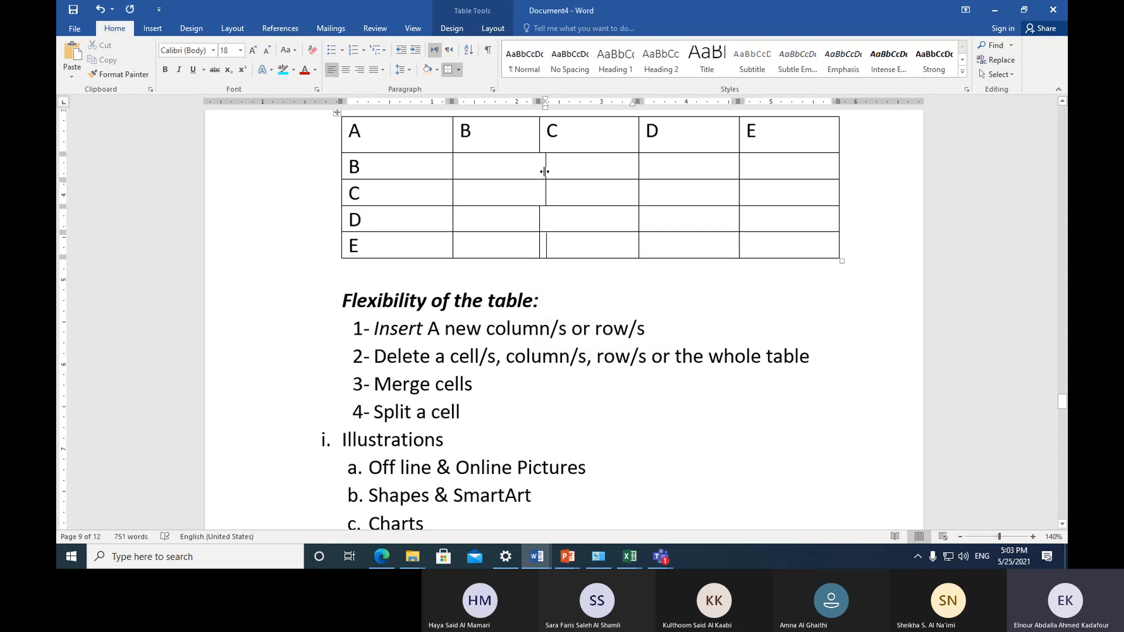
{"action": "left_click_drag", "start_coordinate": [544, 170], "coordinate": [536, 176]}
{"action": "left_click", "coordinate": [603, 307]}
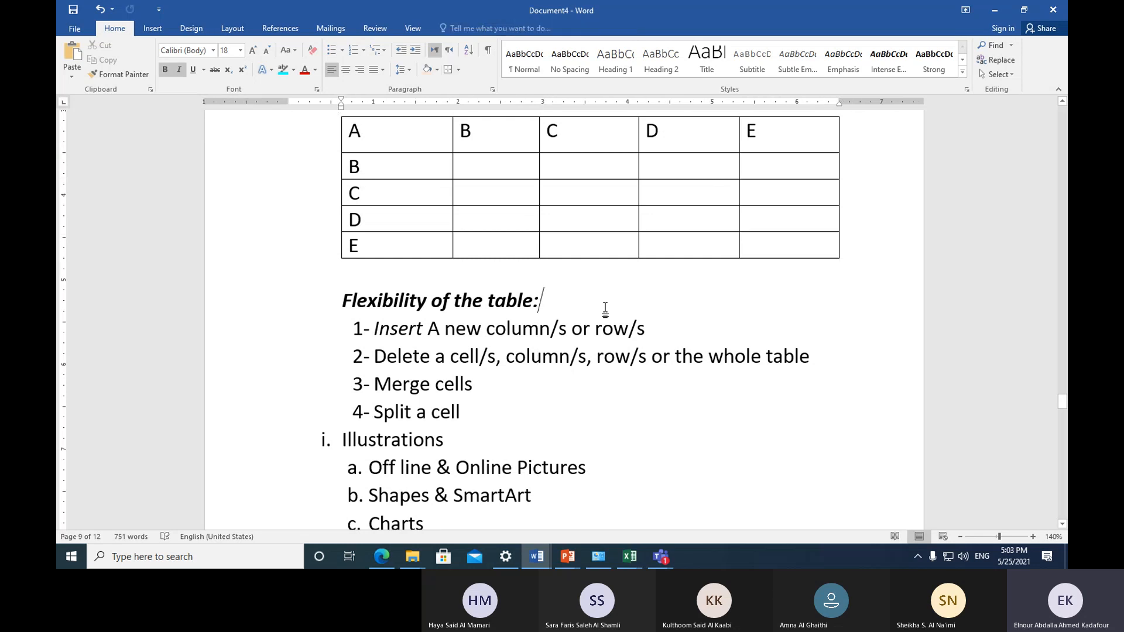
Step: Add "Column width & row height" as item 5 of the list under "Flexibility of the table"
{"action": "scroll", "coordinate": [526, 431], "scroll_direction": "down", "scroll_amount": 1}
{"action": "left_click", "coordinate": [493, 380]}
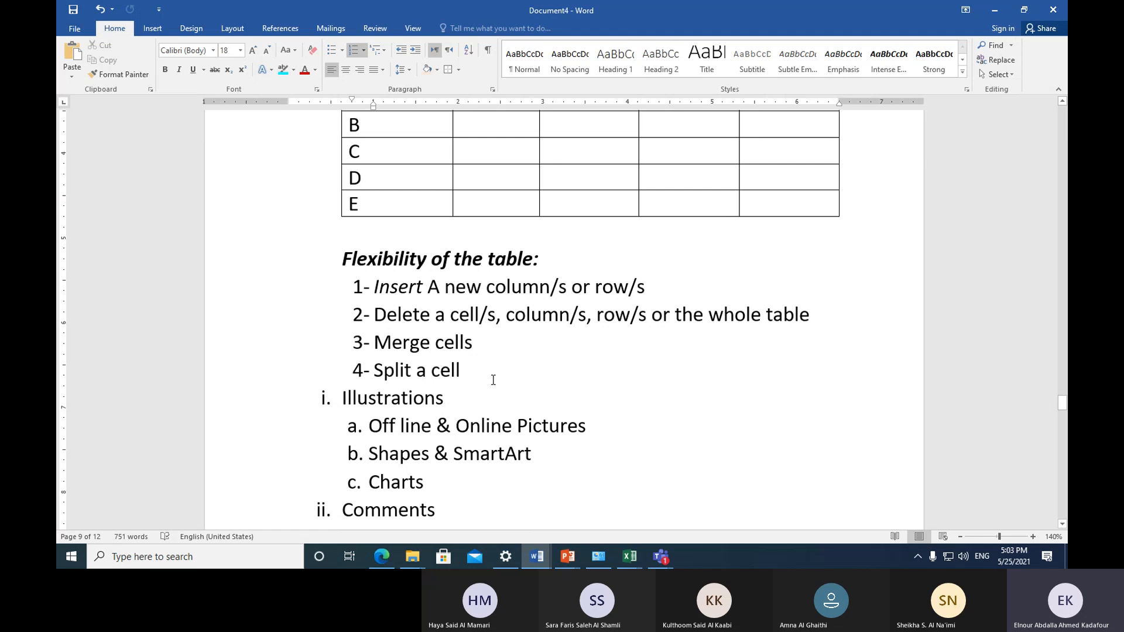
{"action": "key", "text": "Return"}
{"action": "scroll", "coordinate": [612, 282], "scroll_direction": "up", "scroll_amount": 2}
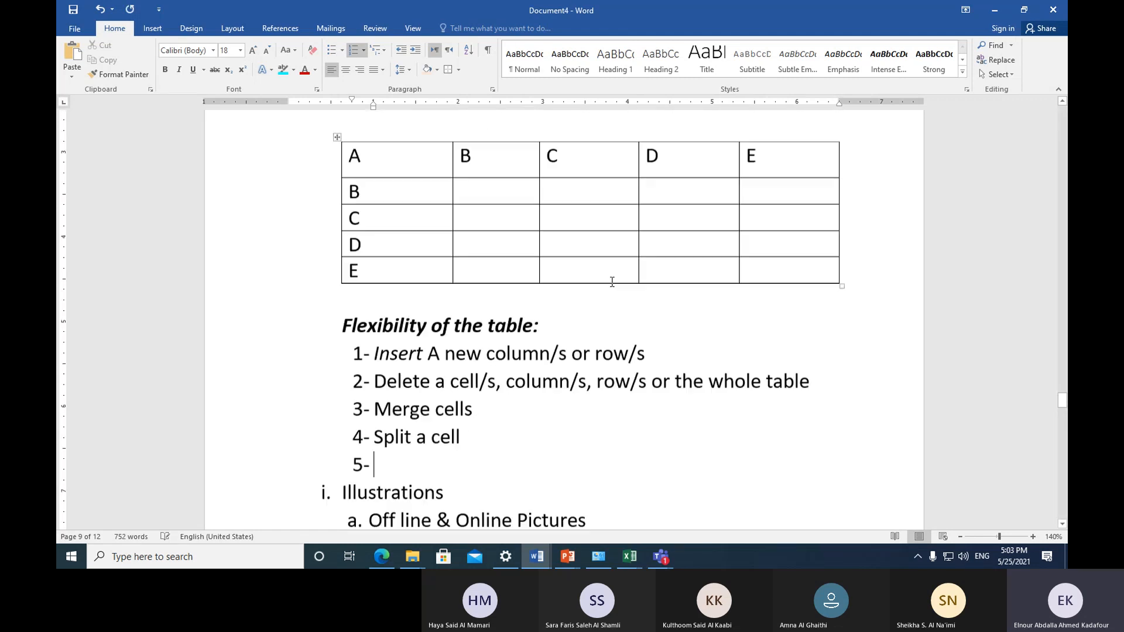
{"action": "scroll", "coordinate": [612, 282], "scroll_direction": "up", "scroll_amount": 1}
{"action": "scroll", "coordinate": [734, 356], "scroll_direction": "down", "scroll_amount": 4}
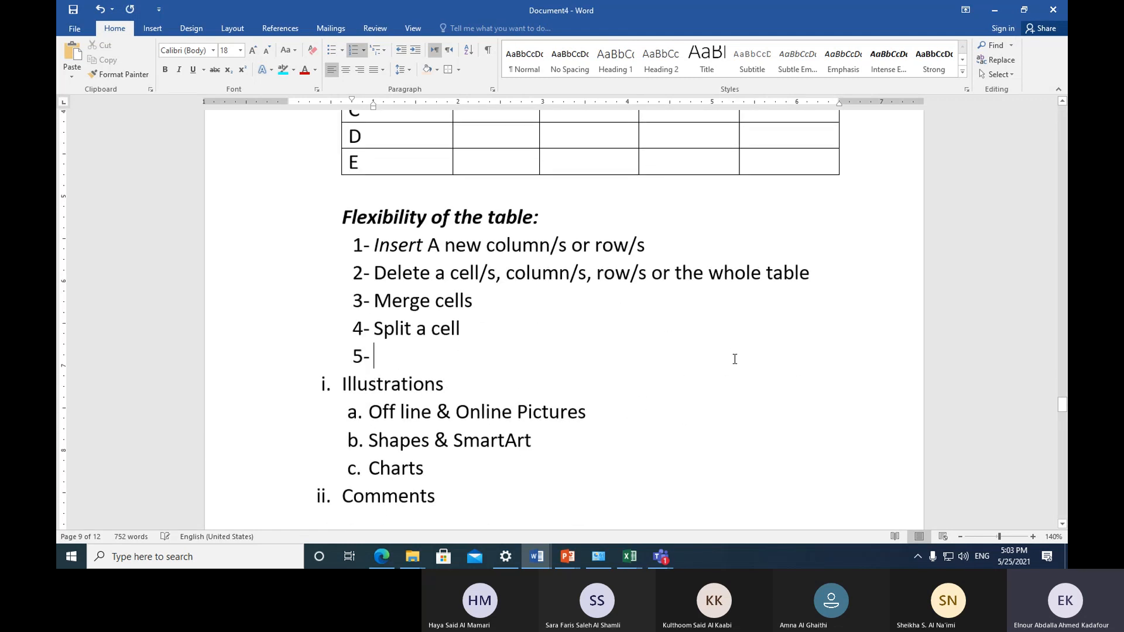
{"action": "type", "text": "c"}
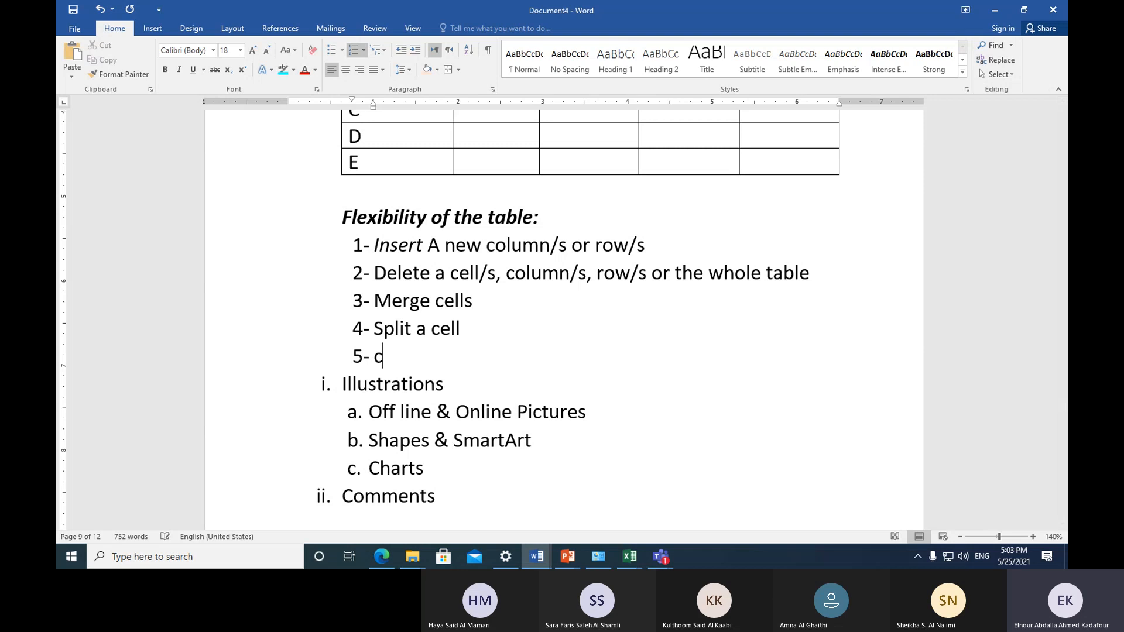
{"action": "type", "text": "olumn heigh"}
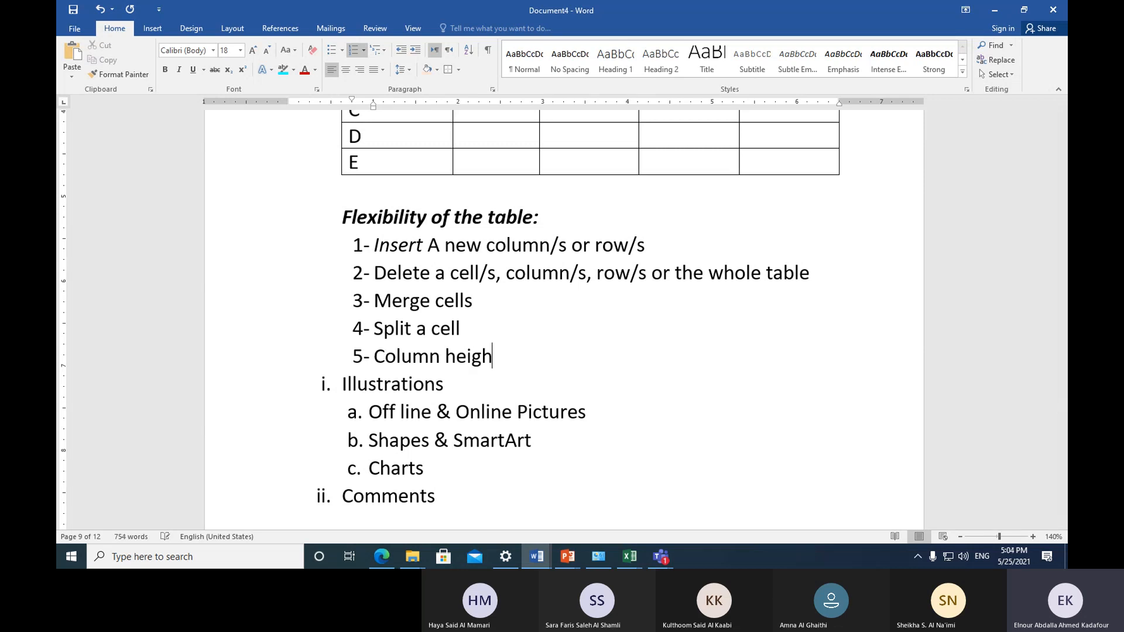
{"action": "type", "text": "t & row h"}
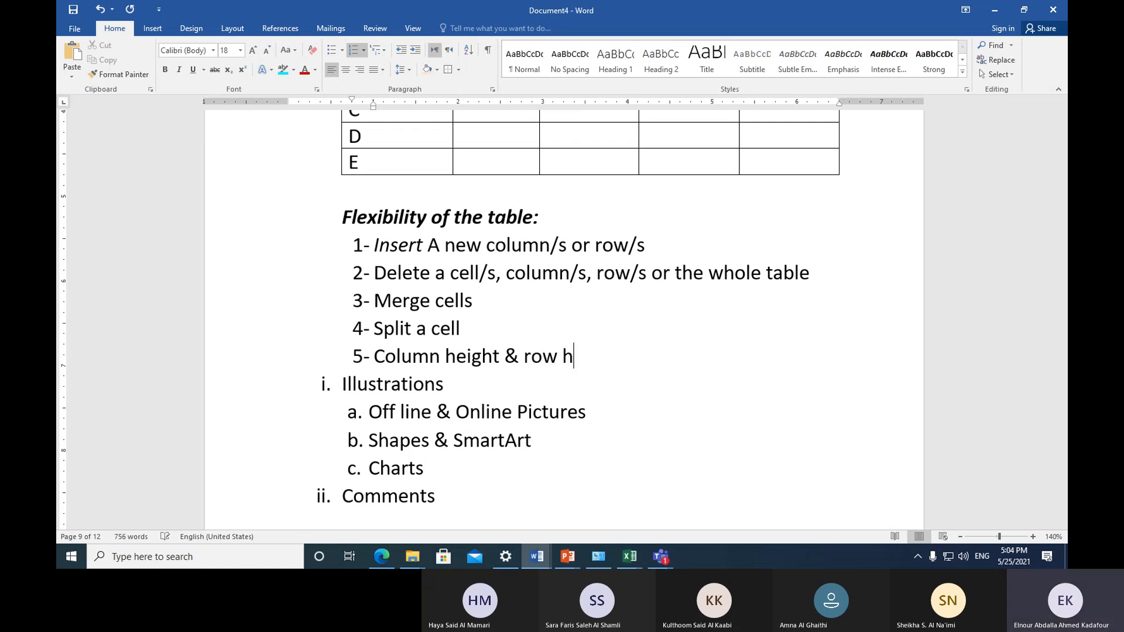
{"action": "type", "text": "eight"}
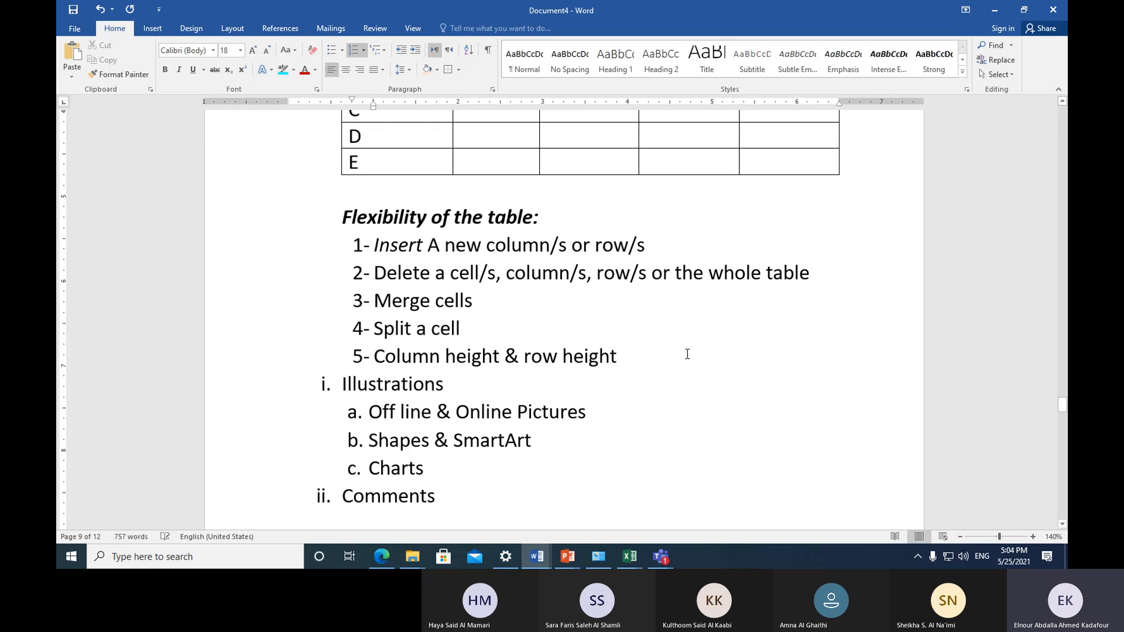
{"action": "double_click", "coordinate": [480, 363]}
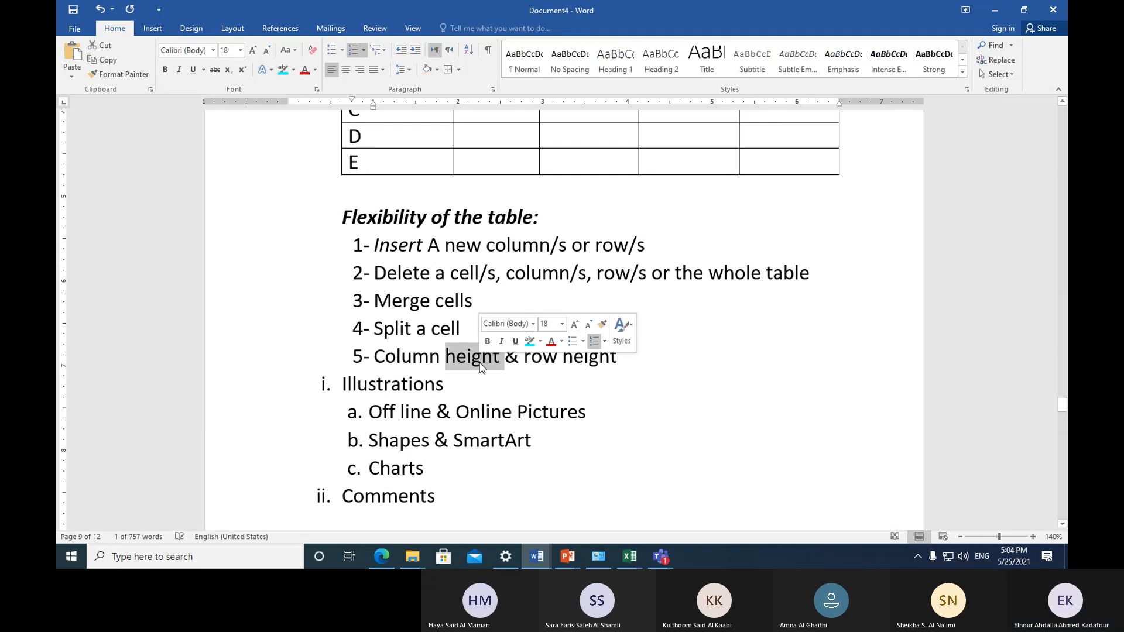
{"action": "type", "text": "width"}
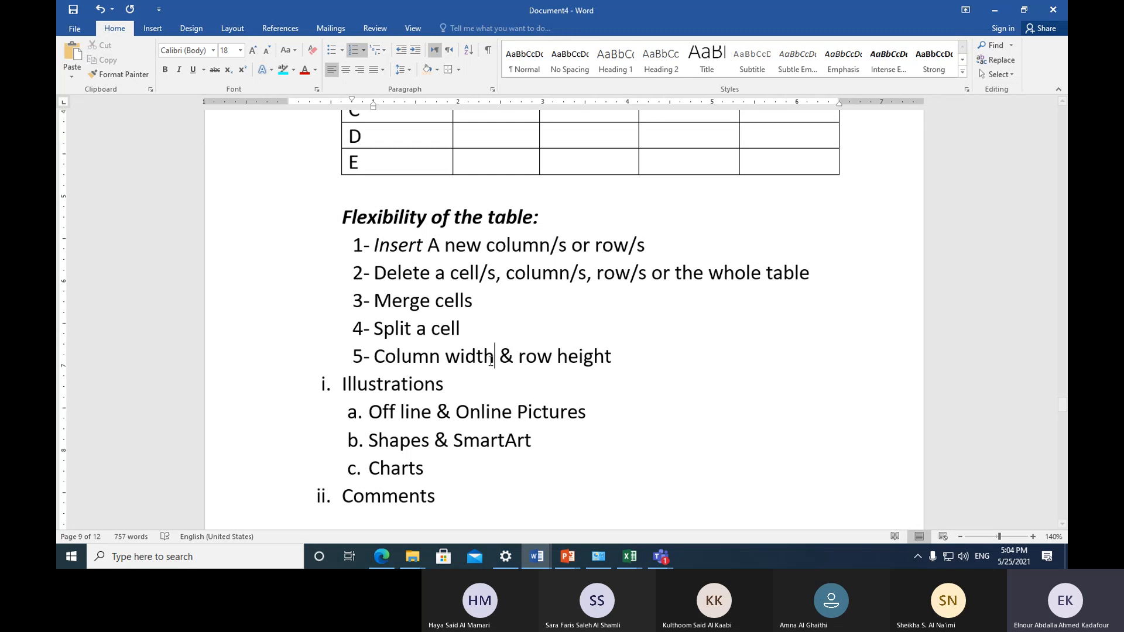
Step: Narrow column A to about half its width and reduce the header row's height to about 0.36"
{"action": "scroll", "coordinate": [593, 370], "scroll_direction": "up", "scroll_amount": 5}
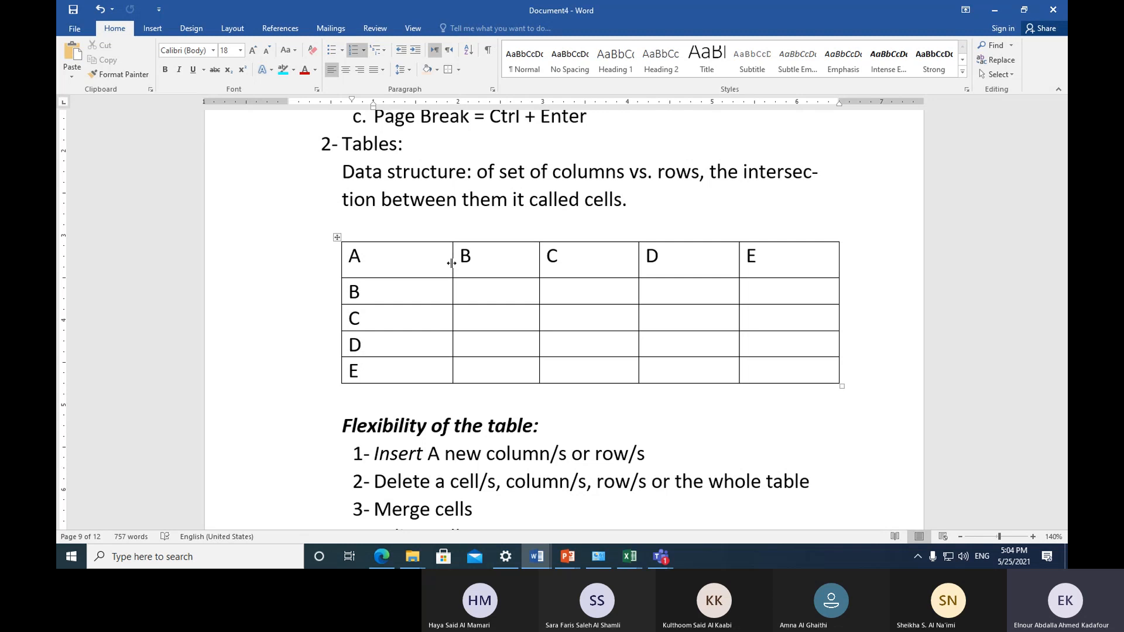
{"action": "left_click_drag", "start_coordinate": [451, 263], "coordinate": [402, 274]}
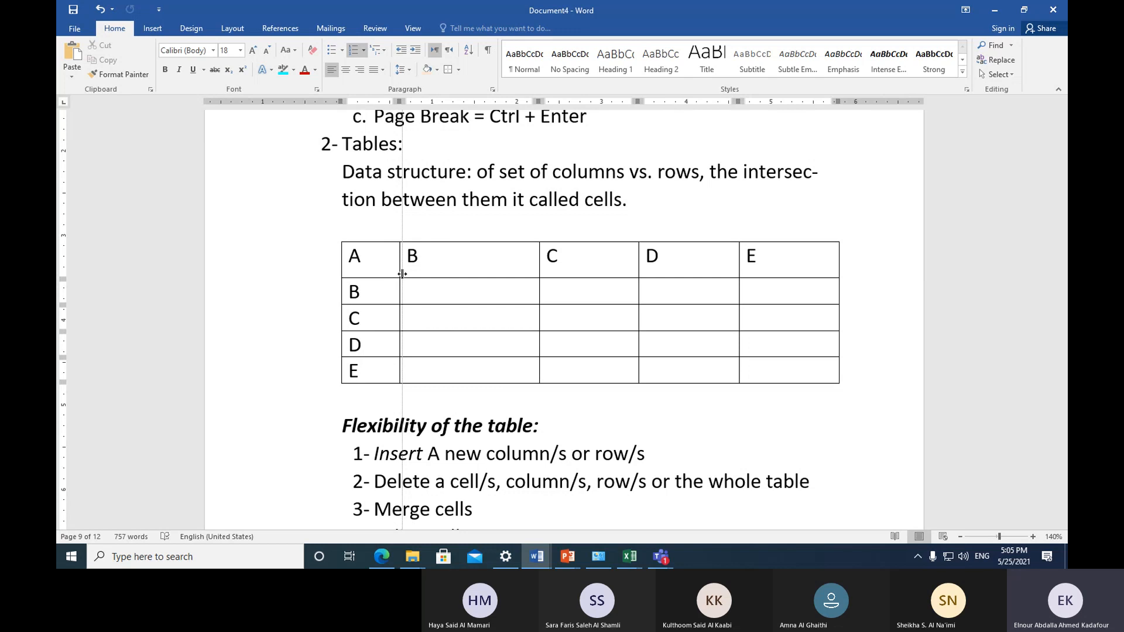
{"action": "left_click_drag", "start_coordinate": [402, 274], "coordinate": [402, 274]}
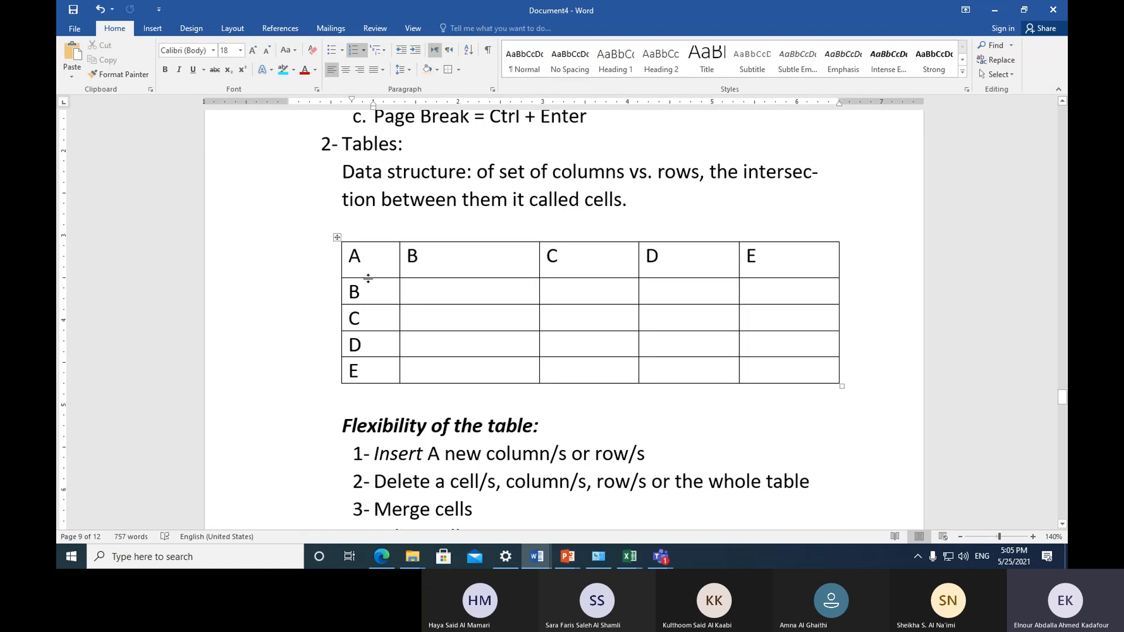
{"action": "left_click_drag", "start_coordinate": [368, 278], "coordinate": [377, 304]}
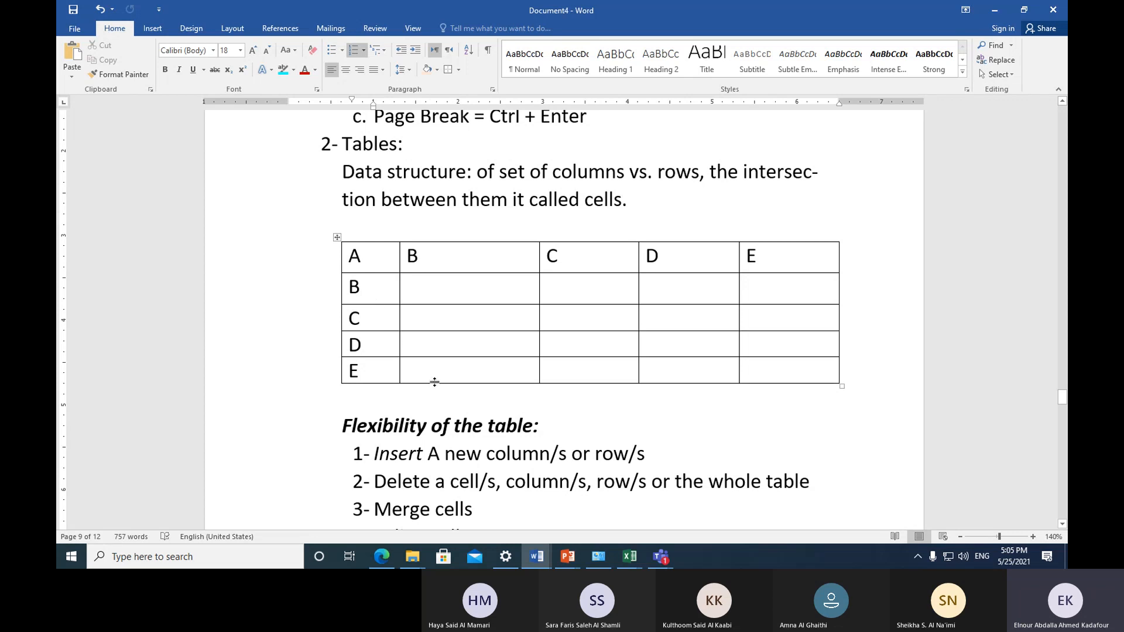
{"action": "scroll", "coordinate": [436, 384], "scroll_direction": "down", "scroll_amount": 3}
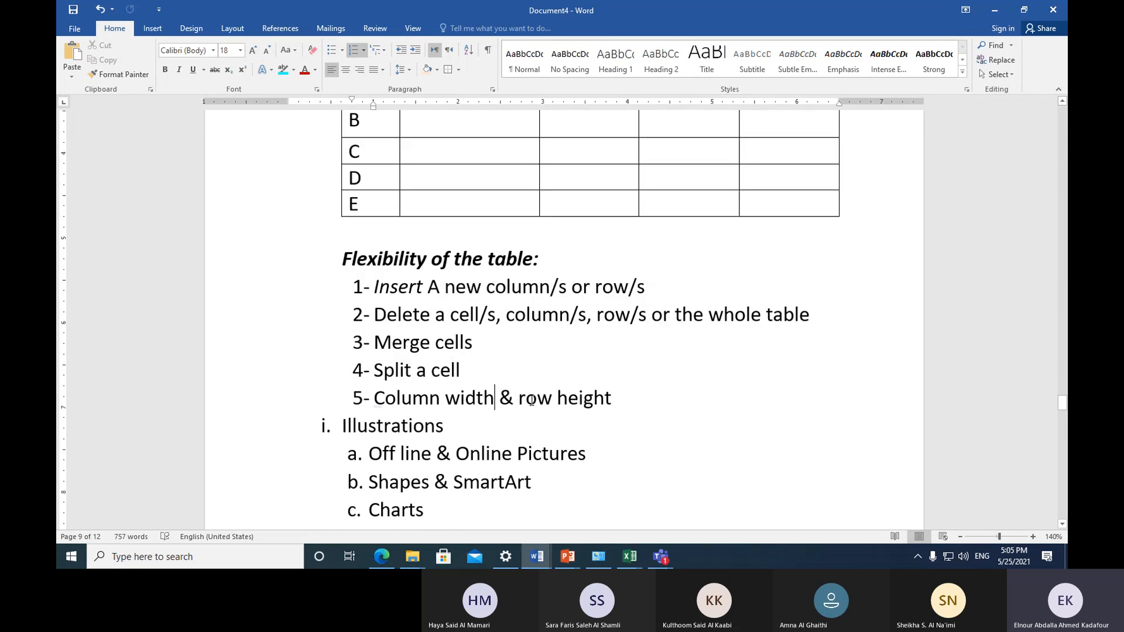
{"action": "scroll", "coordinate": [511, 374], "scroll_direction": "up", "scroll_amount": 4}
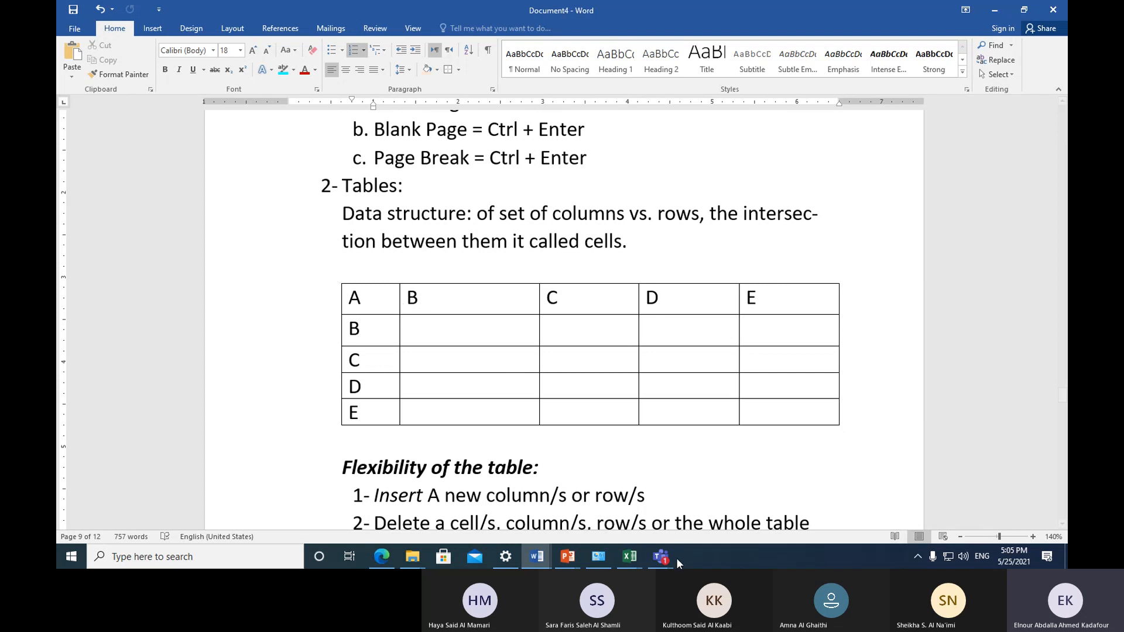
Step: Switch to the Microsoft Teams meeting, admit the guest waiting in the lobby, and return to the Word document
{"action": "mouse_move", "coordinate": [665, 556]}
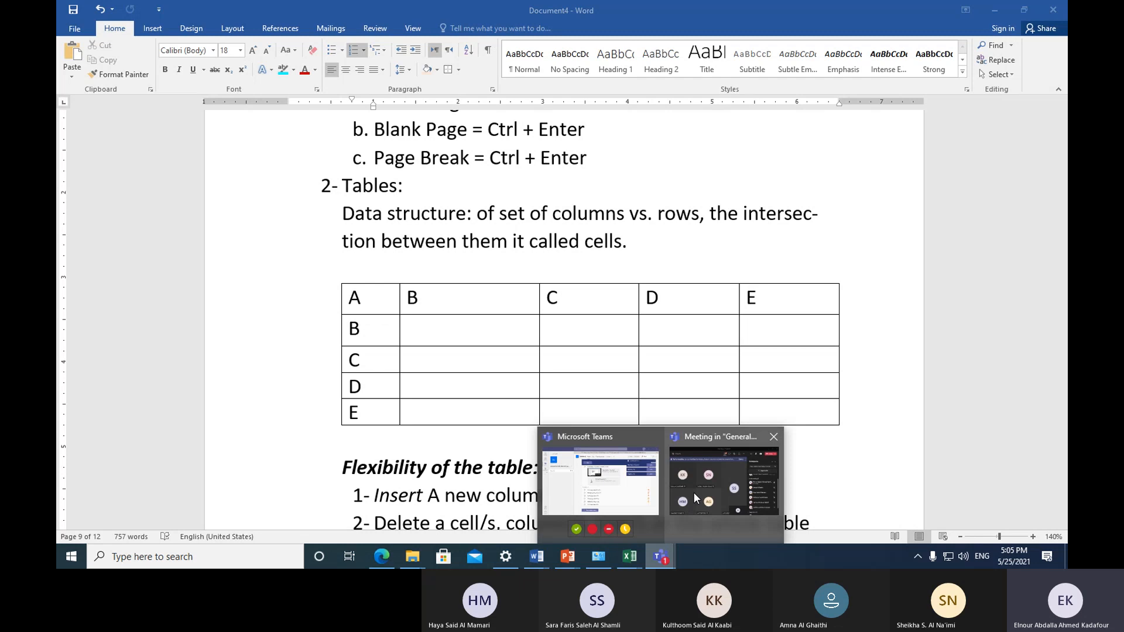
{"action": "mouse_move", "coordinate": [693, 492]}
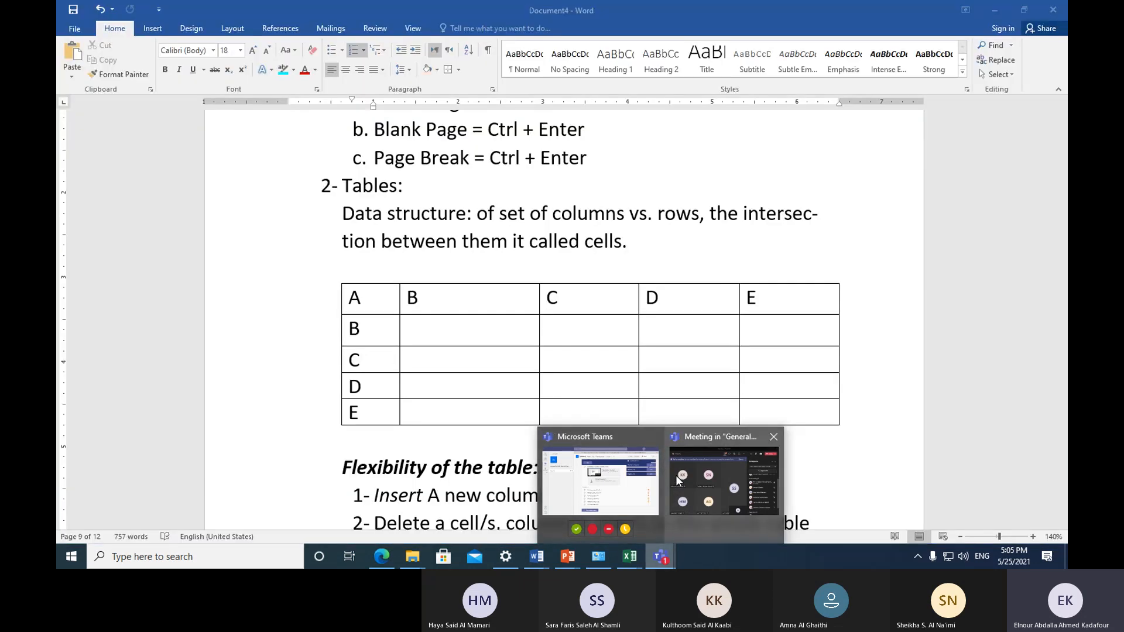
{"action": "left_click", "coordinate": [677, 480]}
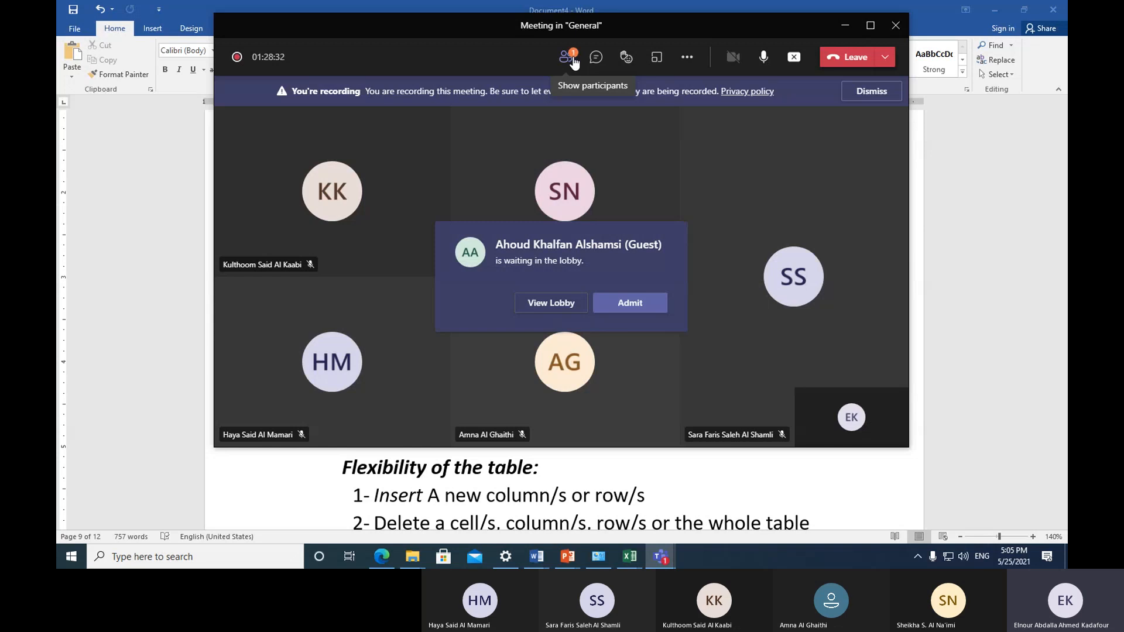
{"action": "left_click", "coordinate": [639, 306]}
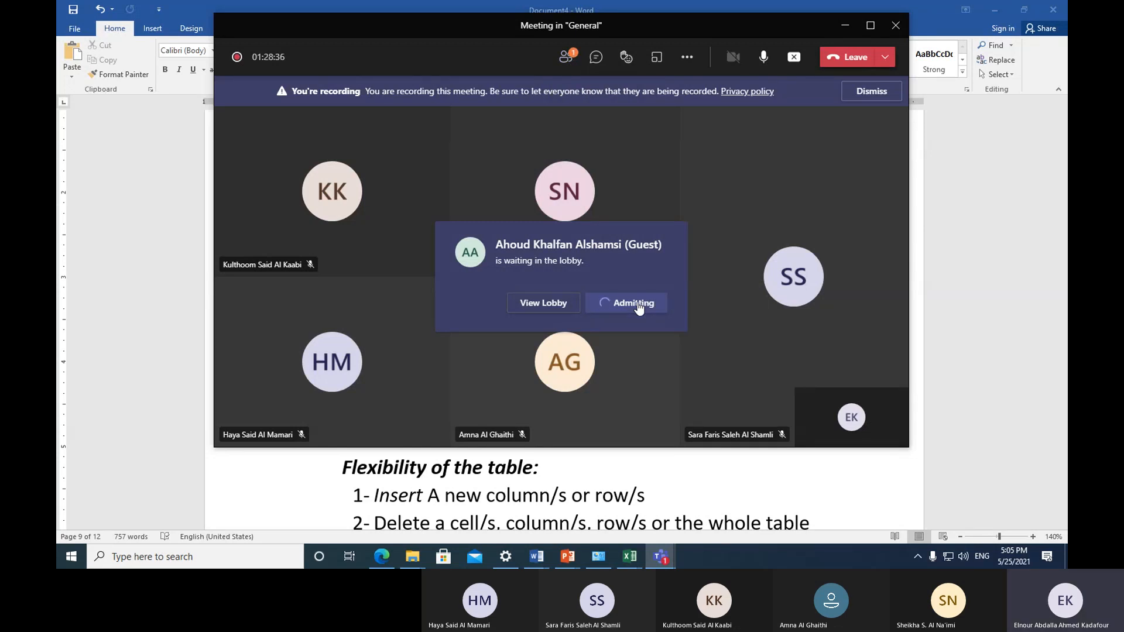
{"action": "left_click", "coordinate": [596, 472]}
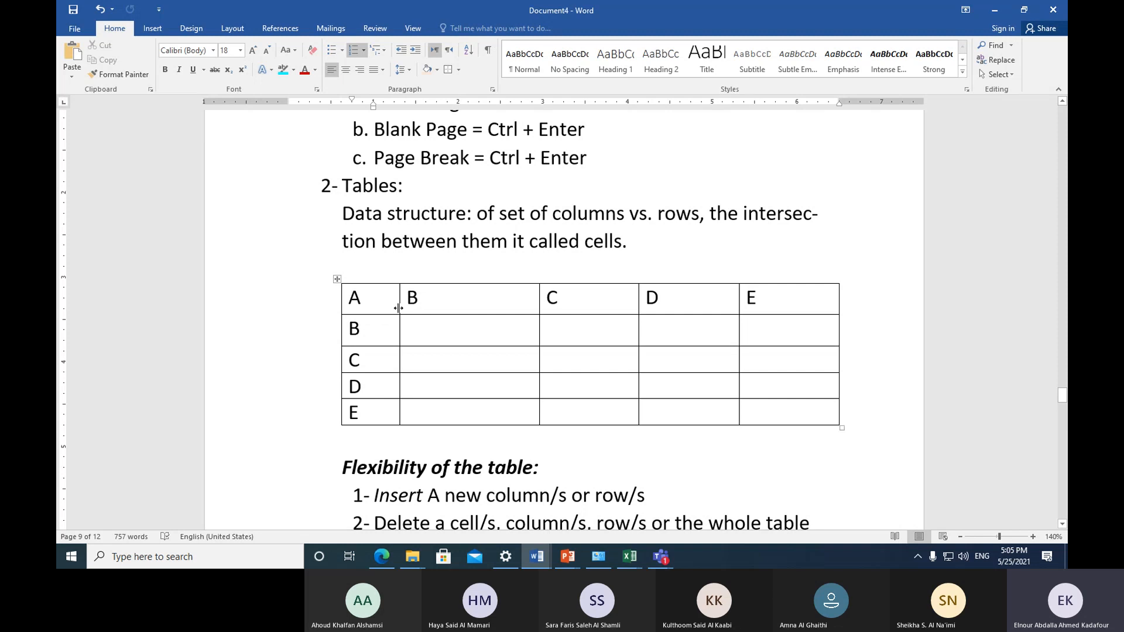
Step: Widen column A to about 1.18" and distribute all columns of the table evenly
{"action": "left_click_drag", "start_coordinate": [398, 308], "coordinate": [441, 314]}
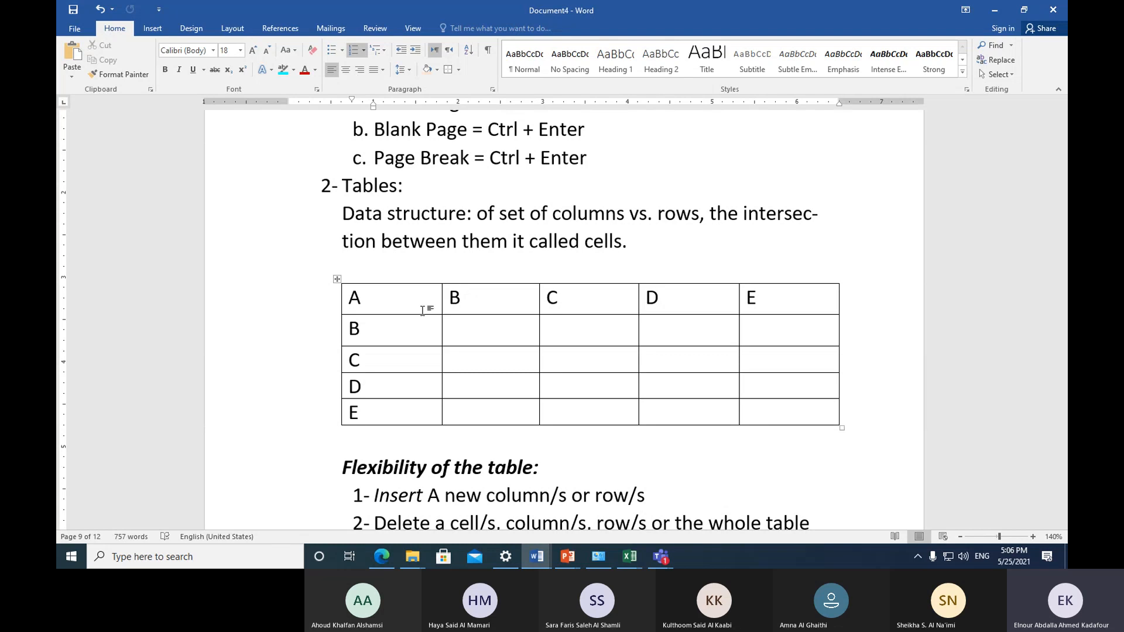
{"action": "left_click", "coordinate": [382, 301]}
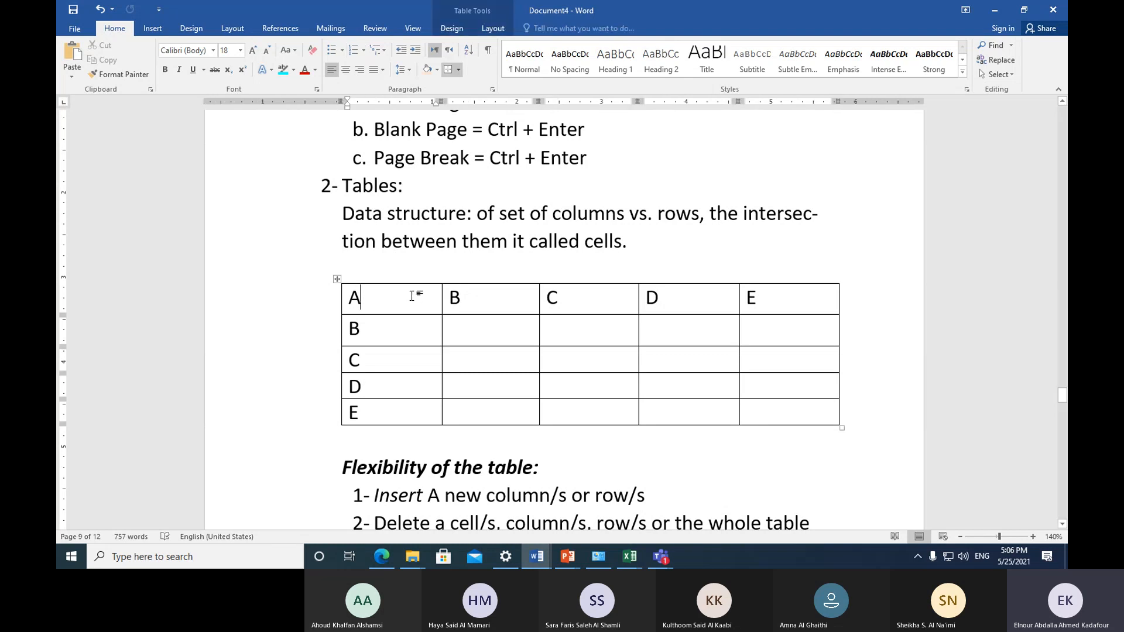
{"action": "left_click", "coordinate": [496, 30]}
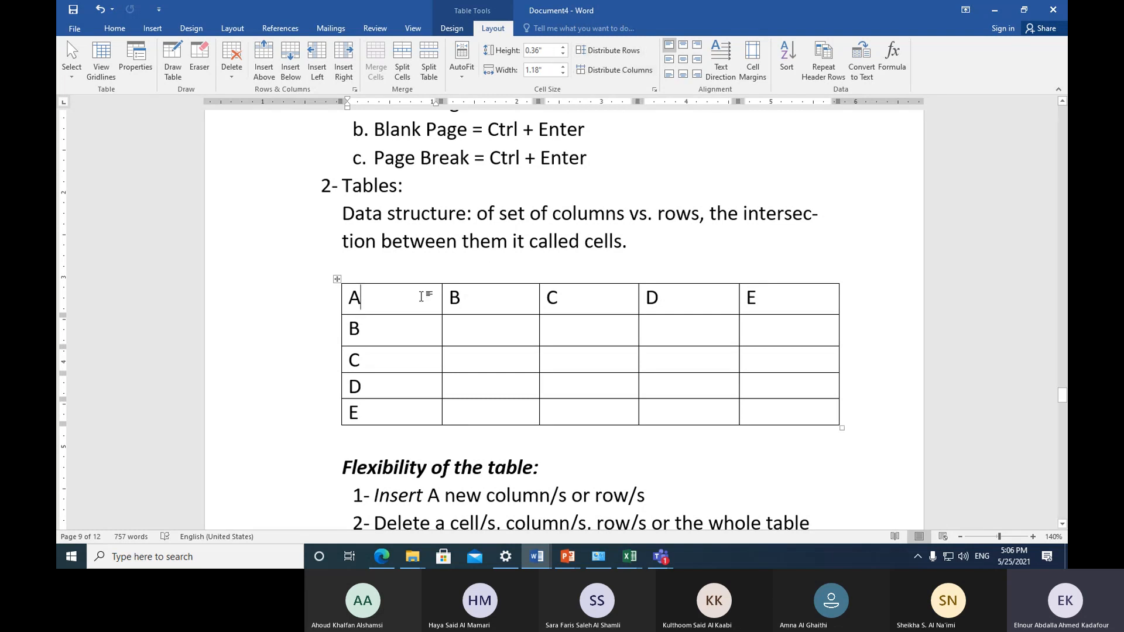
{"action": "left_click", "coordinate": [337, 280]}
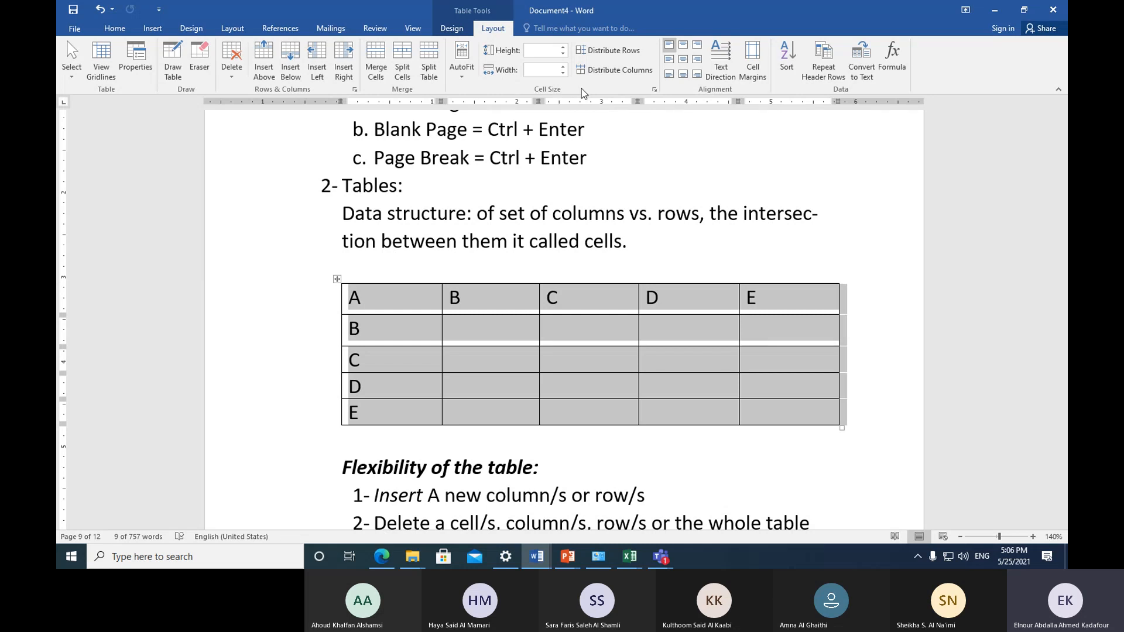
{"action": "left_click", "coordinate": [616, 69]}
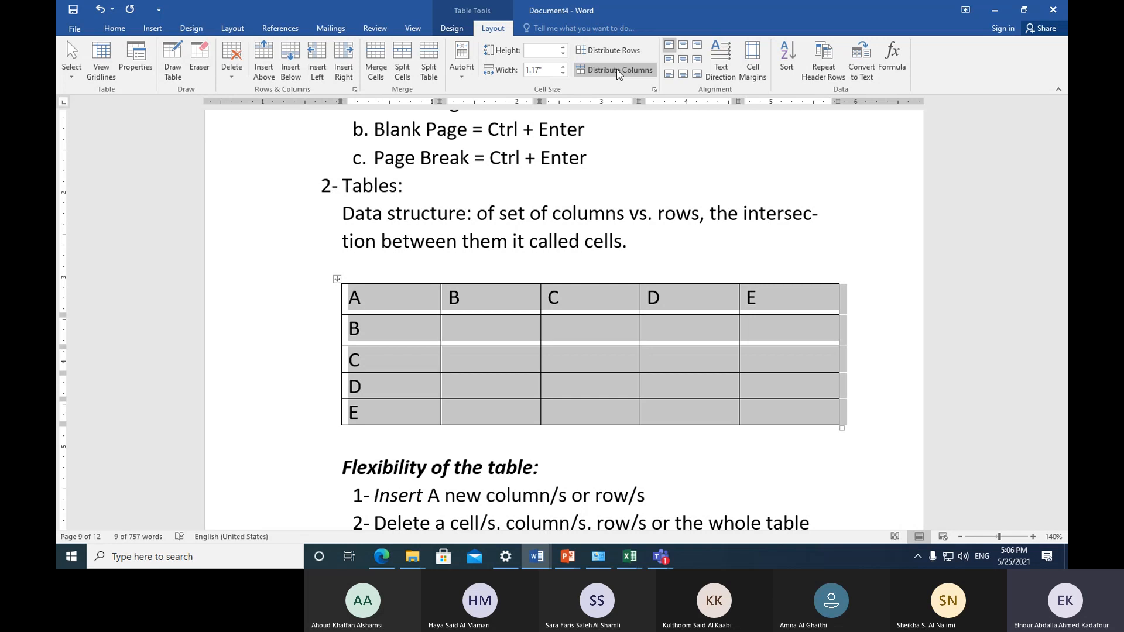
{"action": "left_click", "coordinate": [617, 330]}
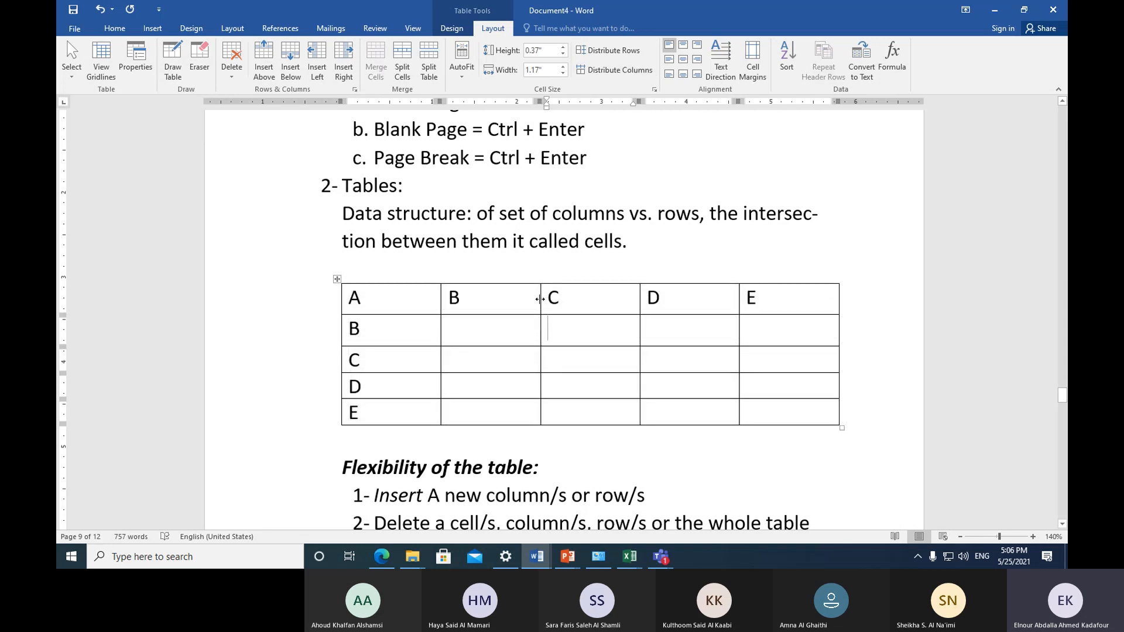
Step: Widen column B until column C is about 0.59" wide, and widen column D to about 1.73" by narrowing column E
{"action": "left_click_drag", "start_coordinate": [540, 299], "coordinate": [590, 300]}
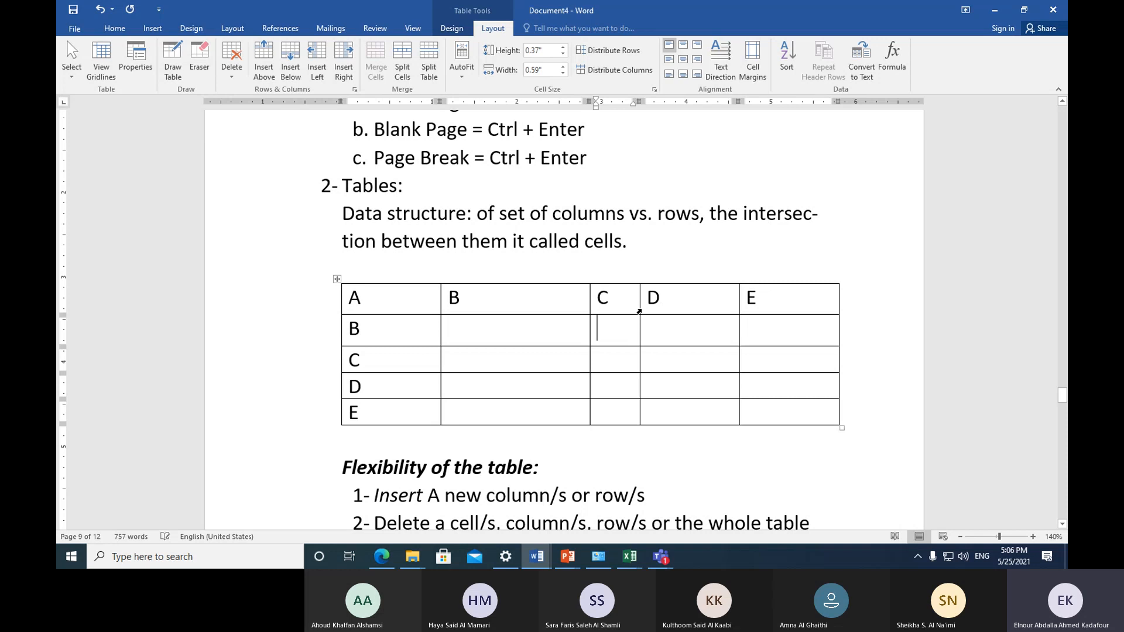
{"action": "left_click", "coordinate": [740, 304]}
{"action": "left_click", "coordinate": [736, 305]}
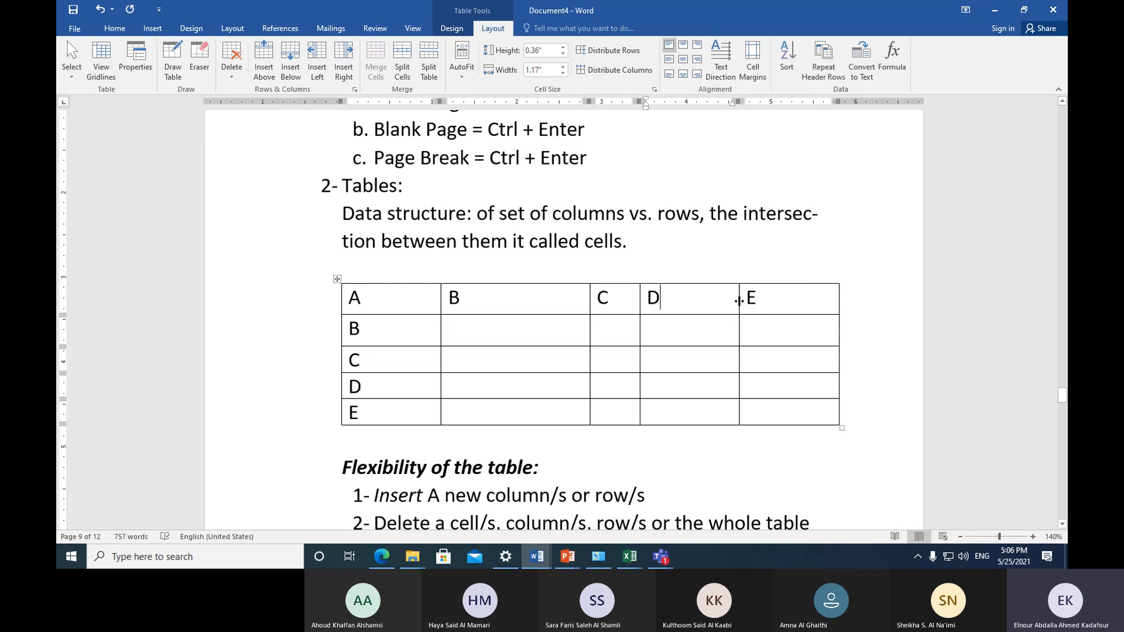
{"action": "left_click", "coordinate": [739, 301]}
{"action": "left_click", "coordinate": [737, 307]}
{"action": "left_click_drag", "start_coordinate": [737, 306], "coordinate": [785, 314]}
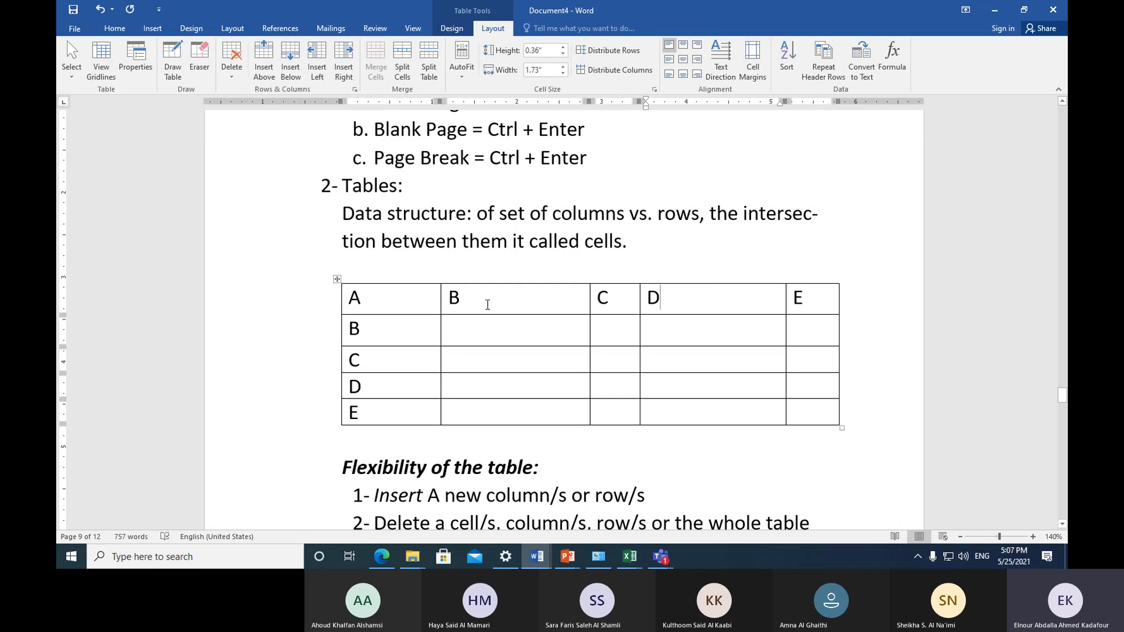
Step: Select the whole table and equalize the widths of columns A to E again with Distribute Columns
{"action": "left_click", "coordinate": [335, 280]}
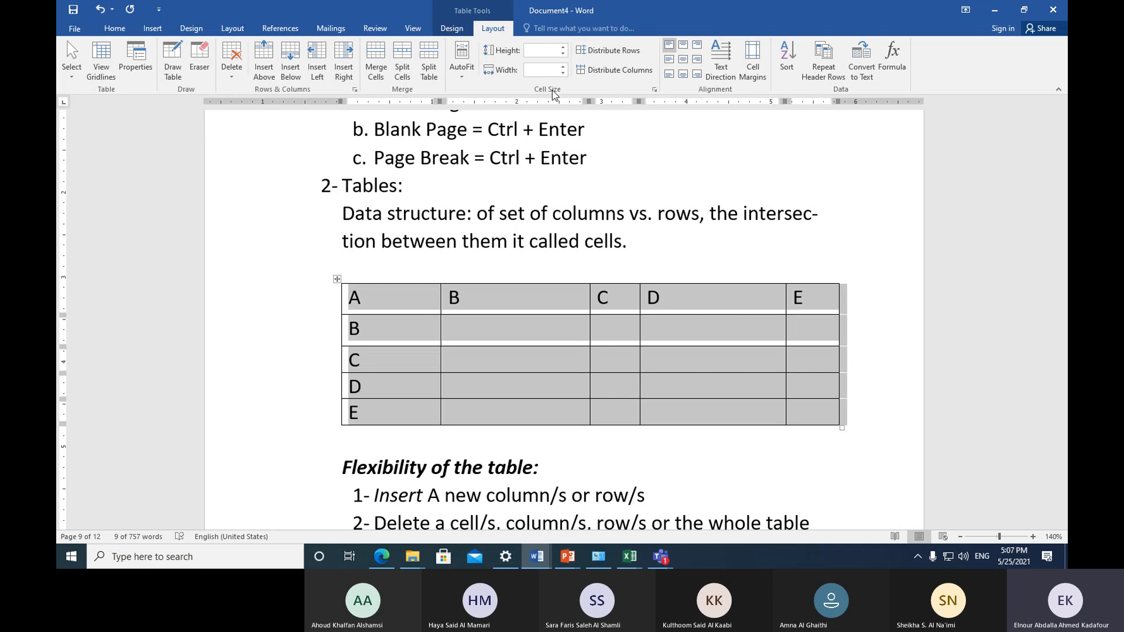
{"action": "left_click", "coordinate": [608, 70]}
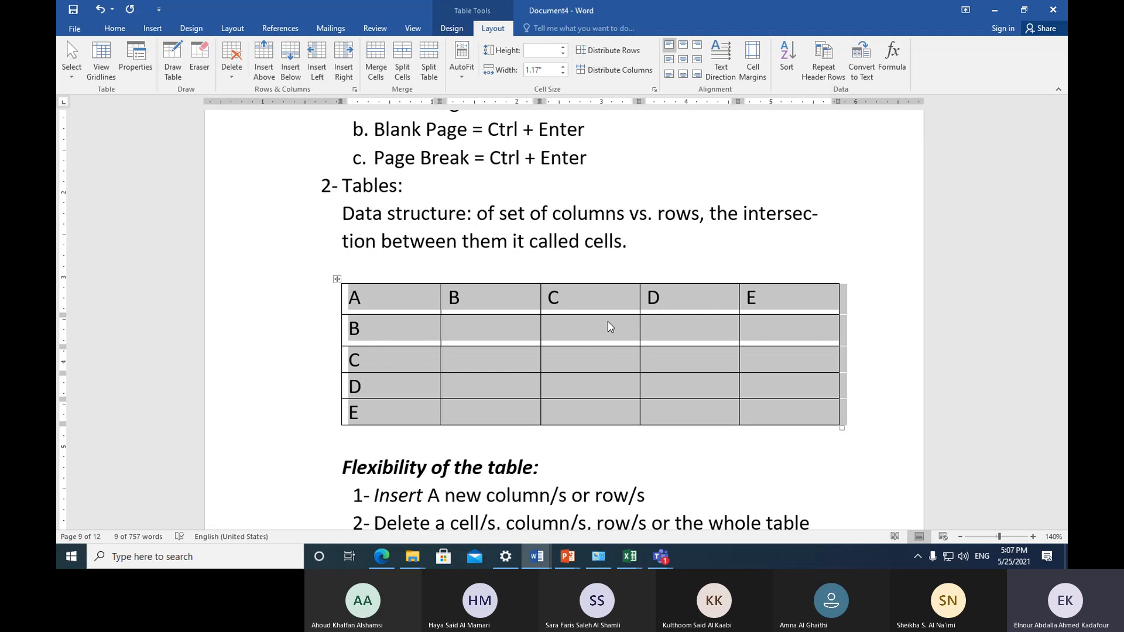
Step: Make rows A, C and E of the table taller than rows B and D by moving their lower borders down
{"action": "left_click", "coordinate": [511, 332]}
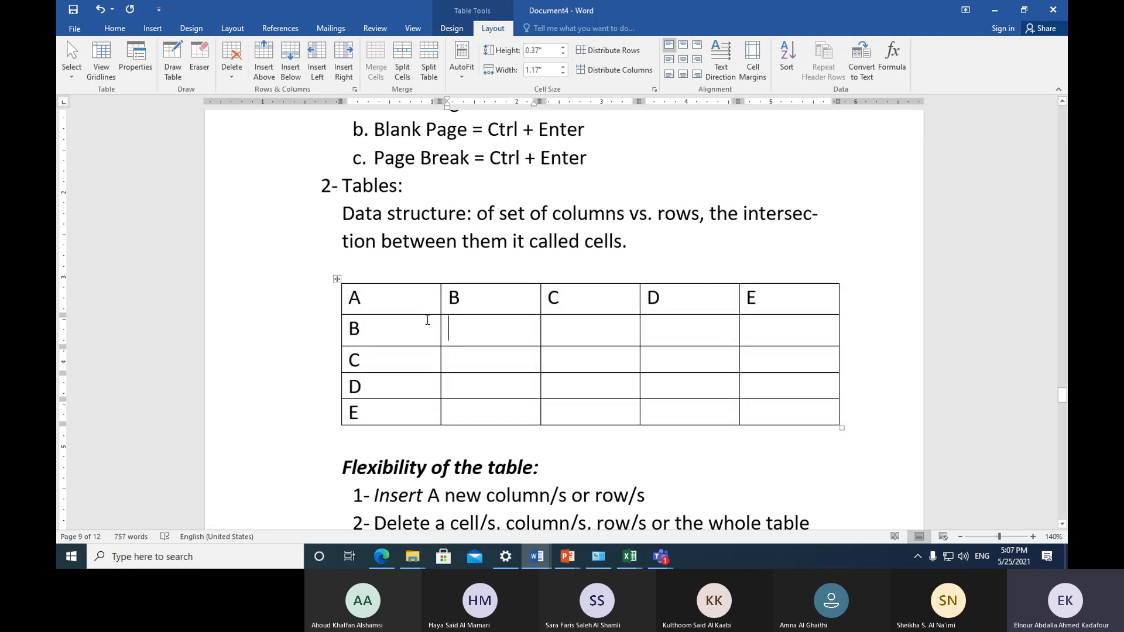
{"action": "left_click_drag", "start_coordinate": [418, 315], "coordinate": [421, 338]}
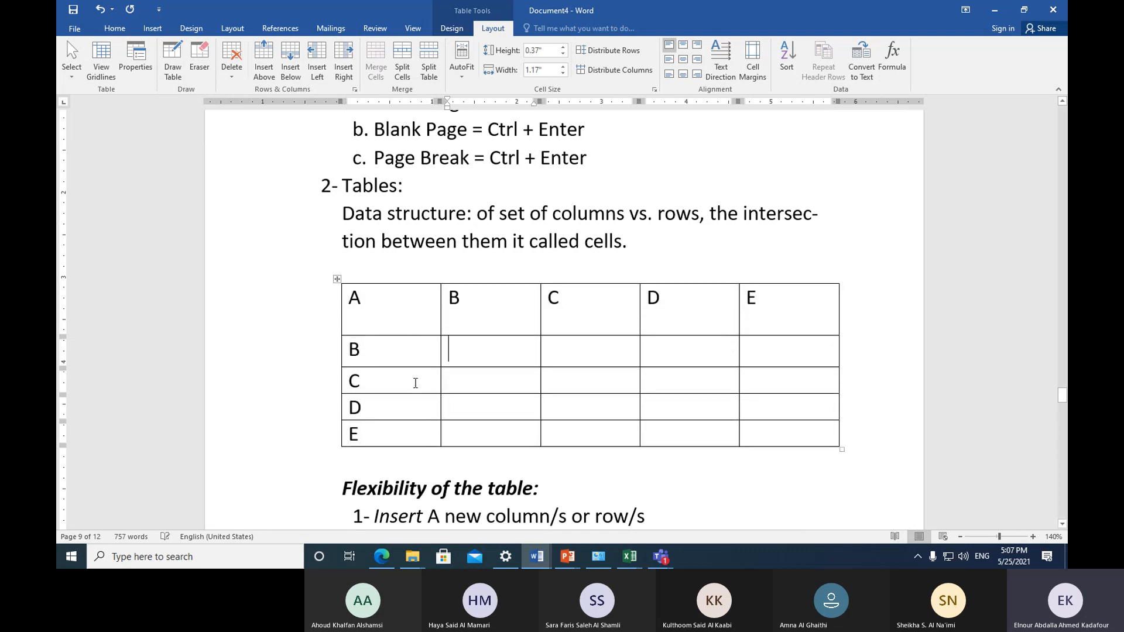
{"action": "left_click_drag", "start_coordinate": [409, 393], "coordinate": [420, 421]}
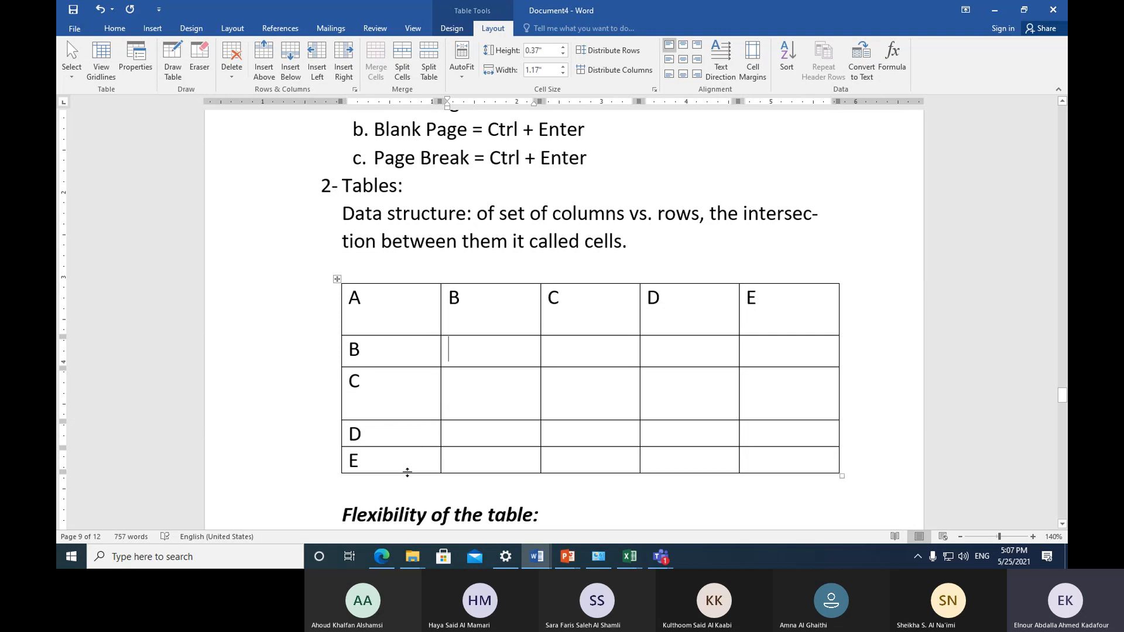
{"action": "left_click_drag", "start_coordinate": [407, 473], "coordinate": [414, 499]}
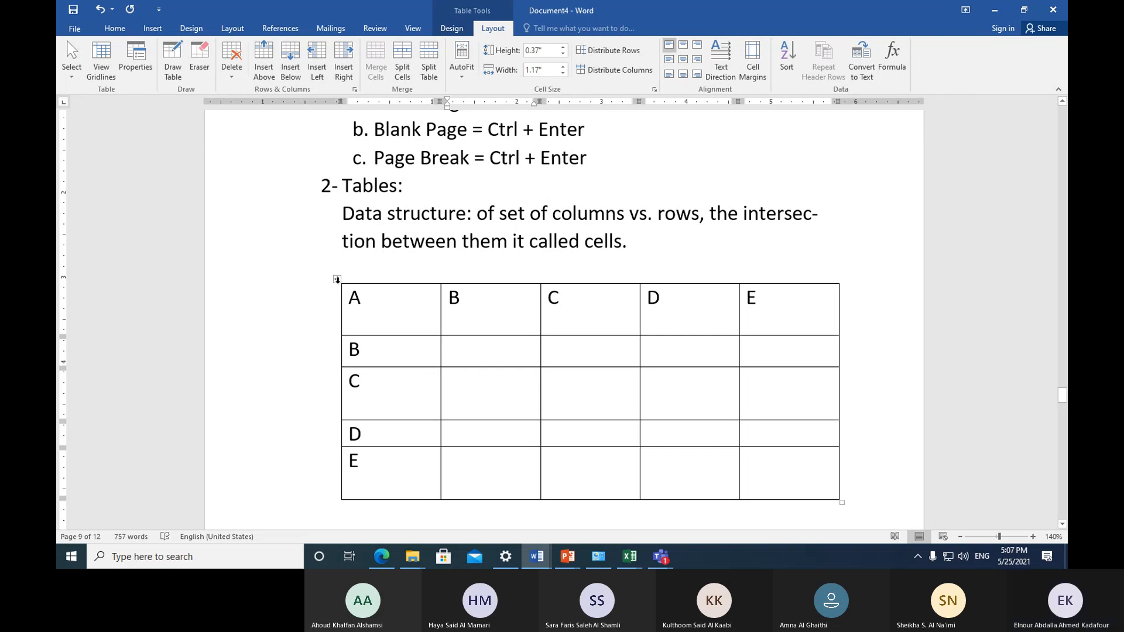
Step: Distribute all the table's rows evenly and set the row height of the whole table to 0.6"
{"action": "left_click", "coordinate": [337, 280]}
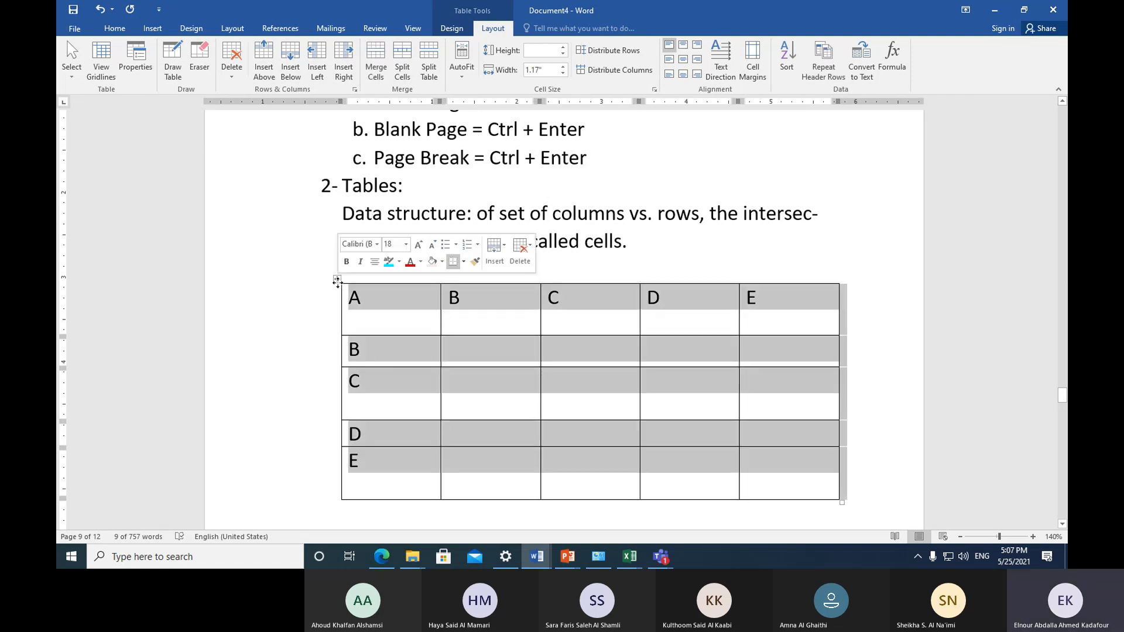
{"action": "left_click", "coordinate": [614, 52]}
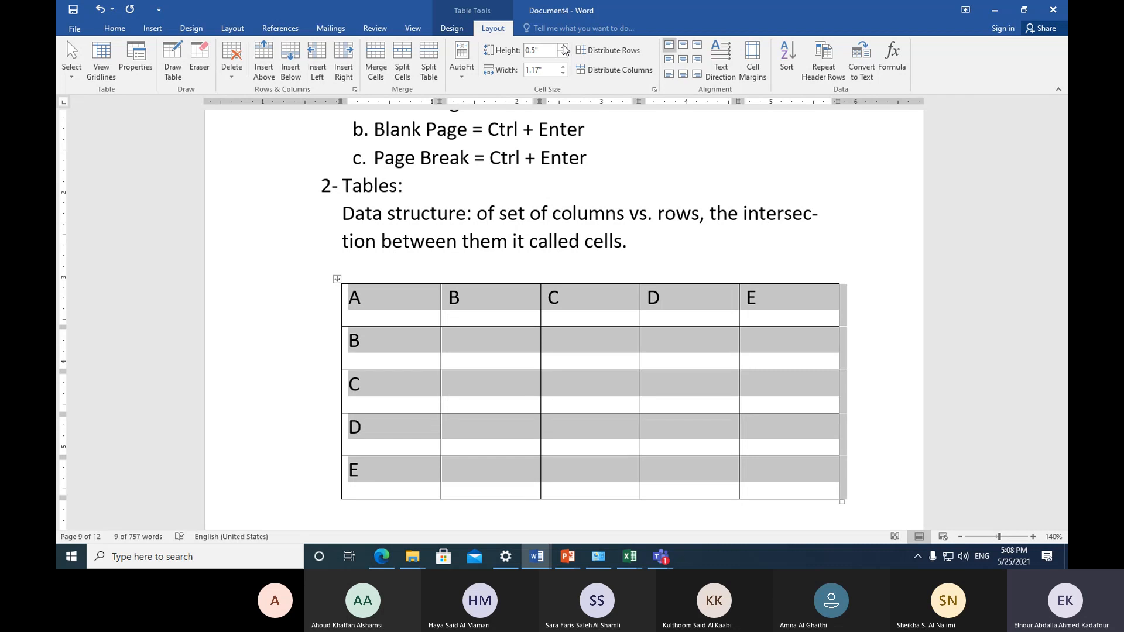
{"action": "left_click", "coordinate": [563, 46]}
{"action": "left_click", "coordinate": [563, 47]}
{"action": "left_click", "coordinate": [563, 47]}
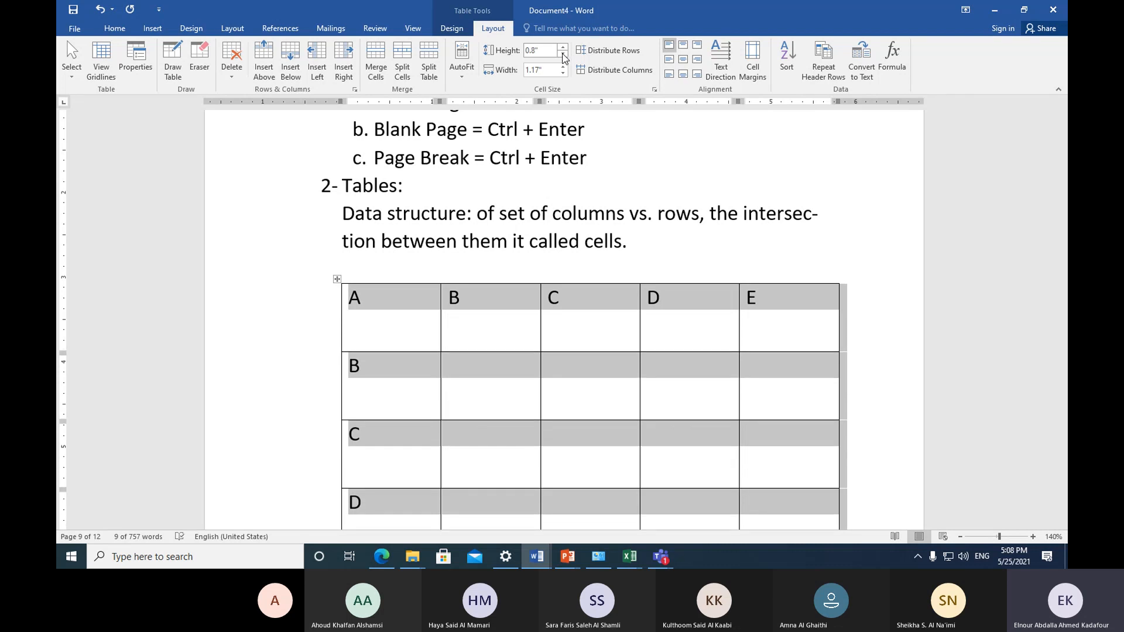
{"action": "left_click", "coordinate": [563, 54]}
{"action": "left_click", "coordinate": [563, 54]}
Step: Try a column width of 1.3" for the whole table and undo the width changes
{"action": "left_click", "coordinate": [563, 67]}
{"action": "left_click", "coordinate": [563, 66]}
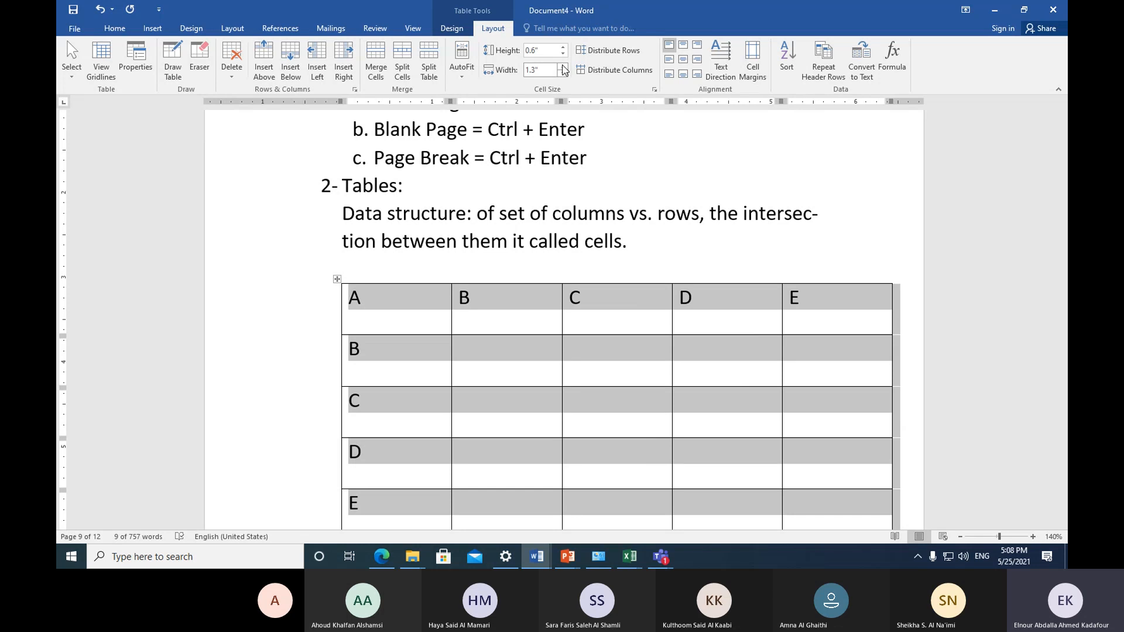
{"action": "left_click", "coordinate": [101, 10]}
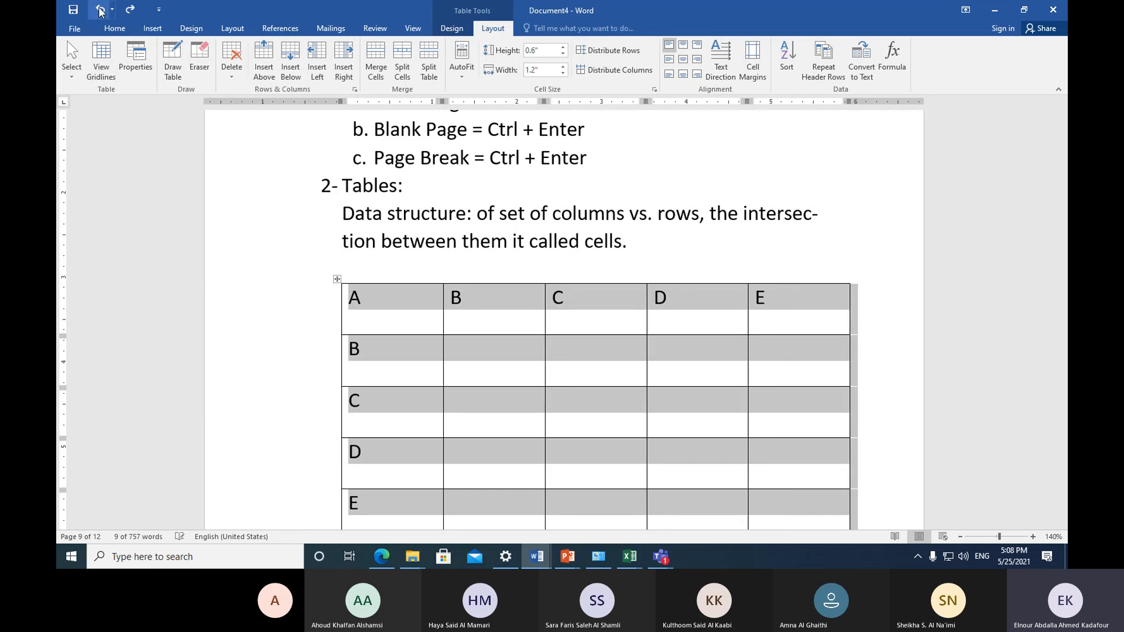
{"action": "left_click", "coordinate": [100, 10]}
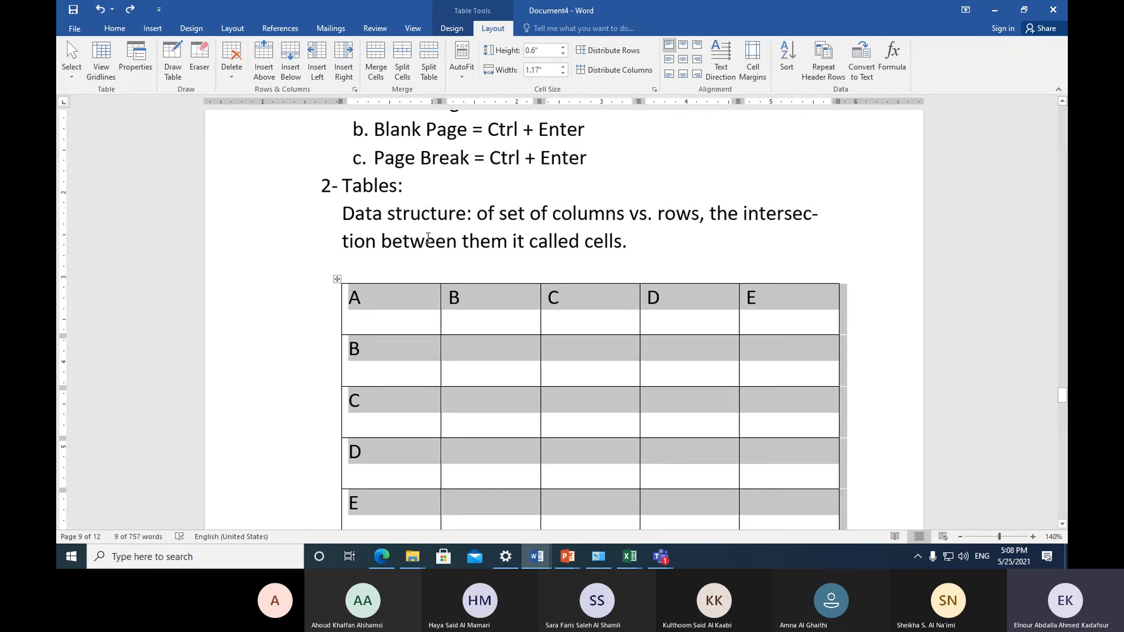
Step: Add a sixth item reading "Table design & layout" to the "Flexibility of the table" list
{"action": "scroll", "coordinate": [428, 237], "scroll_direction": "down", "scroll_amount": 5}
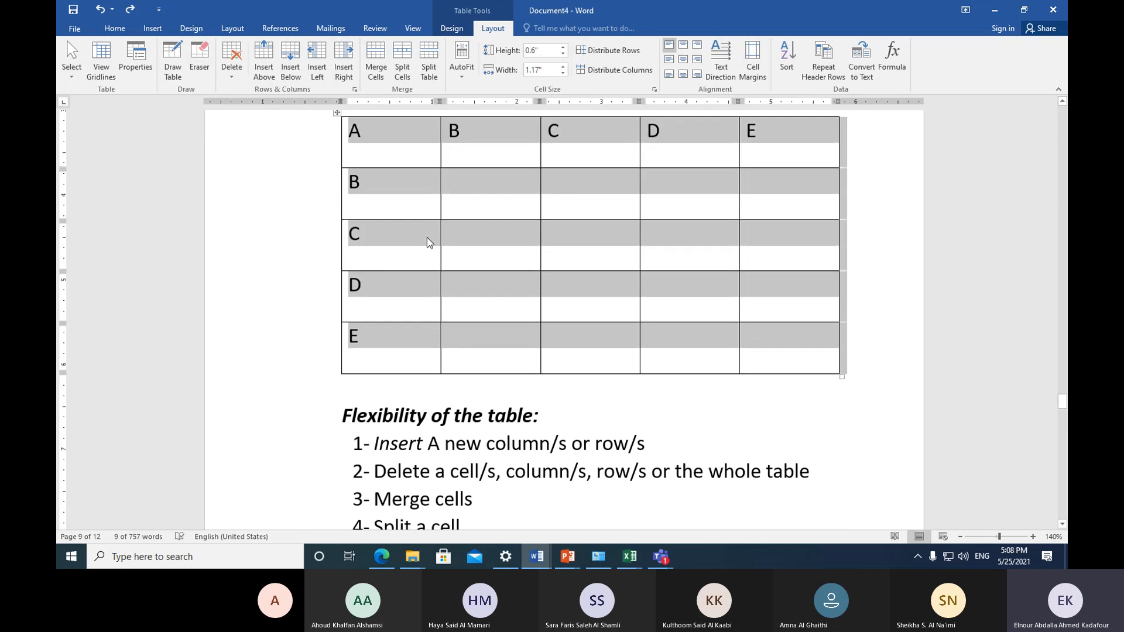
{"action": "scroll", "coordinate": [428, 237], "scroll_direction": "down", "scroll_amount": 5}
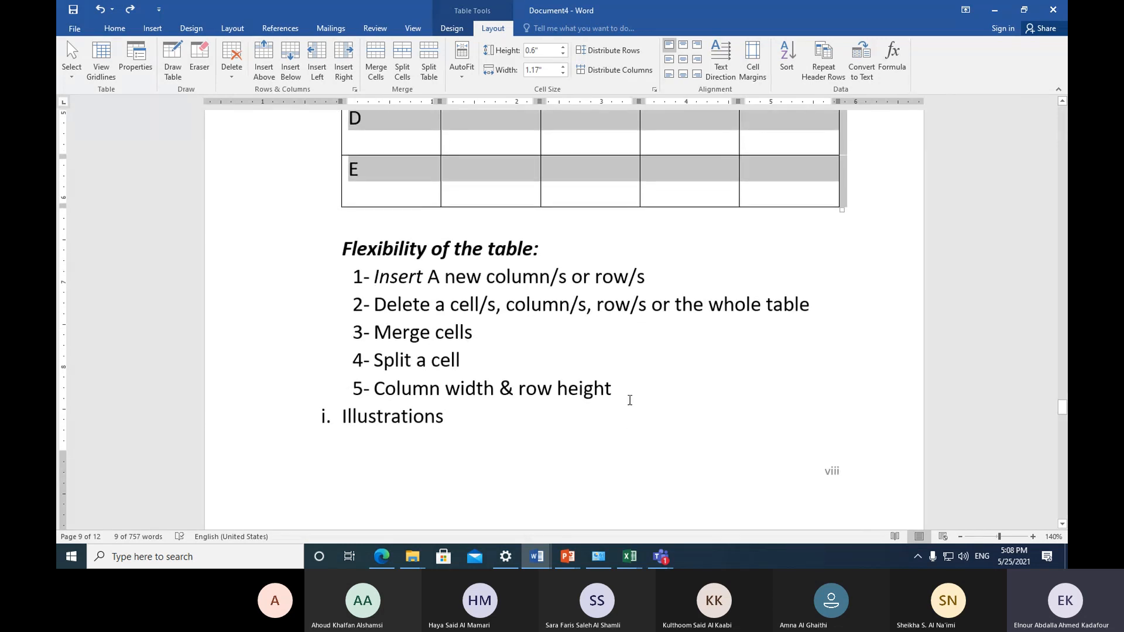
{"action": "left_click", "coordinate": [627, 390]}
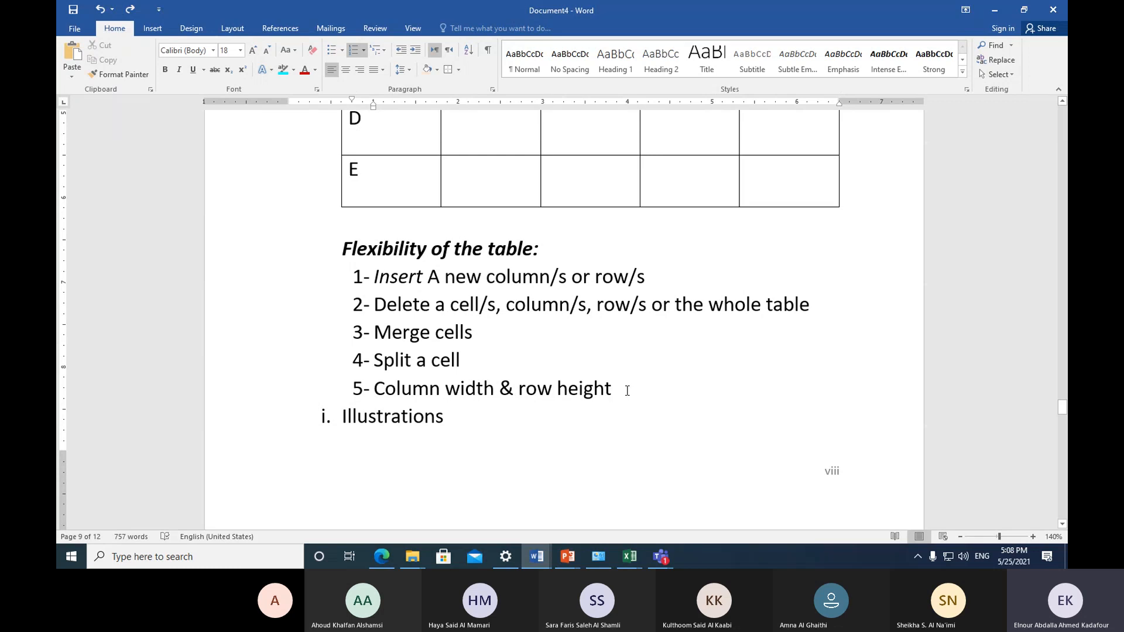
{"action": "key", "text": "Return"}
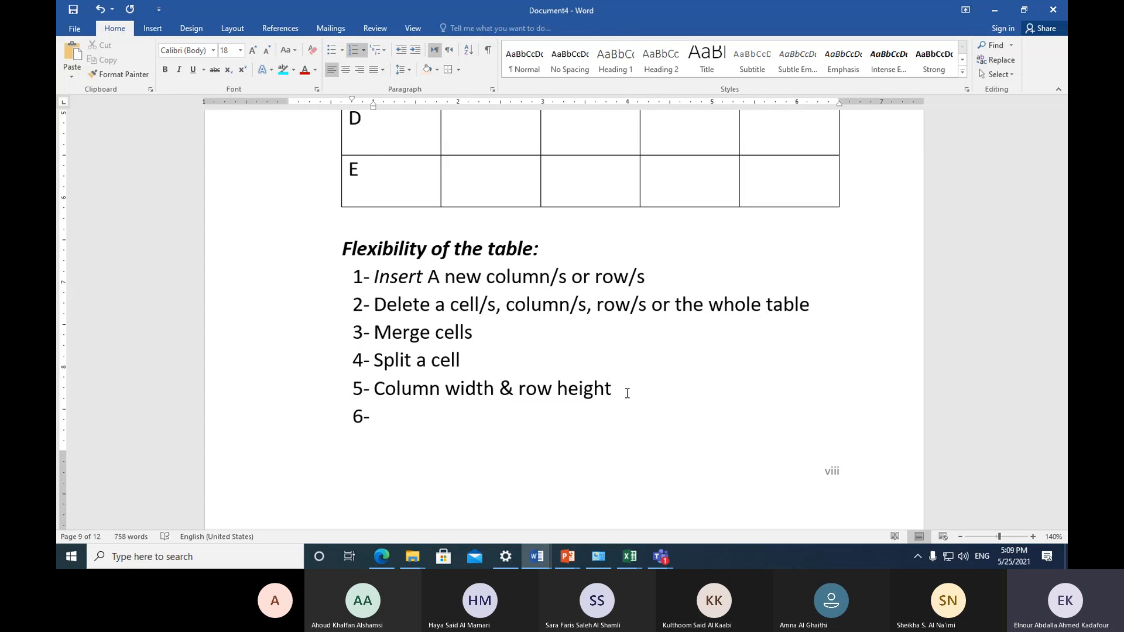
{"action": "type", "text": "tab"}
{"action": "type", "text": "le "}
{"action": "type", "text": "f"}
{"action": "type", "text": "desi"}
{"action": "type", "text": "gn "}
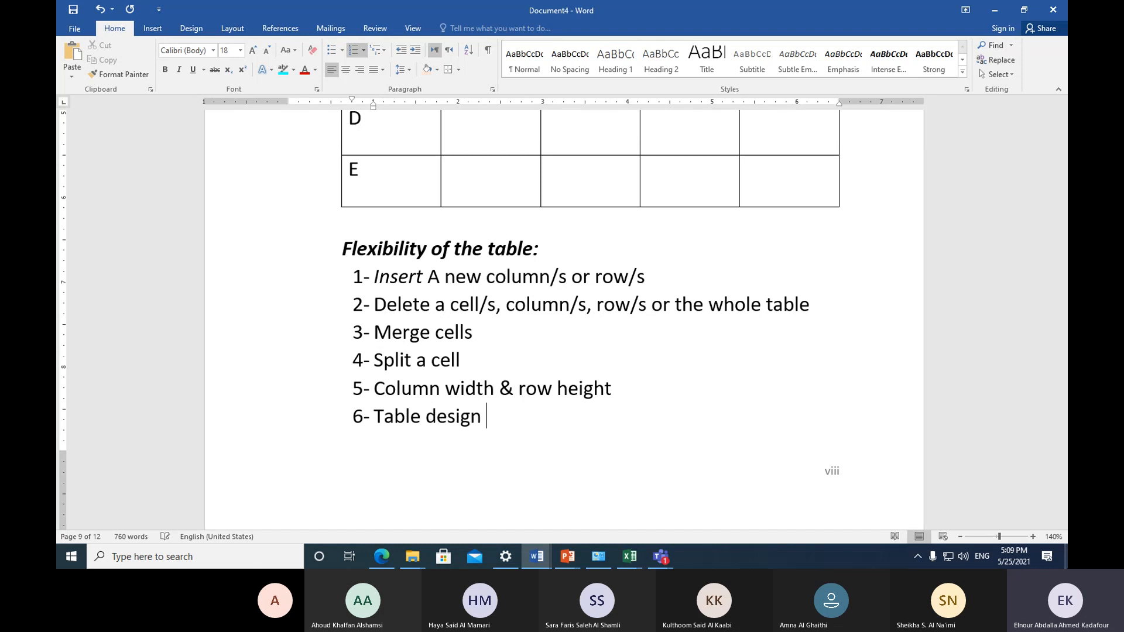
{"action": "type", "text": "7"}
{"action": "key", "text": "BackSpace"}
{"action": "type", "text": "& layout"}
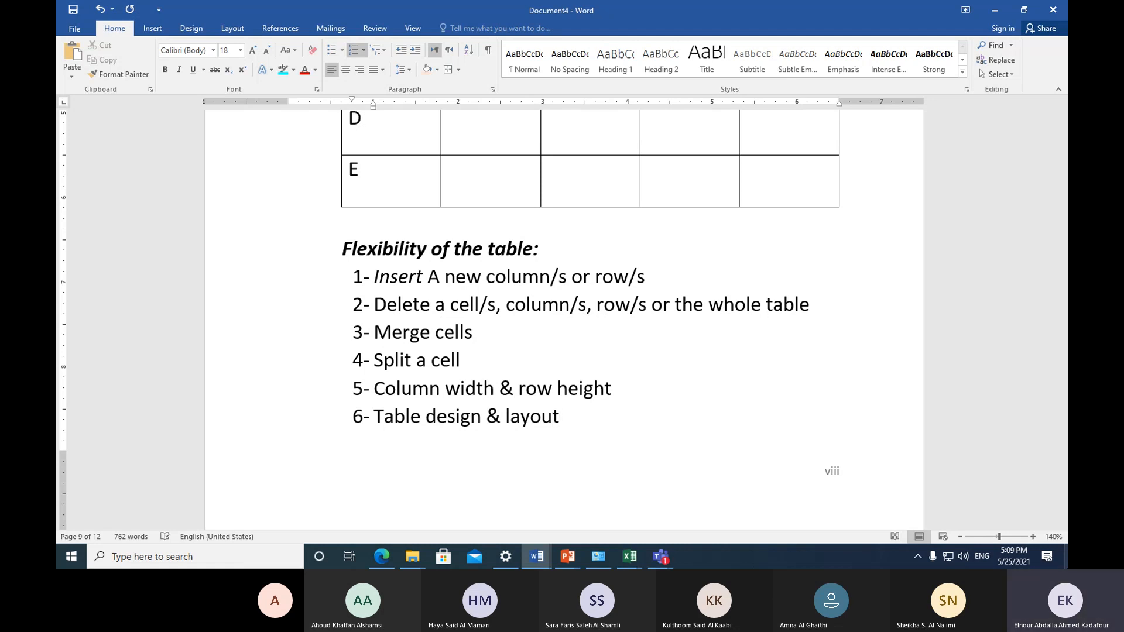
Step: Bring up the table's layout options and place the cursor after the letter in its first cell, A
{"action": "scroll", "coordinate": [854, 367], "scroll_direction": "up", "scroll_amount": 3}
{"action": "left_click", "coordinate": [594, 200]}
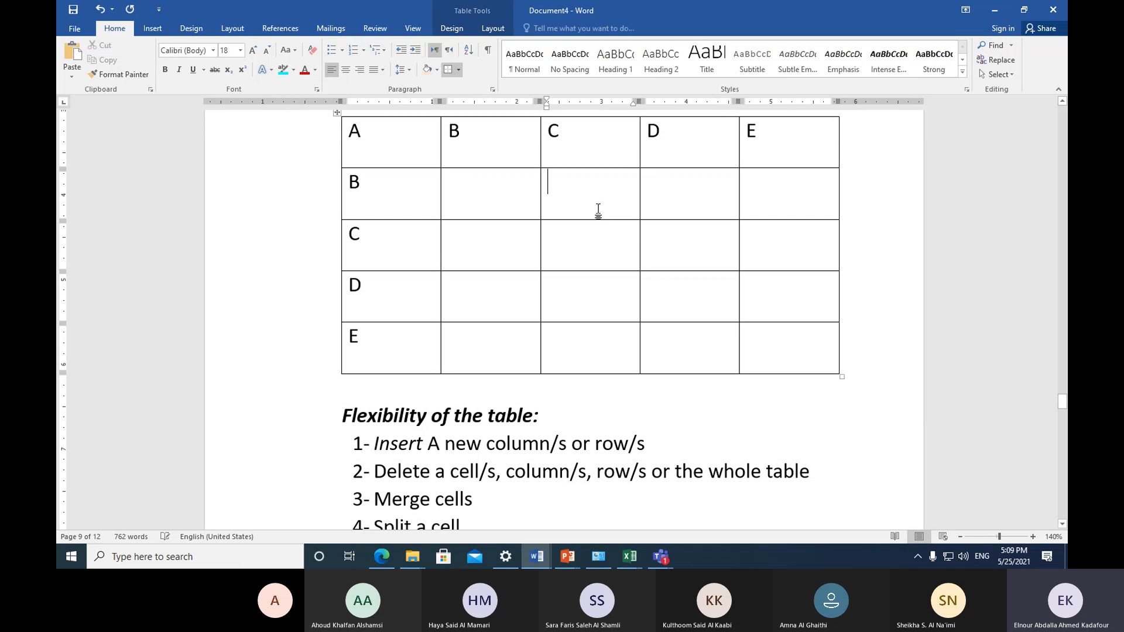
{"action": "left_click", "coordinate": [491, 31]}
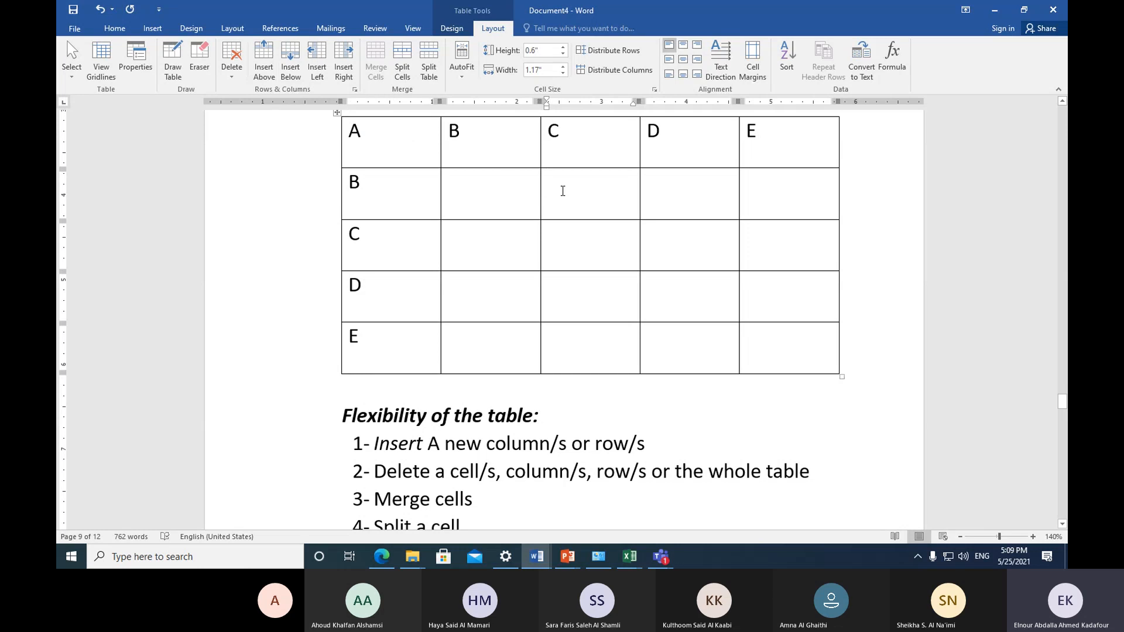
{"action": "scroll", "coordinate": [468, 175], "scroll_direction": "up", "scroll_amount": 3}
{"action": "left_click", "coordinate": [336, 236]}
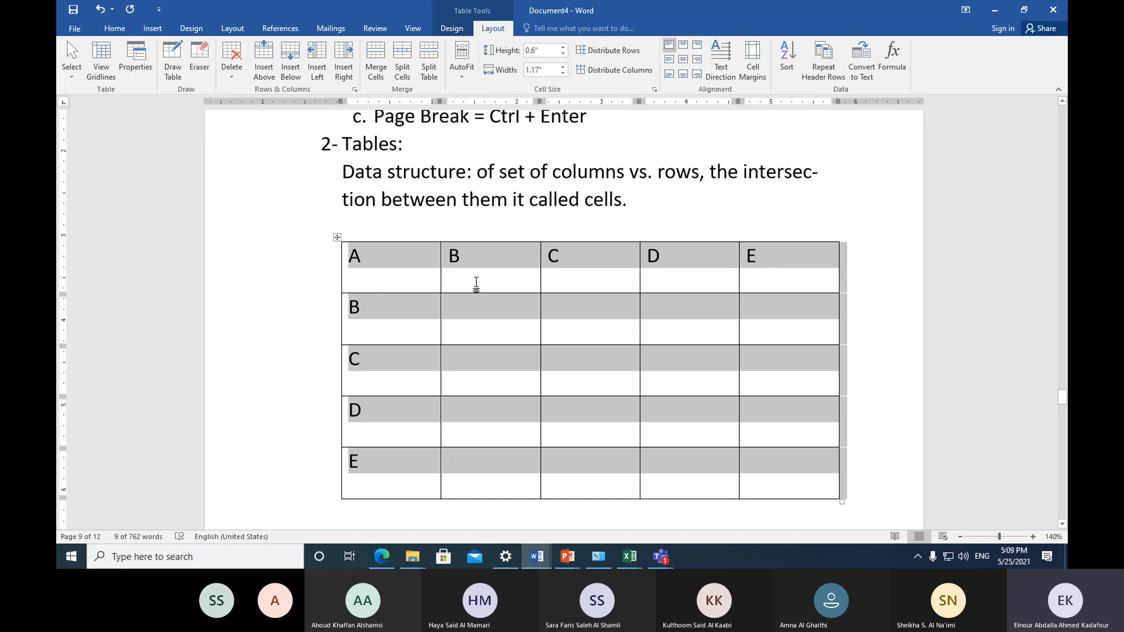
{"action": "scroll", "coordinate": [476, 283], "scroll_direction": "down", "scroll_amount": 1}
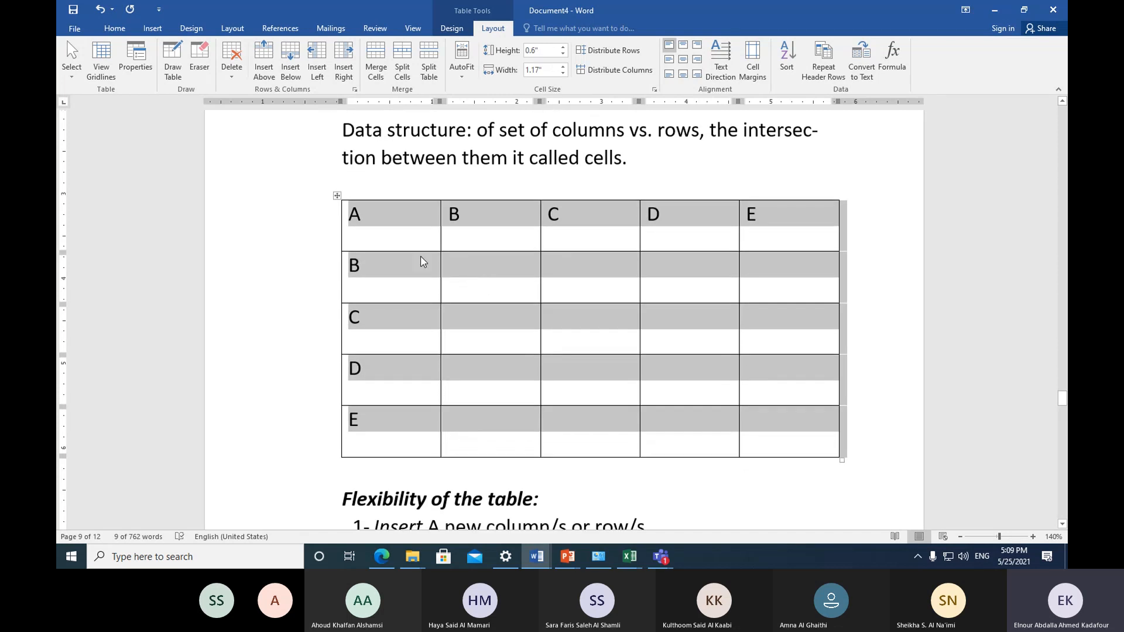
{"action": "left_click", "coordinate": [385, 221]}
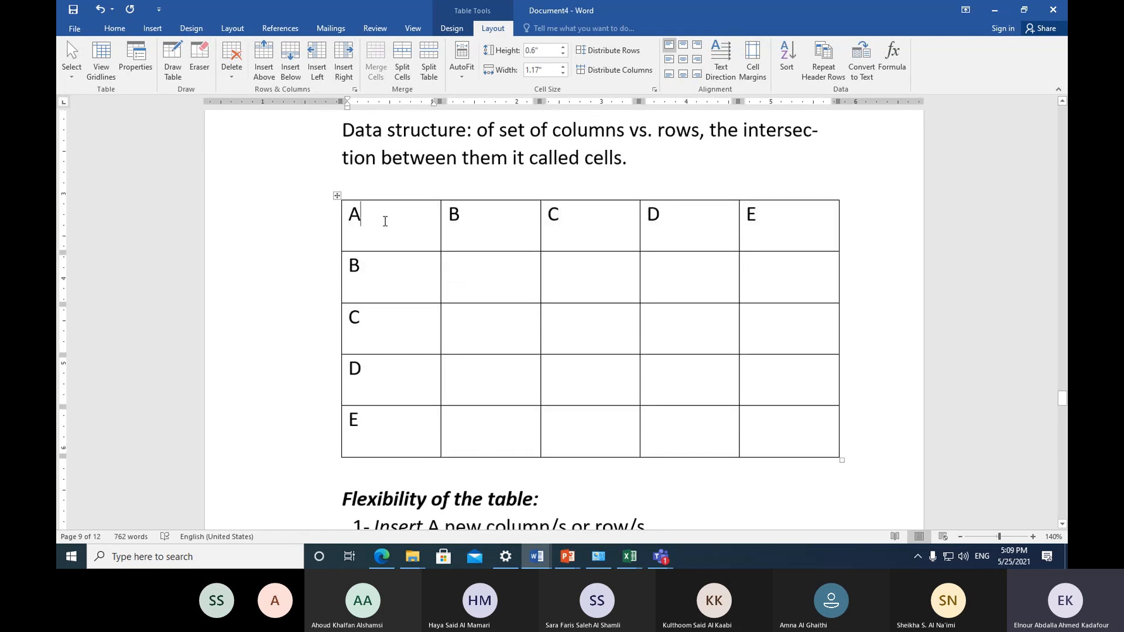
Step: Switch to the Teams meeting, admit the participant waiting in the lobby, and return to the Word document
{"action": "left_click", "coordinate": [660, 557]}
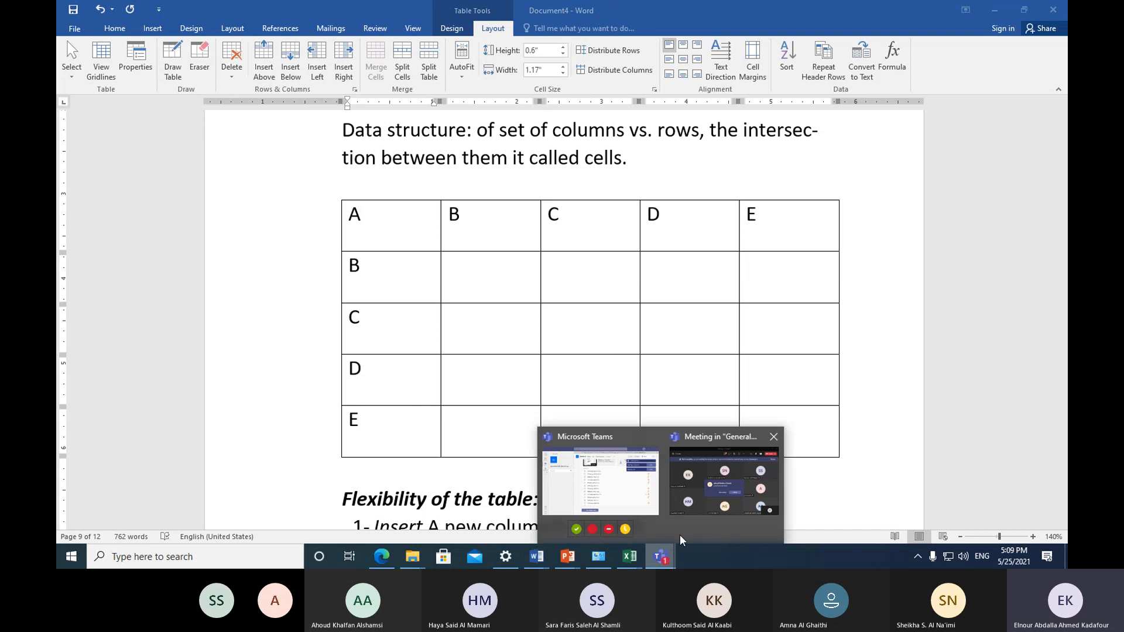
{"action": "left_click", "coordinate": [687, 518]}
{"action": "left_click", "coordinate": [635, 304]}
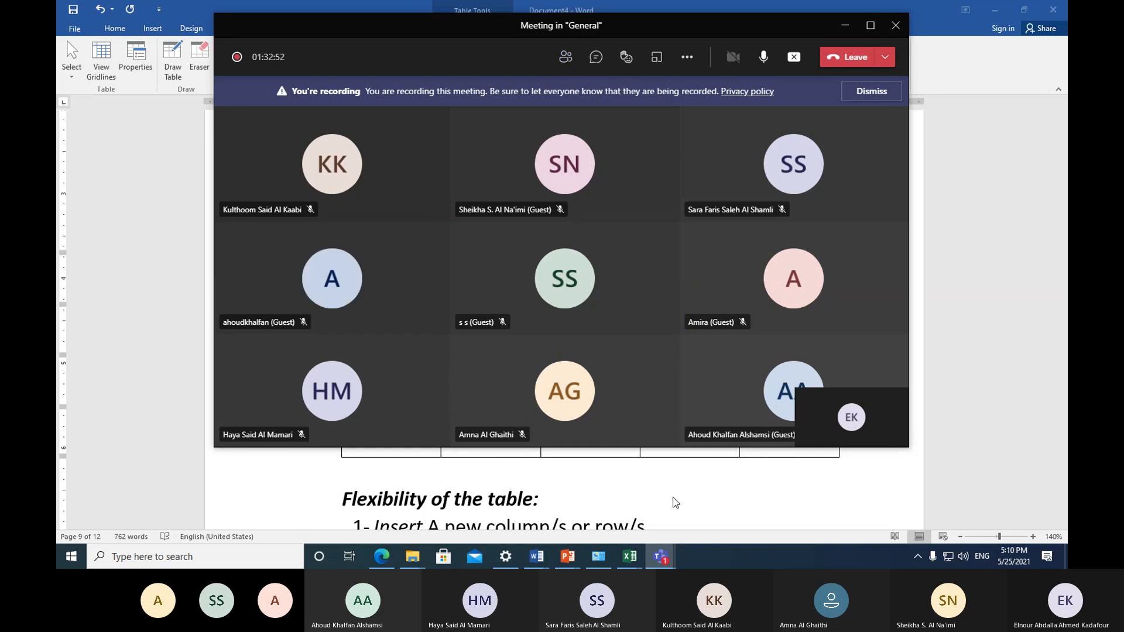
{"action": "left_click", "coordinate": [545, 553]}
{"action": "left_click", "coordinate": [771, 501]}
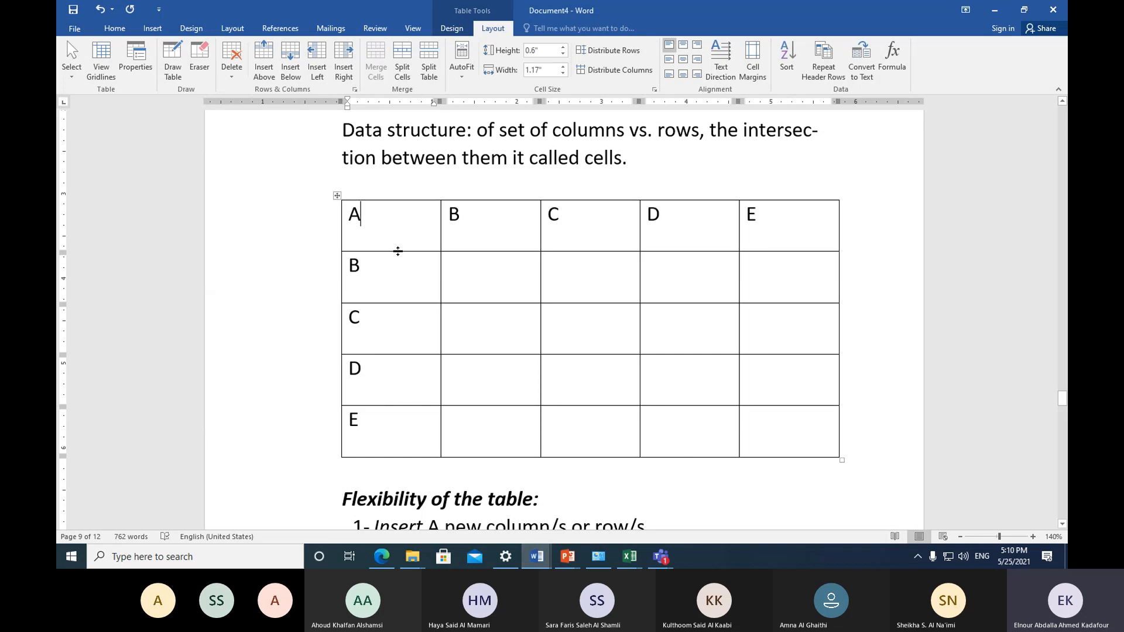
Step: Enlarge the table's first row to about 1.11" high and its first column to about 1.62" wide
{"action": "left_click_drag", "start_coordinate": [396, 251], "coordinate": [399, 295]}
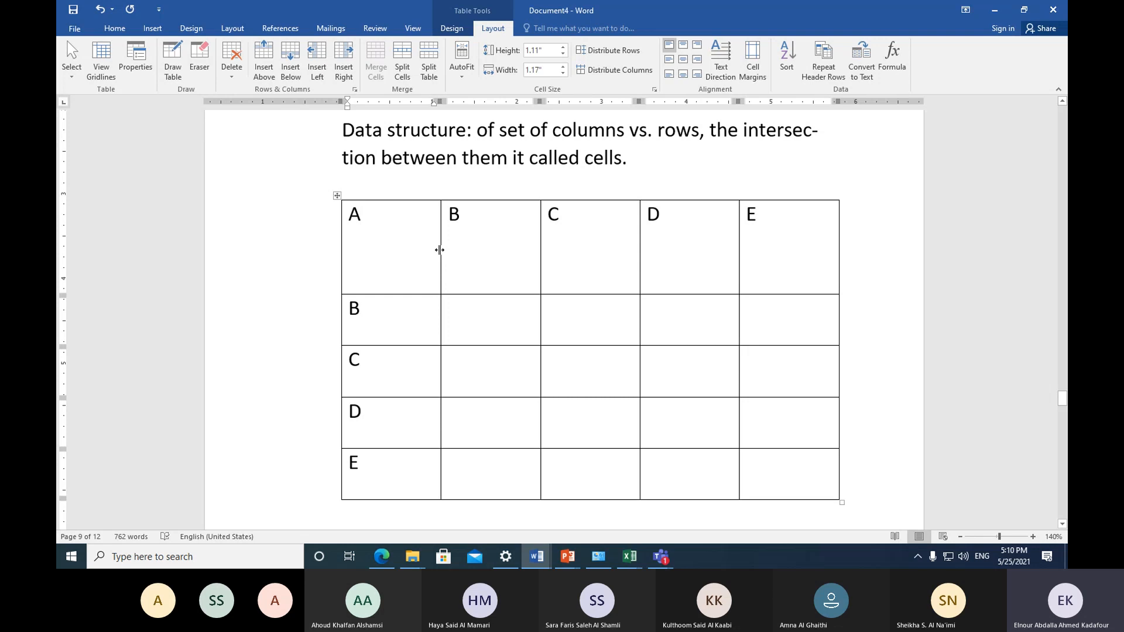
{"action": "left_click_drag", "start_coordinate": [439, 250], "coordinate": [477, 258]}
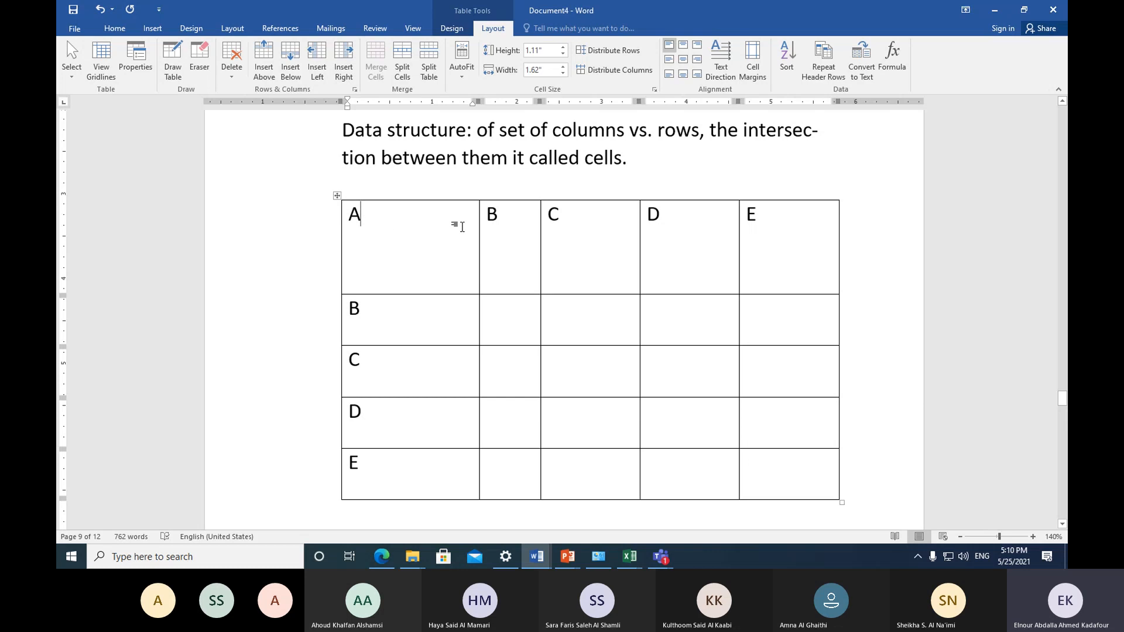
Step: Try top center, top right and center left alignment on the text in cell A, ending with it centered both ways
{"action": "left_click", "coordinate": [683, 47]}
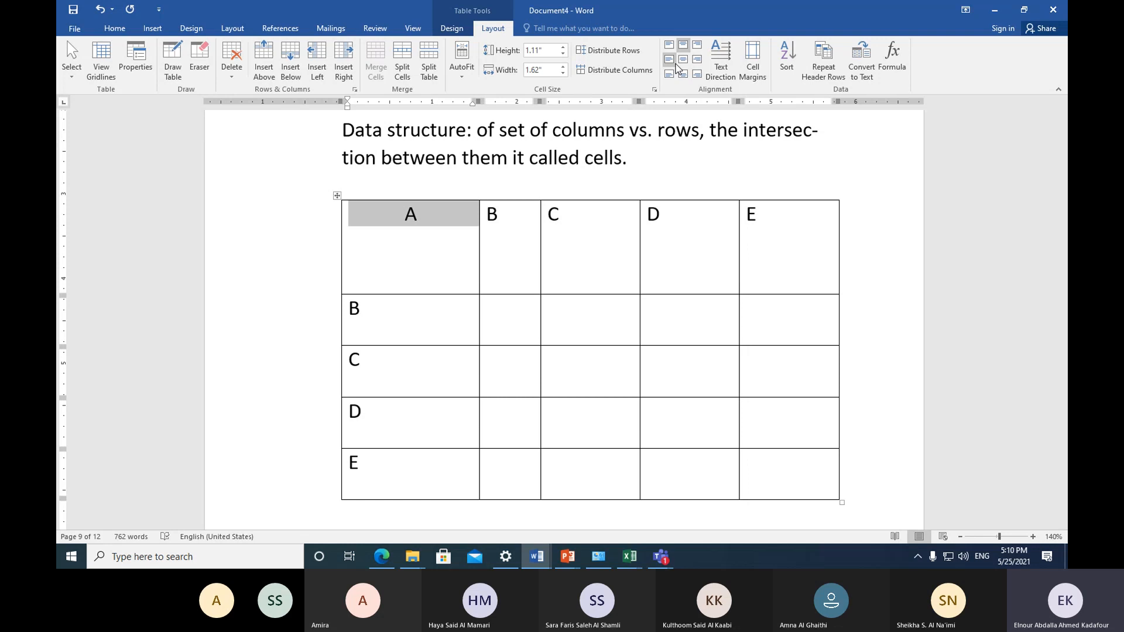
{"action": "left_click", "coordinate": [697, 44]}
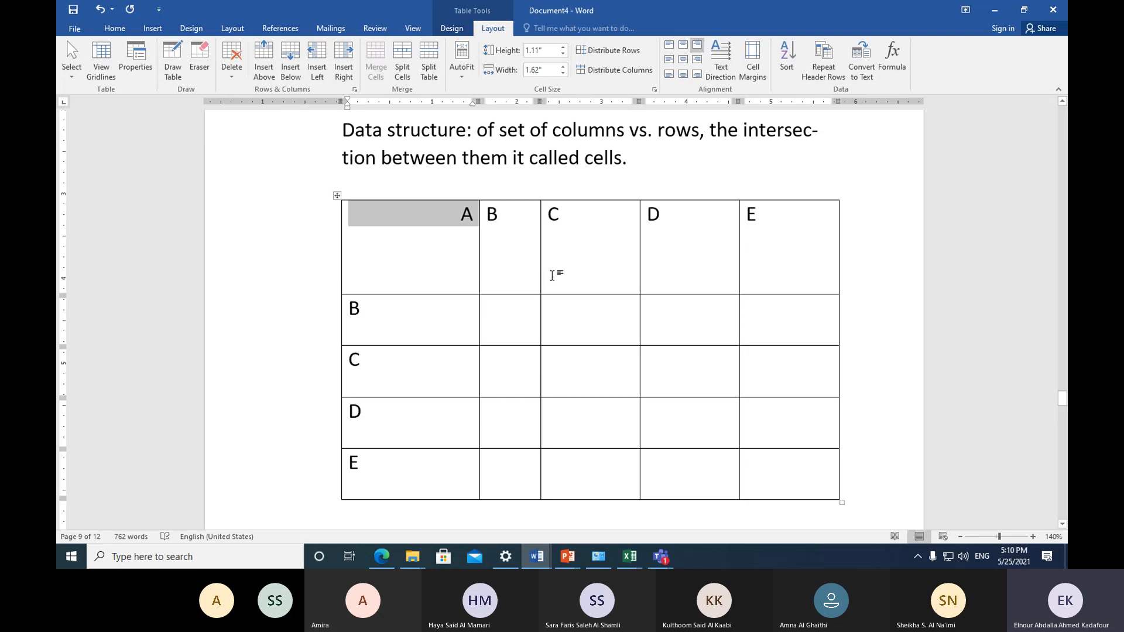
{"action": "left_click", "coordinate": [669, 61]}
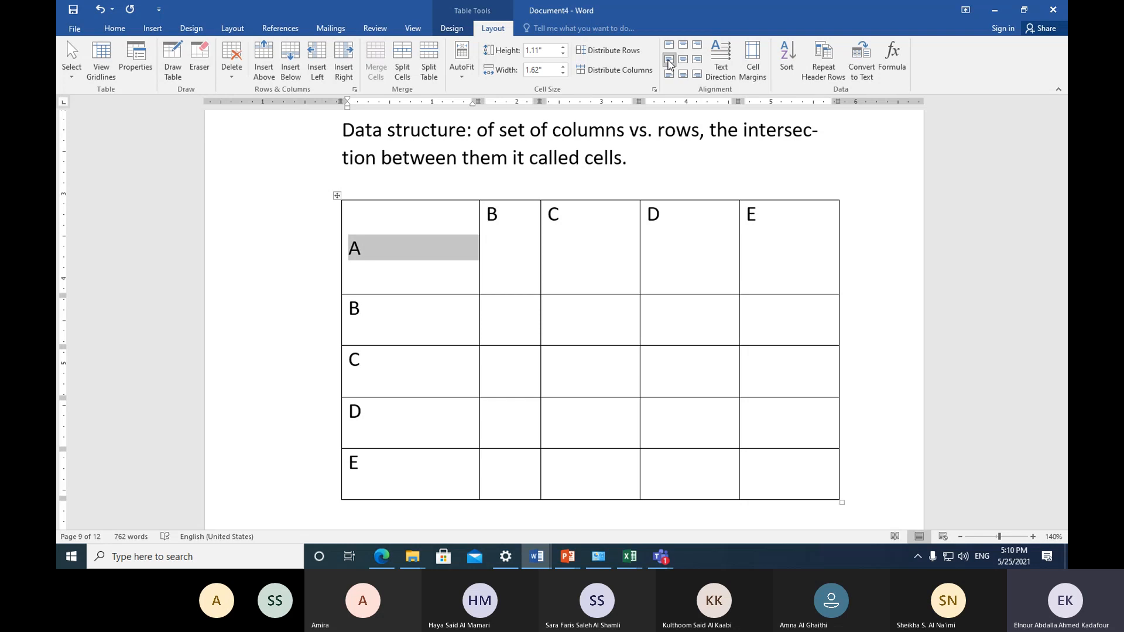
{"action": "left_click", "coordinate": [683, 61]}
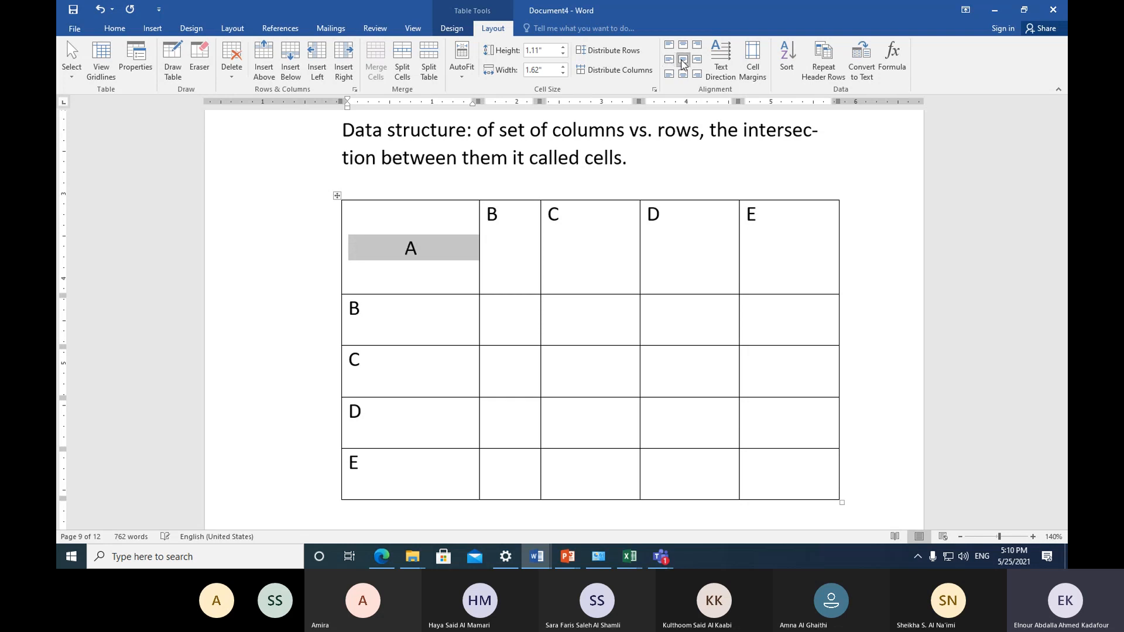
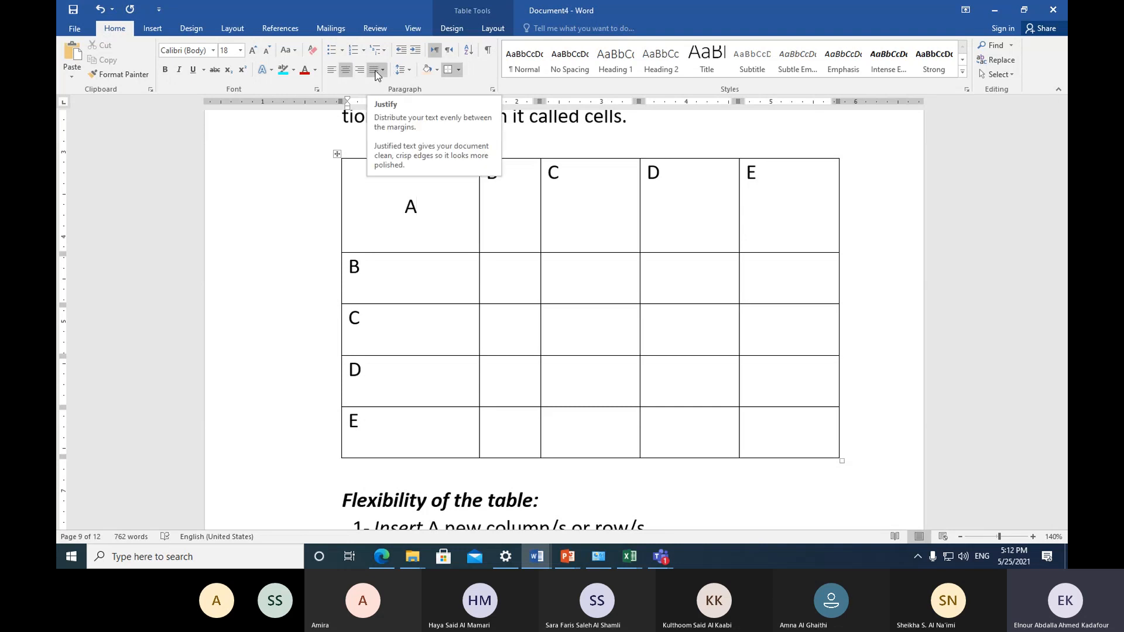
Step: Show the table's layout options, and admit the guest waiting in the Teams meeting lobby before returning to the Word document
{"action": "left_click", "coordinate": [493, 28]}
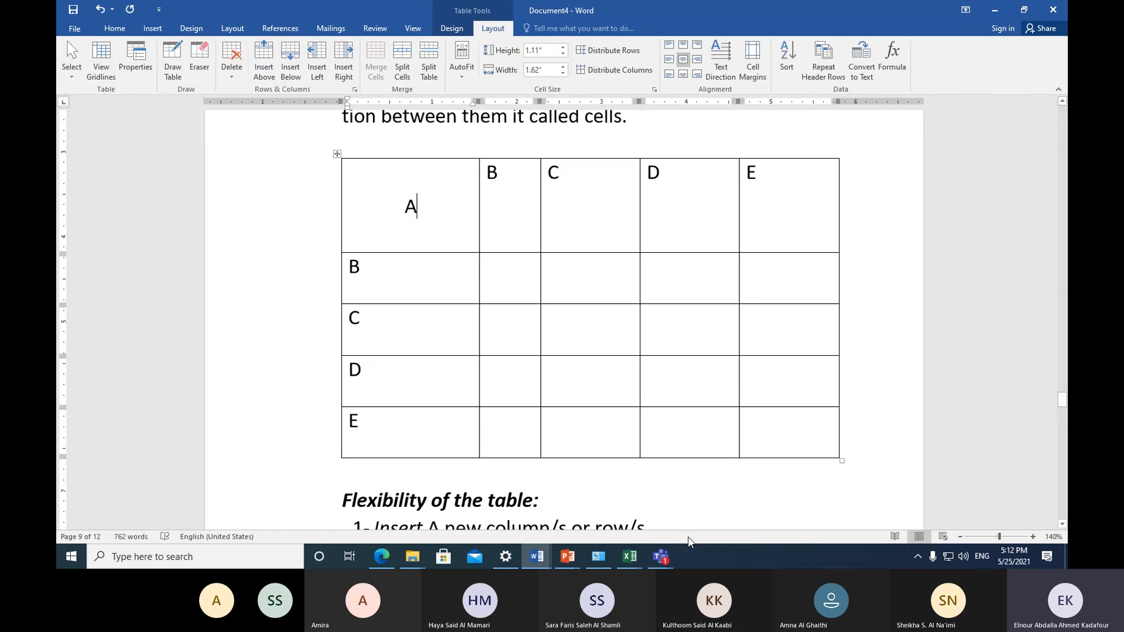
{"action": "left_click", "coordinate": [669, 558]}
{"action": "left_click", "coordinate": [708, 494]}
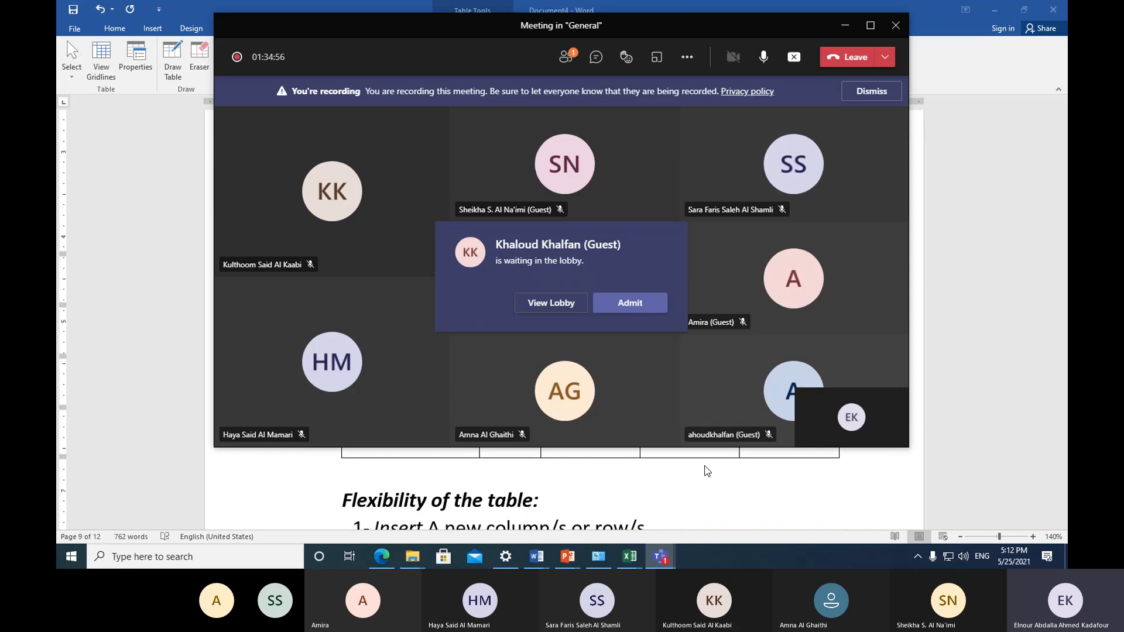
{"action": "left_click", "coordinate": [640, 313]}
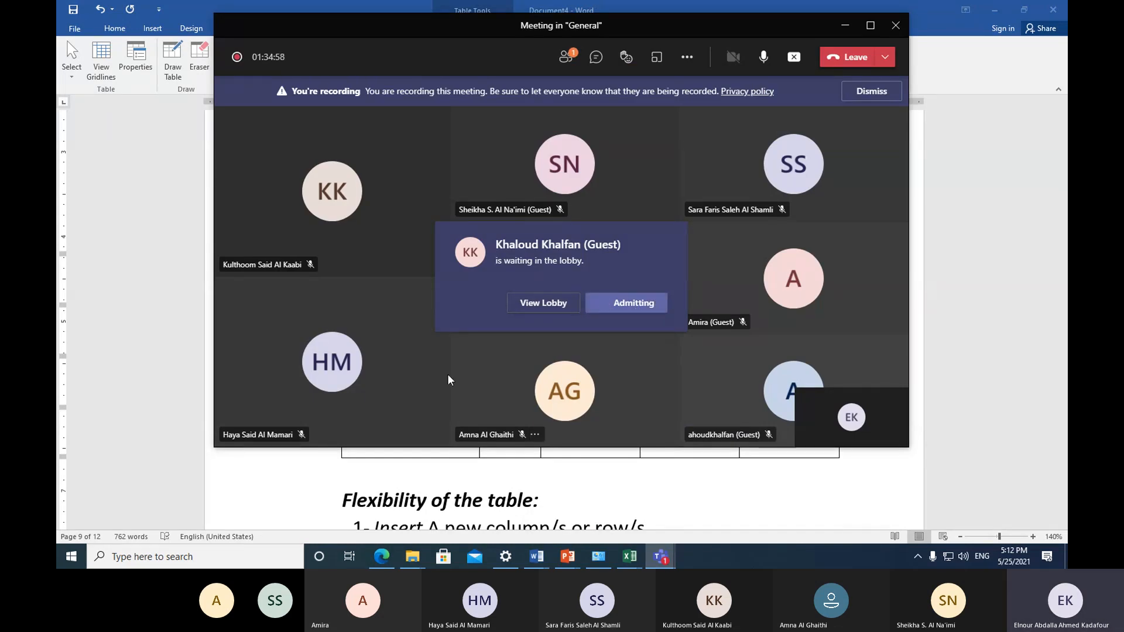
{"action": "left_click", "coordinate": [173, 335]}
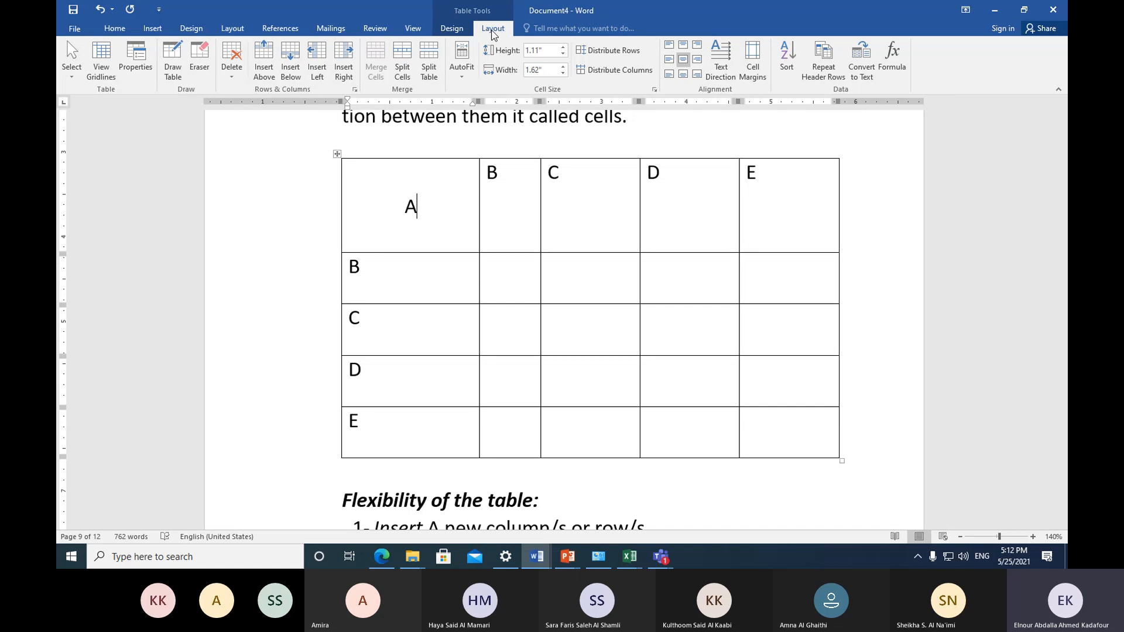
Step: Place the insertion point in cell A and show the table's design and layout options in alternation
{"action": "left_click", "coordinate": [493, 121]}
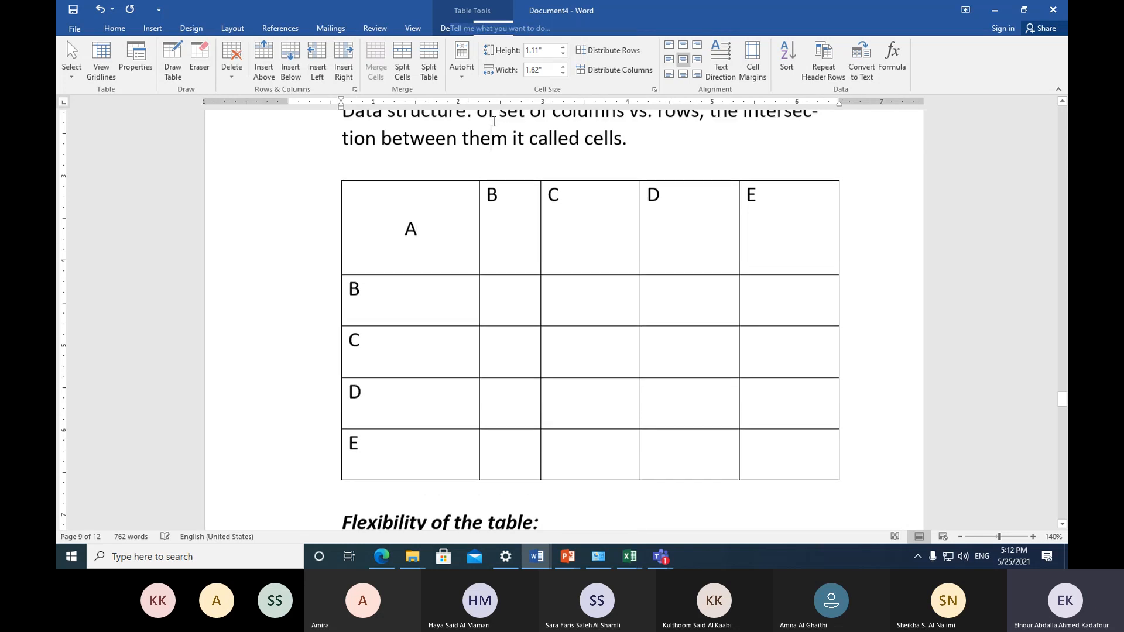
{"action": "left_click", "coordinate": [465, 222]}
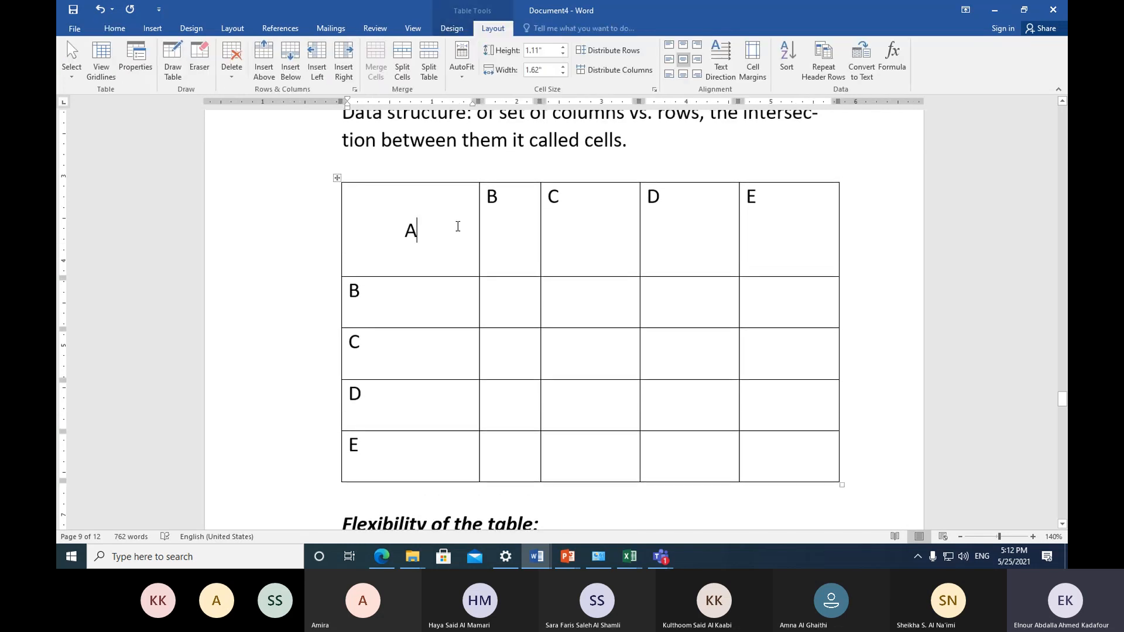
{"action": "left_click", "coordinate": [458, 31]}
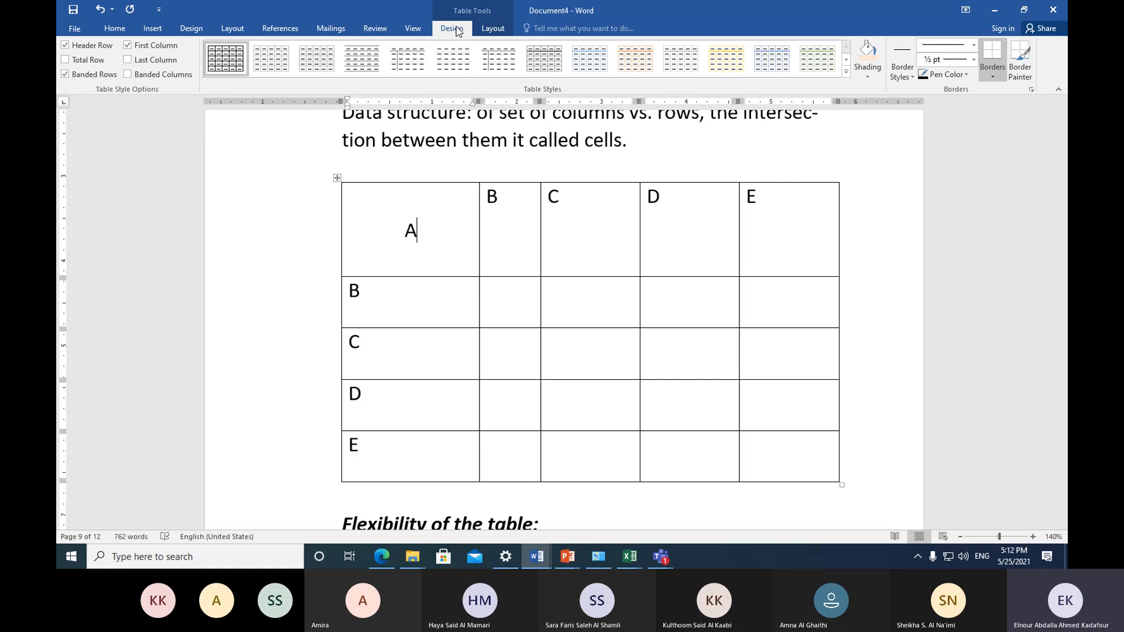
{"action": "left_click", "coordinate": [485, 31]}
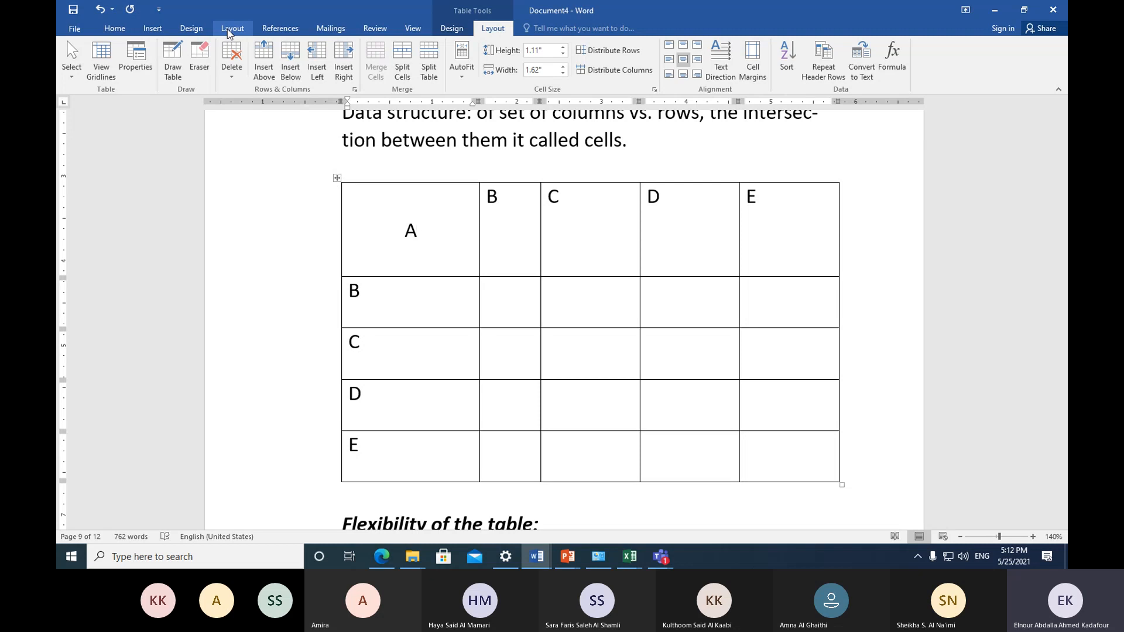
{"action": "left_click", "coordinate": [461, 33]}
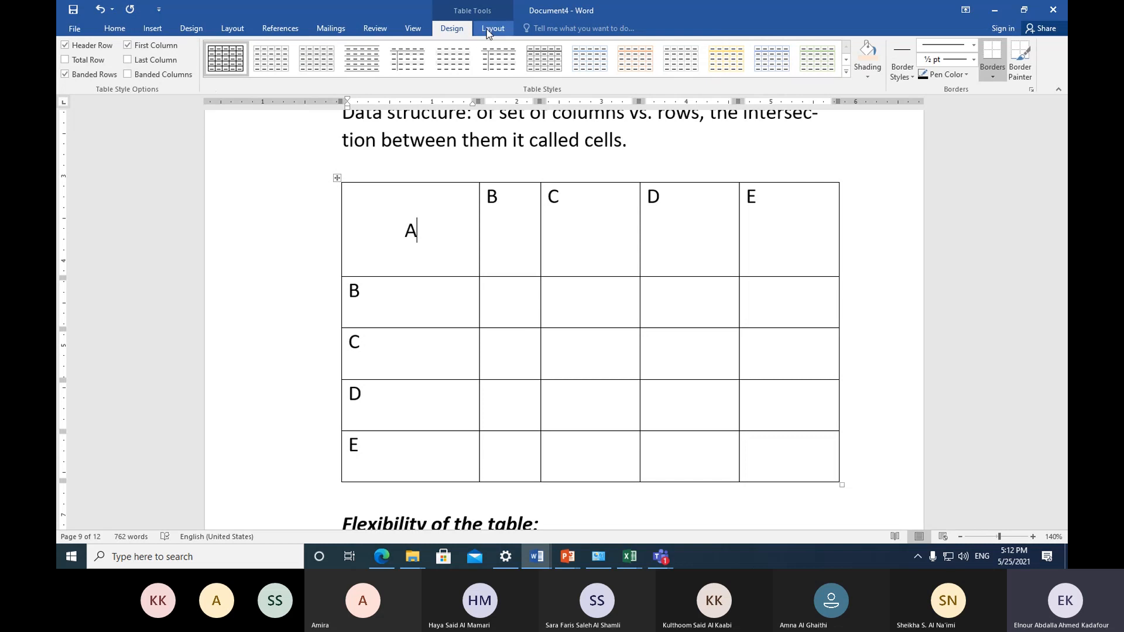
{"action": "left_click", "coordinate": [491, 29]}
{"action": "left_click", "coordinate": [463, 33]}
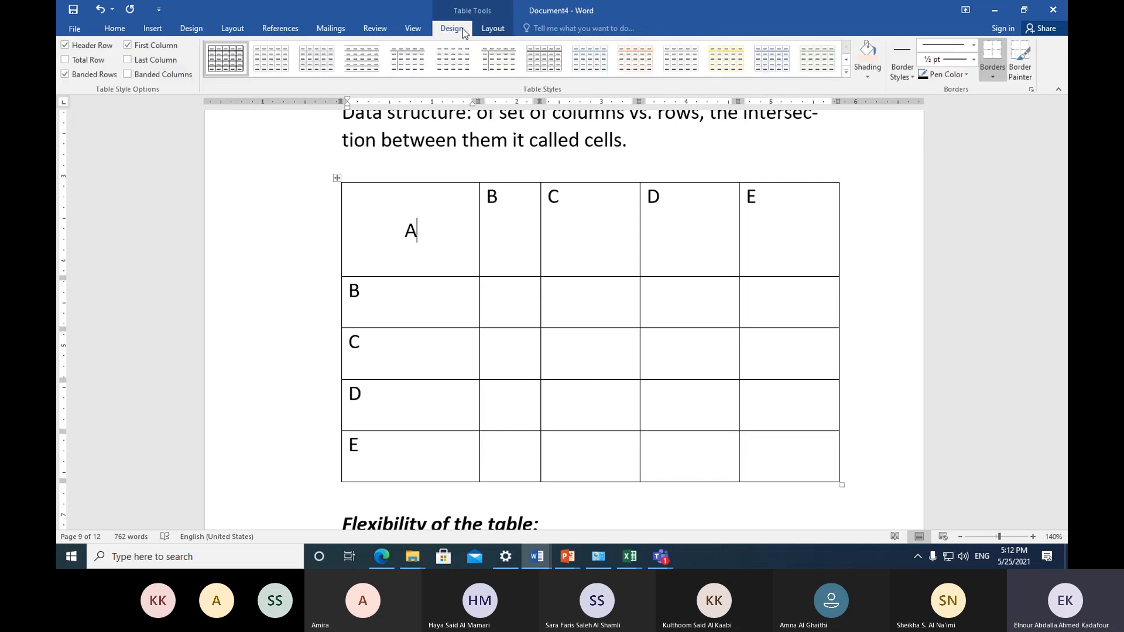
{"action": "left_click", "coordinate": [492, 29]}
Step: Review the "Flexibility of the table" list through item 6, "Table design & layout", and return to the table's layout options
{"action": "scroll", "coordinate": [416, 256], "scroll_direction": "down", "scroll_amount": 5}
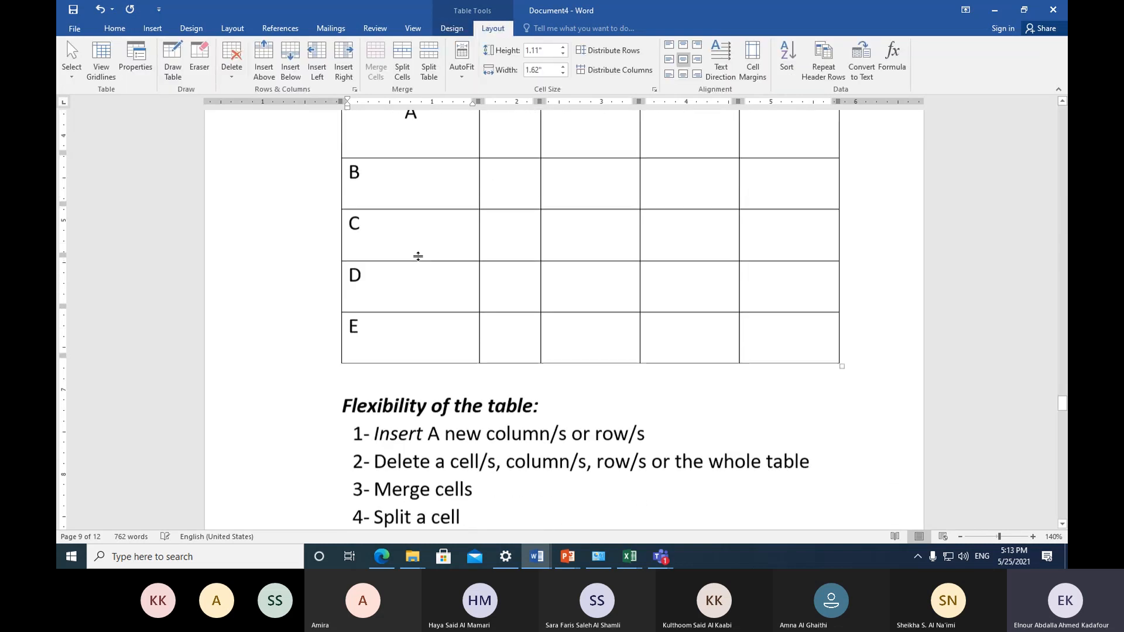
{"action": "scroll", "coordinate": [419, 256], "scroll_direction": "down", "scroll_amount": 1}
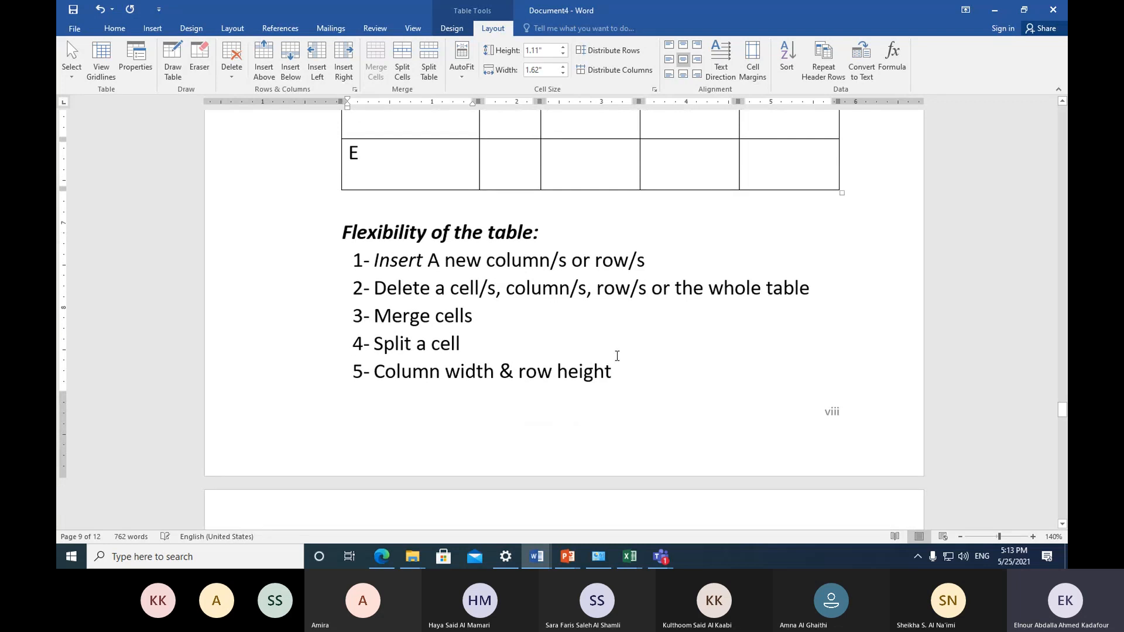
{"action": "left_click", "coordinate": [638, 371]}
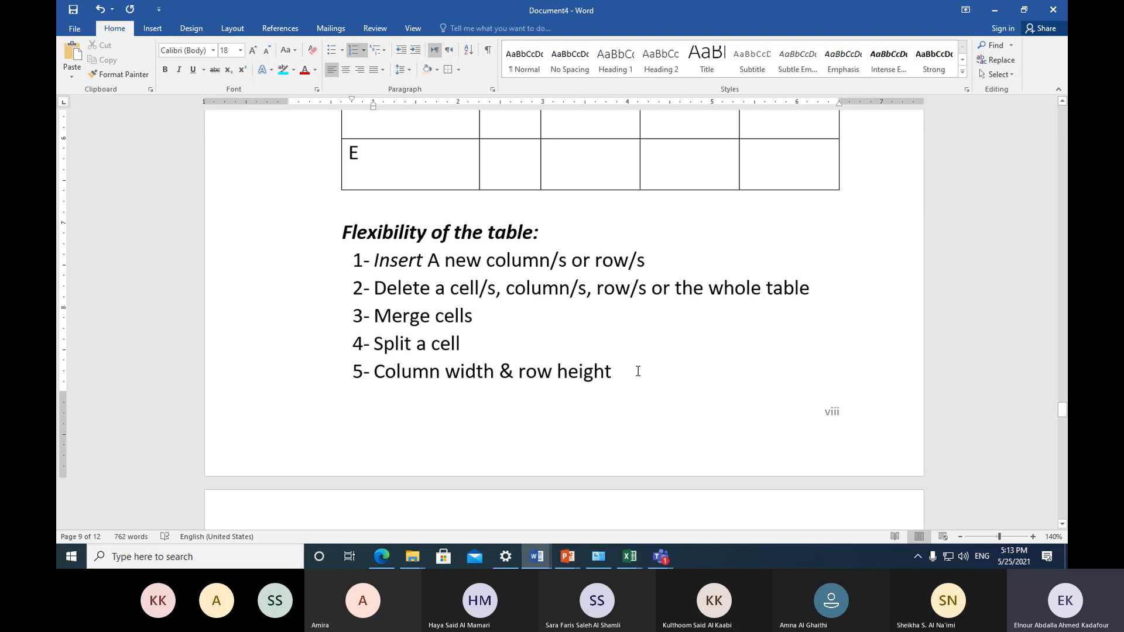
{"action": "scroll", "coordinate": [638, 371], "scroll_direction": "down", "scroll_amount": 5}
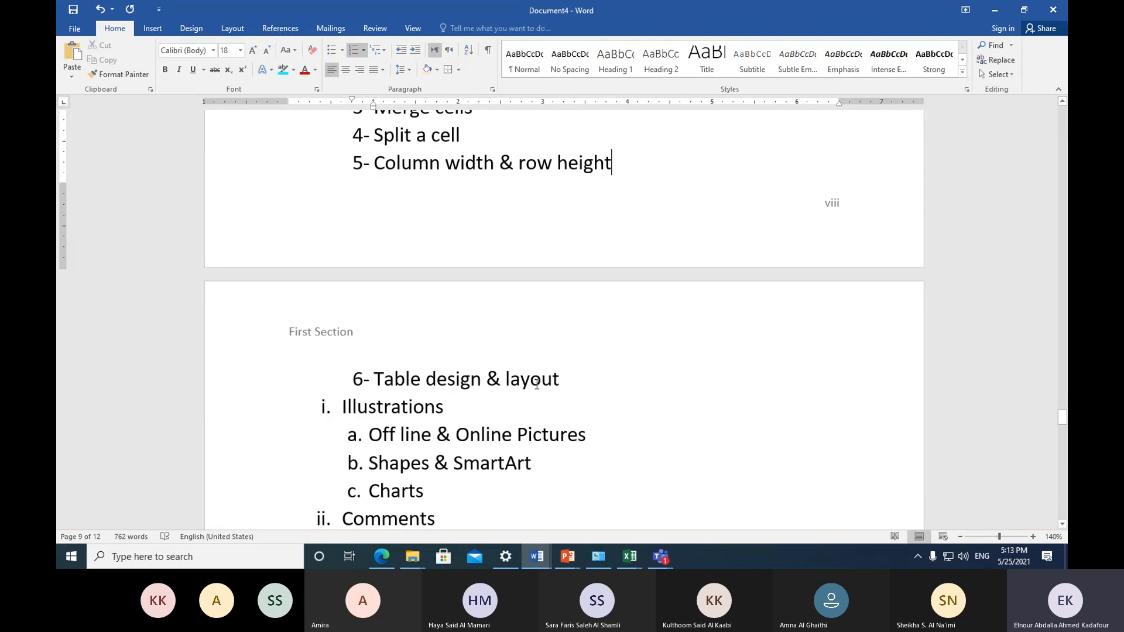
{"action": "scroll", "coordinate": [556, 382], "scroll_direction": "up", "scroll_amount": 9}
{"action": "left_click", "coordinate": [569, 227]}
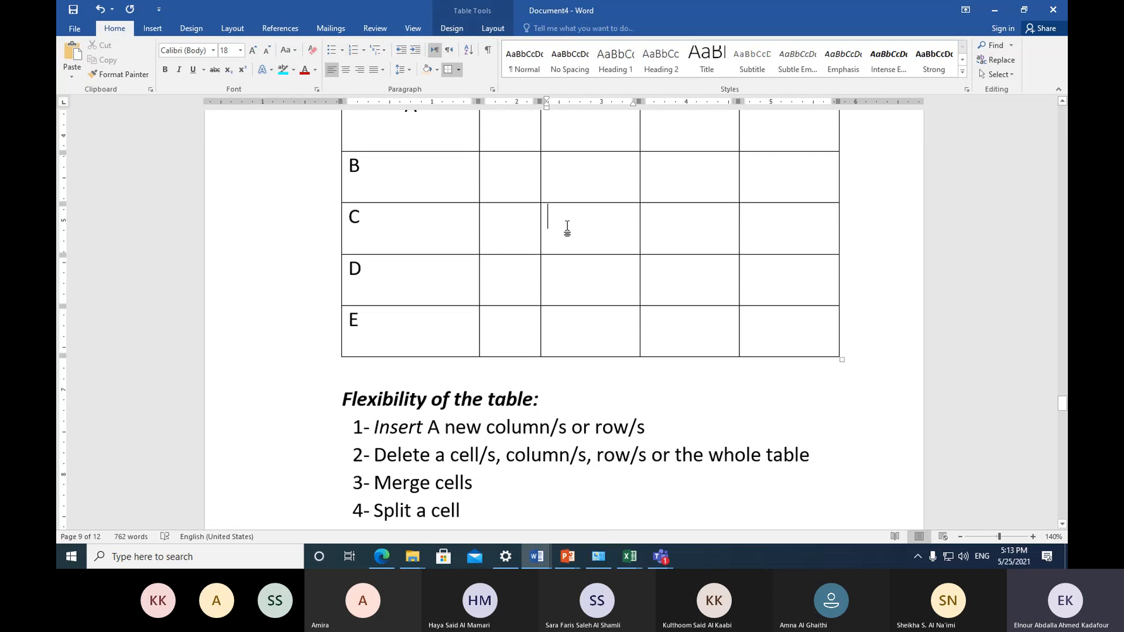
{"action": "left_click", "coordinate": [493, 28]}
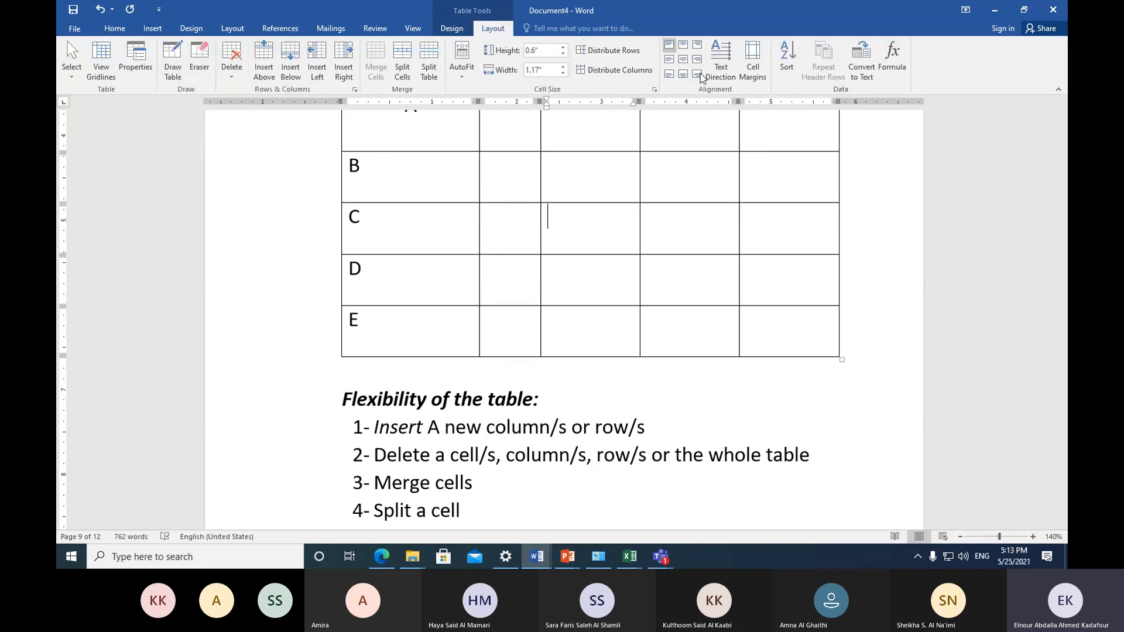
{"action": "scroll", "coordinate": [567, 244], "scroll_direction": "up", "scroll_amount": 3}
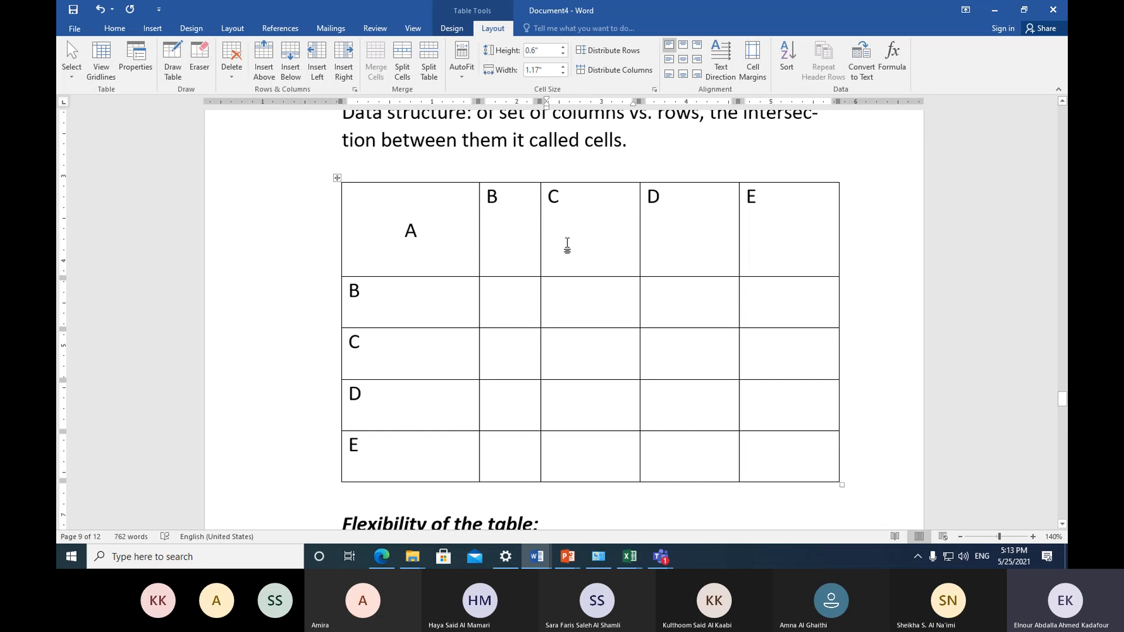
Step: Cycle the text in cell A repeatedly through the available text directions, ending with it horizontal
{"action": "left_click", "coordinate": [426, 233]}
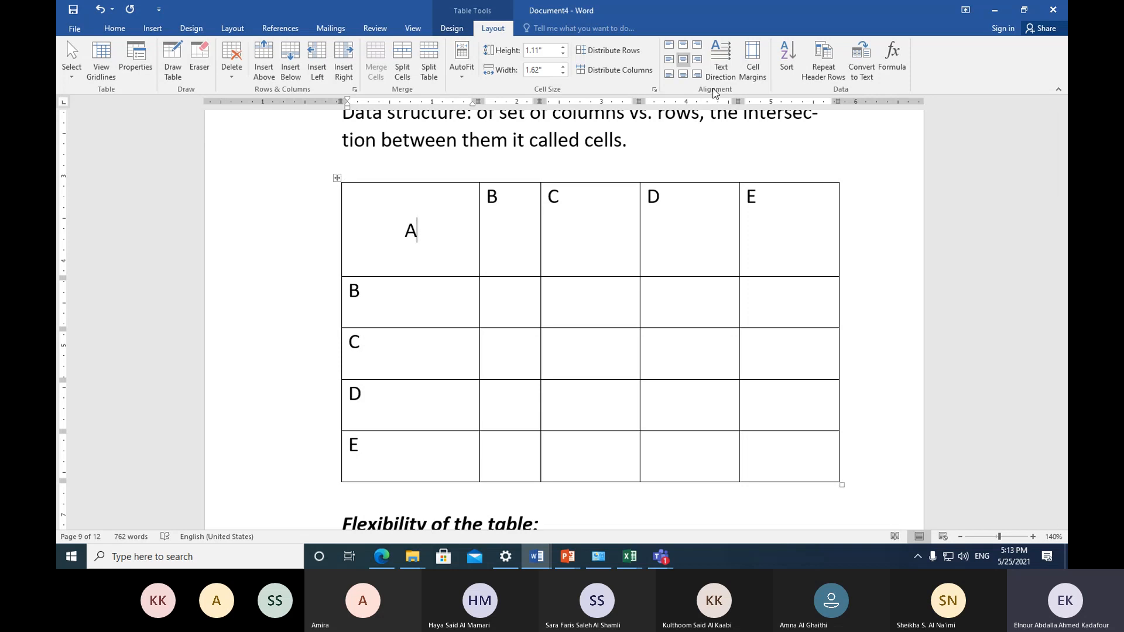
{"action": "left_click", "coordinate": [720, 54]}
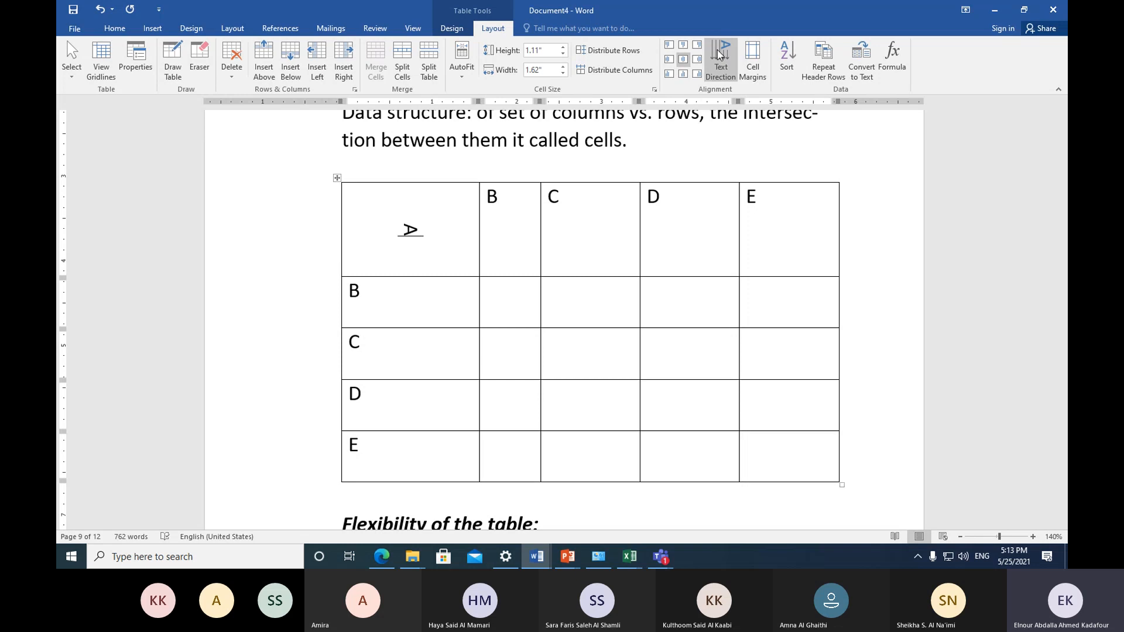
{"action": "left_click", "coordinate": [721, 53]}
{"action": "left_click", "coordinate": [723, 50]}
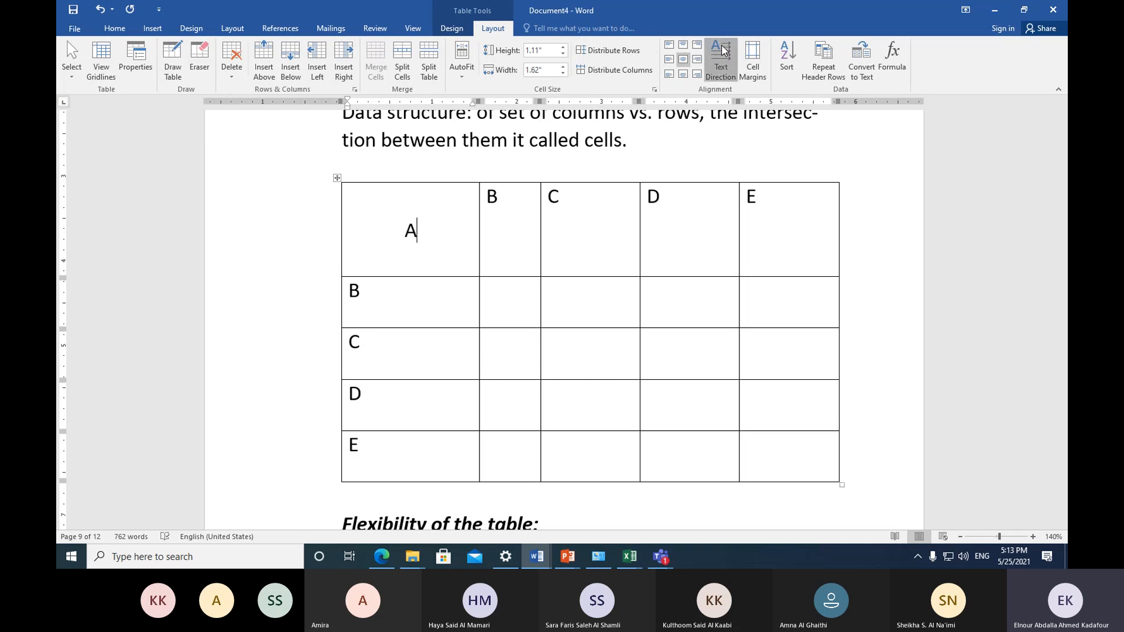
{"action": "left_click", "coordinate": [724, 50]}
{"action": "left_click", "coordinate": [723, 50]}
{"action": "left_click", "coordinate": [723, 50]}
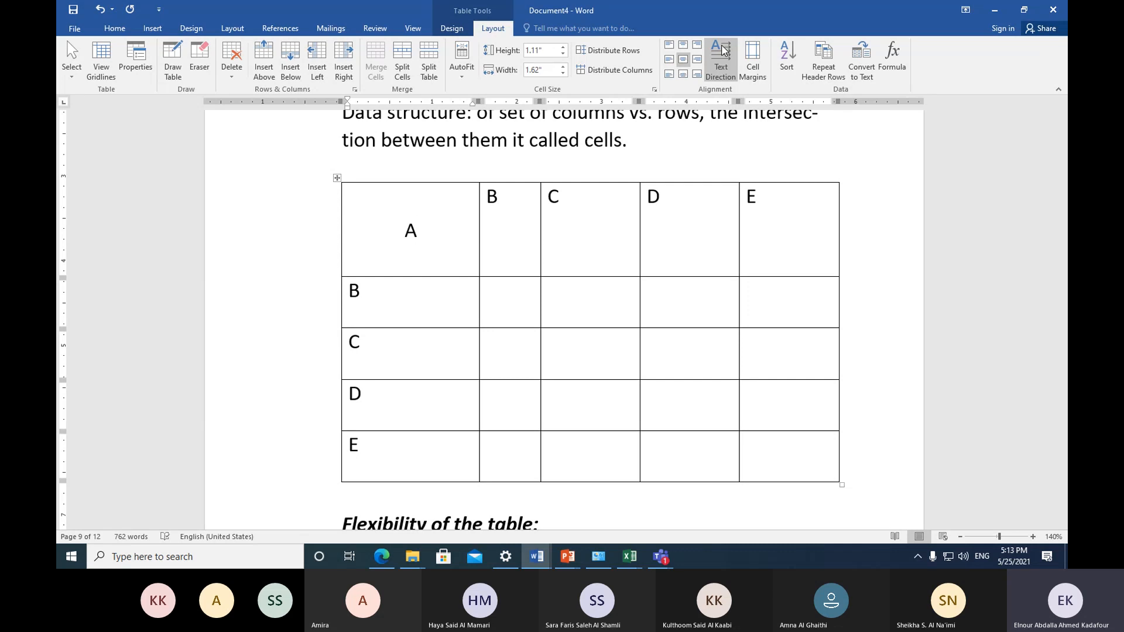
{"action": "left_click", "coordinate": [723, 50]}
{"action": "left_click", "coordinate": [724, 50]}
{"action": "left_click", "coordinate": [724, 51]}
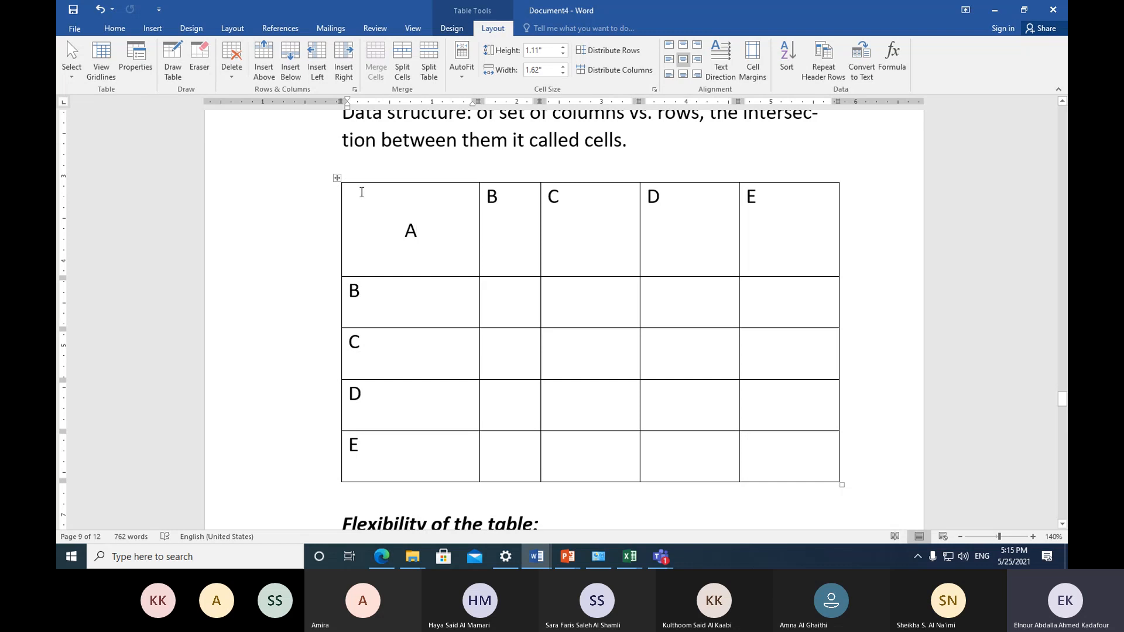
Step: Select the whole table and center the text of all cells horizontally and vertically
{"action": "left_click", "coordinate": [340, 179]}
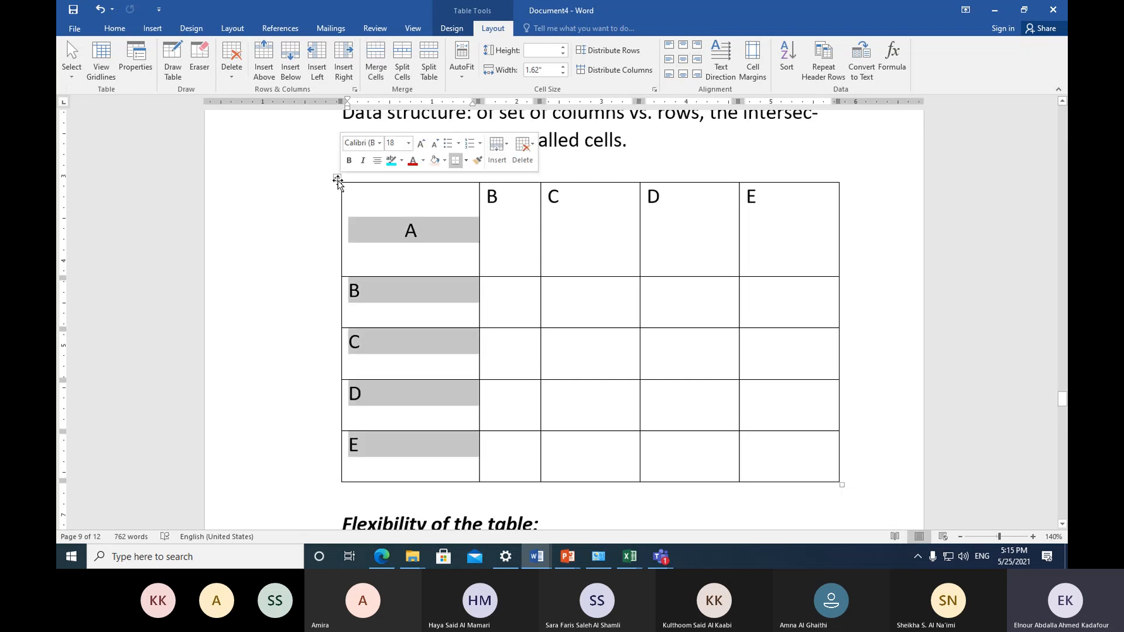
{"action": "left_click", "coordinate": [337, 178]}
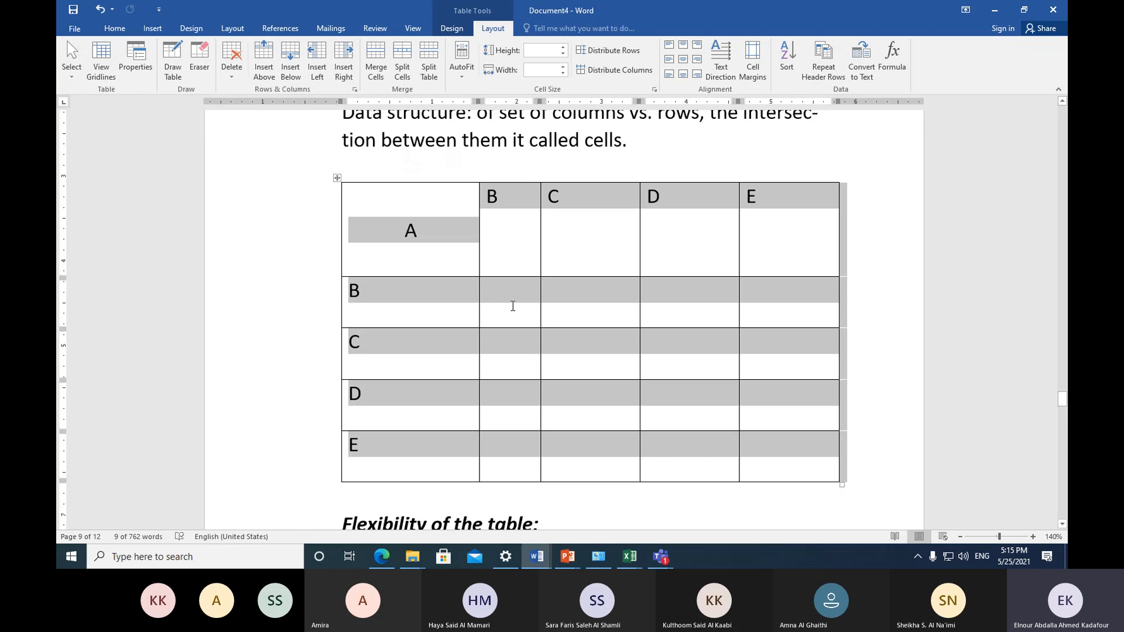
{"action": "left_click", "coordinate": [683, 60]}
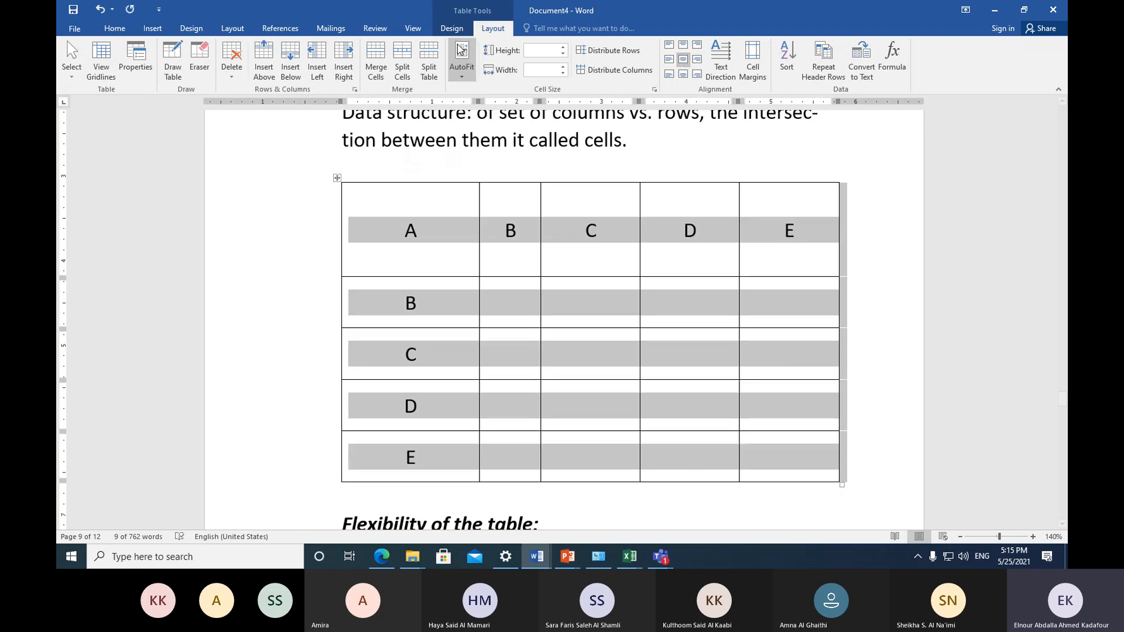
Step: Try an orange grid table style with banded rows on the whole table, and undo it
{"action": "left_click", "coordinate": [455, 28]}
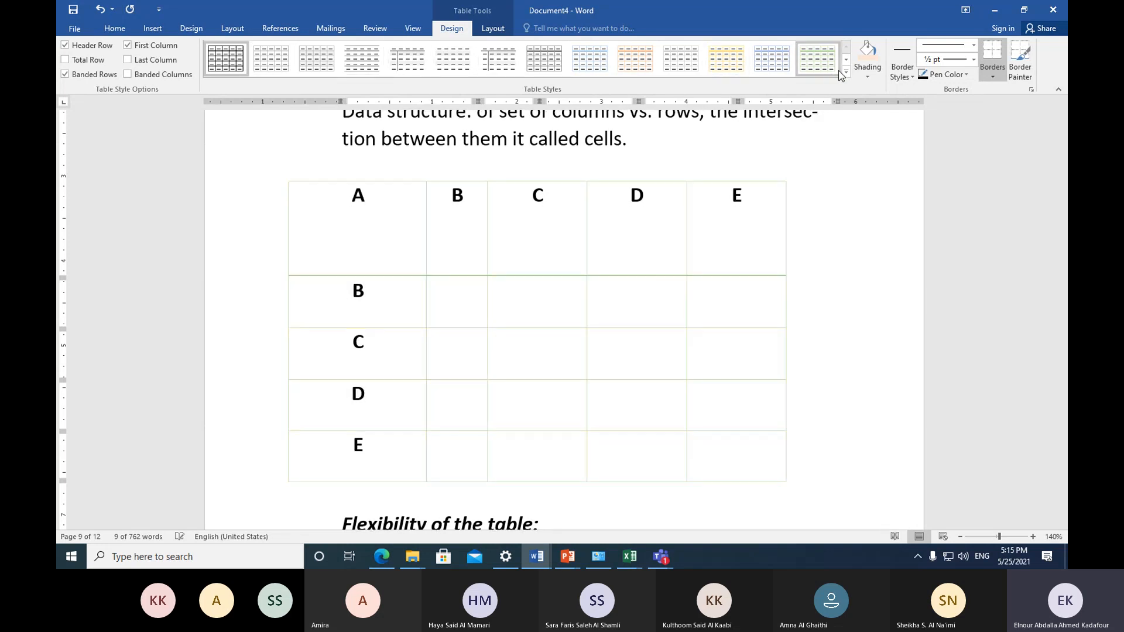
{"action": "left_click", "coordinate": [844, 71]}
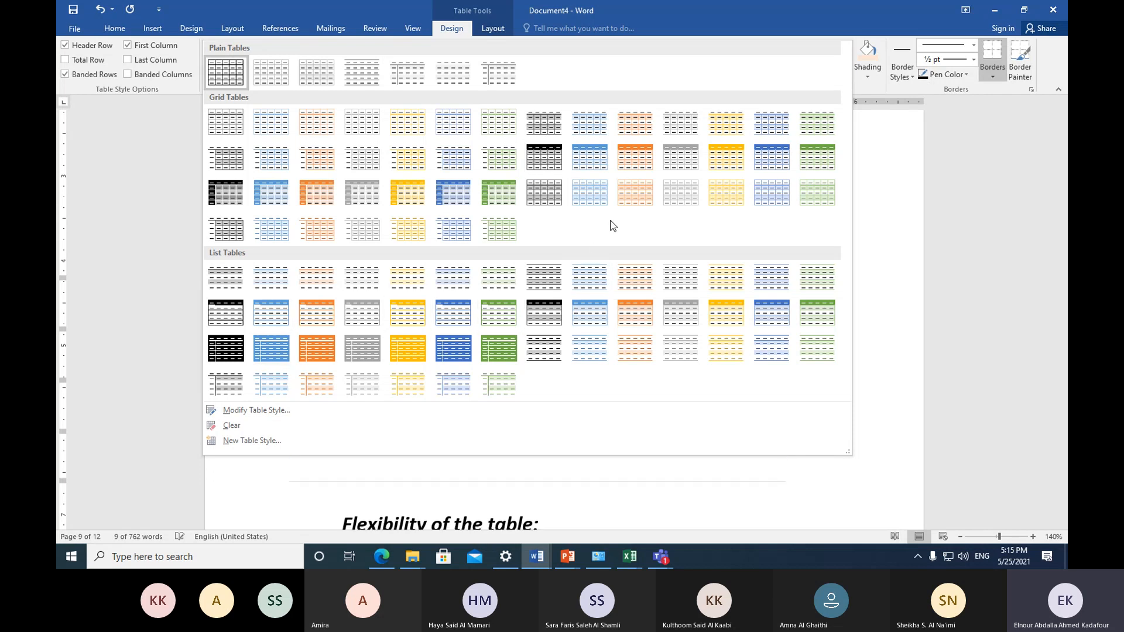
{"action": "left_click", "coordinate": [625, 197]}
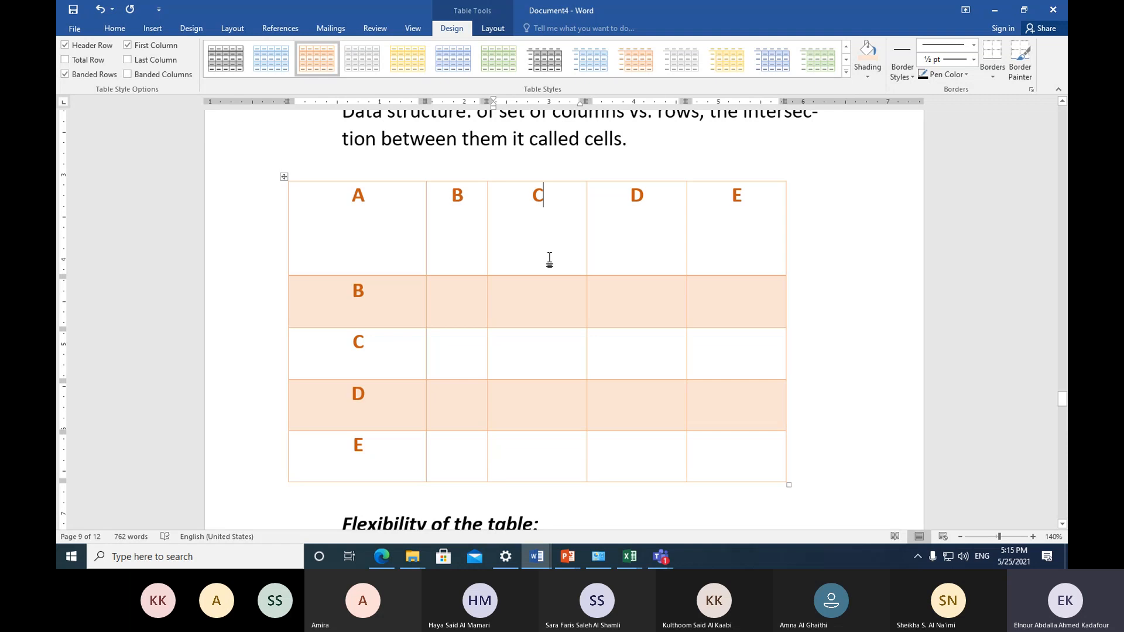
{"action": "left_click", "coordinate": [101, 9]}
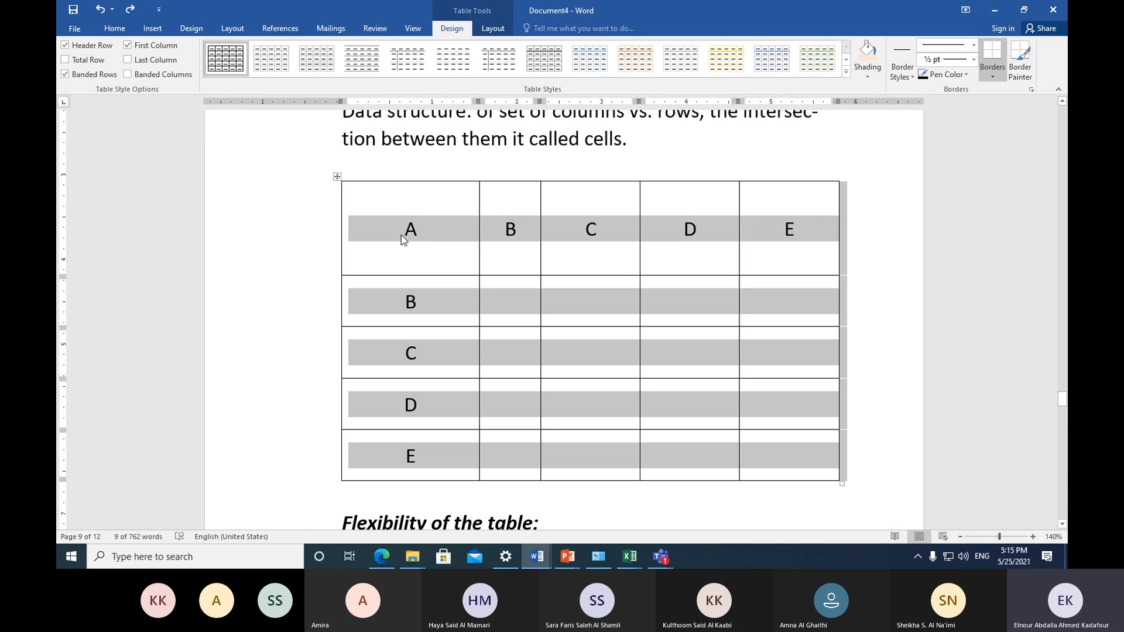
Step: Show the shading colors and theme border styles available for the selected table
{"action": "left_click", "coordinate": [866, 79]}
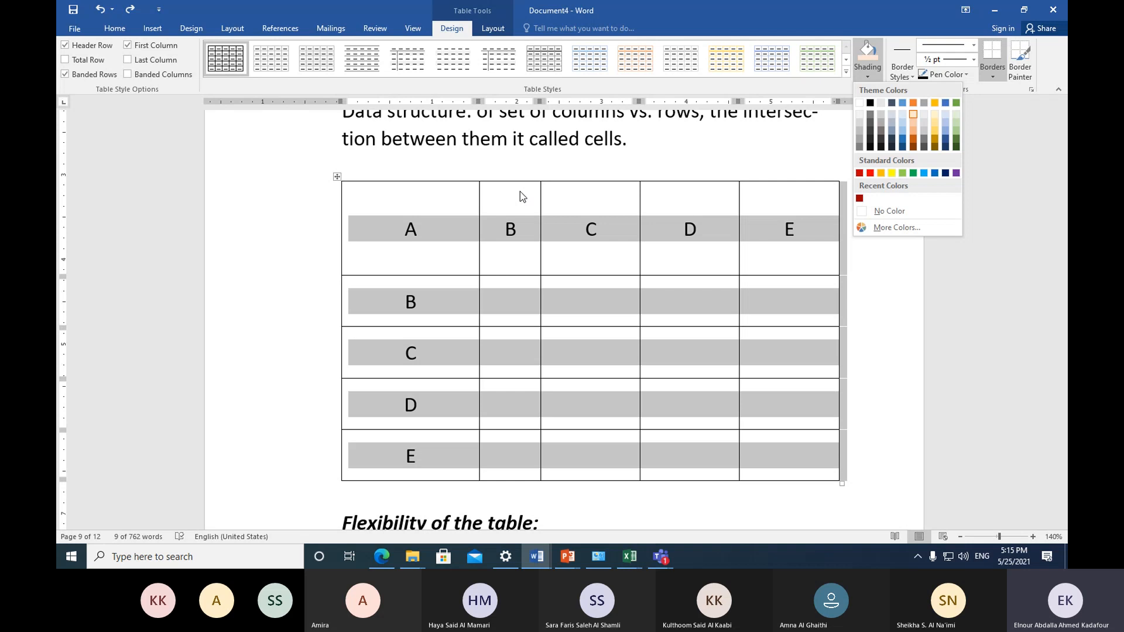
{"action": "left_click", "coordinate": [911, 77]}
{"action": "left_click", "coordinate": [910, 77]}
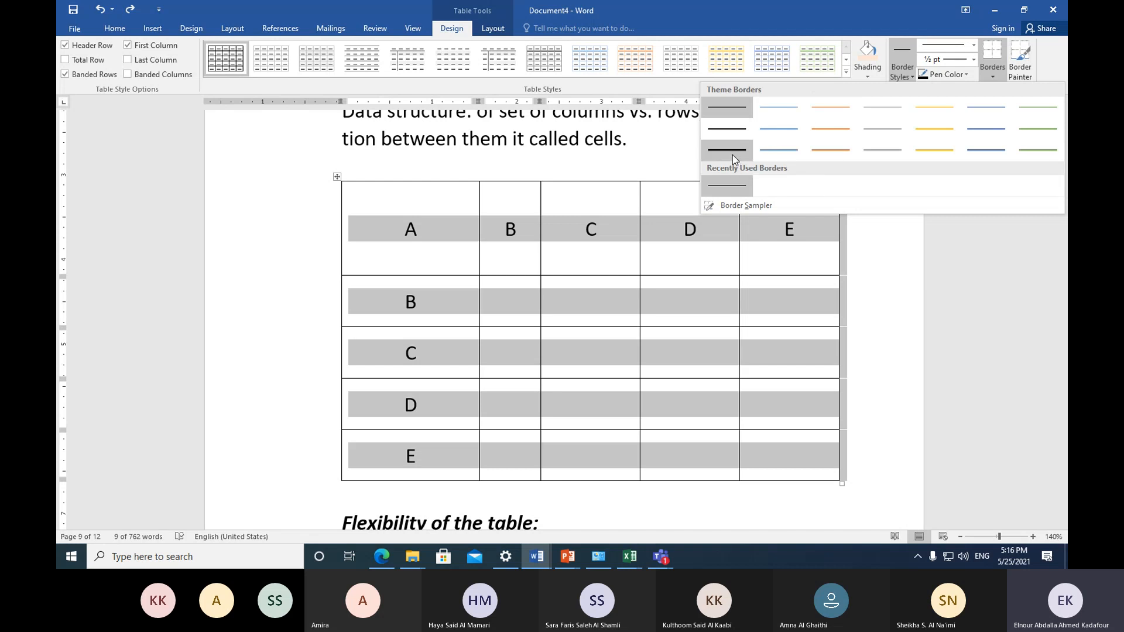
Step: Set the border pen color to dark red and the line weight to 1 ½ pt
{"action": "left_click", "coordinate": [968, 75]}
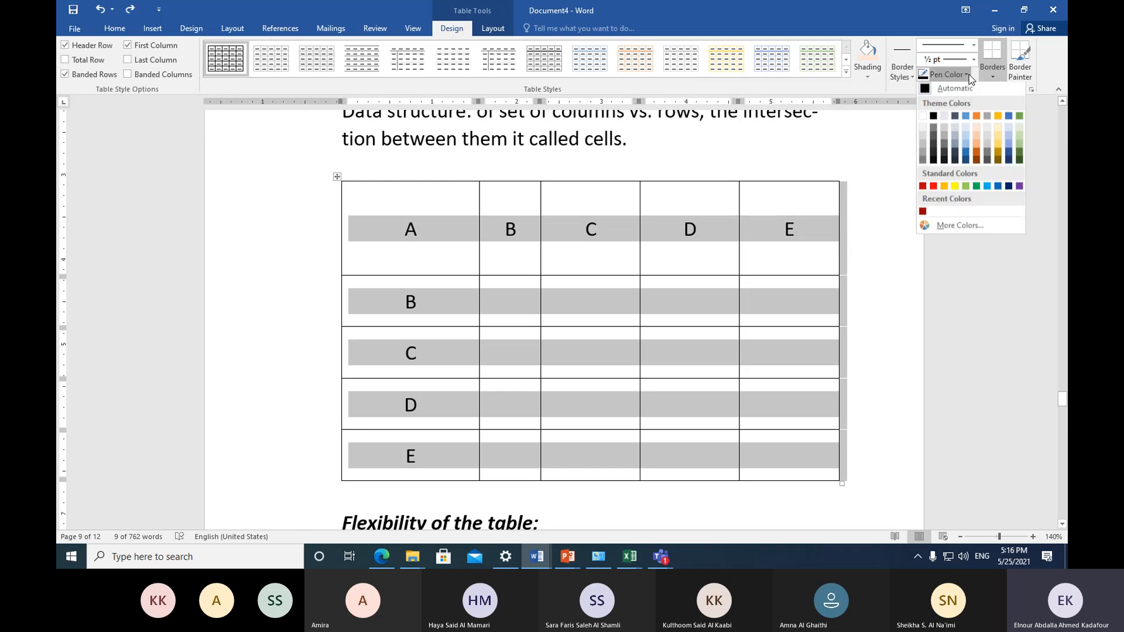
{"action": "left_click", "coordinate": [923, 188]}
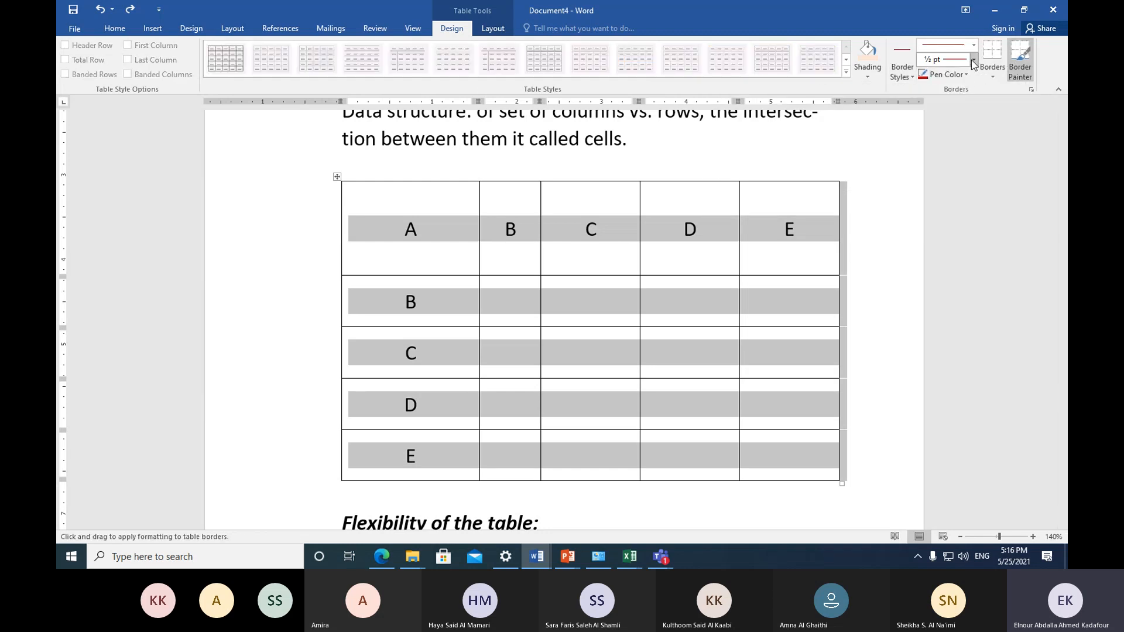
{"action": "left_click", "coordinate": [973, 60]}
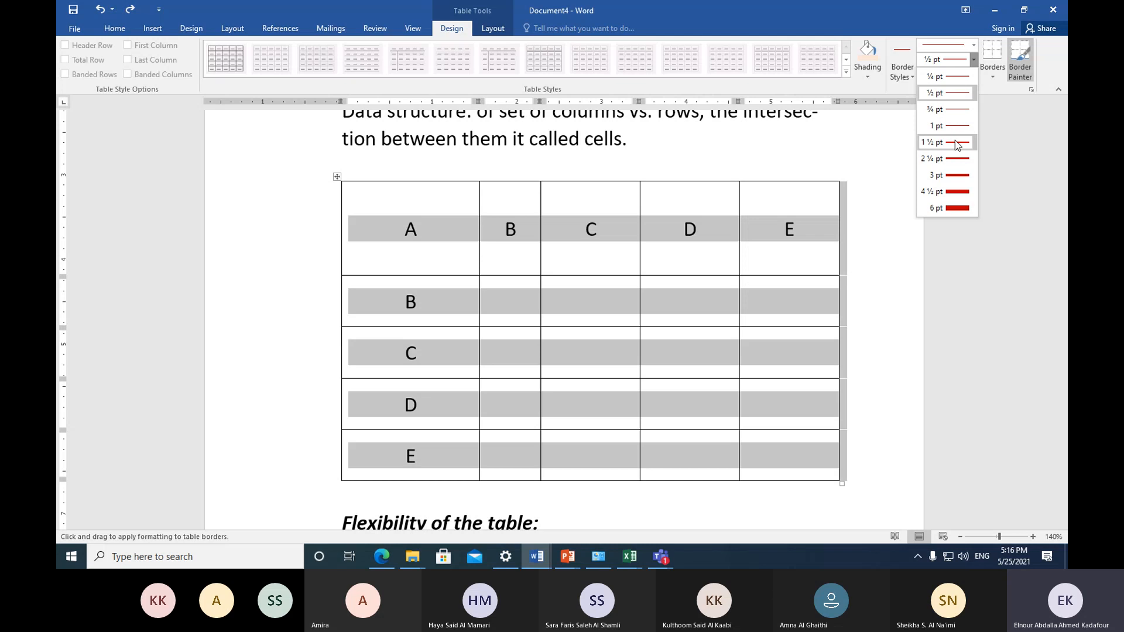
{"action": "left_click", "coordinate": [955, 141]}
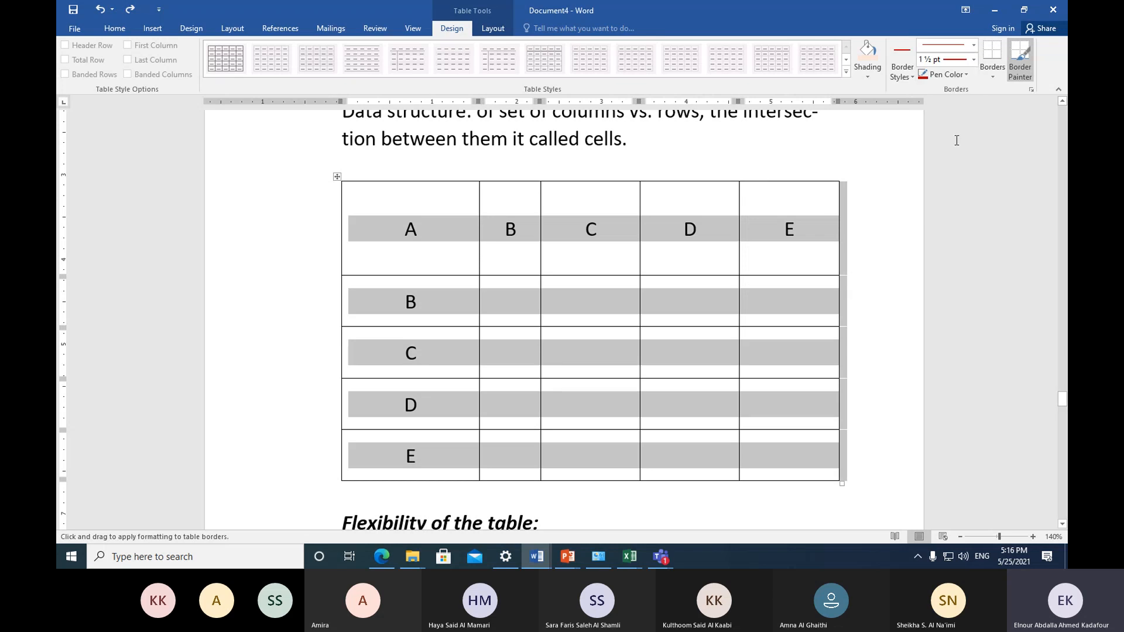
Step: Choose the orange multi-line ½ pt theme border style and paint it on the top border of cell A
{"action": "left_click", "coordinate": [912, 78]}
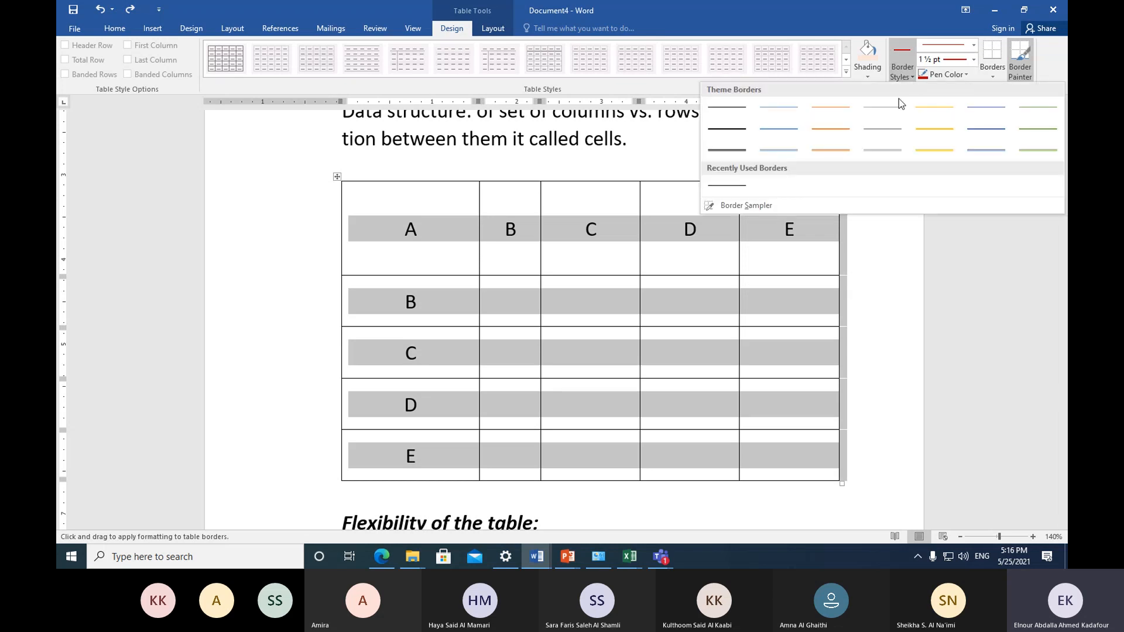
{"action": "left_click", "coordinate": [830, 150]}
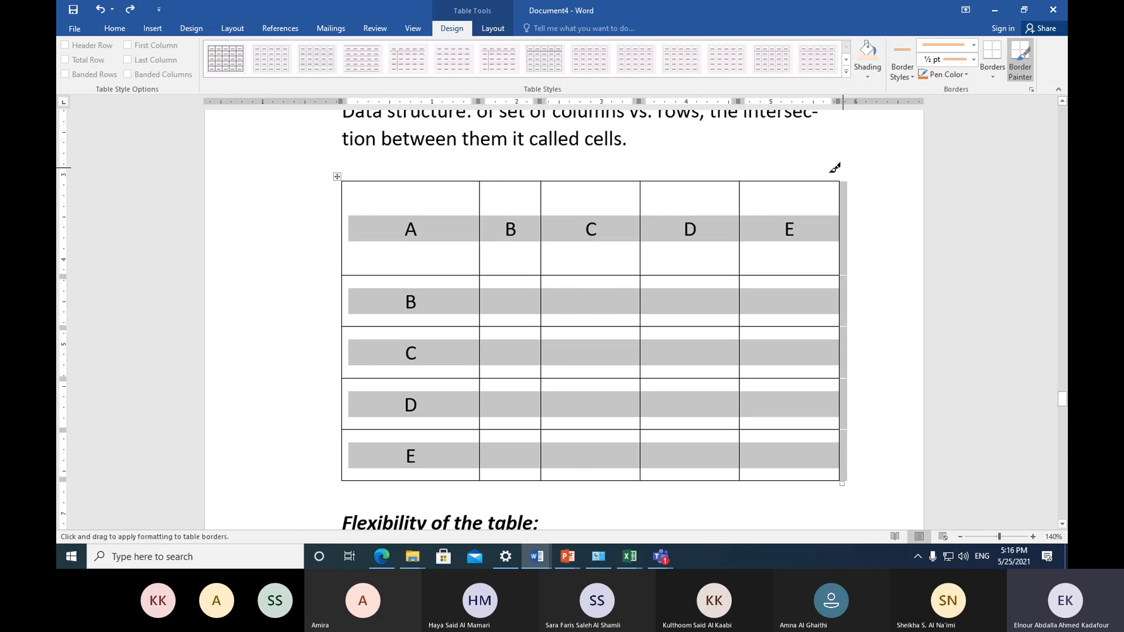
{"action": "left_click", "coordinate": [377, 180]}
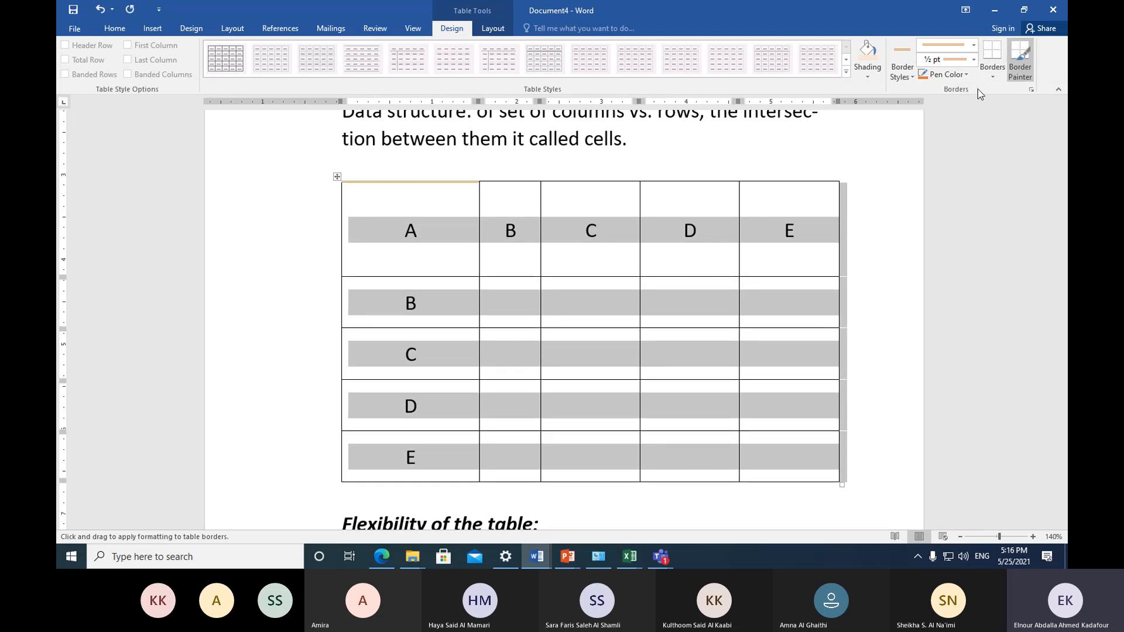
Step: Apply the blue single-line 1 ½ pt theme border style to all borders of the table
{"action": "left_click", "coordinate": [992, 74]}
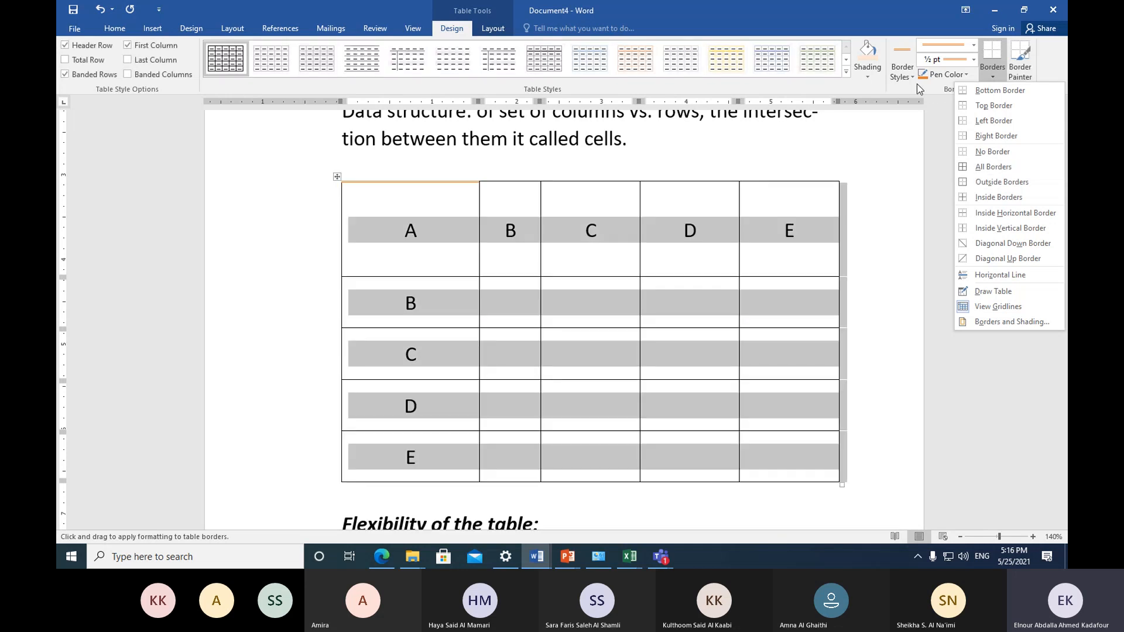
{"action": "left_click", "coordinate": [912, 76]}
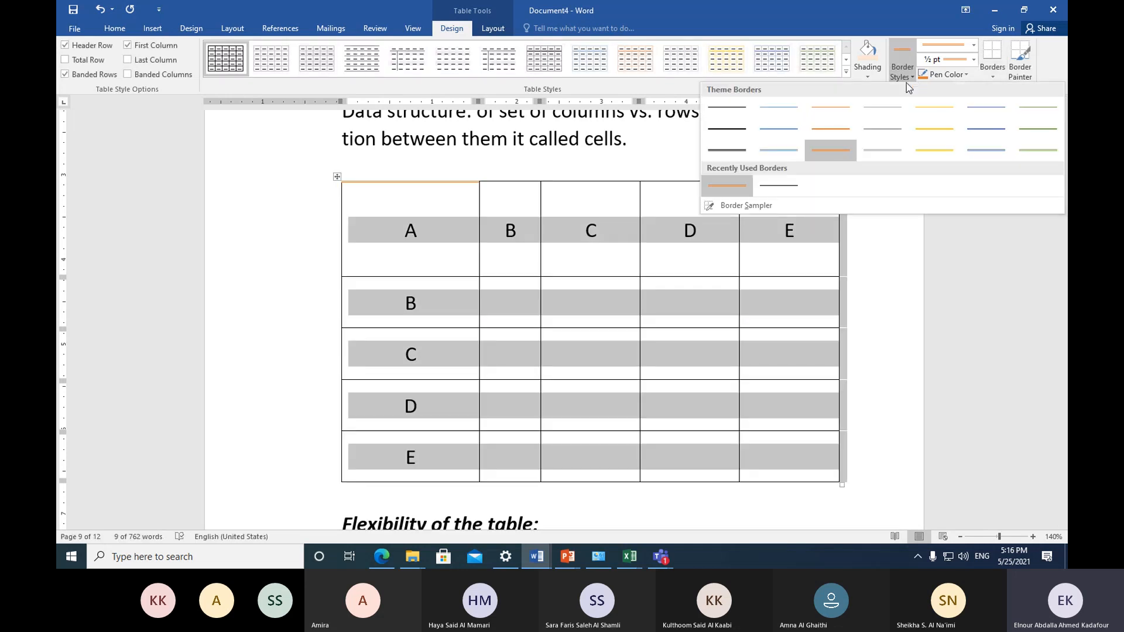
{"action": "left_click", "coordinate": [793, 130]}
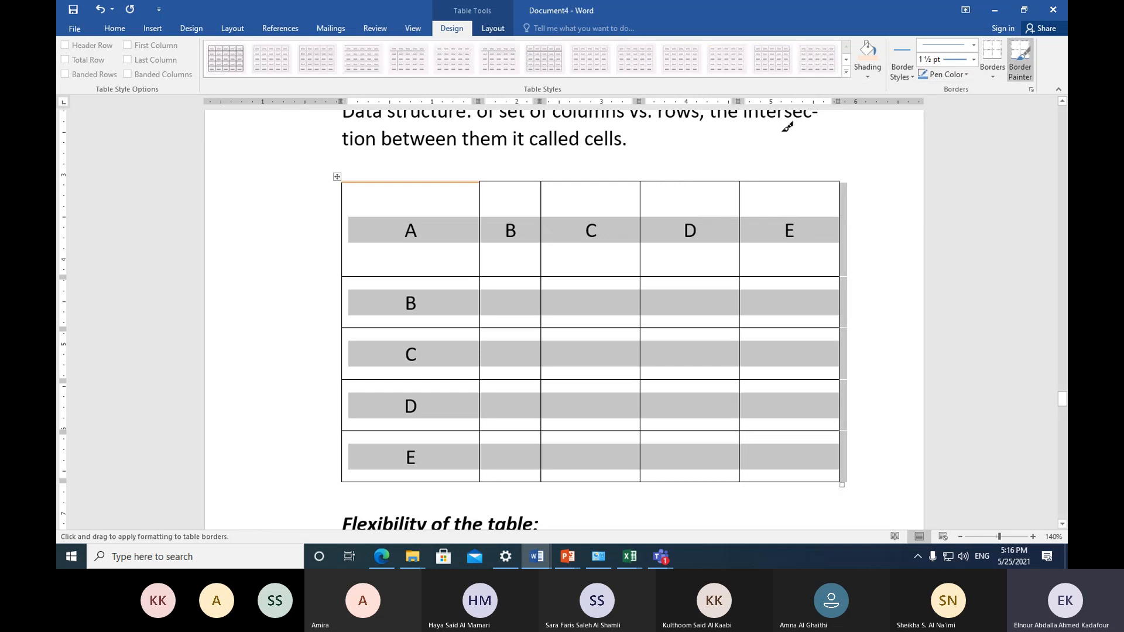
{"action": "left_click", "coordinate": [992, 76]}
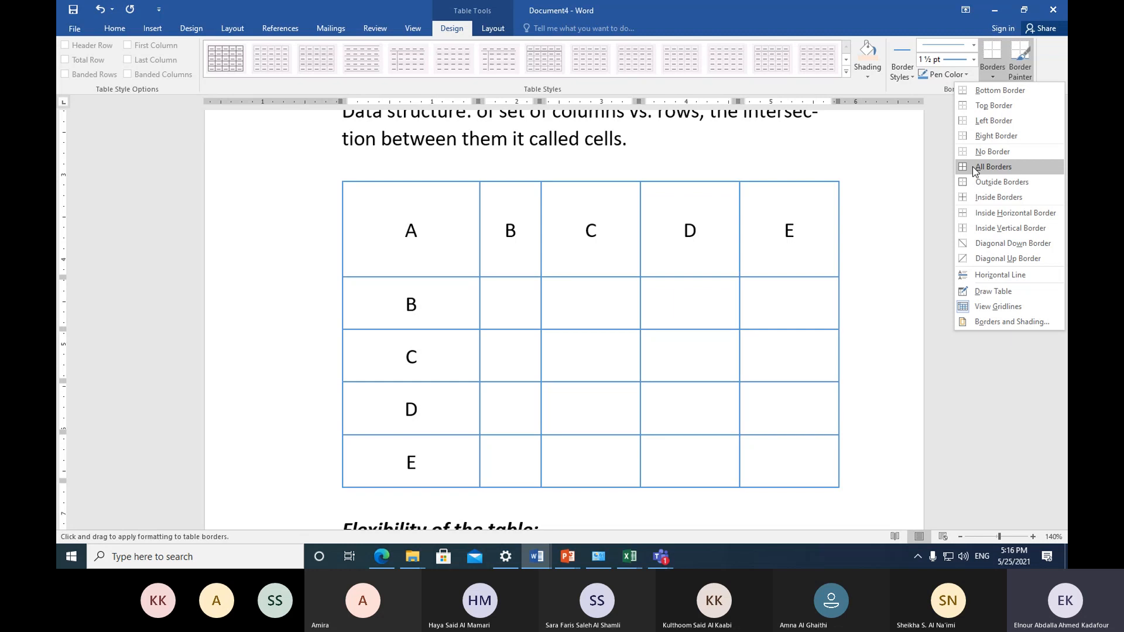
{"action": "left_click", "coordinate": [971, 167]}
{"action": "left_click", "coordinate": [697, 231]}
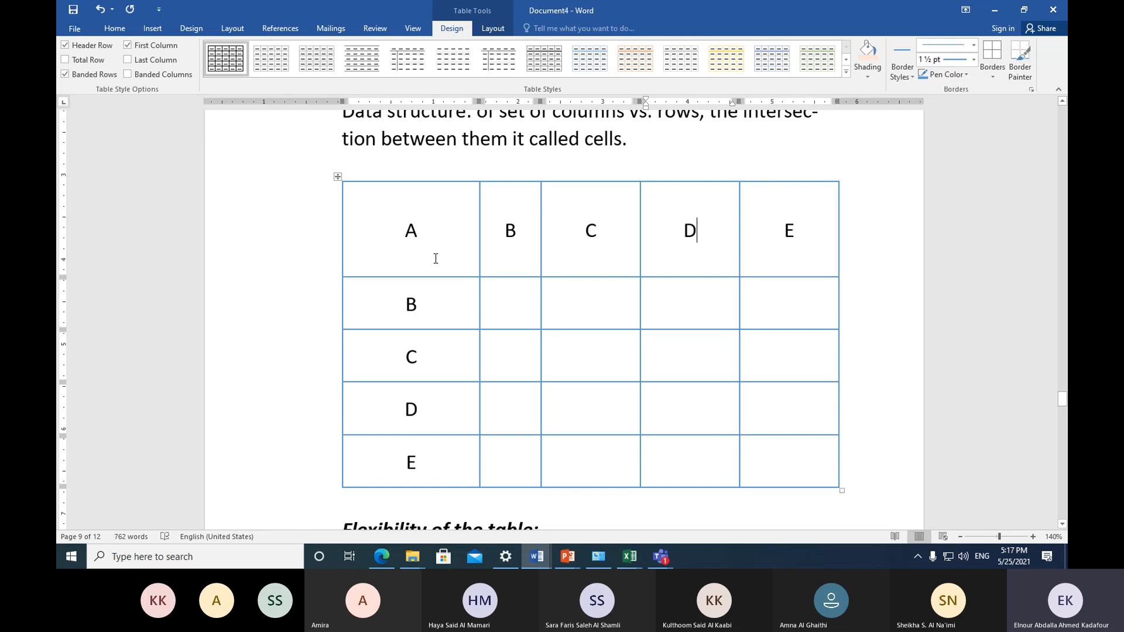
Step: Format the text of the whole table as dark red, bold and italic
{"action": "scroll", "coordinate": [435, 258], "scroll_direction": "down", "scroll_amount": 3}
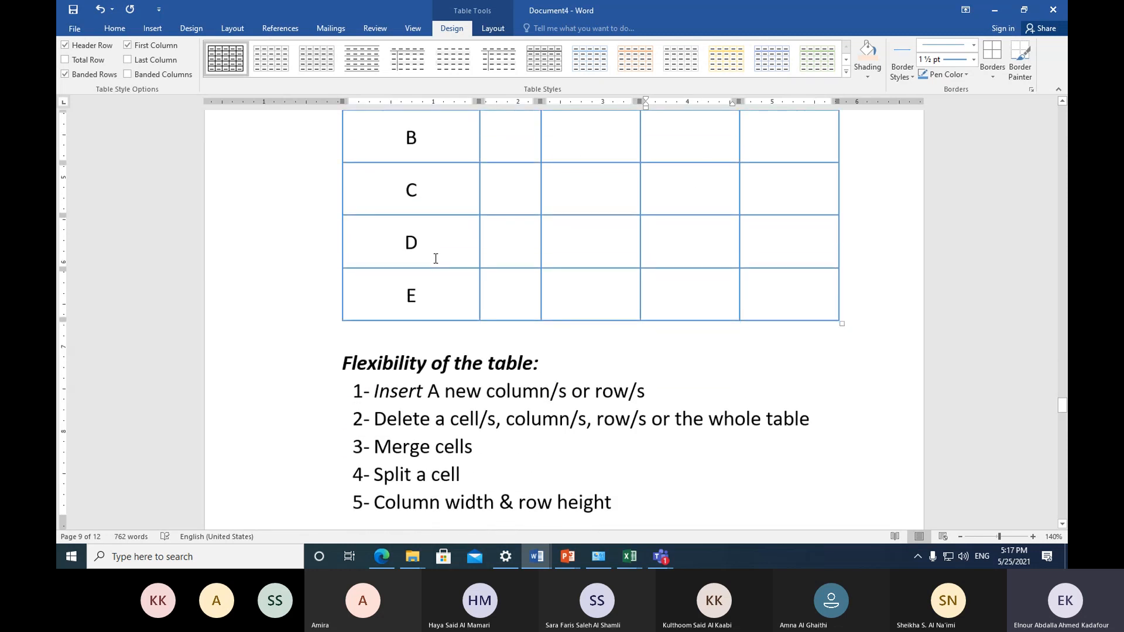
{"action": "scroll", "coordinate": [436, 258], "scroll_direction": "up", "scroll_amount": 5}
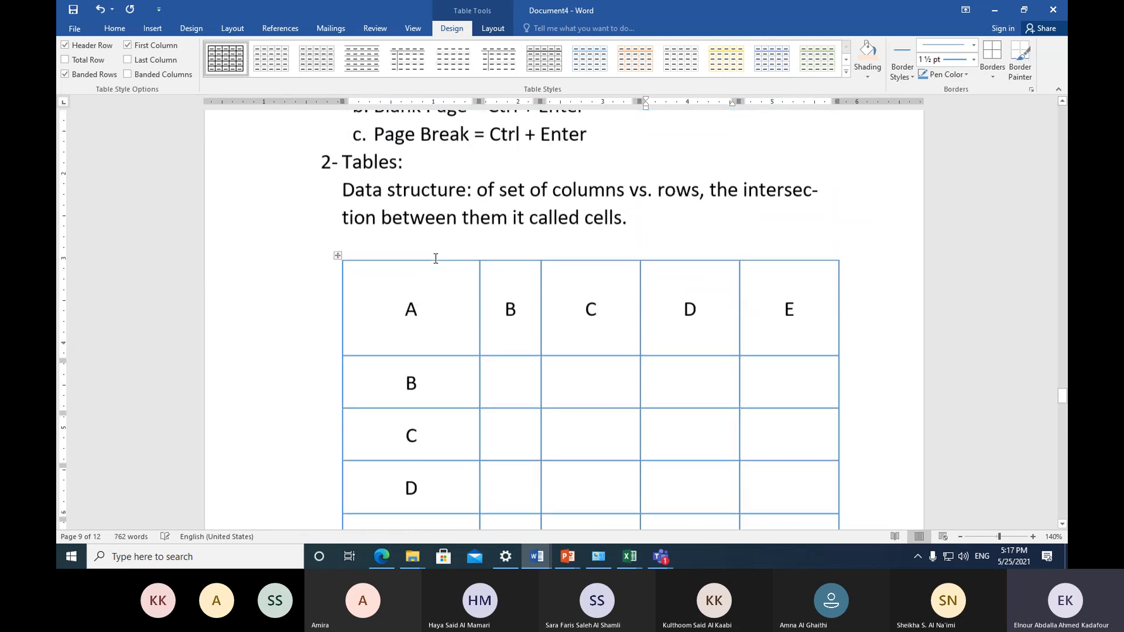
{"action": "left_click", "coordinate": [338, 260]}
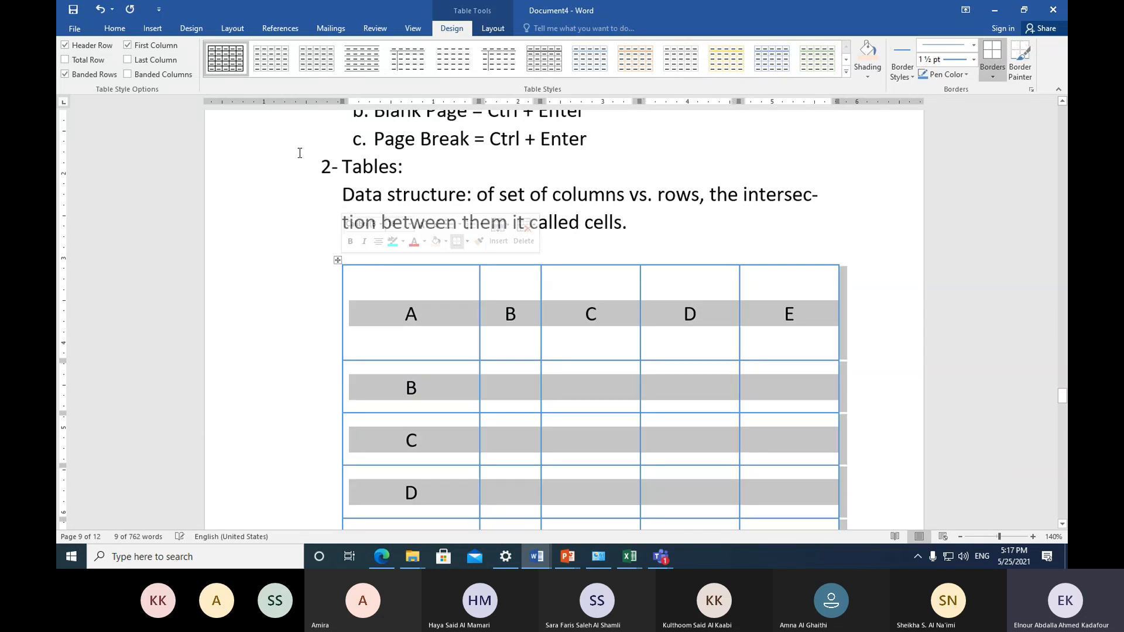
{"action": "left_click", "coordinate": [116, 34]}
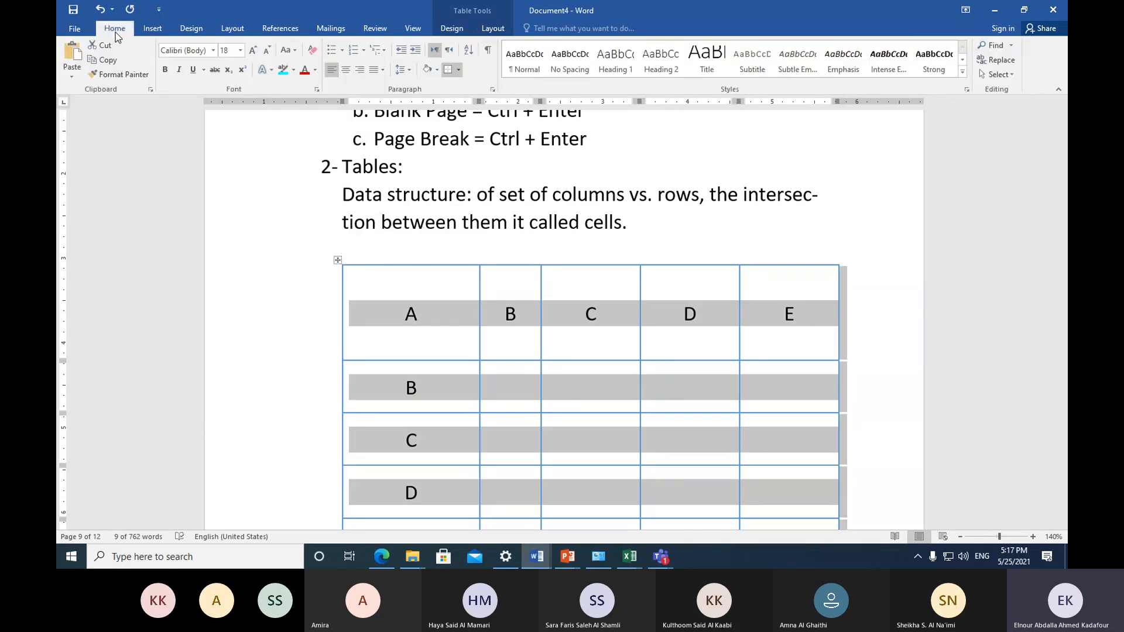
{"action": "left_click", "coordinate": [214, 51]}
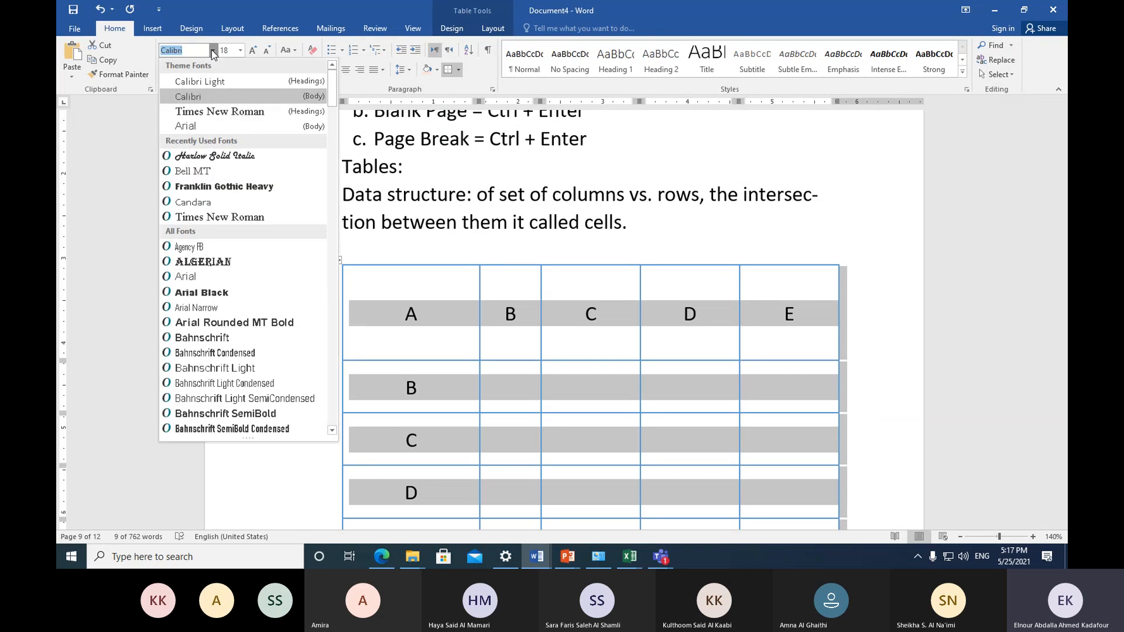
{"action": "left_click", "coordinate": [240, 51]}
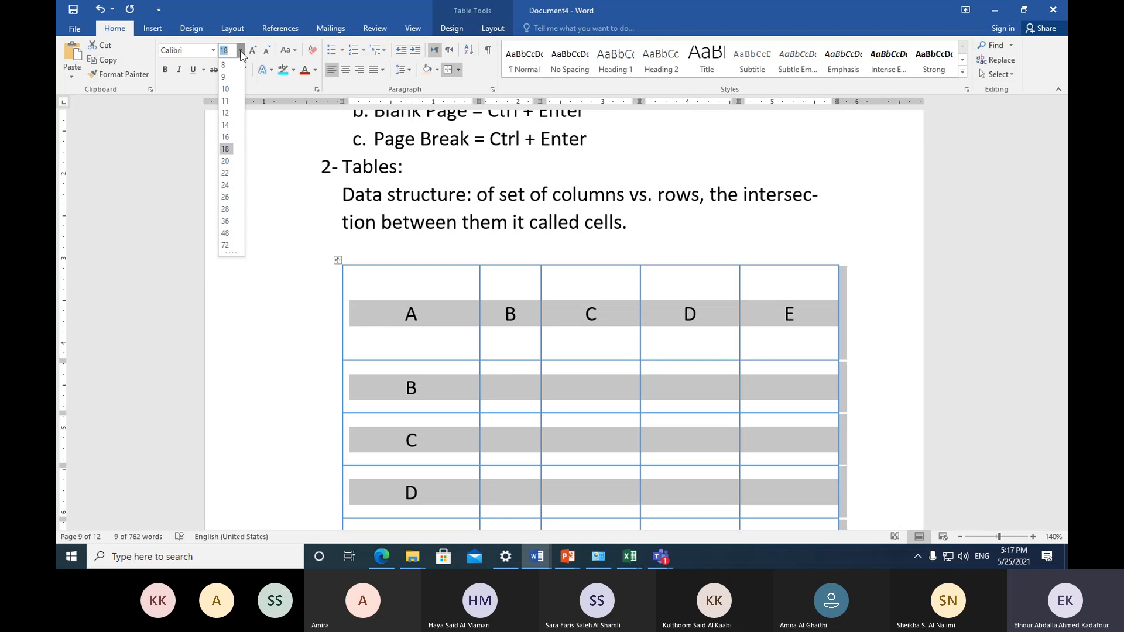
{"action": "left_click", "coordinate": [241, 50]}
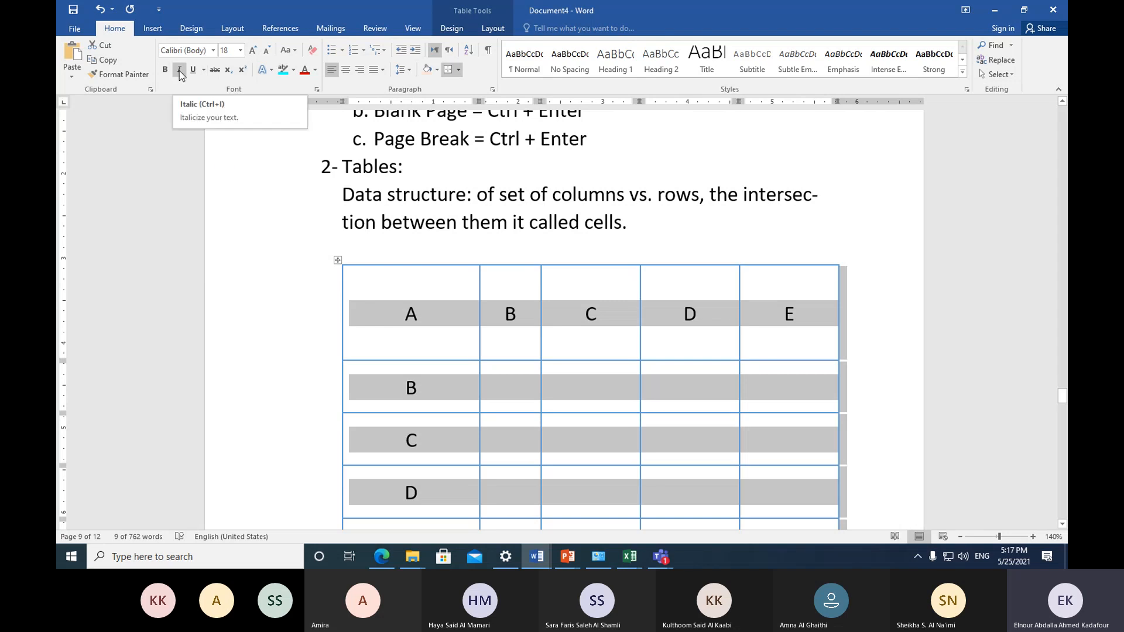
{"action": "left_click", "coordinate": [305, 70]}
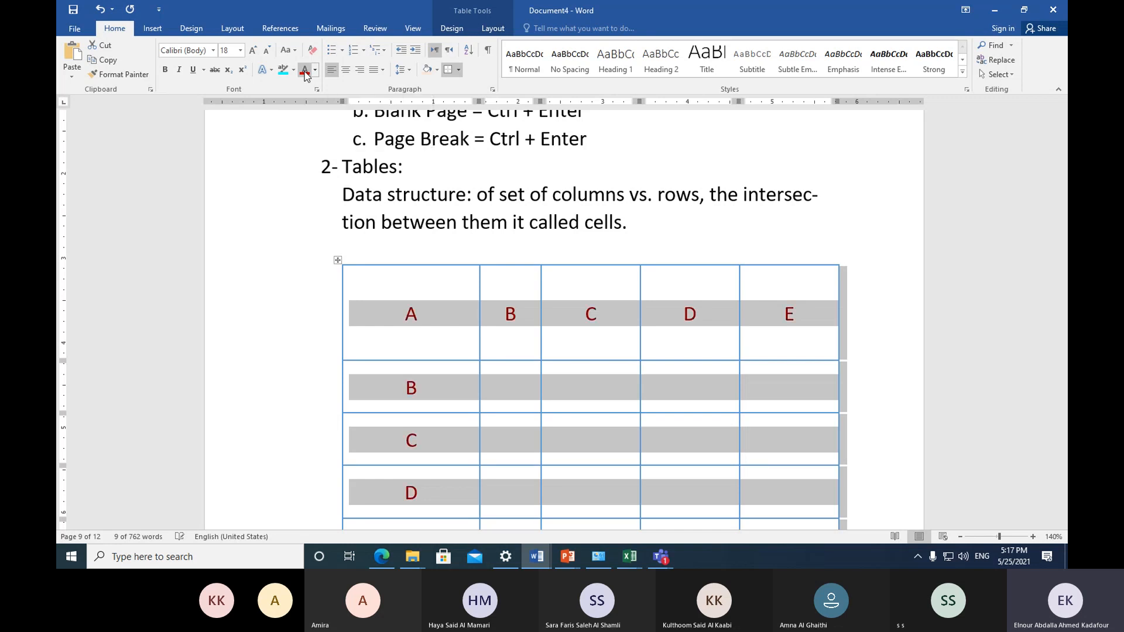
{"action": "left_click", "coordinate": [165, 70]}
{"action": "left_click", "coordinate": [178, 69]}
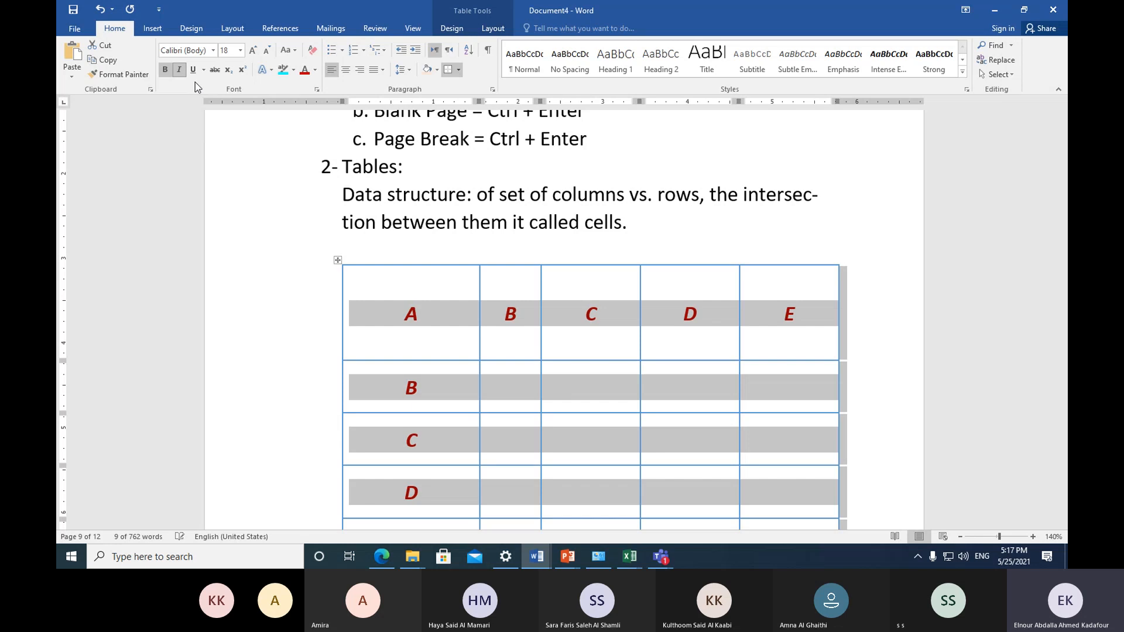
{"action": "left_click", "coordinate": [505, 305]}
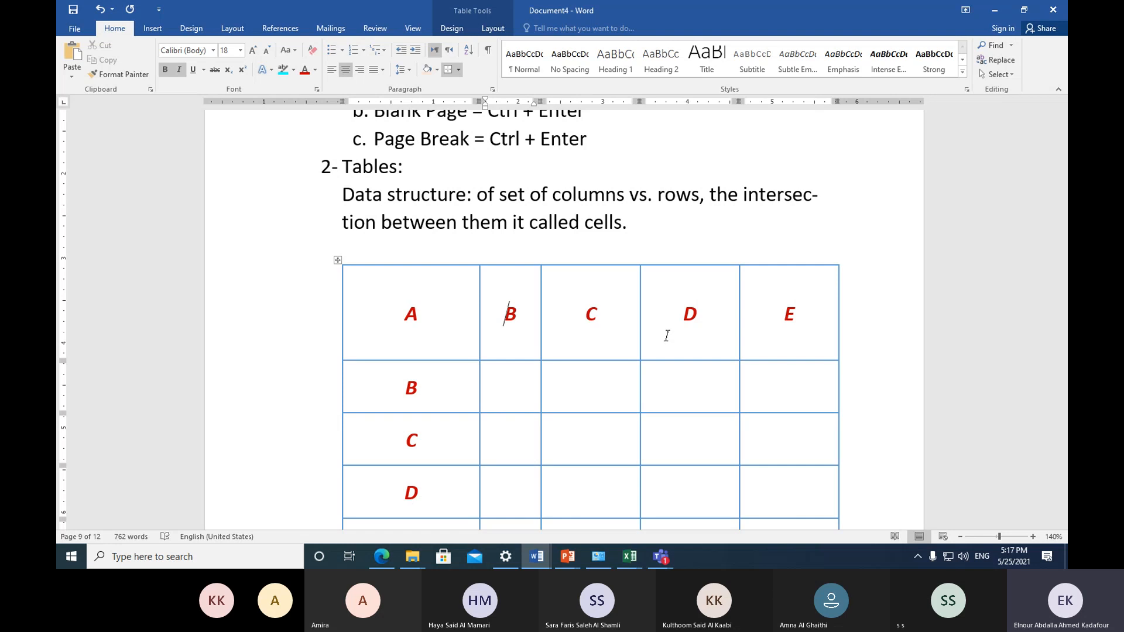
Step: Select the whole table with the red letters and copy it
{"action": "scroll", "coordinate": [686, 339], "scroll_direction": "down", "scroll_amount": 5}
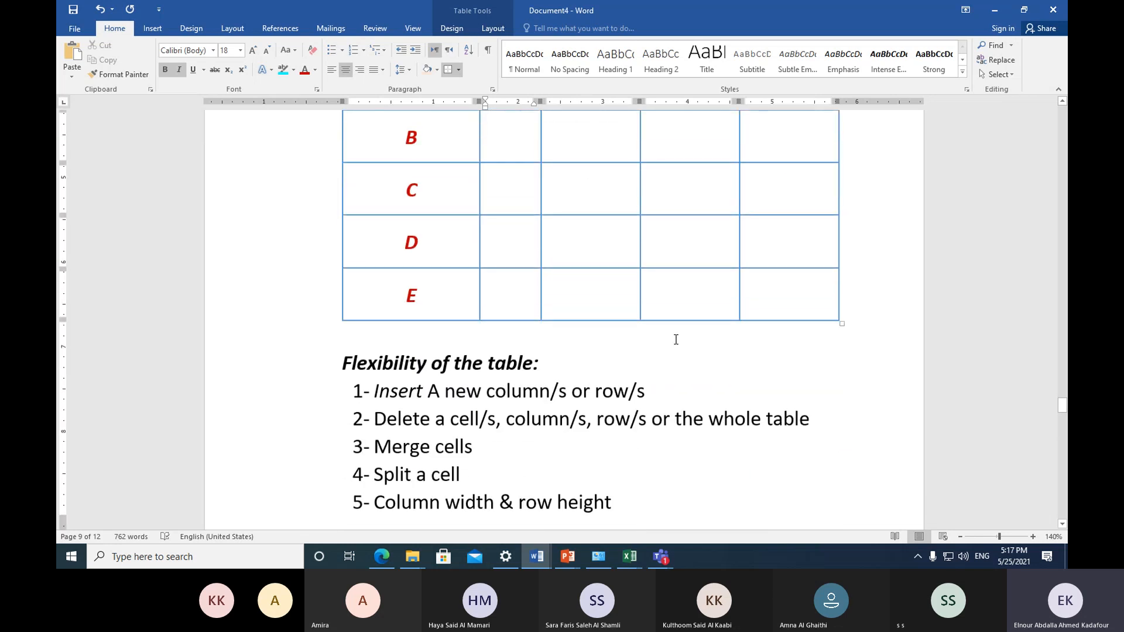
{"action": "scroll", "coordinate": [675, 340], "scroll_direction": "up", "scroll_amount": 3}
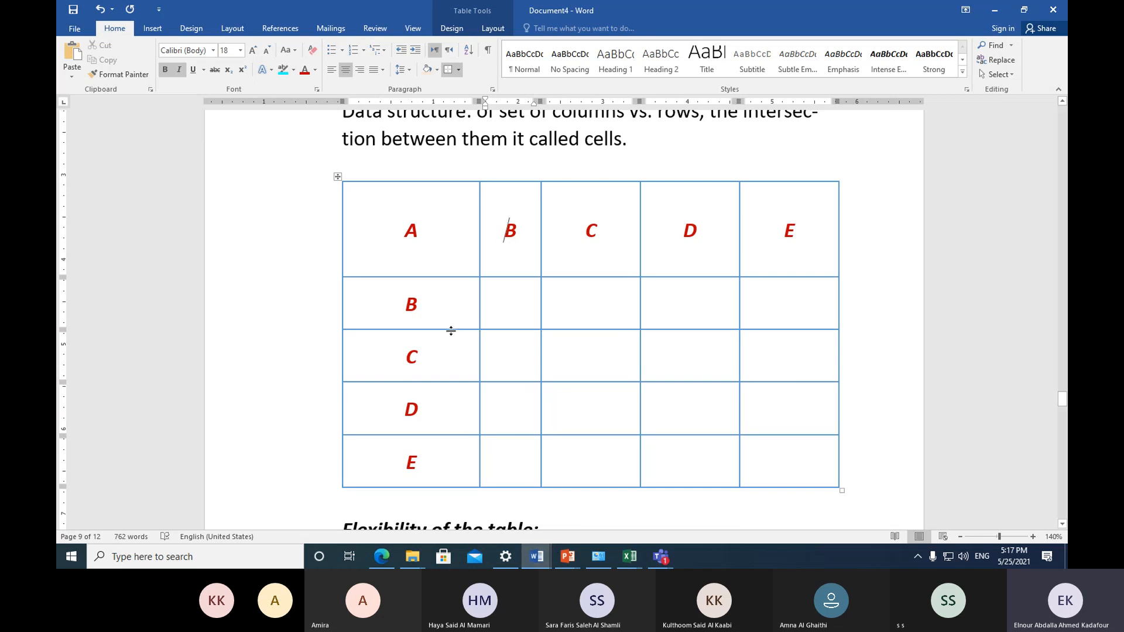
{"action": "left_click", "coordinate": [339, 177]}
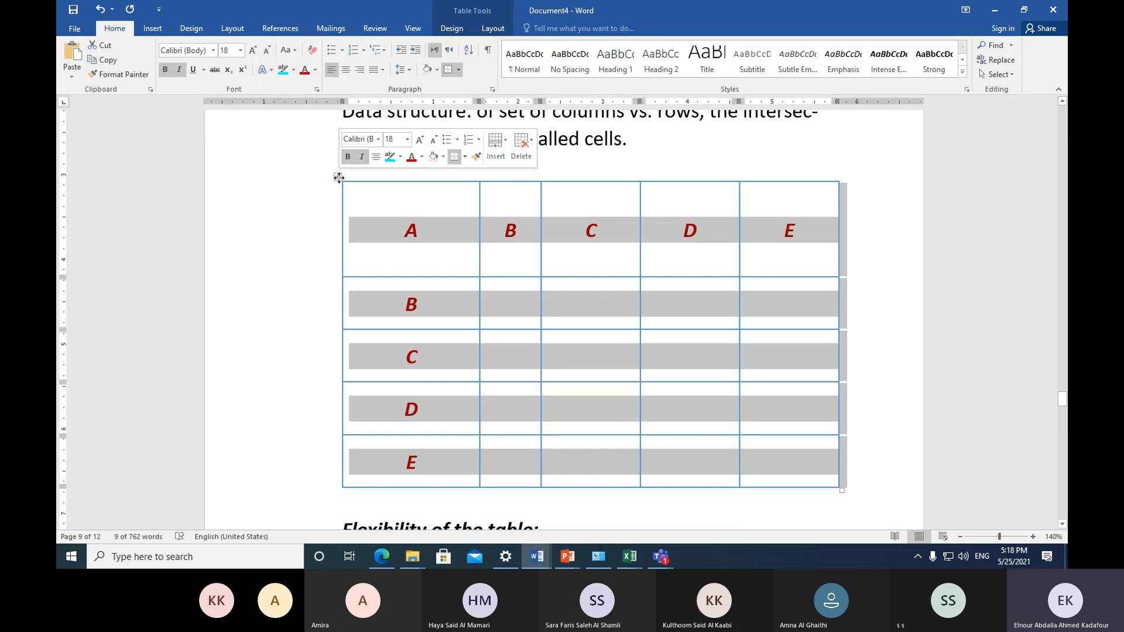
{"action": "left_click", "coordinate": [544, 556]}
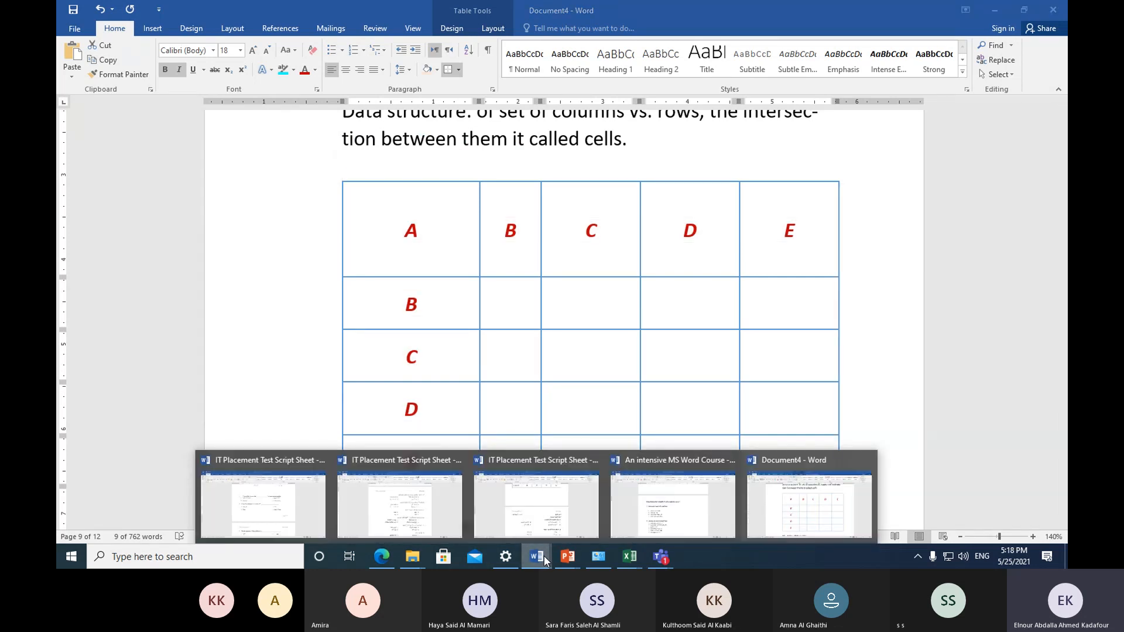
{"action": "mouse_move", "coordinate": [703, 504]}
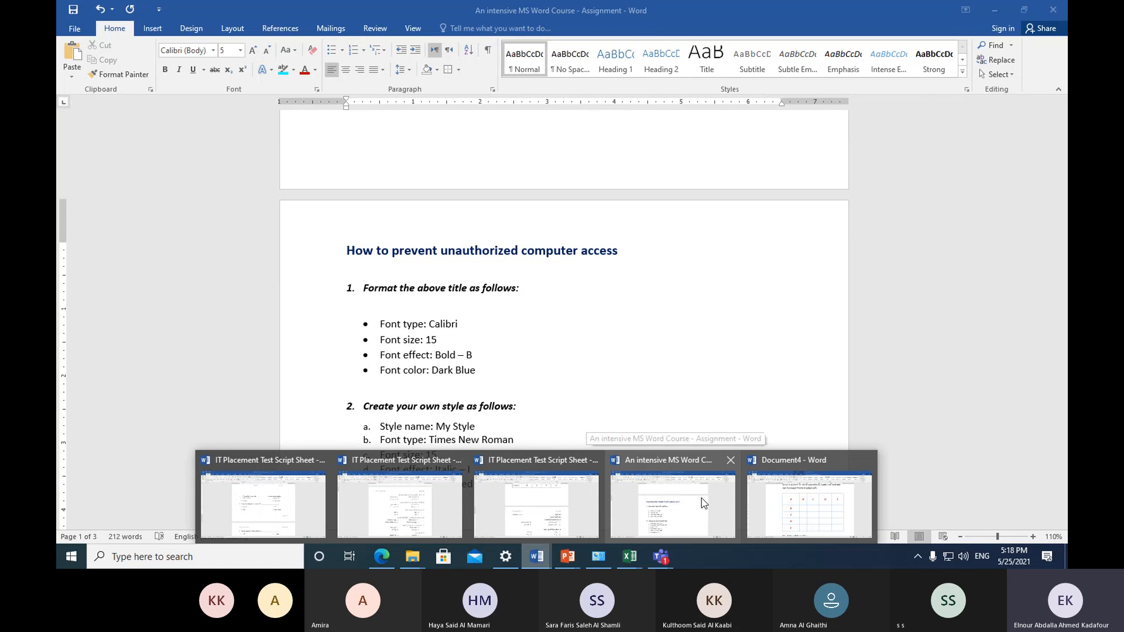
{"action": "left_click", "coordinate": [380, 558]}
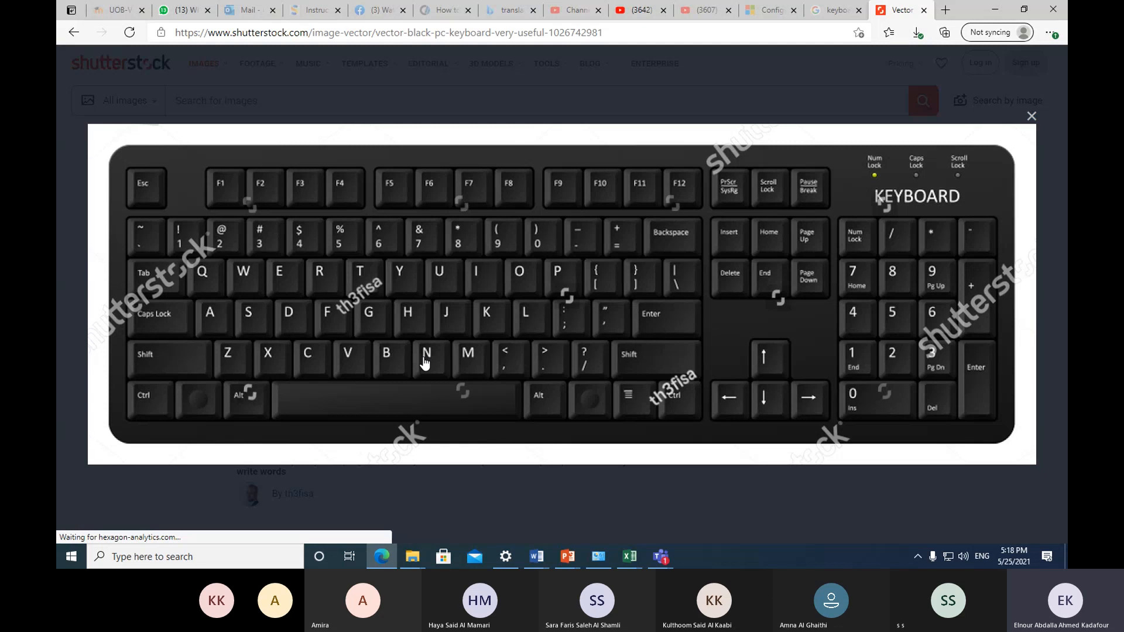
{"action": "left_click", "coordinate": [537, 555]}
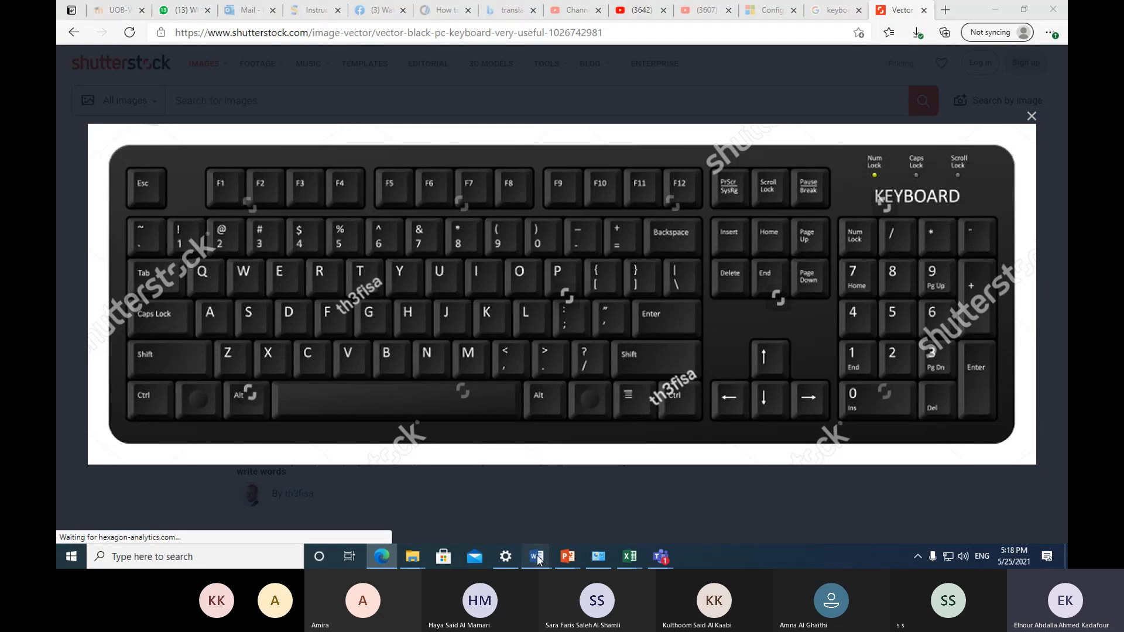
{"action": "left_click", "coordinate": [788, 510]}
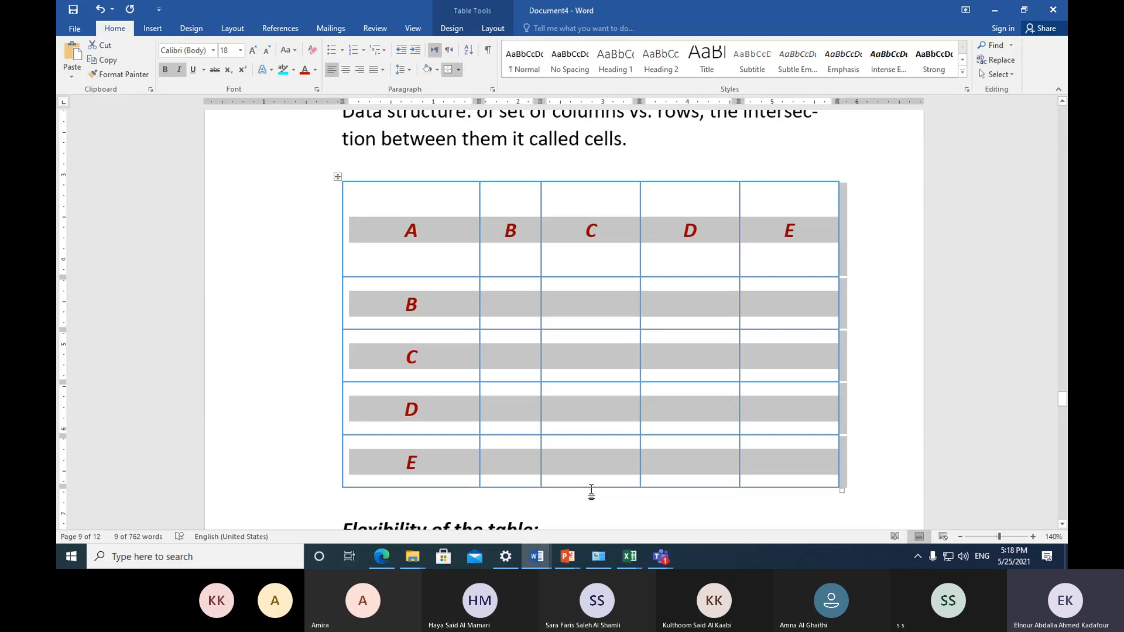
Step: Create a new blank document and paste the copied table into it with its source formatting kept
{"action": "key", "text": "ctrl+n"}
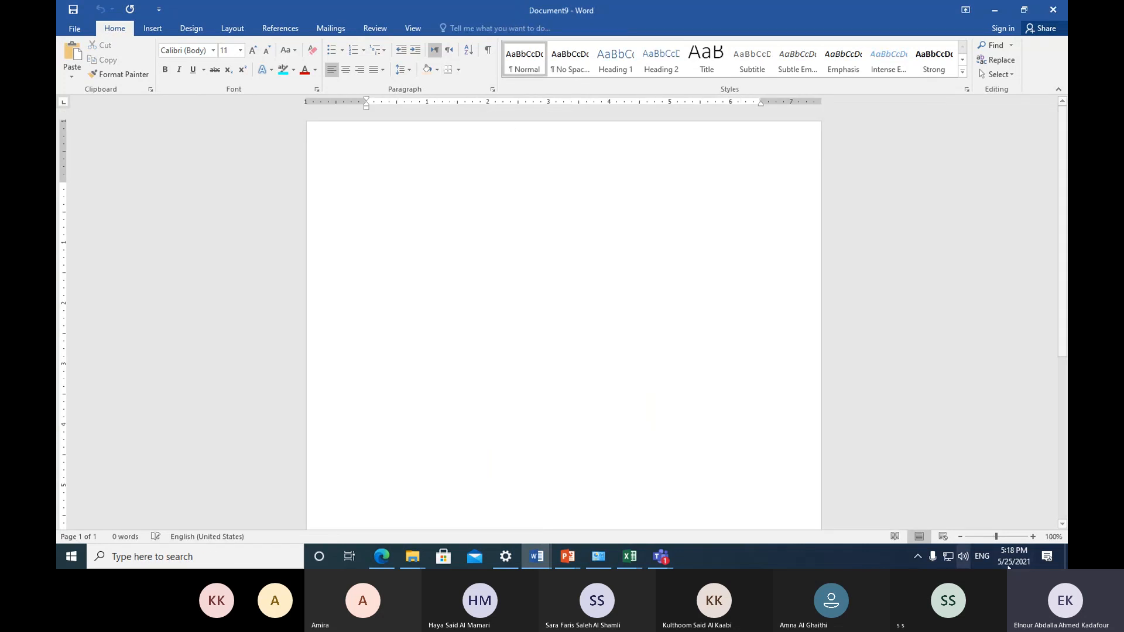
{"action": "left_click", "coordinate": [1032, 537]}
{"action": "left_click", "coordinate": [1032, 537]}
{"action": "left_click", "coordinate": [1032, 536]}
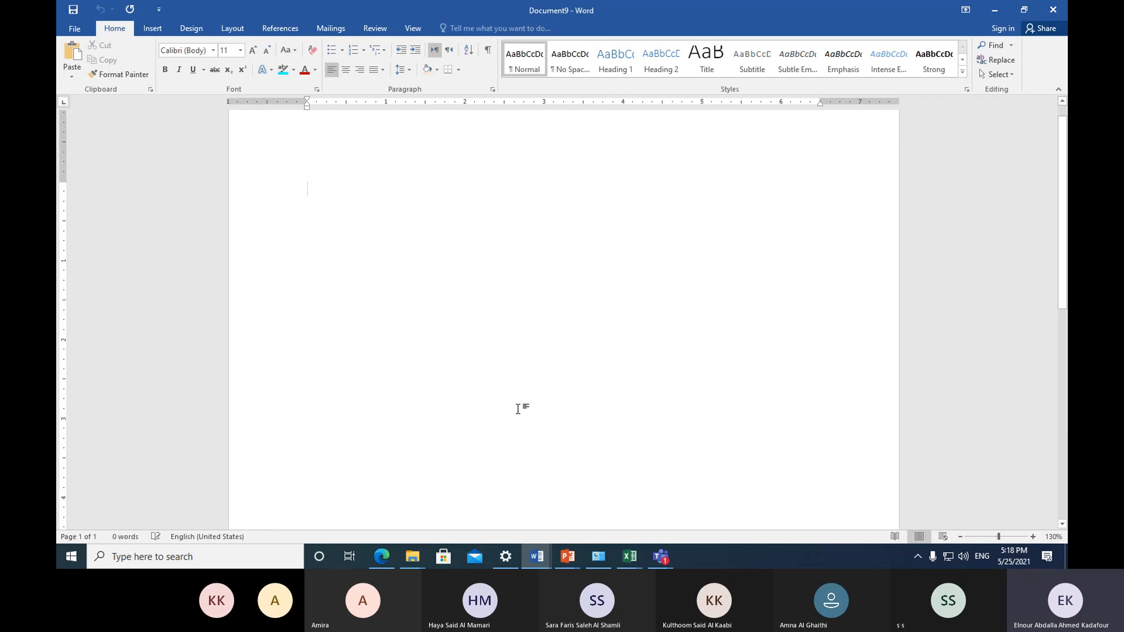
{"action": "left_click", "coordinate": [73, 75]}
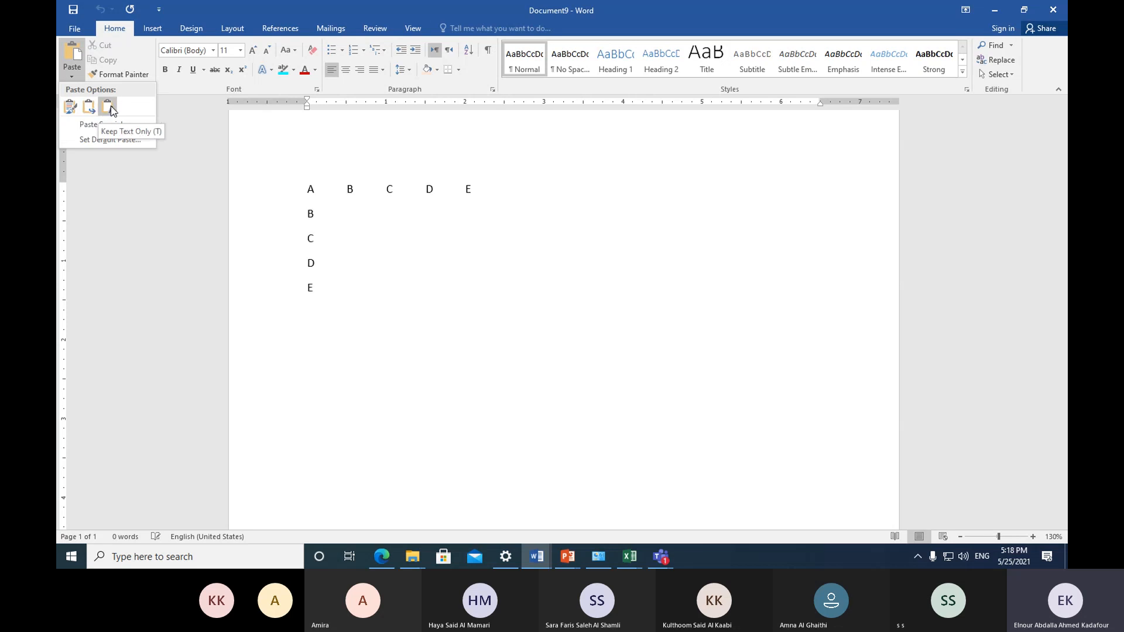
{"action": "left_click", "coordinate": [69, 107]}
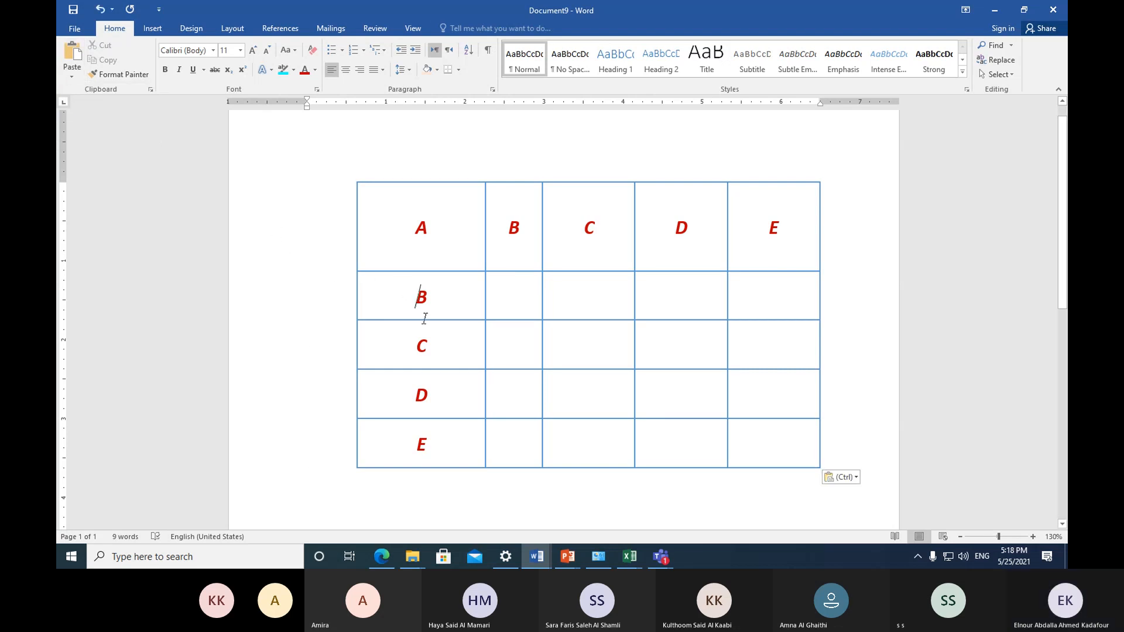
Step: Delete the letters B to E from the first column below the header row
{"action": "left_click_drag", "start_coordinate": [420, 301], "coordinate": [436, 441]}
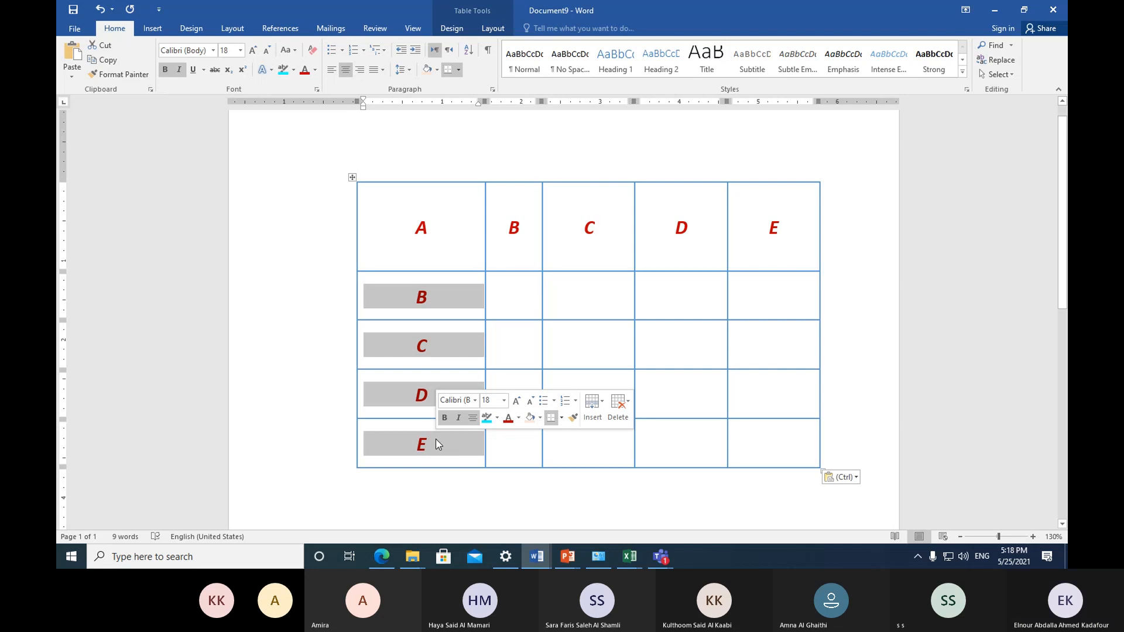
{"action": "left_click", "coordinate": [429, 479]}
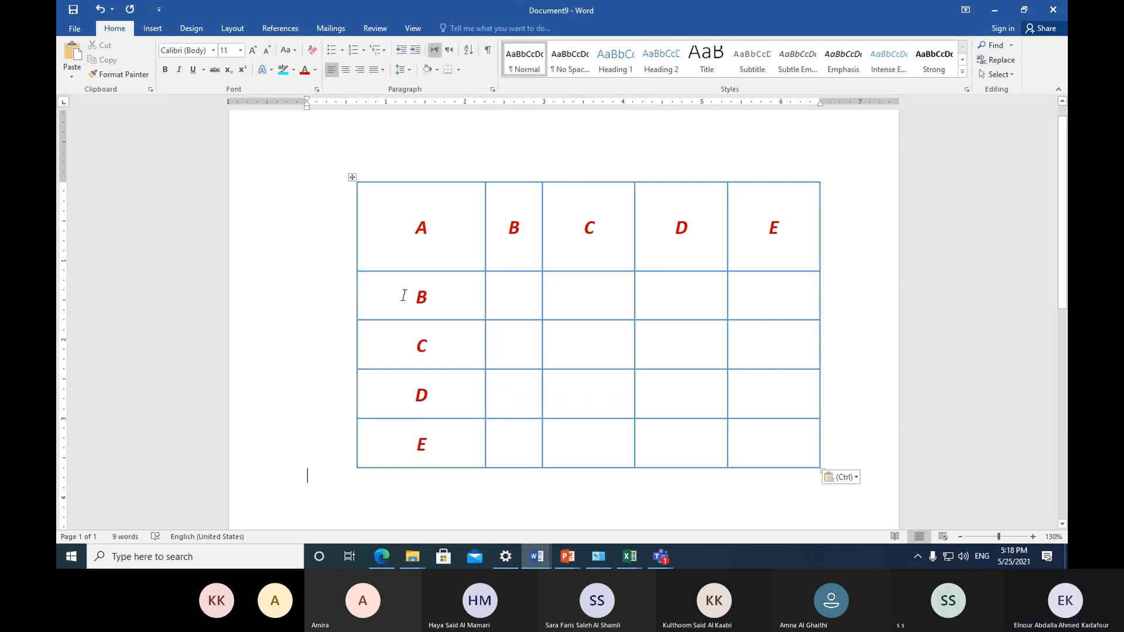
{"action": "left_click_drag", "start_coordinate": [402, 294], "coordinate": [435, 450]}
{"action": "key", "text": "Delete"}
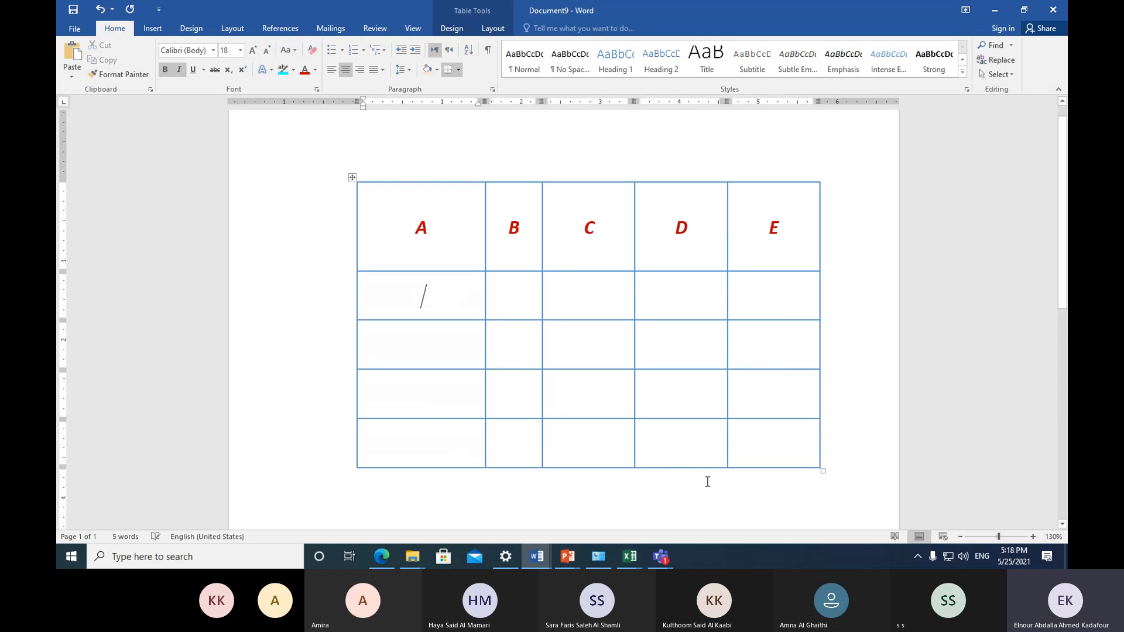
Step: Shade the header row A to E light orange and reduce the row's height
{"action": "left_click_drag", "start_coordinate": [429, 250], "coordinate": [798, 246]}
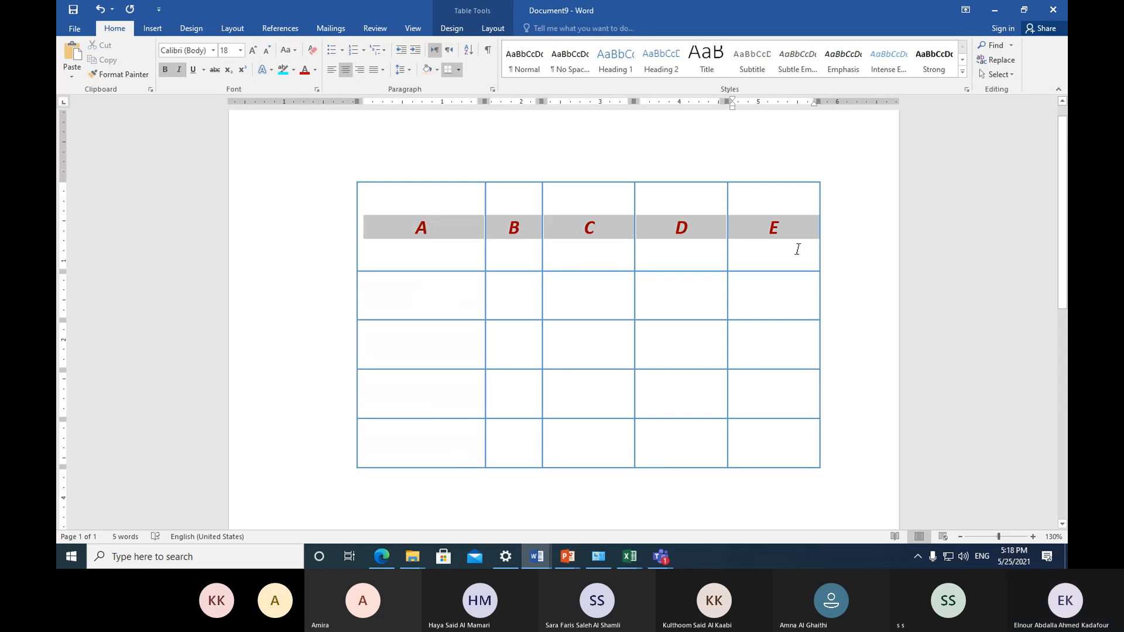
{"action": "left_click", "coordinate": [426, 69]}
{"action": "left_click", "coordinate": [449, 250]}
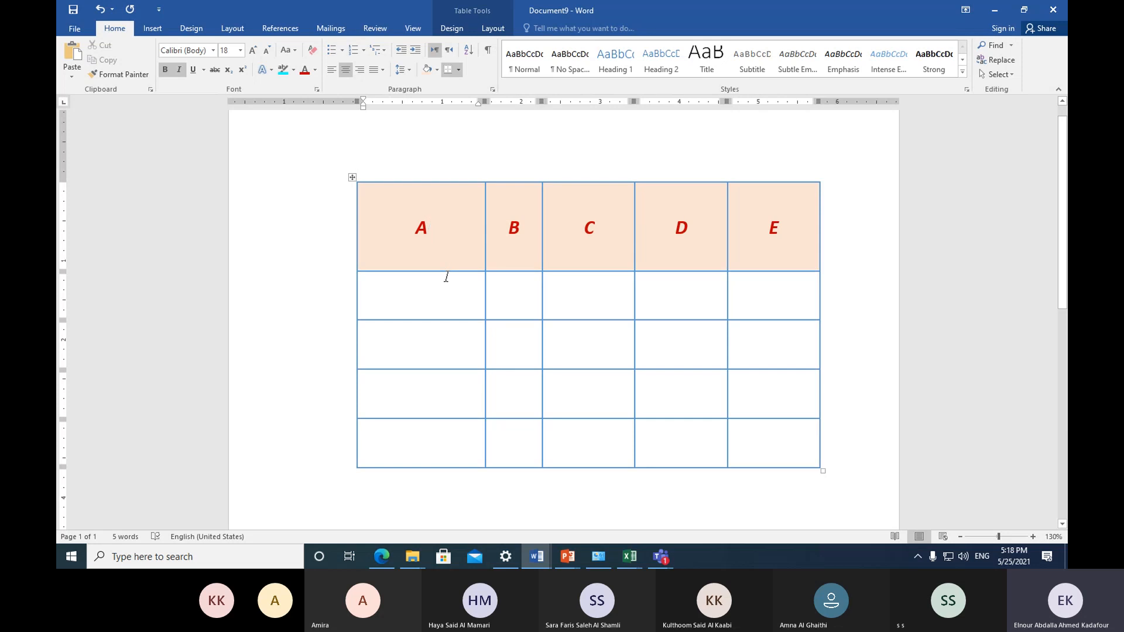
{"action": "left_click_drag", "start_coordinate": [447, 271], "coordinate": [447, 251]}
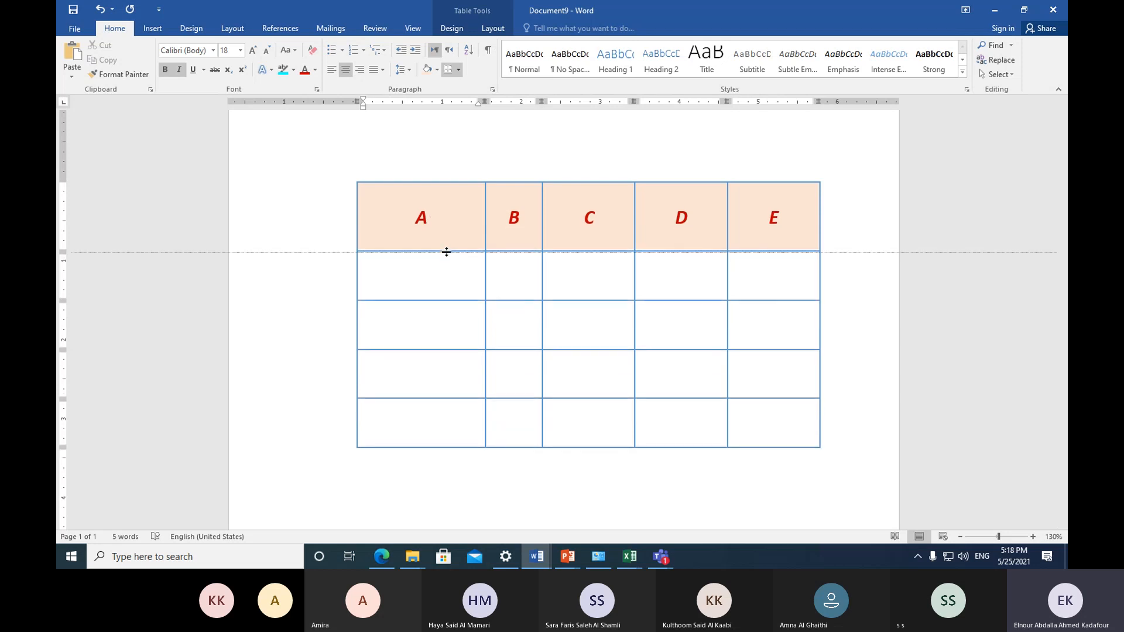
Step: Add two new rows at the end of the table by advancing past its last cell
{"action": "left_click", "coordinate": [756, 437]}
{"action": "key", "text": "Tab"}
{"action": "key", "text": "Tab"}
{"action": "key", "text": "Tab"}
{"action": "key", "text": "Tab"}
{"action": "key", "text": "Tab"}
{"action": "key", "text": "Tab"}
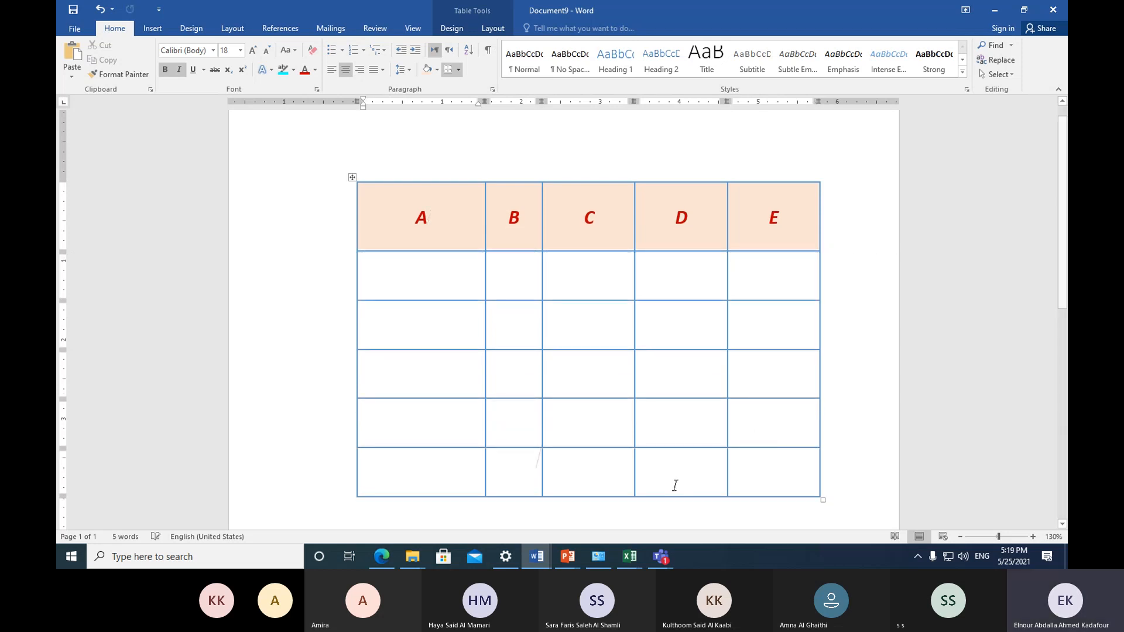
{"action": "key", "text": "Tab"}
{"action": "key", "text": "Tab"}
{"action": "key", "text": "Tab"}
{"action": "key", "text": "Tab"}
{"action": "key", "text": "Tab"}
{"action": "key", "text": "Tab"}
{"action": "key", "text": "Tab"}
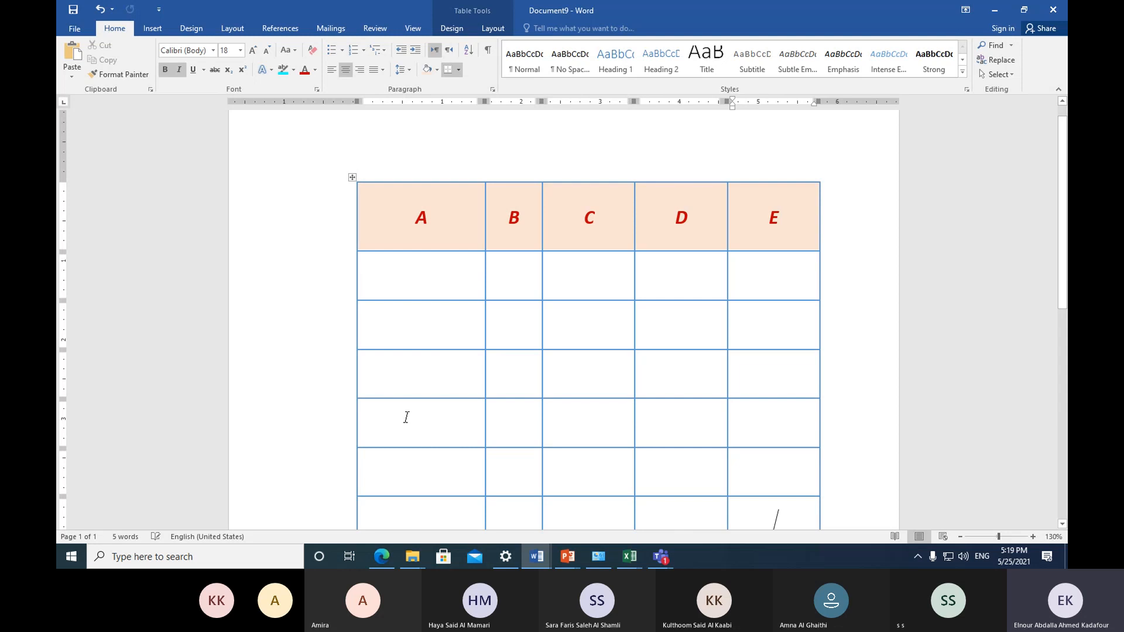
Step: Keep adding rows at the end of the table by advancing past its last cell until it extends onto a third page
{"action": "key", "text": "Tab"}
{"action": "key", "text": "Tab"}
{"action": "key", "text": "Tab"}
{"action": "key", "text": "Tab"}
{"action": "key", "text": "Tab"}
{"action": "key", "text": "Tab"}
{"action": "key", "text": "Tab"}
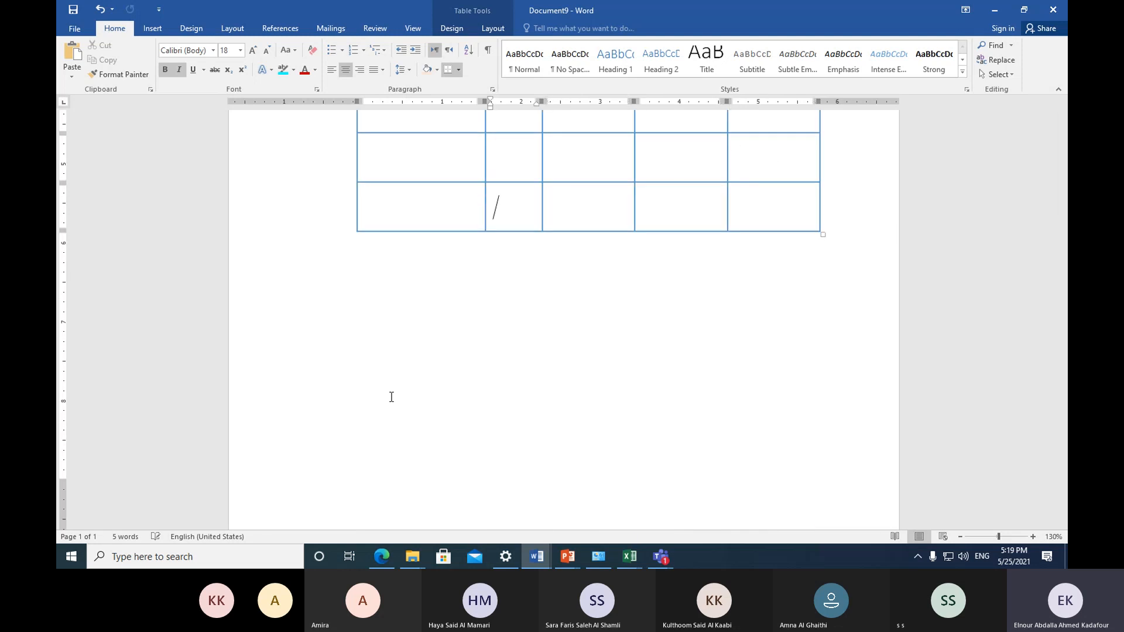
{"action": "key", "text": "Tab"}
{"action": "key", "text": "Tab"}
{"action": "key", "text": "Tab"}
{"action": "key", "text": "Tab"}
{"action": "key", "text": "Tab"}
{"action": "key", "text": "Tab"}
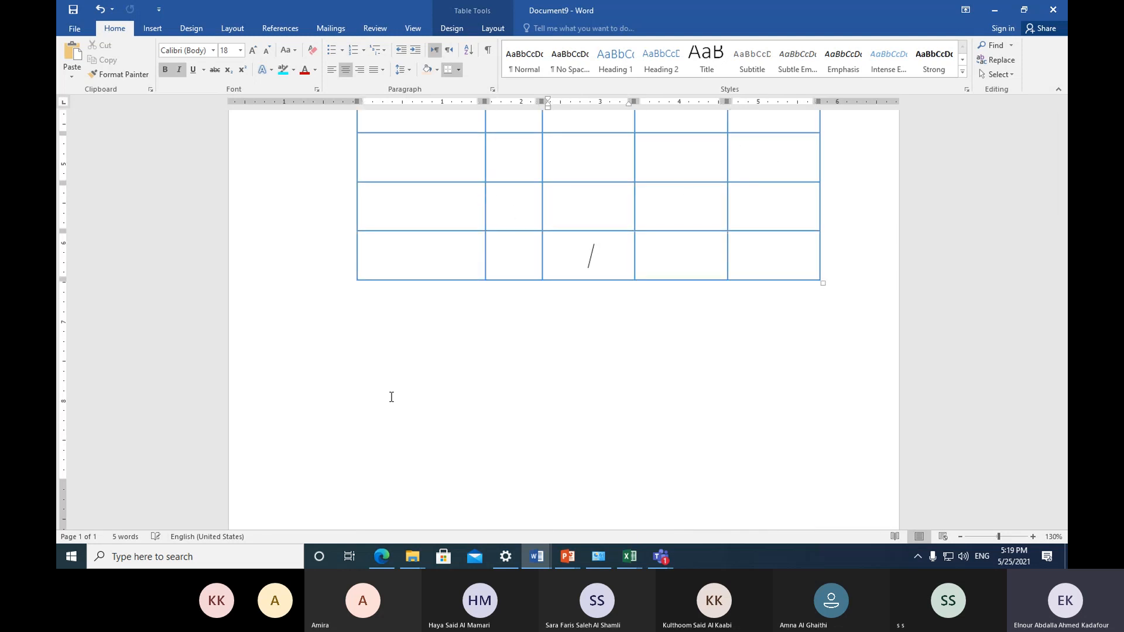
{"action": "key", "text": "Tab"}
{"action": "key", "text": "Tab"}
{"action": "key", "text": "Tab"}
{"action": "key", "text": "Tab"}
{"action": "key", "text": "Tab"}
{"action": "key", "text": "Tab"}
{"action": "key", "text": "Tab"}
{"action": "key", "text": "Tab"}
{"action": "key", "text": "Tab"}
{"action": "key", "text": "Tab"}
{"action": "key", "text": "Tab"}
{"action": "key", "text": "Tab"}
{"action": "key", "text": "Tab"}
{"action": "key", "text": "Tab"}
{"action": "key", "text": "Tab"}
{"action": "key", "text": "Tab"}
{"action": "key", "text": "Tab"}
{"action": "key", "text": "Tab"}
{"action": "key", "text": "Tab"}
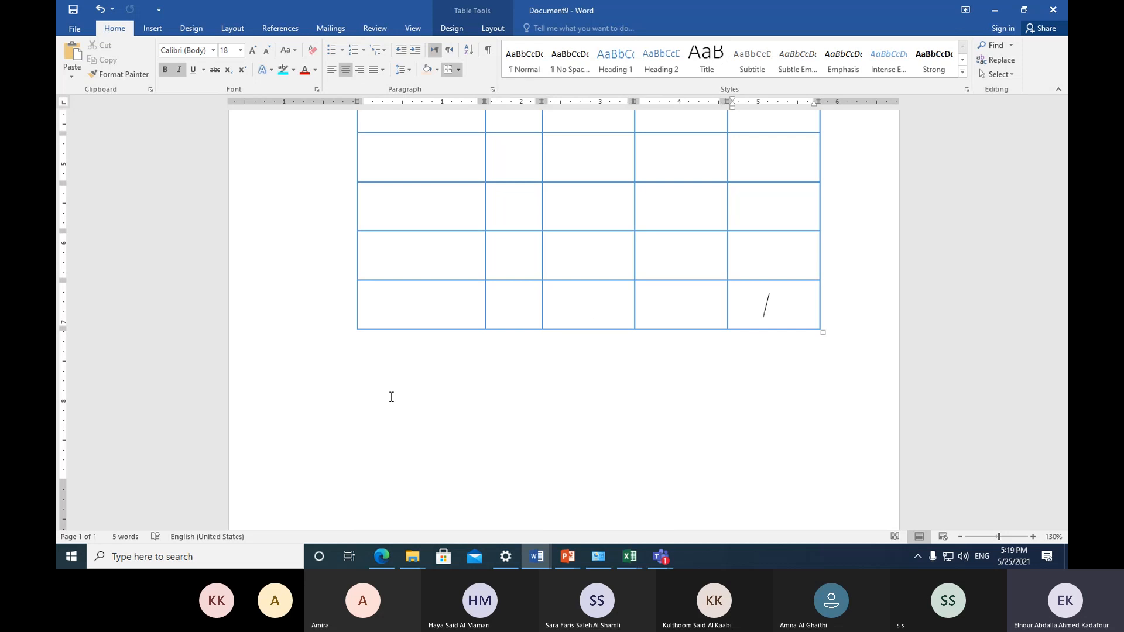
{"action": "key", "text": "Tab"}
{"action": "key", "text": "Tab"}
{"action": "key", "text": "Tab"}
{"action": "key", "text": "Tab"}
{"action": "key", "text": "Tab"}
{"action": "key", "text": "Tab"}
{"action": "key", "text": "Tab"}
{"action": "key", "text": "Tab"}
{"action": "key", "text": "Tab"}
{"action": "key", "text": "Tab"}
{"action": "key", "text": "Tab"}
{"action": "key", "text": "Tab"}
{"action": "key", "text": "Tab"}
{"action": "key", "text": "Tab"}
{"action": "key", "text": "Tab"}
{"action": "key", "text": "Tab"}
{"action": "key", "text": "Tab"}
{"action": "key", "text": "Tab"}
{"action": "key", "text": "Tab"}
{"action": "key", "text": "Tab"}
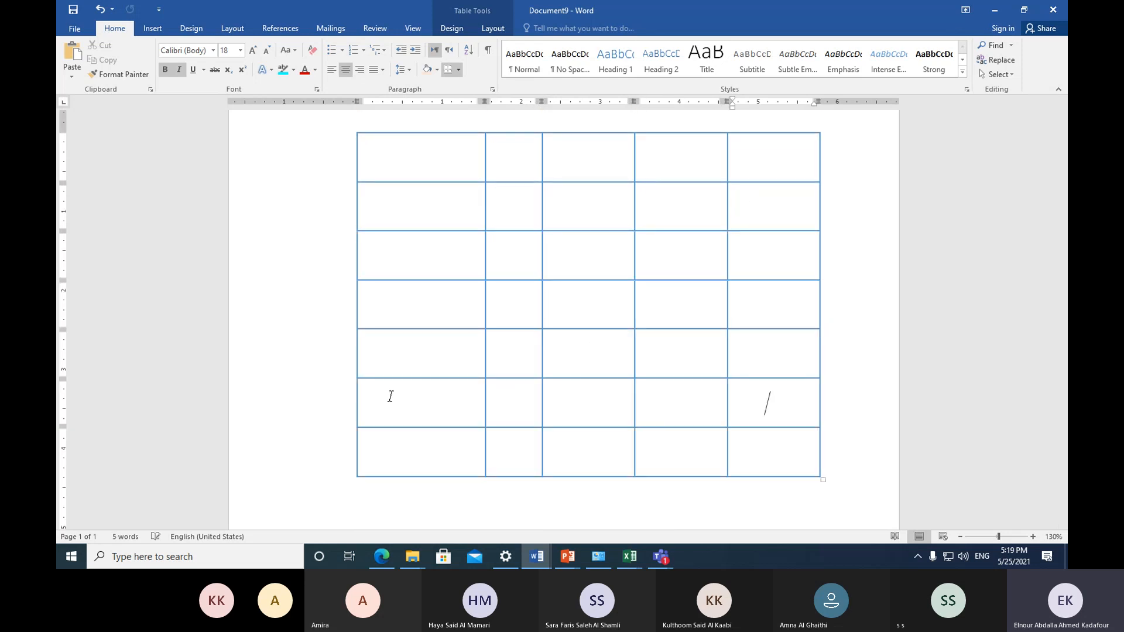
{"action": "key", "text": "Tab"}
{"action": "key", "text": "Tab"}
{"action": "key", "text": "Tab"}
{"action": "key", "text": "Tab"}
{"action": "key", "text": "Tab"}
{"action": "key", "text": "Tab"}
{"action": "key", "text": "Tab"}
{"action": "key", "text": "Tab"}
{"action": "key", "text": "Tab"}
{"action": "key", "text": "Tab"}
{"action": "key", "text": "Tab"}
{"action": "key", "text": "Tab"}
{"action": "key", "text": "Tab"}
{"action": "key", "text": "Tab"}
{"action": "key", "text": "Tab"}
{"action": "key", "text": "Tab"}
{"action": "key", "text": "Tab"}
{"action": "key", "text": "Tab"}
{"action": "key", "text": "Tab"}
{"action": "key", "text": "Tab"}
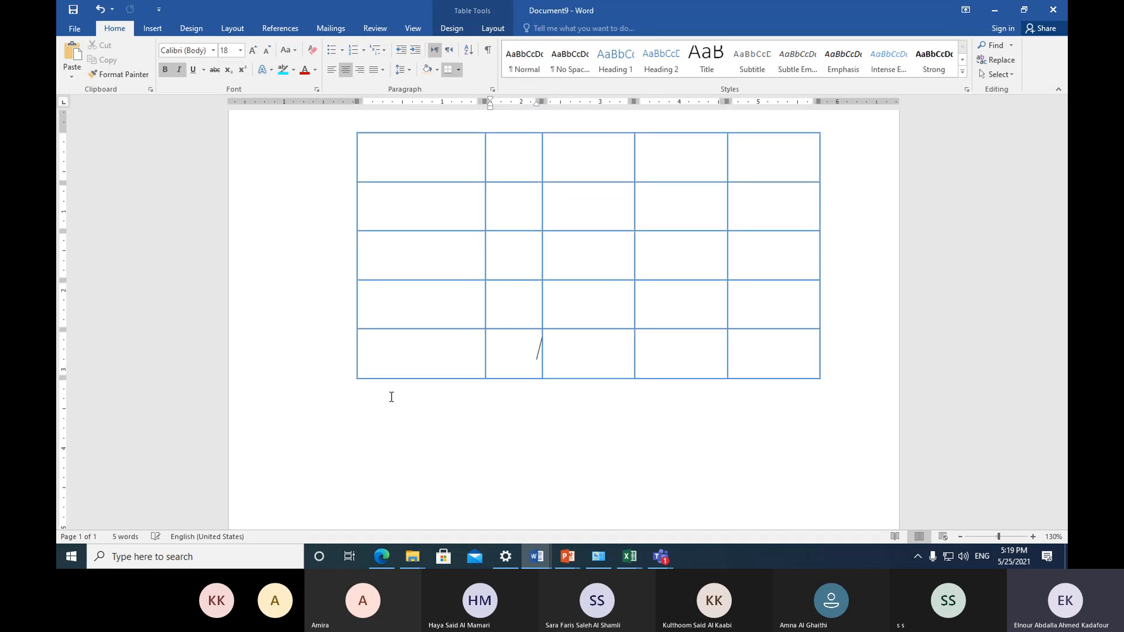
{"action": "key", "text": "Tab"}
{"action": "key", "text": "Tab"}
{"action": "key", "text": "Tab"}
{"action": "key", "text": "Tab"}
{"action": "key", "text": "Tab"}
{"action": "key", "text": "Tab"}
{"action": "key", "text": "Tab"}
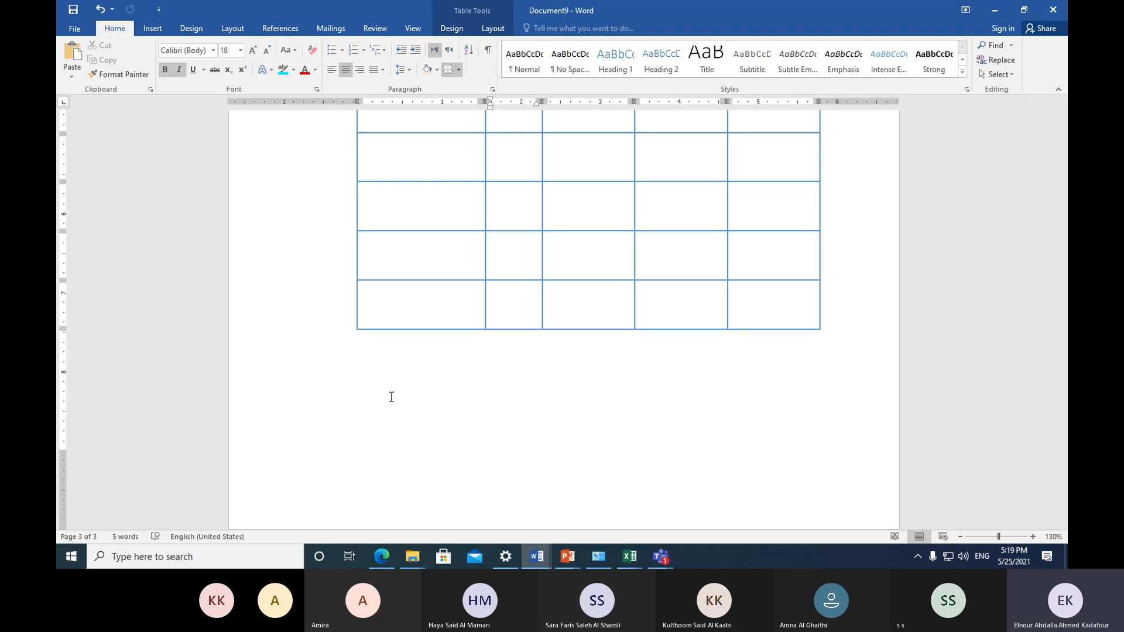
{"action": "key", "text": "Tab"}
{"action": "key", "text": "Tab"}
{"action": "key", "text": "Tab"}
{"action": "key", "text": "Tab"}
{"action": "key", "text": "Tab"}
{"action": "key", "text": "Tab"}
{"action": "key", "text": "Tab"}
{"action": "key", "text": "Tab"}
{"action": "key", "text": "Tab"}
{"action": "key", "text": "Tab"}
{"action": "key", "text": "Tab"}
{"action": "key", "text": "Tab"}
{"action": "key", "text": "Tab"}
{"action": "key", "text": "Tab"}
{"action": "key", "text": "Tab"}
{"action": "key", "text": "Tab"}
{"action": "key", "text": "Tab"}
{"action": "key", "text": "Tab"}
{"action": "key", "text": "Tab"}
{"action": "key", "text": "Tab"}
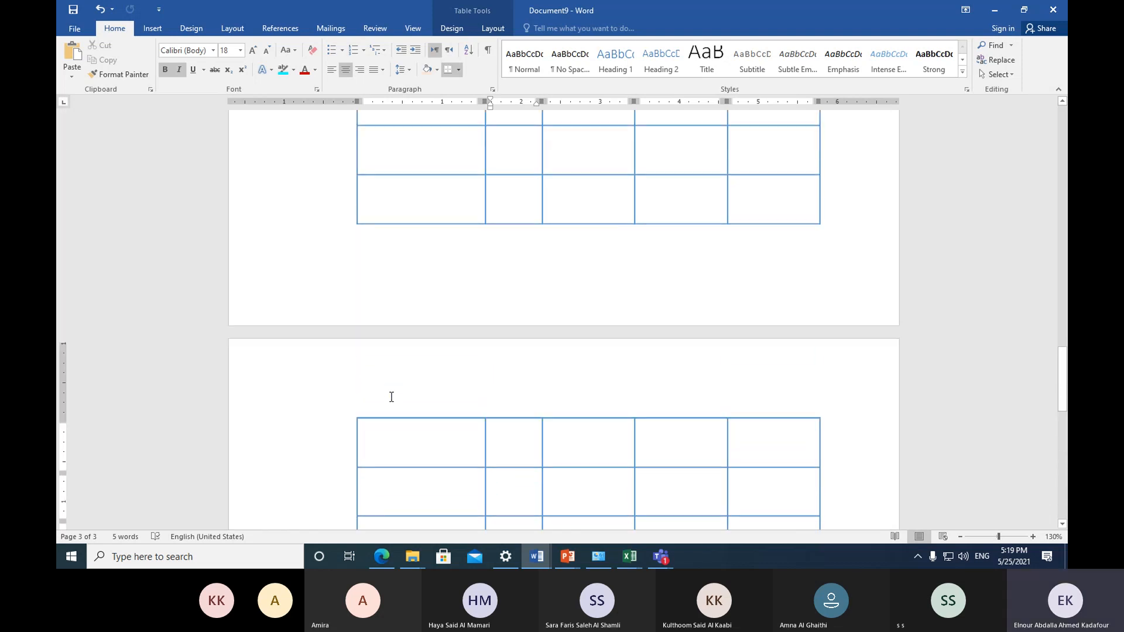
{"action": "key", "text": "Tab"}
{"action": "key", "text": "Tab"}
{"action": "key", "text": "Tab"}
{"action": "key", "text": "Tab"}
{"action": "key", "text": "Tab"}
{"action": "key", "text": "Tab"}
{"action": "key", "text": "Tab"}
{"action": "key", "text": "Tab"}
{"action": "key", "text": "Tab"}
{"action": "key", "text": "Tab"}
{"action": "key", "text": "Tab"}
{"action": "key", "text": "Tab"}
{"action": "key", "text": "Tab"}
{"action": "key", "text": "Tab"}
{"action": "key", "text": "Tab"}
{"action": "key", "text": "Tab"}
{"action": "key", "text": "Tab"}
{"action": "key", "text": "Tab"}
{"action": "key", "text": "Tab"}
{"action": "key", "text": "Tab"}
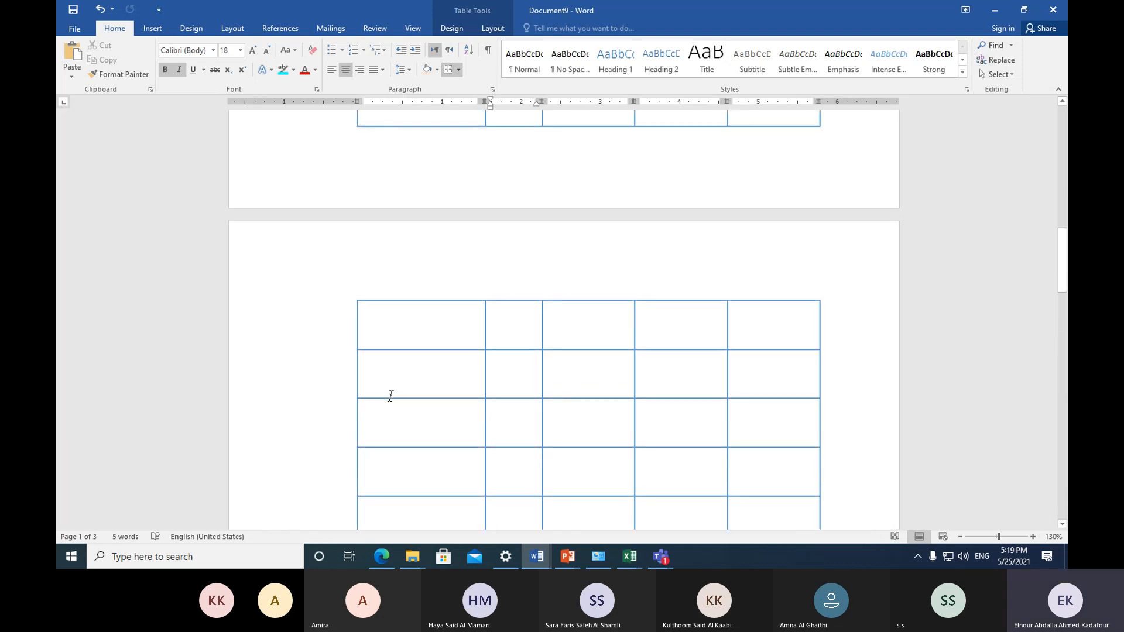
Step: Add one more row after the table's last cell on page 3
{"action": "scroll", "coordinate": [390, 396], "scroll_direction": "down", "scroll_amount": 15}
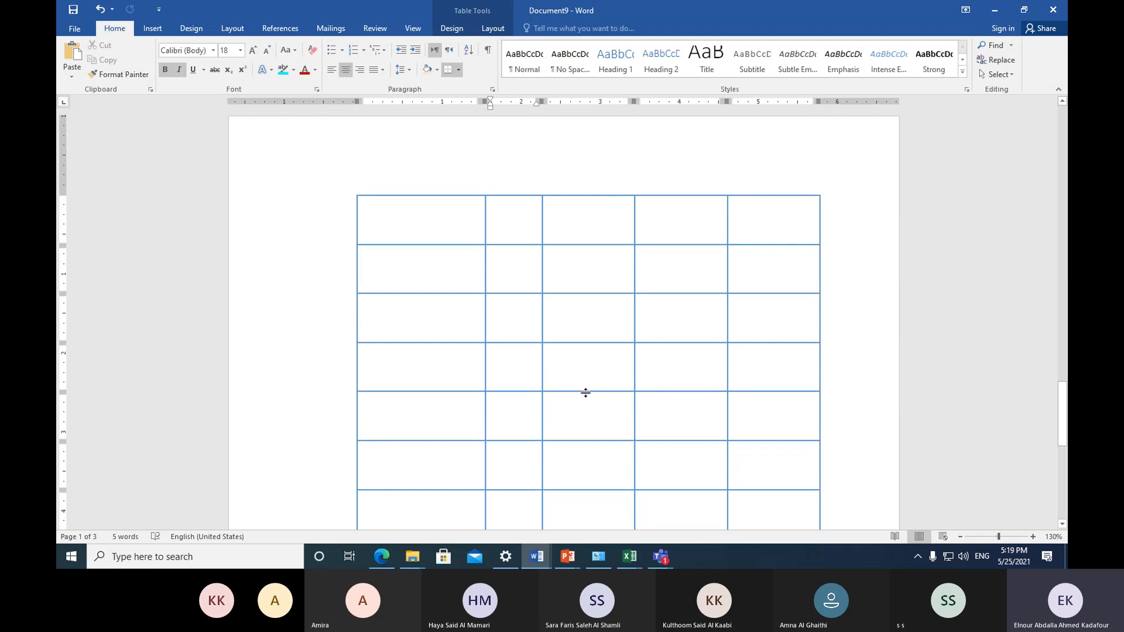
{"action": "scroll", "coordinate": [586, 393], "scroll_direction": "down", "scroll_amount": 5}
{"action": "left_click", "coordinate": [755, 394]}
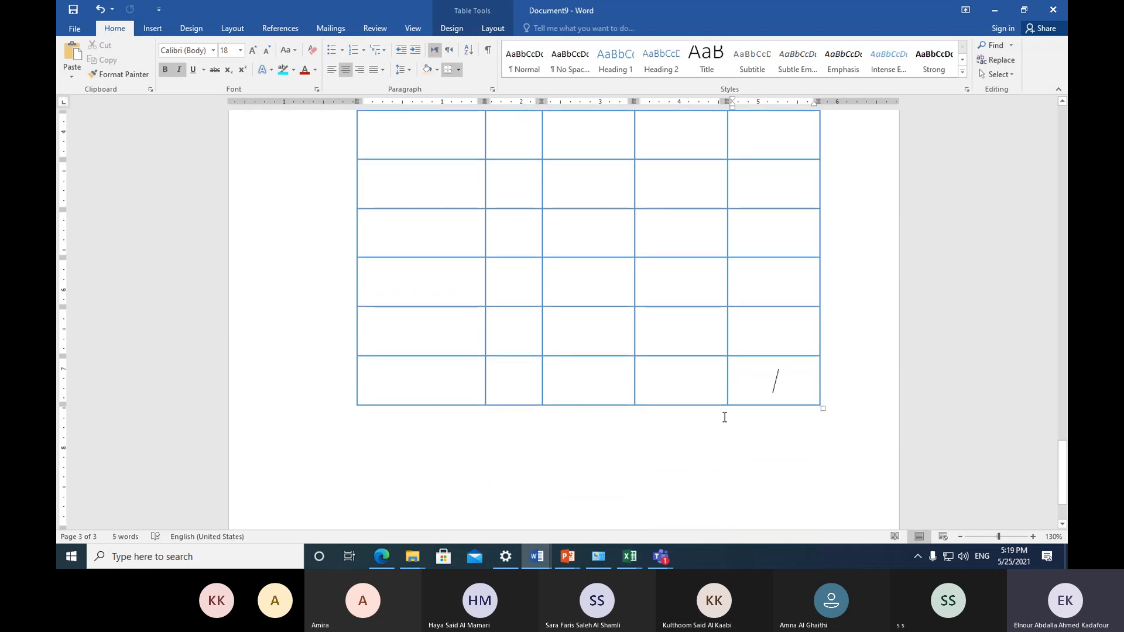
{"action": "key", "text": "Tab"}
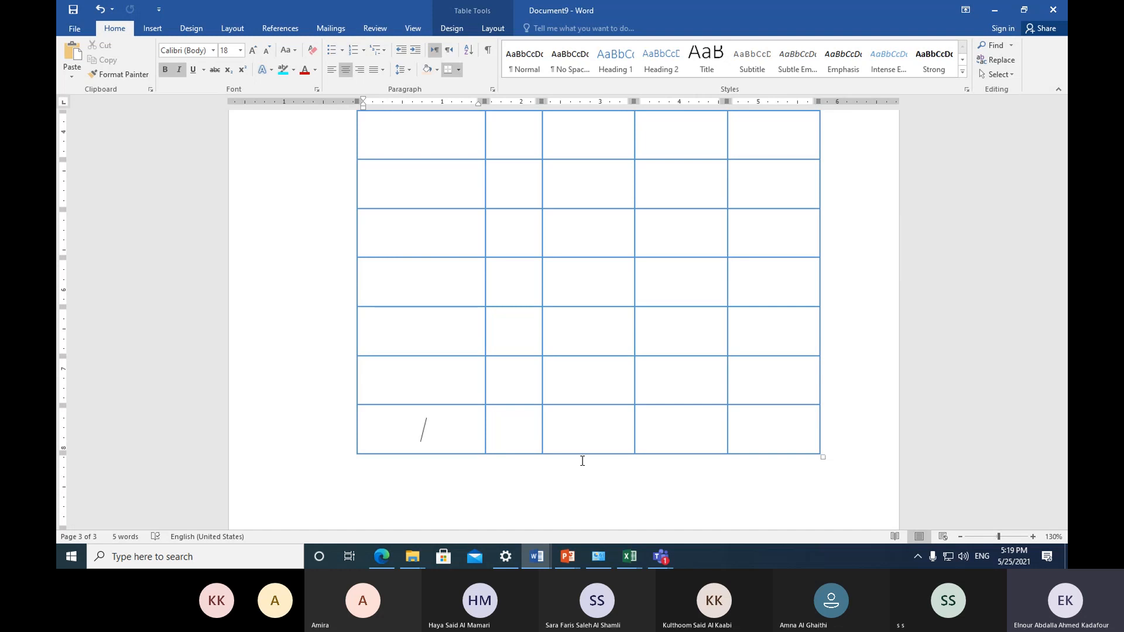
Step: Switch to the Teams meeting, admit the guest waiting in the lobby, and return to Document9 in Word
{"action": "scroll", "coordinate": [579, 460], "scroll_direction": "up", "scroll_amount": 6}
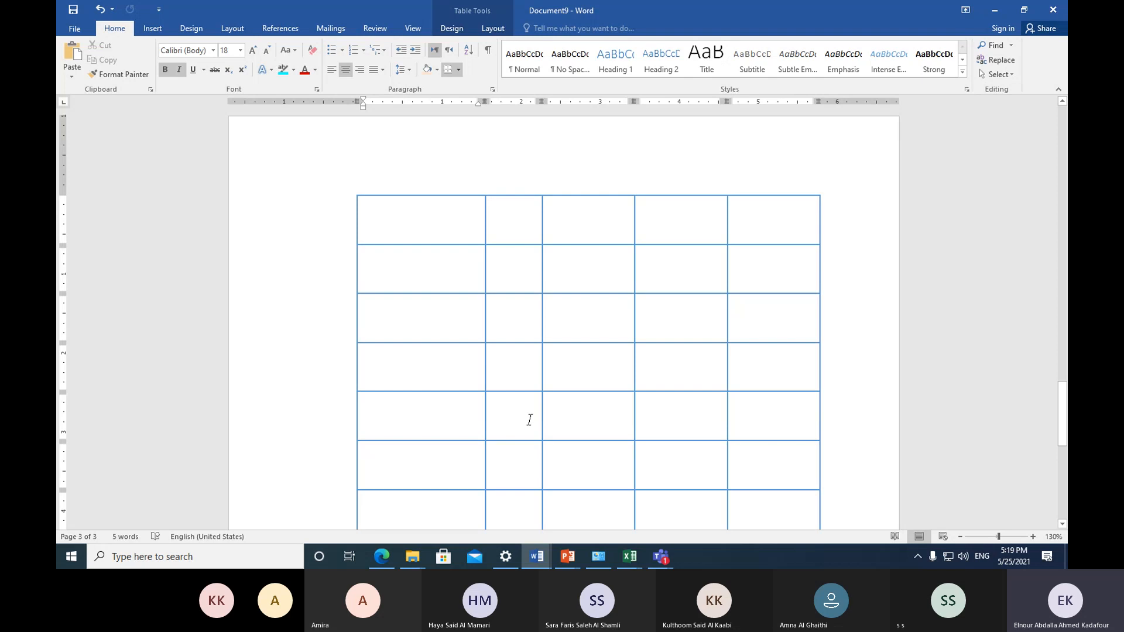
{"action": "scroll", "coordinate": [515, 409], "scroll_direction": "up", "scroll_amount": 5}
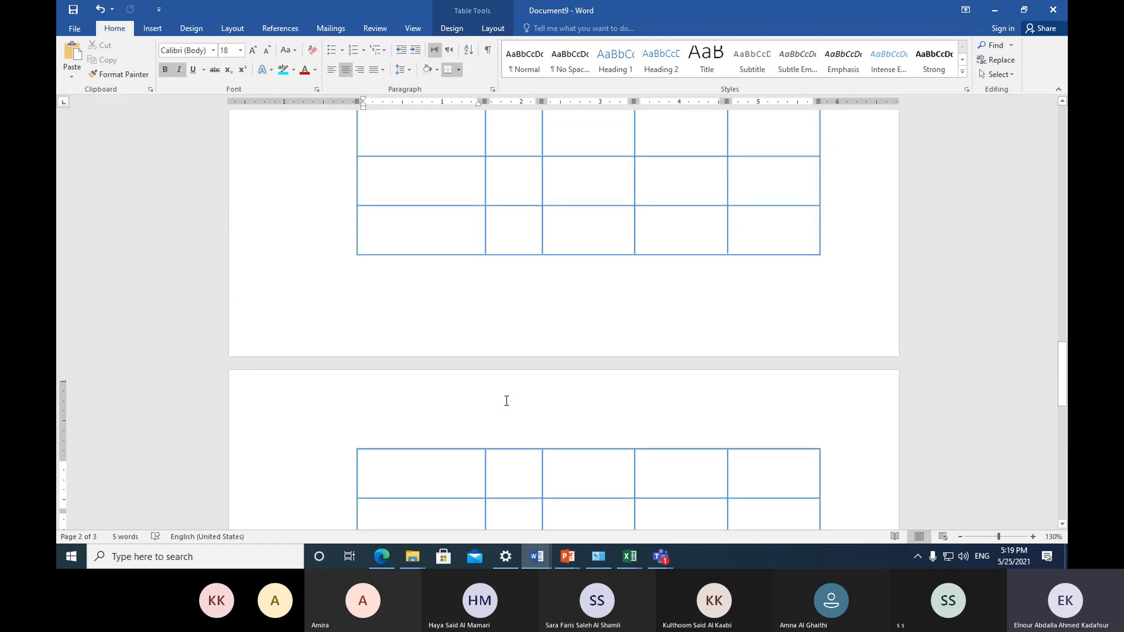
{"action": "scroll", "coordinate": [506, 400], "scroll_direction": "up", "scroll_amount": 4}
{"action": "mouse_move", "coordinate": [659, 553]}
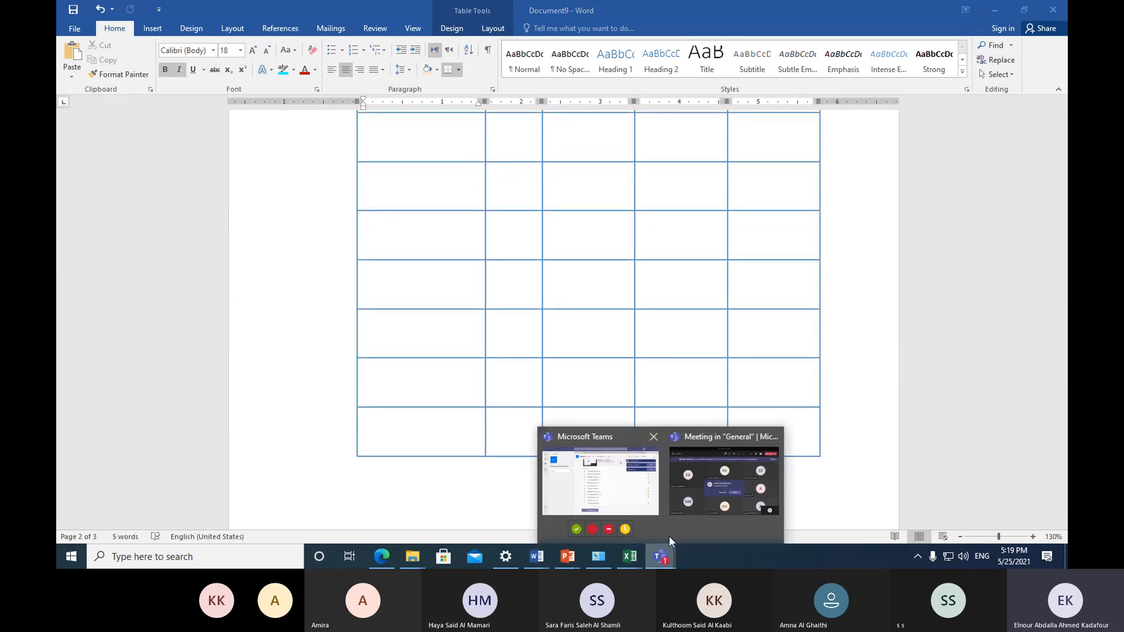
{"action": "left_click", "coordinate": [724, 479]}
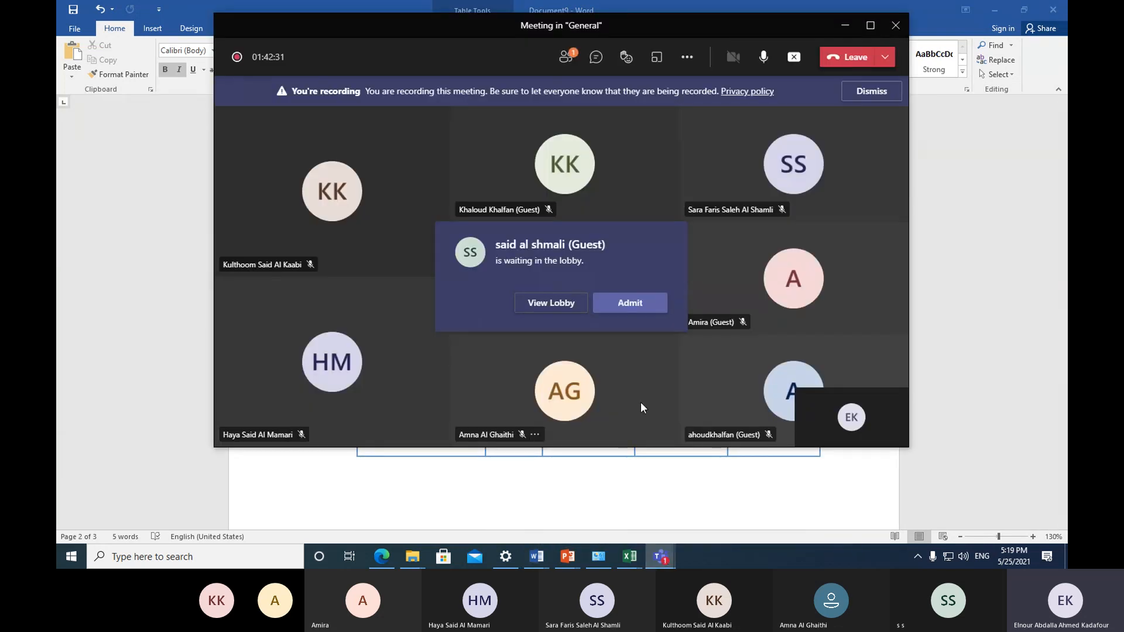
{"action": "left_click", "coordinate": [637, 303]}
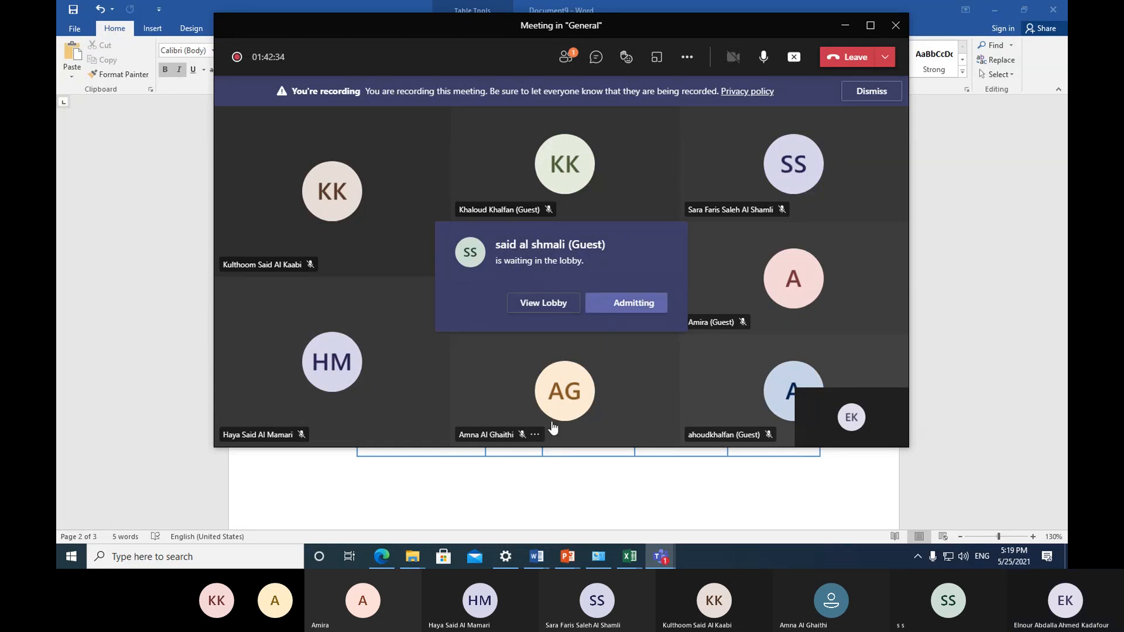
{"action": "left_click", "coordinate": [535, 556]}
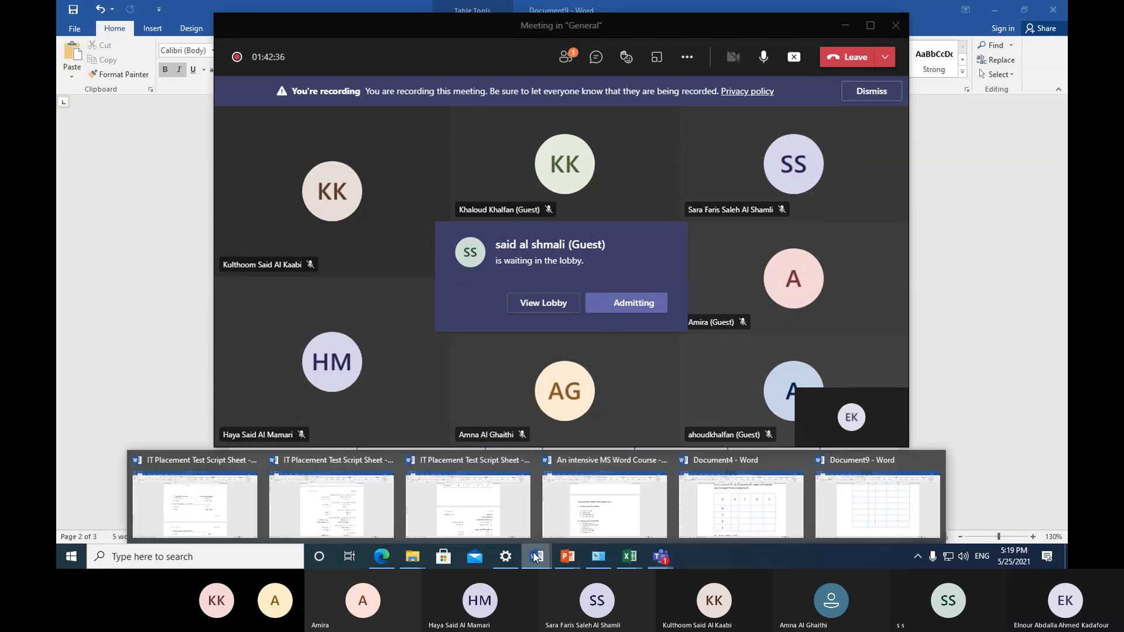
{"action": "left_click", "coordinate": [859, 515]}
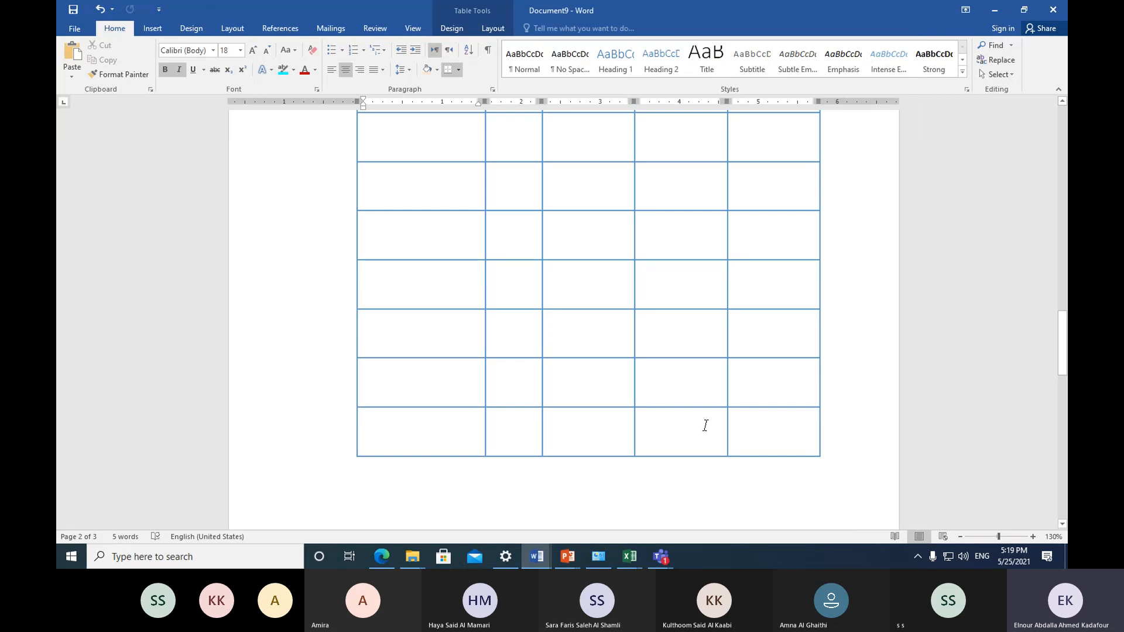
Step: Examine how the table runs across its three pages and whether the header row A to E appears on each
{"action": "scroll", "coordinate": [540, 326], "scroll_direction": "up", "scroll_amount": 3}
{"action": "scroll", "coordinate": [539, 326], "scroll_direction": "down", "scroll_amount": 5}
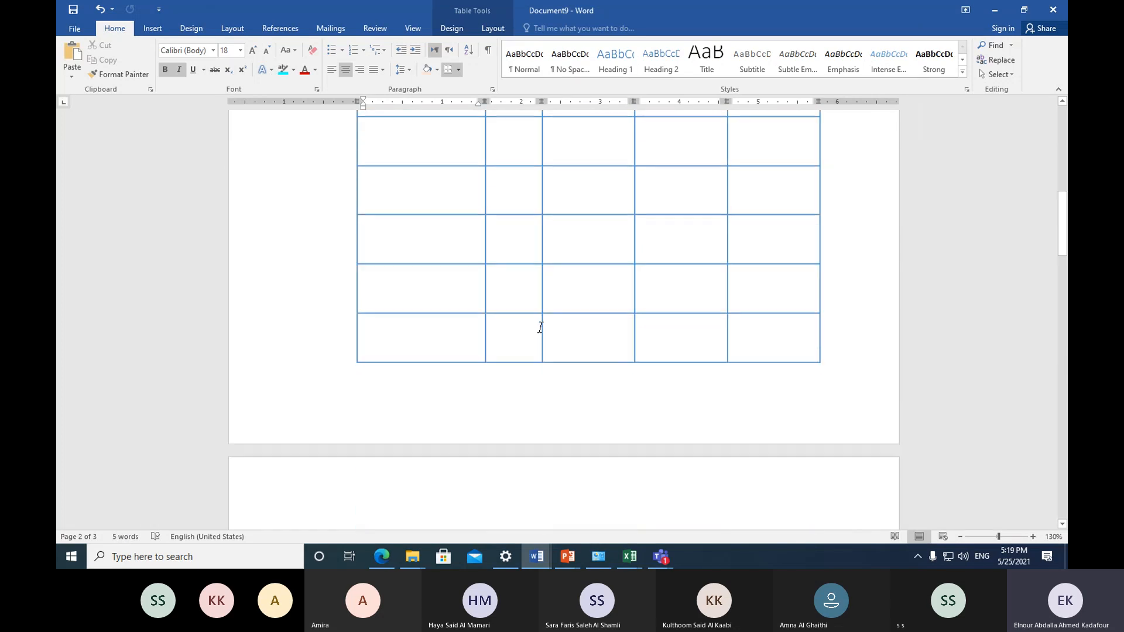
{"action": "scroll", "coordinate": [539, 326], "scroll_direction": "up", "scroll_amount": 5}
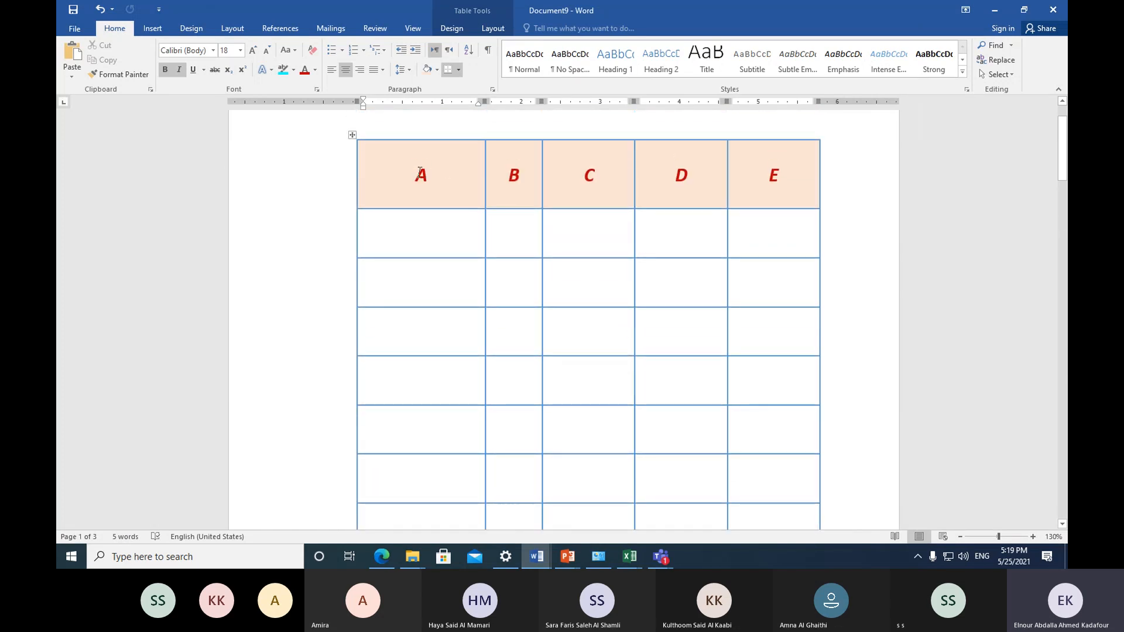
{"action": "left_click_drag", "start_coordinate": [419, 172], "coordinate": [786, 197]}
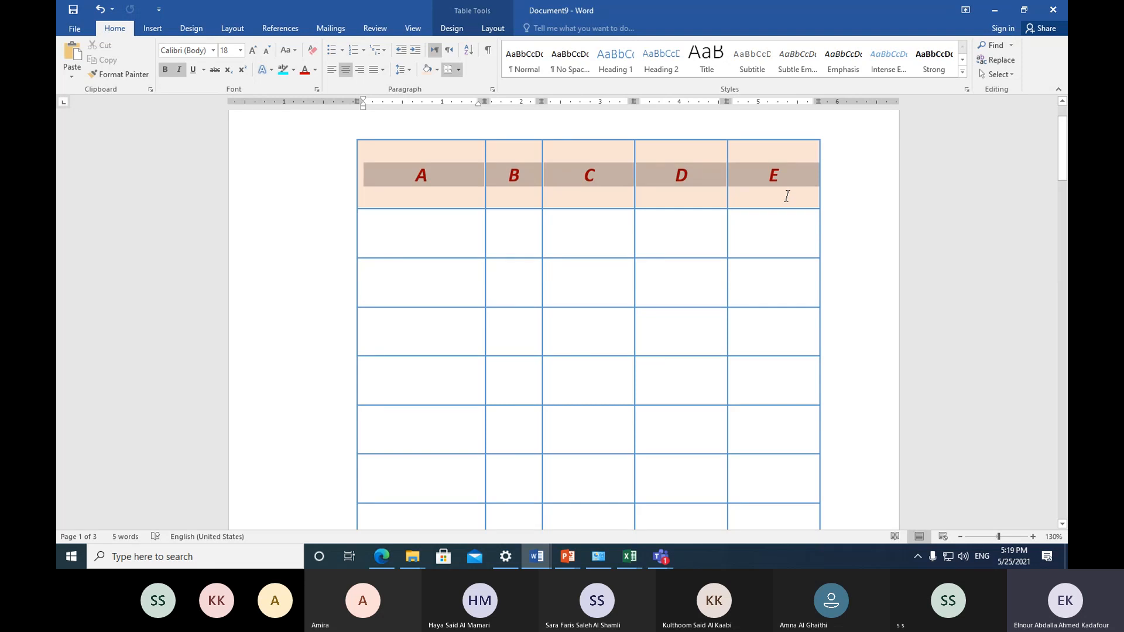
{"action": "scroll", "coordinate": [504, 318], "scroll_direction": "down", "scroll_amount": 10}
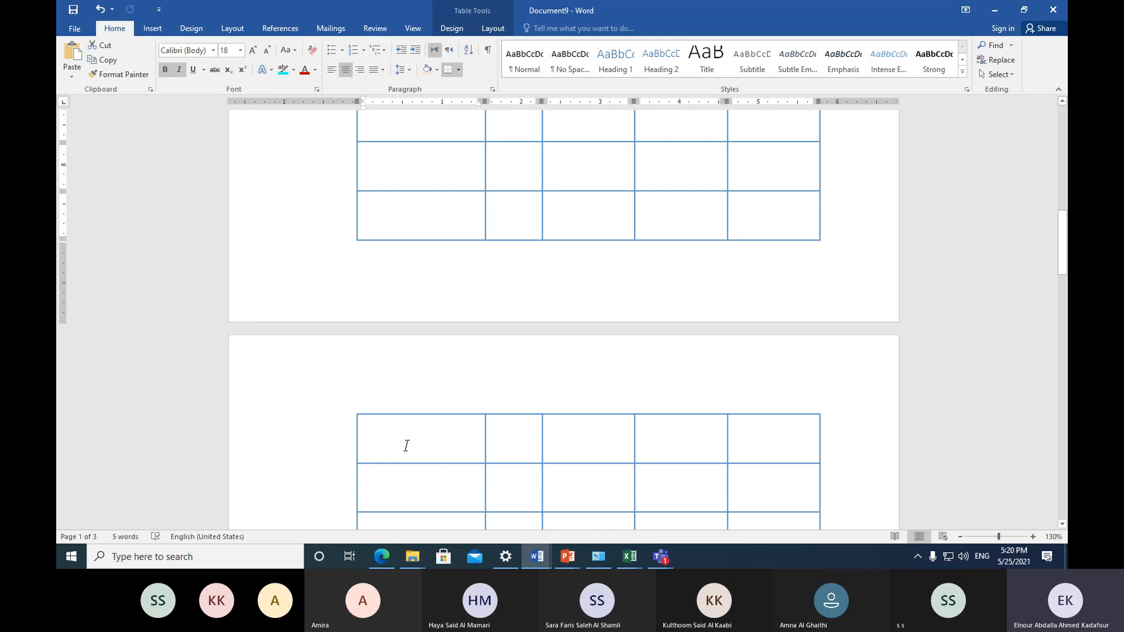
{"action": "scroll", "coordinate": [406, 445], "scroll_direction": "down", "scroll_amount": 3}
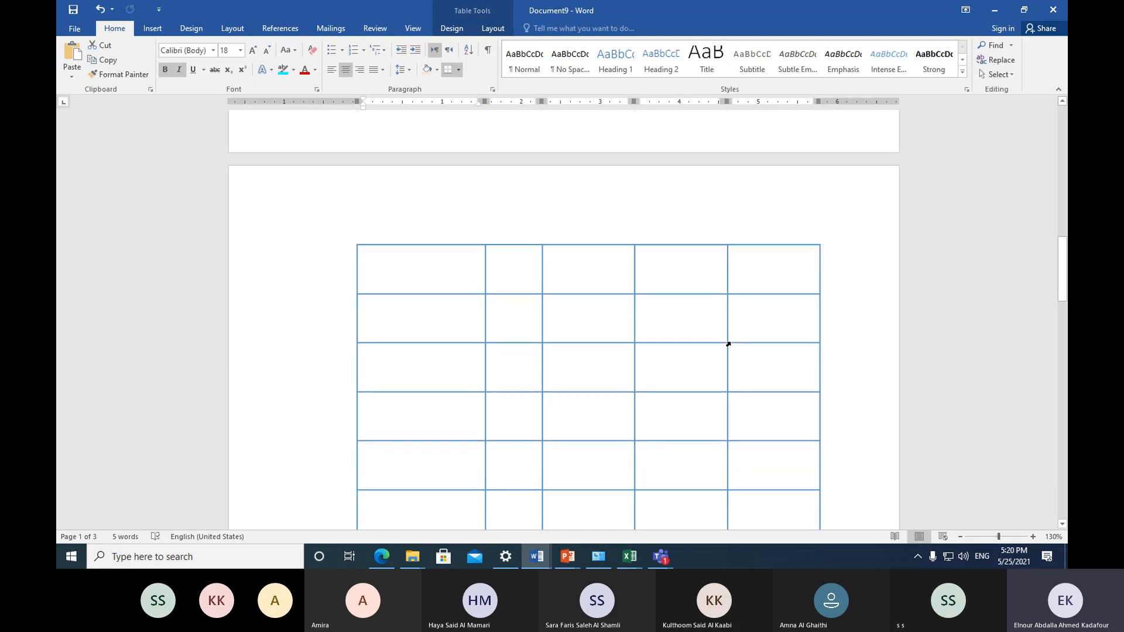
{"action": "scroll", "coordinate": [728, 344], "scroll_direction": "down", "scroll_amount": 3}
{"action": "scroll", "coordinate": [682, 470], "scroll_direction": "down", "scroll_amount": 8}
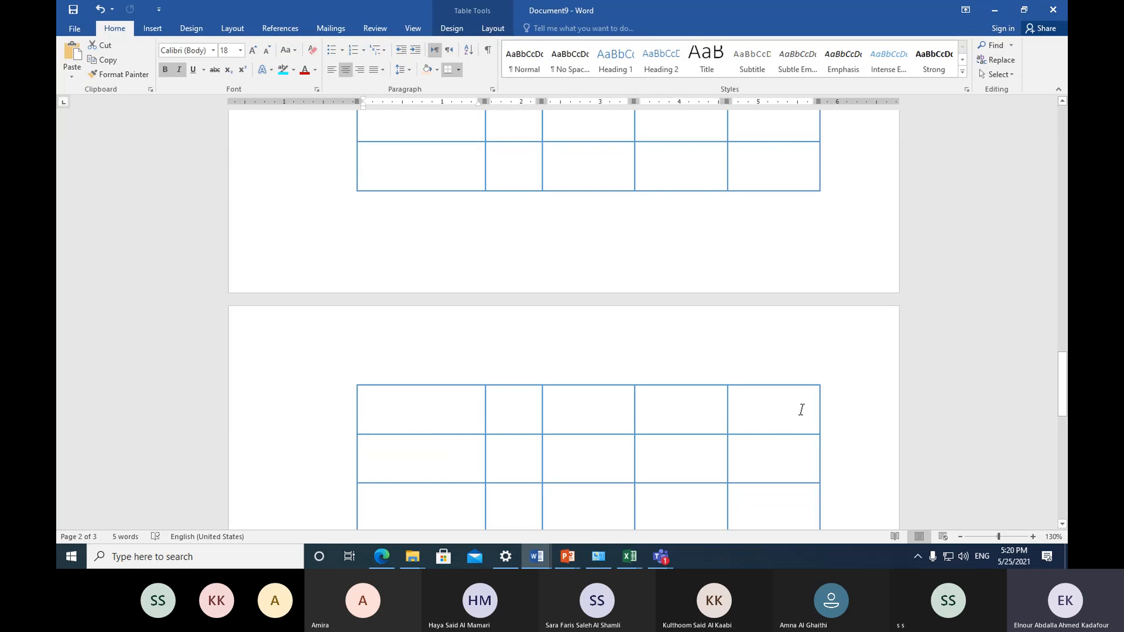
{"action": "scroll", "coordinate": [579, 409], "scroll_direction": "down", "scroll_amount": 10}
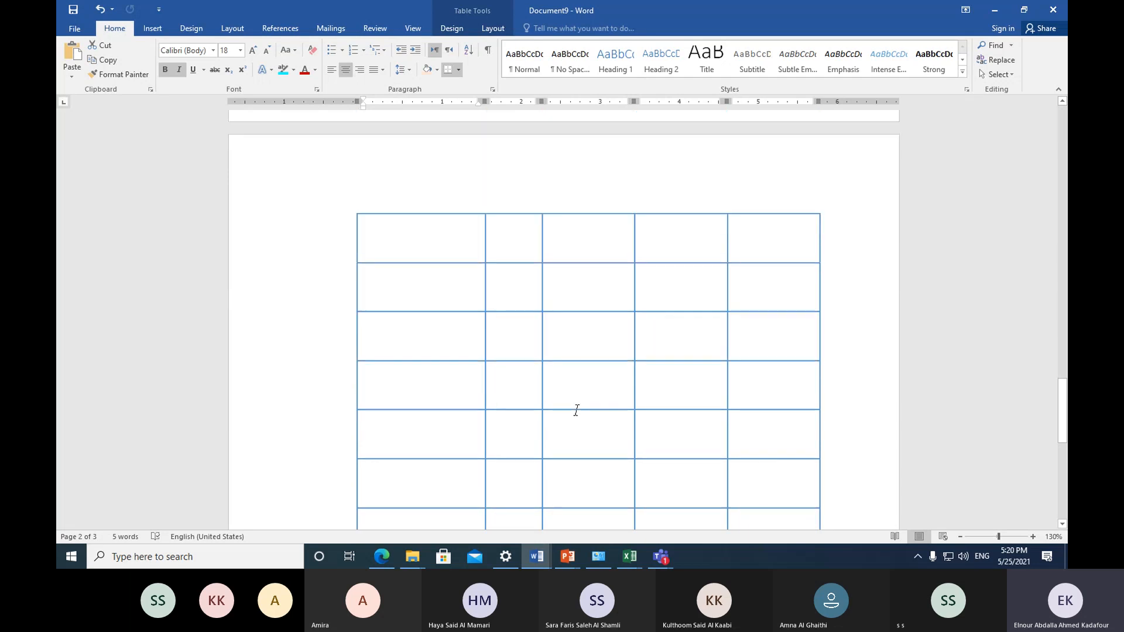
{"action": "scroll", "coordinate": [502, 391], "scroll_direction": "up", "scroll_amount": 10}
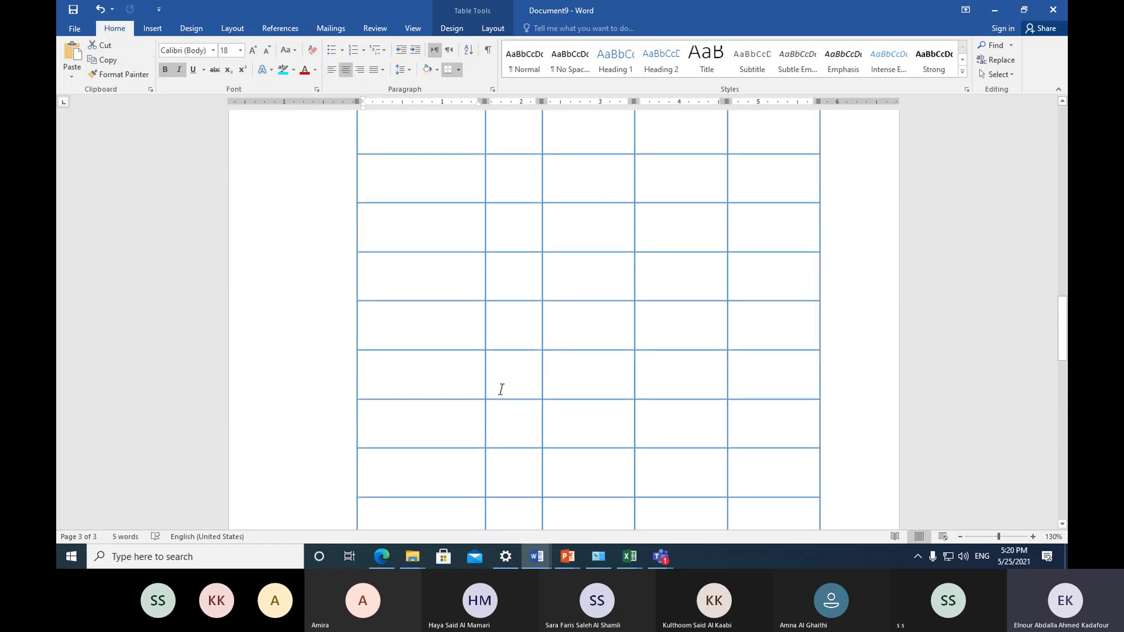
{"action": "scroll", "coordinate": [501, 389], "scroll_direction": "up", "scroll_amount": 4}
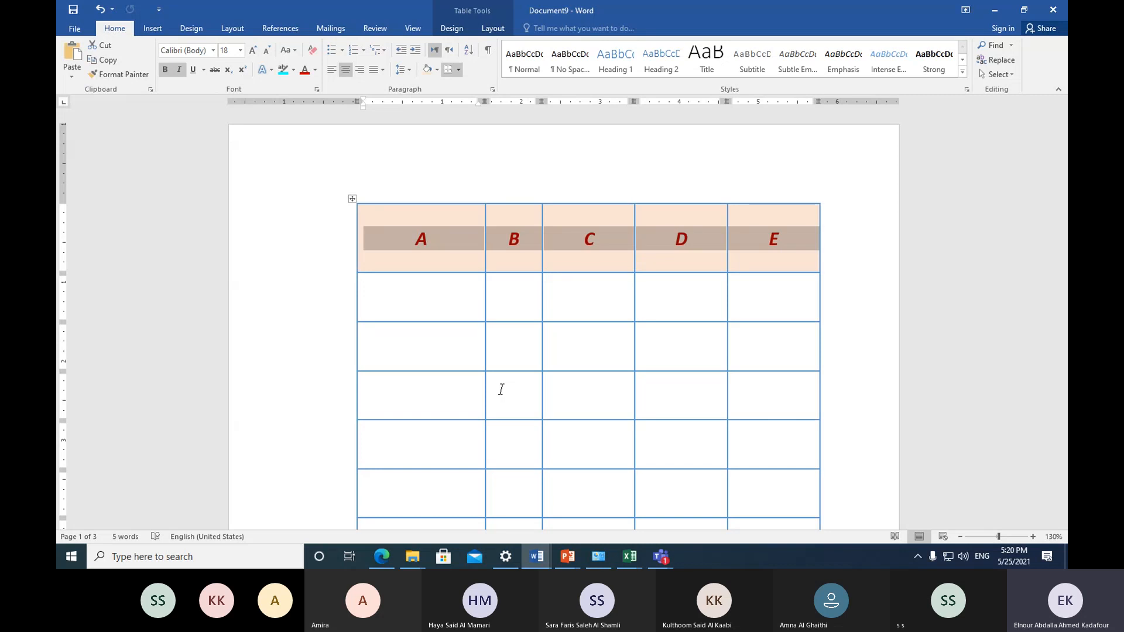
Step: Replace the letter A in the first header cell with ID
{"action": "left_click", "coordinate": [416, 242]}
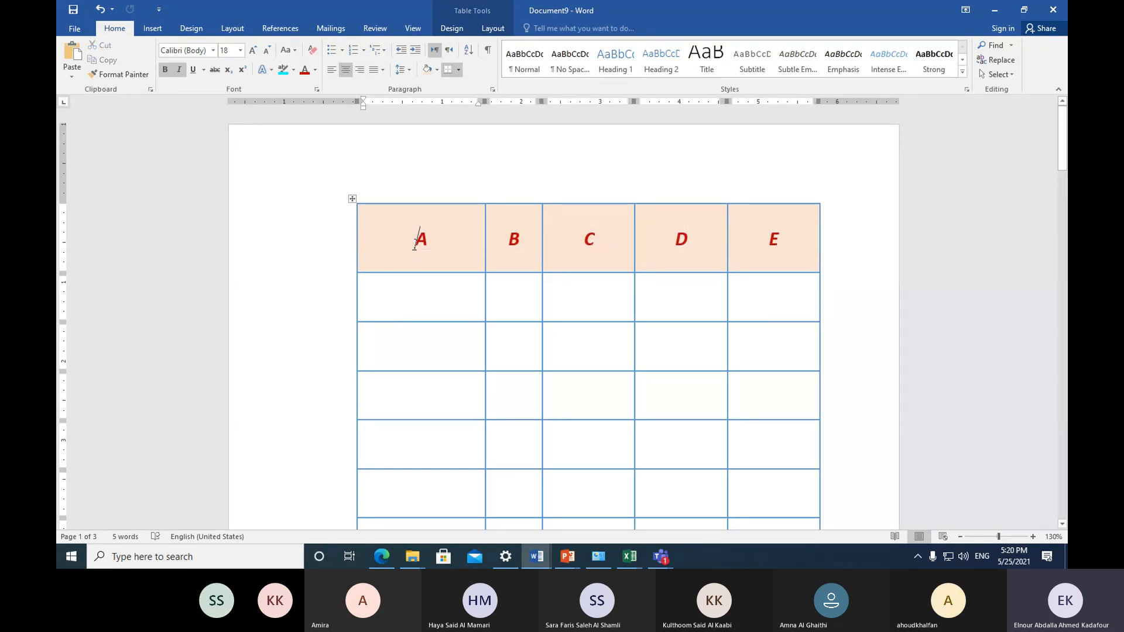
{"action": "left_click_drag", "start_coordinate": [415, 242], "coordinate": [428, 244]}
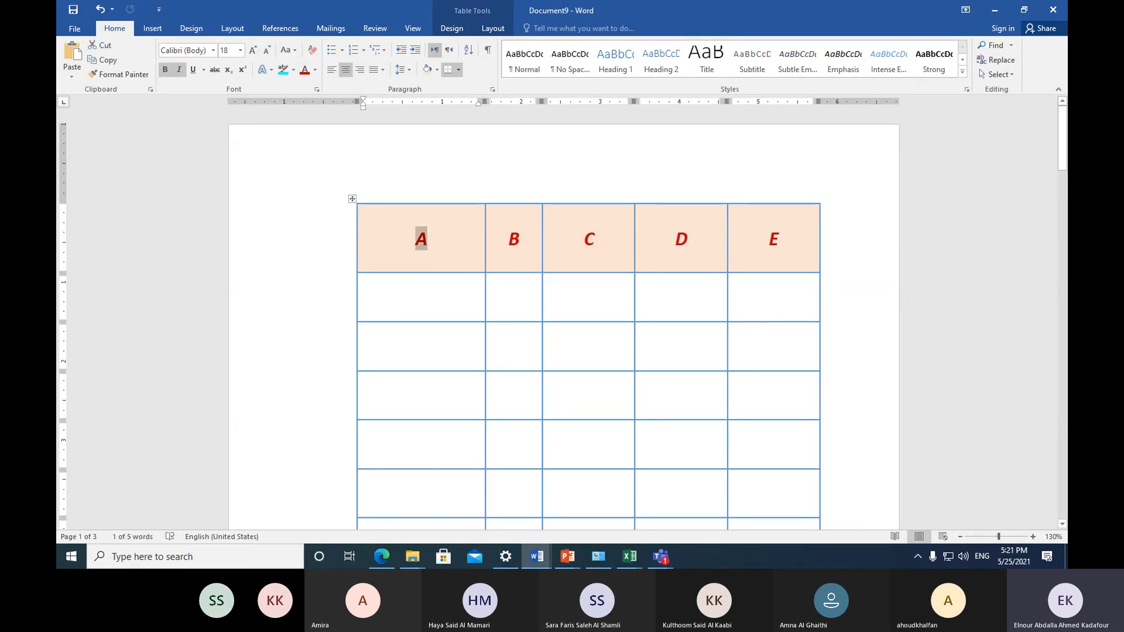
{"action": "type", "text": "ID"}
Step: Select the first-column cells below the ID header through the last row of the first page
{"action": "left_click", "coordinate": [418, 294]}
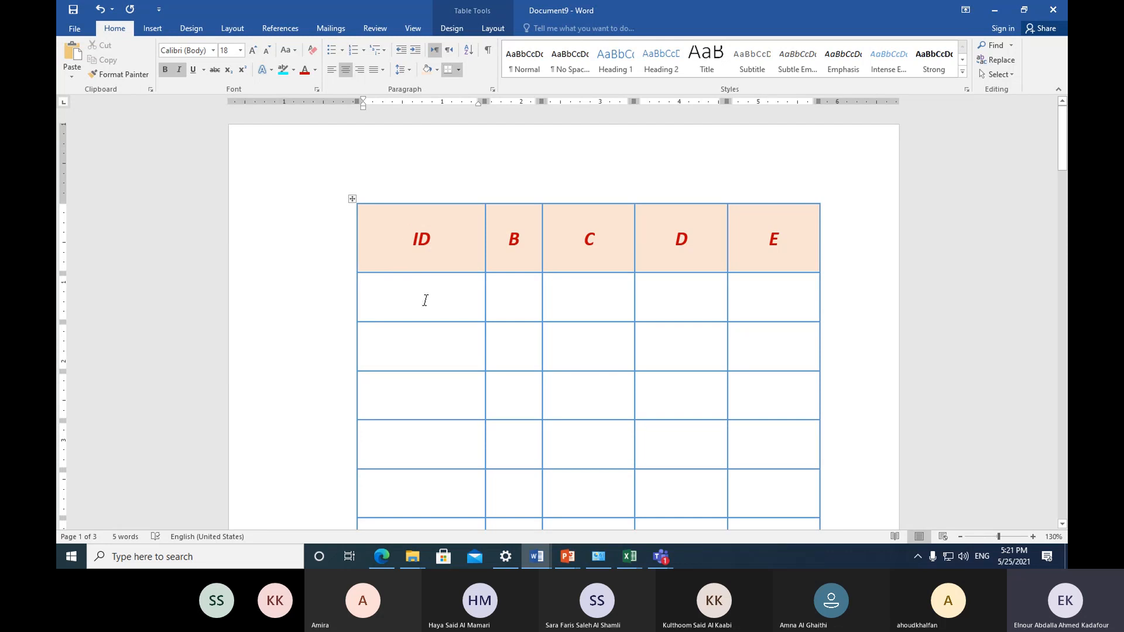
{"action": "mouse_move", "coordinate": [425, 300]}
{"action": "left_mouse_down"}
{"action": "mouse_move", "coordinate": [433, 534]}
{"action": "mouse_move", "coordinate": [428, 467]}
{"action": "left_mouse_up"}
{"action": "scroll", "coordinate": [399, 386], "scroll_direction": "up", "scroll_amount": 6}
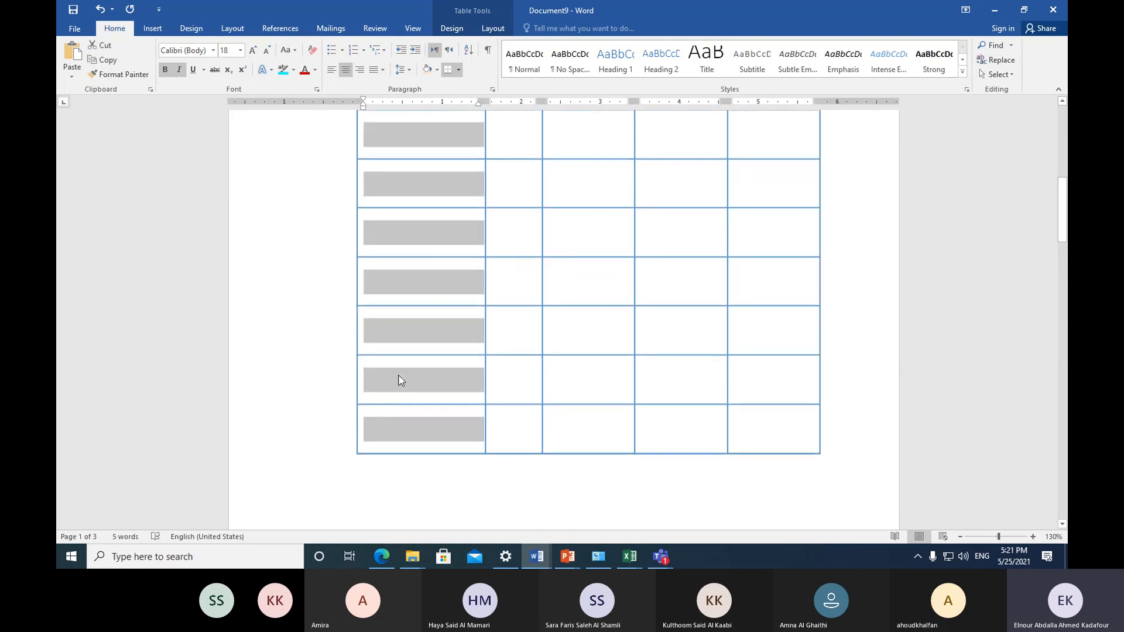
{"action": "scroll", "coordinate": [399, 380], "scroll_direction": "up", "scroll_amount": 4}
{"action": "left_click", "coordinate": [440, 240]}
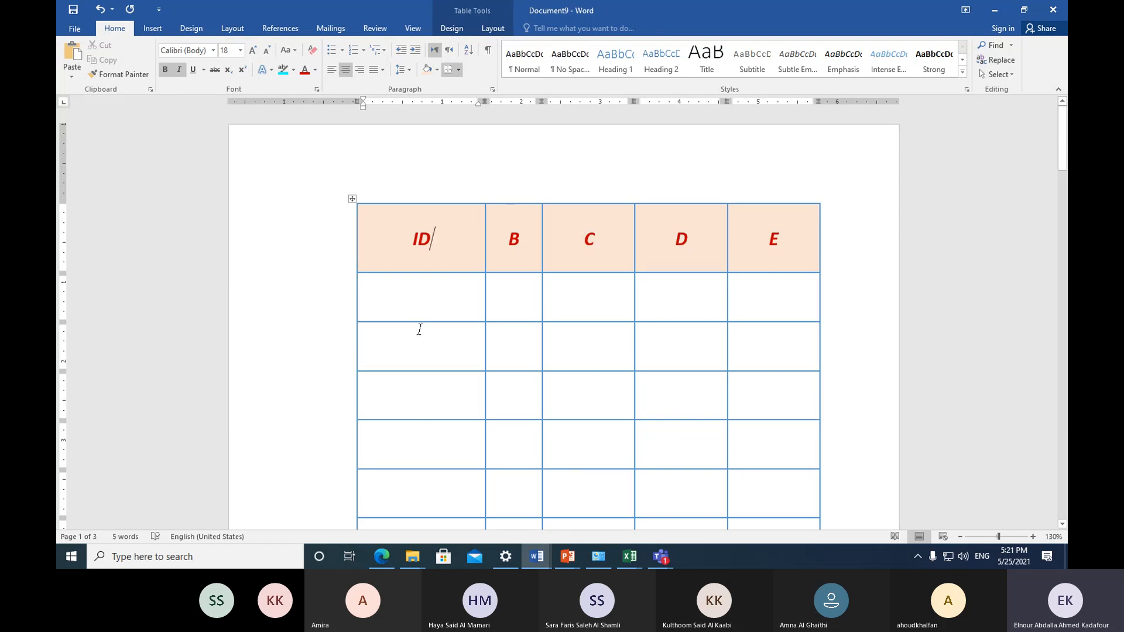
Step: Delete the ID heading from the first header cell and enter a sample ID number in the cell below it
{"action": "left_click", "coordinate": [411, 302]}
{"action": "left_click_drag", "start_coordinate": [414, 239], "coordinate": [432, 243]}
{"action": "left_click", "coordinate": [401, 308]}
{"action": "left_click_drag", "start_coordinate": [411, 242], "coordinate": [451, 239]}
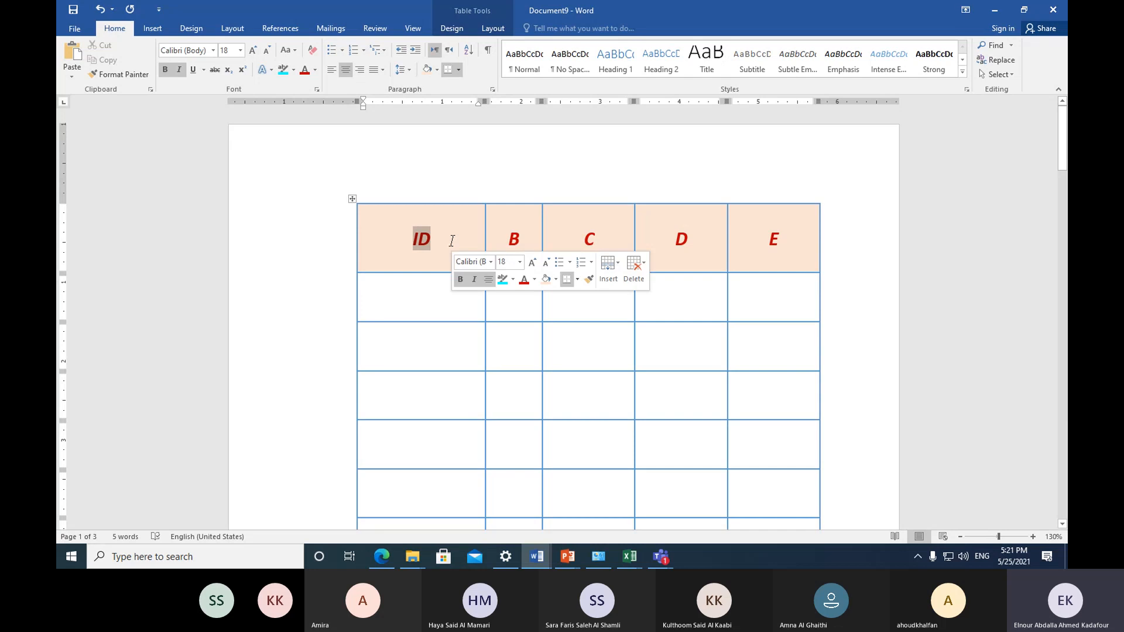
{"action": "key", "text": "Delete"}
{"action": "left_click", "coordinate": [421, 297]}
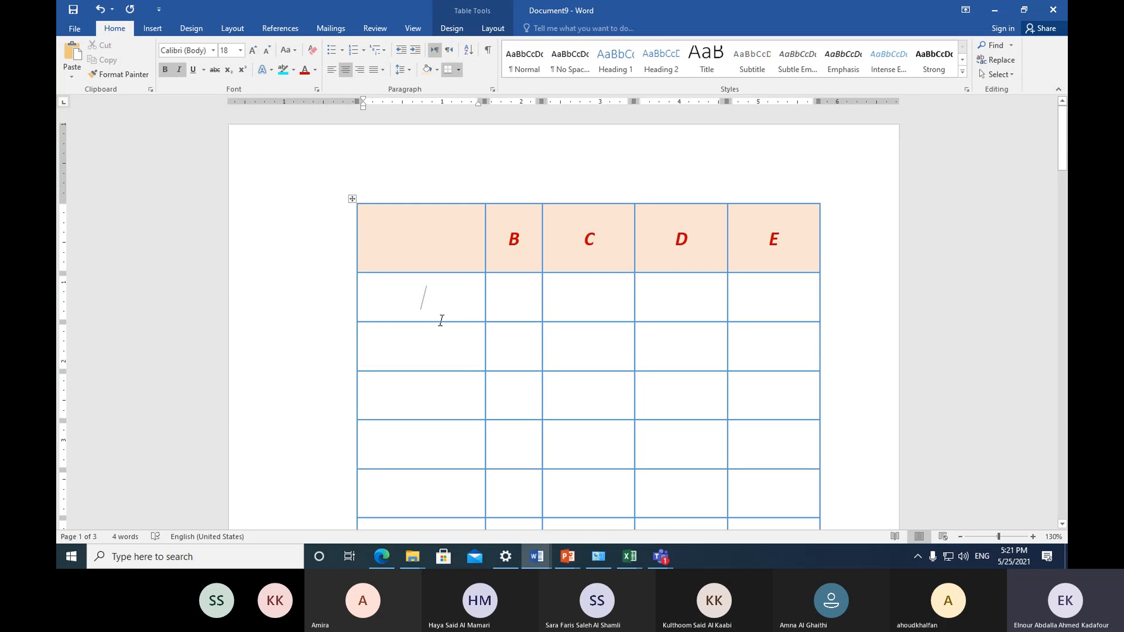
{"action": "type", "text": "201020"}
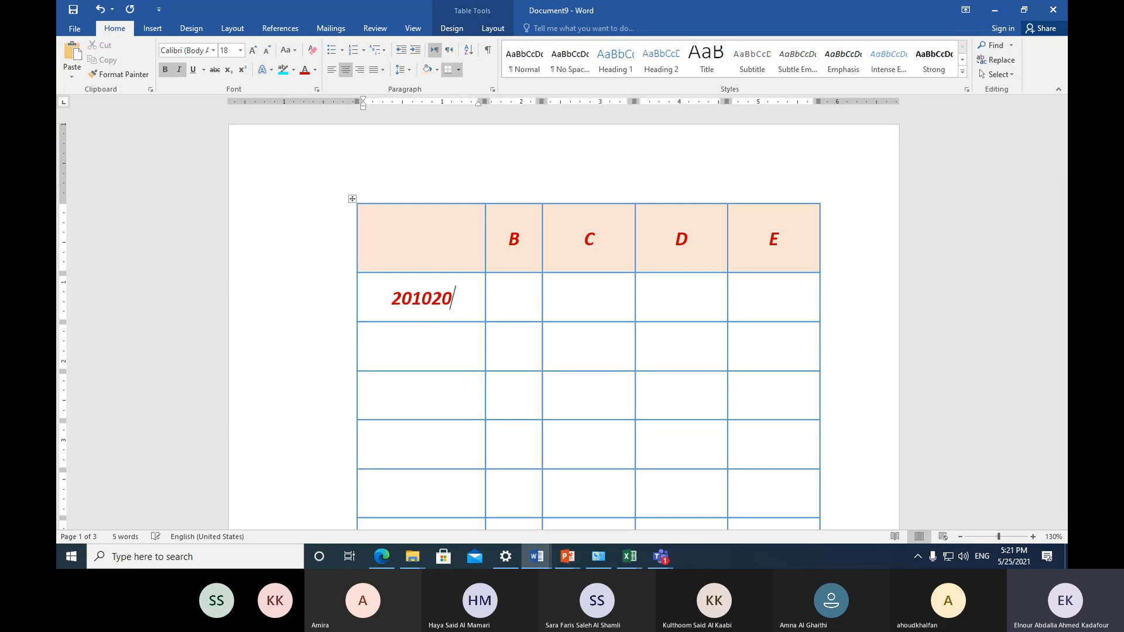
Step: Complete the sample ID number below the header and enter ID in the empty first header cell
{"action": "type", "text": "2"}
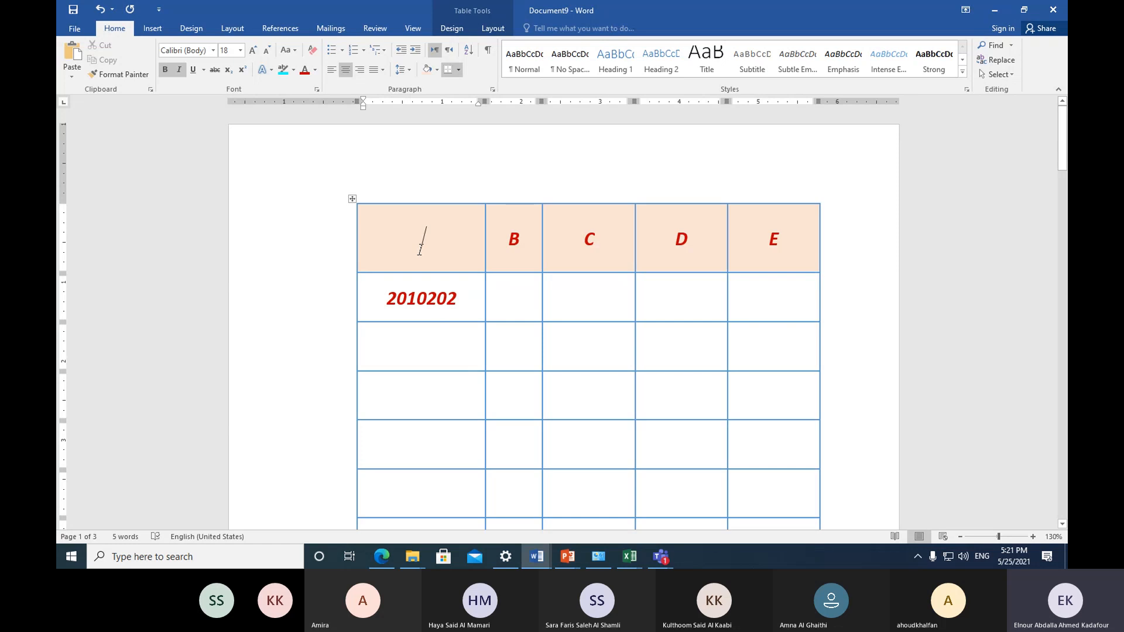
{"action": "type", "text": "ID"}
Step: Clear the sample number from the cell below the header and replace the ID heading with A
{"action": "left_click_drag", "start_coordinate": [387, 300], "coordinate": [465, 301]}
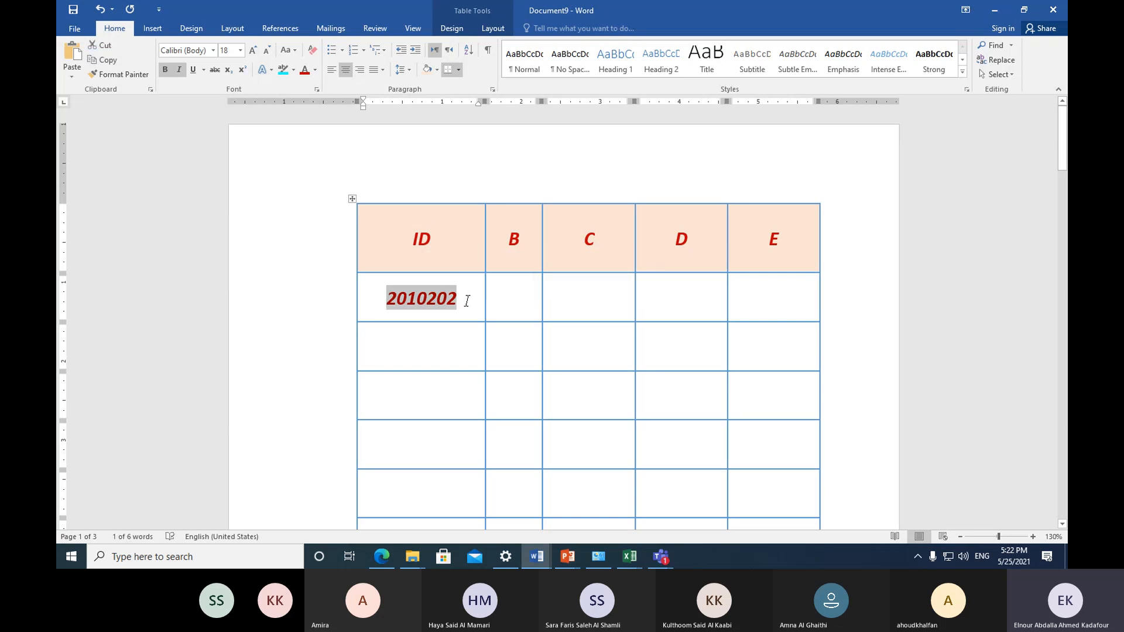
{"action": "key", "text": "BackSpace"}
{"action": "left_click_drag", "start_coordinate": [411, 239], "coordinate": [435, 239]}
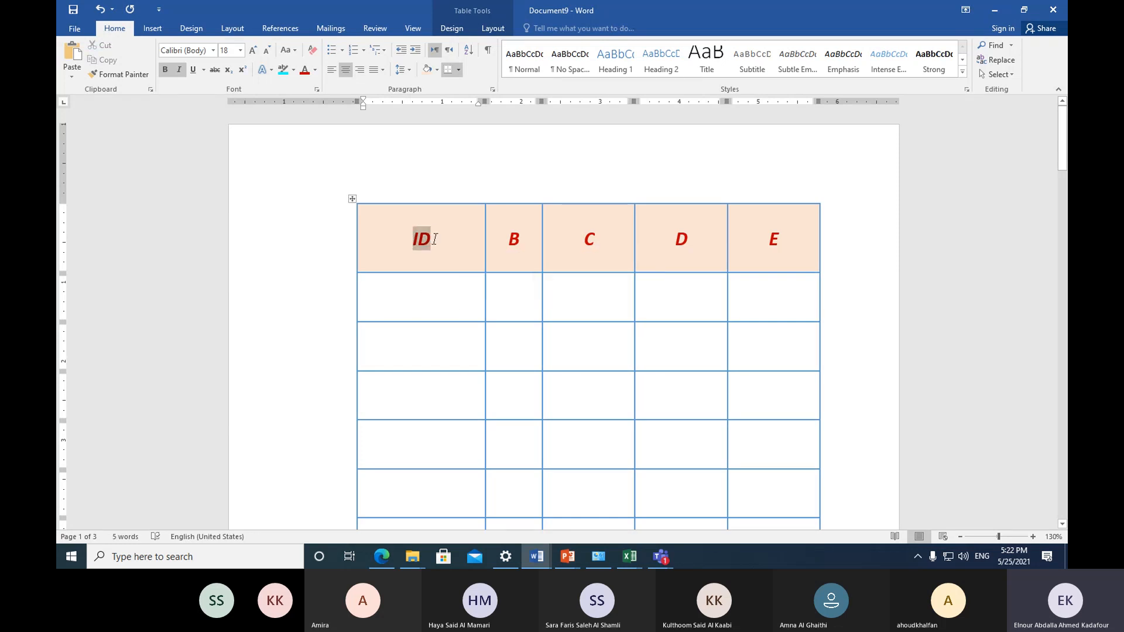
{"action": "type", "text": "A"}
Step: Make the header row A to E repeat at the start of the table on every page
{"action": "scroll", "coordinate": [435, 300], "scroll_direction": "down", "scroll_amount": 10}
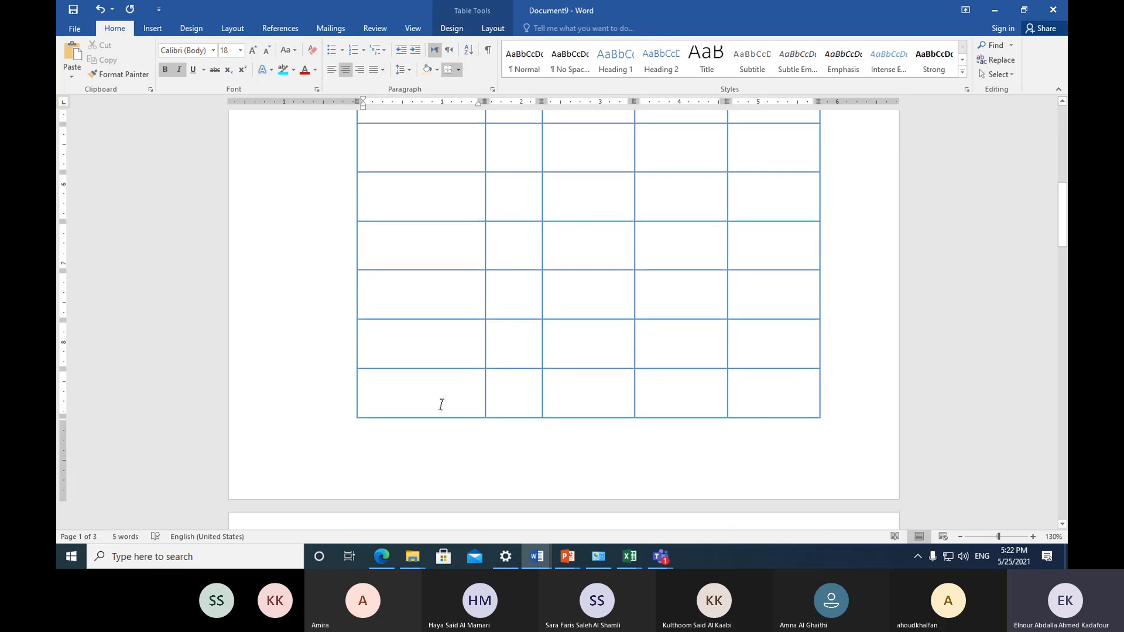
{"action": "scroll", "coordinate": [669, 464], "scroll_direction": "down", "scroll_amount": 5}
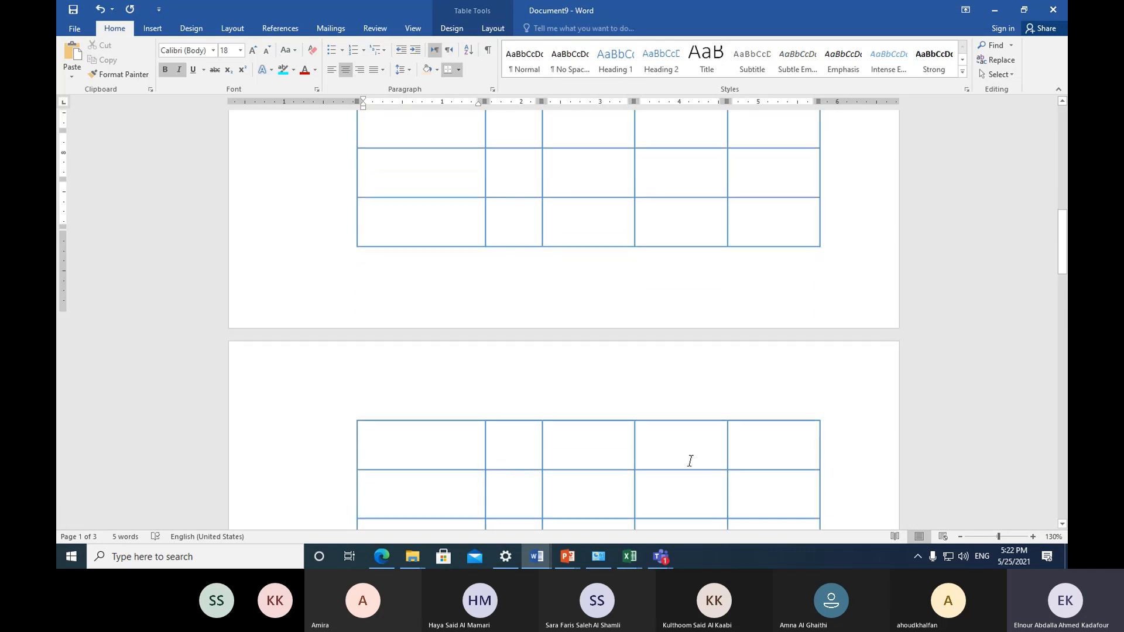
{"action": "scroll", "coordinate": [529, 422], "scroll_direction": "up", "scroll_amount": 10}
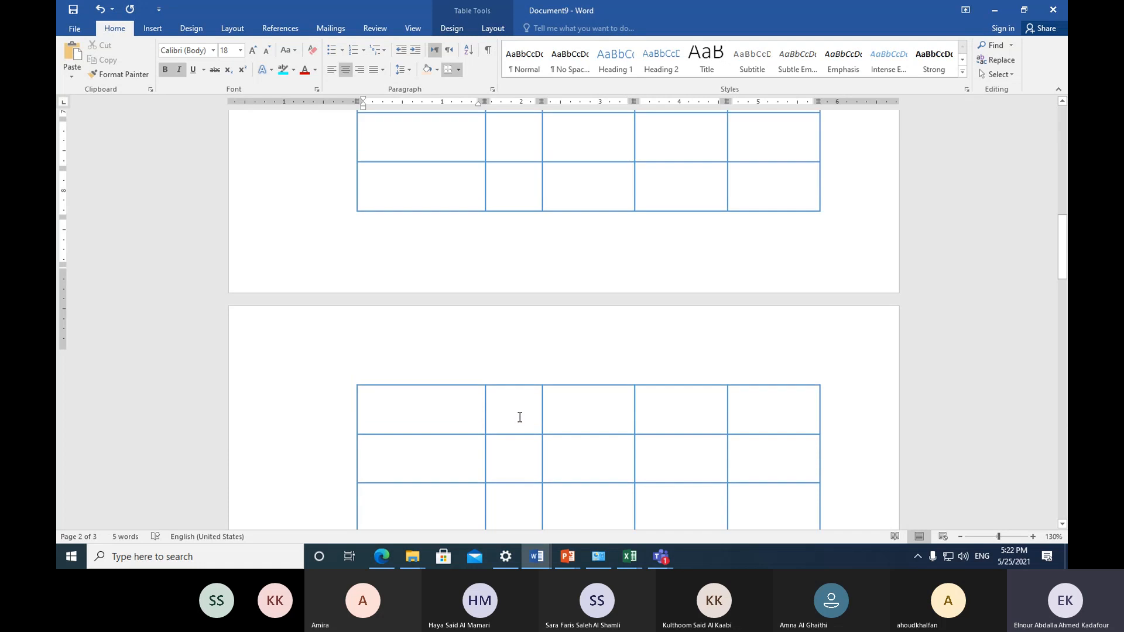
{"action": "scroll", "coordinate": [520, 406], "scroll_direction": "up", "scroll_amount": 5}
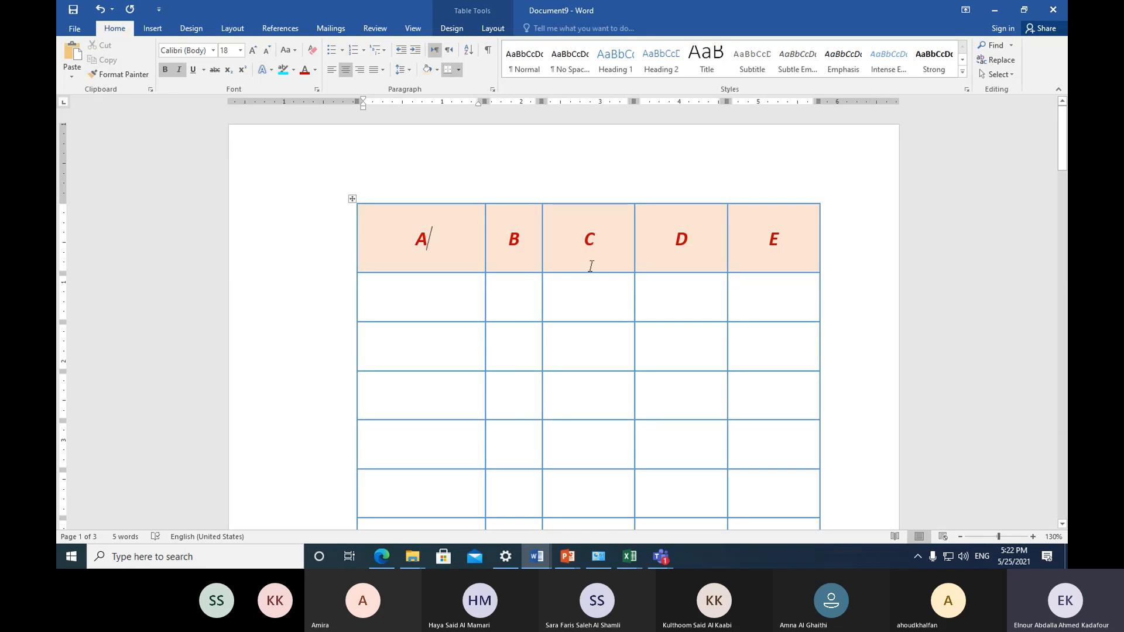
{"action": "left_click", "coordinate": [500, 29]}
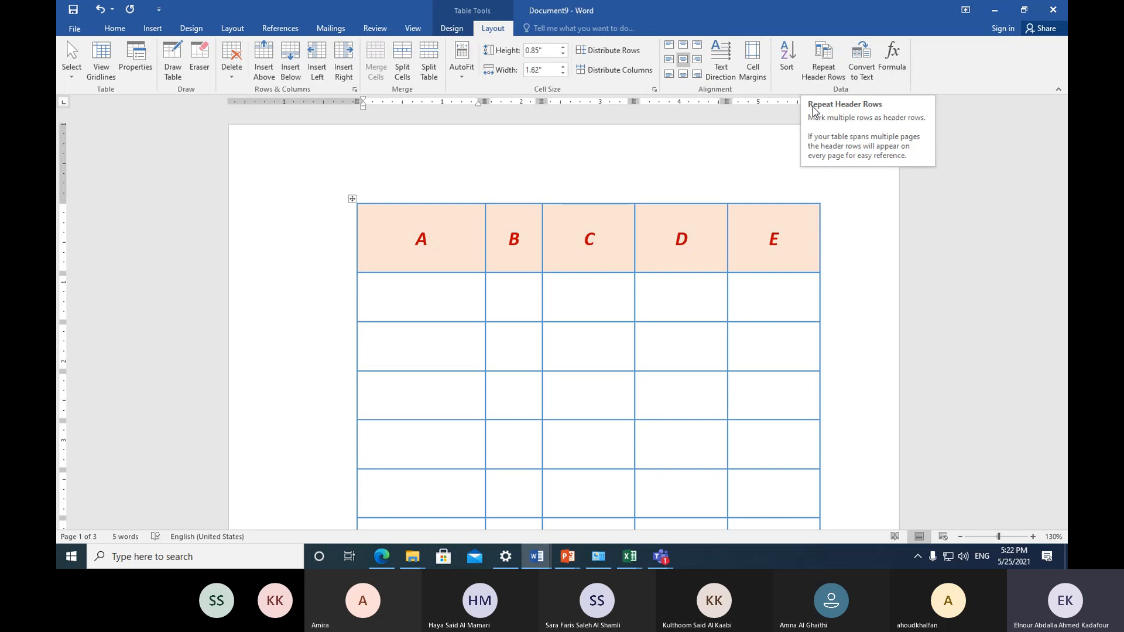
{"action": "left_click", "coordinate": [818, 78]}
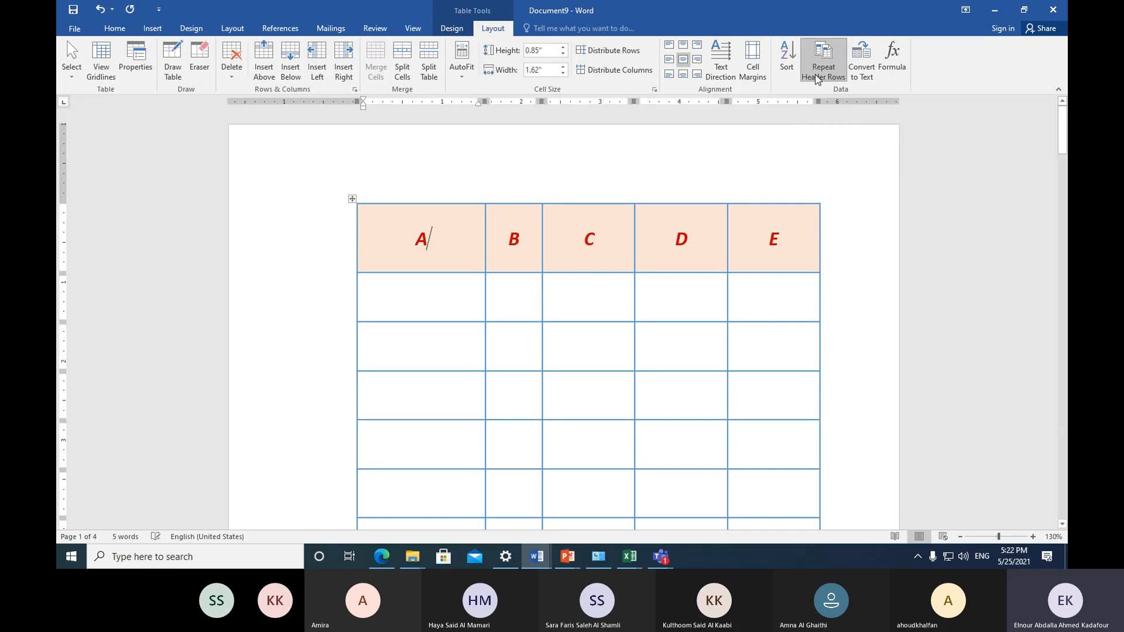
Step: Check the header row on each page of the table and undo the header row repetition
{"action": "scroll", "coordinate": [634, 396], "scroll_direction": "down", "scroll_amount": 15}
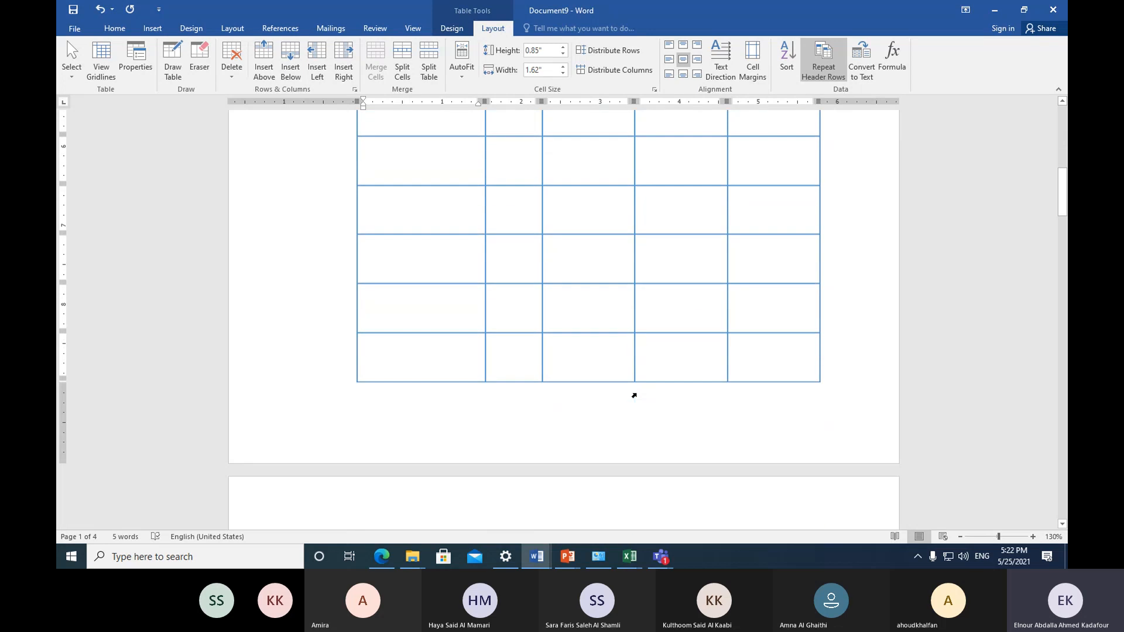
{"action": "scroll", "coordinate": [634, 396], "scroll_direction": "down", "scroll_amount": 15}
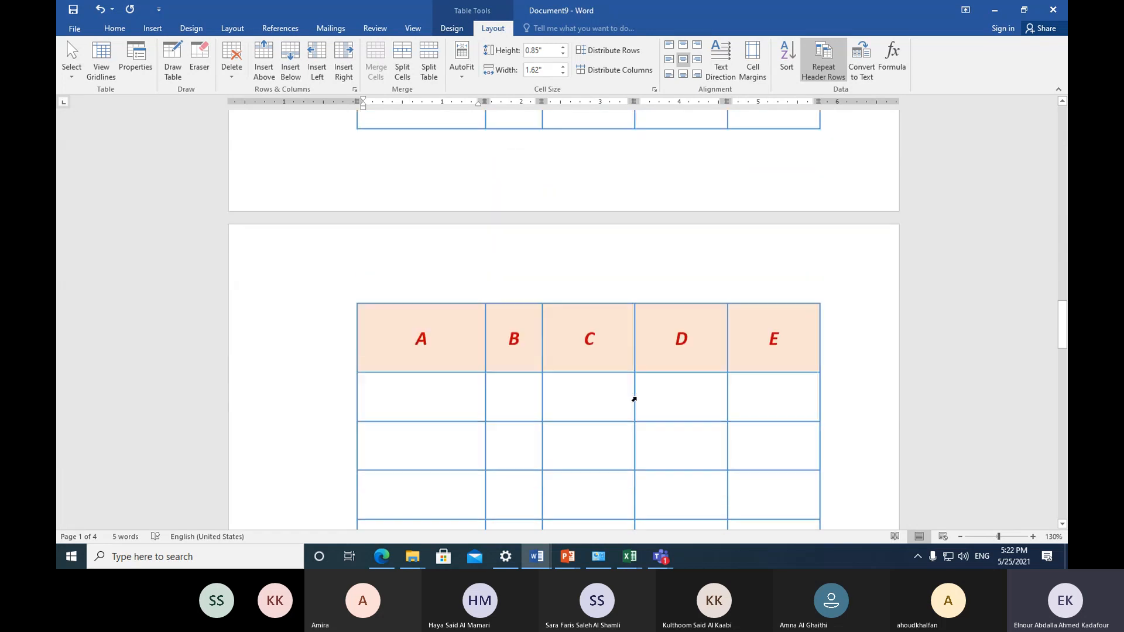
{"action": "scroll", "coordinate": [634, 399], "scroll_direction": "down", "scroll_amount": 10}
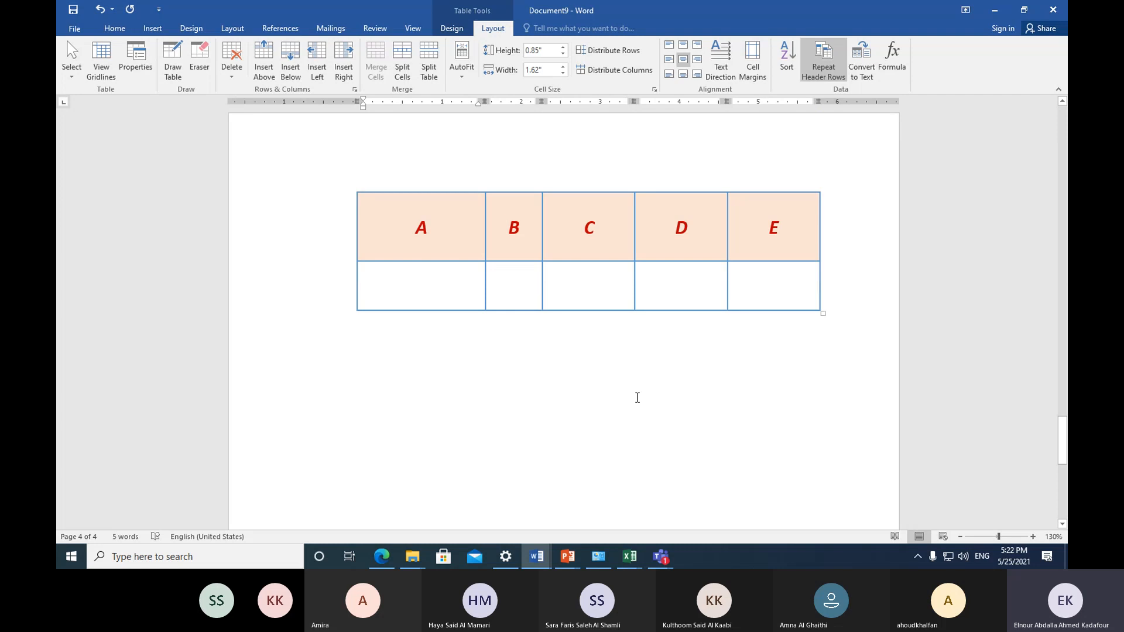
{"action": "scroll", "coordinate": [625, 371], "scroll_direction": "up", "scroll_amount": 10}
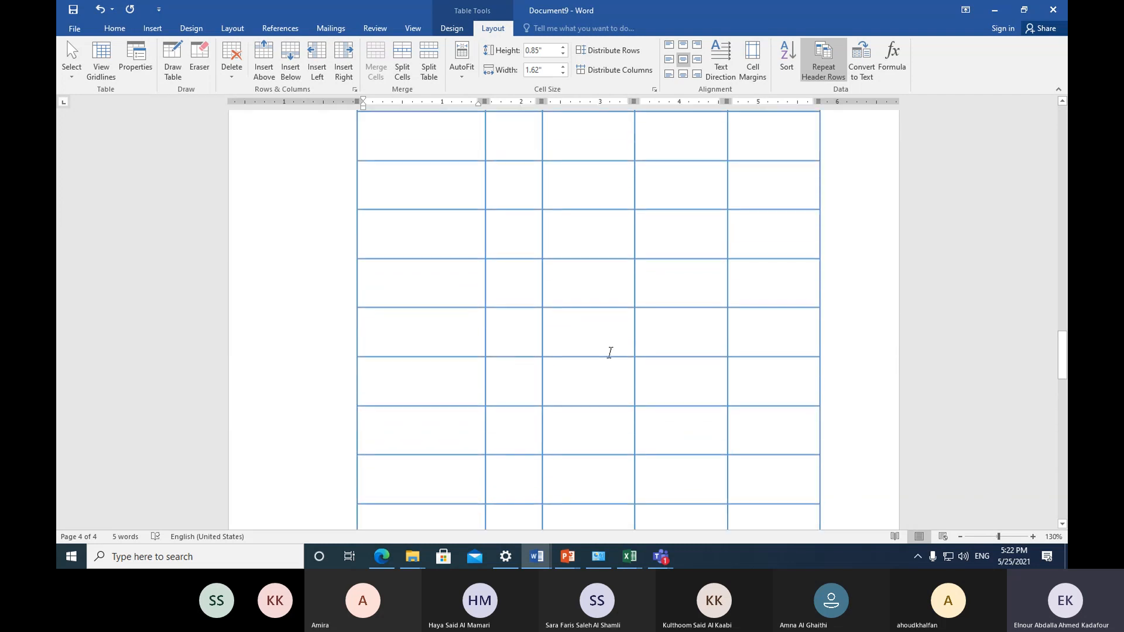
{"action": "scroll", "coordinate": [610, 353], "scroll_direction": "down", "scroll_amount": 6}
{"action": "scroll", "coordinate": [610, 353], "scroll_direction": "up", "scroll_amount": 5}
{"action": "scroll", "coordinate": [609, 367], "scroll_direction": "down", "scroll_amount": 10}
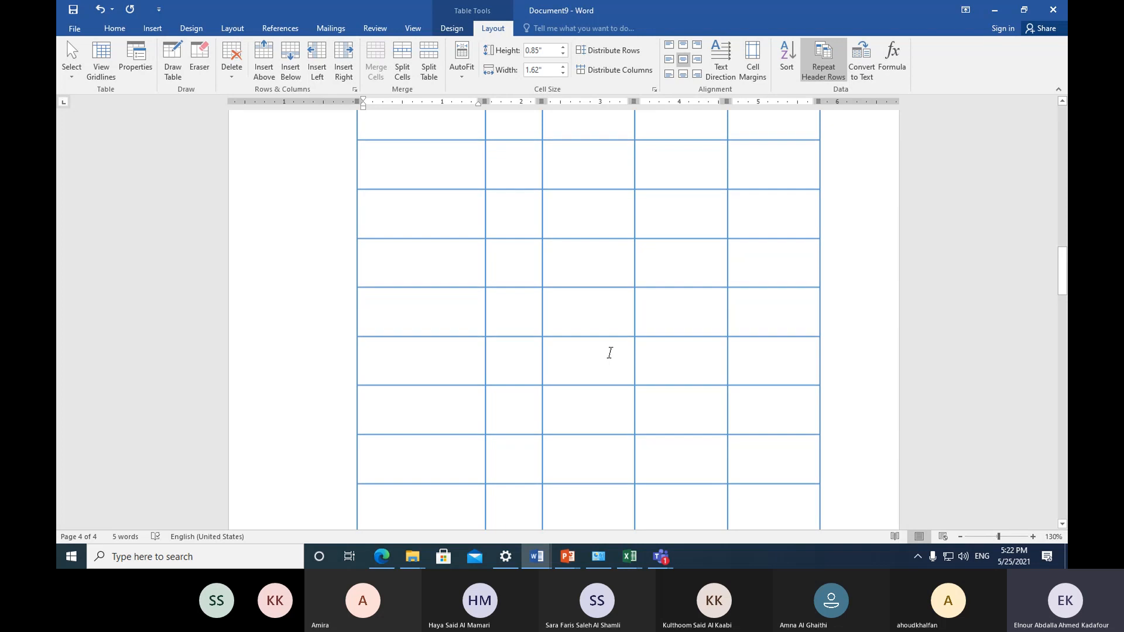
{"action": "scroll", "coordinate": [502, 285], "scroll_direction": "up", "scroll_amount": 20}
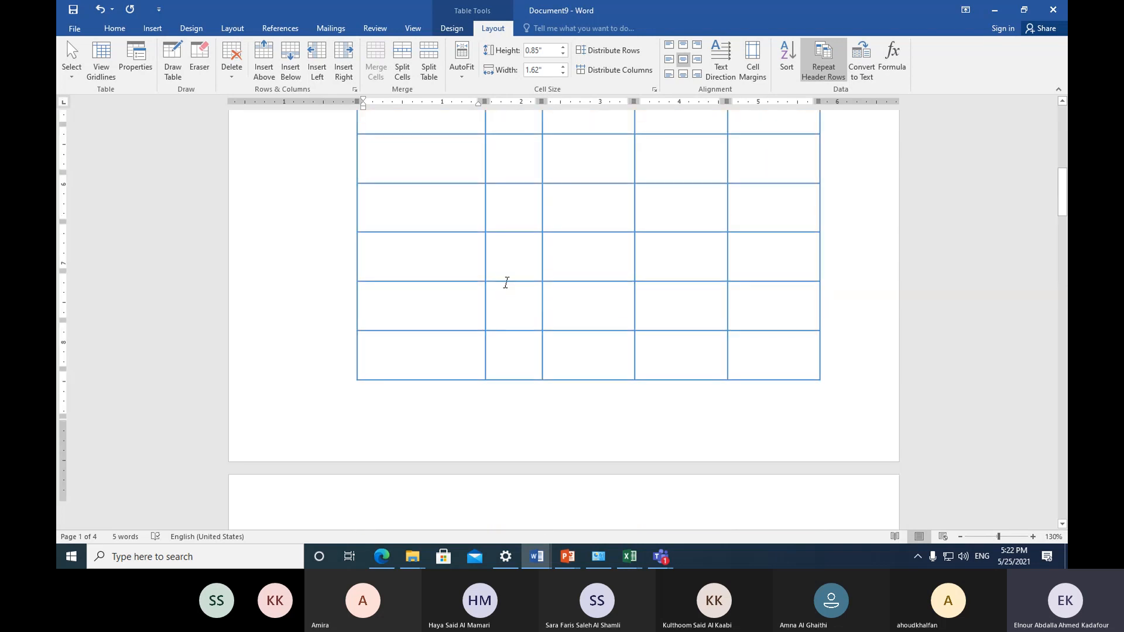
{"action": "scroll", "coordinate": [506, 282], "scroll_direction": "up", "scroll_amount": 5}
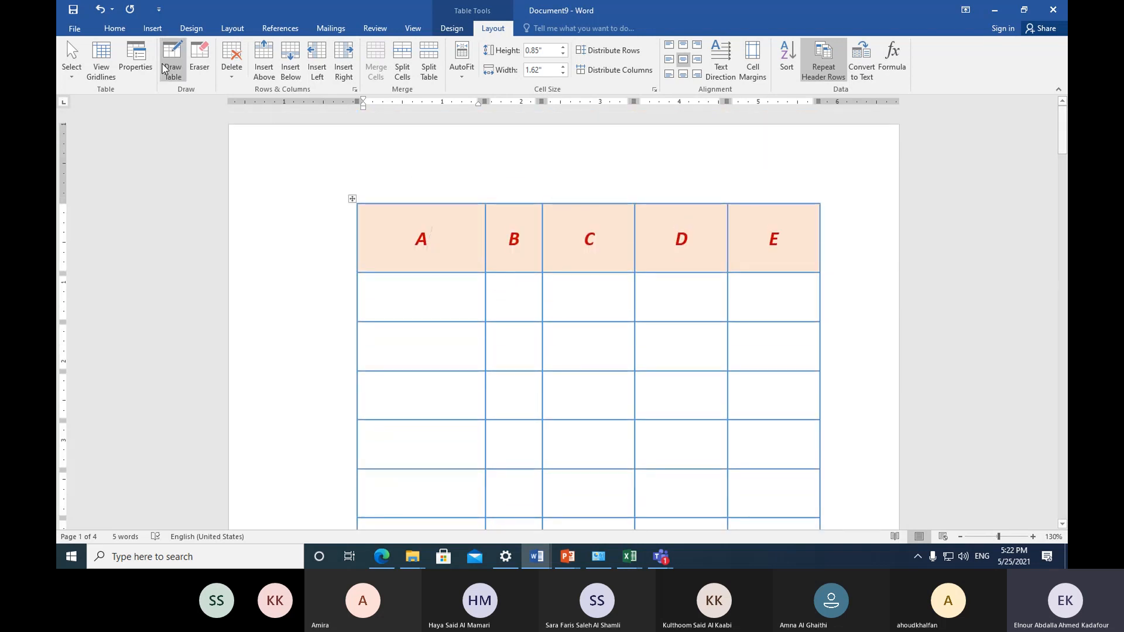
{"action": "left_click", "coordinate": [100, 9]}
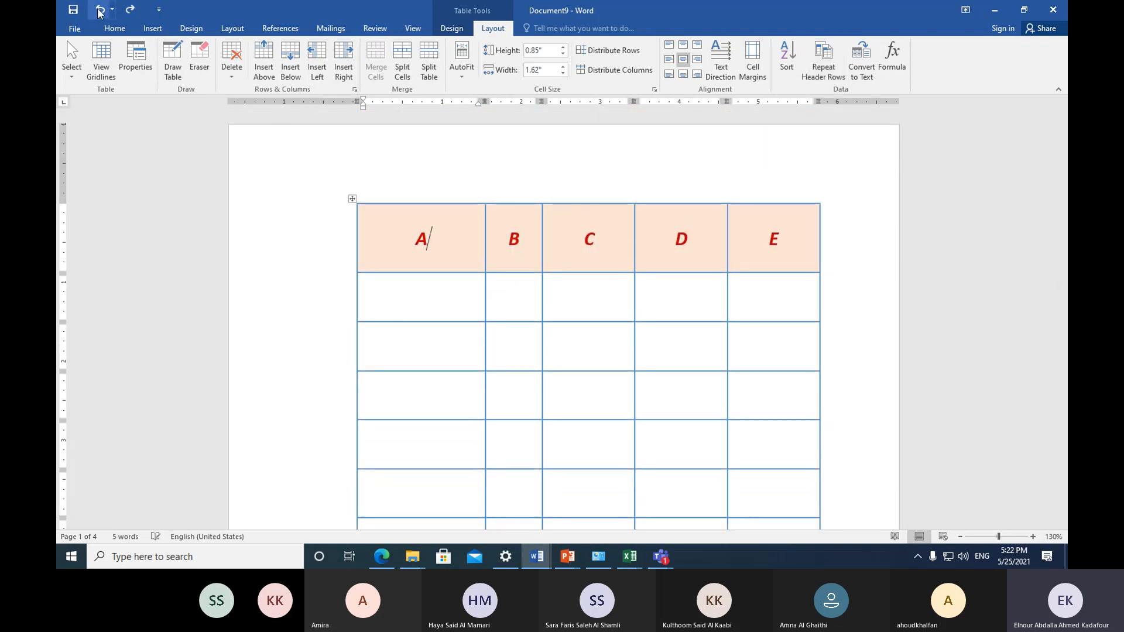
Step: Enter 12121120 in the first cell below header A
{"action": "left_click", "coordinate": [433, 293]}
{"action": "type", "text": "12"}
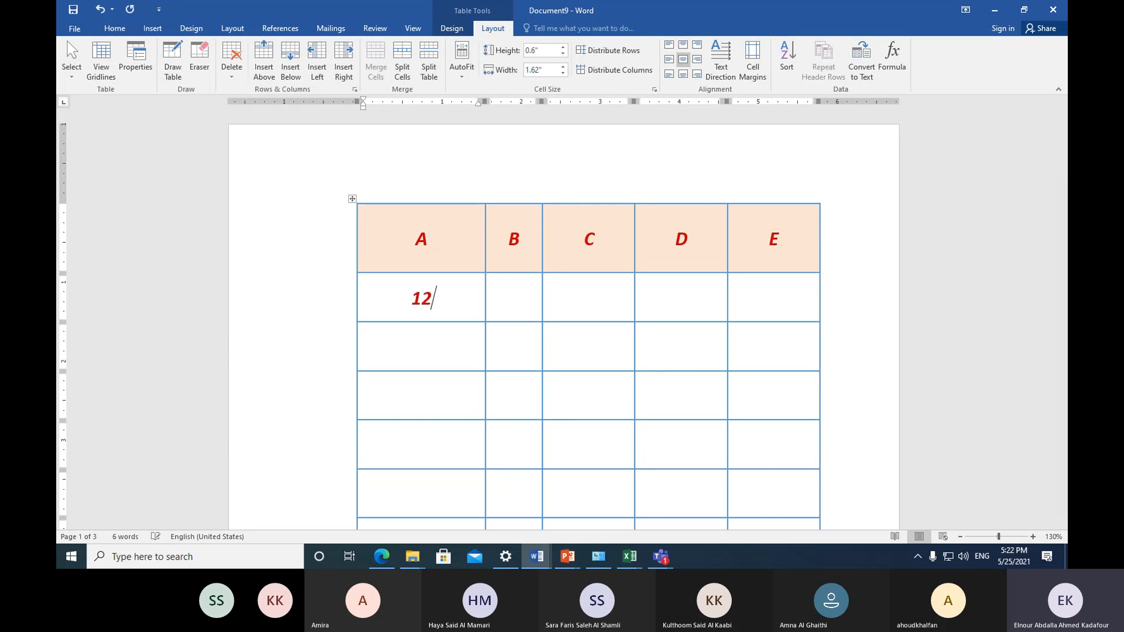
{"action": "type", "text": "121120"}
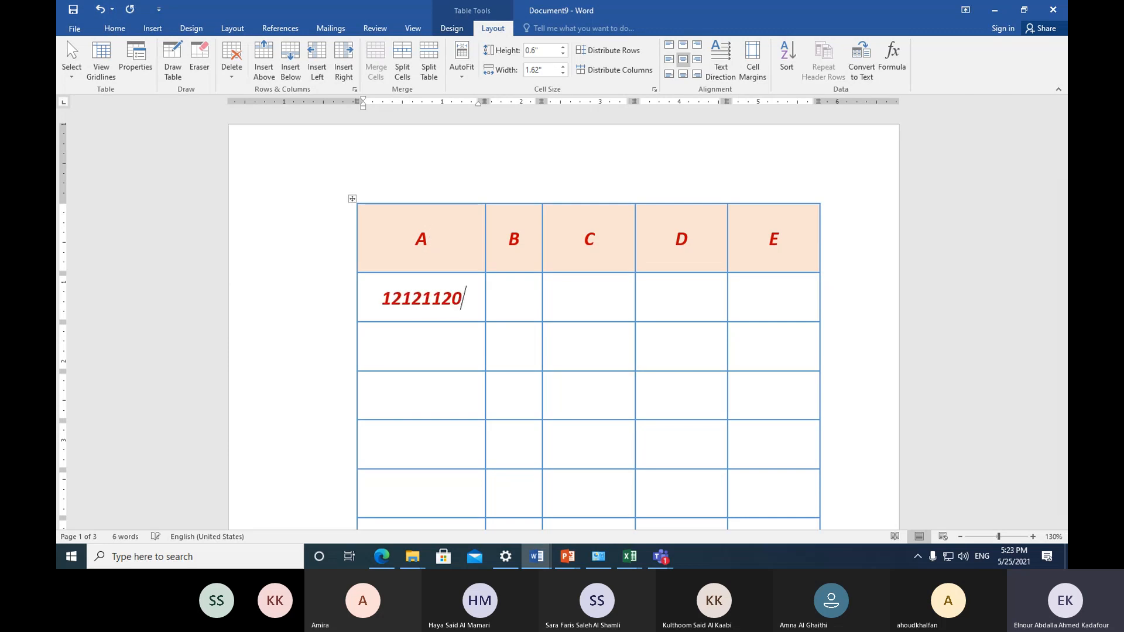
{"action": "left_click", "coordinate": [728, 303]}
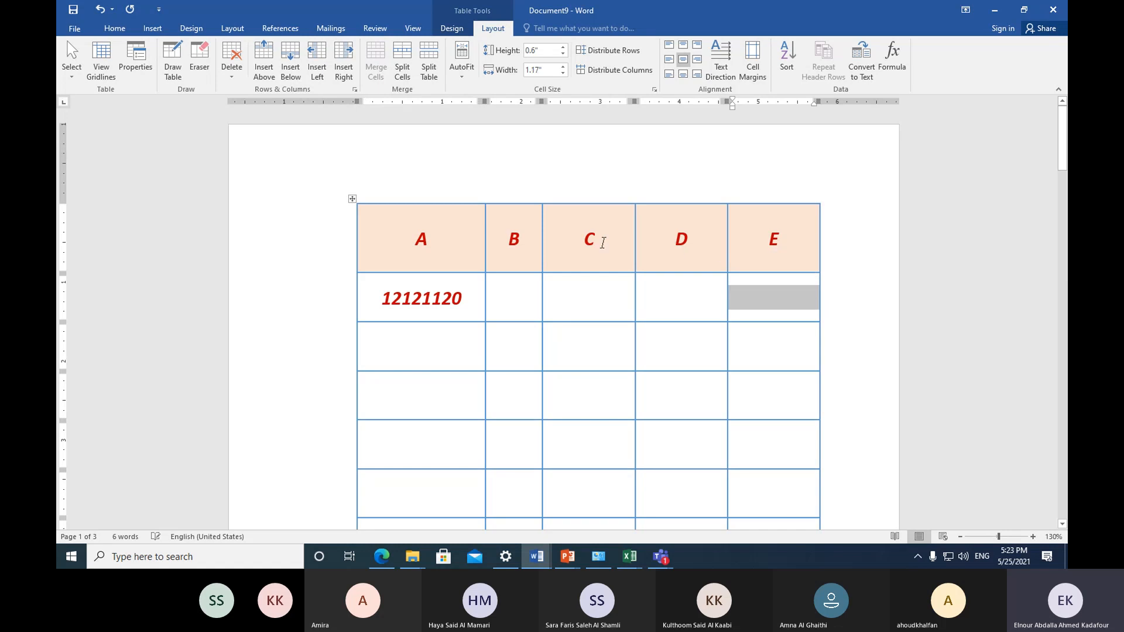
Step: Try repeating the header row on every page again from header cell C, and undo it after checking the pages
{"action": "left_click", "coordinate": [561, 243]}
{"action": "left_click", "coordinate": [827, 70]}
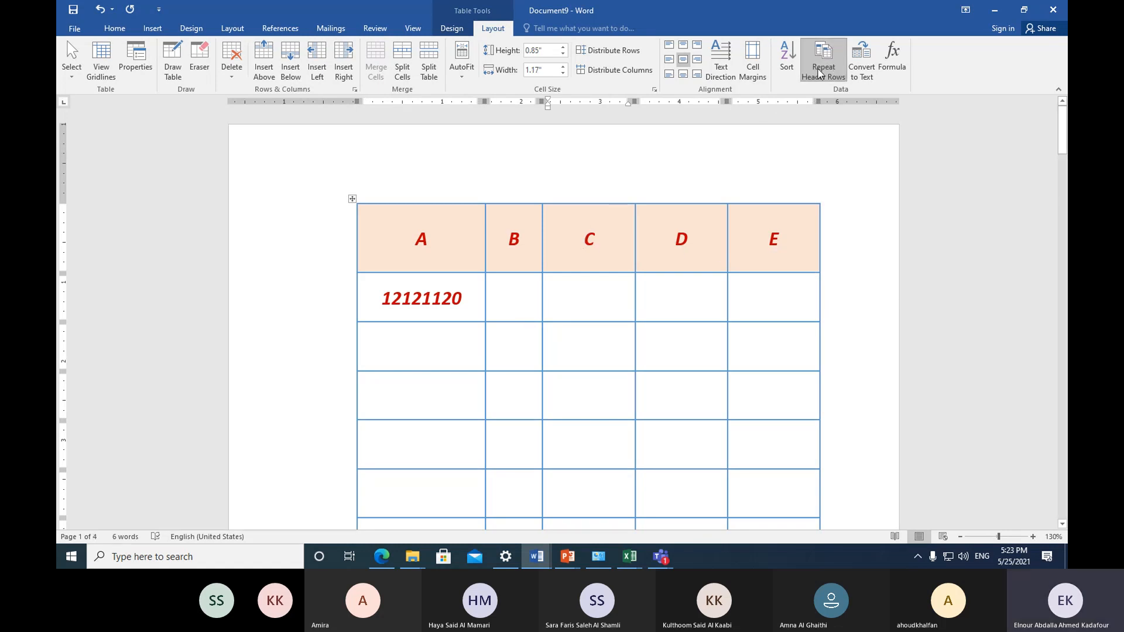
{"action": "scroll", "coordinate": [602, 263], "scroll_direction": "down", "scroll_amount": 20}
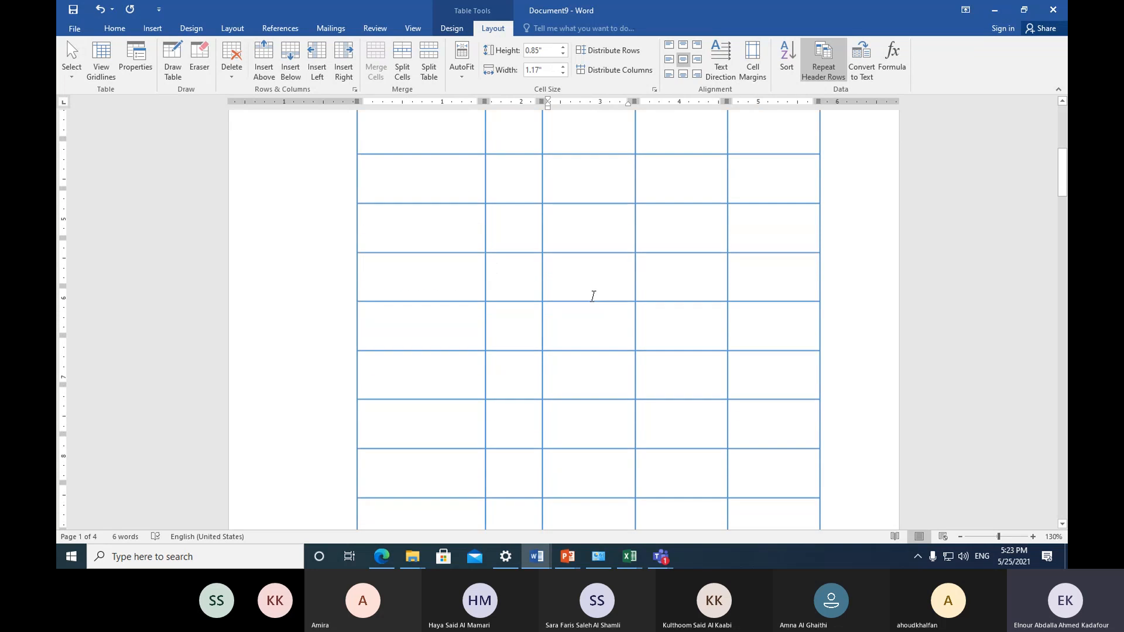
{"action": "scroll", "coordinate": [596, 303], "scroll_direction": "down", "scroll_amount": 20}
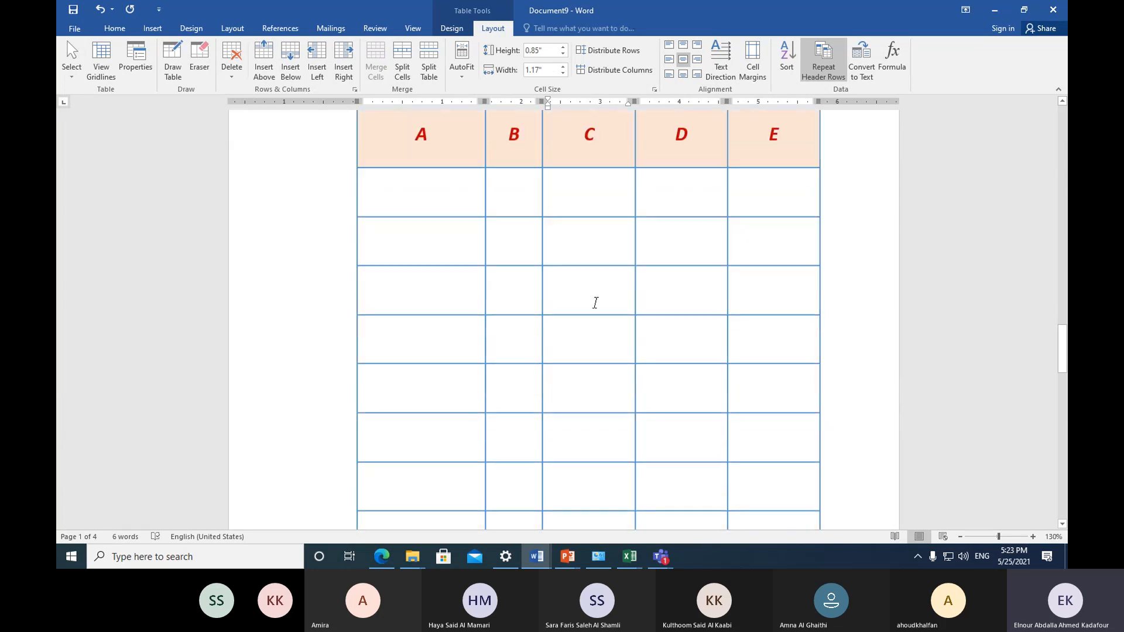
{"action": "scroll", "coordinate": [595, 302], "scroll_direction": "up", "scroll_amount": 15}
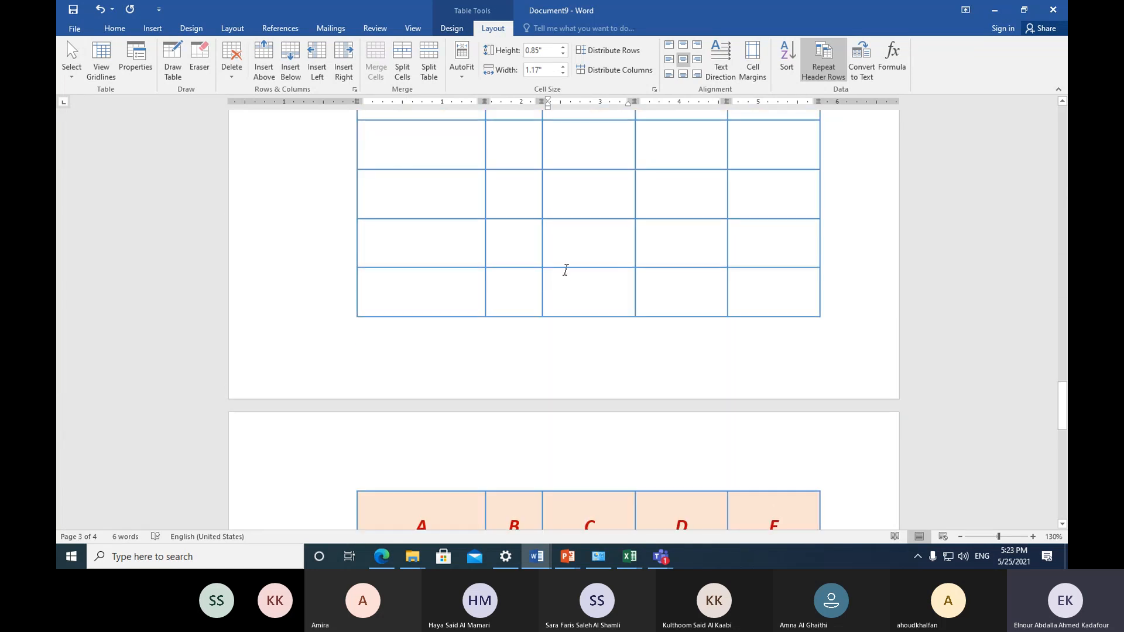
{"action": "scroll", "coordinate": [459, 215], "scroll_direction": "up", "scroll_amount": 3}
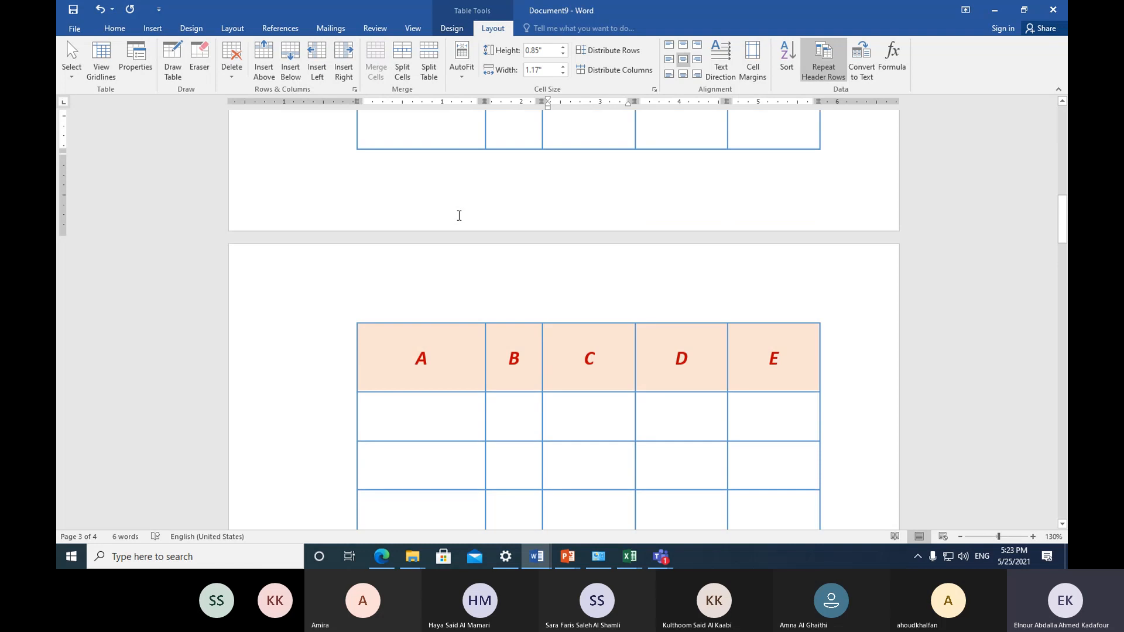
{"action": "key", "text": "ctrl+z"}
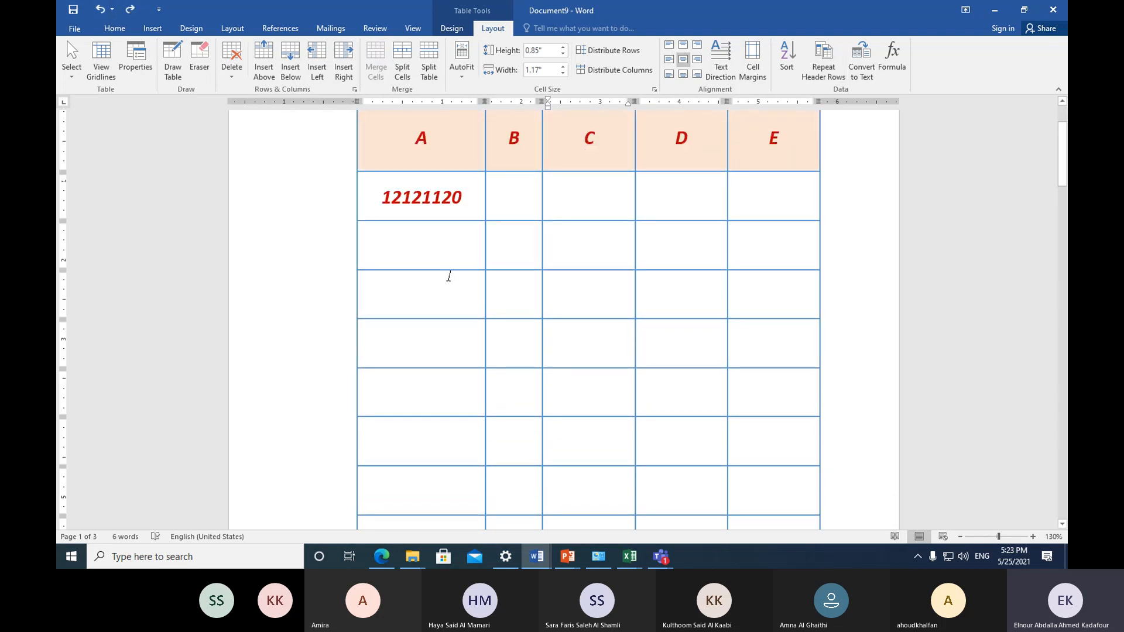
Step: Copy 12121120 into all five columns of the empty rows below it, down to the last row of the first page
{"action": "double_click", "coordinate": [397, 193]}
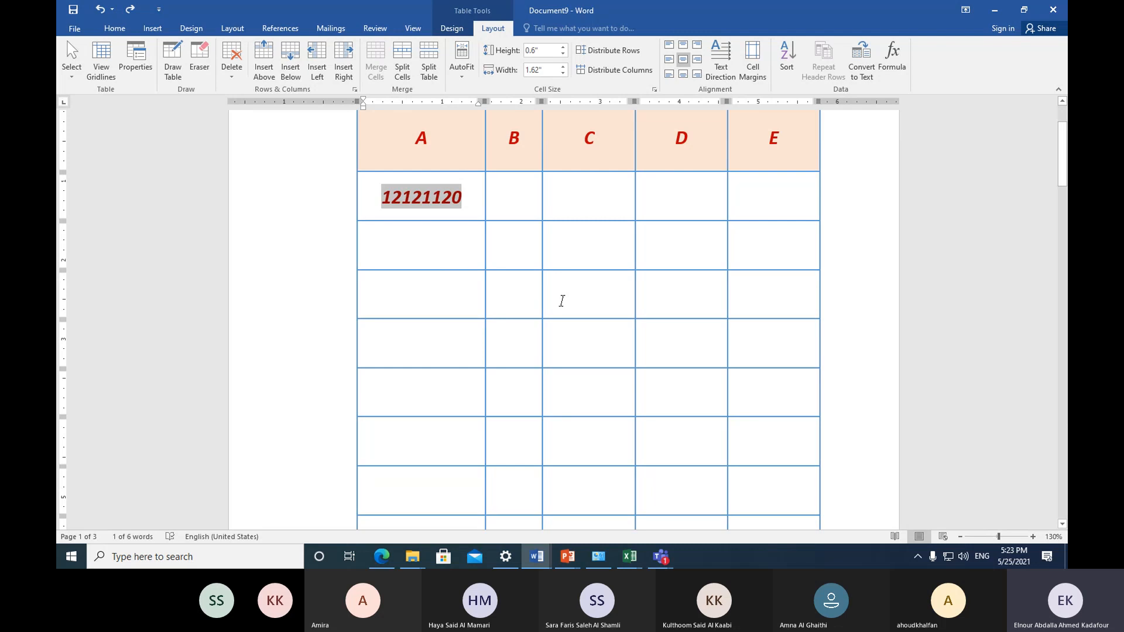
{"action": "scroll", "coordinate": [561, 301], "scroll_direction": "down", "scroll_amount": 15}
{"action": "scroll", "coordinate": [563, 301], "scroll_direction": "up", "scroll_amount": 16}
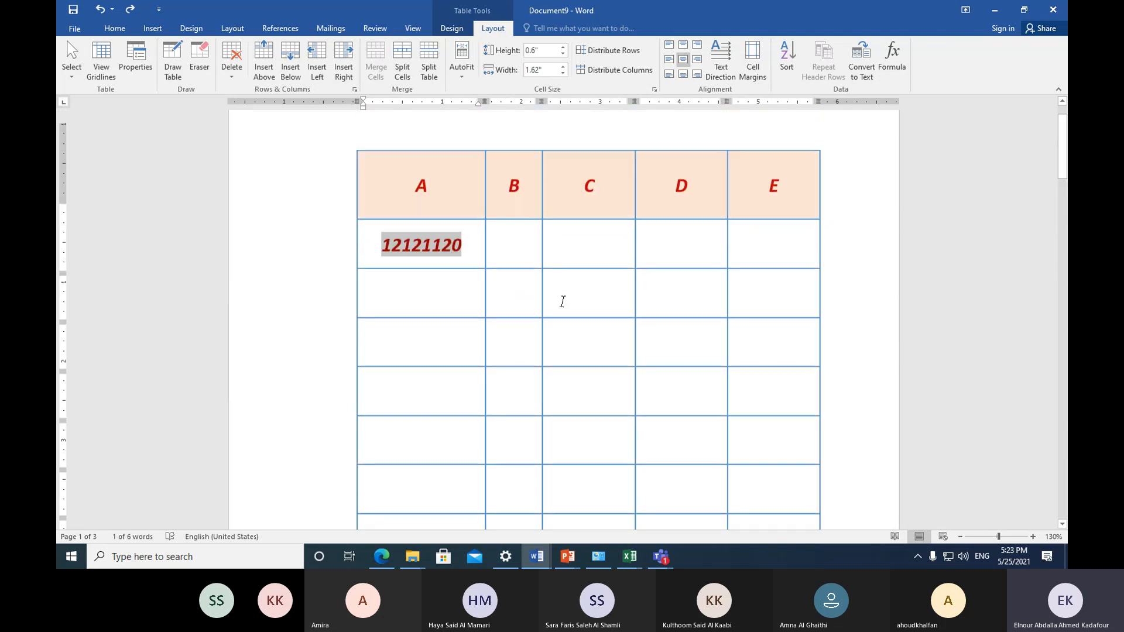
{"action": "scroll", "coordinate": [562, 300], "scroll_direction": "up", "scroll_amount": 1}
{"action": "left_click_drag", "start_coordinate": [430, 344], "coordinate": [739, 329]}
{"action": "key", "text": "ctrl+v"}
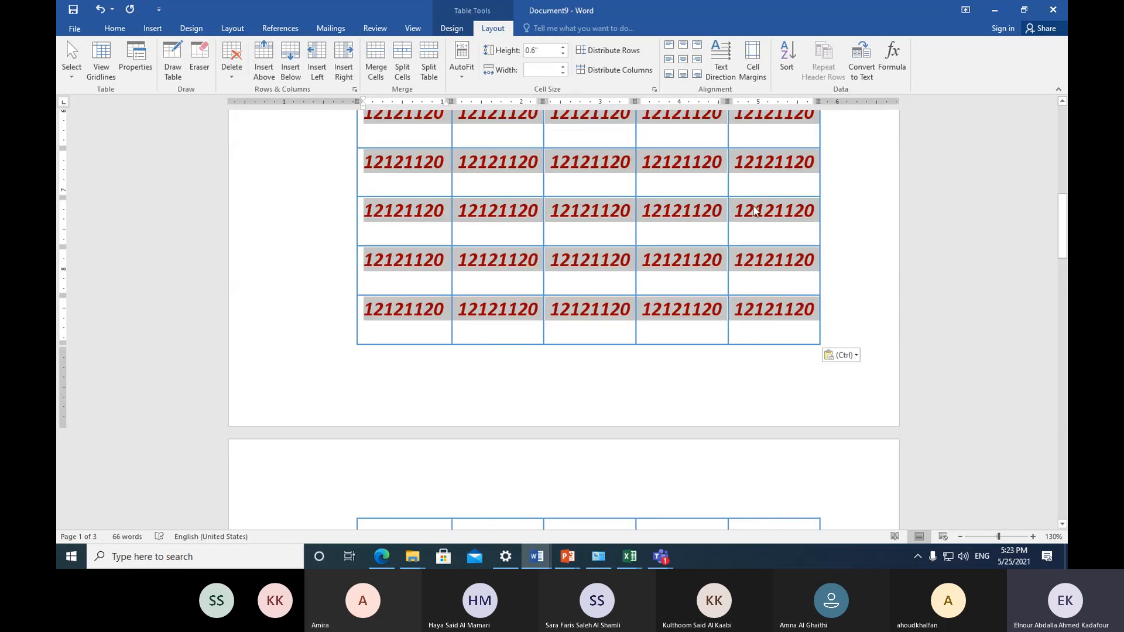
Step: Repeat the header row of the number-filled table on every page and check it through to the last page
{"action": "scroll", "coordinate": [667, 246], "scroll_direction": "up", "scroll_amount": 7}
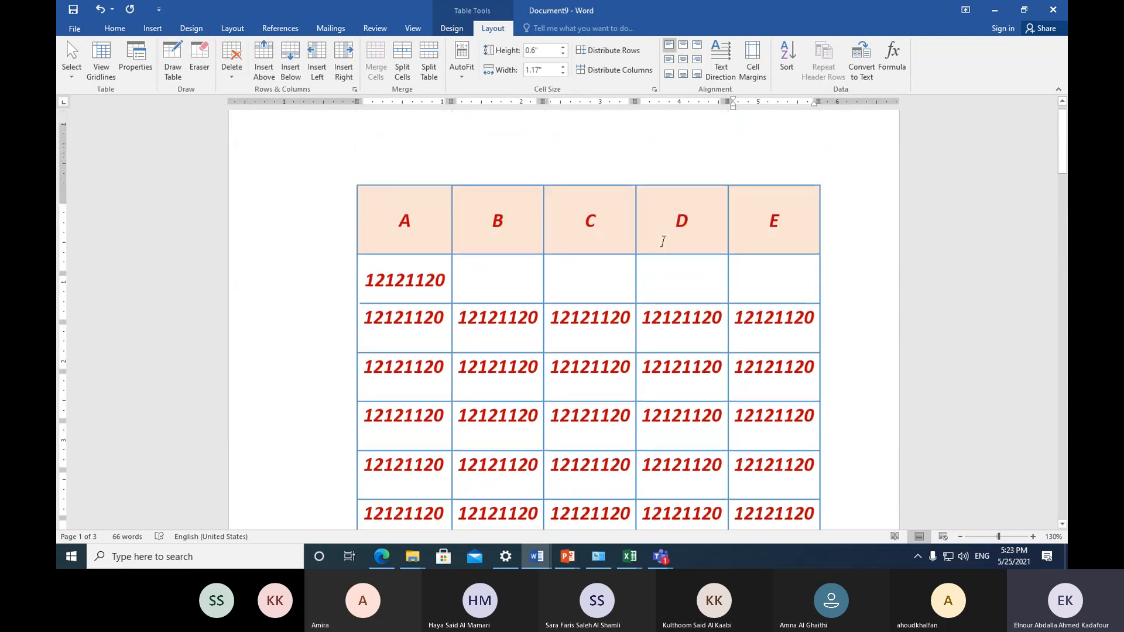
{"action": "left_click", "coordinate": [663, 256]}
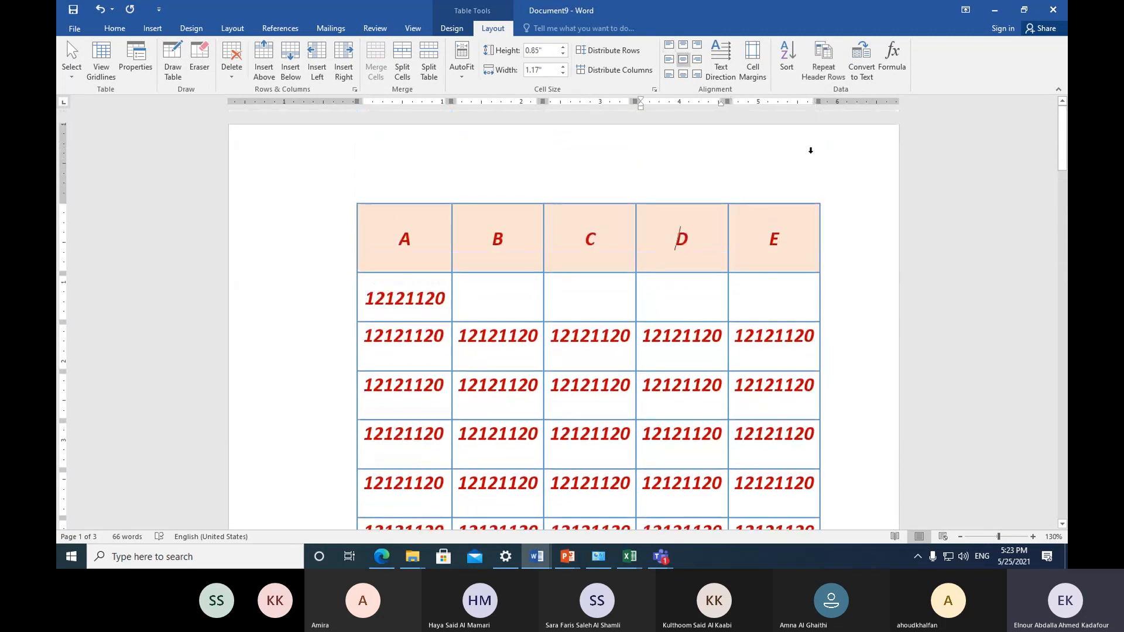
{"action": "left_click", "coordinate": [823, 61]}
{"action": "scroll", "coordinate": [725, 252], "scroll_direction": "down", "scroll_amount": 15}
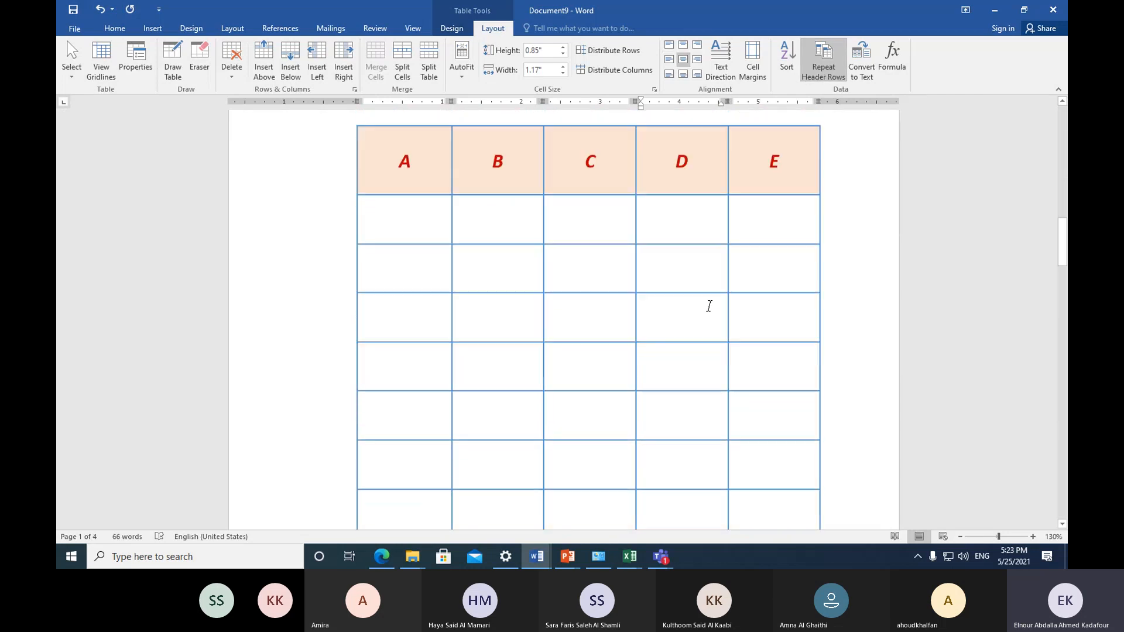
{"action": "scroll", "coordinate": [713, 303], "scroll_direction": "down", "scroll_amount": 14}
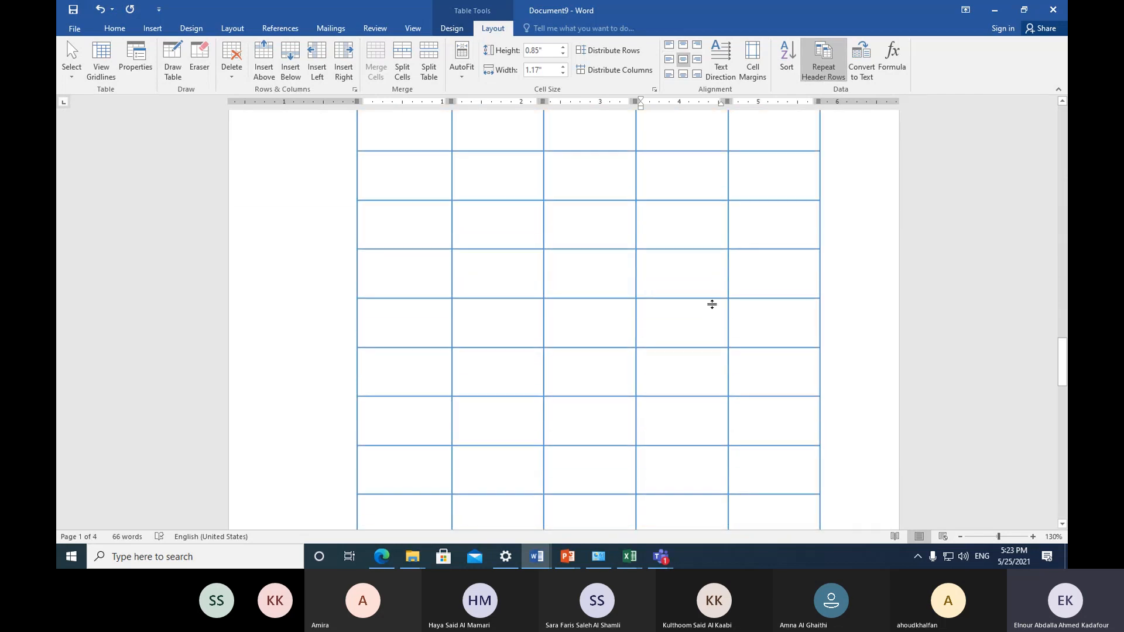
{"action": "scroll", "coordinate": [712, 304], "scroll_direction": "down", "scroll_amount": 10}
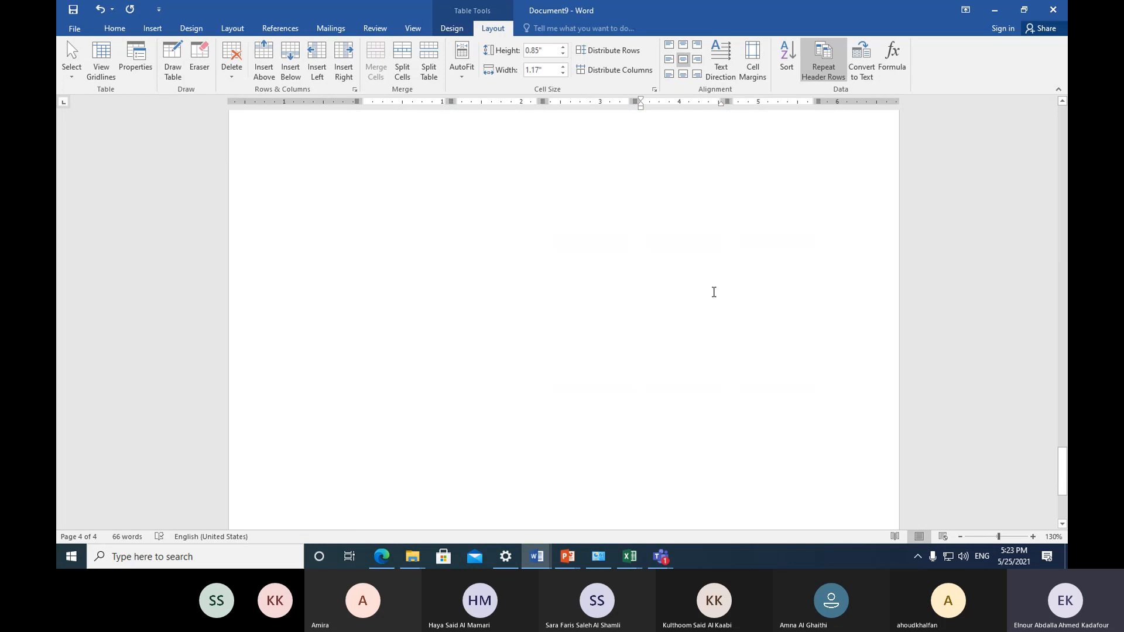
Step: Undo the header row repetition and the numbers pasted into the rows below the first entry
{"action": "key", "text": "ctrl+z"}
{"action": "key", "text": "ctrl+z"}
{"action": "key", "text": "ctrl+z"}
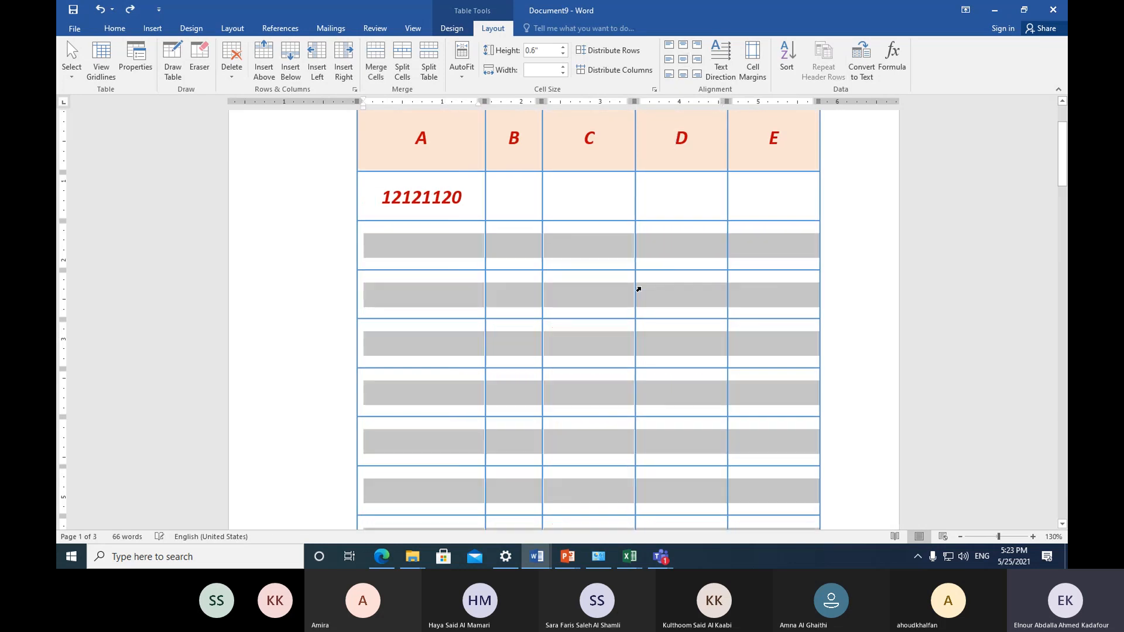
Step: Repeat the header row with cells A to E at the top of every page and check it across the page break
{"action": "left_click", "coordinate": [451, 206]}
{"action": "scroll", "coordinate": [441, 208], "scroll_direction": "up", "scroll_amount": 2}
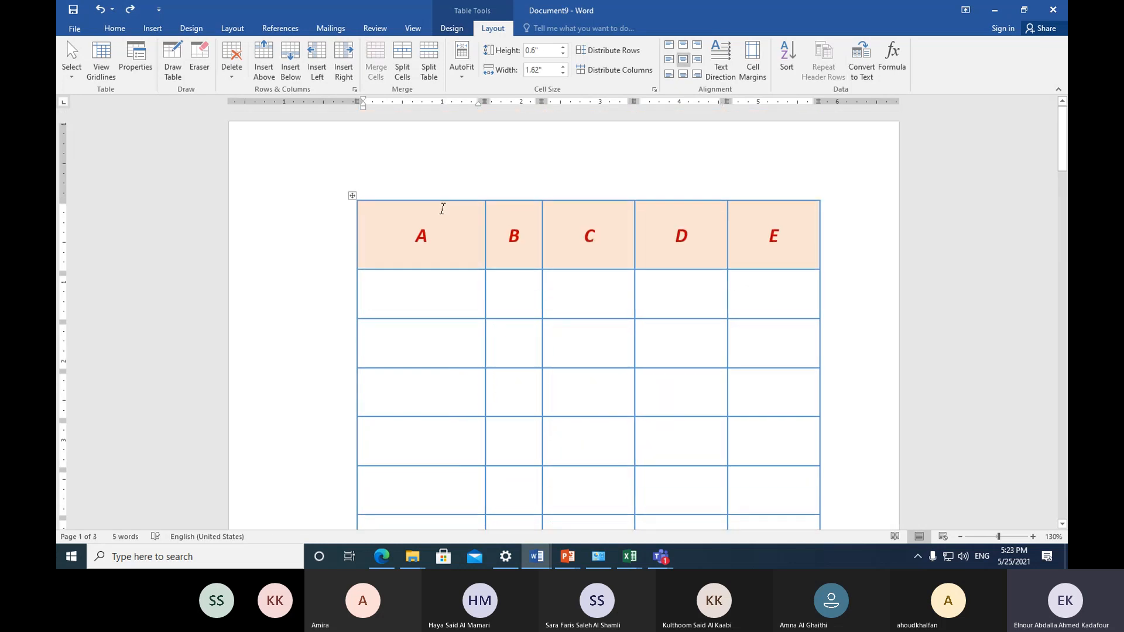
{"action": "left_click_drag", "start_coordinate": [414, 236], "coordinate": [746, 253]}
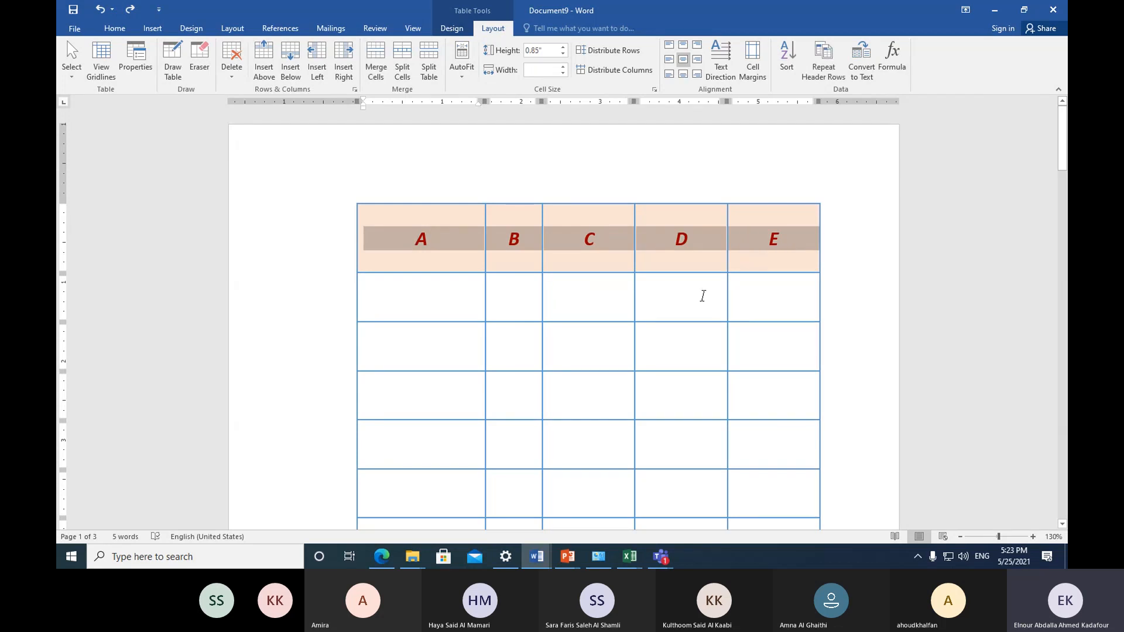
{"action": "left_click", "coordinate": [821, 69]}
{"action": "scroll", "coordinate": [634, 304], "scroll_direction": "down", "scroll_amount": 15}
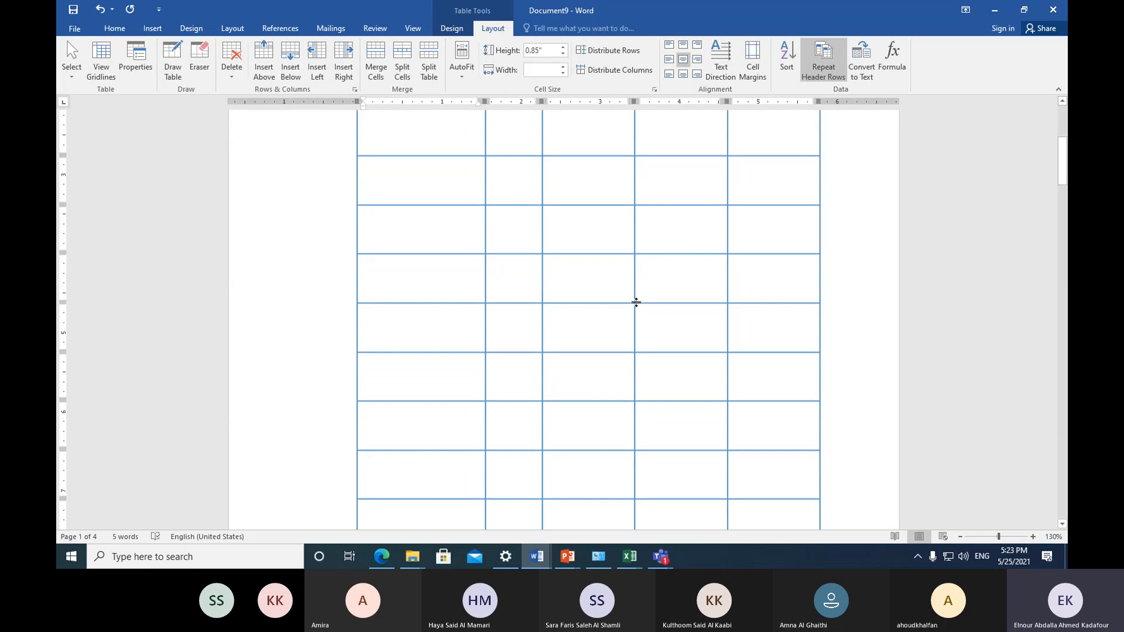
{"action": "scroll", "coordinate": [568, 307], "scroll_direction": "up", "scroll_amount": 10}
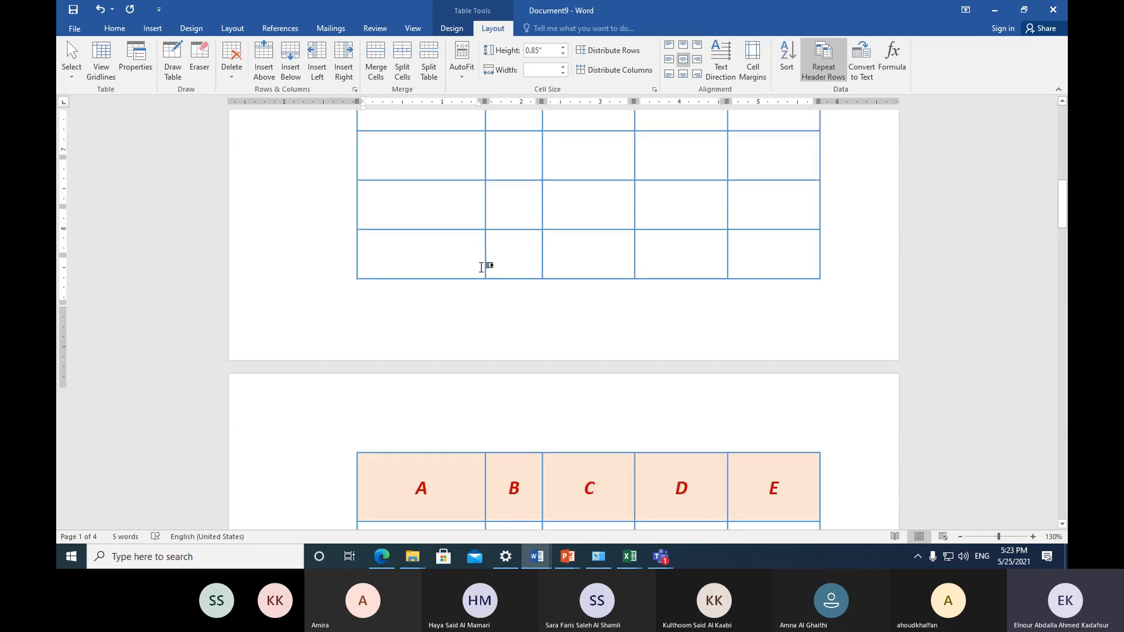
{"action": "scroll", "coordinate": [442, 178], "scroll_direction": "up", "scroll_amount": 3}
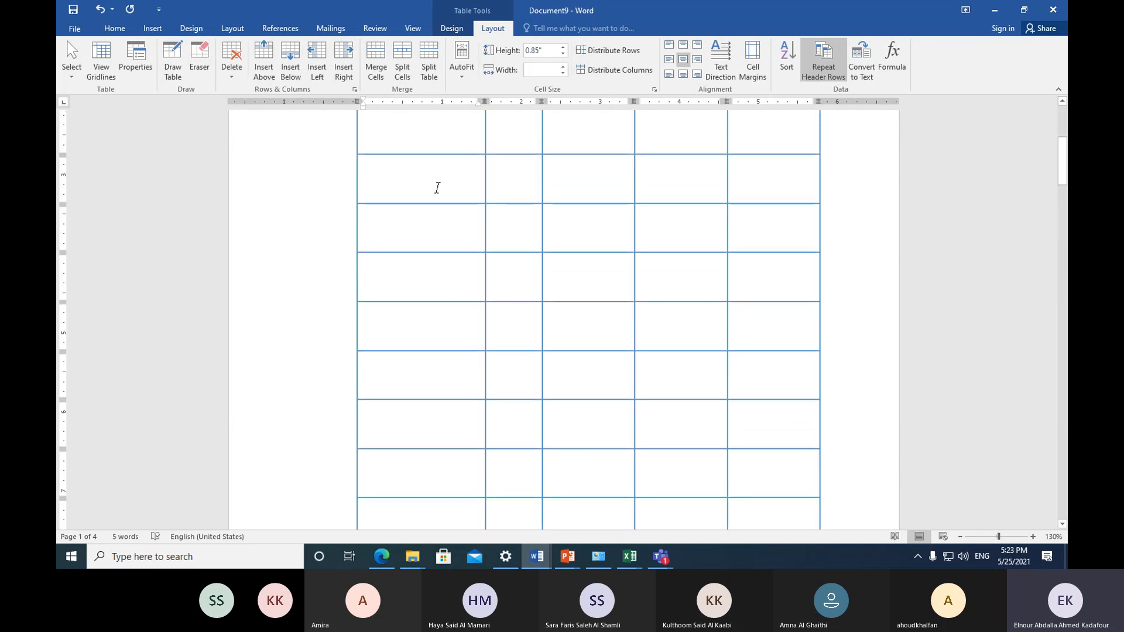
Step: Go through the cells below the first-page header and examine the repeated header row on the second and third pages
{"action": "left_click", "coordinate": [423, 182]}
{"action": "left_click", "coordinate": [516, 184]}
{"action": "left_click", "coordinate": [587, 193]}
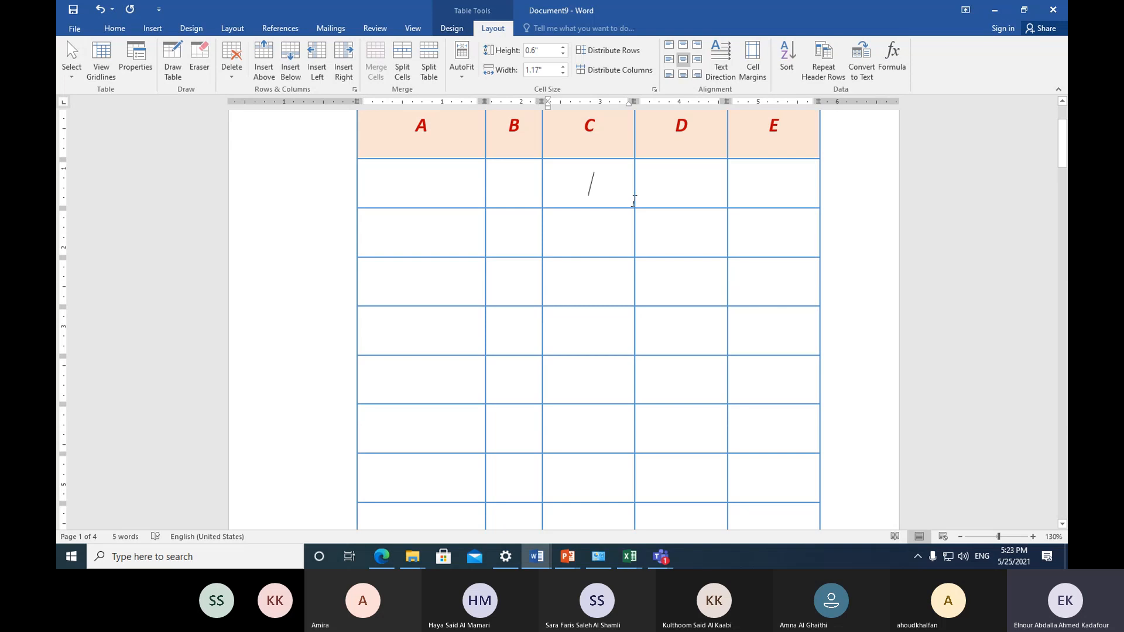
{"action": "left_click", "coordinate": [679, 201]}
{"action": "left_click", "coordinate": [755, 198]}
{"action": "scroll", "coordinate": [616, 246], "scroll_direction": "down", "scroll_amount": 10}
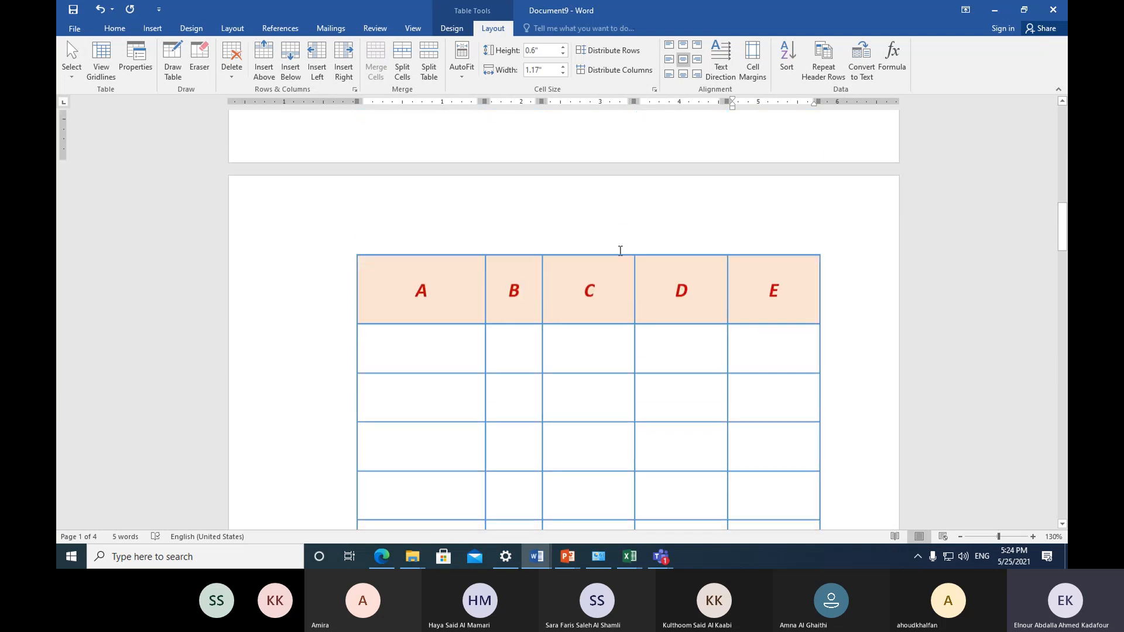
{"action": "scroll", "coordinate": [620, 250], "scroll_direction": "down", "scroll_amount": 5}
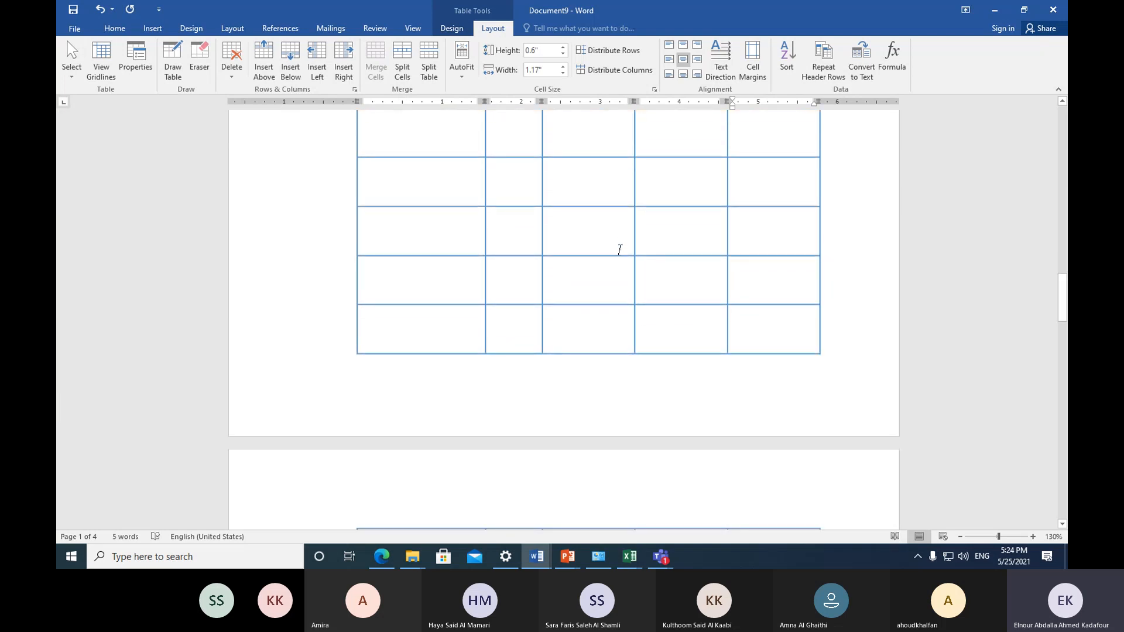
{"action": "scroll", "coordinate": [602, 249], "scroll_direction": "down", "scroll_amount": 5}
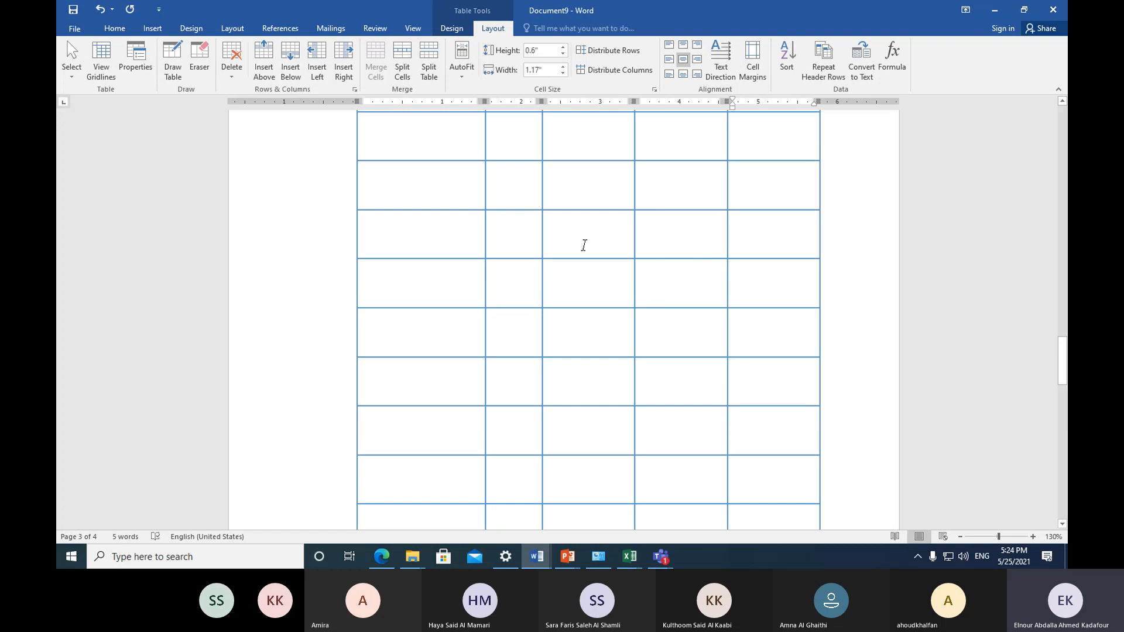
{"action": "scroll", "coordinate": [584, 244], "scroll_direction": "up", "scroll_amount": 5}
{"action": "scroll", "coordinate": [507, 276], "scroll_direction": "down", "scroll_amount": 1}
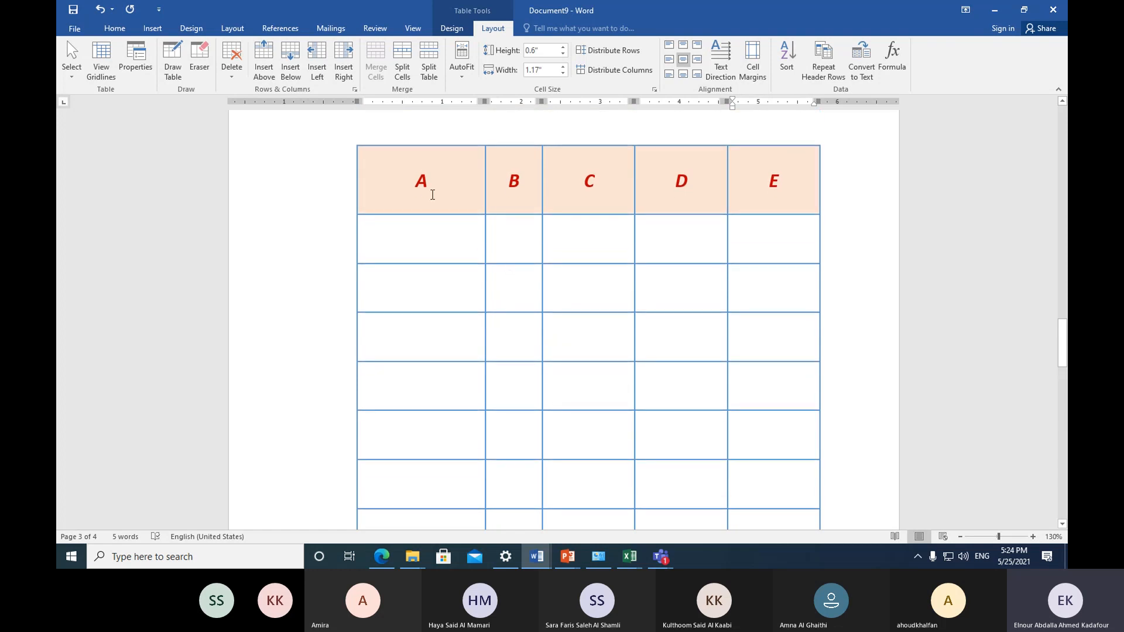
Step: Try to select the repeated header cells A to E on the third page
{"action": "left_click_drag", "start_coordinate": [418, 181], "coordinate": [751, 186]}
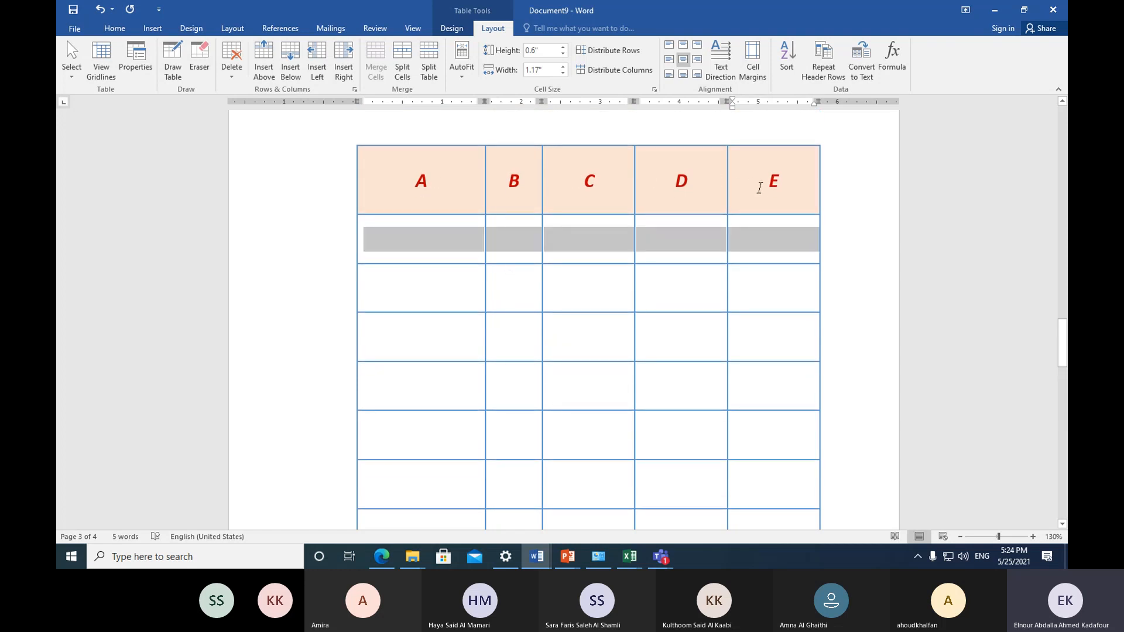
{"action": "left_click", "coordinate": [522, 238]}
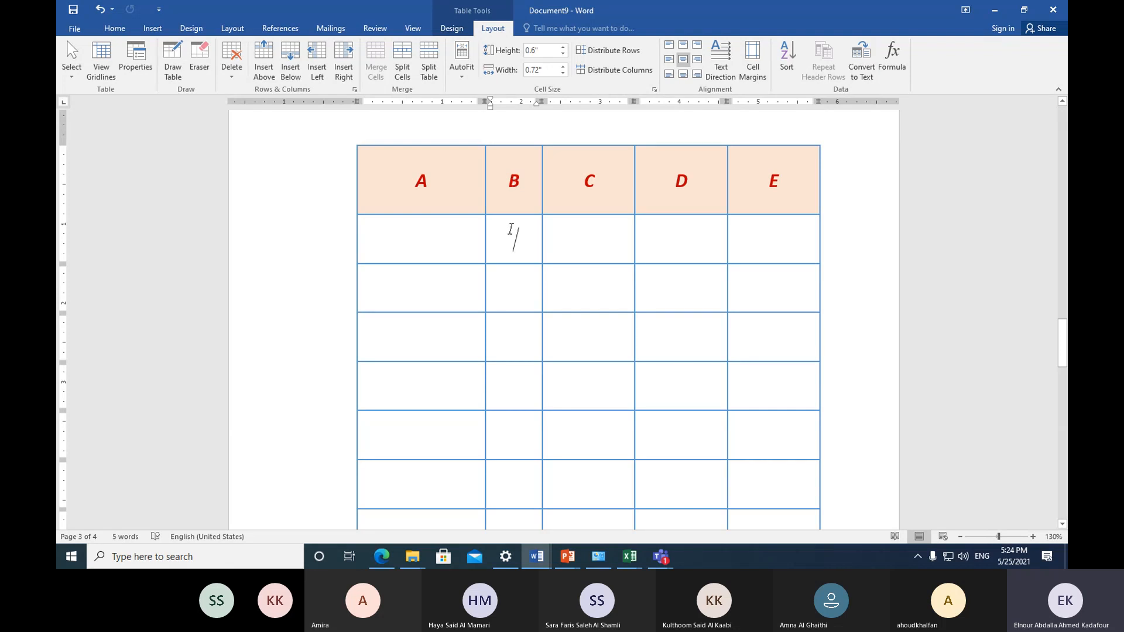
{"action": "scroll", "coordinate": [518, 233], "scroll_direction": "down", "scroll_amount": 3}
{"action": "scroll", "coordinate": [521, 234], "scroll_direction": "up", "scroll_amount": 6}
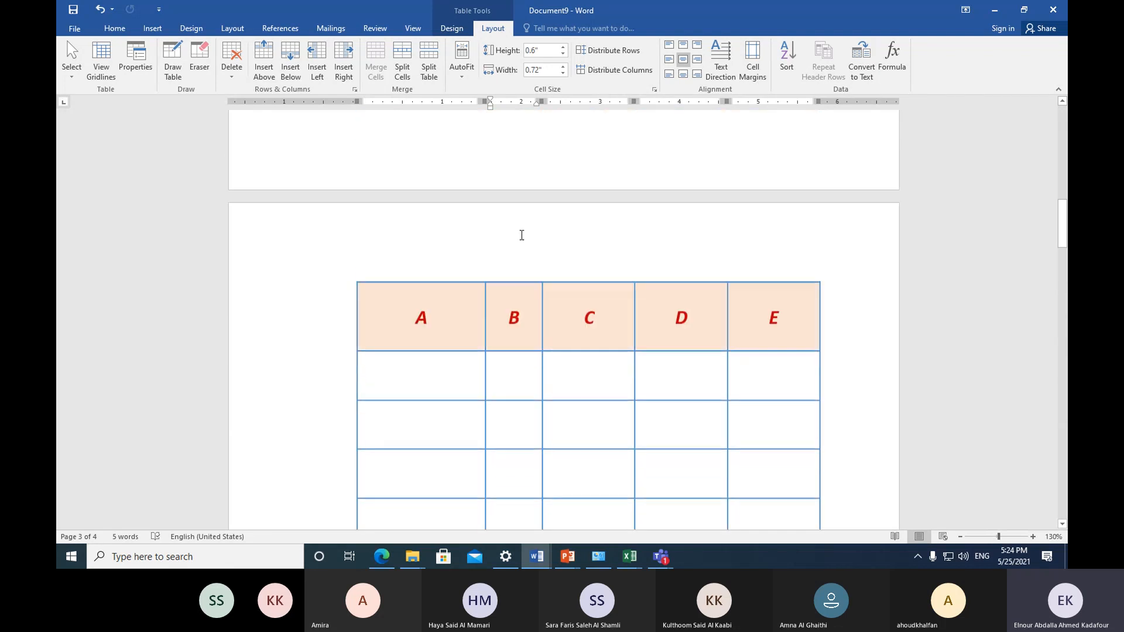
Step: Change the header text B to BB on the first page and check the repeated headers through to the last page
{"action": "scroll", "coordinate": [521, 235], "scroll_direction": "up", "scroll_amount": 15}
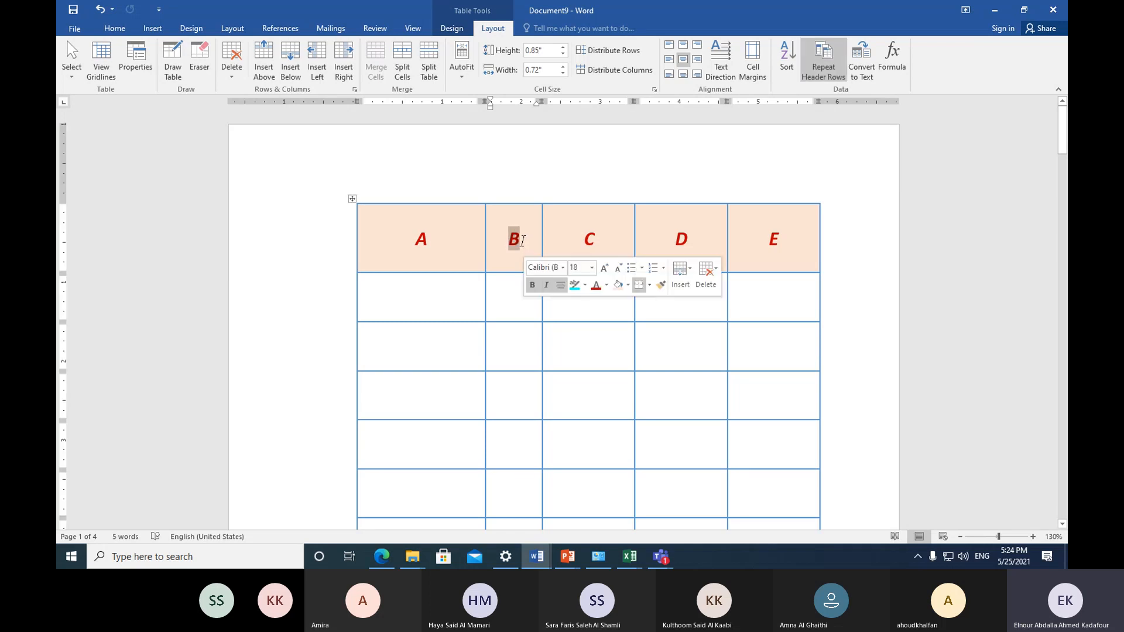
{"action": "left_click", "coordinate": [524, 246]}
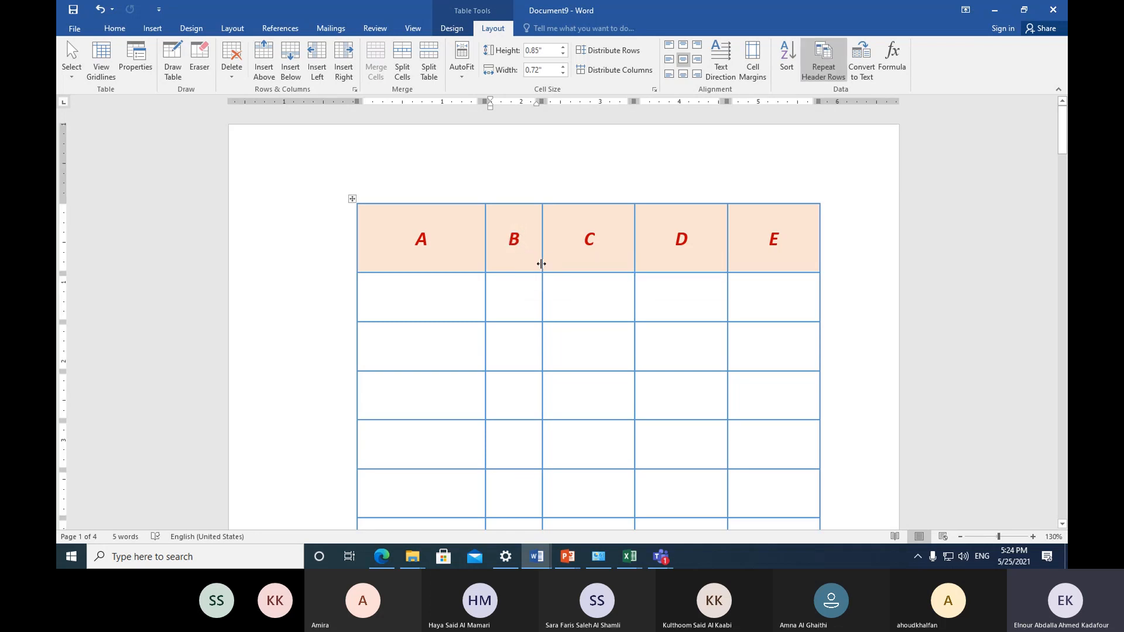
{"action": "type", "text": "B"}
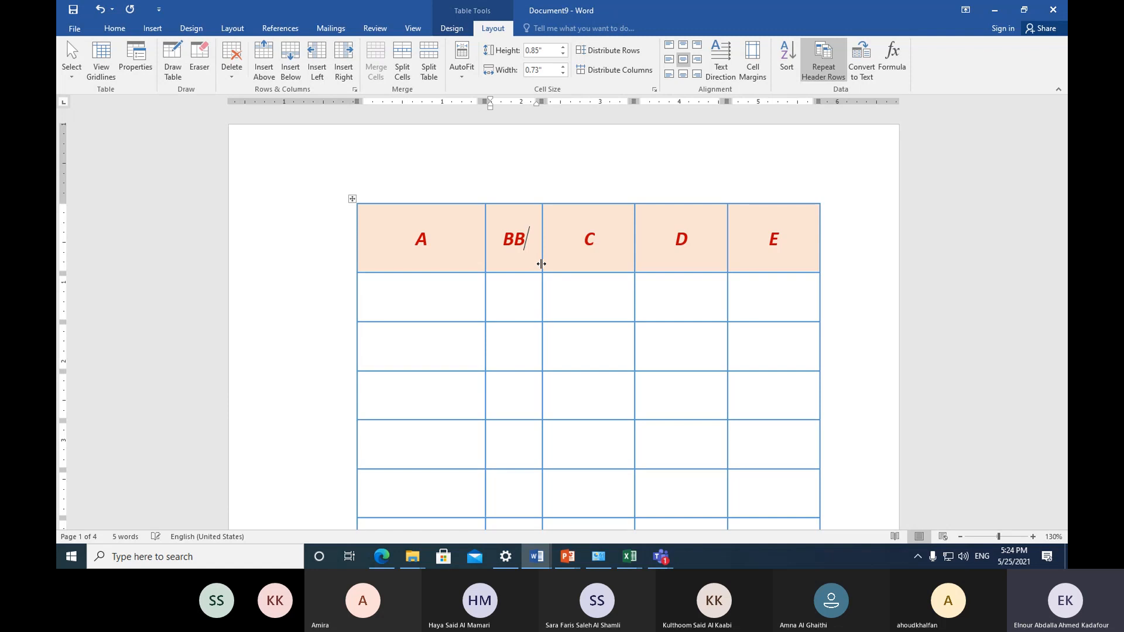
{"action": "left_click", "coordinate": [509, 283]}
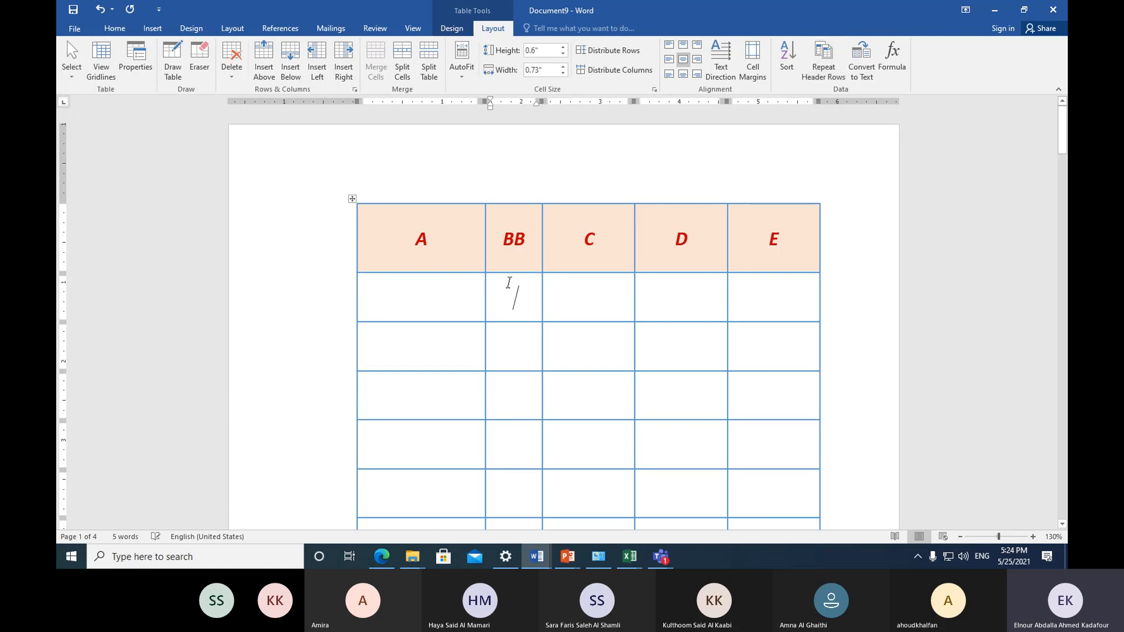
{"action": "scroll", "coordinate": [509, 282], "scroll_direction": "down", "scroll_amount": 15}
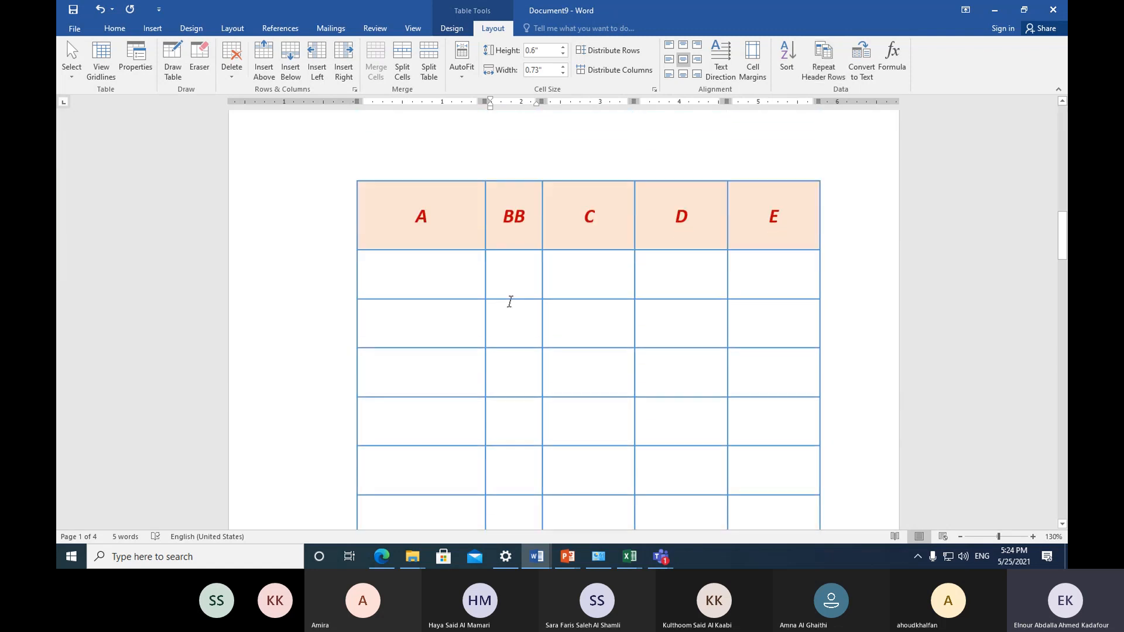
{"action": "scroll", "coordinate": [512, 303], "scroll_direction": "down", "scroll_amount": 15}
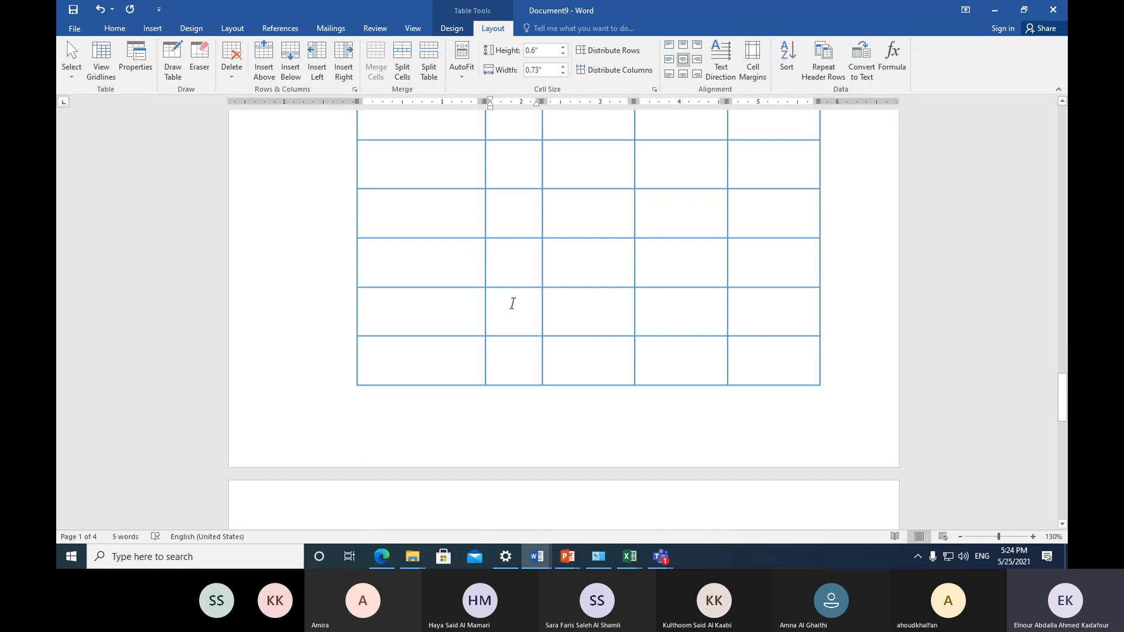
{"action": "scroll", "coordinate": [513, 304], "scroll_direction": "down", "scroll_amount": 3}
{"action": "scroll", "coordinate": [512, 303], "scroll_direction": "up", "scroll_amount": 10}
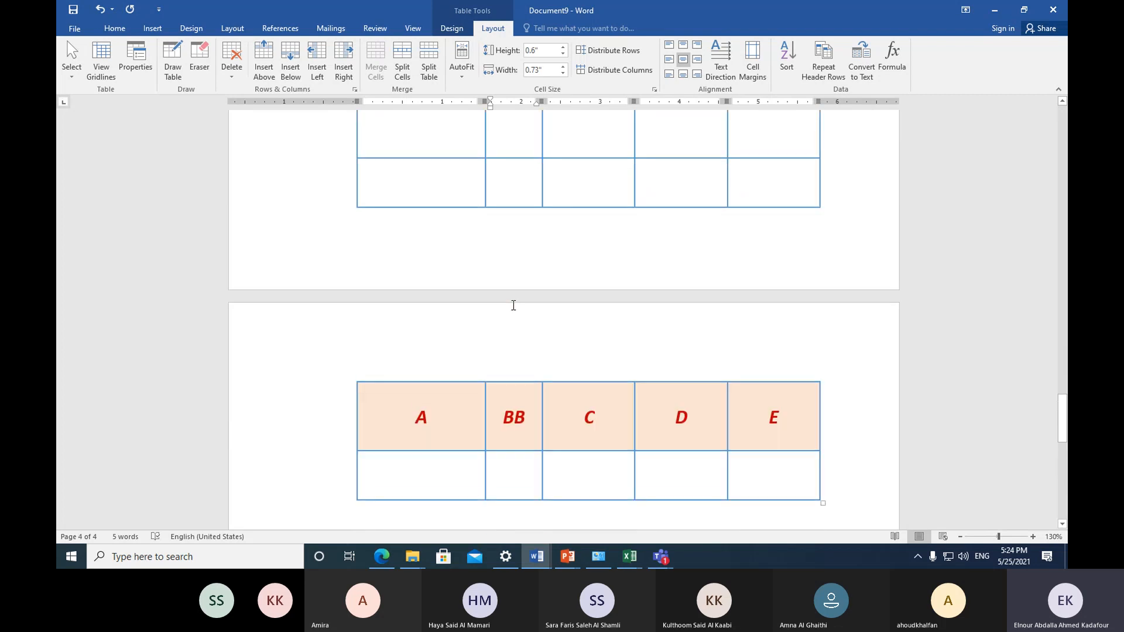
{"action": "scroll", "coordinate": [512, 304], "scroll_direction": "up", "scroll_amount": 20}
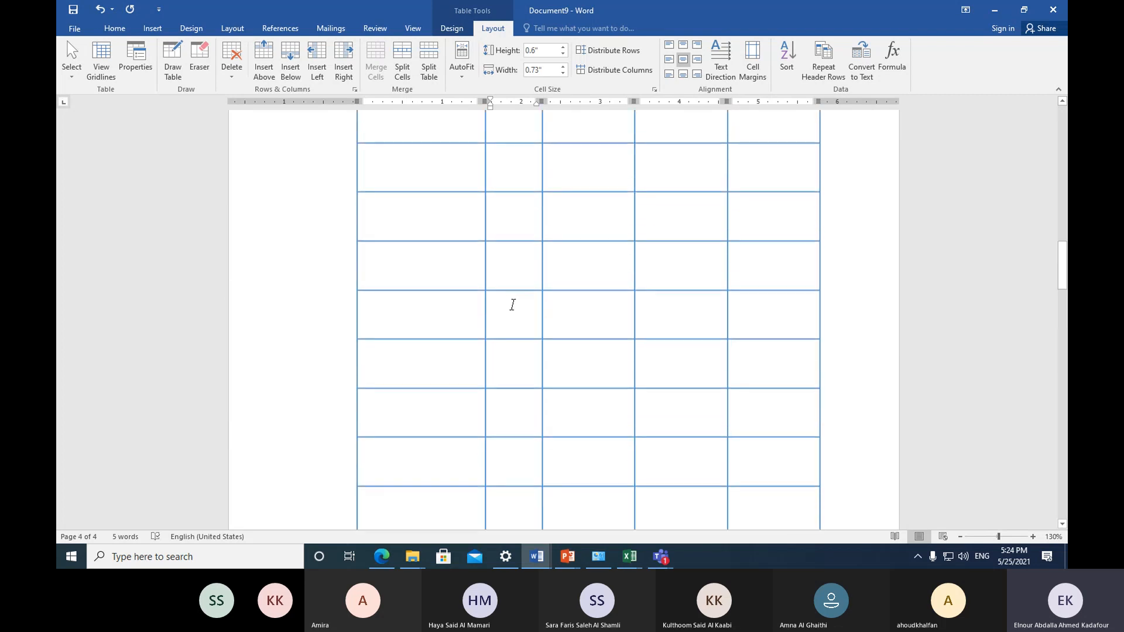
{"action": "scroll", "coordinate": [513, 305], "scroll_direction": "up", "scroll_amount": 15}
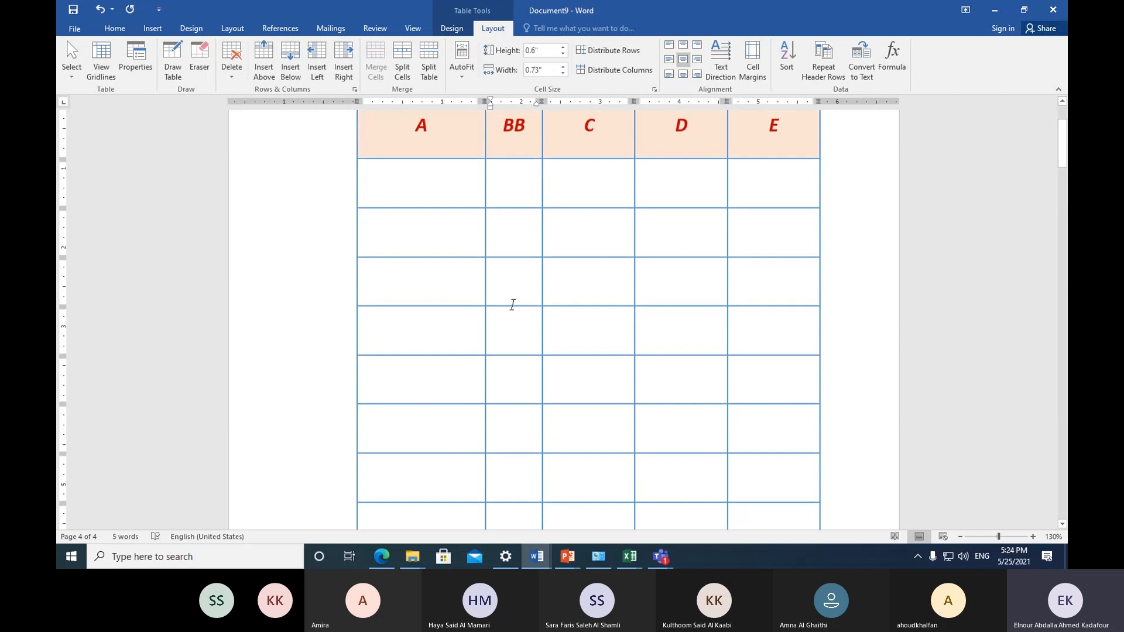
{"action": "scroll", "coordinate": [513, 304], "scroll_direction": "up", "scroll_amount": 3}
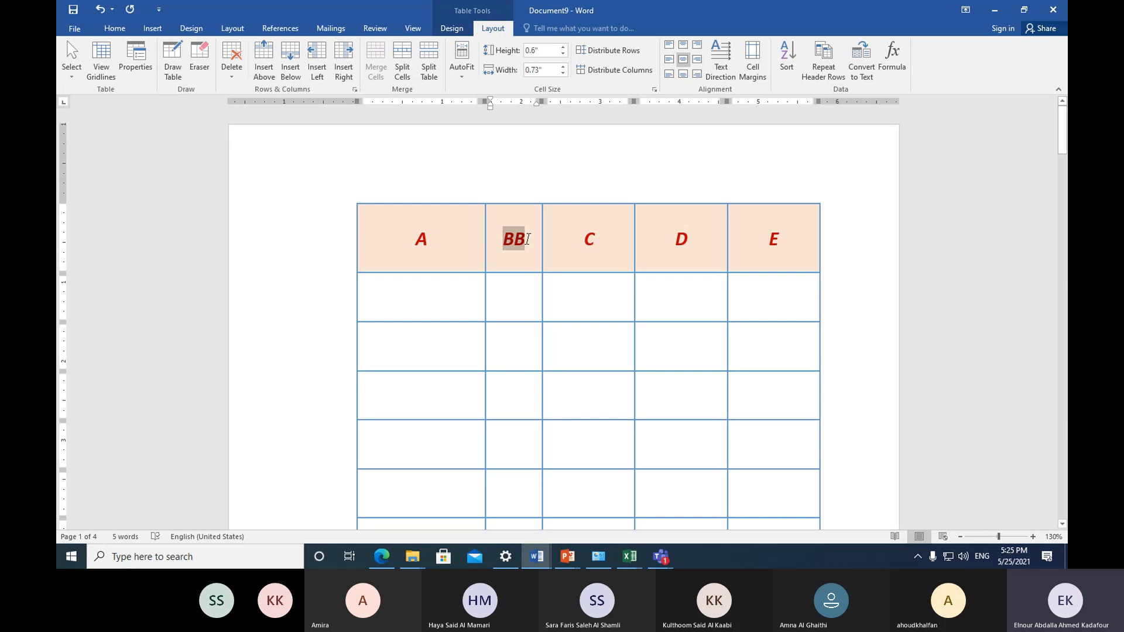
Step: Select the BB heading on the first page and compare it with the header row on each following page
{"action": "left_click_drag", "start_coordinate": [528, 239], "coordinate": [528, 240]}
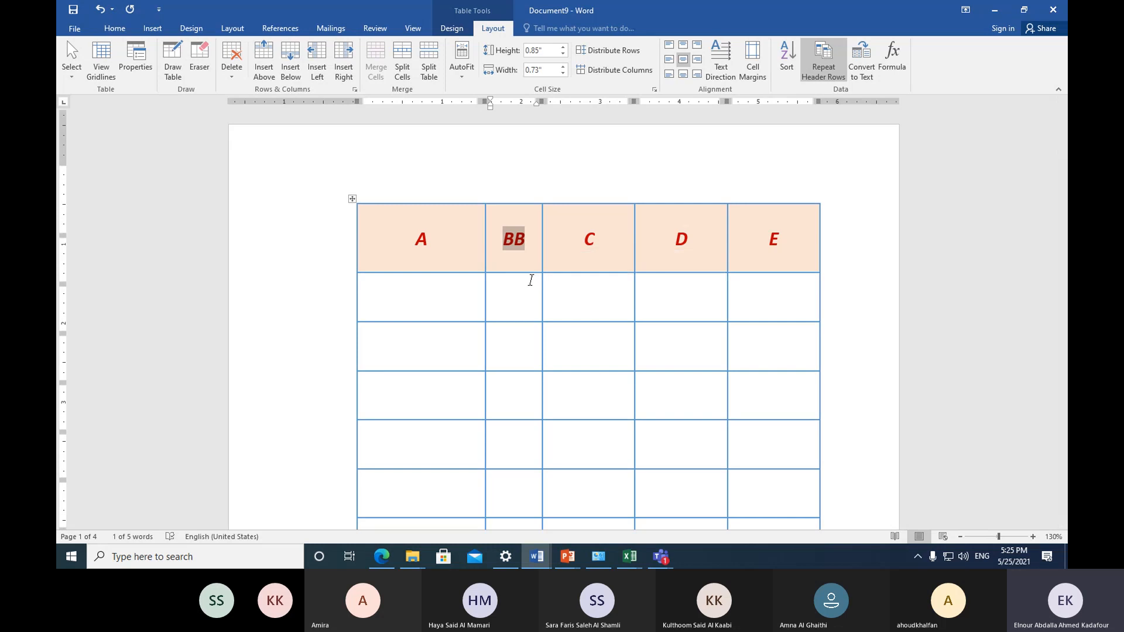
{"action": "scroll", "coordinate": [531, 381], "scroll_direction": "down", "scroll_amount": 5}
{"action": "scroll", "coordinate": [539, 395], "scroll_direction": "down", "scroll_amount": 10}
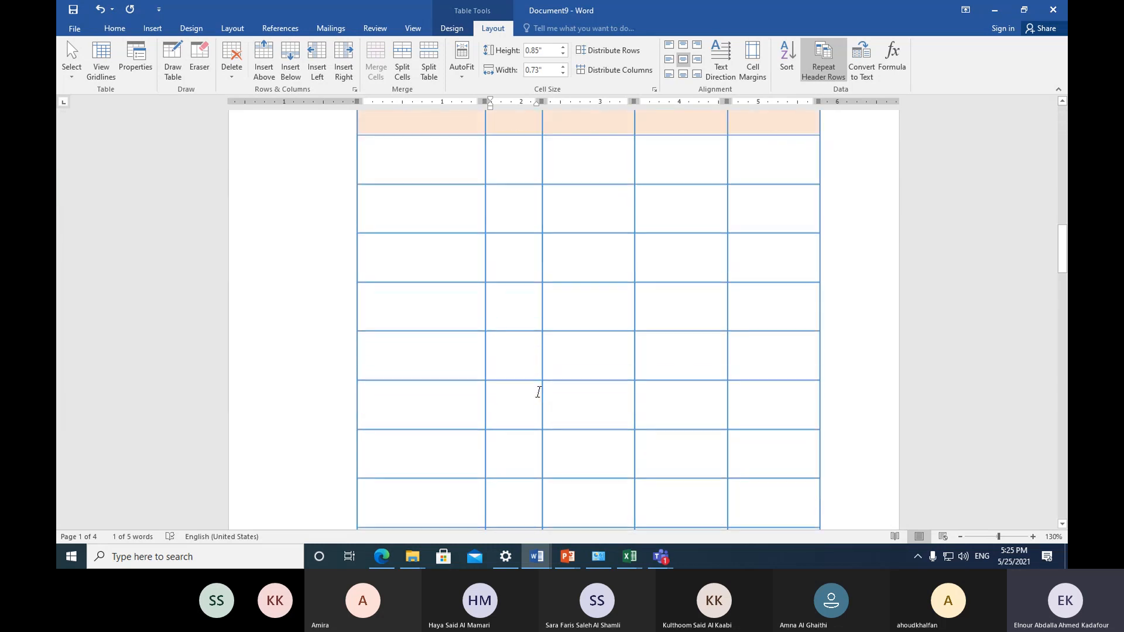
{"action": "scroll", "coordinate": [539, 392], "scroll_direction": "down", "scroll_amount": 10}
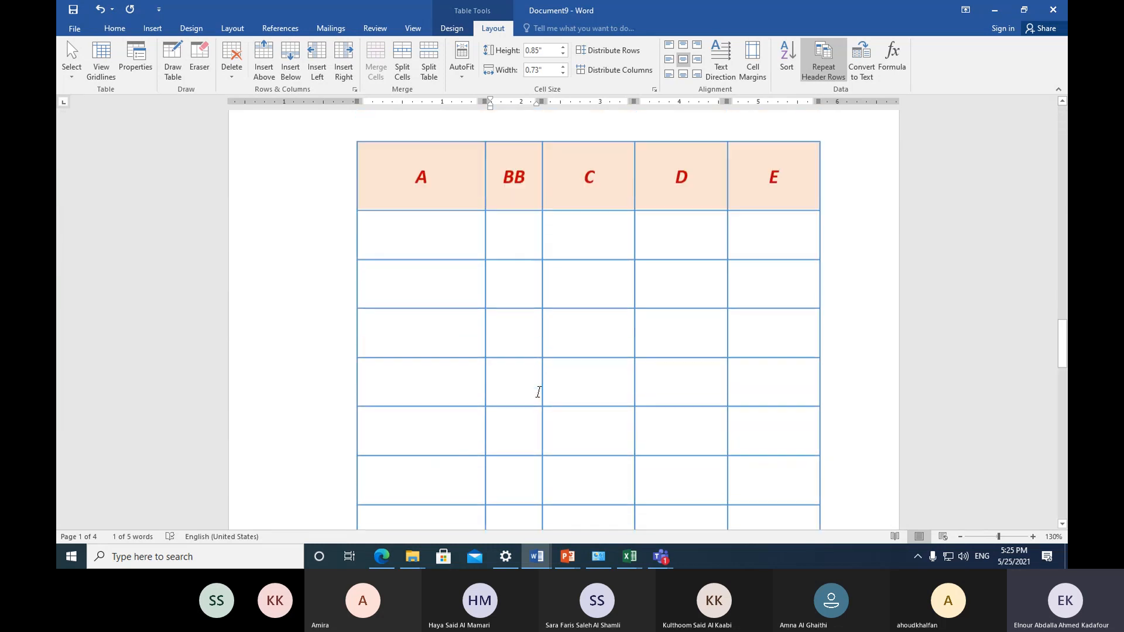
{"action": "scroll", "coordinate": [539, 392], "scroll_direction": "down", "scroll_amount": 10}
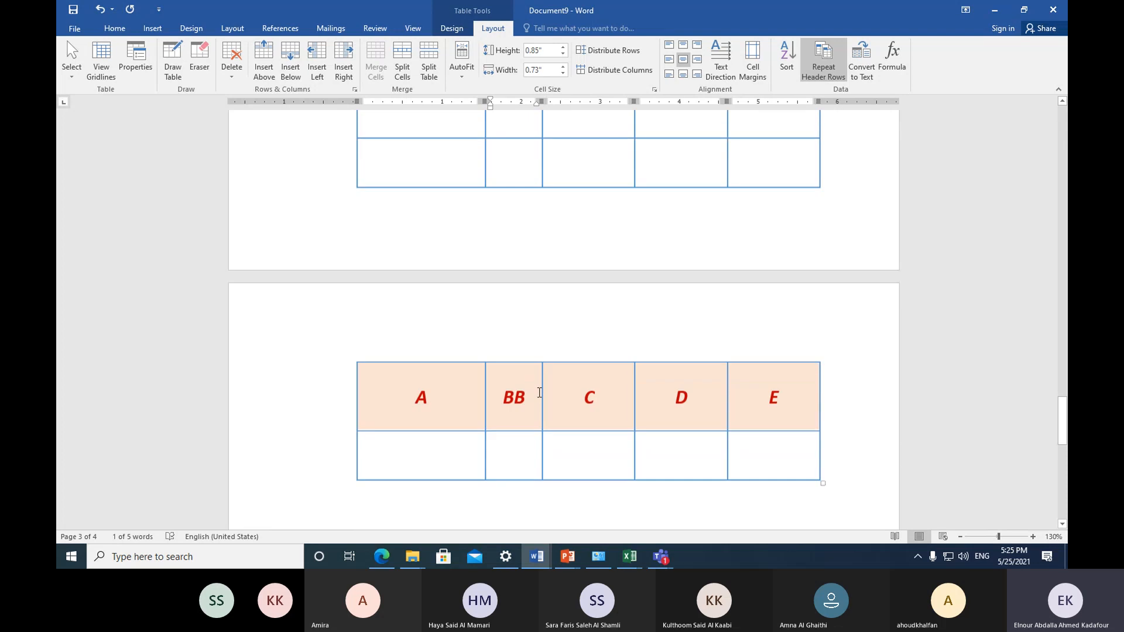
{"action": "scroll", "coordinate": [535, 326], "scroll_direction": "up", "scroll_amount": 15}
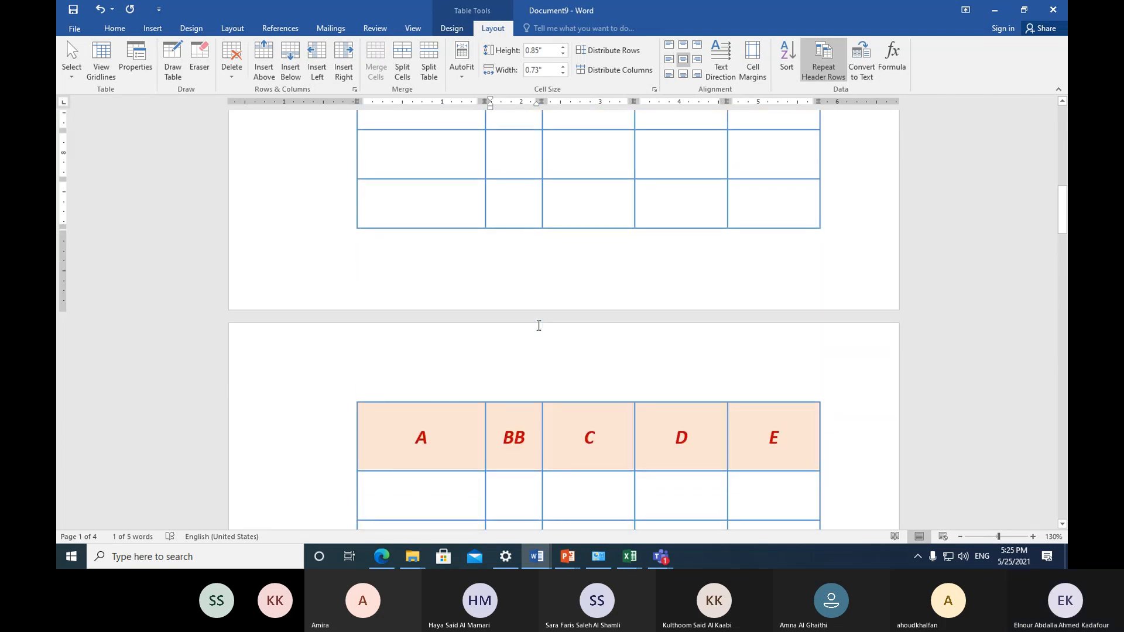
{"action": "scroll", "coordinate": [538, 322], "scroll_direction": "up", "scroll_amount": 8}
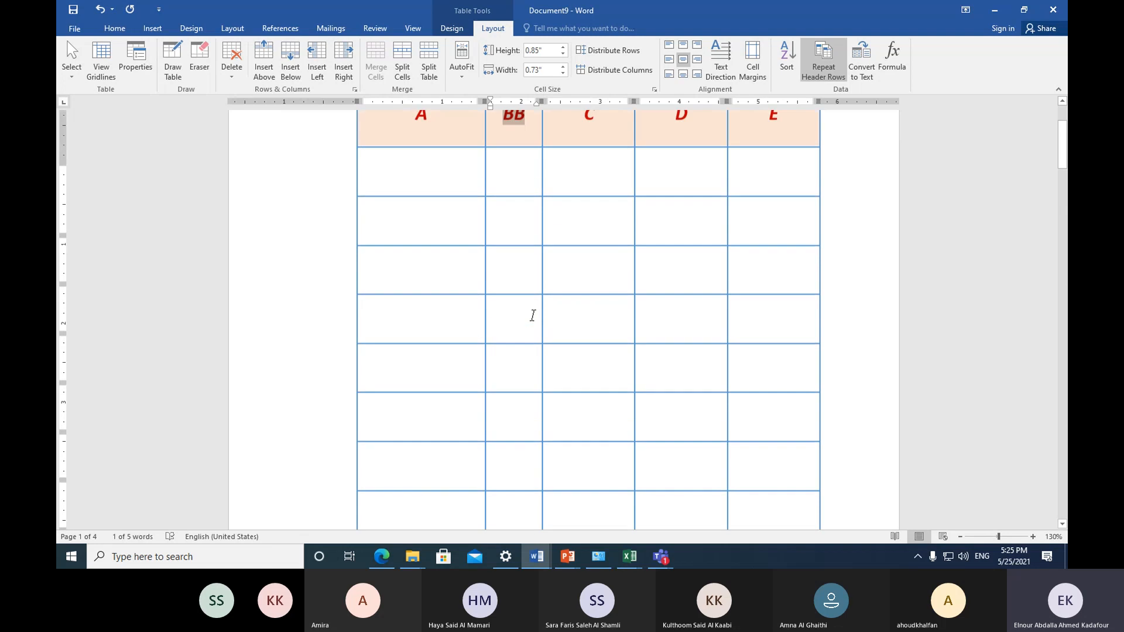
Step: Select the empty cells below headings A, BB, C and D on the first page, one column at a time
{"action": "left_click", "coordinate": [514, 298]}
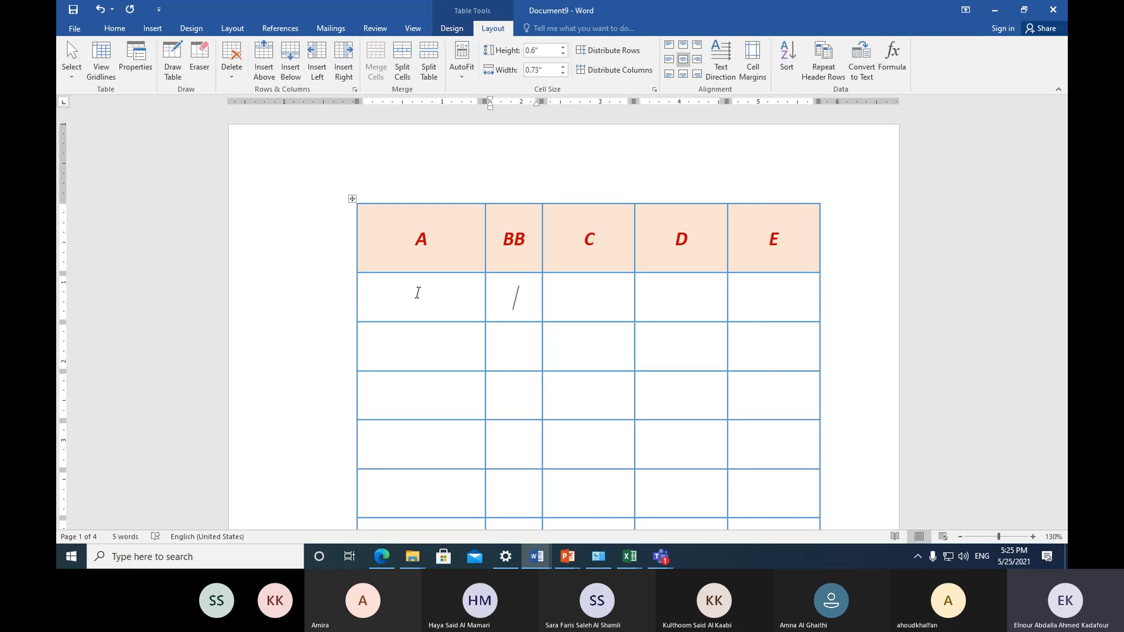
{"action": "scroll", "coordinate": [418, 293], "scroll_direction": "down", "scroll_amount": 3}
{"action": "scroll", "coordinate": [417, 293], "scroll_direction": "up", "scroll_amount": 3}
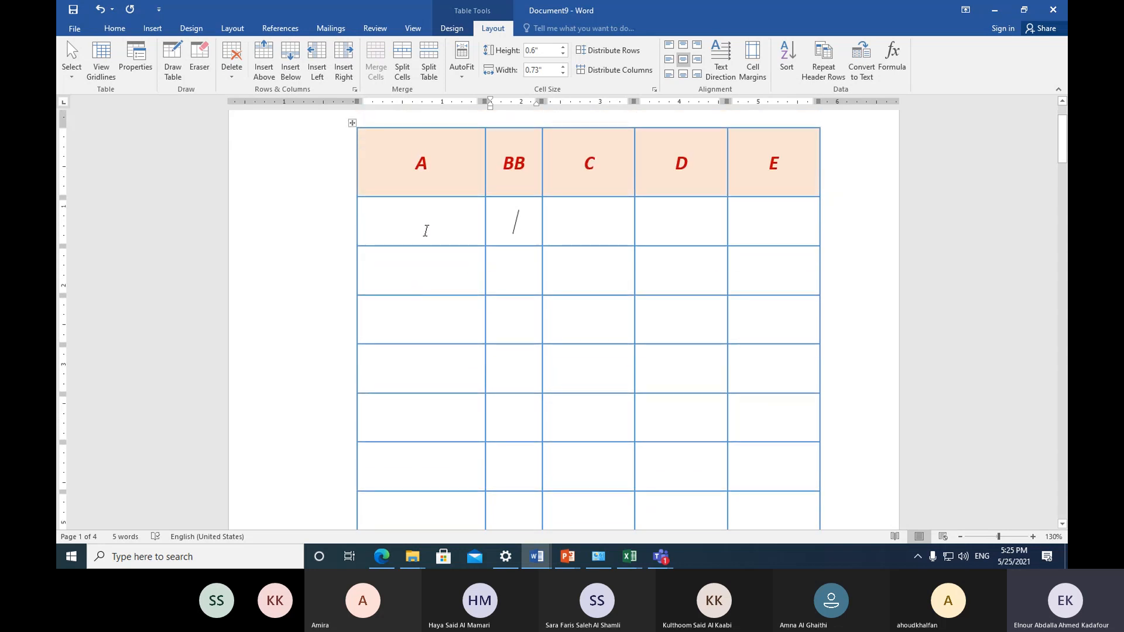
{"action": "left_click", "coordinate": [425, 230]}
{"action": "left_click_drag", "start_coordinate": [429, 250], "coordinate": [449, 451]}
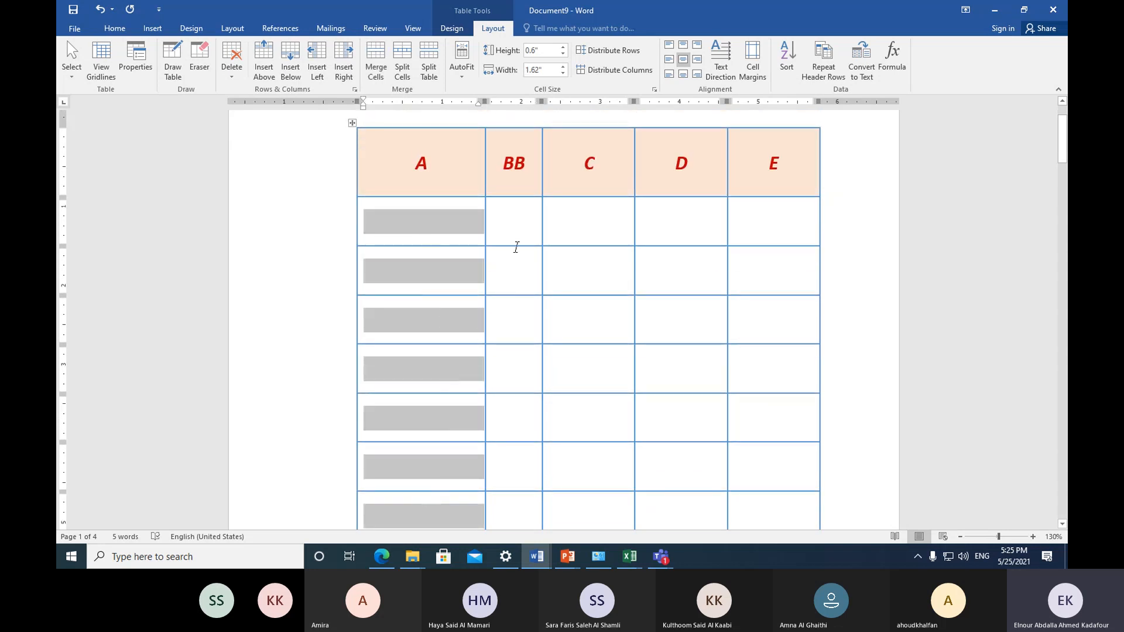
{"action": "left_click_drag", "start_coordinate": [516, 233], "coordinate": [526, 509]}
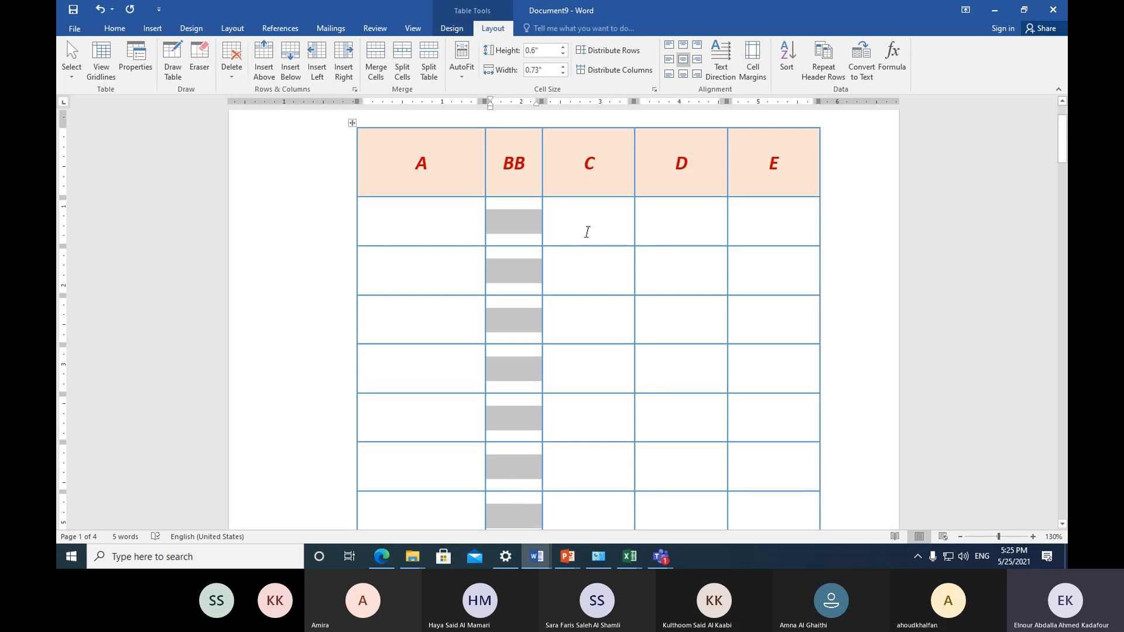
{"action": "left_click_drag", "start_coordinate": [585, 229], "coordinate": [589, 509]}
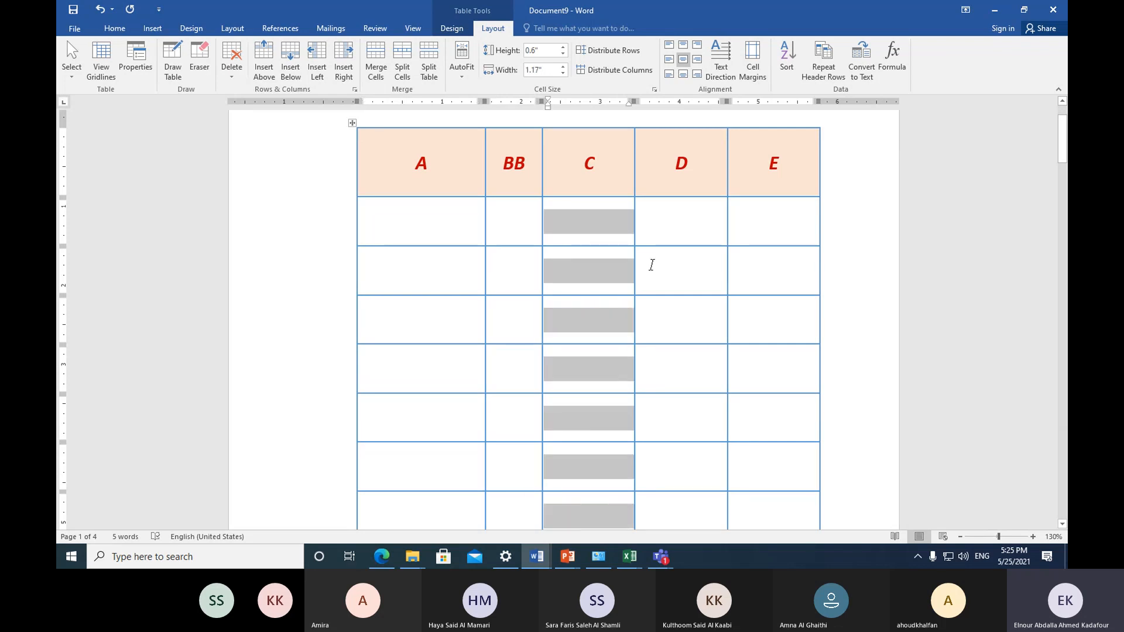
{"action": "left_click_drag", "start_coordinate": [662, 222], "coordinate": [685, 494]}
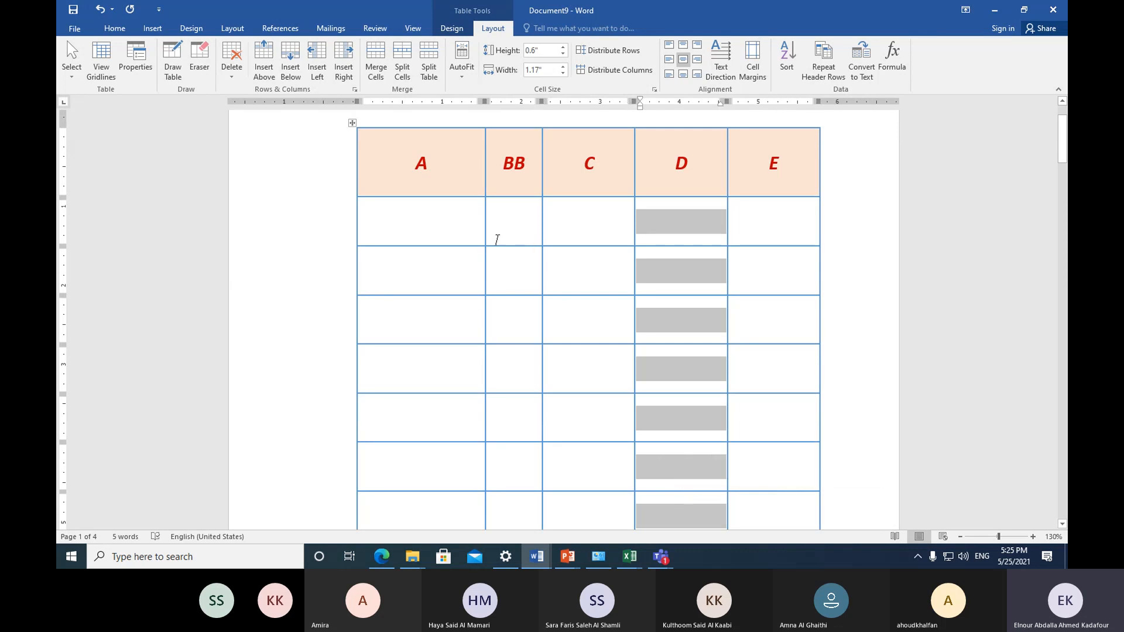
Step: Select the empty cells below all five headings on the first page, and switch to Document4
{"action": "left_click_drag", "start_coordinate": [445, 227], "coordinate": [759, 493]}
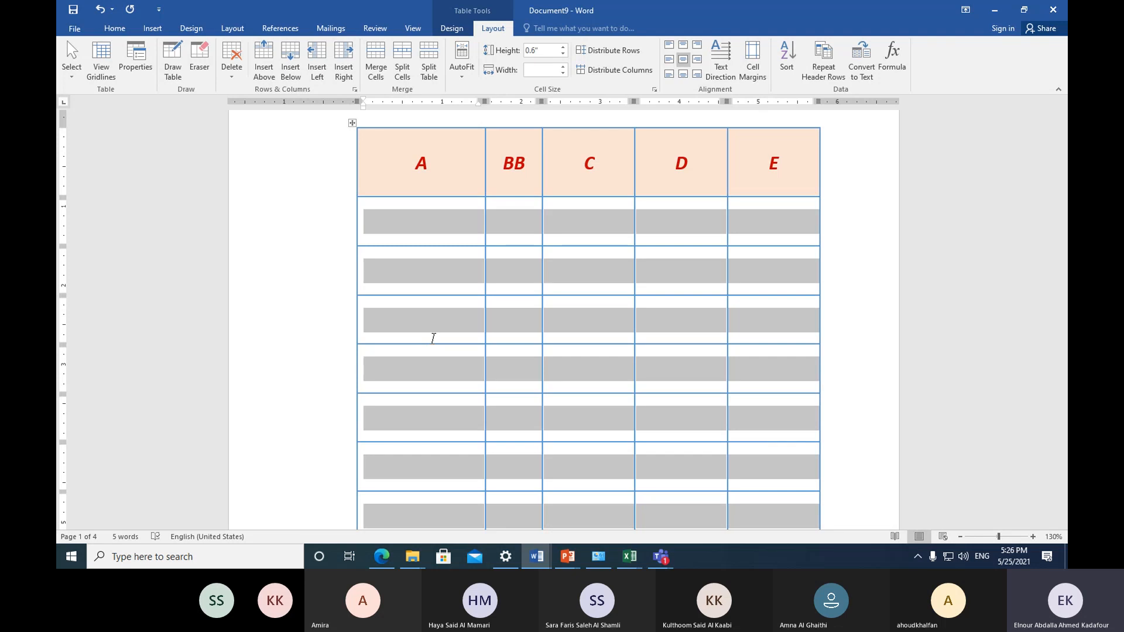
{"action": "left_click", "coordinate": [537, 557]}
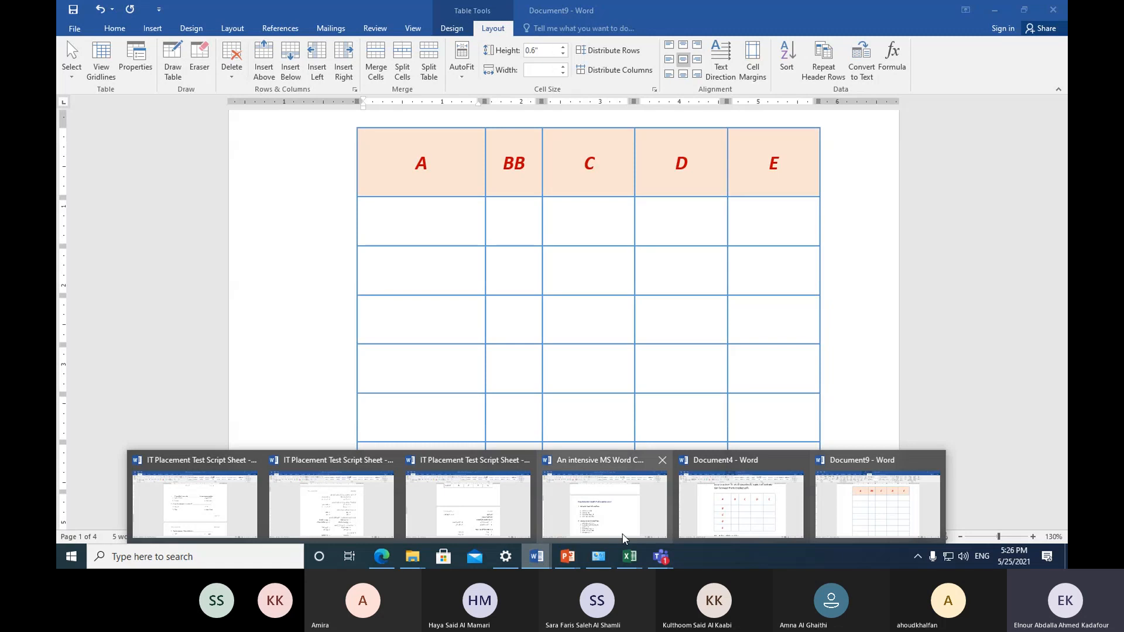
{"action": "left_click", "coordinate": [704, 510]}
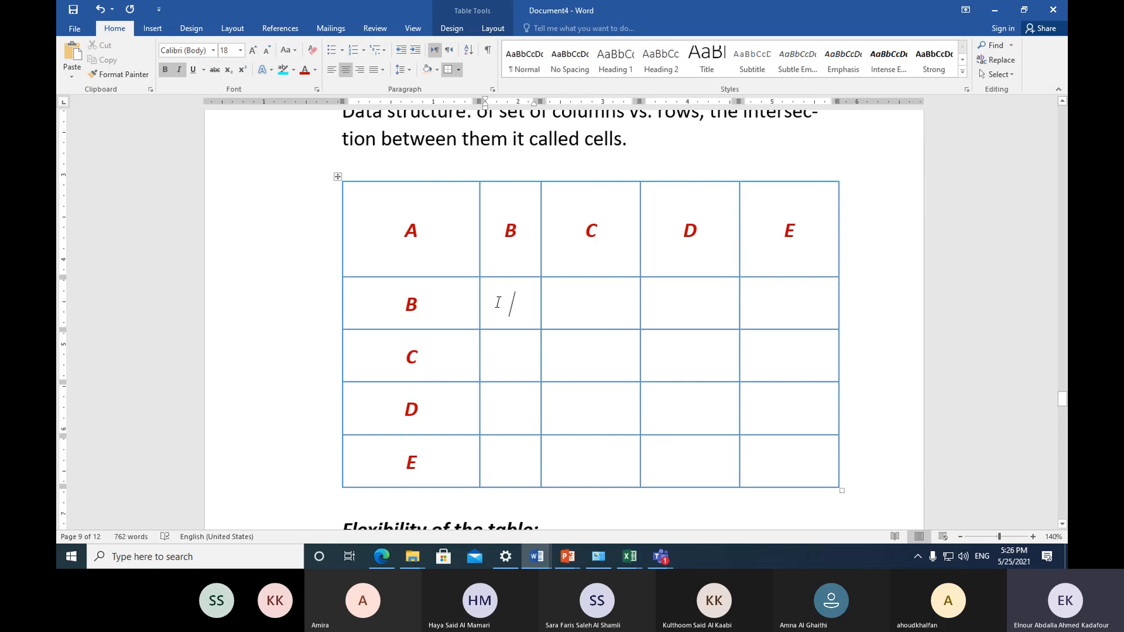
Step: Add a new numbered item after "Table design & layout" in the table flexibility list
{"action": "left_click", "coordinate": [151, 30]}
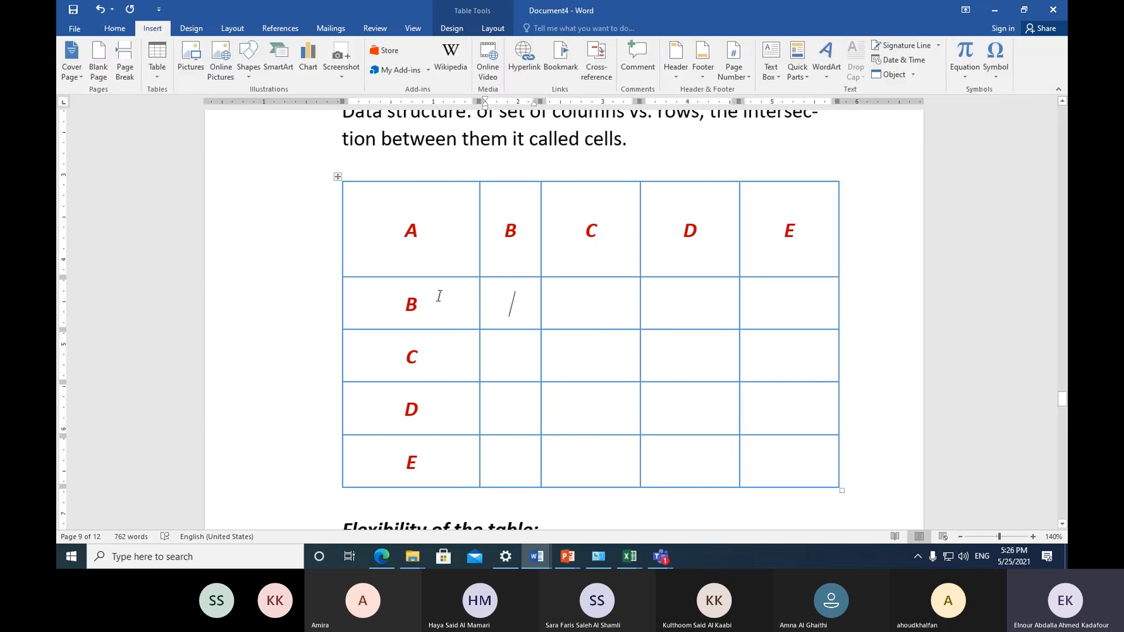
{"action": "scroll", "coordinate": [587, 309], "scroll_direction": "down", "scroll_amount": 5}
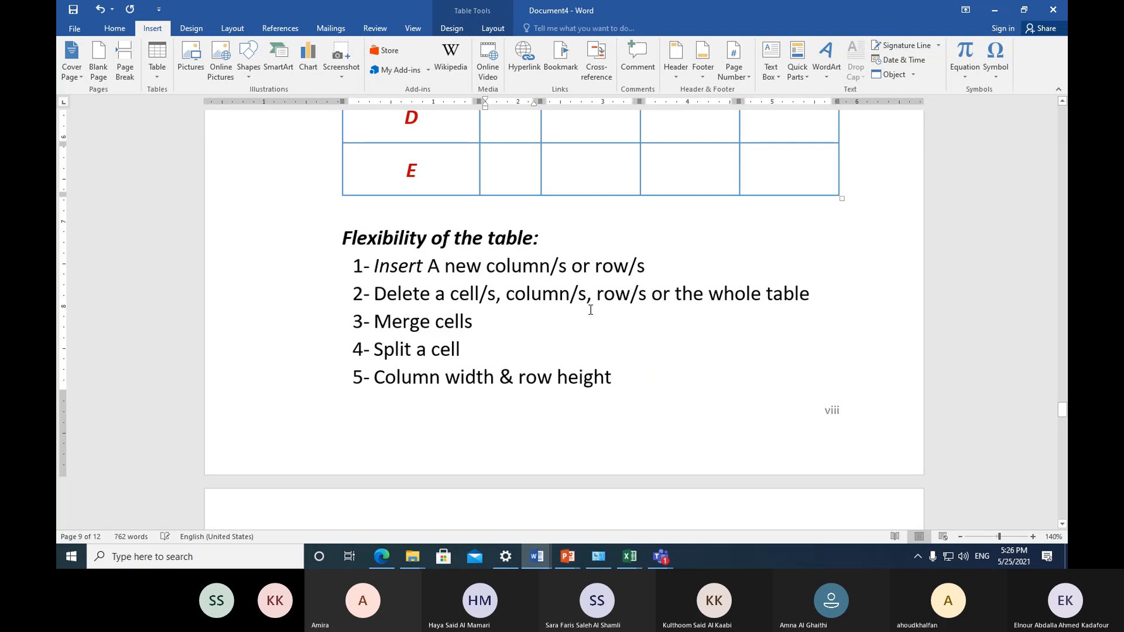
{"action": "scroll", "coordinate": [590, 310], "scroll_direction": "down", "scroll_amount": 5}
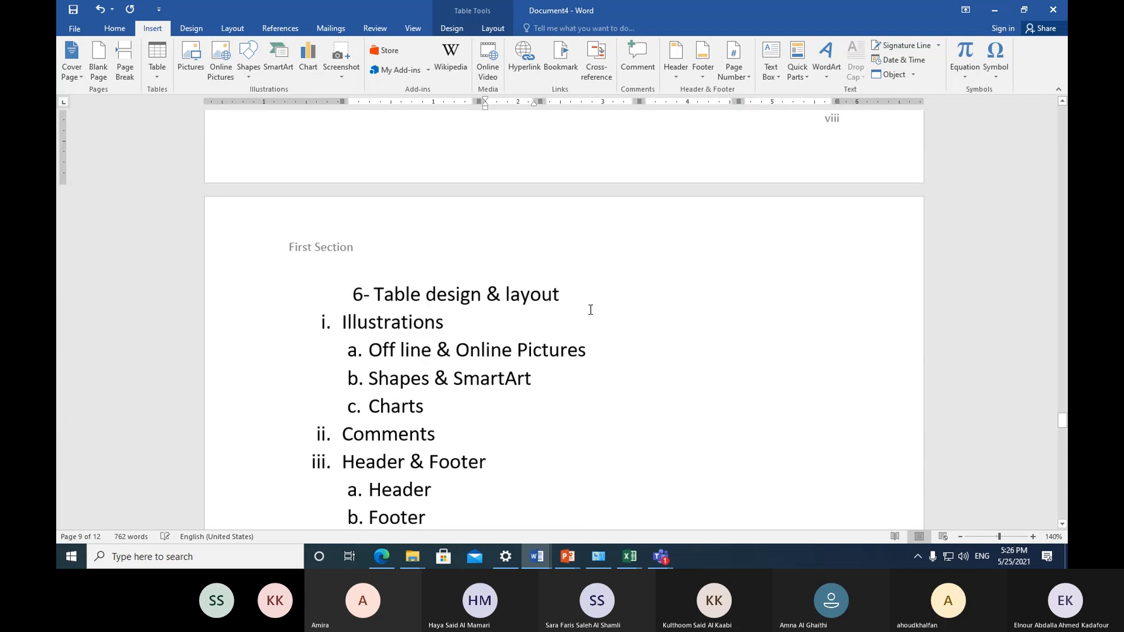
{"action": "left_click", "coordinate": [578, 294]}
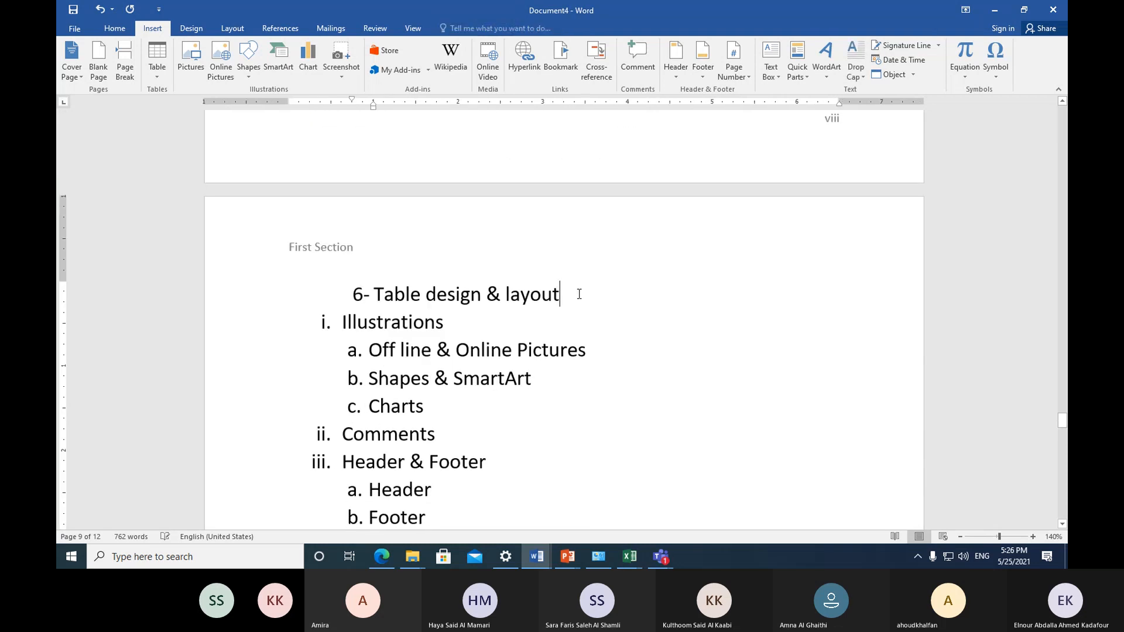
{"action": "key", "text": "Return"}
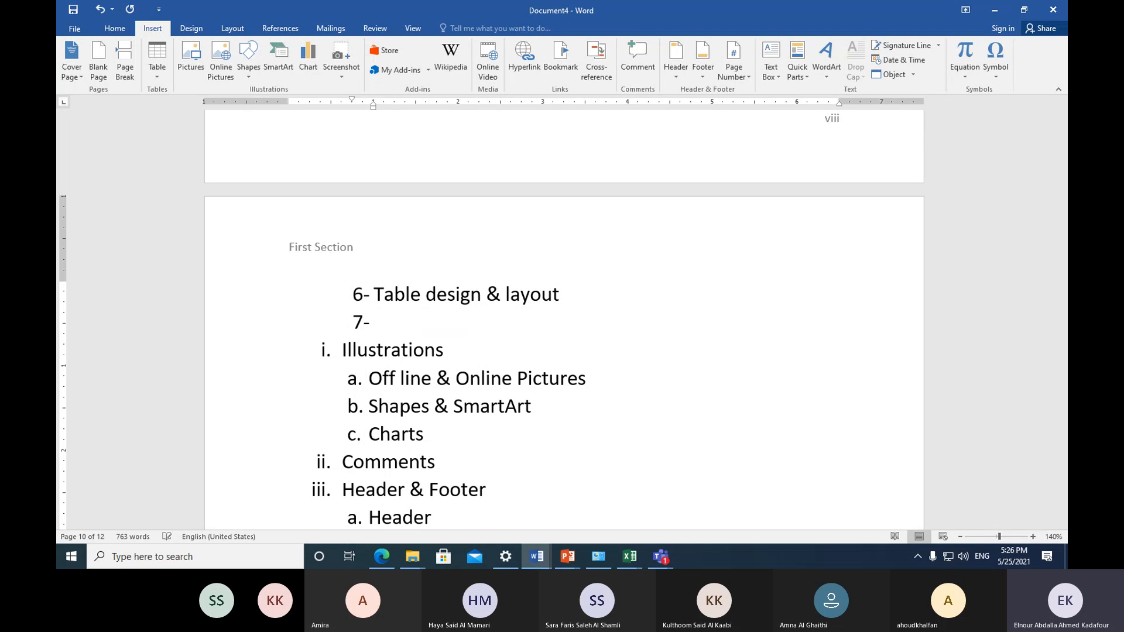
Step: Enter "Repeating row headers within a subsequent of pages" as the text of item 7
{"action": "type", "text": "repeating "}
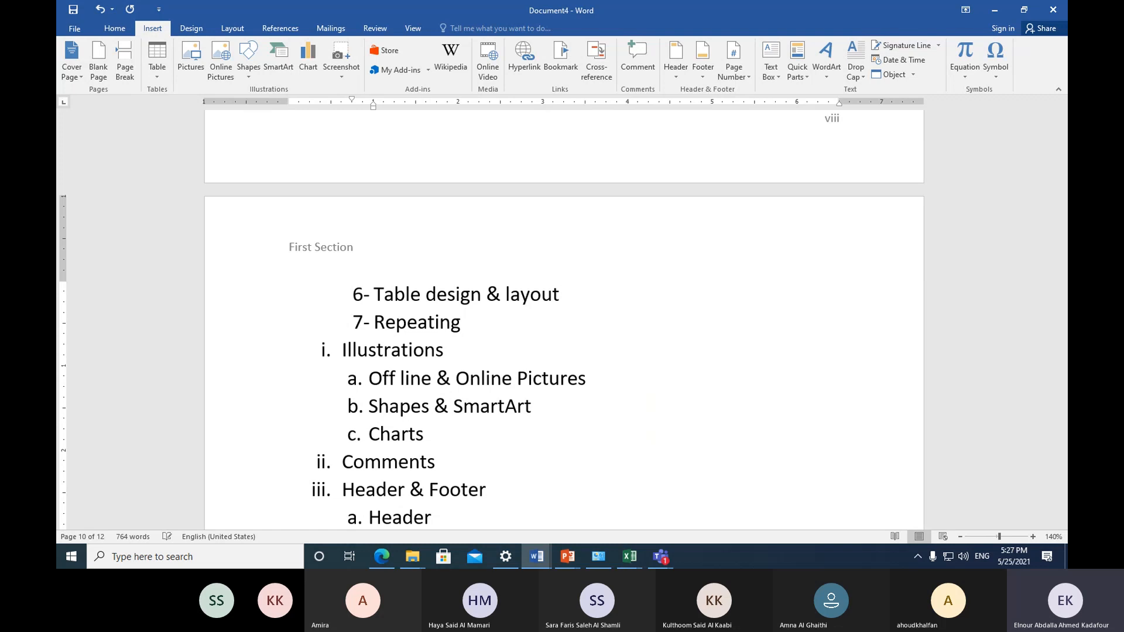
{"action": "type", "text": "row "}
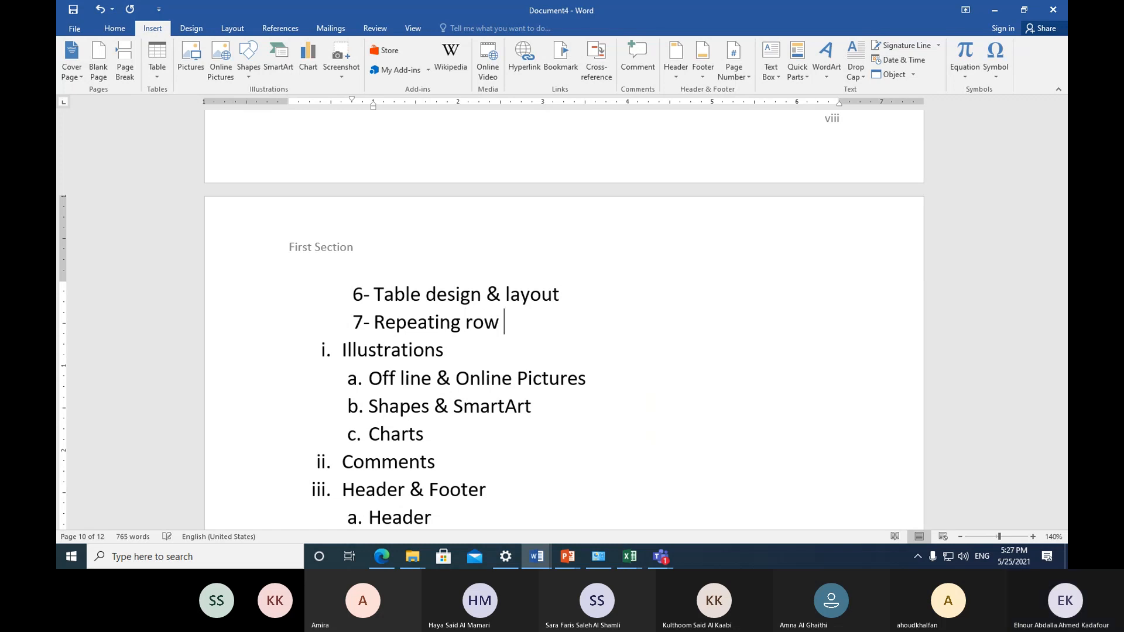
{"action": "type", "text": "header"}
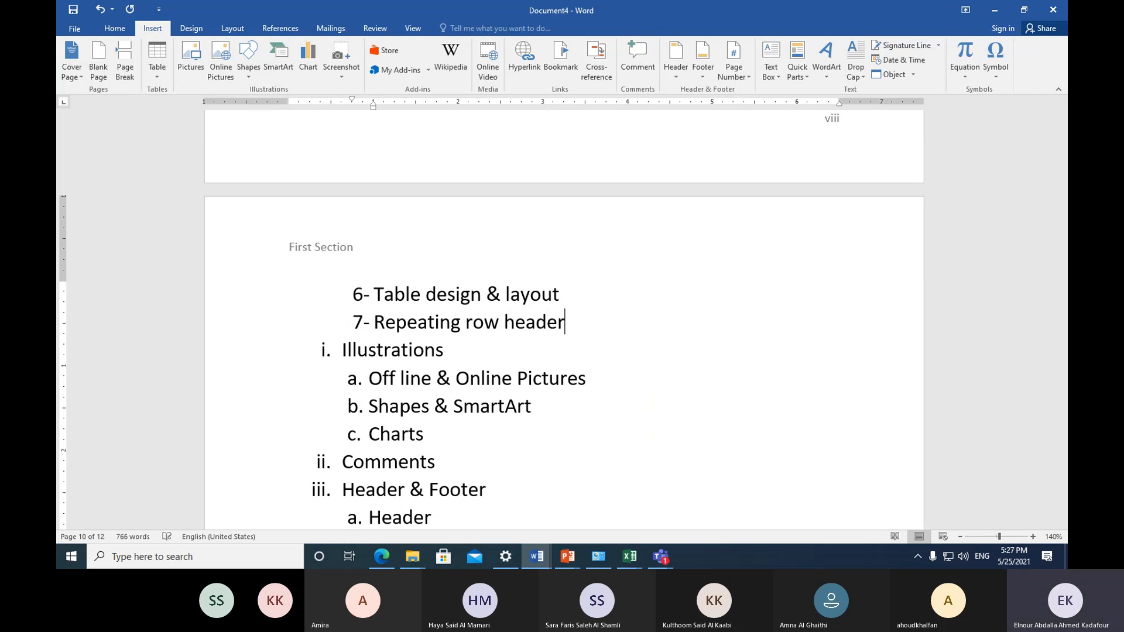
{"action": "type", "text": "s a"}
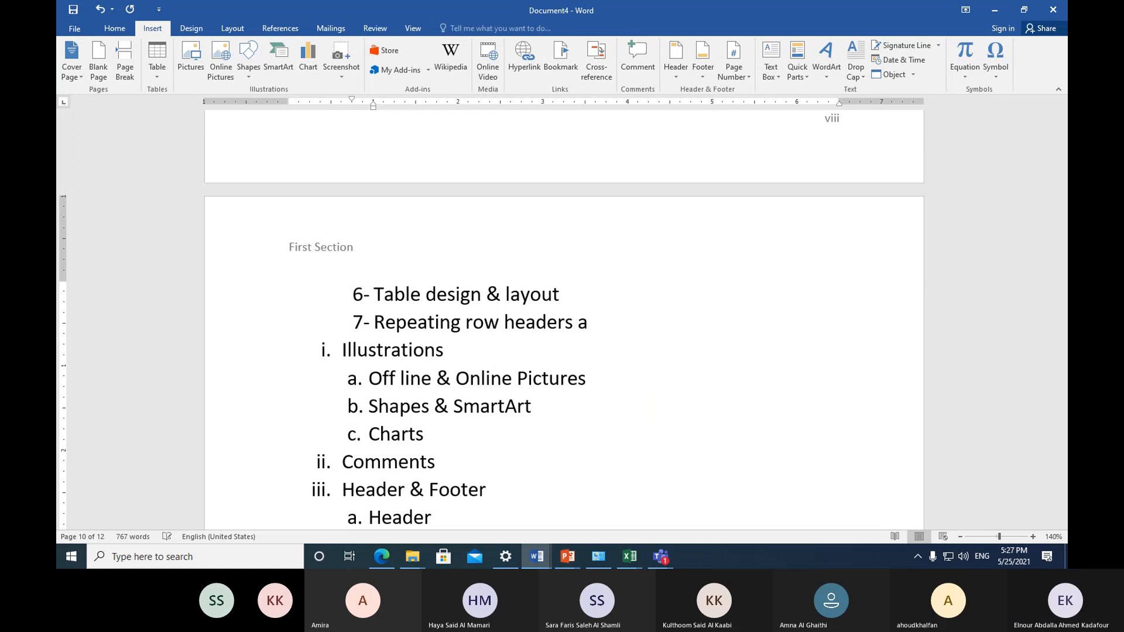
{"action": "key", "text": "BackSpace"}
{"action": "type", "text": "w"}
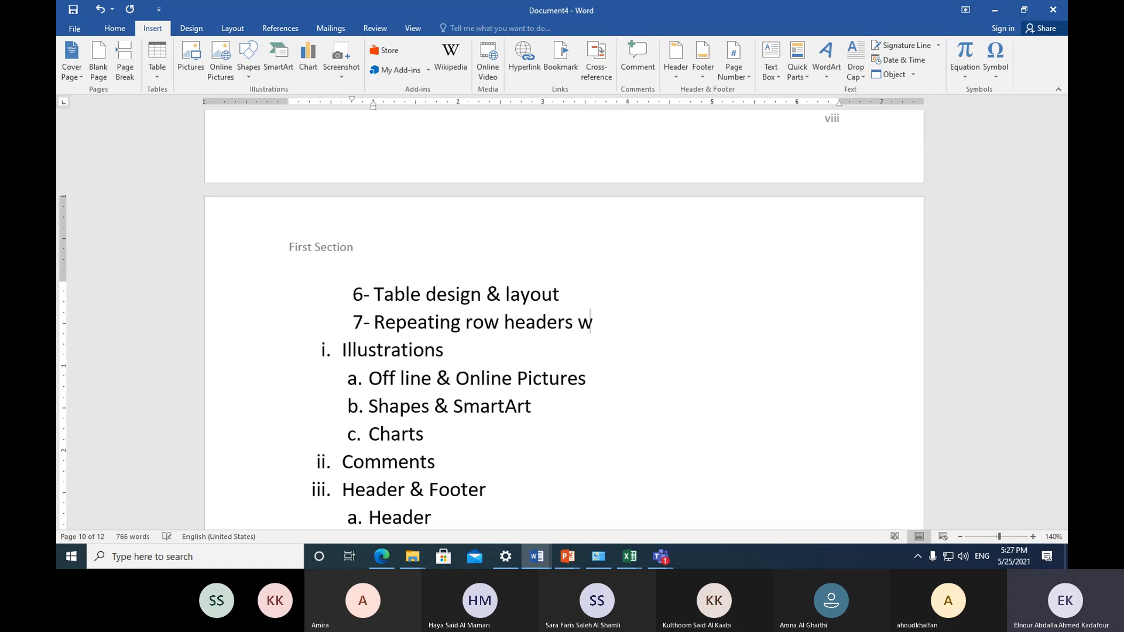
{"action": "type", "text": "ithin a "}
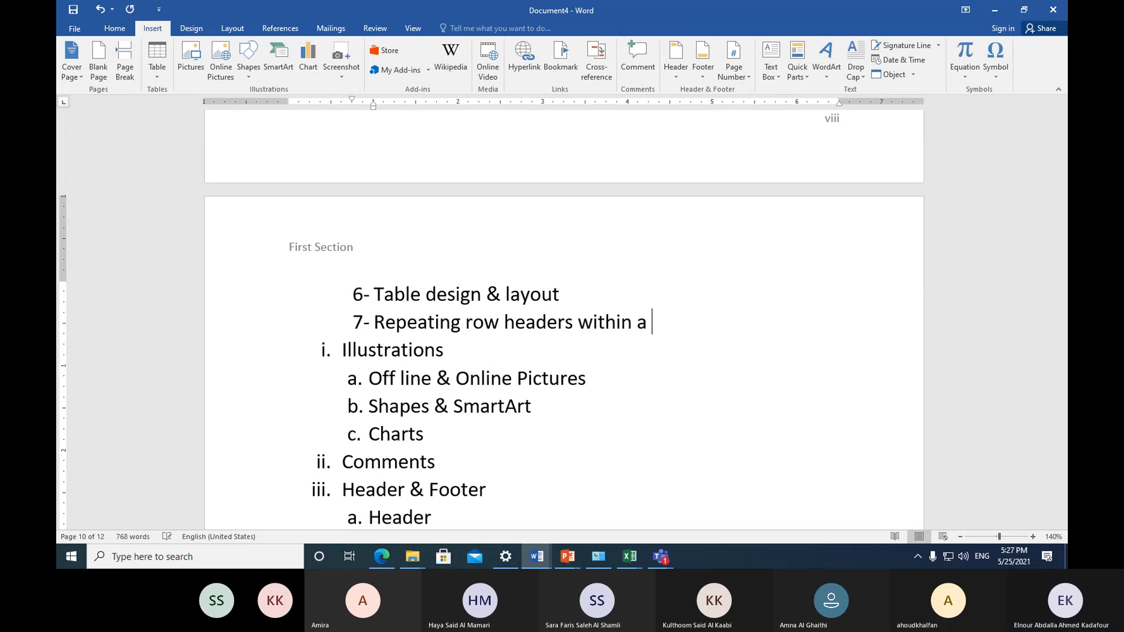
{"action": "type", "text": "subs"}
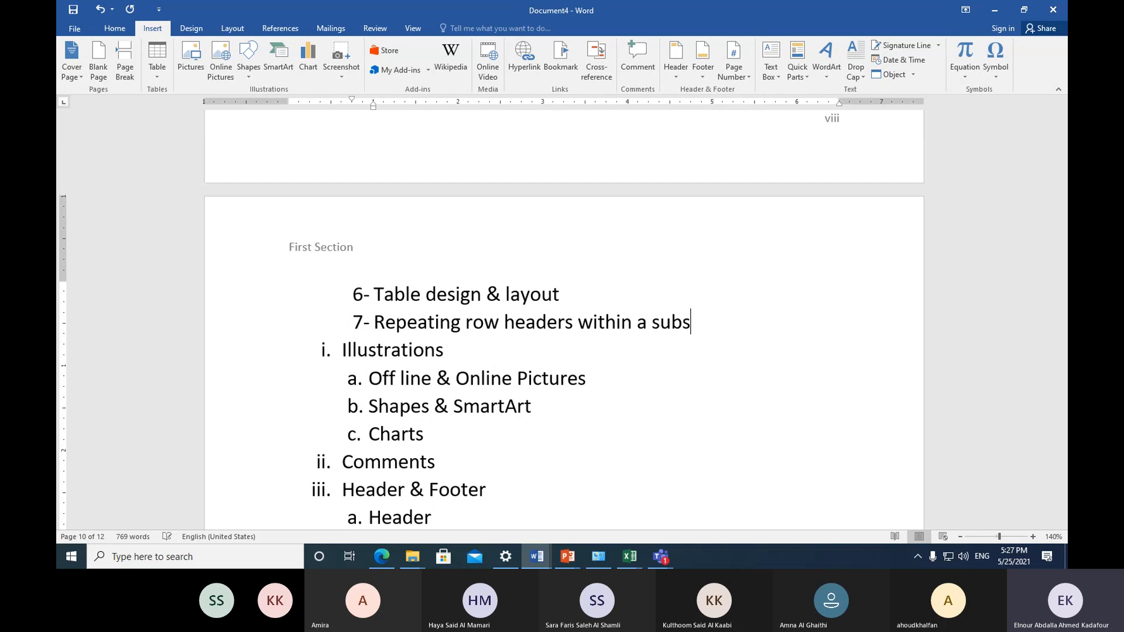
{"action": "type", "text": "equent of pages"}
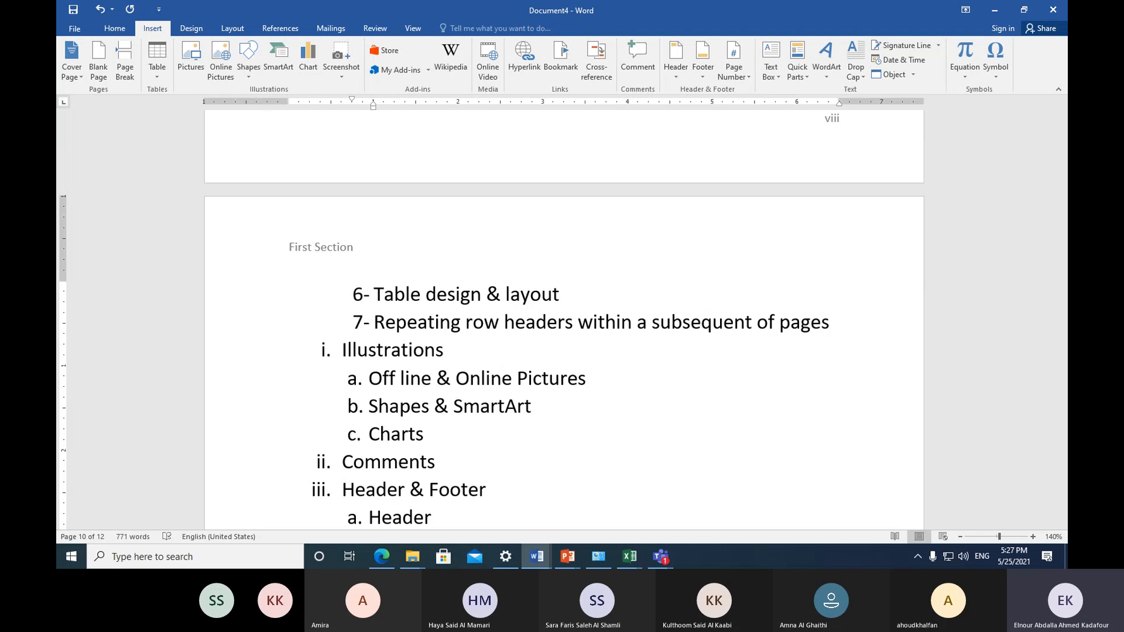
Step: End the flexibility list after item 7, leaving one empty line before Illustrations
{"action": "key", "text": "Return"}
{"action": "key", "text": "Return"}
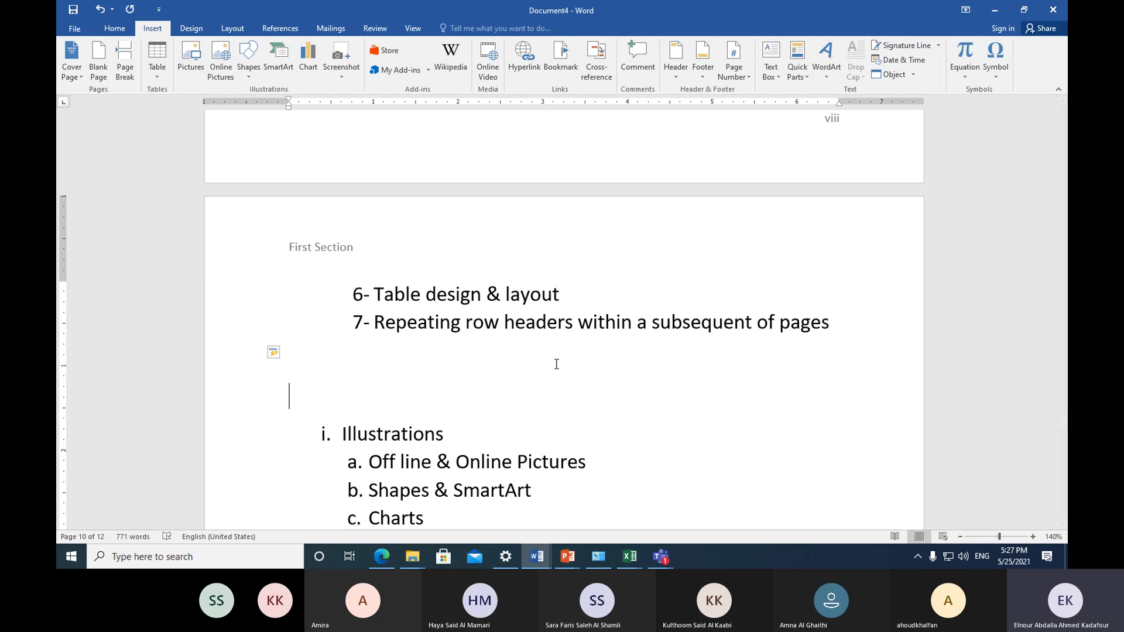
{"action": "left_click", "coordinate": [355, 362]}
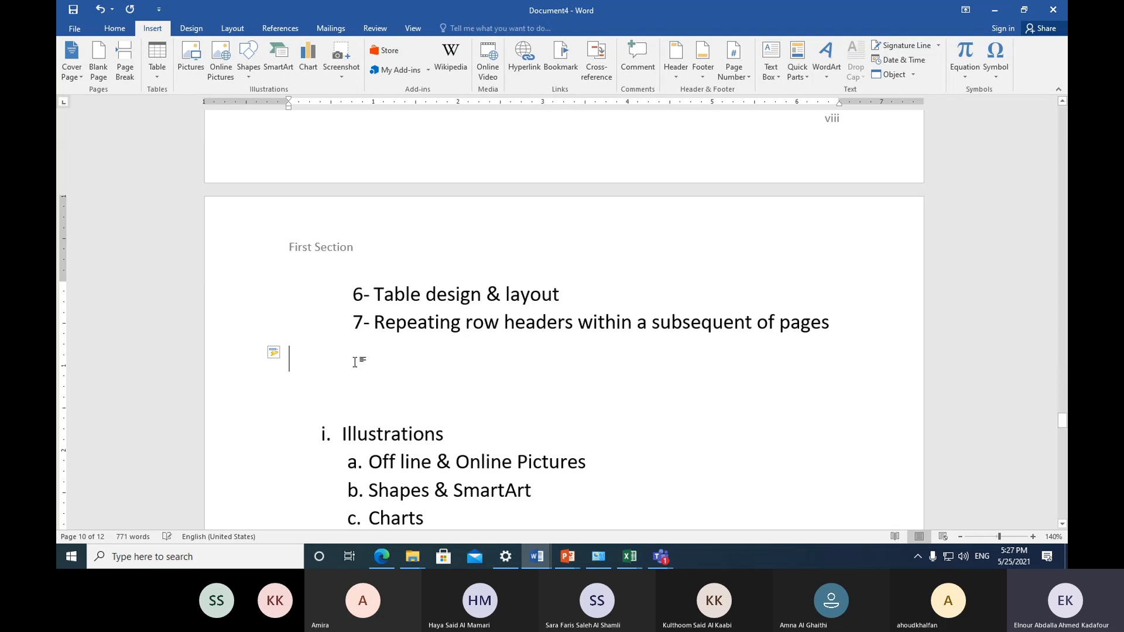
{"action": "key", "text": "Delete"}
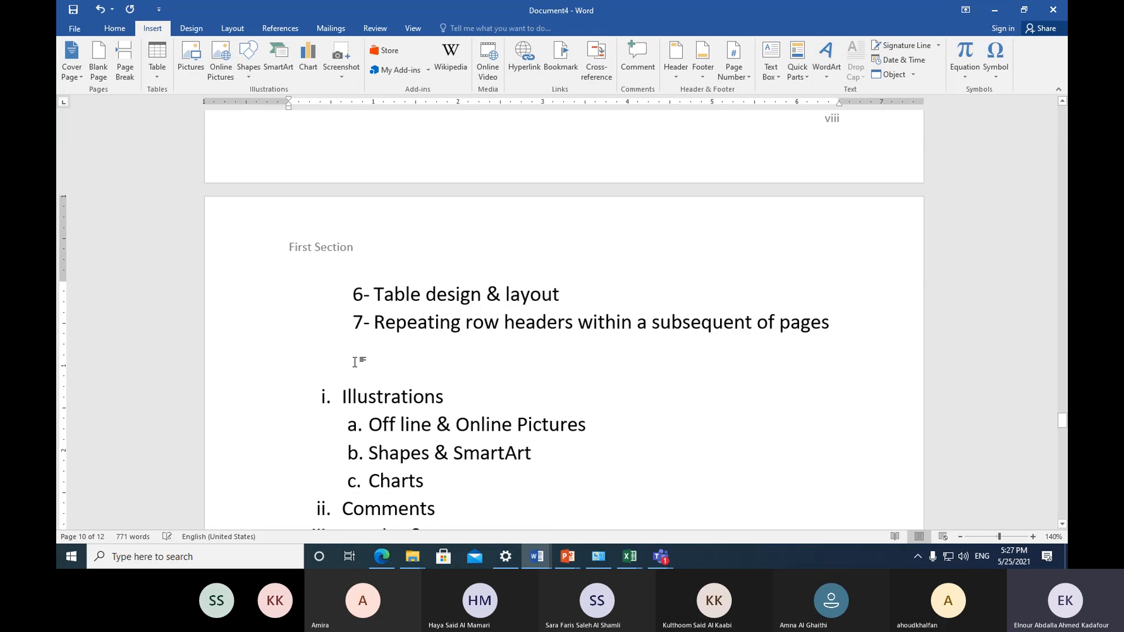
{"action": "key", "text": "Delete"}
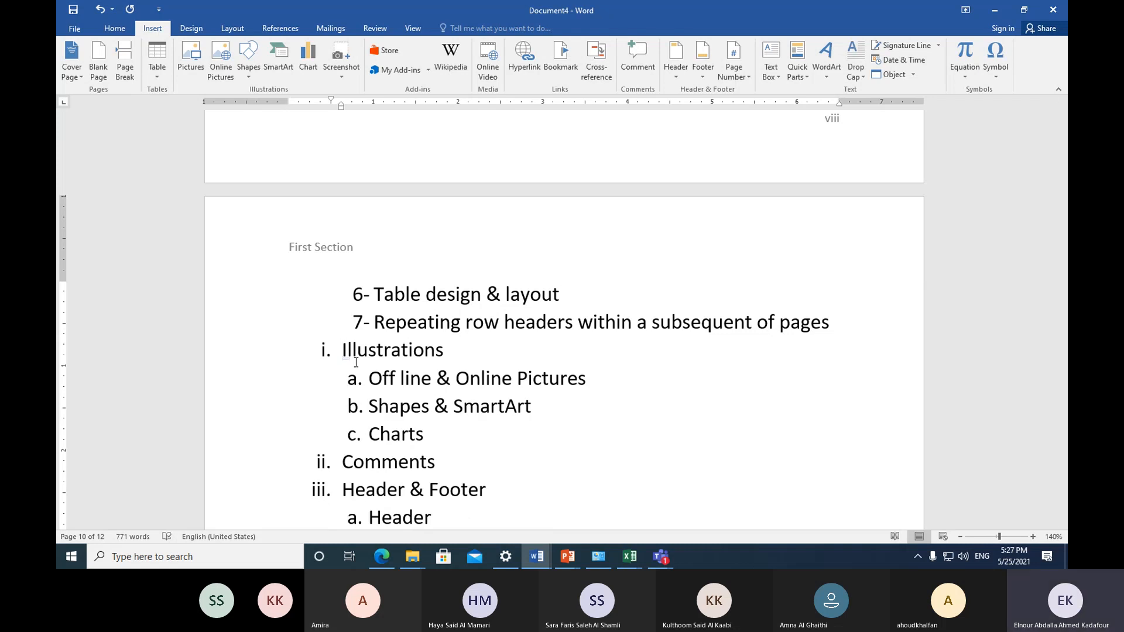
{"action": "key", "text": "ctrl+z"}
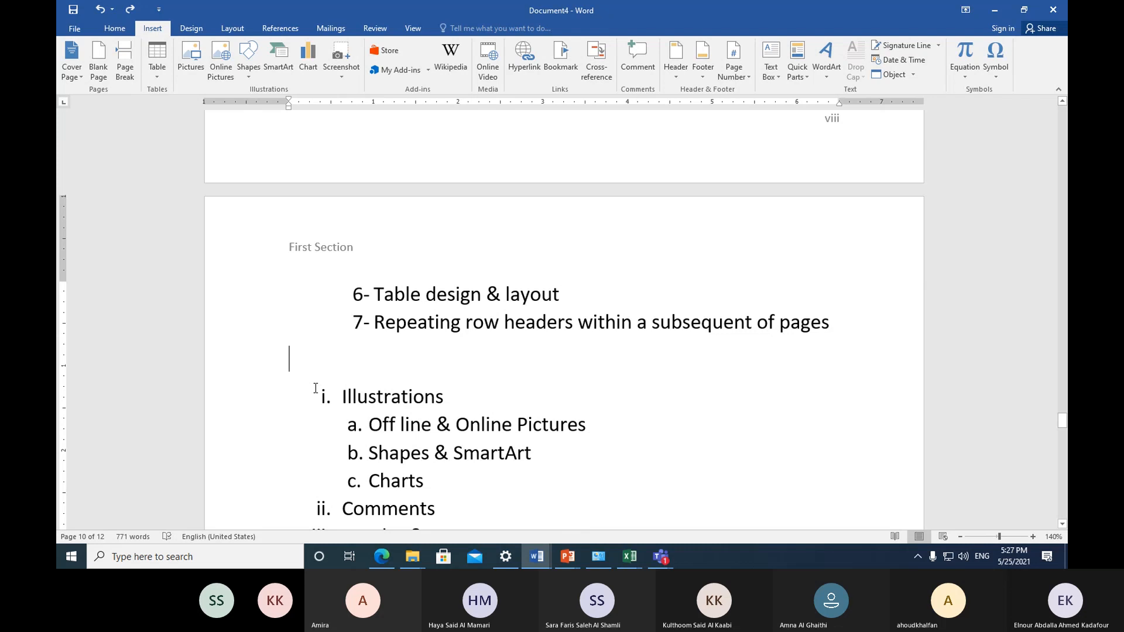
Step: Copy the numbered formatting of the "Tables:" heading to the Illustrations heading with Format Painter
{"action": "scroll", "coordinate": [316, 388], "scroll_direction": "up", "scroll_amount": 7}
{"action": "scroll", "coordinate": [316, 388], "scroll_direction": "down", "scroll_amount": 3}
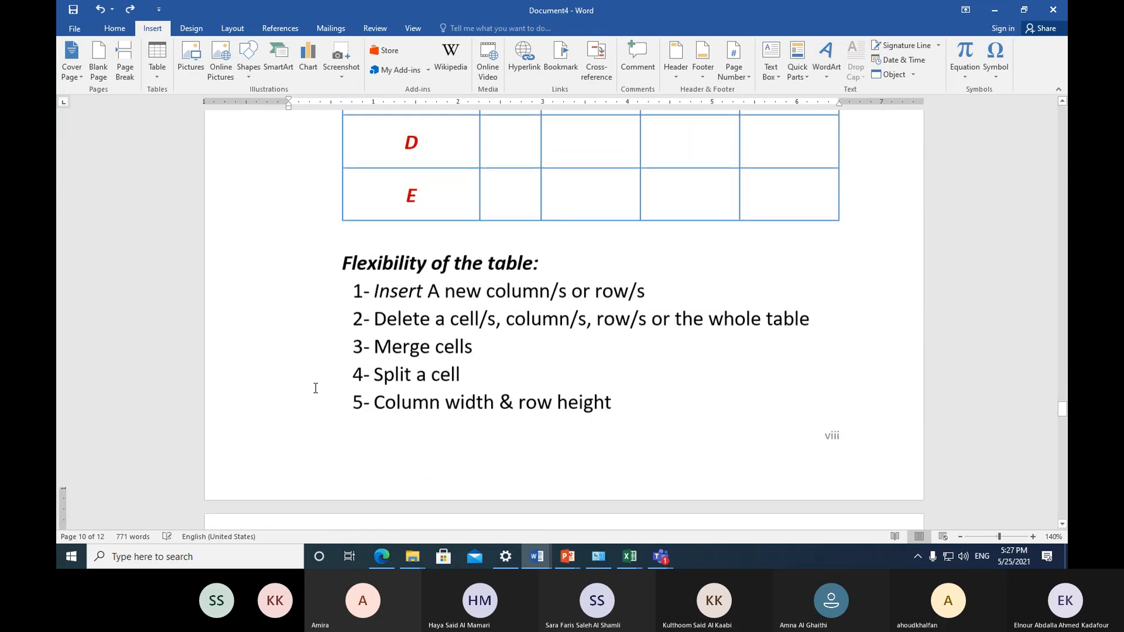
{"action": "scroll", "coordinate": [316, 388], "scroll_direction": "down", "scroll_amount": 1}
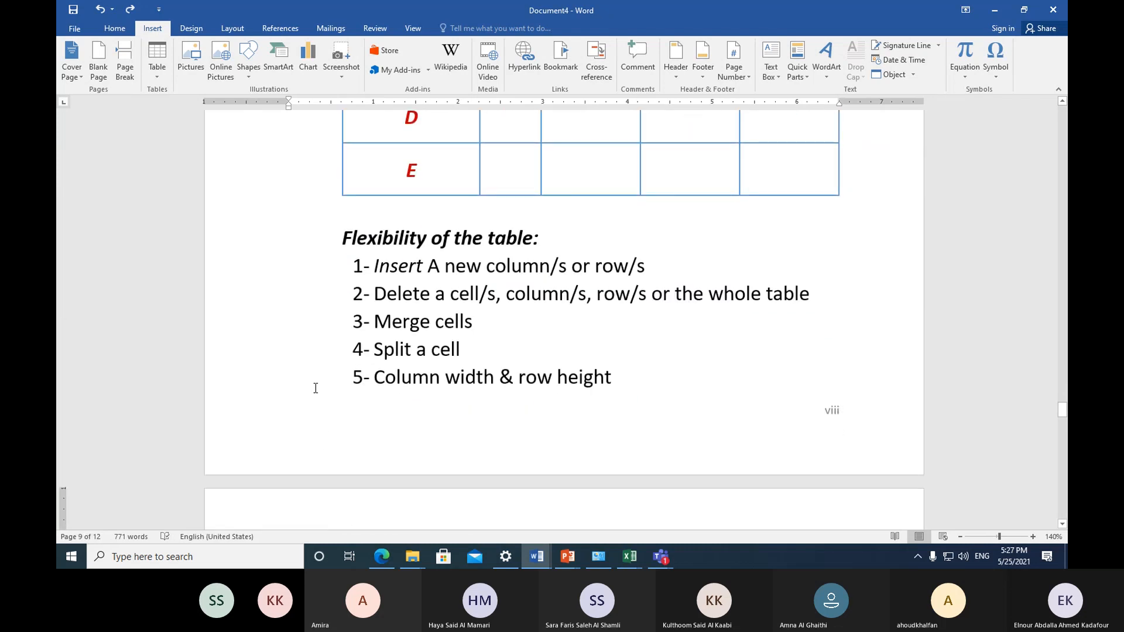
{"action": "scroll", "coordinate": [315, 387], "scroll_direction": "down", "scroll_amount": 5}
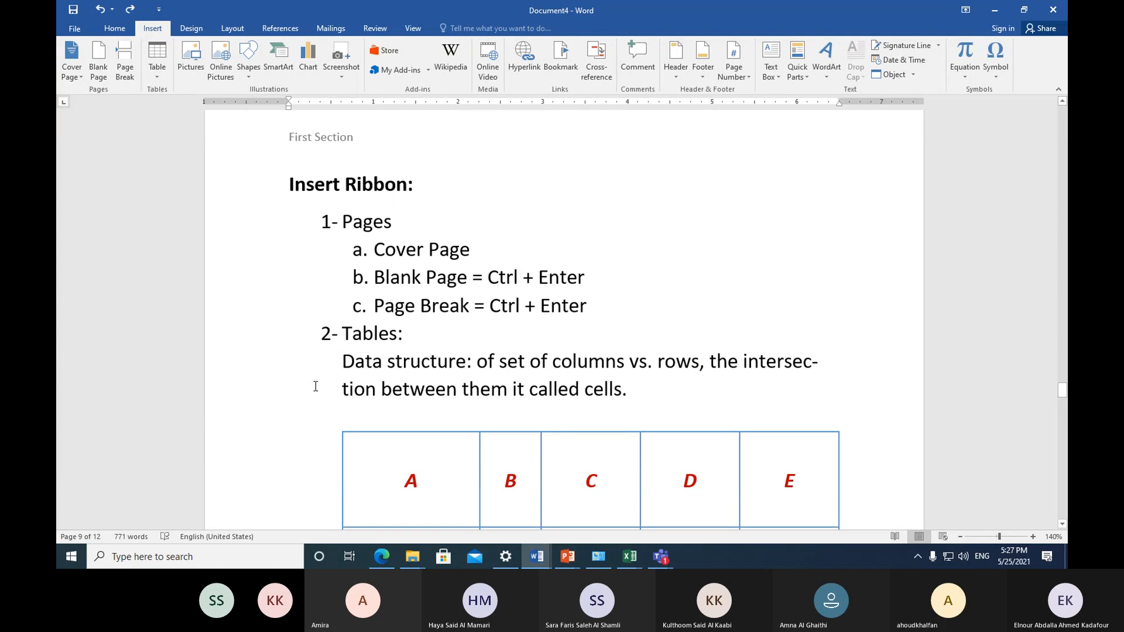
{"action": "left_click", "coordinate": [257, 347]}
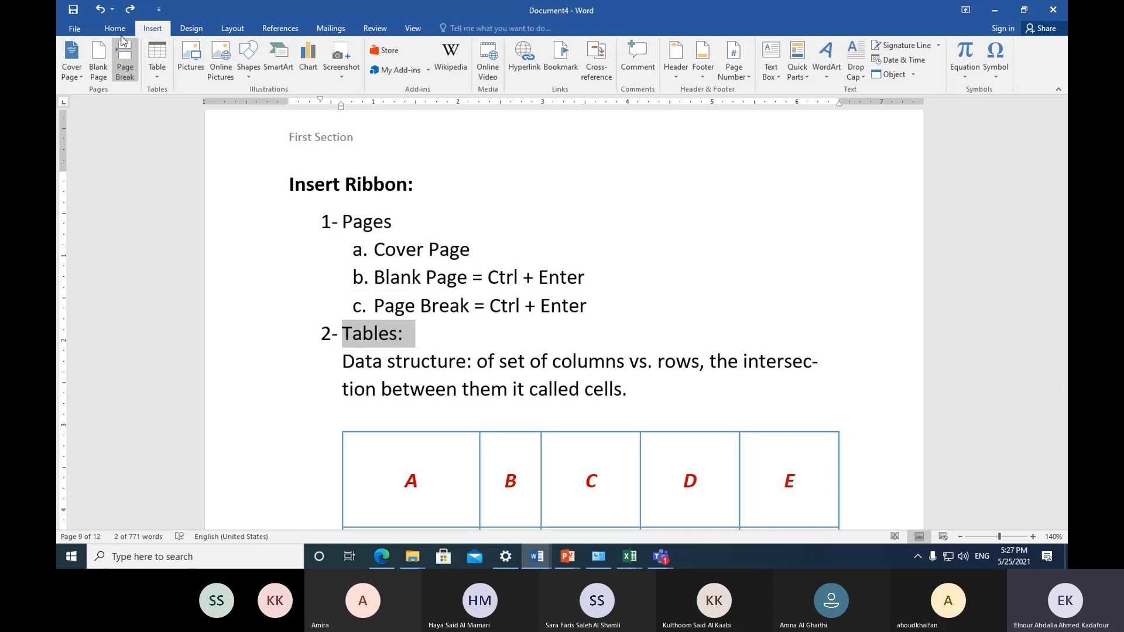
{"action": "left_click", "coordinate": [115, 28]}
{"action": "left_click", "coordinate": [107, 76]}
{"action": "scroll", "coordinate": [288, 377], "scroll_direction": "down", "scroll_amount": 12}
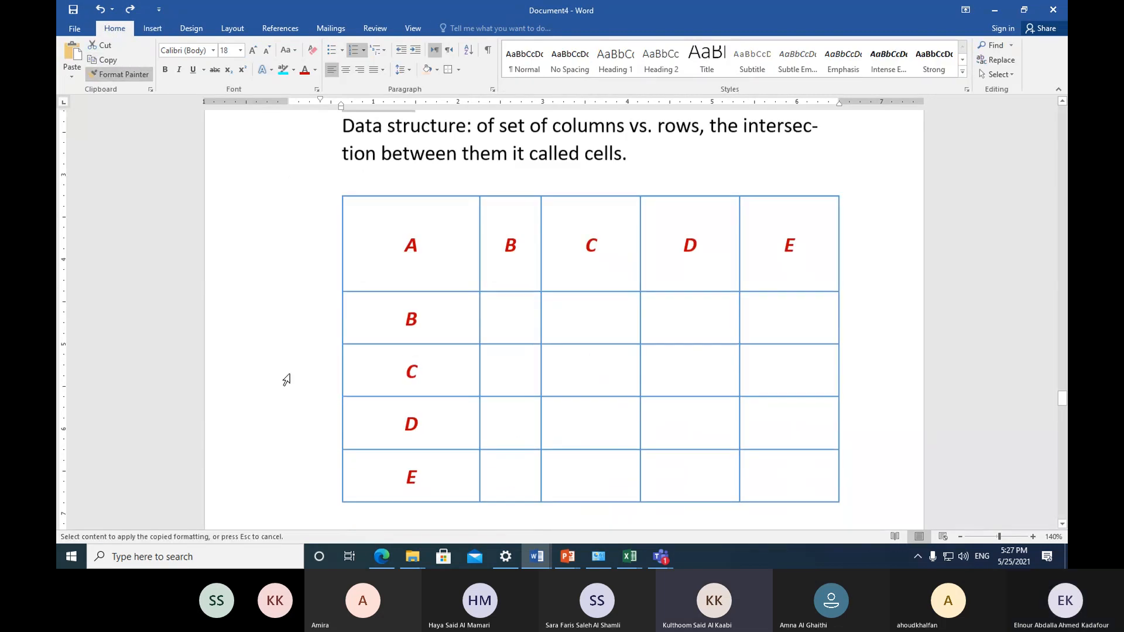
{"action": "scroll", "coordinate": [289, 383], "scroll_direction": "down", "scroll_amount": 3}
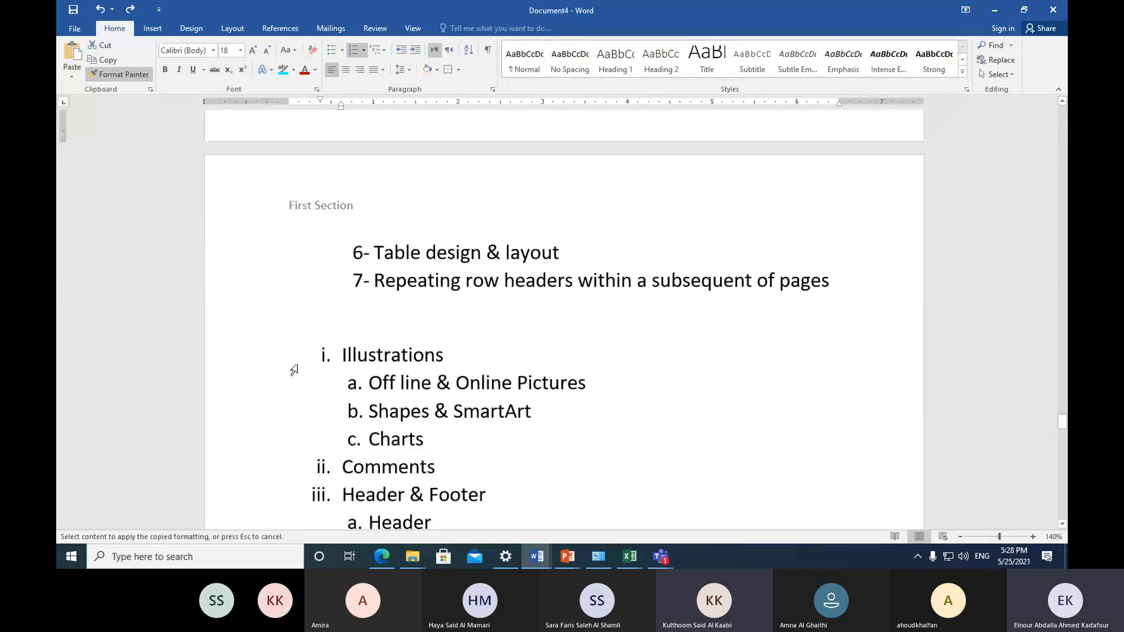
{"action": "left_click", "coordinate": [299, 363]}
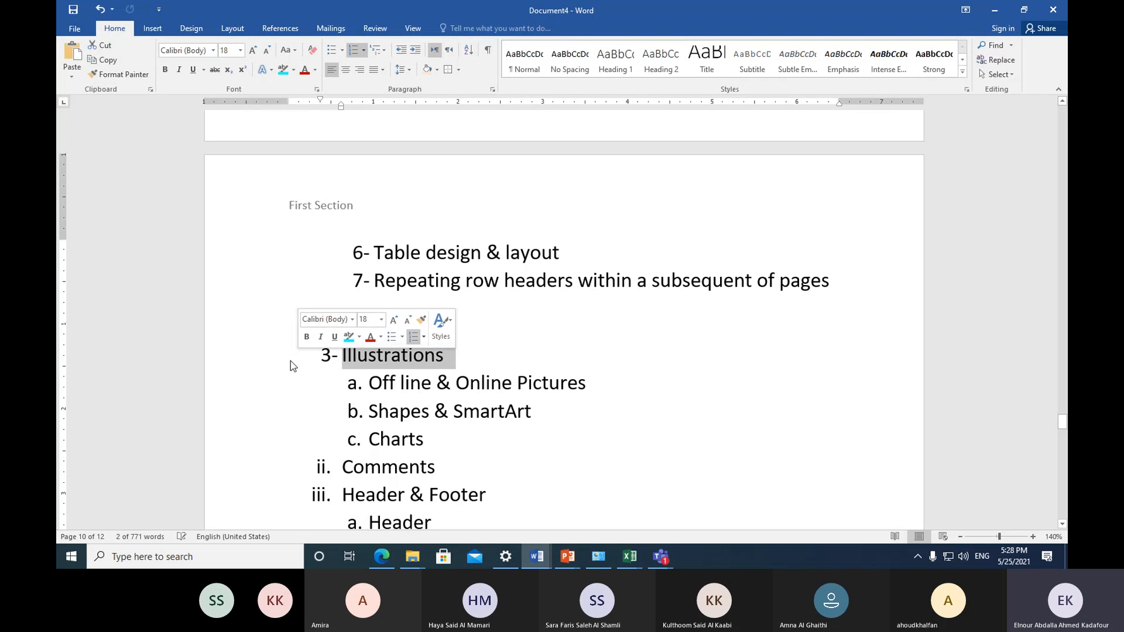
Step: Copy the Illustrations heading's numbered formatting to the Comments and Header & Footer headings with Format Painter
{"action": "left_click", "coordinate": [120, 74]}
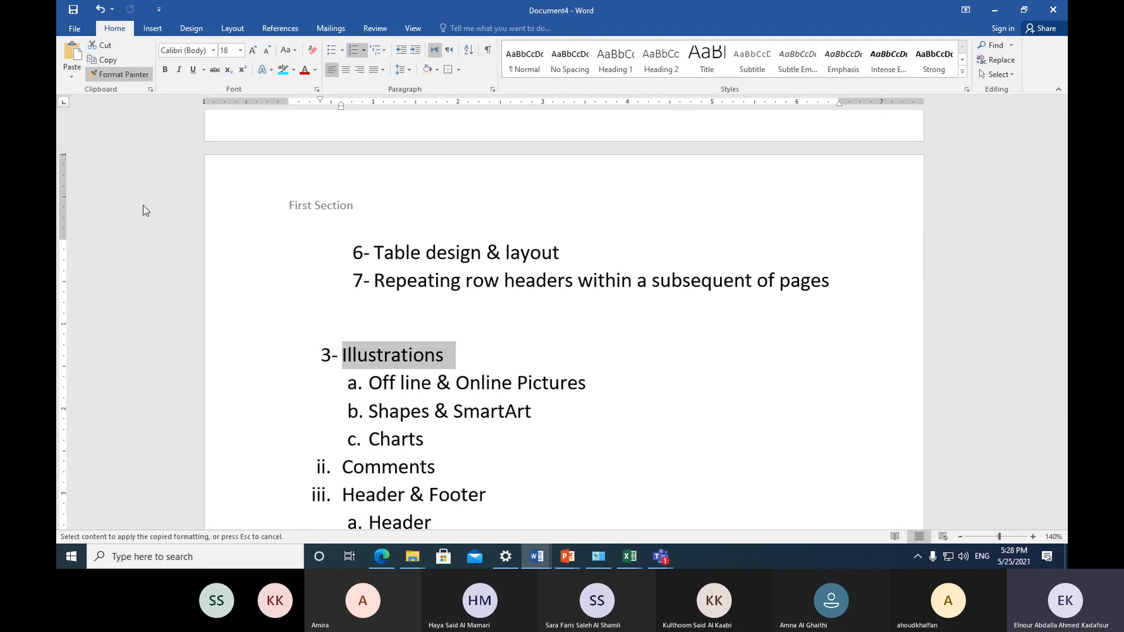
{"action": "left_click", "coordinate": [276, 474]}
{"action": "left_click", "coordinate": [120, 75]}
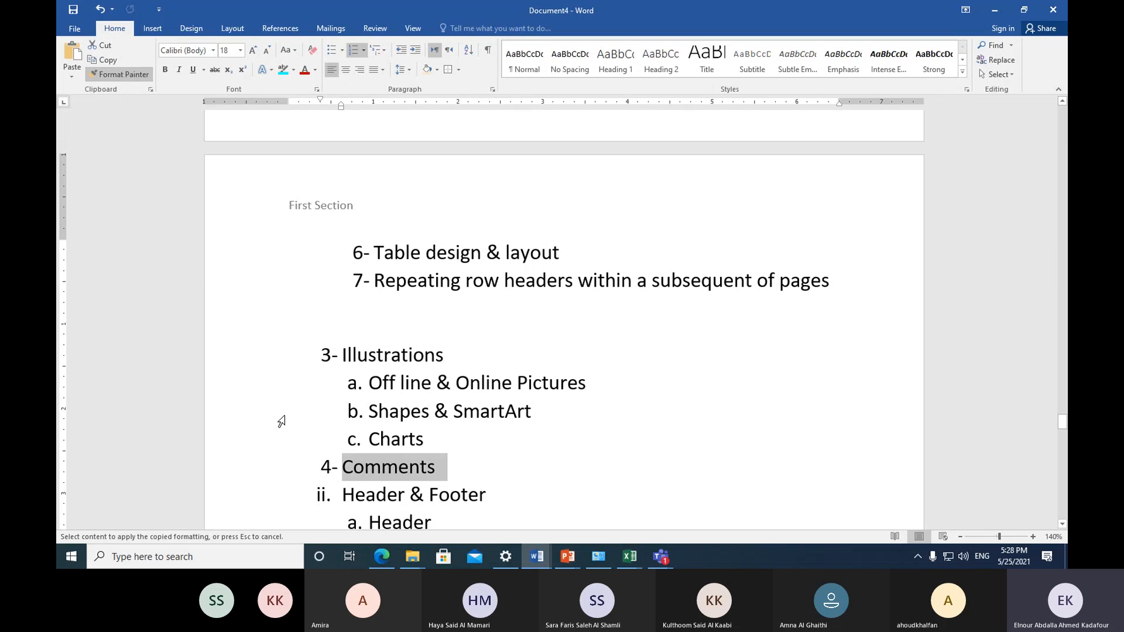
{"action": "left_click", "coordinate": [296, 495]}
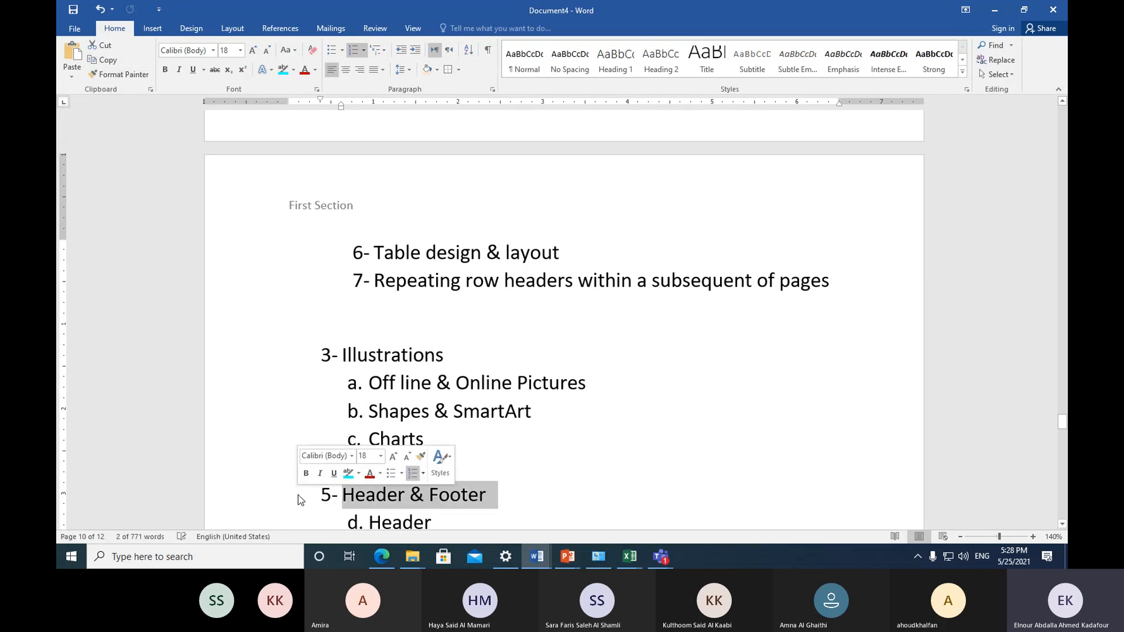
{"action": "left_click", "coordinate": [541, 486]}
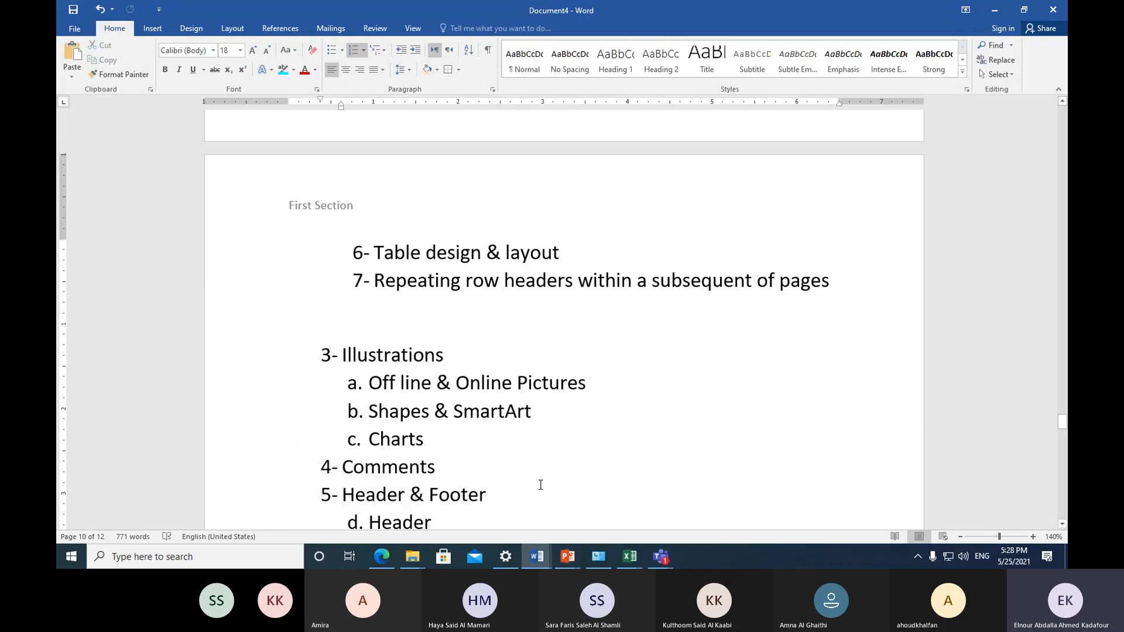
Step: Restart the lettering of the Header item under Header & Footer as a new list starting at a
{"action": "scroll", "coordinate": [527, 468], "scroll_direction": "down", "scroll_amount": 3}
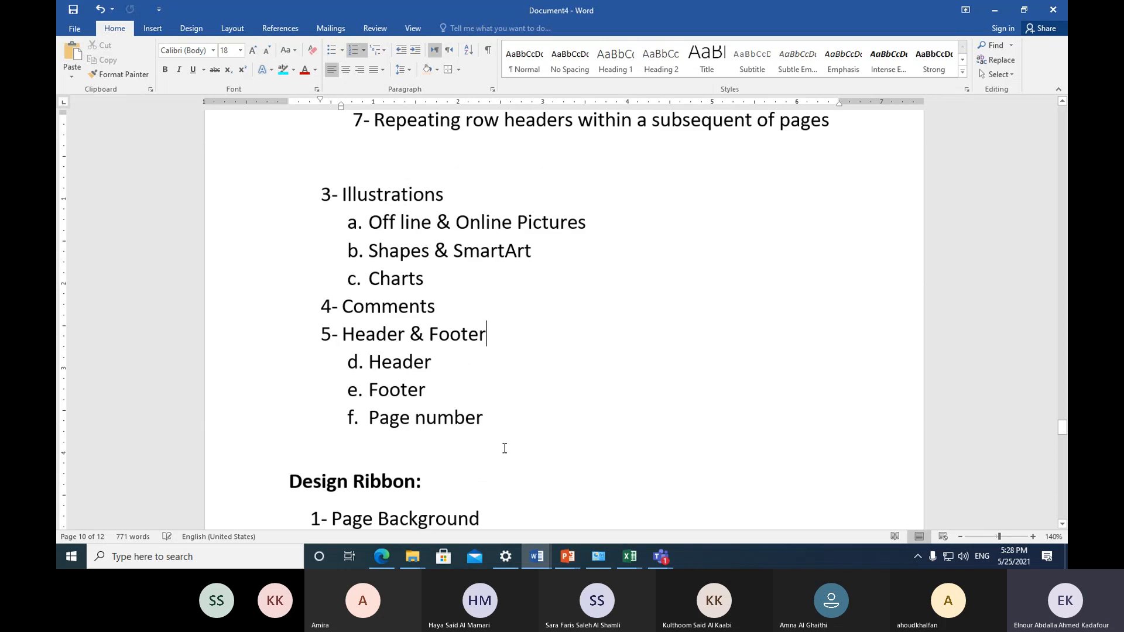
{"action": "scroll", "coordinate": [505, 448], "scroll_direction": "up", "scroll_amount": 1}
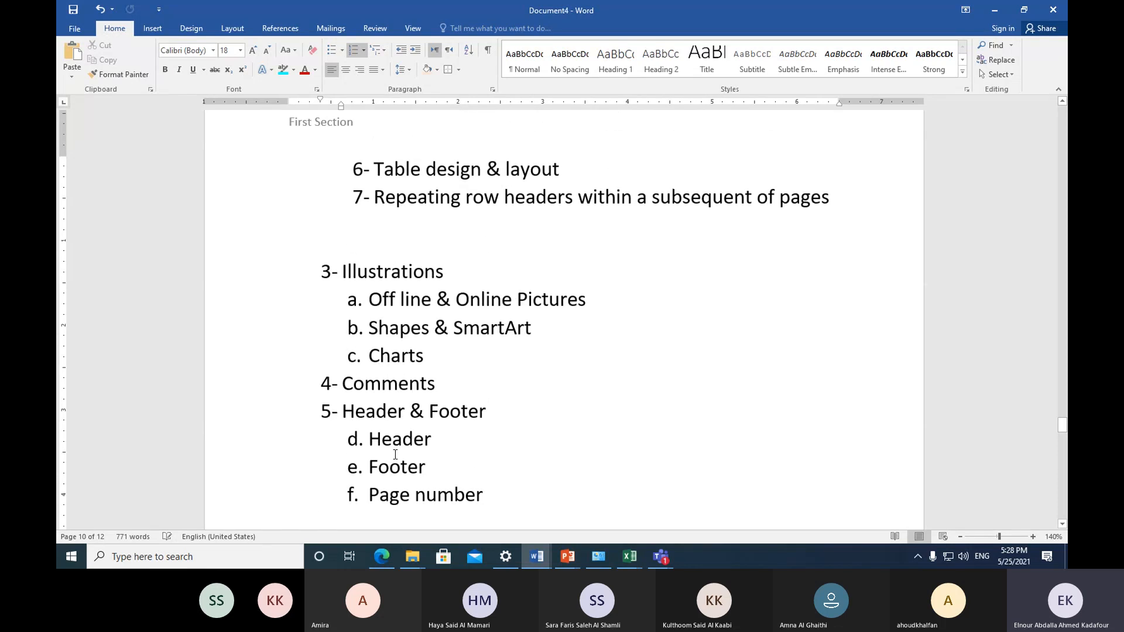
{"action": "left_click", "coordinate": [241, 443]}
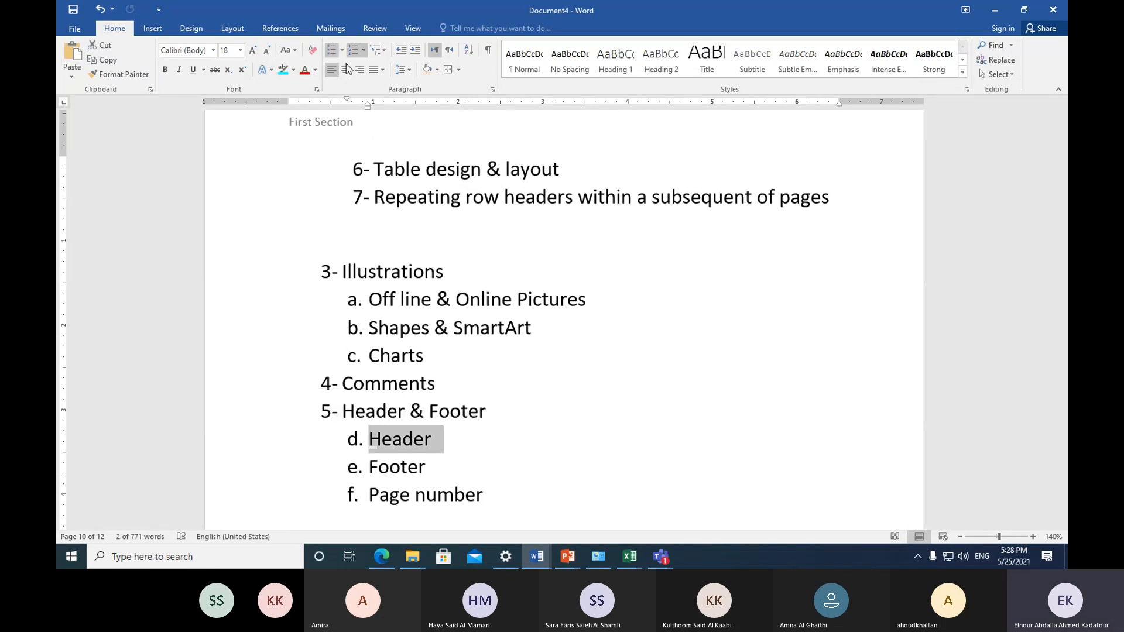
{"action": "left_click", "coordinate": [363, 51]}
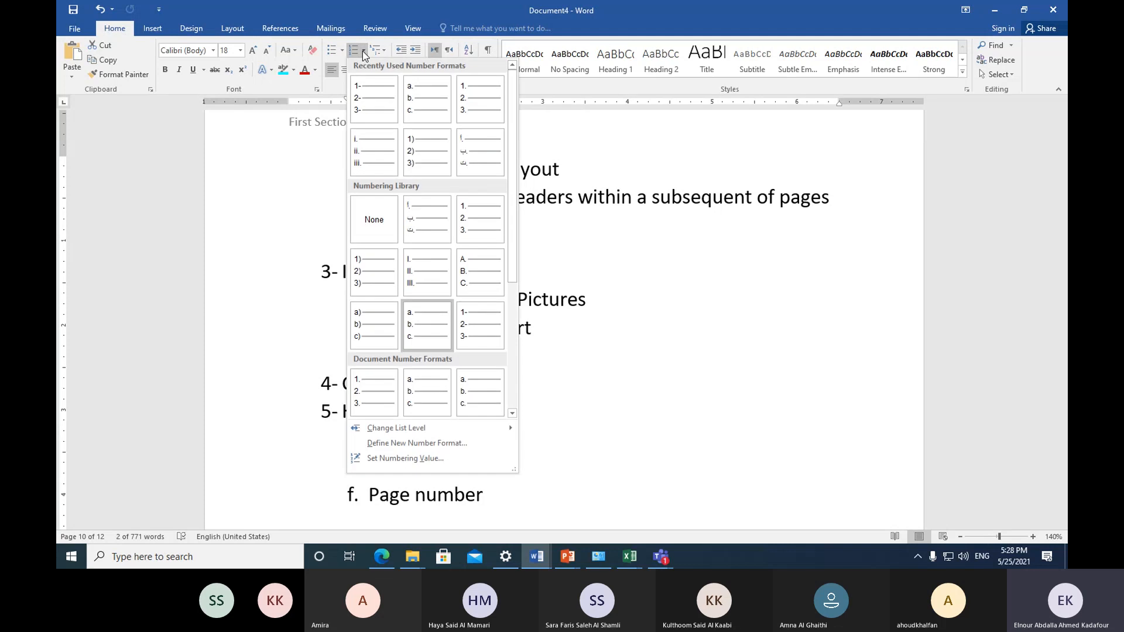
{"action": "left_click", "coordinate": [417, 458]}
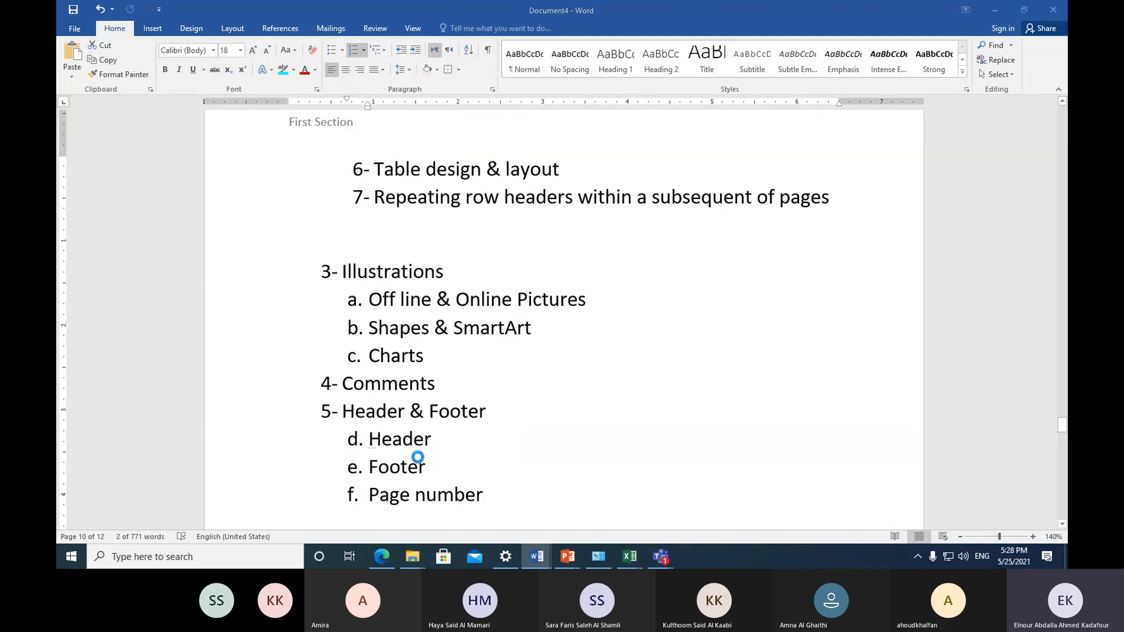
{"action": "left_click", "coordinate": [525, 284]}
{"action": "left_click", "coordinate": [525, 284]}
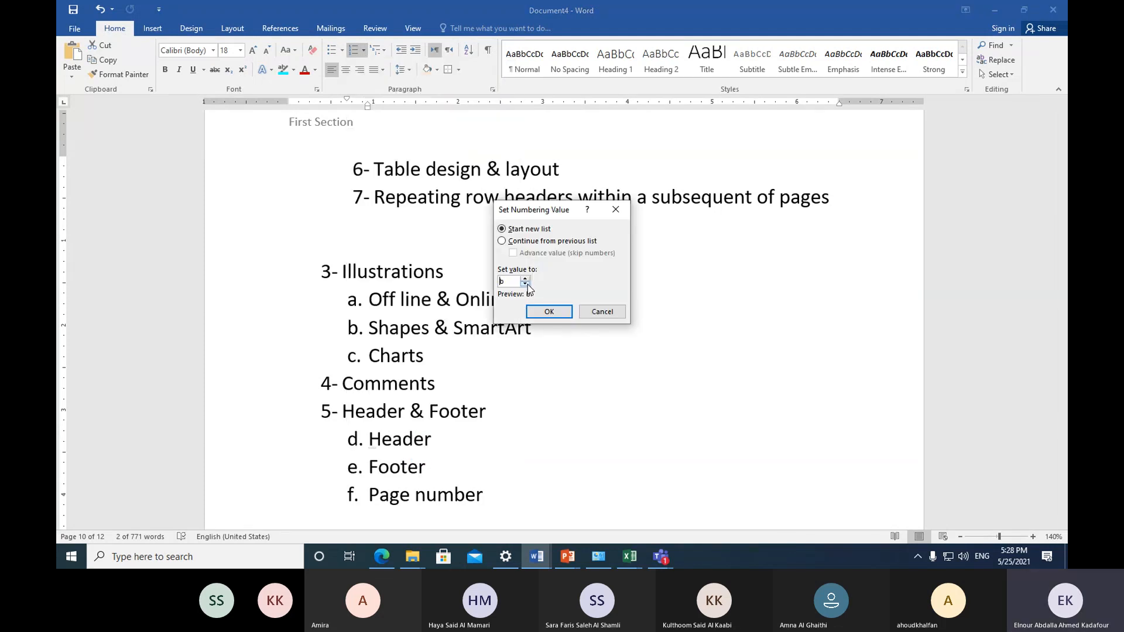
{"action": "left_click", "coordinate": [553, 313]}
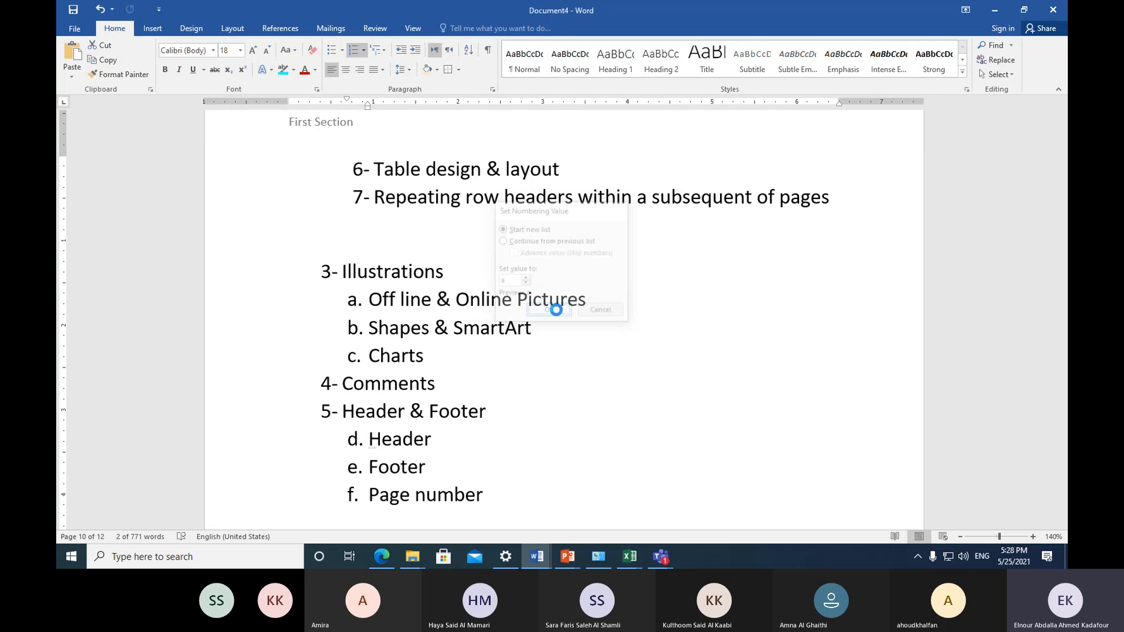
{"action": "left_click", "coordinate": [575, 343]}
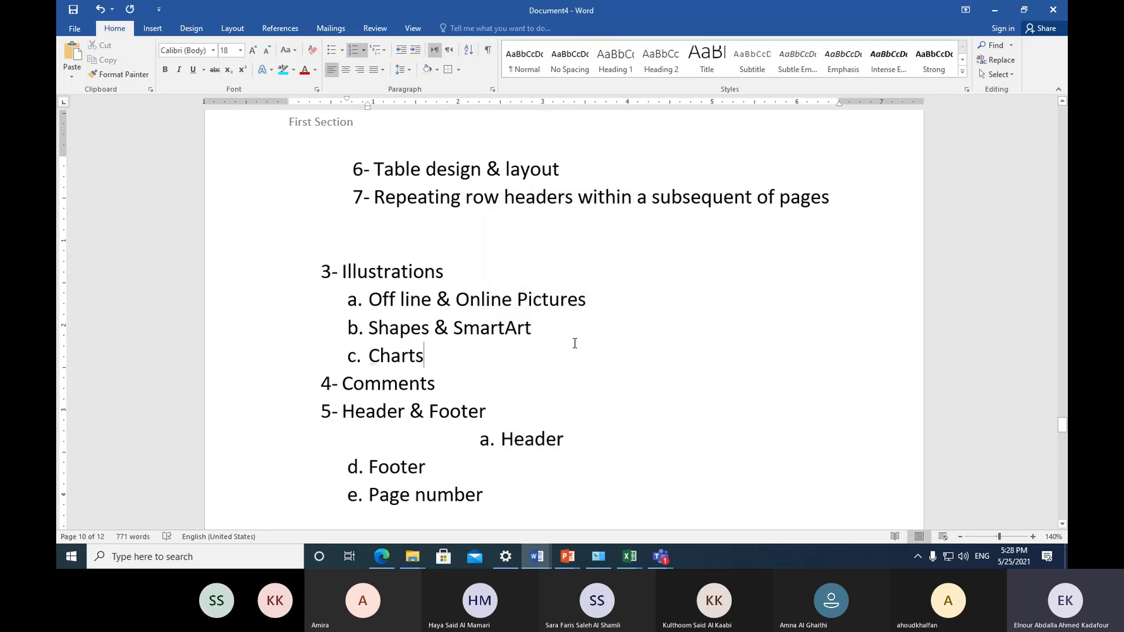
Step: Underline and italicize the word "Pictures" in item a under Illustrations
{"action": "left_click_drag", "start_coordinate": [518, 300], "coordinate": [584, 302]}
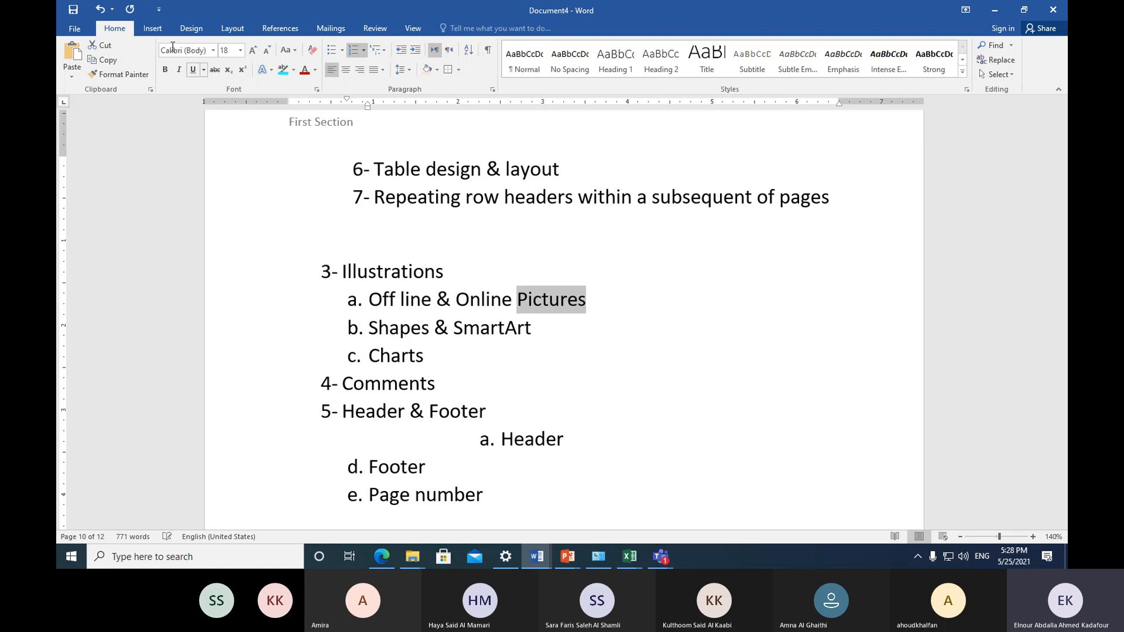
{"action": "left_click", "coordinate": [193, 70]}
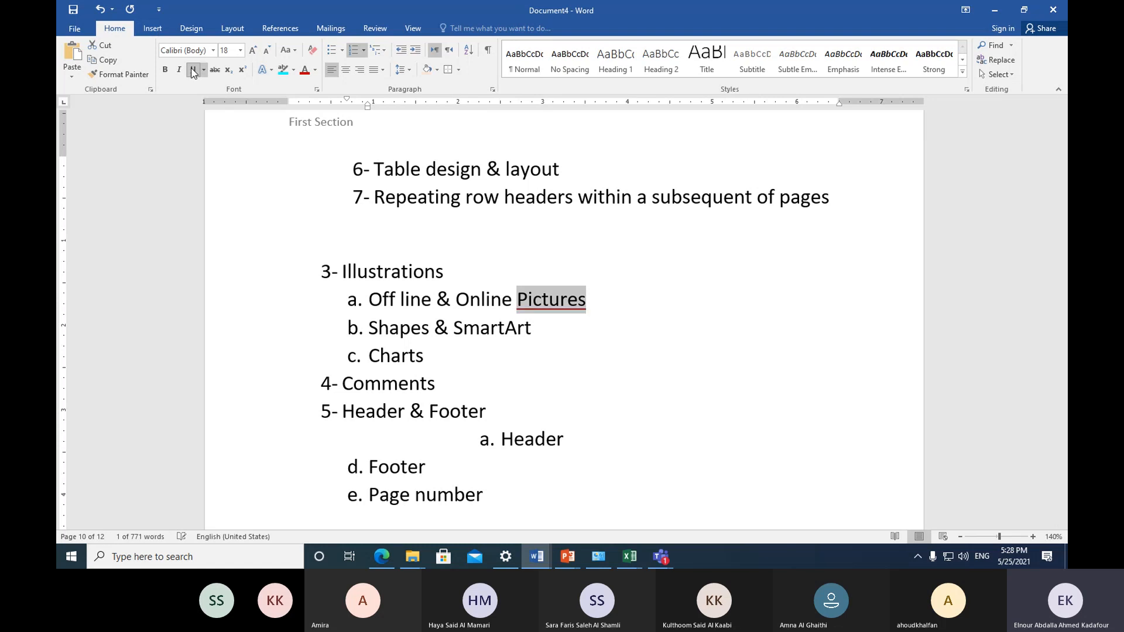
{"action": "left_click", "coordinate": [180, 71]}
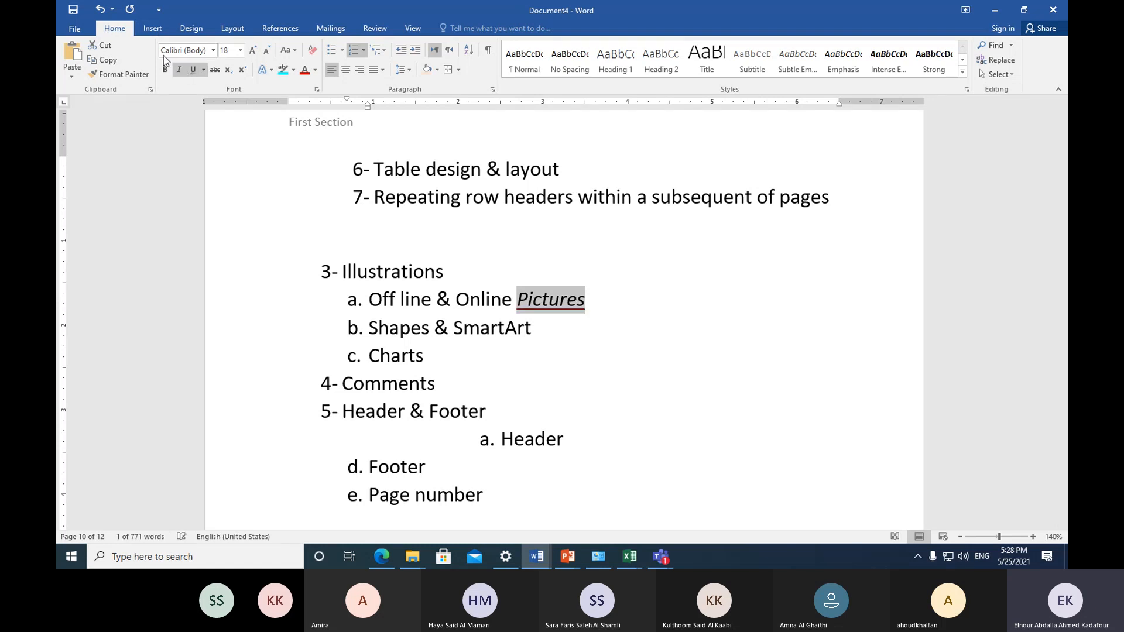
Step: Change "Off line" to "Offline (media)" in item a under Illustrations
{"action": "left_click", "coordinate": [151, 30]}
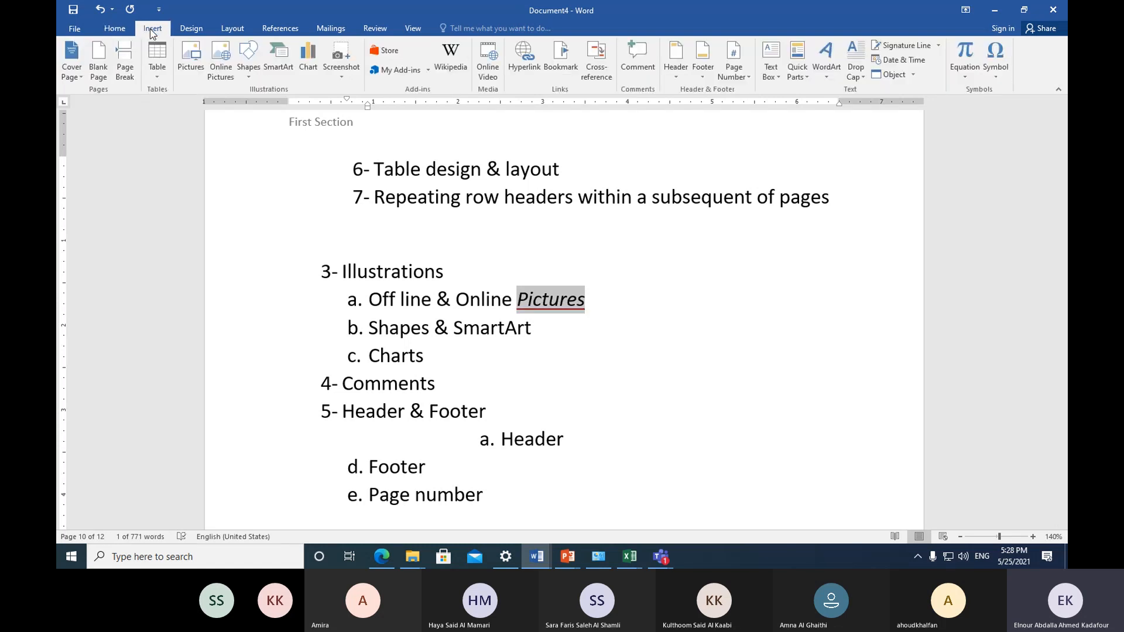
{"action": "left_click", "coordinate": [436, 301]}
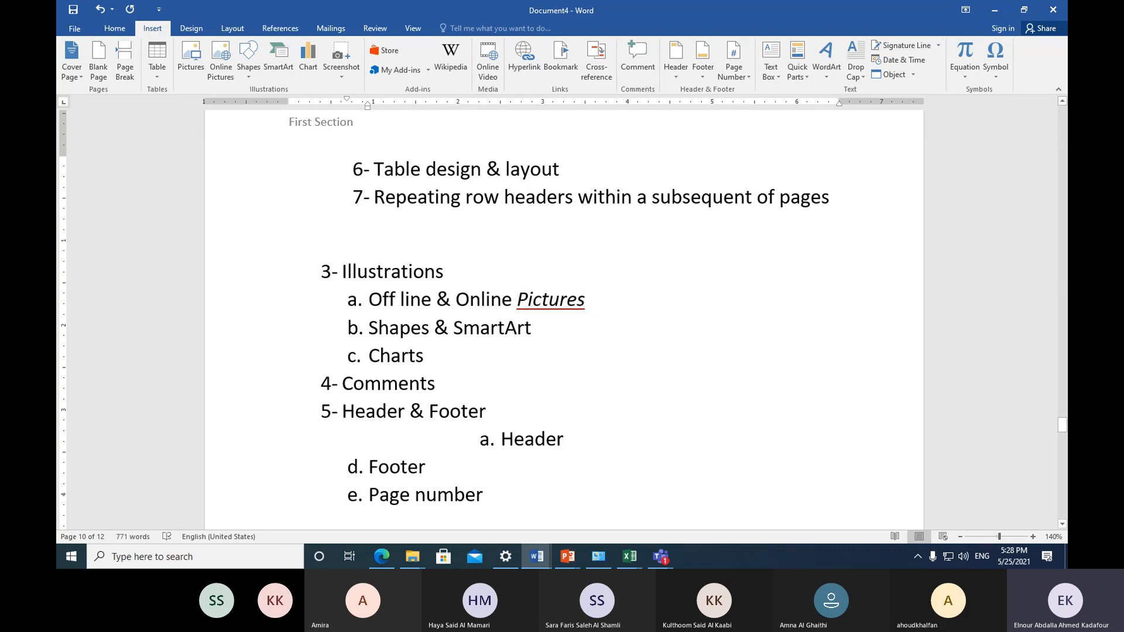
{"action": "type", "text": "("}
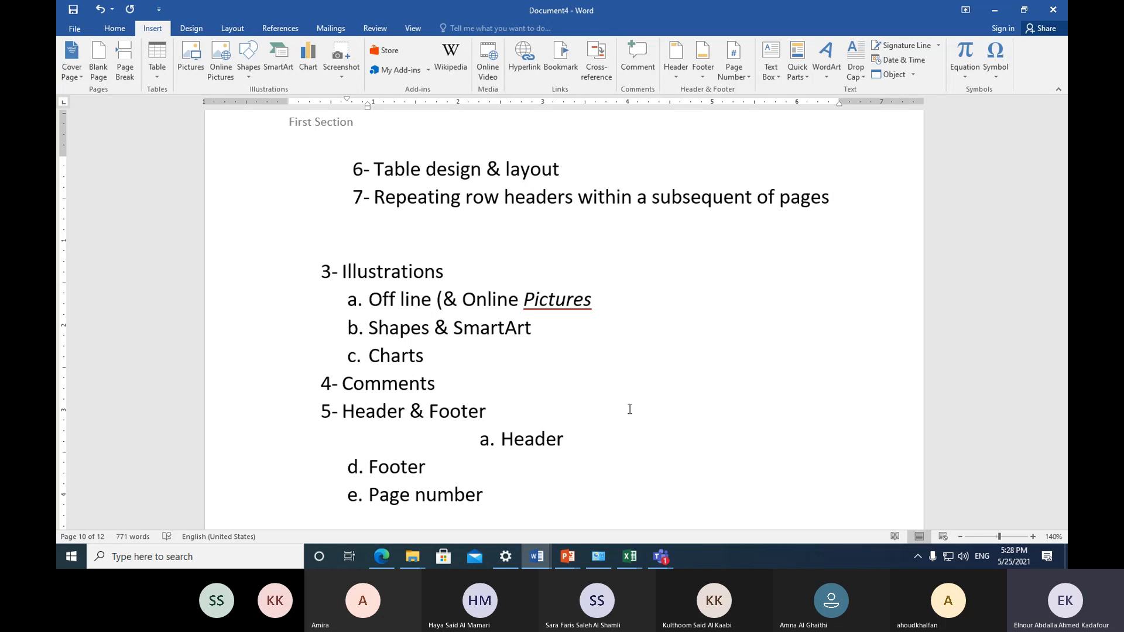
{"action": "type", "text": "med"}
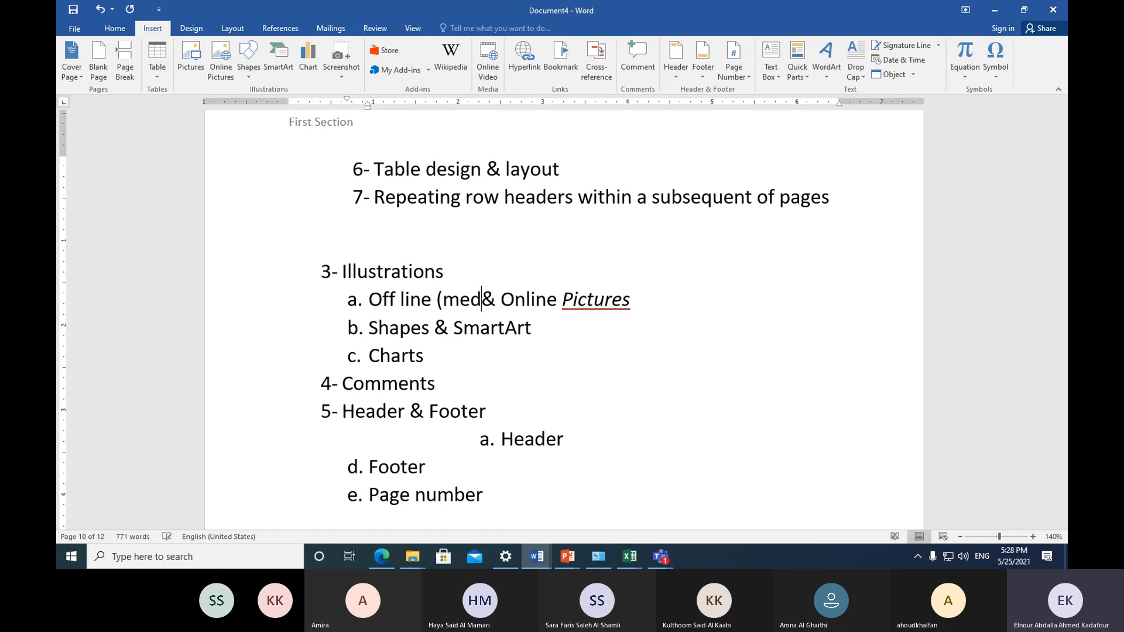
{"action": "type", "text": "ia)"}
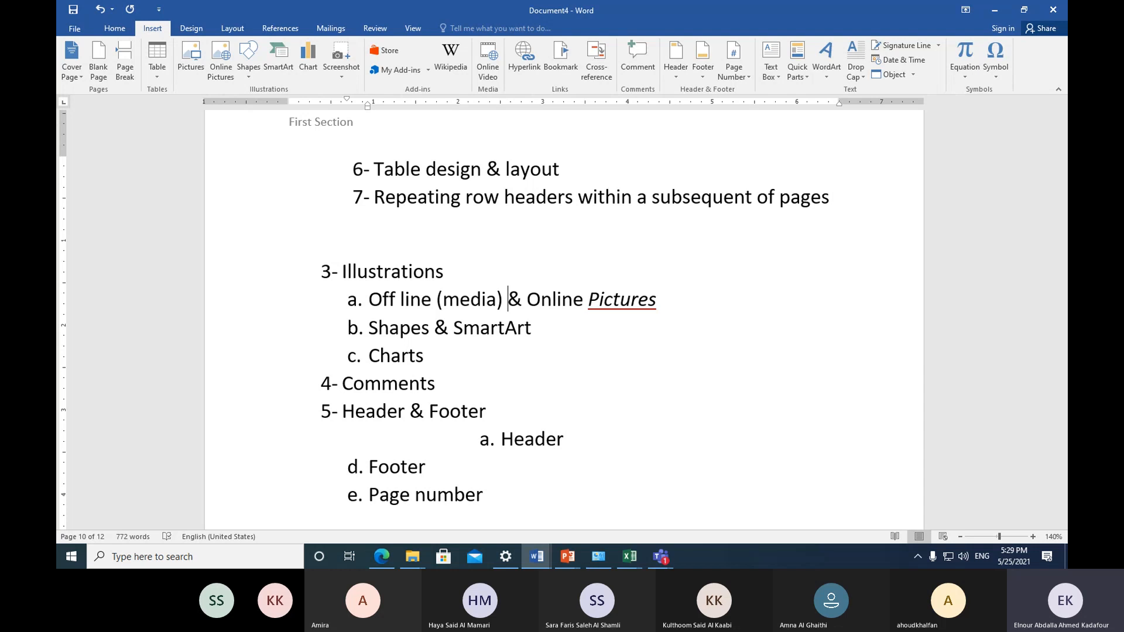
{"action": "left_click", "coordinate": [399, 301]}
{"action": "key", "text": "BackSpace"}
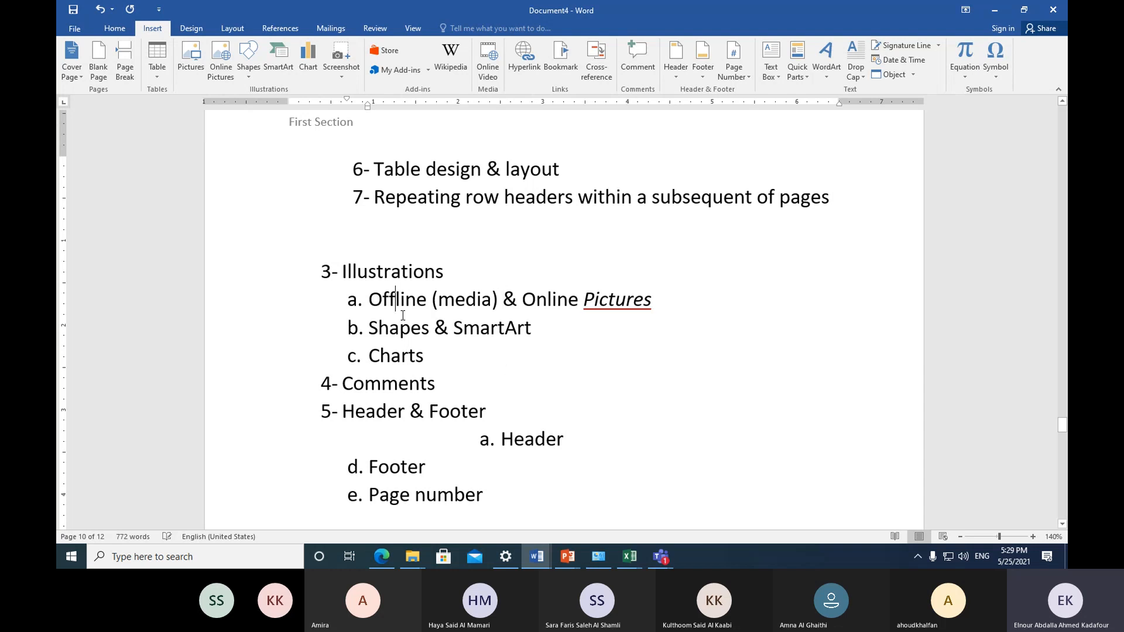
Step: Add an empty line above the Design Ribbon heading and place the cursor on the line directly below Page number
{"action": "left_click", "coordinate": [498, 378]}
{"action": "scroll", "coordinate": [512, 374], "scroll_direction": "down", "scroll_amount": 4}
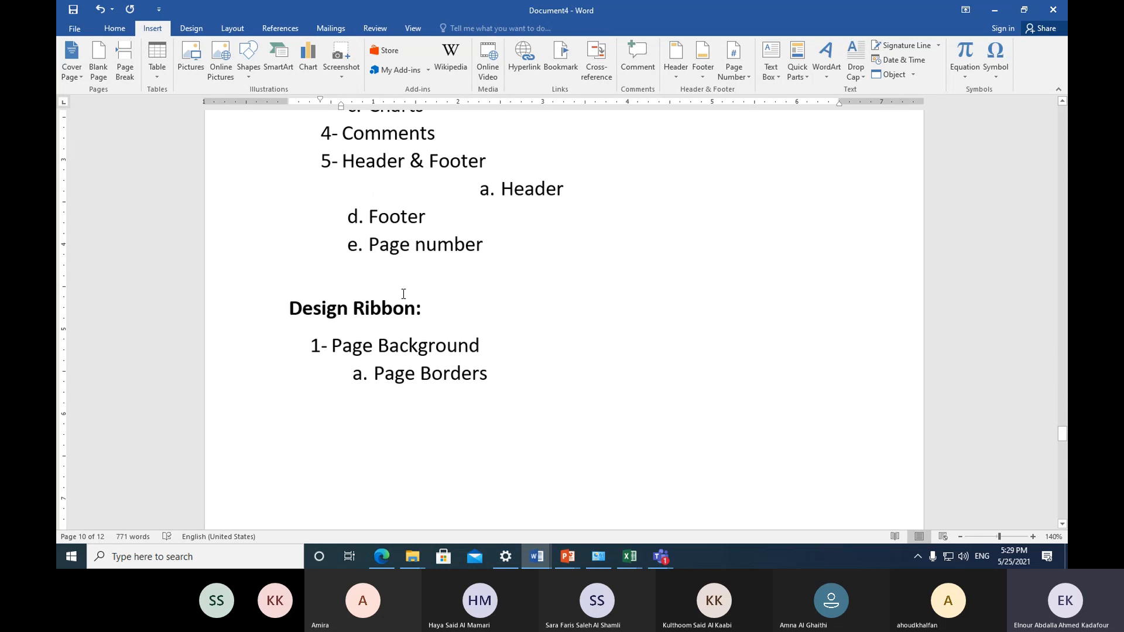
{"action": "left_click", "coordinate": [312, 287]}
{"action": "key", "text": "Return"}
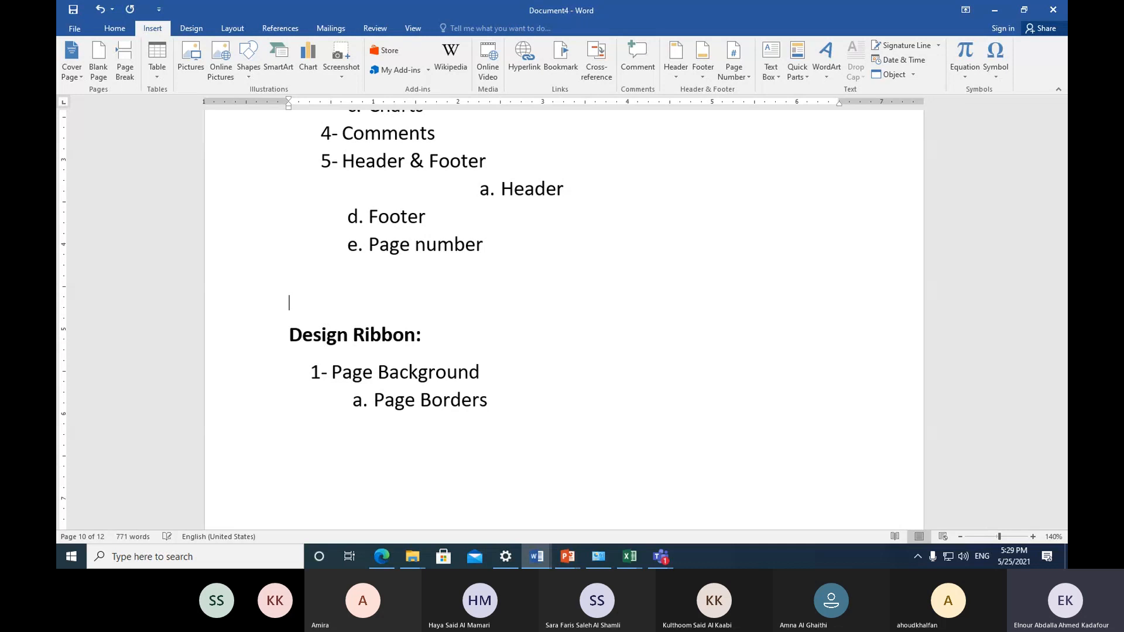
{"action": "key", "text": "Up"}
{"action": "scroll", "coordinate": [475, 312], "scroll_direction": "up", "scroll_amount": 1}
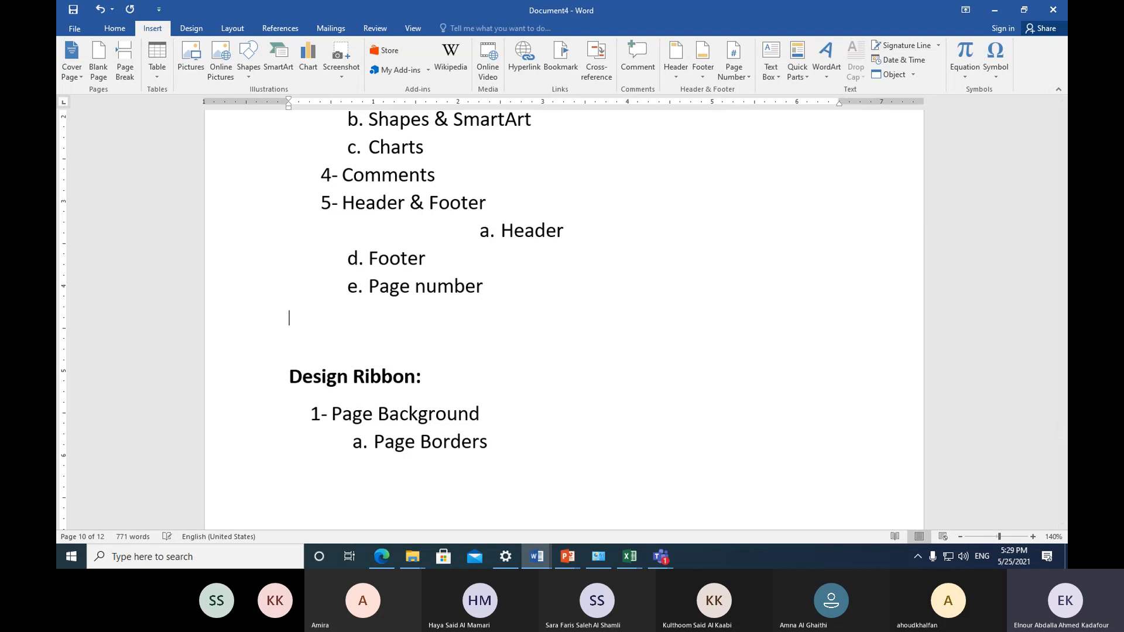
Step: Switch to the Microsoft Teams meeting window, admit the waiting participant, and return to the Word document
{"action": "left_click", "coordinate": [666, 560]}
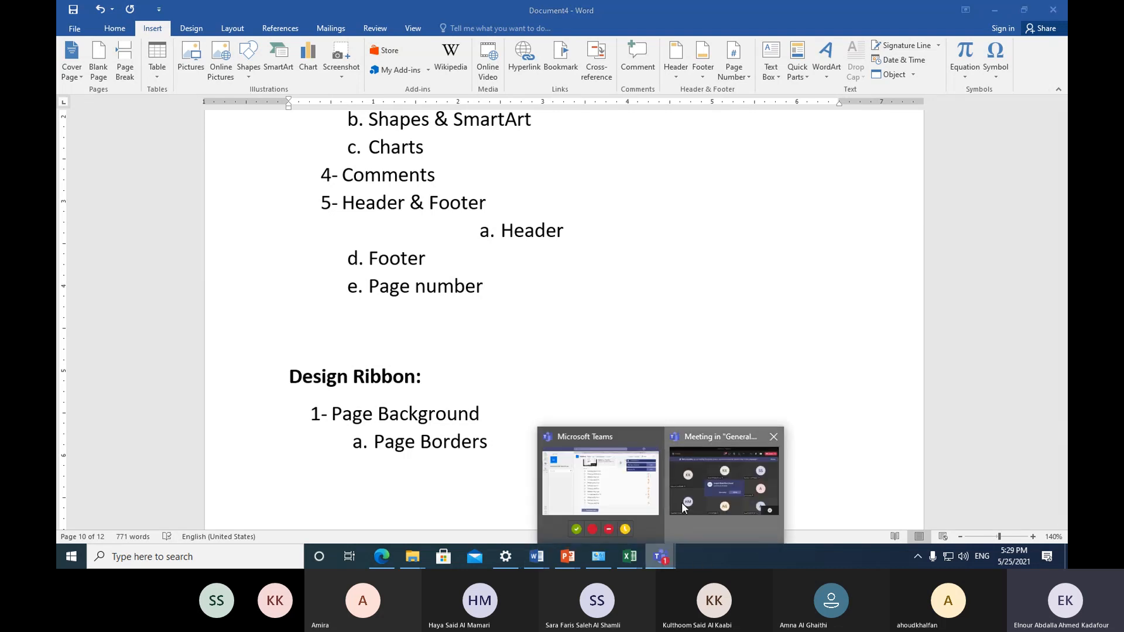
{"action": "left_click", "coordinate": [682, 511]}
{"action": "left_click", "coordinate": [635, 303]}
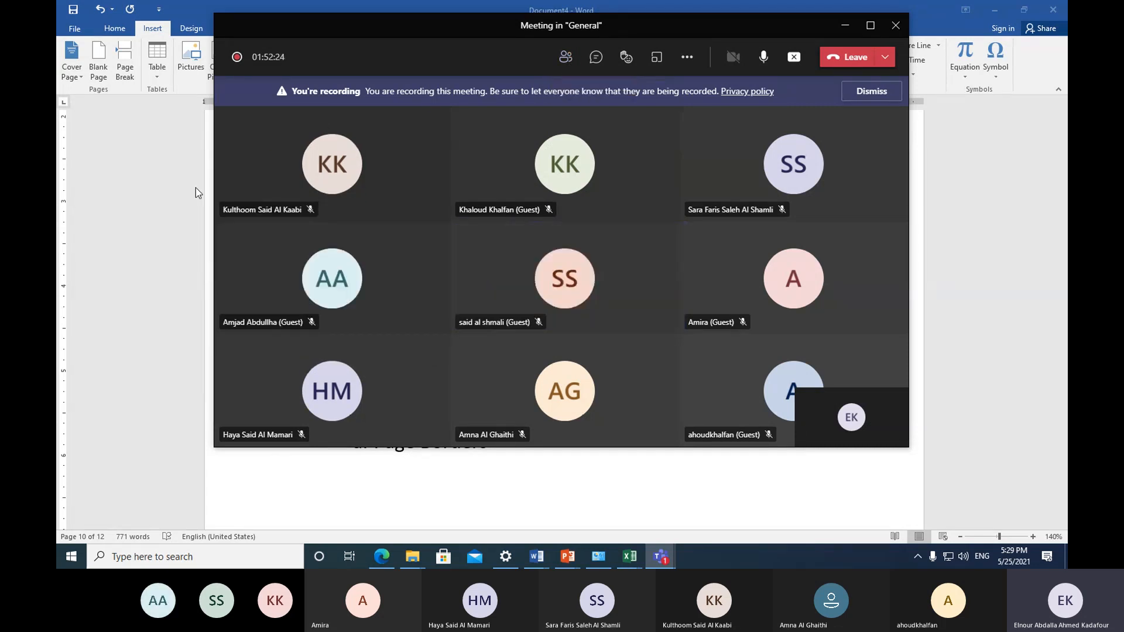
{"action": "left_click", "coordinate": [186, 226]}
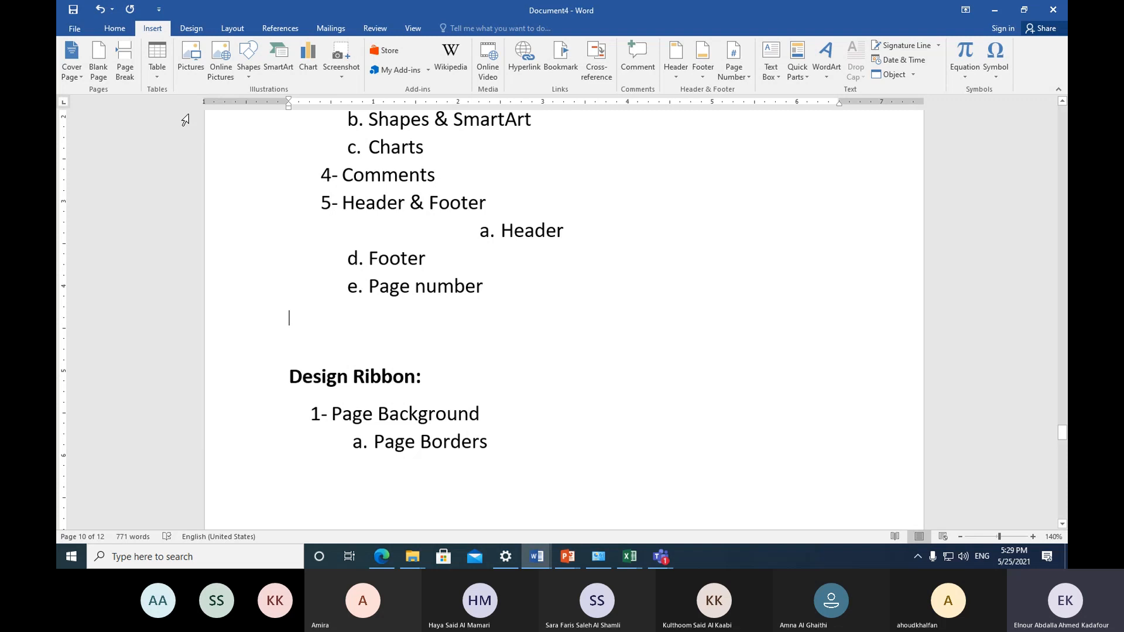
Step: Insert the offline picture "download" from the Pictures folder below the Page number item, and undo the insertion
{"action": "left_click", "coordinate": [192, 65]}
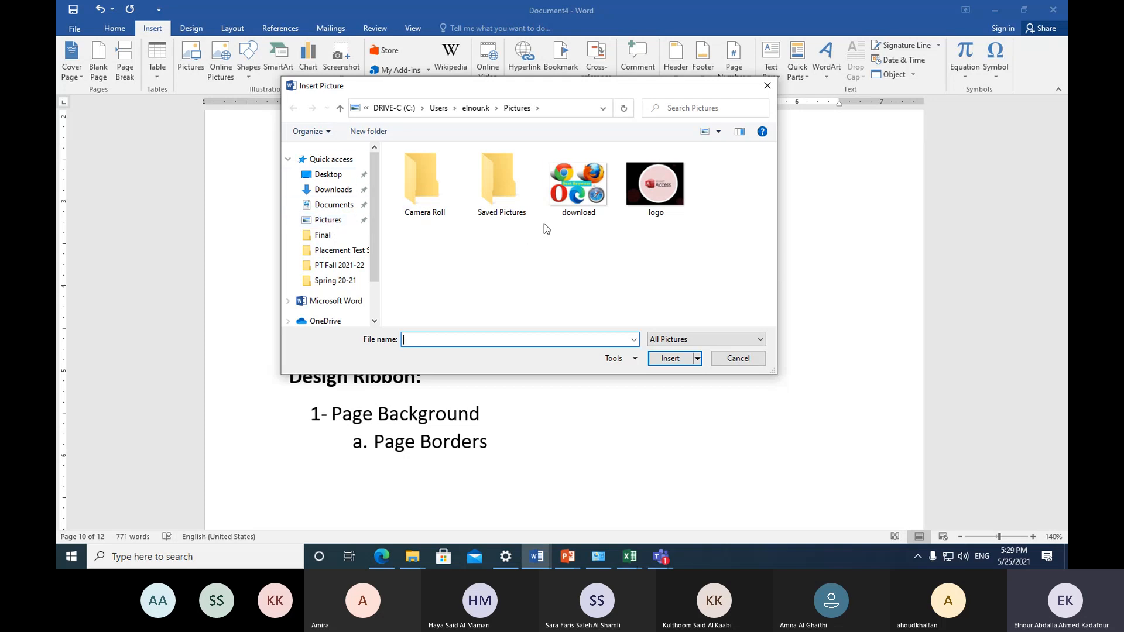
{"action": "left_click", "coordinate": [566, 180]}
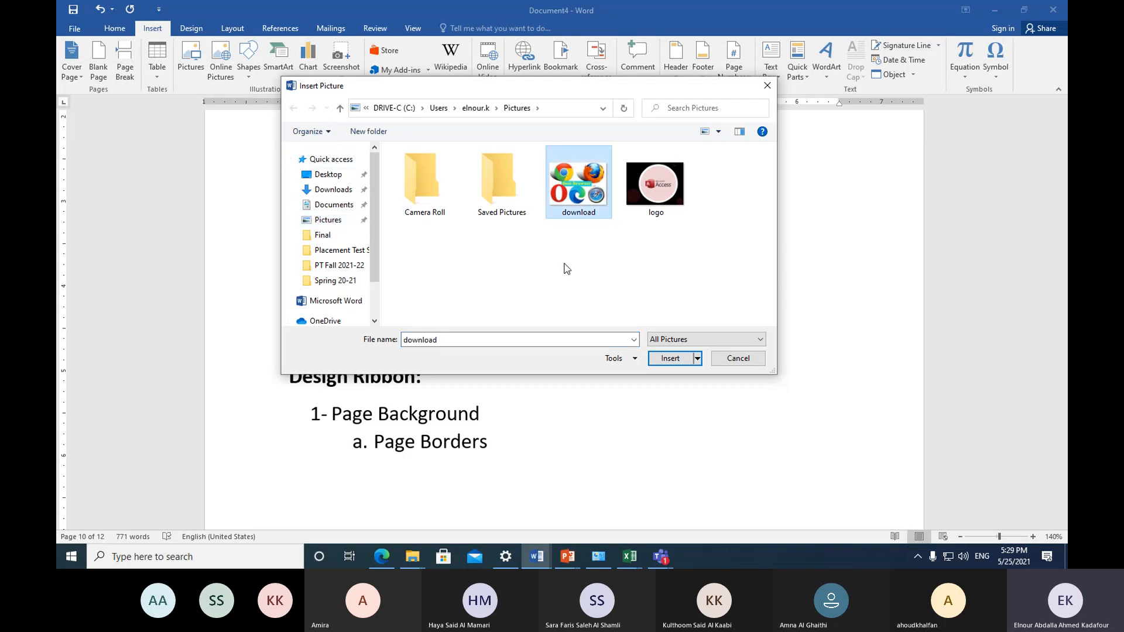
{"action": "left_click", "coordinate": [671, 359]}
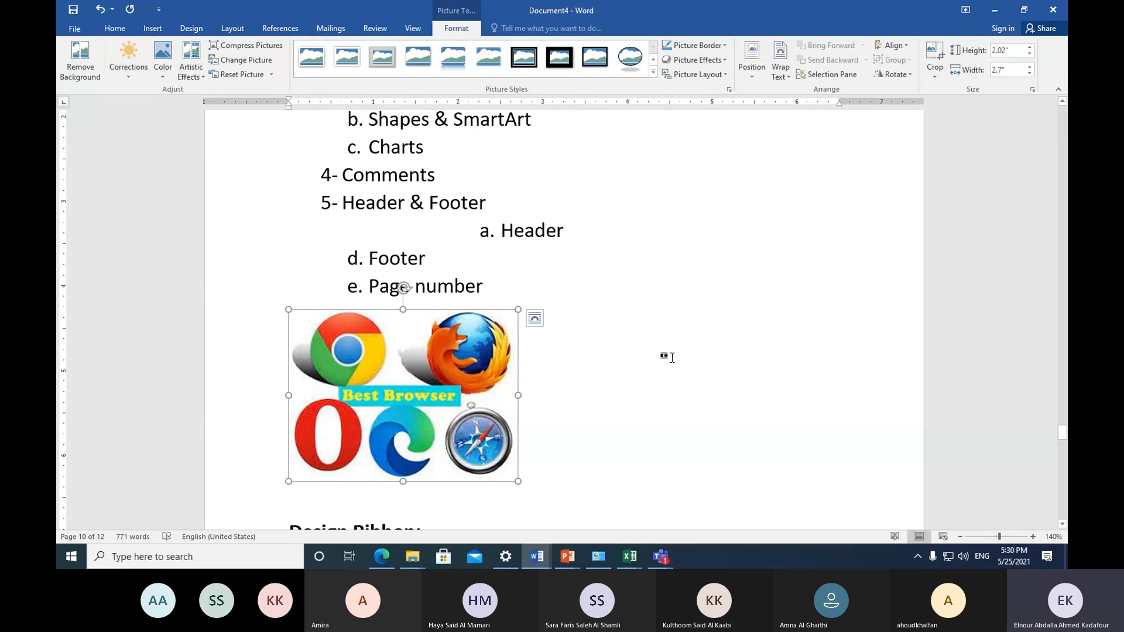
{"action": "key", "text": "ctrl+z"}
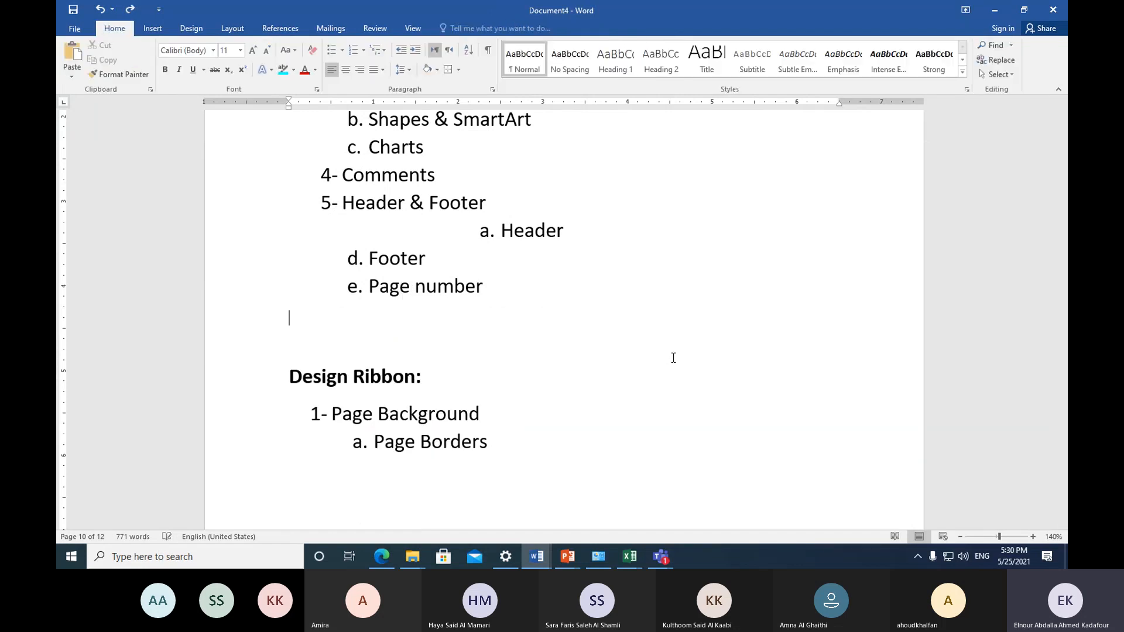
Step: Start inserting an online picture and run a Bing Image Search for "ms word"
{"action": "left_click", "coordinate": [152, 28]}
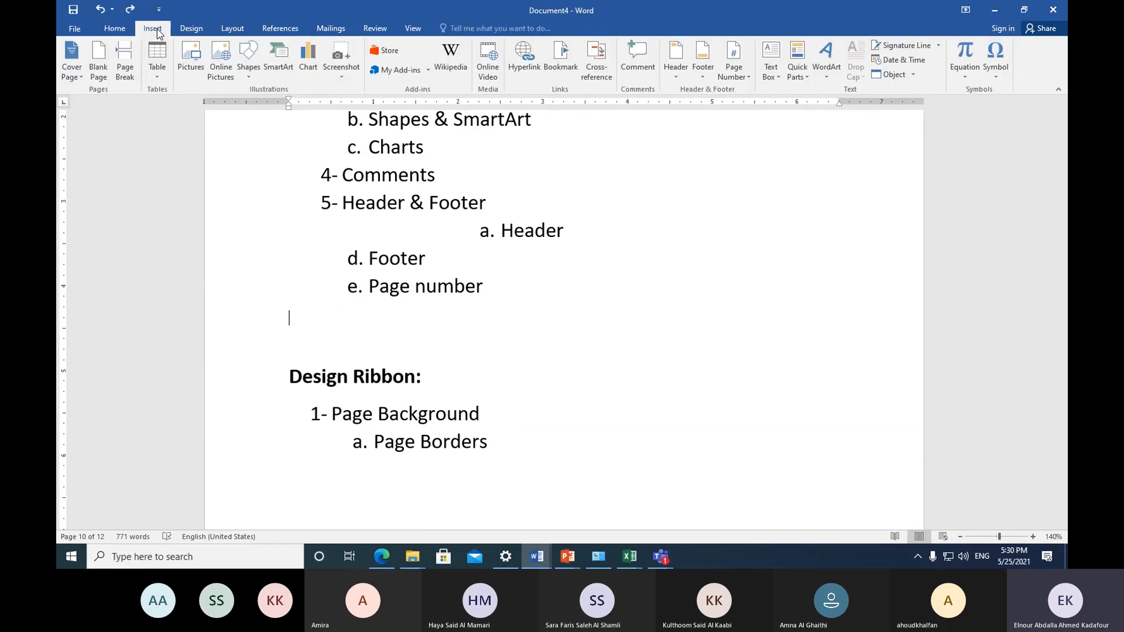
{"action": "left_click", "coordinate": [226, 77]}
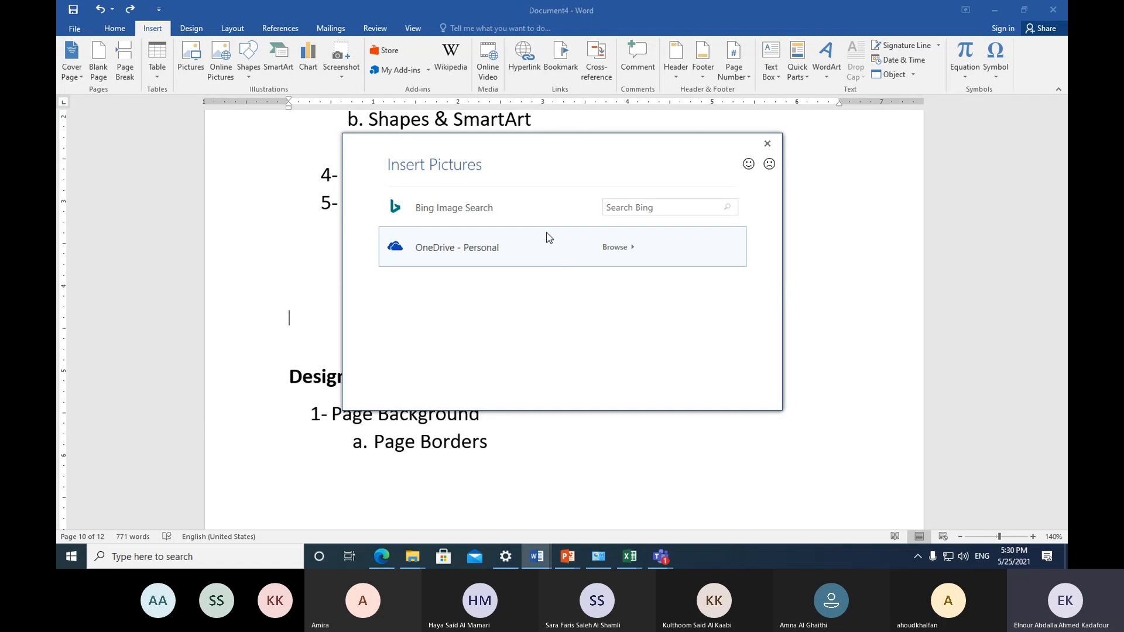
{"action": "left_click", "coordinate": [650, 209]}
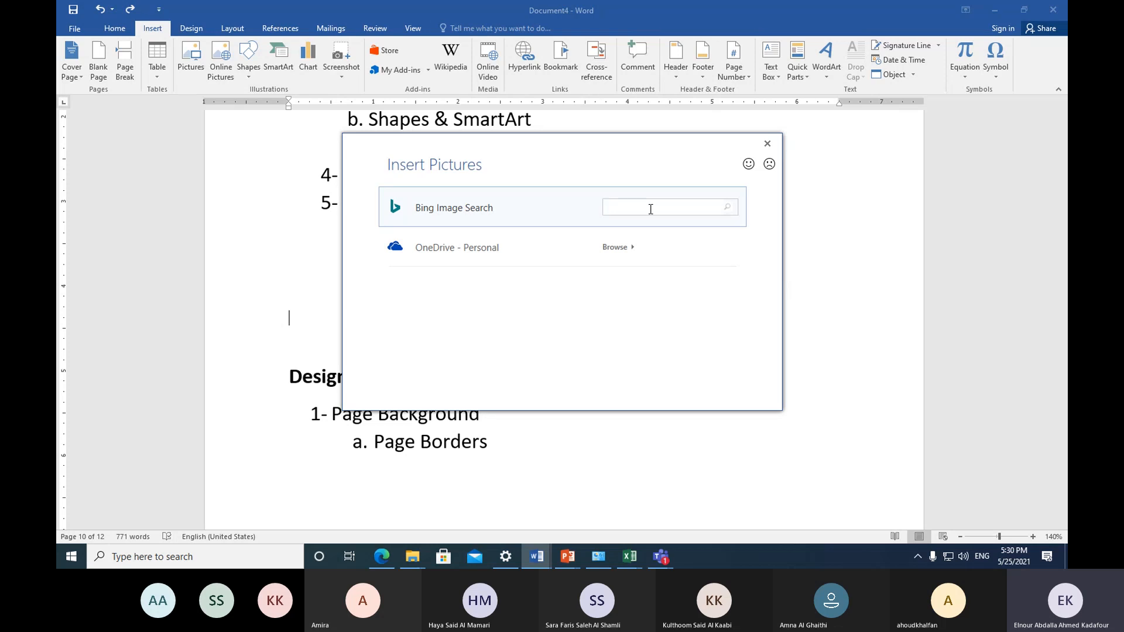
{"action": "type", "text": "ms word"}
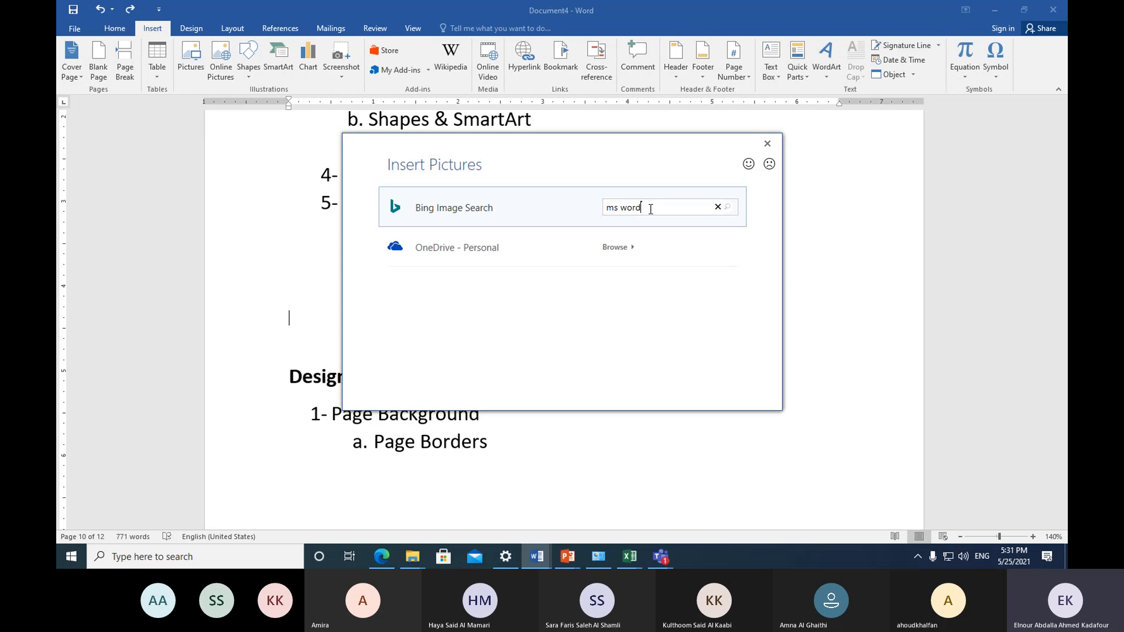
{"action": "key", "text": "Return"}
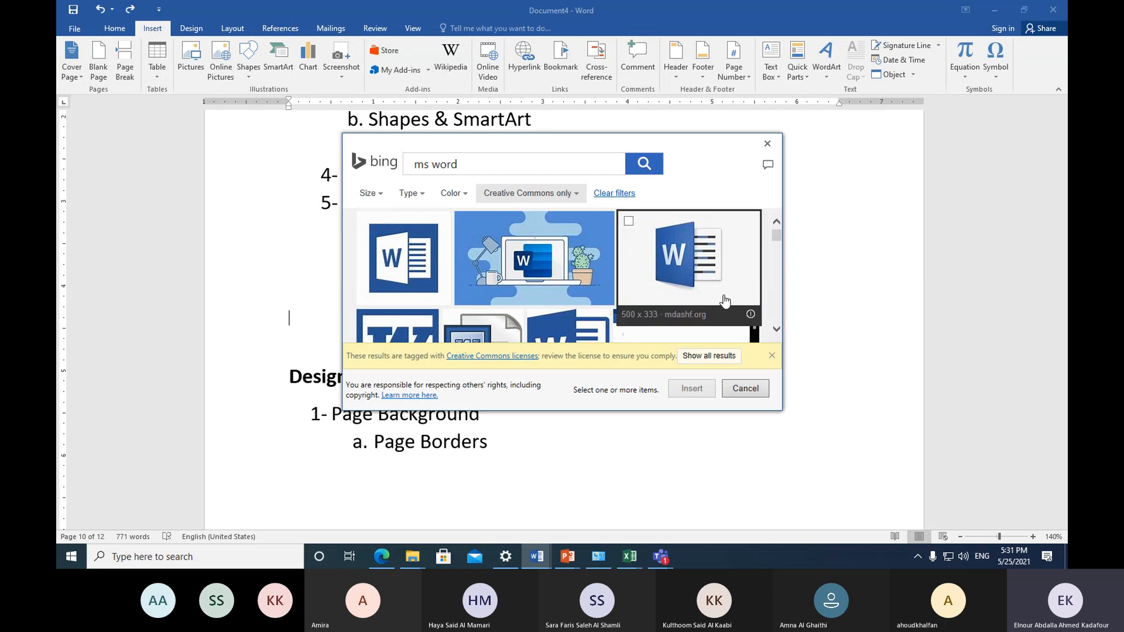
Step: Try to insert the blue Word laptop illustration from the Bing image results
{"action": "left_click", "coordinate": [464, 222]}
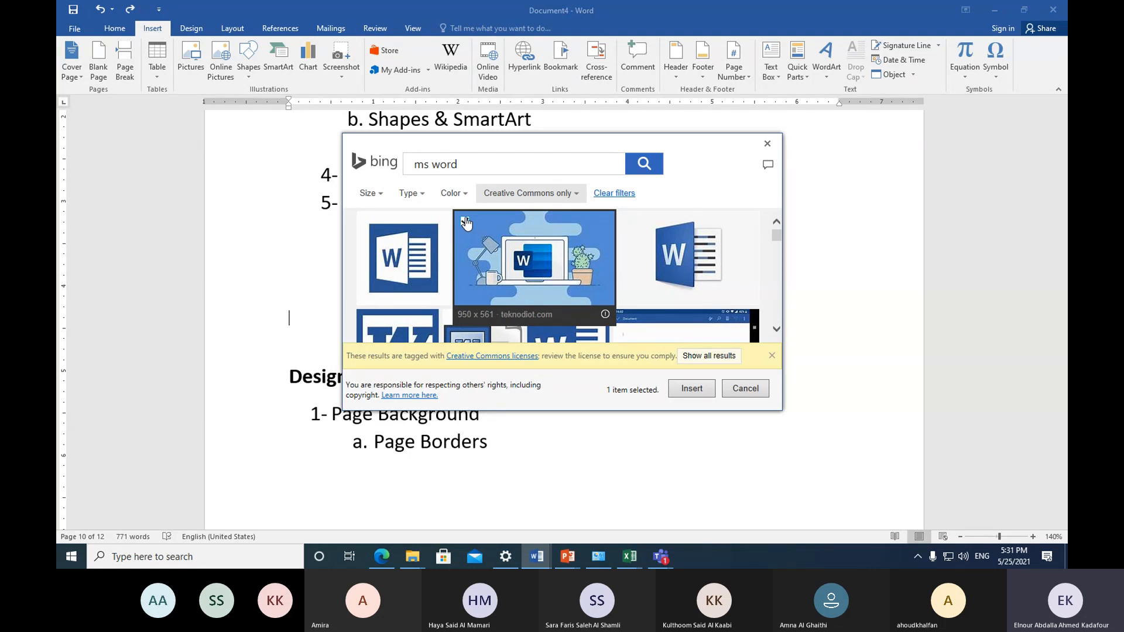
{"action": "left_click", "coordinate": [691, 388]}
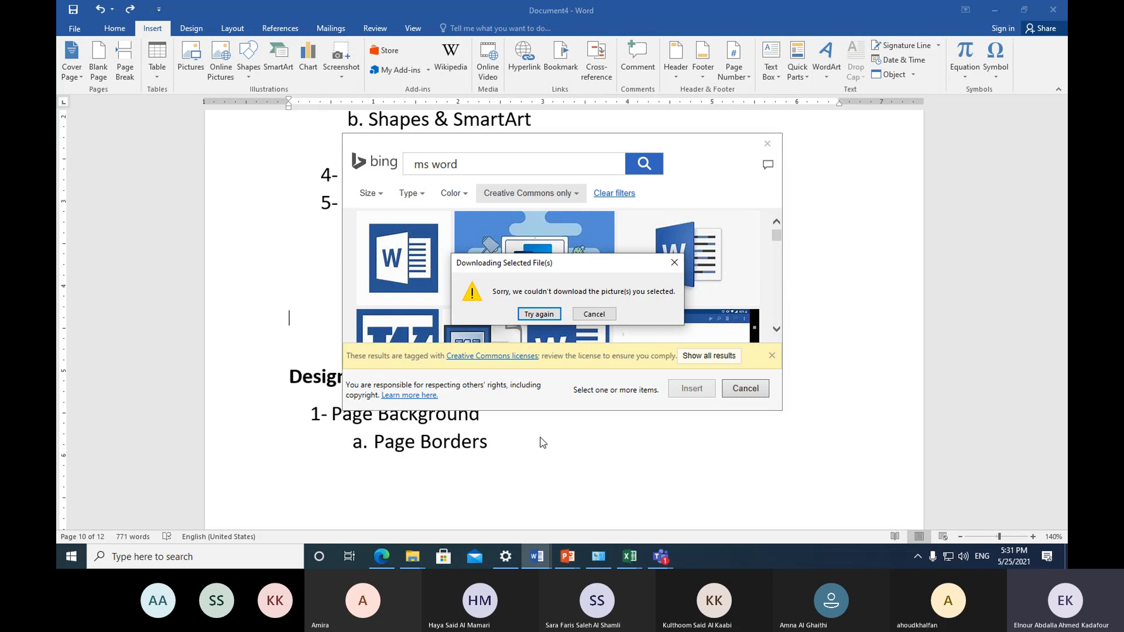
{"action": "left_click", "coordinate": [674, 262]}
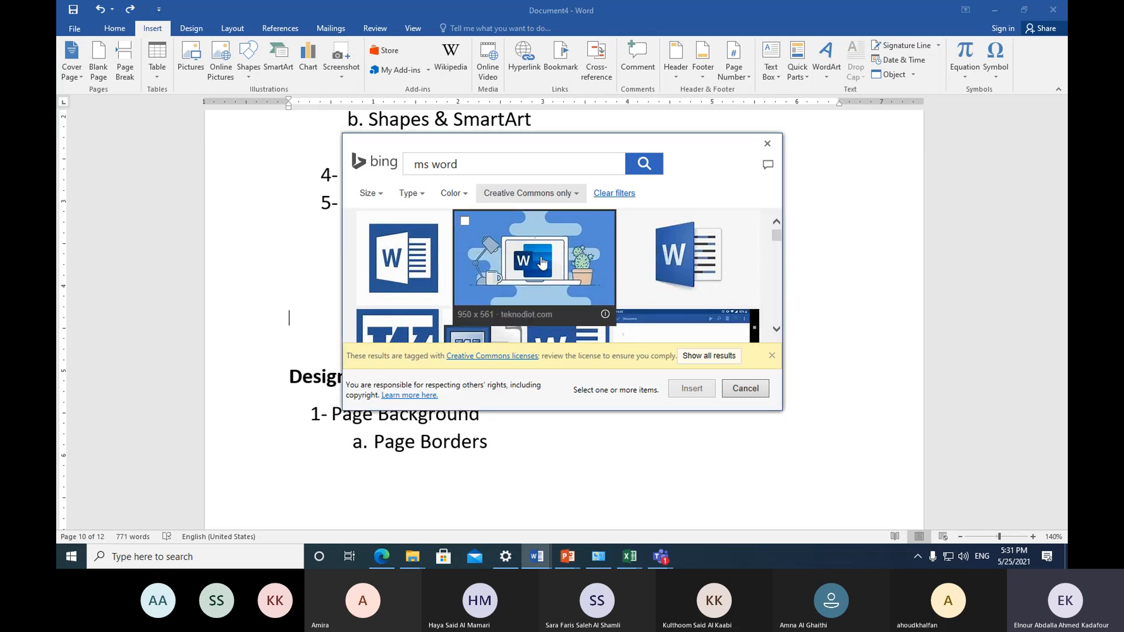
Step: Insert the "Microsoft Word Tutorial" picture with the coloured number wheel from the Bing image results below the Page number item
{"action": "scroll", "coordinate": [502, 283], "scroll_direction": "down", "scroll_amount": 1}
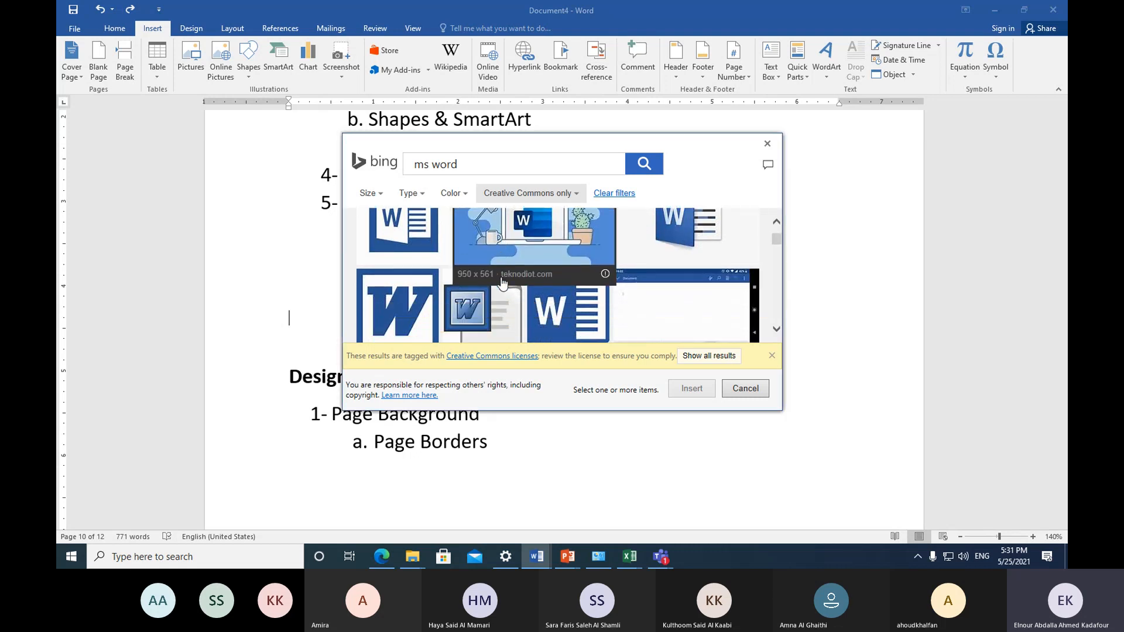
{"action": "scroll", "coordinate": [502, 283], "scroll_direction": "down", "scroll_amount": 5}
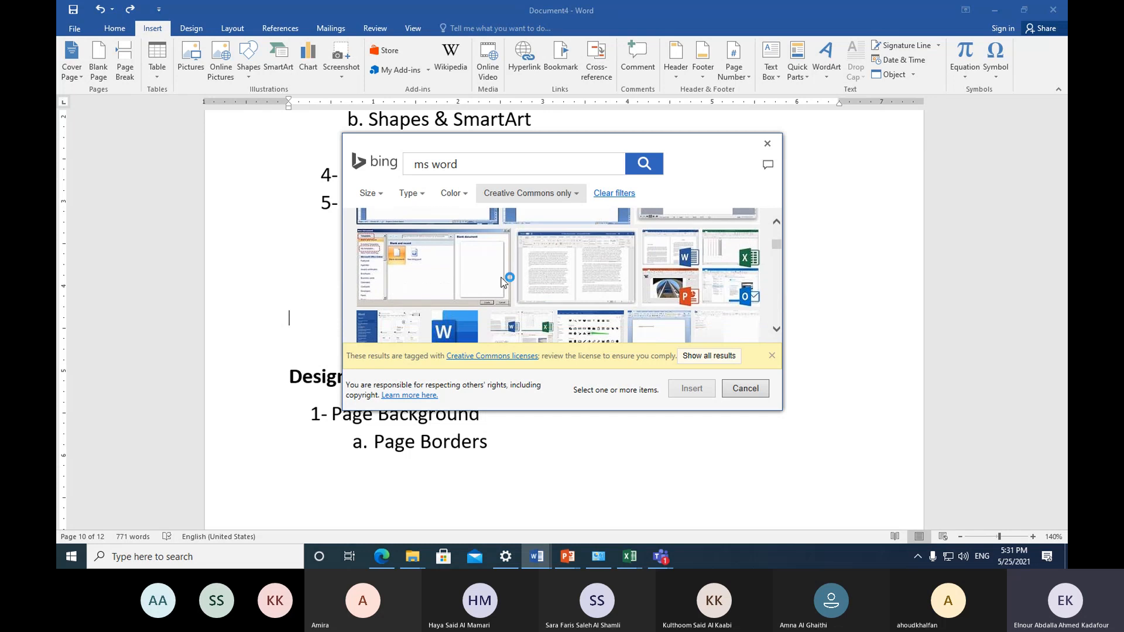
{"action": "scroll", "coordinate": [502, 284], "scroll_direction": "down", "scroll_amount": 3}
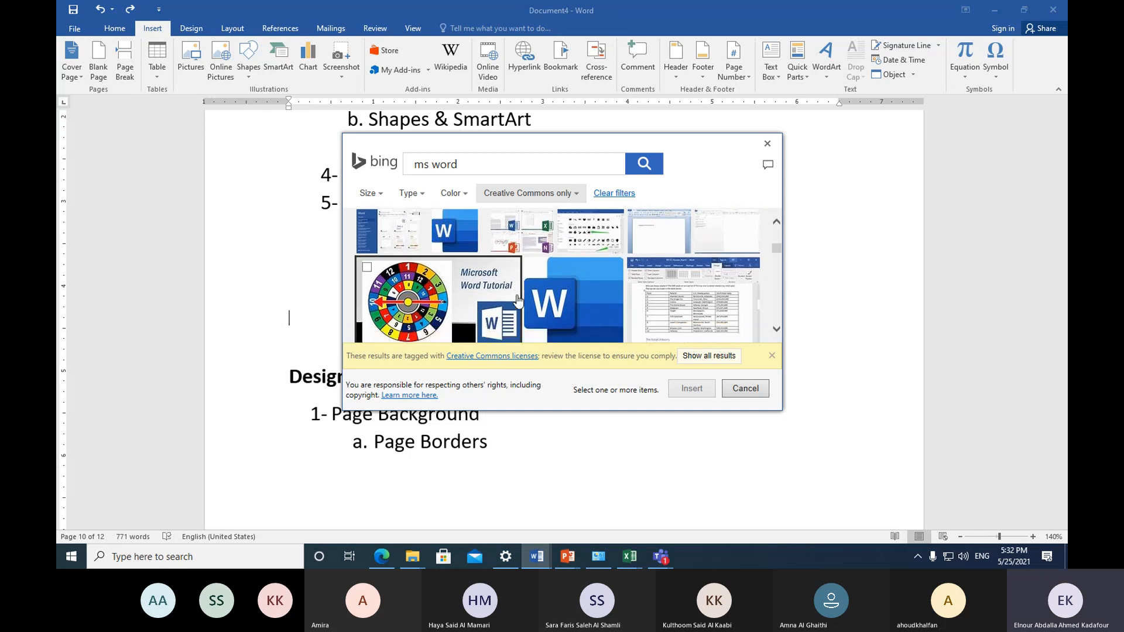
{"action": "left_click", "coordinate": [368, 269]}
{"action": "scroll", "coordinate": [434, 286], "scroll_direction": "down", "scroll_amount": 1}
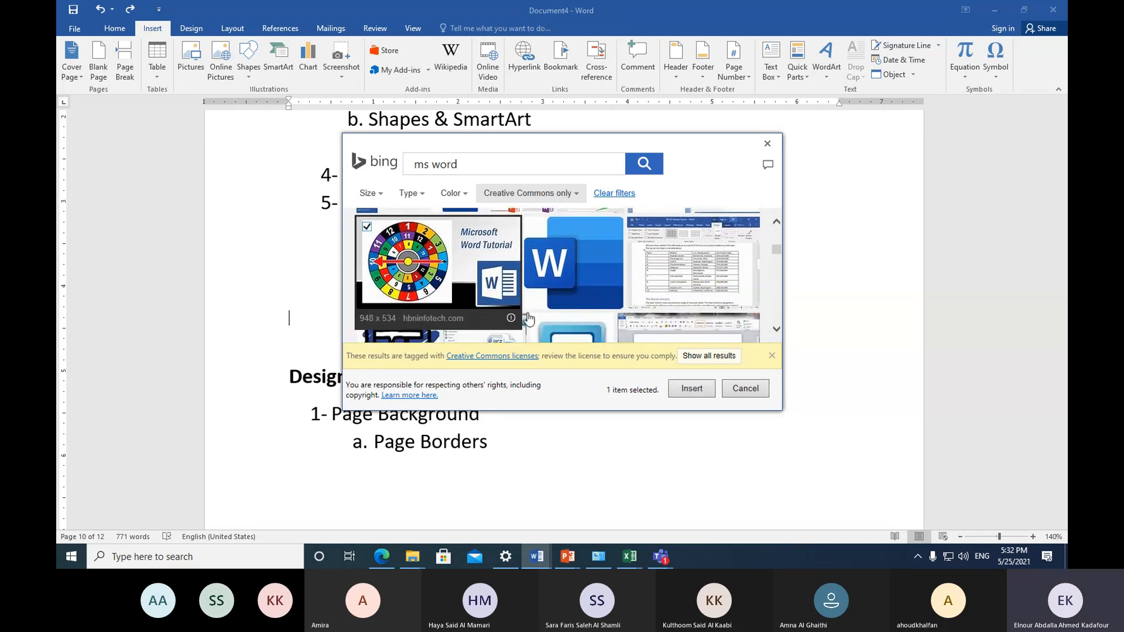
{"action": "scroll", "coordinate": [528, 319], "scroll_direction": "down", "scroll_amount": 2}
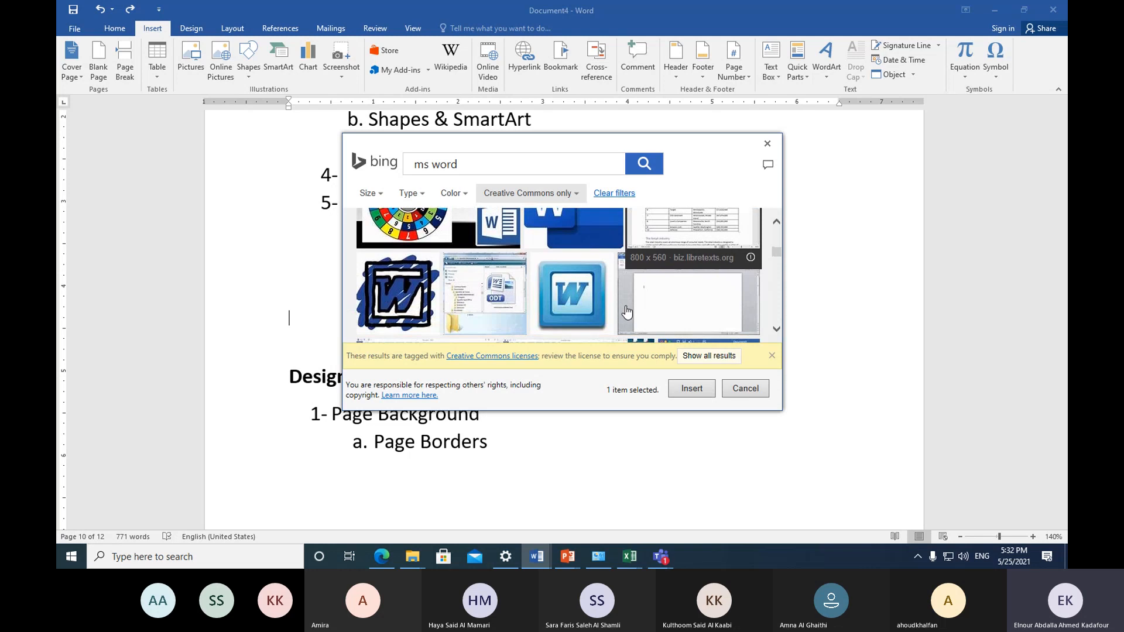
{"action": "left_click", "coordinate": [695, 389]}
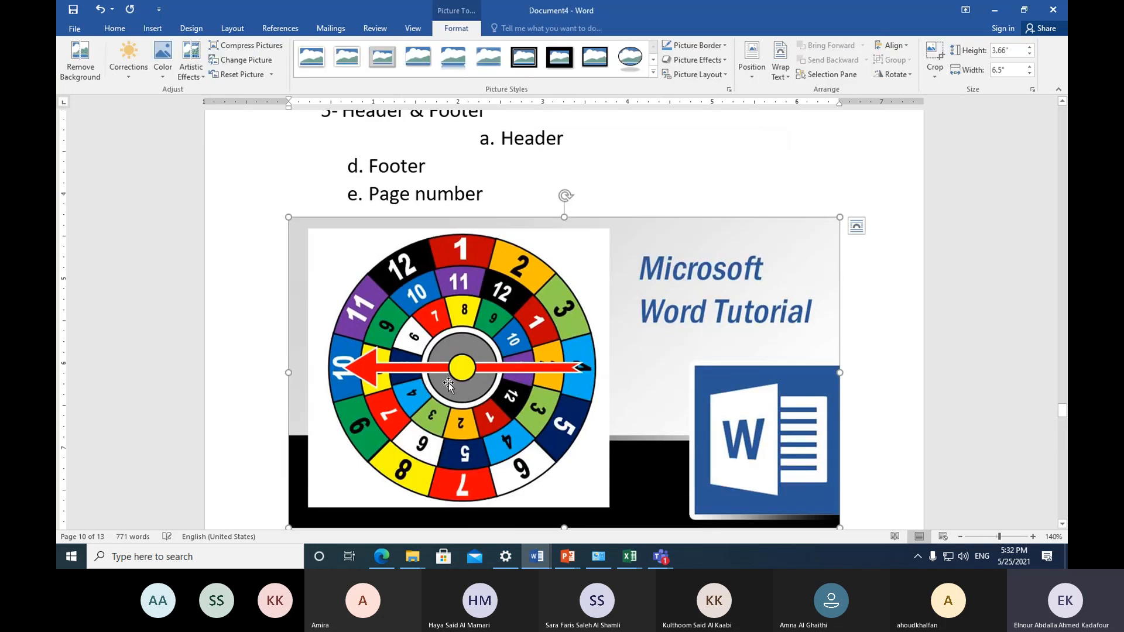
Step: Look over the inserted picture, deselect it, and reselect it to show its picture formatting tools
{"action": "scroll", "coordinate": [486, 372], "scroll_direction": "down", "scroll_amount": 3}
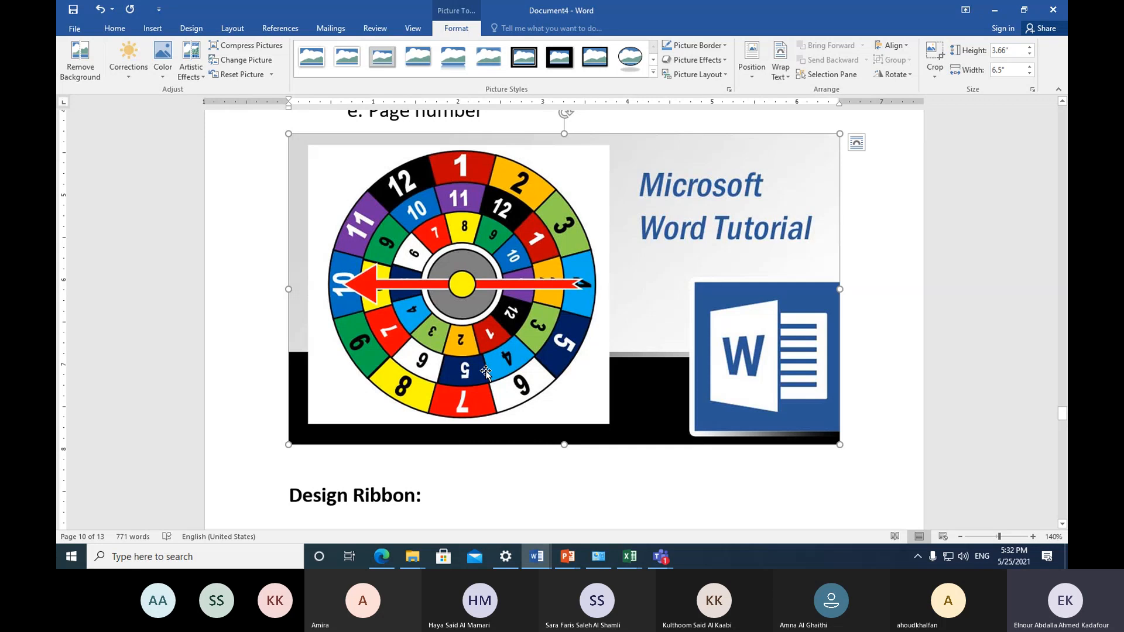
{"action": "scroll", "coordinate": [486, 372], "scroll_direction": "up", "scroll_amount": 6}
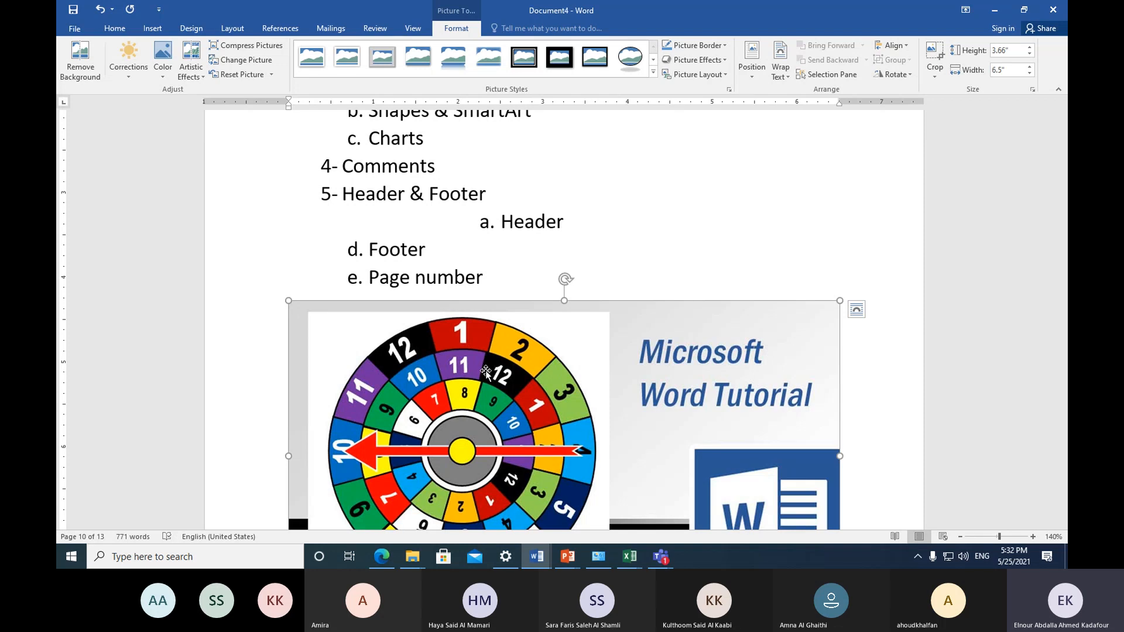
{"action": "left_click", "coordinate": [596, 222]}
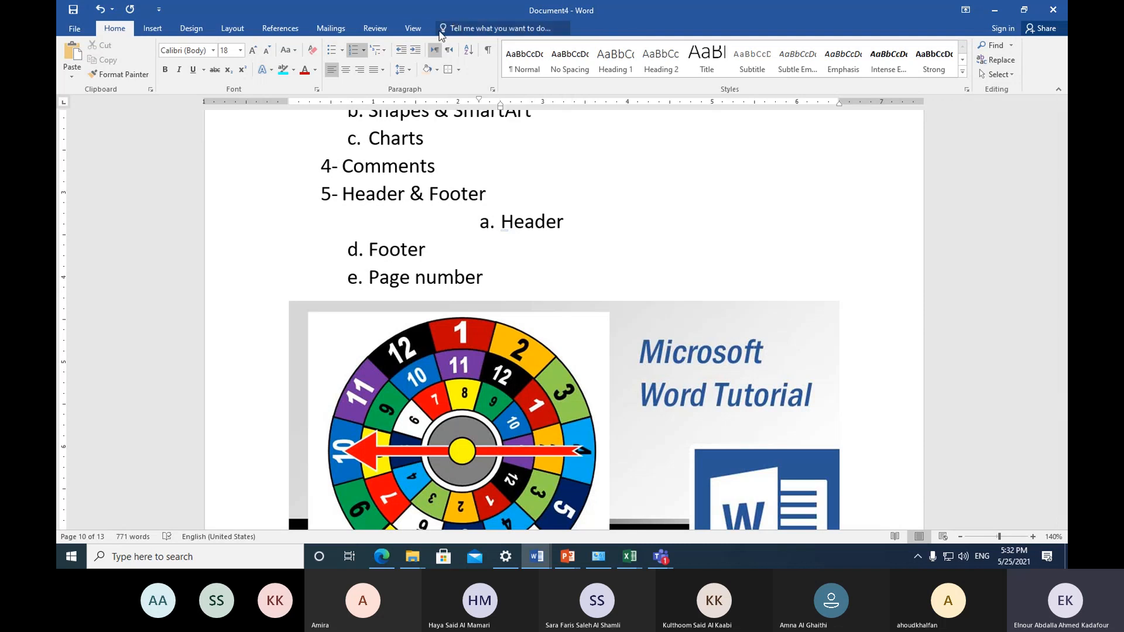
{"action": "left_click", "coordinate": [577, 317]}
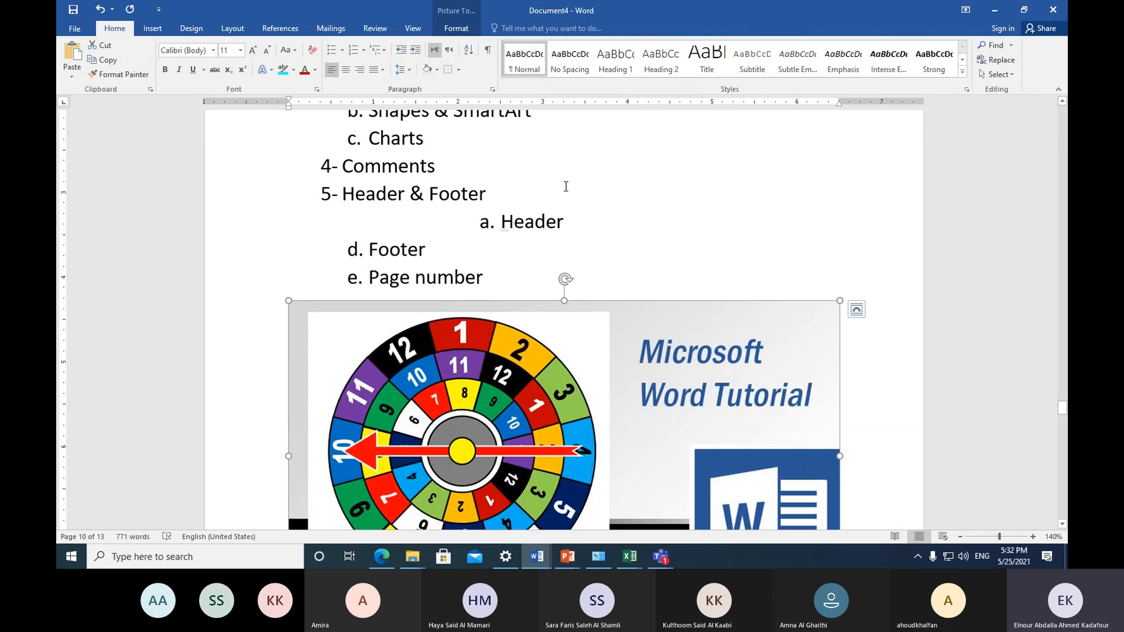
{"action": "left_click", "coordinate": [456, 29]}
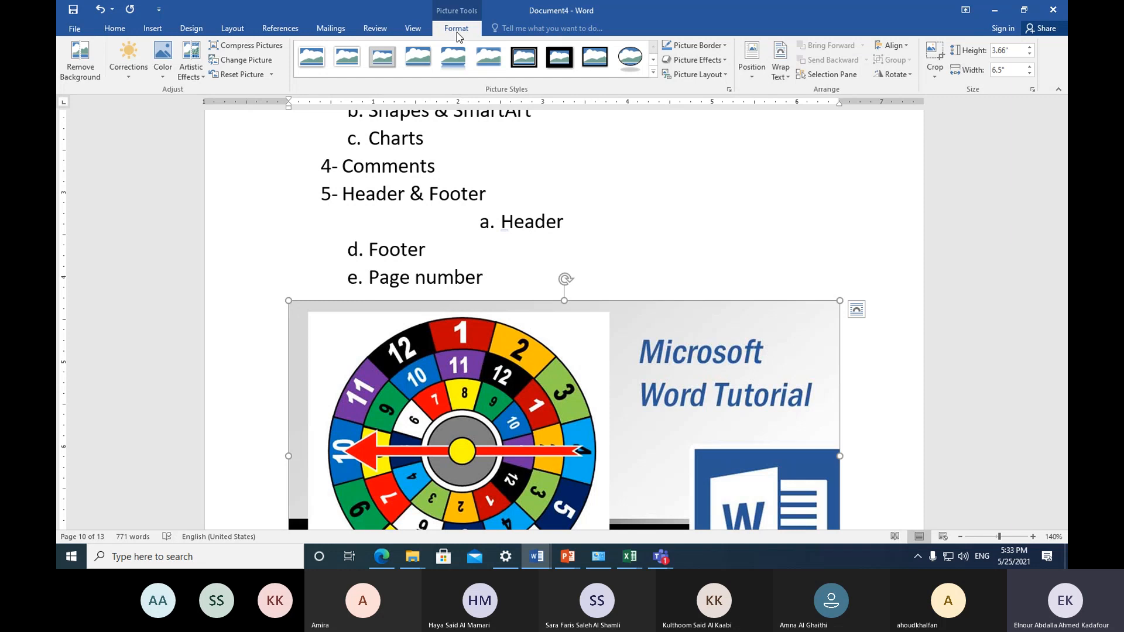
Step: Add the bold heading "Inserting a picture:" above Design Ribbon, followed by a new line with bold turned off
{"action": "scroll", "coordinate": [357, 281], "scroll_direction": "down", "scroll_amount": 6}
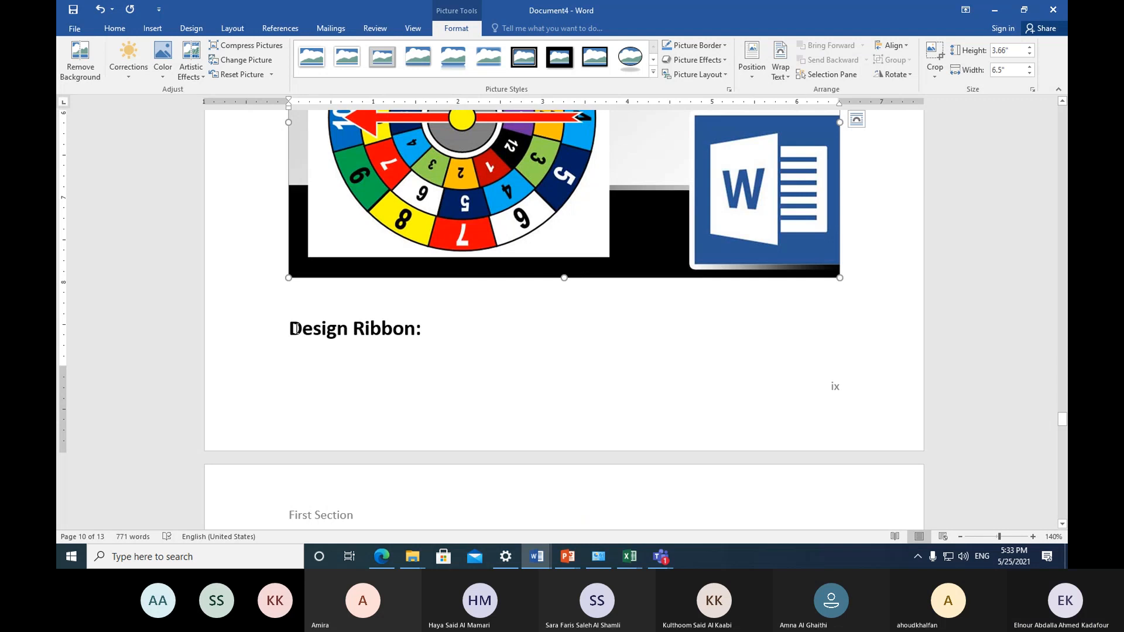
{"action": "left_click", "coordinate": [291, 329]}
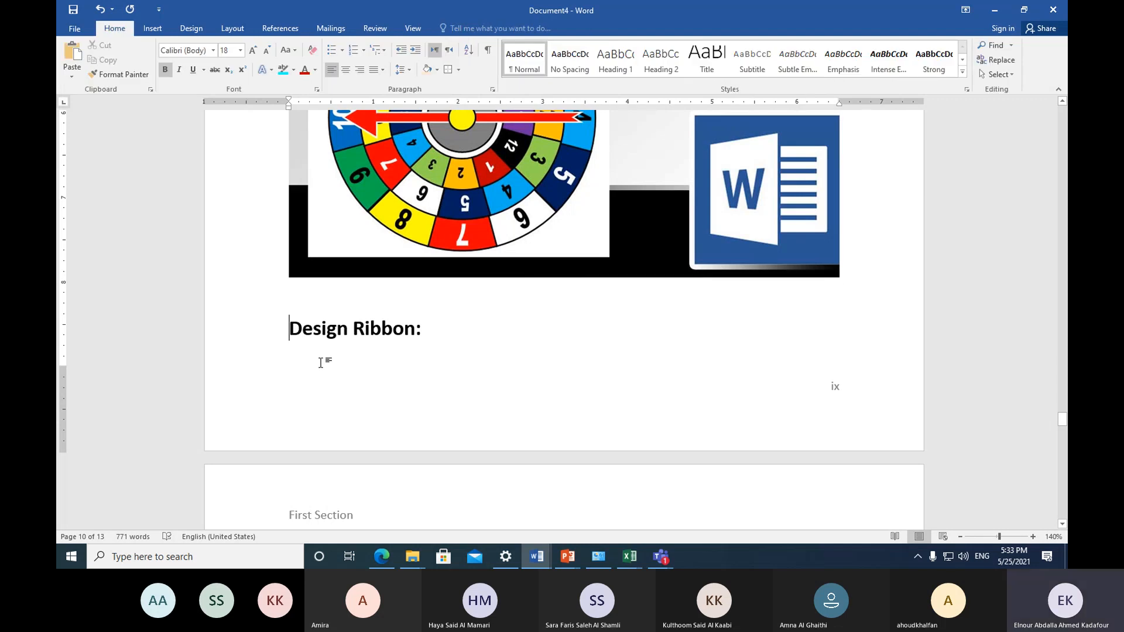
{"action": "key", "text": "Return"}
{"action": "key", "text": "Up"}
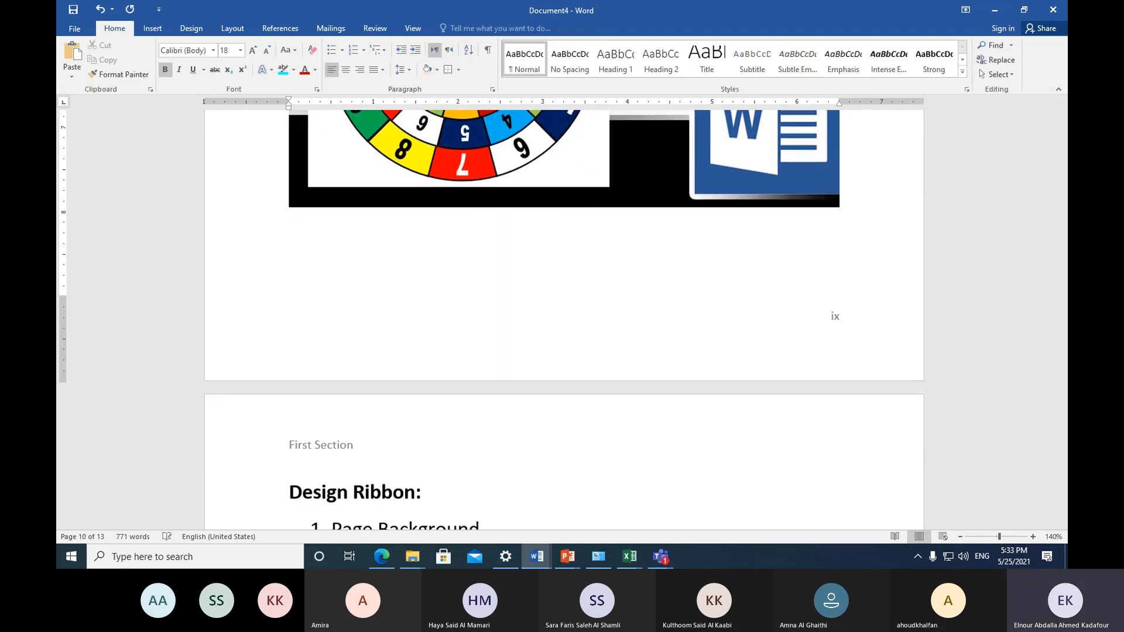
{"action": "type", "text": "inserting a "}
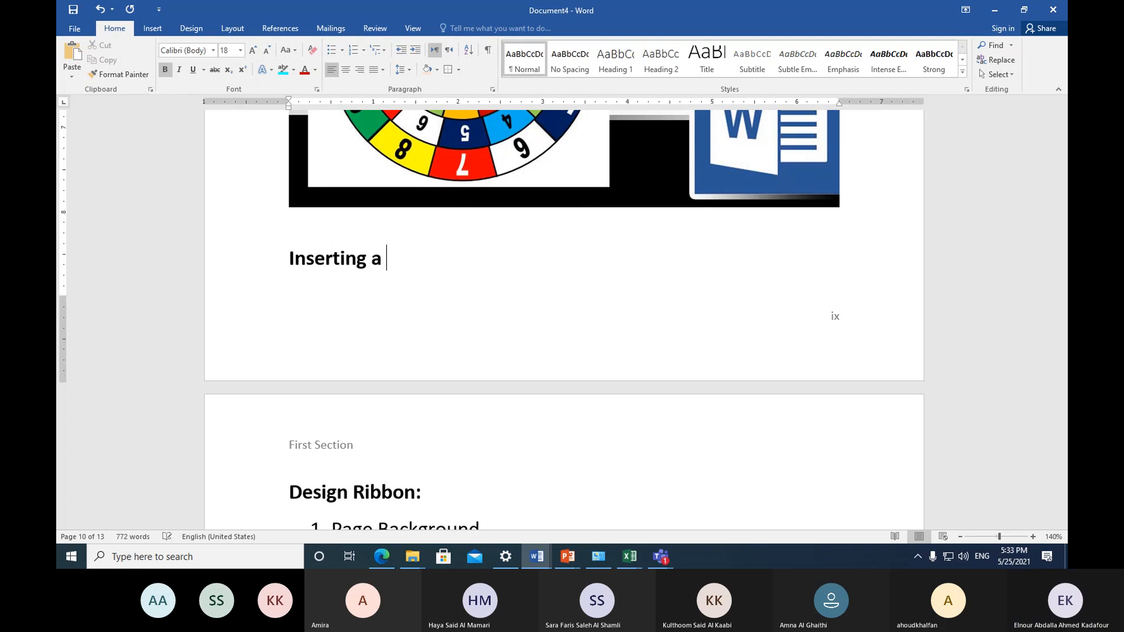
{"action": "type", "text": "picture"}
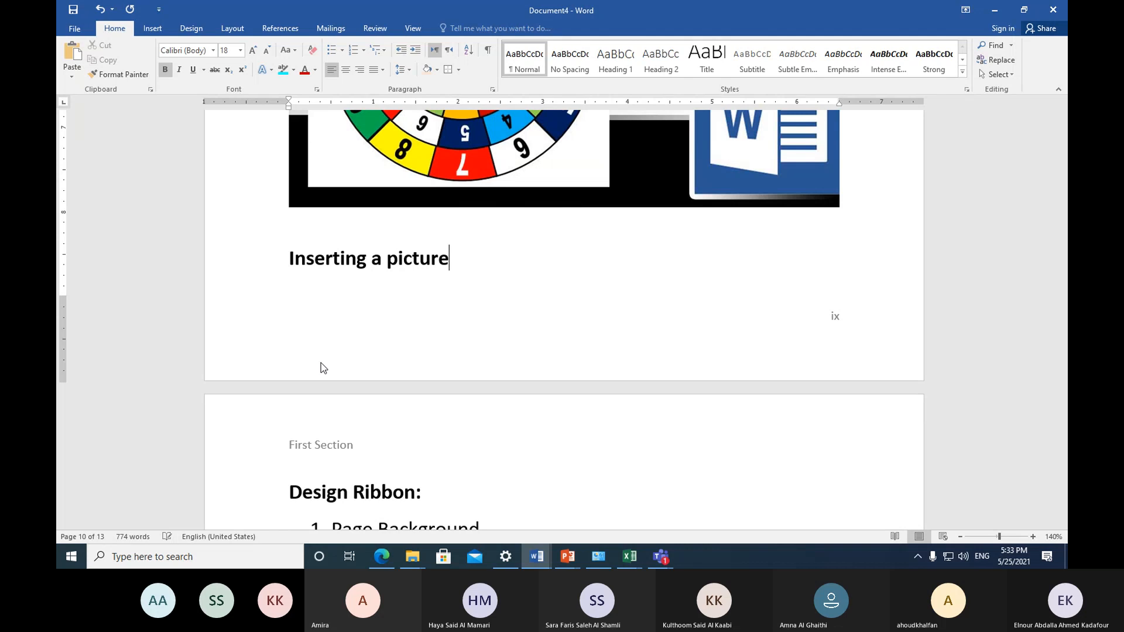
{"action": "type", "text": ":"}
{"action": "key", "text": "Return"}
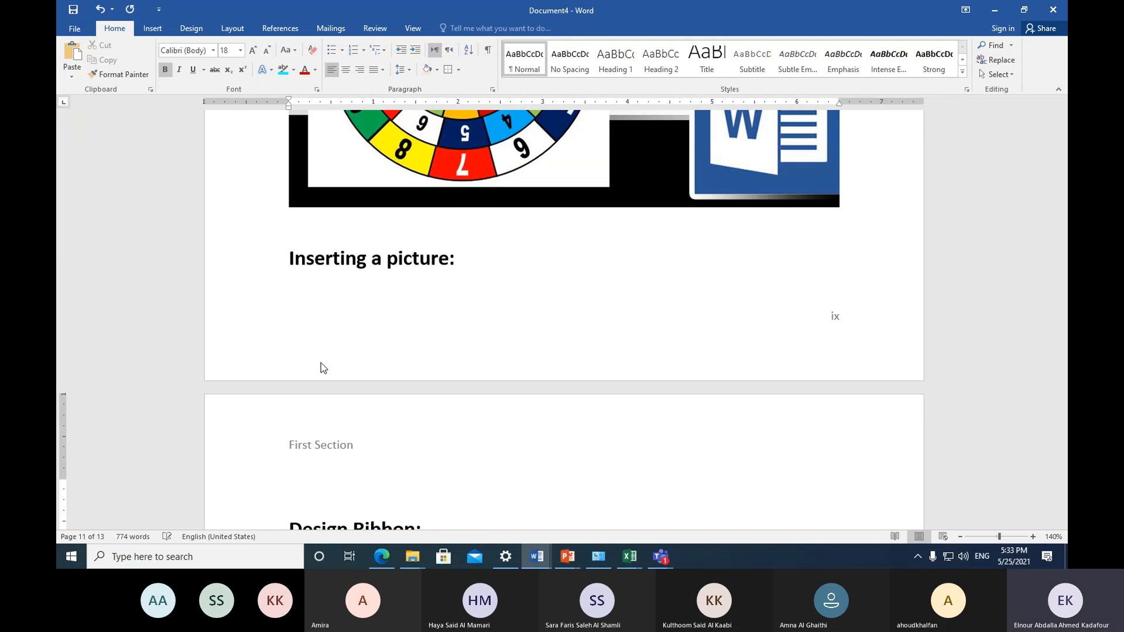
{"action": "key", "text": "ctrl+b"}
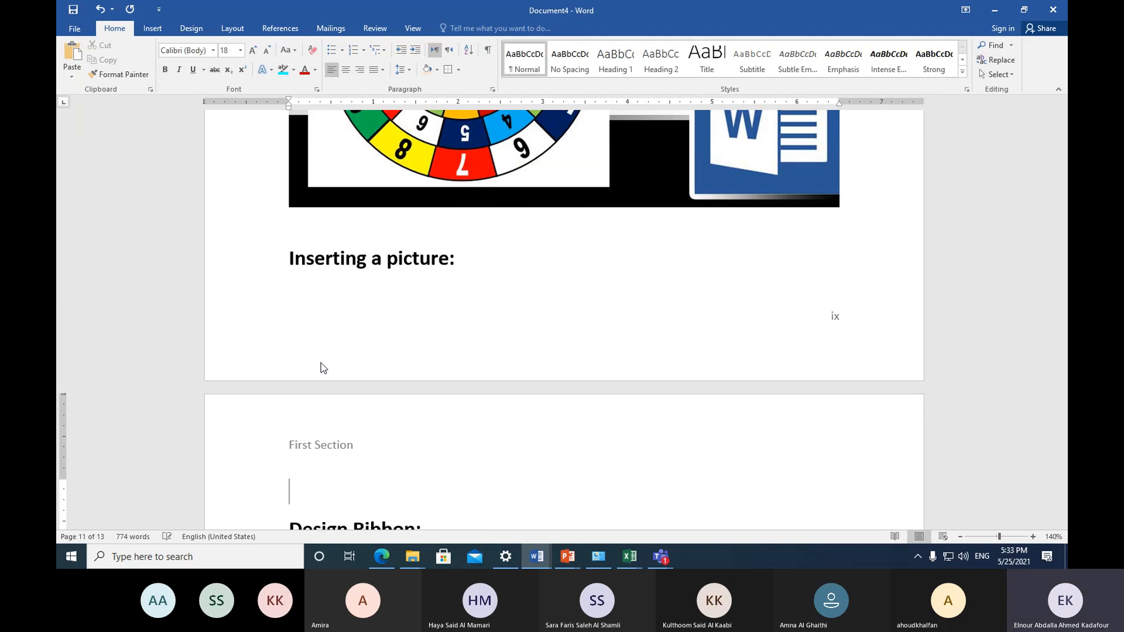
Step: Push the "Inserting a picture:" heading onto the next page, restore its initial "I", and remove the stray "I" left behind
{"action": "left_click", "coordinate": [295, 259]}
{"action": "key", "text": "Return"}
{"action": "scroll", "coordinate": [286, 250], "scroll_direction": "down", "scroll_amount": 3}
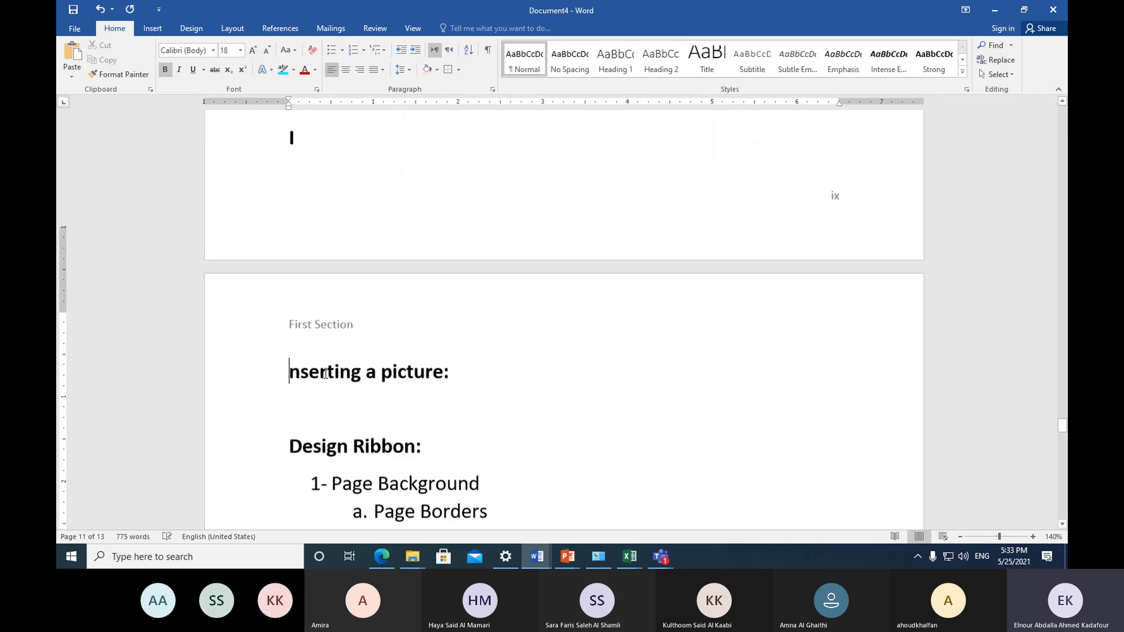
{"action": "left_click", "coordinate": [310, 356]}
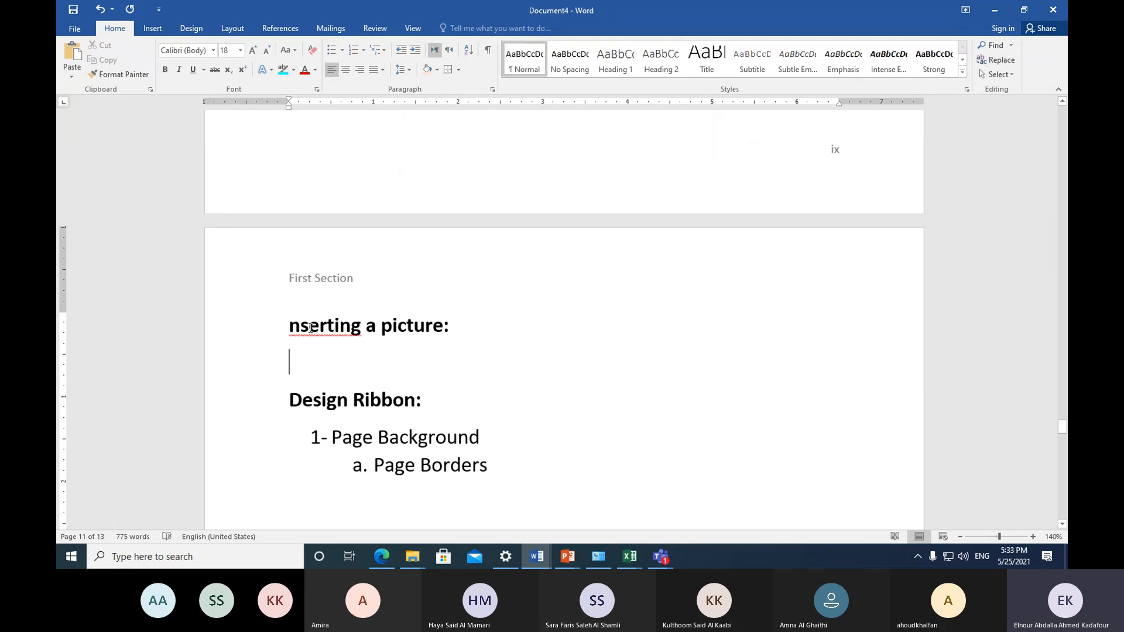
{"action": "left_click", "coordinate": [291, 326]}
{"action": "type", "text": "I"}
{"action": "scroll", "coordinate": [297, 239], "scroll_direction": "up", "scroll_amount": 3}
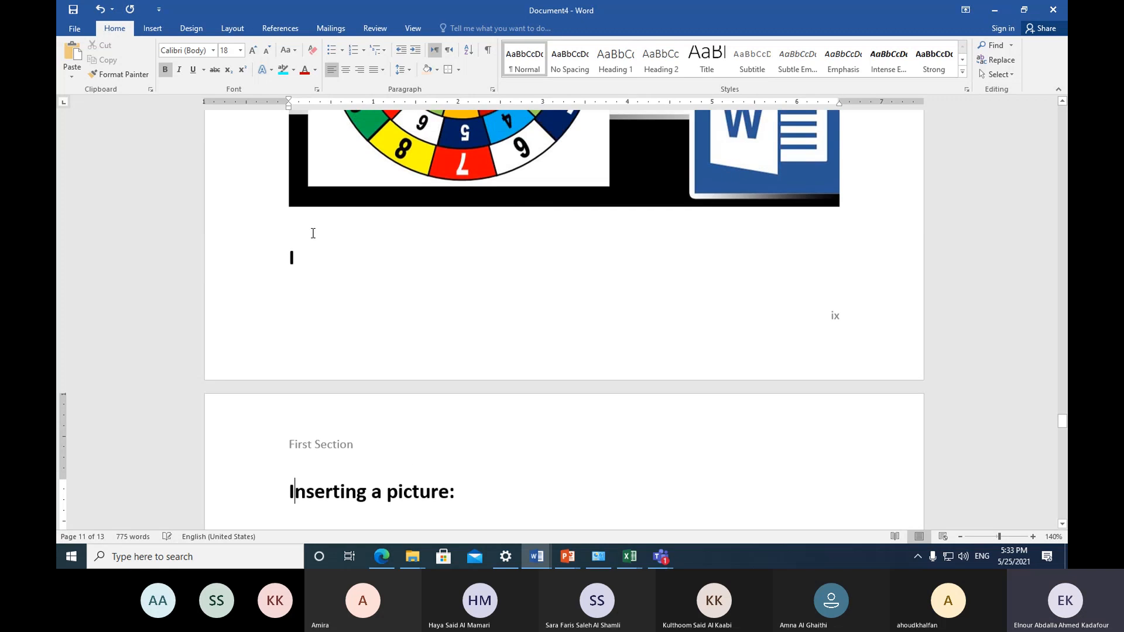
{"action": "left_click", "coordinate": [303, 272]}
{"action": "key", "text": "BackSpace"}
{"action": "scroll", "coordinate": [314, 322], "scroll_direction": "down", "scroll_amount": 4}
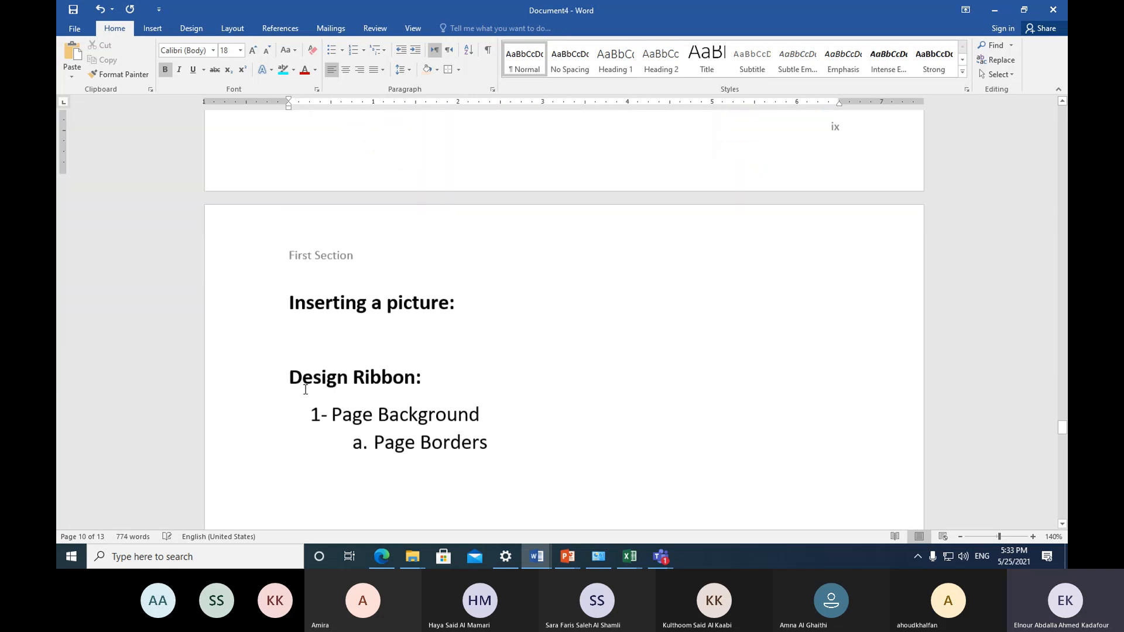
Step: List "The source" and "Resize" as numbered items under the "Inserting a picture:" heading, leaving an empty third item
{"action": "left_click", "coordinate": [297, 307]}
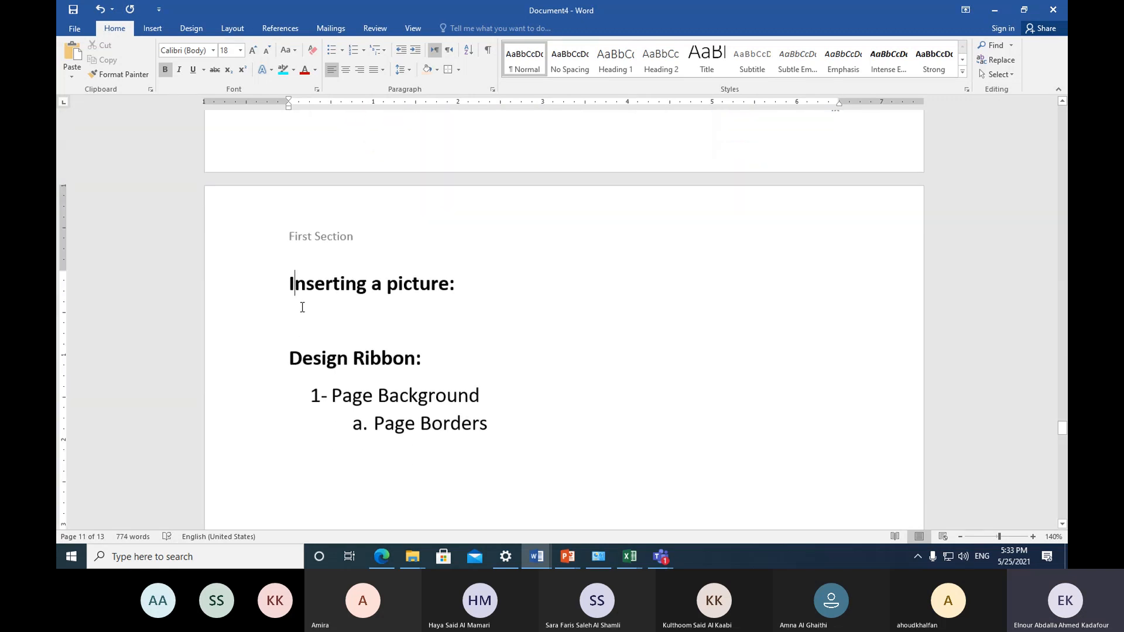
{"action": "left_click", "coordinate": [301, 309]}
{"action": "type", "text": "1-"}
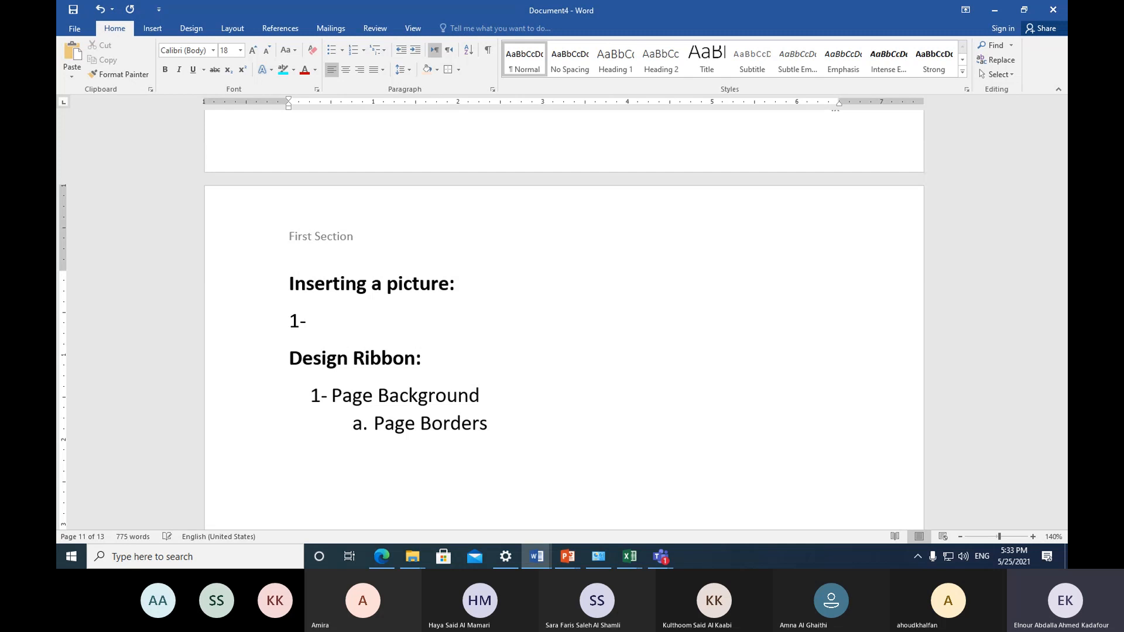
{"action": "type", "text": " The "}
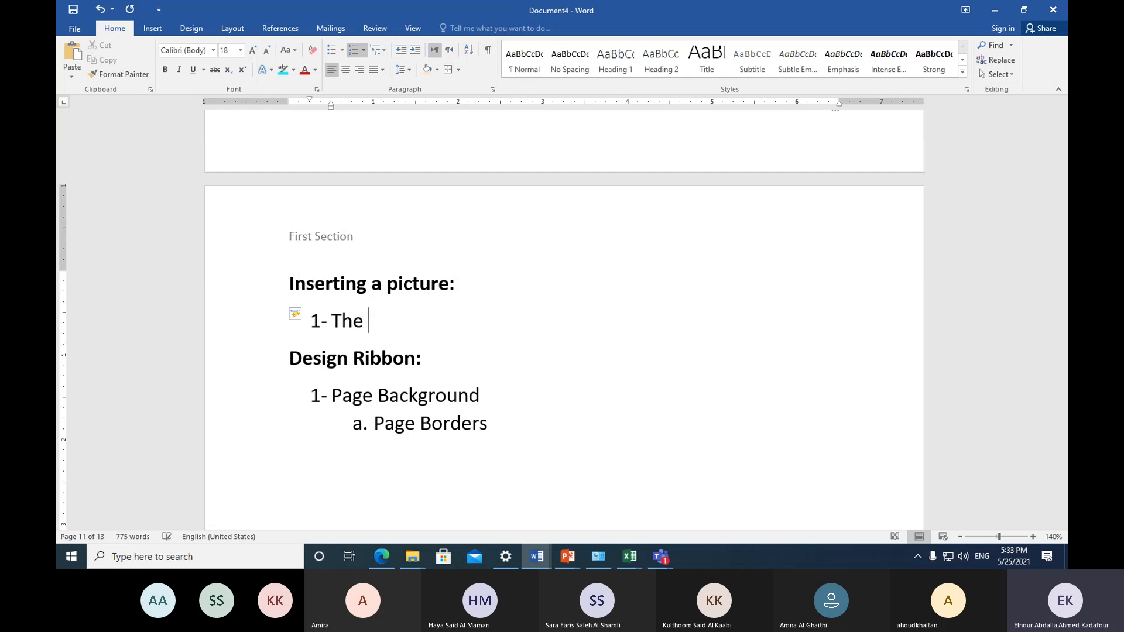
{"action": "type", "text": "source"}
{"action": "key", "text": "Return"}
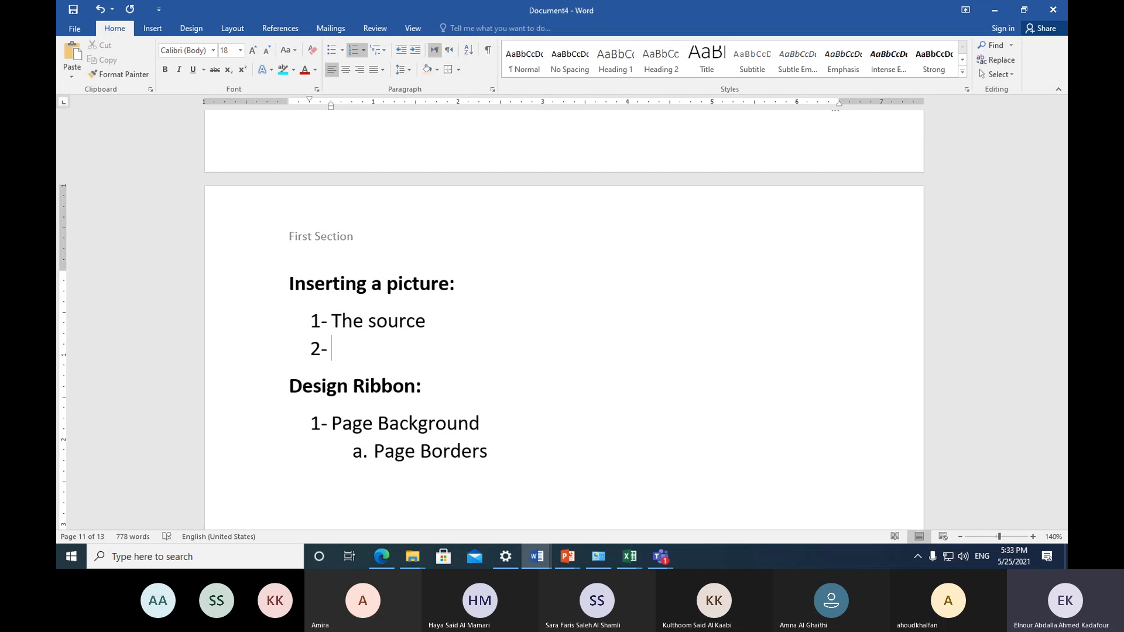
{"action": "type", "text": "reseize"}
{"action": "key", "text": "Return"}
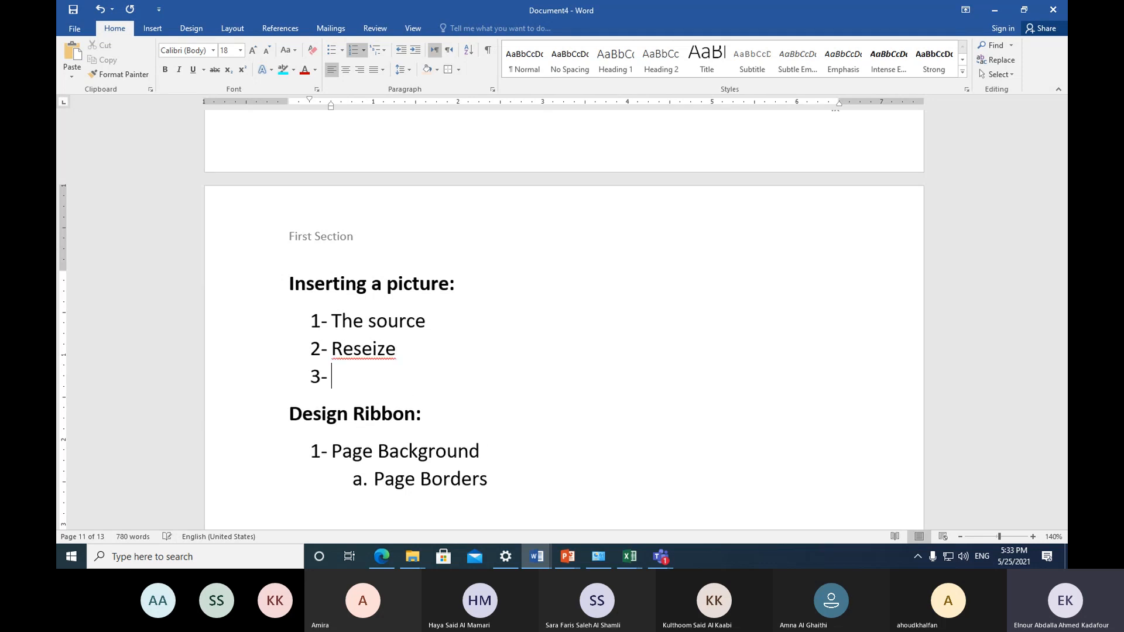
{"action": "left_click", "coordinate": [364, 353]}
{"action": "key", "text": "Delete"}
{"action": "left_click", "coordinate": [341, 372]}
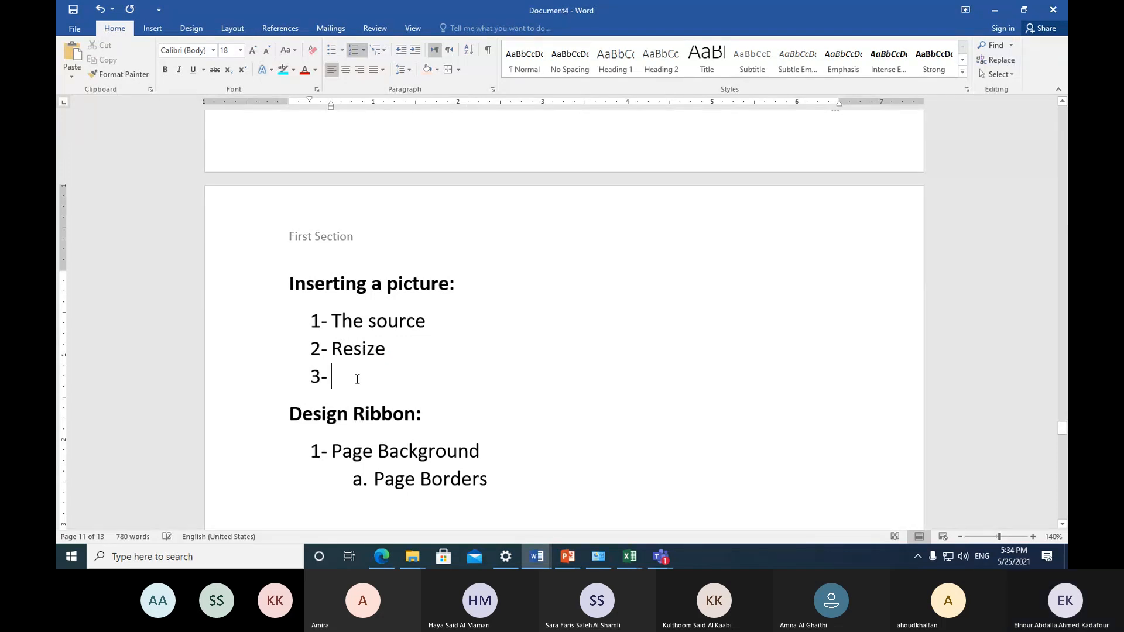
Step: Shrink the Microsoft Word Tutorial picture proportionally in two stages to about 2 inches wide
{"action": "scroll", "coordinate": [522, 363], "scroll_direction": "up", "scroll_amount": 6}
{"action": "scroll", "coordinate": [529, 364], "scroll_direction": "up", "scroll_amount": 1}
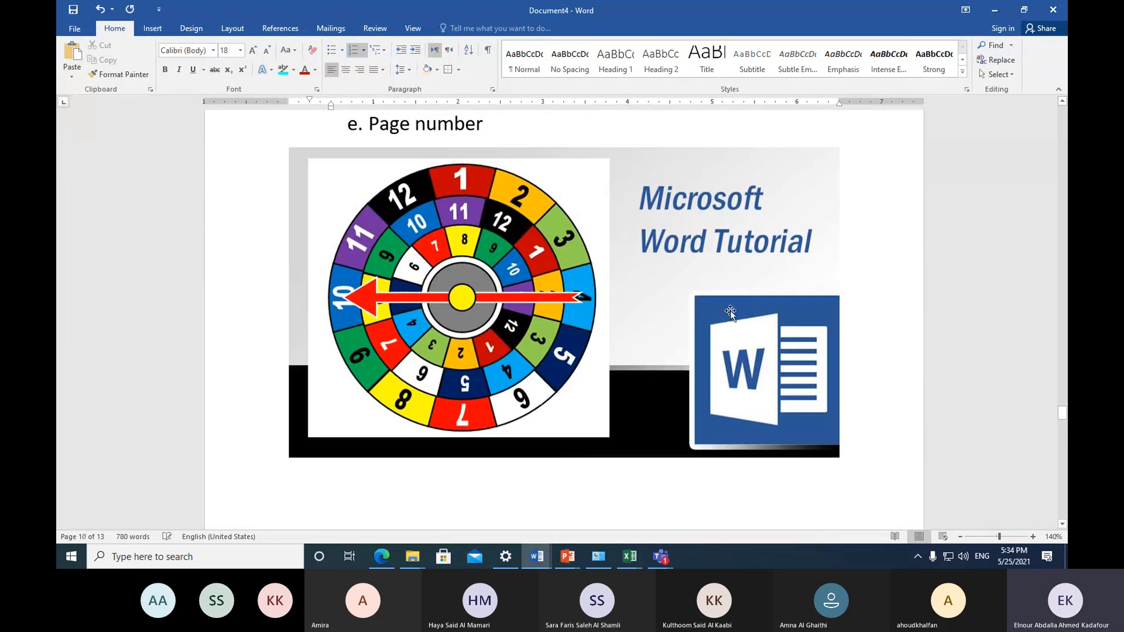
{"action": "left_click", "coordinate": [732, 311]}
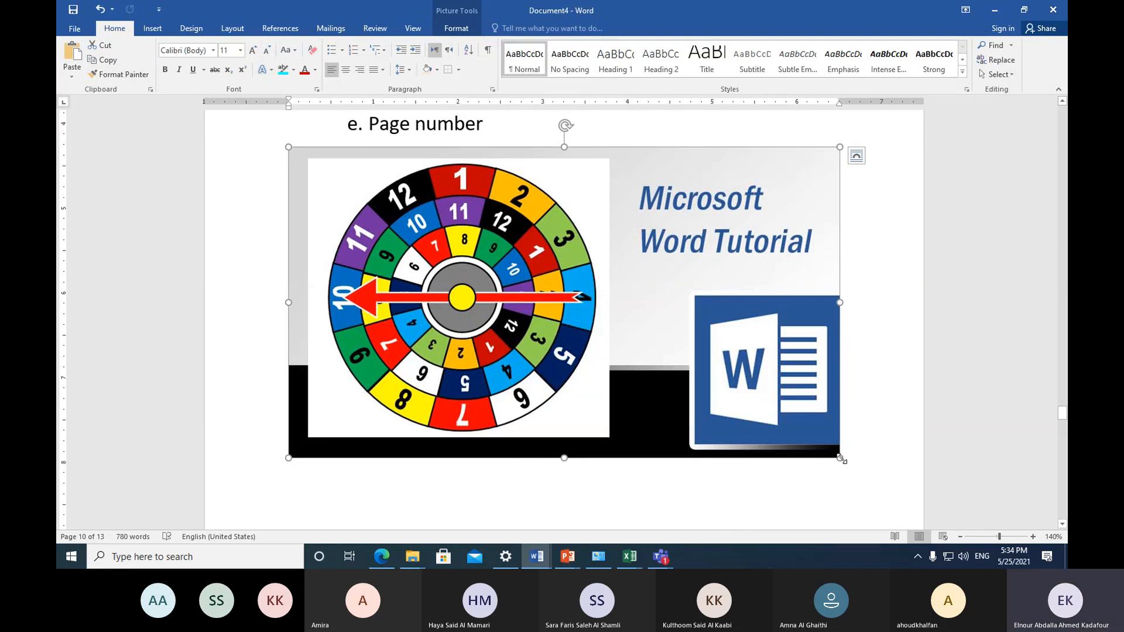
{"action": "left_click_drag", "start_coordinate": [840, 457], "coordinate": [596, 320]}
{"action": "scroll", "coordinate": [607, 359], "scroll_direction": "up", "scroll_amount": 2}
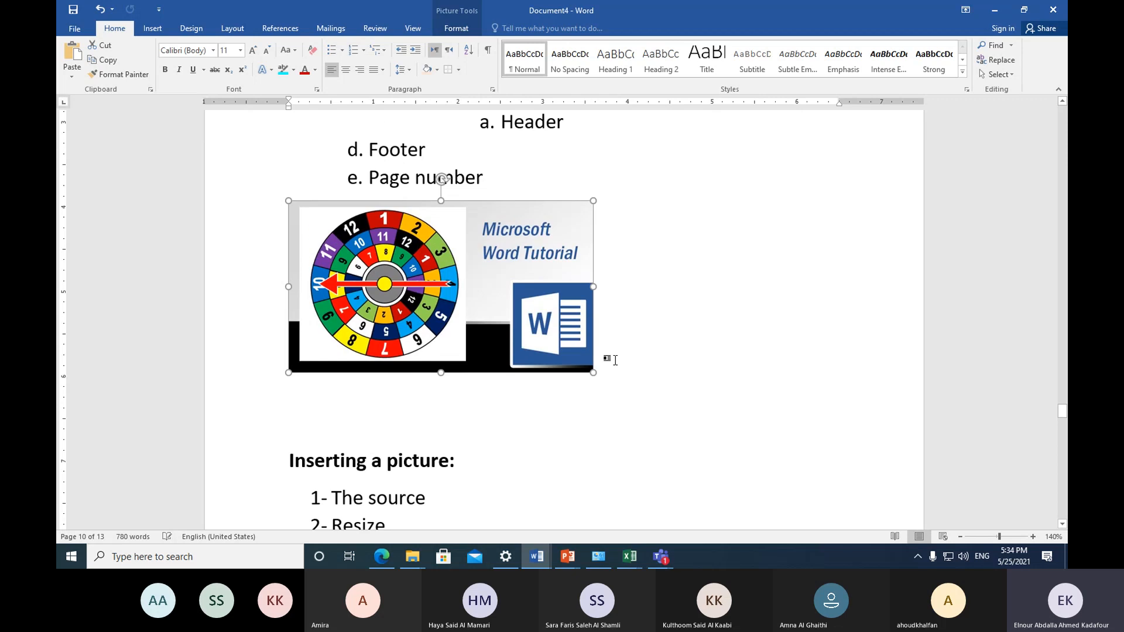
{"action": "left_click_drag", "start_coordinate": [592, 402], "coordinate": [420, 330]}
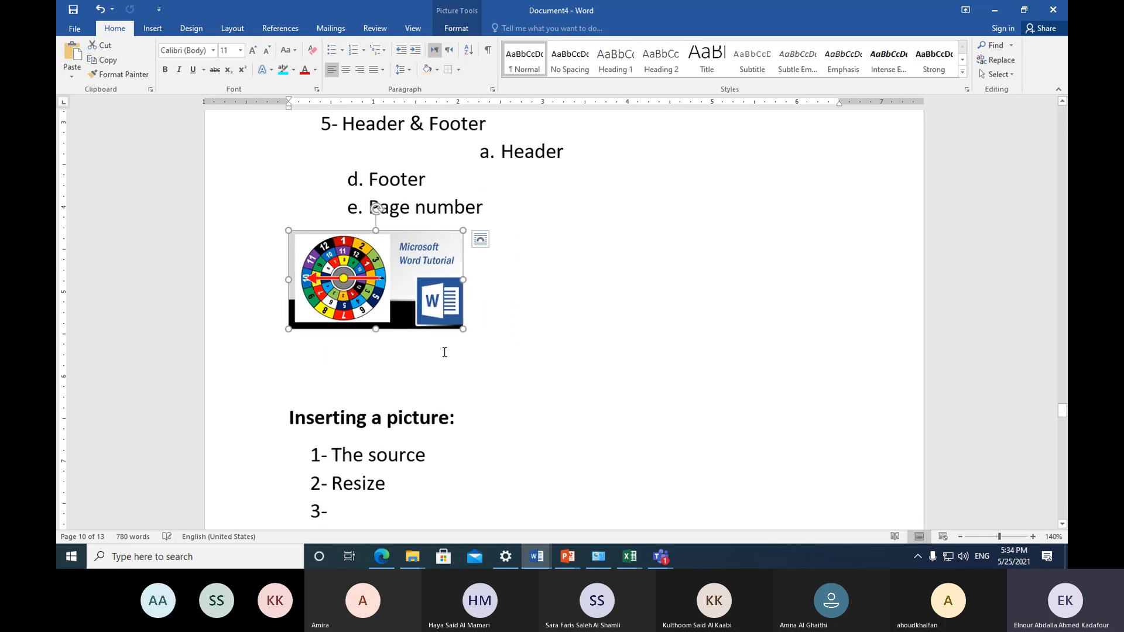
Step: Delete the empty lines between the picture and the "Inserting a picture:" heading
{"action": "scroll", "coordinate": [446, 352], "scroll_direction": "down", "scroll_amount": 3}
{"action": "left_click", "coordinate": [338, 290]}
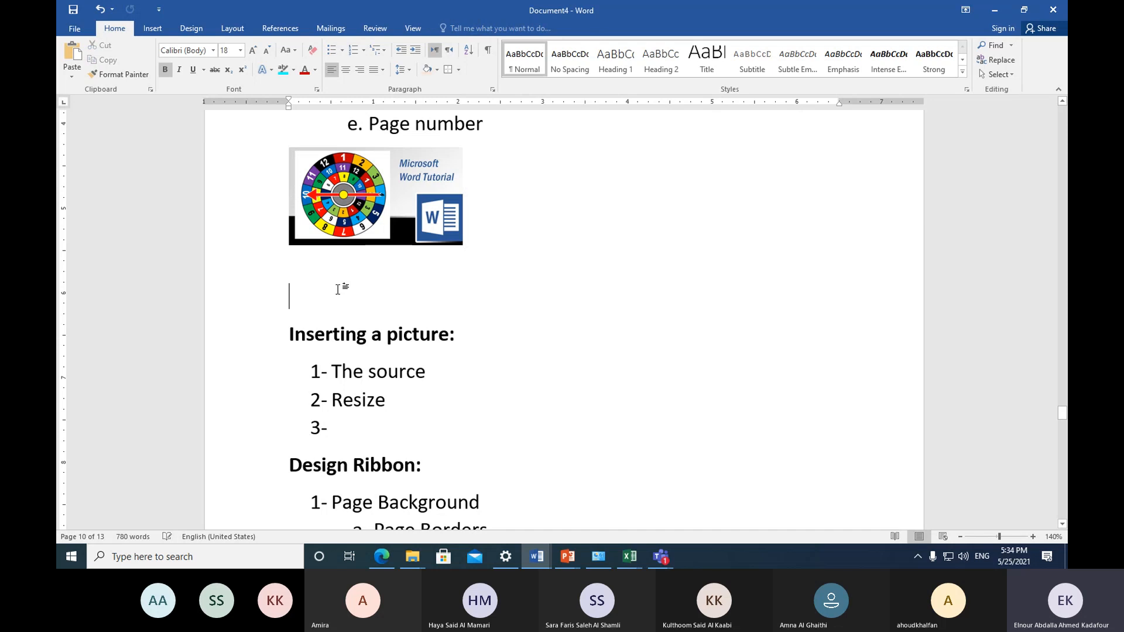
{"action": "key", "text": "Delete"}
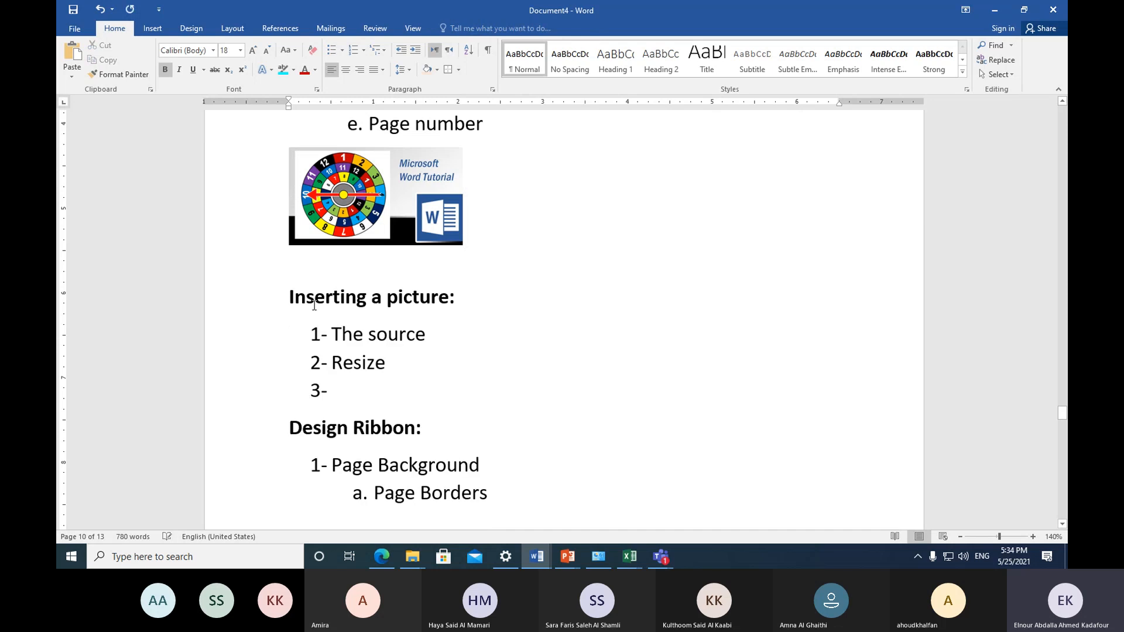
{"action": "left_click", "coordinate": [318, 275]}
{"action": "key", "text": "Delete"}
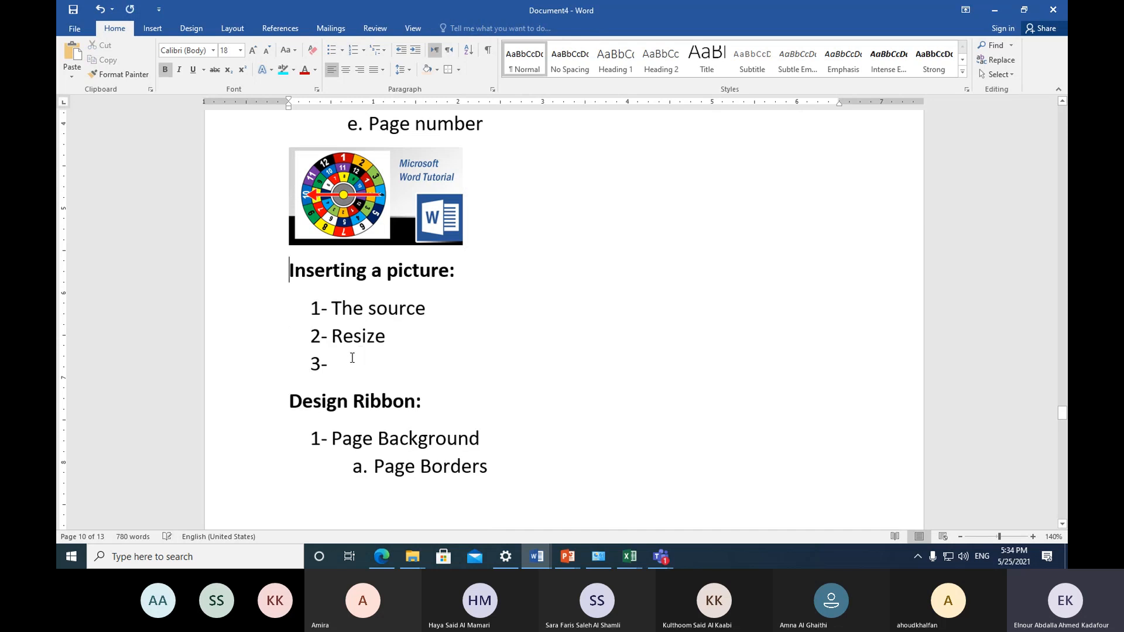
Step: Fill in the empty third item under the "Inserting a picture:" heading with "Picture style"
{"action": "left_click", "coordinate": [345, 361]}
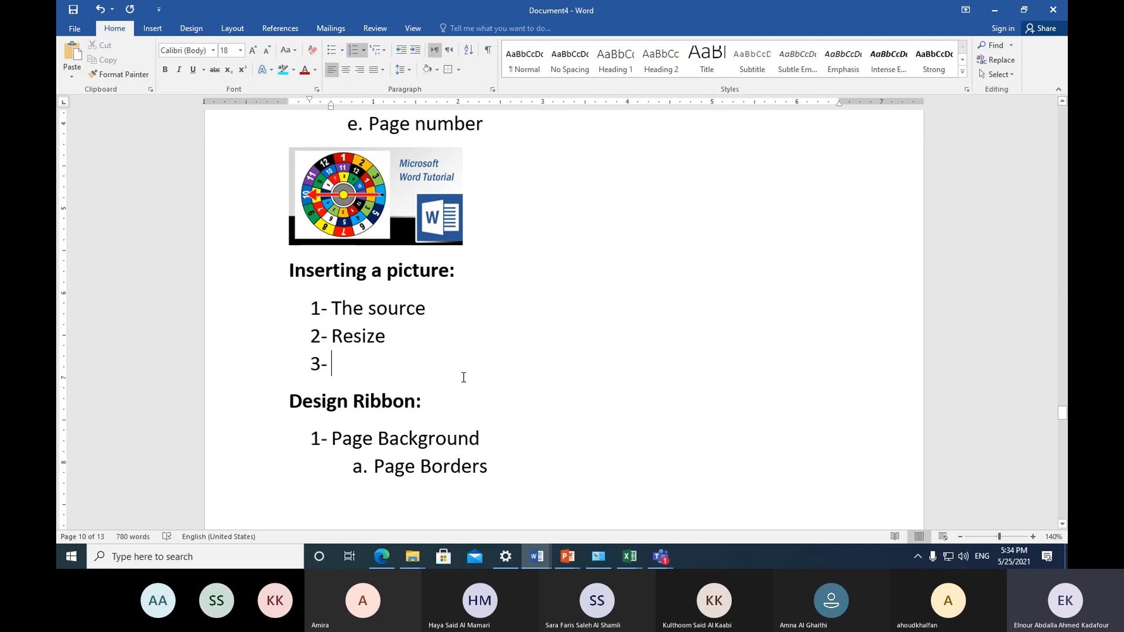
{"action": "left_click", "coordinate": [442, 221]}
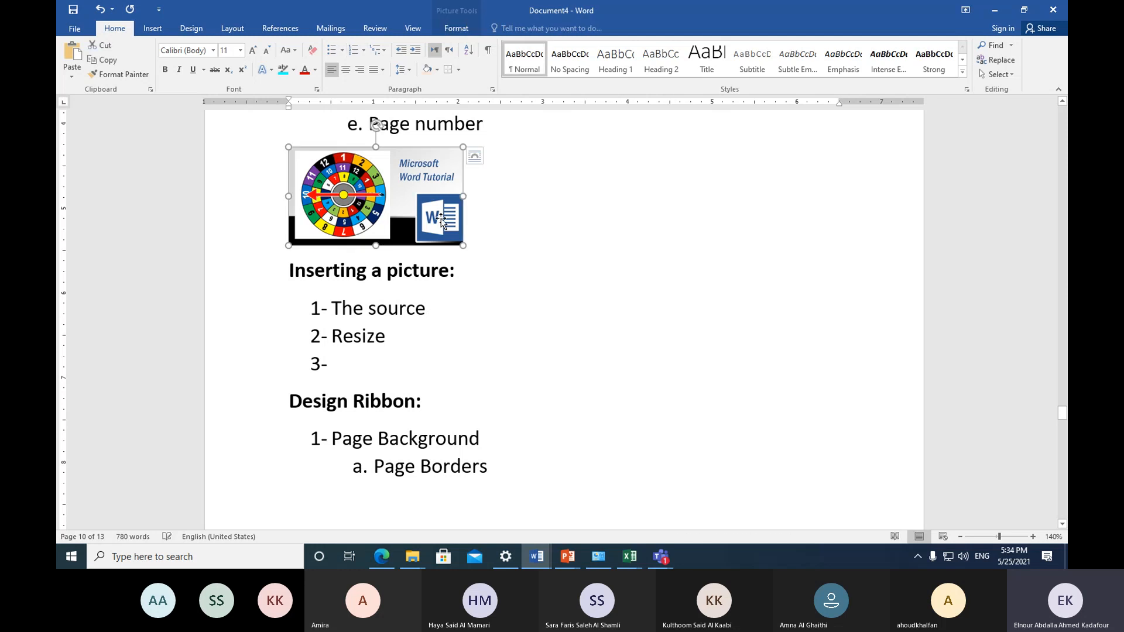
{"action": "left_click", "coordinate": [456, 30]}
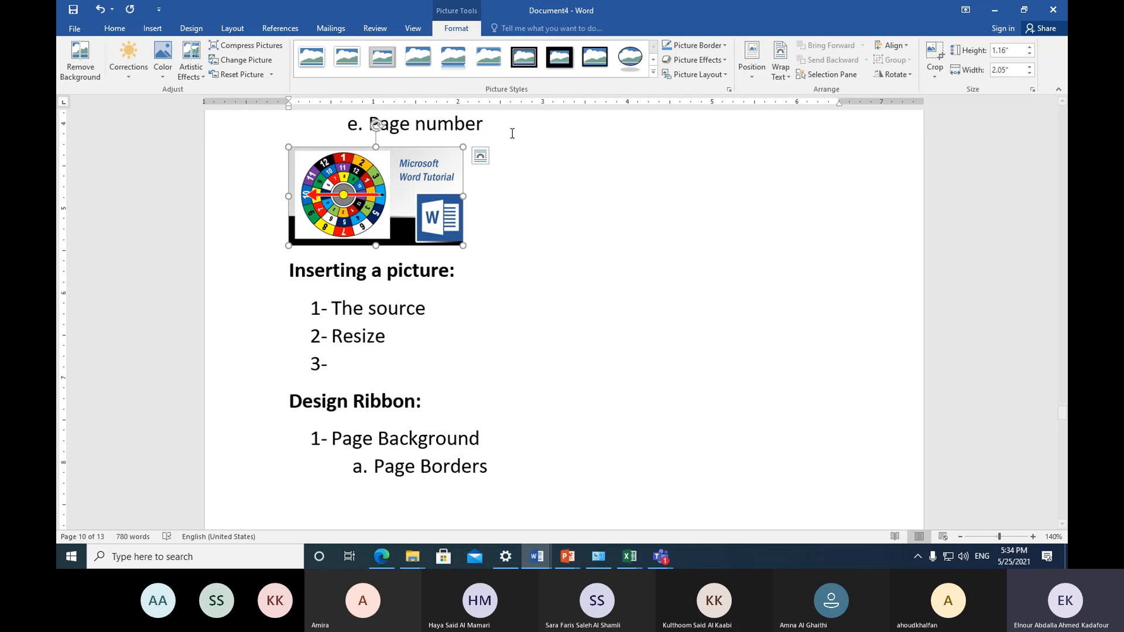
{"action": "left_click", "coordinate": [356, 366]}
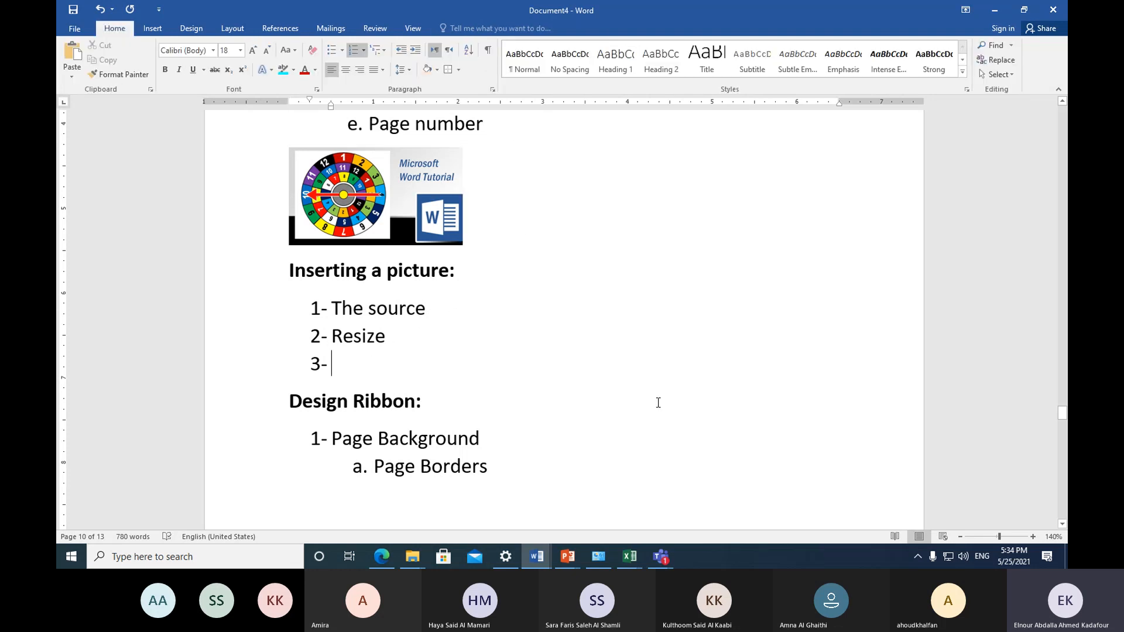
{"action": "type", "text": "pict"}
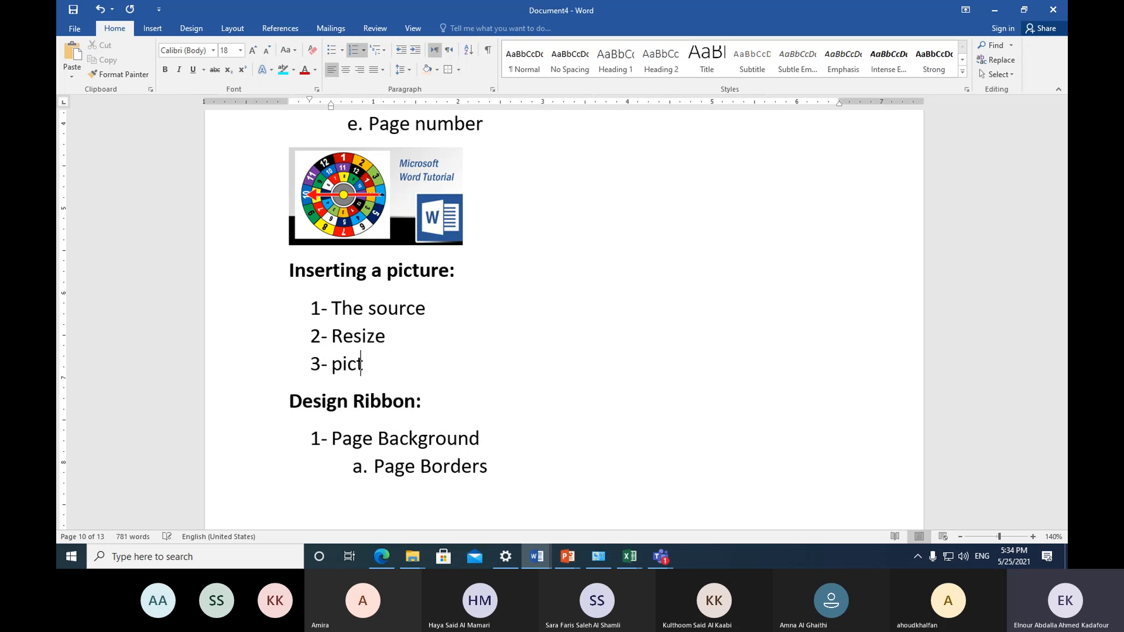
{"action": "type", "text": "ure st"}
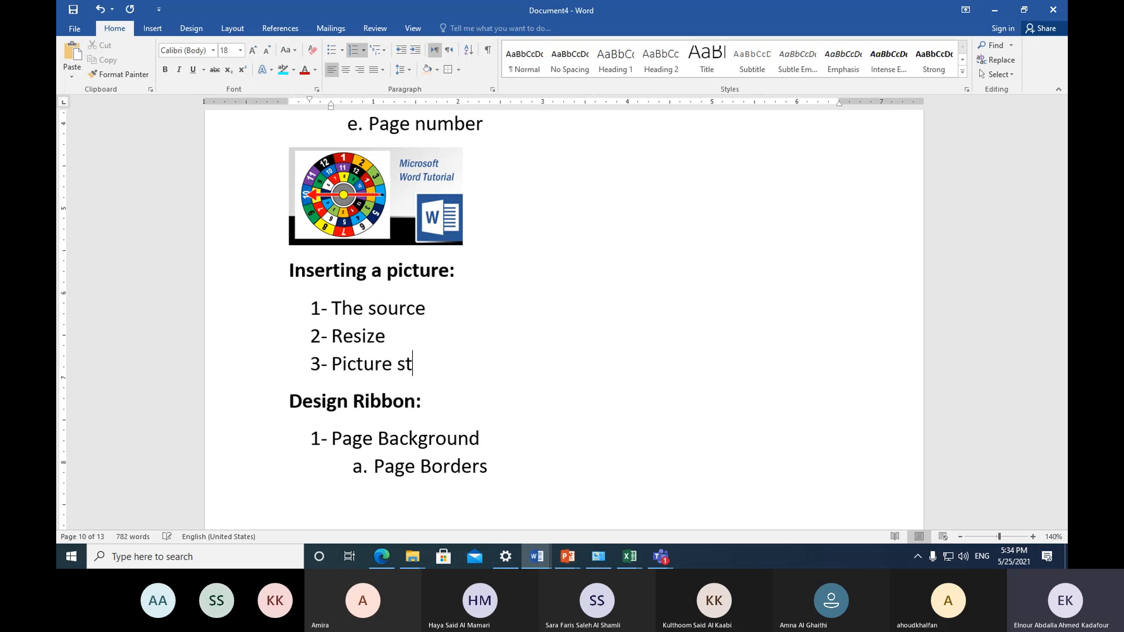
{"action": "type", "text": "le"}
{"action": "key", "text": "BackSpace"}
{"action": "key", "text": "BackSpace"}
{"action": "type", "text": "yle"}
Step: Apply the white-framed picture style with rounded diagonal corners and a soft shadow to the Microsoft Word Tutorial picture
{"action": "left_click", "coordinate": [429, 201]}
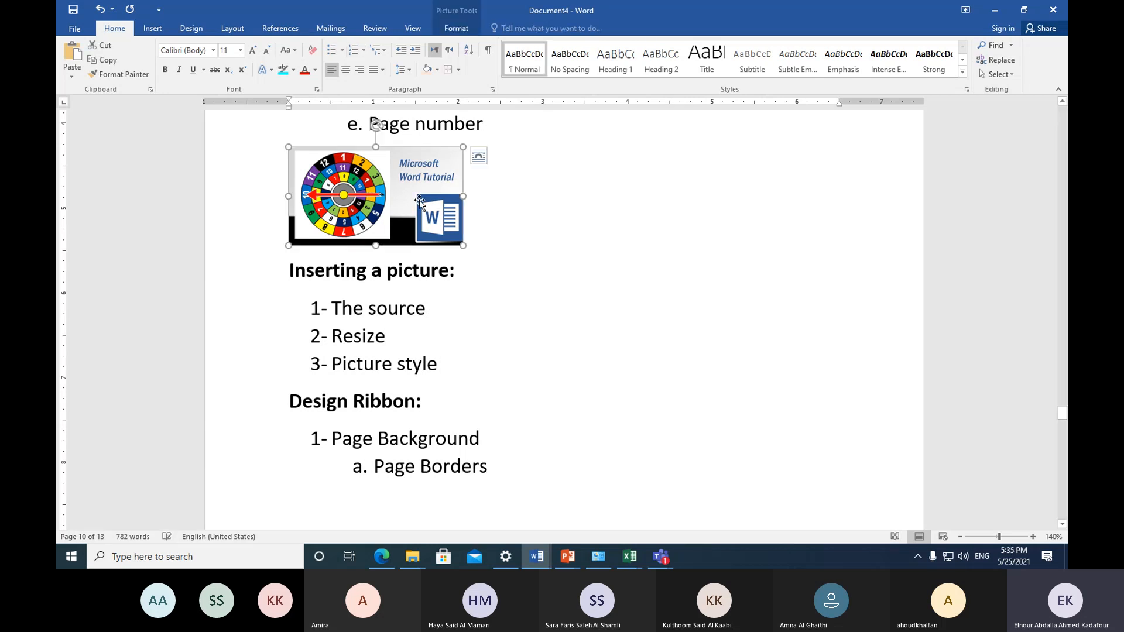
{"action": "left_click", "coordinate": [463, 35]}
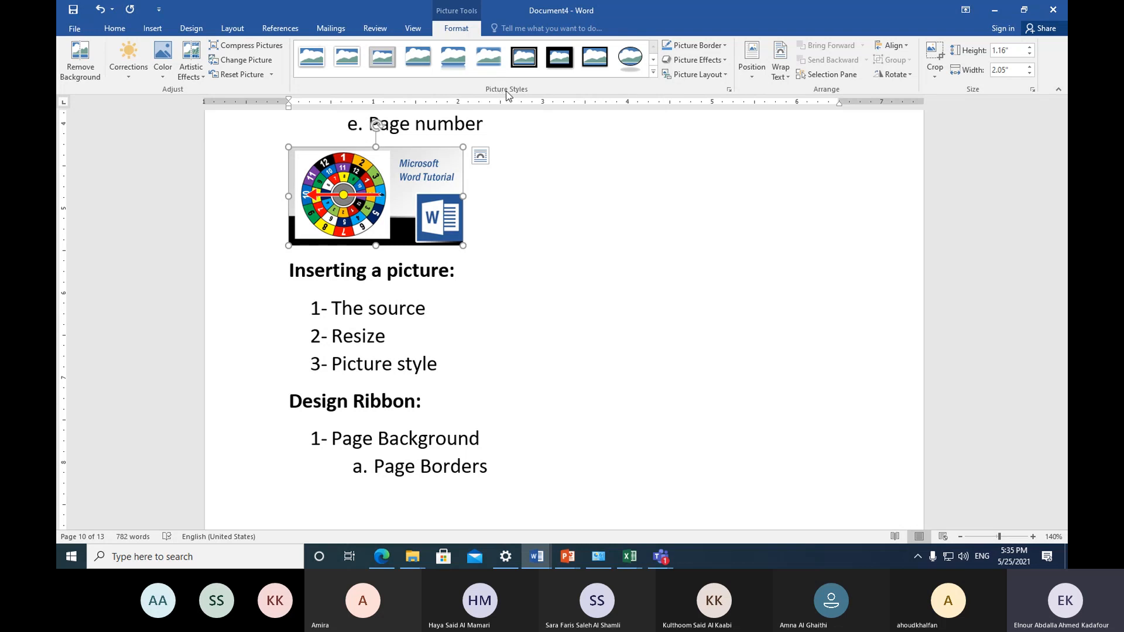
{"action": "left_click", "coordinate": [652, 72]}
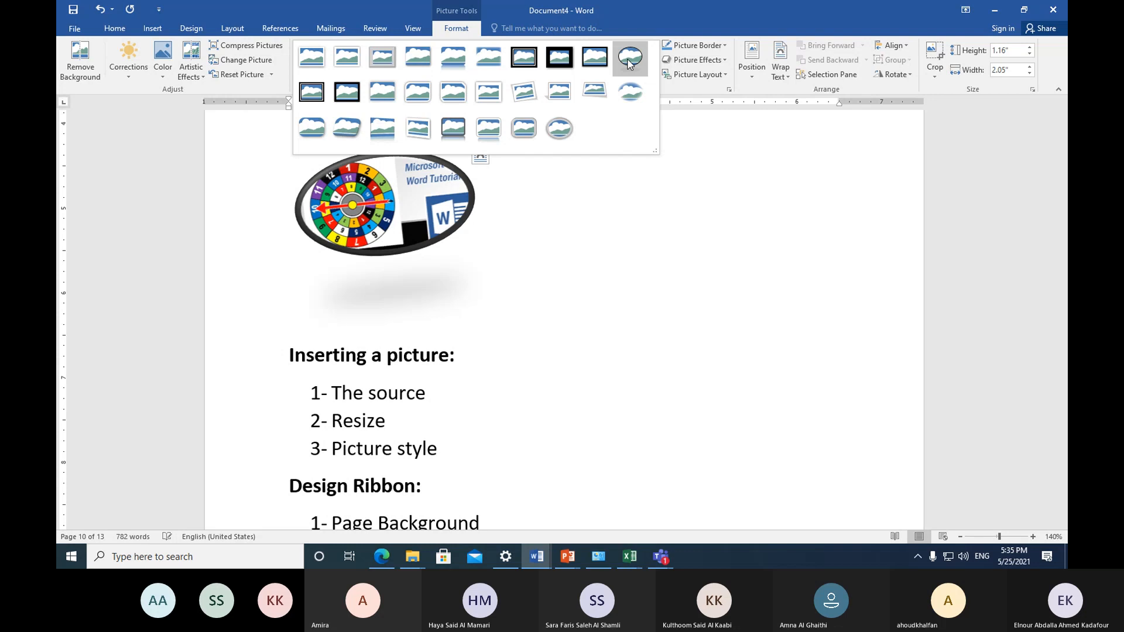
{"action": "left_click", "coordinate": [425, 96]}
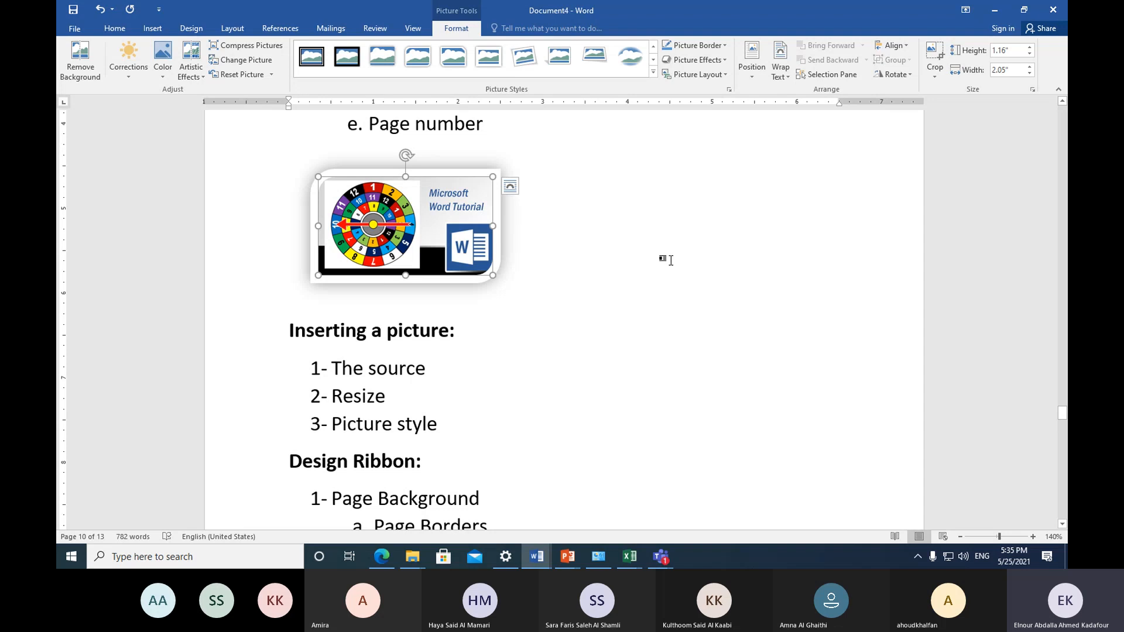
Step: Add a fourth numbered item, "Picture border (width & color)", below "Picture style"
{"action": "scroll", "coordinate": [557, 388], "scroll_direction": "down", "scroll_amount": 3}
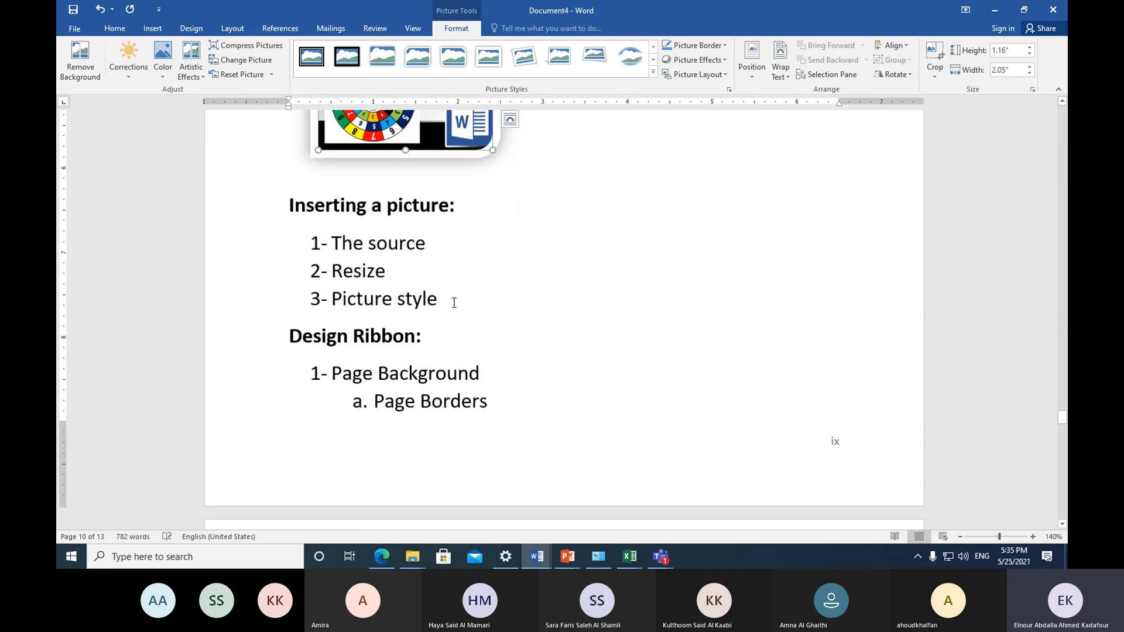
{"action": "left_click", "coordinate": [454, 302]}
{"action": "key", "text": "Return"}
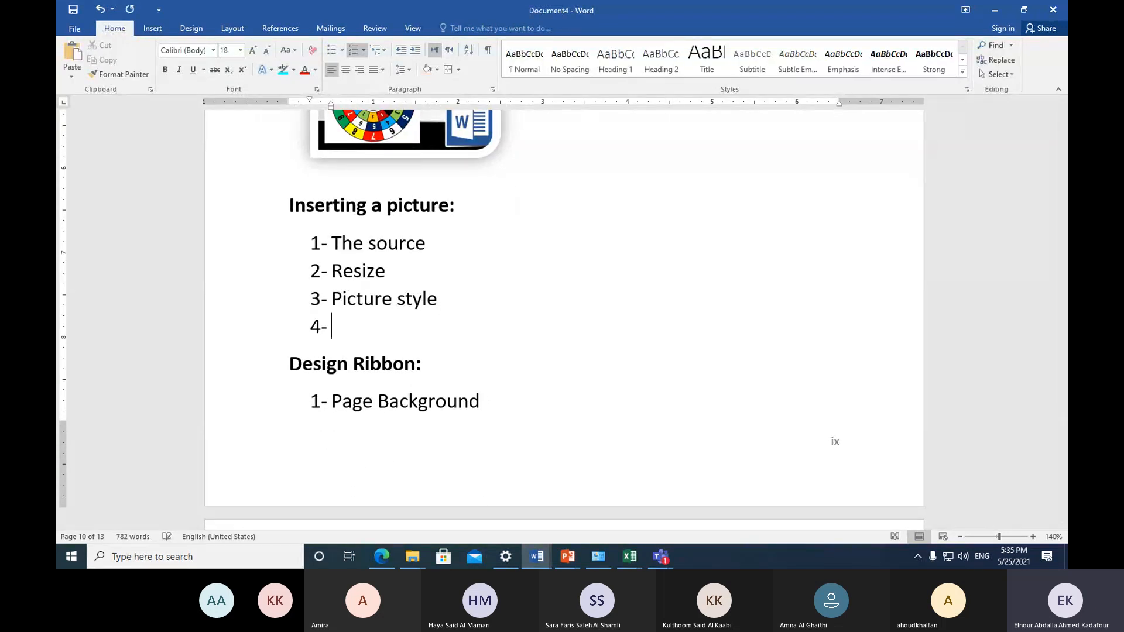
{"action": "left_click", "coordinate": [421, 146]}
{"action": "left_click", "coordinate": [456, 29]}
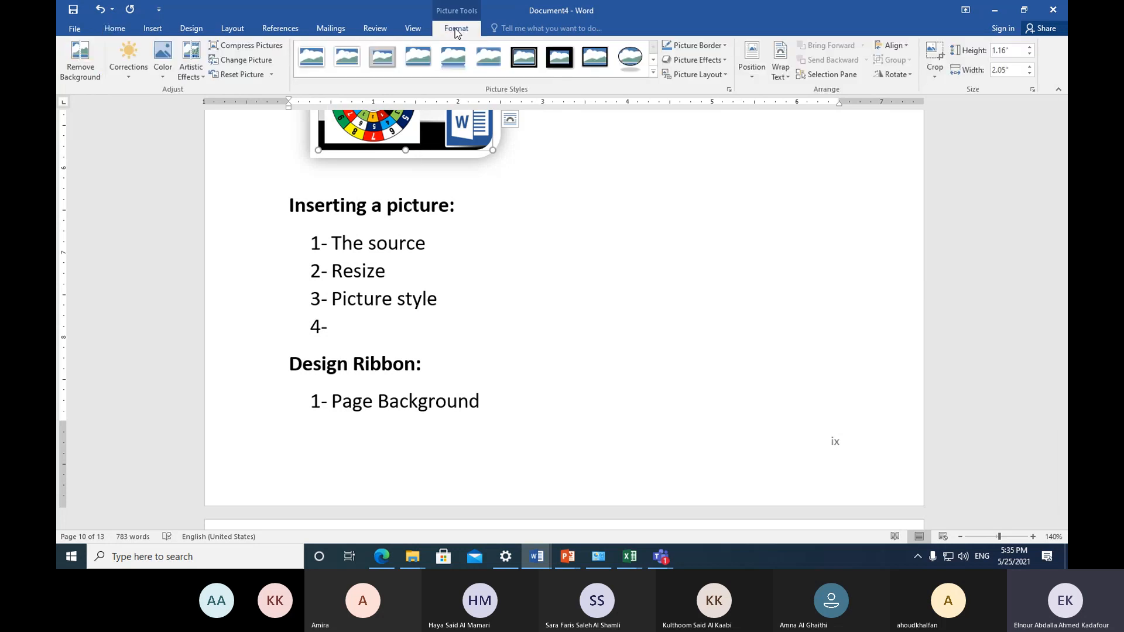
{"action": "left_click", "coordinate": [351, 328]}
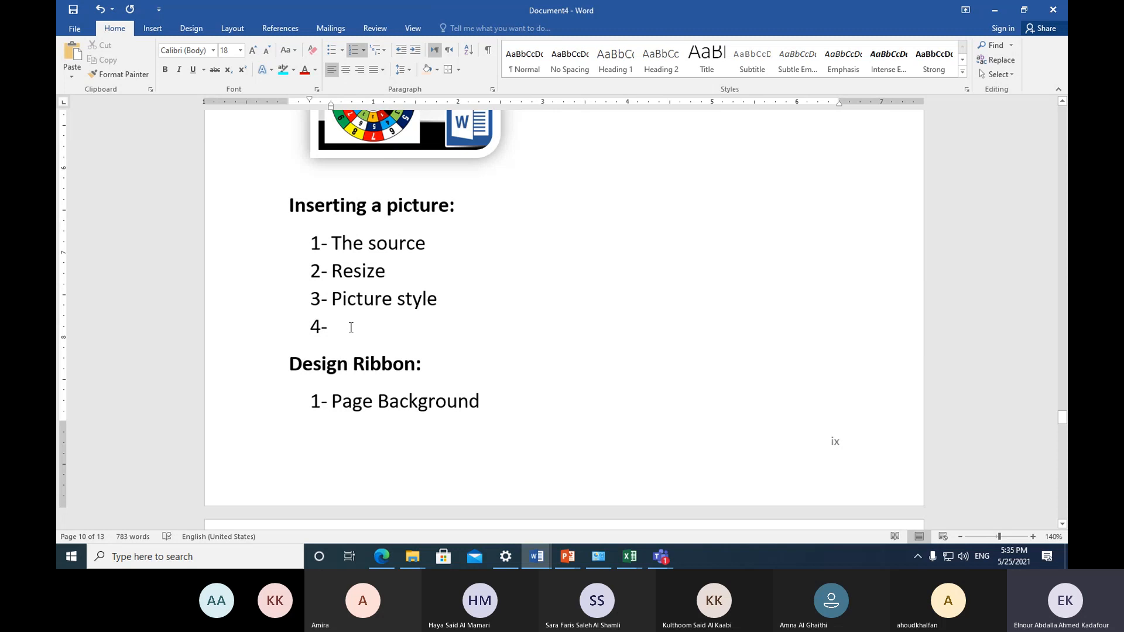
{"action": "type", "text": "picture"}
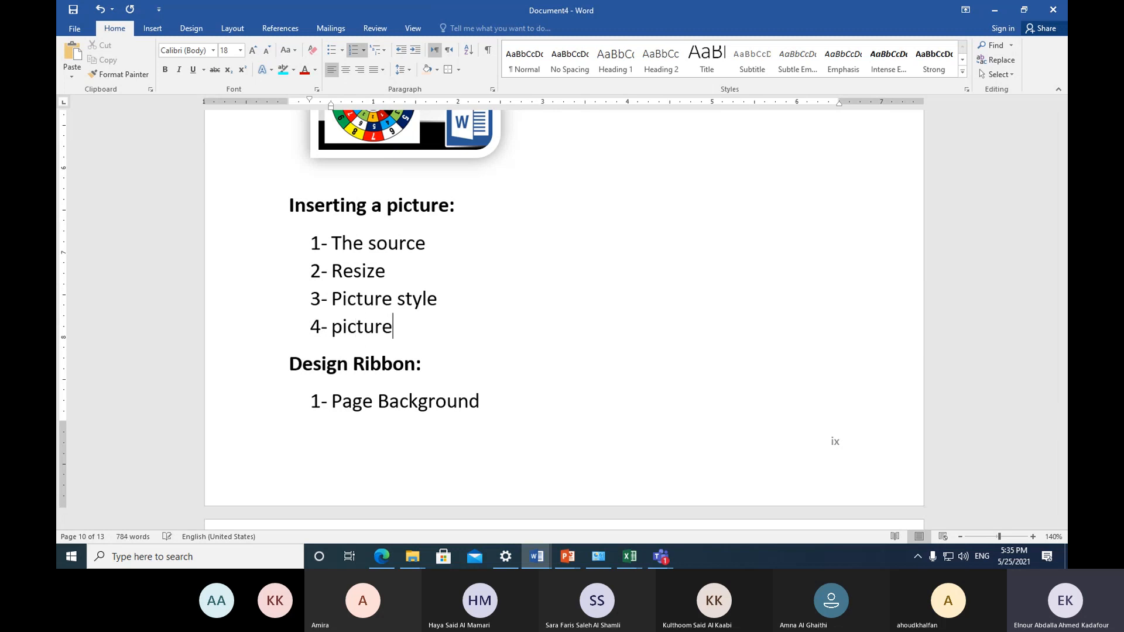
{"action": "type", "text": " border "}
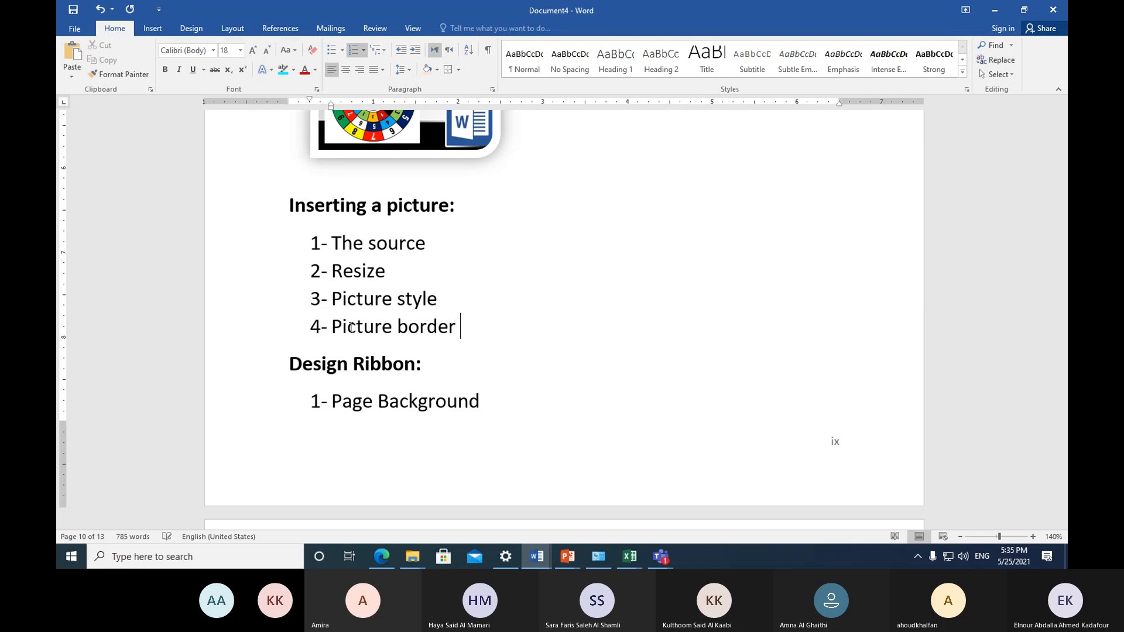
{"action": "type", "text": "(widht"}
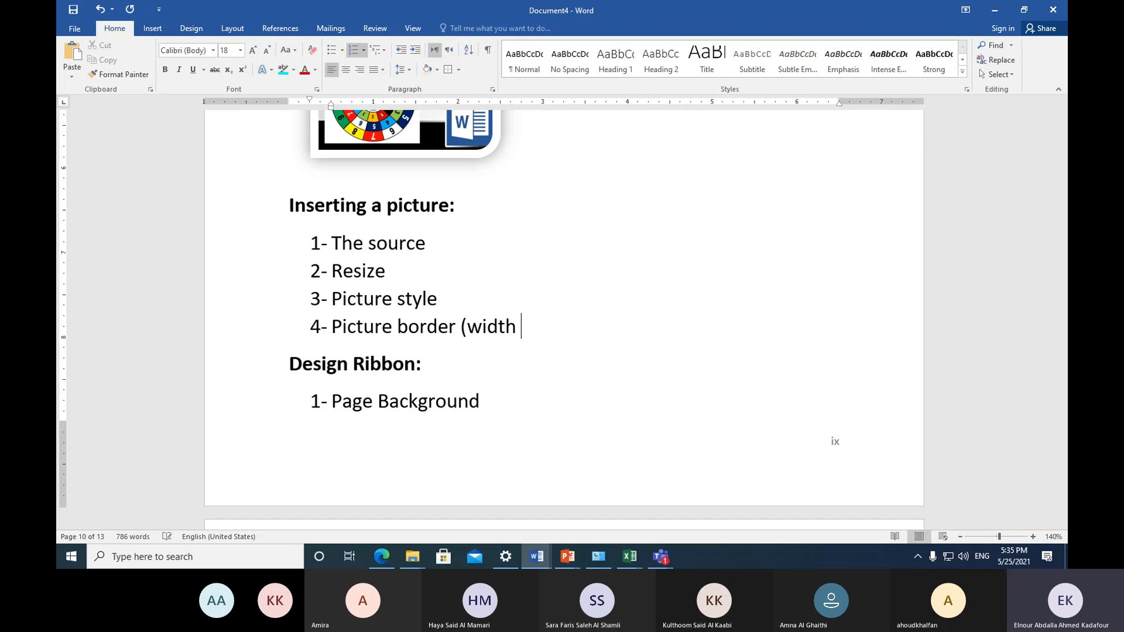
{"action": "type", "text": " & colo"}
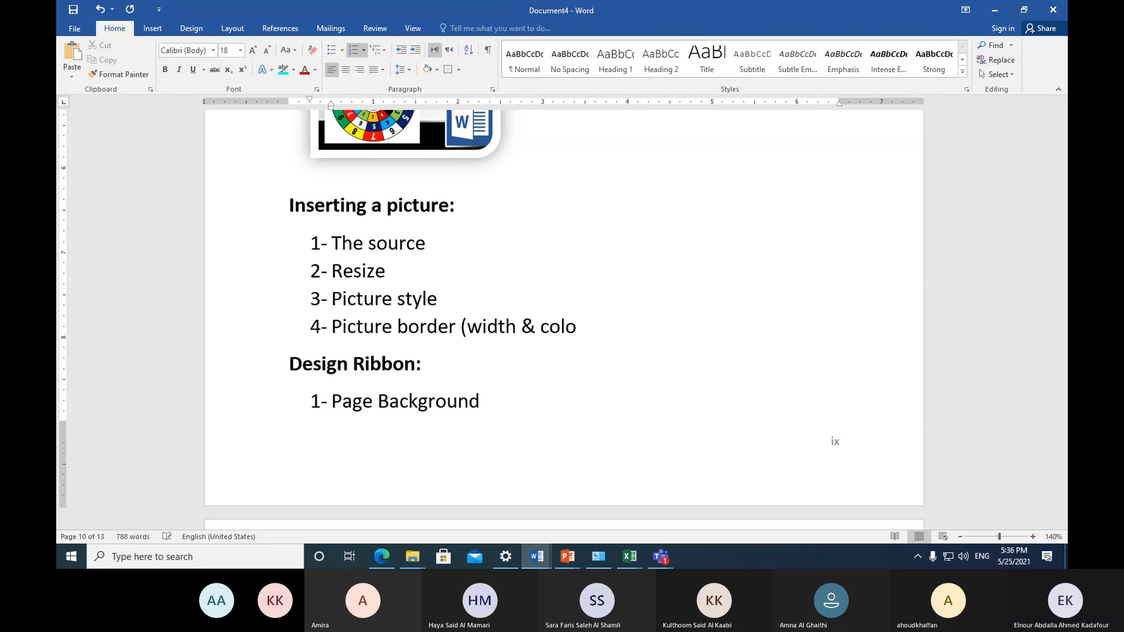
{"action": "type", "text": "r)"}
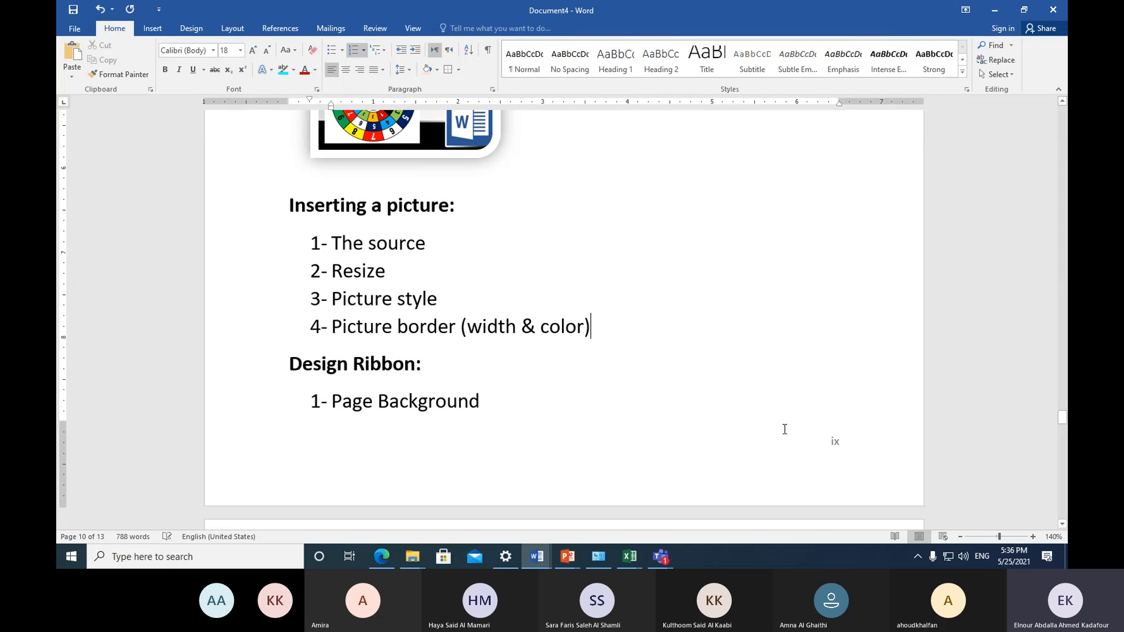
Step: Switch to the Teams meeting and admit the guest waiting in the lobby
{"action": "left_click", "coordinate": [664, 557]}
{"action": "left_click", "coordinate": [691, 492]}
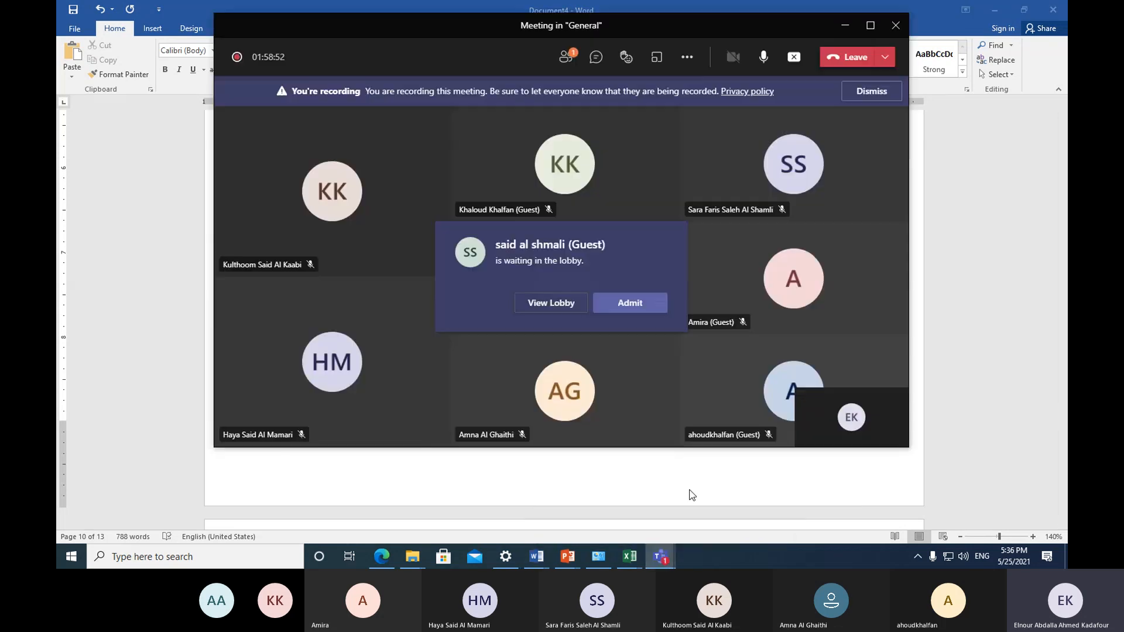
{"action": "left_click", "coordinate": [628, 304]}
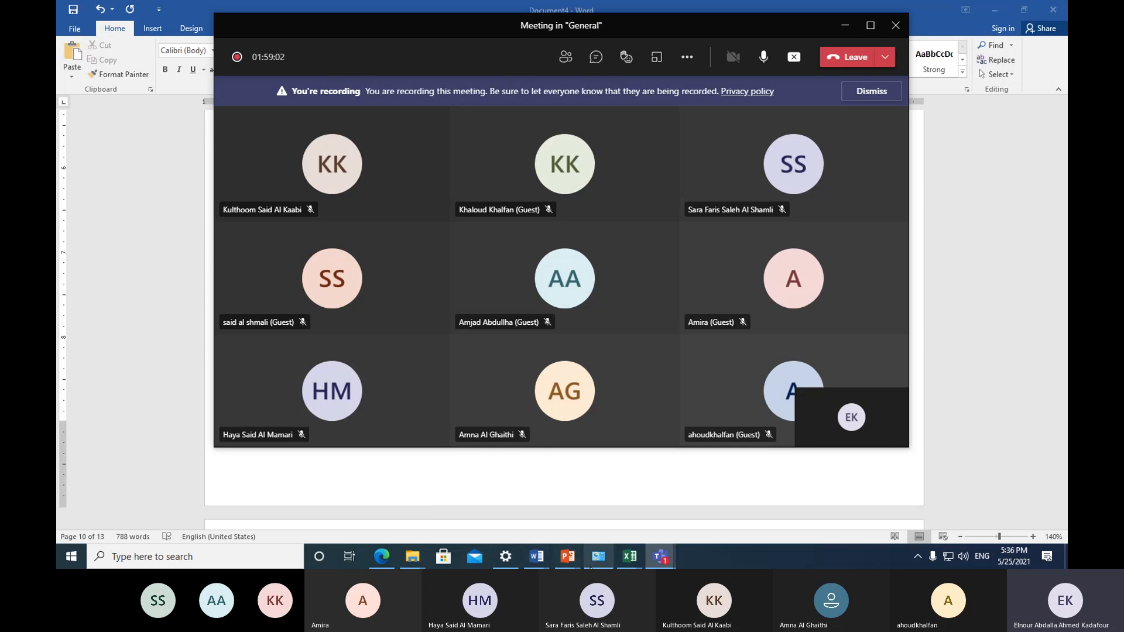
Step: Return to Document4 in Word and color the Microsoft Word Tutorial picture's border standard dark blue
{"action": "left_click", "coordinate": [536, 556]}
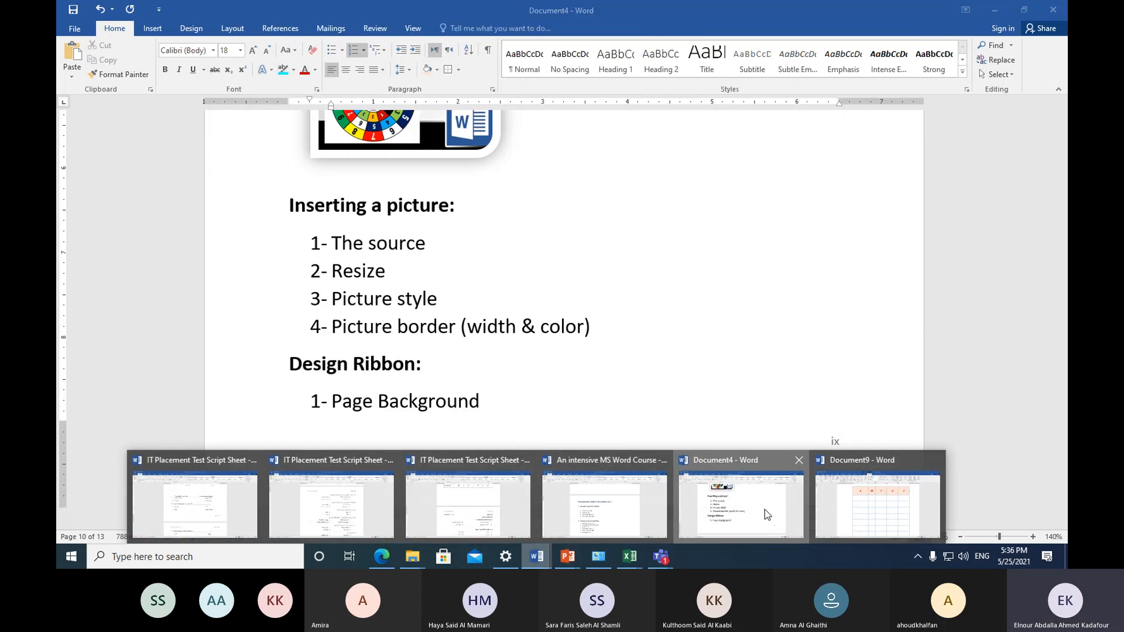
{"action": "left_click", "coordinate": [765, 510]}
{"action": "scroll", "coordinate": [577, 269], "scroll_direction": "up", "scroll_amount": 3}
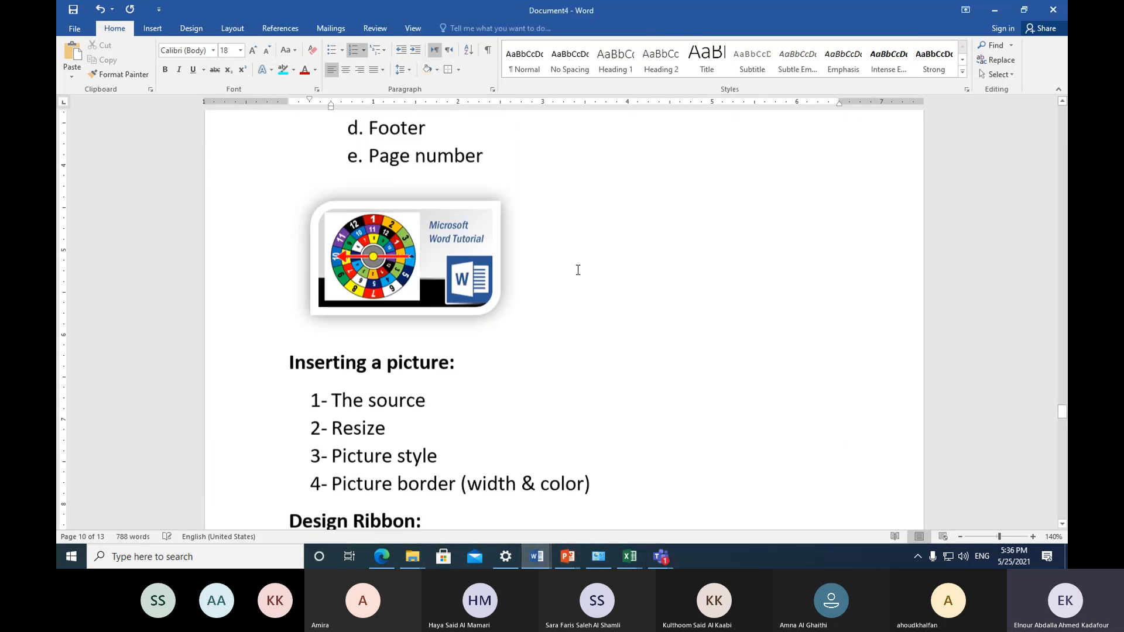
{"action": "left_click", "coordinate": [476, 258]}
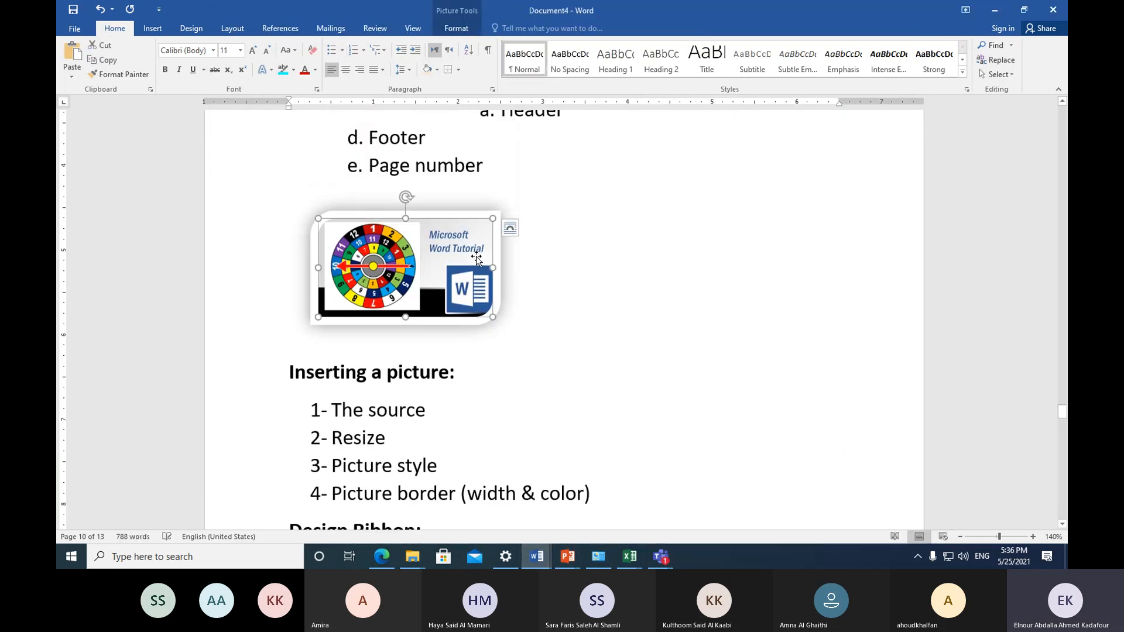
{"action": "left_click", "coordinate": [455, 31]}
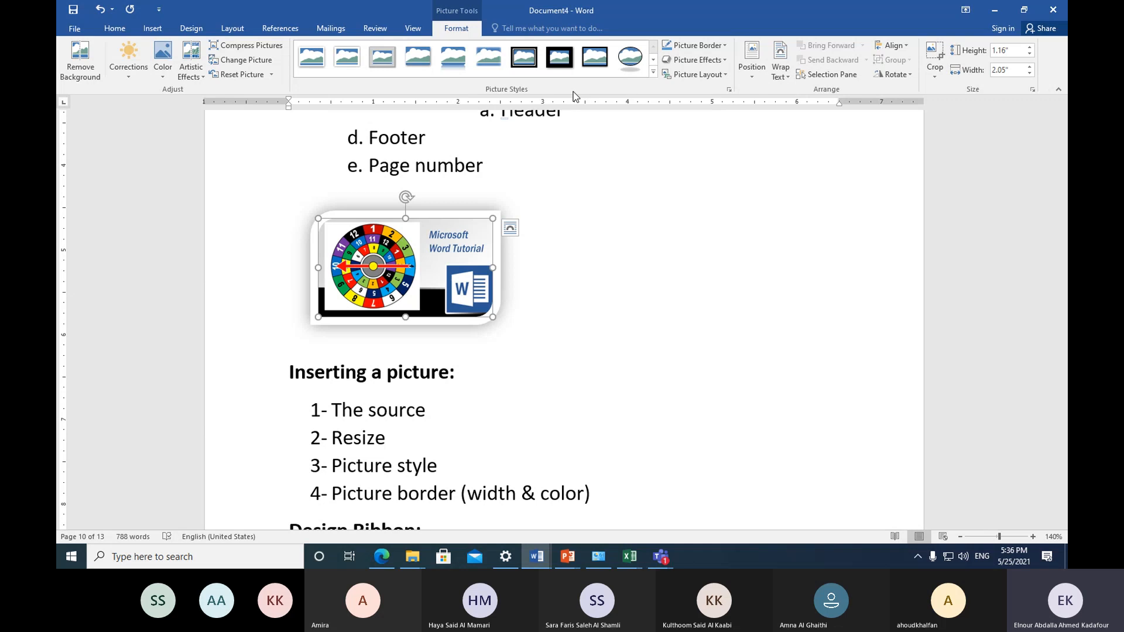
{"action": "left_click", "coordinate": [726, 47]}
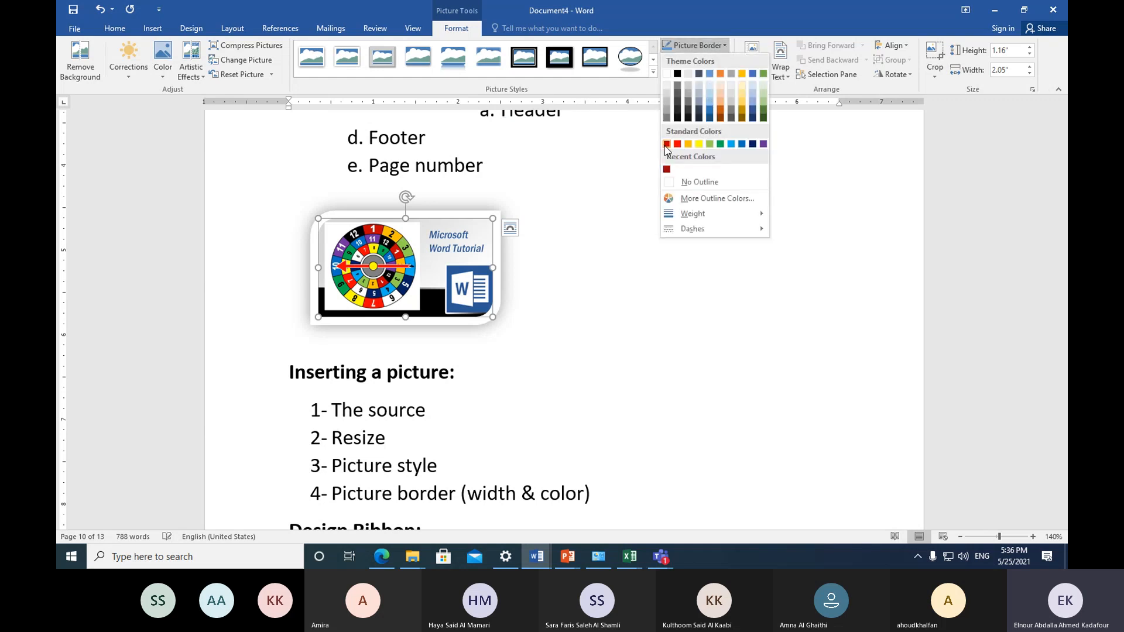
{"action": "left_click", "coordinate": [753, 144]}
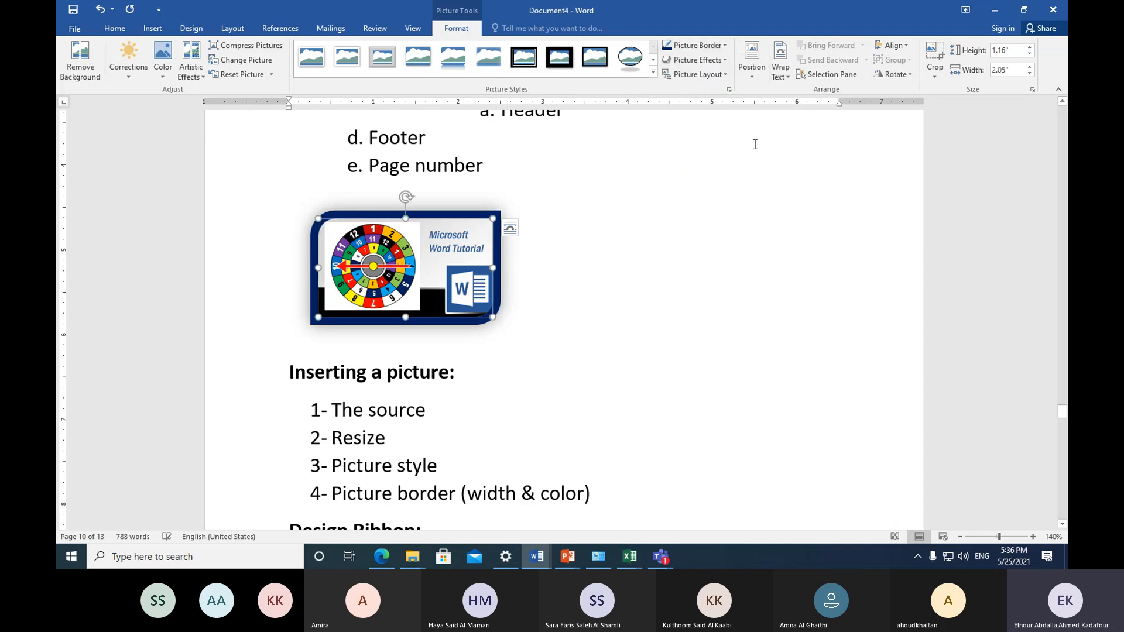
Step: Set the weight of the picture's border to 1½ pt
{"action": "left_click", "coordinate": [723, 47]}
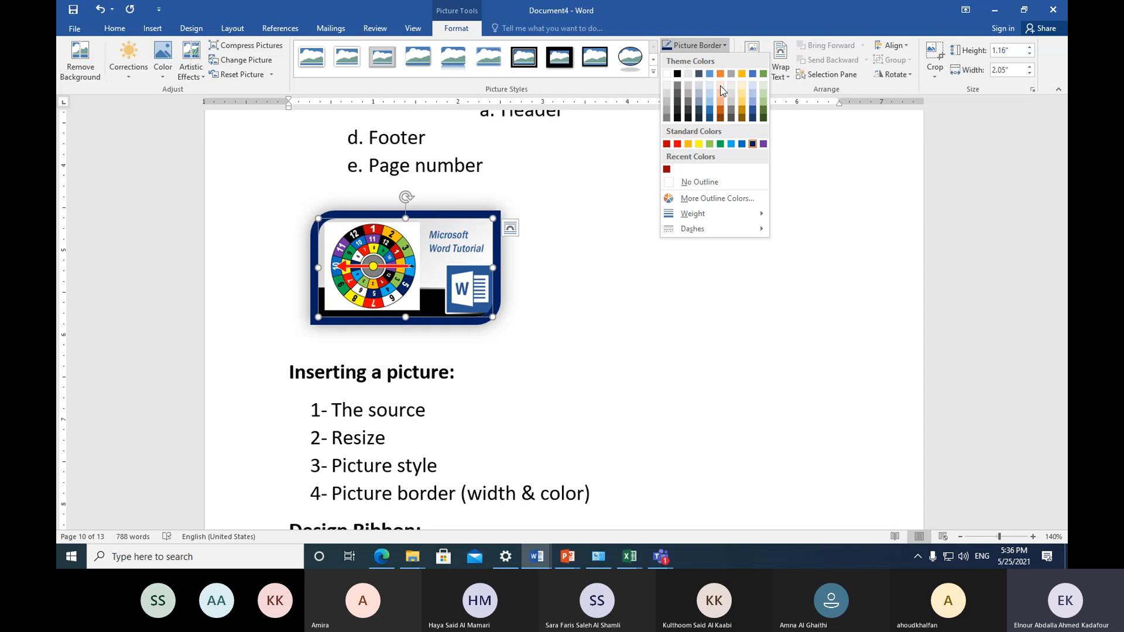
{"action": "mouse_move", "coordinate": [718, 215]}
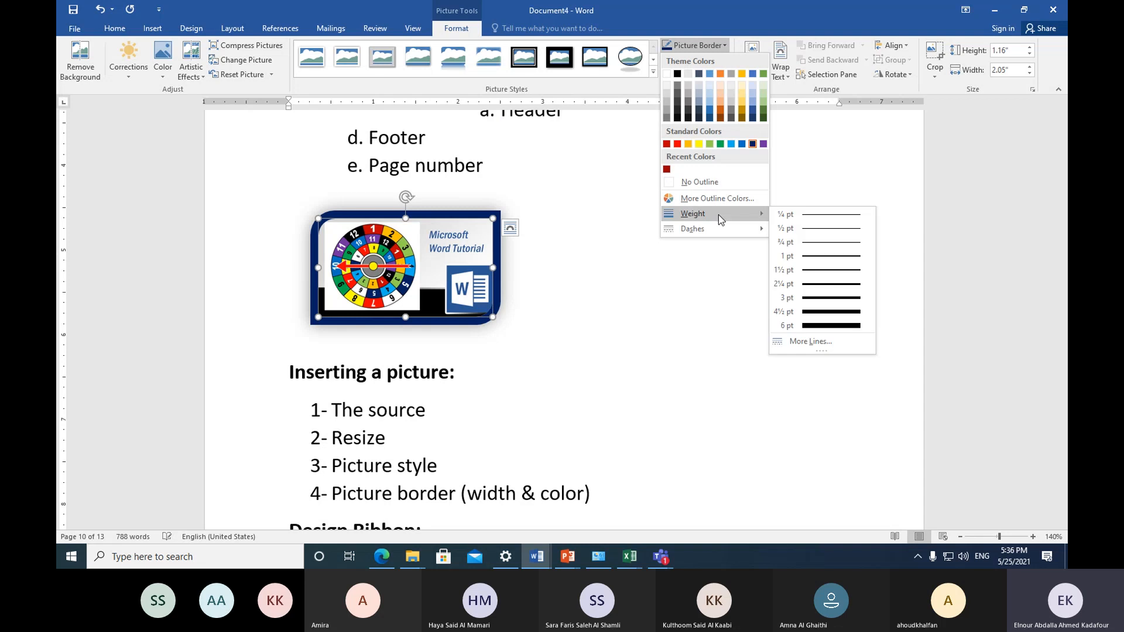
{"action": "left_click", "coordinate": [832, 270]}
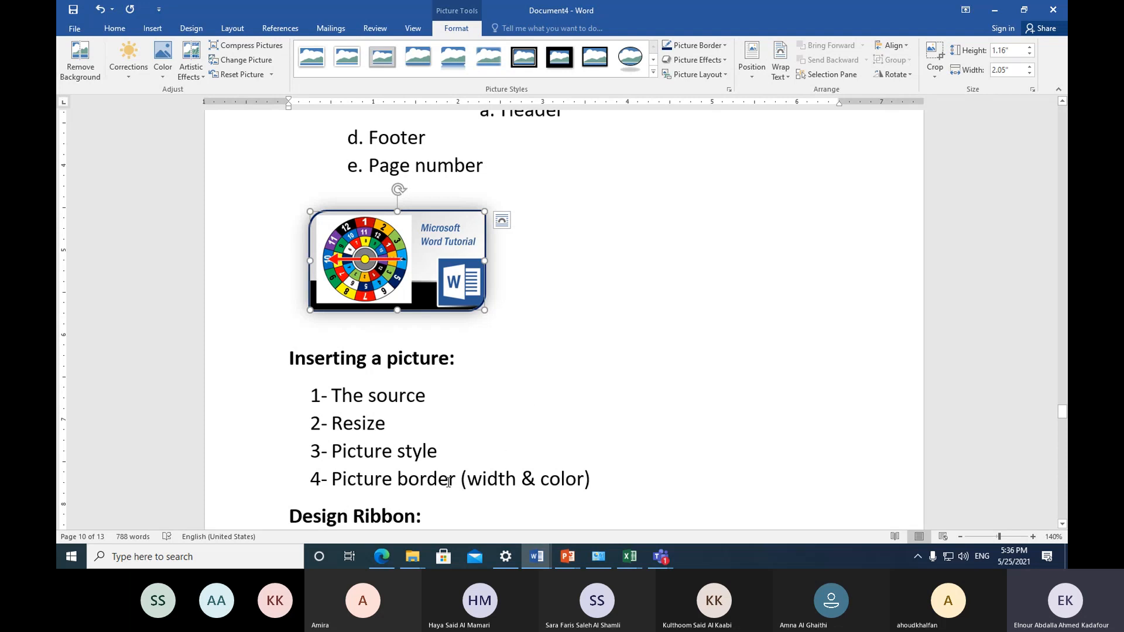
Step: Insert "weight/" before "width" in the fourth item so it reads "Picture border (weight/ width & color)"
{"action": "left_click", "coordinate": [468, 480]}
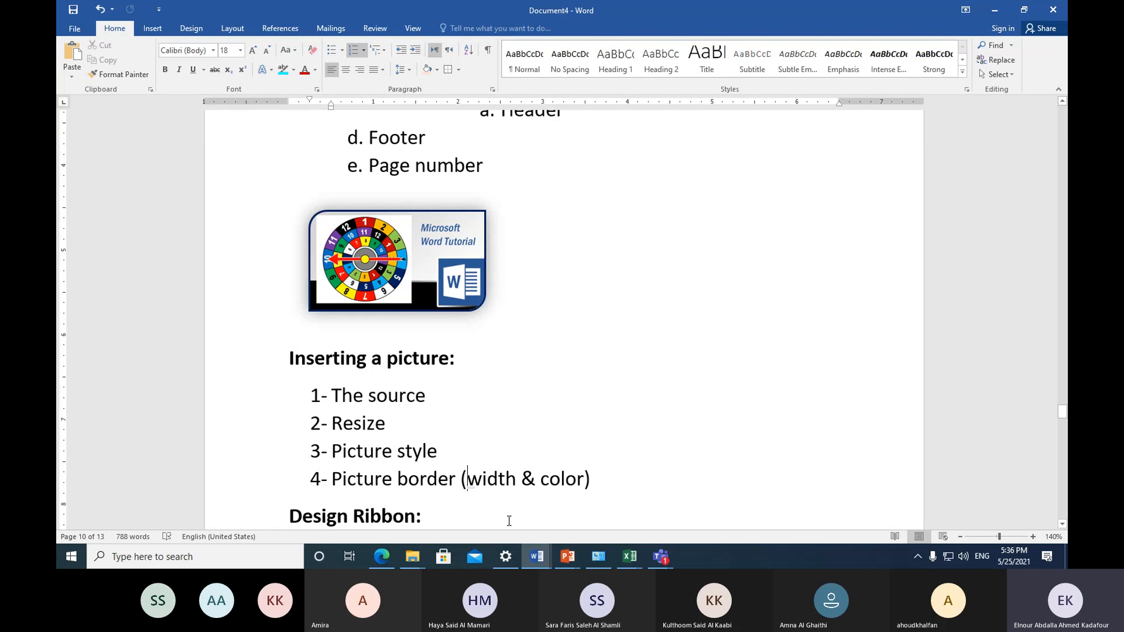
{"action": "type", "text": "/wei"}
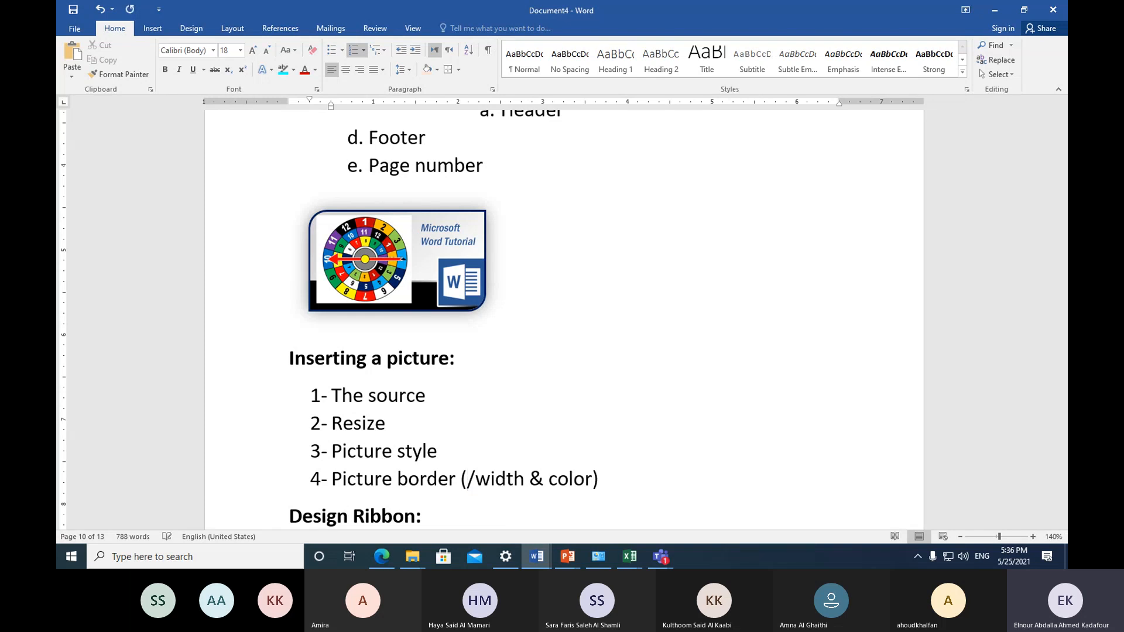
{"action": "type", "text": "ght"}
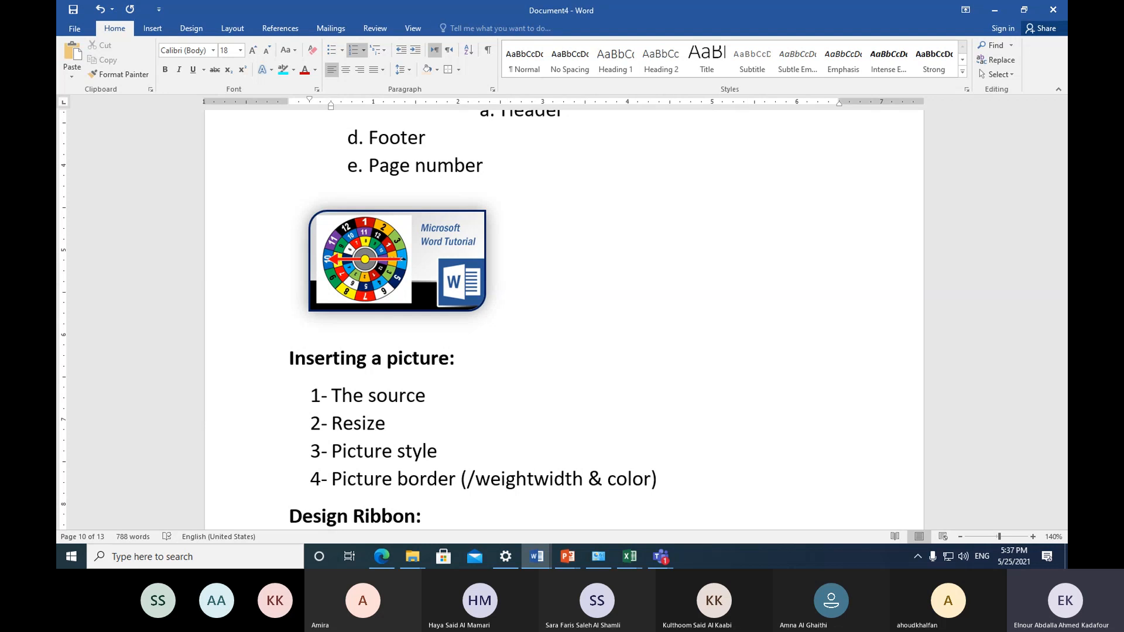
{"action": "type", "text": "/"}
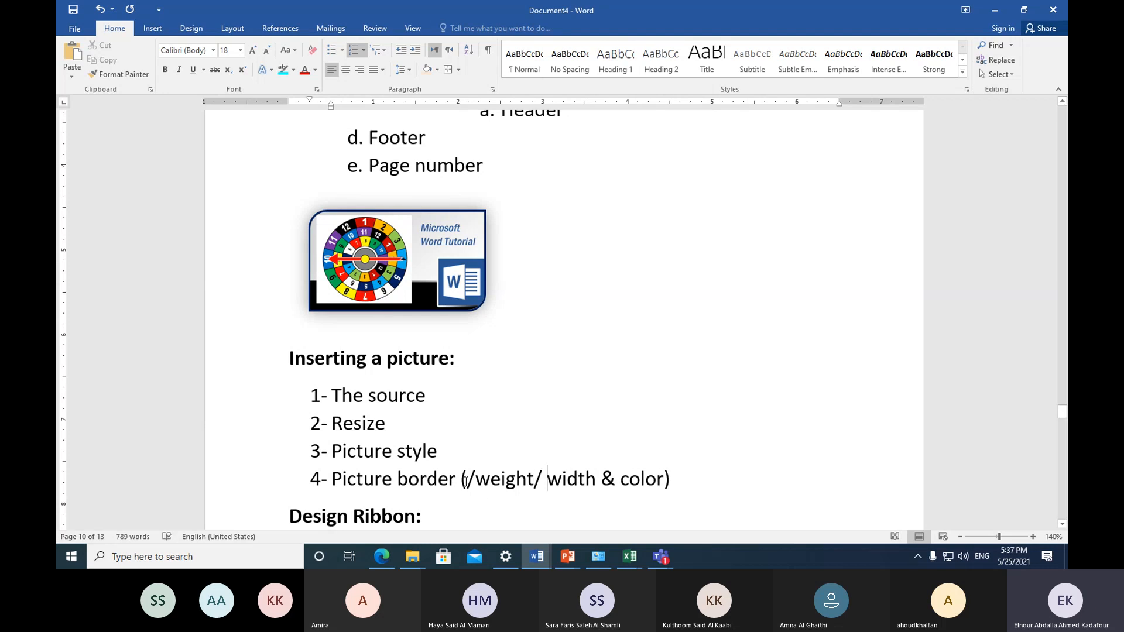
{"action": "key", "text": "Left"}
{"action": "key", "text": "Left"}
{"action": "key", "text": "Left"}
{"action": "key", "text": "Left"}
{"action": "key", "text": "Left"}
{"action": "key", "text": "Left"}
{"action": "key", "text": "Left"}
{"action": "key", "text": "Left"}
{"action": "key", "text": "Left"}
{"action": "key", "text": "Delete"}
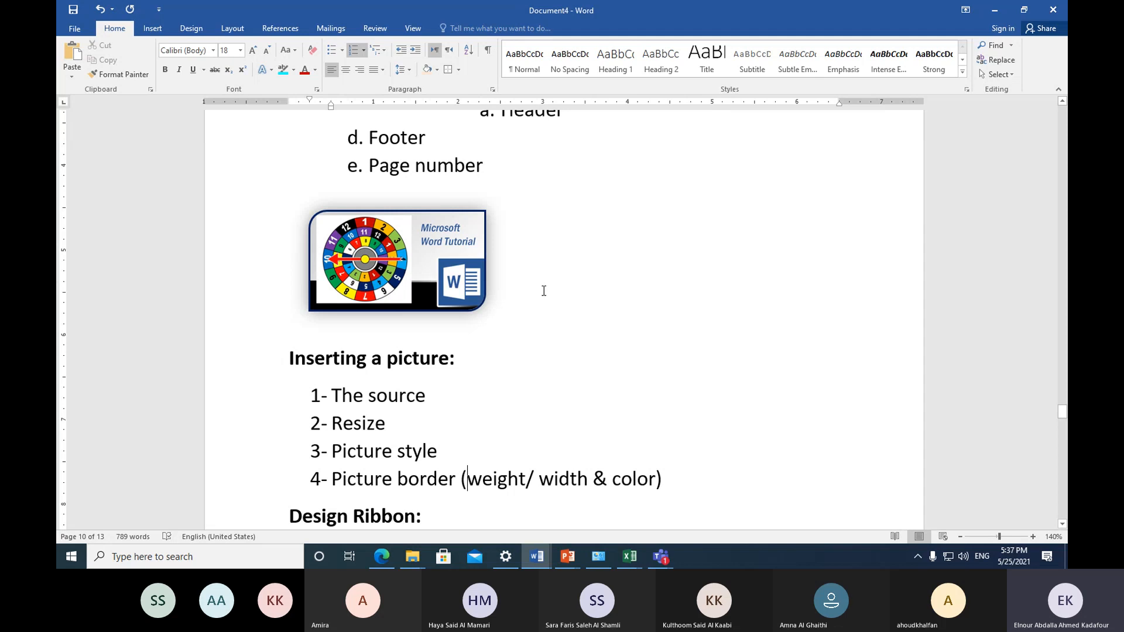
Step: Add an empty fifth numbered item after "Picture border (weight/ width & color)"
{"action": "scroll", "coordinate": [542, 288], "scroll_direction": "down", "scroll_amount": 1}
{"action": "left_click", "coordinate": [686, 442]}
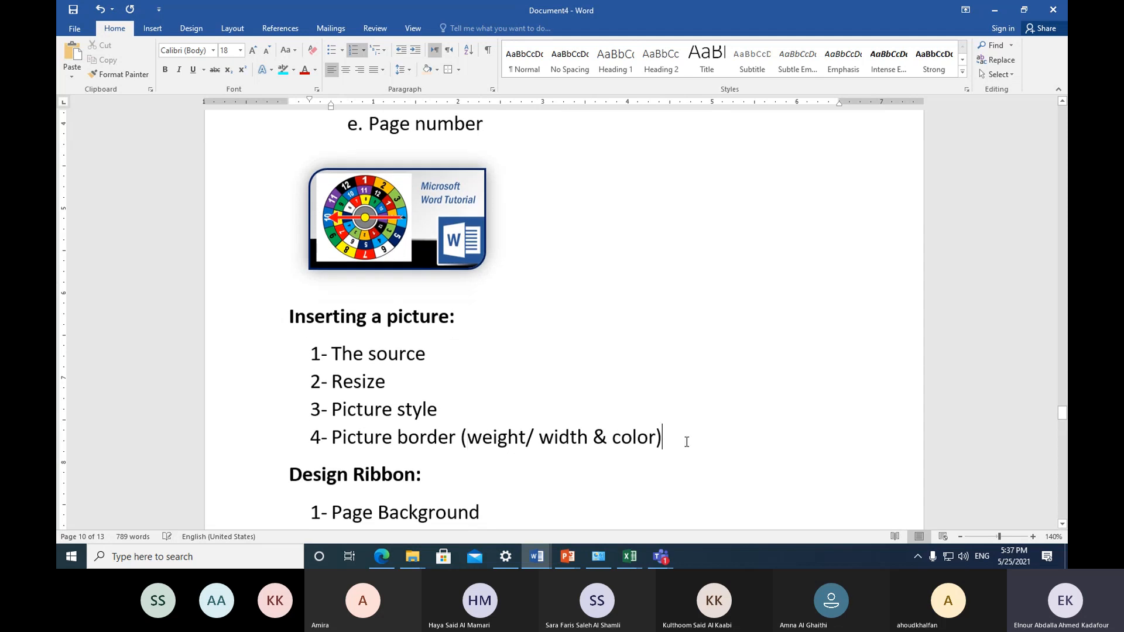
{"action": "key", "text": "Return"}
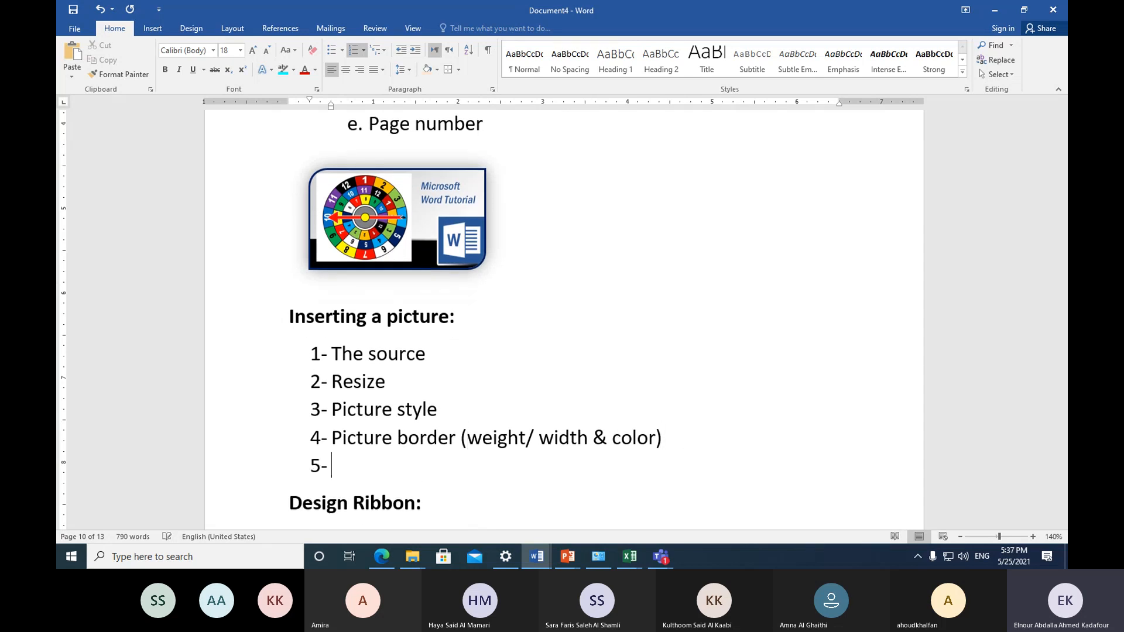
Step: Show the position choices and the layout options available for the Microsoft Word Tutorial picture
{"action": "left_click", "coordinate": [463, 240]}
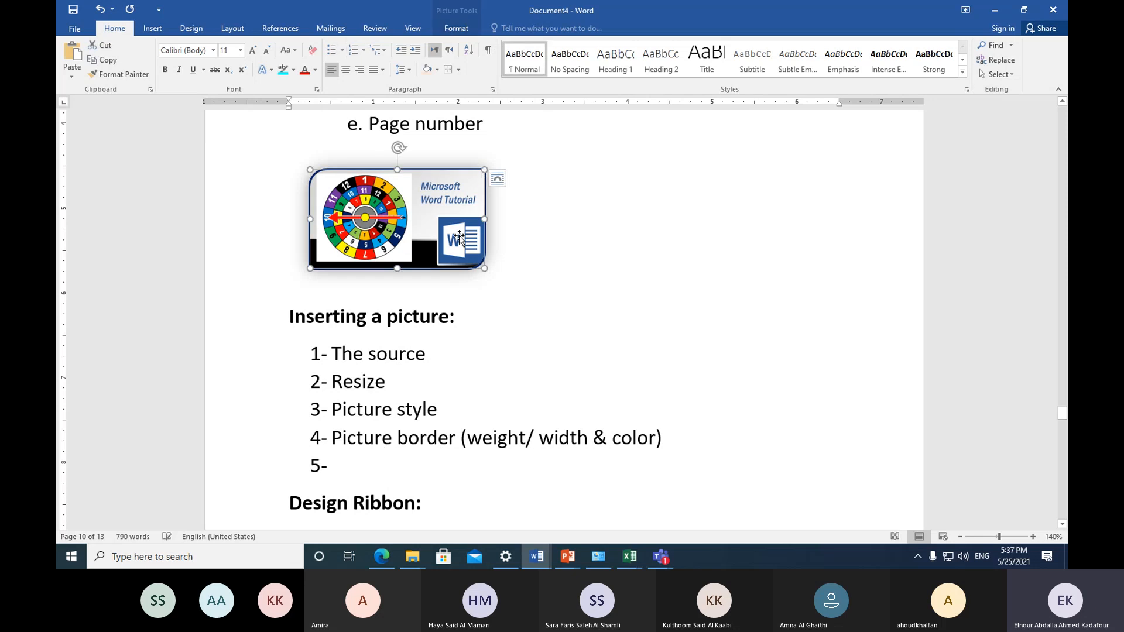
{"action": "left_click", "coordinate": [458, 30]}
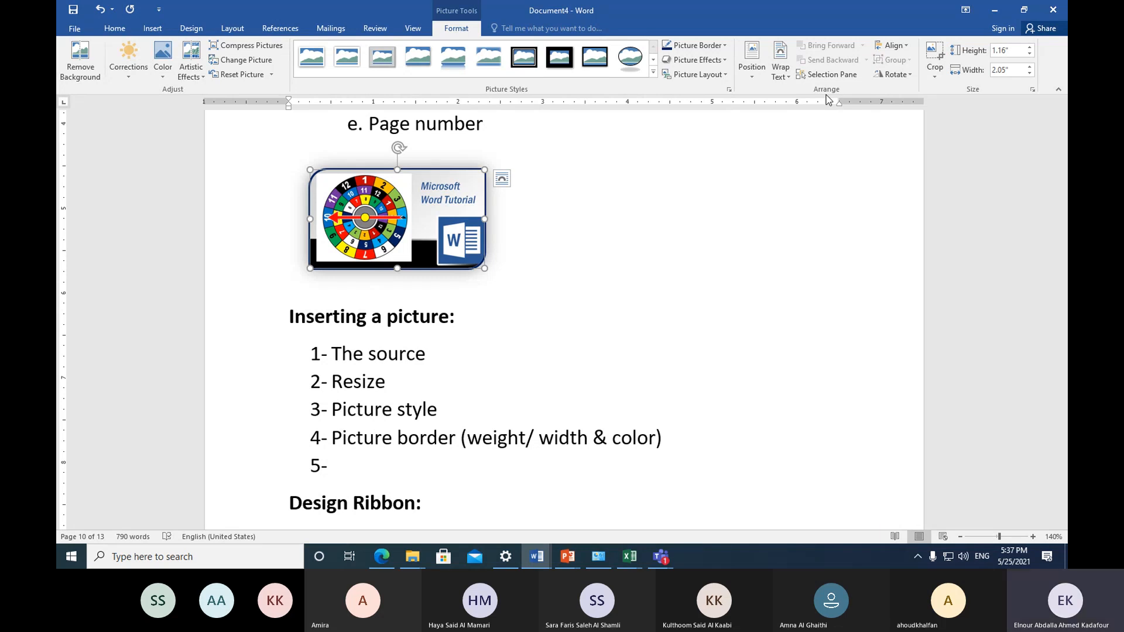
{"action": "left_click", "coordinate": [753, 78]}
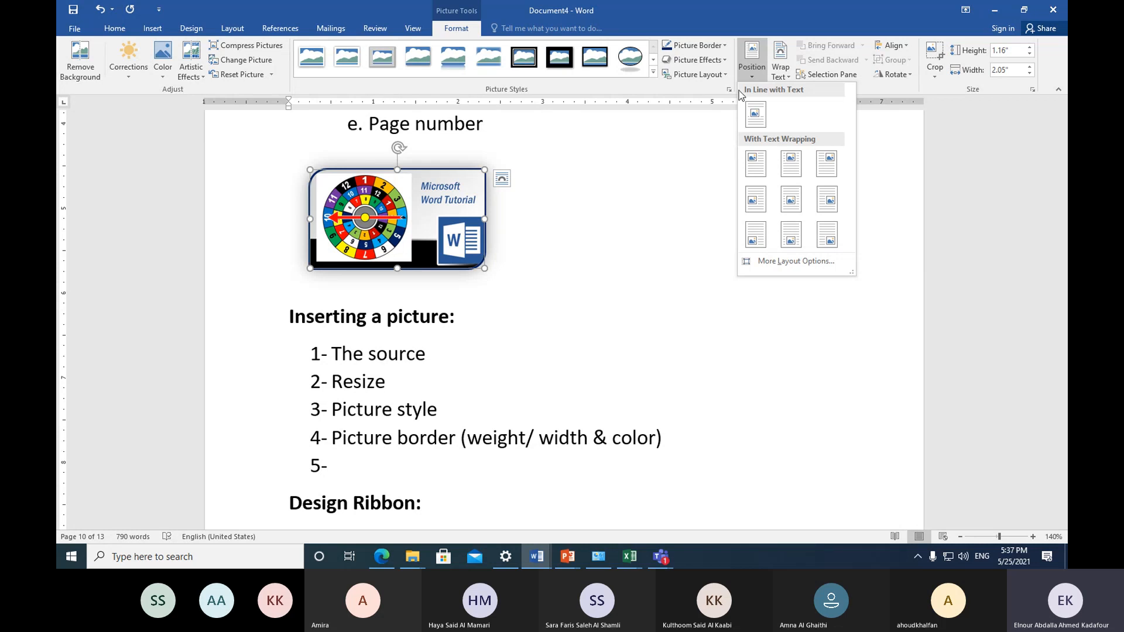
{"action": "left_click", "coordinate": [505, 190]}
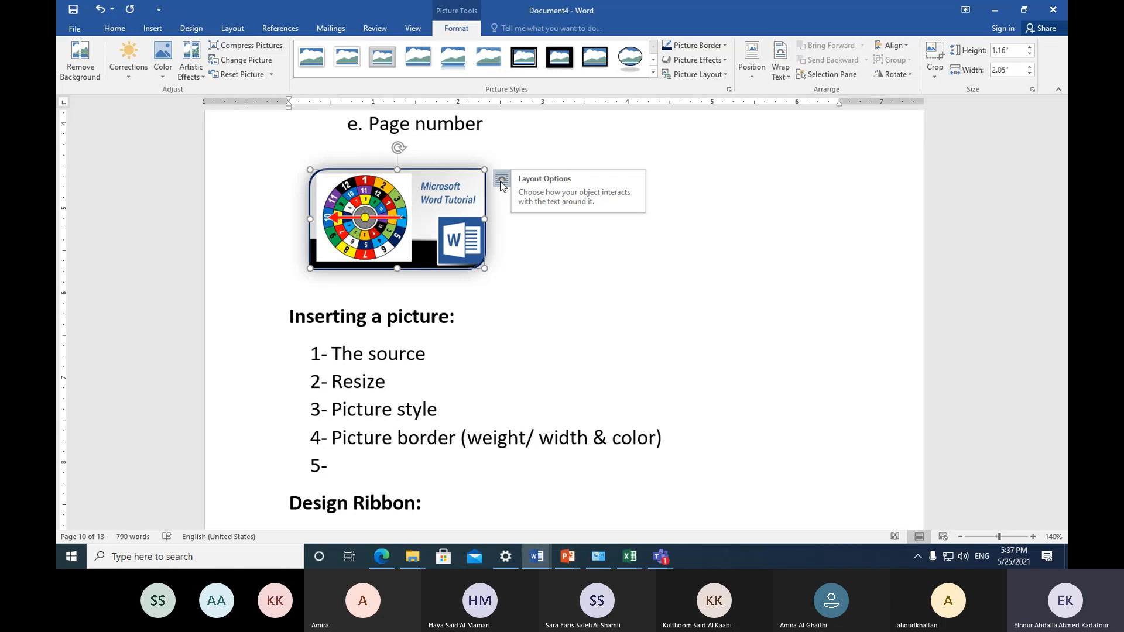
{"action": "left_click", "coordinate": [502, 181]}
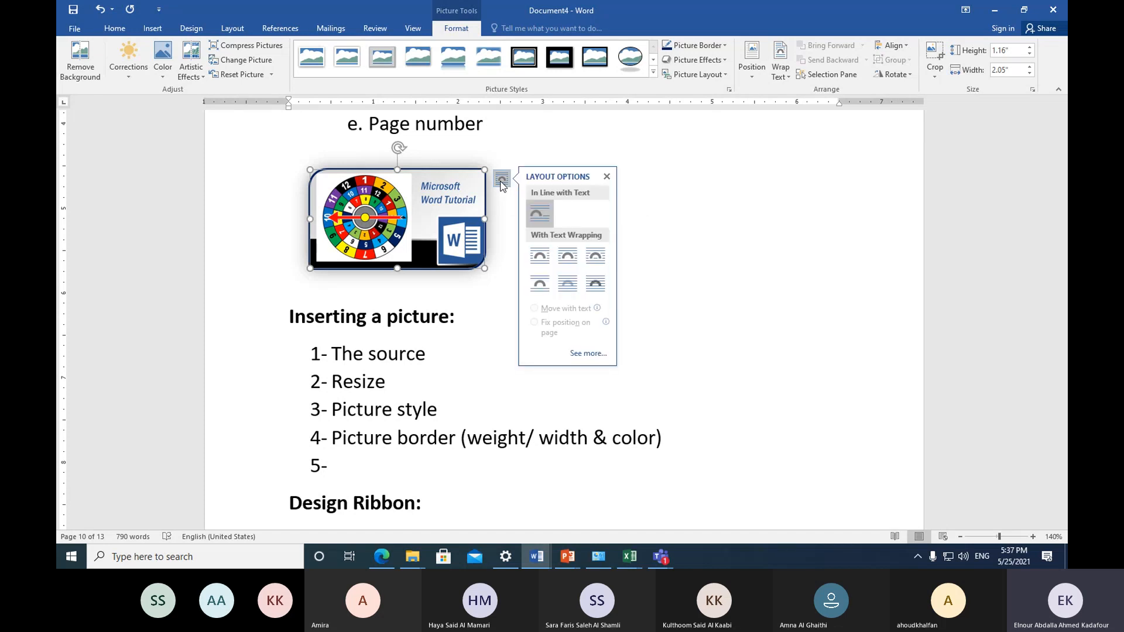
Step: Close the layout options and try to move the Microsoft Word Tutorial picture rightward across the page
{"action": "left_click", "coordinate": [482, 305]}
{"action": "left_click", "coordinate": [516, 220]}
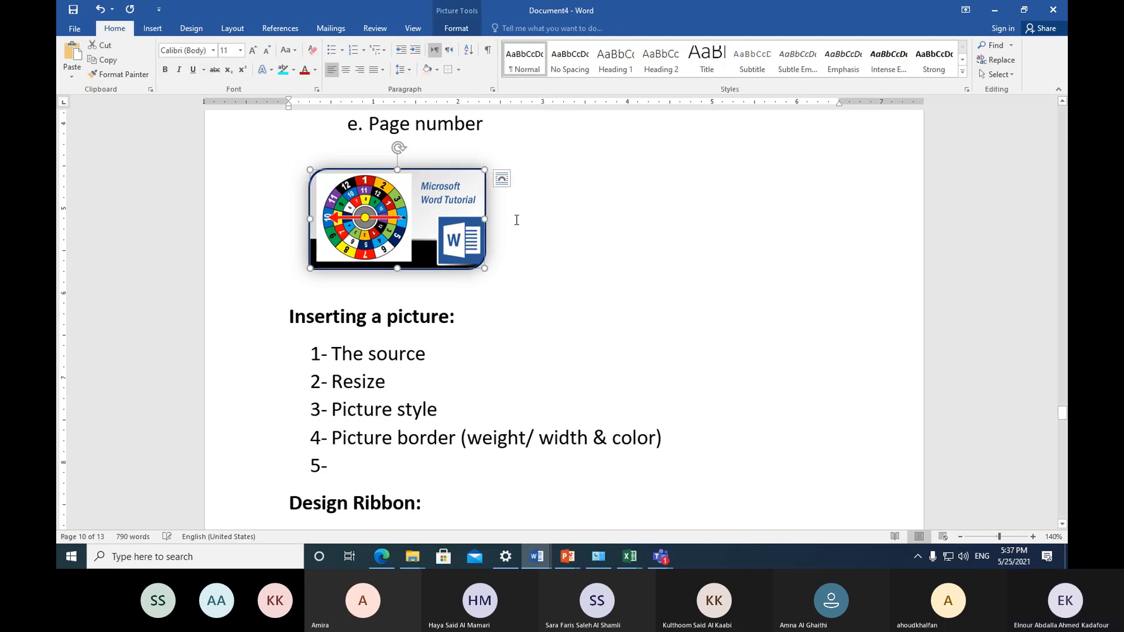
{"action": "left_click_drag", "start_coordinate": [468, 217], "coordinate": [585, 220]}
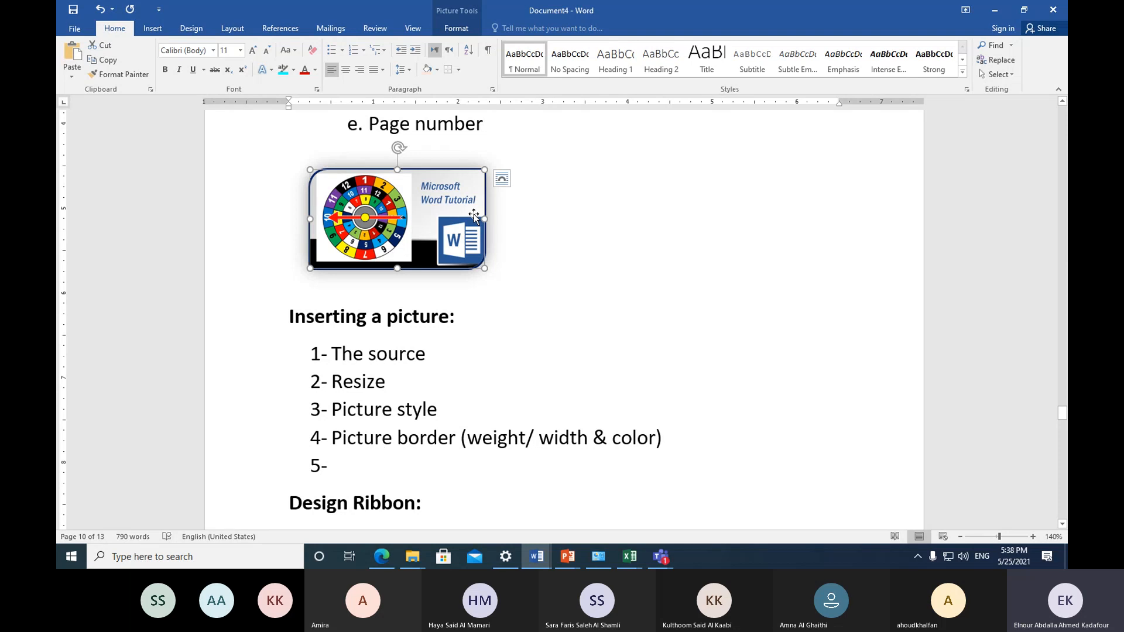
Step: Set the picture's text wrapping to Square and move it to the right of the "Inserting a picture" list
{"action": "left_click", "coordinate": [501, 181]}
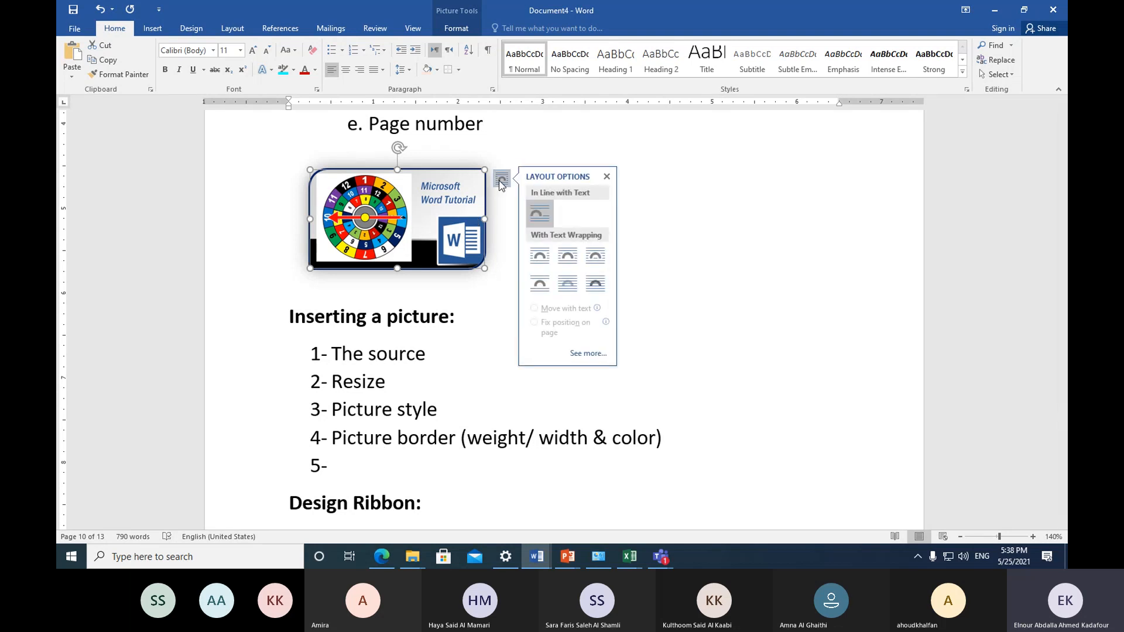
{"action": "left_click", "coordinate": [539, 256]}
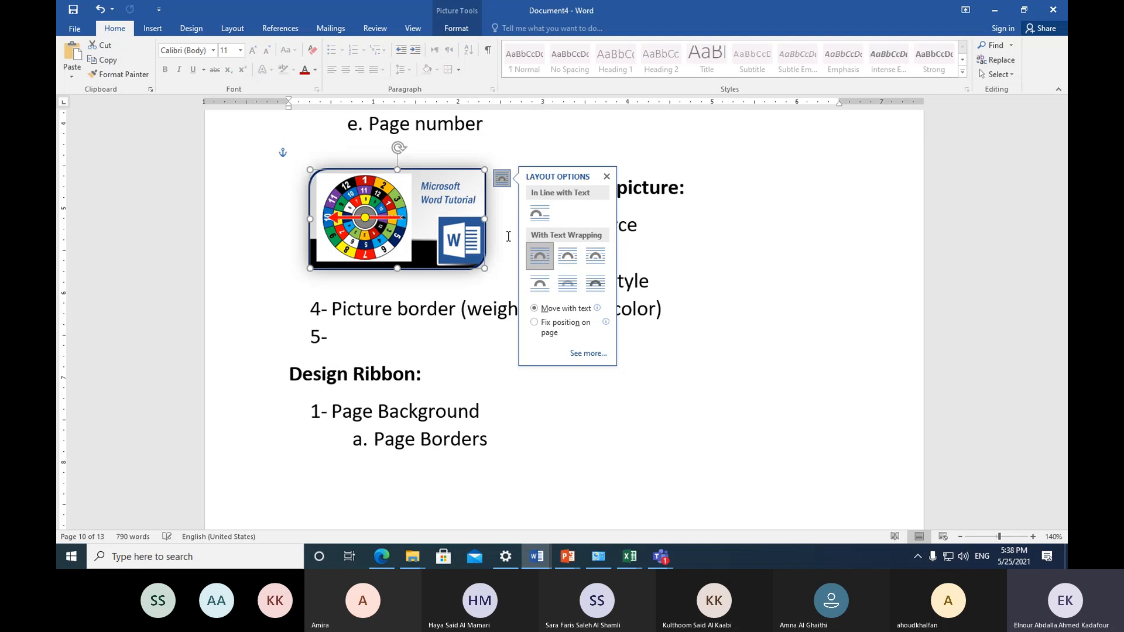
{"action": "left_click_drag", "start_coordinate": [468, 225], "coordinate": [776, 246]}
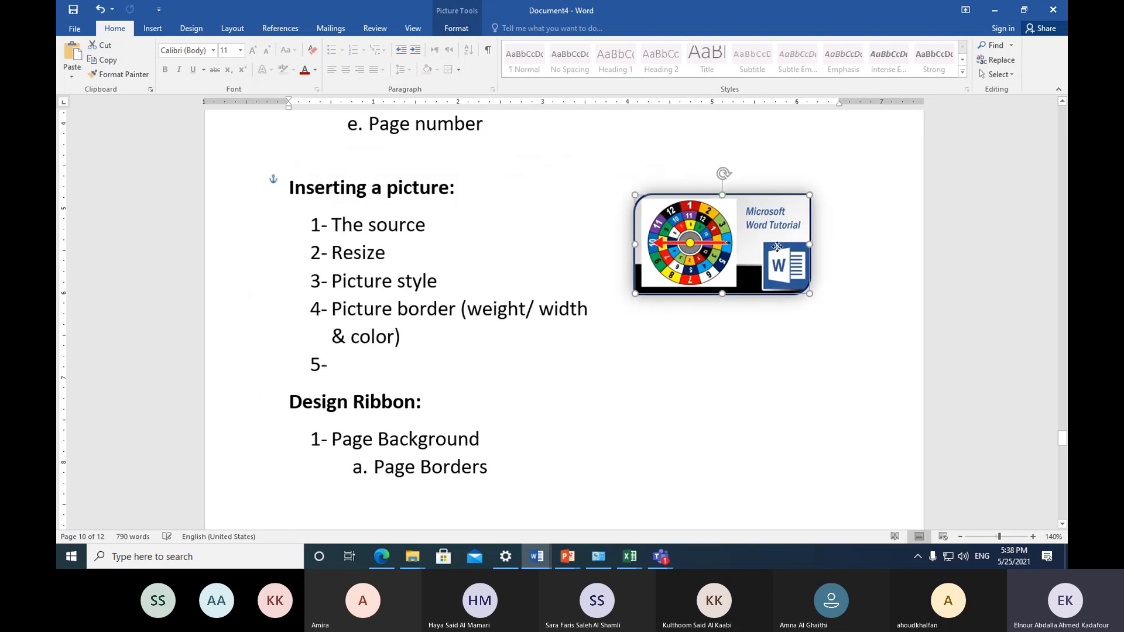
{"action": "left_click_drag", "start_coordinate": [777, 246], "coordinate": [559, 257]}
{"action": "left_click_drag", "start_coordinate": [560, 256], "coordinate": [781, 213]}
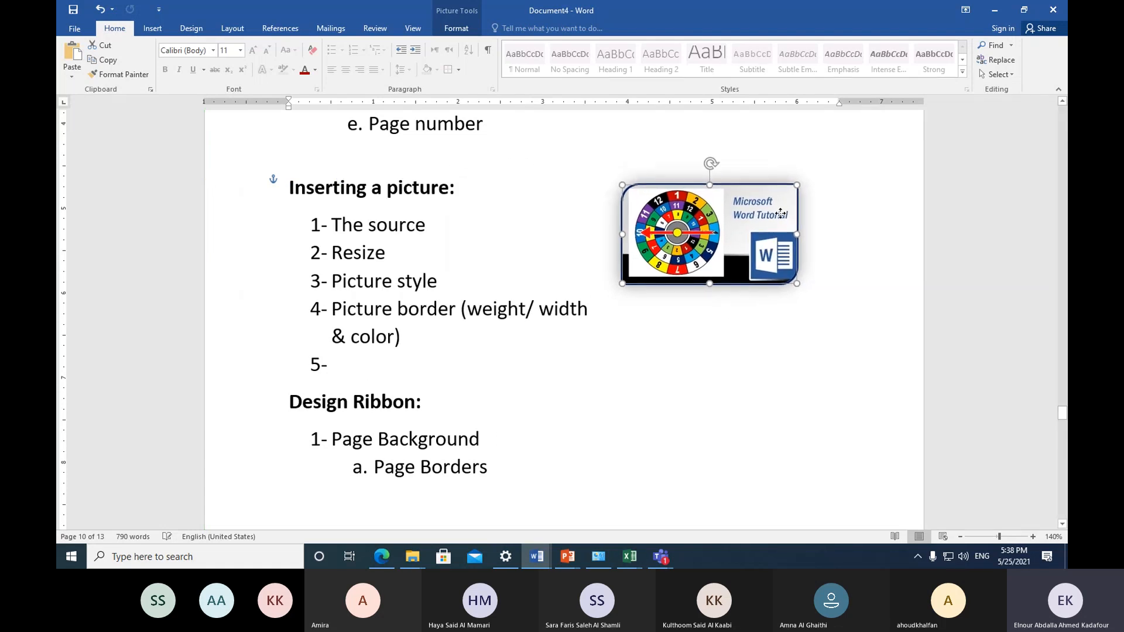
{"action": "left_click", "coordinate": [813, 195]}
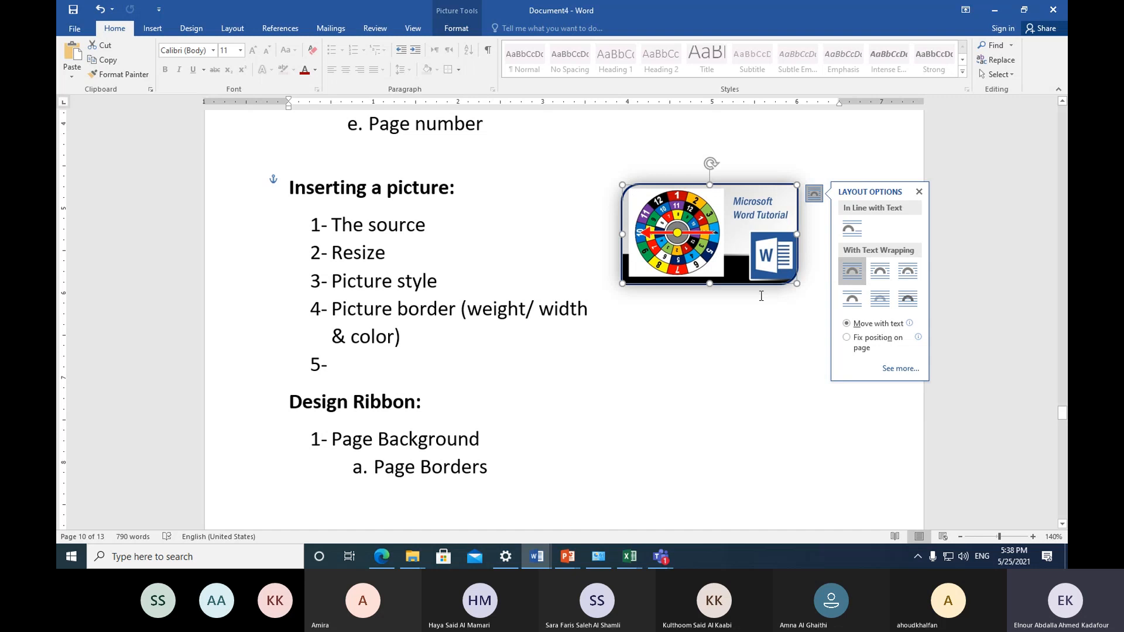
{"action": "left_click_drag", "start_coordinate": [676, 231], "coordinate": [734, 215]}
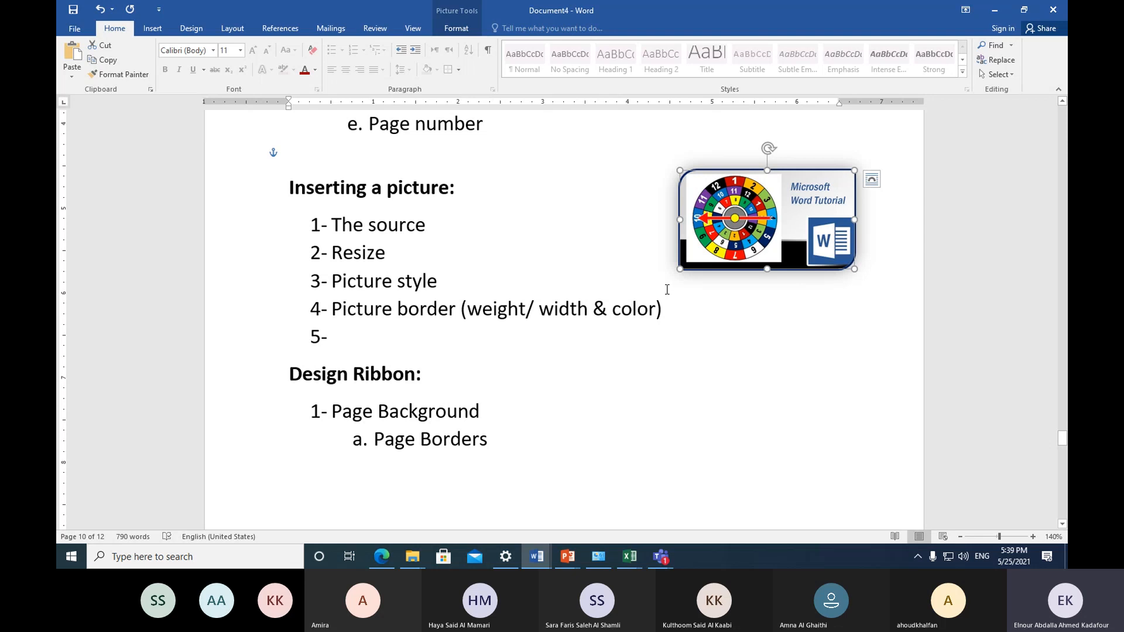
Step: Enter "Text wrap" as item 5 of the "Inserting a picture" list
{"action": "left_click", "coordinate": [354, 335]}
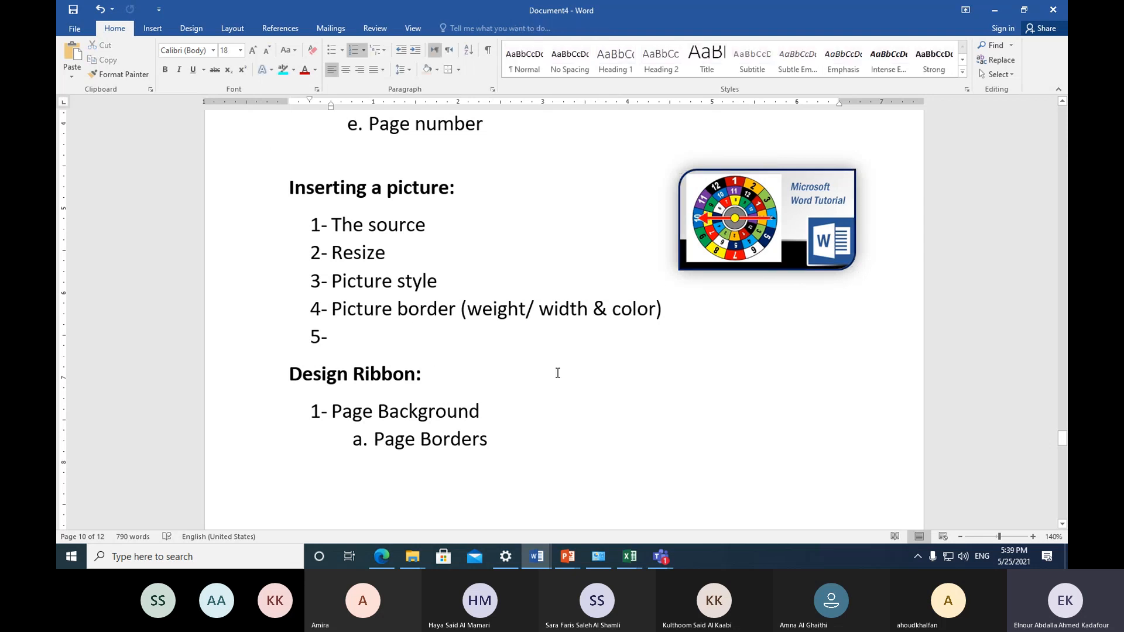
{"action": "type", "text": "text "}
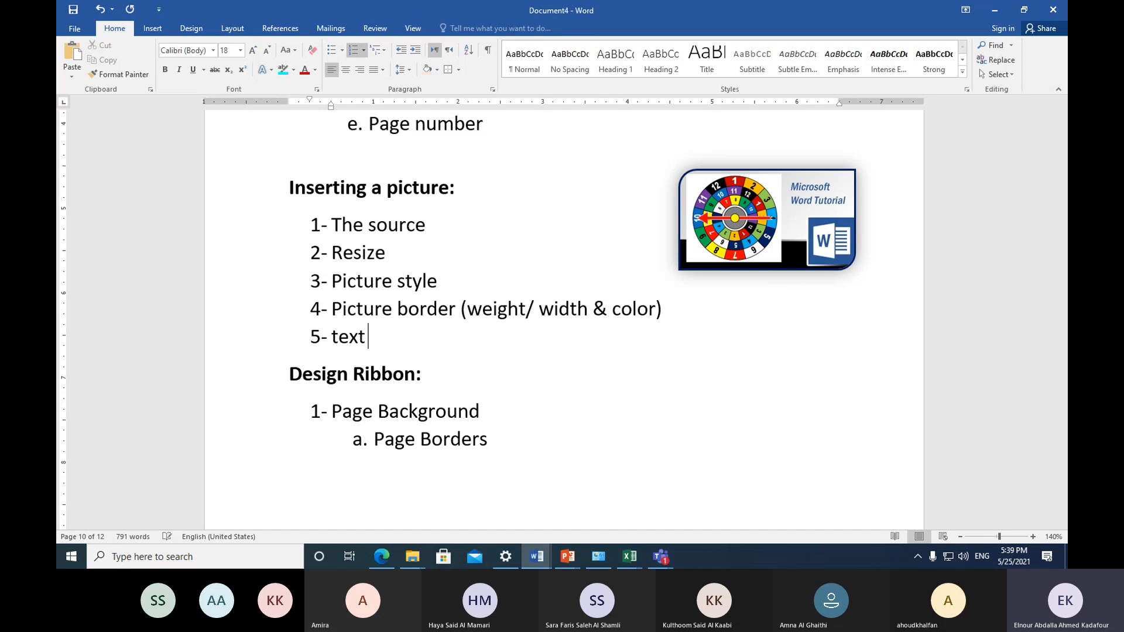
{"action": "type", "text": "wr"}
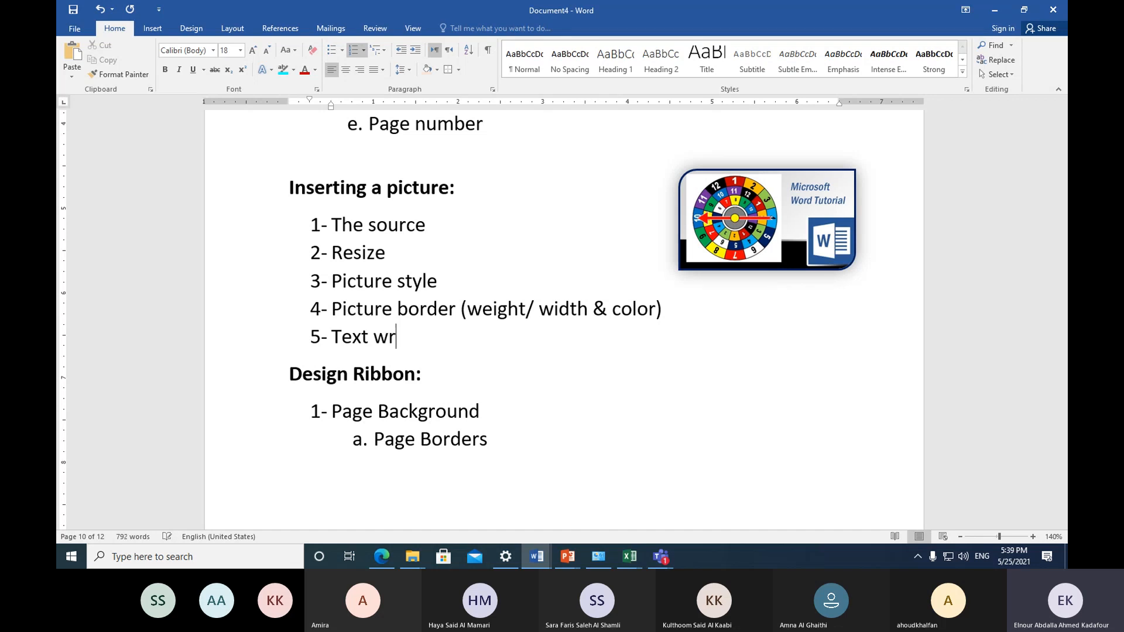
{"action": "type", "text": "ap"}
Step: Check the wrapping command's name in the picture formatting tools and reorder item 5 to read "Wrap Text"
{"action": "left_click", "coordinate": [736, 220]}
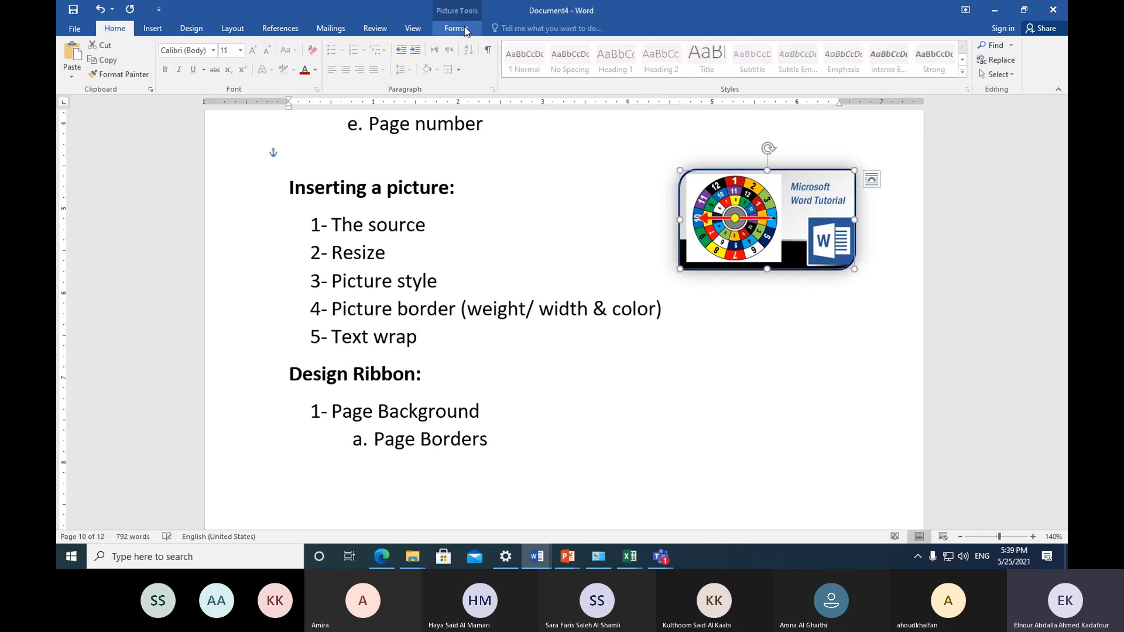
{"action": "left_click", "coordinate": [465, 26]}
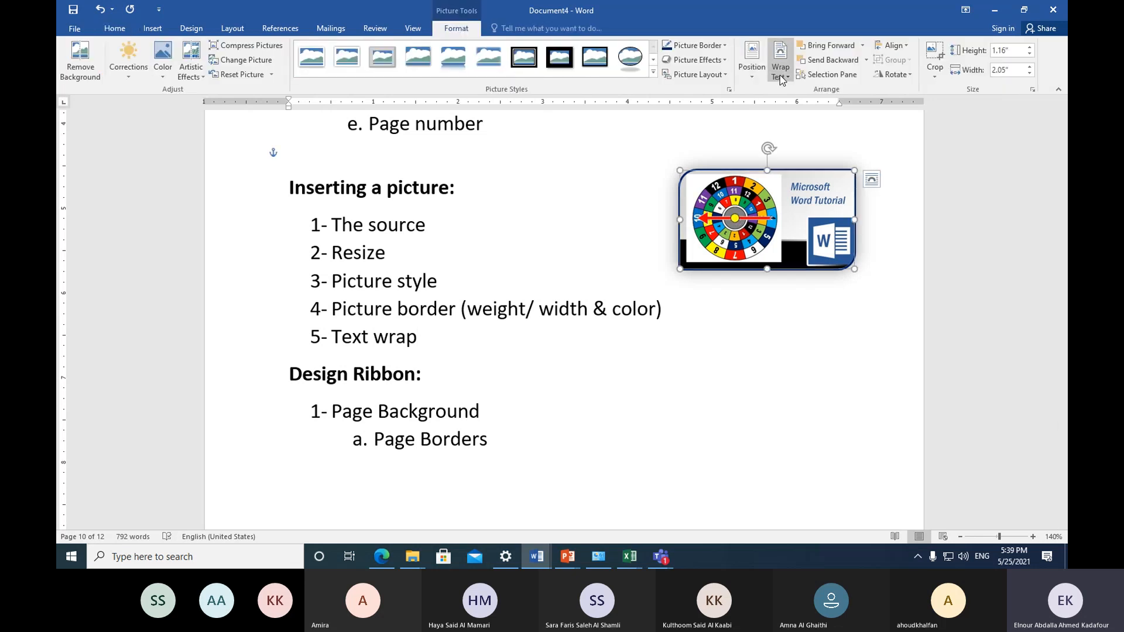
{"action": "double_click", "coordinate": [351, 338]}
{"action": "key", "text": "ctrl+c"}
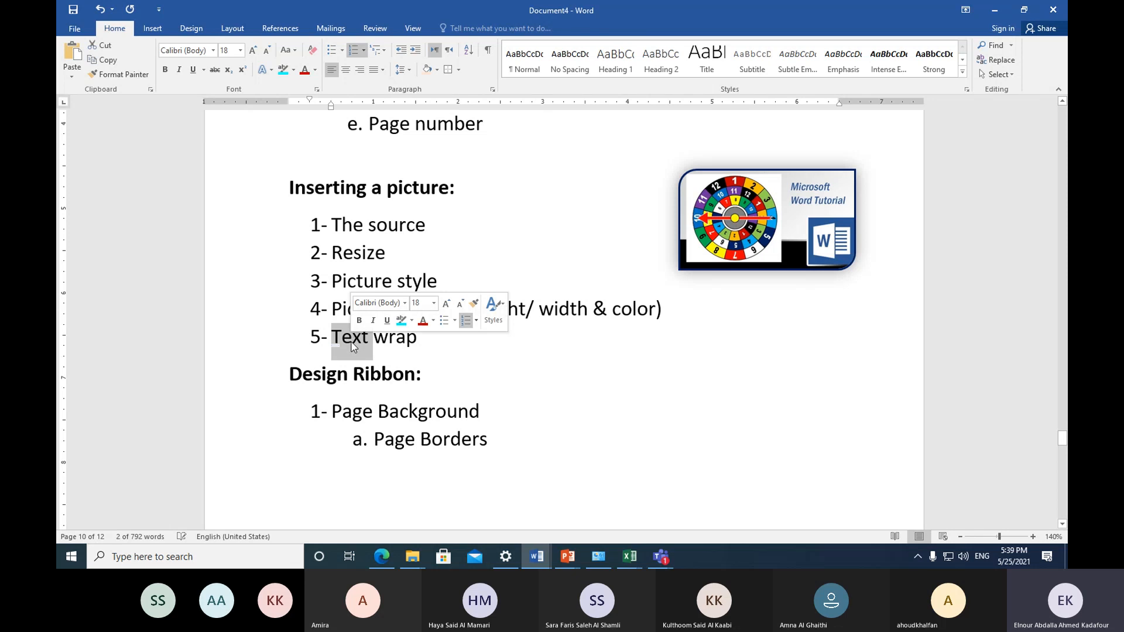
{"action": "key", "text": "Delete"}
{"action": "left_click", "coordinate": [394, 346]}
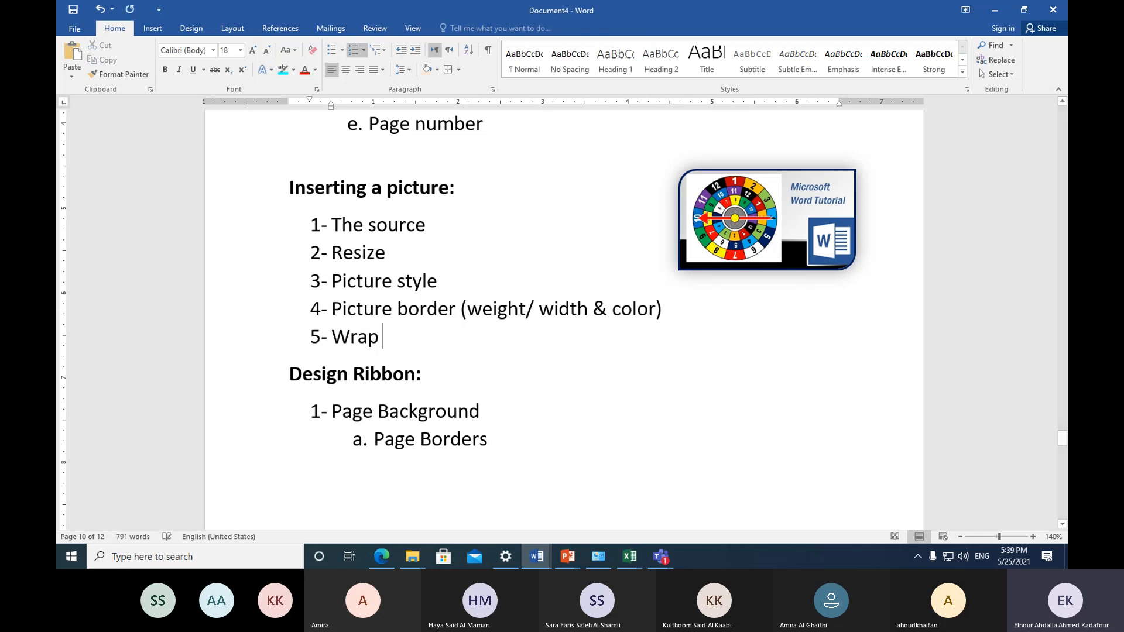
{"action": "key", "text": "ctrl+v"}
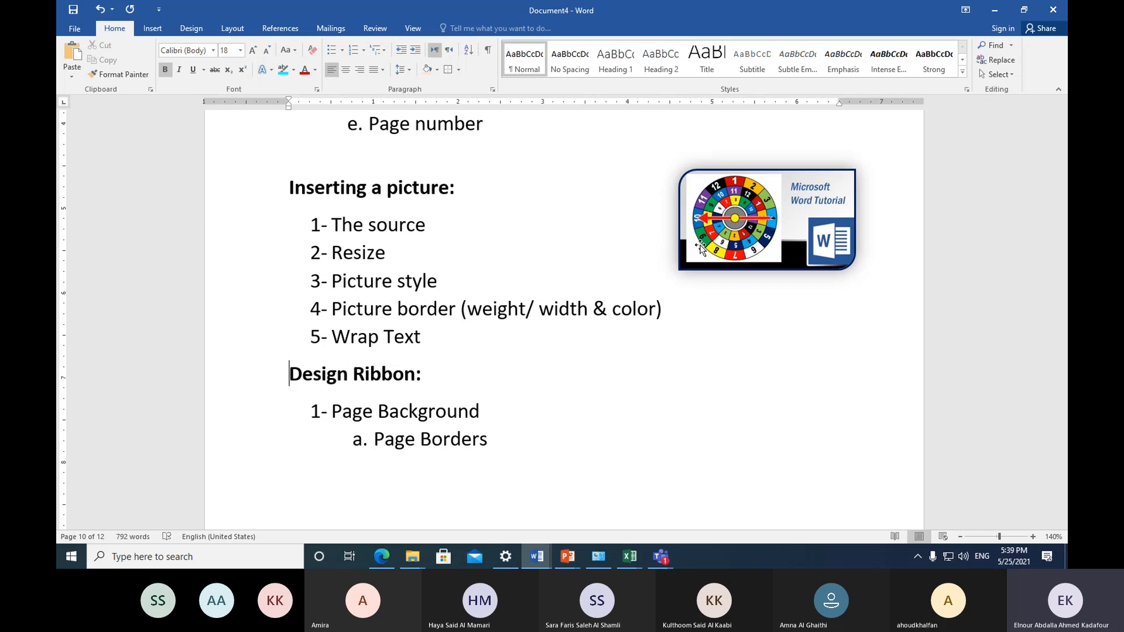
Step: Review the available Position and Wrap Text options for the picture
{"action": "left_click", "coordinate": [701, 247]}
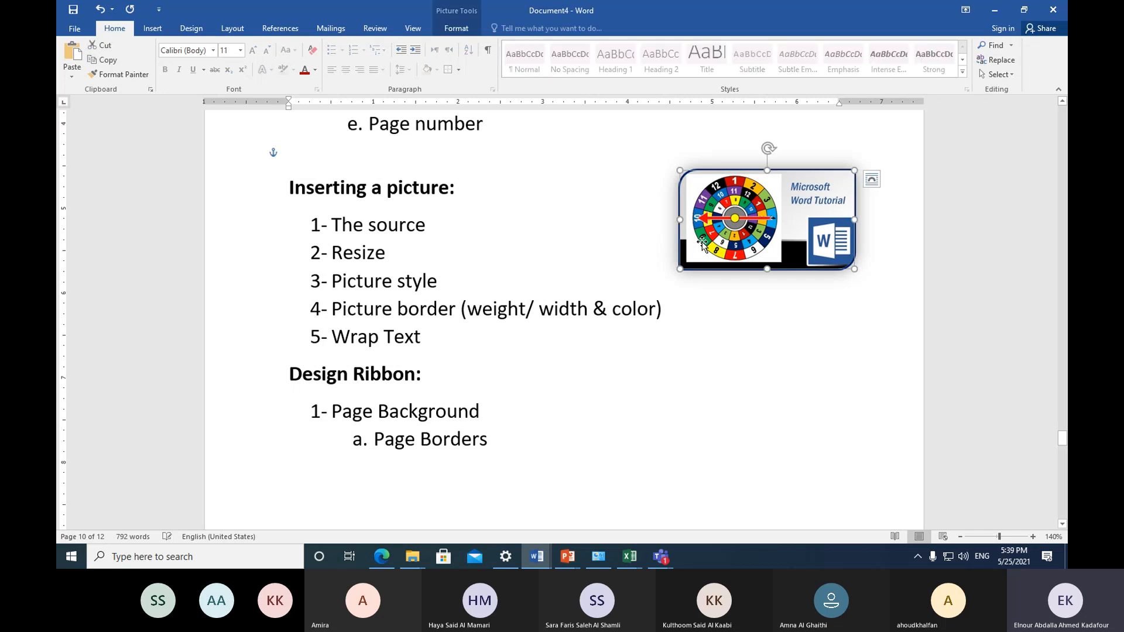
{"action": "left_click", "coordinate": [456, 29]}
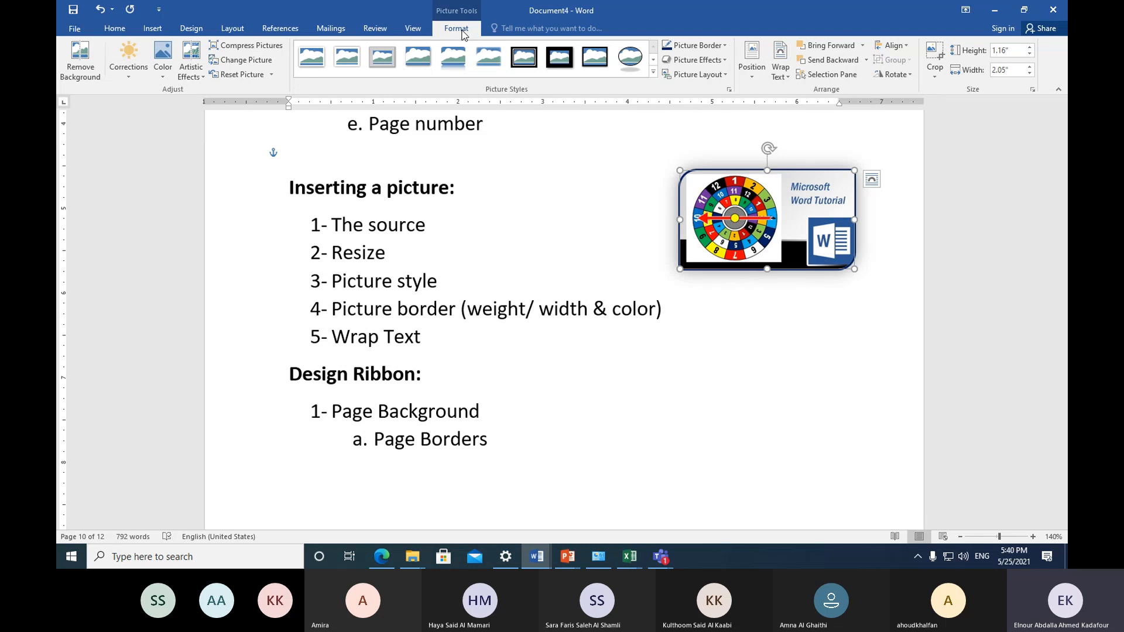
{"action": "left_click", "coordinate": [750, 73]}
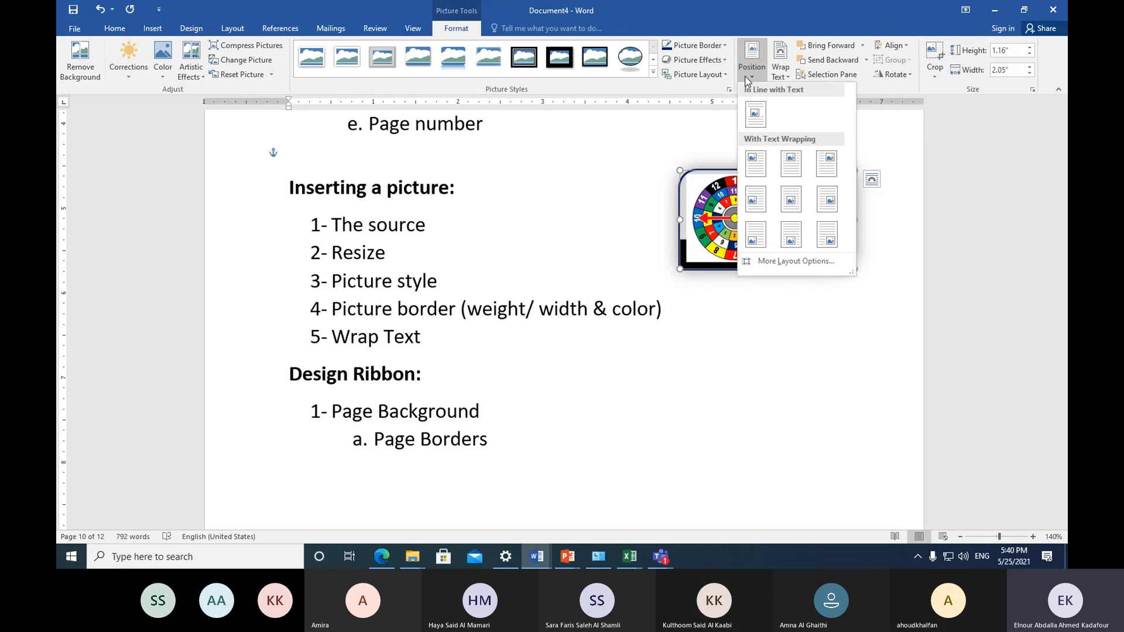
{"action": "left_click", "coordinate": [749, 75]}
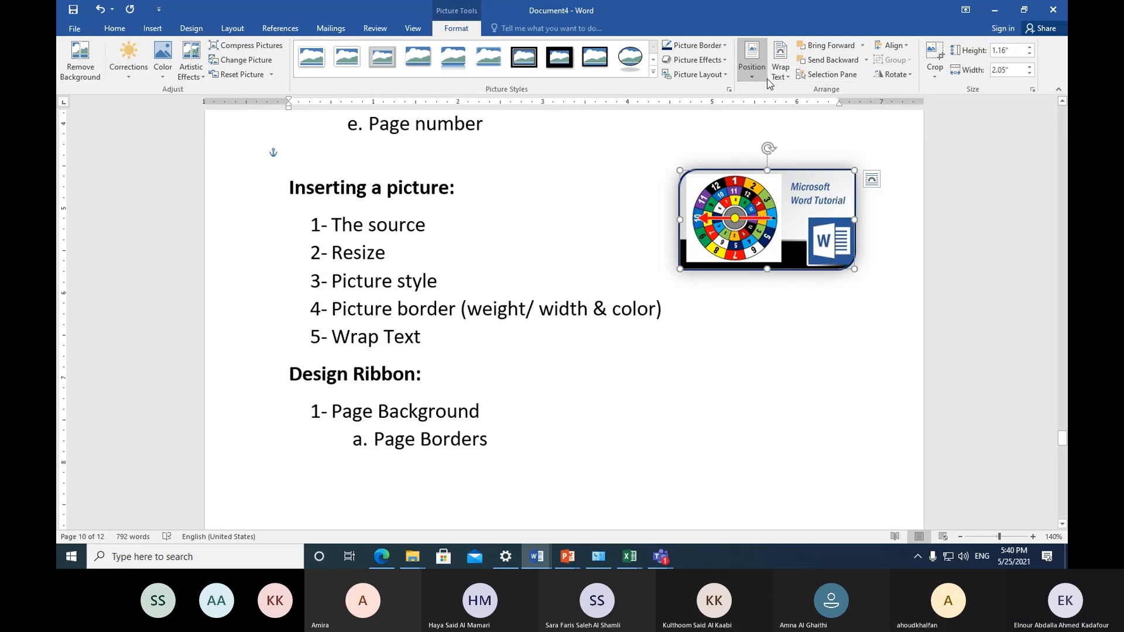
{"action": "left_click", "coordinate": [787, 77]}
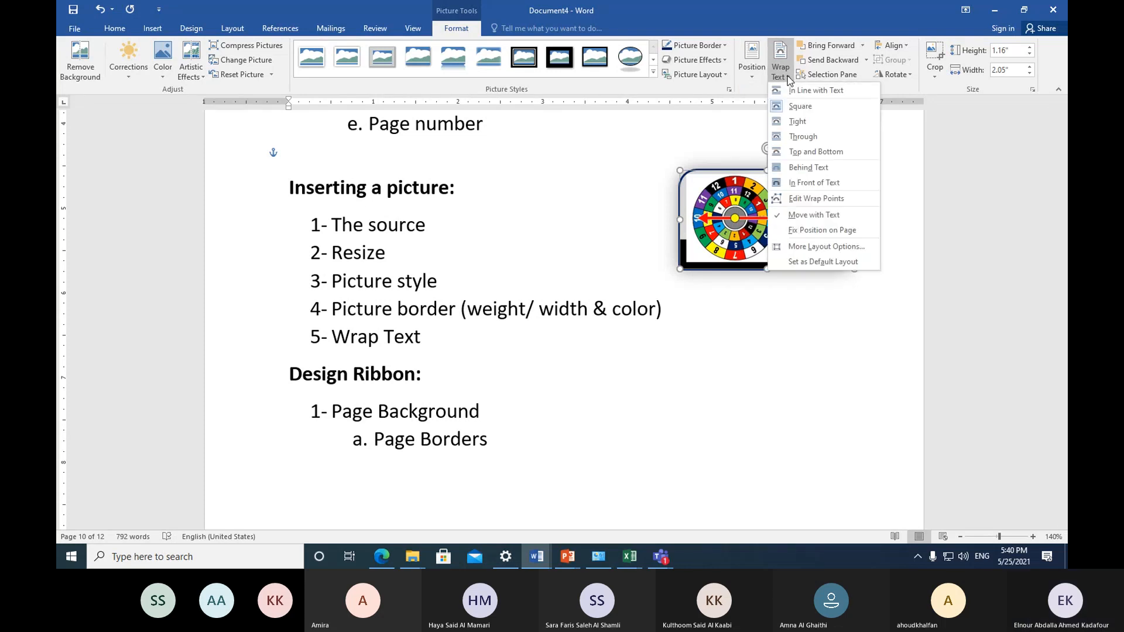
{"action": "left_click", "coordinate": [787, 76]}
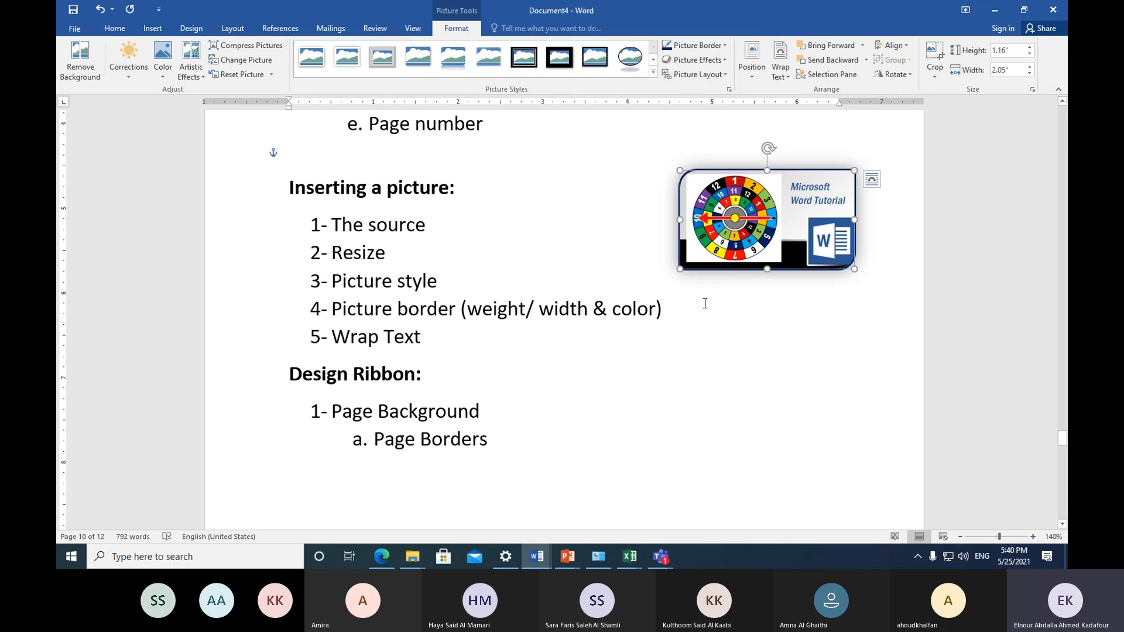
Step: Add "Rotation" as item 6 below "Wrap Text" in the "Inserting a picture" list
{"action": "left_click", "coordinate": [442, 344]}
{"action": "key", "text": "Return"}
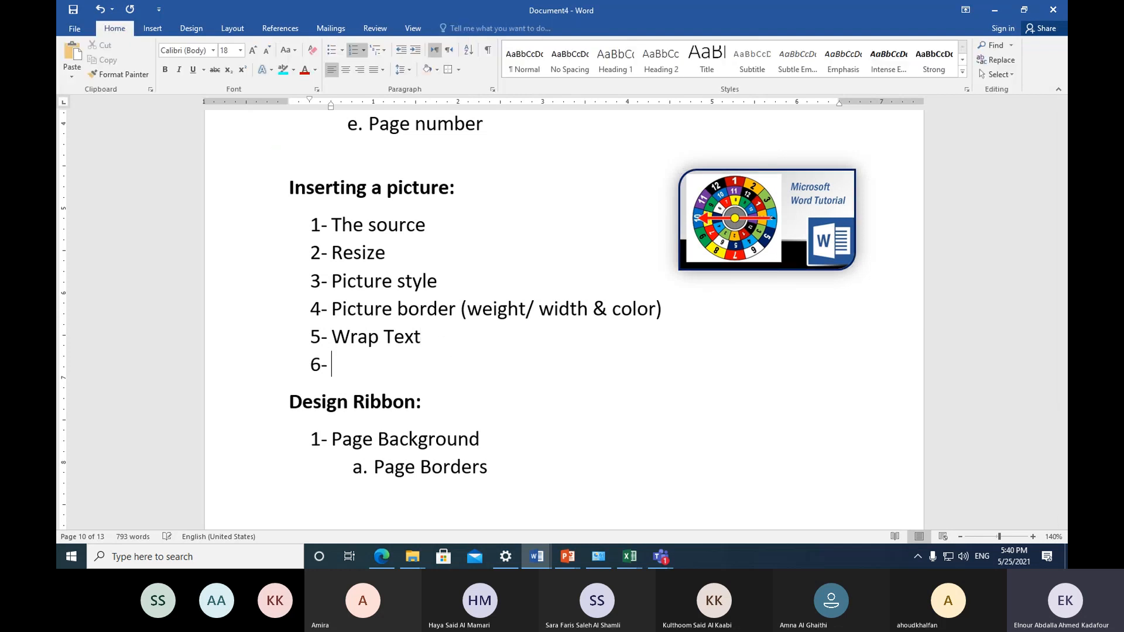
{"action": "type", "text": "rot"}
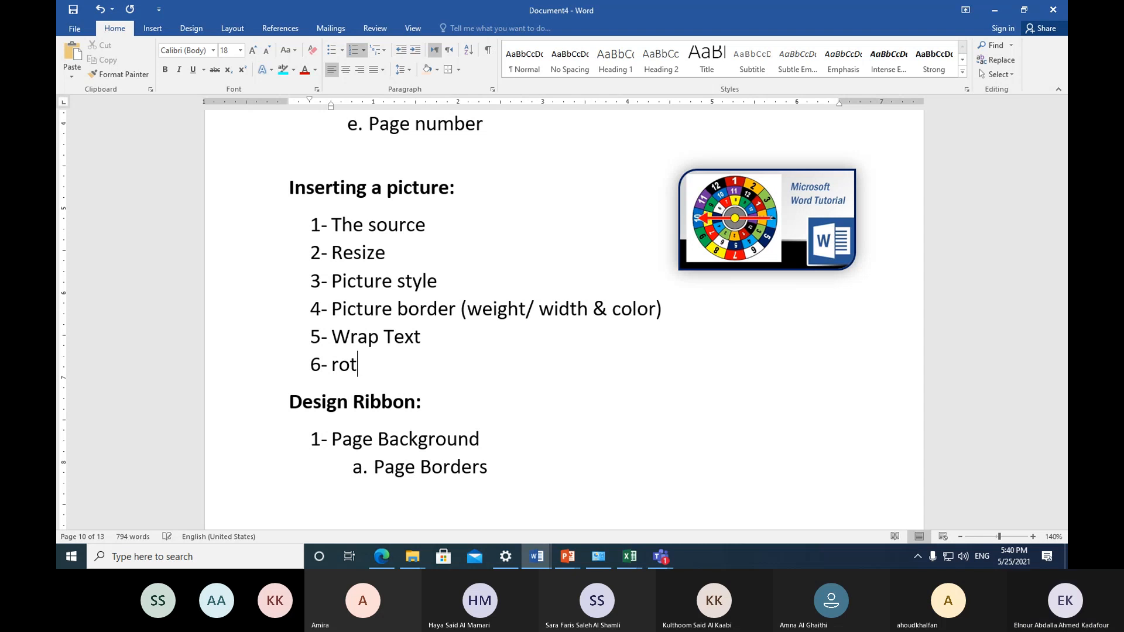
{"action": "type", "text": "ation"}
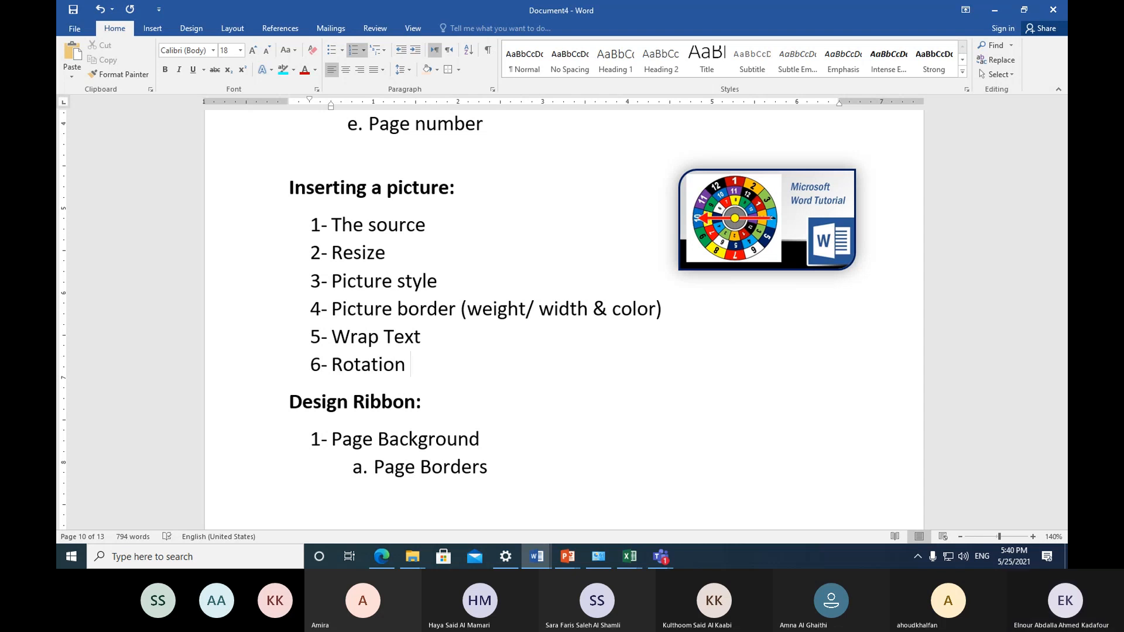
Step: Preview the rotation options on the picture, including Rotate Right 90°, without applying one
{"action": "left_click", "coordinate": [776, 224]}
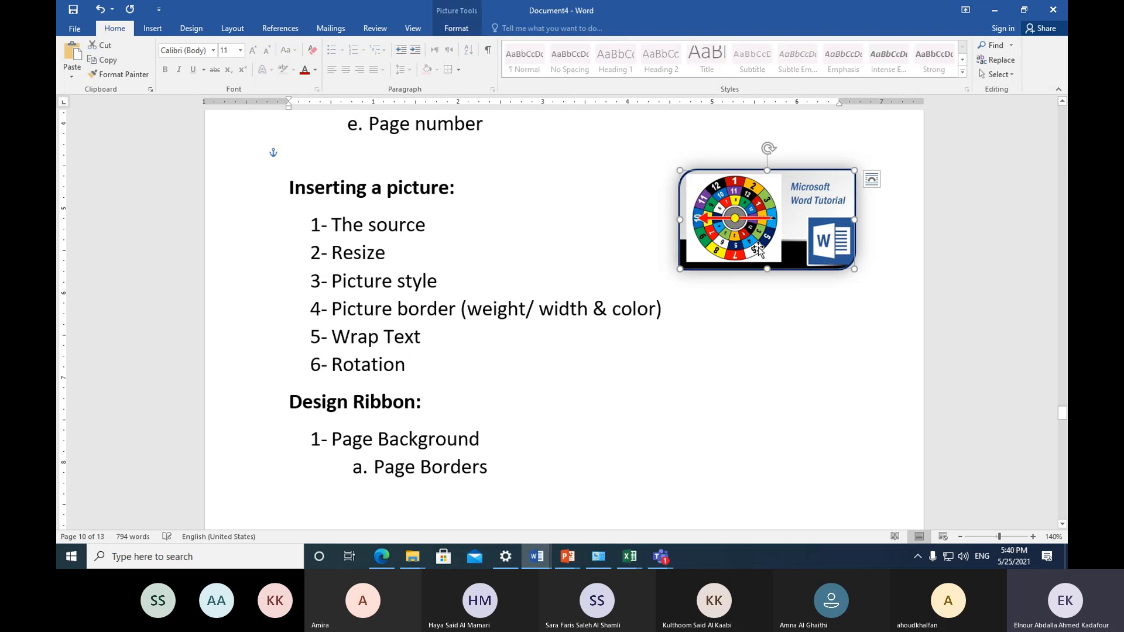
{"action": "left_click", "coordinate": [463, 30]}
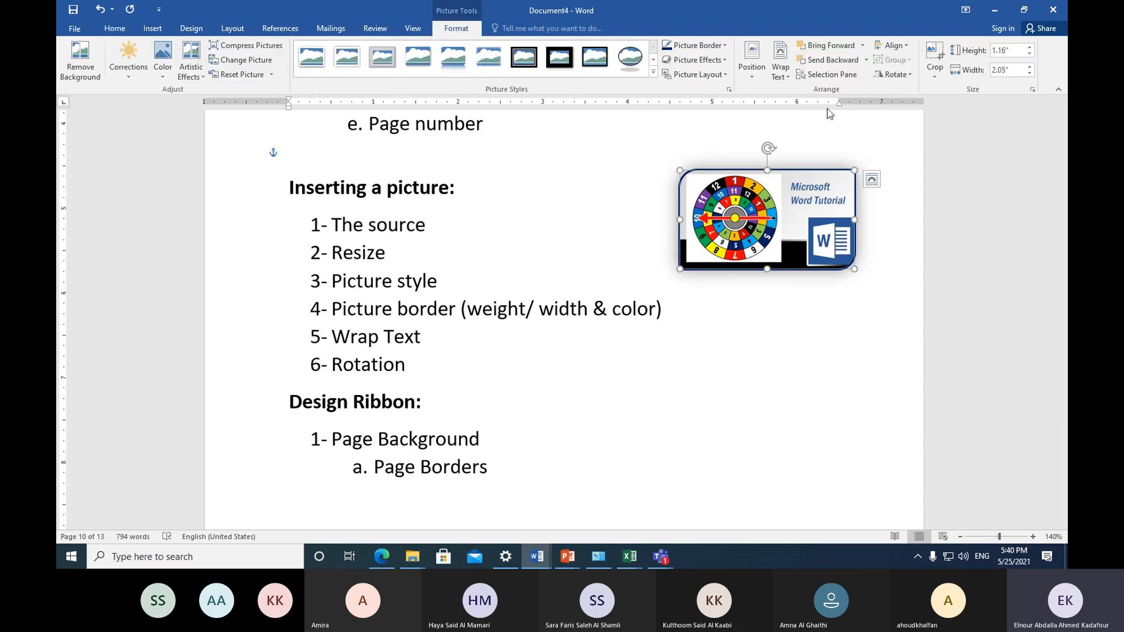
{"action": "left_click", "coordinate": [909, 75]}
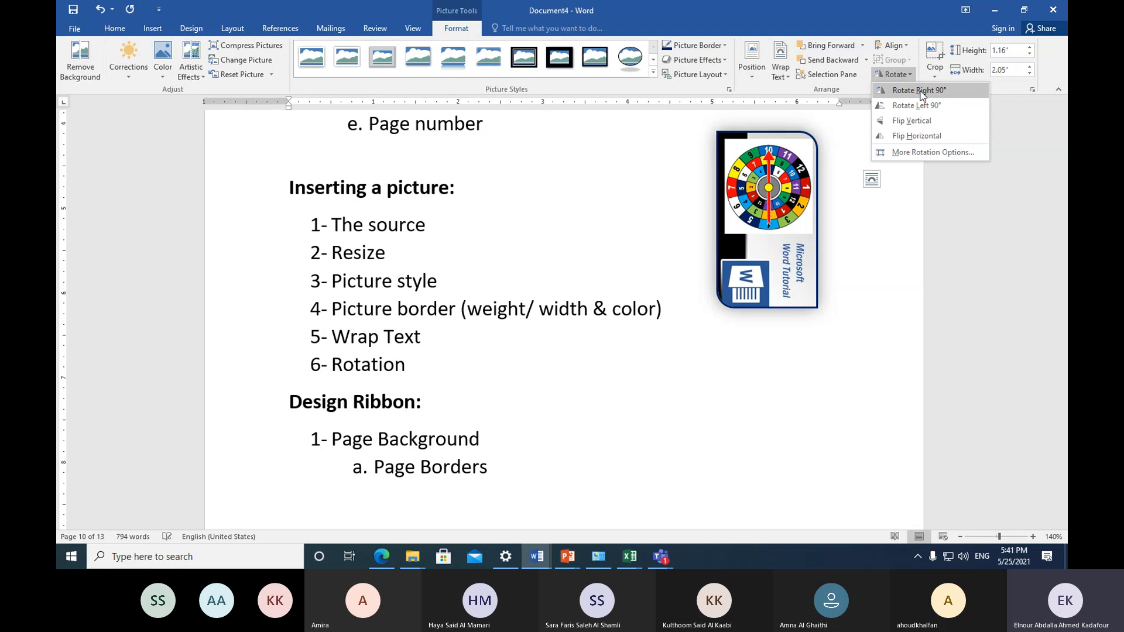
{"action": "left_click", "coordinate": [810, 365]}
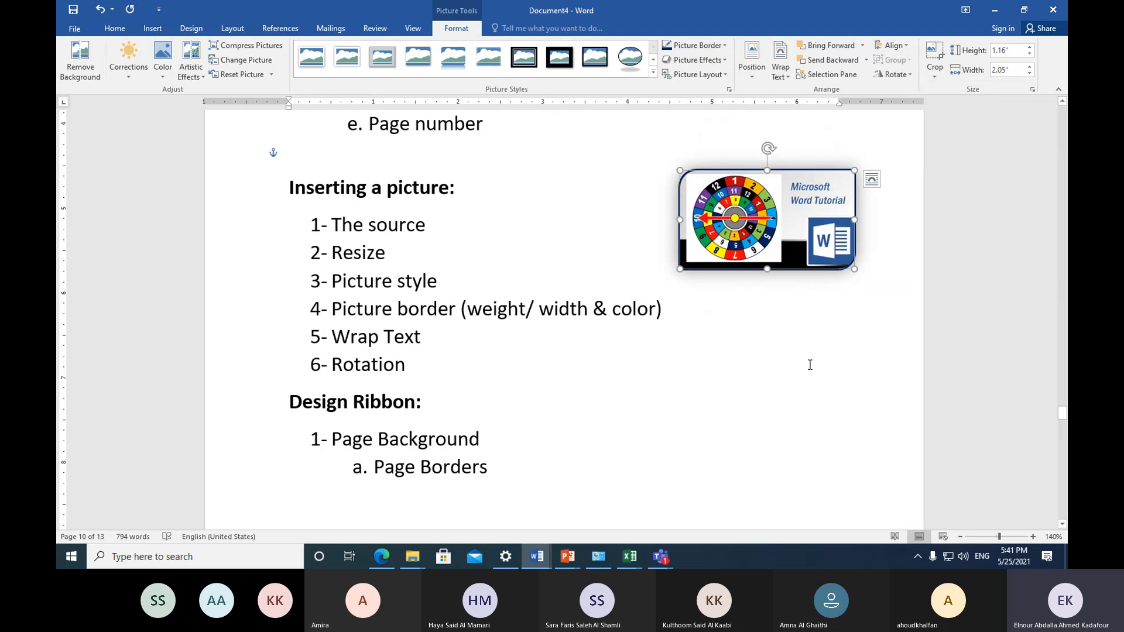
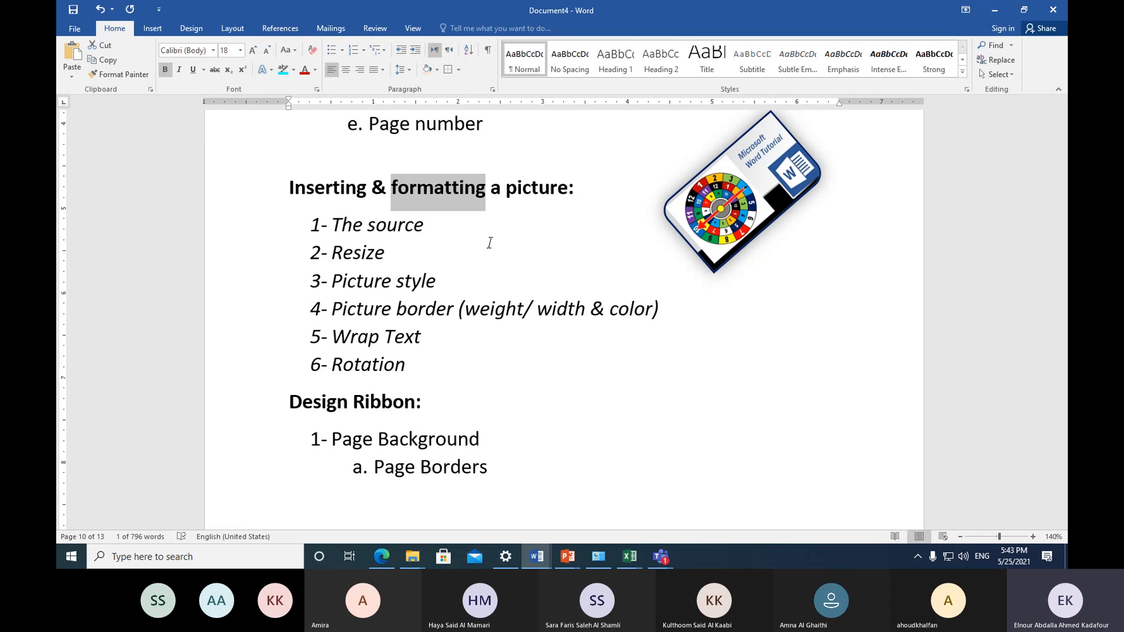
{"action": "left_click", "coordinate": [490, 243]}
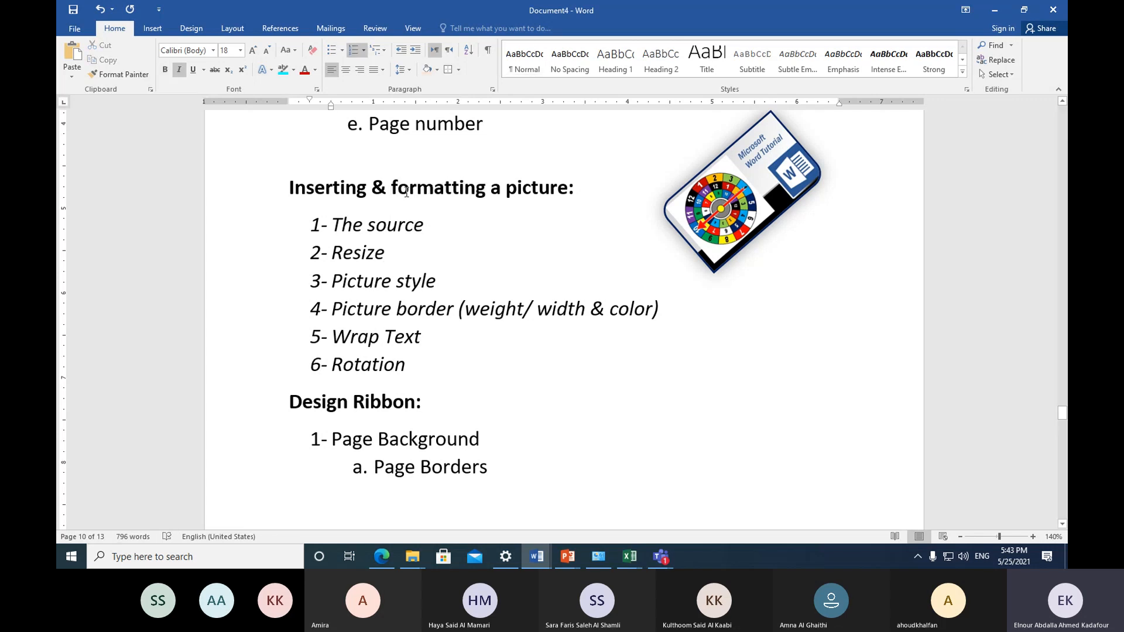
{"action": "left_click_drag", "start_coordinate": [394, 188], "coordinate": [487, 191]}
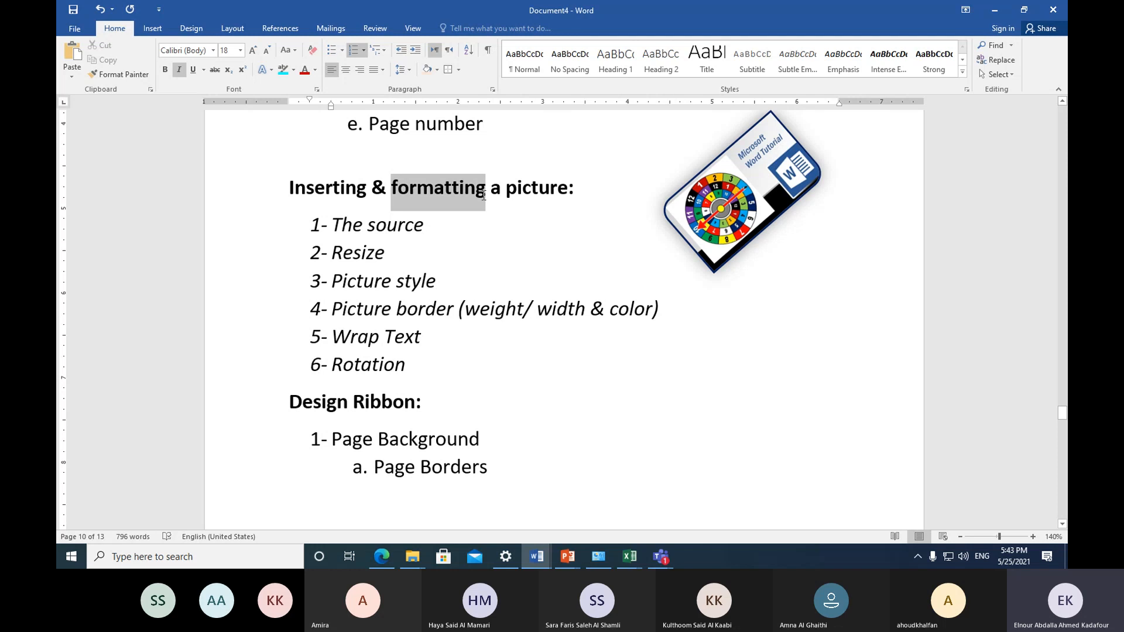
{"action": "left_click", "coordinate": [488, 255]}
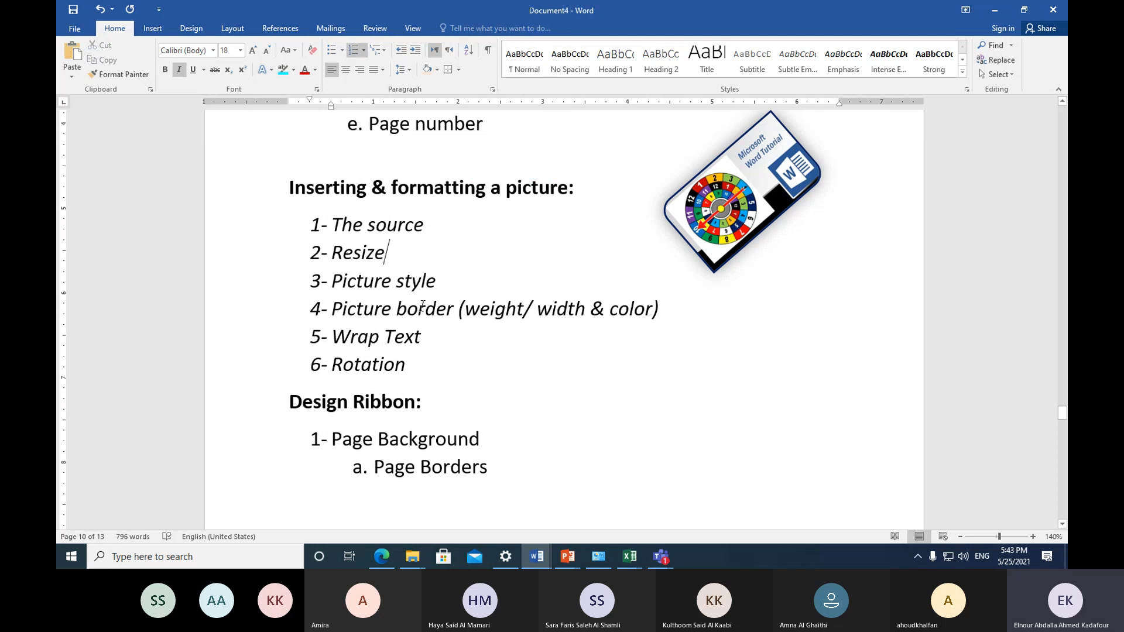
{"action": "left_click_drag", "start_coordinate": [258, 231], "coordinate": [271, 359]}
{"action": "left_click", "coordinate": [420, 381]}
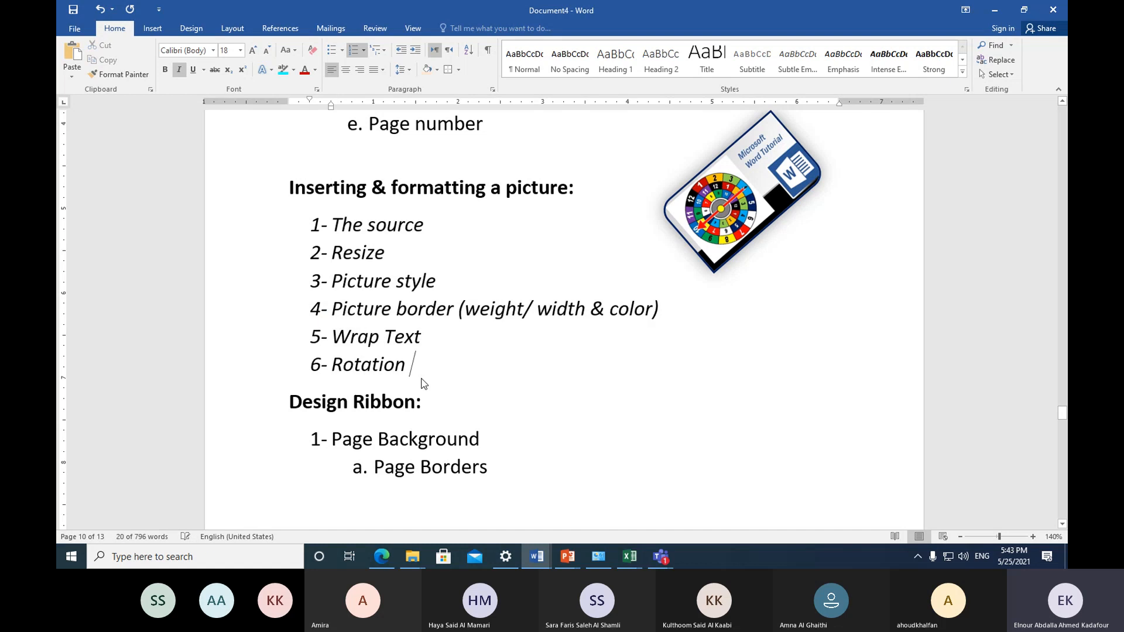
Step: Insert an empty paragraph above the "Design Ribbon:" heading and place the cursor in it
{"action": "scroll", "coordinate": [430, 378], "scroll_direction": "down", "scroll_amount": 2}
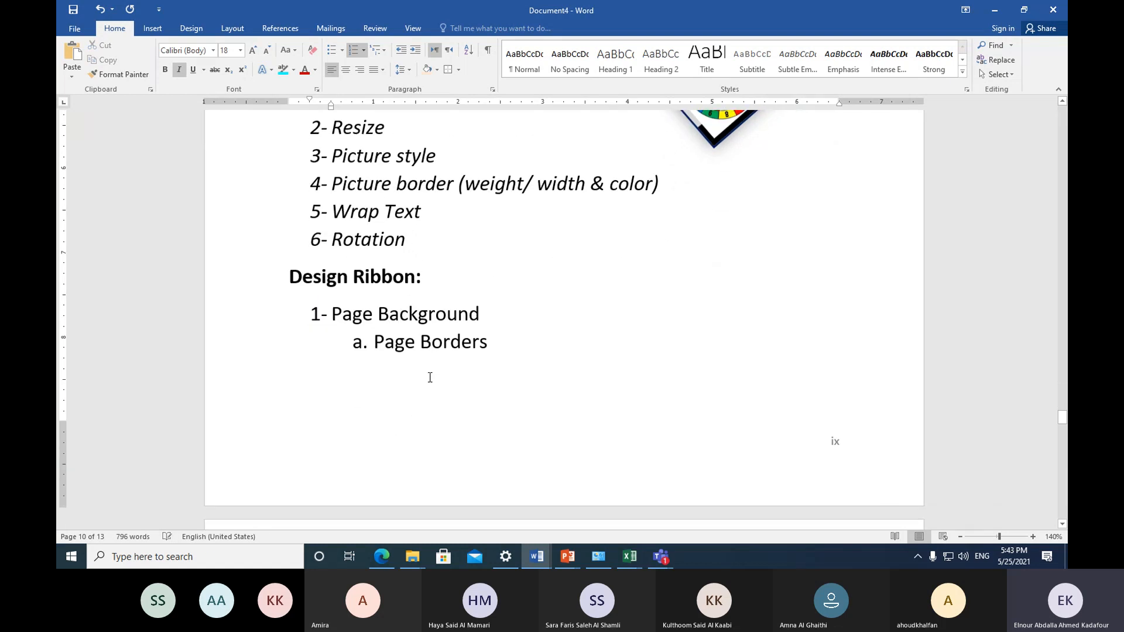
{"action": "scroll", "coordinate": [429, 377], "scroll_direction": "up", "scroll_amount": 2}
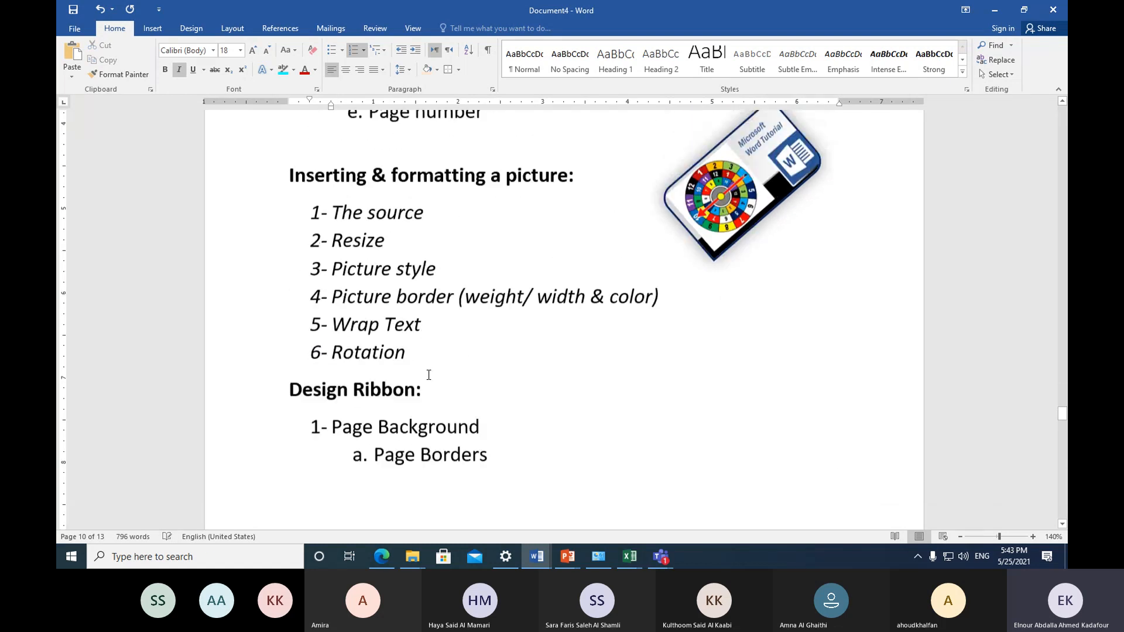
{"action": "left_click", "coordinate": [298, 394]}
{"action": "key", "text": "Return"}
{"action": "key", "text": "Up"}
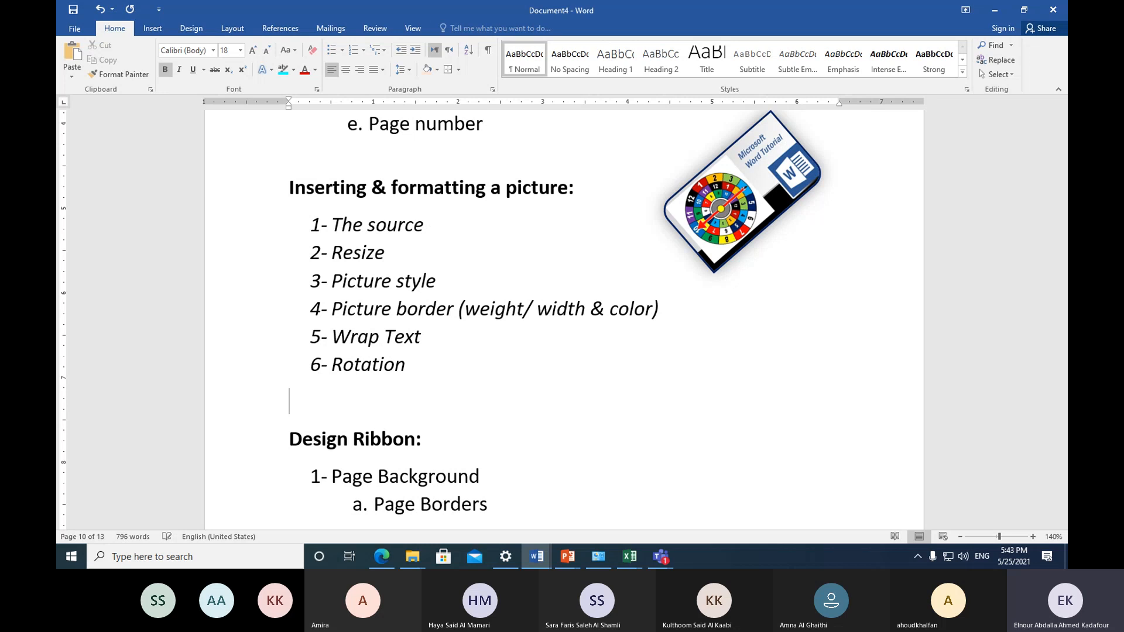
Step: Draw a cloud shape about 1.67" high and 1.64" wide below the rotated picture, beside the end of the list
{"action": "left_click", "coordinate": [155, 30]}
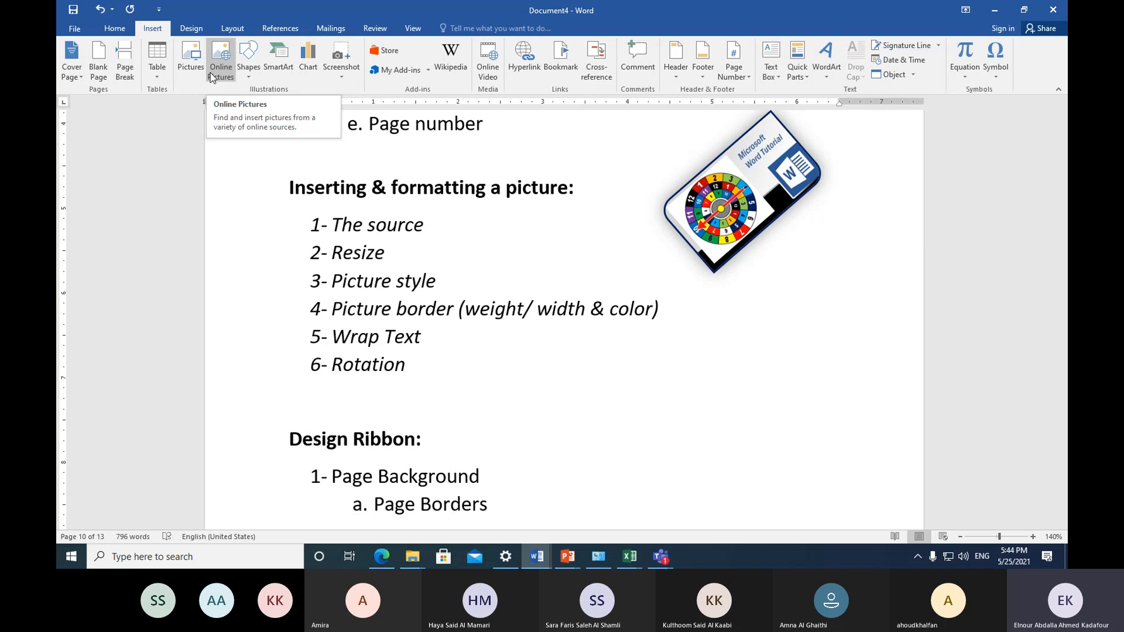
{"action": "left_click", "coordinate": [243, 80]}
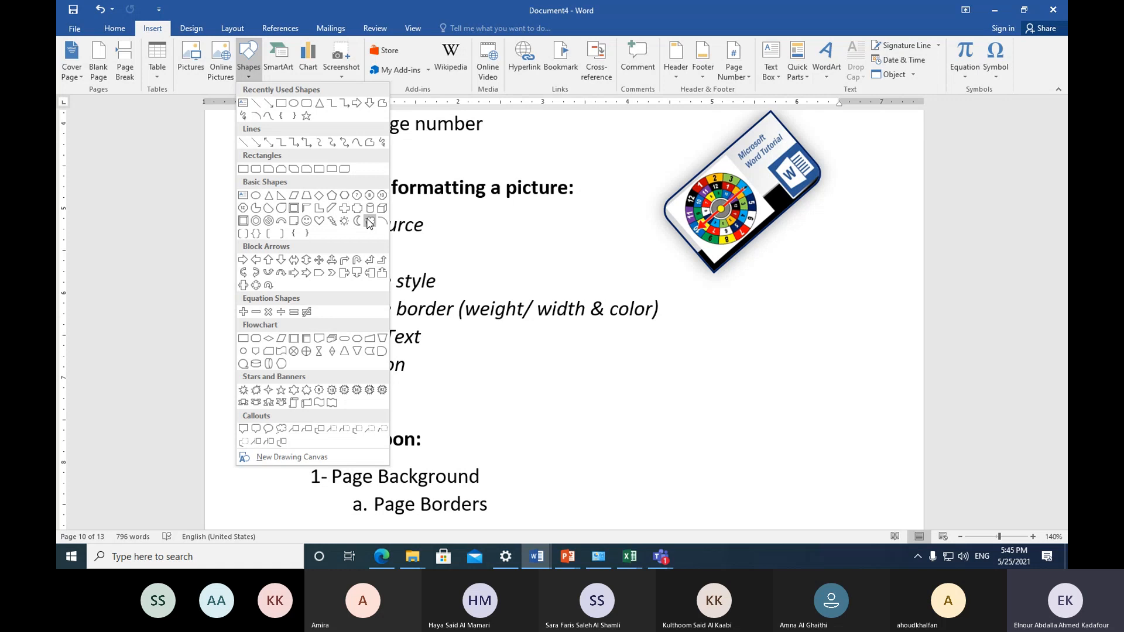
{"action": "left_click", "coordinate": [369, 221]}
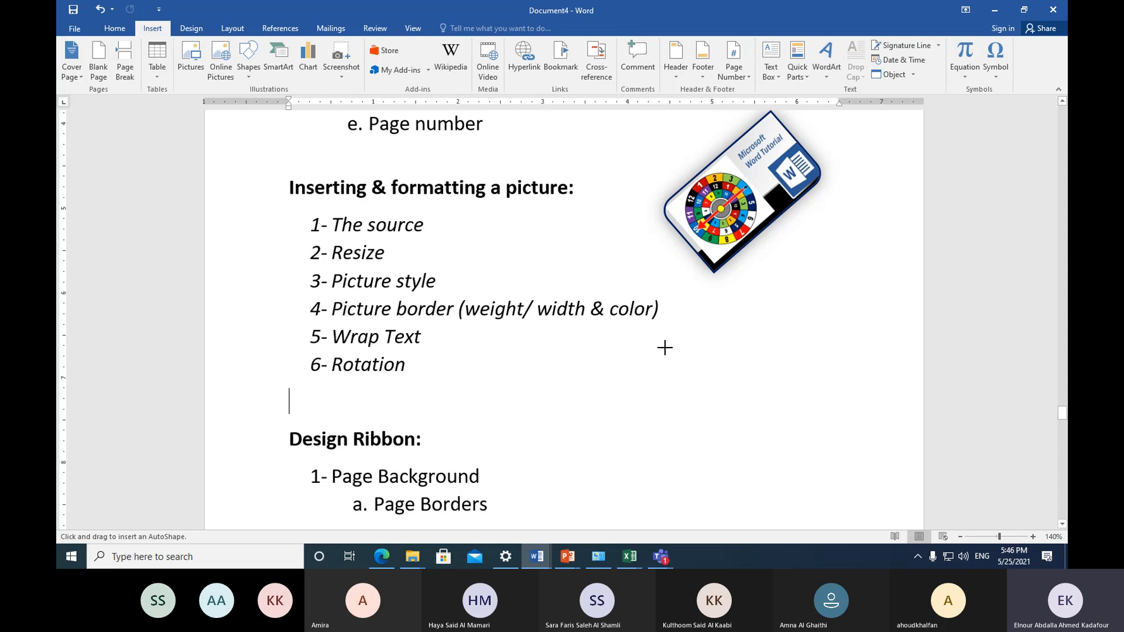
{"action": "mouse_move", "coordinate": [665, 346]}
{"action": "left_mouse_down"}
{"action": "mouse_move", "coordinate": [737, 404]}
{"action": "mouse_move", "coordinate": [804, 488]}
{"action": "left_mouse_up"}
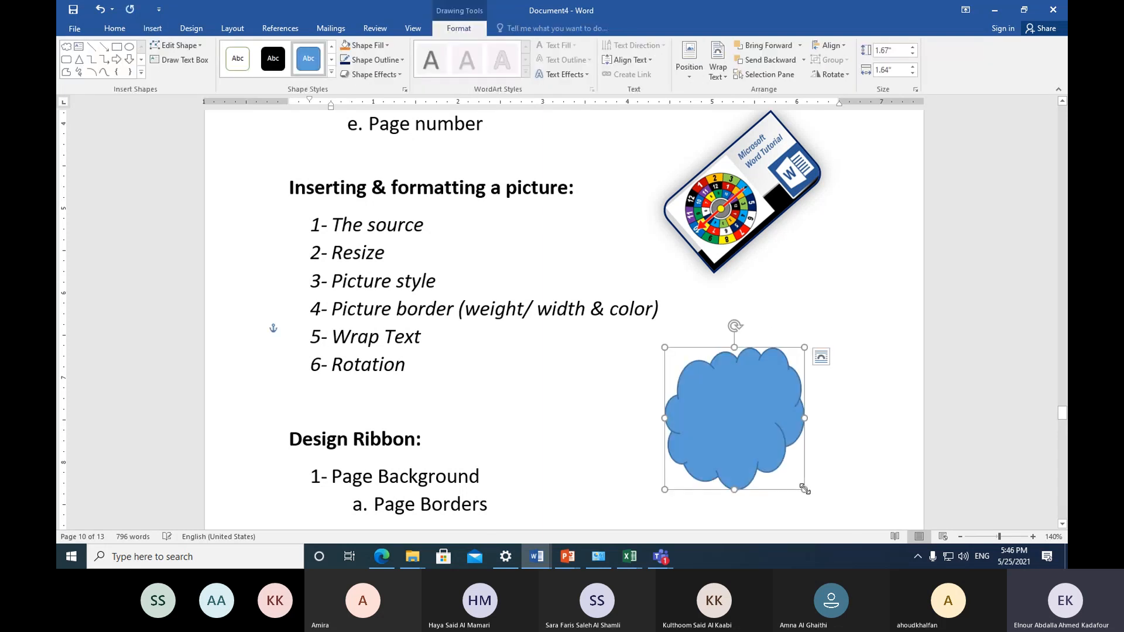
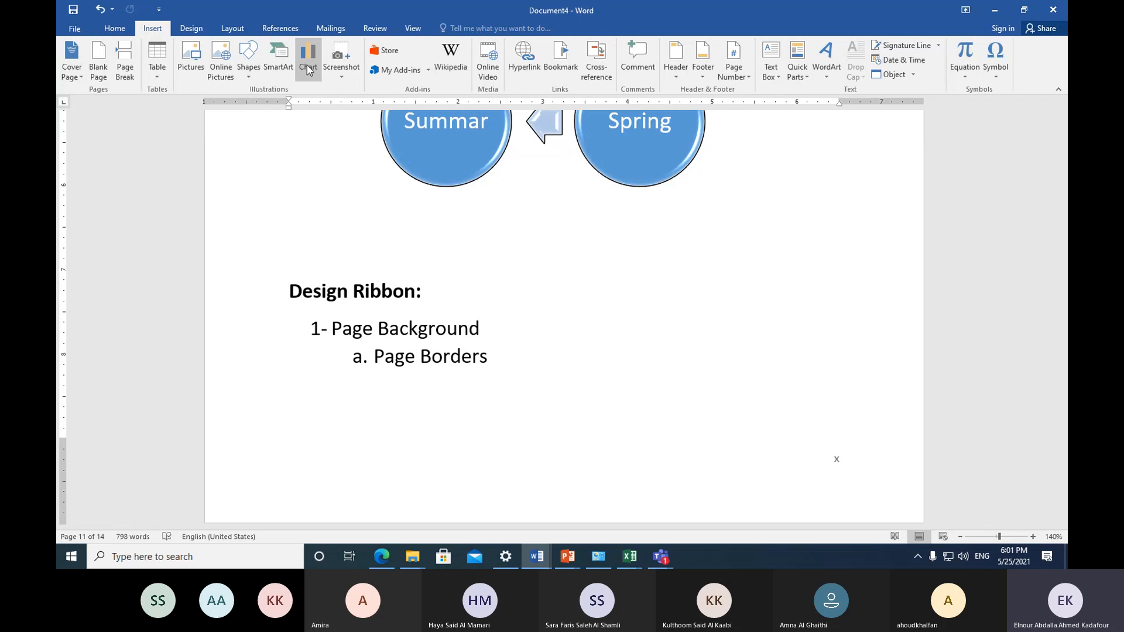
Step: Compare the Column and Pie chart types, and insert a Clustered Column chart above the "Design Ribbon:" heading
{"action": "left_click", "coordinate": [307, 64]}
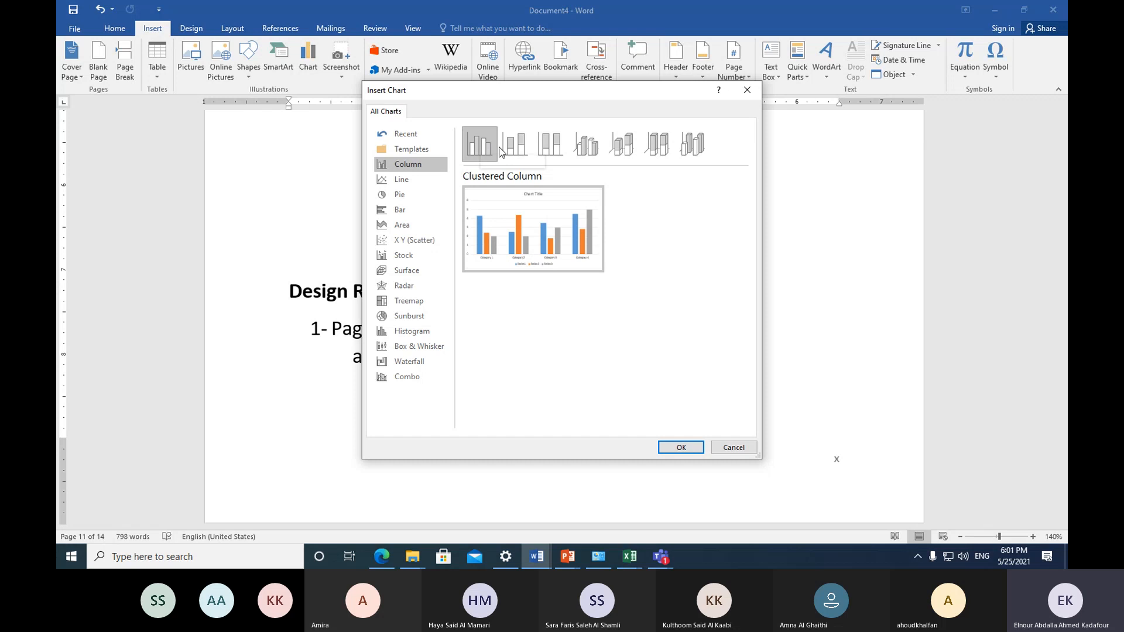
{"action": "left_click", "coordinate": [408, 194]}
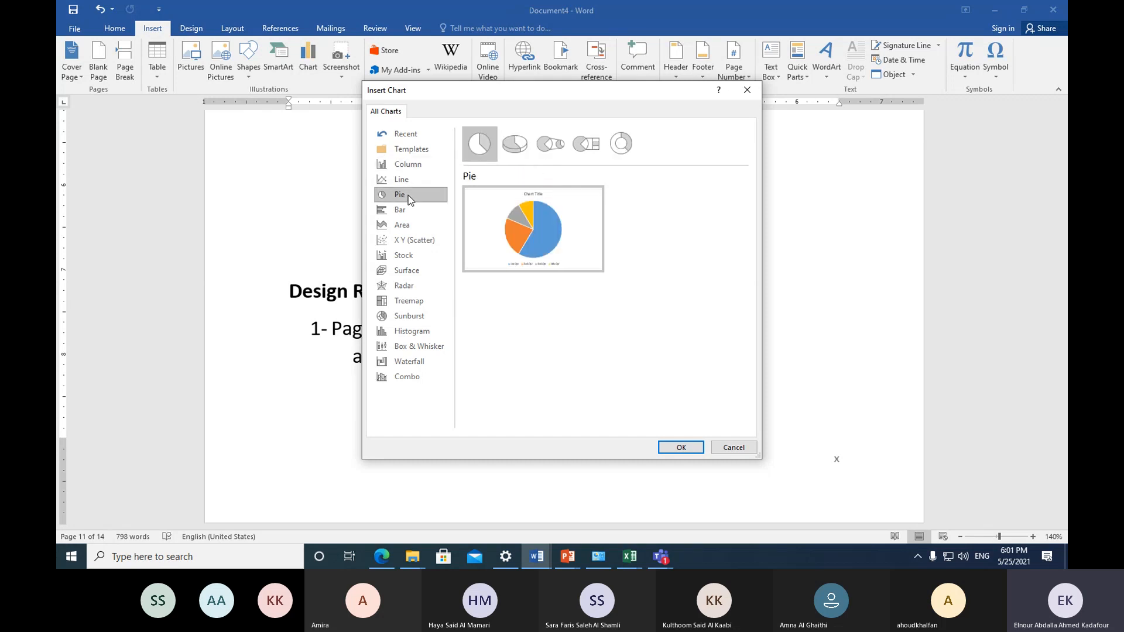
{"action": "left_click", "coordinate": [410, 163]}
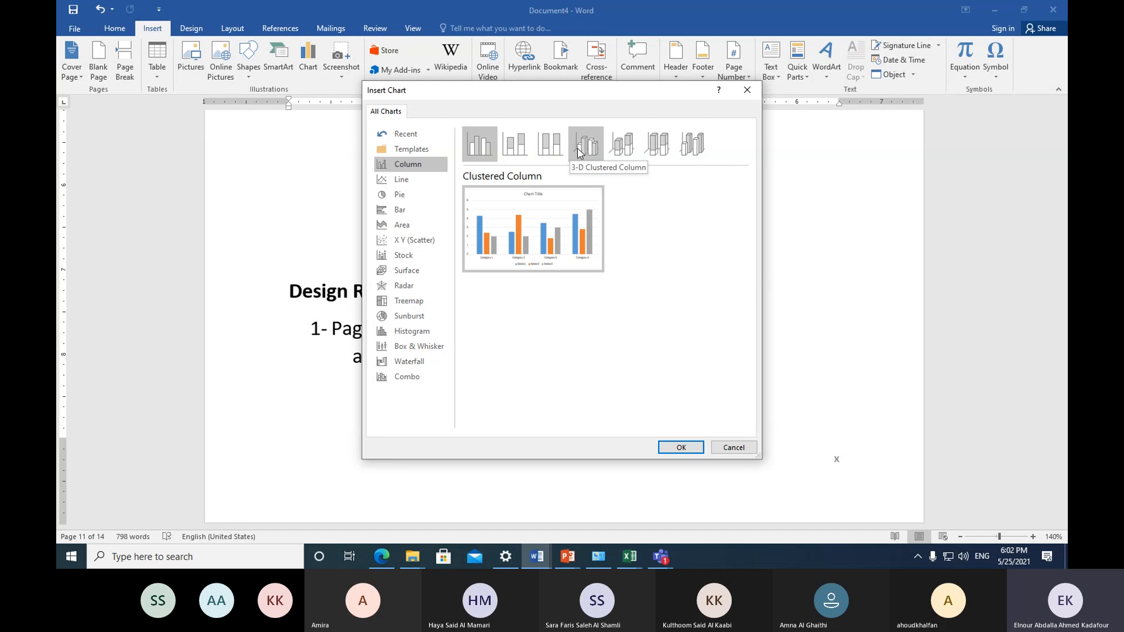
{"action": "left_click", "coordinate": [400, 198]}
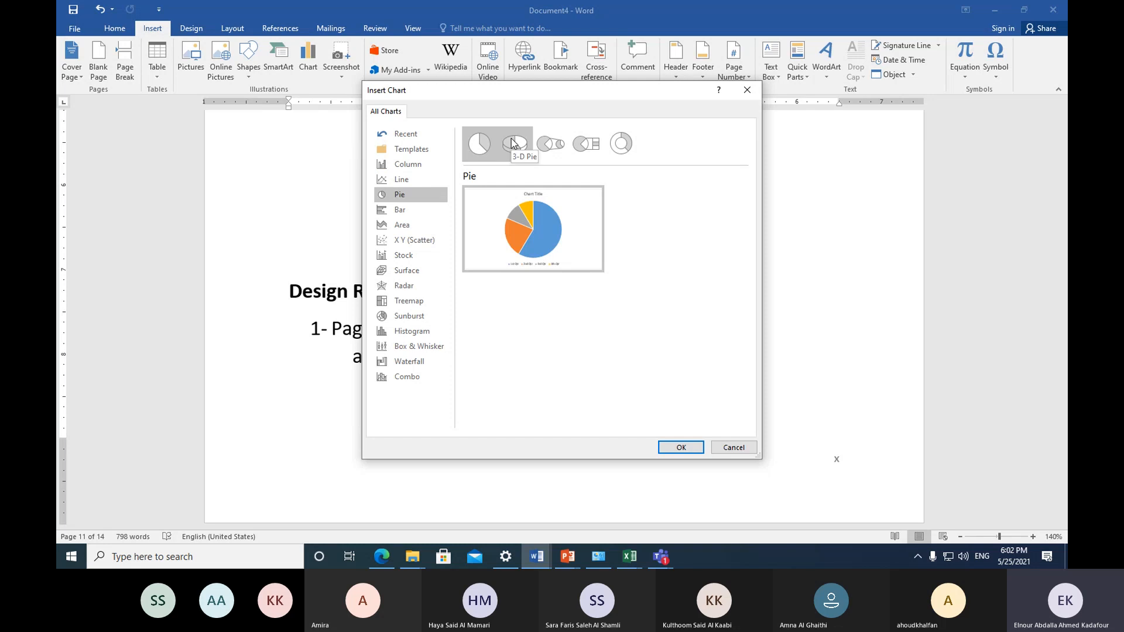
{"action": "left_click", "coordinate": [417, 166]}
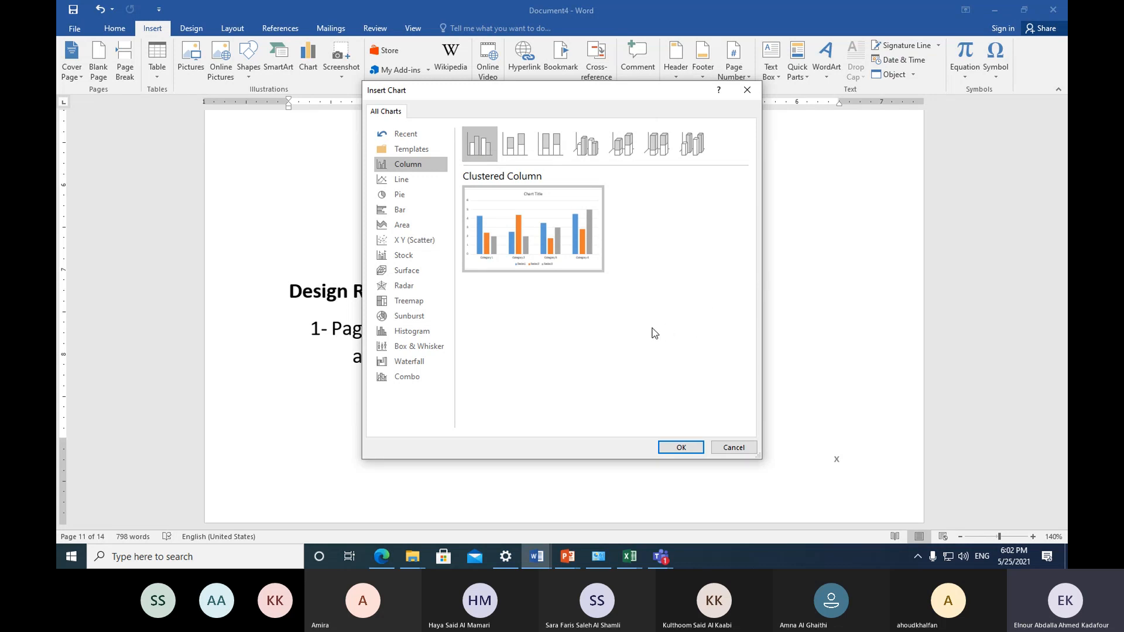
{"action": "left_click", "coordinate": [681, 447]}
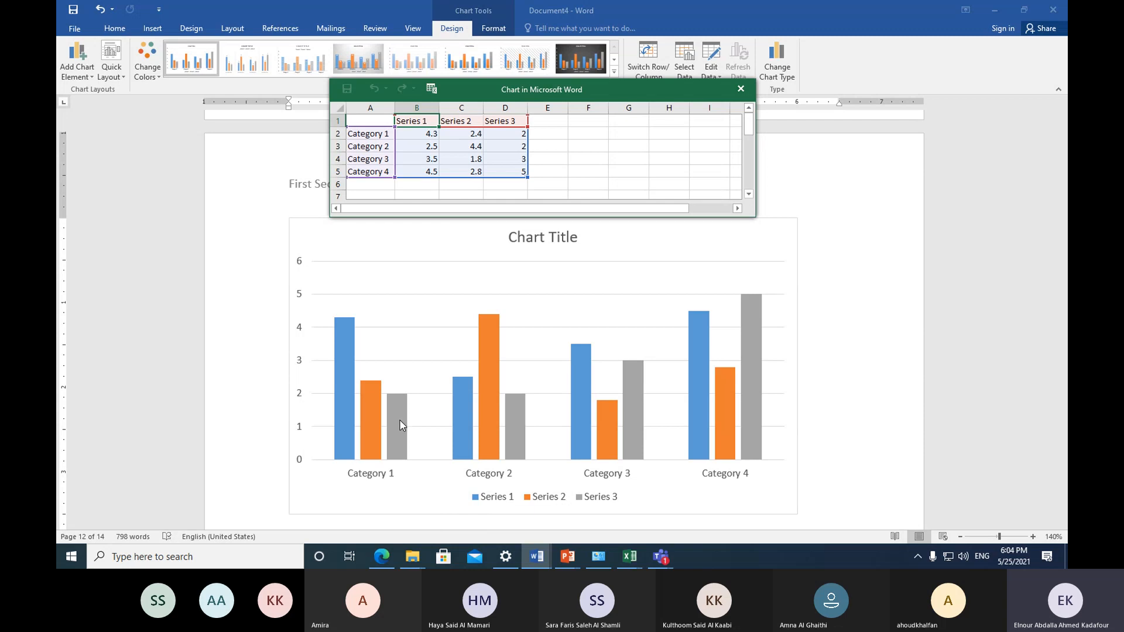
Step: Rename the four categories in the chart data to 2015-2016, 2016-2017, 2017-2018 and 2018-2019
{"action": "left_click", "coordinate": [368, 136]}
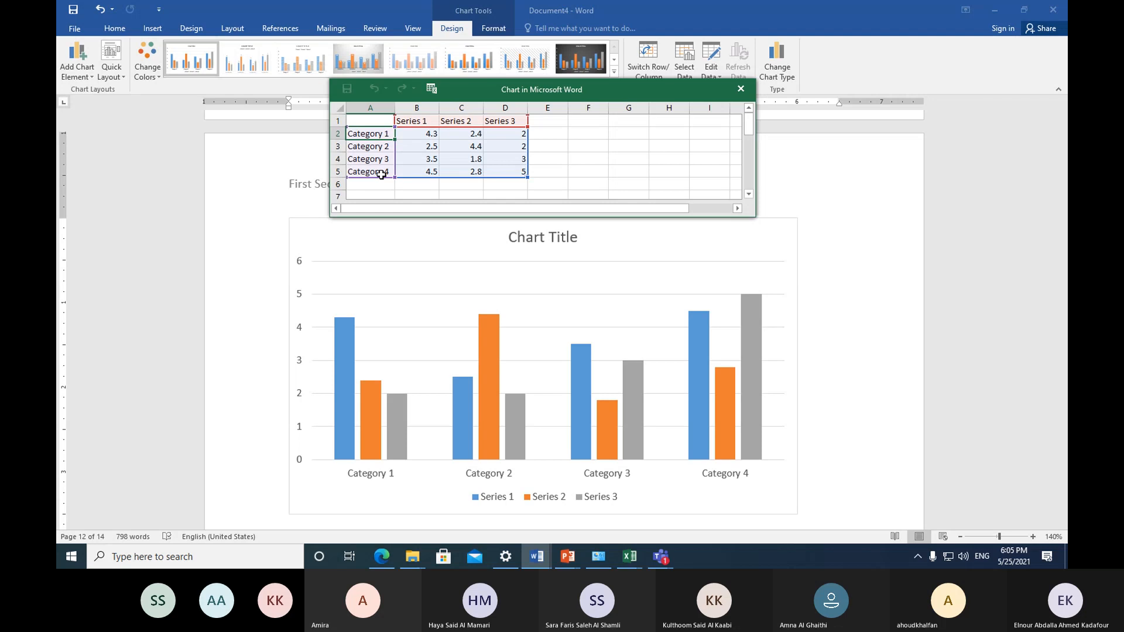
{"action": "type", "text": "2"}
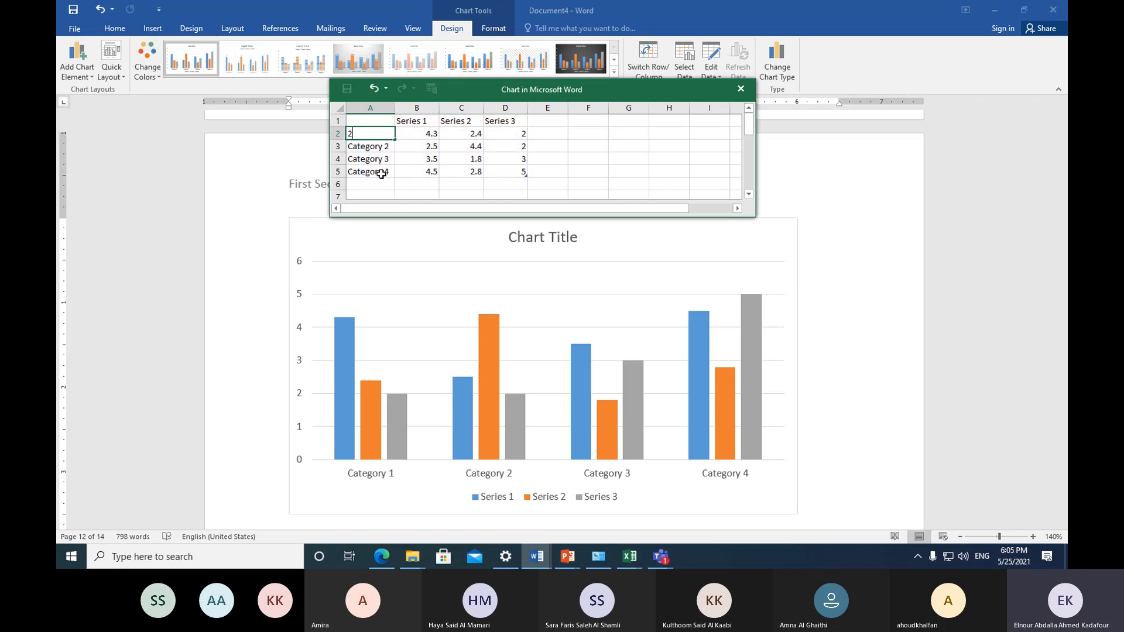
{"action": "type", "text": "015-2016"}
{"action": "left_click", "coordinate": [368, 146]}
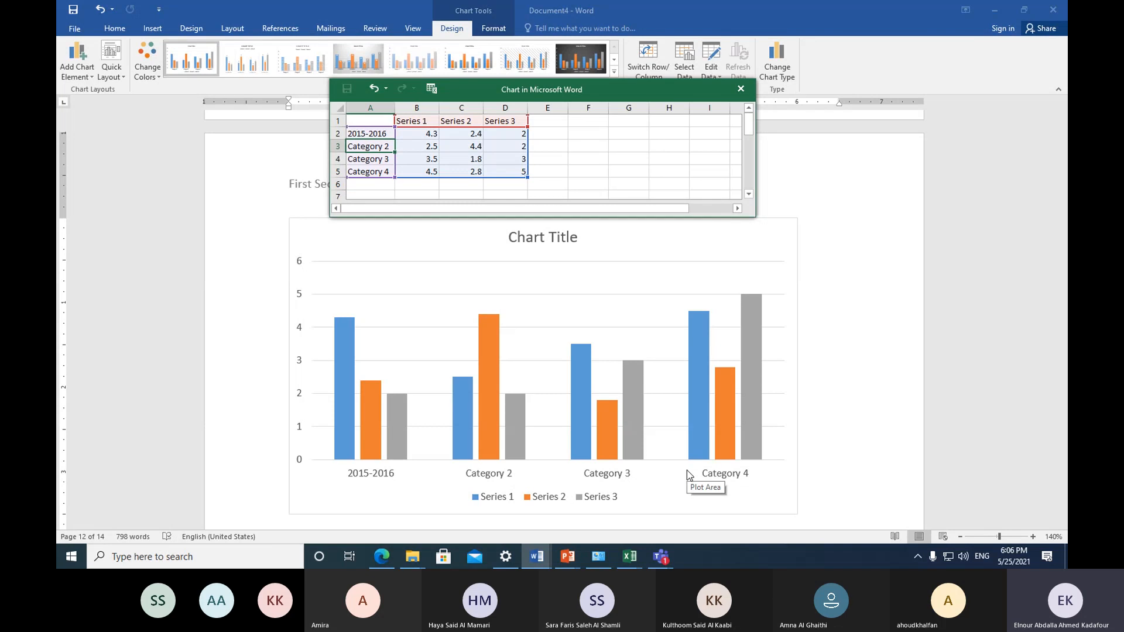
{"action": "type", "text": "20"}
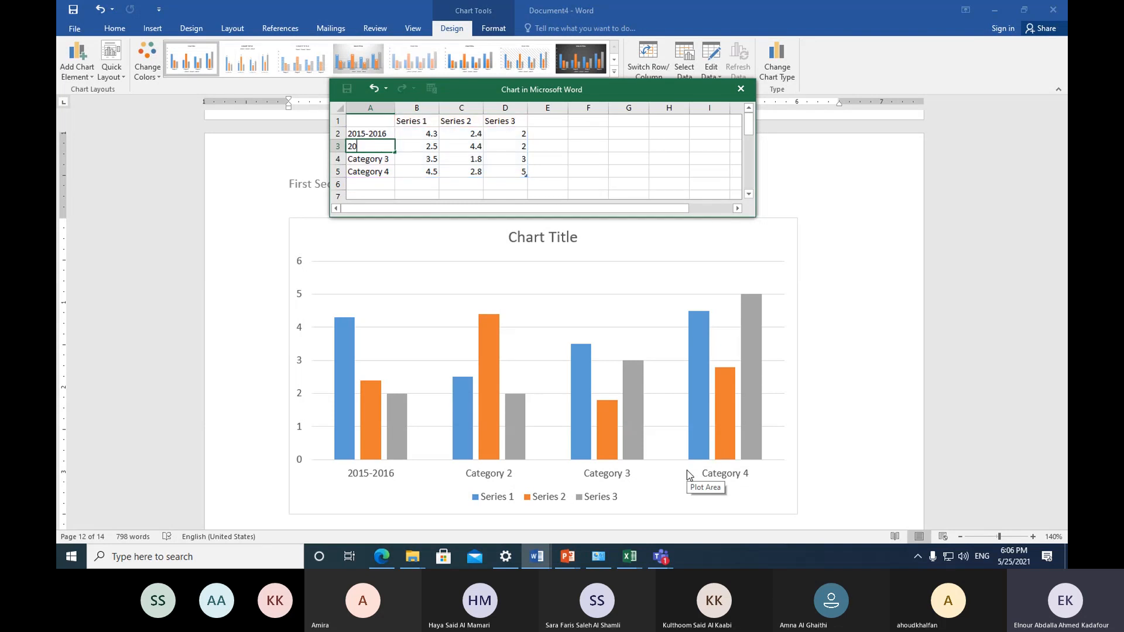
{"action": "type", "text": "16-2017"}
{"action": "key", "text": "Return"}
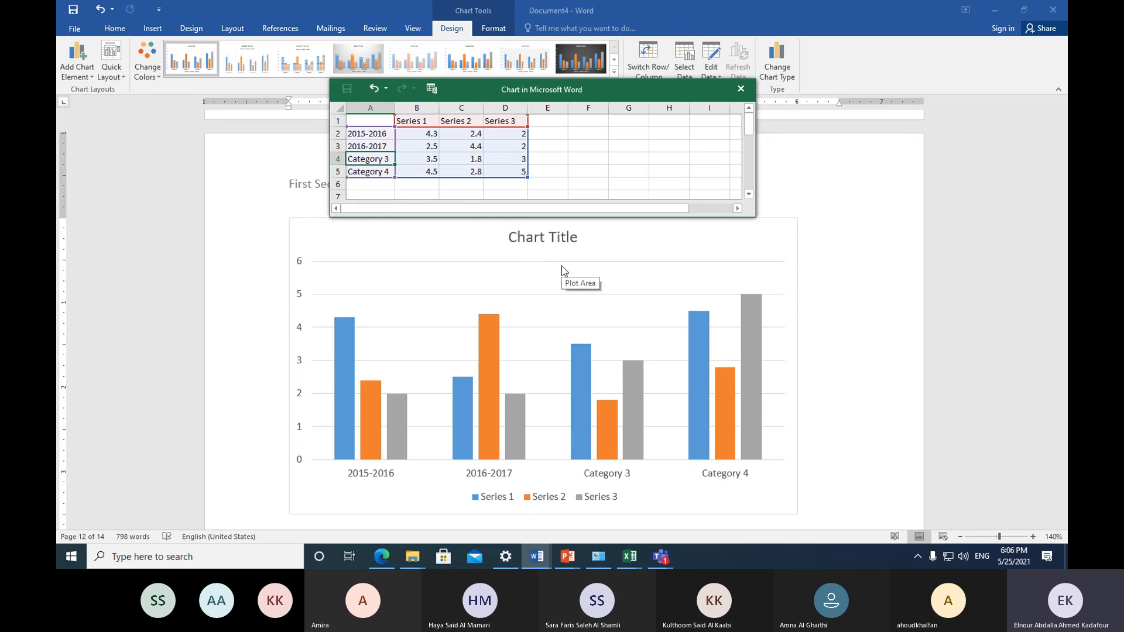
{"action": "type", "text": "201"}
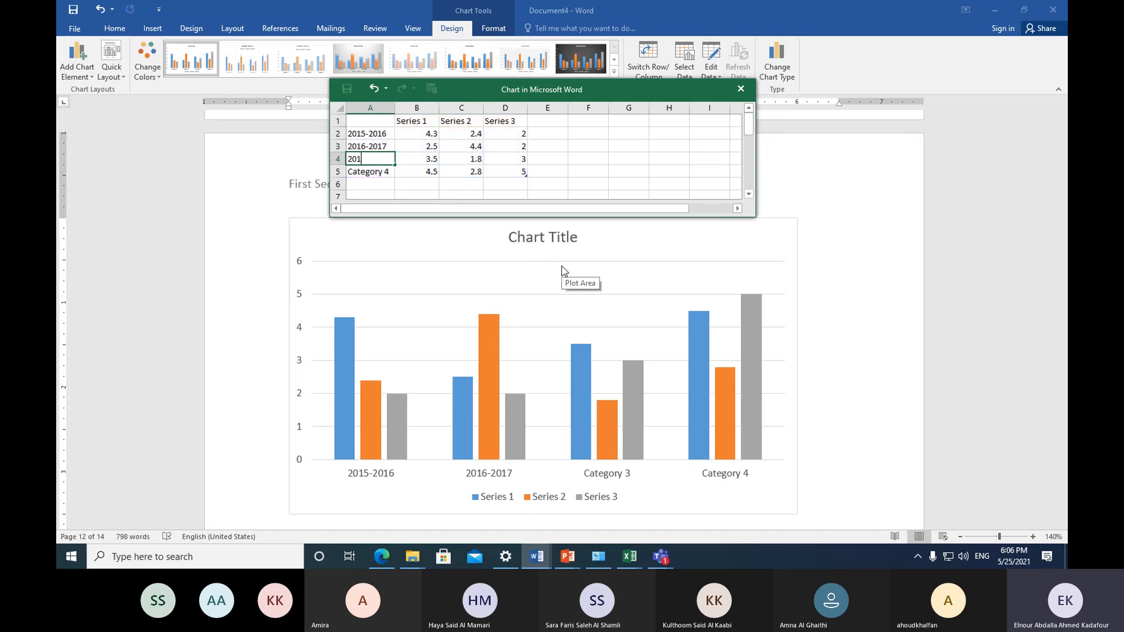
{"action": "type", "text": "7-2018"}
{"action": "left_click", "coordinate": [368, 171]}
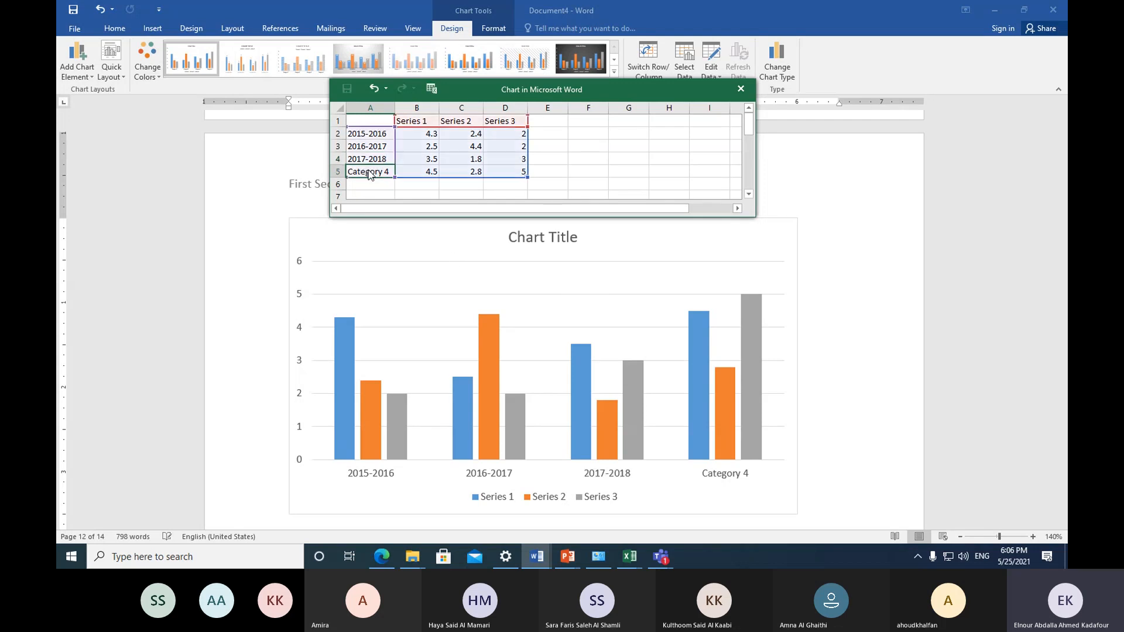
{"action": "type", "text": "201"}
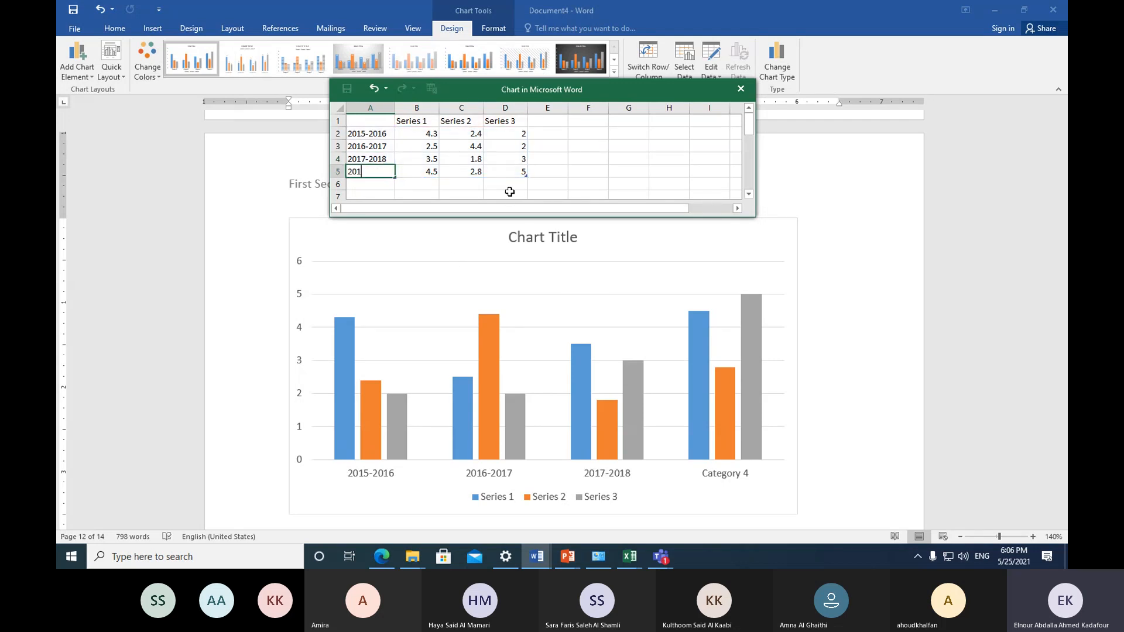
{"action": "type", "text": "8-2019"}
Step: Rename the three data series in the chart data to Fall, Spring and Summar
{"action": "left_click", "coordinate": [414, 121]}
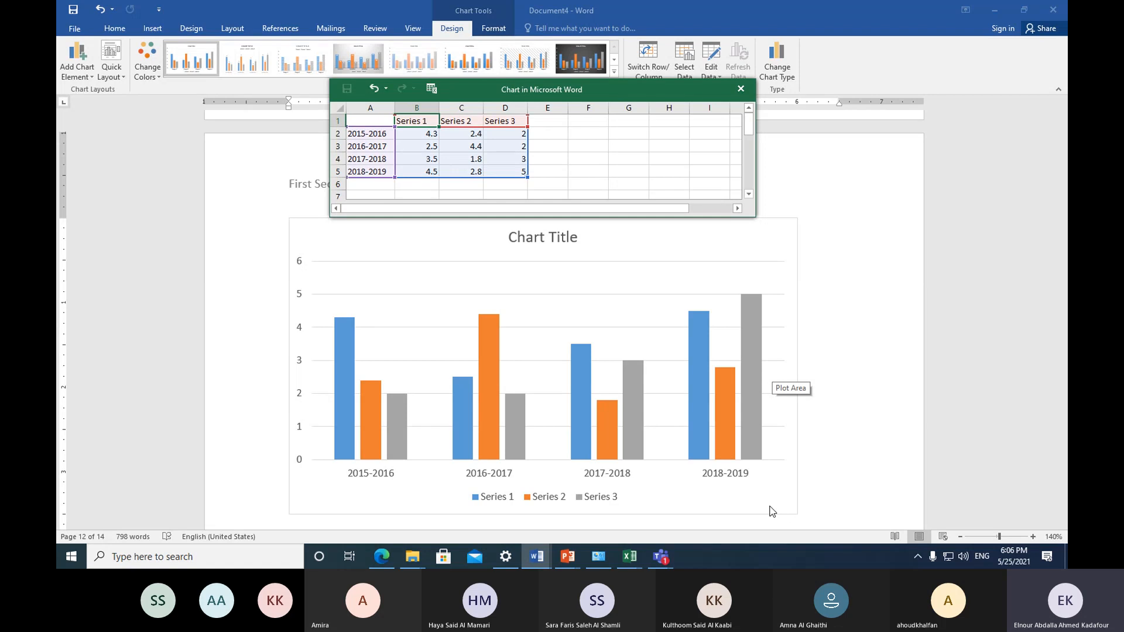
{"action": "type", "text": "Fall"}
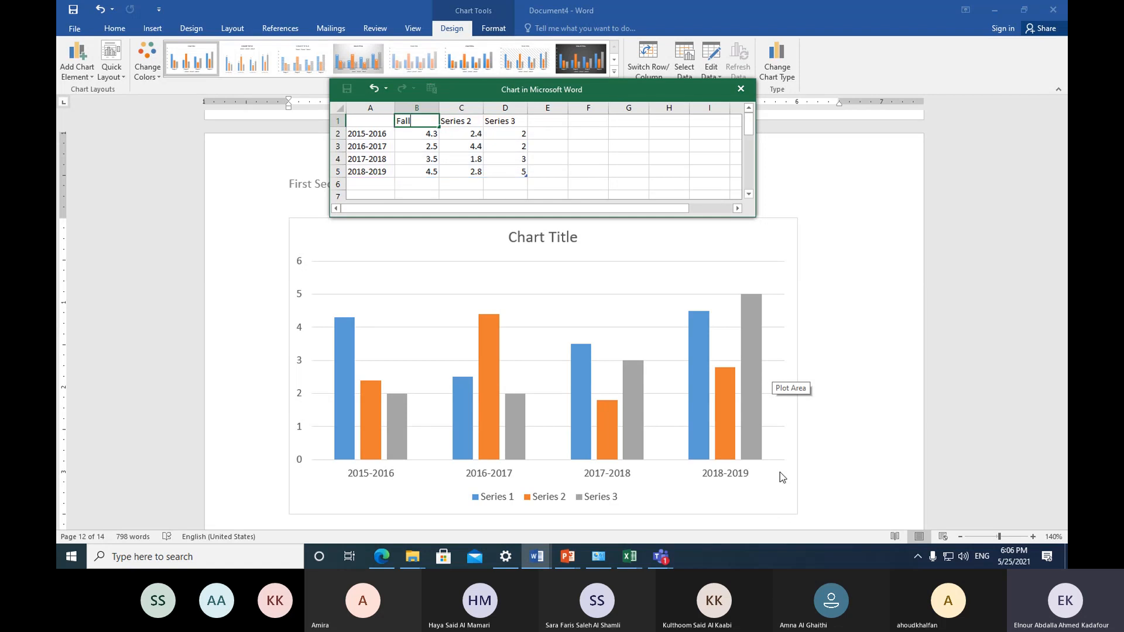
{"action": "left_click", "coordinate": [460, 125]}
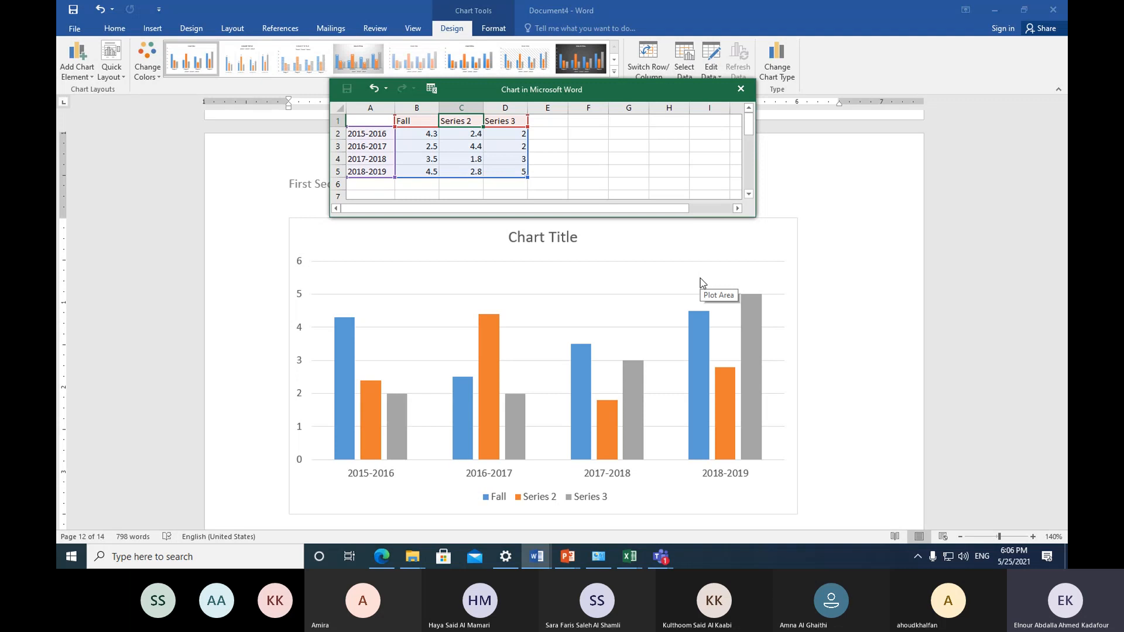
{"action": "type", "text": "Spring"}
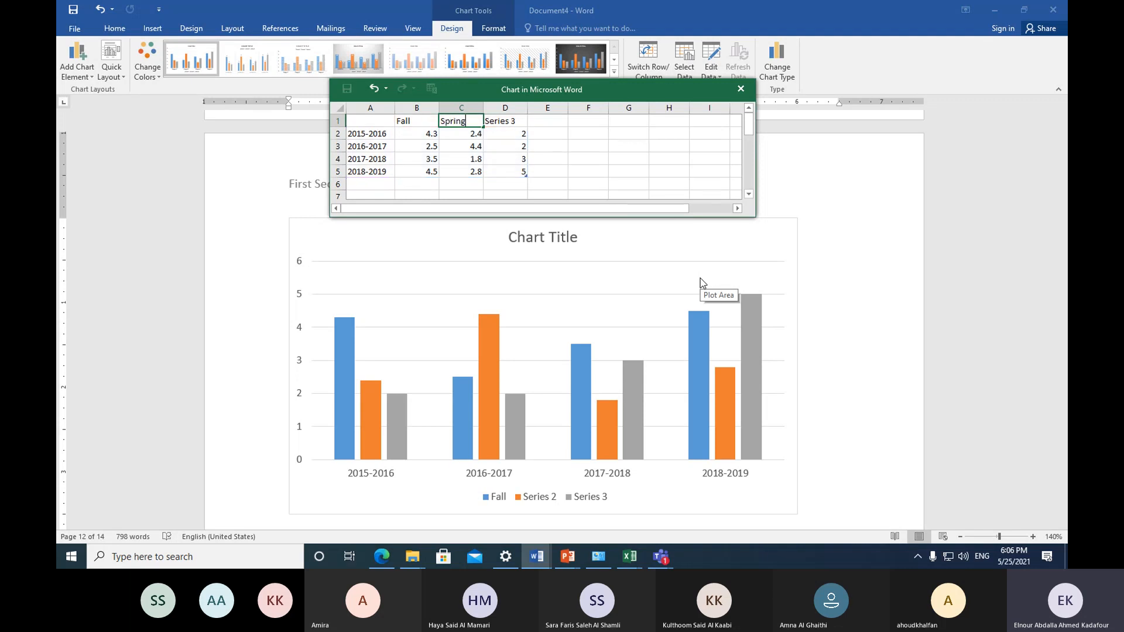
{"action": "left_click", "coordinate": [514, 122]}
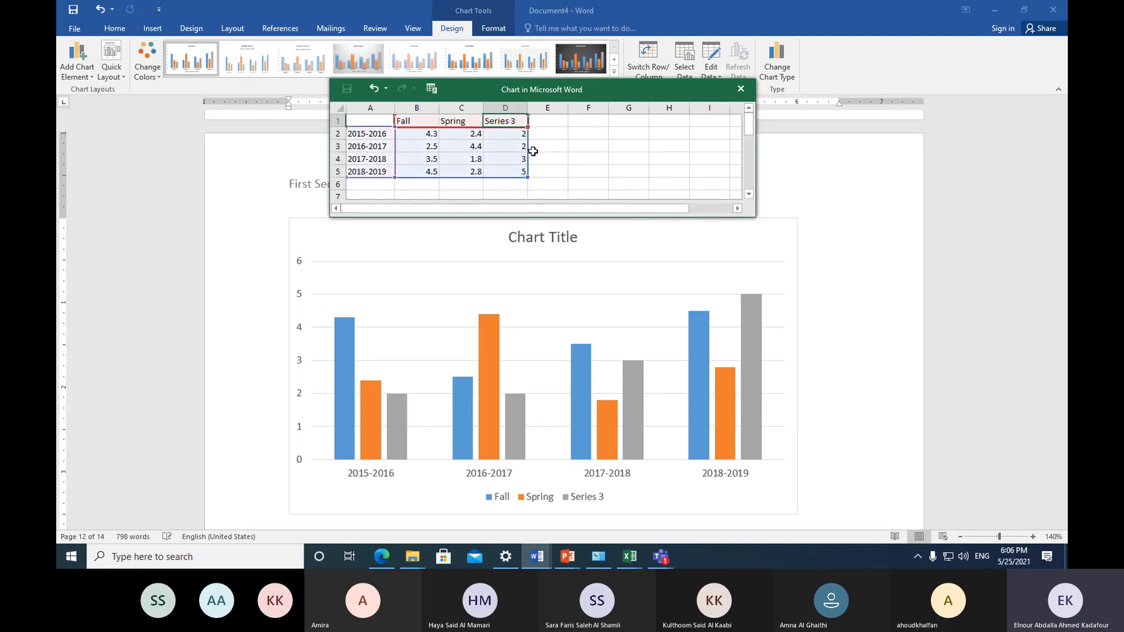
{"action": "type", "text": "Su"}
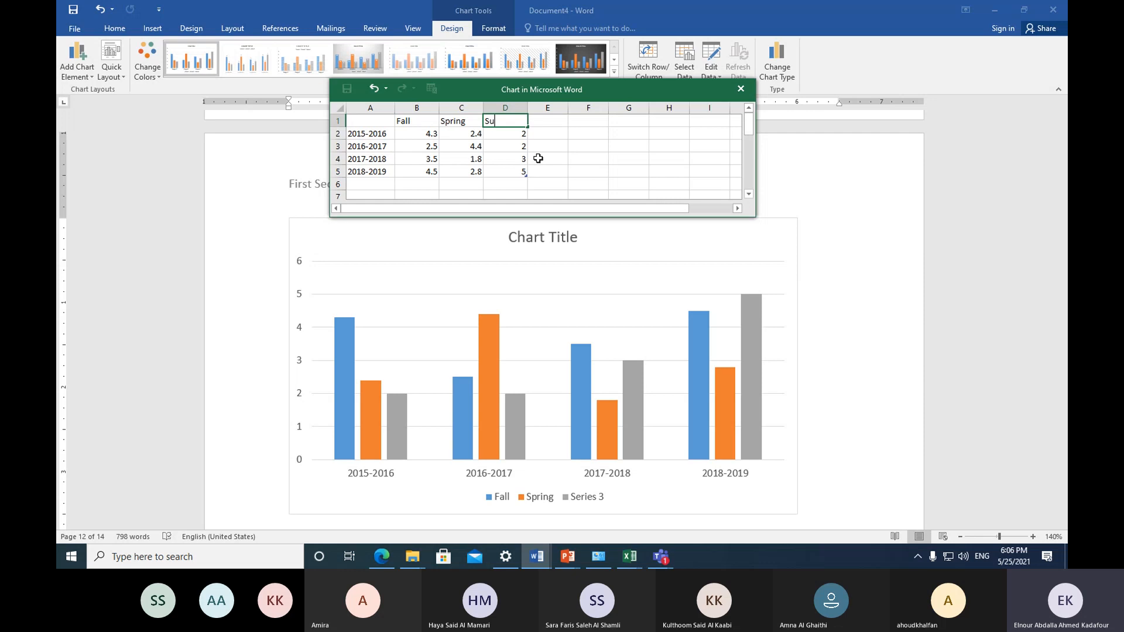
{"action": "type", "text": "mmar"}
{"action": "left_click", "coordinate": [507, 158]}
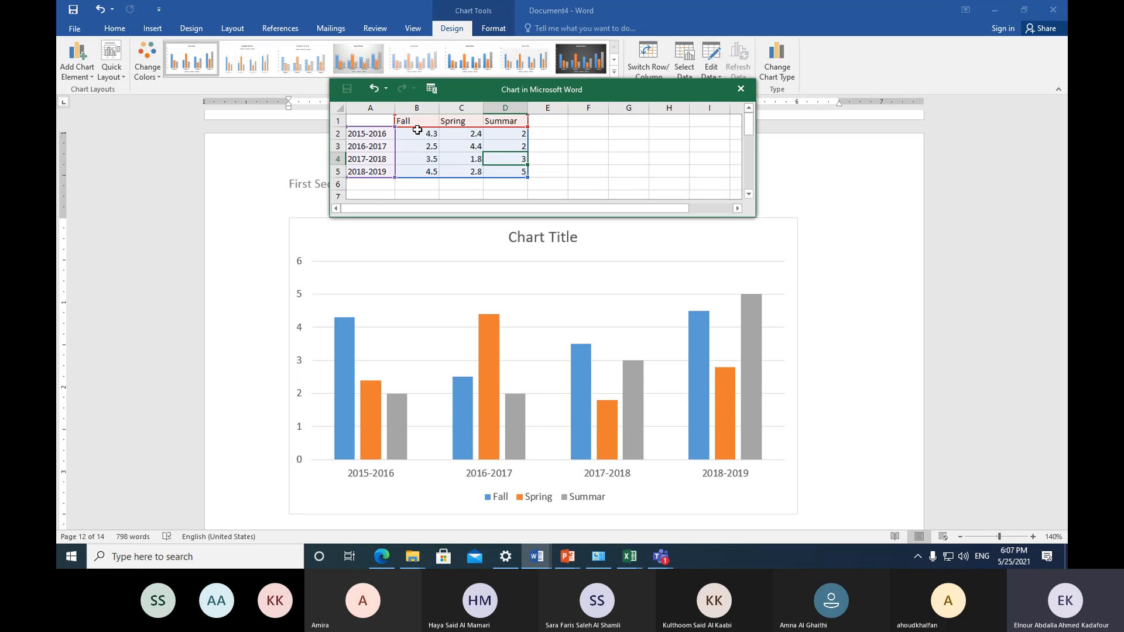
Step: Highlight the Fall, Spring and Summar values one column at a time, and the whole value range B2:D5
{"action": "left_click_drag", "start_coordinate": [418, 130], "coordinate": [420, 172]}
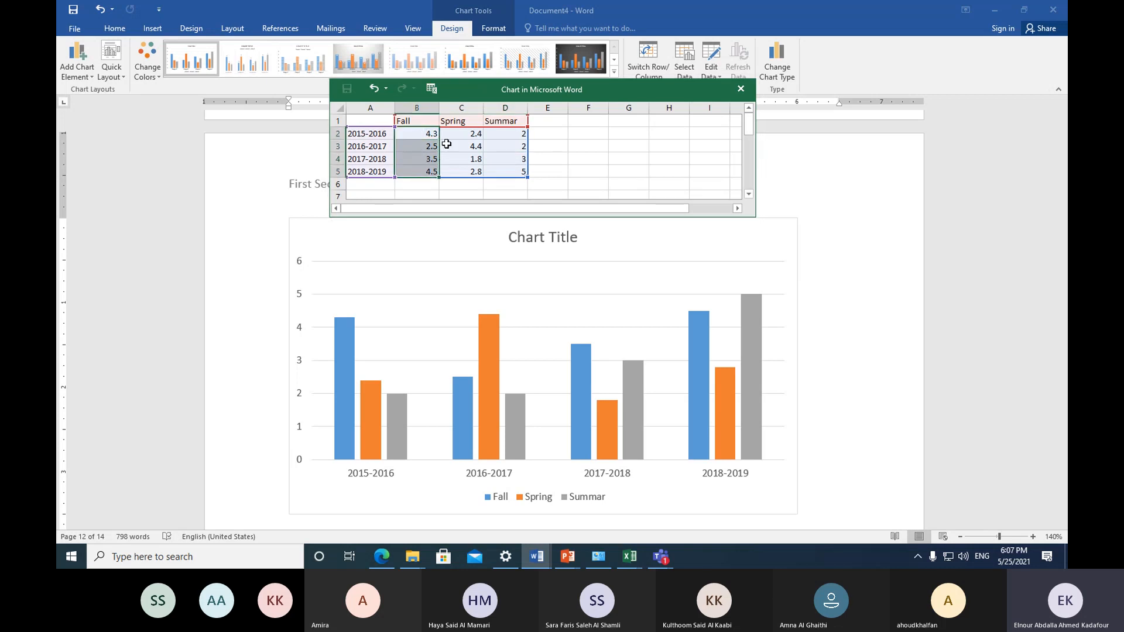
{"action": "left_click_drag", "start_coordinate": [455, 134], "coordinate": [464, 170]}
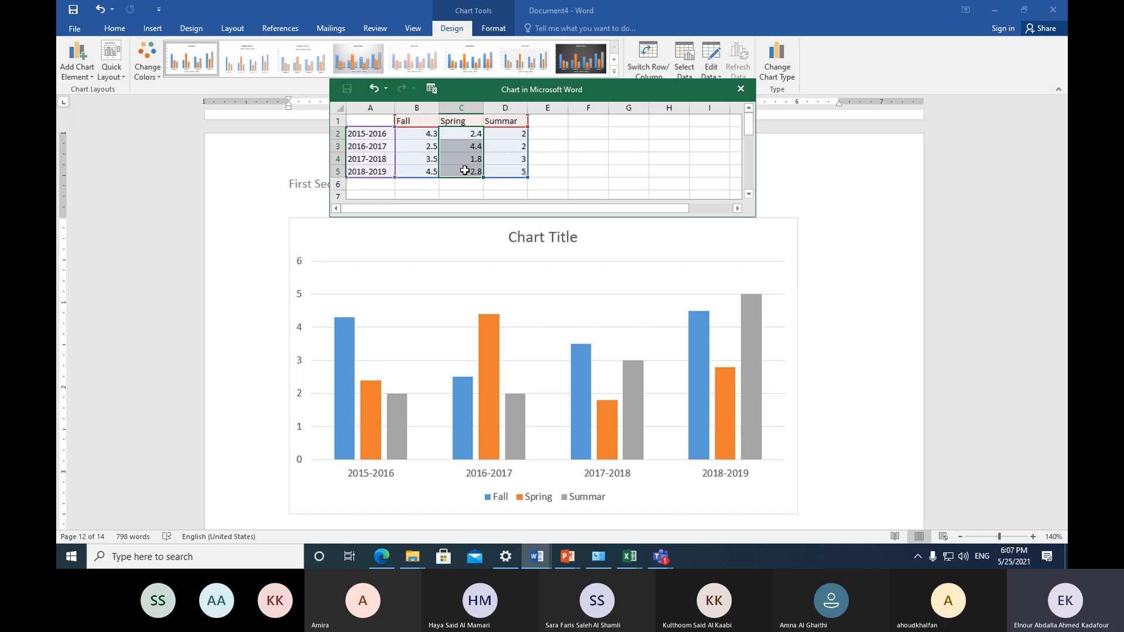
{"action": "left_click_drag", "start_coordinate": [502, 134], "coordinate": [503, 168]}
{"action": "left_click", "coordinate": [428, 136]}
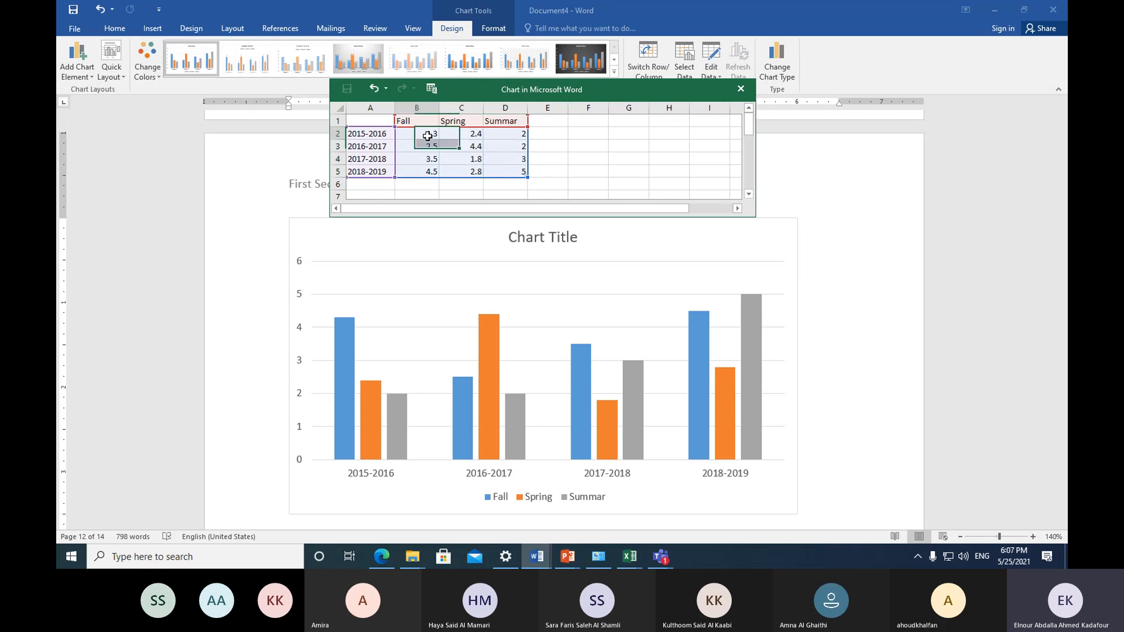
{"action": "left_click_drag", "start_coordinate": [428, 136], "coordinate": [496, 172]}
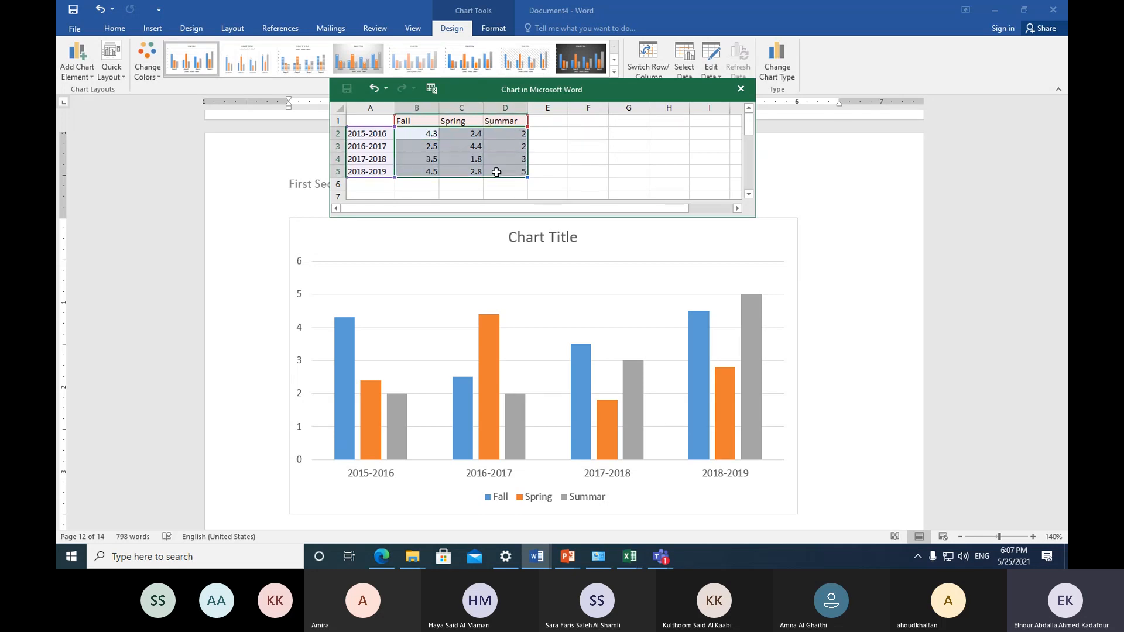
Step: Set the Fall value for 2015-2016 in the chart data to 500
{"action": "left_click", "coordinate": [412, 138]}
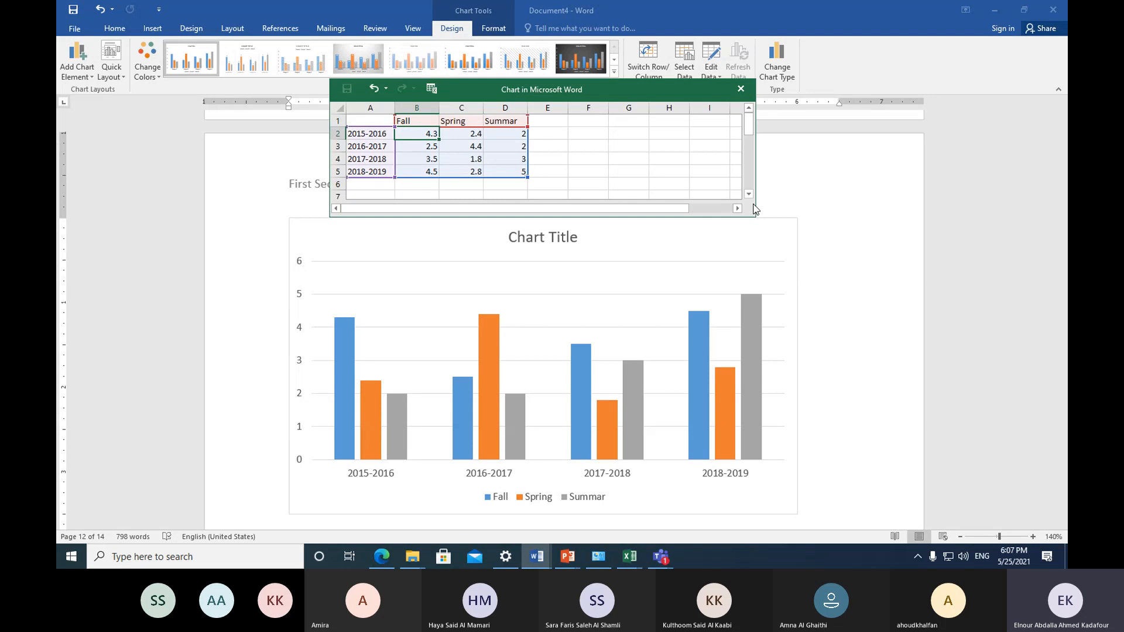
{"action": "type", "text": "5"}
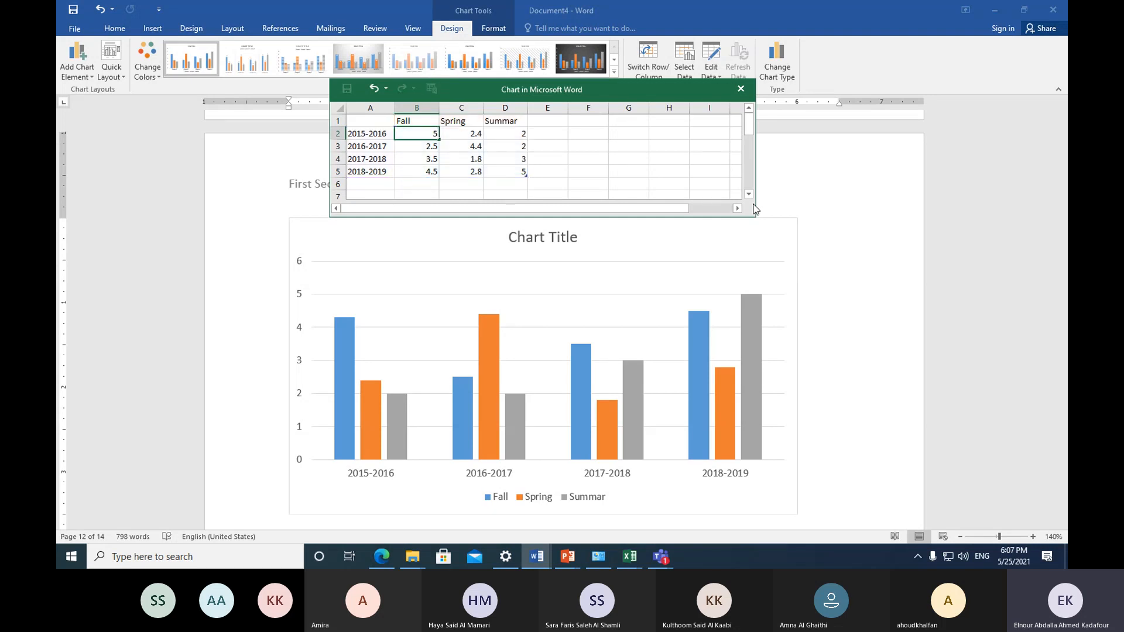
{"action": "type", "text": "00"}
{"action": "left_click", "coordinate": [448, 132]}
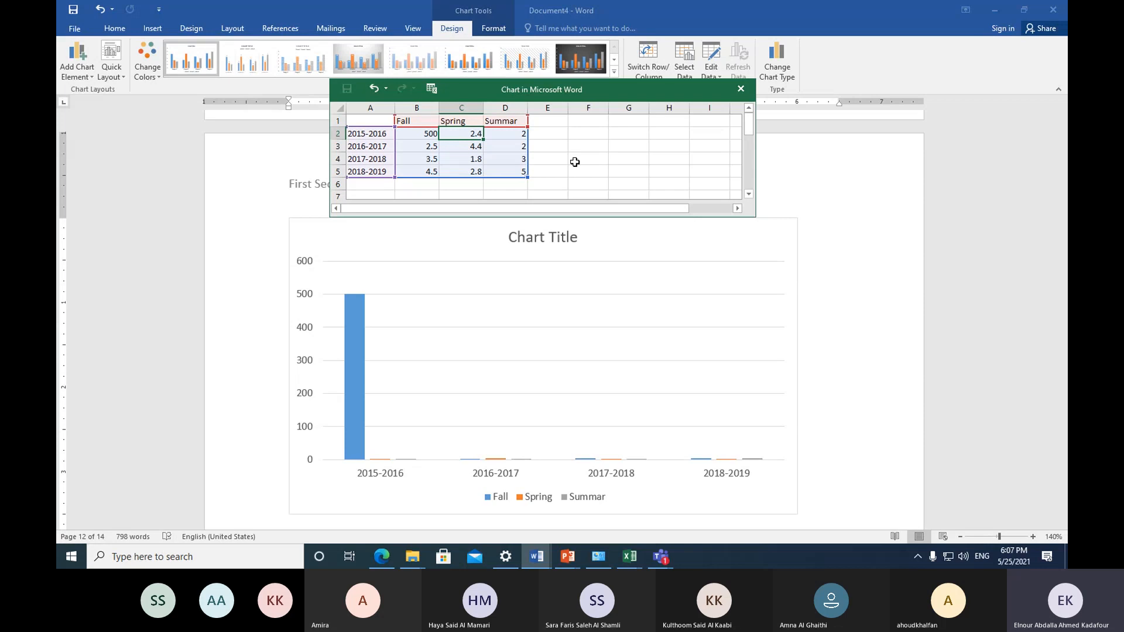
Step: Set the 2015-2016 values in the chart data to 350 for Fall, 225 for Spring and 275 for Summar
{"action": "left_click", "coordinate": [422, 134]}
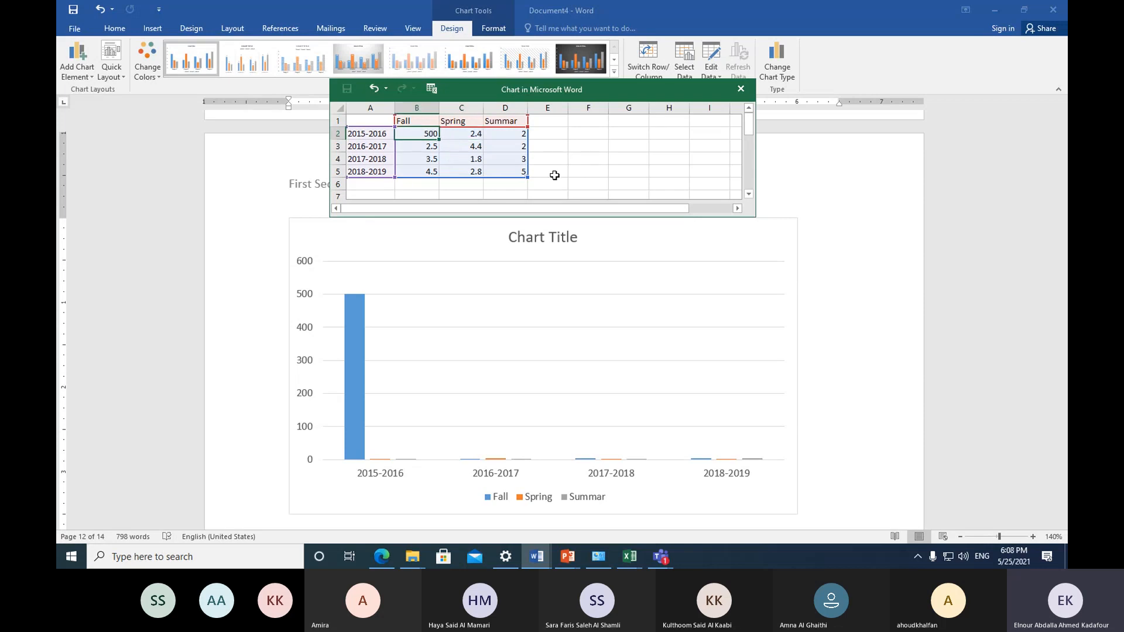
{"action": "type", "text": "350"}
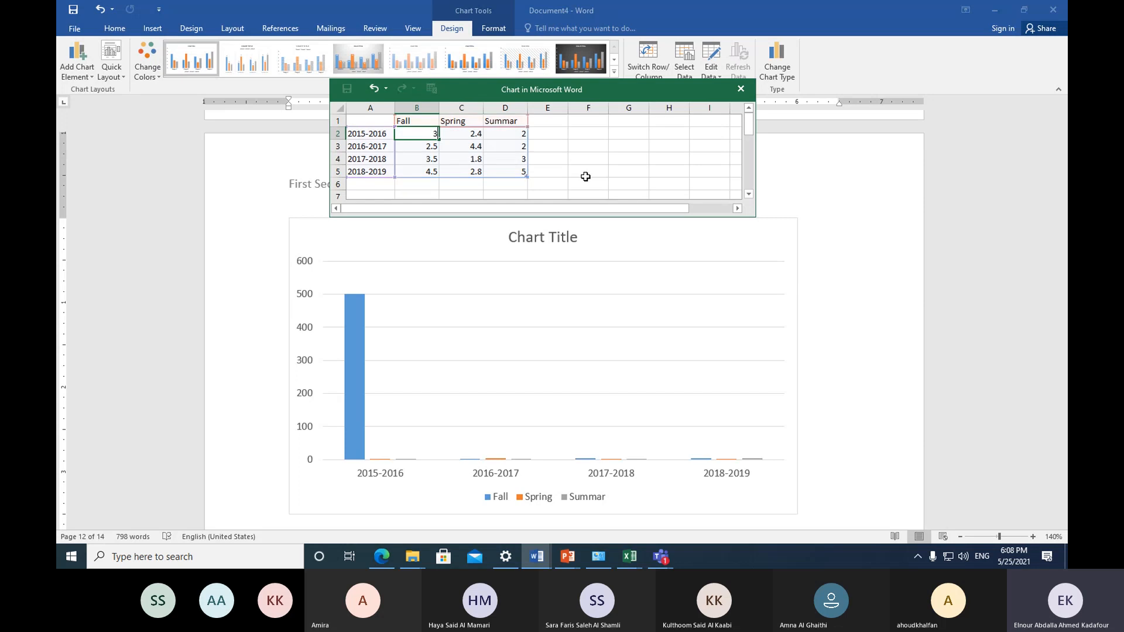
{"action": "left_click", "coordinate": [471, 136]}
{"action": "type", "text": "22"}
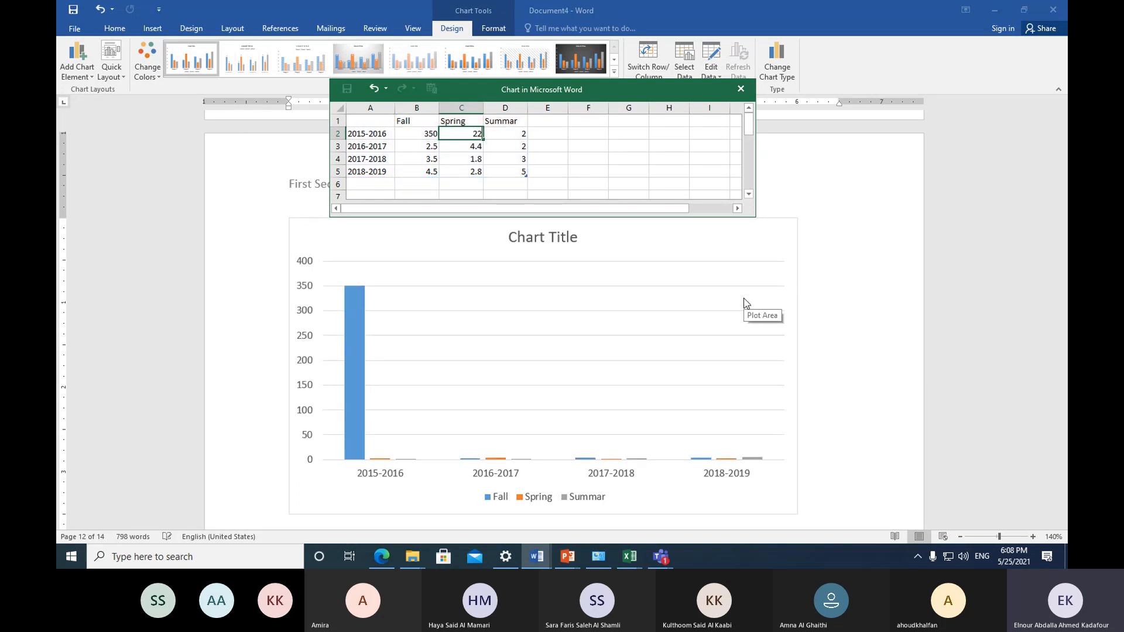
{"action": "type", "text": "5"}
{"action": "left_click", "coordinate": [515, 136]}
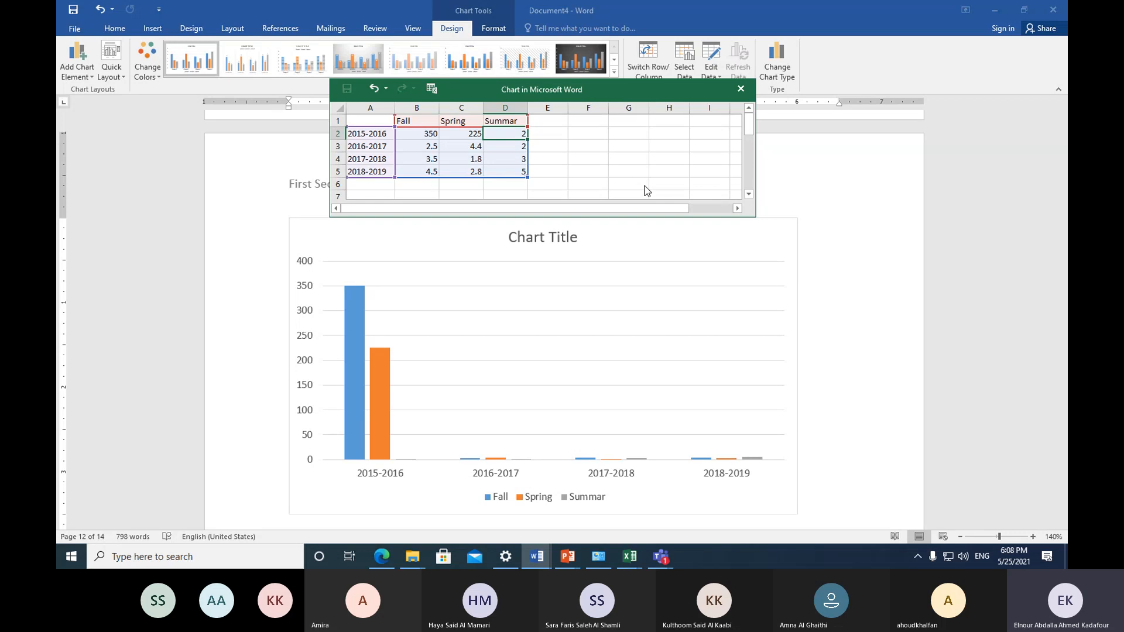
{"action": "type", "text": "275"}
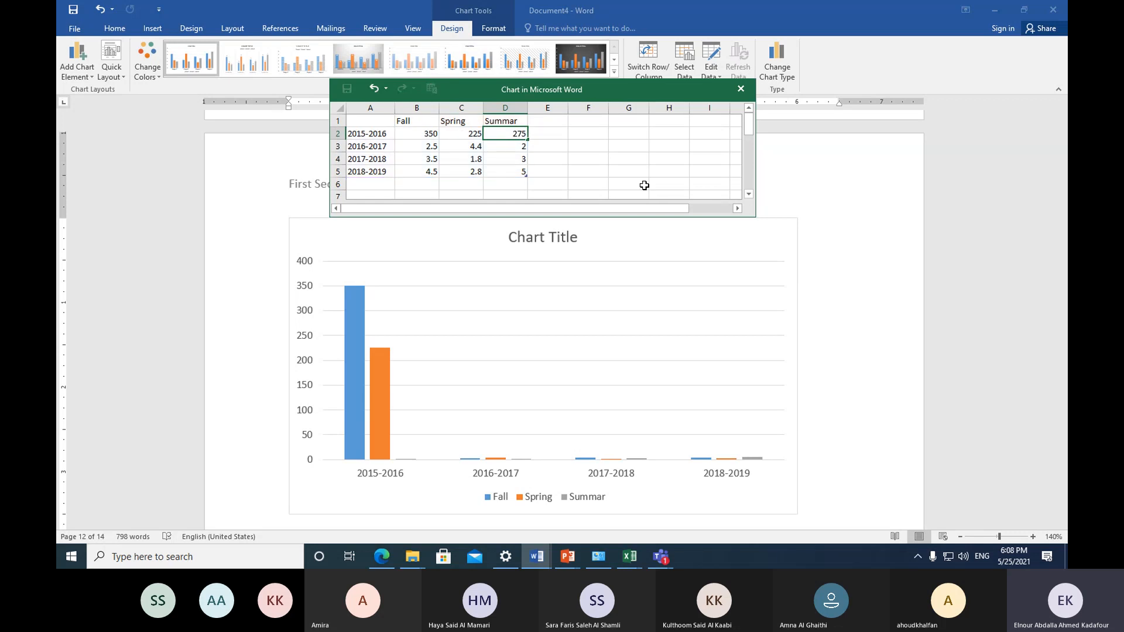
Step: Set the 2016-2017 values in the chart data to 325 for Fall, 195 for Spring and 255 for Summar
{"action": "left_click", "coordinate": [415, 147]}
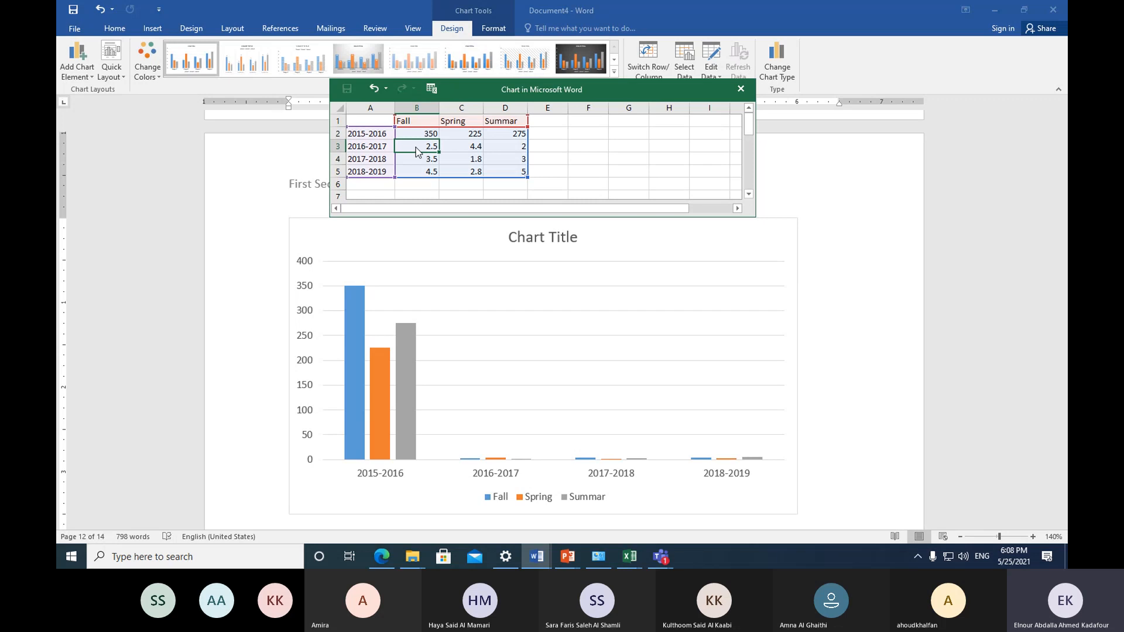
{"action": "type", "text": "325"}
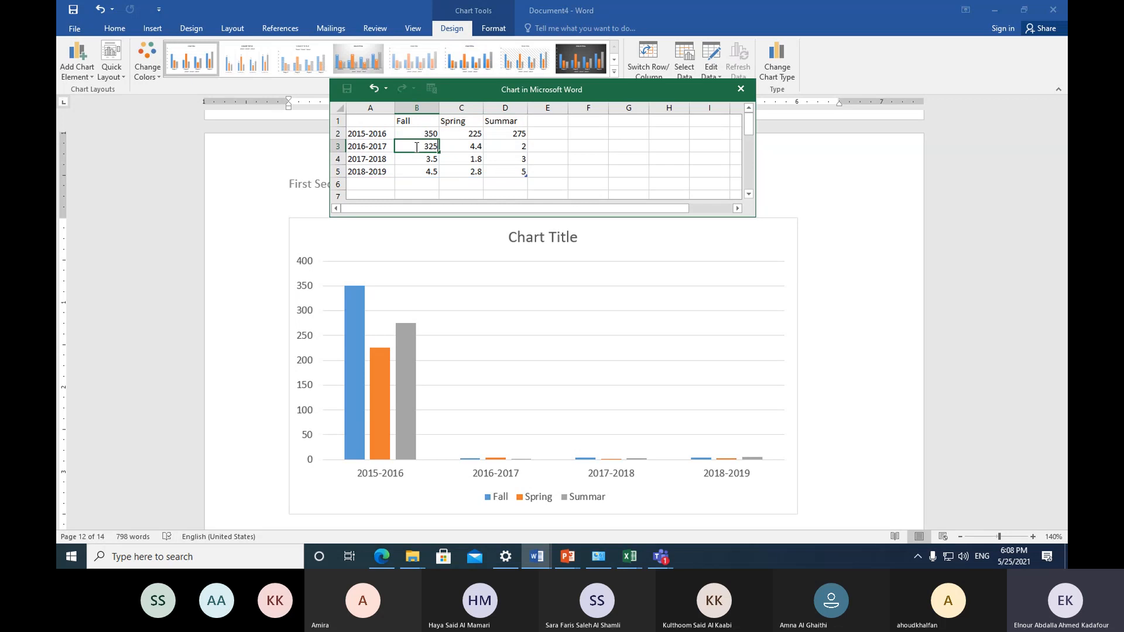
{"action": "key", "text": "Tab"}
{"action": "type", "text": "17"}
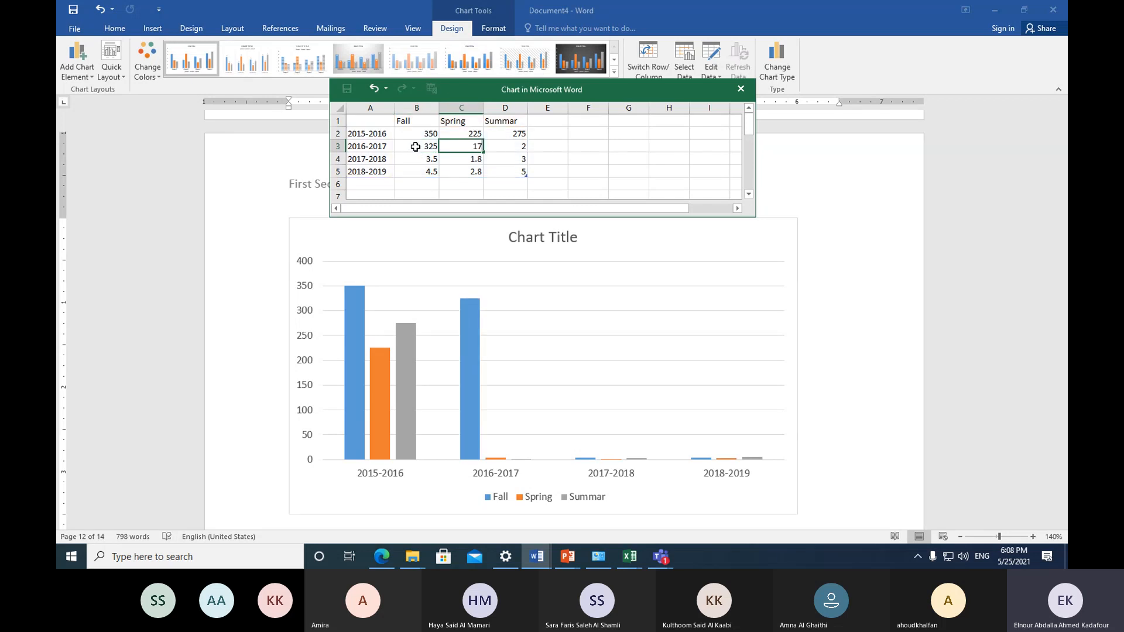
{"action": "key", "text": "BackSpace"}
{"action": "type", "text": "95"}
{"action": "key", "text": "Tab"}
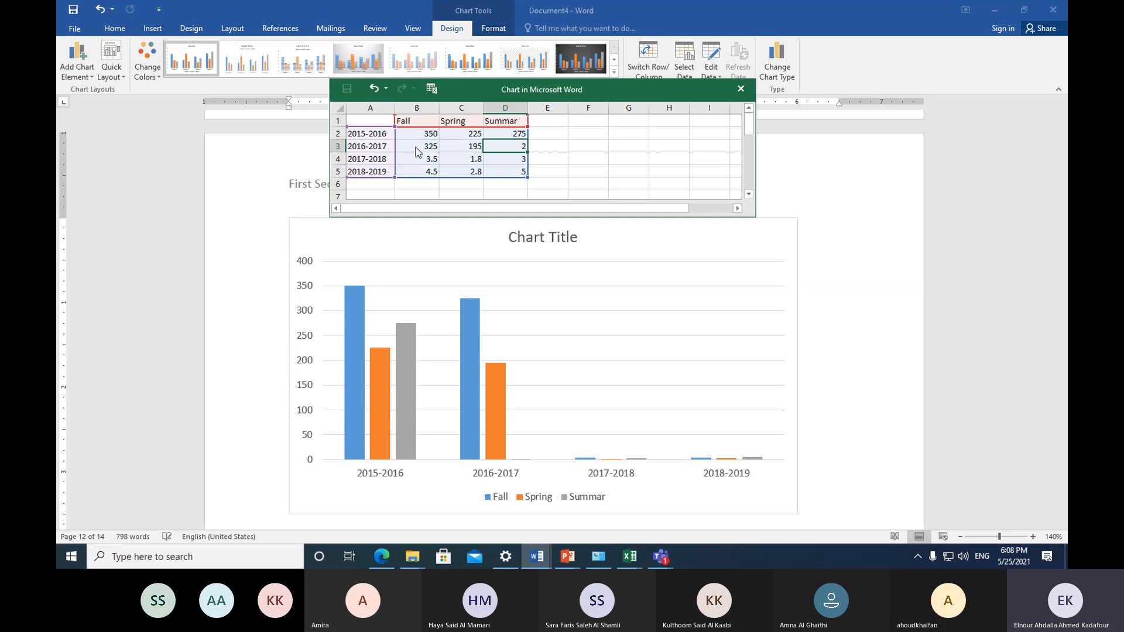
{"action": "type", "text": "2"}
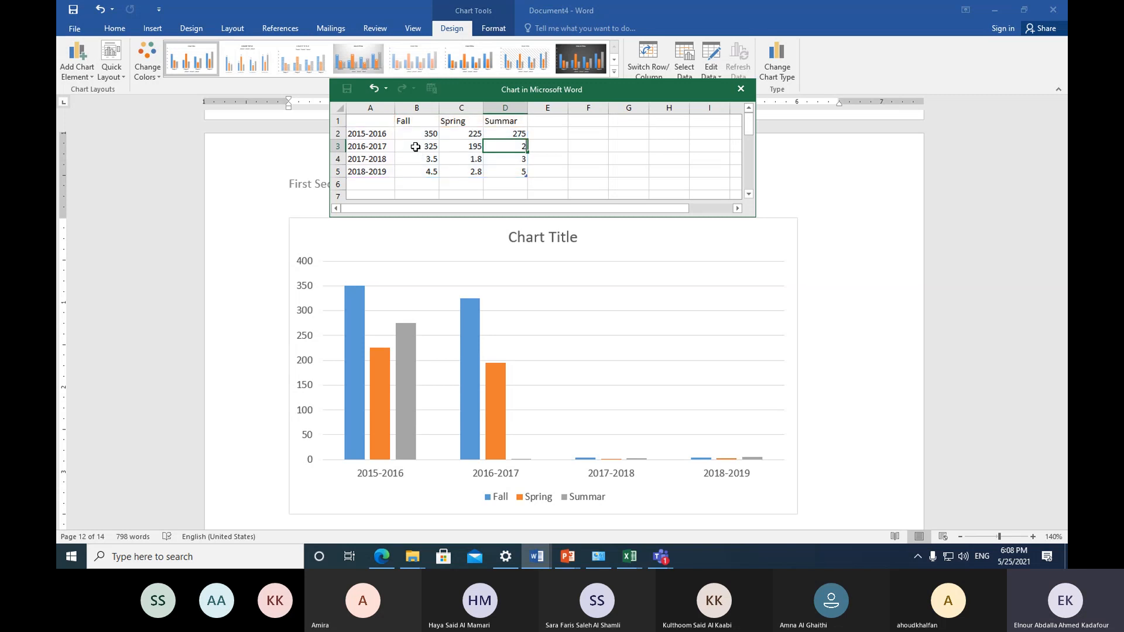
{"action": "type", "text": "55"}
Step: Set the 2017-2018 values in the chart data to 375 for Fall, 250 for Spring and 145 for Summar
{"action": "left_click", "coordinate": [416, 164]}
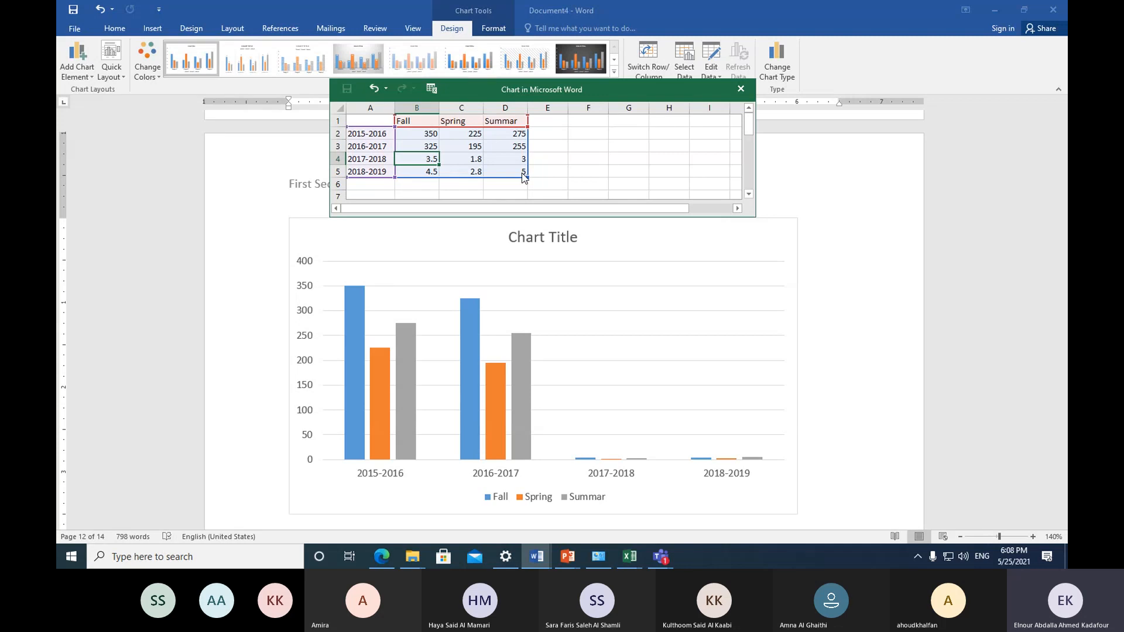
{"action": "type", "text": "375"}
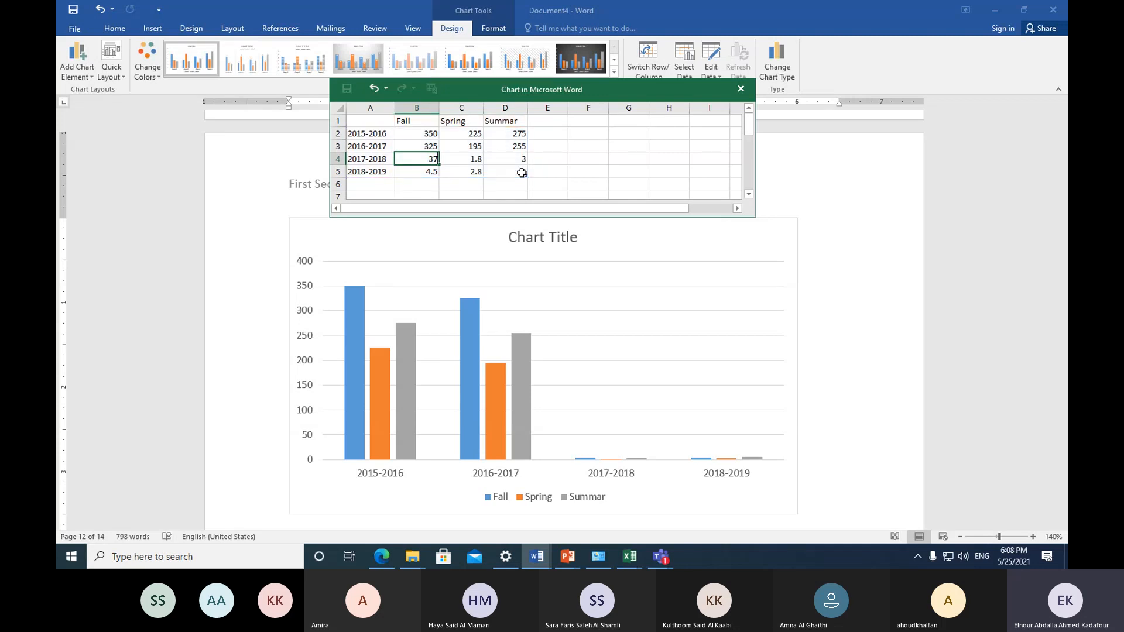
{"action": "left_click", "coordinate": [461, 159]}
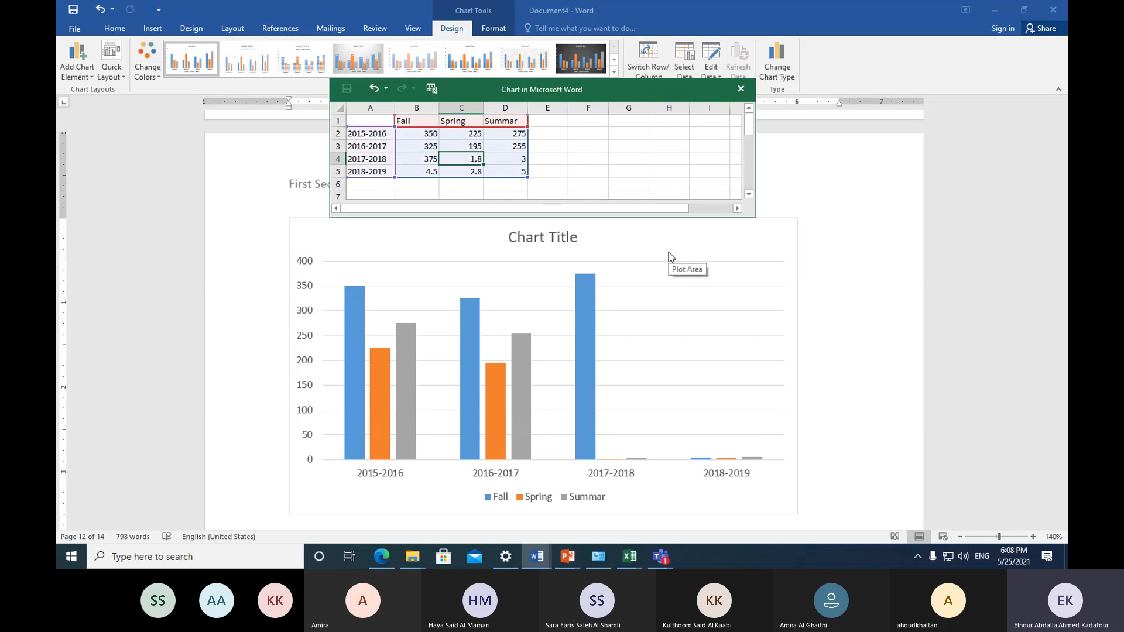
{"action": "type", "text": "250"}
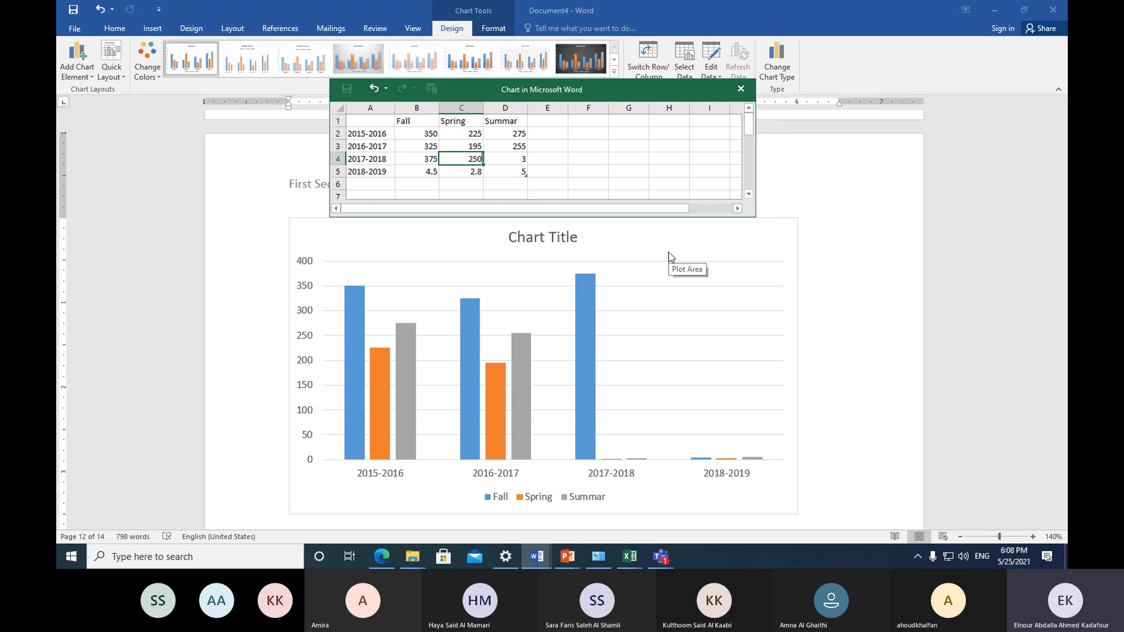
{"action": "key", "text": "Tab"}
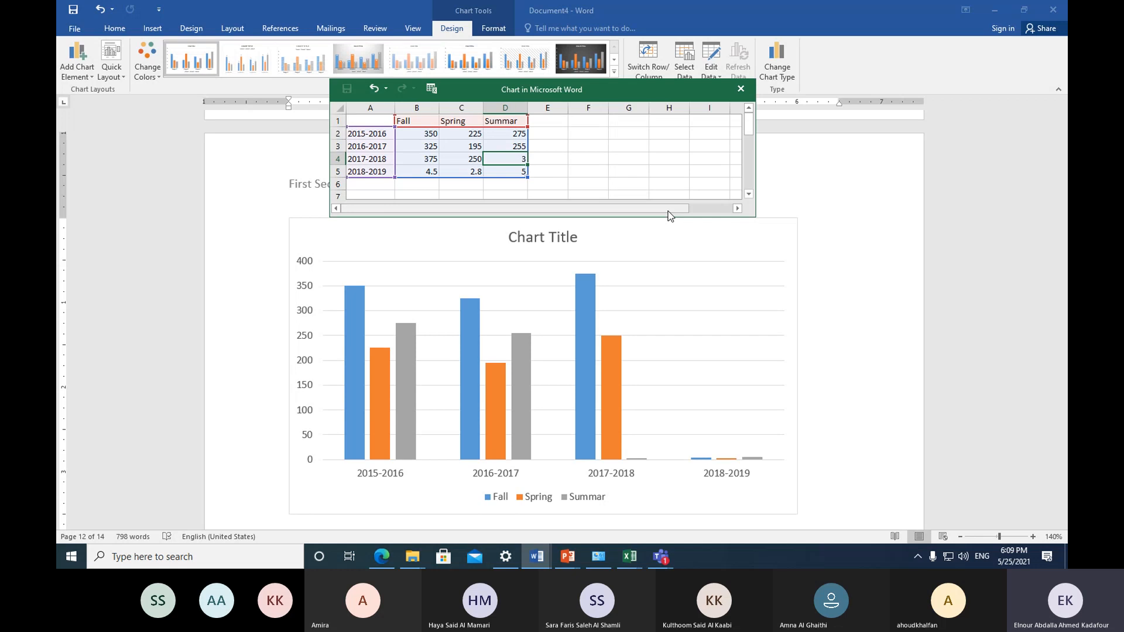
{"action": "type", "text": "145"}
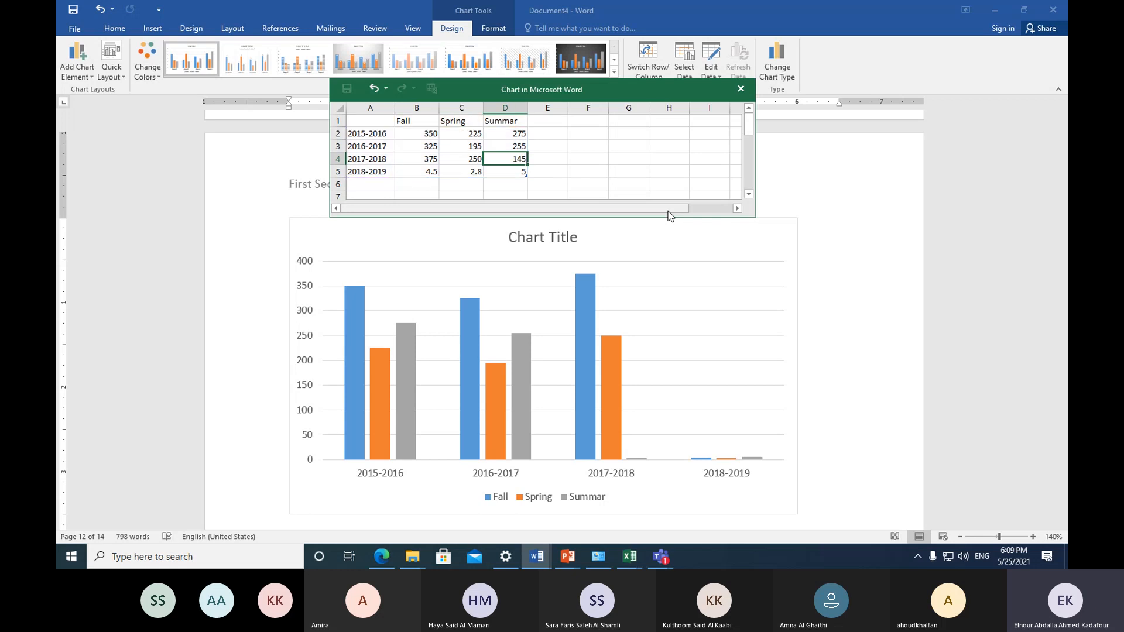
Step: Set the 2018-2019 values to 380 for Fall, 265 for Spring and 175 for Summar, and close the chart data sheet
{"action": "left_click", "coordinate": [425, 172]}
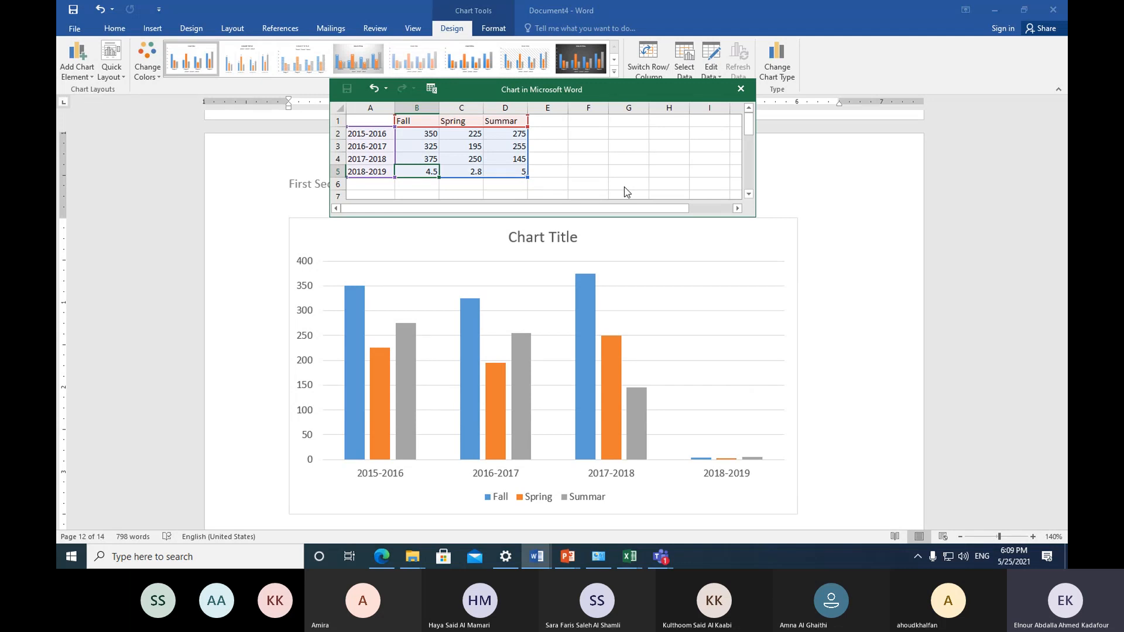
{"action": "type", "text": "3"}
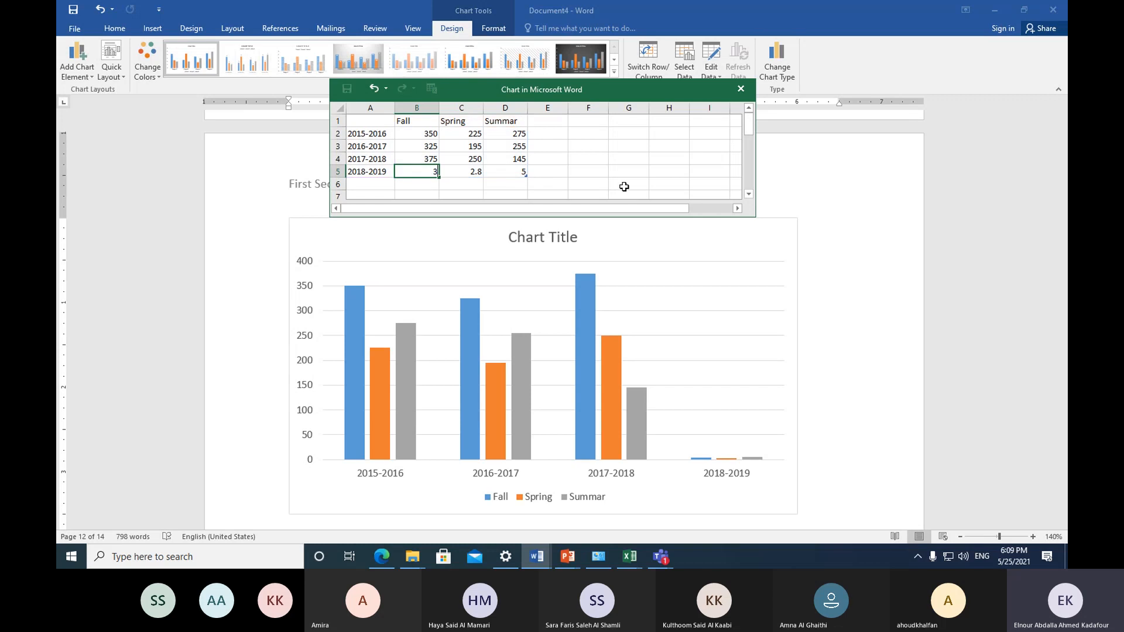
{"action": "type", "text": "80"}
{"action": "left_click", "coordinate": [474, 171]}
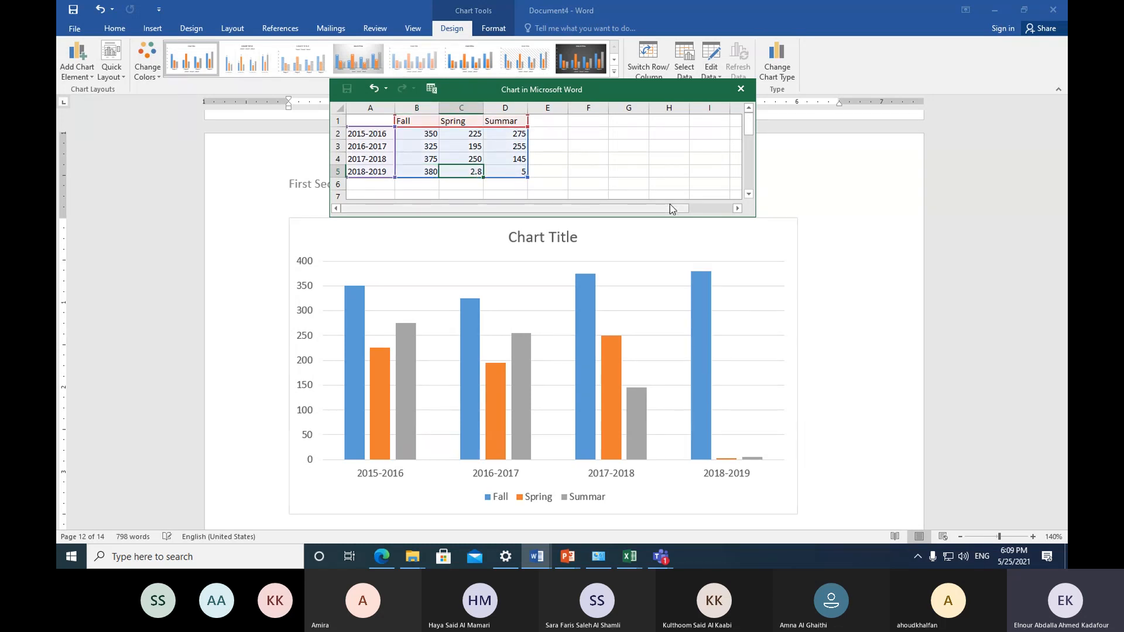
{"action": "type", "text": "2"}
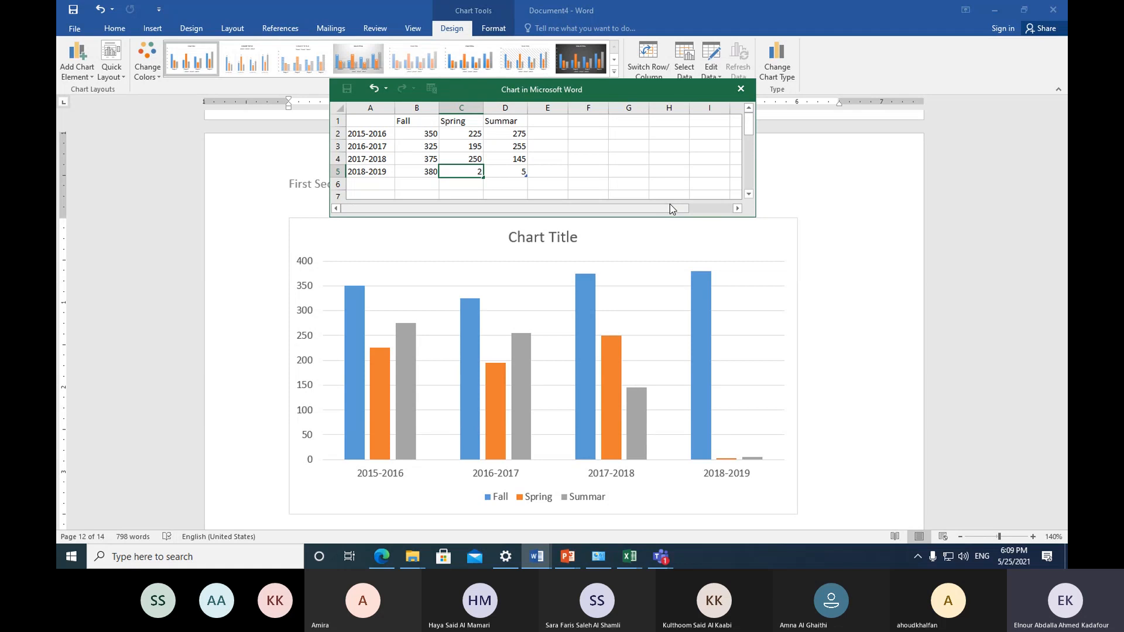
{"action": "type", "text": "65"}
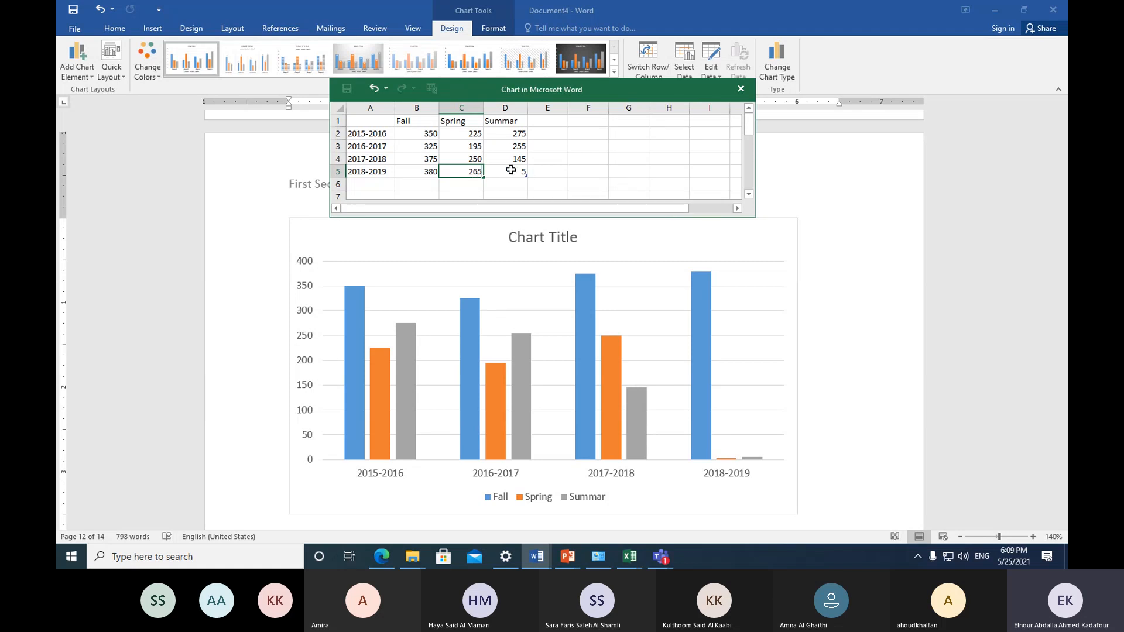
{"action": "left_click", "coordinate": [511, 170]}
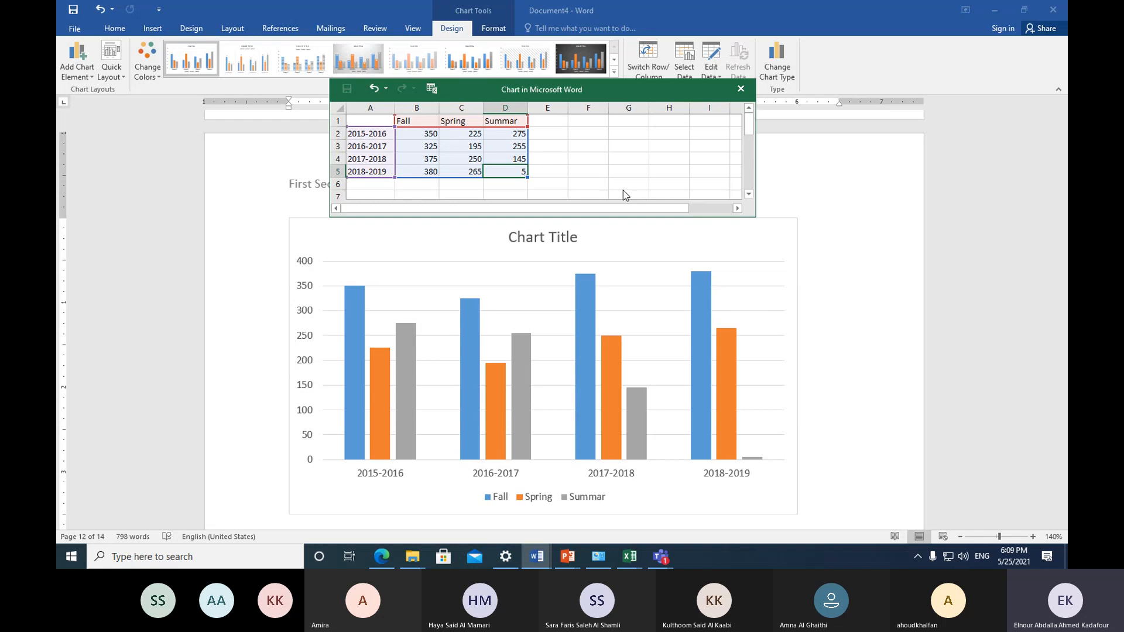
{"action": "type", "text": "1"}
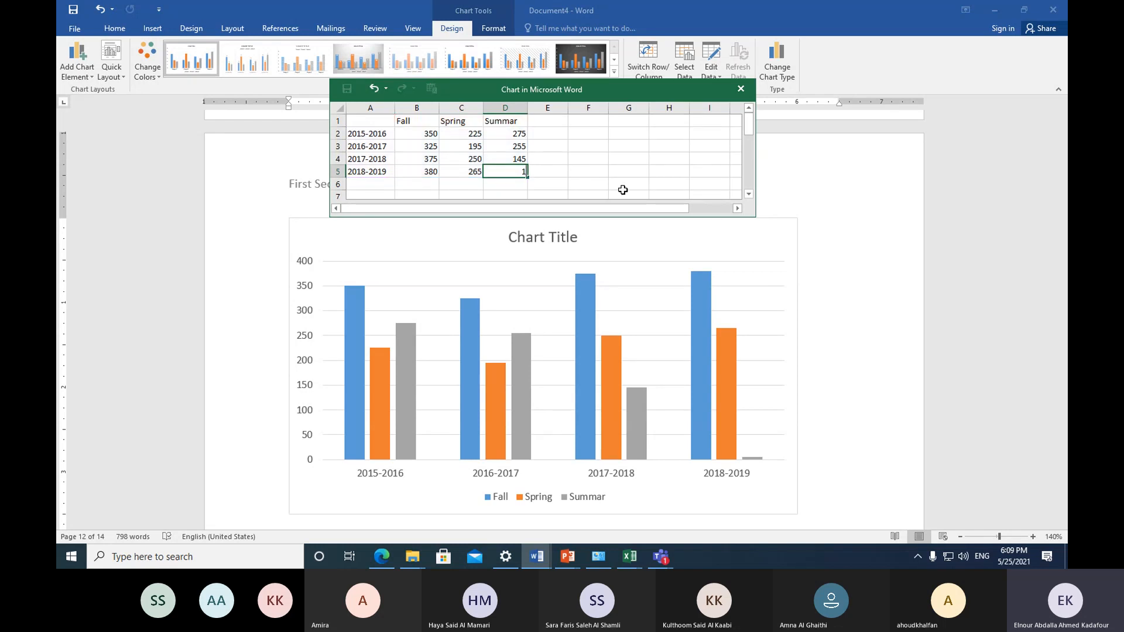
{"action": "type", "text": "75"}
{"action": "left_click", "coordinate": [447, 182]}
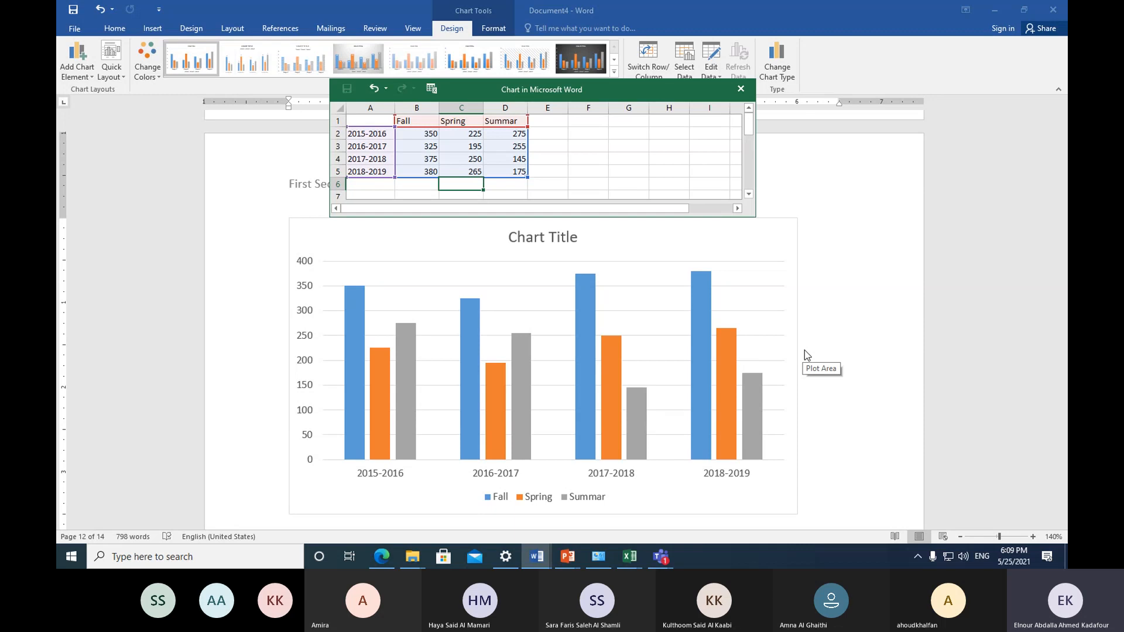
{"action": "left_click", "coordinate": [741, 90]}
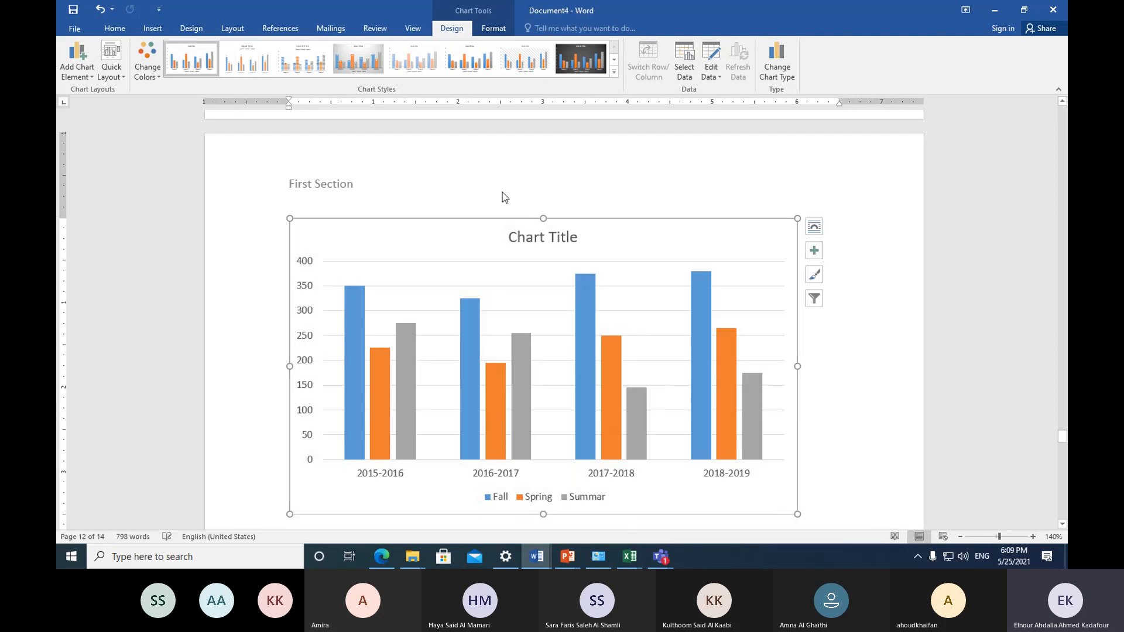
Step: Reselect the chart and reopen its data sheet to view it, closing both the sheet and the Format Chart Area pane again
{"action": "scroll", "coordinate": [665, 376], "scroll_direction": "down", "scroll_amount": 3}
{"action": "left_click", "coordinate": [444, 445]}
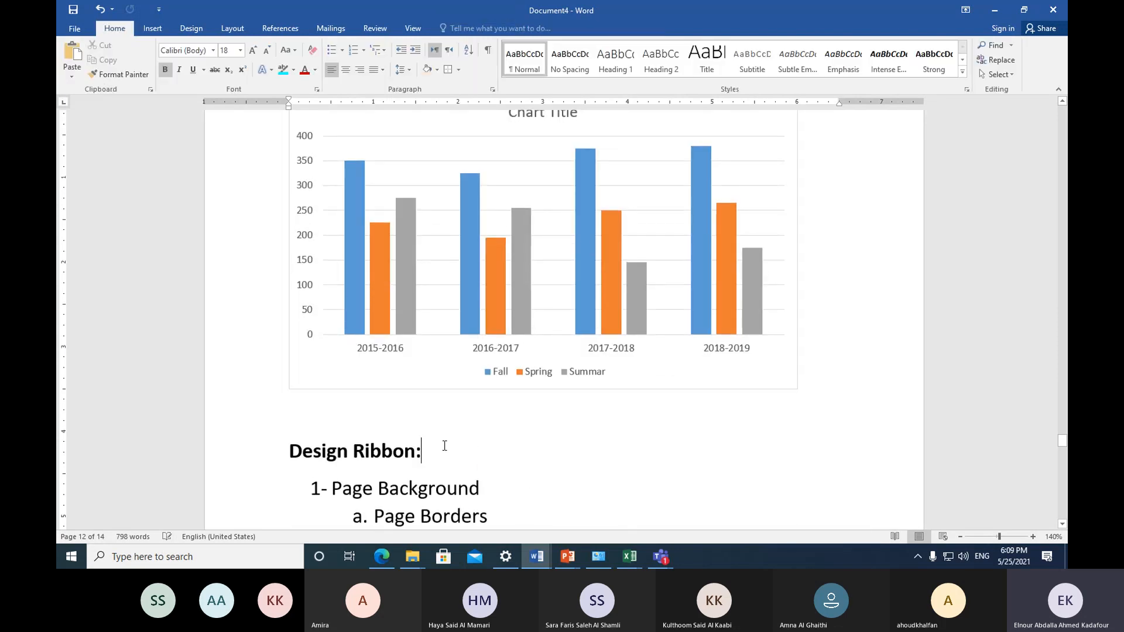
{"action": "scroll", "coordinate": [499, 421], "scroll_direction": "up", "scroll_amount": 3}
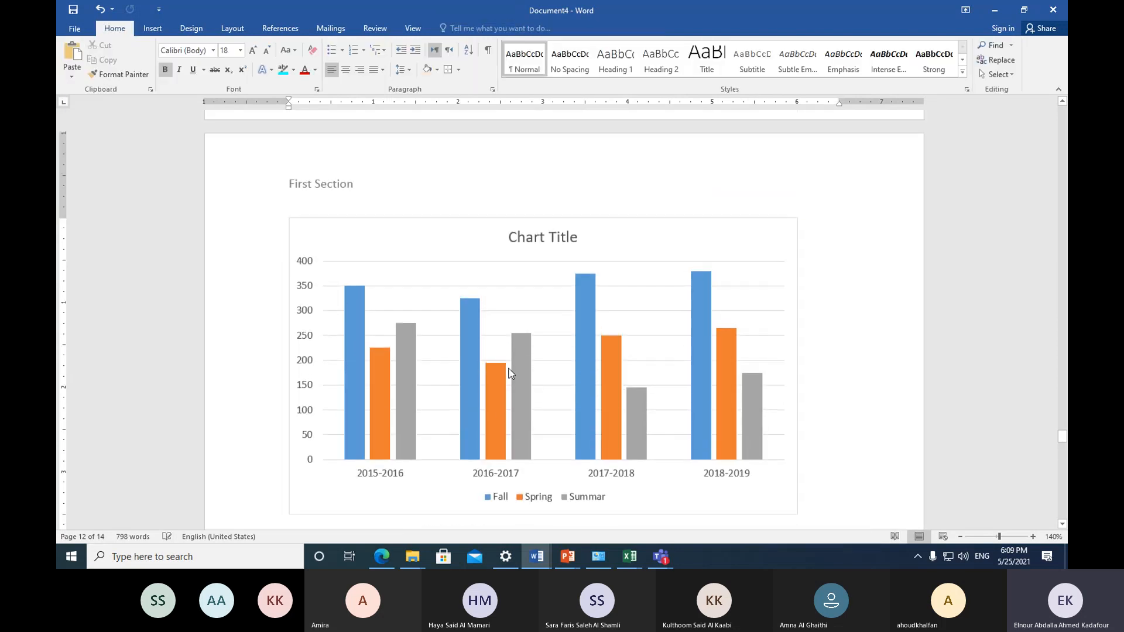
{"action": "left_click", "coordinate": [603, 235]}
{"action": "double_click", "coordinate": [603, 234]}
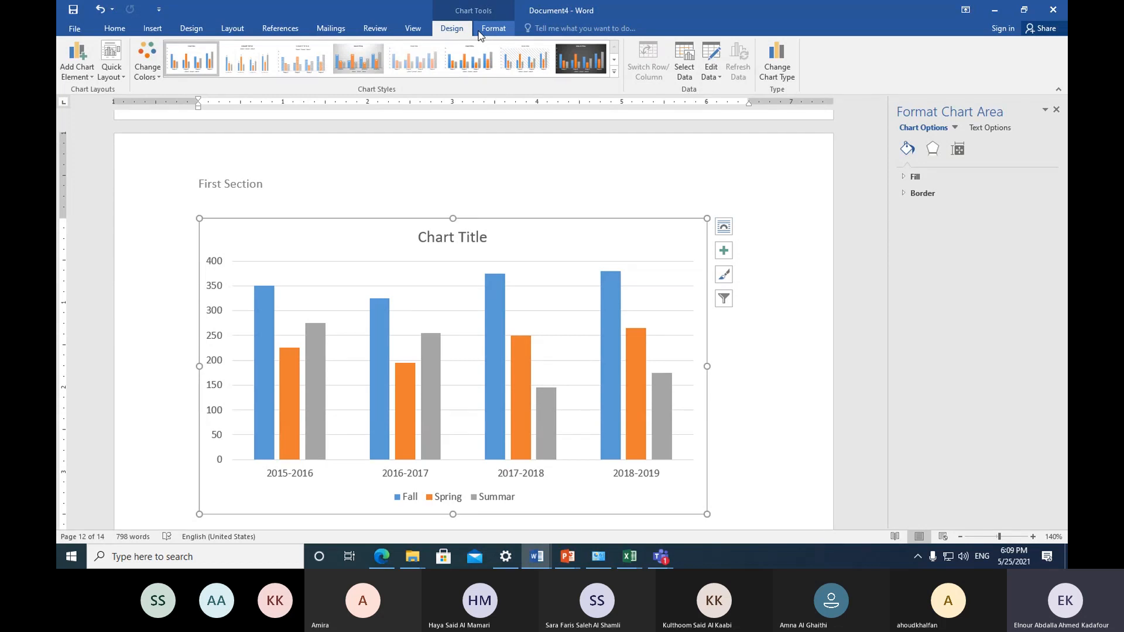
{"action": "left_click", "coordinate": [712, 54]}
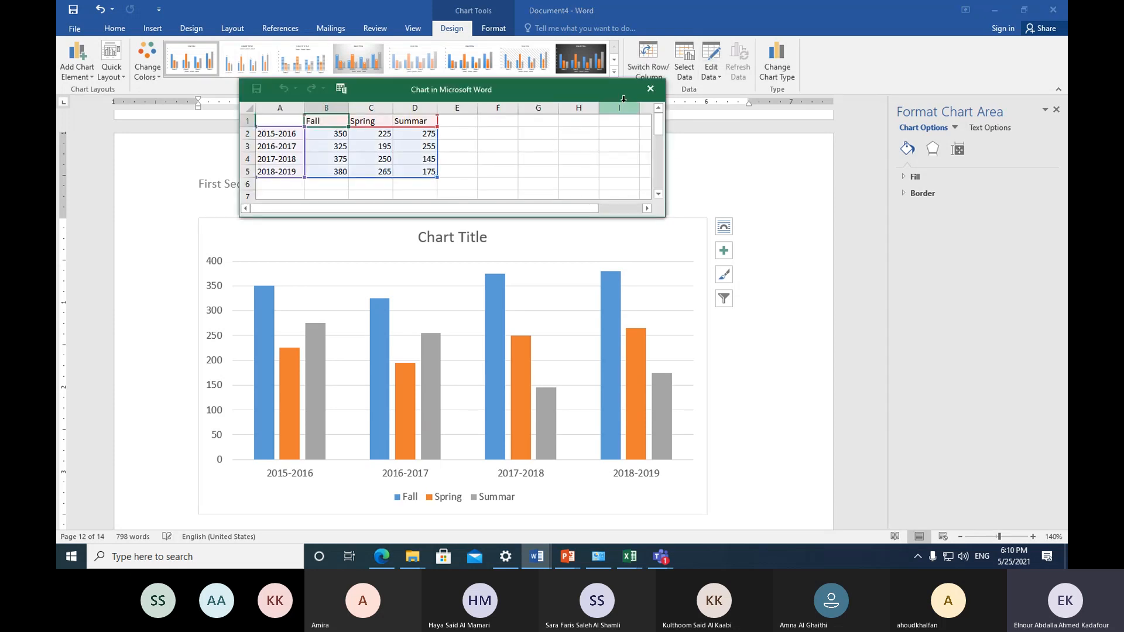
{"action": "left_click", "coordinate": [650, 88]}
{"action": "left_click", "coordinate": [1056, 110]}
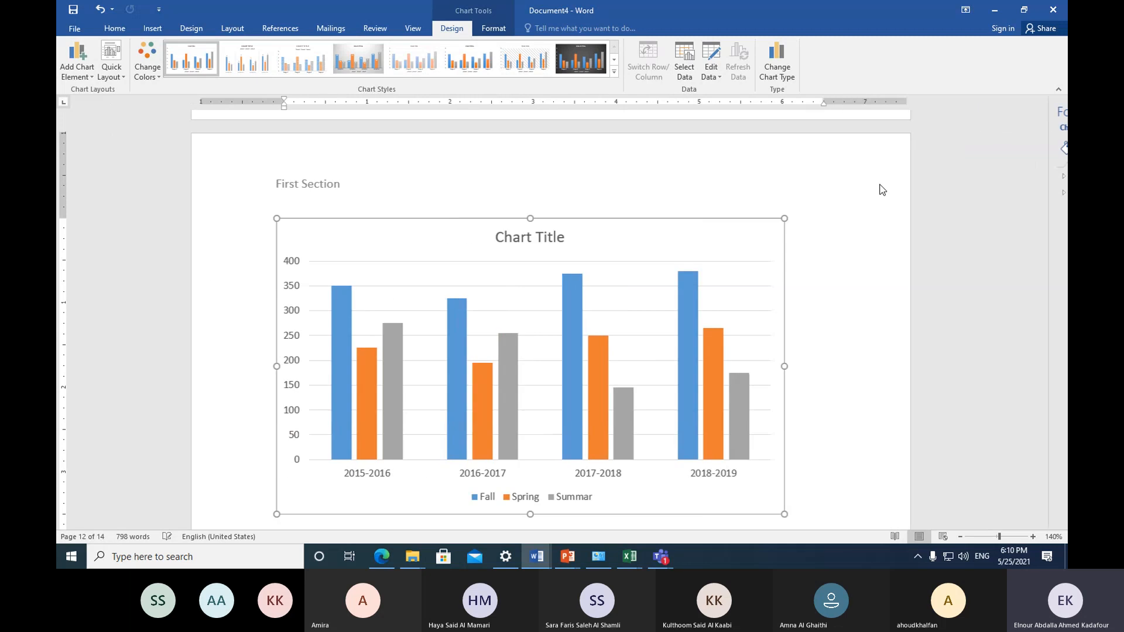
Step: Deselect the chart to view its columns on the page, and select the whole chart again
{"action": "scroll", "coordinate": [493, 305], "scroll_direction": "down", "scroll_amount": 1}
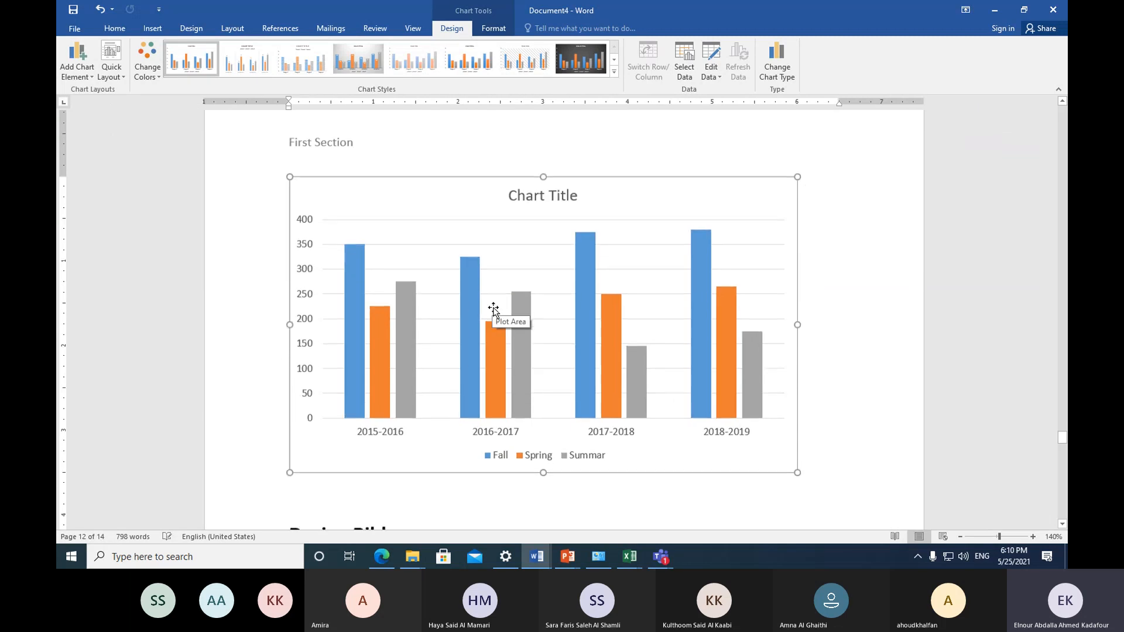
{"action": "left_click", "coordinate": [444, 505]}
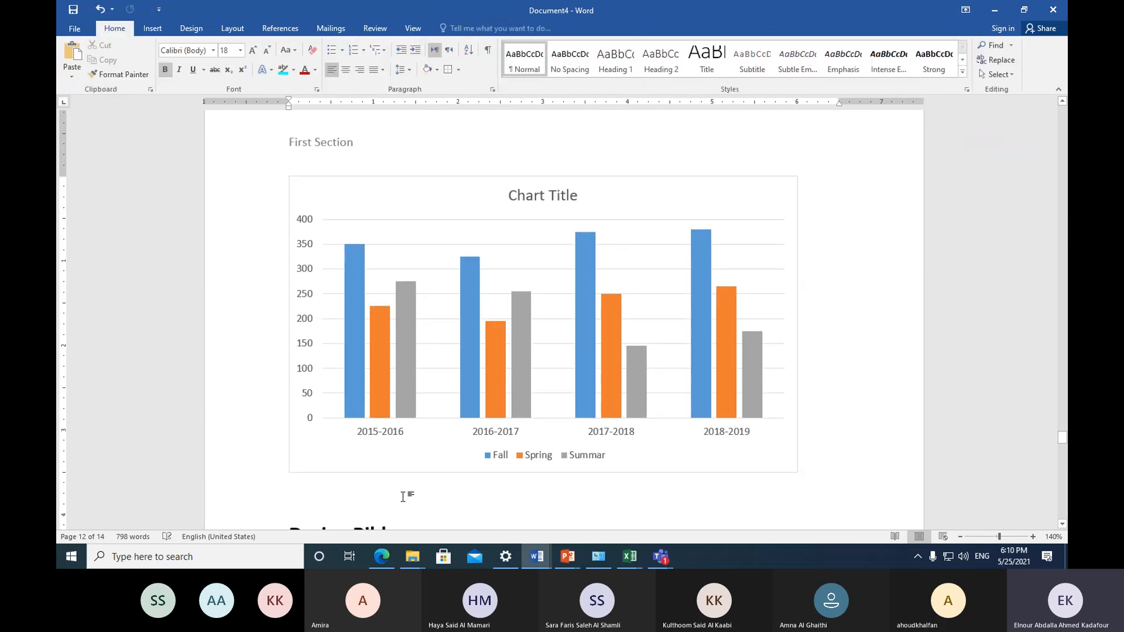
{"action": "scroll", "coordinate": [412, 505], "scroll_direction": "down", "scroll_amount": 1}
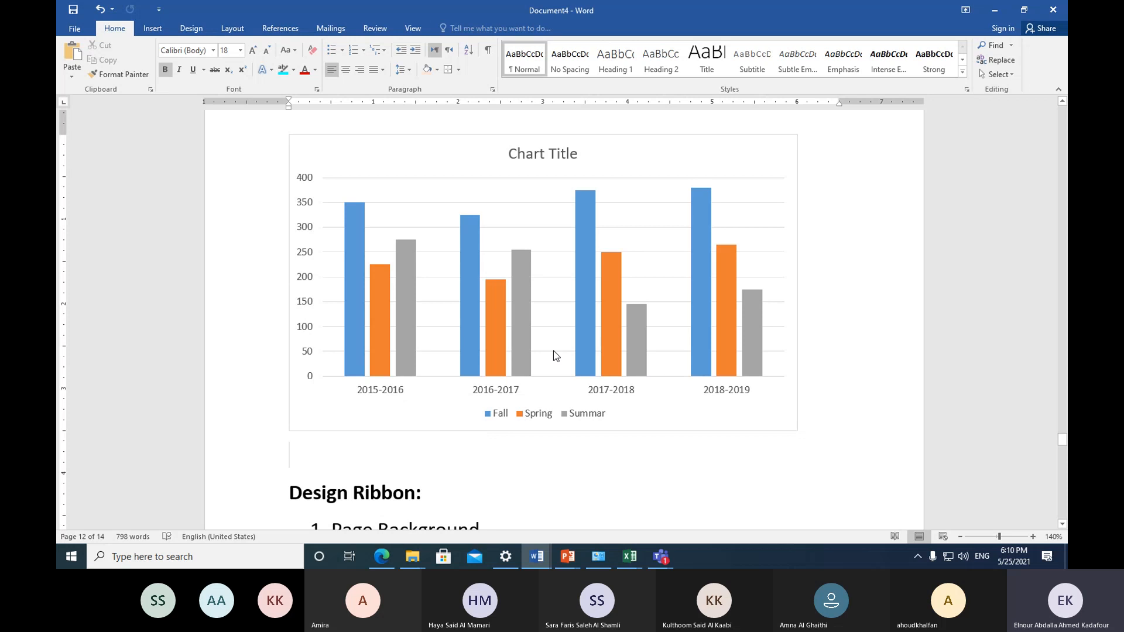
{"action": "mouse_move", "coordinate": [527, 348]}
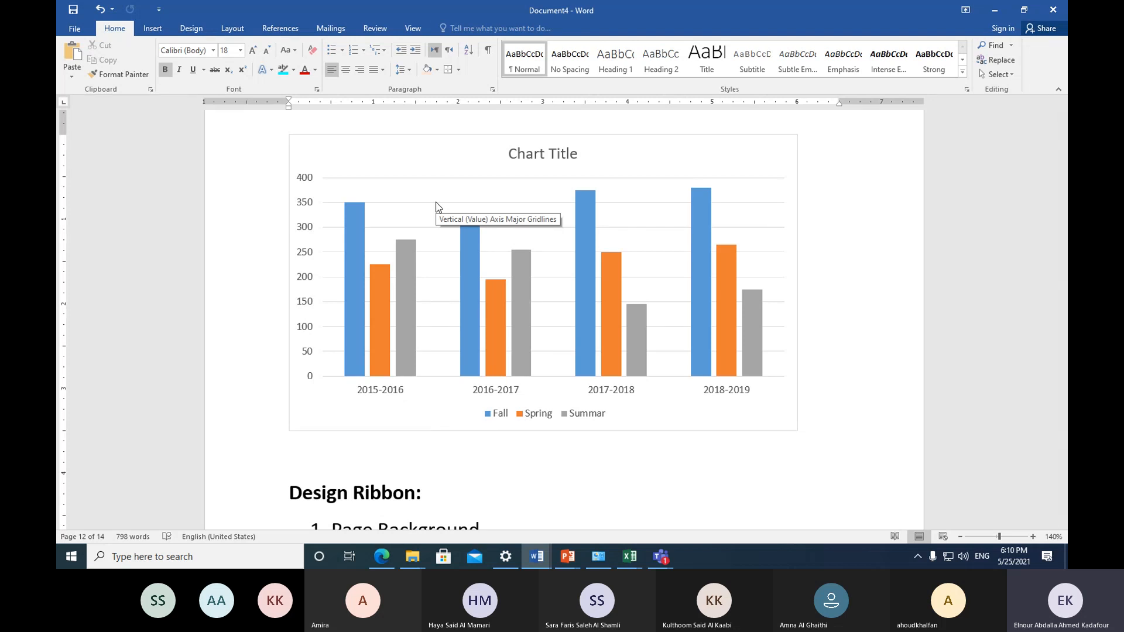
{"action": "left_click", "coordinate": [637, 164]}
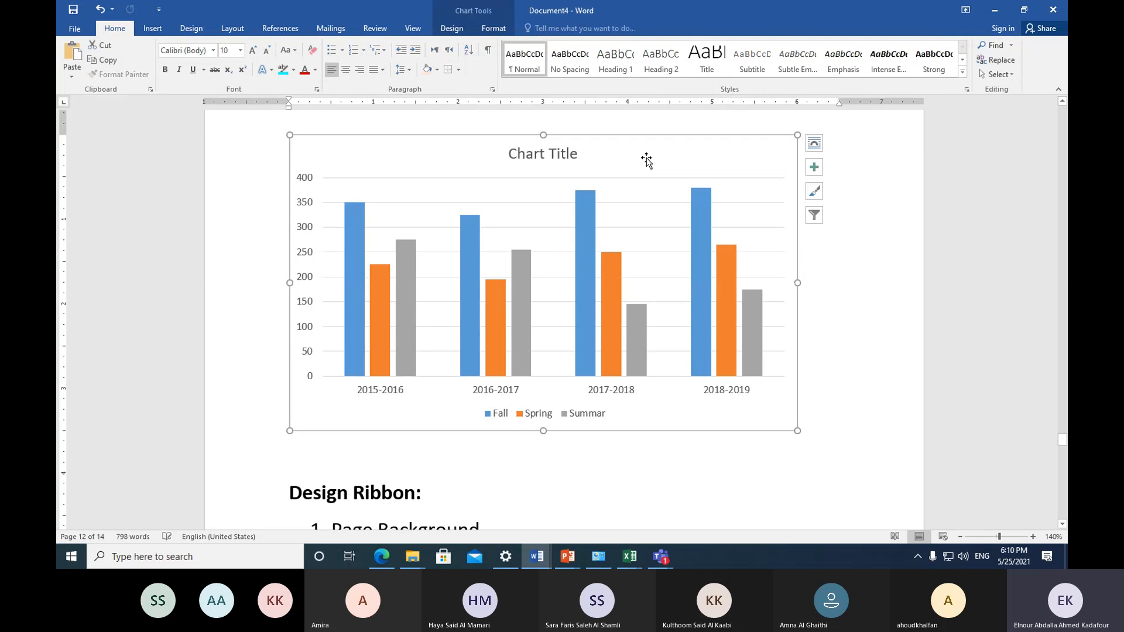
Step: View the chart's formatting and design options, open its data sheet to check the values, close the sheet and deselect the chart
{"action": "left_click", "coordinate": [499, 27]}
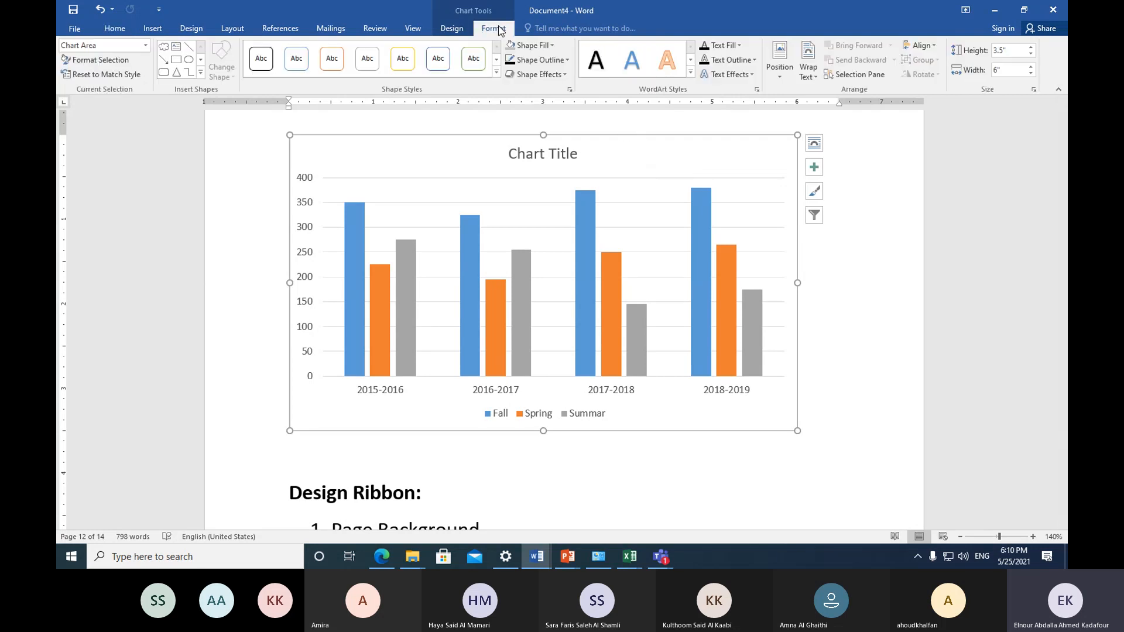
{"action": "left_click", "coordinate": [451, 28]}
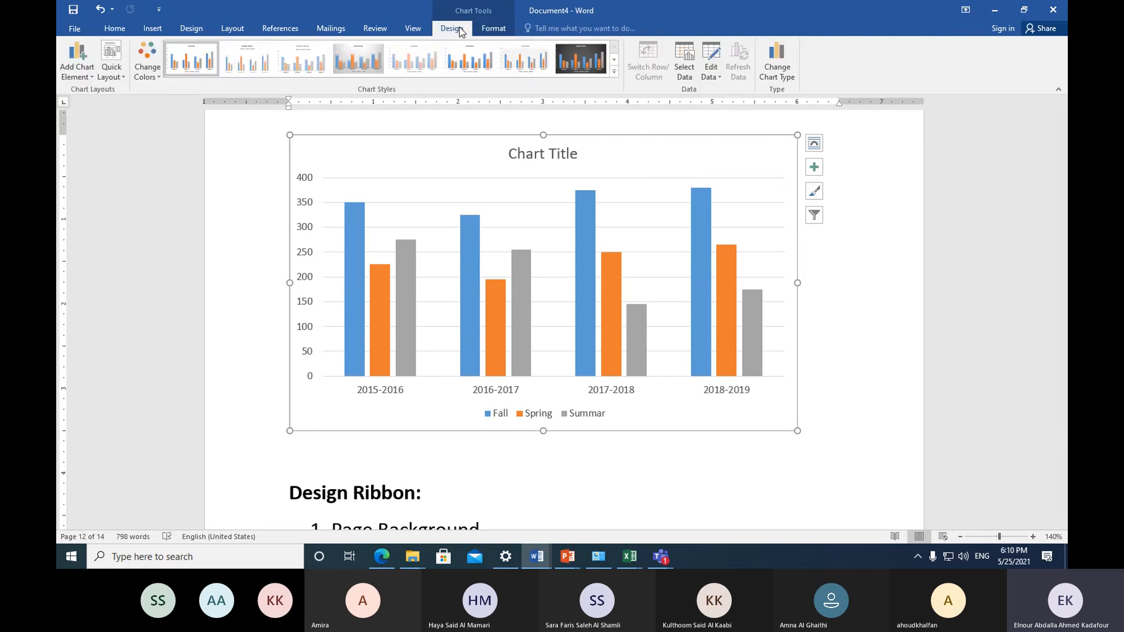
{"action": "left_click", "coordinate": [708, 60]}
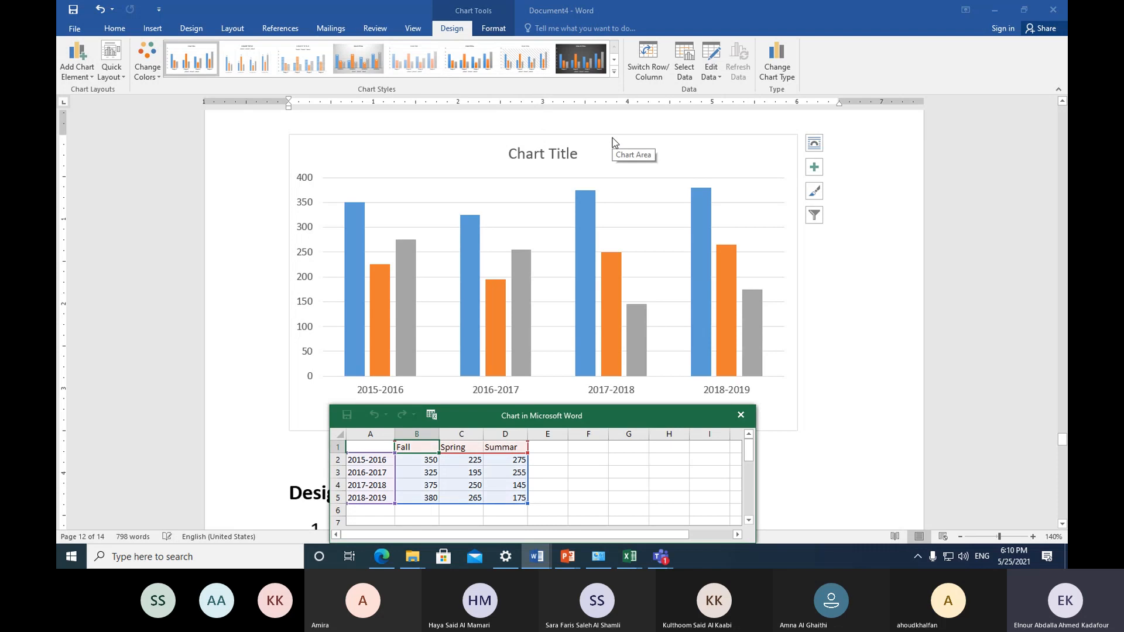
{"action": "left_click", "coordinate": [738, 413]}
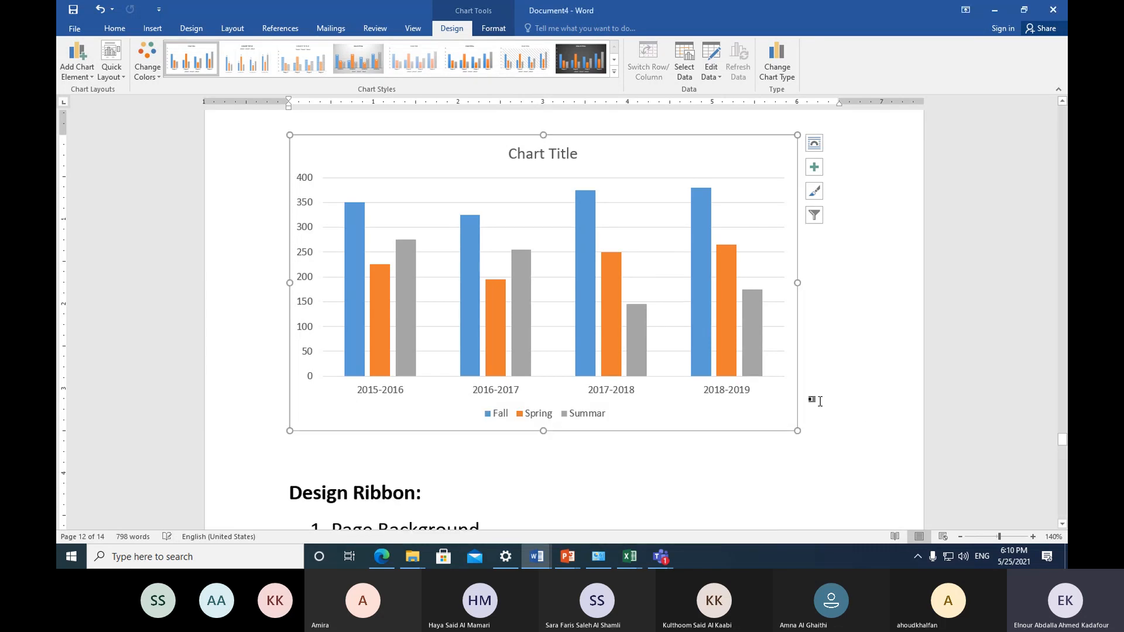
{"action": "left_click", "coordinate": [595, 489]}
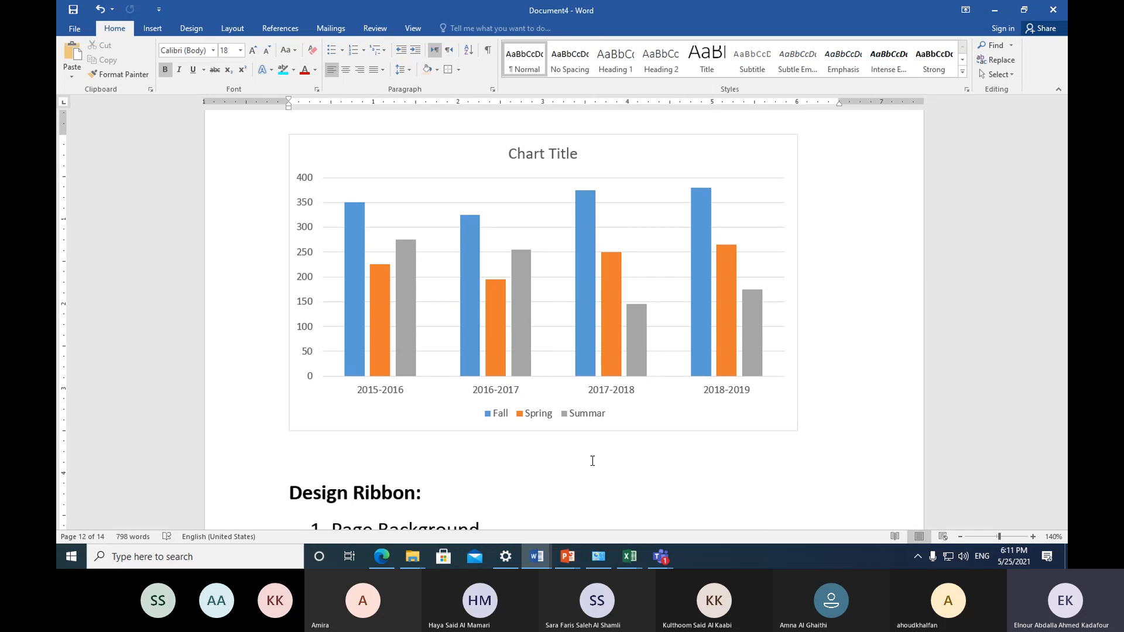
Step: Look over the Design Ribbon notes below the chart and place the cursor after Page Borders
{"action": "left_click", "coordinate": [659, 555]}
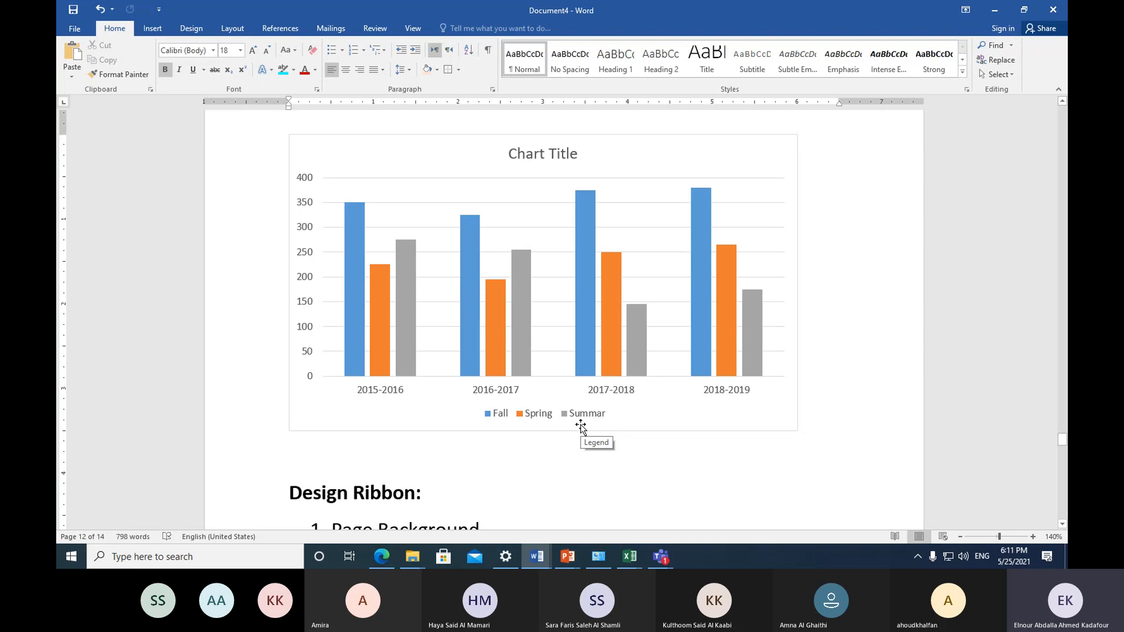
{"action": "left_click", "coordinate": [380, 461]}
{"action": "scroll", "coordinate": [380, 461], "scroll_direction": "down", "scroll_amount": 1}
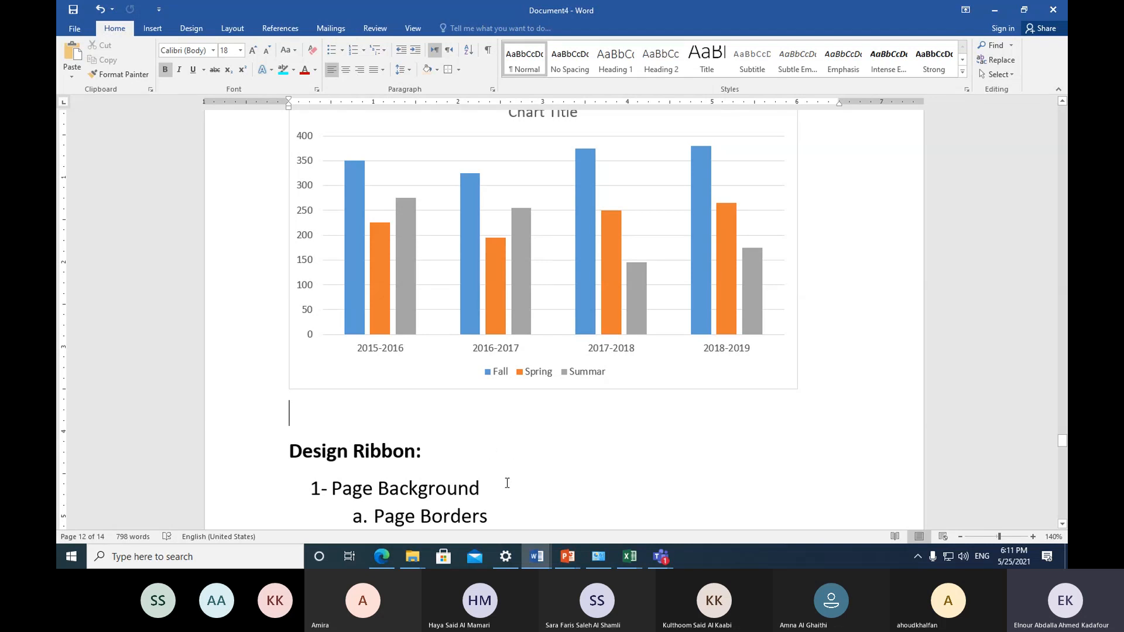
{"action": "scroll", "coordinate": [509, 488], "scroll_direction": "down", "scroll_amount": 4}
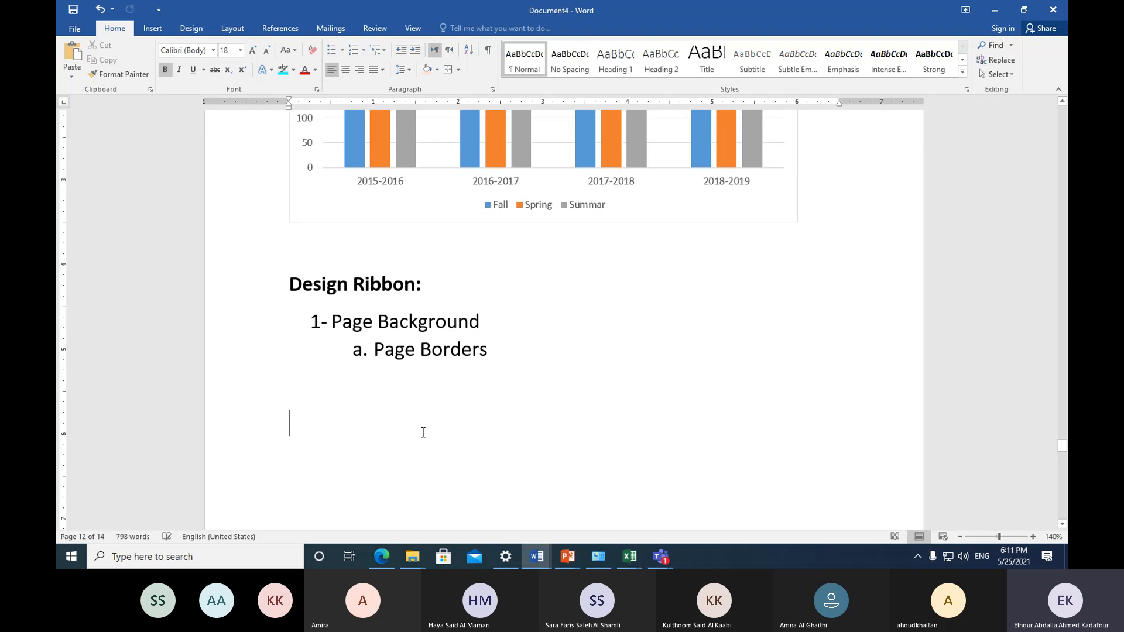
{"action": "left_click", "coordinate": [153, 28]}
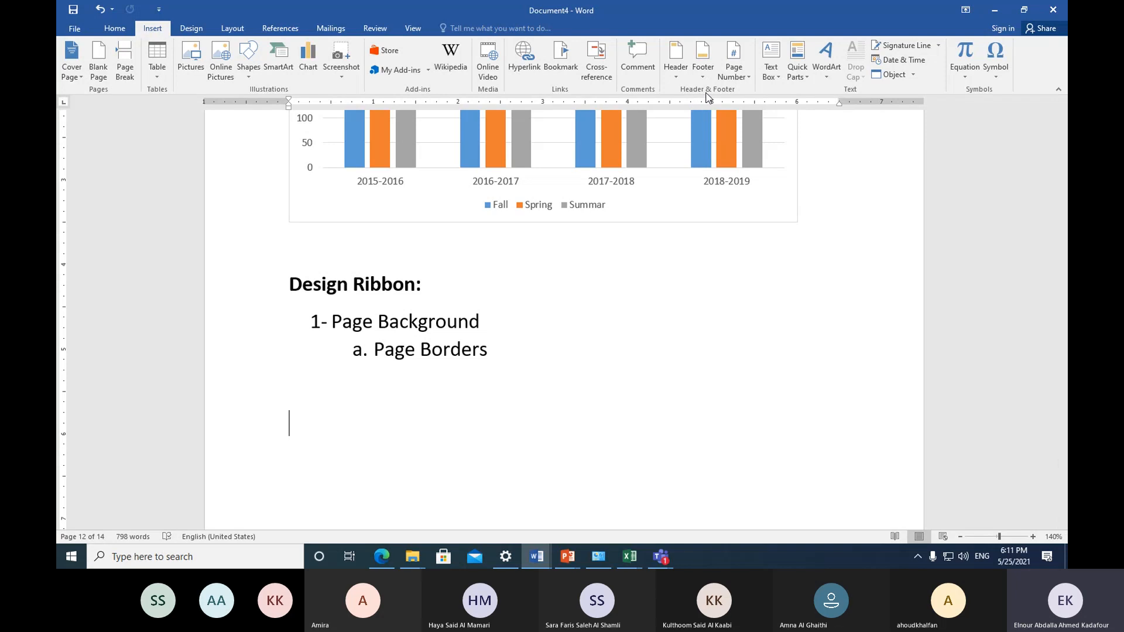
{"action": "left_click", "coordinate": [592, 346]}
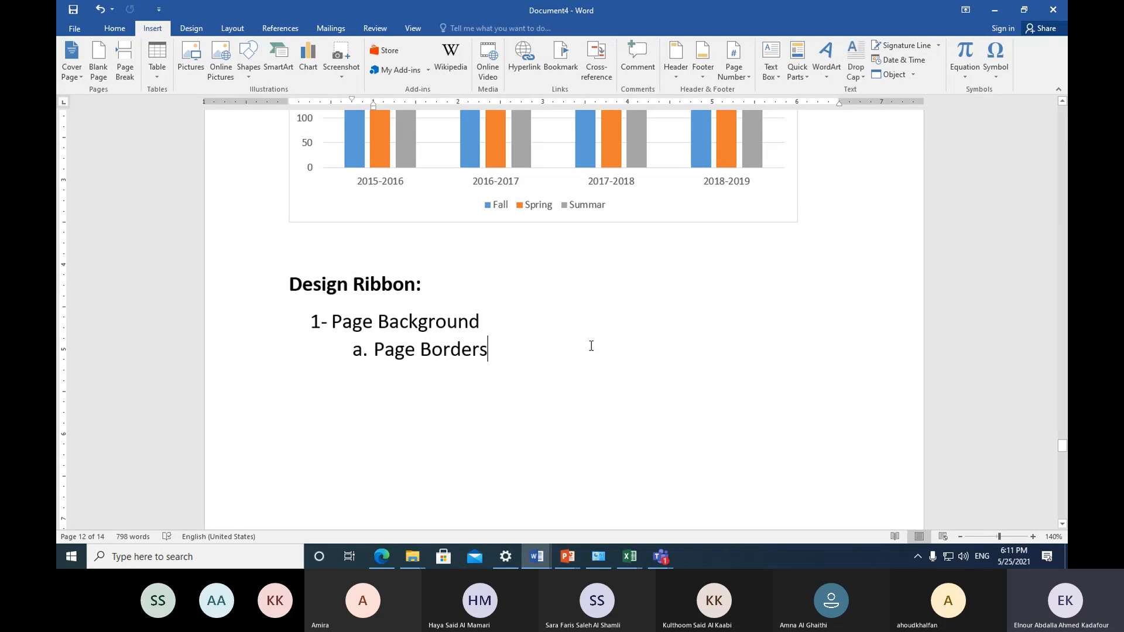
Step: Examine the finished column chart under the First Section header together with the notes beneath it
{"action": "scroll", "coordinate": [592, 346], "scroll_direction": "down", "scroll_amount": 1}
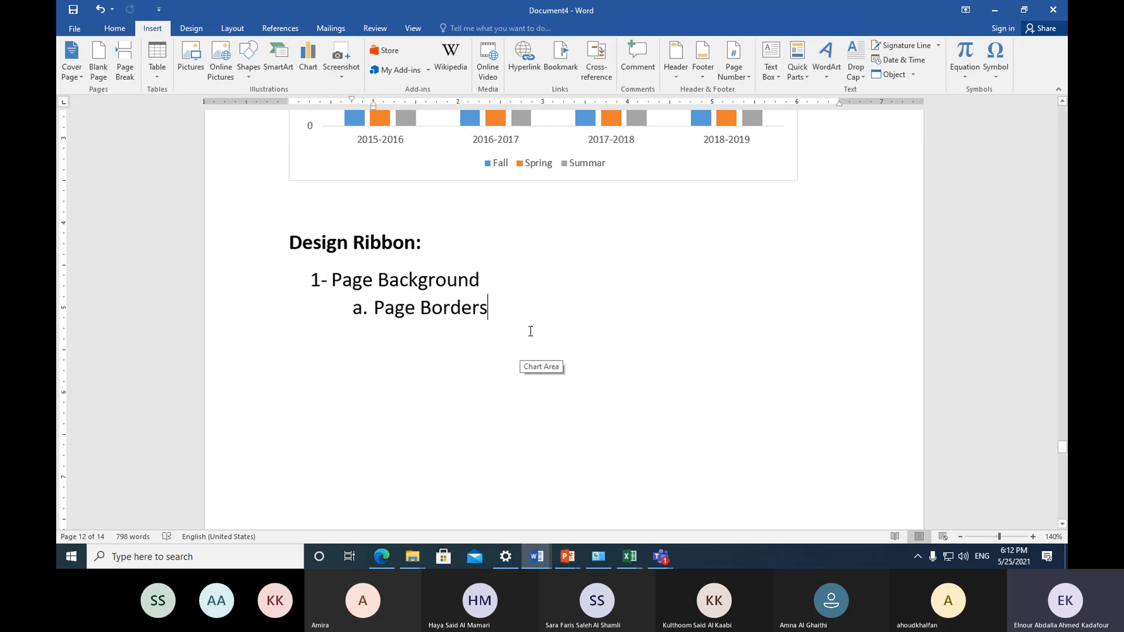
{"action": "scroll", "coordinate": [530, 331], "scroll_direction": "up", "scroll_amount": 1}
{"action": "scroll", "coordinate": [530, 332], "scroll_direction": "up", "scroll_amount": 6}
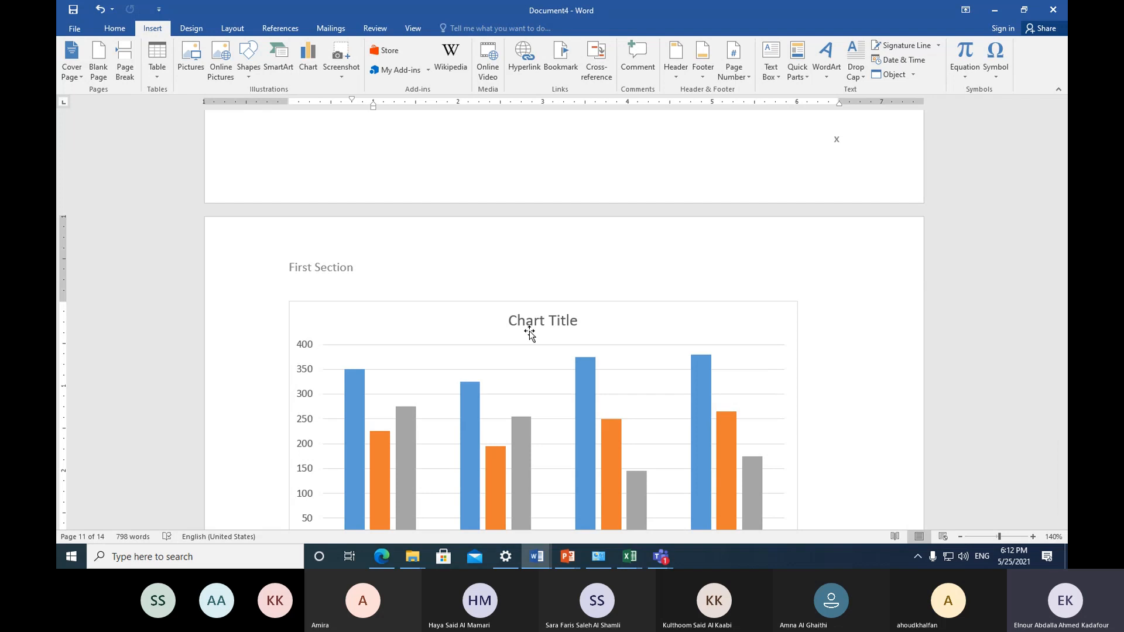
{"action": "scroll", "coordinate": [530, 331], "scroll_direction": "down", "scroll_amount": 4}
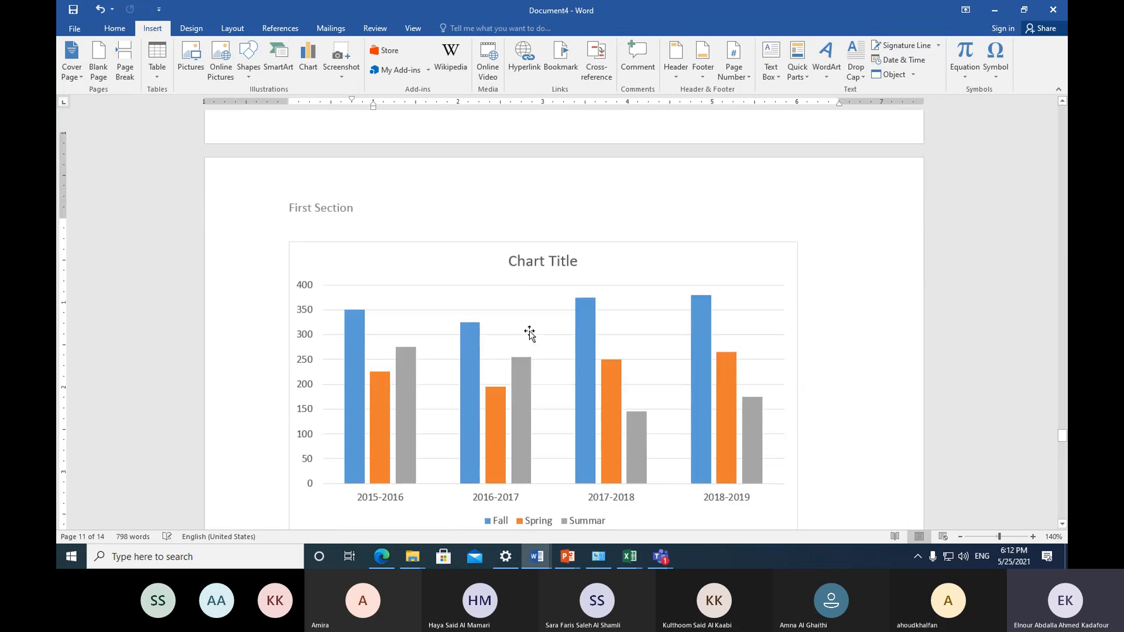
{"action": "scroll", "coordinate": [510, 399], "scroll_direction": "down", "scroll_amount": 2}
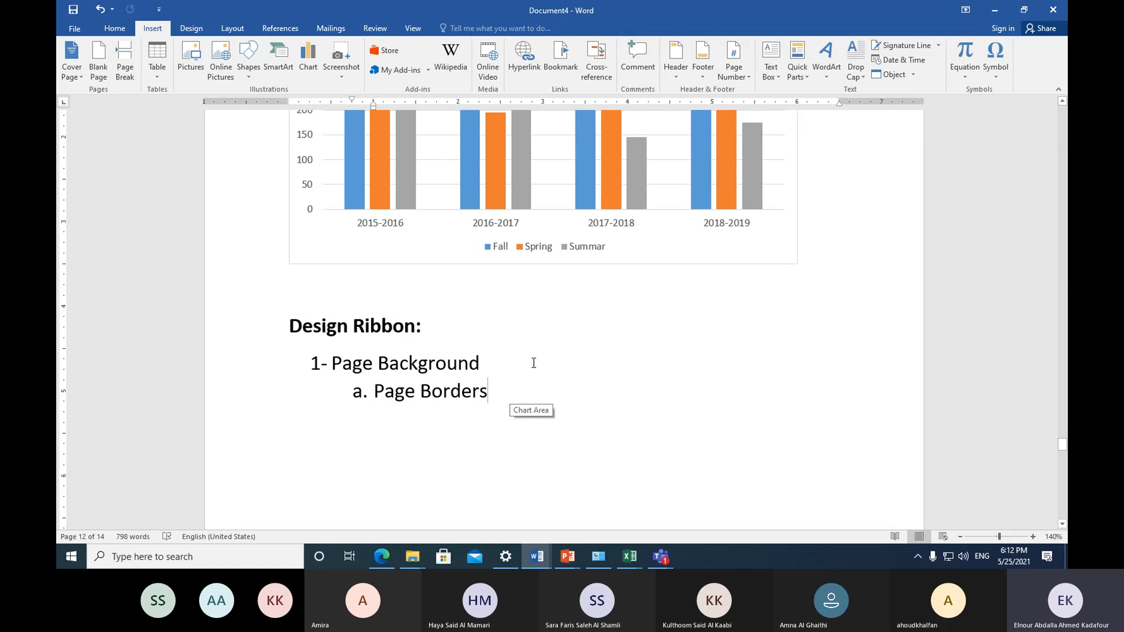
{"action": "scroll", "coordinate": [533, 363], "scroll_direction": "up", "scroll_amount": 2}
{"action": "scroll", "coordinate": [533, 363], "scroll_direction": "up", "scroll_amount": 3}
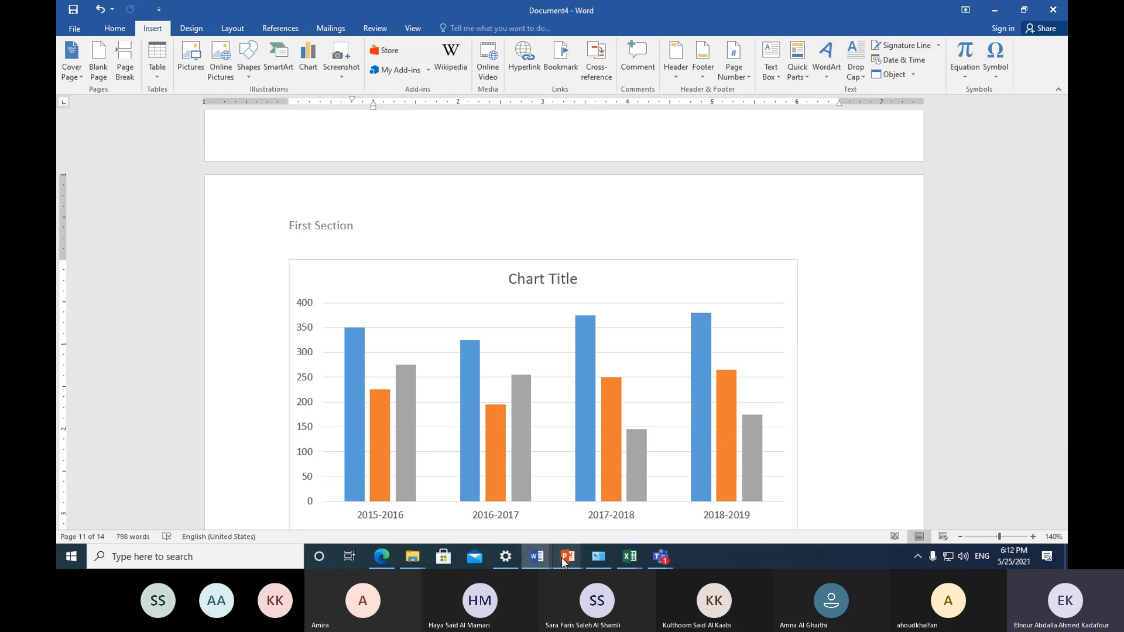
Step: Switch to the Class No. 05 presentation in PowerPoint and show the Layout of MS Word Screen slide
{"action": "mouse_move", "coordinate": [563, 561]}
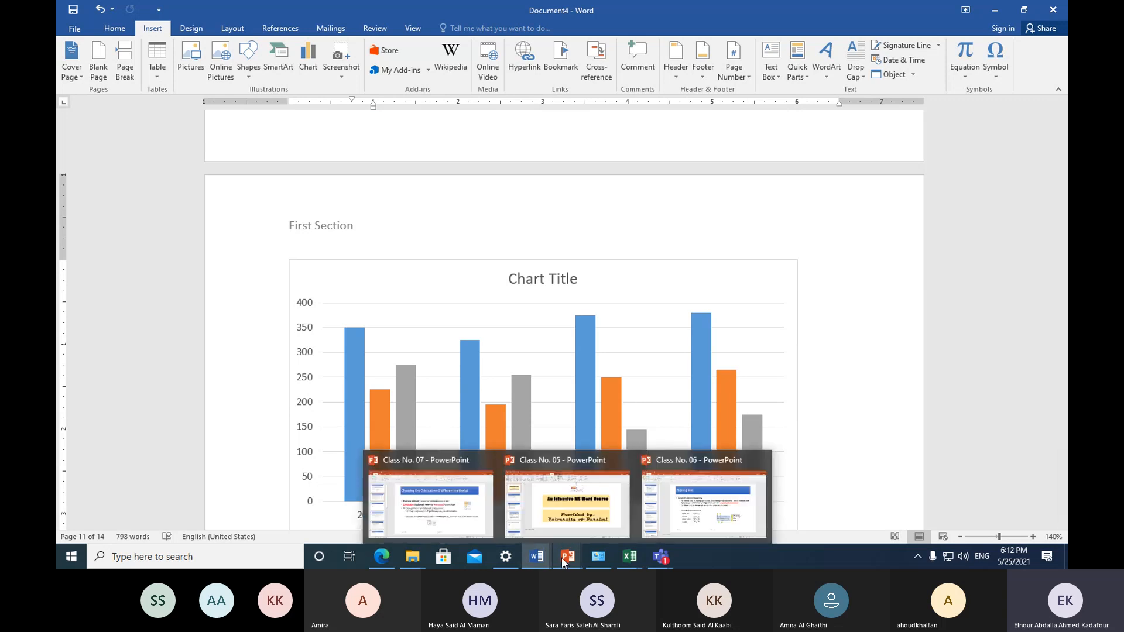
{"action": "left_click", "coordinate": [578, 526]}
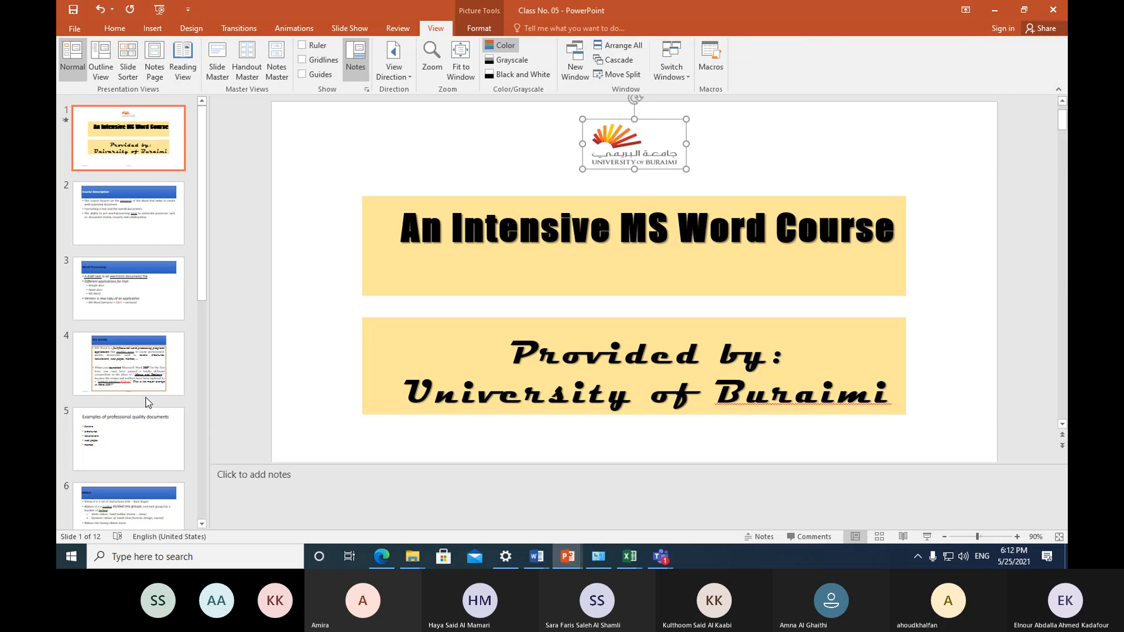
{"action": "scroll", "coordinate": [147, 402], "scroll_direction": "down", "scroll_amount": 6}
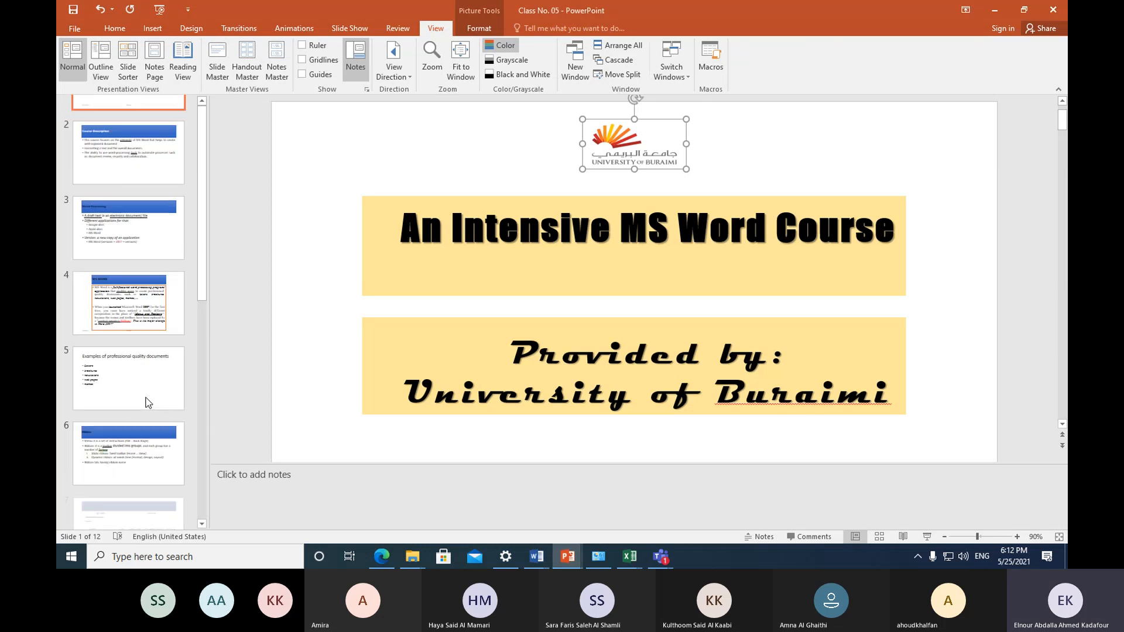
{"action": "left_click", "coordinate": [146, 343]}
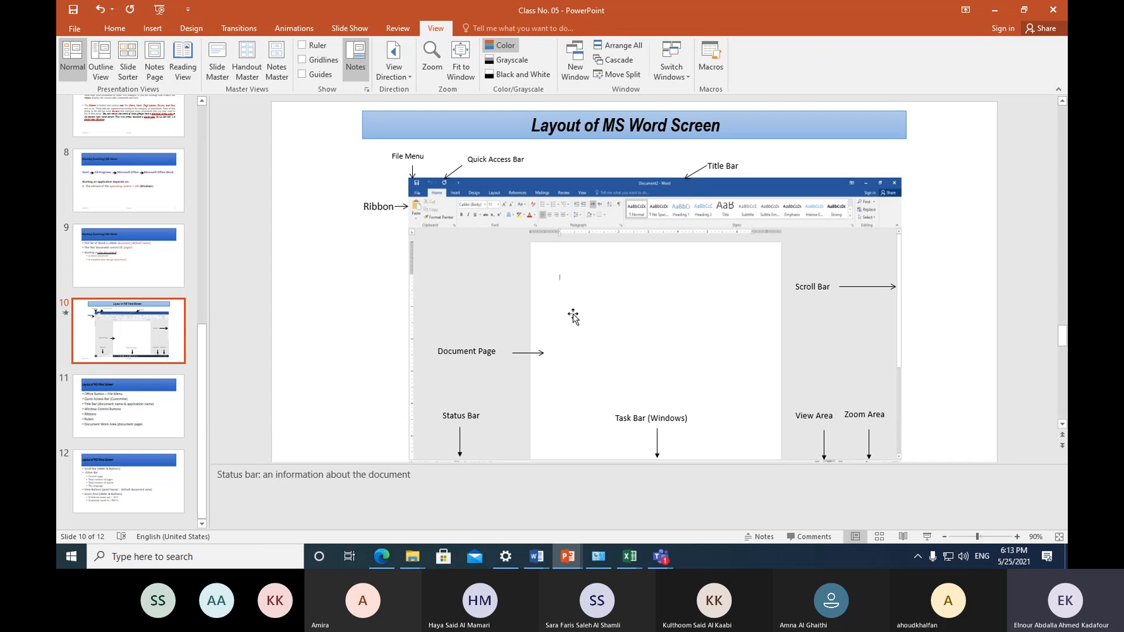
Step: Switch back to Document4 in Word and examine the chart page from its First Section header to the page number in its footer
{"action": "left_click", "coordinate": [537, 557]}
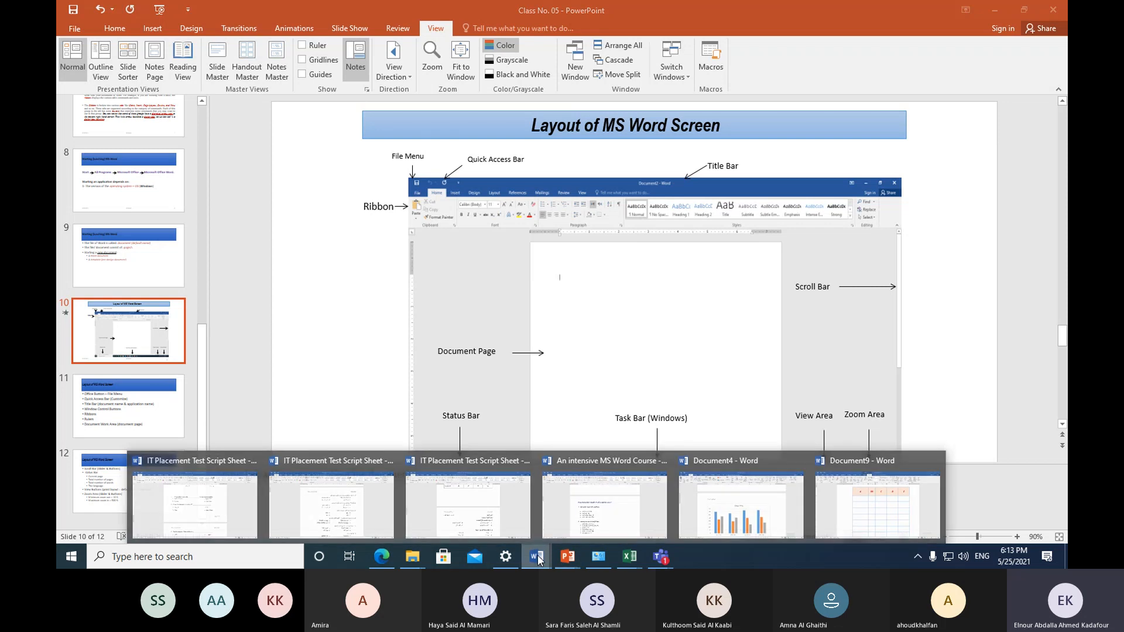
{"action": "left_click", "coordinate": [710, 501]}
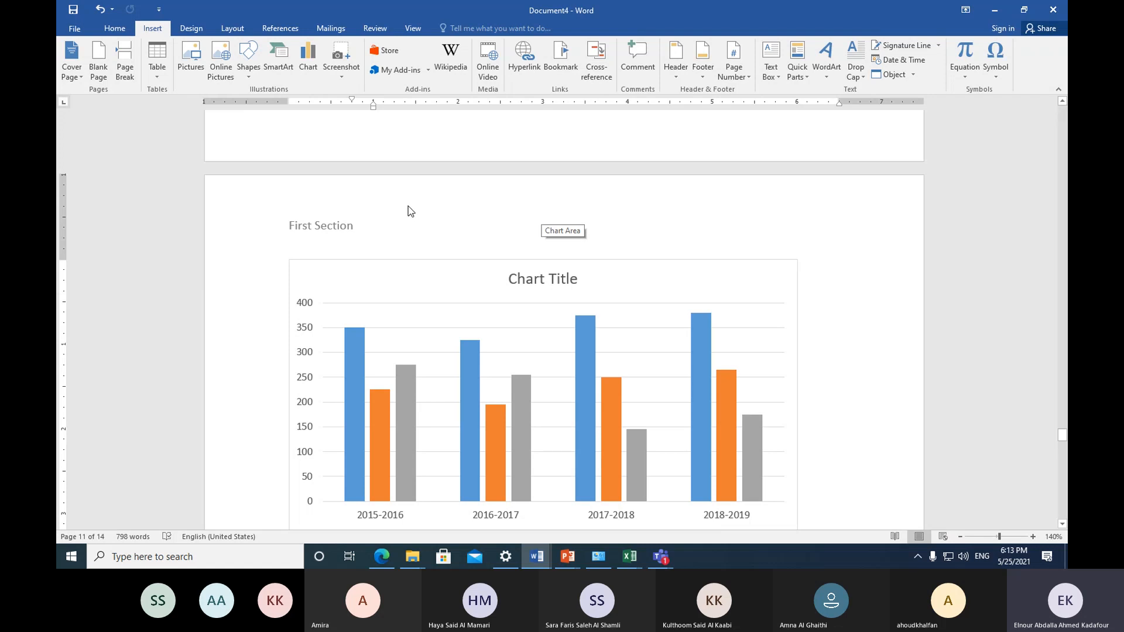
{"action": "scroll", "coordinate": [407, 295], "scroll_direction": "down", "scroll_amount": 10}
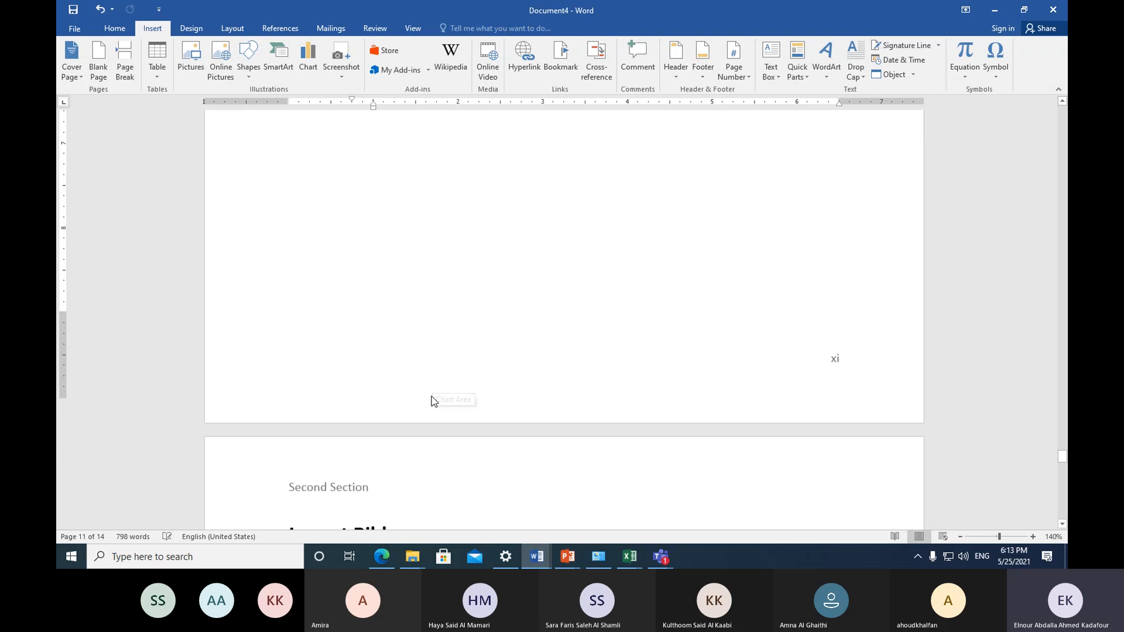
{"action": "scroll", "coordinate": [444, 390], "scroll_direction": "down", "scroll_amount": 1}
{"action": "scroll", "coordinate": [479, 358], "scroll_direction": "up", "scroll_amount": 6}
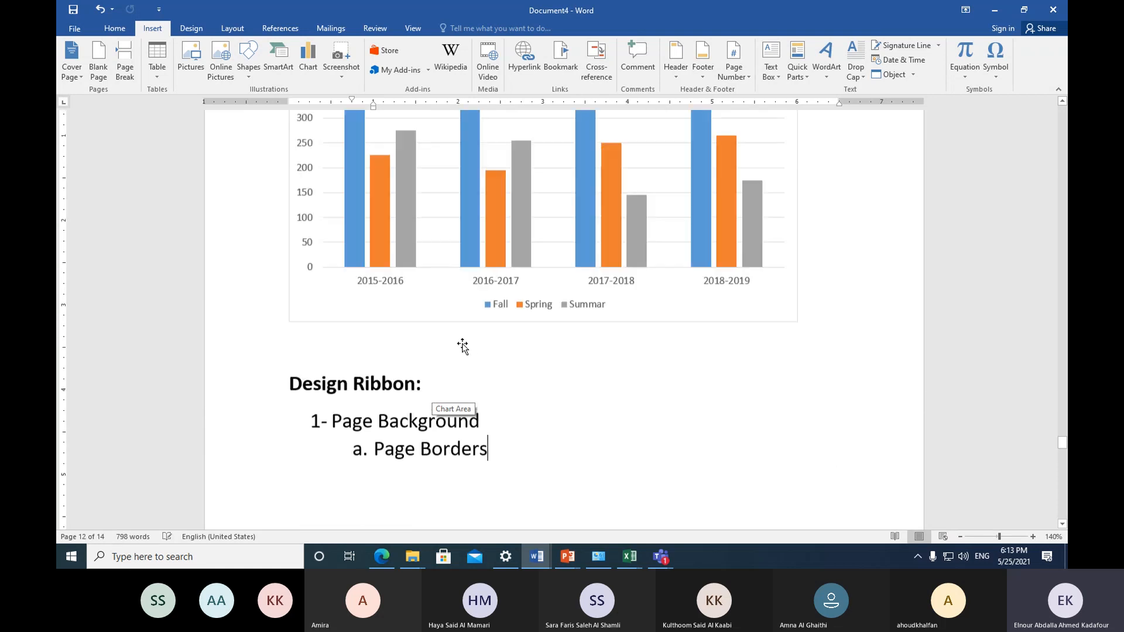
{"action": "scroll", "coordinate": [462, 347], "scroll_direction": "up", "scroll_amount": 4}
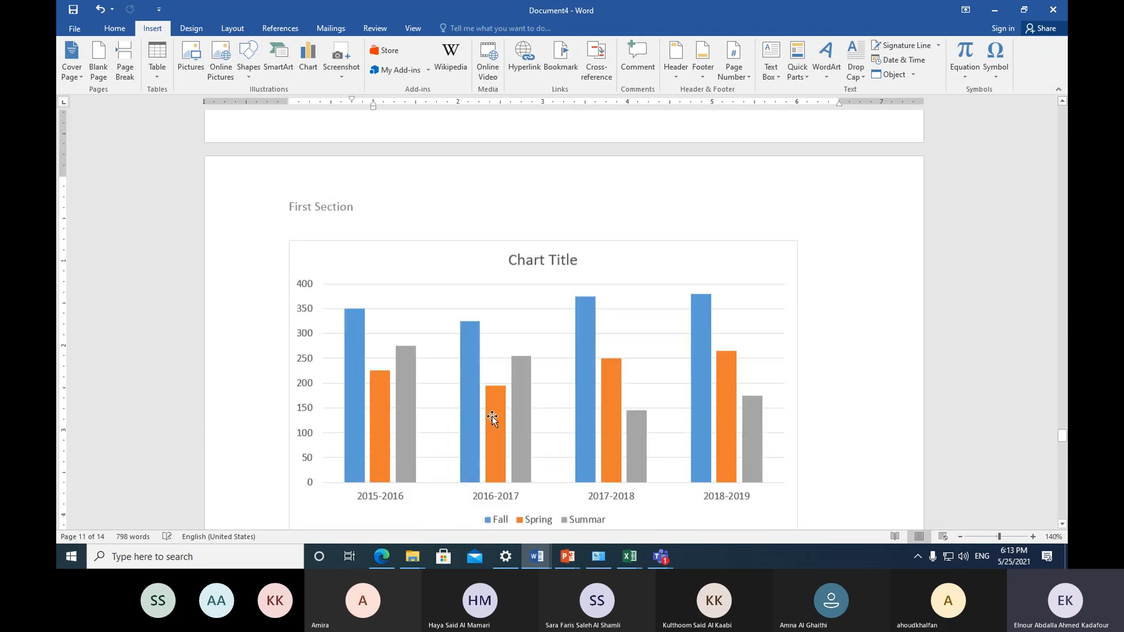
{"action": "scroll", "coordinate": [491, 416], "scroll_direction": "down", "scroll_amount": 9}
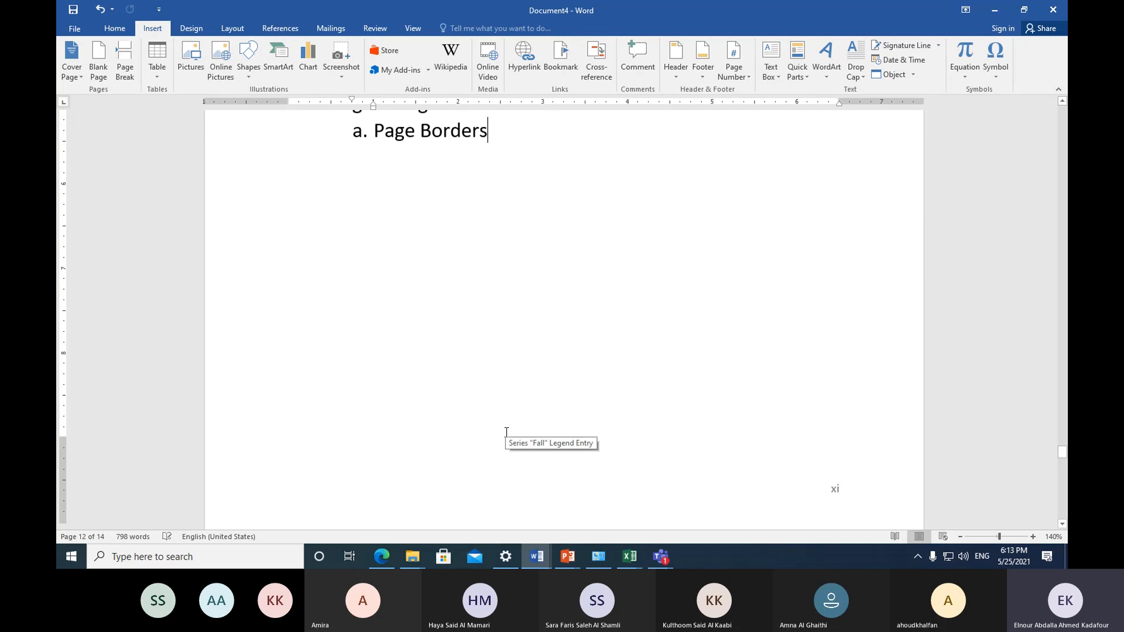
{"action": "scroll", "coordinate": [506, 432], "scroll_direction": "down", "scroll_amount": 1}
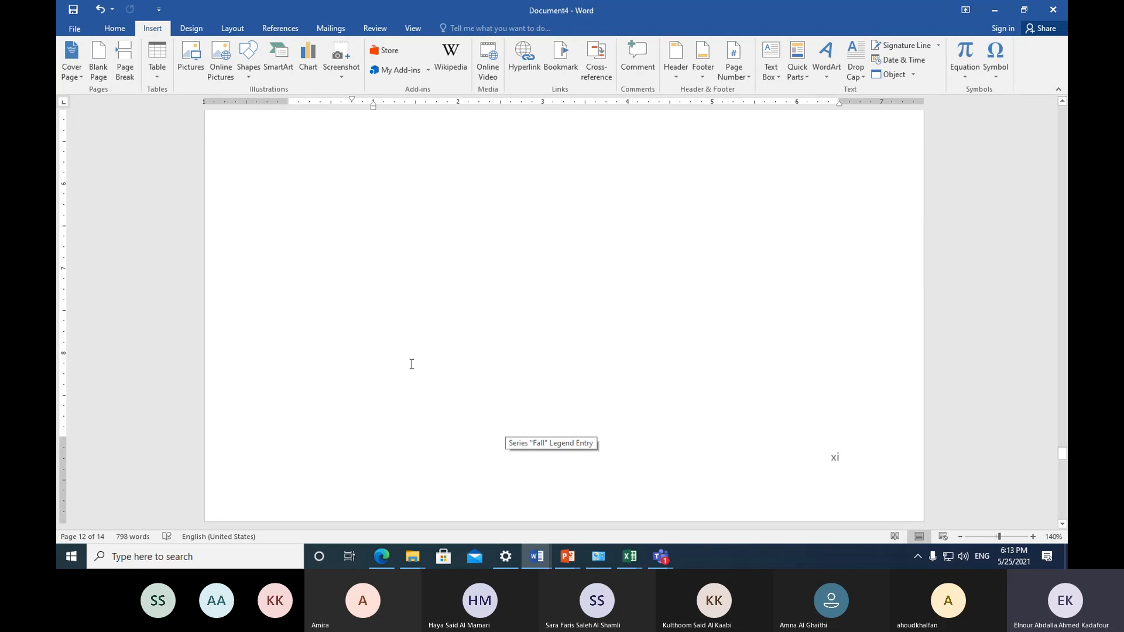
{"action": "scroll", "coordinate": [411, 364], "scroll_direction": "up", "scroll_amount": 3}
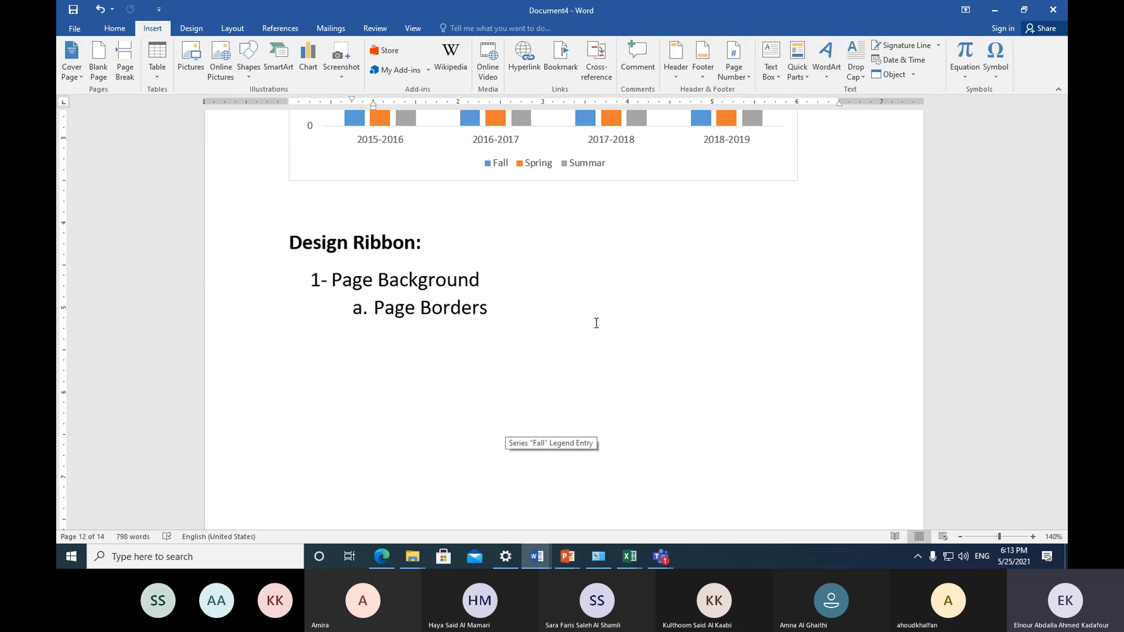
{"action": "scroll", "coordinate": [610, 419], "scroll_direction": "down", "scroll_amount": 4}
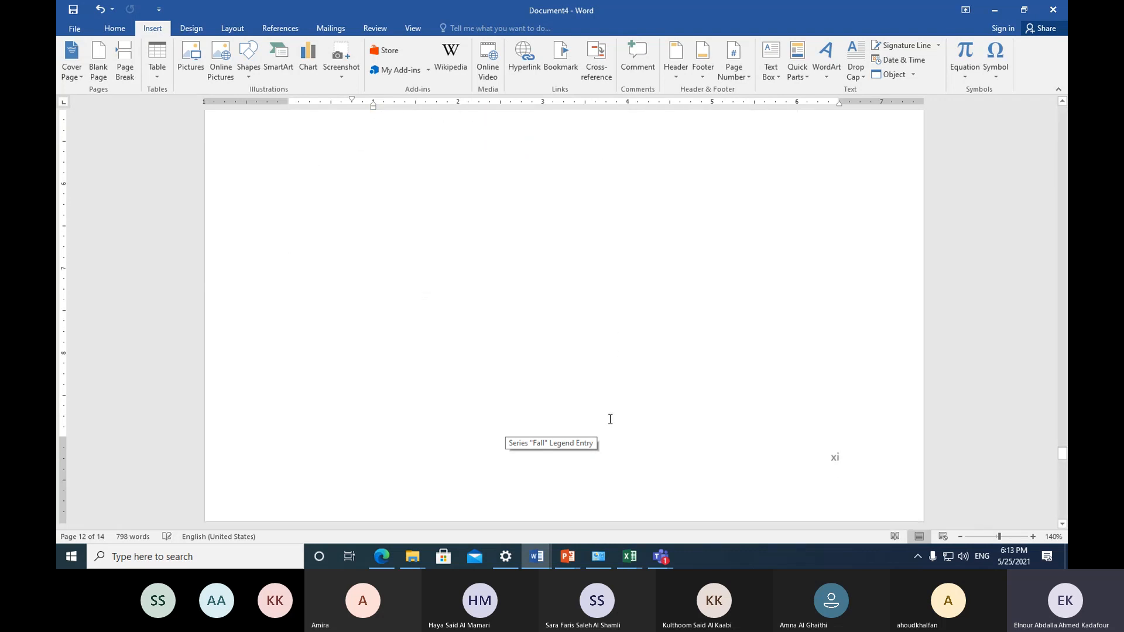
{"action": "scroll", "coordinate": [610, 419], "scroll_direction": "up", "scroll_amount": 5}
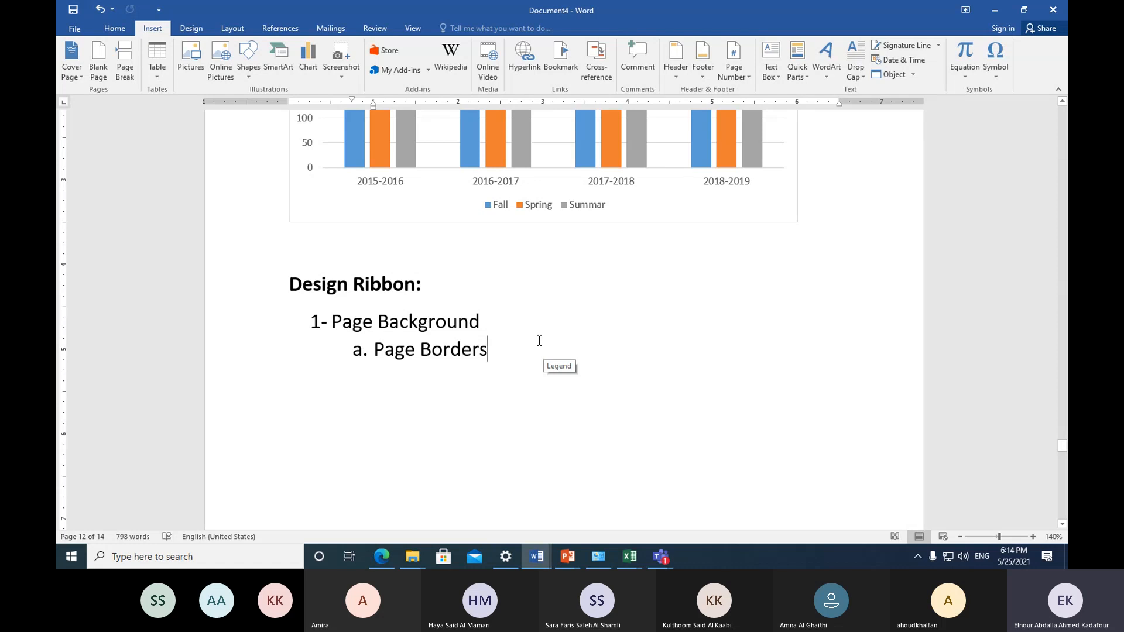
Step: Go back through the illustrations to the Header & Footer entry in the review notes and place the cursor before its Header item
{"action": "scroll", "coordinate": [538, 345], "scroll_direction": "up", "scroll_amount": 8}
{"action": "scroll", "coordinate": [495, 324], "scroll_direction": "up", "scroll_amount": 10}
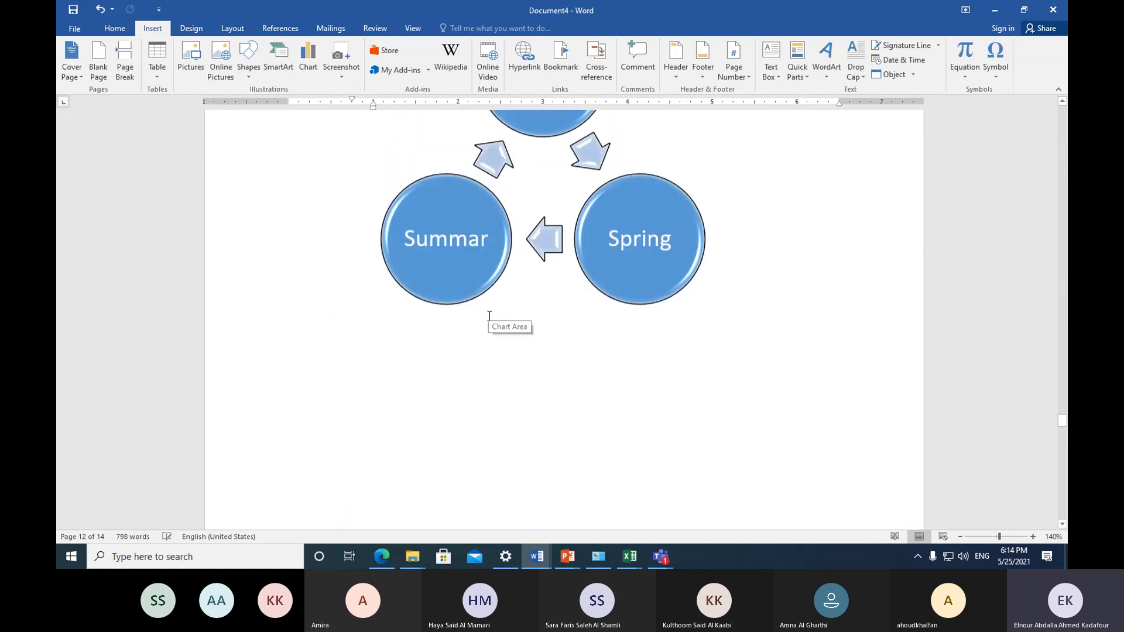
{"action": "scroll", "coordinate": [479, 305], "scroll_direction": "up", "scroll_amount": 8}
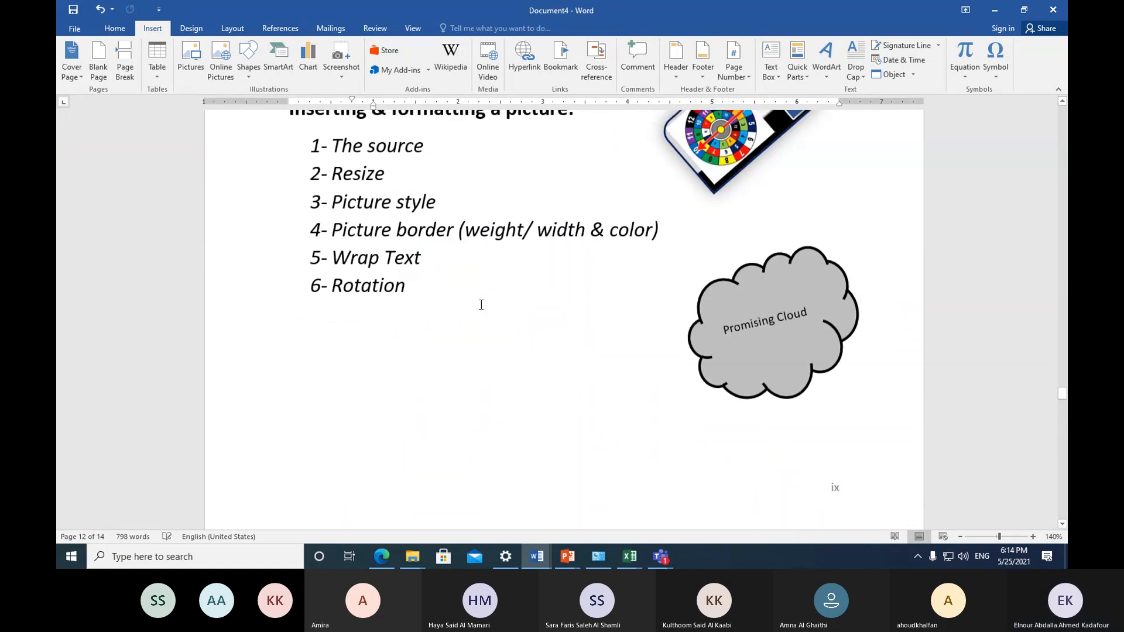
{"action": "scroll", "coordinate": [454, 313], "scroll_direction": "down", "scroll_amount": 2}
{"action": "scroll", "coordinate": [452, 316], "scroll_direction": "up", "scroll_amount": 7}
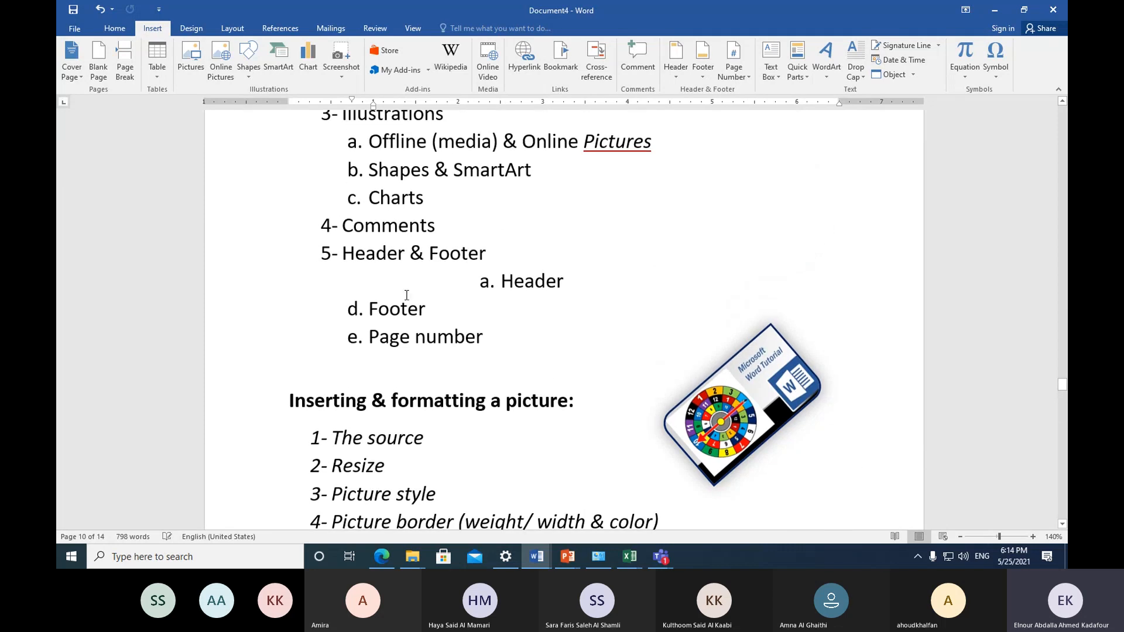
{"action": "left_click", "coordinate": [476, 280]}
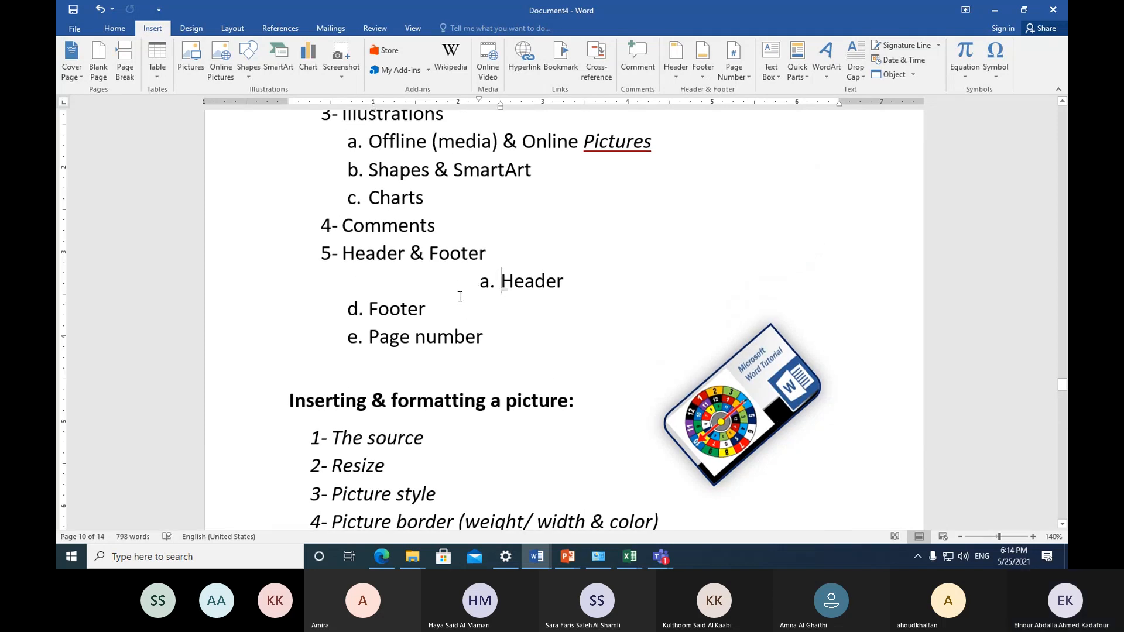
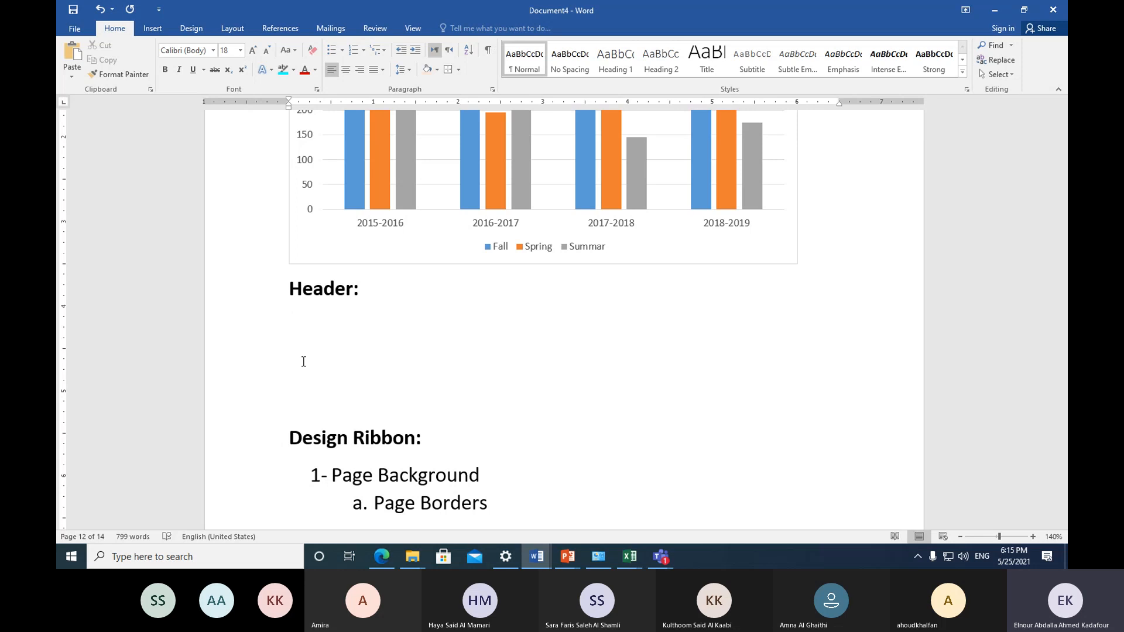
Step: Browse the built-in header designs and insert the Blank (Three Columns) header on the chart page
{"action": "left_click", "coordinate": [152, 30]}
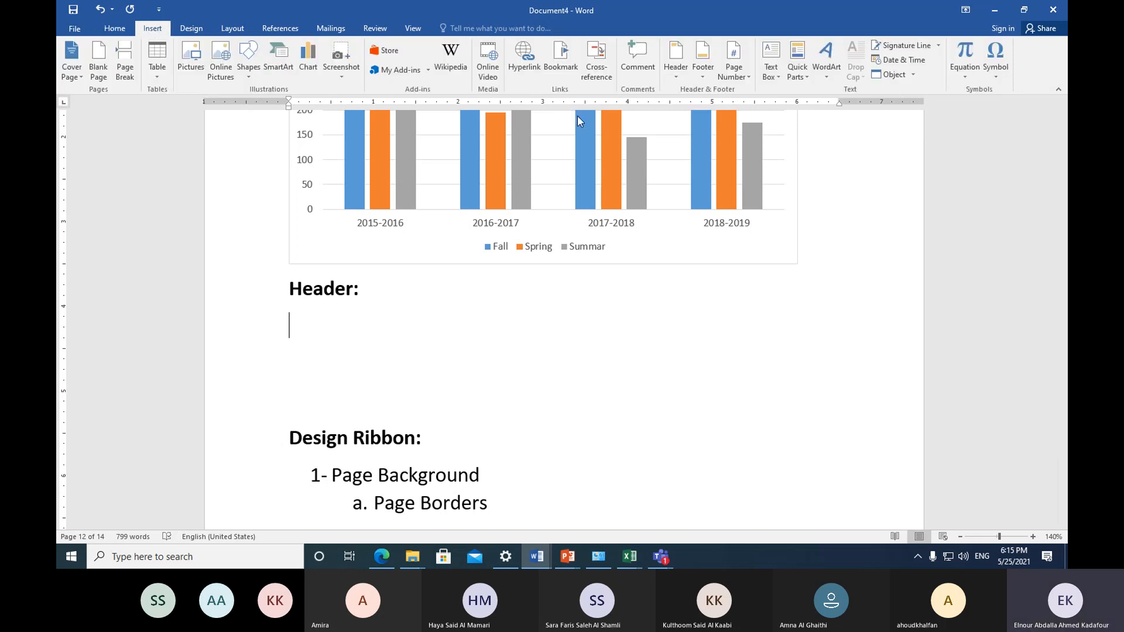
{"action": "left_click", "coordinate": [673, 82]}
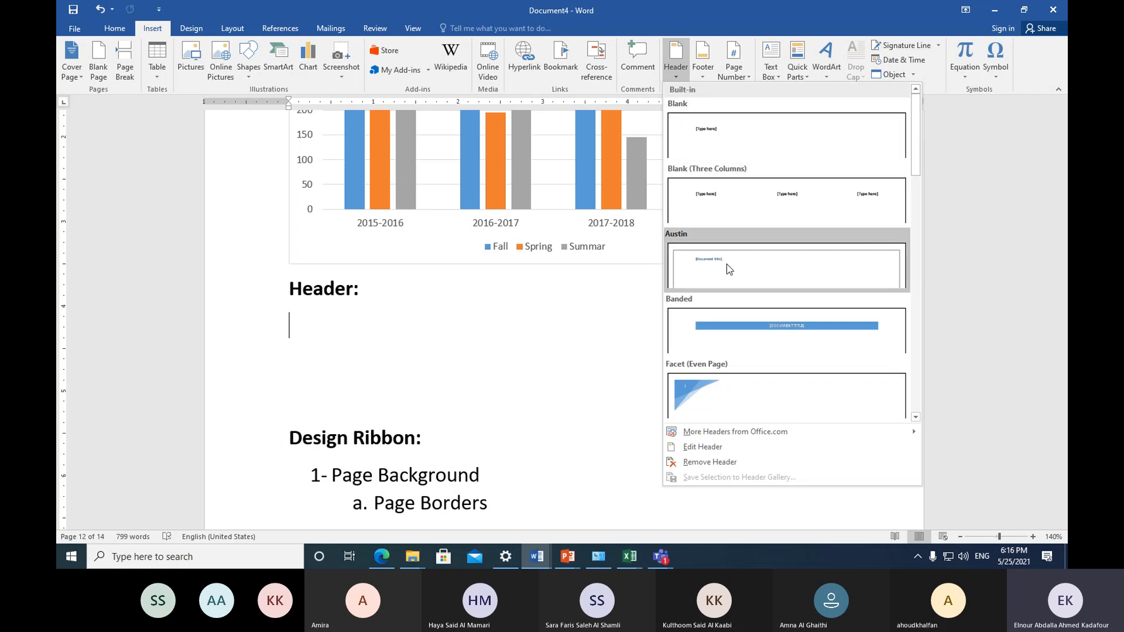
{"action": "scroll", "coordinate": [745, 336], "scroll_direction": "down", "scroll_amount": 10}
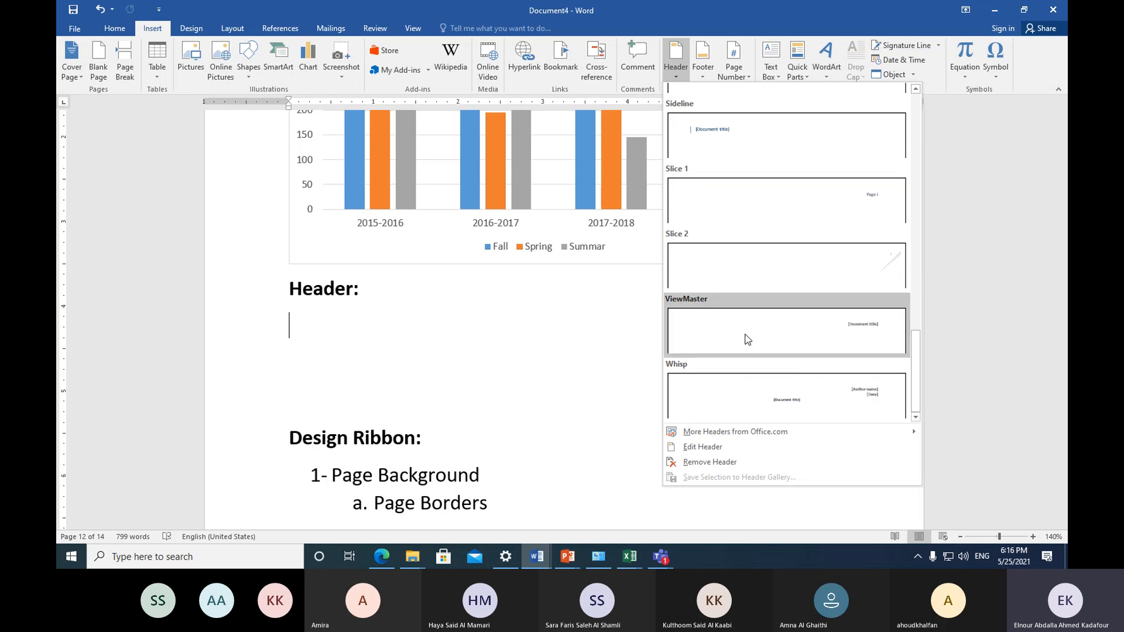
{"action": "scroll", "coordinate": [748, 340], "scroll_direction": "up", "scroll_amount": 12}
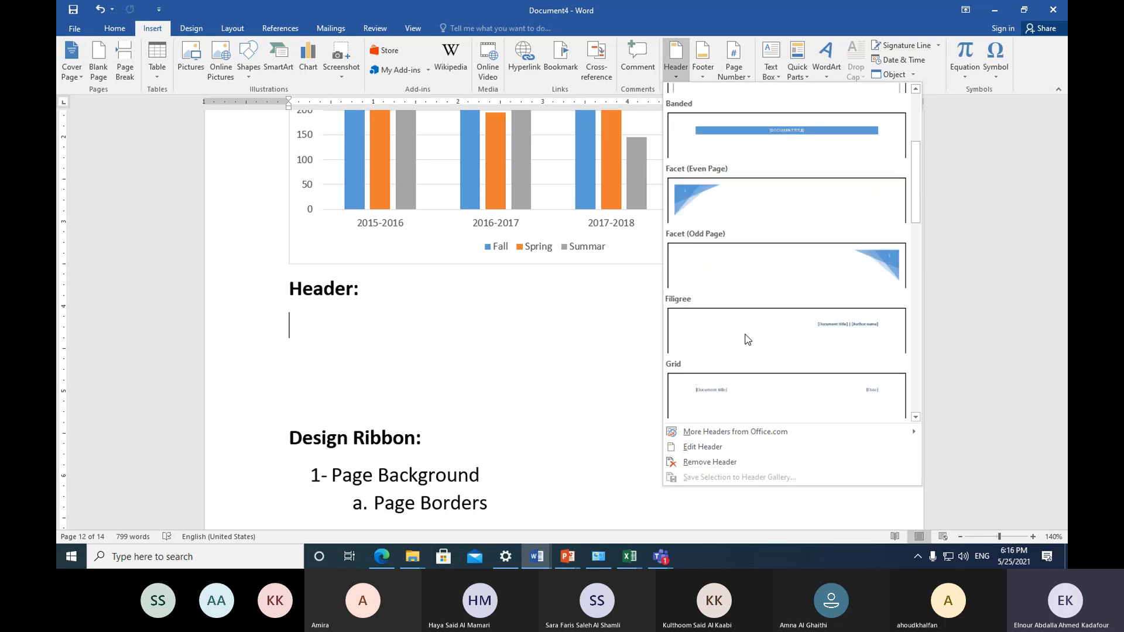
{"action": "scroll", "coordinate": [748, 340], "scroll_direction": "up", "scroll_amount": 3}
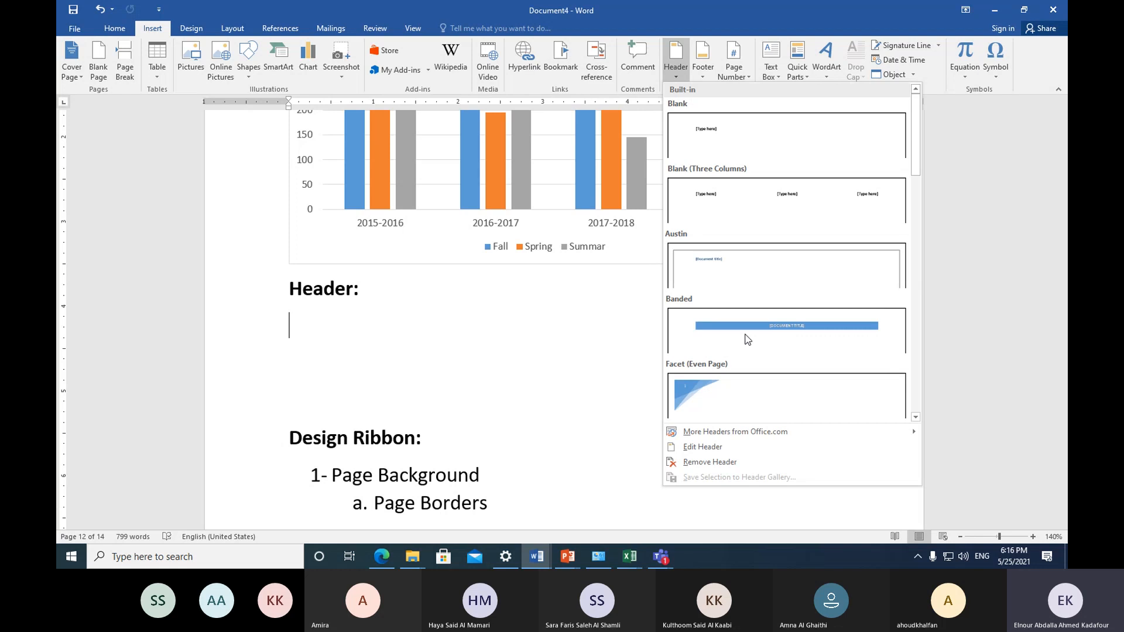
{"action": "left_click", "coordinate": [749, 202]}
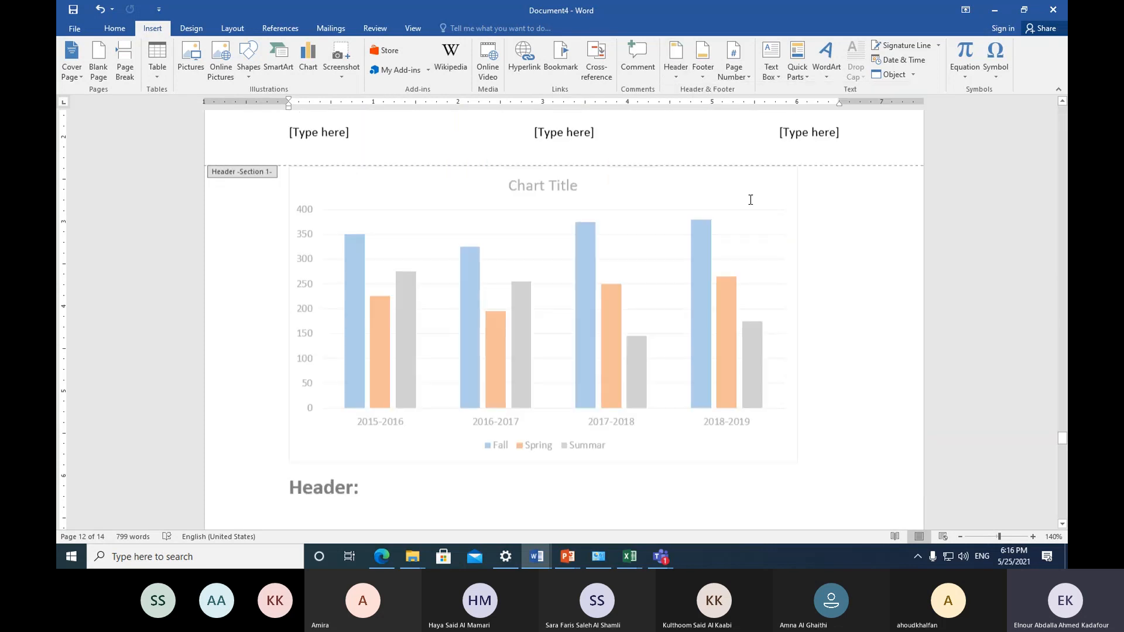
Step: Delete the centre placeholder from the three-column header
{"action": "left_click", "coordinate": [592, 173]}
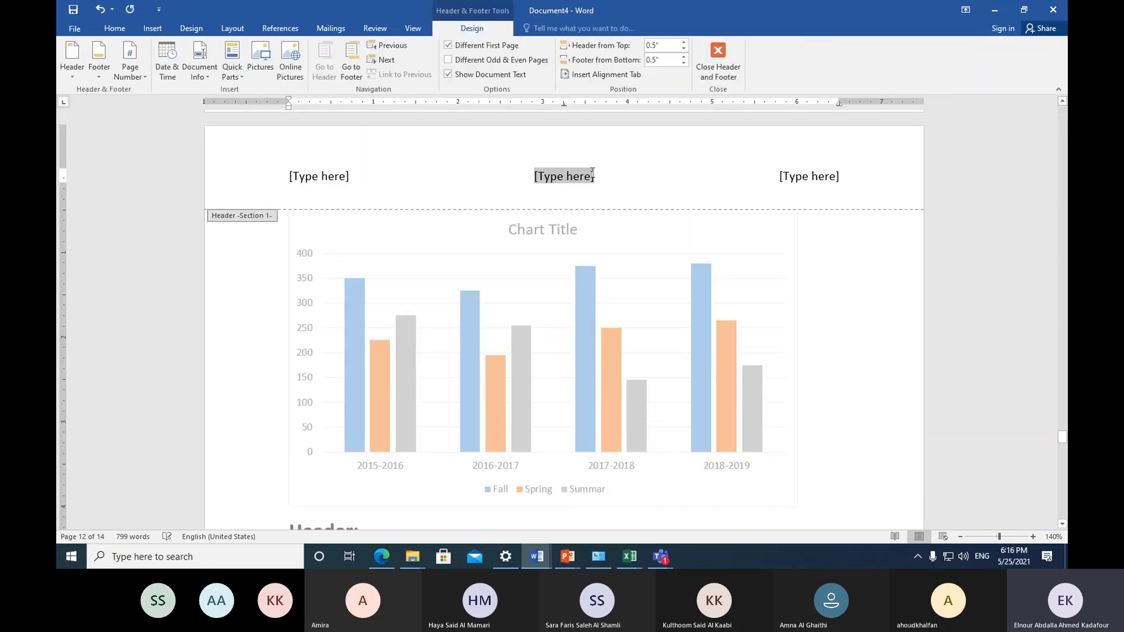
{"action": "left_click", "coordinate": [593, 174]}
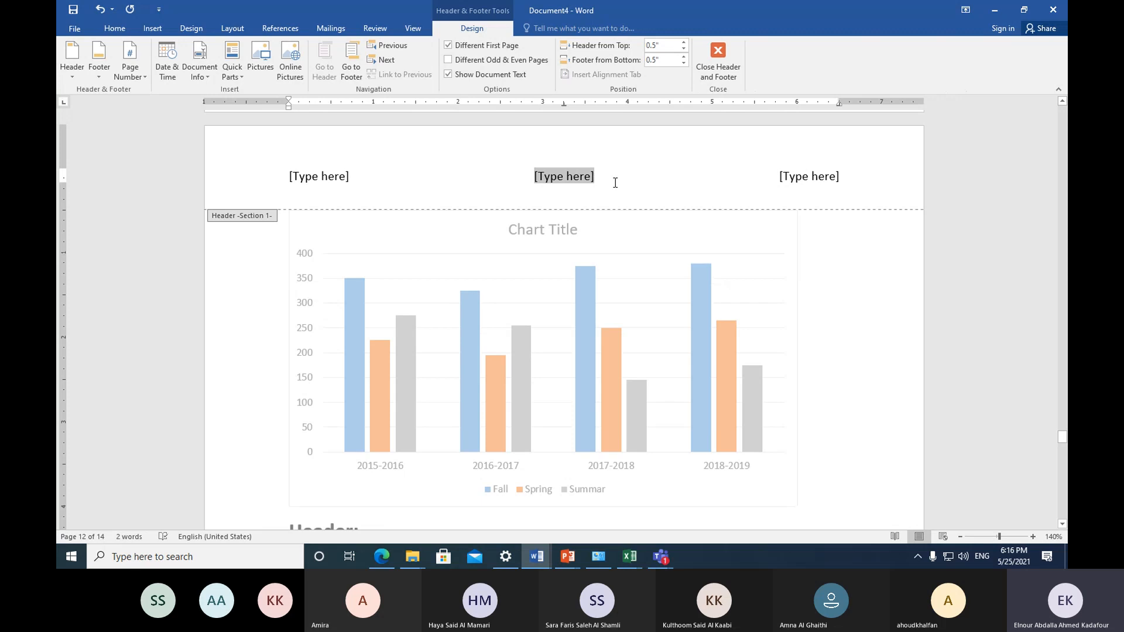
{"action": "key", "text": "Delete"}
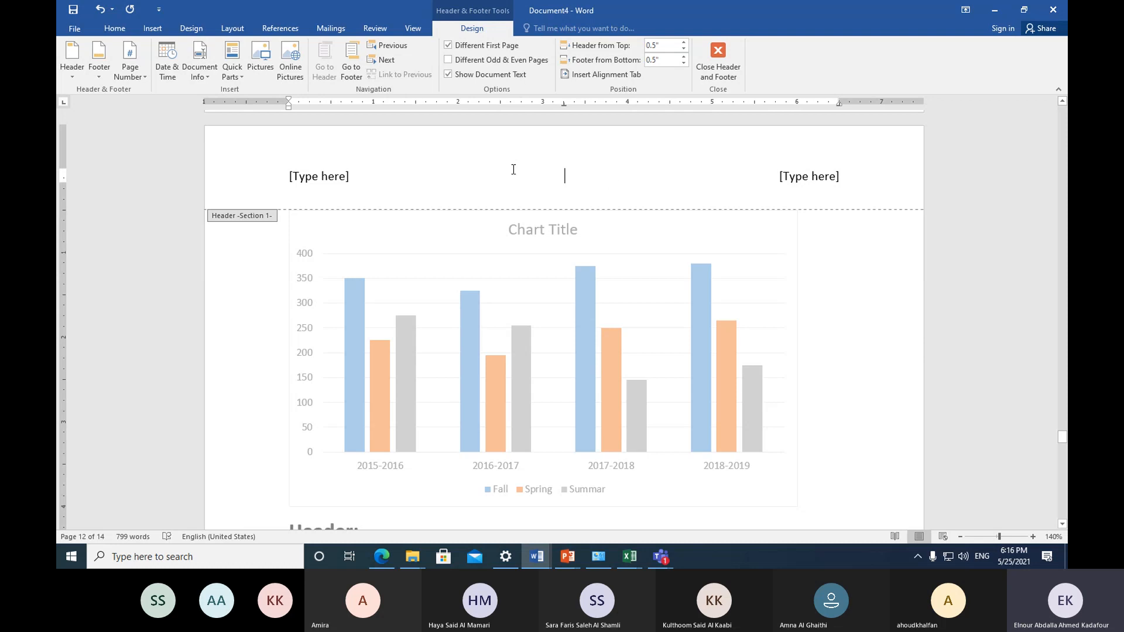
Step: Replace the header's left placeholder with the text "Intensive MS Word"
{"action": "left_click", "coordinate": [305, 176]}
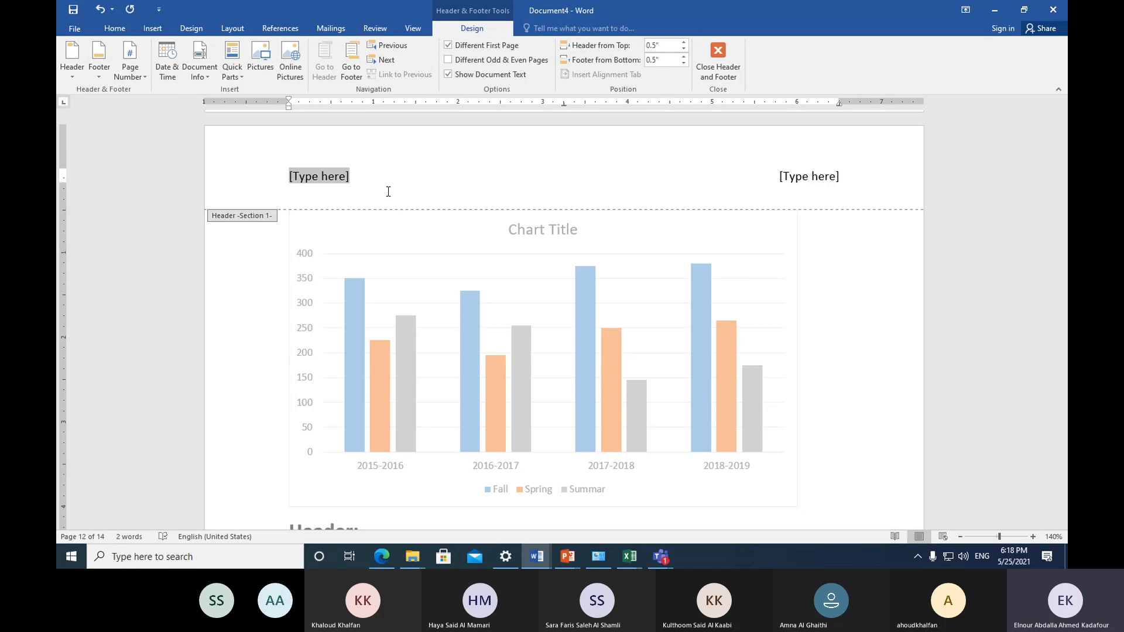
{"action": "type", "text": "In"}
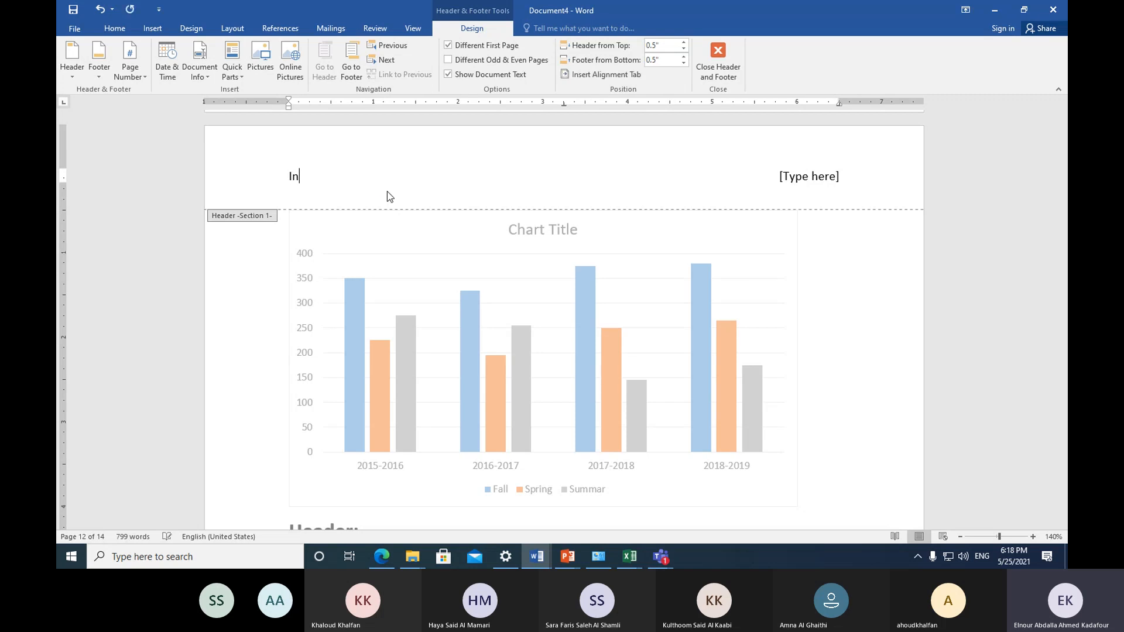
{"action": "type", "text": "ten"}
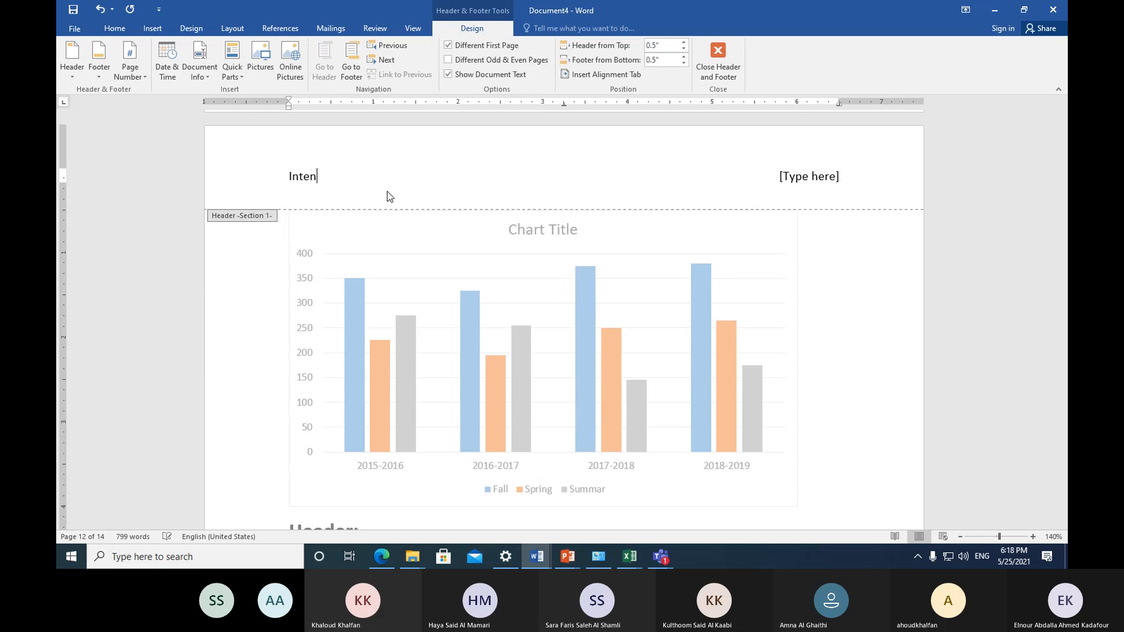
{"action": "type", "text": "sics"}
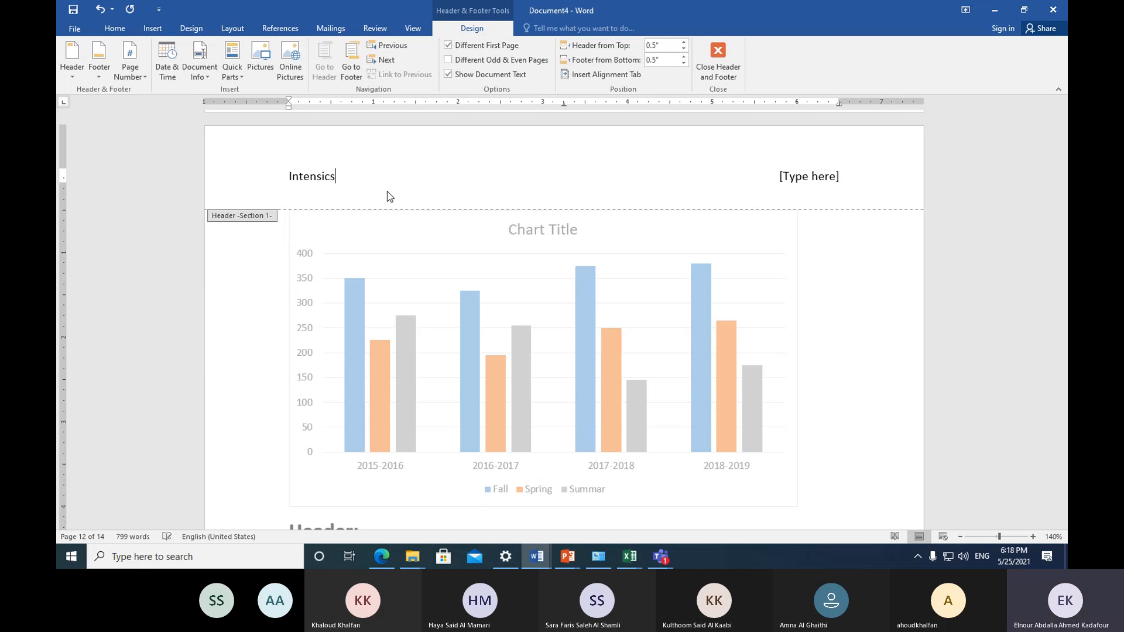
{"action": "key", "text": "BackSpace"}
{"action": "key", "text": "BackSpace"}
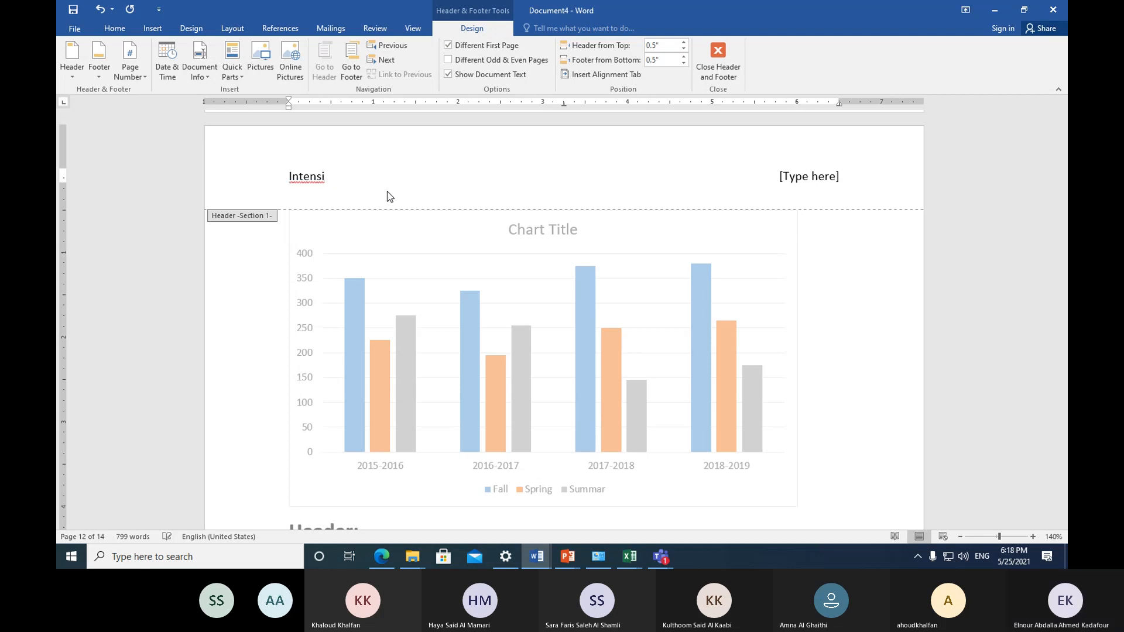
{"action": "key", "text": "BackSpace"}
{"action": "key", "text": "BackSpace"}
{"action": "key", "text": "BackSpace"}
{"action": "key", "text": "BackSpace"}
{"action": "key", "text": "BackSpace"}
{"action": "type", "text": "tensive "}
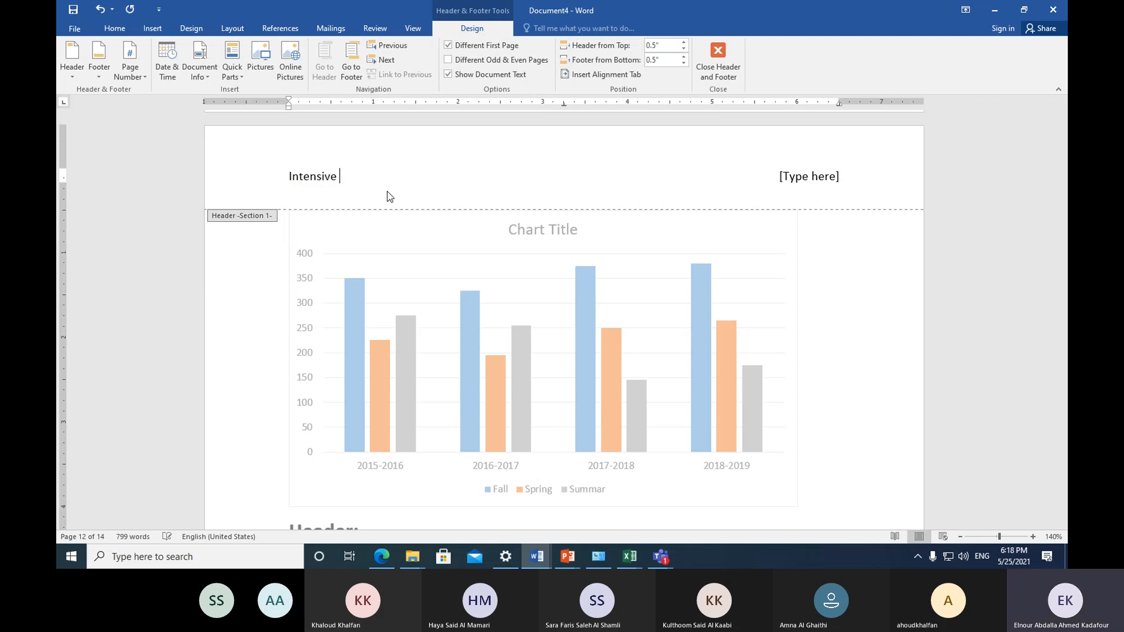
{"action": "type", "text": "MS Word"}
Step: Replace the header's right placeholder with the text "May 20-21"
{"action": "left_click", "coordinate": [788, 177]}
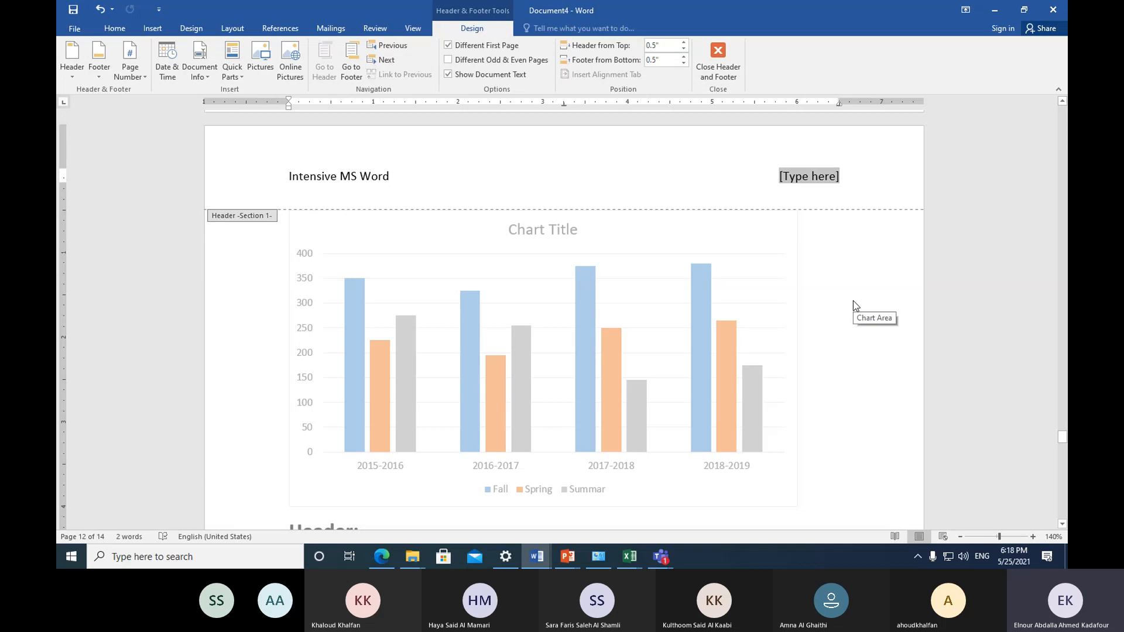
{"action": "type", "text": "M"}
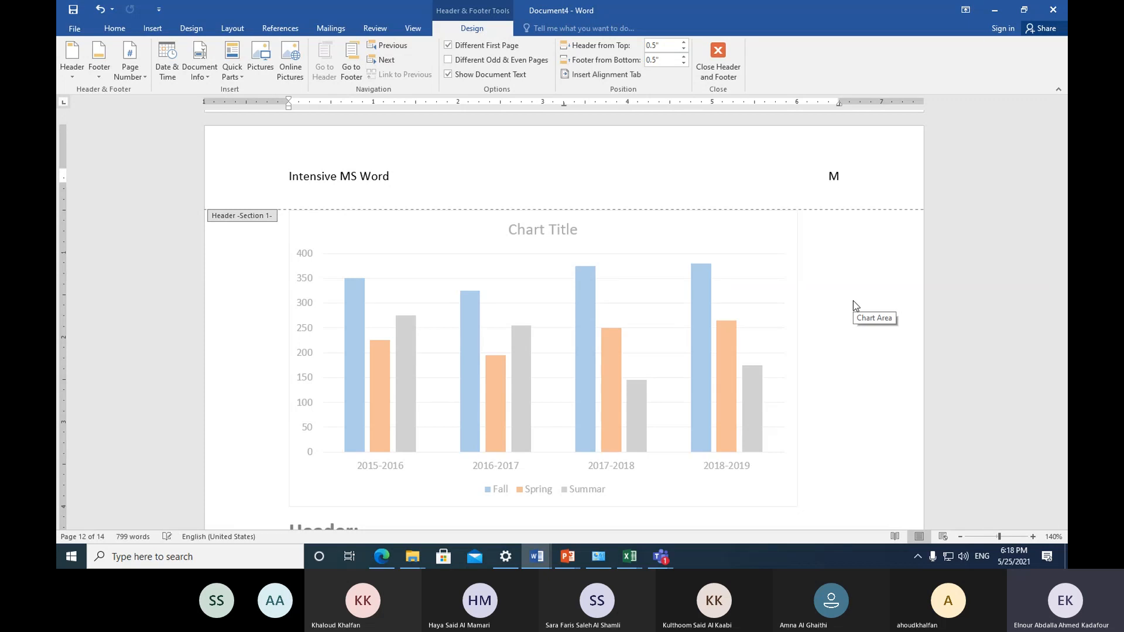
{"action": "type", "text": "ay 20-21"}
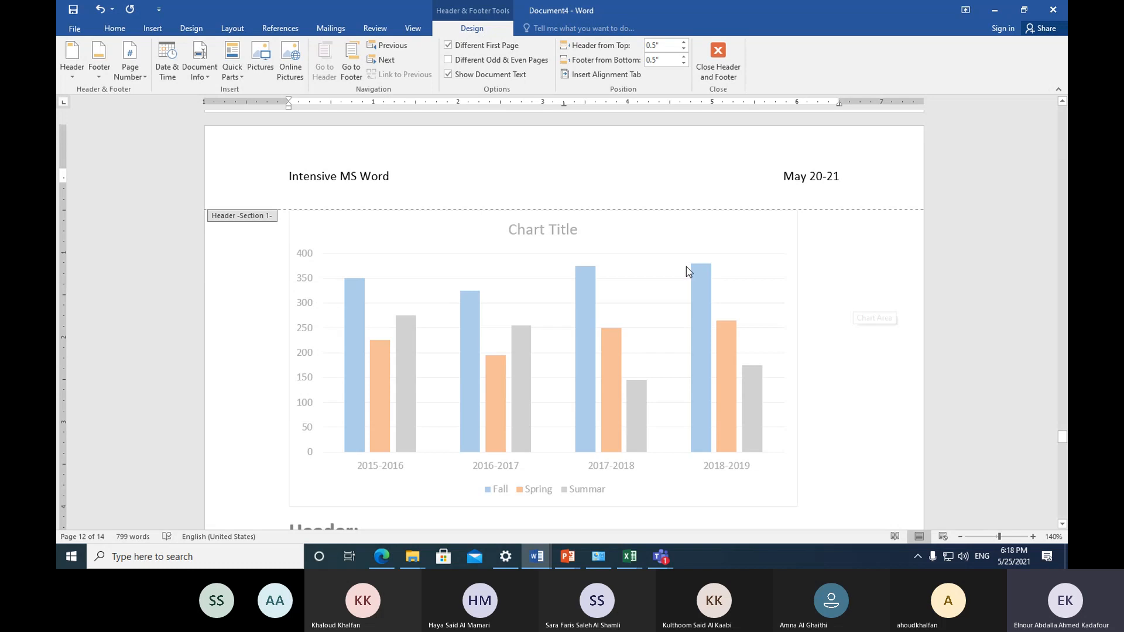
Step: Format the whole header line as italic, non-bold text in dark red
{"action": "mouse_move", "coordinate": [701, 268]}
{"action": "left_click", "coordinate": [258, 182]}
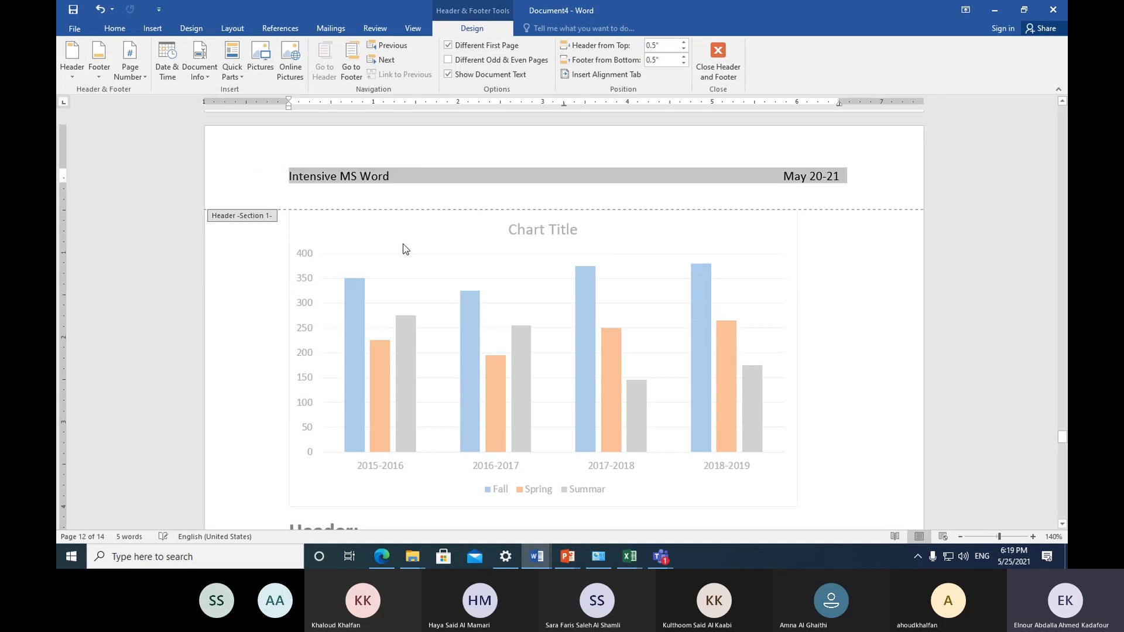
{"action": "left_click", "coordinate": [110, 30]}
{"action": "left_click", "coordinate": [178, 70]}
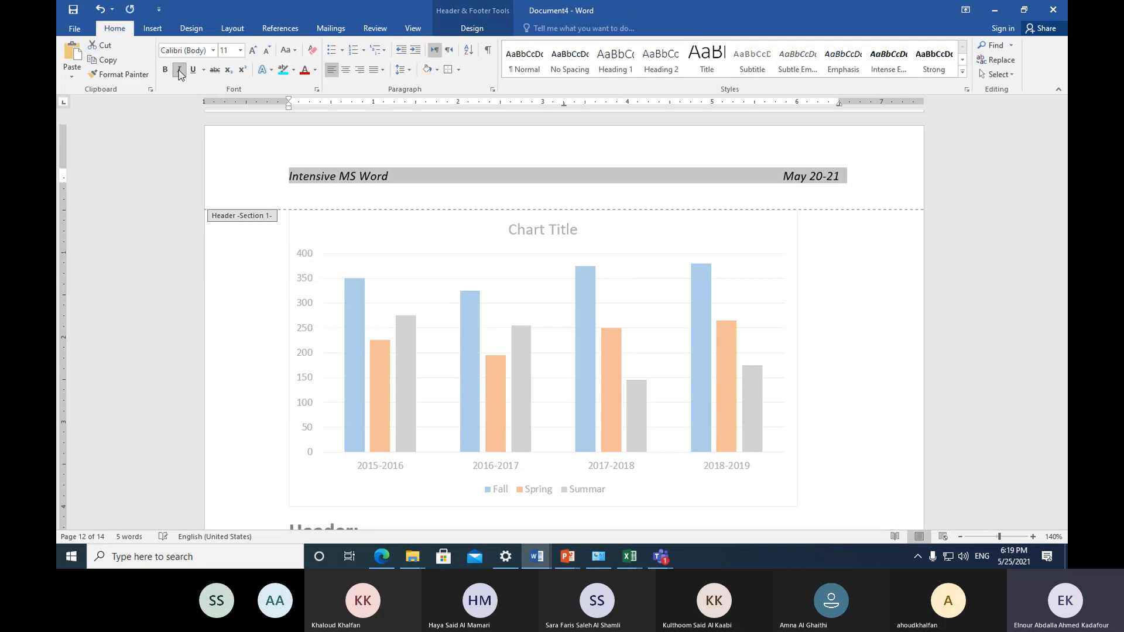
{"action": "left_click", "coordinate": [304, 70]}
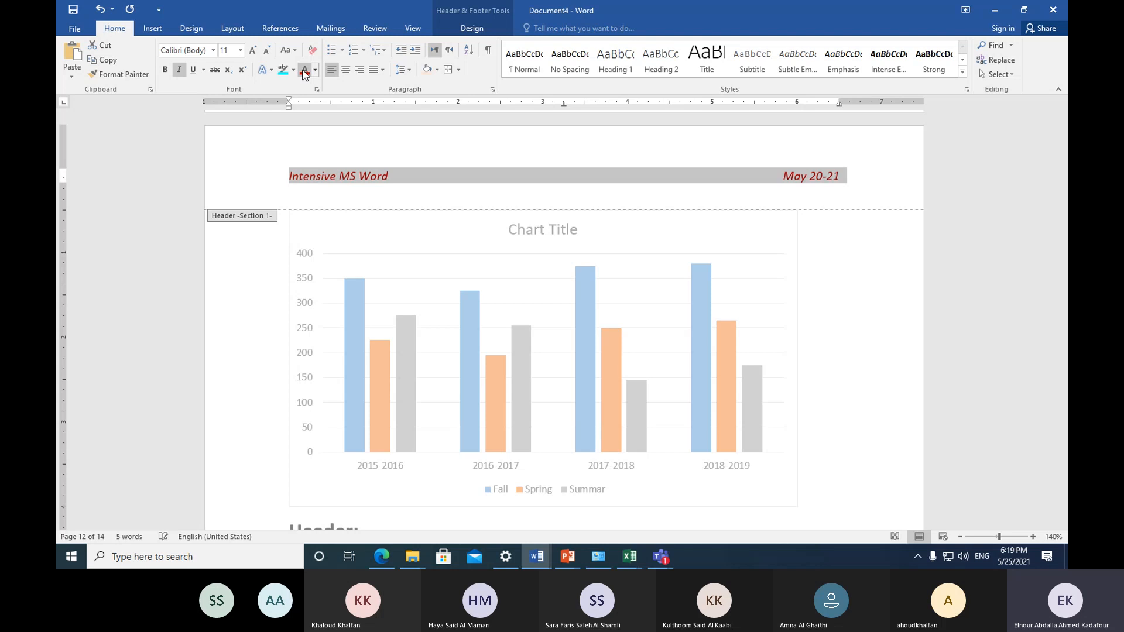
{"action": "left_click", "coordinate": [165, 70]}
{"action": "left_click", "coordinate": [166, 70]}
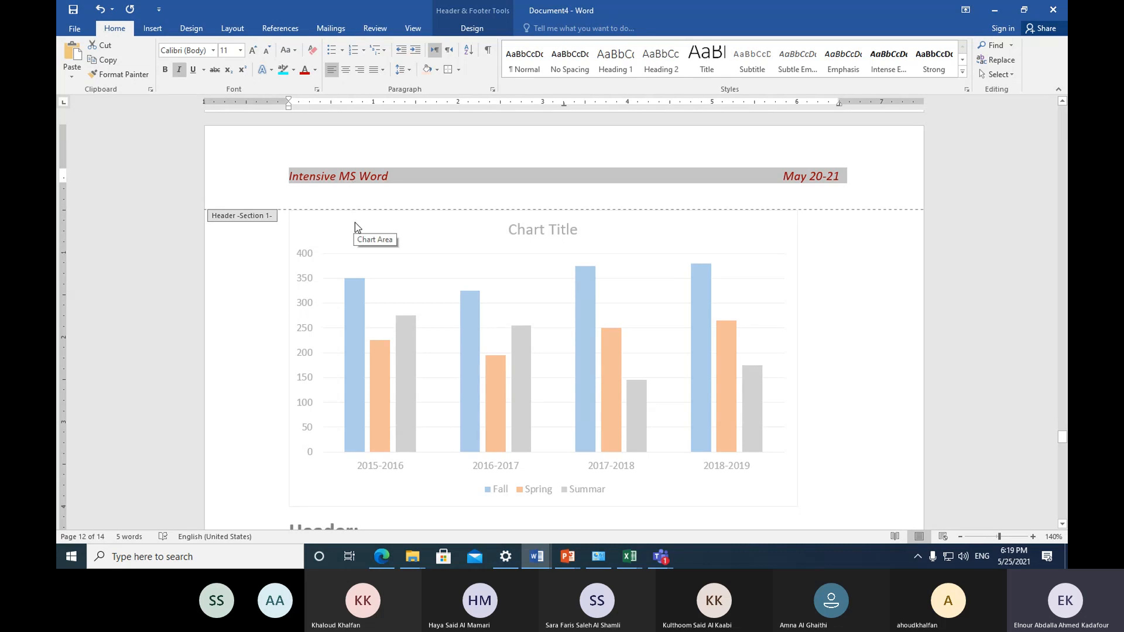
Step: Check the chart page from its header to the page number in its footer, and close header and footer editing
{"action": "left_click", "coordinate": [471, 28]}
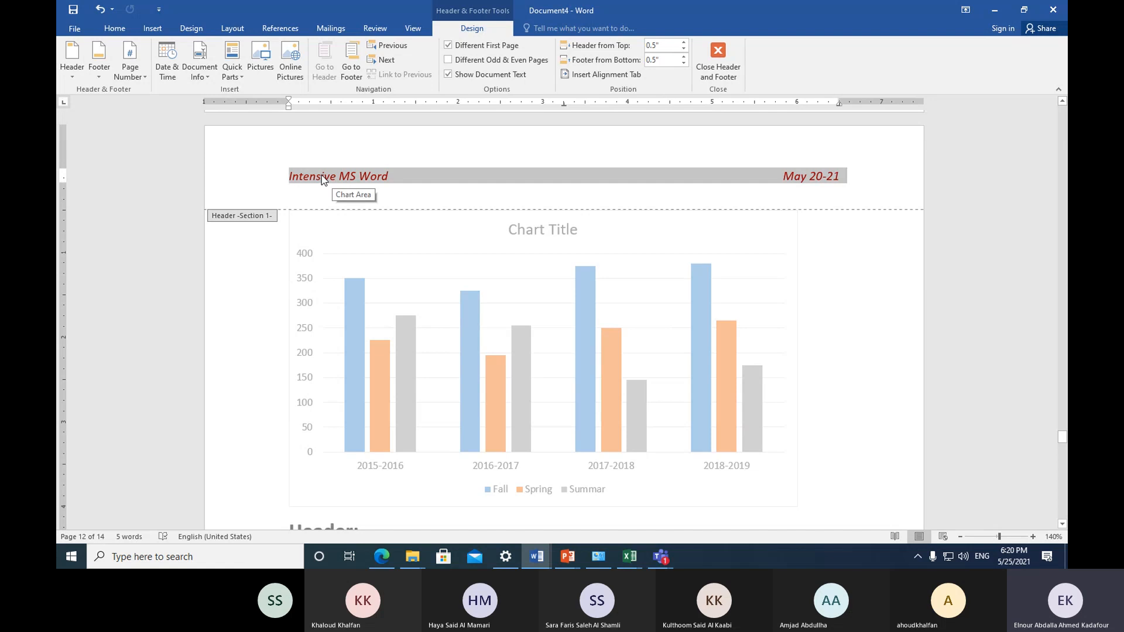
{"action": "scroll", "coordinate": [450, 272], "scroll_direction": "down", "scroll_amount": 5}
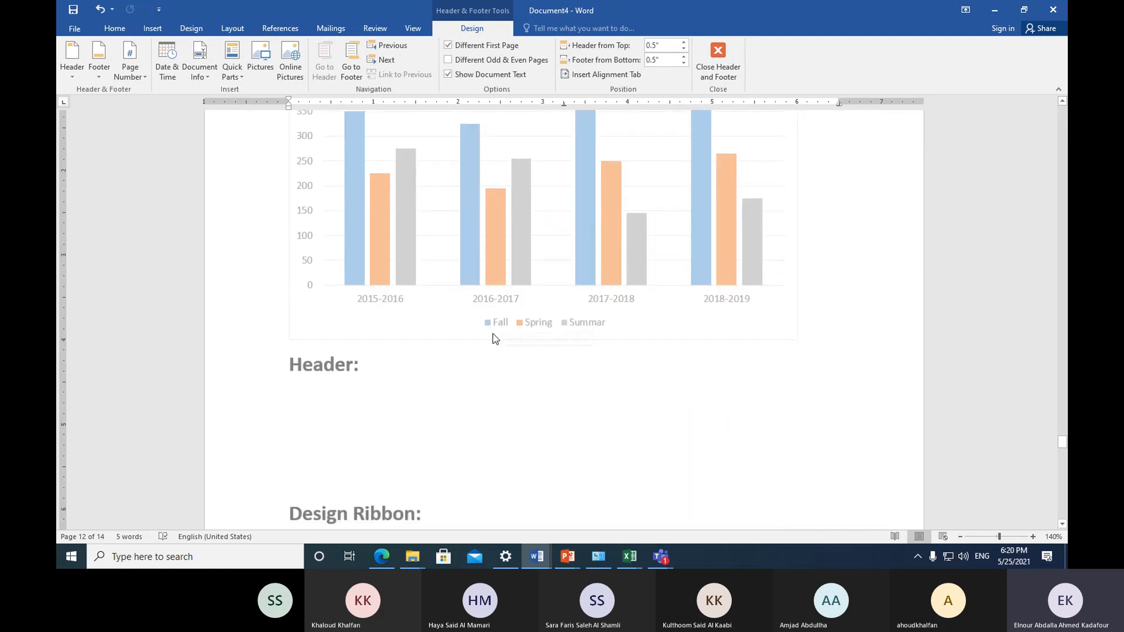
{"action": "scroll", "coordinate": [502, 326], "scroll_direction": "down", "scroll_amount": 15}
{"action": "scroll", "coordinate": [503, 367], "scroll_direction": "up", "scroll_amount": 18}
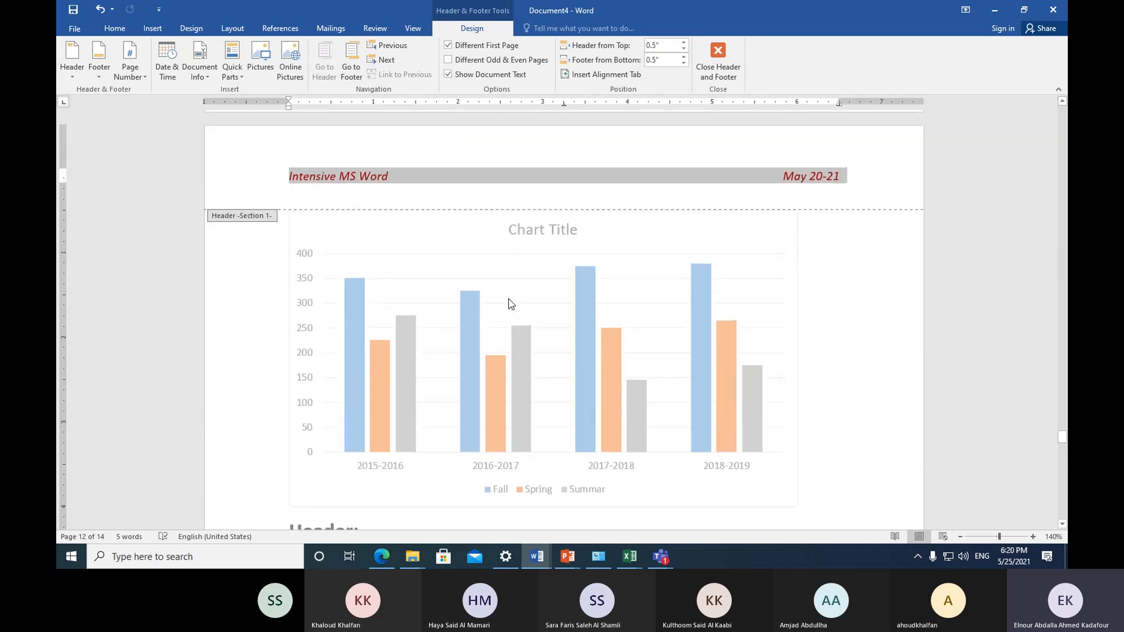
{"action": "scroll", "coordinate": [508, 303], "scroll_direction": "down", "scroll_amount": 10}
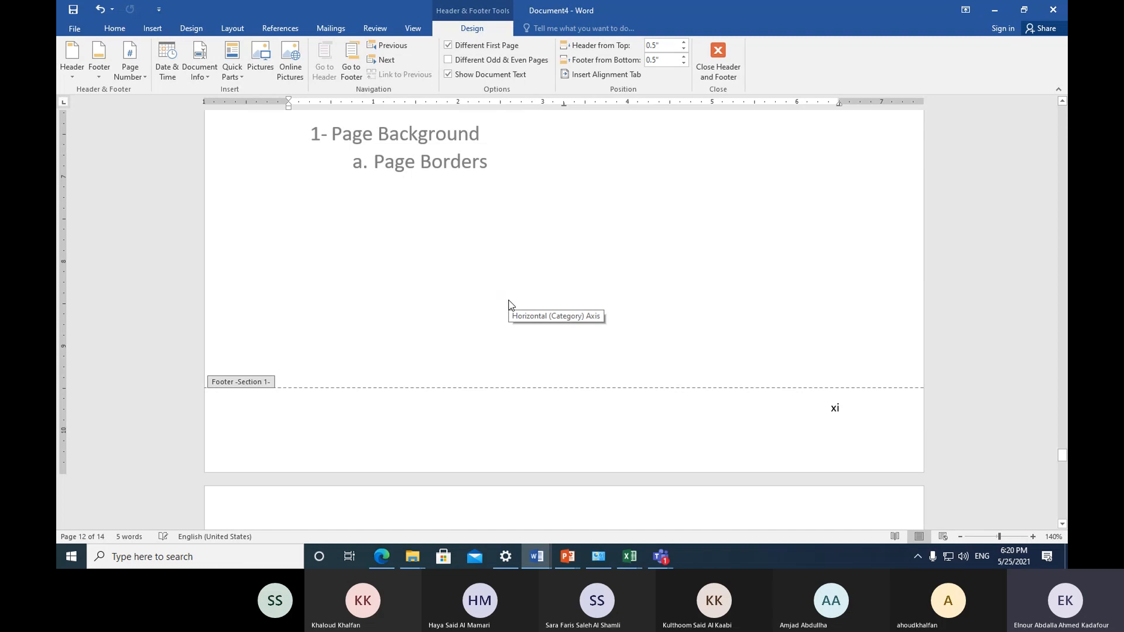
{"action": "left_click", "coordinate": [481, 409]}
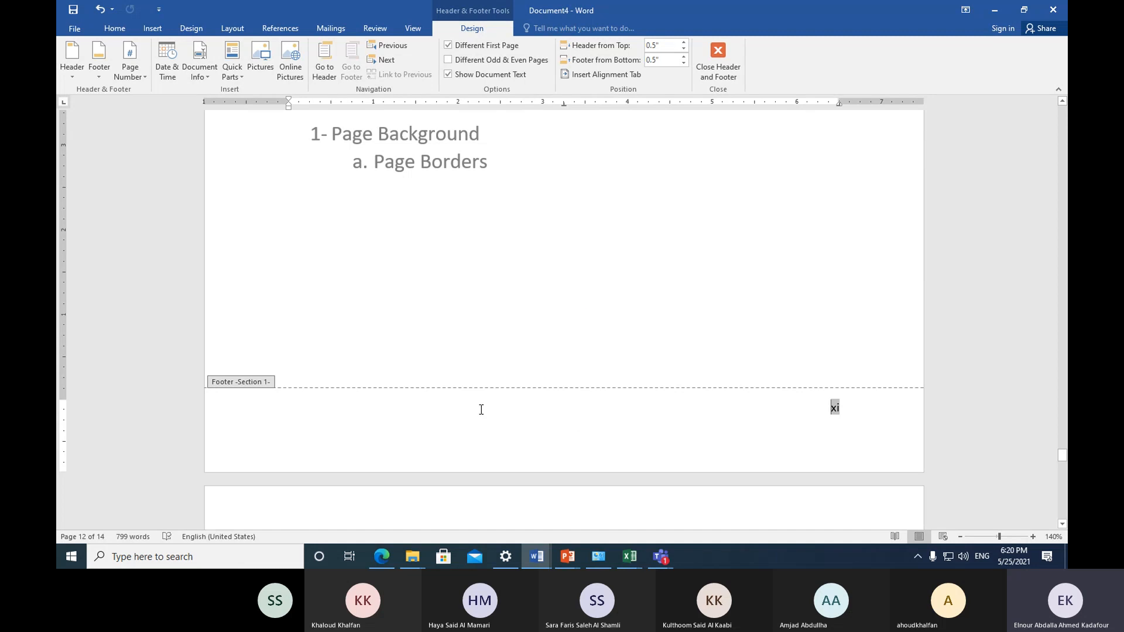
{"action": "scroll", "coordinate": [481, 409], "scroll_direction": "up", "scroll_amount": 5}
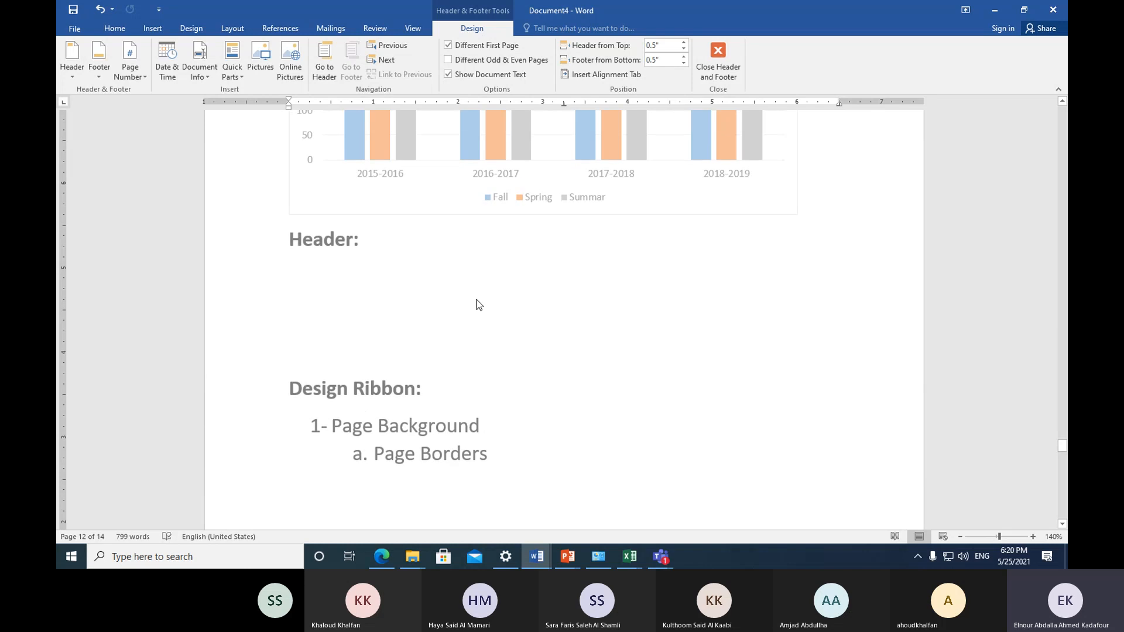
{"action": "scroll", "coordinate": [479, 304], "scroll_direction": "up", "scroll_amount": 3}
{"action": "scroll", "coordinate": [478, 305], "scroll_direction": "up", "scroll_amount": 4}
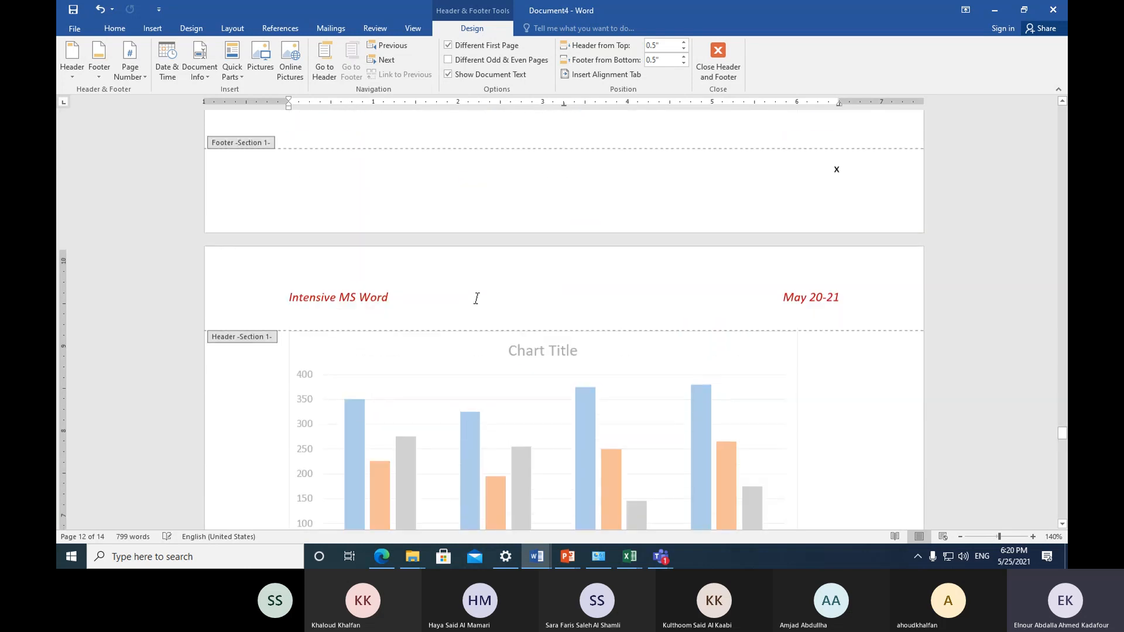
{"action": "left_click", "coordinate": [717, 51]}
Step: Review the chart page in the document body and reopen its header for editing at the "May 20-21" text
{"action": "scroll", "coordinate": [532, 421], "scroll_direction": "down", "scroll_amount": 6}
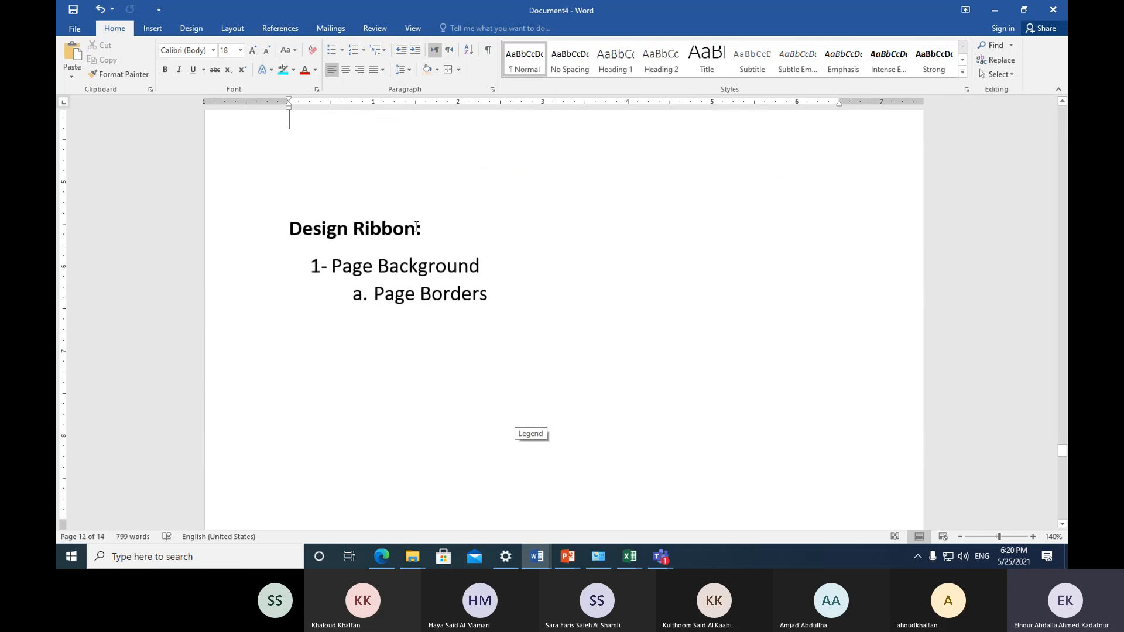
{"action": "scroll", "coordinate": [431, 257], "scroll_direction": "up", "scroll_amount": 4}
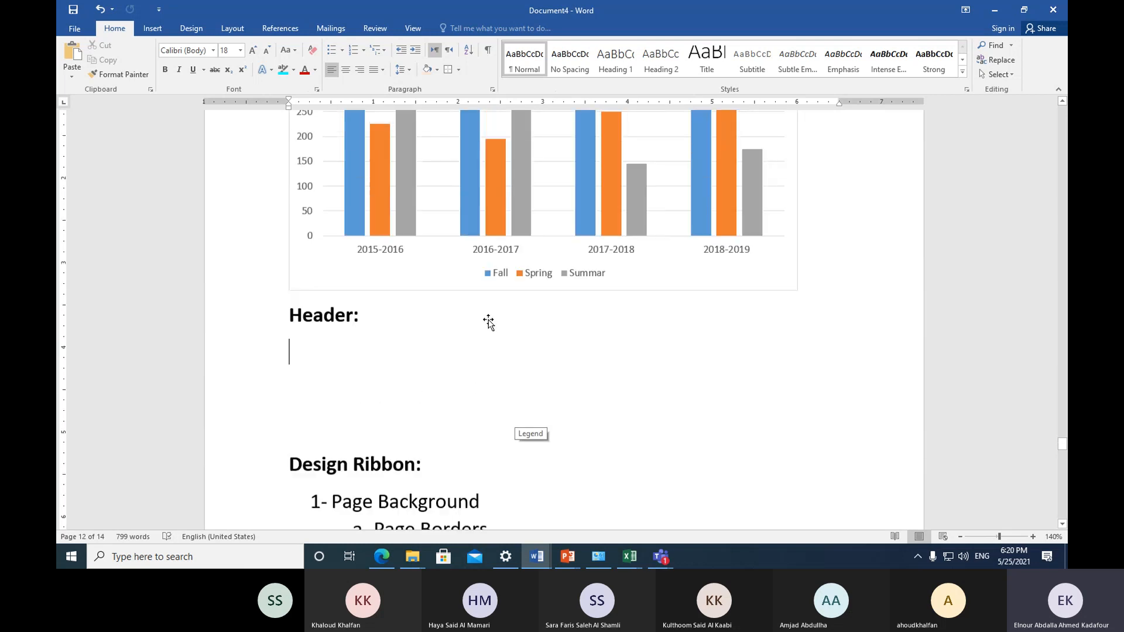
{"action": "scroll", "coordinate": [488, 322], "scroll_direction": "up", "scroll_amount": 6}
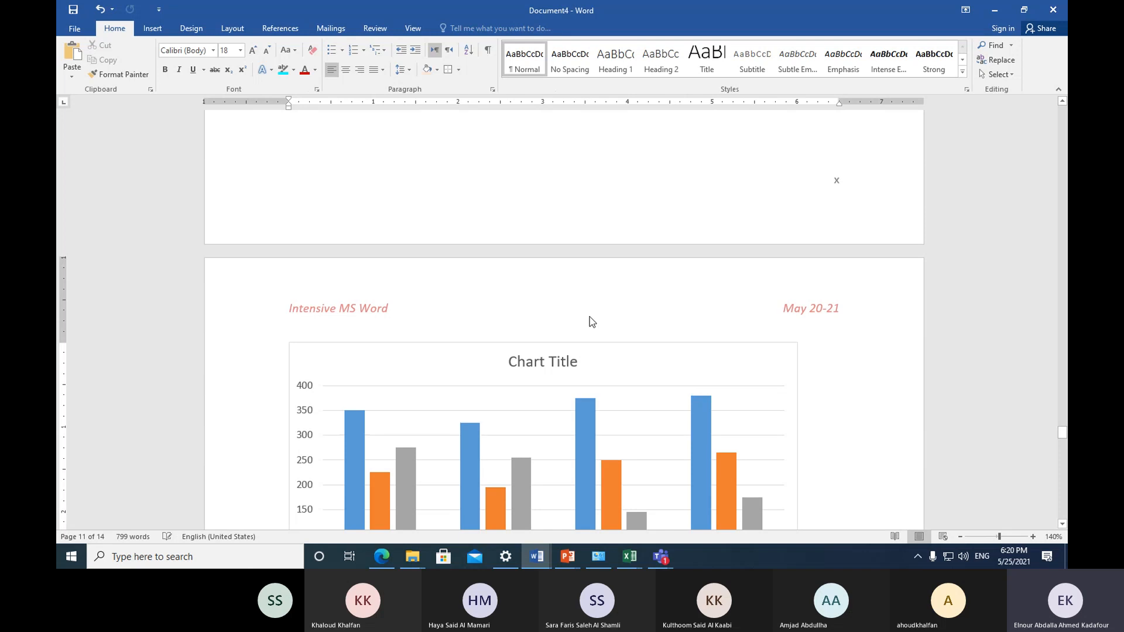
{"action": "left_click", "coordinate": [153, 29]}
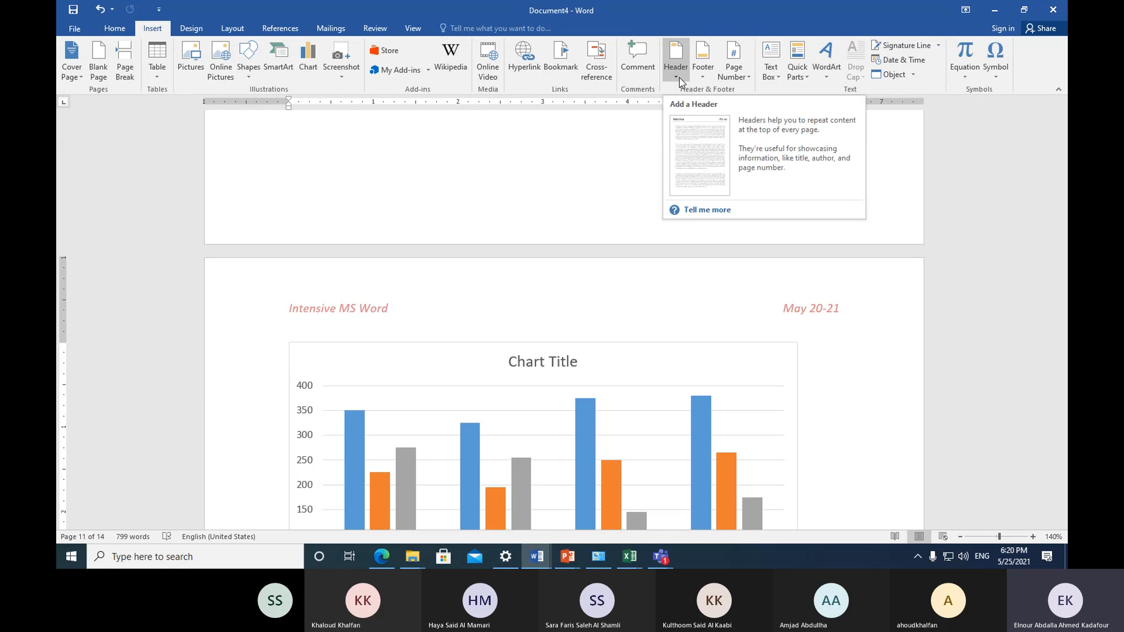
{"action": "scroll", "coordinate": [816, 316], "scroll_direction": "down", "scroll_amount": 3}
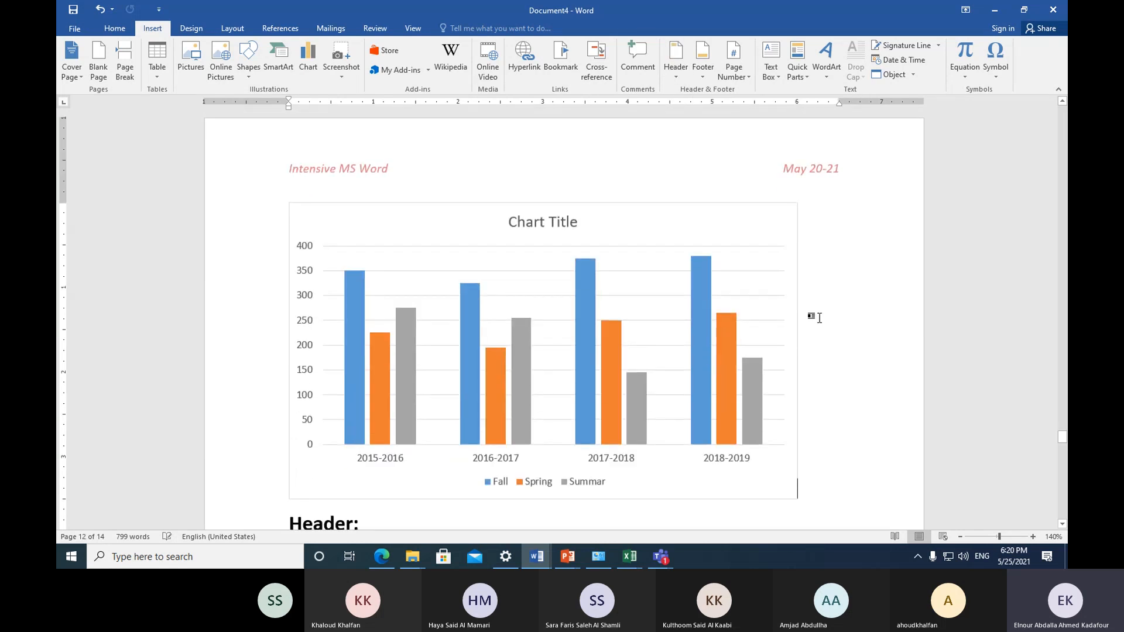
{"action": "double_click", "coordinate": [781, 170]}
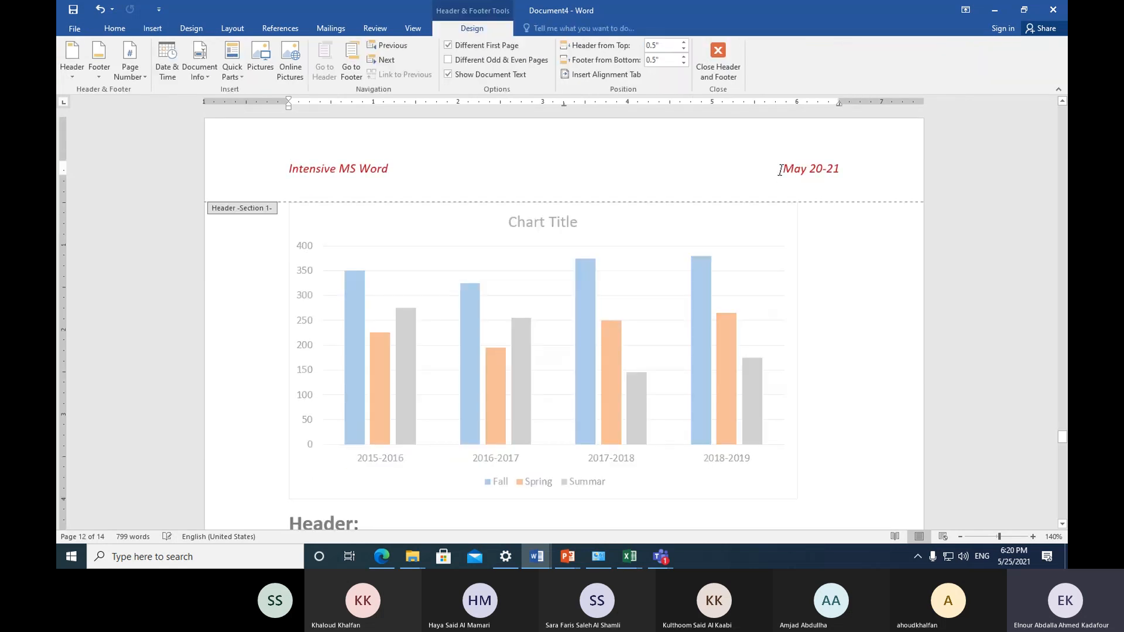
Step: Compare the chart page's header and footer with the "Second Section" header on the following page, and close header and footer editing
{"action": "scroll", "coordinate": [613, 359], "scroll_direction": "down", "scroll_amount": 8}
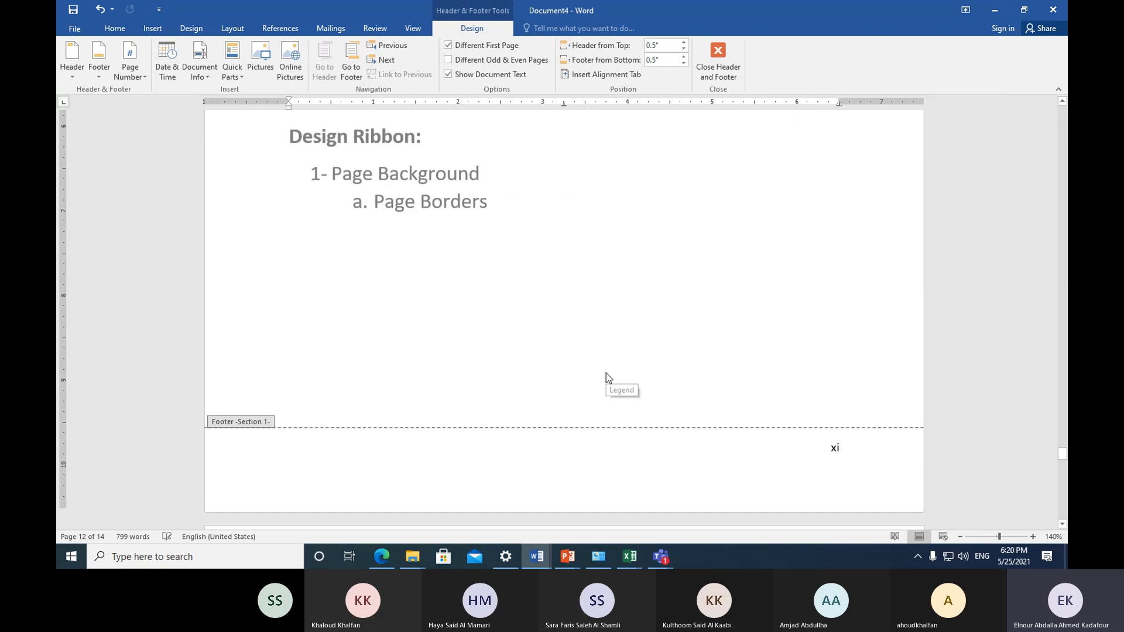
{"action": "scroll", "coordinate": [606, 373], "scroll_direction": "down", "scroll_amount": 4}
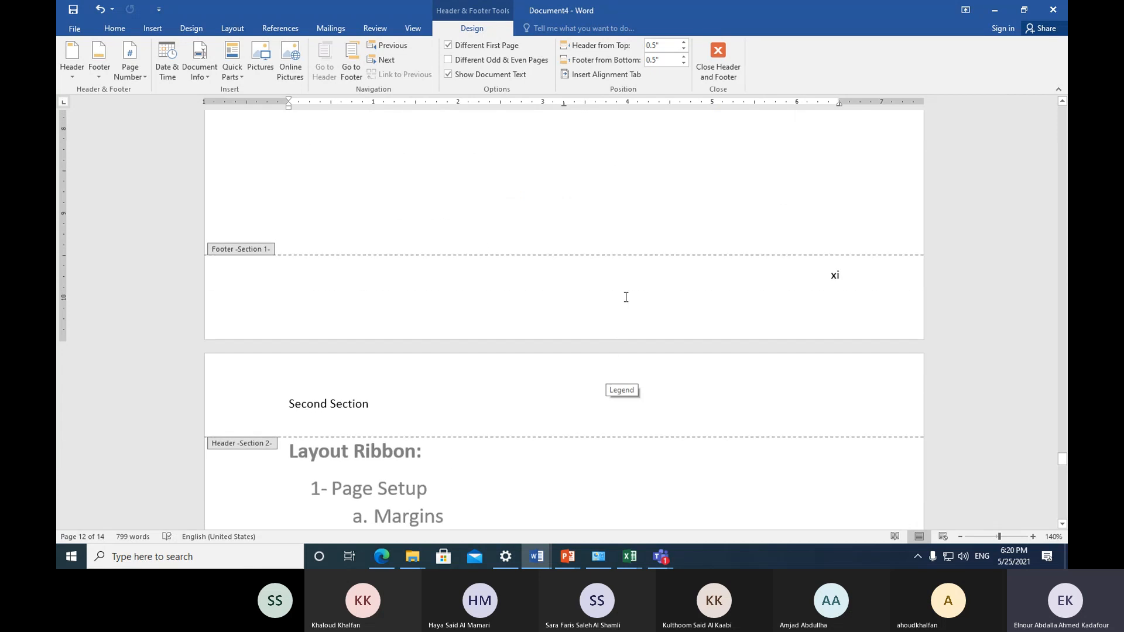
{"action": "scroll", "coordinate": [626, 296], "scroll_direction": "up", "scroll_amount": 8}
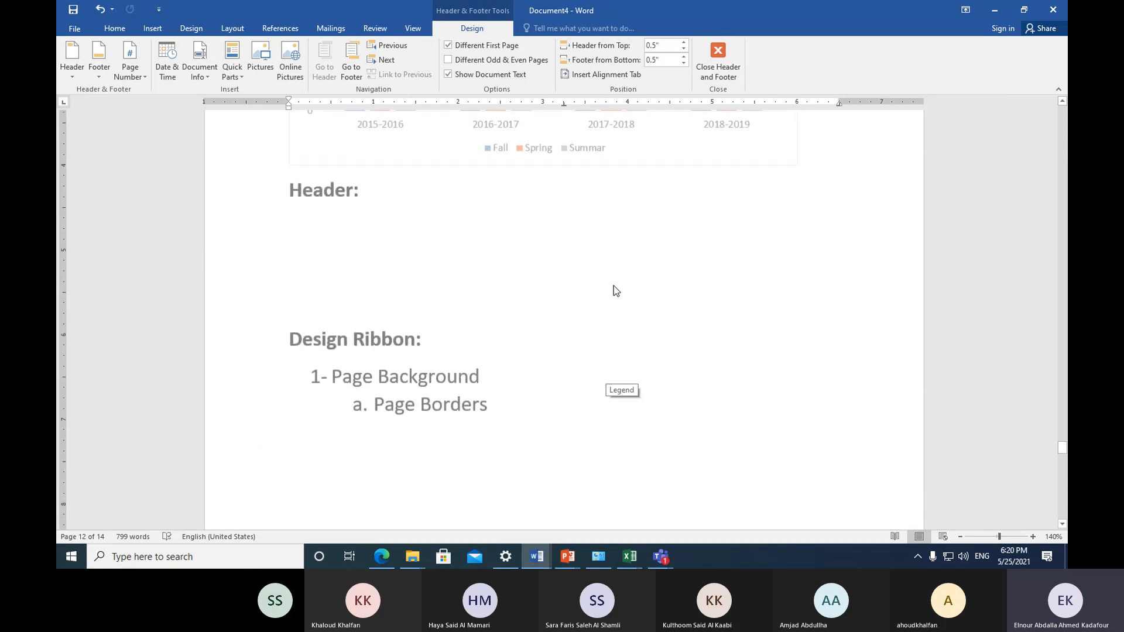
{"action": "scroll", "coordinate": [614, 286], "scroll_direction": "up", "scroll_amount": 5}
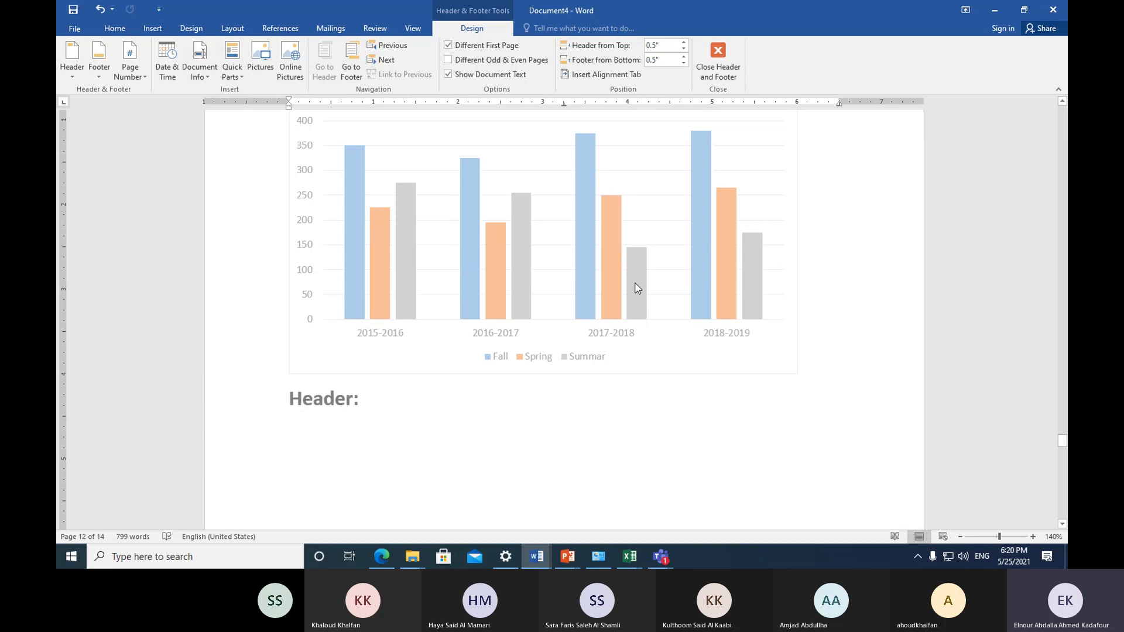
{"action": "scroll", "coordinate": [667, 231], "scroll_direction": "up", "scroll_amount": 6}
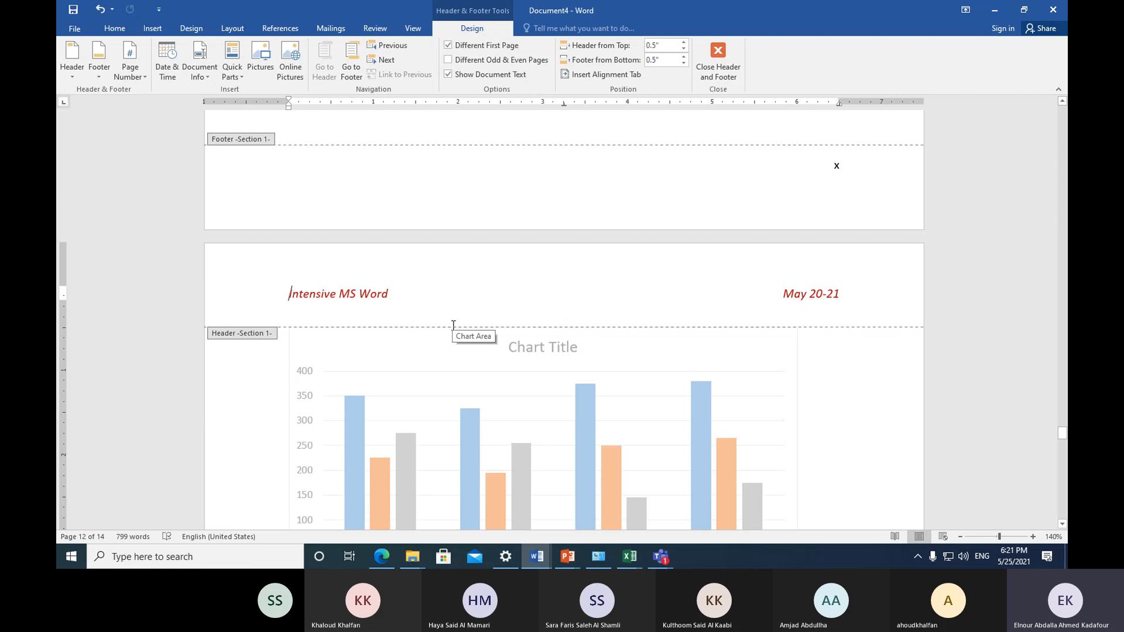
{"action": "left_click", "coordinate": [718, 54]}
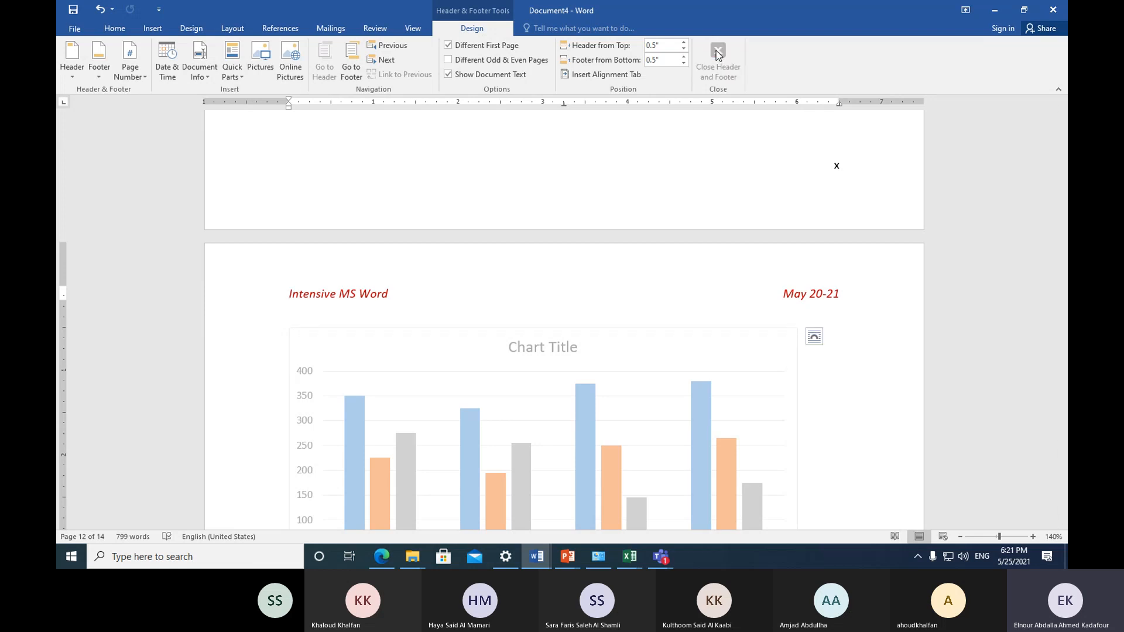
Step: Open the footer of the page with the Design Ribbon list for editing at its page number
{"action": "scroll", "coordinate": [596, 272], "scroll_direction": "down", "scroll_amount": 10}
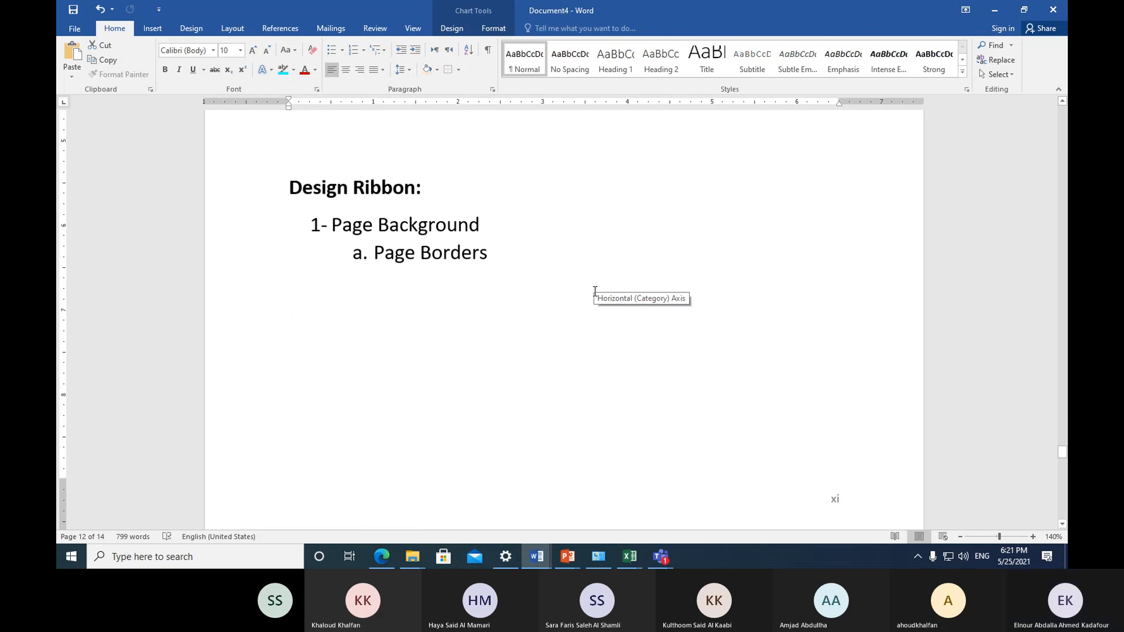
{"action": "left_click", "coordinate": [153, 29]}
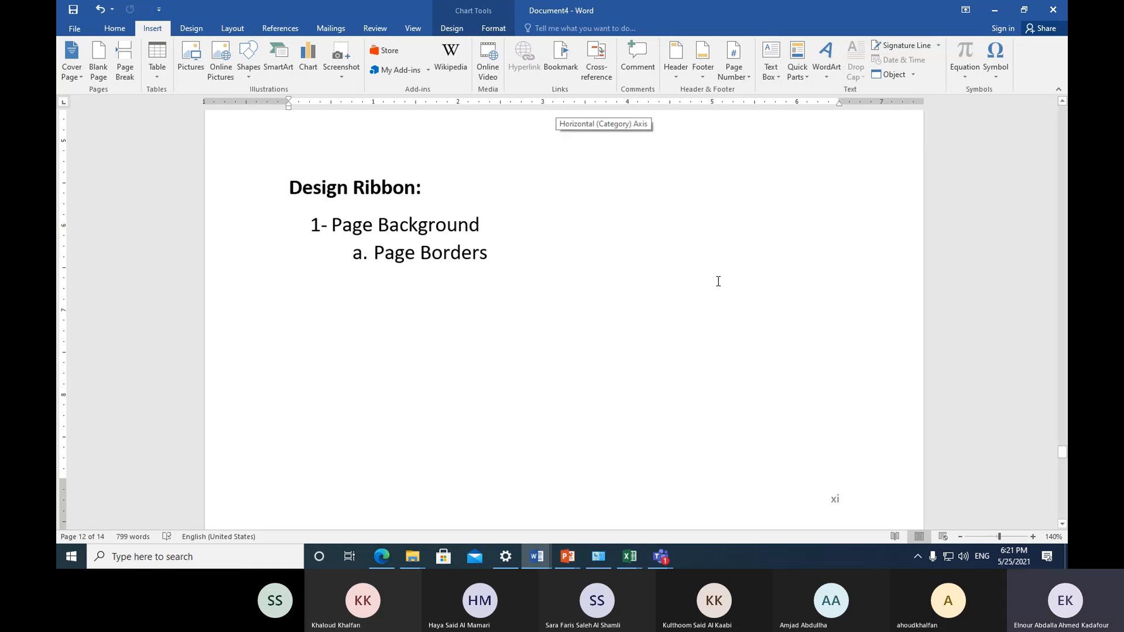
{"action": "scroll", "coordinate": [717, 279], "scroll_direction": "down", "scroll_amount": 3}
{"action": "left_click", "coordinate": [814, 332]}
{"action": "double_click", "coordinate": [816, 332]}
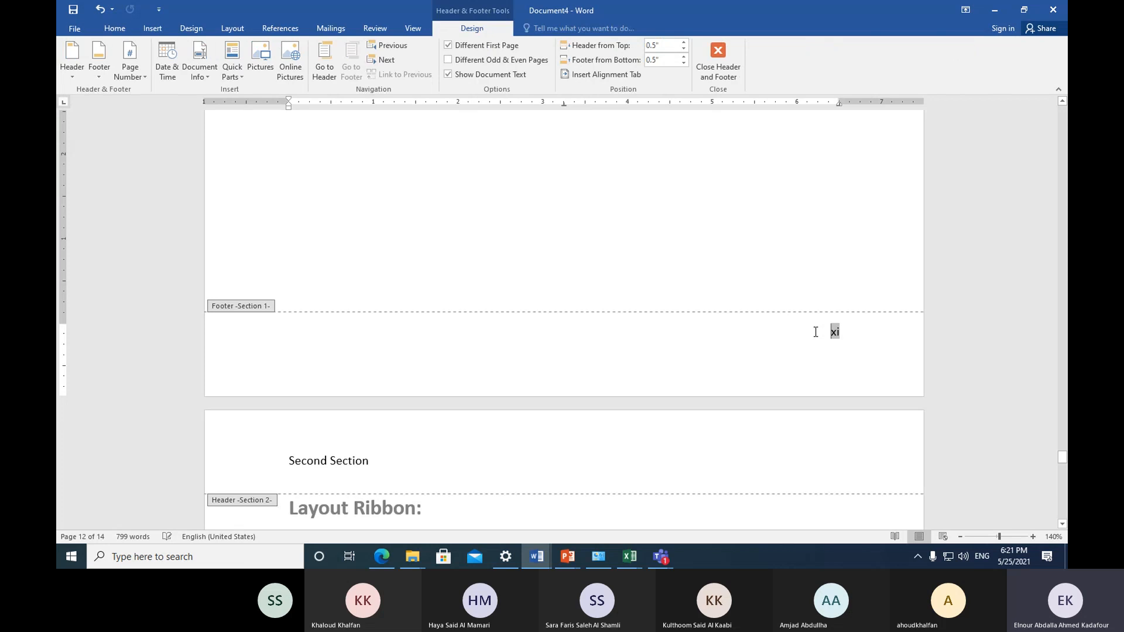
Step: Examine the headers and page numbers across Section 1 and Section 2, from the SmartArt page to the computer access example
{"action": "scroll", "coordinate": [728, 314], "scroll_direction": "up", "scroll_amount": 10}
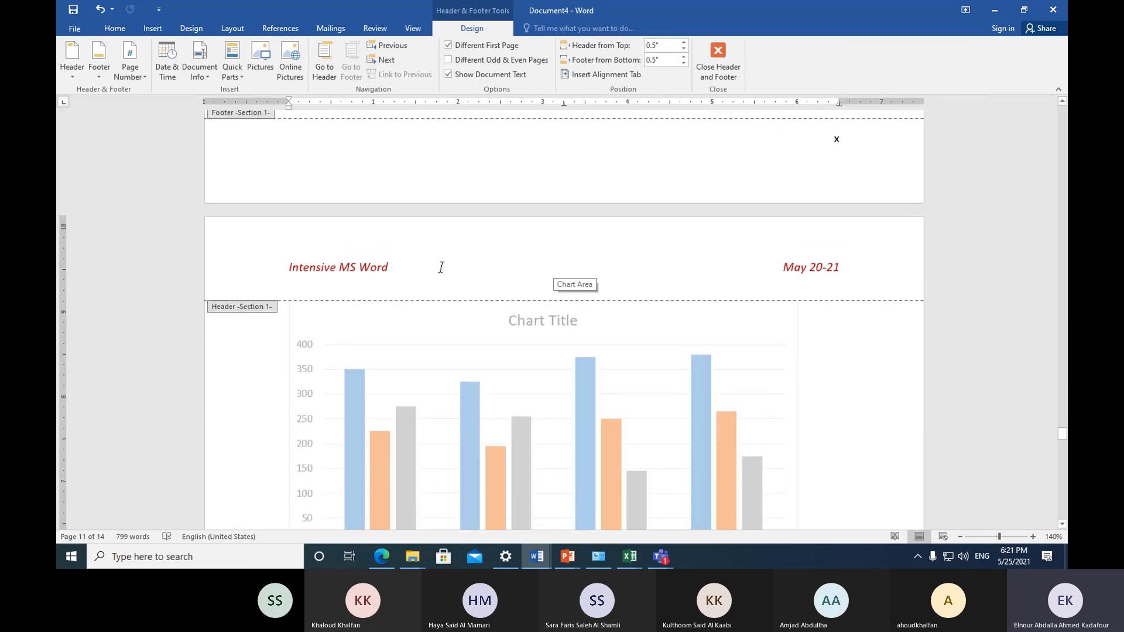
{"action": "scroll", "coordinate": [644, 372], "scroll_direction": "down", "scroll_amount": 5}
{"action": "scroll", "coordinate": [651, 381], "scroll_direction": "down", "scroll_amount": 12}
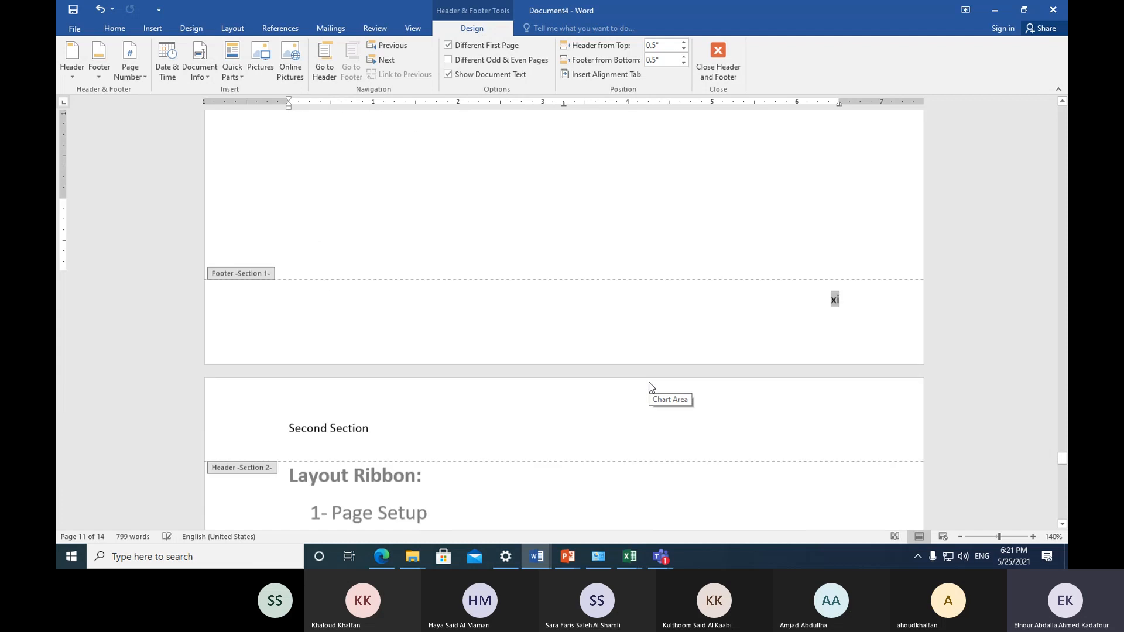
{"action": "scroll", "coordinate": [652, 386], "scroll_direction": "down", "scroll_amount": 4}
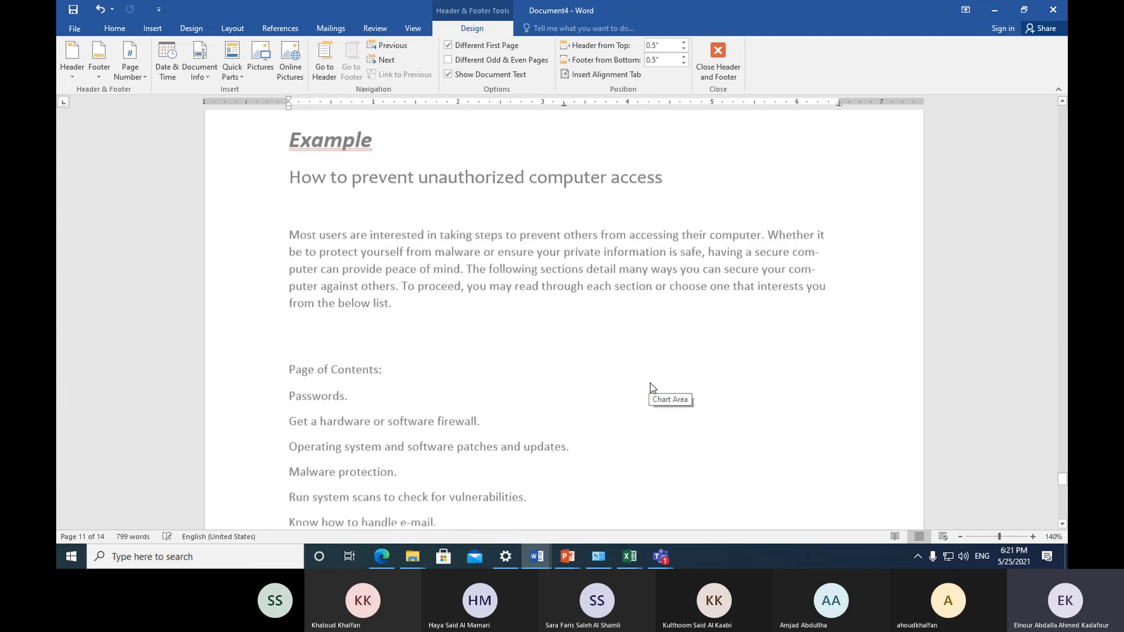
{"action": "scroll", "coordinate": [651, 384], "scroll_direction": "up", "scroll_amount": 14}
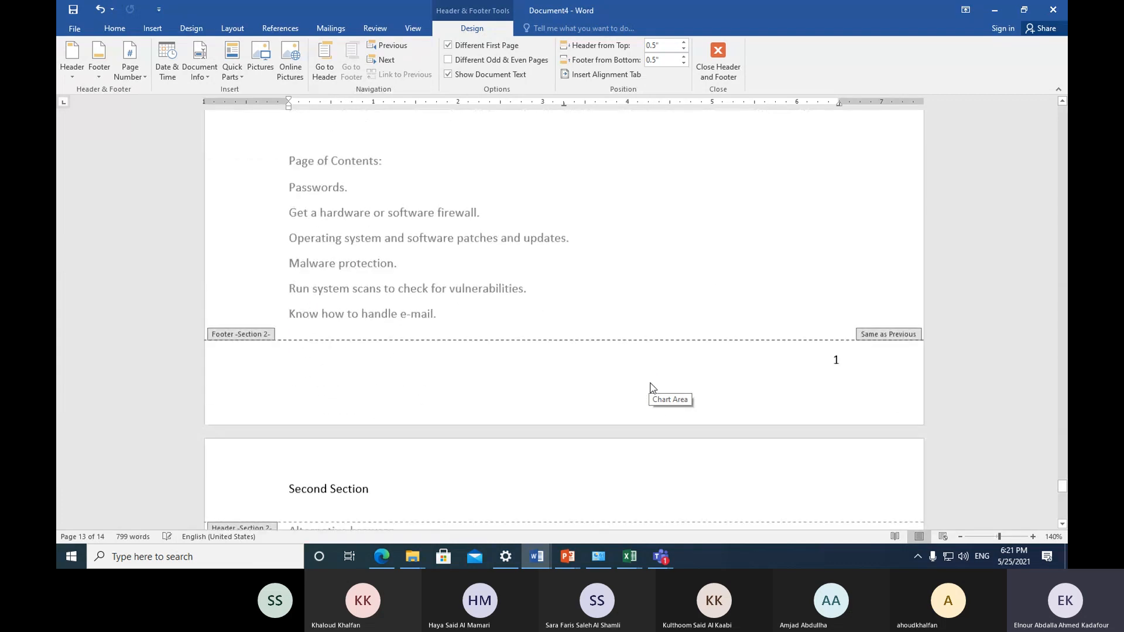
{"action": "scroll", "coordinate": [655, 363], "scroll_direction": "up", "scroll_amount": 8}
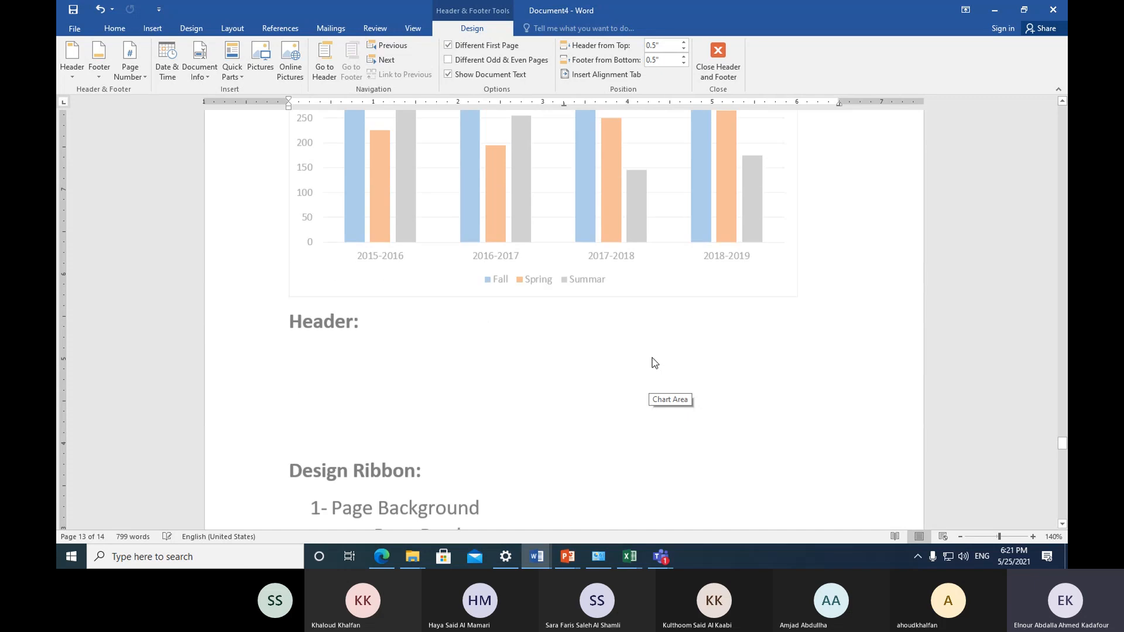
{"action": "scroll", "coordinate": [651, 347], "scroll_direction": "up", "scroll_amount": 6}
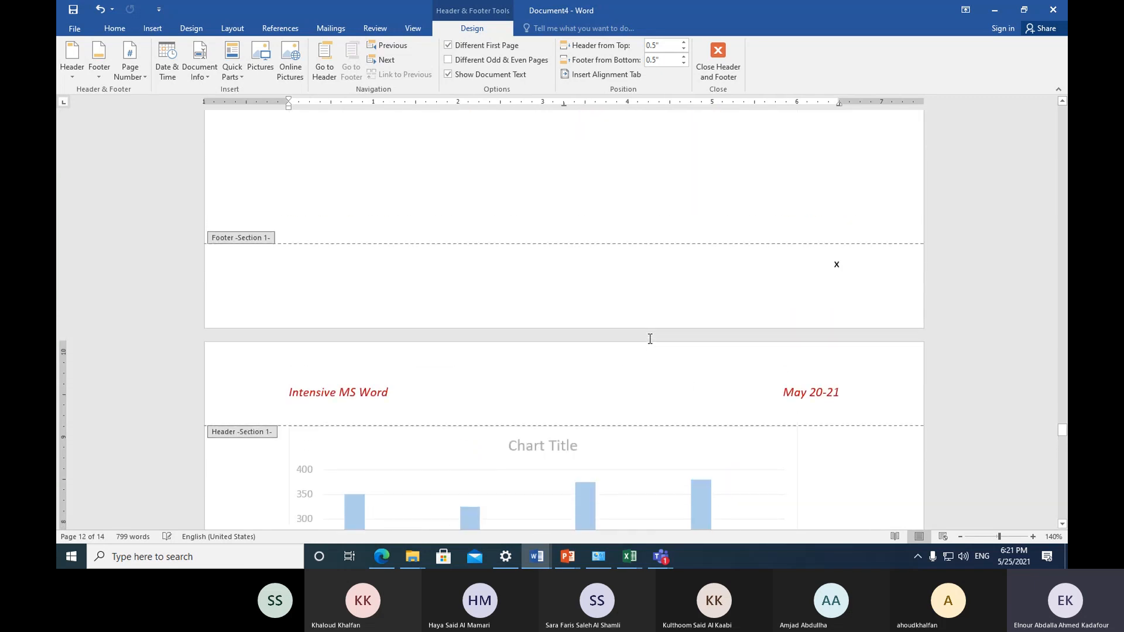
{"action": "scroll", "coordinate": [651, 344], "scroll_direction": "up", "scroll_amount": 5}
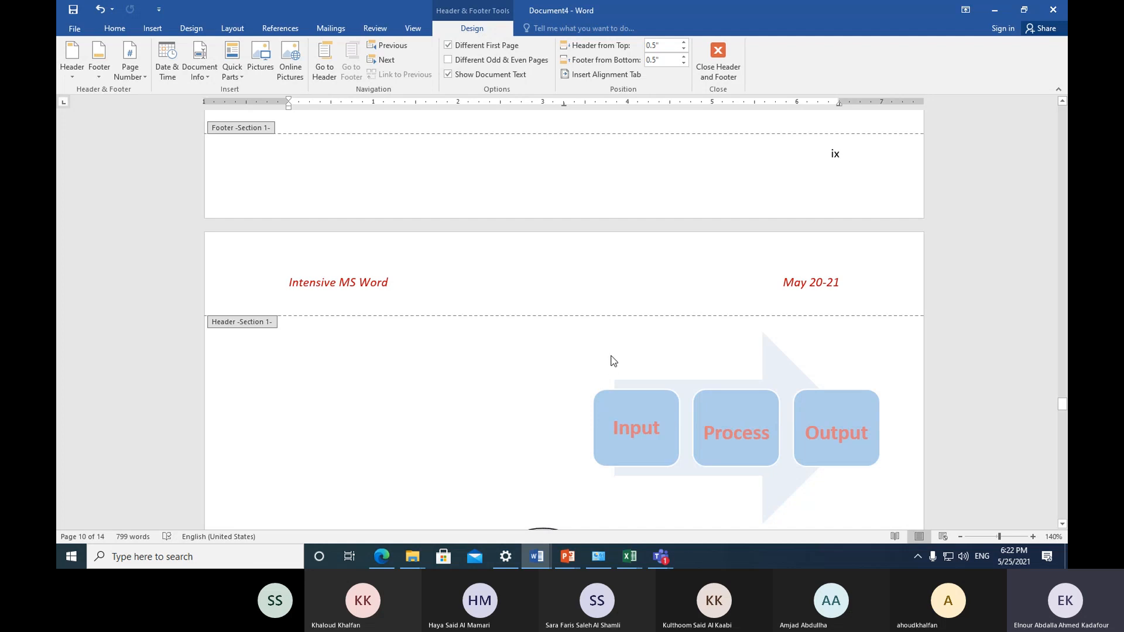
{"action": "scroll", "coordinate": [578, 310], "scroll_direction": "down", "scroll_amount": 6}
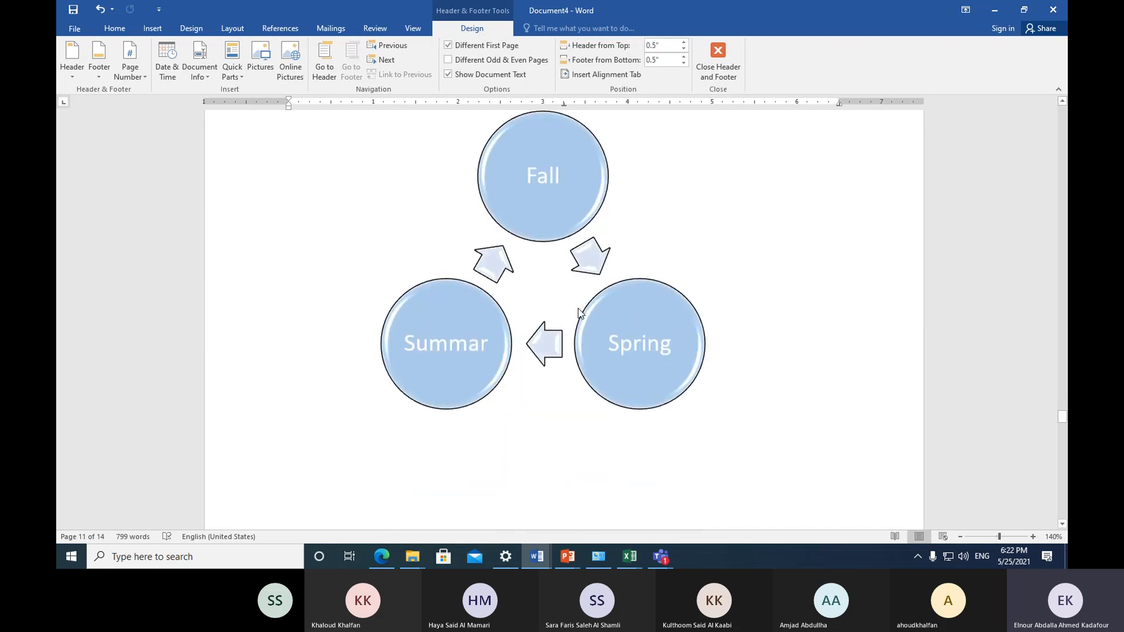
{"action": "scroll", "coordinate": [578, 310], "scroll_direction": "up", "scroll_amount": 3}
Step: Switch to the Microsoft Teams meeting window and check its participants list and meeting chat
{"action": "left_click", "coordinate": [658, 553]}
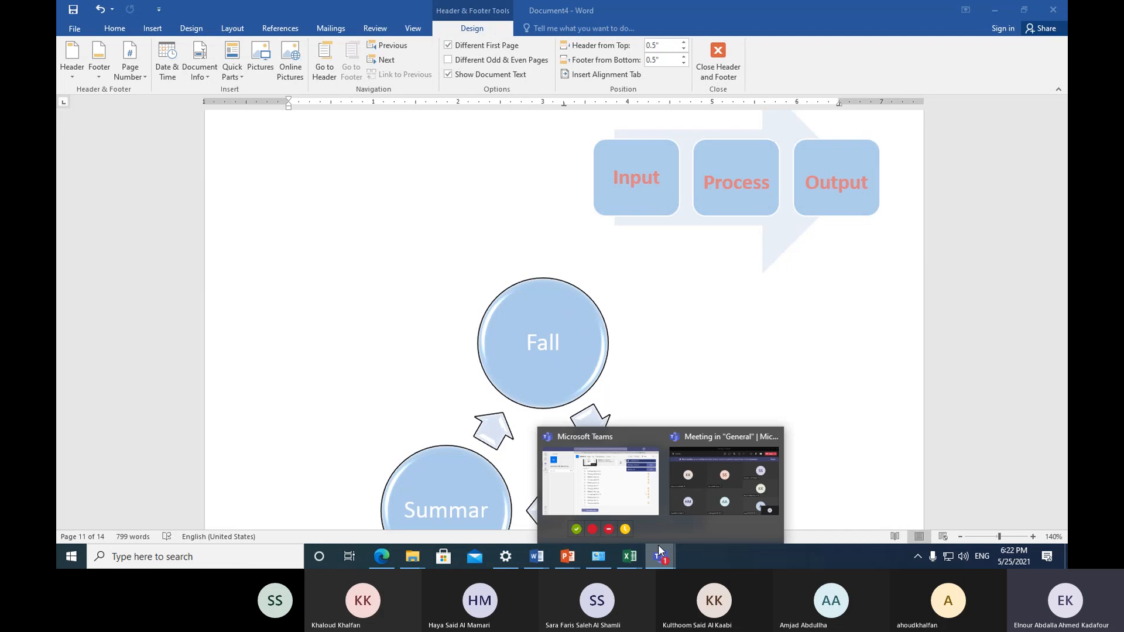
{"action": "left_click", "coordinate": [671, 507]}
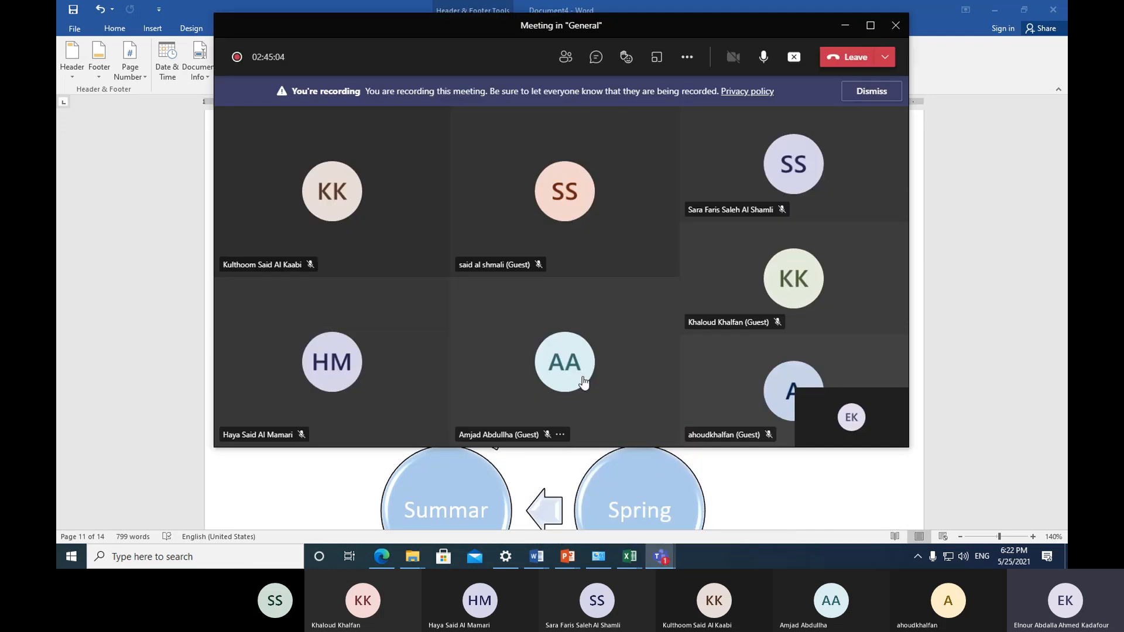
{"action": "mouse_move", "coordinate": [584, 382]}
{"action": "left_click", "coordinate": [563, 65]}
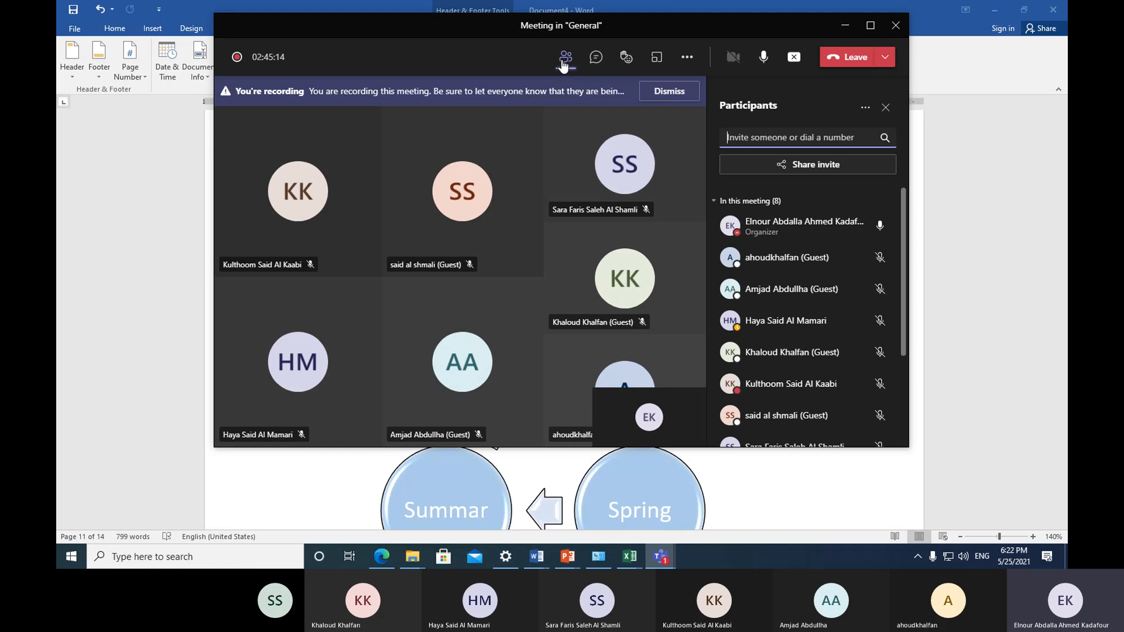
{"action": "left_click", "coordinate": [594, 61]}
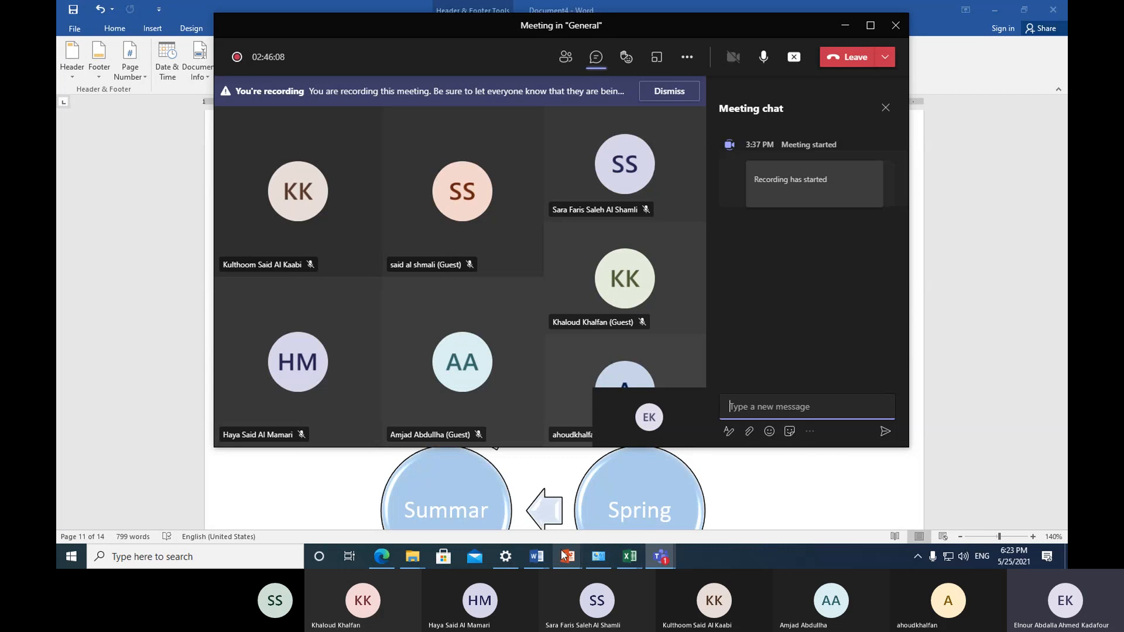
Step: Return to Document4 in Word and review the headers and footers from the SmartArt page through the start of Section 2
{"action": "left_click", "coordinate": [536, 554]}
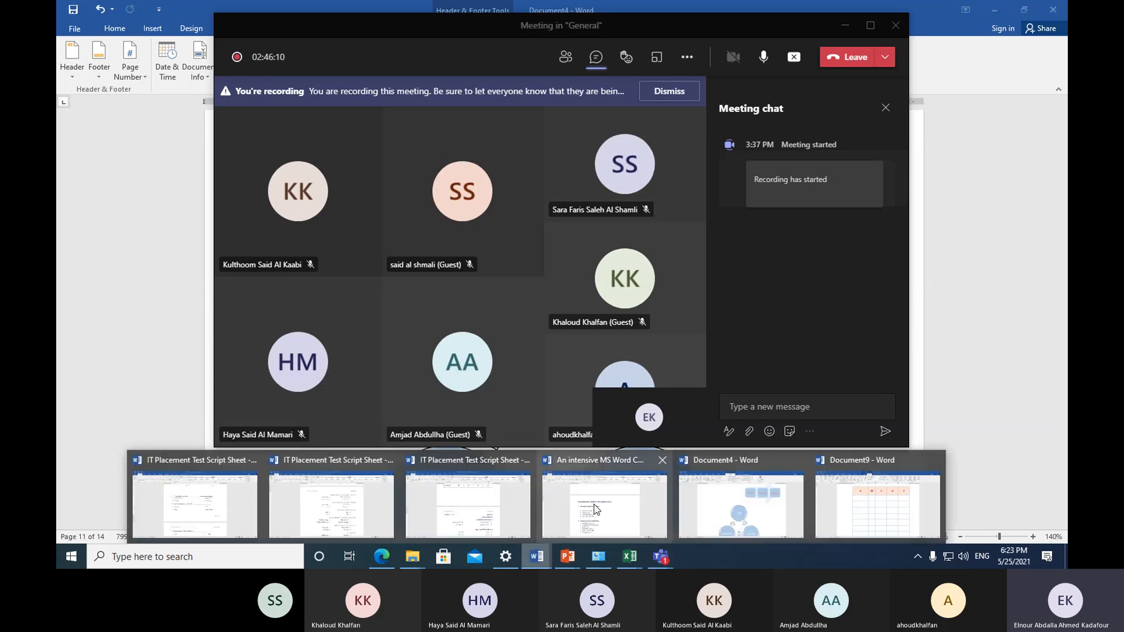
{"action": "left_click", "coordinate": [692, 505]}
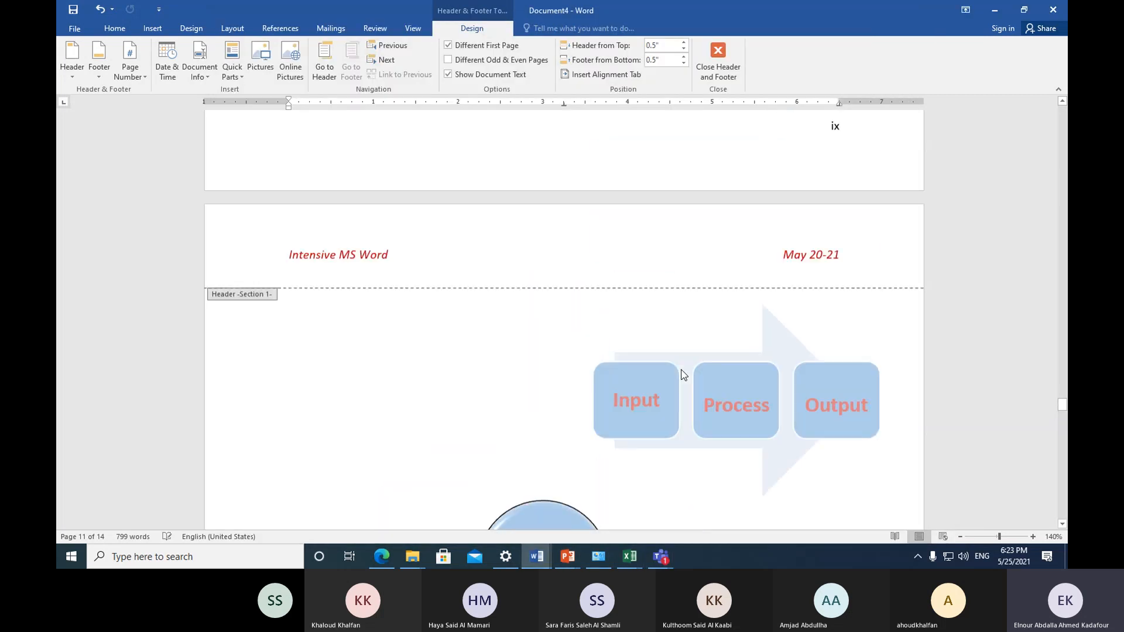
{"action": "scroll", "coordinate": [683, 375], "scroll_direction": "up", "scroll_amount": 3}
{"action": "scroll", "coordinate": [682, 368], "scroll_direction": "down", "scroll_amount": 2}
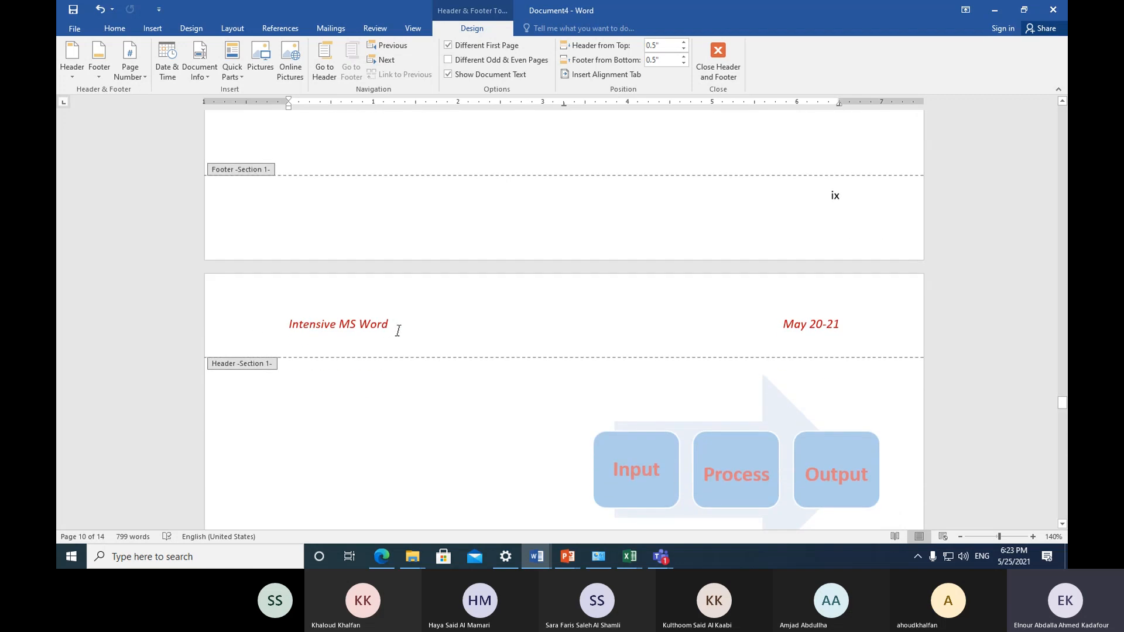
{"action": "scroll", "coordinate": [432, 329], "scroll_direction": "down", "scroll_amount": 4}
{"action": "scroll", "coordinate": [434, 328], "scroll_direction": "down", "scroll_amount": 10}
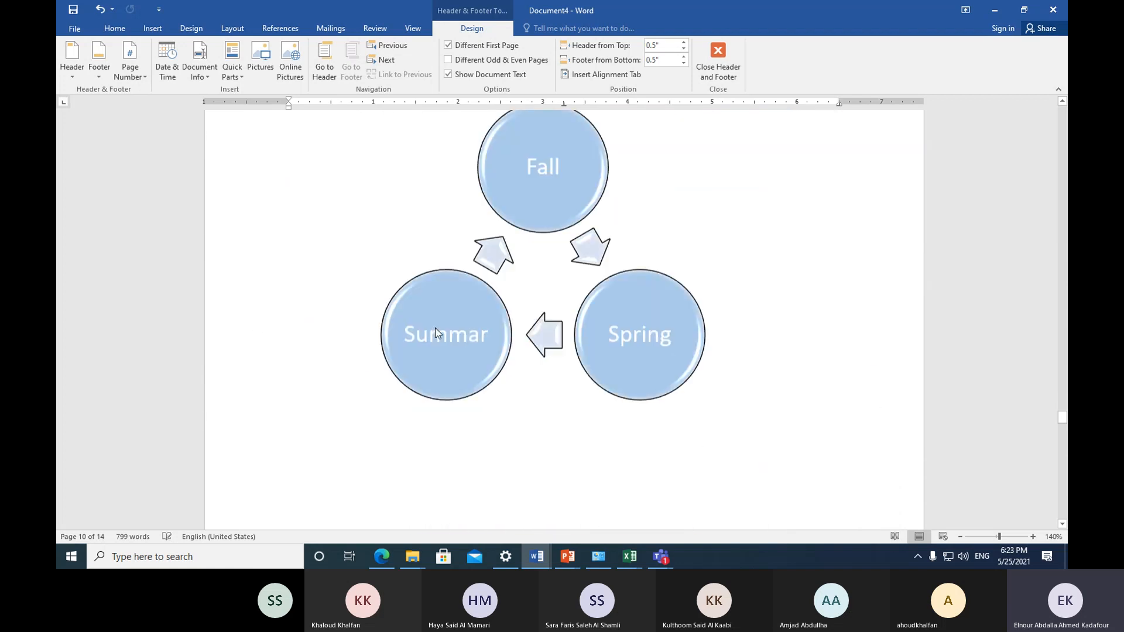
{"action": "scroll", "coordinate": [436, 328], "scroll_direction": "down", "scroll_amount": 12}
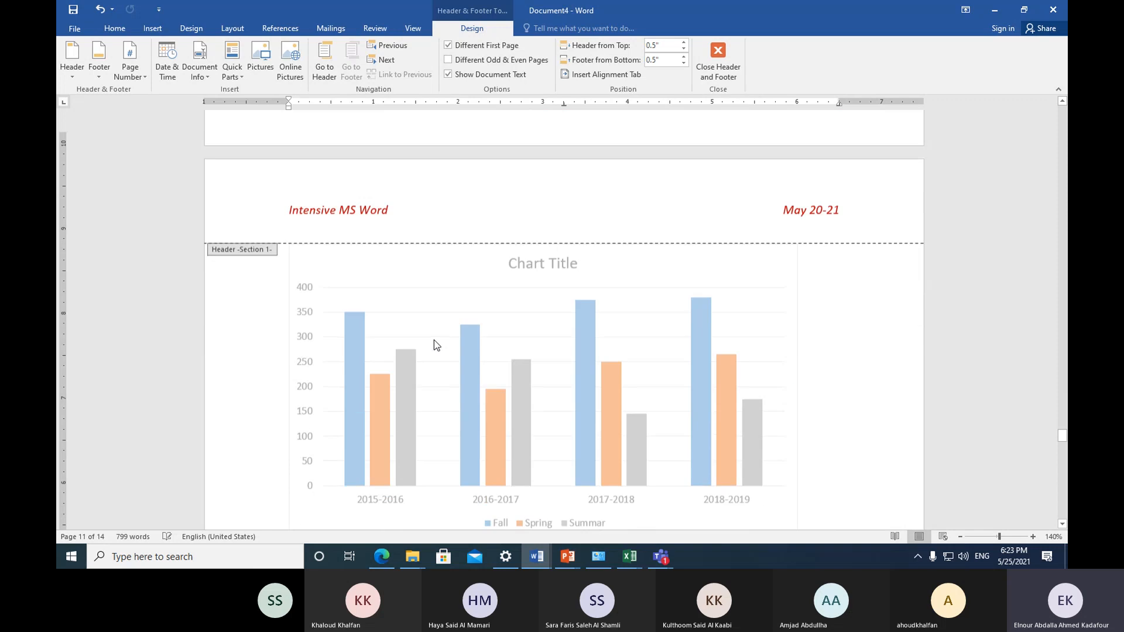
{"action": "scroll", "coordinate": [436, 353], "scroll_direction": "down", "scroll_amount": 3}
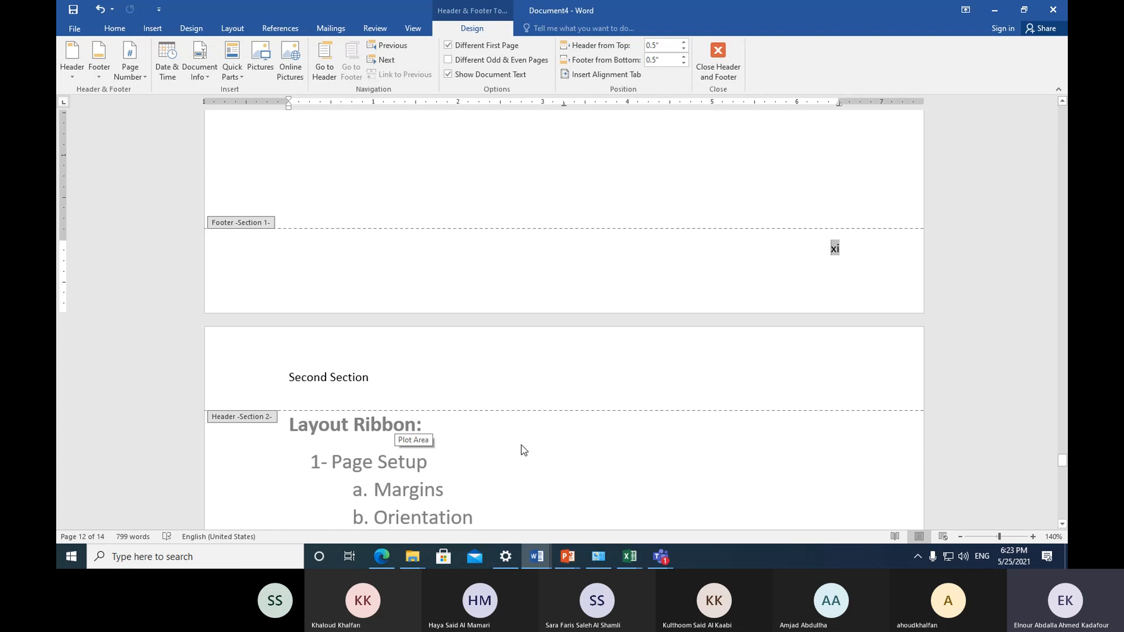
{"action": "scroll", "coordinate": [524, 450], "scroll_direction": "up", "scroll_amount": 4}
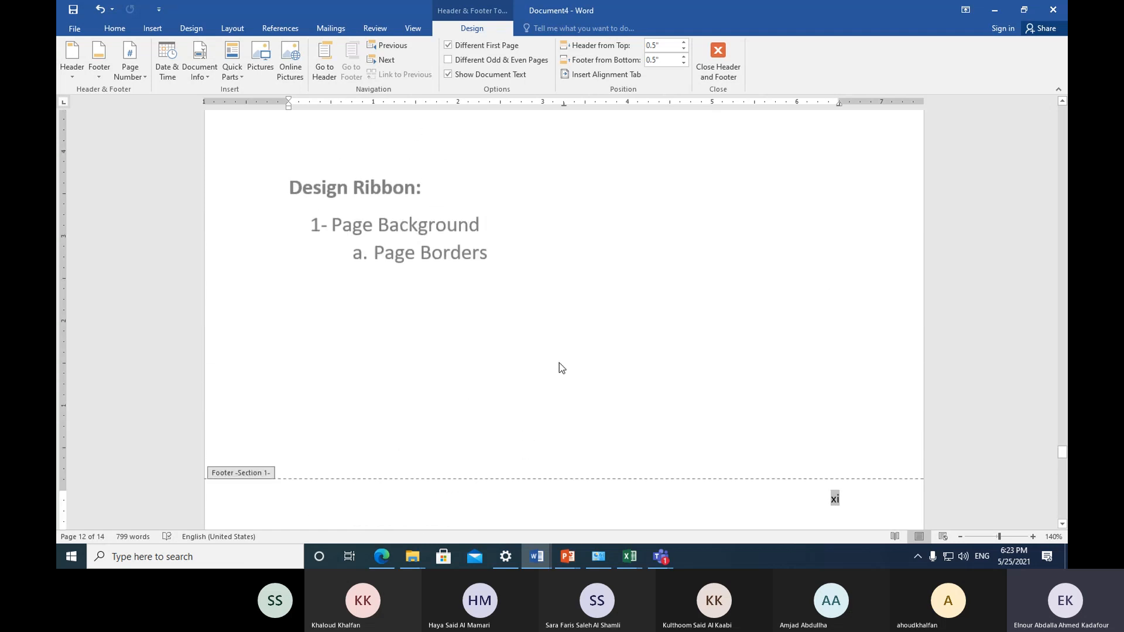
{"action": "scroll", "coordinate": [596, 349], "scroll_direction": "up", "scroll_amount": 10}
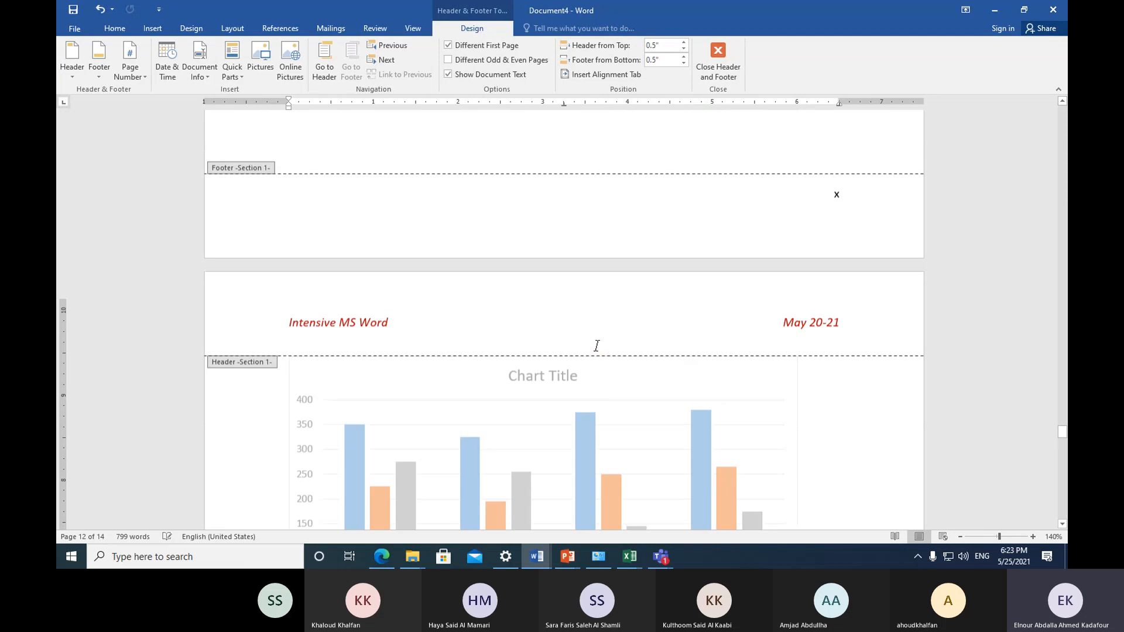
{"action": "scroll", "coordinate": [596, 346], "scroll_direction": "up", "scroll_amount": 1}
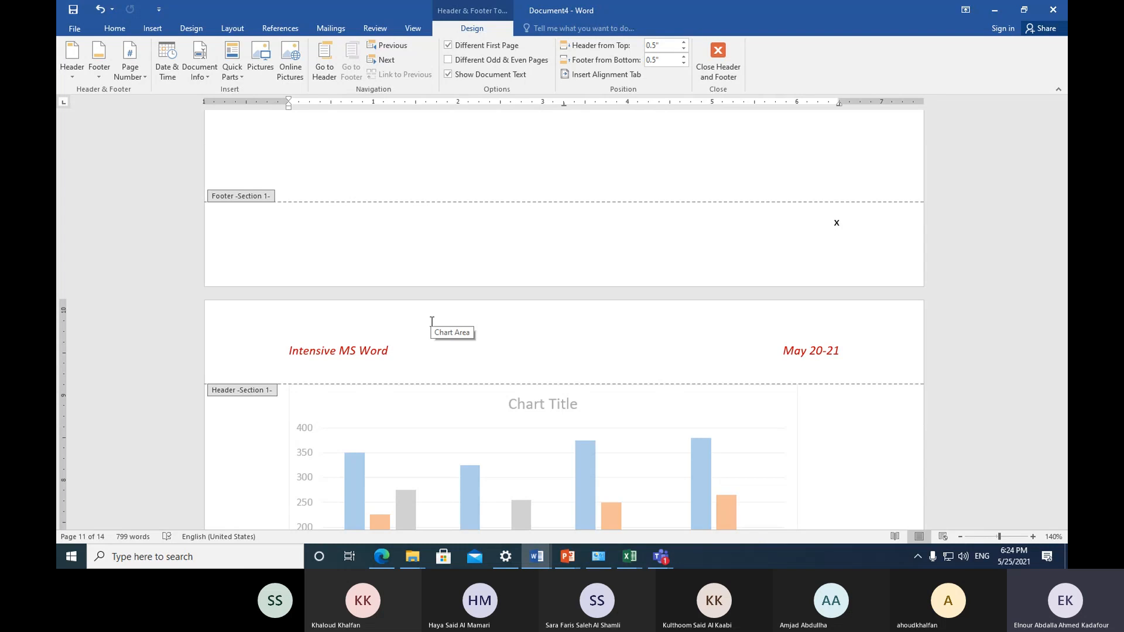
Step: Look through the built-in footer designs without applying one, and close header and footer editing
{"action": "left_click", "coordinate": [100, 80]}
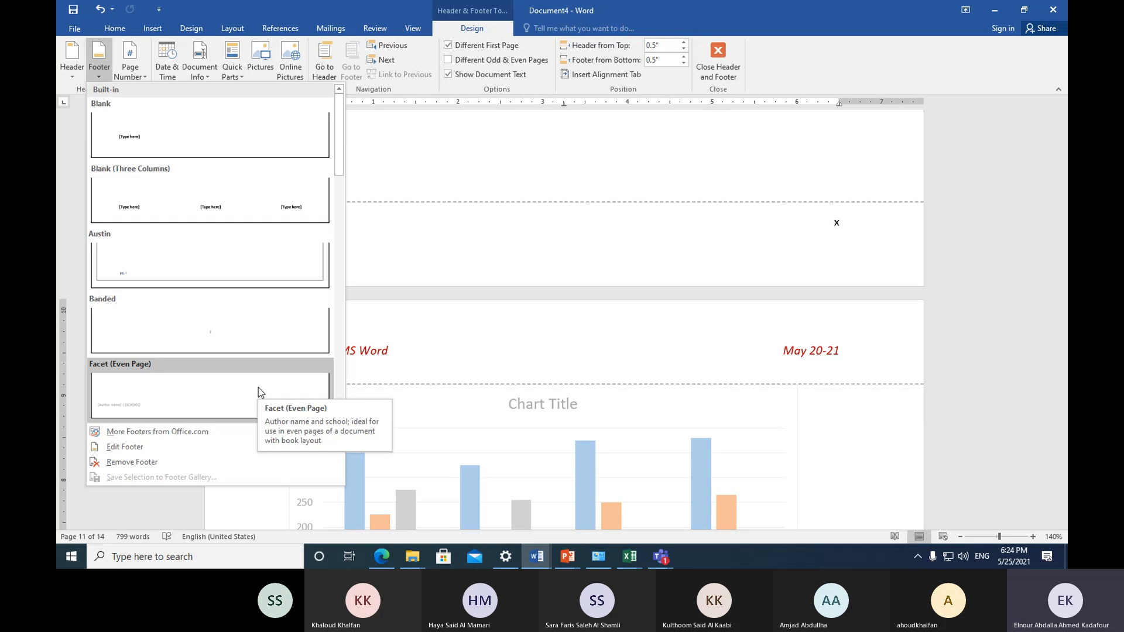
{"action": "left_click", "coordinate": [536, 169]}
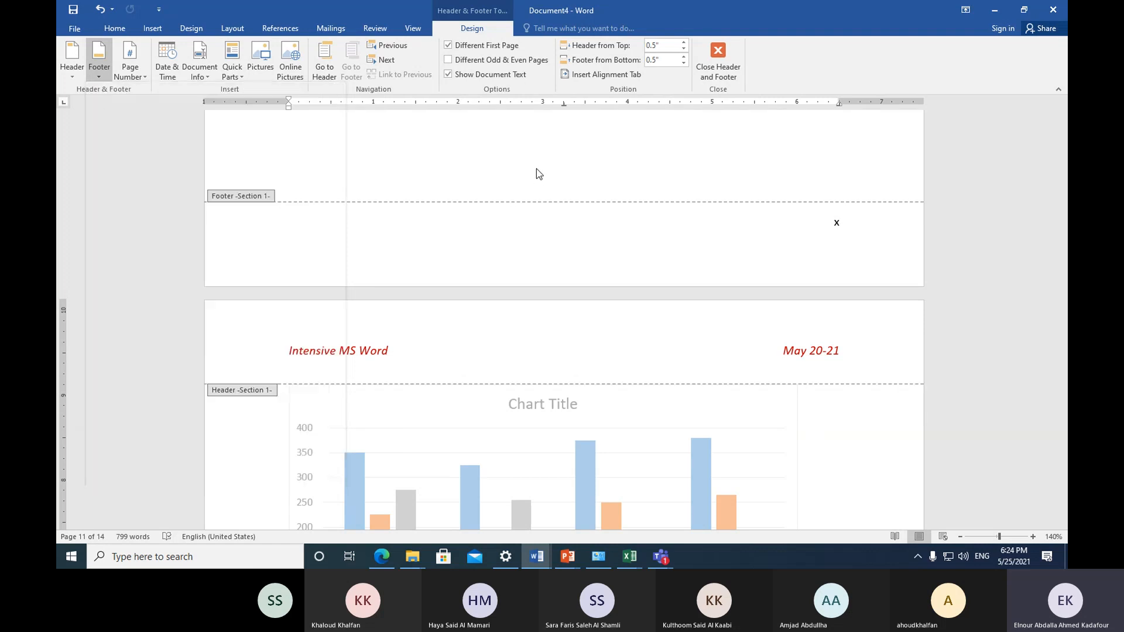
{"action": "left_click", "coordinate": [717, 55]}
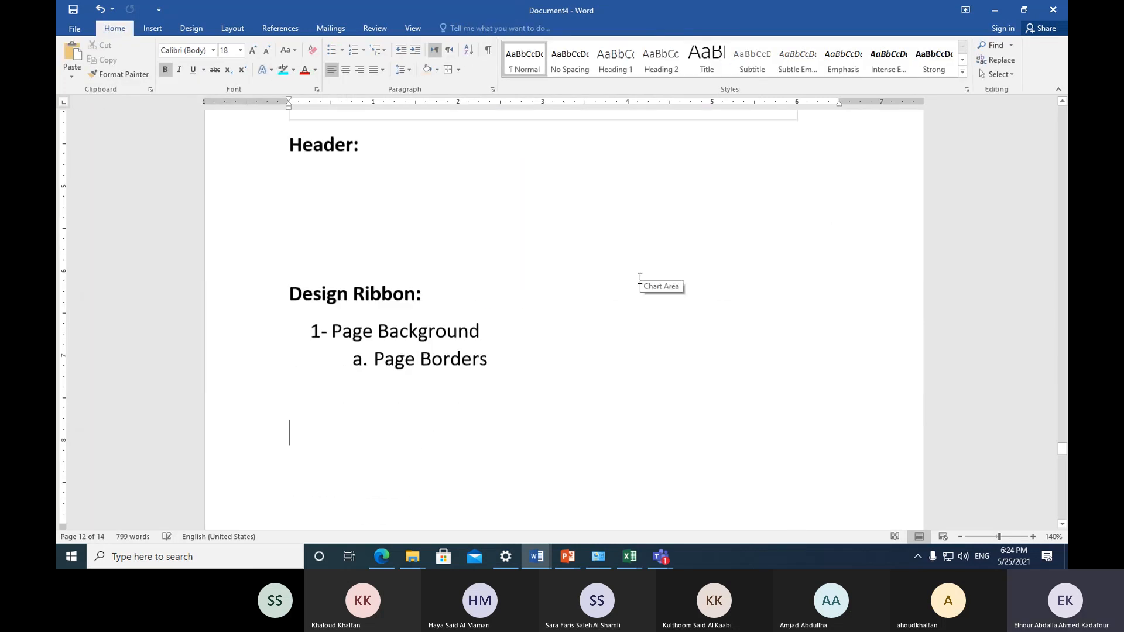
Step: Look through the built-in footer designs and the bottom-of-page number layouts available for the page with the Design Ribbon list
{"action": "scroll", "coordinate": [639, 279], "scroll_direction": "down", "scroll_amount": 3}
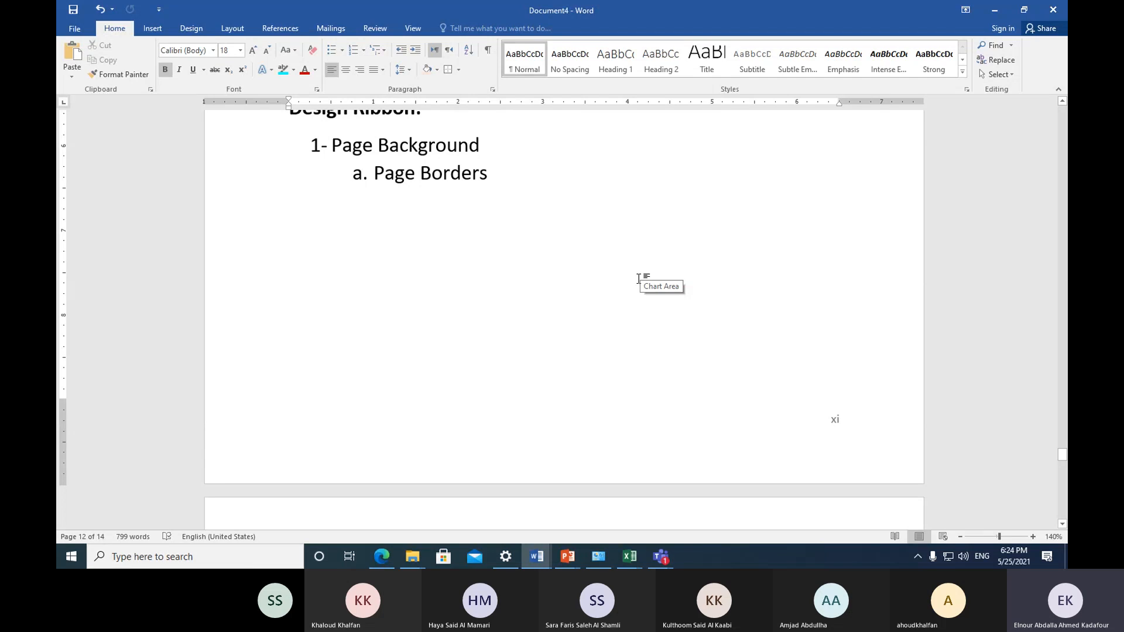
{"action": "left_click", "coordinate": [151, 29]}
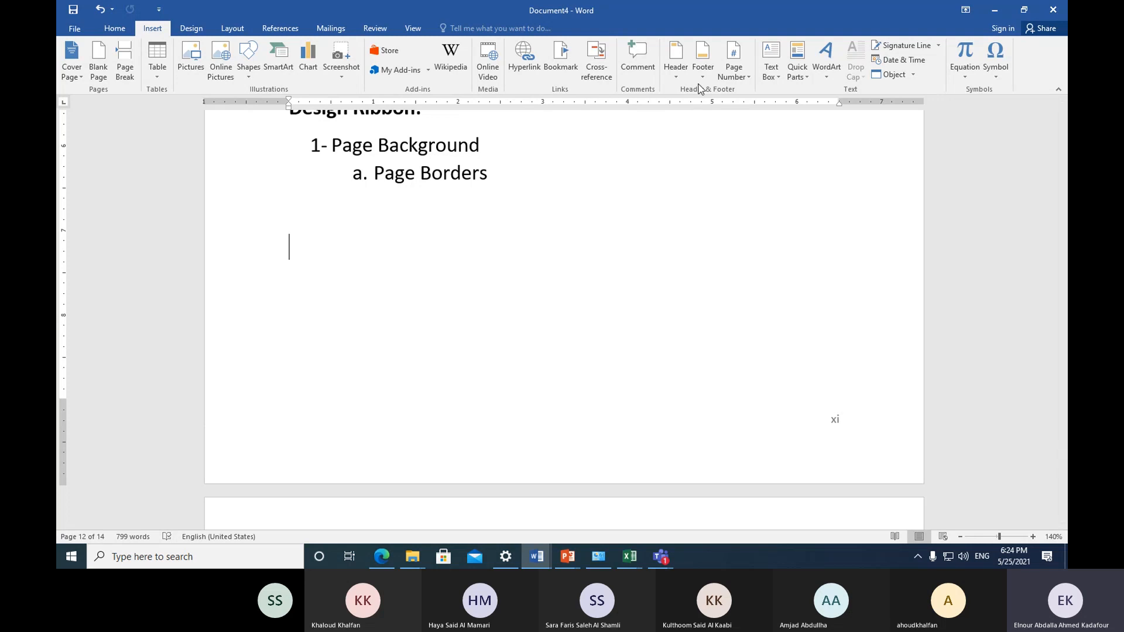
{"action": "left_click", "coordinate": [703, 64]}
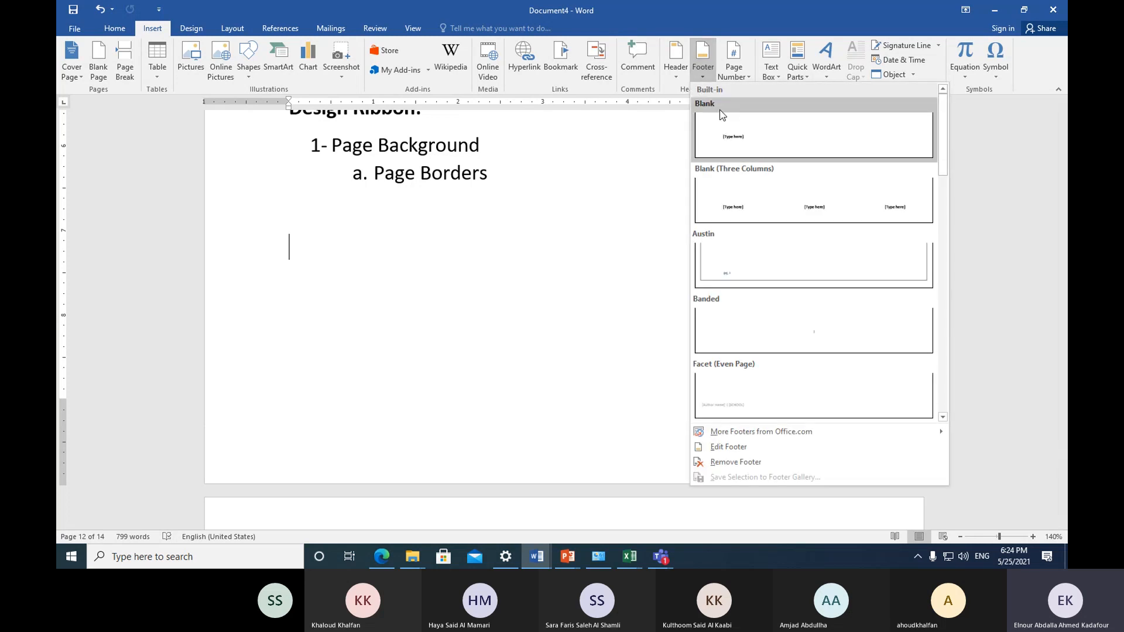
{"action": "scroll", "coordinate": [769, 301], "scroll_direction": "down", "scroll_amount": 5}
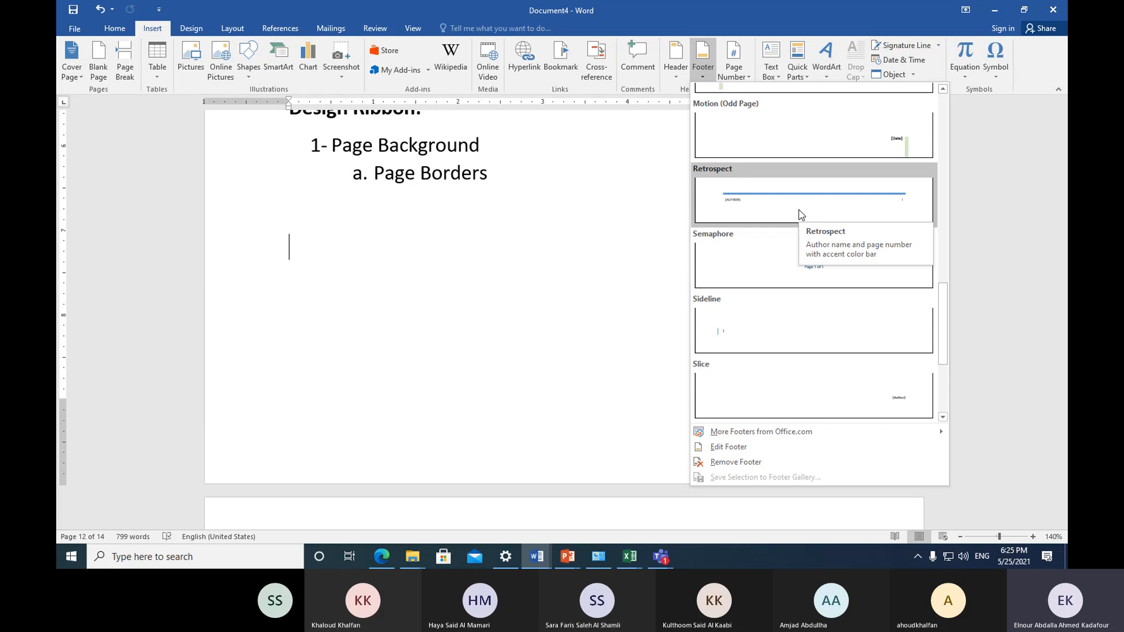
{"action": "left_click", "coordinate": [747, 73]}
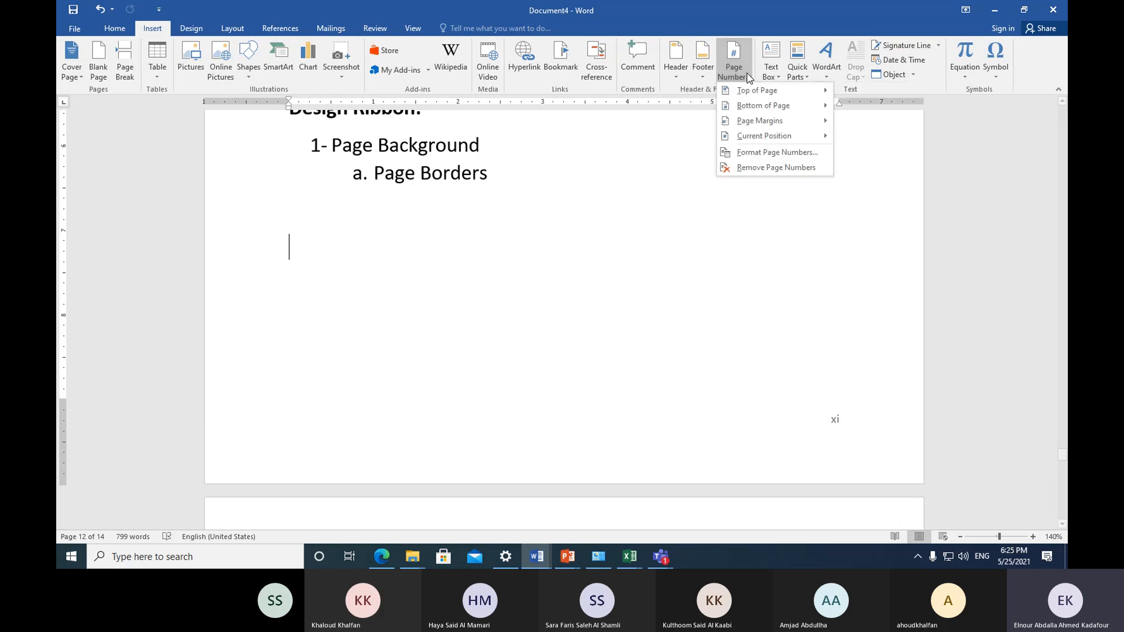
{"action": "mouse_move", "coordinate": [754, 108]}
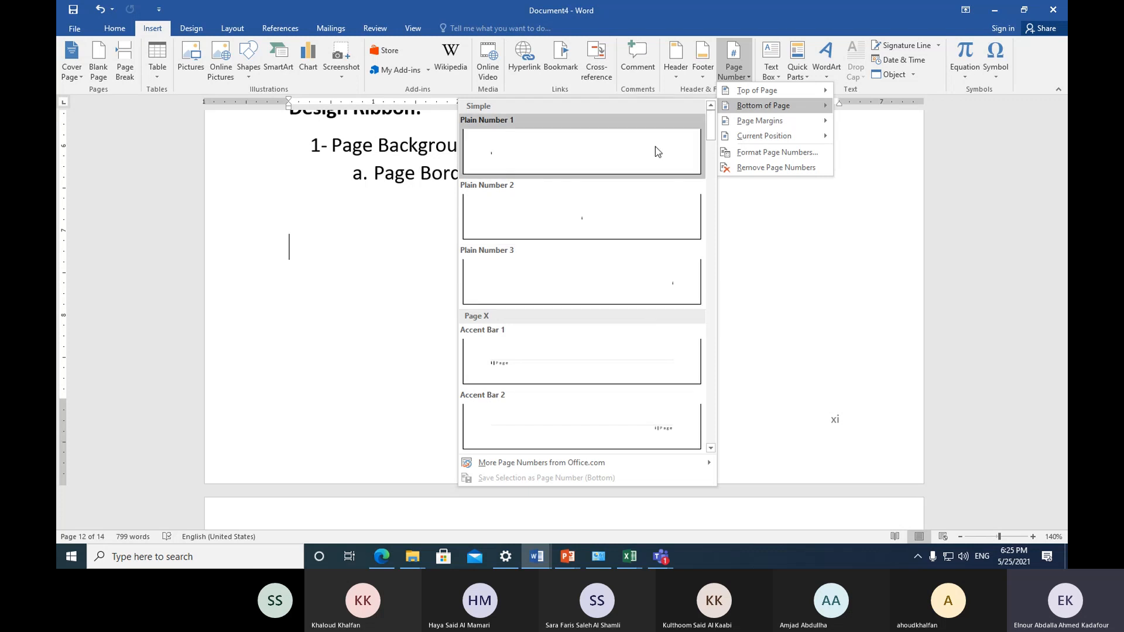
Step: Insert the Blank (Three Columns) footer in Section 1 and delete its centre placeholder
{"action": "left_click", "coordinate": [702, 79]}
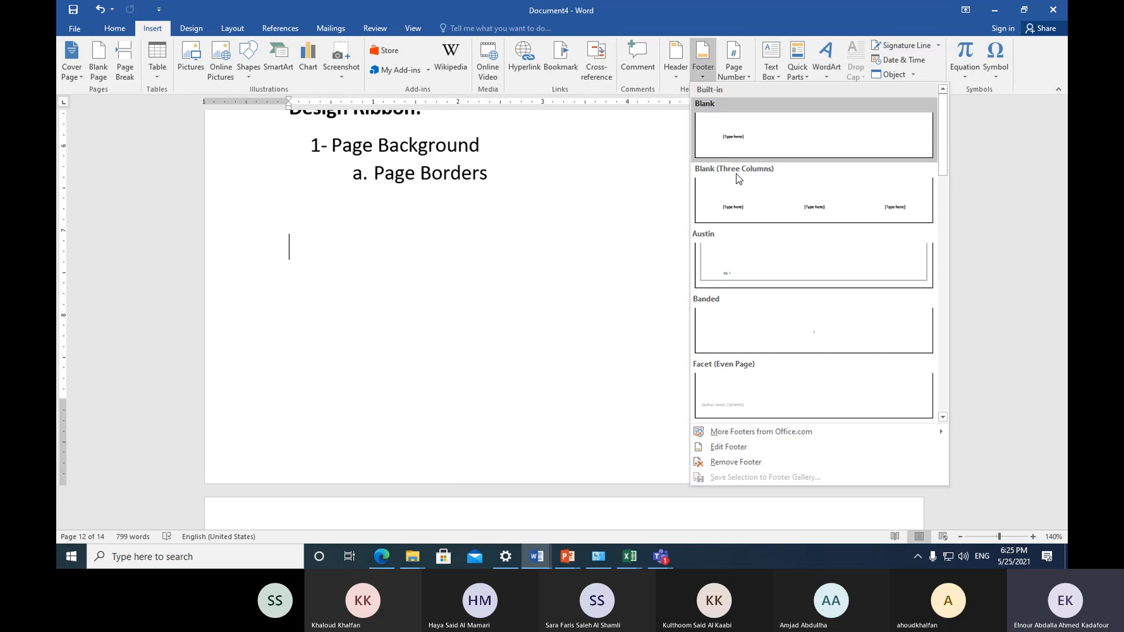
{"action": "scroll", "coordinate": [798, 316], "scroll_direction": "down", "scroll_amount": 2}
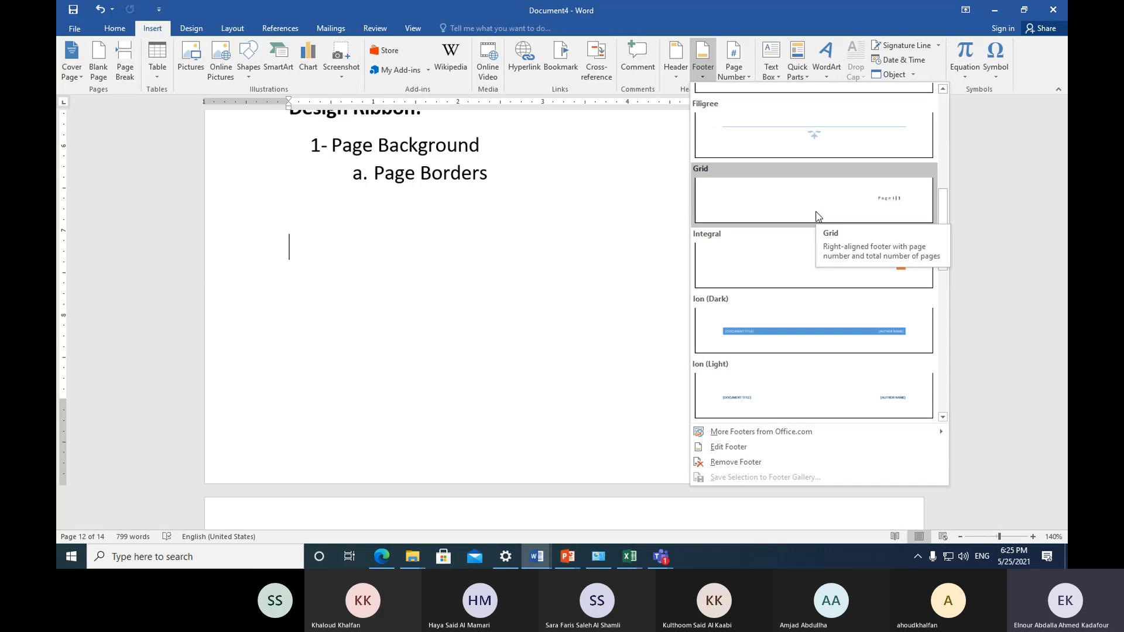
{"action": "scroll", "coordinate": [817, 216], "scroll_direction": "up", "scroll_amount": 5}
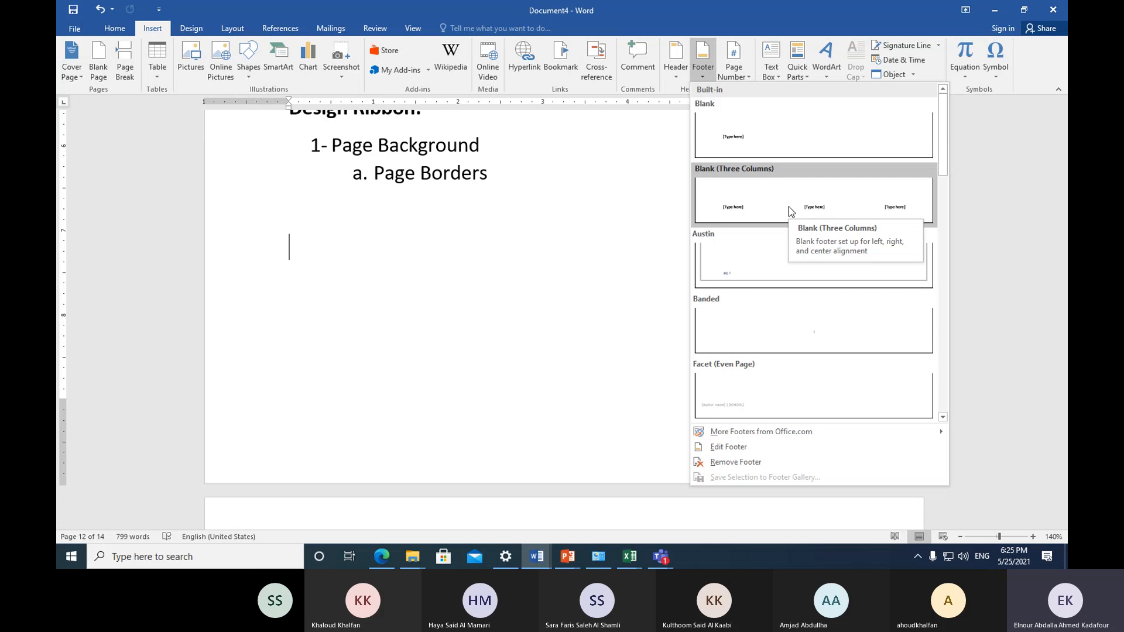
{"action": "left_click", "coordinate": [789, 206]}
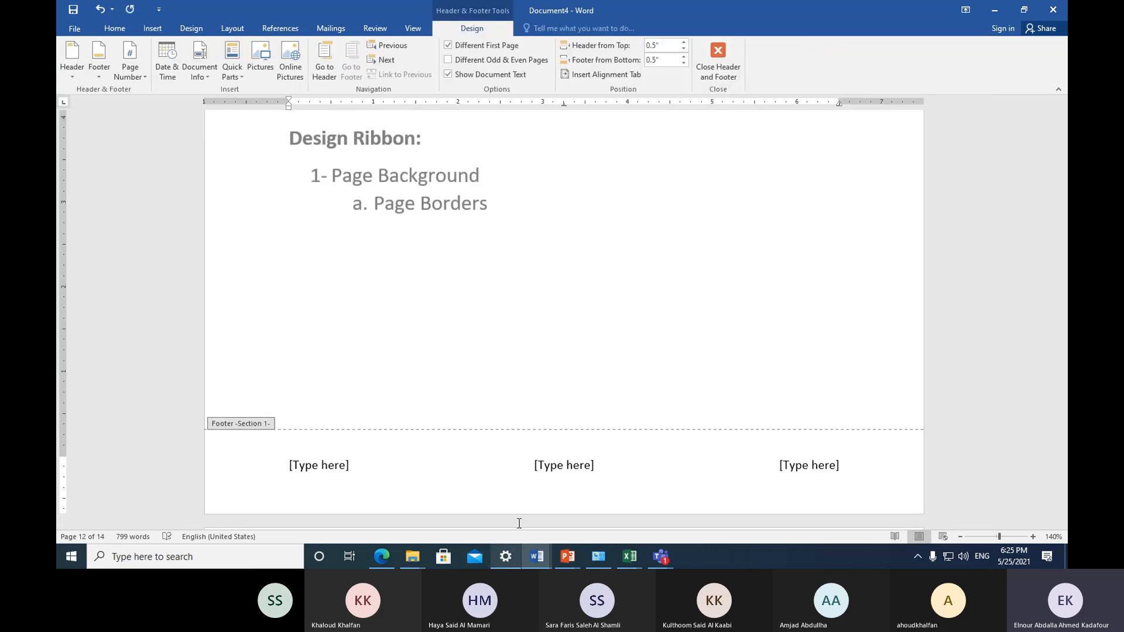
{"action": "left_click", "coordinate": [582, 465]}
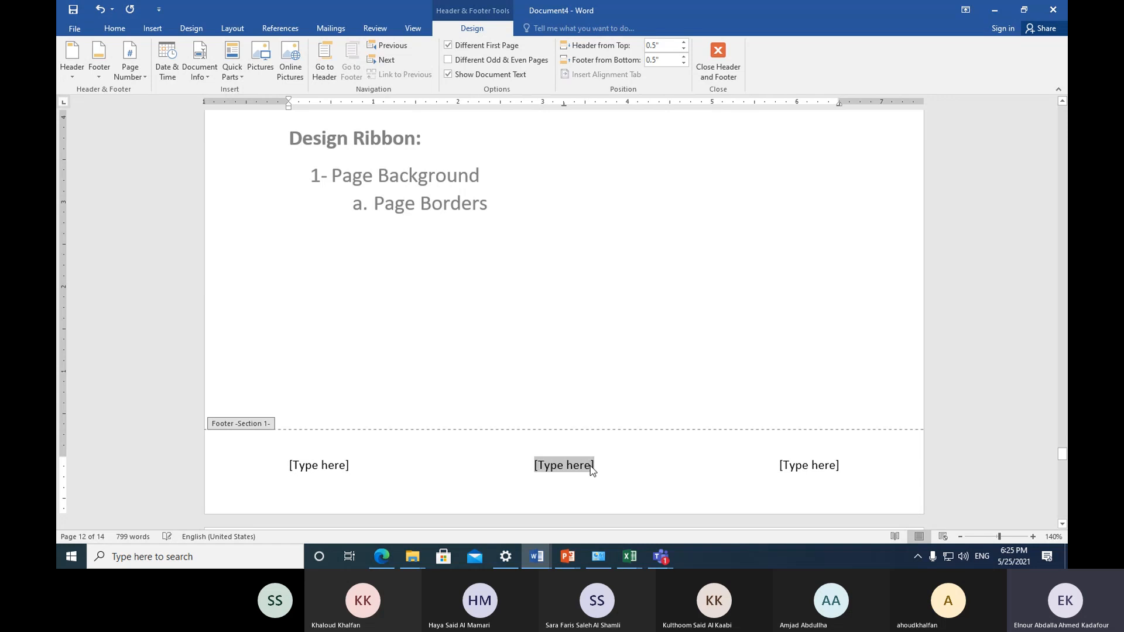
{"action": "key", "text": "Delete"}
Step: Fill the footer's left placeholder with "UoB – Training Department" and its right placeholder with 1
{"action": "left_click", "coordinate": [308, 471]}
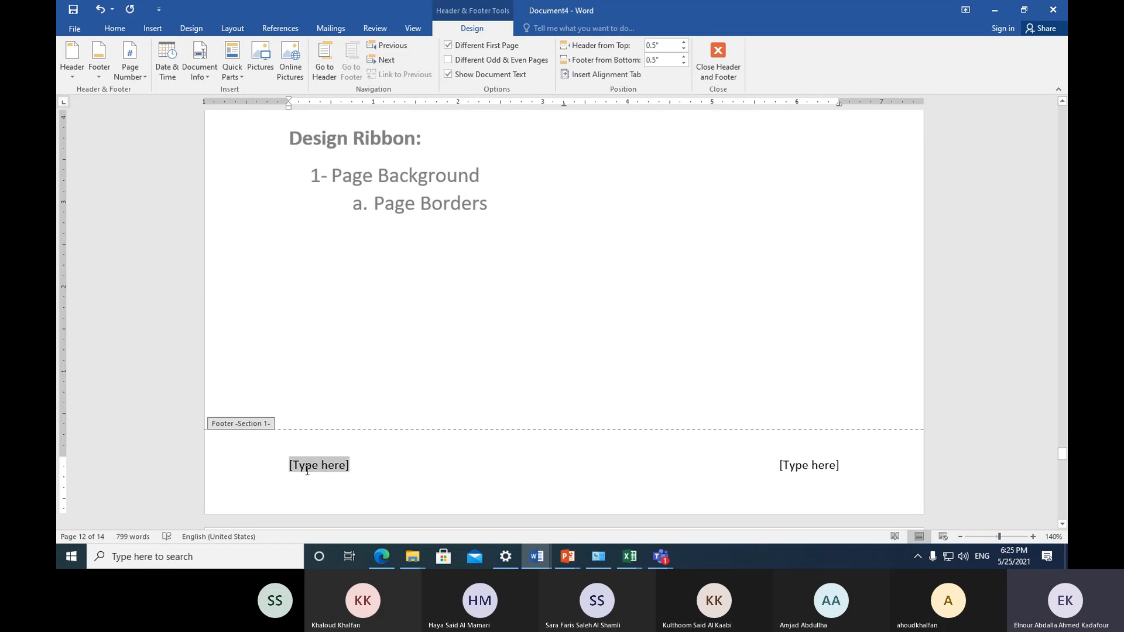
{"action": "type", "text": "UoB"}
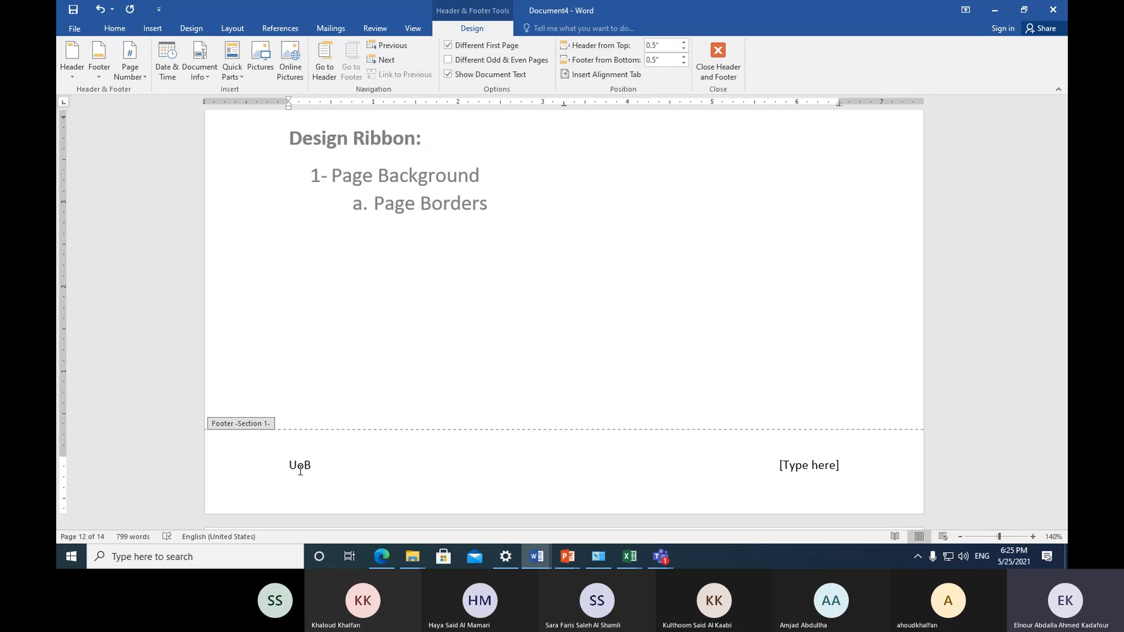
{"action": "type", "text": "-"}
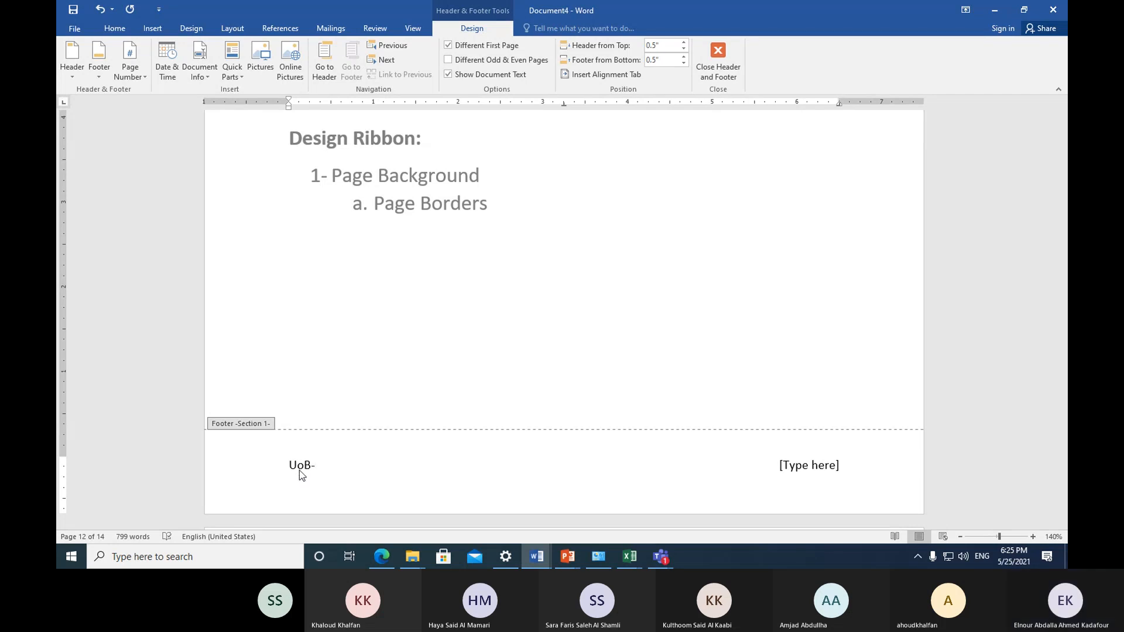
{"action": "key", "text": "BackSpace"}
{"action": "type", "text": "- "}
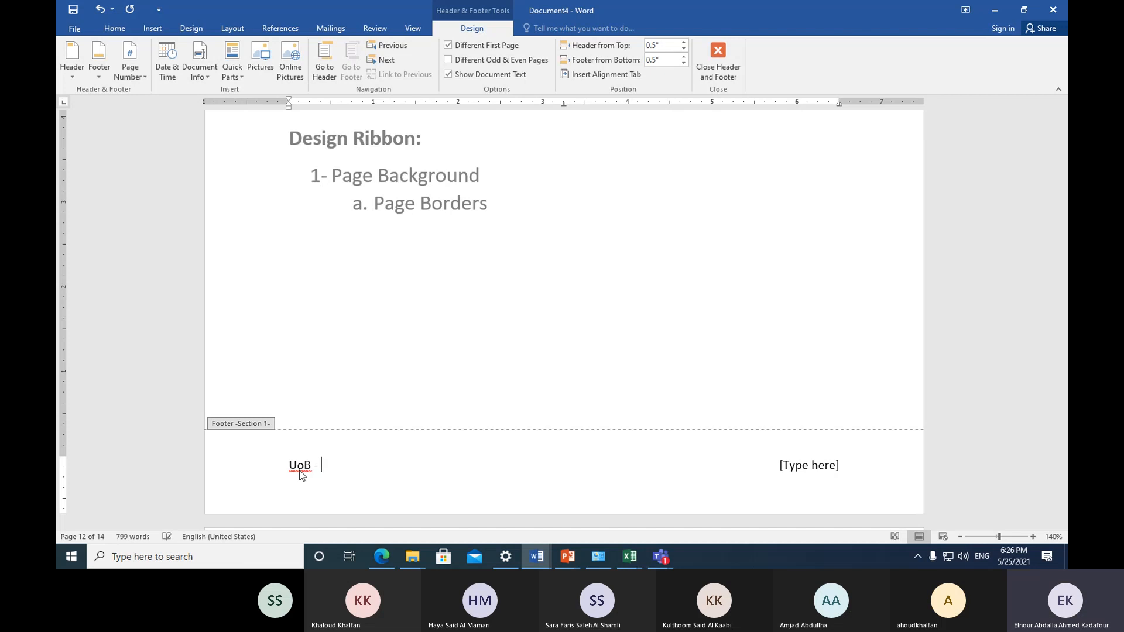
{"action": "type", "text": "Training Department"}
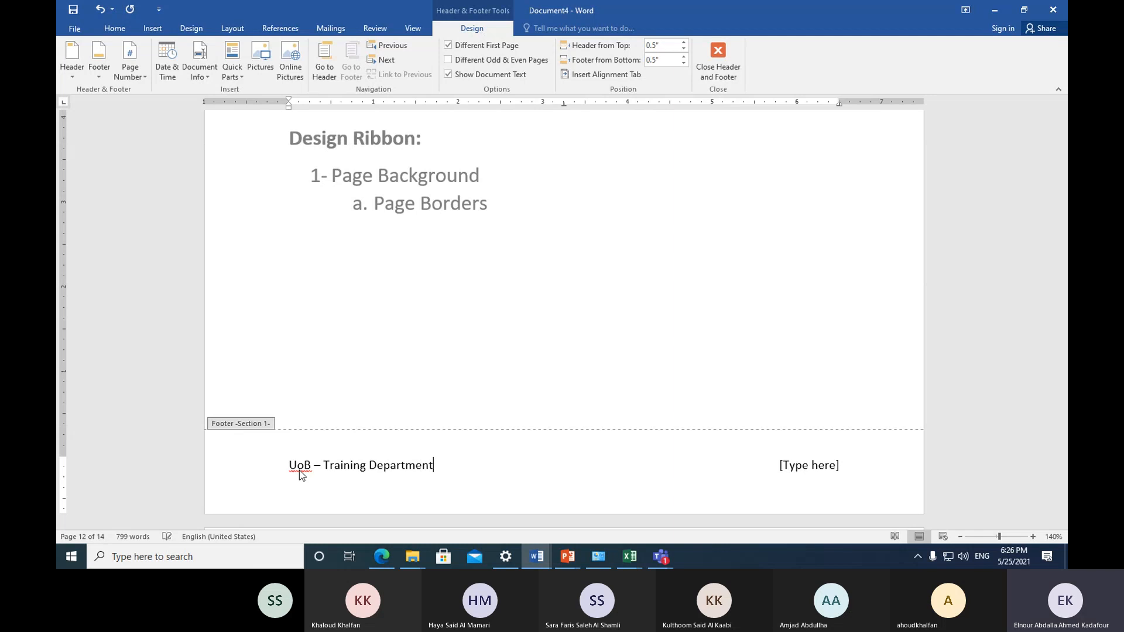
{"action": "left_click", "coordinate": [801, 464]}
{"action": "type", "text": "1"}
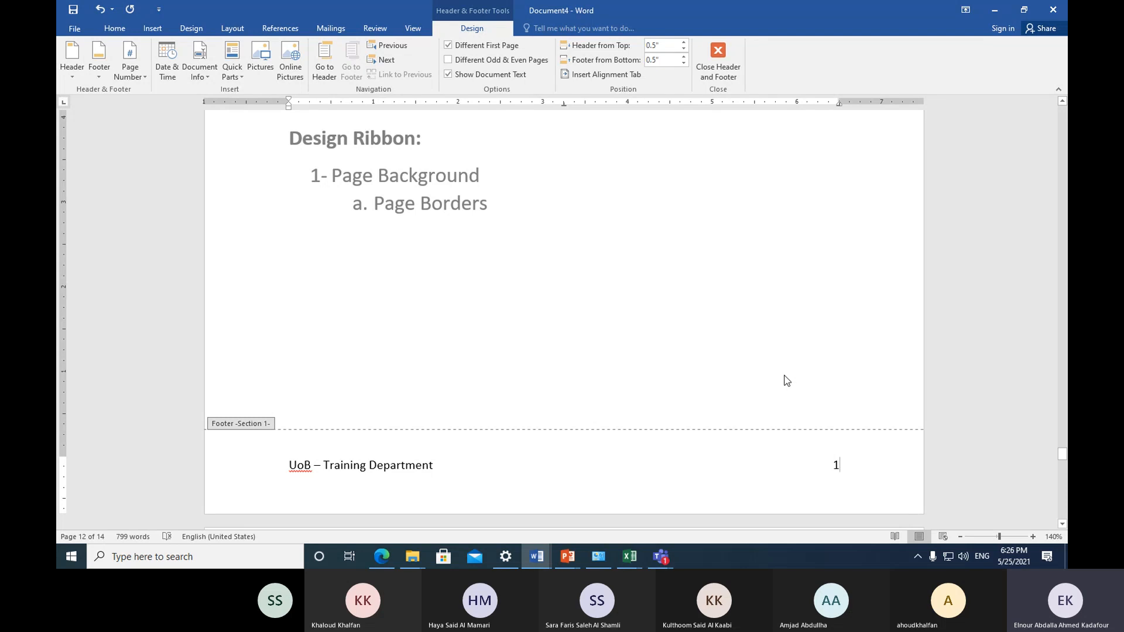
Step: Examine the footer text and number on the pages from the end of Section 1 through the last page of Section 2
{"action": "scroll", "coordinate": [786, 380], "scroll_direction": "down", "scroll_amount": 3}
{"action": "scroll", "coordinate": [785, 380], "scroll_direction": "down", "scroll_amount": 12}
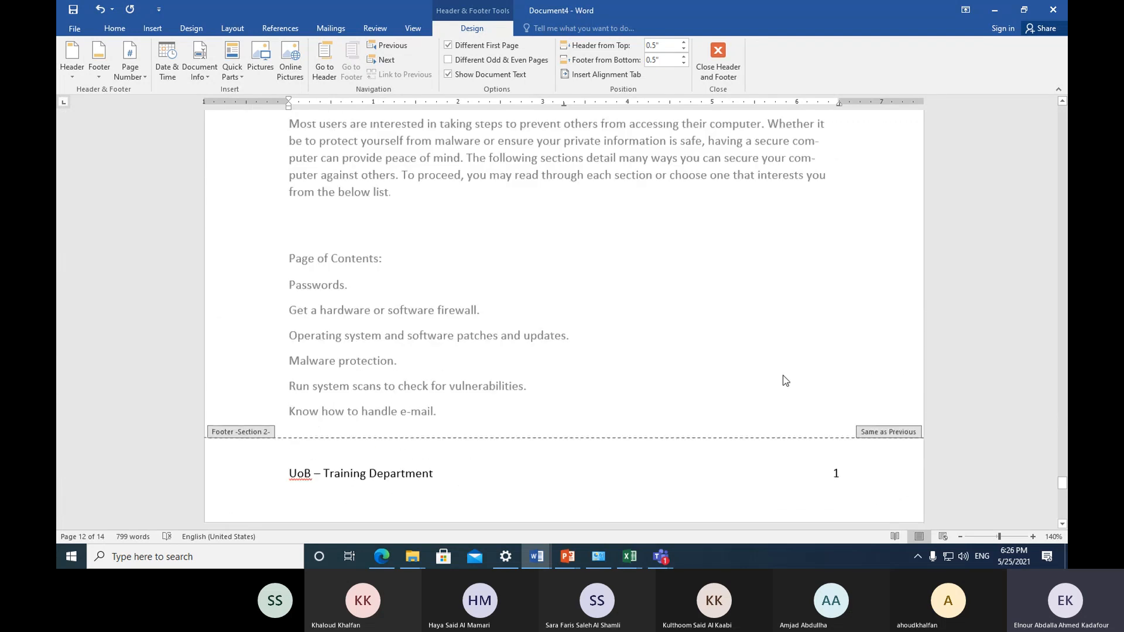
{"action": "scroll", "coordinate": [784, 378], "scroll_direction": "down", "scroll_amount": 12}
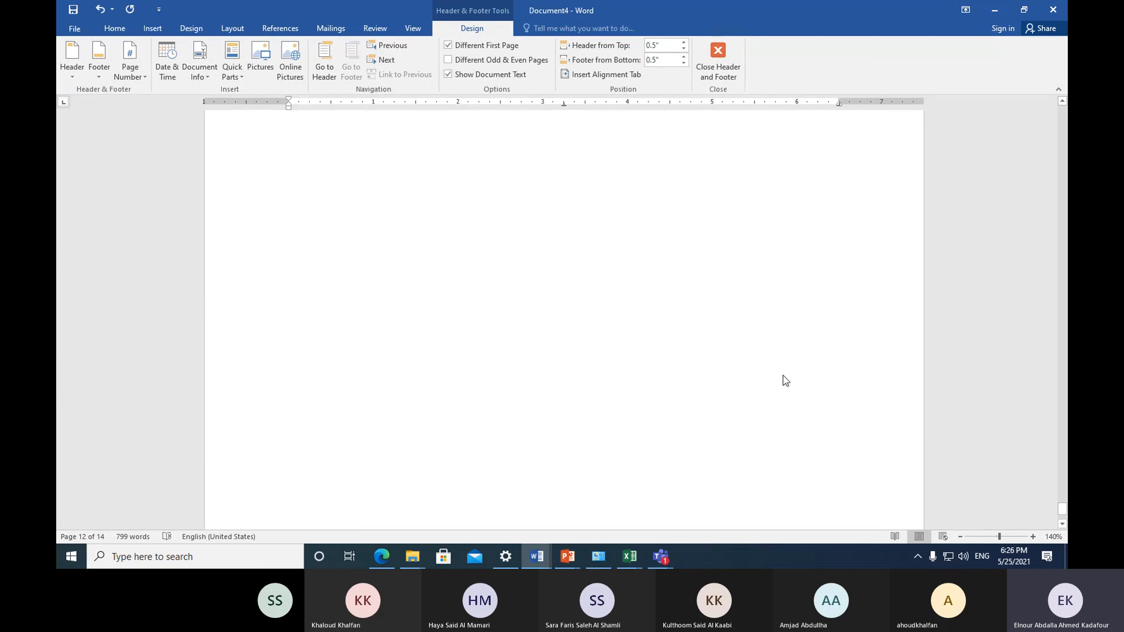
{"action": "scroll", "coordinate": [786, 381], "scroll_direction": "up", "scroll_amount": 12}
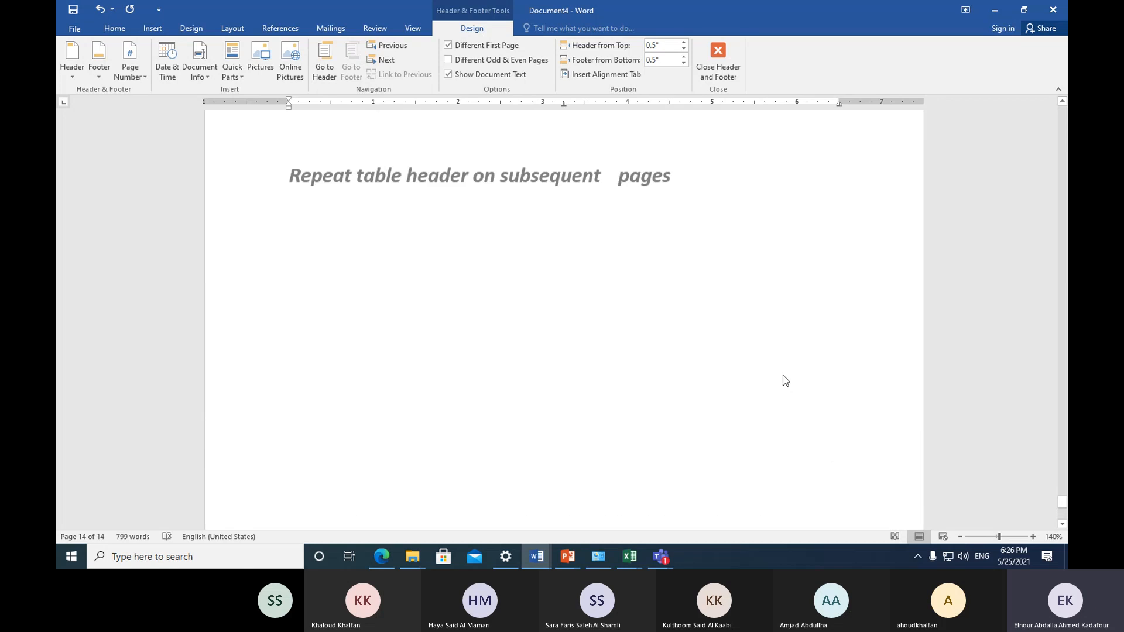
{"action": "scroll", "coordinate": [785, 381], "scroll_direction": "up", "scroll_amount": 15}
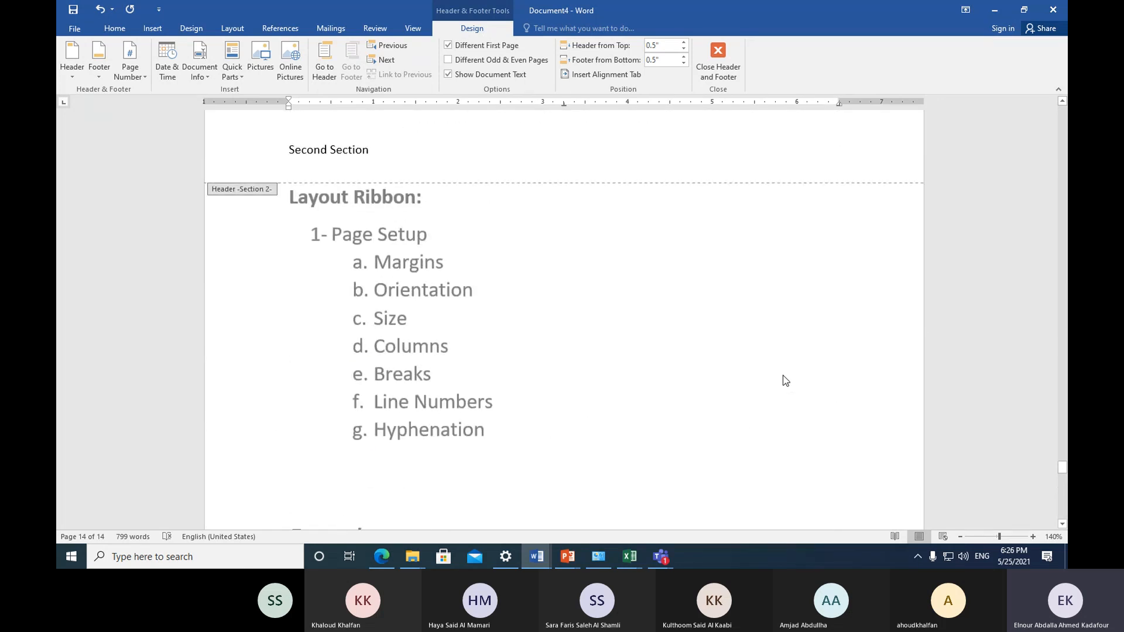
{"action": "scroll", "coordinate": [786, 380], "scroll_direction": "down", "scroll_amount": 4}
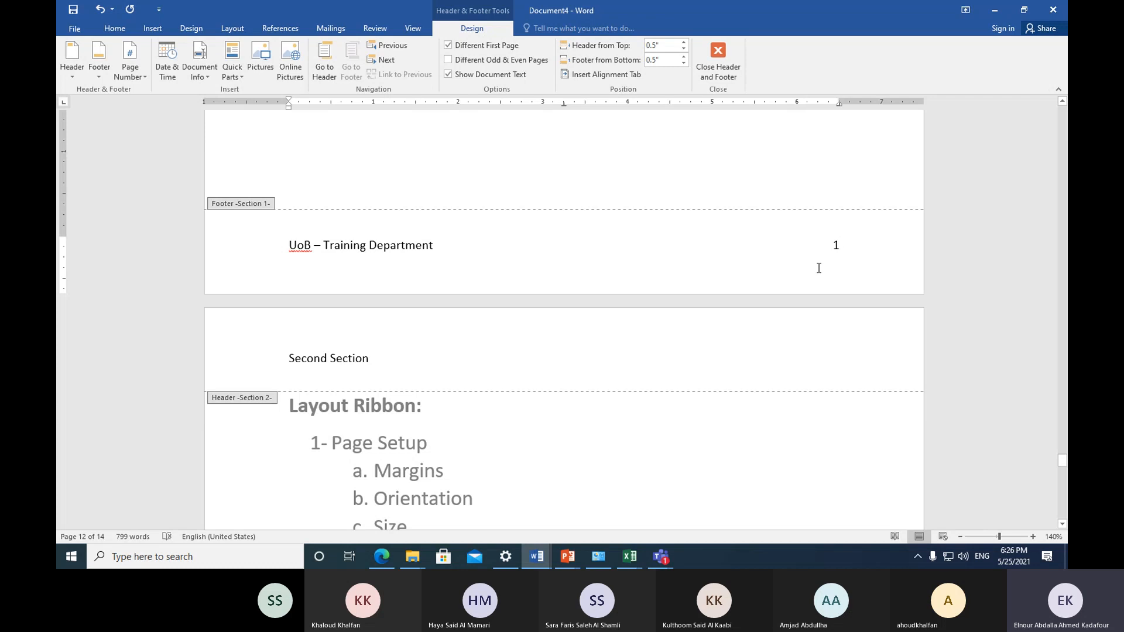
{"action": "scroll", "coordinate": [818, 262], "scroll_direction": "down", "scroll_amount": 15}
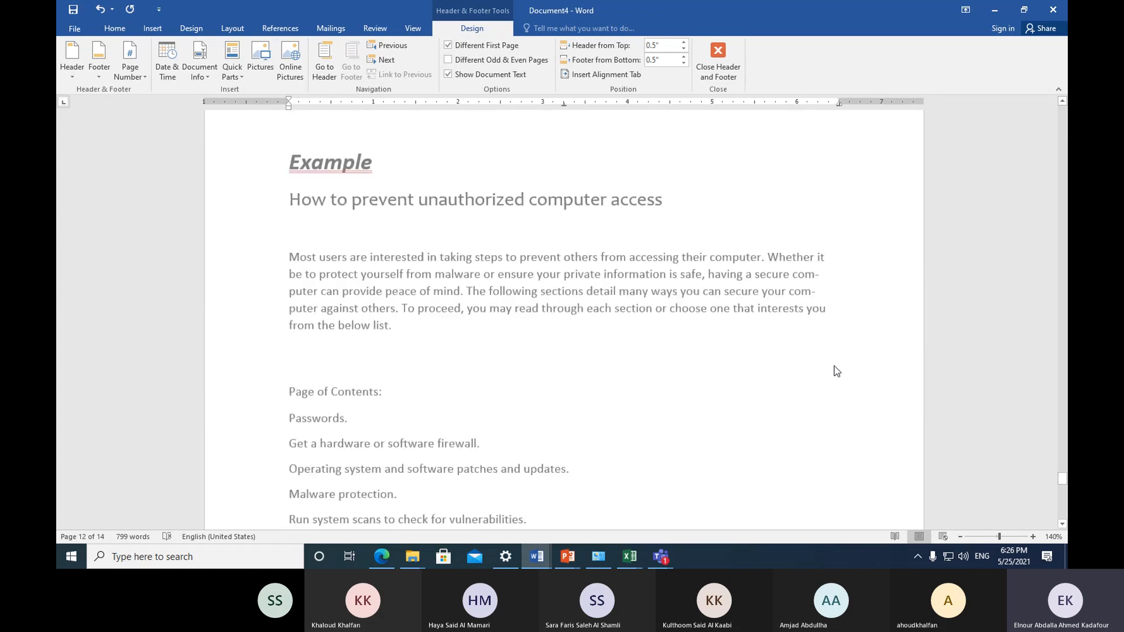
{"action": "scroll", "coordinate": [836, 377], "scroll_direction": "down", "scroll_amount": 10}
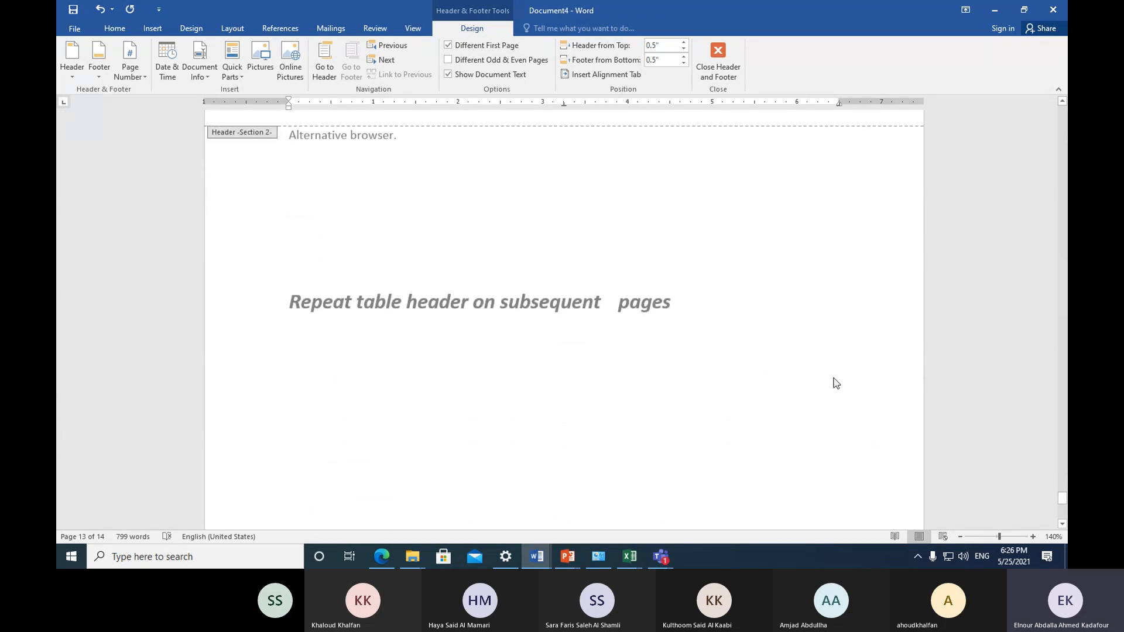
{"action": "scroll", "coordinate": [849, 451], "scroll_direction": "down", "scroll_amount": 4}
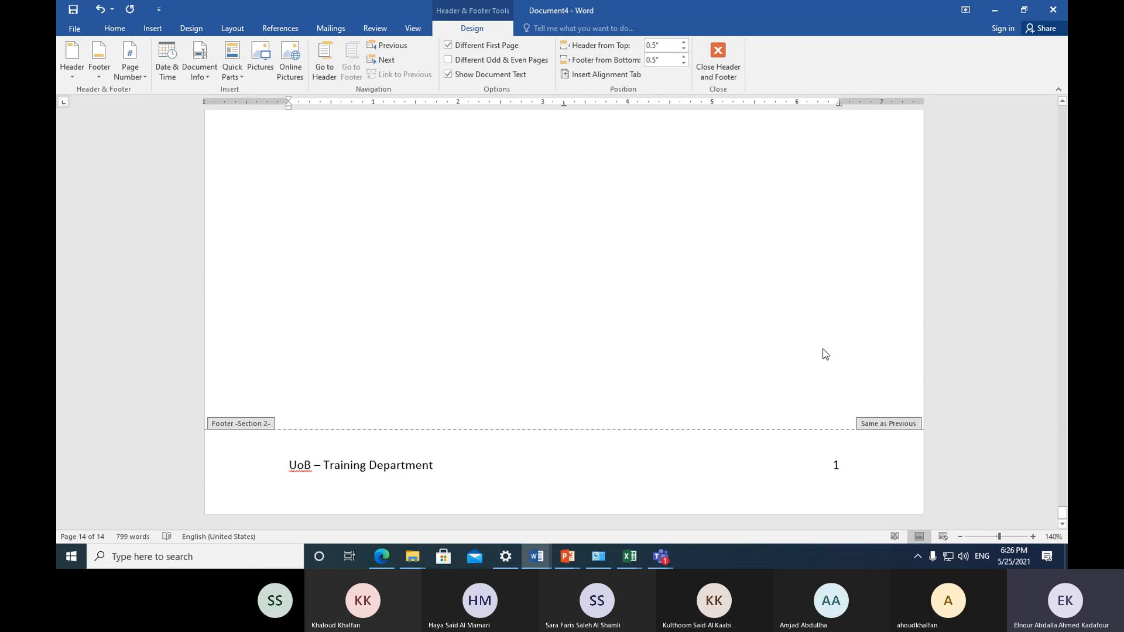
{"action": "scroll", "coordinate": [831, 357], "scroll_direction": "up", "scroll_amount": 5}
{"action": "scroll", "coordinate": [824, 349], "scroll_direction": "up", "scroll_amount": 1}
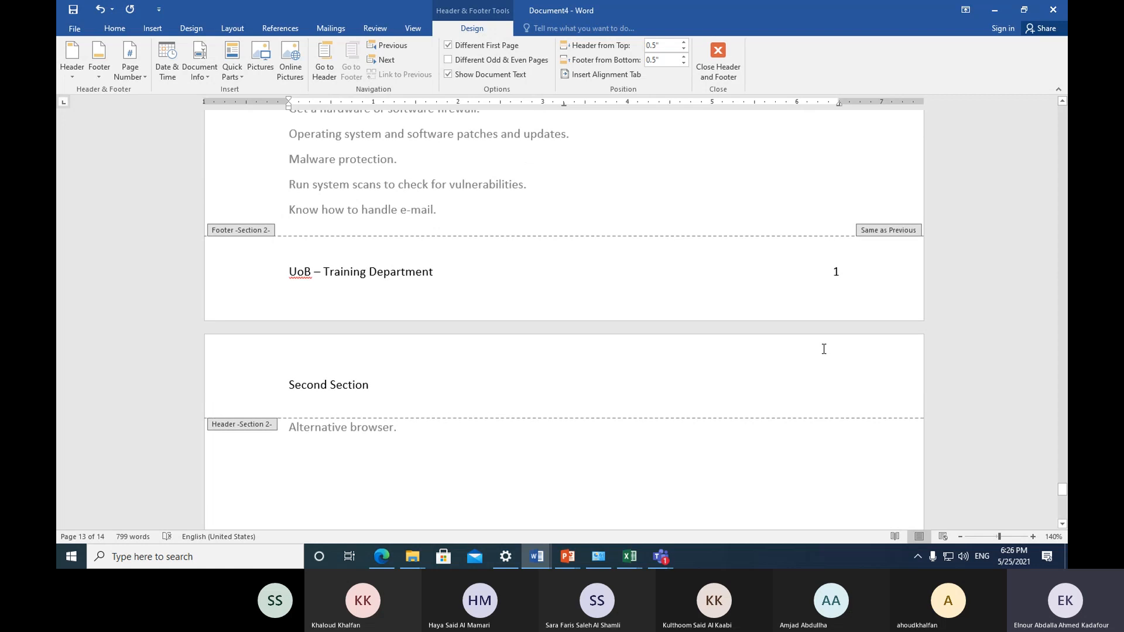
{"action": "scroll", "coordinate": [823, 349], "scroll_direction": "up", "scroll_amount": 8}
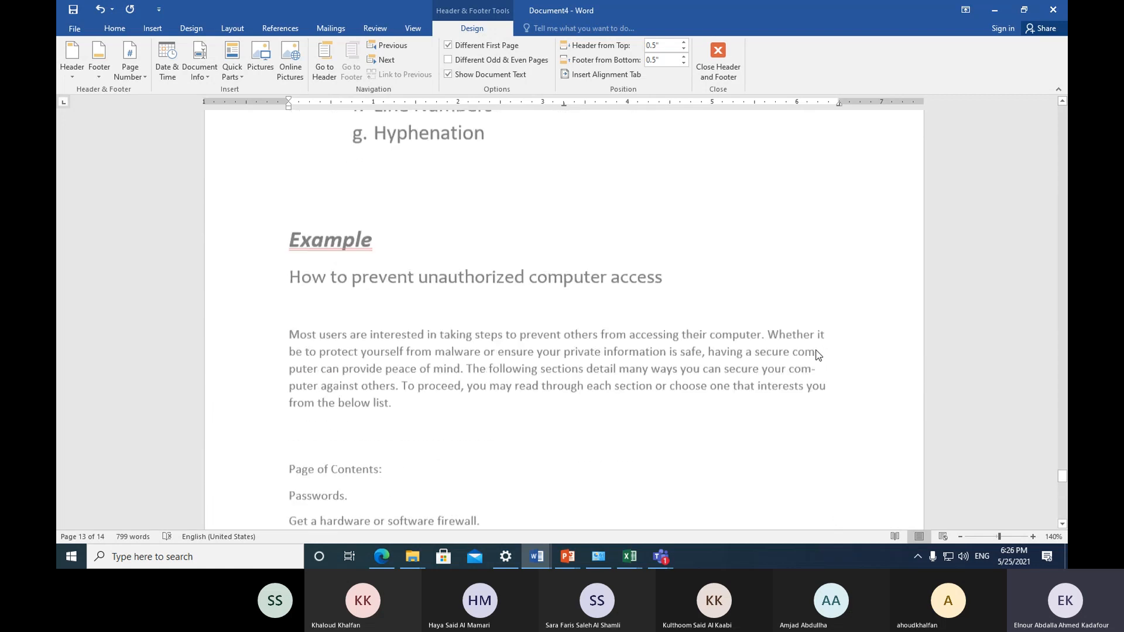
{"action": "scroll", "coordinate": [816, 357], "scroll_direction": "down", "scroll_amount": 8}
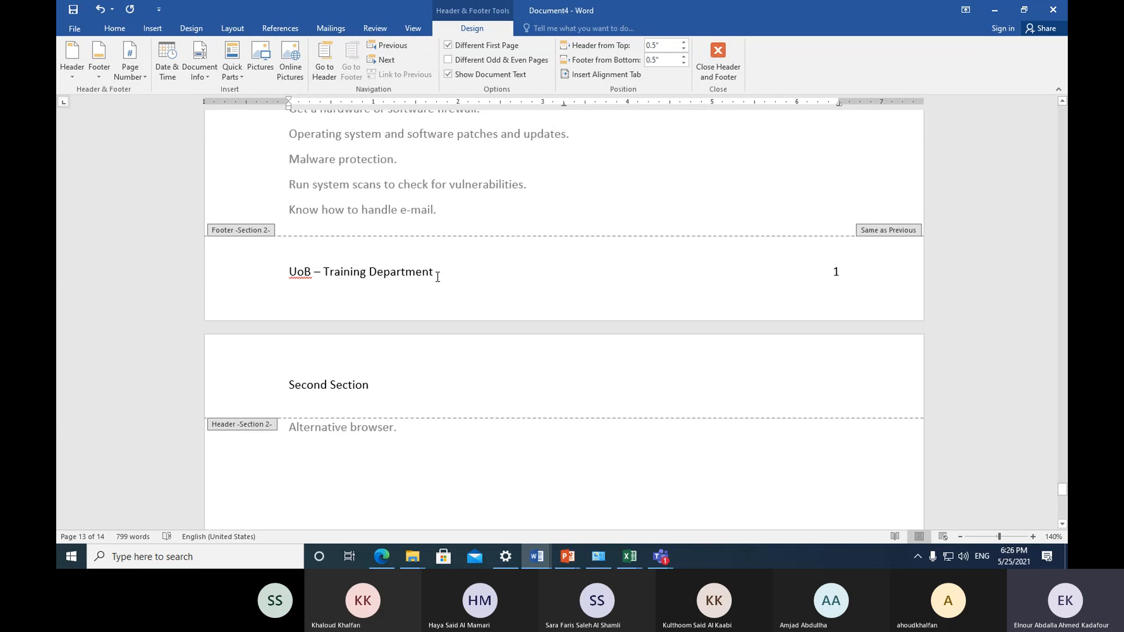
{"action": "scroll", "coordinate": [437, 276], "scroll_direction": "down", "scroll_amount": 19}
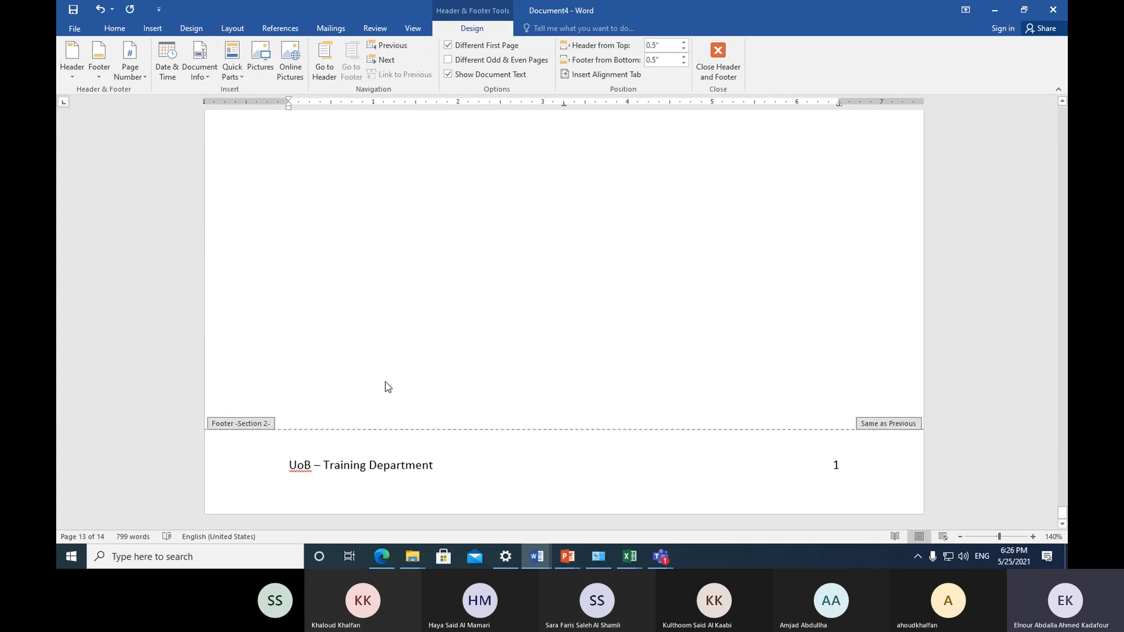
{"action": "scroll", "coordinate": [374, 363], "scroll_direction": "up", "scroll_amount": 10}
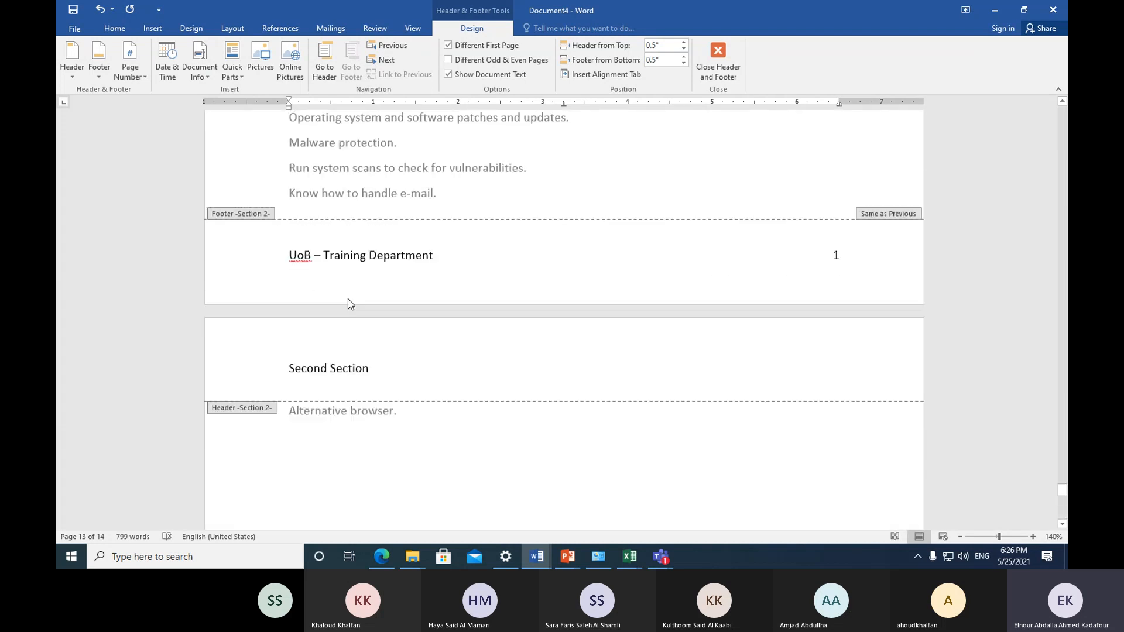
{"action": "scroll", "coordinate": [346, 287], "scroll_direction": "up", "scroll_amount": 12}
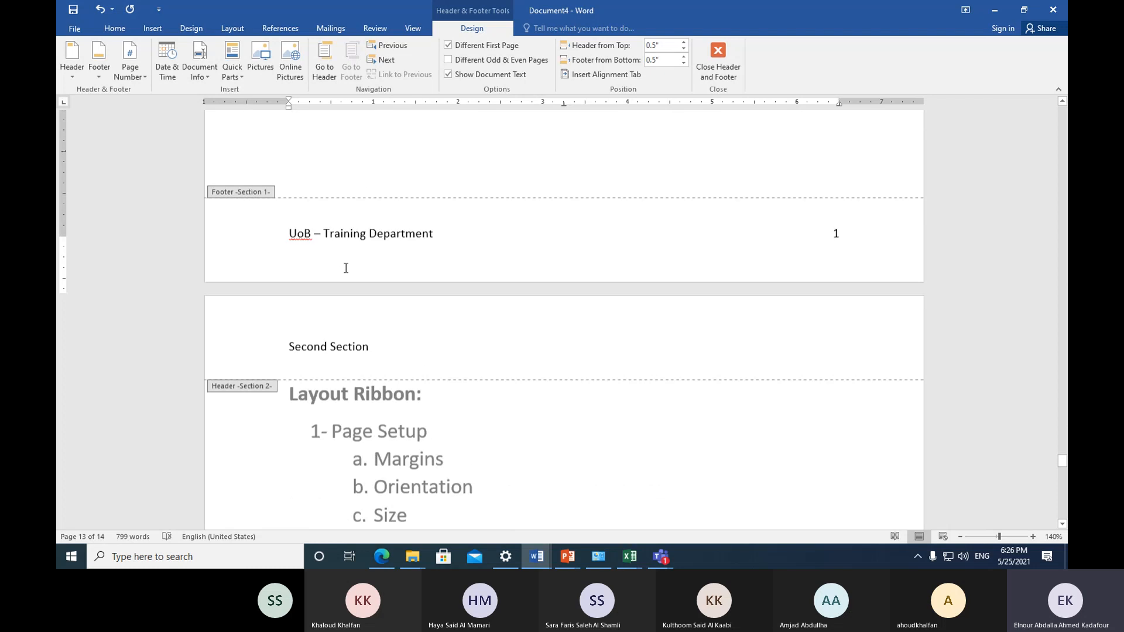
{"action": "scroll", "coordinate": [350, 268], "scroll_direction": "up", "scroll_amount": 1}
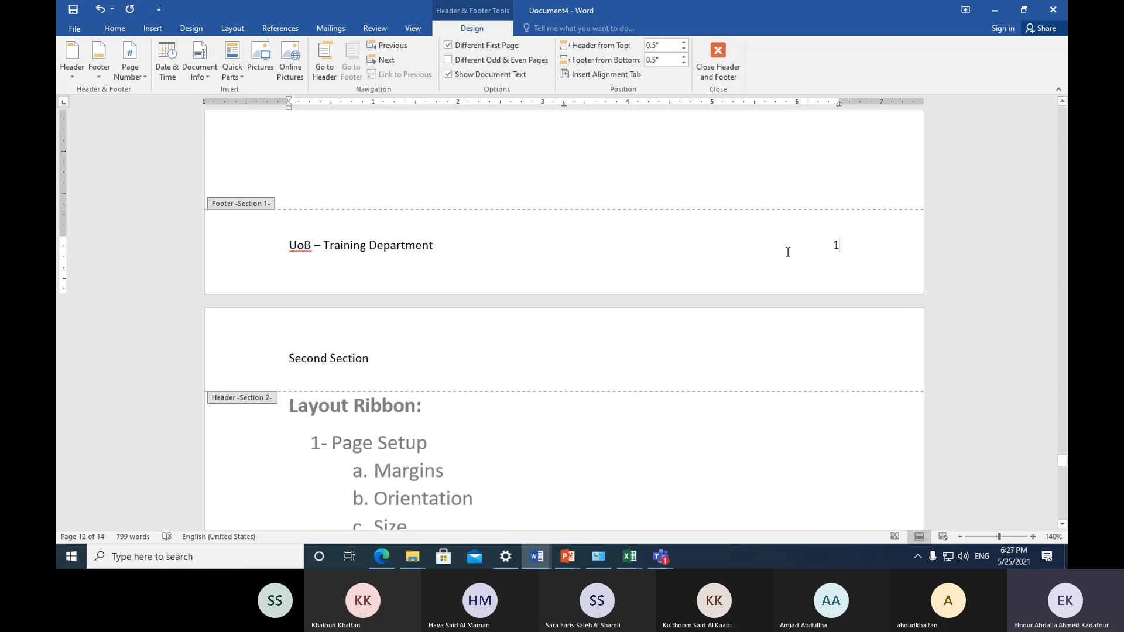
Step: Replace the Section 1 footer with the built-in ViewMaster (Horizontal) design
{"action": "key", "text": "BackSpace"}
{"action": "key", "text": "ctrl+z"}
{"action": "double_click", "coordinate": [837, 246]}
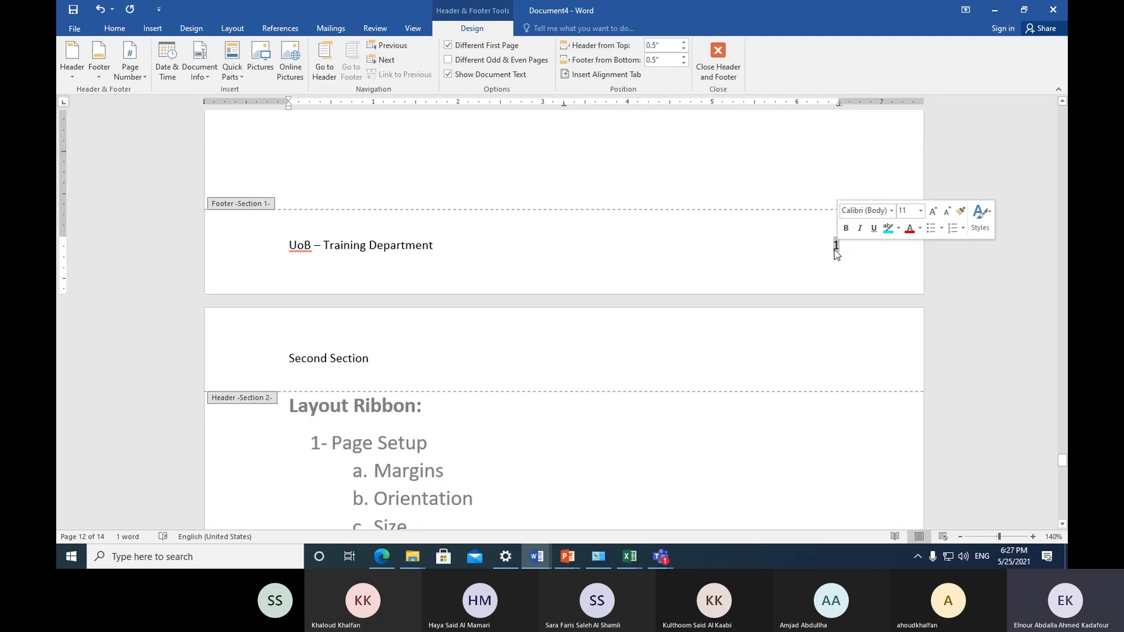
{"action": "left_click", "coordinate": [98, 76]}
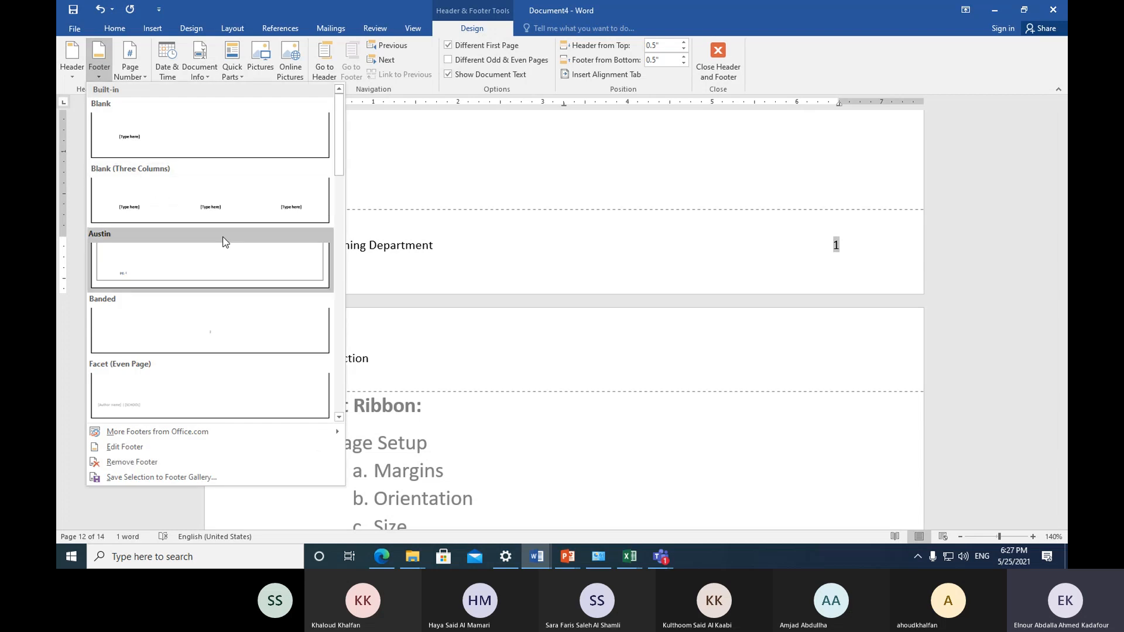
{"action": "scroll", "coordinate": [256, 324], "scroll_direction": "down", "scroll_amount": 3}
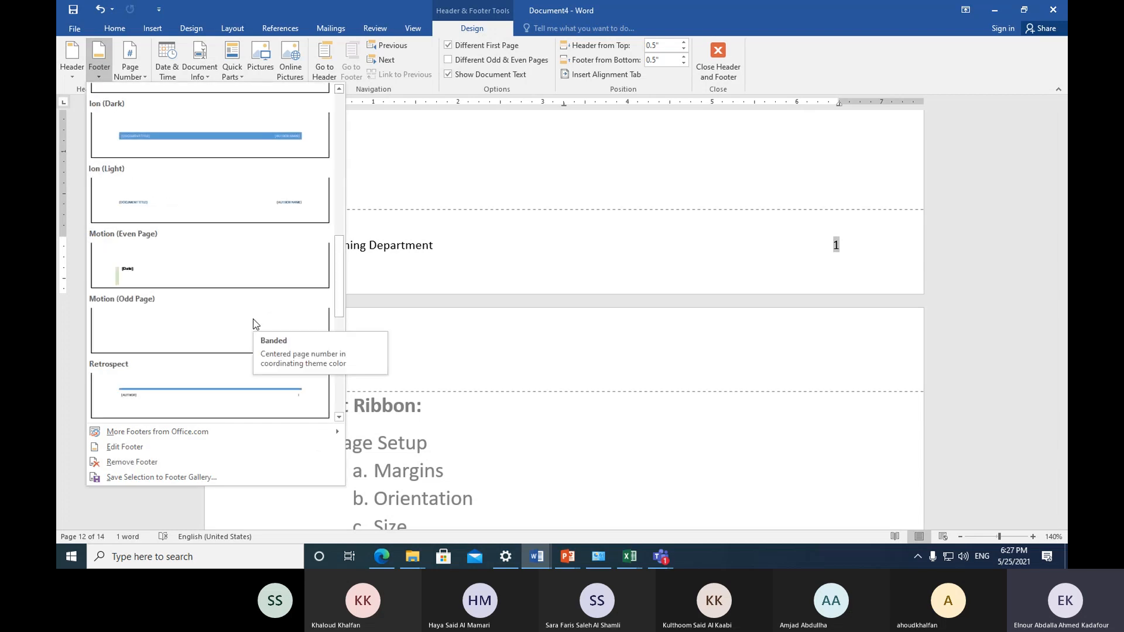
{"action": "scroll", "coordinate": [255, 324], "scroll_direction": "down", "scroll_amount": 3}
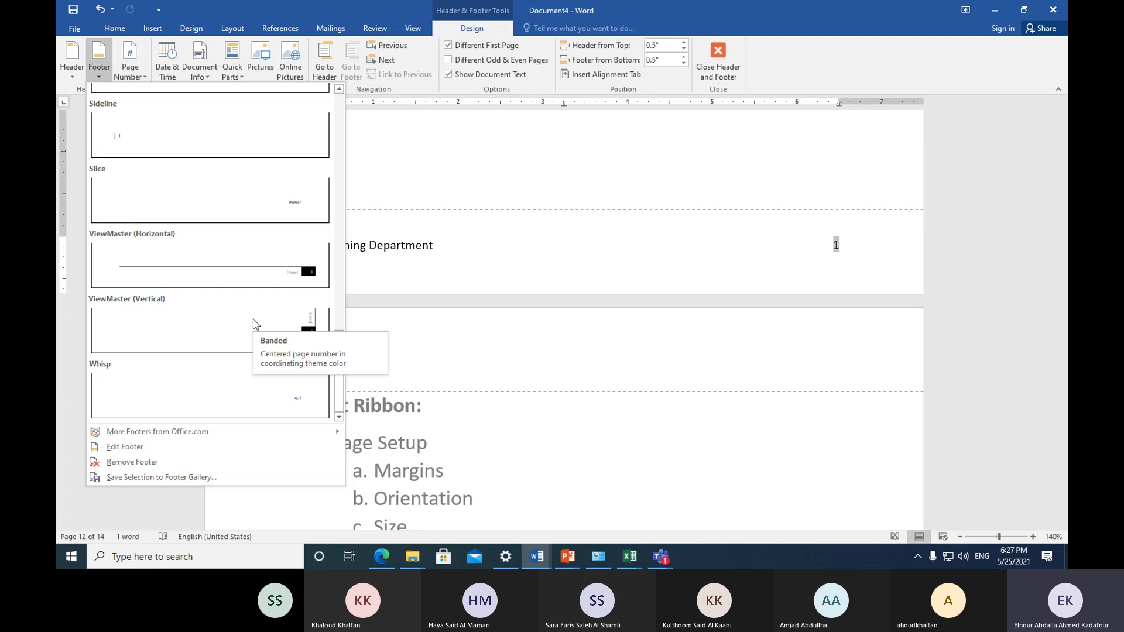
{"action": "left_click", "coordinate": [251, 272]}
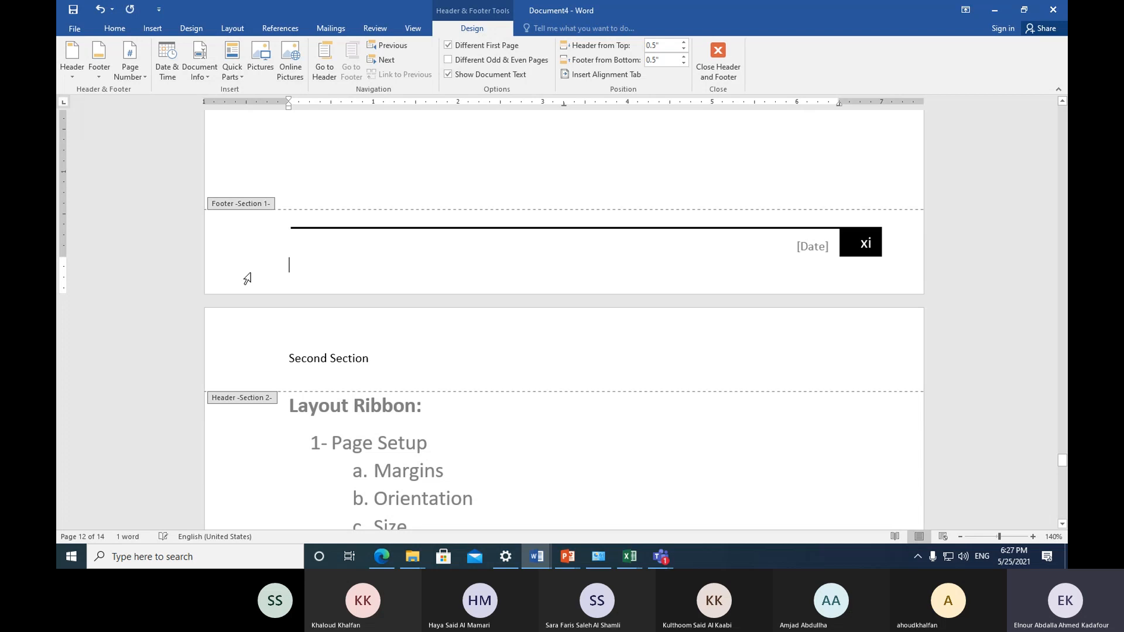
Step: Examine the new footer's page numbering on the last pages of Section 1 and throughout Section 2
{"action": "scroll", "coordinate": [690, 346], "scroll_direction": "down", "scroll_amount": 15}
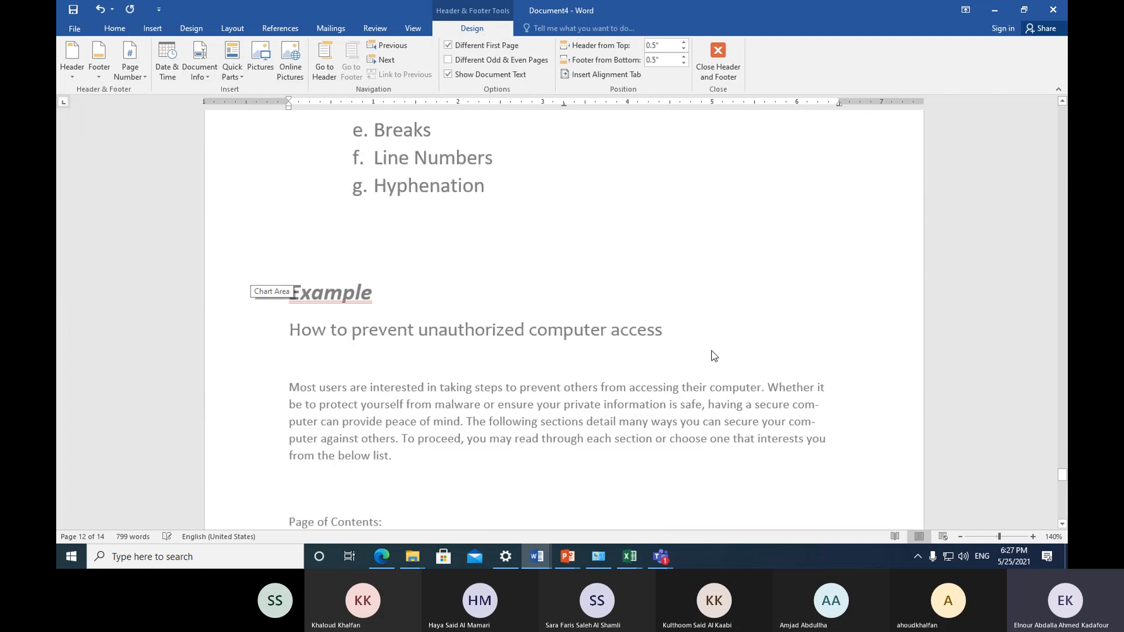
{"action": "scroll", "coordinate": [716, 358], "scroll_direction": "down", "scroll_amount": 12}
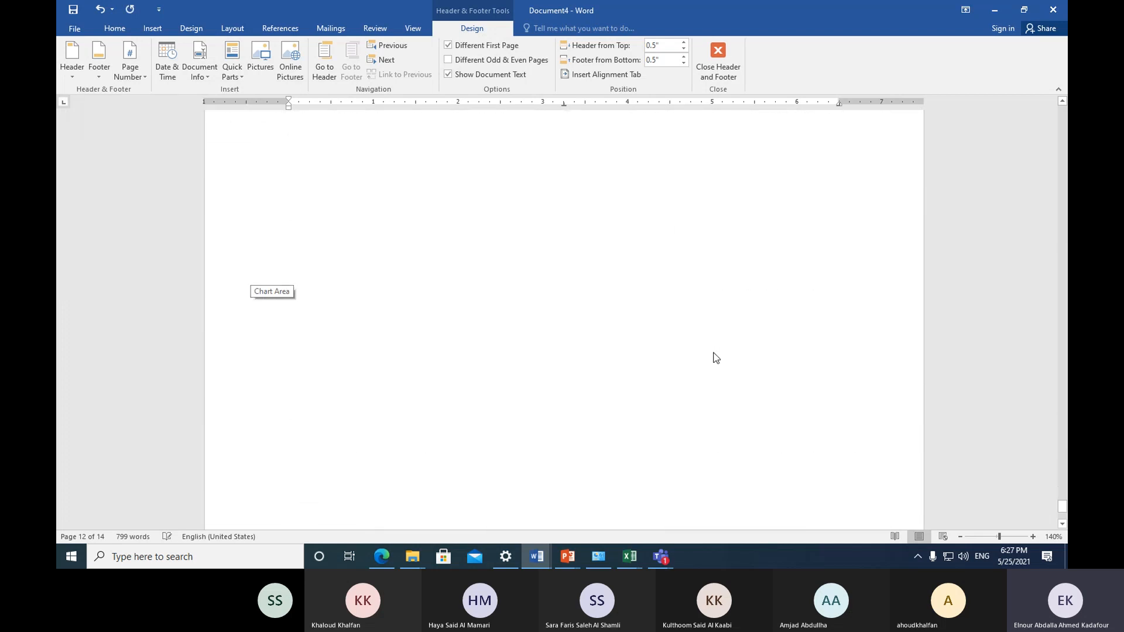
{"action": "scroll", "coordinate": [718, 383], "scroll_direction": "down", "scroll_amount": 10}
{"action": "scroll", "coordinate": [575, 375], "scroll_direction": "up", "scroll_amount": 12}
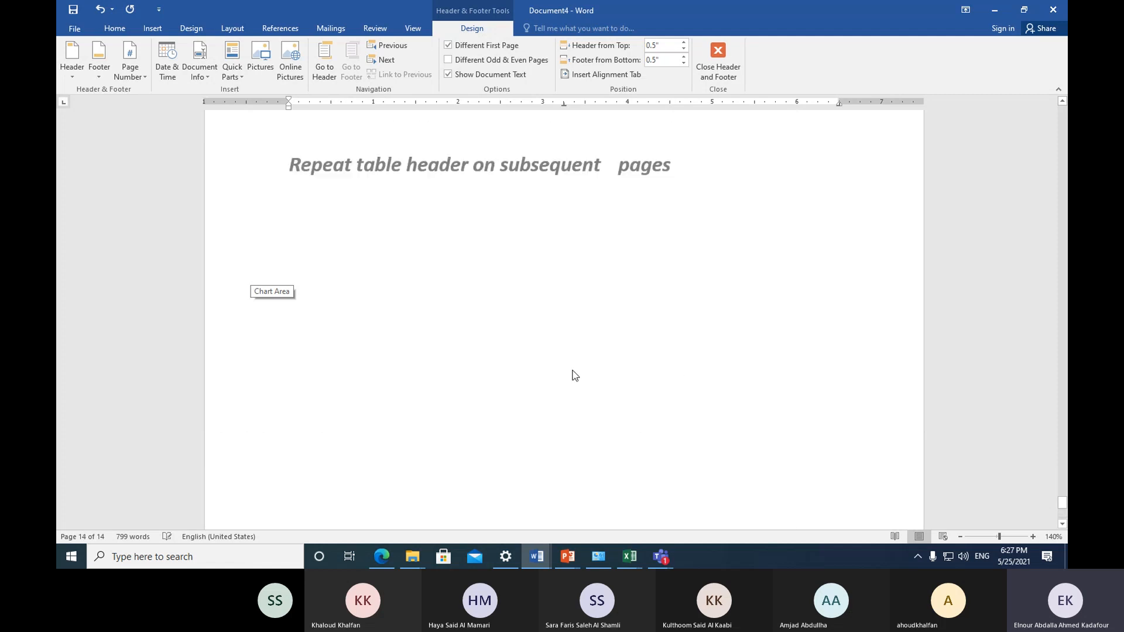
{"action": "scroll", "coordinate": [574, 376], "scroll_direction": "up", "scroll_amount": 14}
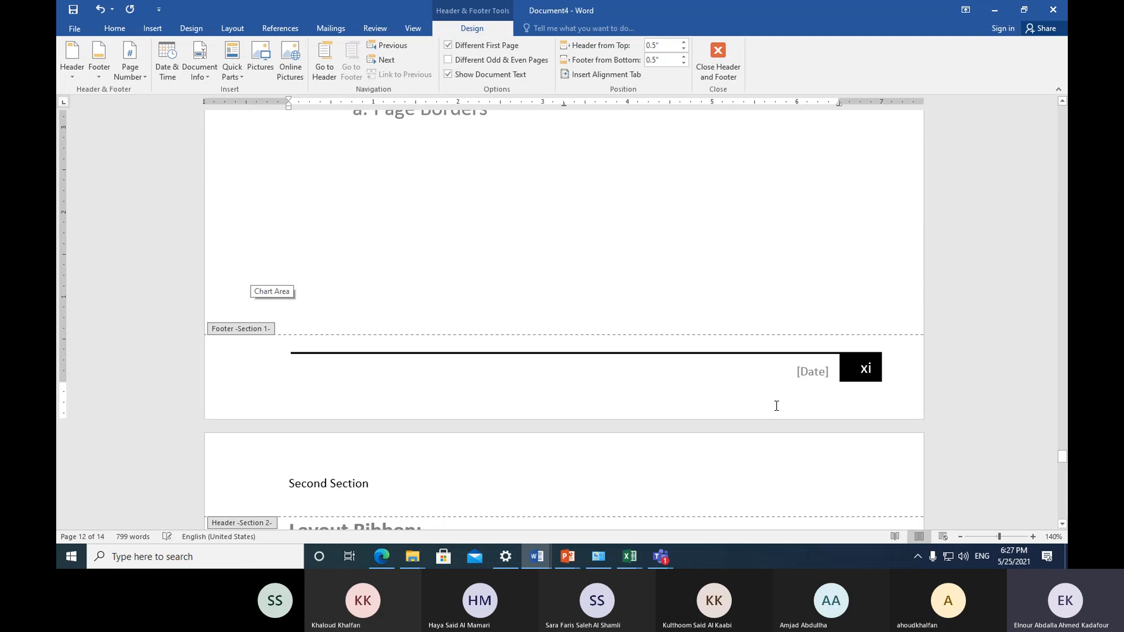
{"action": "scroll", "coordinate": [778, 402], "scroll_direction": "up", "scroll_amount": 10}
{"action": "scroll", "coordinate": [786, 392], "scroll_direction": "up", "scroll_amount": 6}
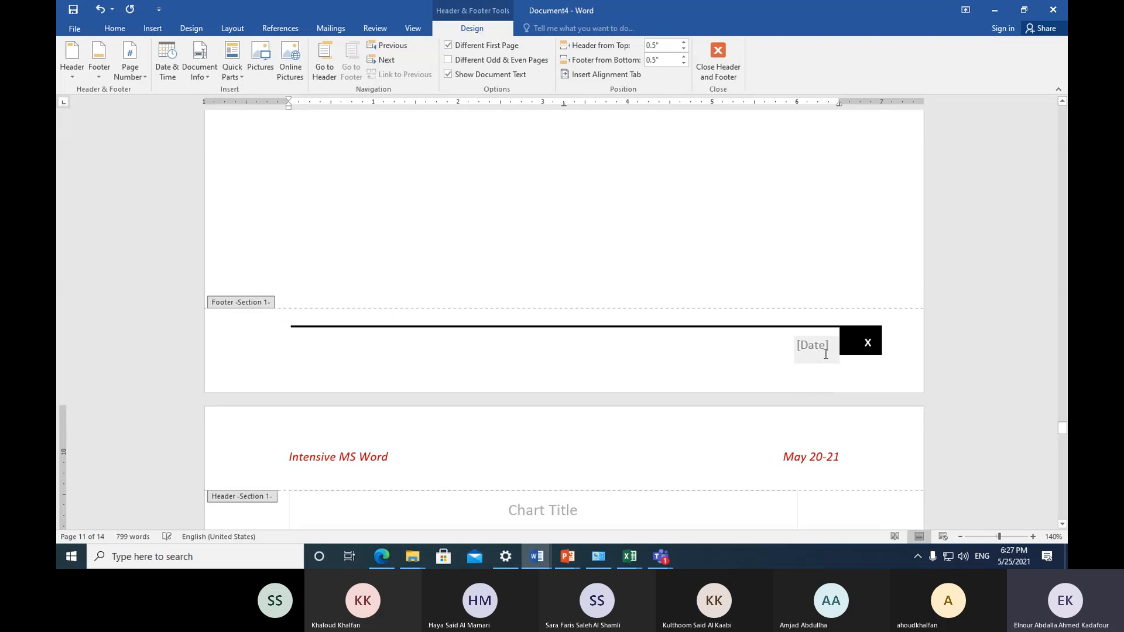
{"action": "scroll", "coordinate": [825, 357], "scroll_direction": "down", "scroll_amount": 15}
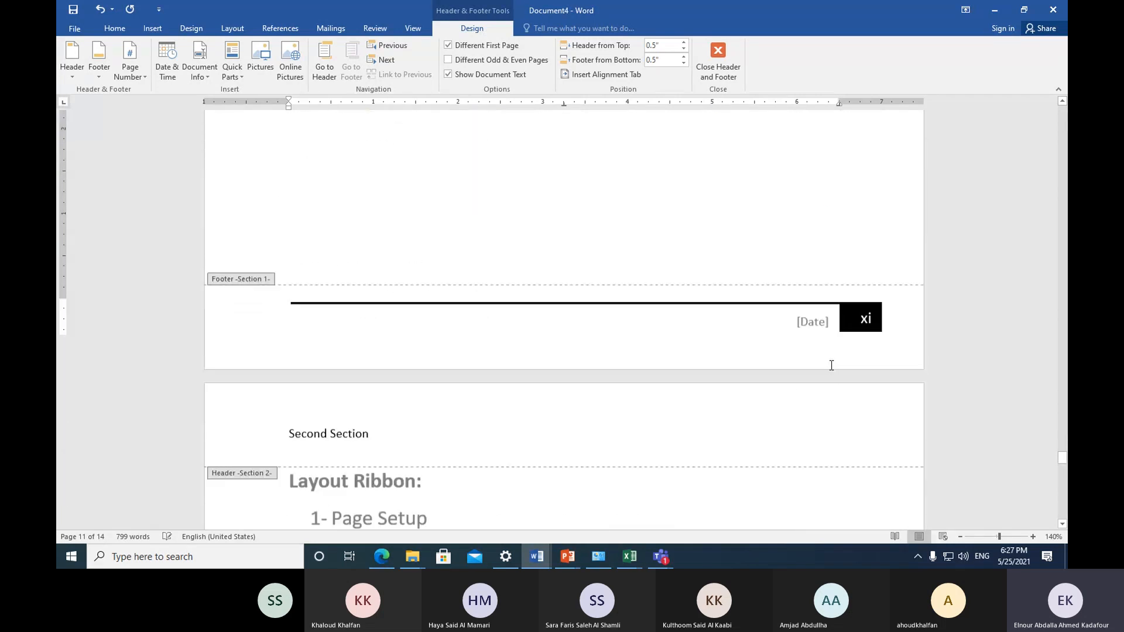
{"action": "scroll", "coordinate": [831, 365], "scroll_direction": "down", "scroll_amount": 15}
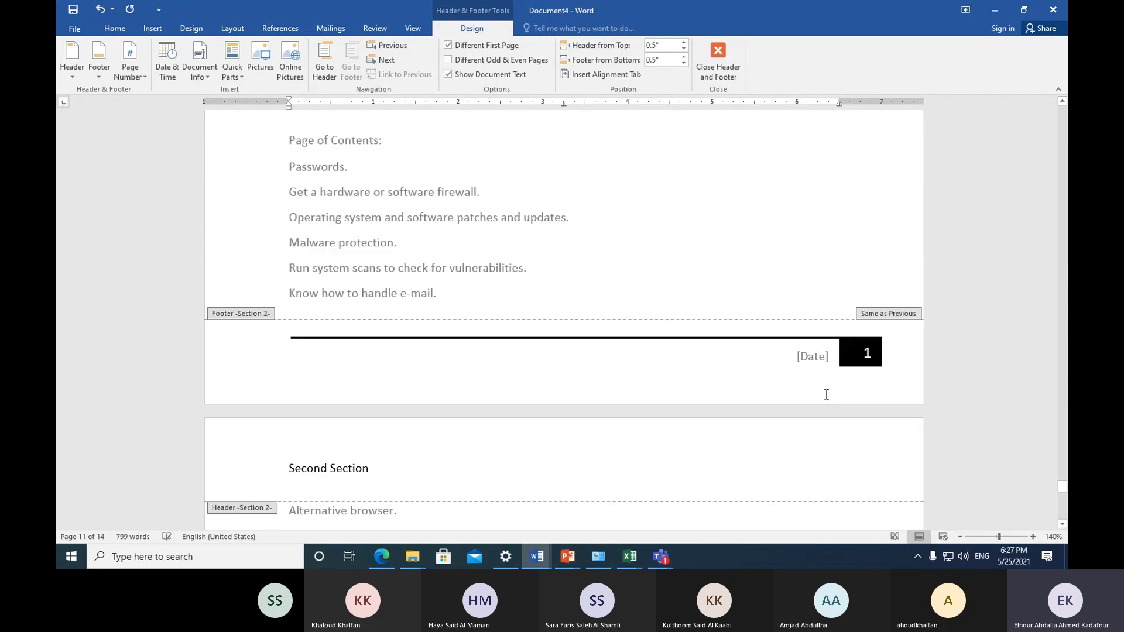
Step: Enter "UoB – Training Department" on the empty text line of the Section 2 footer
{"action": "left_click", "coordinate": [810, 358]}
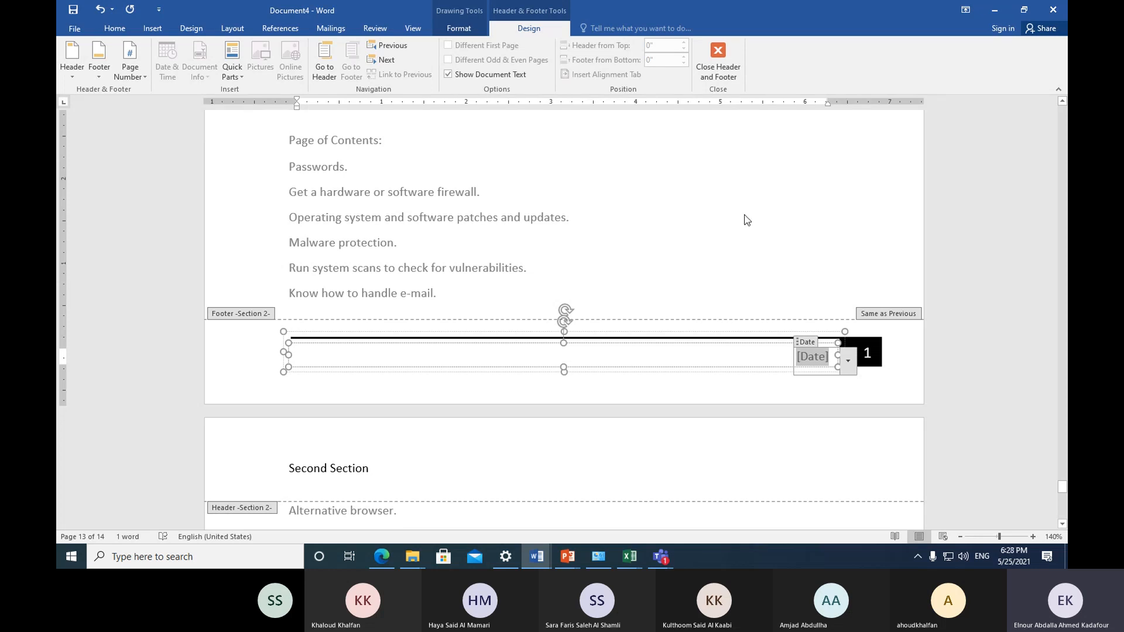
{"action": "left_click", "coordinate": [449, 379]}
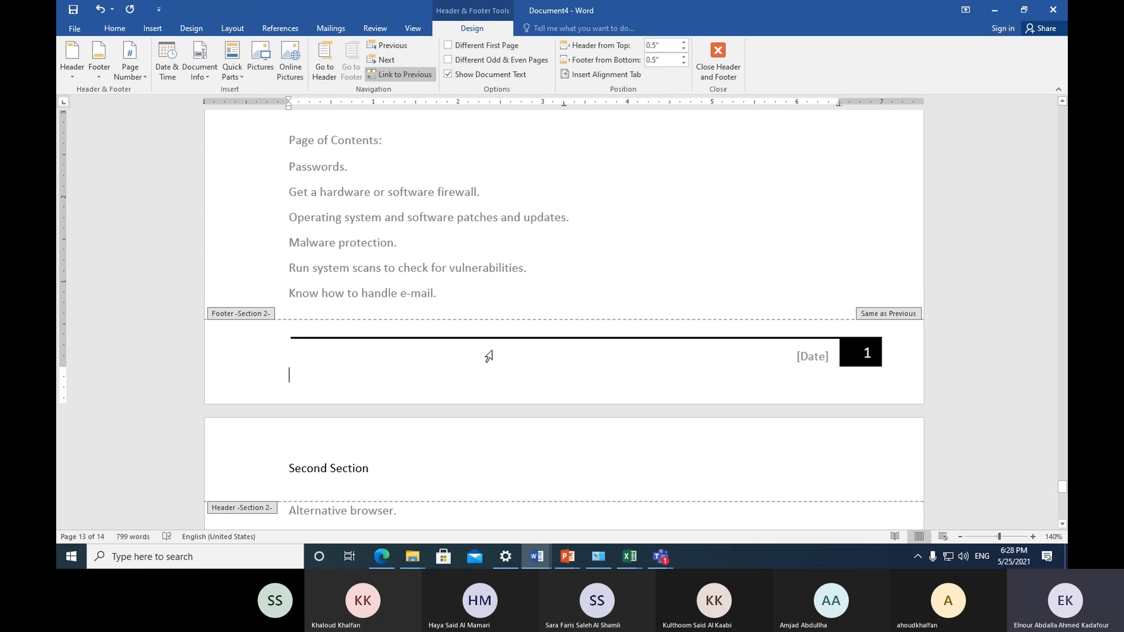
{"action": "scroll", "coordinate": [503, 343], "scroll_direction": "up", "scroll_amount": 10}
{"action": "left_click", "coordinate": [503, 343]}
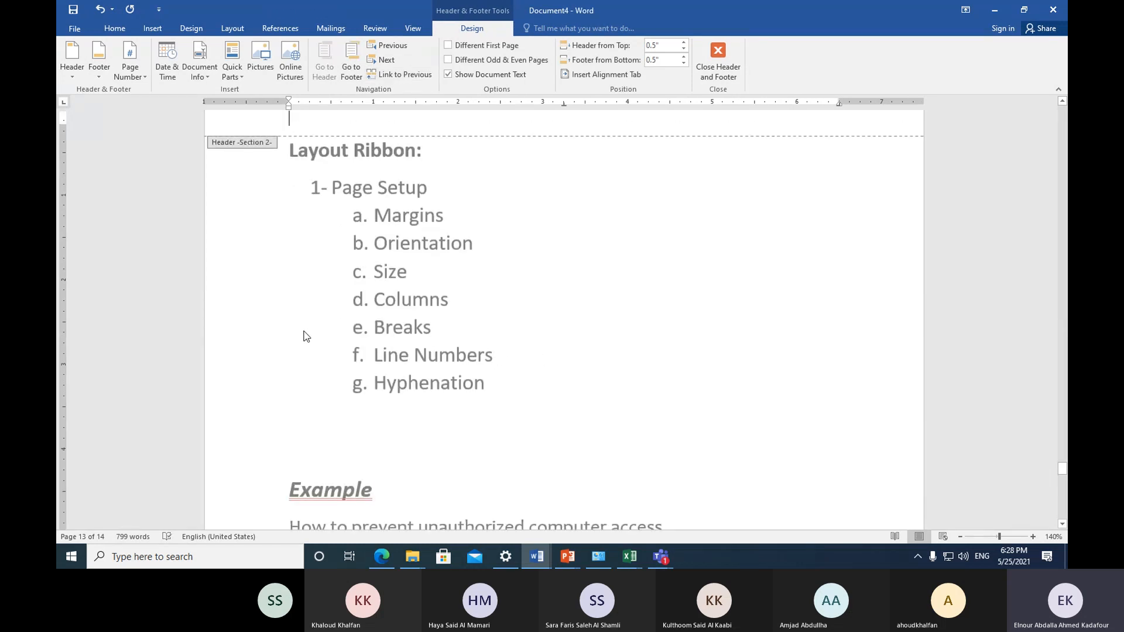
{"action": "scroll", "coordinate": [421, 319], "scroll_direction": "down", "scroll_amount": 8}
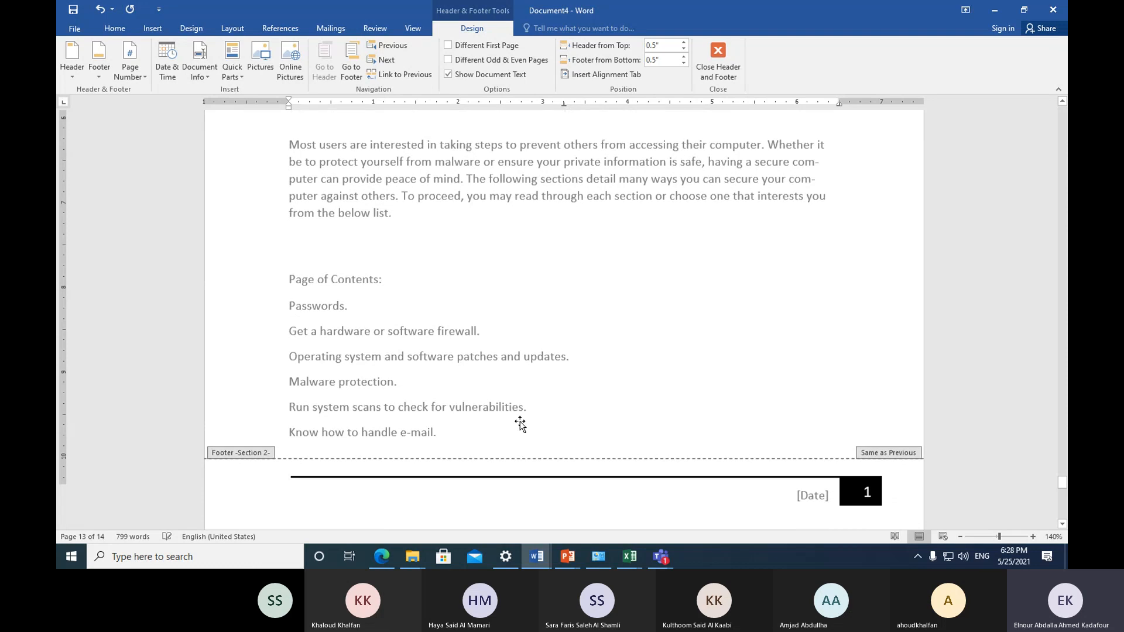
{"action": "left_click", "coordinate": [553, 383]}
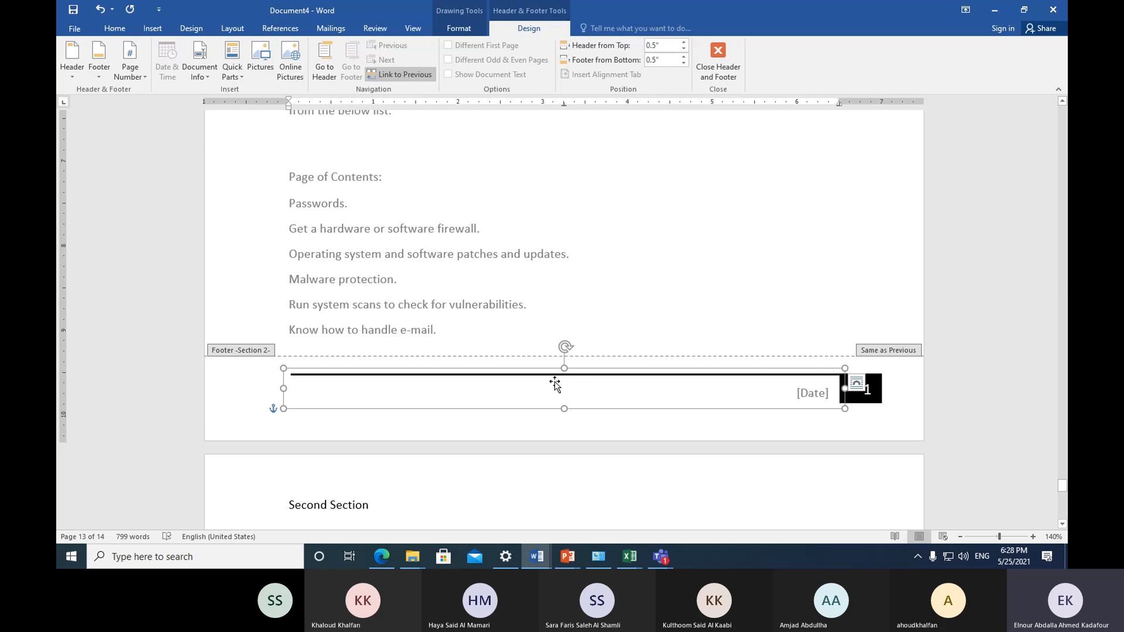
{"action": "key", "text": "Escape"}
{"action": "type", "text": "Uo"}
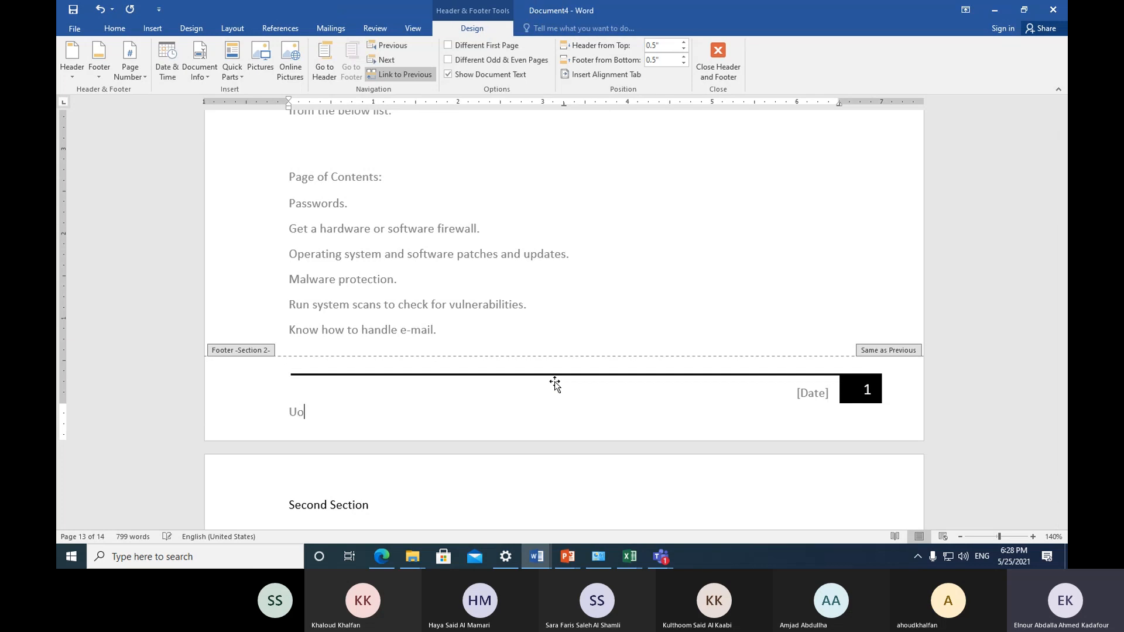
{"action": "type", "text": "B"}
{"action": "type", "text": " - "}
{"action": "type", "text": "Tr"}
{"action": "type", "text": "ainin"}
{"action": "type", "text": "g De"}
{"action": "type", "text": "part"}
{"action": "type", "text": "ment"}
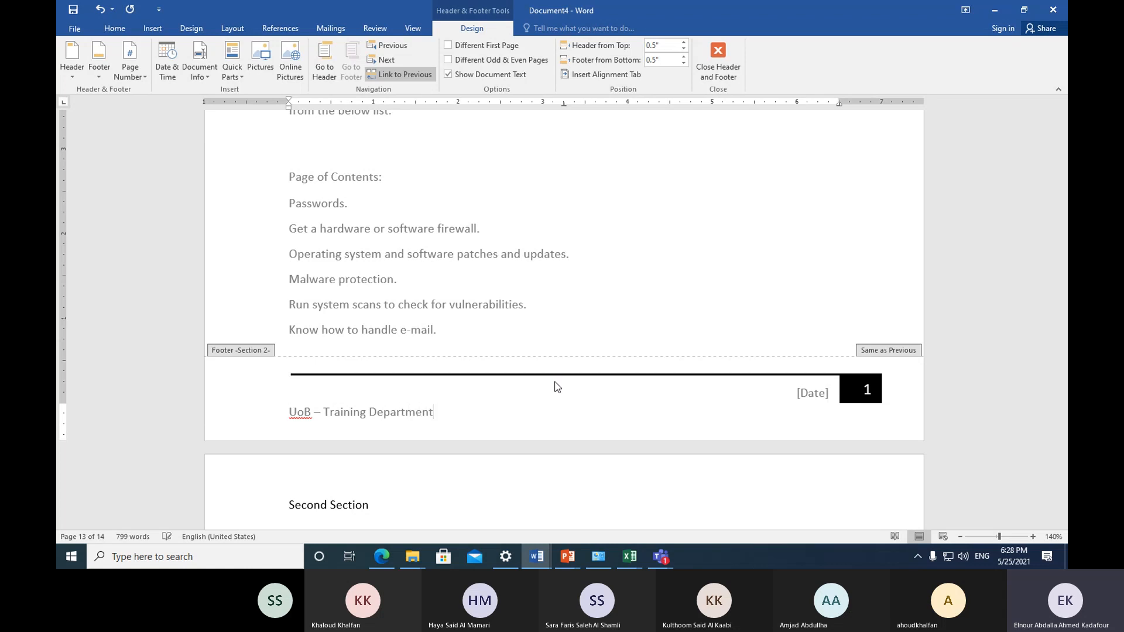
Step: Delete the footer's horizontal line together with its date placeholder, keeping the page number box
{"action": "left_click", "coordinate": [384, 386]}
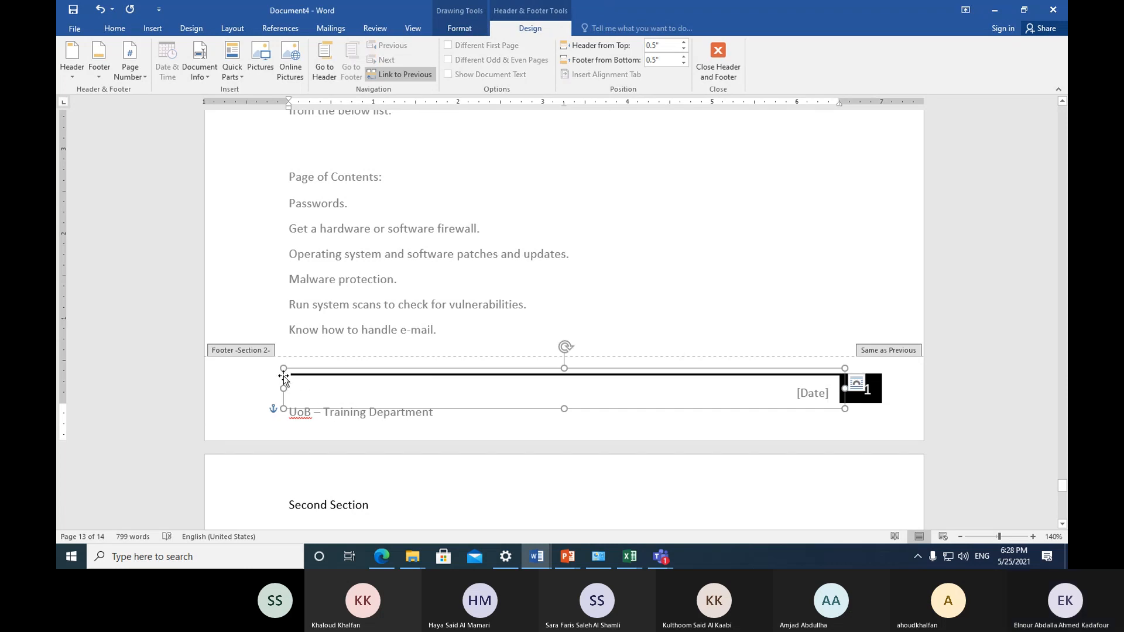
{"action": "key", "text": "Delete"}
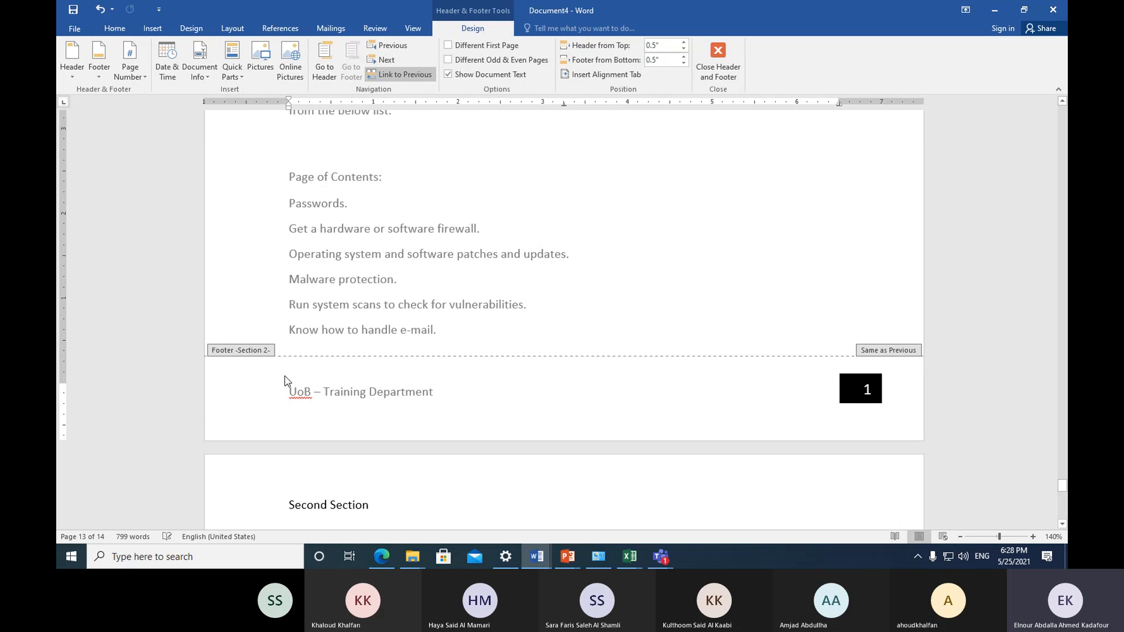
{"action": "scroll", "coordinate": [401, 384], "scroll_direction": "down", "scroll_amount": 12}
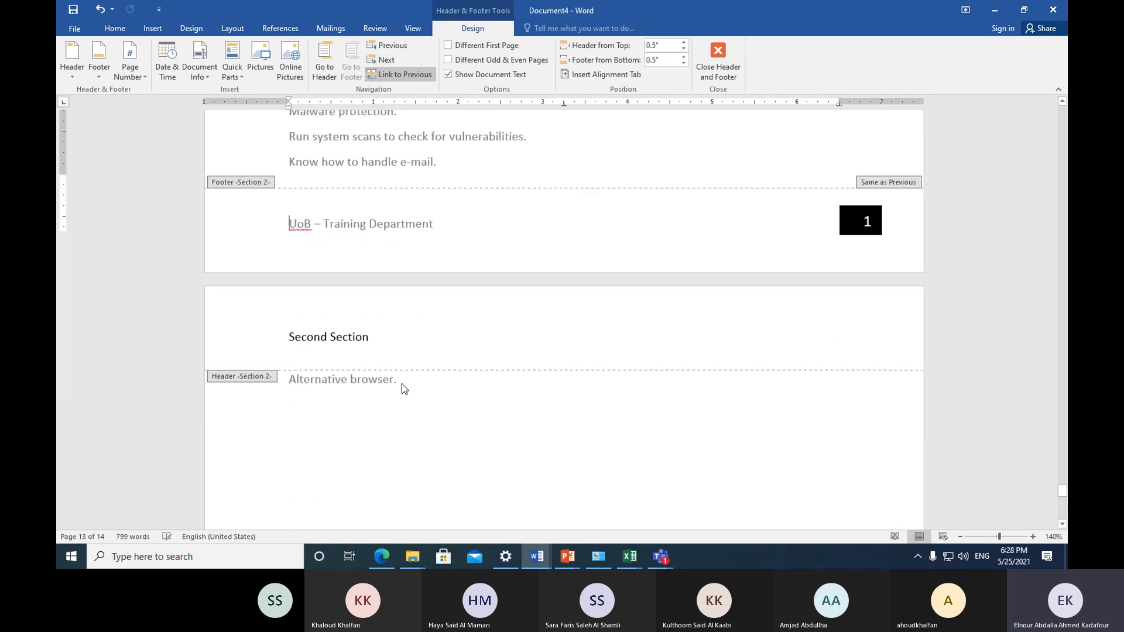
{"action": "scroll", "coordinate": [403, 390], "scroll_direction": "down", "scroll_amount": 2}
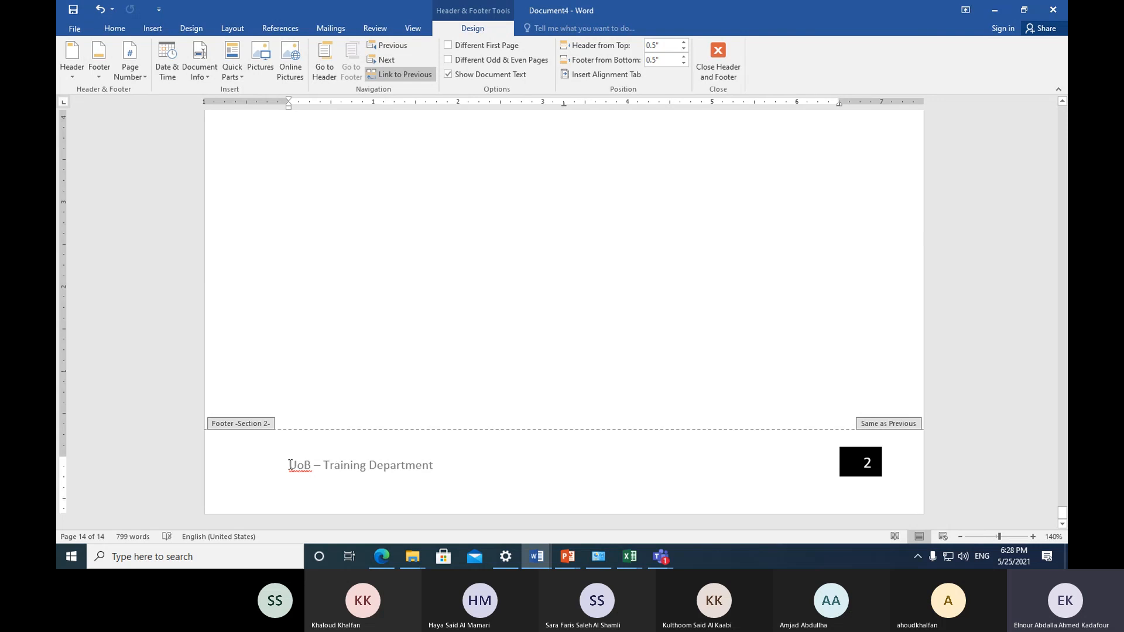
Step: Make the footer's department text bold, italic and black, and return to the document body
{"action": "left_click_drag", "start_coordinate": [290, 465], "coordinate": [430, 468]}
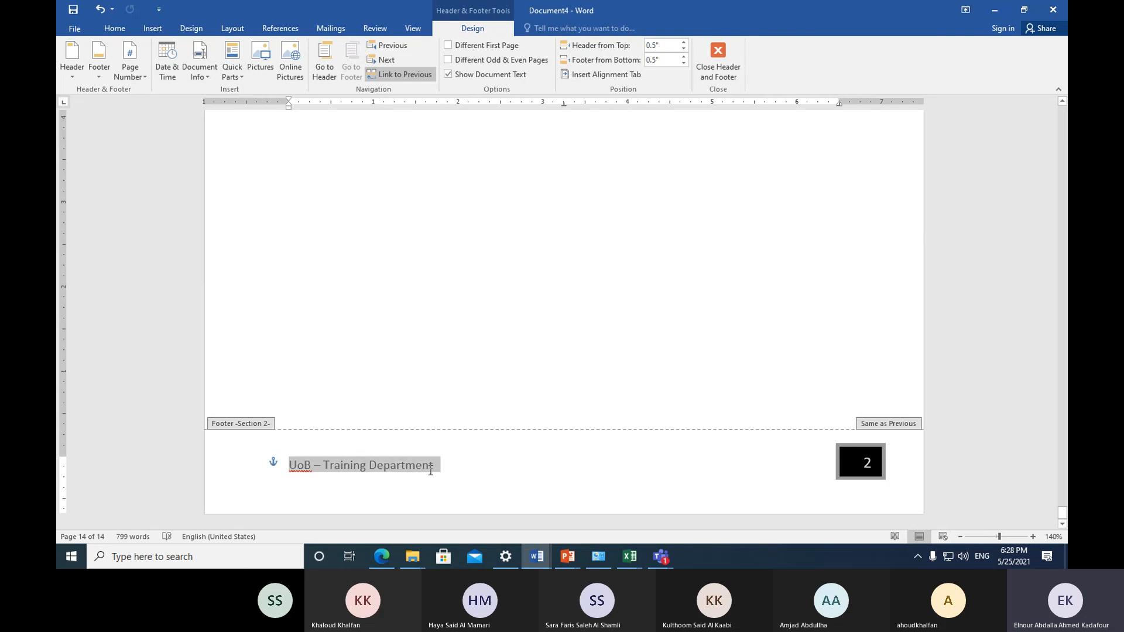
{"action": "left_click", "coordinate": [115, 28]}
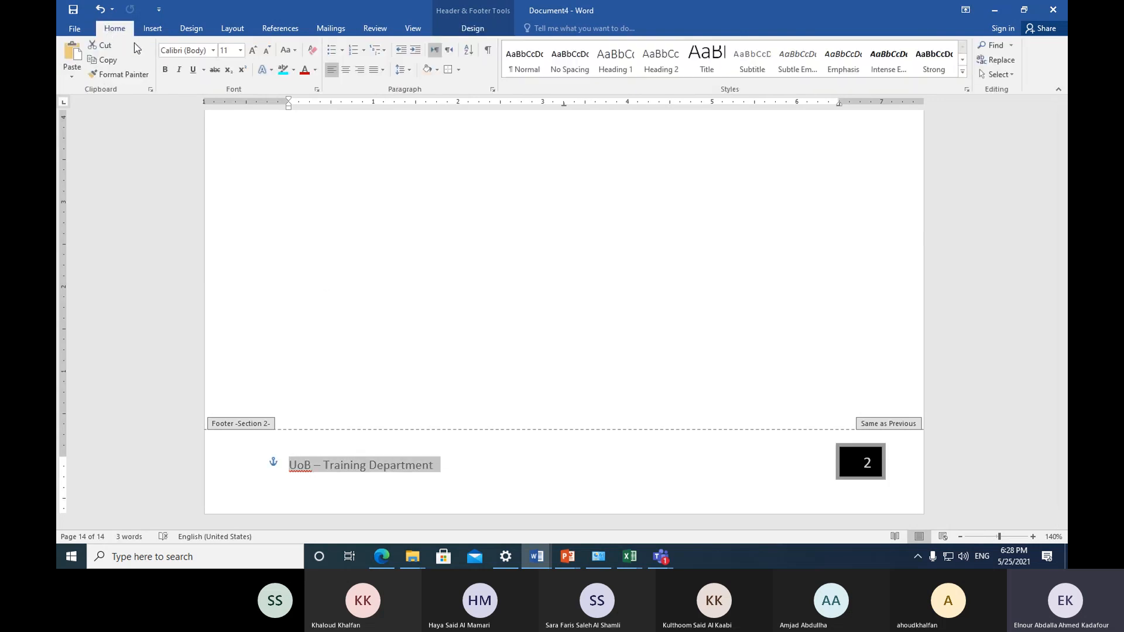
{"action": "left_click", "coordinate": [167, 69]}
{"action": "left_click", "coordinate": [179, 69]}
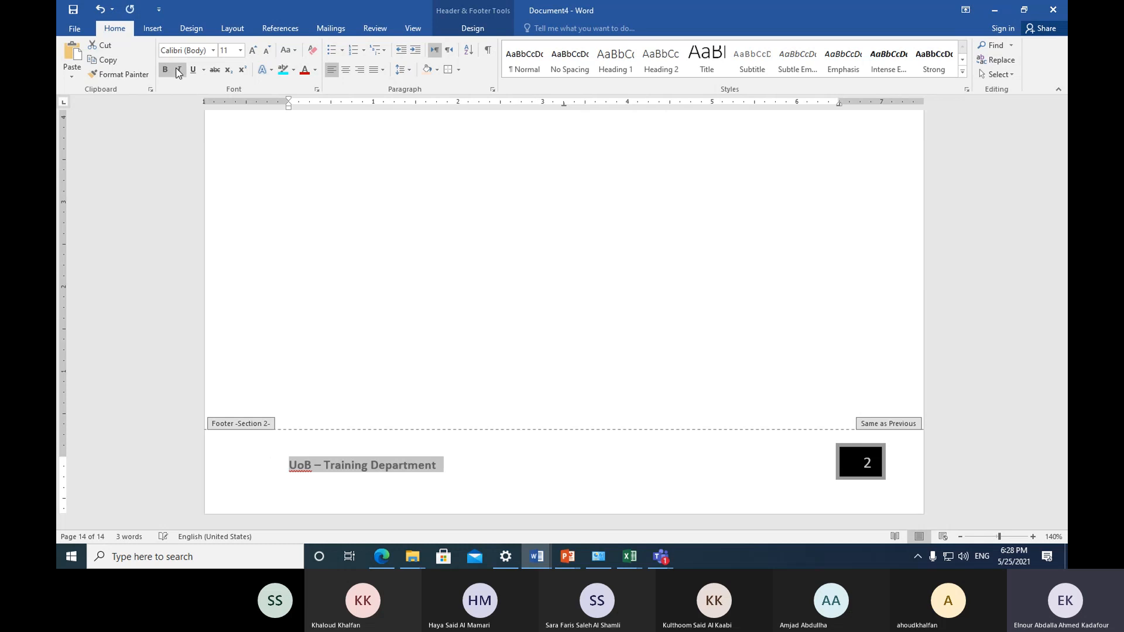
{"action": "left_click", "coordinate": [320, 70]}
{"action": "left_click", "coordinate": [315, 110]}
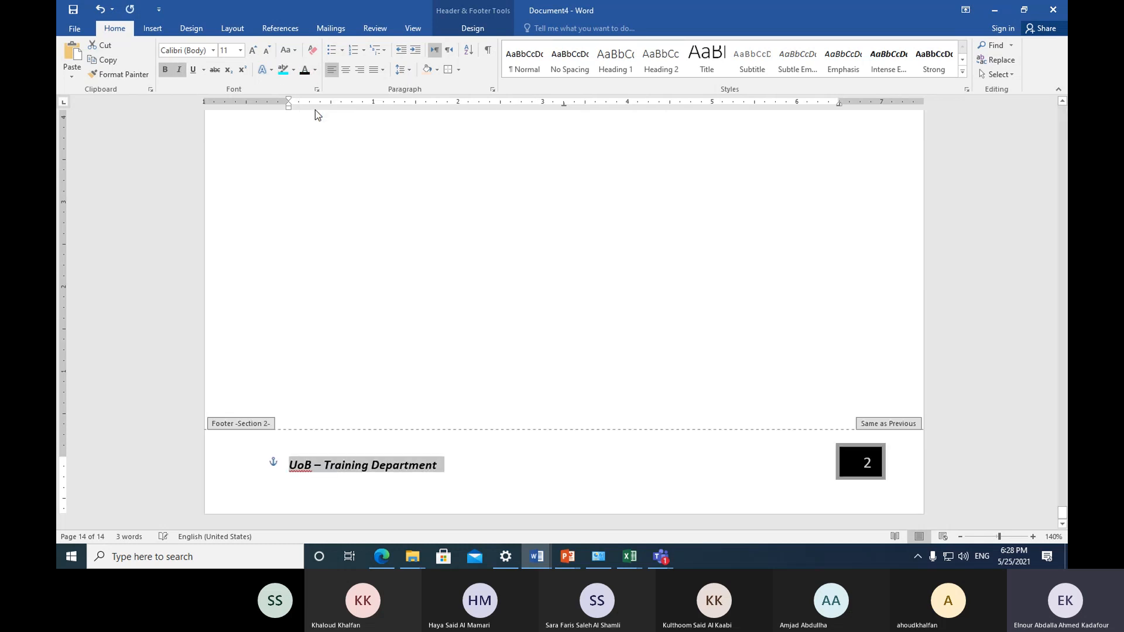
{"action": "double_click", "coordinate": [369, 238]}
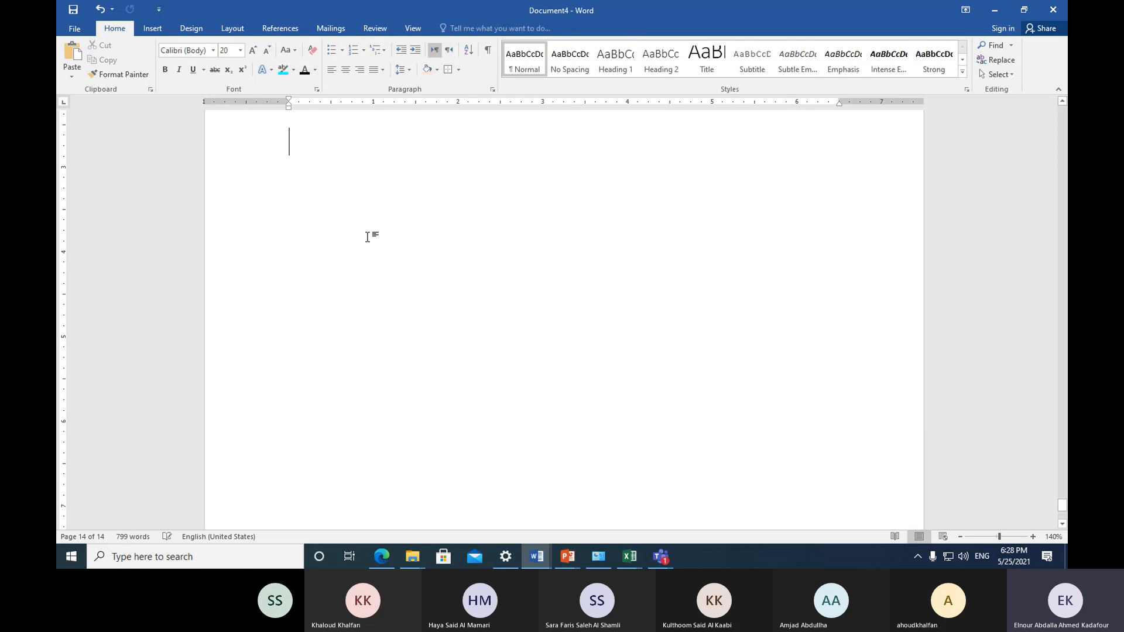
Step: Examine the formatted footer and page numbers from the last page back to the Design Ribbon page in Section 1
{"action": "scroll", "coordinate": [458, 328], "scroll_direction": "down", "scroll_amount": 4}
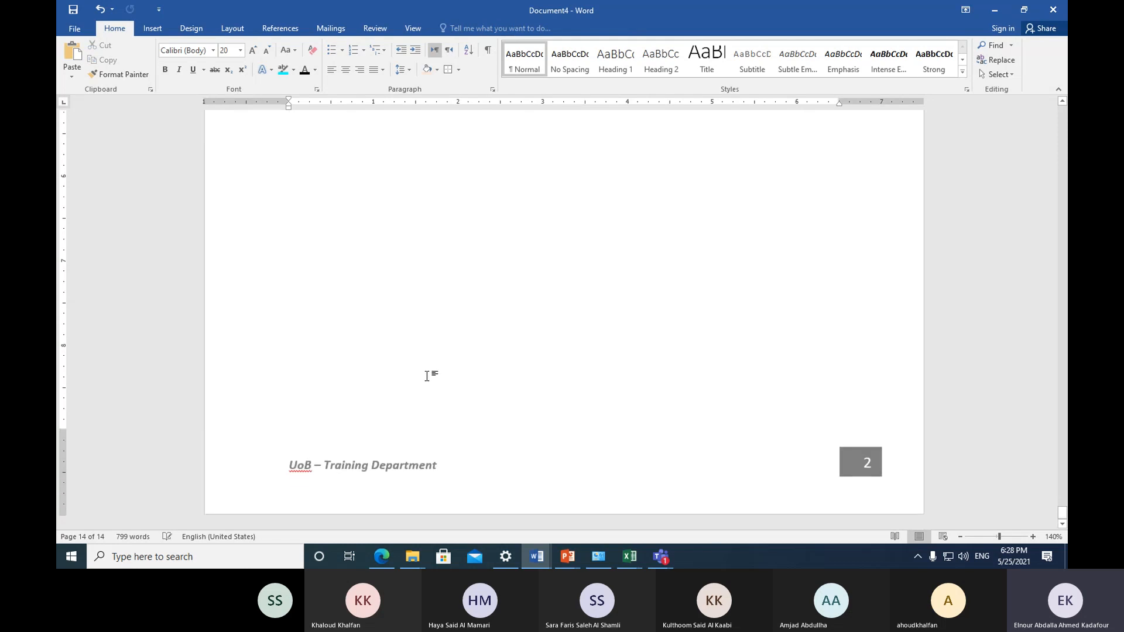
{"action": "scroll", "coordinate": [422, 377], "scroll_direction": "up", "scroll_amount": 11}
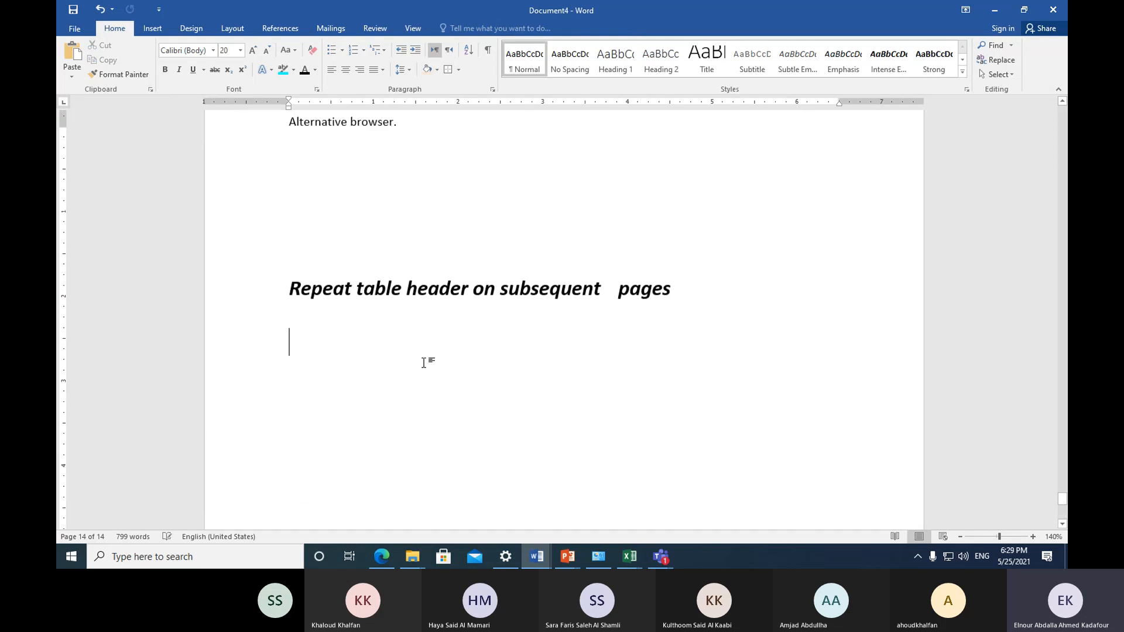
{"action": "scroll", "coordinate": [426, 368], "scroll_direction": "up", "scroll_amount": 7}
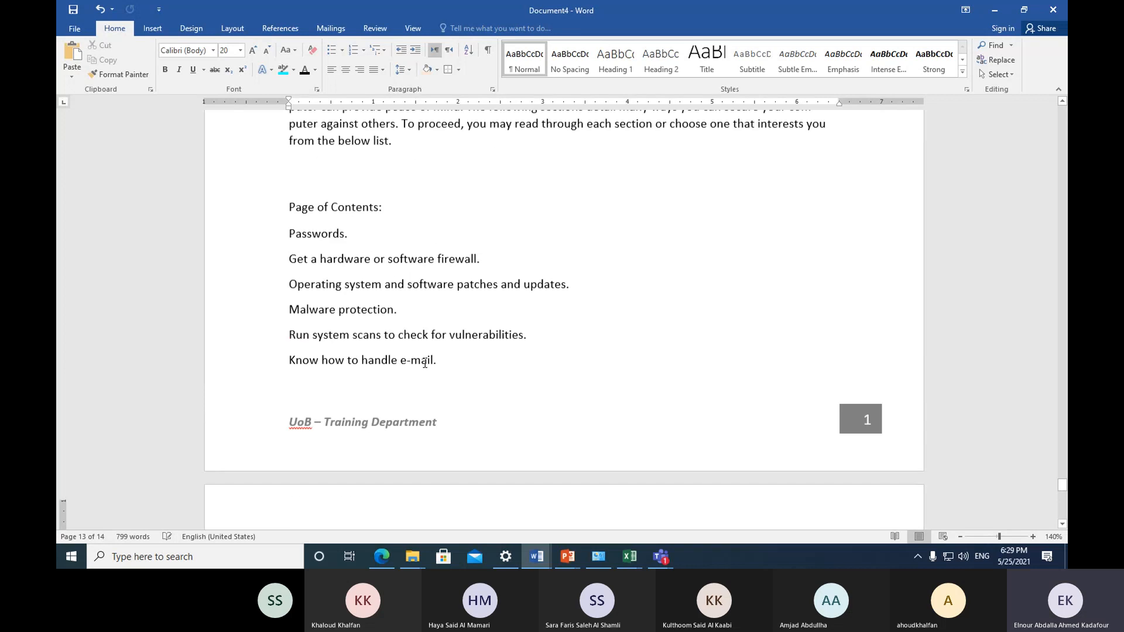
{"action": "scroll", "coordinate": [425, 363], "scroll_direction": "up", "scroll_amount": 4}
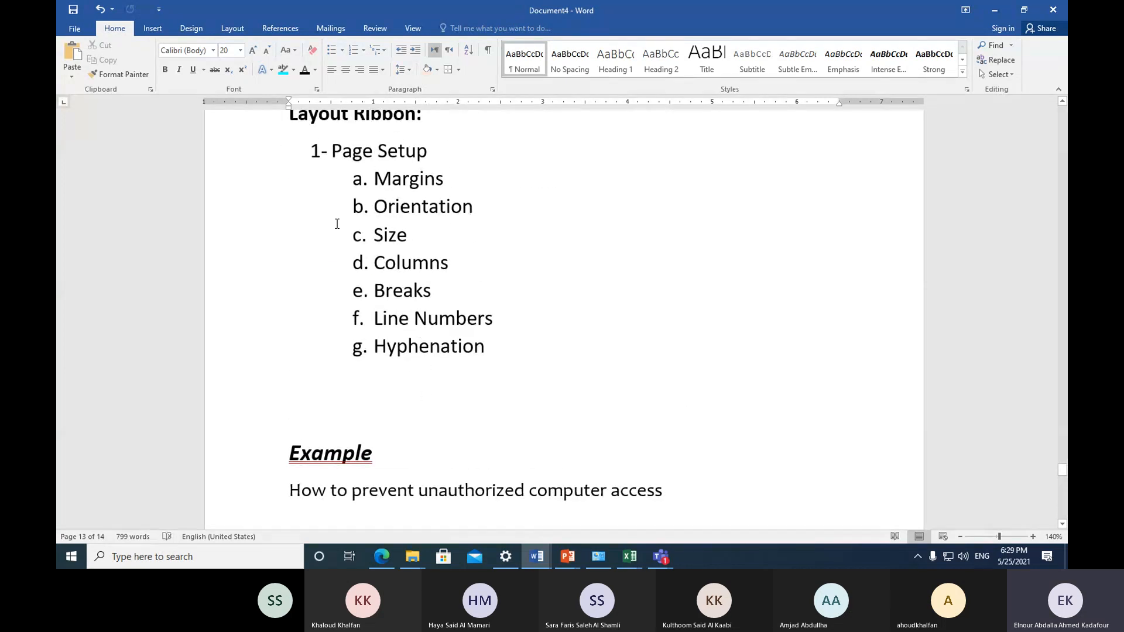
{"action": "scroll", "coordinate": [597, 310], "scroll_direction": "down", "scroll_amount": 5}
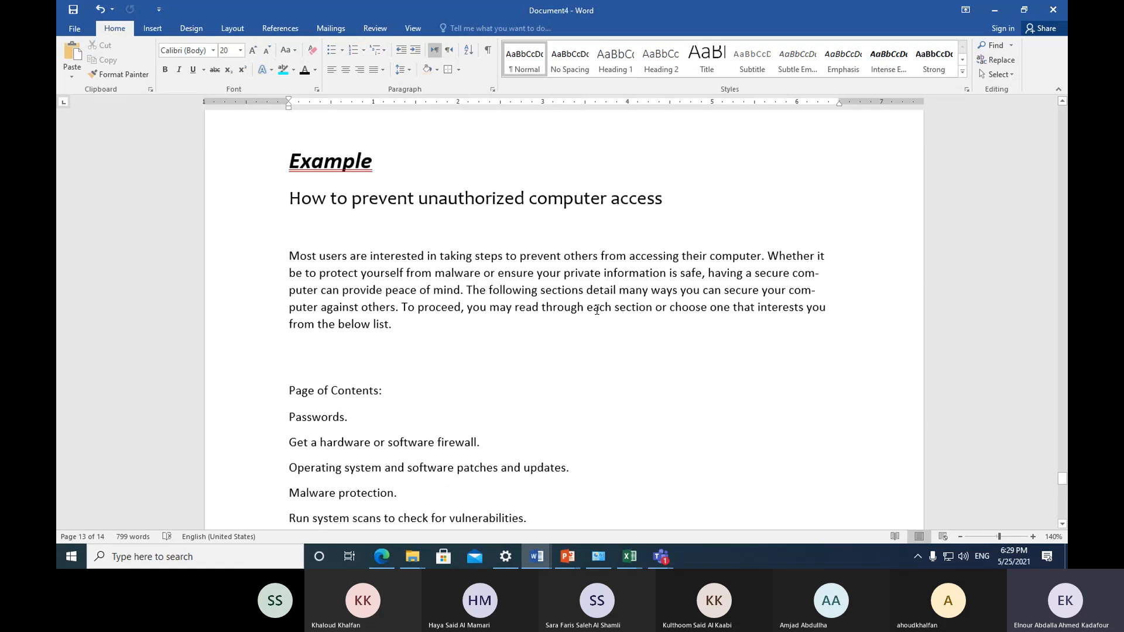
{"action": "scroll", "coordinate": [597, 311], "scroll_direction": "up", "scroll_amount": 5}
{"action": "scroll", "coordinate": [589, 310], "scroll_direction": "up", "scroll_amount": 8}
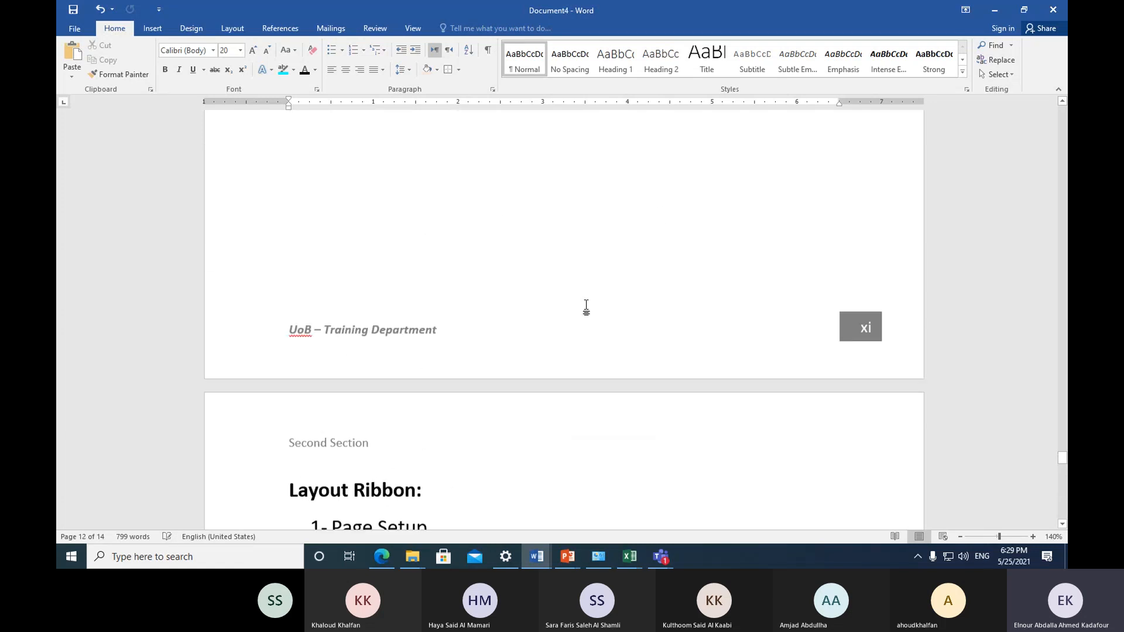
{"action": "scroll", "coordinate": [587, 305], "scroll_direction": "up", "scroll_amount": 3}
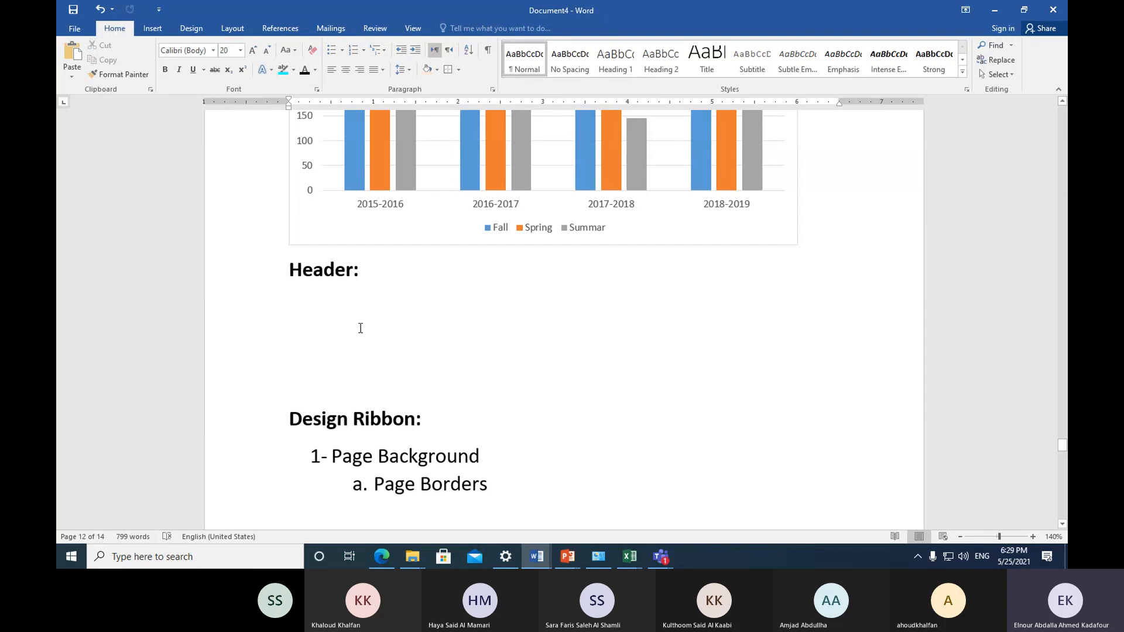
Step: Look through the built-in header designs and the page number position options, leaving the document without inserting any of them
{"action": "left_click", "coordinate": [153, 28]}
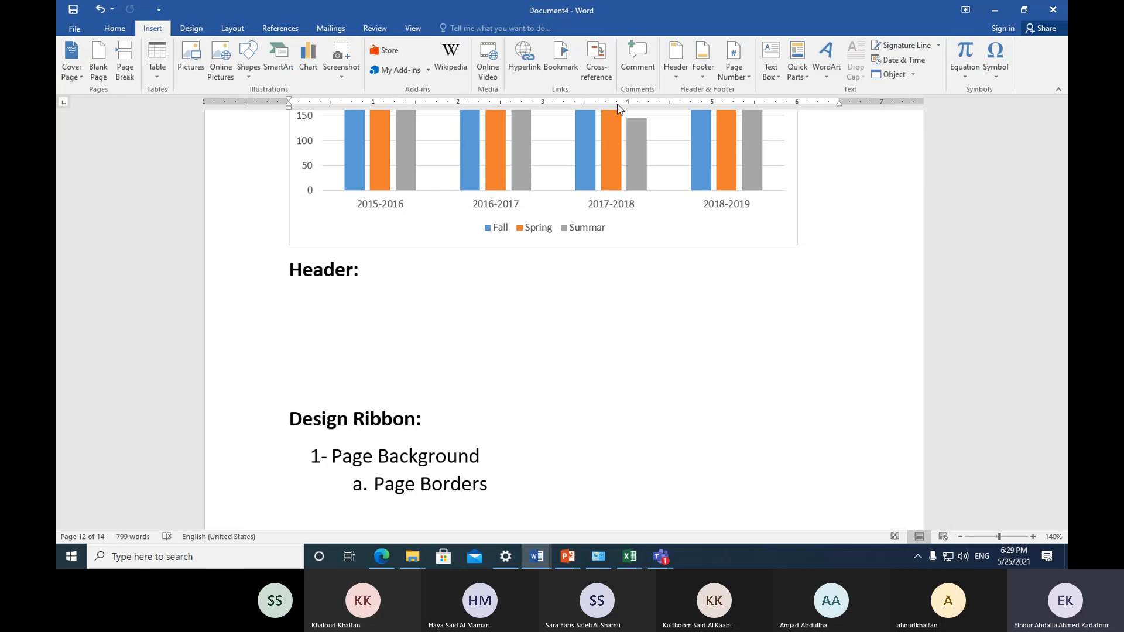
{"action": "left_click", "coordinate": [674, 82]}
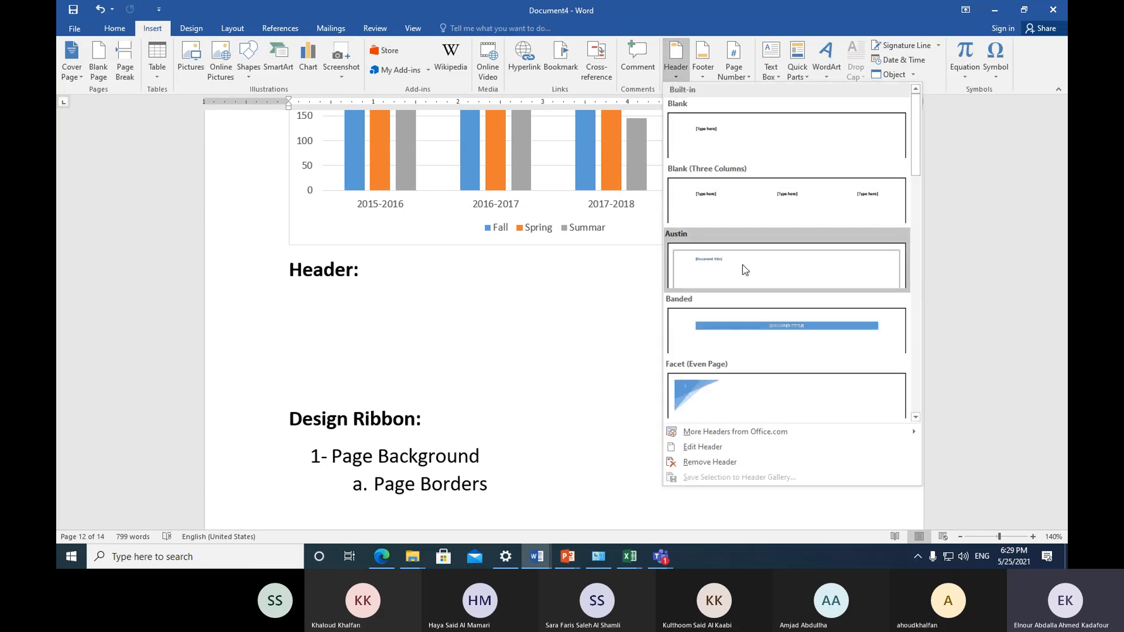
{"action": "scroll", "coordinate": [765, 349], "scroll_direction": "down", "scroll_amount": 5}
{"action": "scroll", "coordinate": [765, 348], "scroll_direction": "down", "scroll_amount": 3}
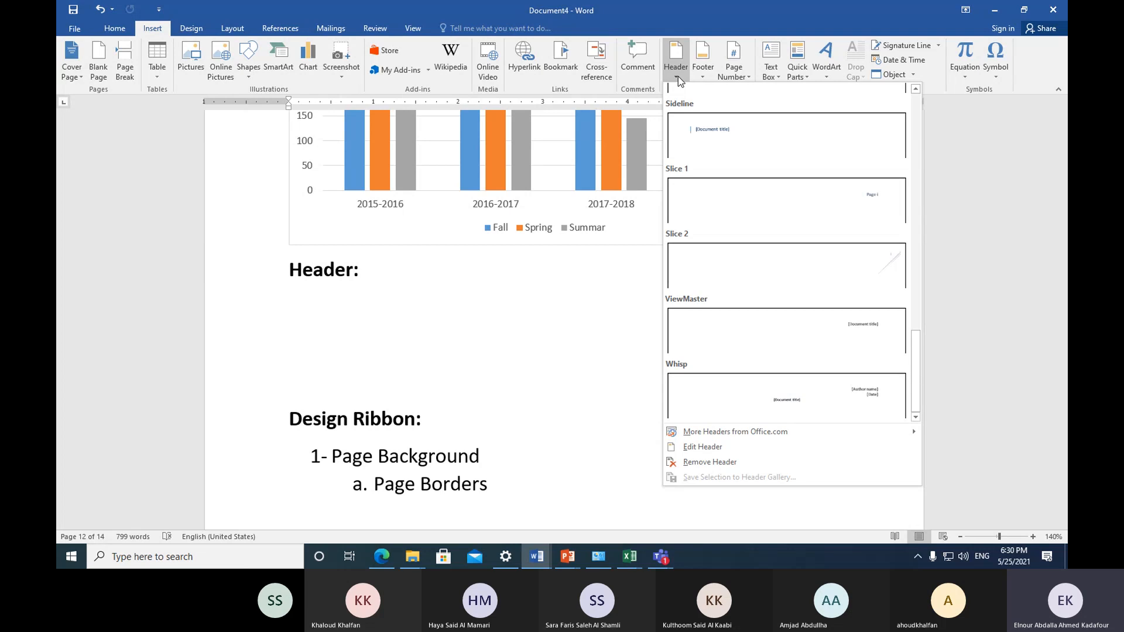
{"action": "left_click", "coordinate": [747, 79]}
{"action": "left_click", "coordinate": [747, 79]}
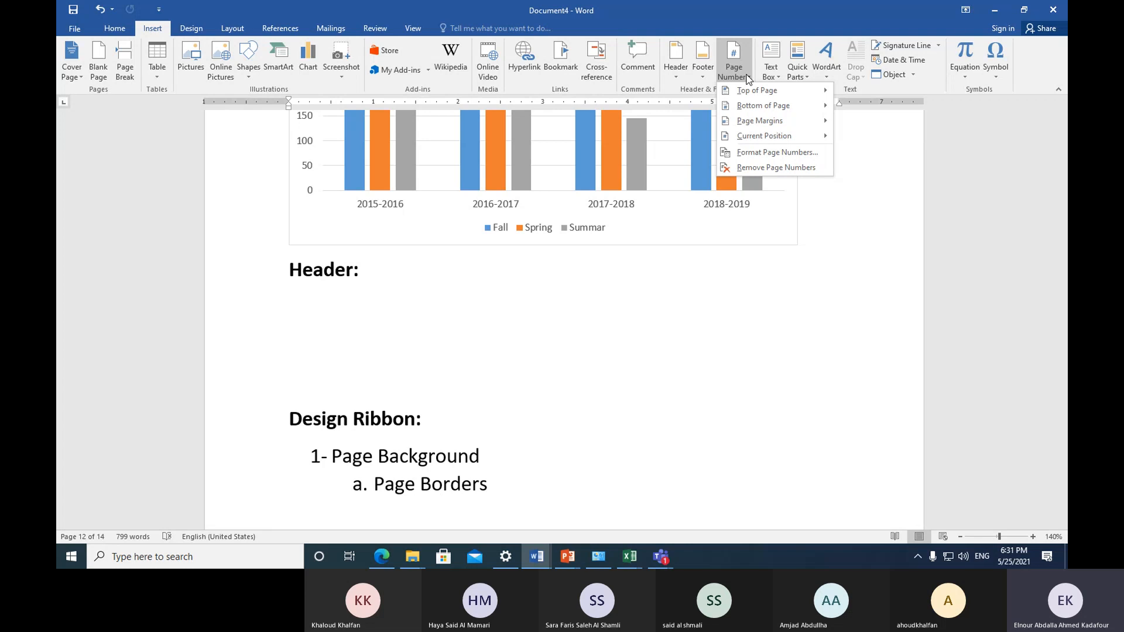
{"action": "mouse_move", "coordinate": [759, 92]}
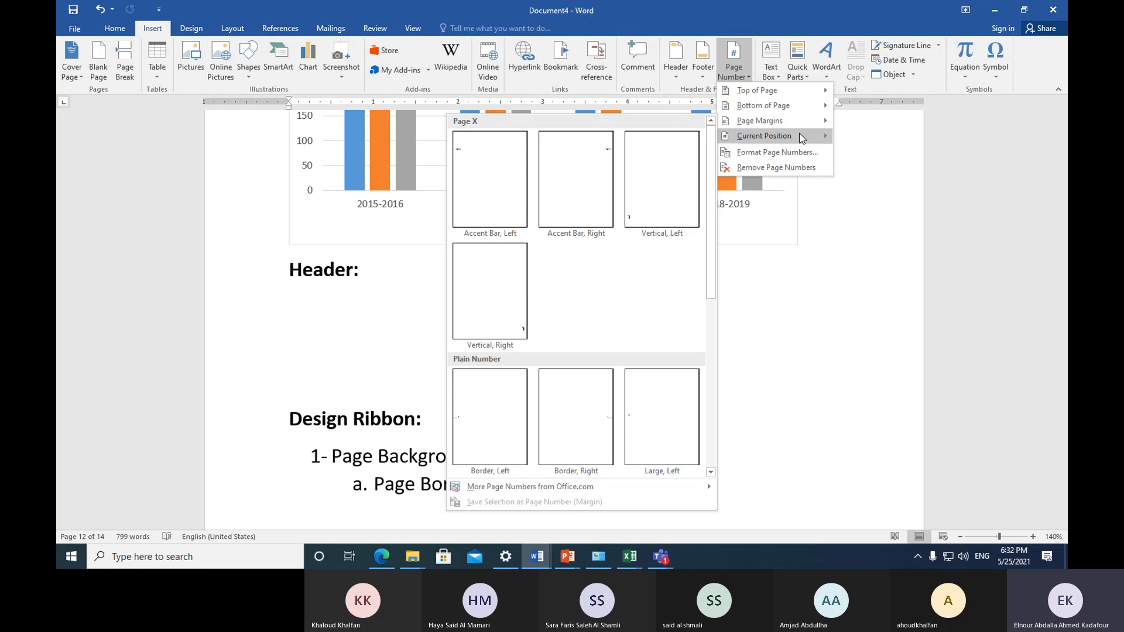
{"action": "mouse_move", "coordinate": [802, 137]}
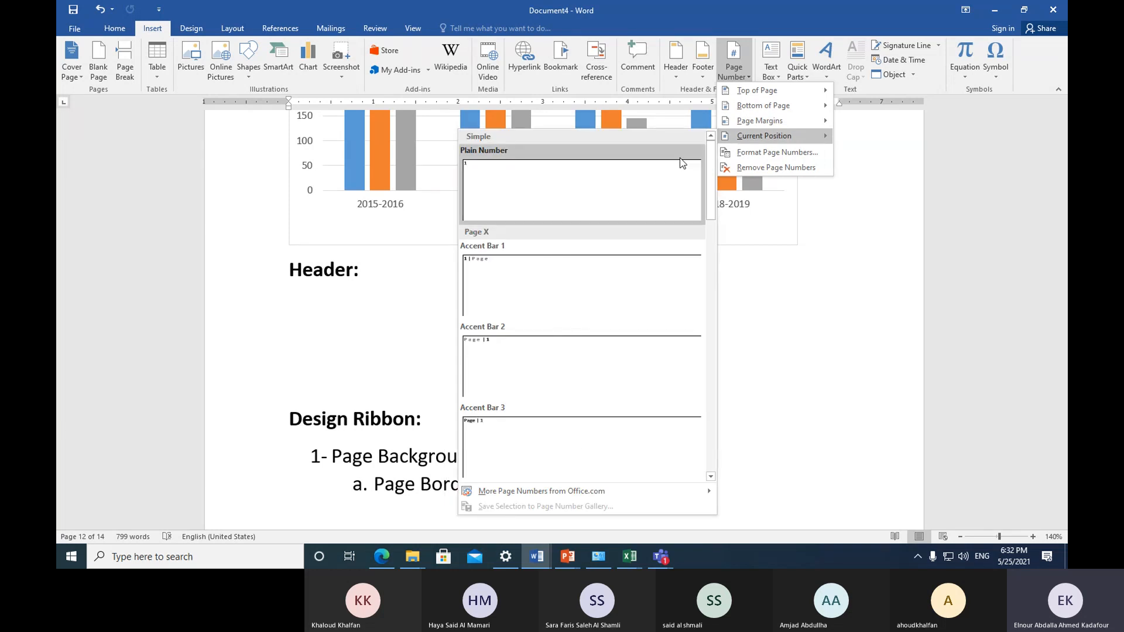
{"action": "scroll", "coordinate": [569, 330], "scroll_direction": "down", "scroll_amount": 5}
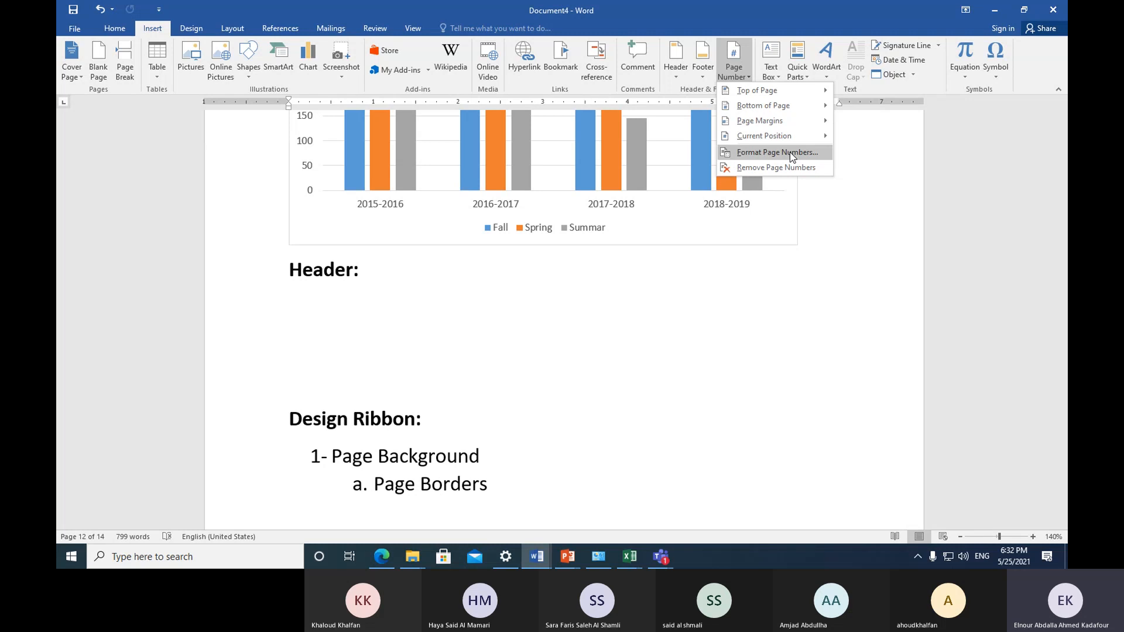
{"action": "left_click", "coordinate": [743, 265]}
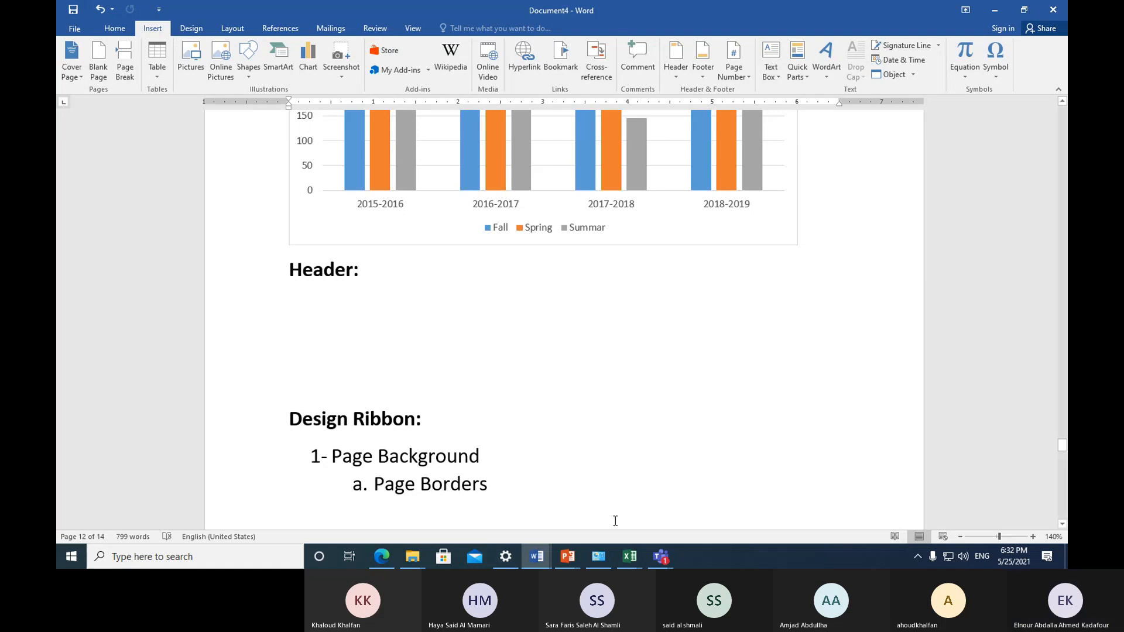
{"action": "left_click", "coordinate": [655, 551]}
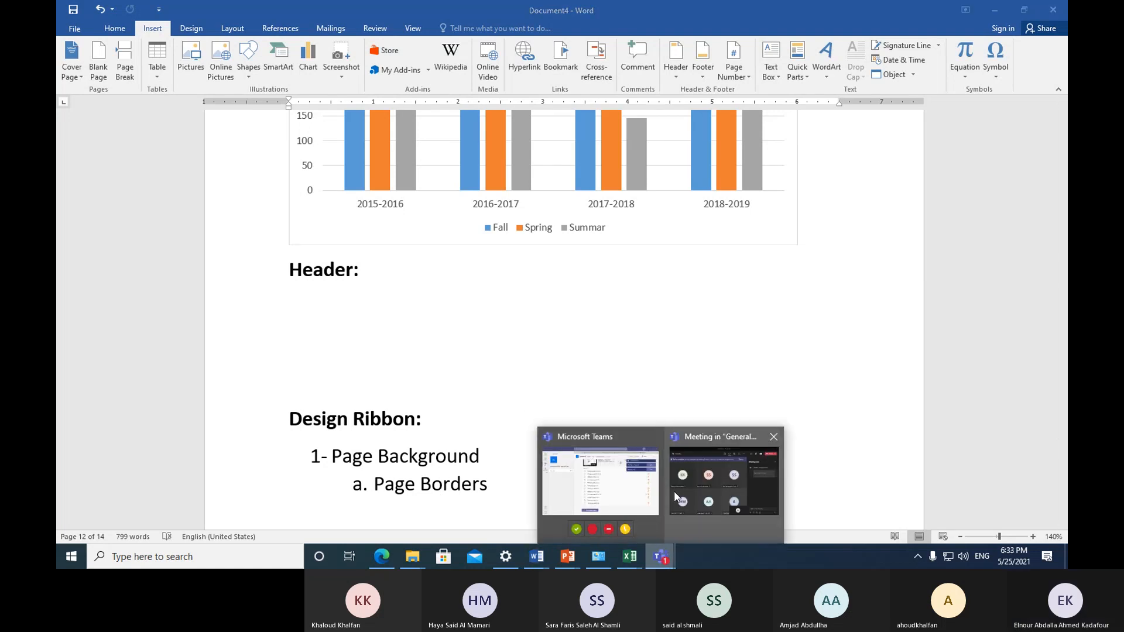
{"action": "mouse_move", "coordinate": [676, 489]}
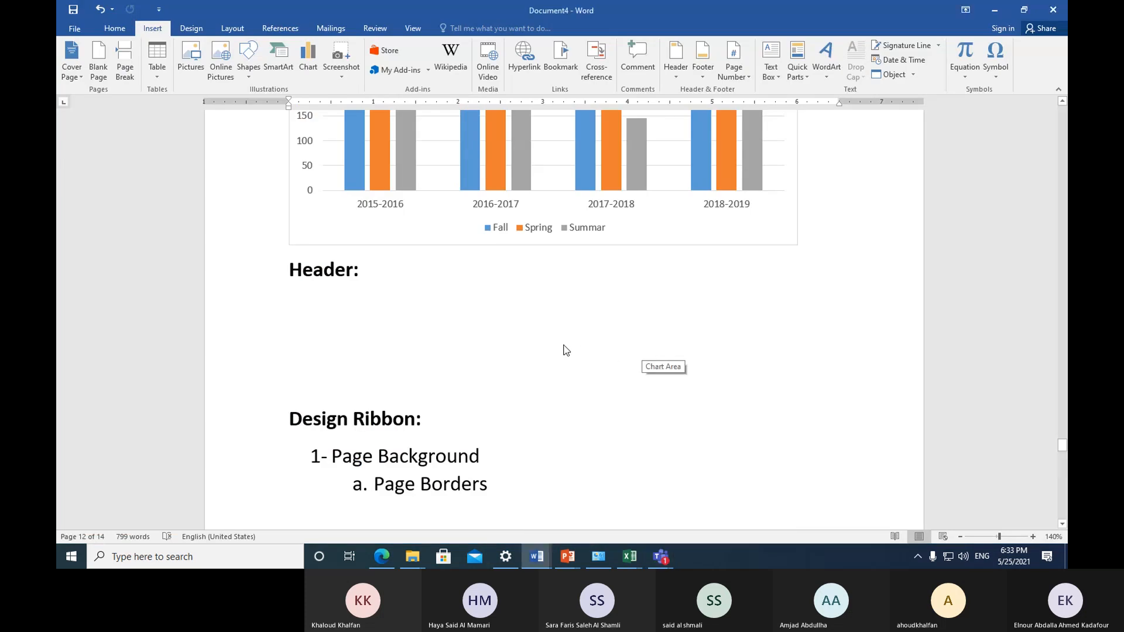
Step: Add the lines "Footer:" and "Page Number" below the "Header:" heading
{"action": "left_click", "coordinate": [349, 313]}
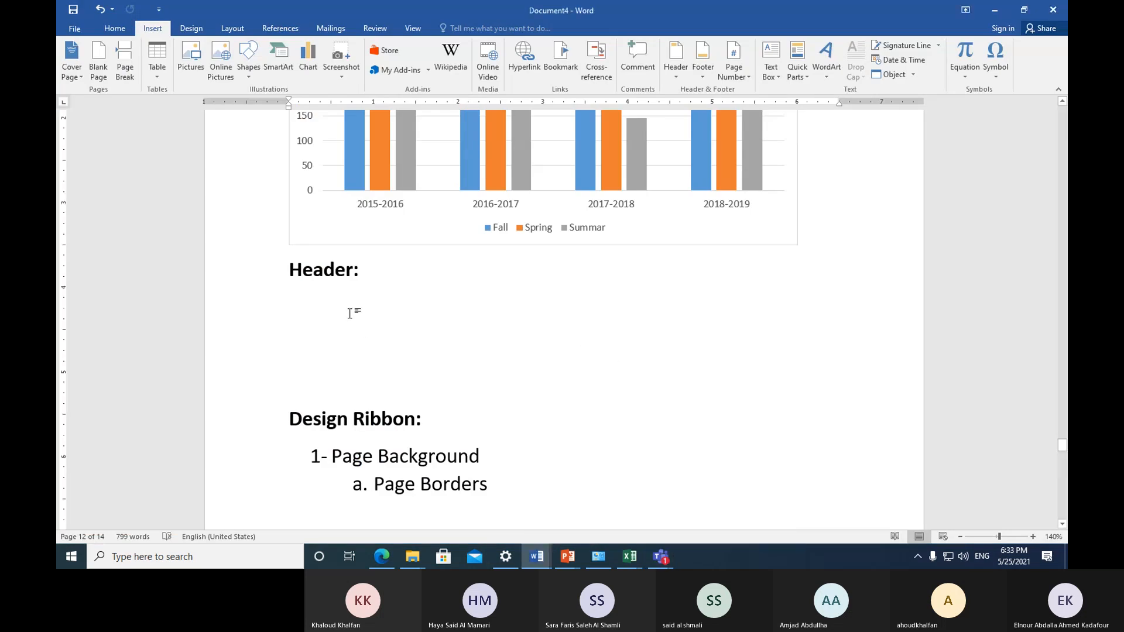
{"action": "type", "text": "Footer"}
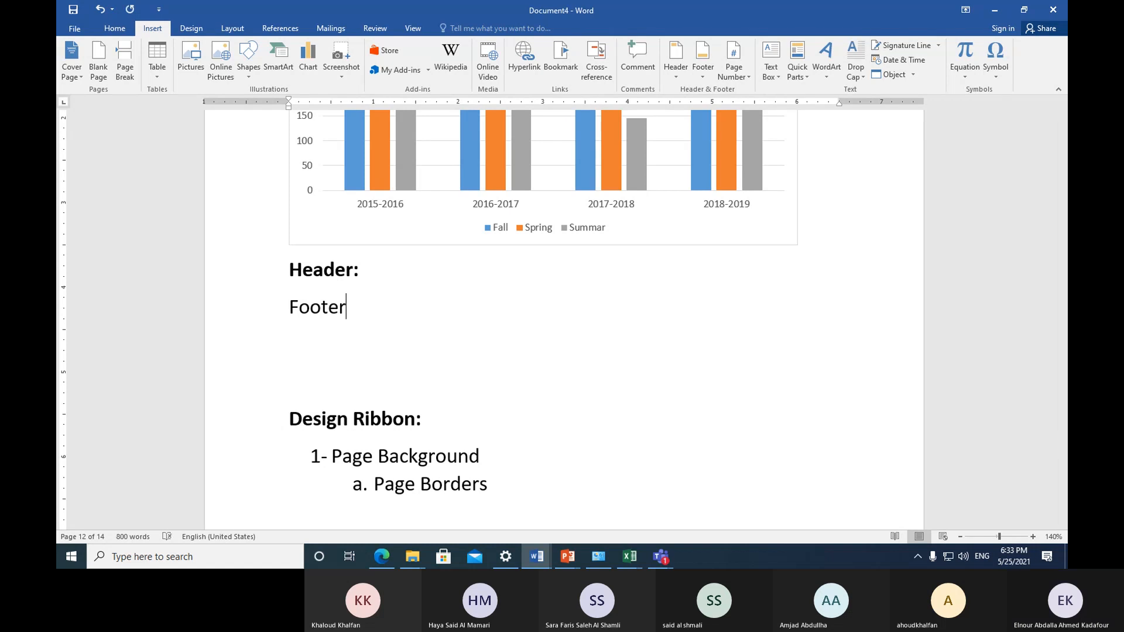
{"action": "type", "text": ":"}
{"action": "key", "text": "Return"}
{"action": "type", "text": "Pa"}
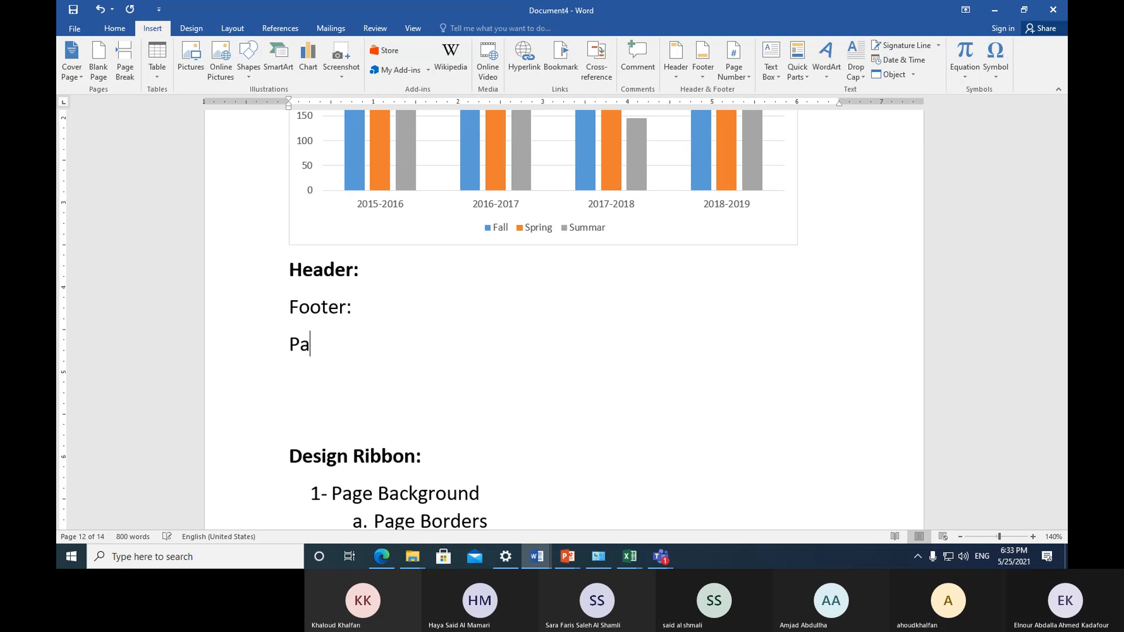
{"action": "type", "text": "ge Number"}
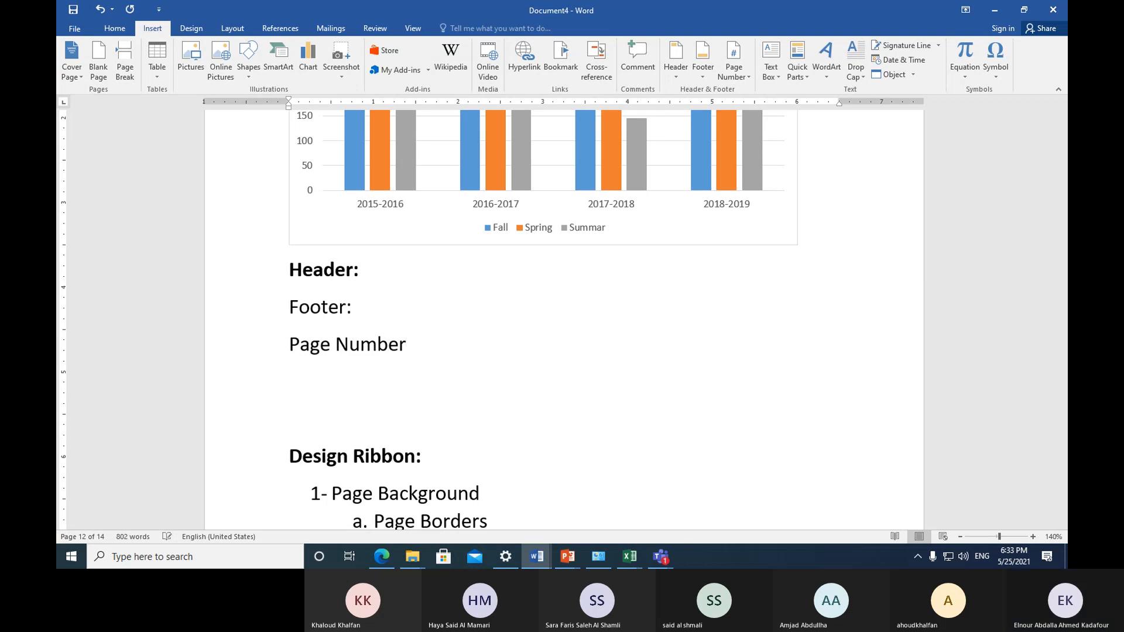
Step: Copy the "Header:" heading's formatting onto the "Footer:" and "Page Number" lines with Format Painter
{"action": "left_click", "coordinate": [257, 283]}
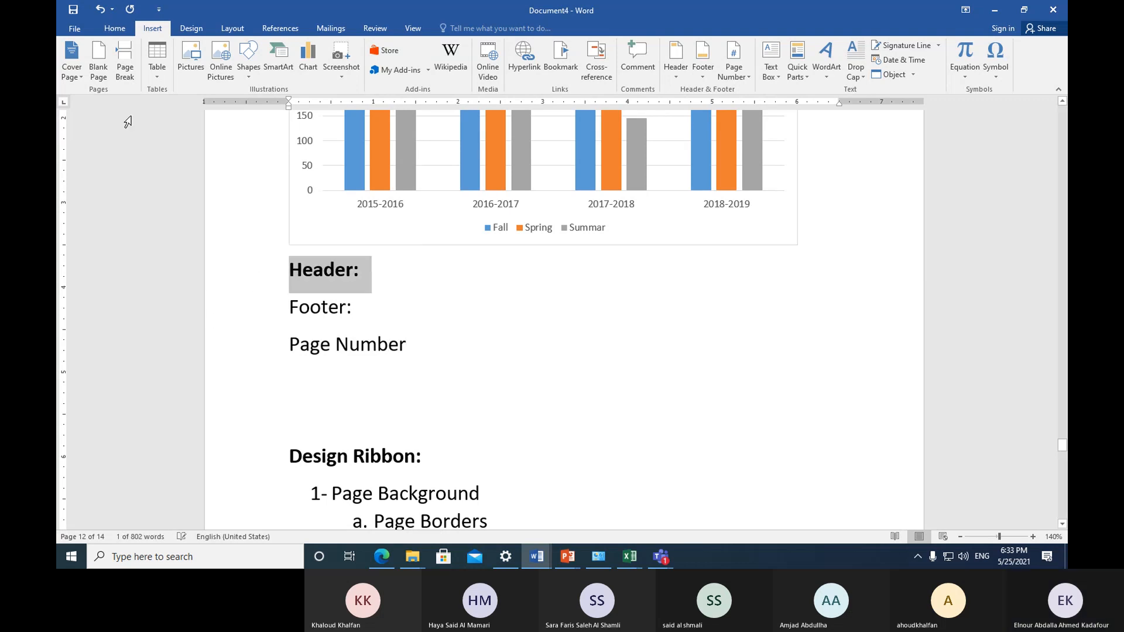
{"action": "left_click", "coordinate": [113, 29]}
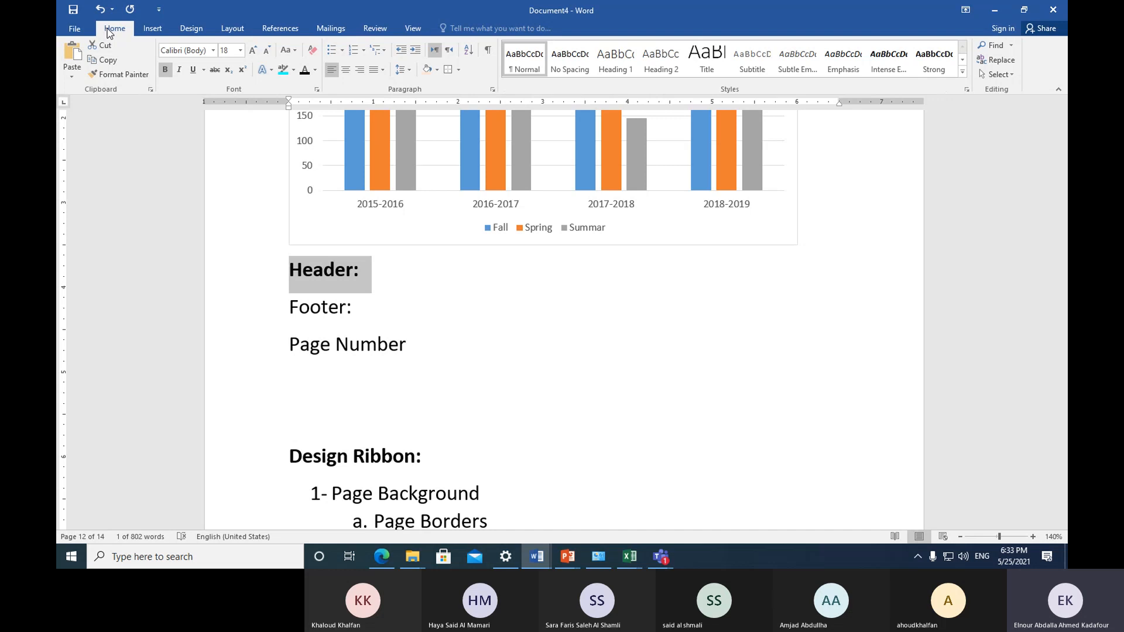
{"action": "left_click", "coordinate": [119, 78]}
{"action": "left_click", "coordinate": [248, 313]}
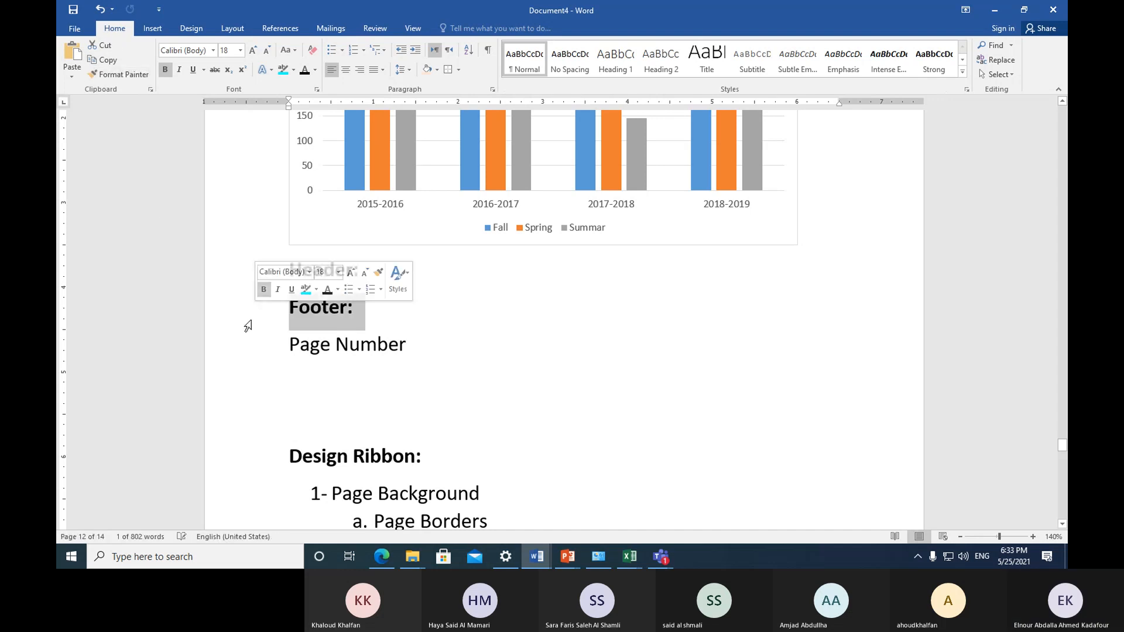
{"action": "left_click", "coordinate": [114, 79]}
{"action": "left_click", "coordinate": [253, 349]}
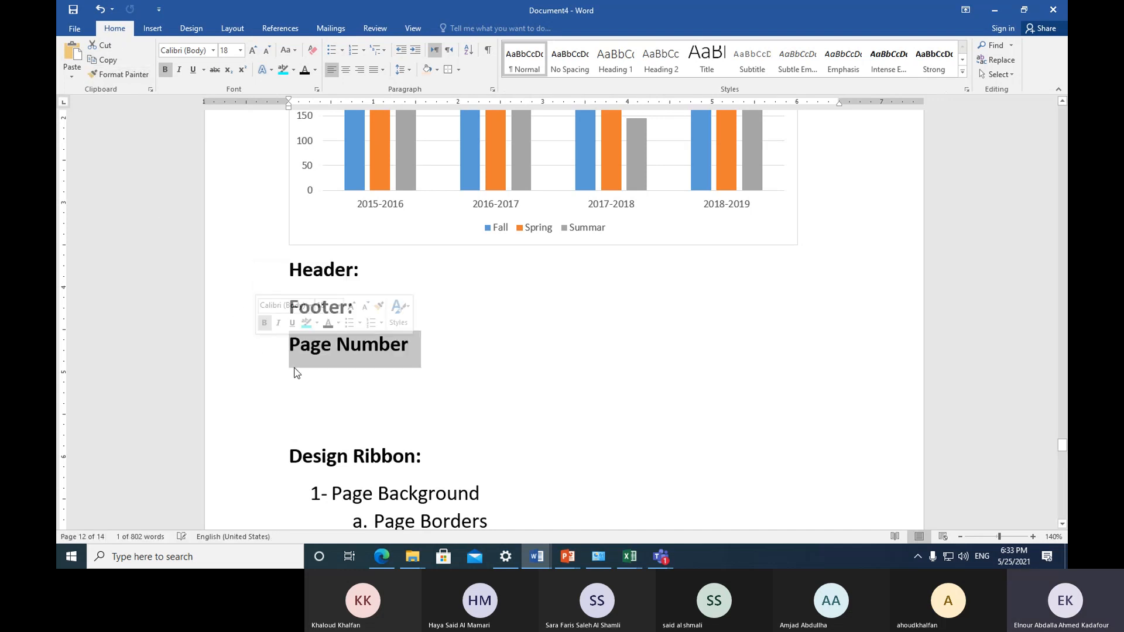
{"action": "left_click", "coordinate": [316, 380]}
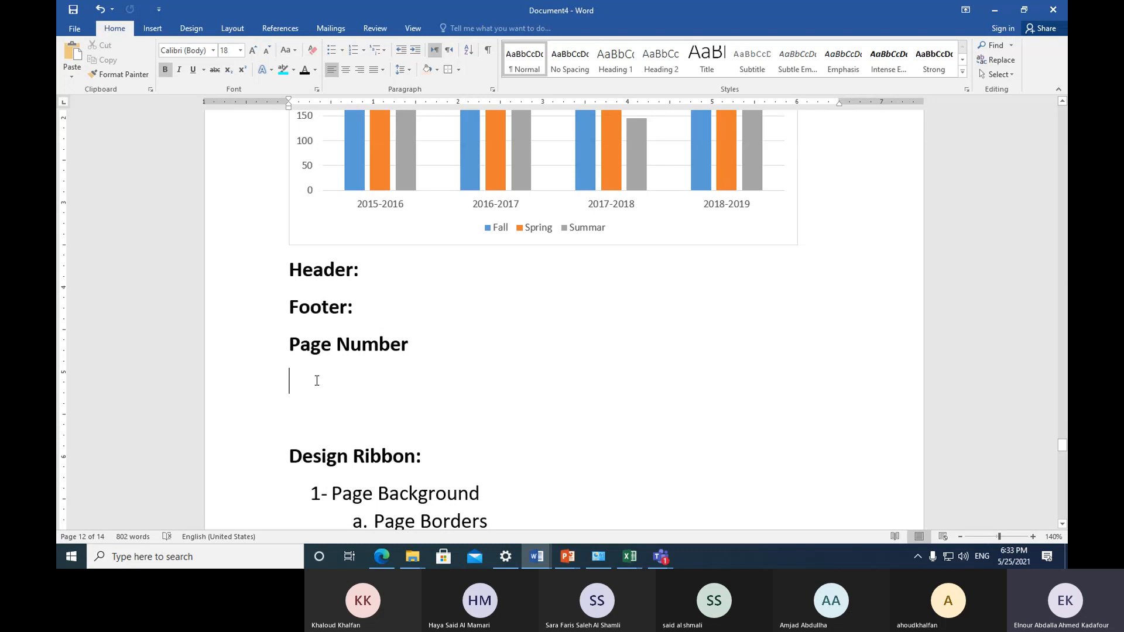
{"action": "scroll", "coordinate": [263, 280], "scroll_direction": "down", "scroll_amount": 1}
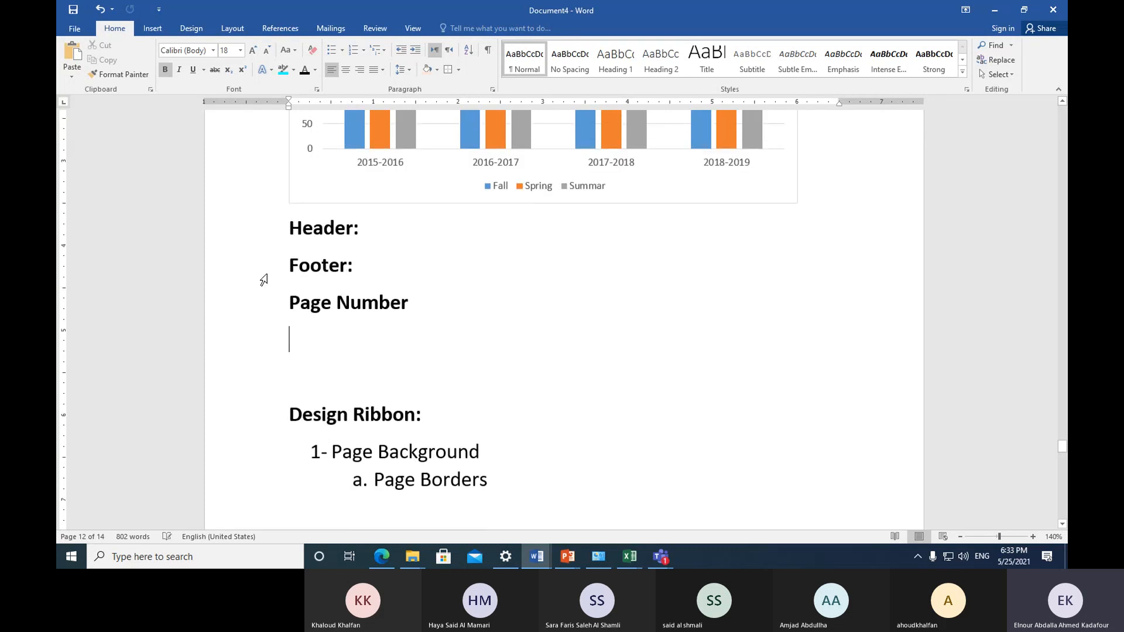
{"action": "left_click_drag", "start_coordinate": [262, 240], "coordinate": [264, 270]}
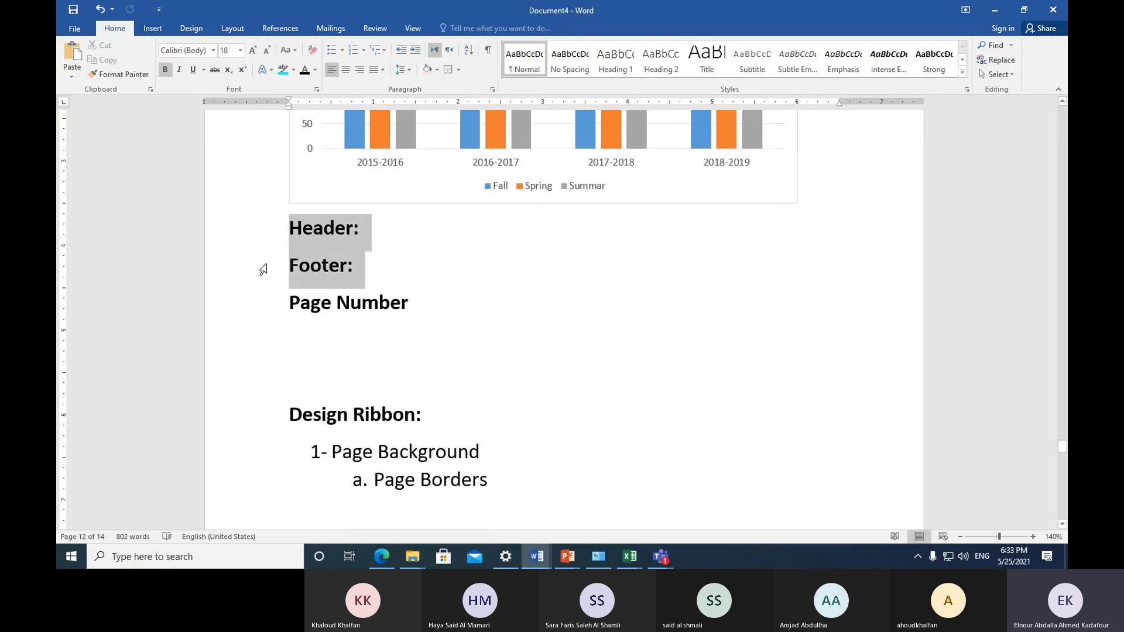
{"action": "left_click", "coordinate": [309, 347]}
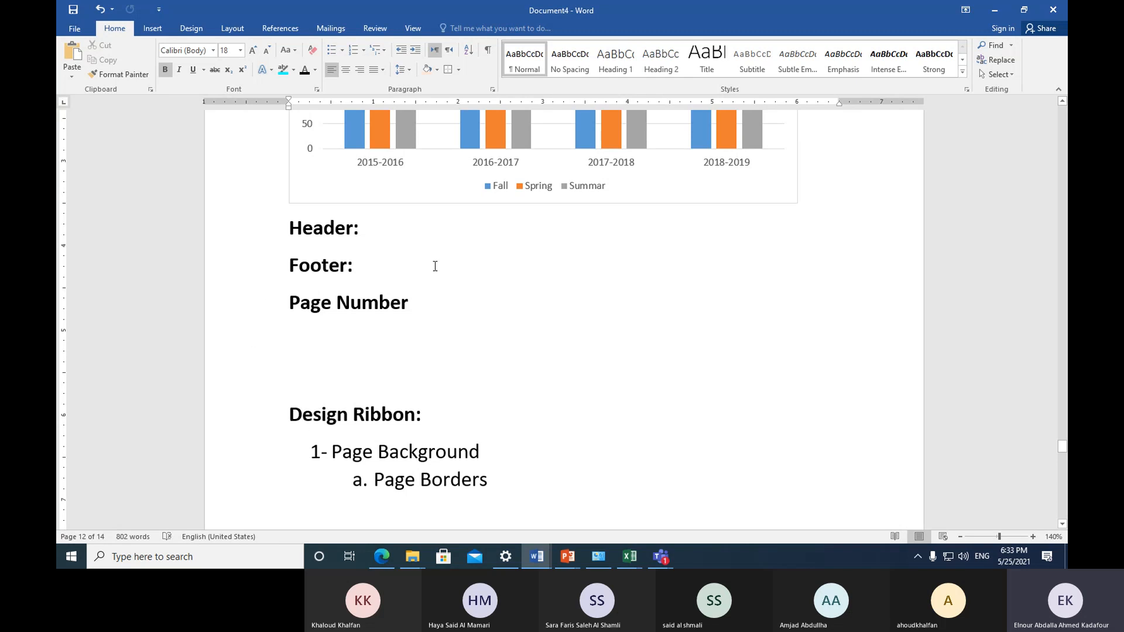
{"action": "left_click", "coordinate": [233, 29]}
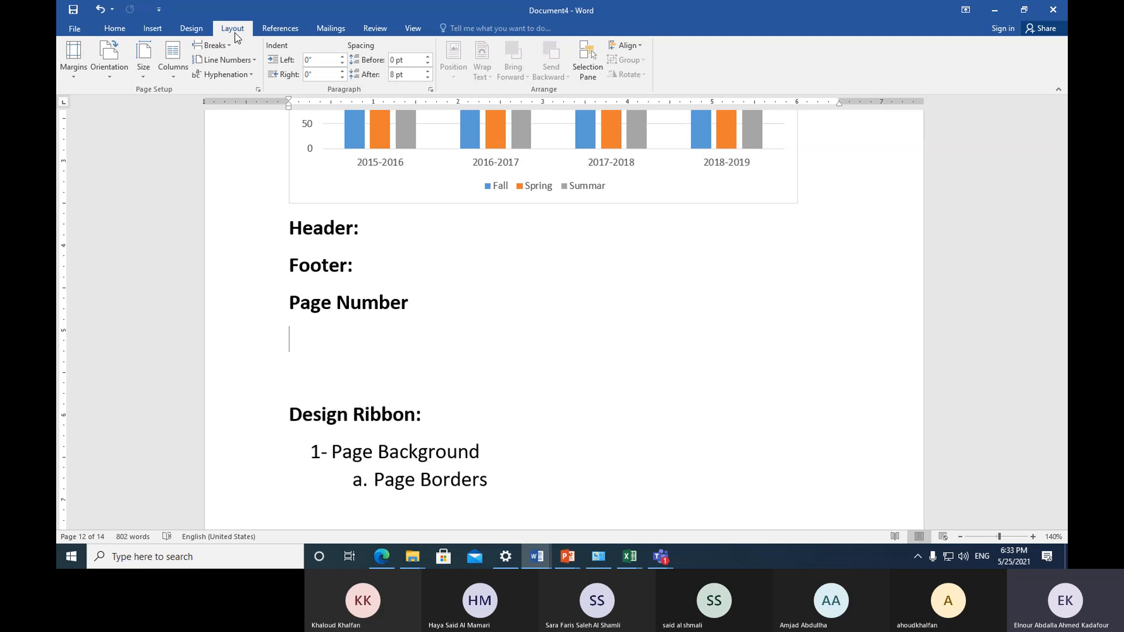
{"action": "left_click", "coordinate": [151, 31]}
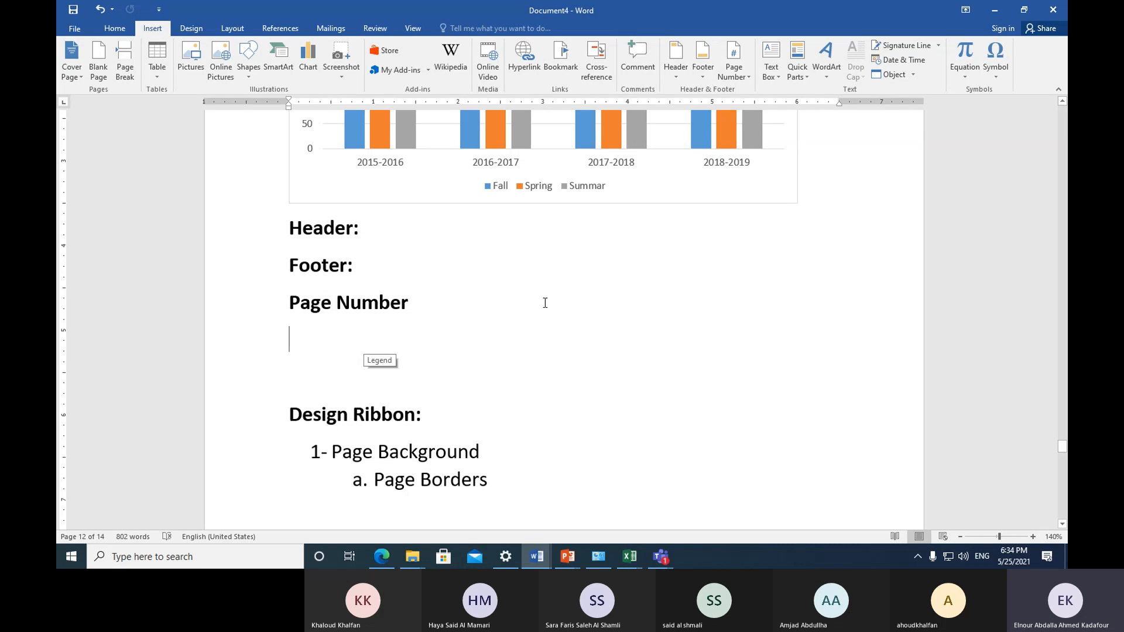
Step: Examine the headers, footers and page numbering around the break between the Design Ribbon and Layout Ribbon pages
{"action": "scroll", "coordinate": [545, 303], "scroll_direction": "up", "scroll_amount": 5}
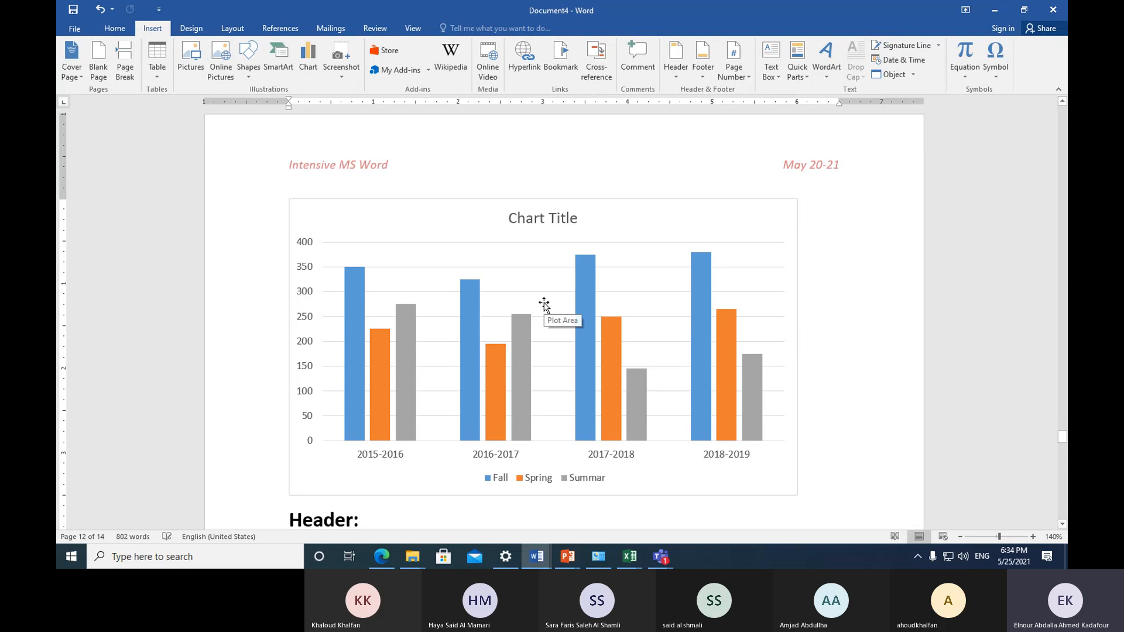
{"action": "scroll", "coordinate": [544, 303], "scroll_direction": "down", "scroll_amount": 10}
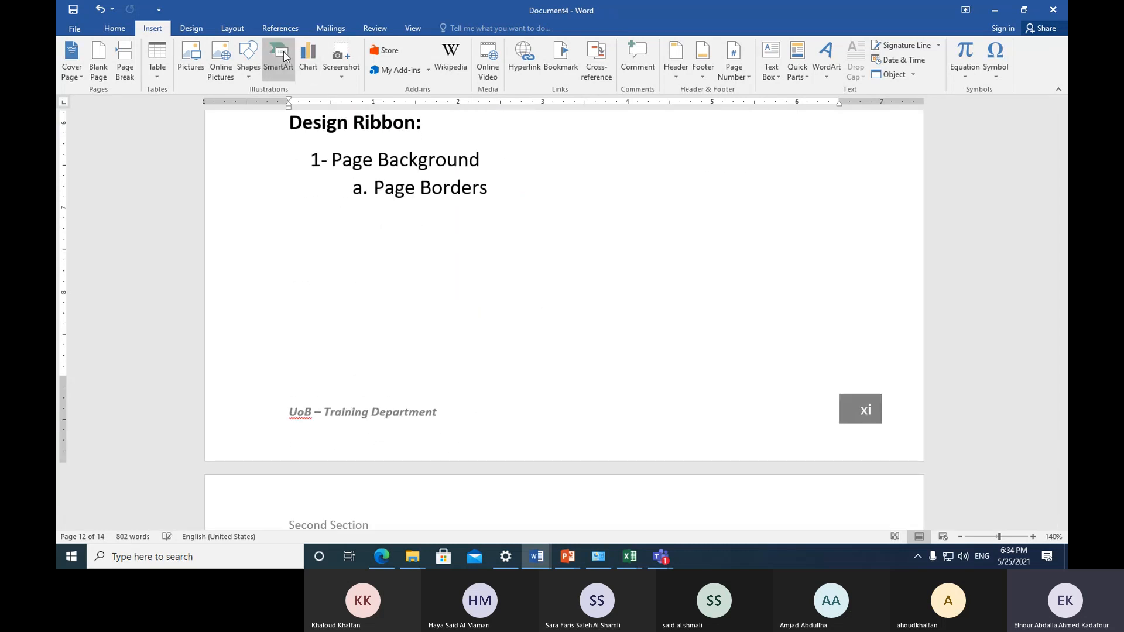
{"action": "left_click", "coordinate": [240, 33]}
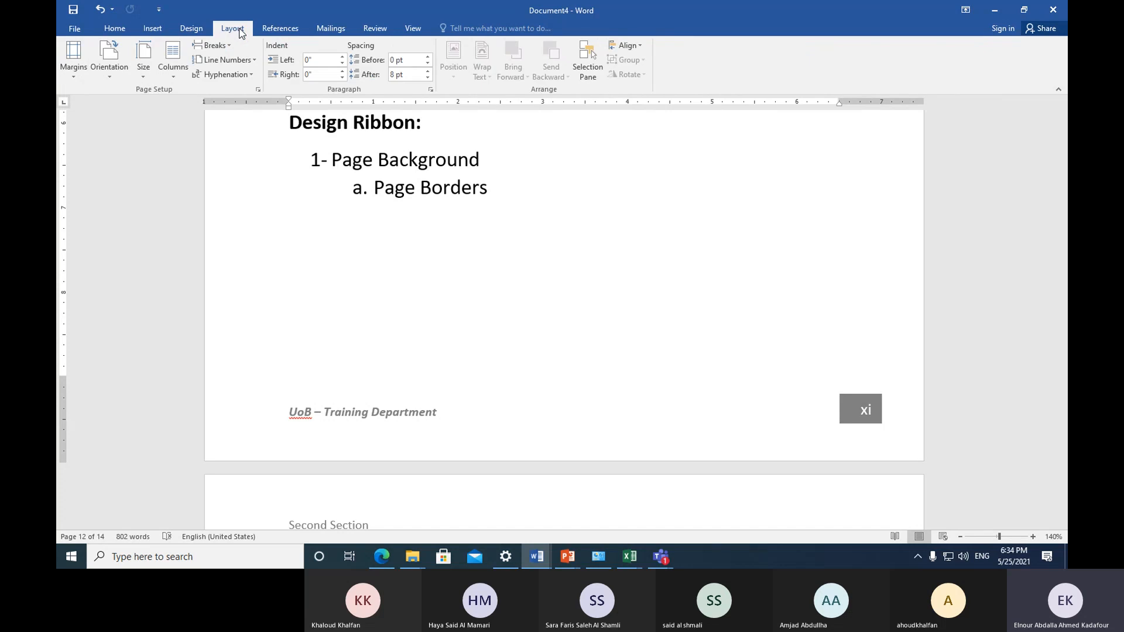
{"action": "left_click", "coordinate": [157, 28]}
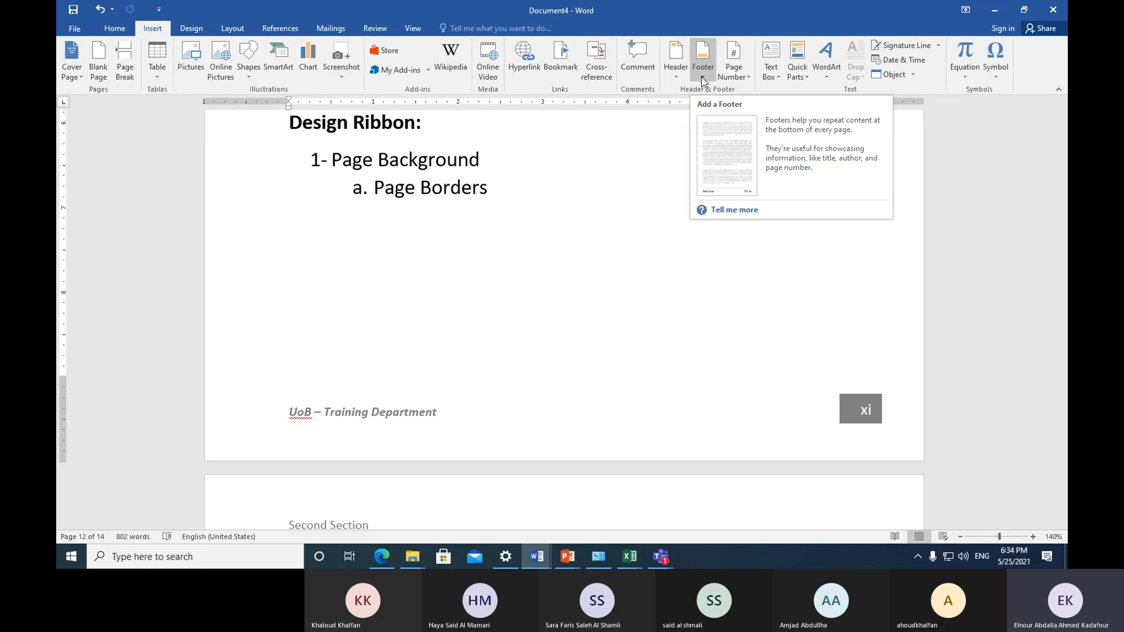
{"action": "scroll", "coordinate": [834, 417], "scroll_direction": "down", "scroll_amount": 5}
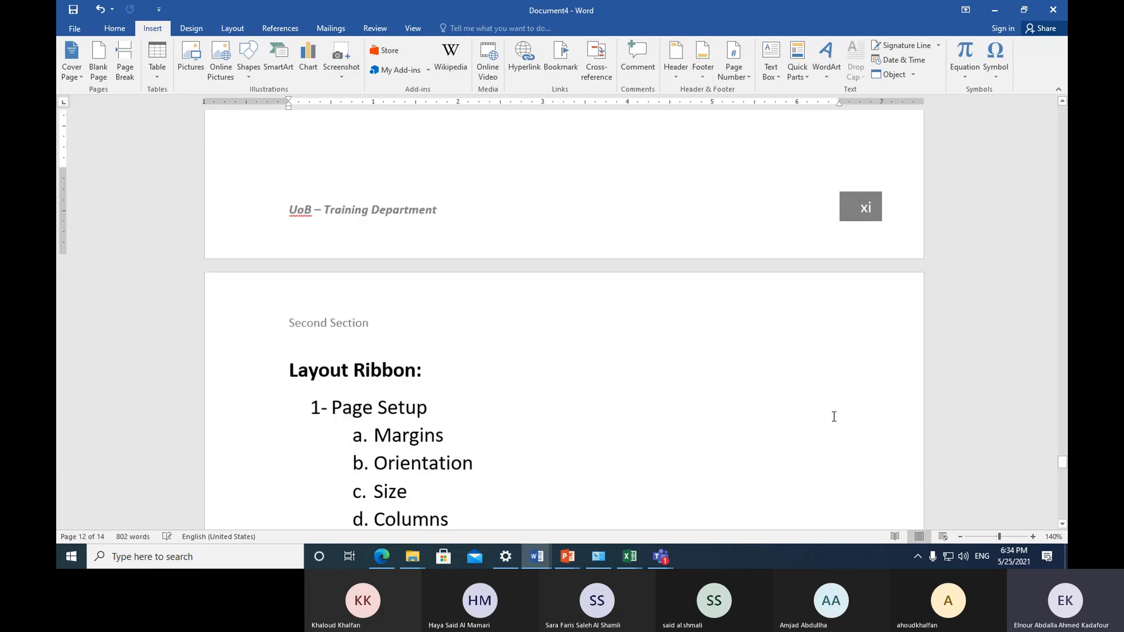
{"action": "scroll", "coordinate": [834, 417], "scroll_direction": "down", "scroll_amount": 14}
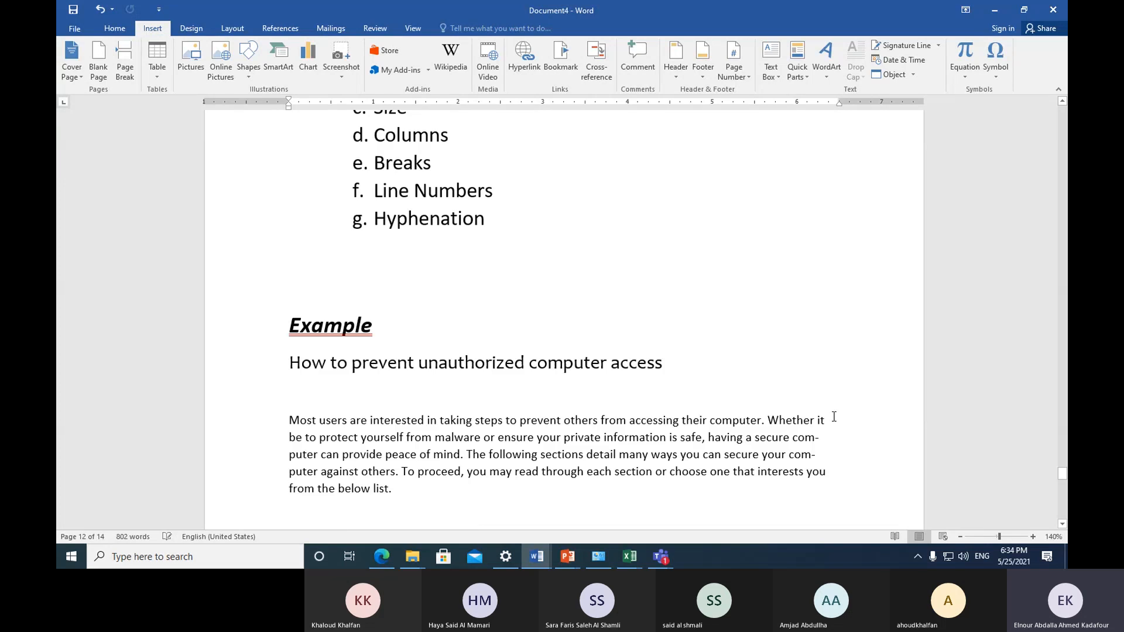
{"action": "scroll", "coordinate": [778, 384], "scroll_direction": "up", "scroll_amount": 7}
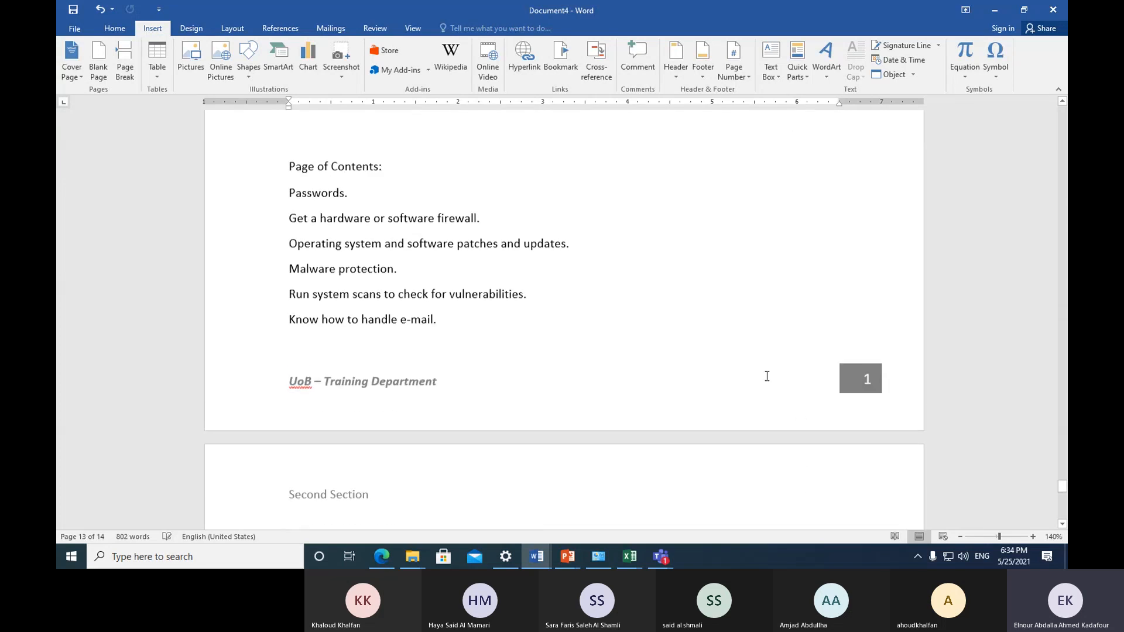
{"action": "scroll", "coordinate": [766, 378], "scroll_direction": "up", "scroll_amount": 8}
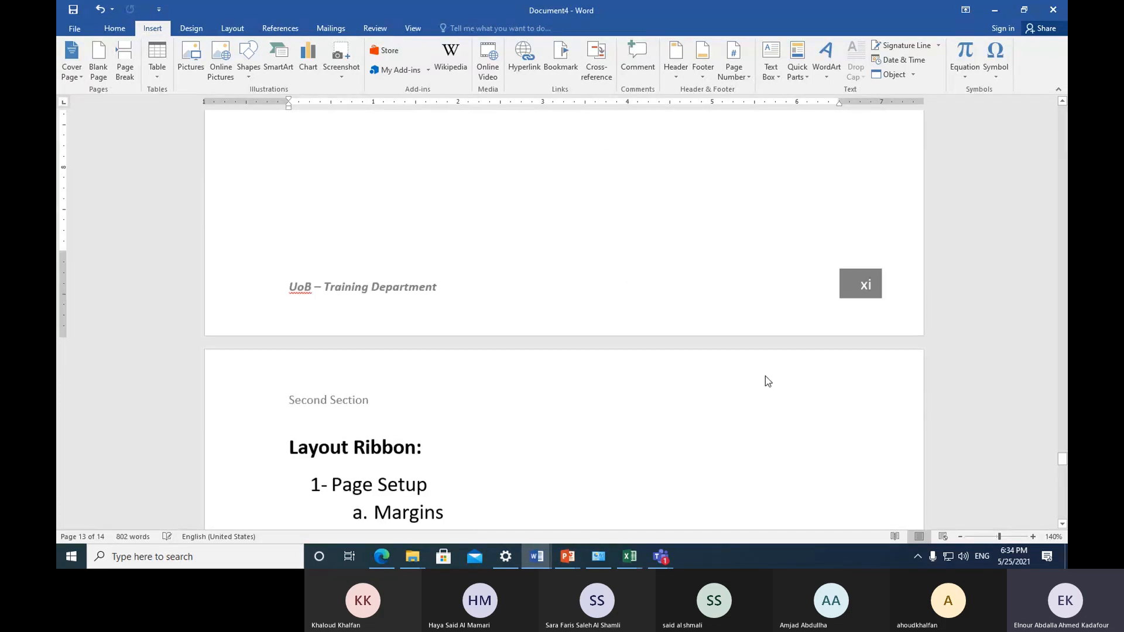
{"action": "scroll", "coordinate": [717, 395], "scroll_direction": "down", "scroll_amount": 4}
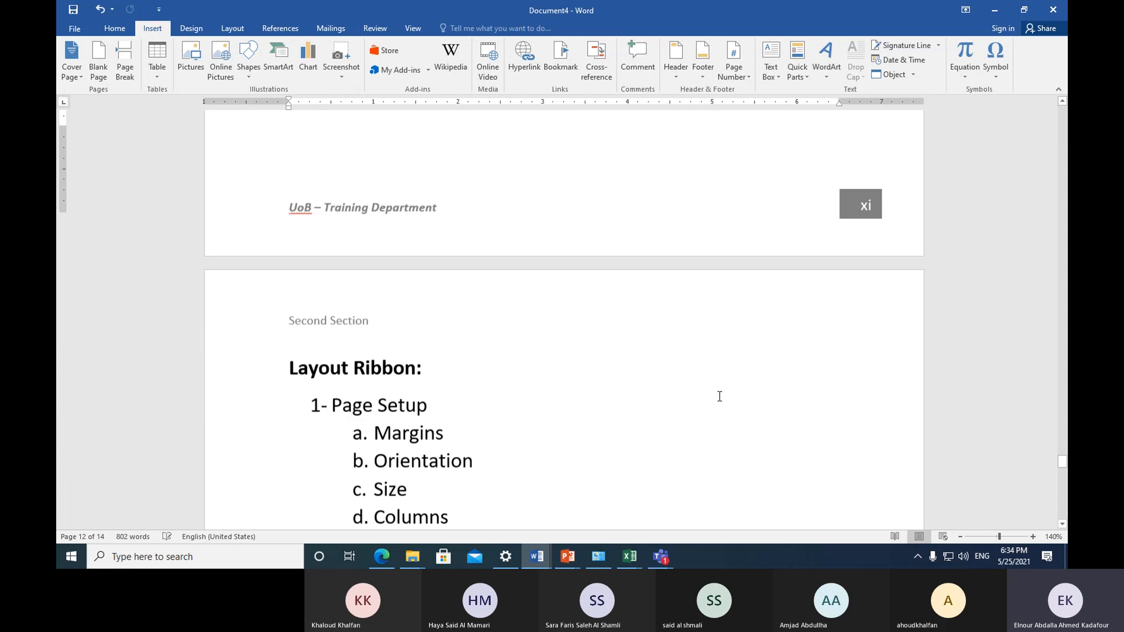
{"action": "scroll", "coordinate": [717, 394], "scroll_direction": "up", "scroll_amount": 5}
{"action": "scroll", "coordinate": [724, 403], "scroll_direction": "up", "scroll_amount": 3}
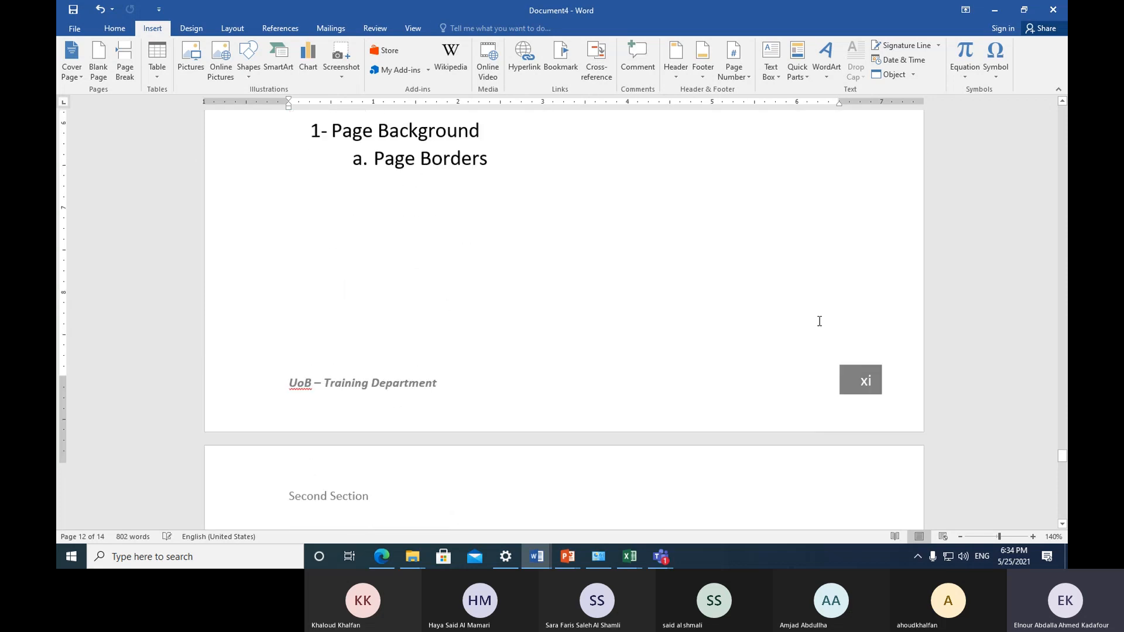
{"action": "scroll", "coordinate": [803, 433], "scroll_direction": "up", "scroll_amount": 10}
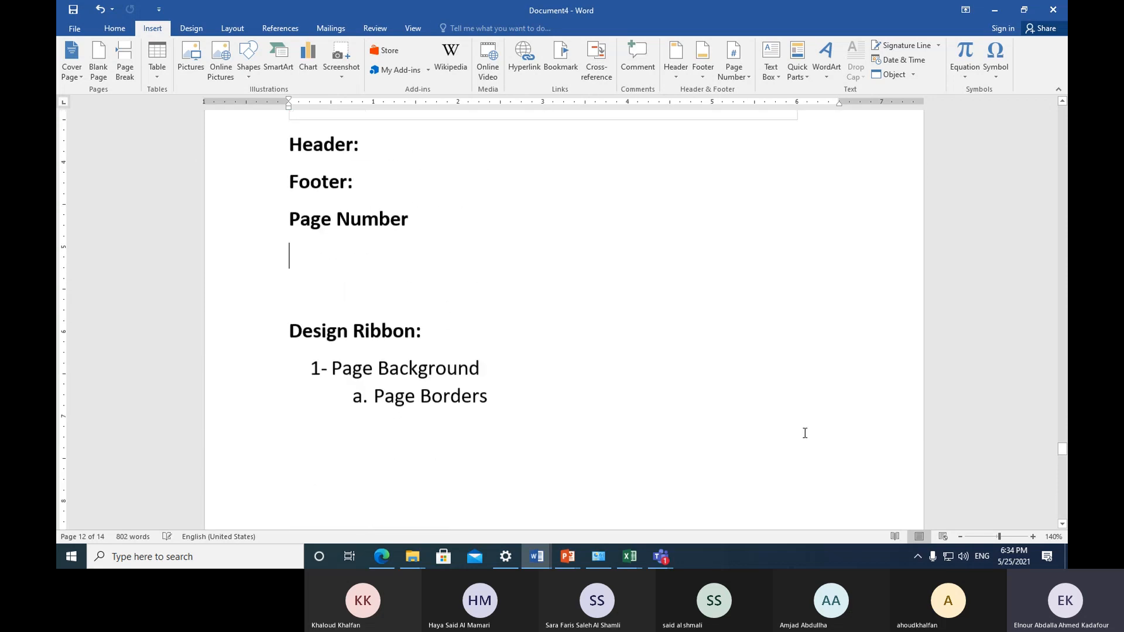
Step: Review how the headers, footers and page numbers differ from the chart page through the second section's Example page
{"action": "scroll", "coordinate": [811, 328], "scroll_direction": "up", "scroll_amount": 1}
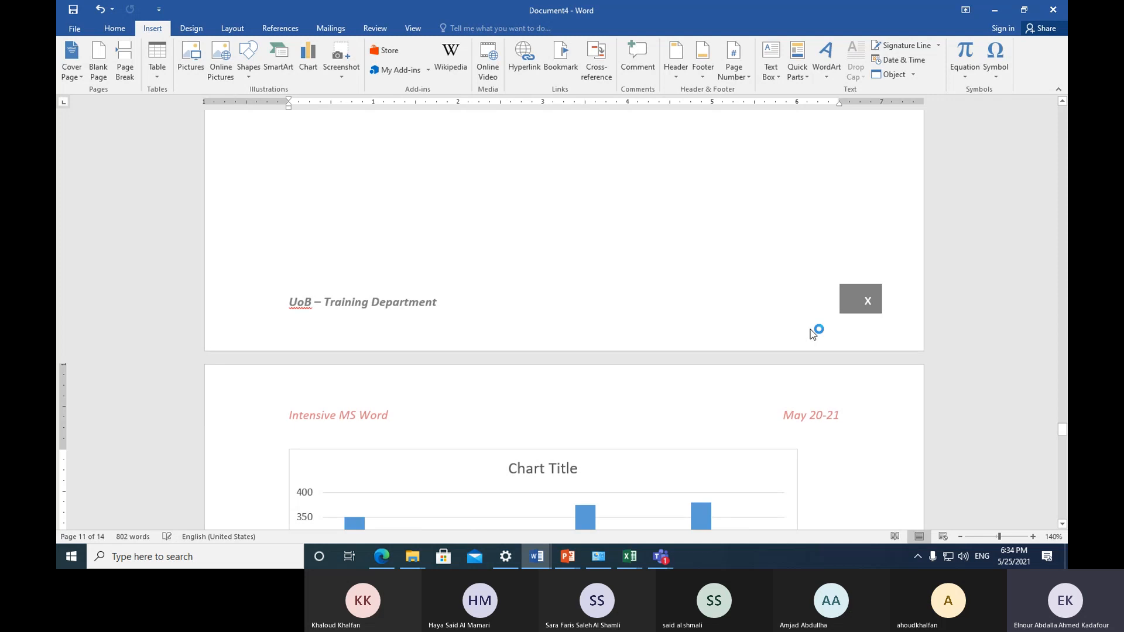
{"action": "scroll", "coordinate": [810, 334], "scroll_direction": "down", "scroll_amount": 3}
{"action": "scroll", "coordinate": [784, 411], "scroll_direction": "down", "scroll_amount": 15}
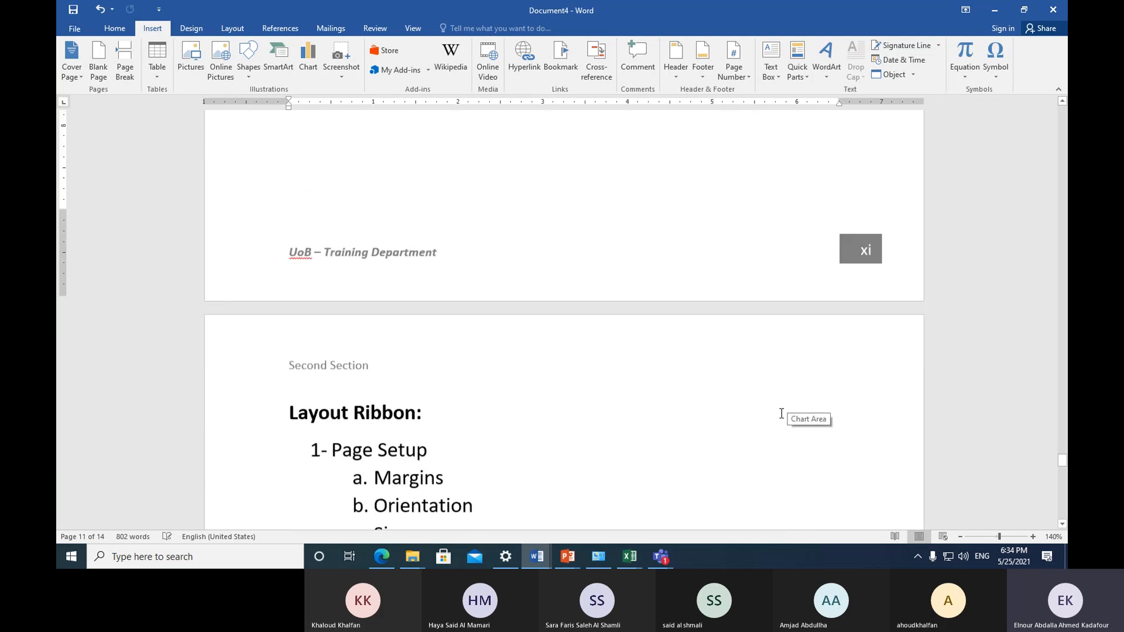
{"action": "scroll", "coordinate": [784, 412], "scroll_direction": "down", "scroll_amount": 10}
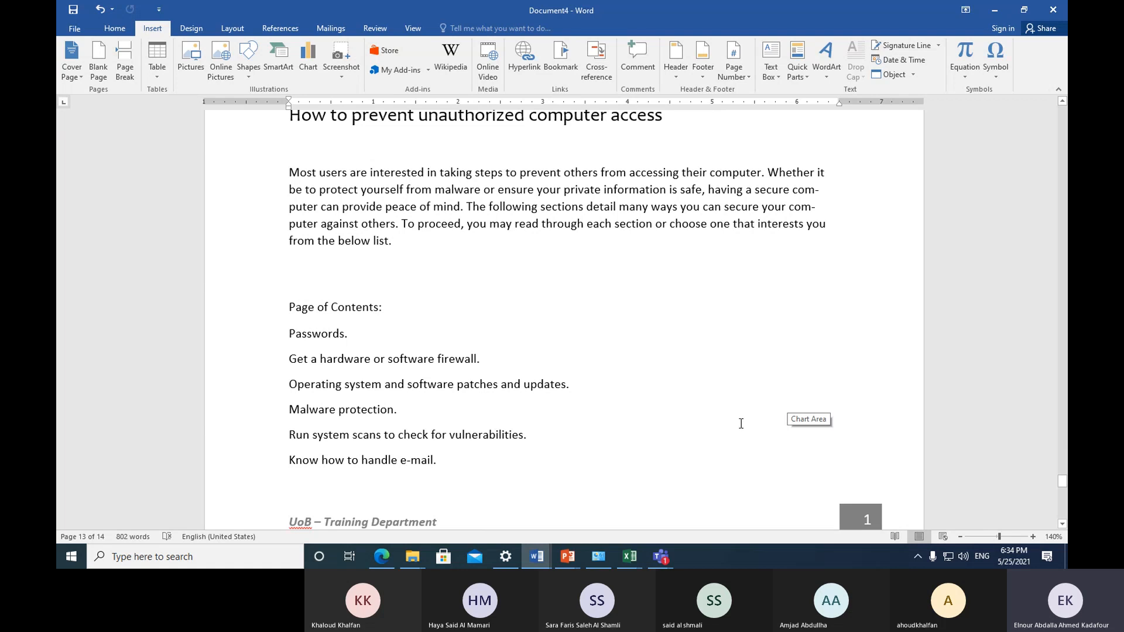
{"action": "scroll", "coordinate": [740, 424], "scroll_direction": "down", "scroll_amount": 3}
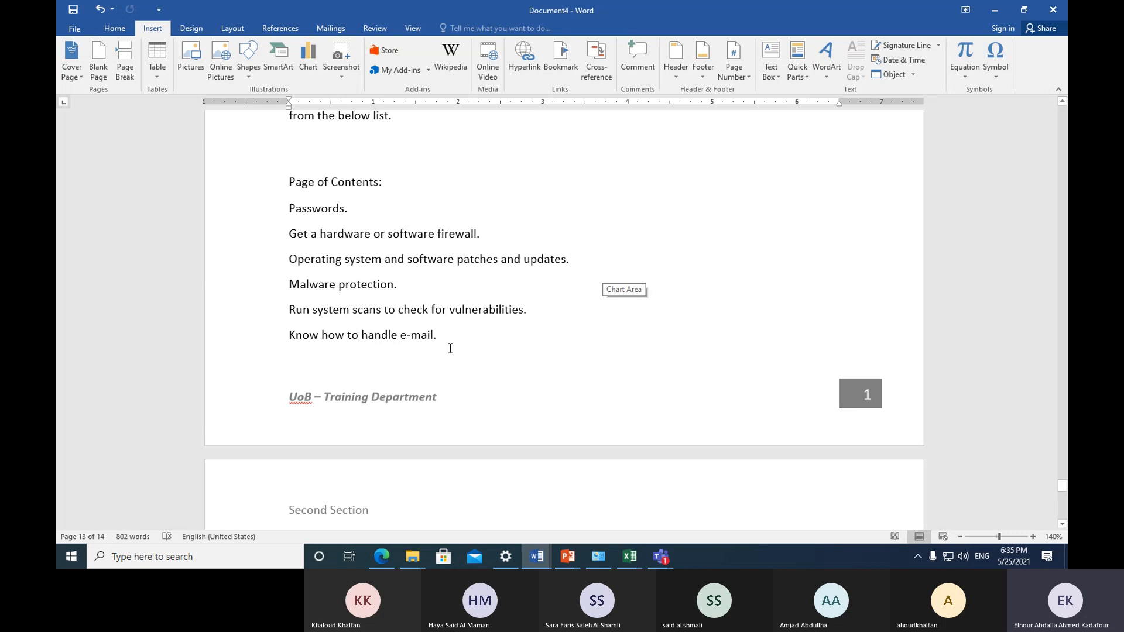
{"action": "scroll", "coordinate": [450, 348], "scroll_direction": "up", "scroll_amount": 10}
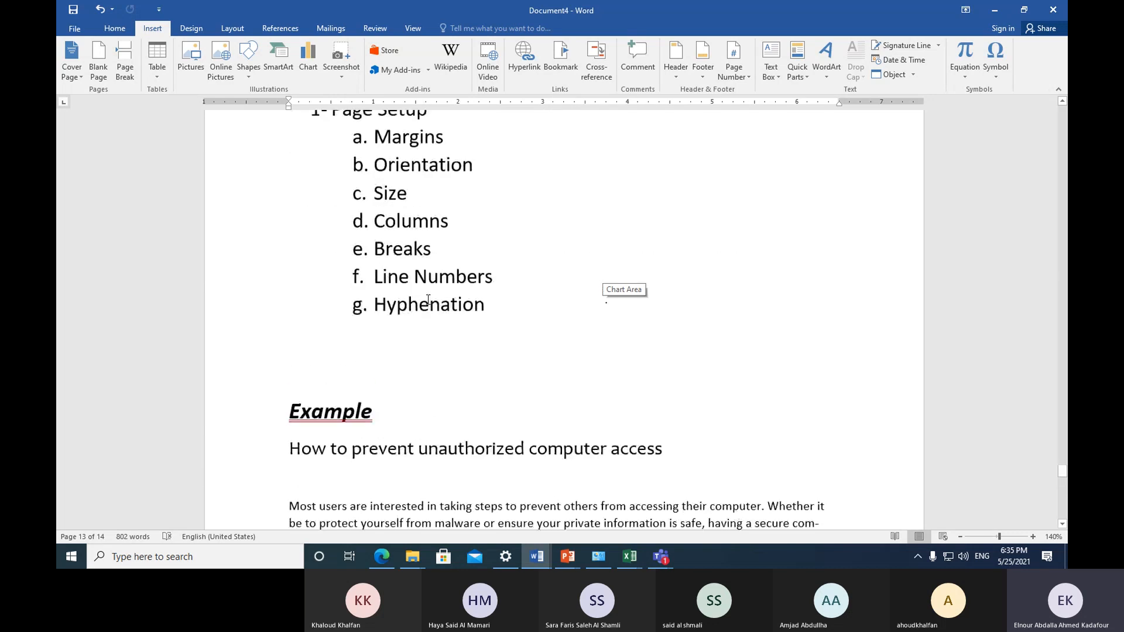
{"action": "scroll", "coordinate": [428, 300], "scroll_direction": "up", "scroll_amount": 10}
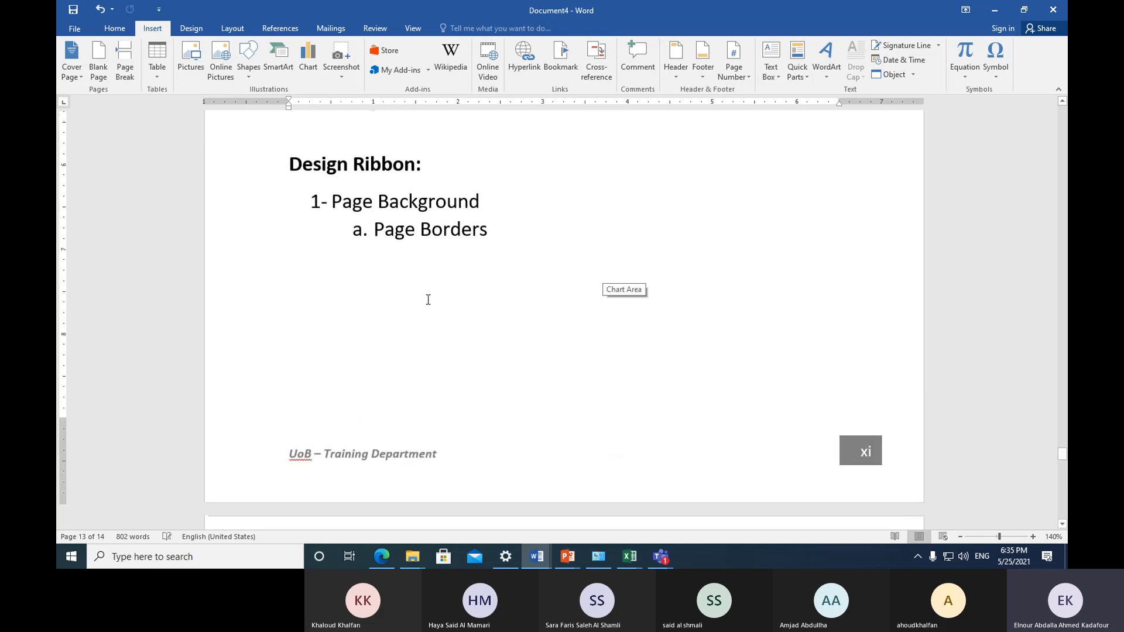
{"action": "scroll", "coordinate": [344, 287], "scroll_direction": "up", "scroll_amount": 4}
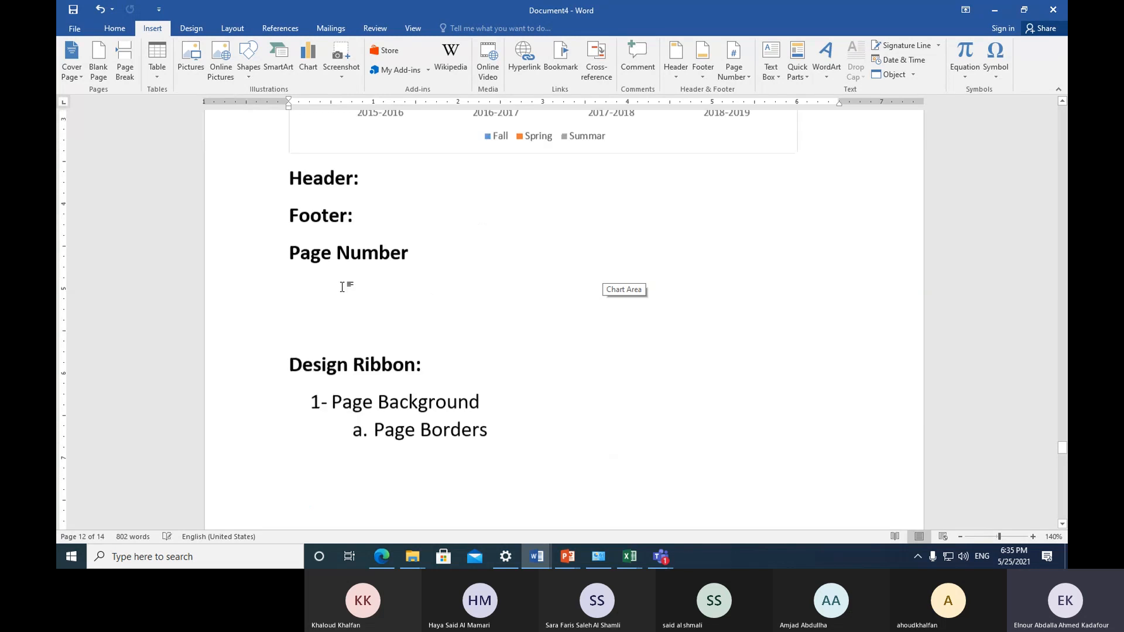
Step: Add a colon at the end of the "Page Number" heading and place the cursor on the empty line below it
{"action": "left_click", "coordinate": [302, 299]}
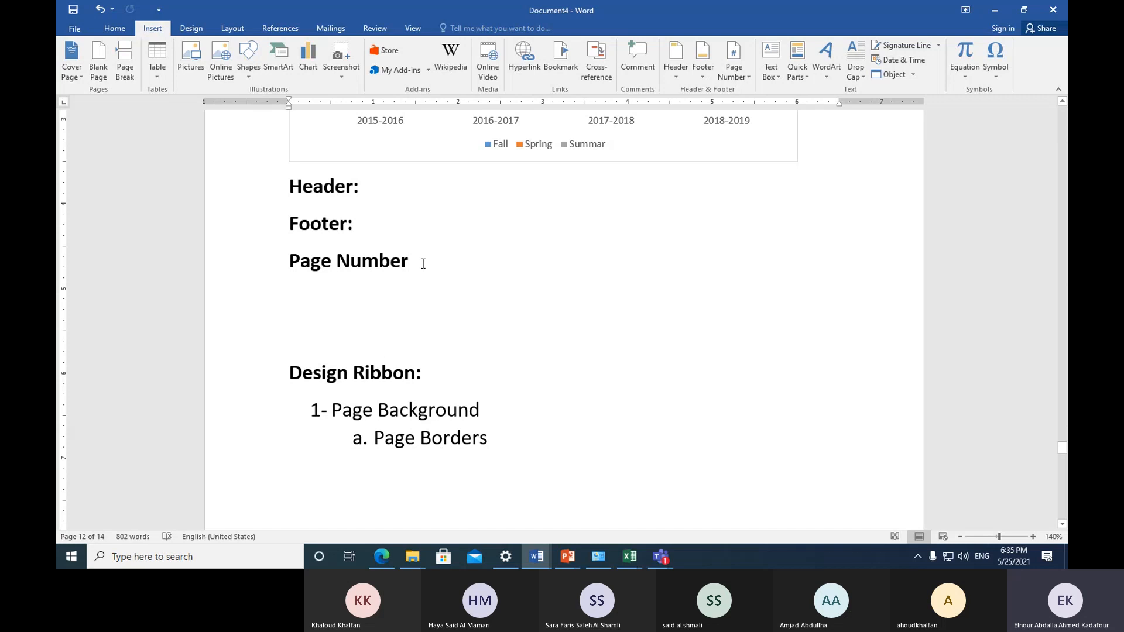
{"action": "type", "text": ":"}
{"action": "left_click", "coordinate": [291, 296]}
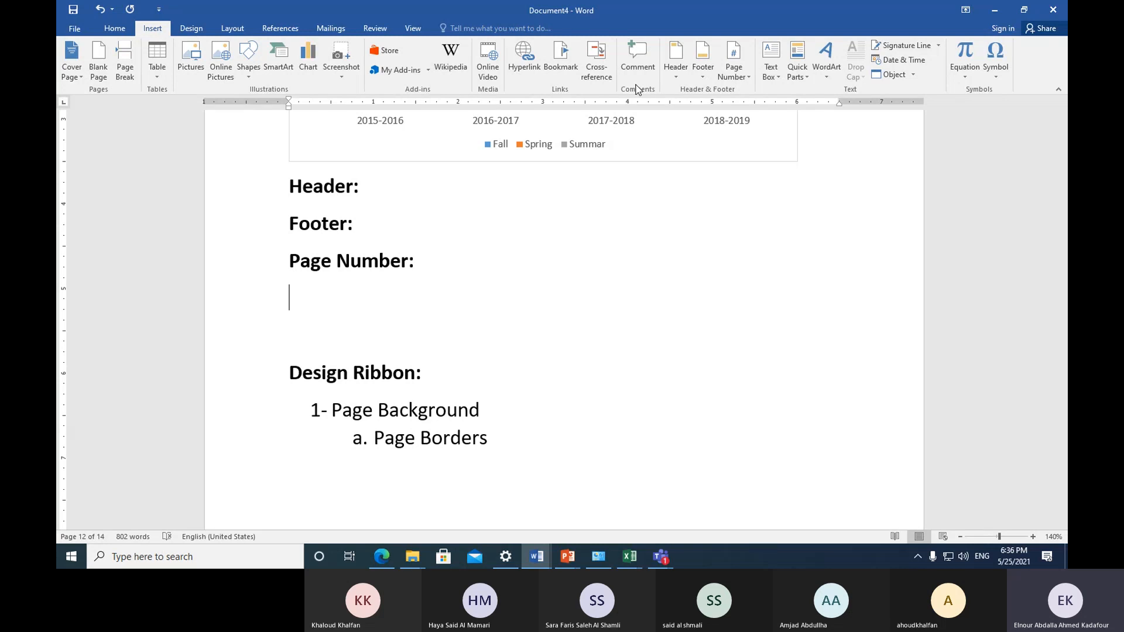
Step: Attach a comment to the word "Number" in the "Page Number:" heading, beginning with "Despite the page number can be on top"
{"action": "left_click", "coordinate": [638, 55]}
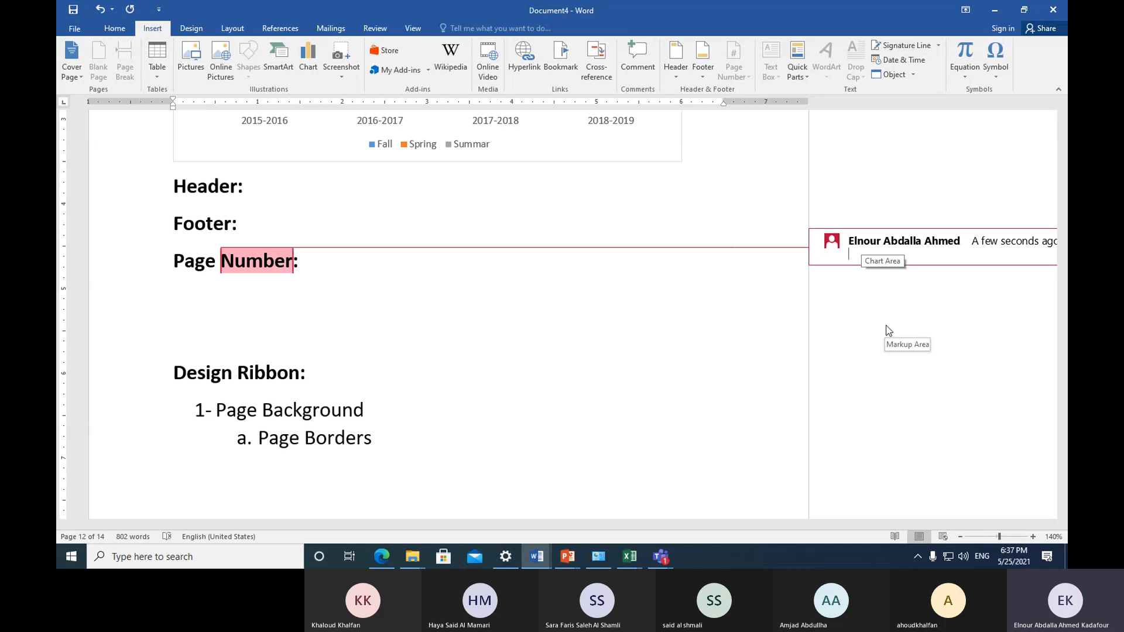
{"action": "type", "text": "Despit"}
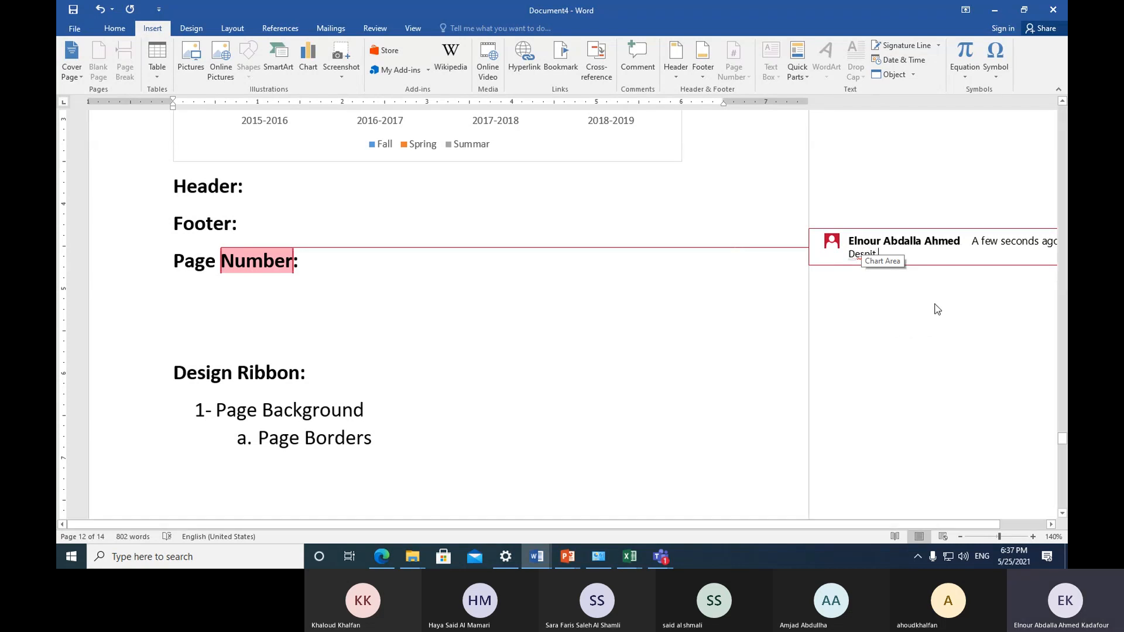
{"action": "type", "text": "e"}
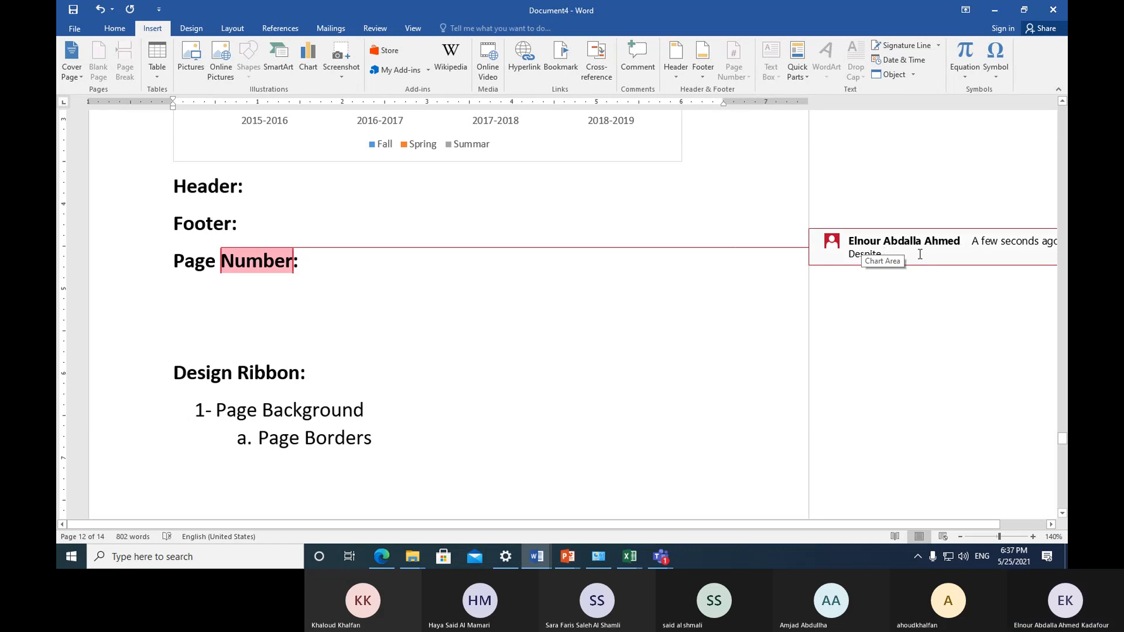
{"action": "type", "text": " the pa"}
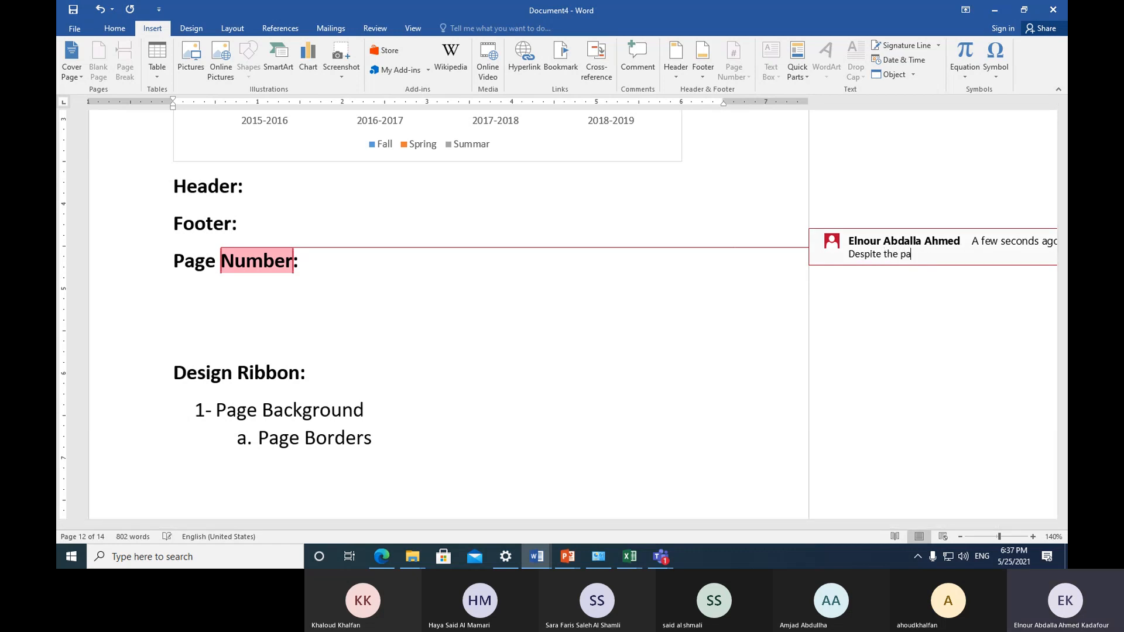
{"action": "type", "text": "ge numbr can be o"}
{"action": "key", "text": "BackSpace"}
{"action": "type", "text": "n"}
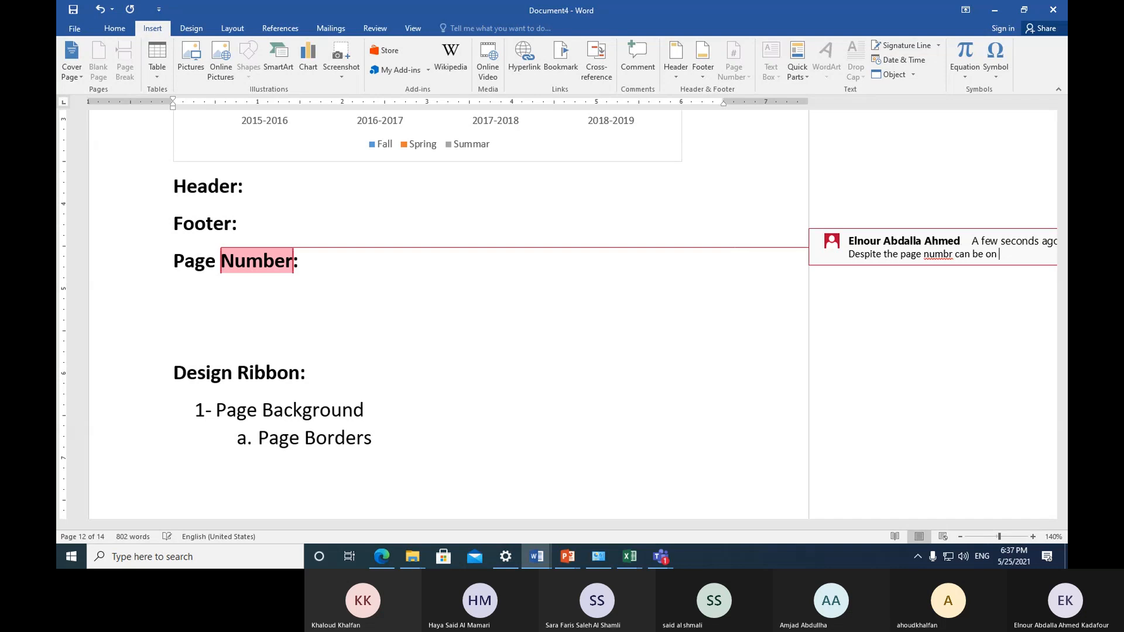
{"action": "left_click", "coordinate": [951, 265]}
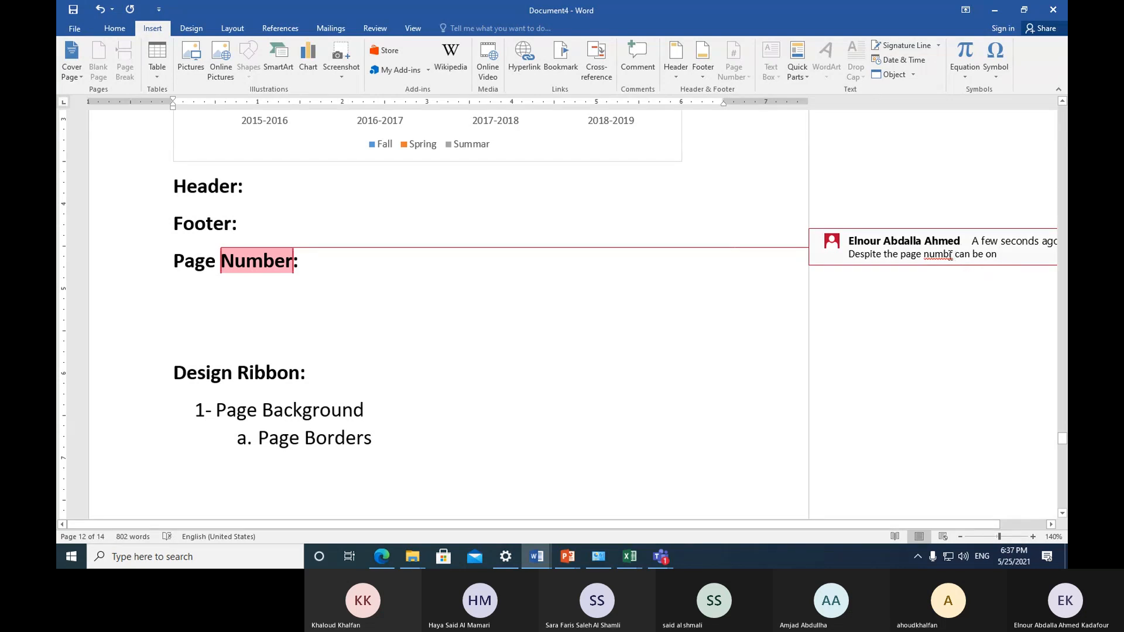
{"action": "type", "text": "e"}
{"action": "left_click", "coordinate": [1006, 258]}
{"action": "type", "text": "top"}
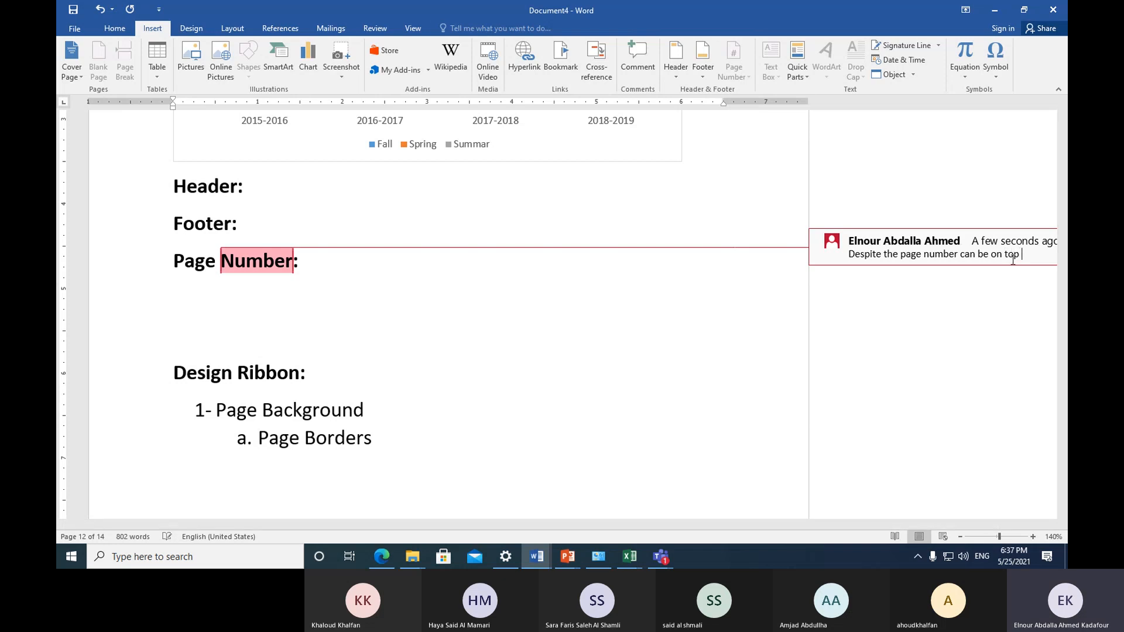
Step: Continue the comment with "& the bottom of the page but is better to keep it on the bottom of the page"
{"action": "type", "text": " & the"}
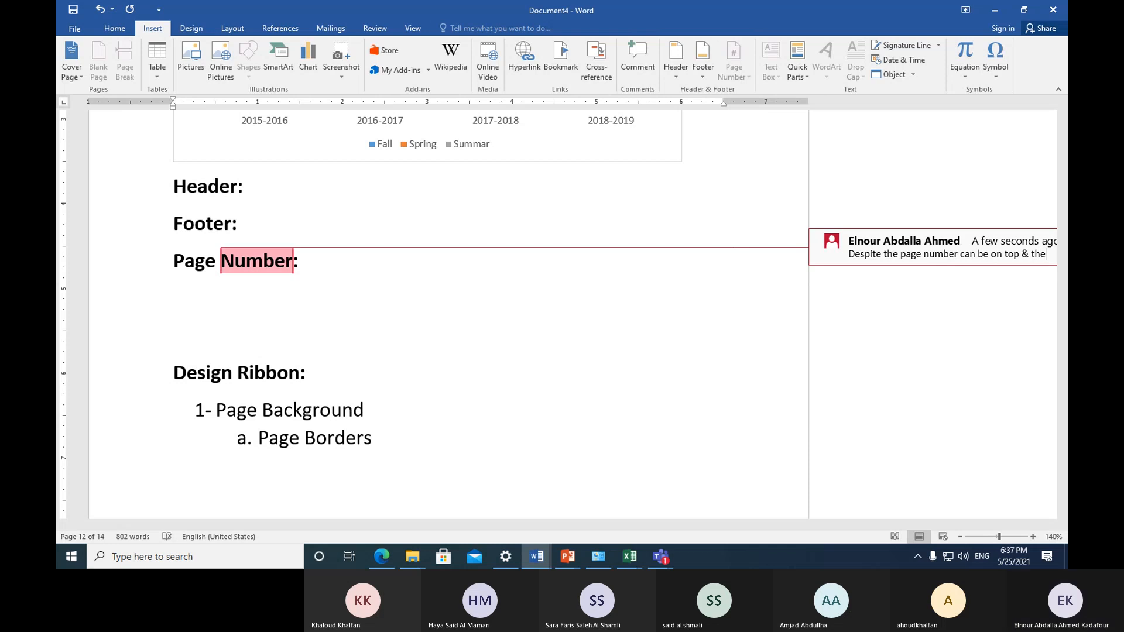
{"action": "type", "text": " bottom of th"}
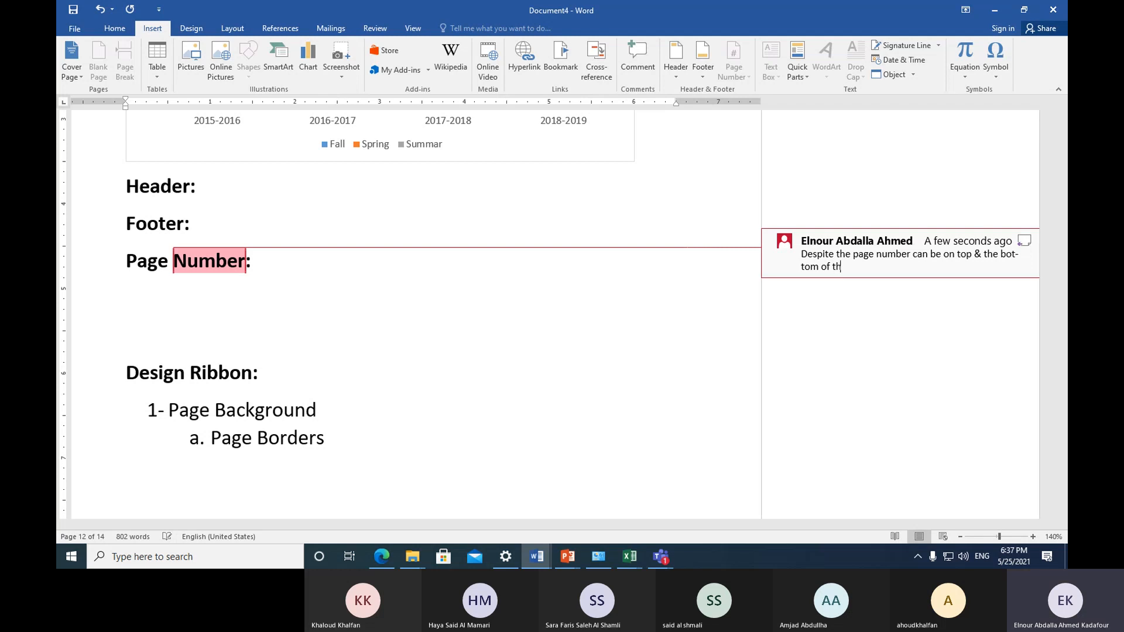
{"action": "type", "text": "e page but is better "}
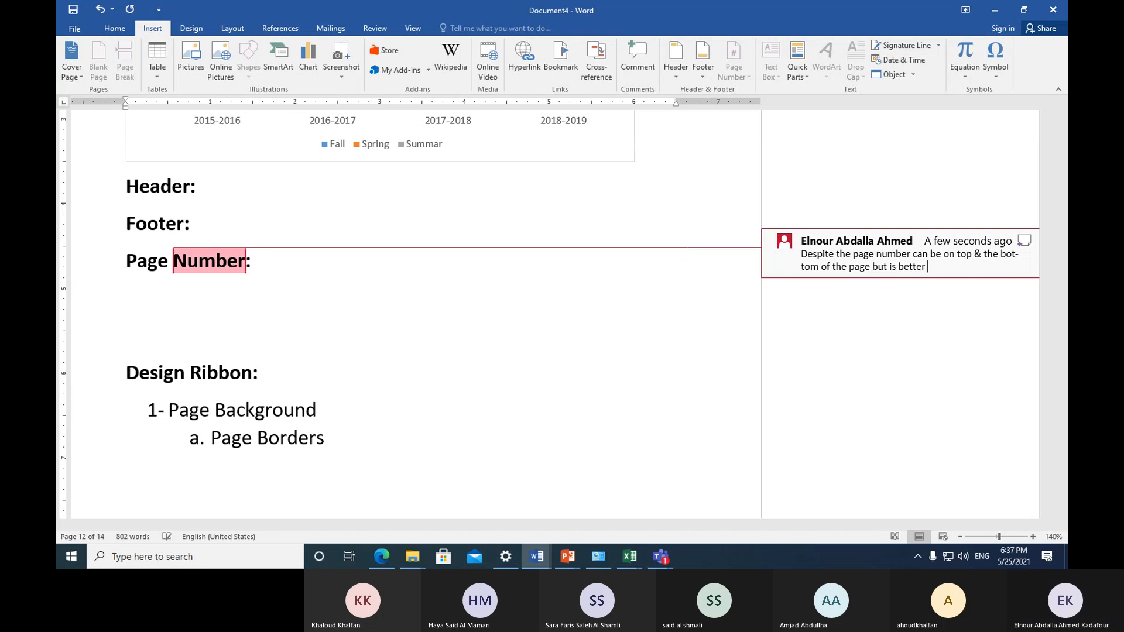
{"action": "type", "text": "to keep it on the bottom of"}
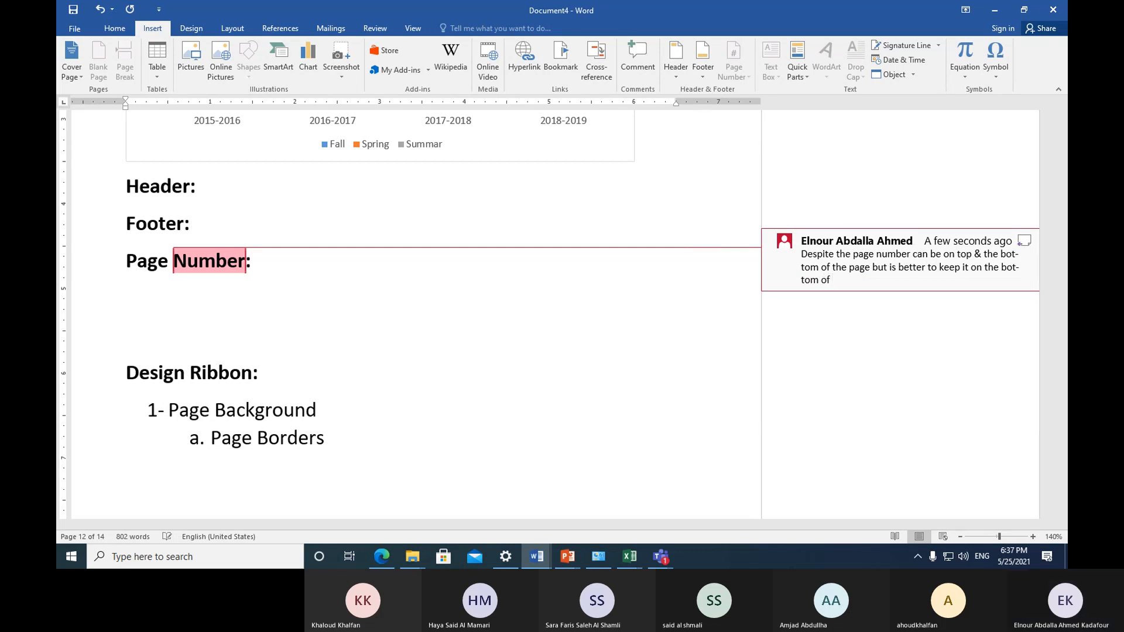
{"action": "type", "text": " the pa"}
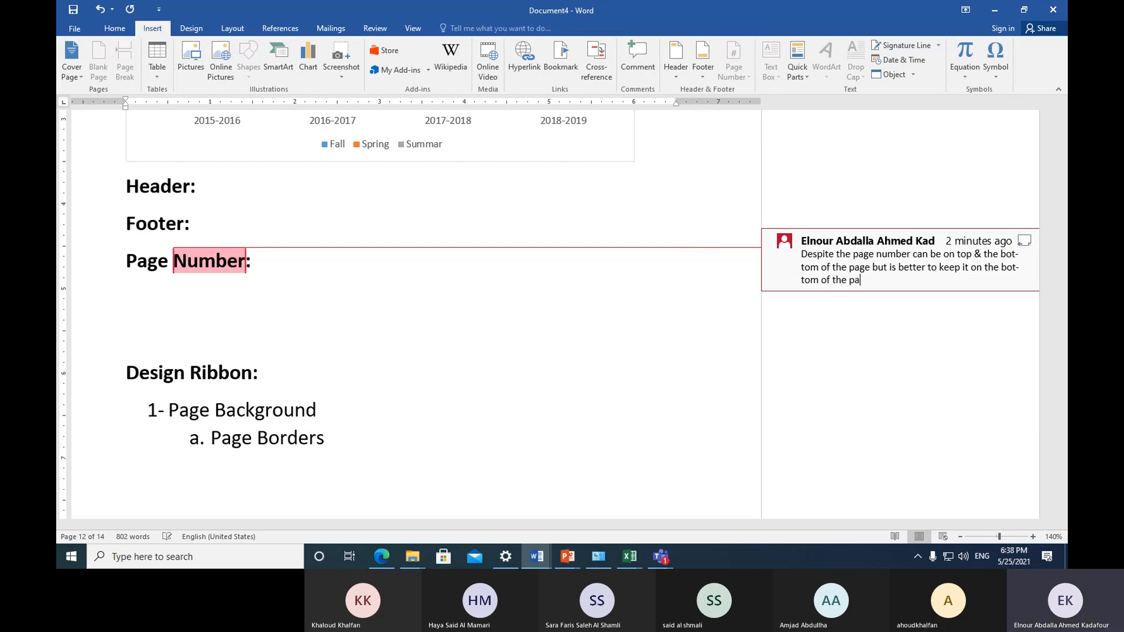
{"action": "type", "text": "ge"}
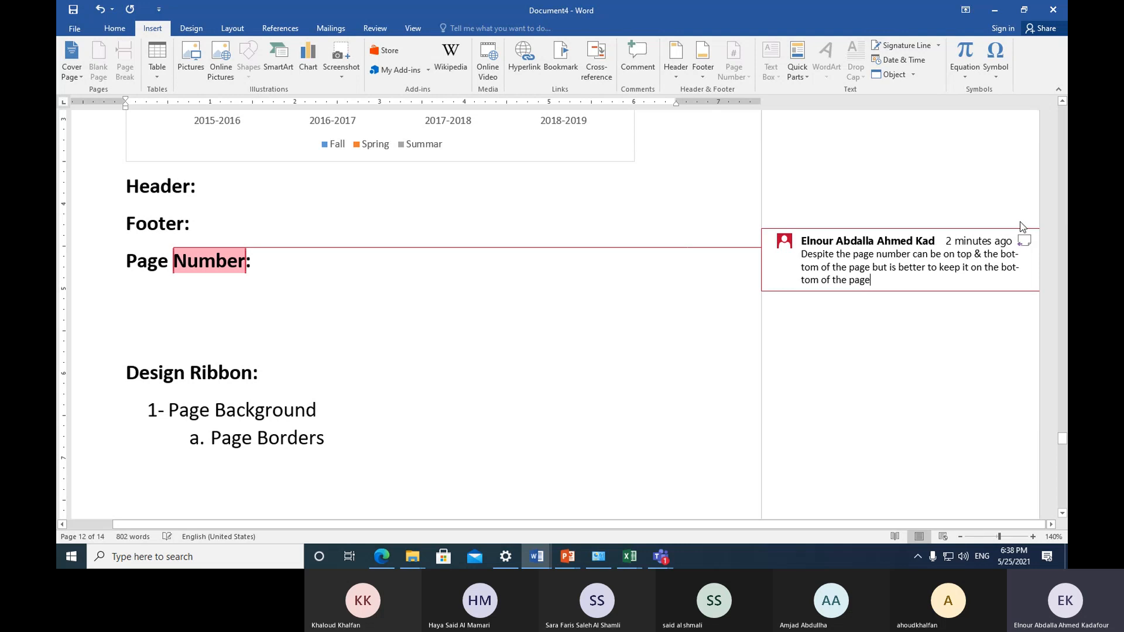
Step: Insert "the" before "top" in the comment, end it with a period, and return to the document body
{"action": "left_click", "coordinate": [958, 256]}
{"action": "type", "text": "the"}
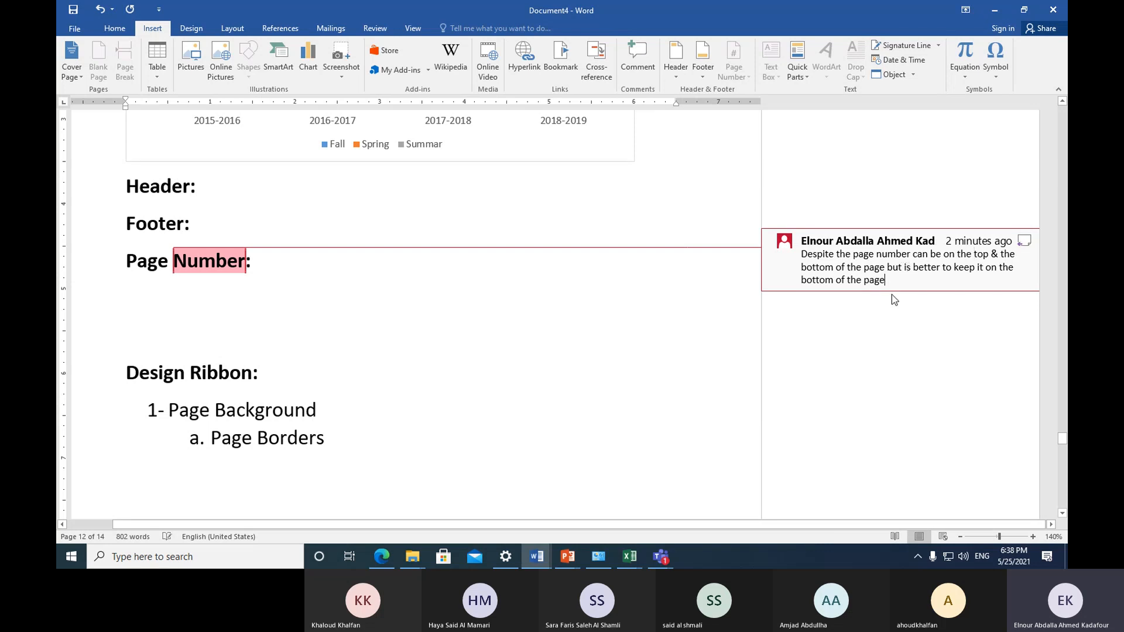
{"action": "type", "text": "."}
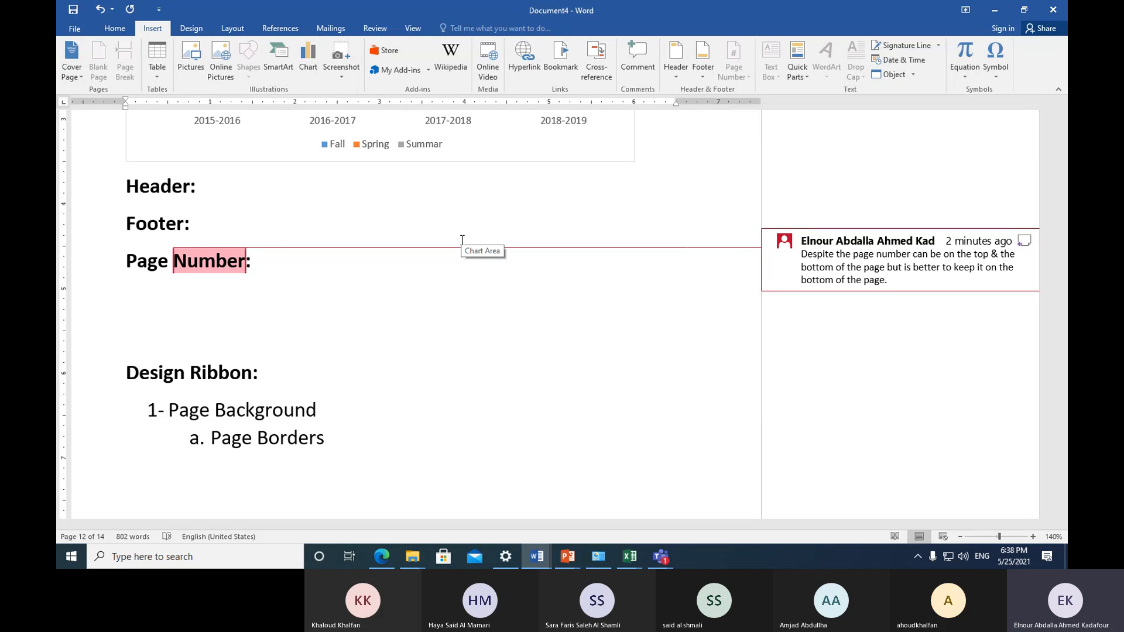
{"action": "left_click", "coordinate": [597, 368]}
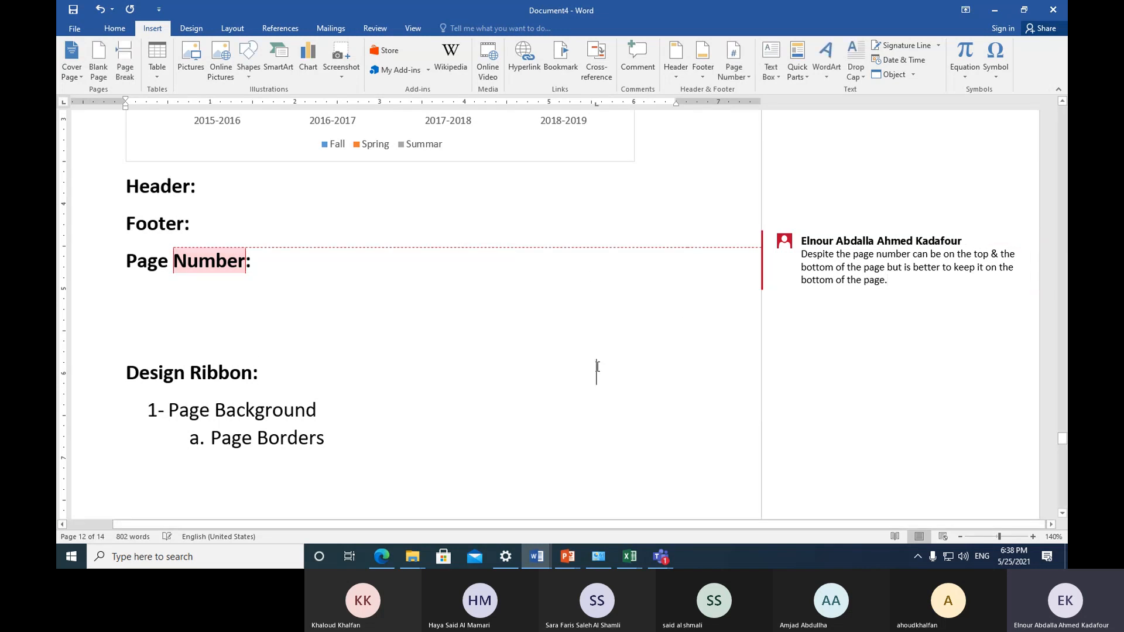
Step: Add a second, empty comment with a blank reply on the word "Number", and delete that comment
{"action": "left_click", "coordinate": [238, 264]}
{"action": "left_click", "coordinate": [638, 54]}
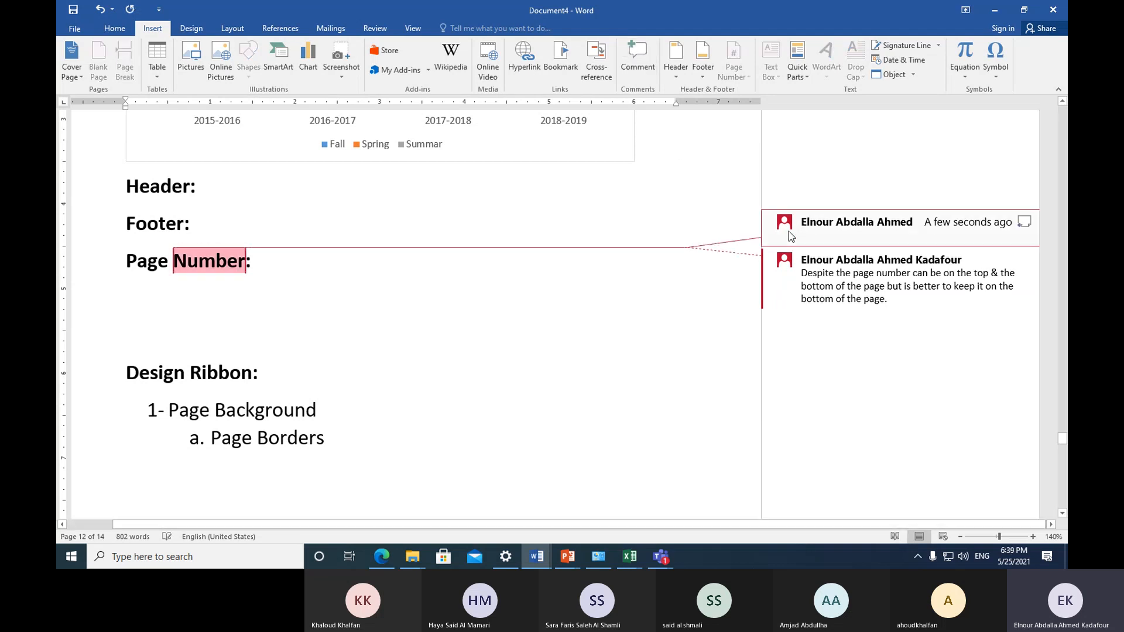
{"action": "left_click", "coordinate": [237, 266]}
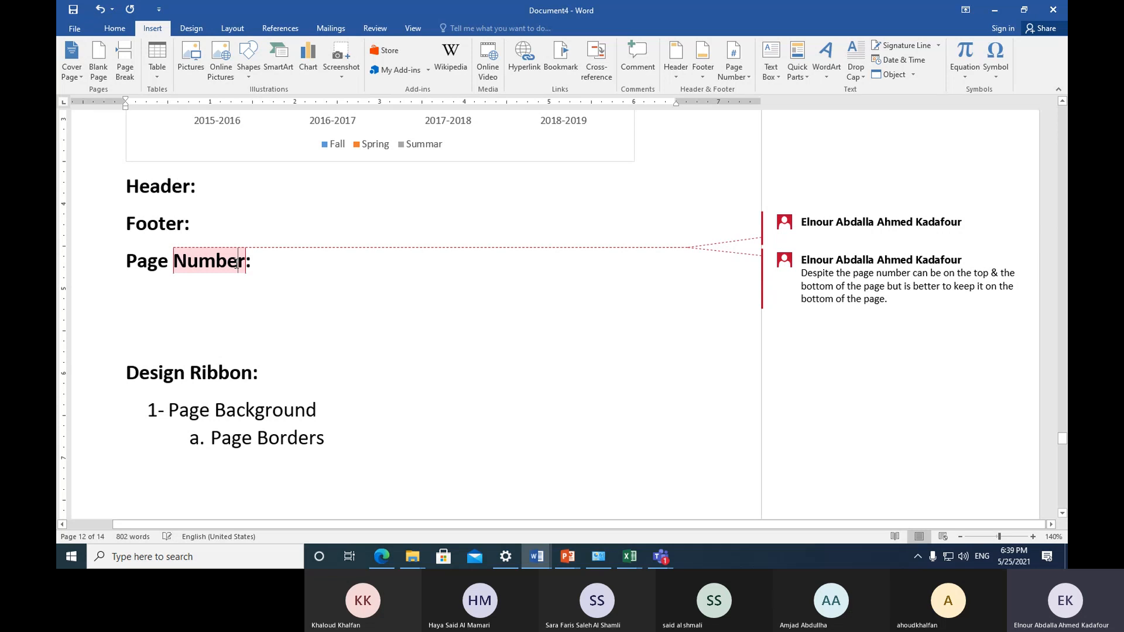
{"action": "left_click", "coordinate": [235, 309]}
{"action": "left_click", "coordinate": [242, 369]}
{"action": "left_click", "coordinate": [790, 230]}
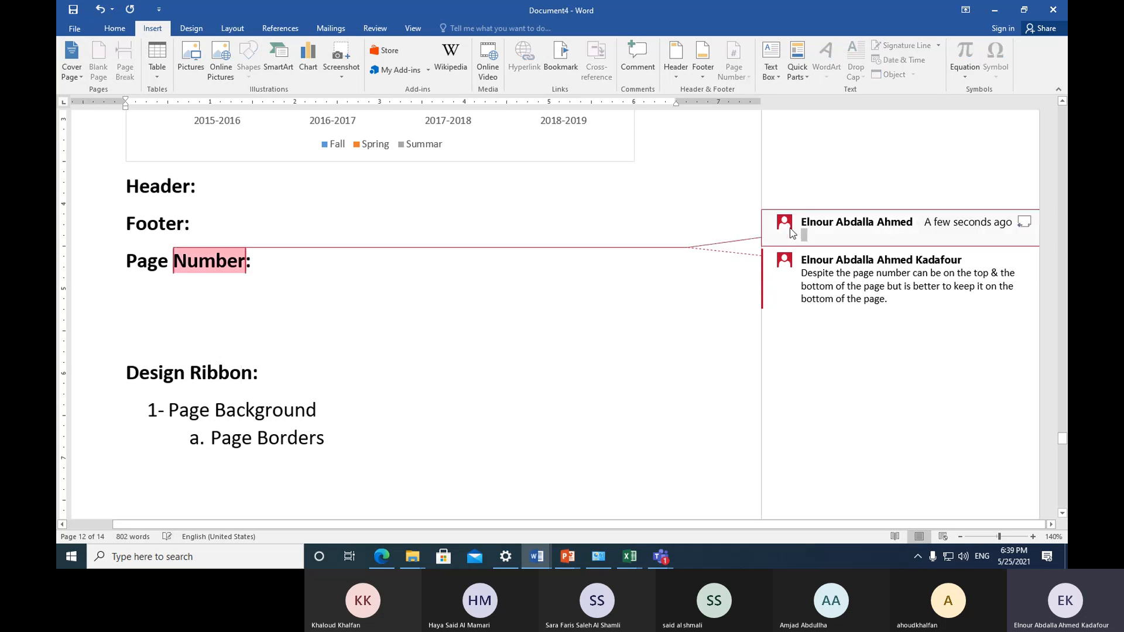
{"action": "left_click", "coordinate": [1026, 221]}
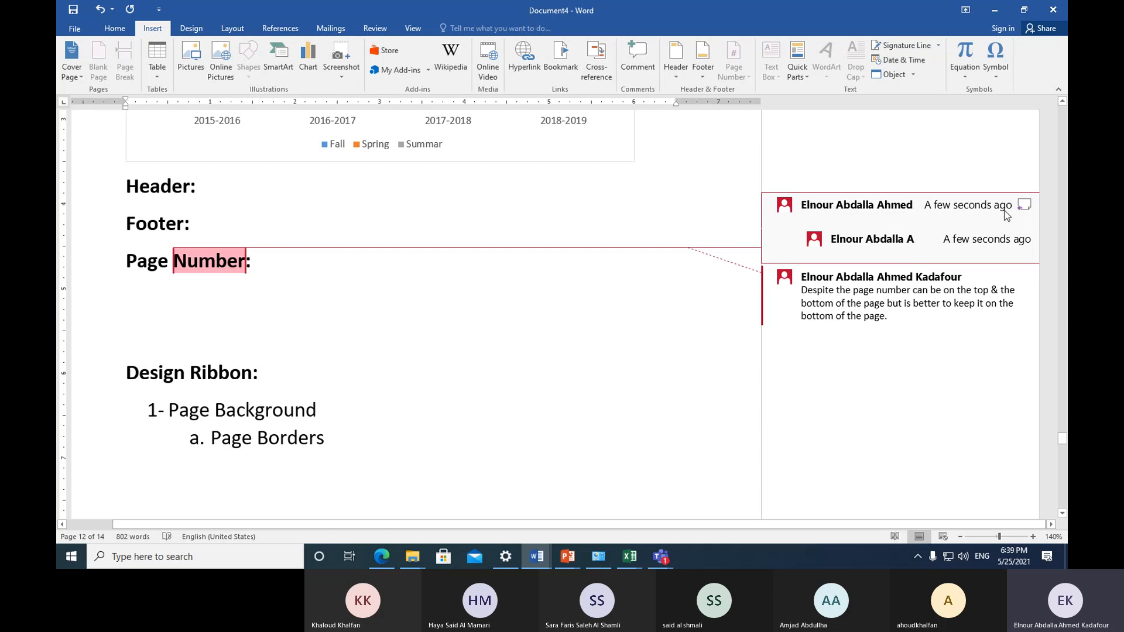
{"action": "right_click", "coordinate": [924, 217]}
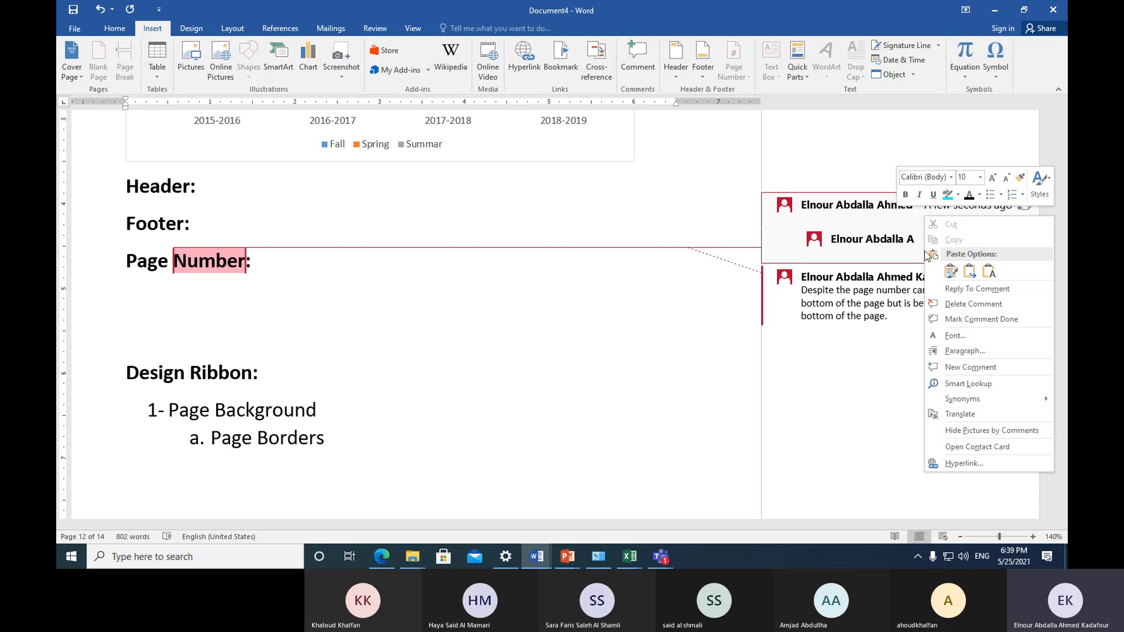
{"action": "left_click", "coordinate": [936, 304]}
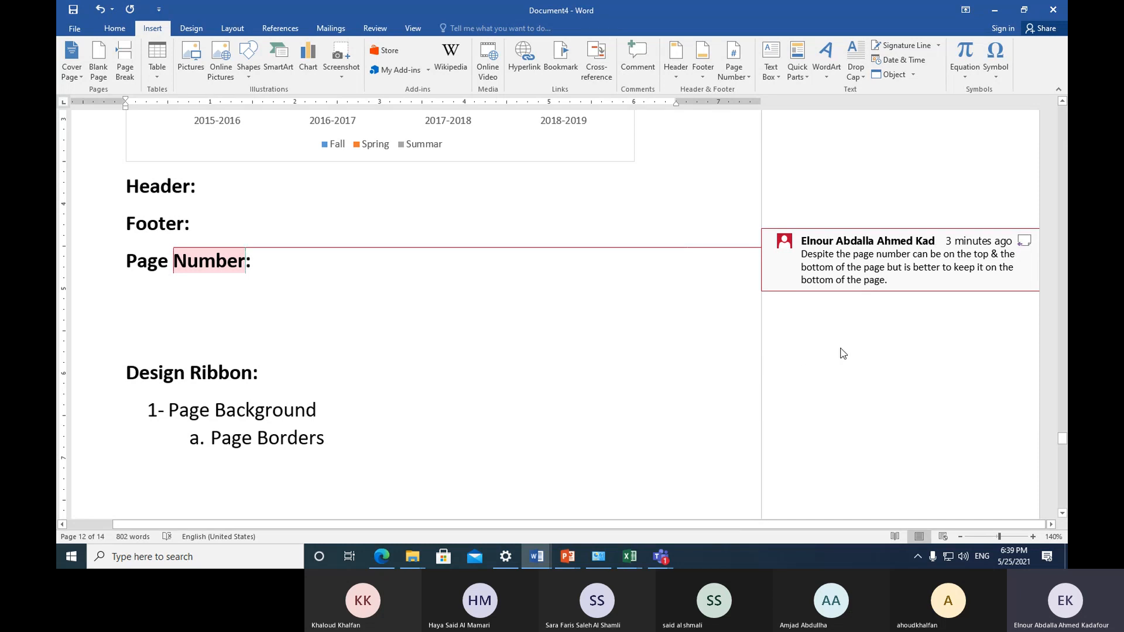
Step: Look through the reply, delete and mark-done options of the page number comment without applying any
{"action": "right_click", "coordinate": [1023, 243]}
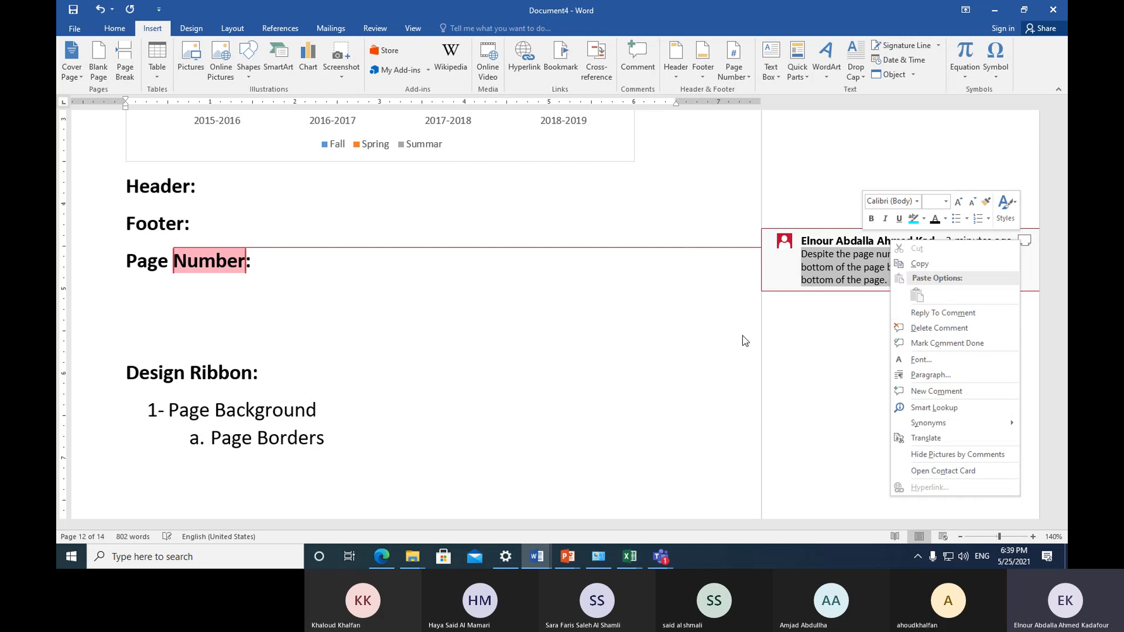
{"action": "key", "text": "Escape"}
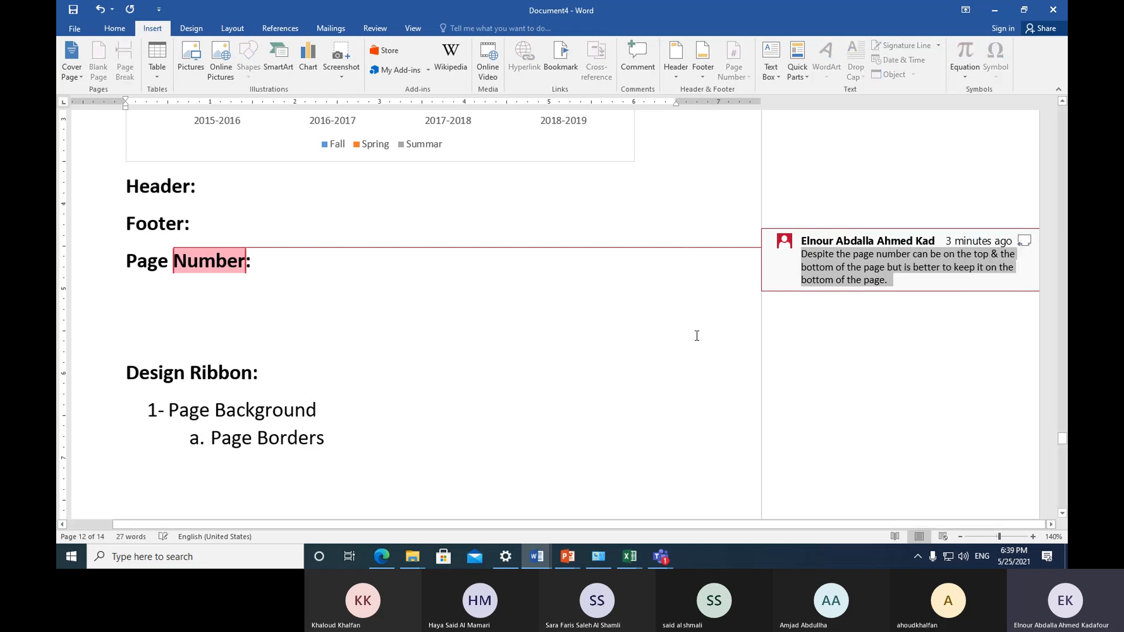
{"action": "right_click", "coordinate": [1024, 240]}
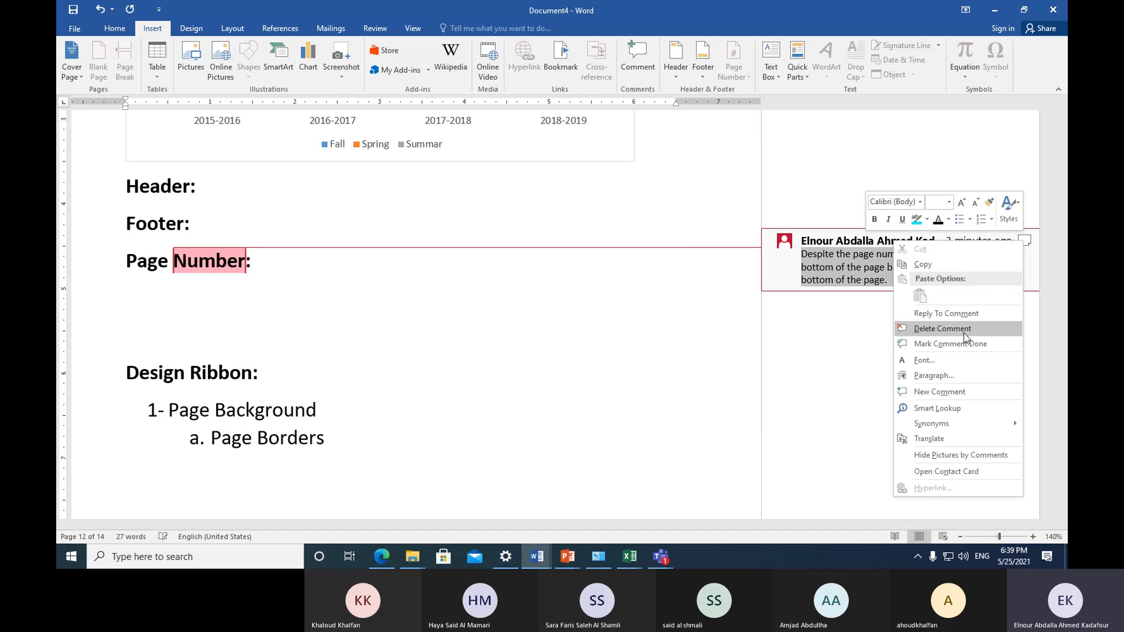
{"action": "left_click", "coordinate": [704, 333]}
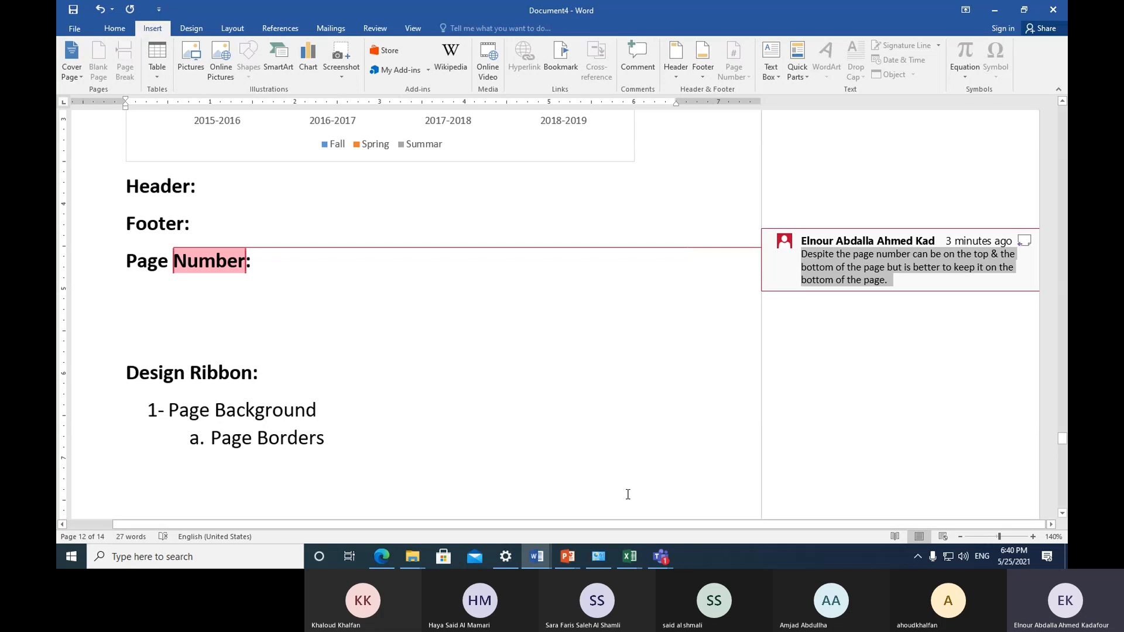
Step: Zoom the document out to 130% and place the cursor on the empty line above the Design Ribbon heading
{"action": "left_click", "coordinate": [959, 537]}
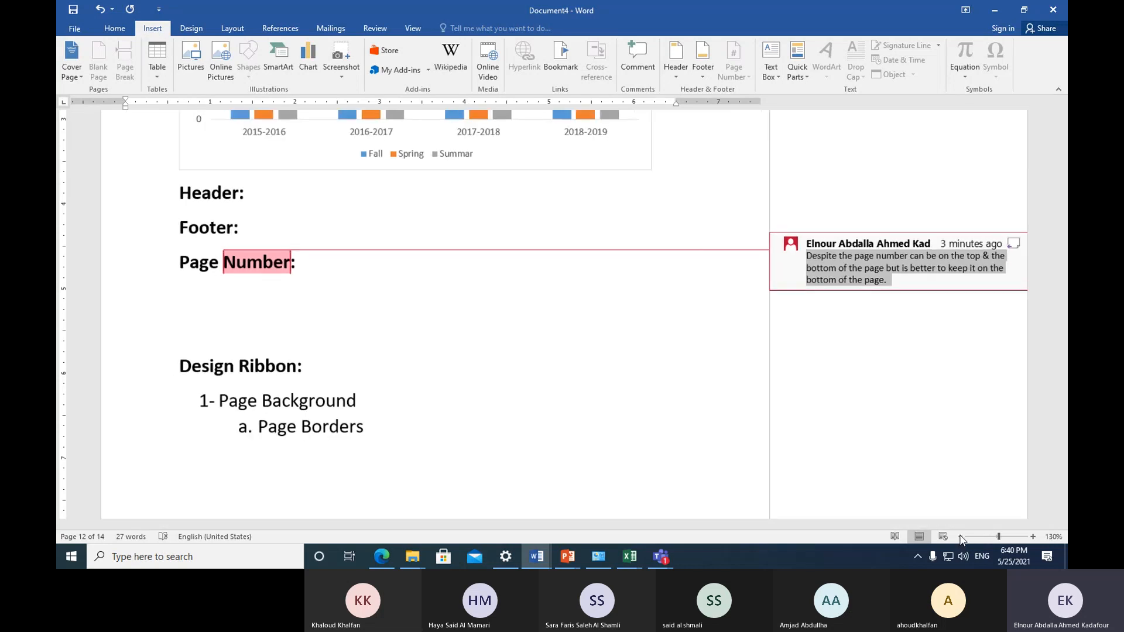
{"action": "left_click", "coordinate": [556, 341]}
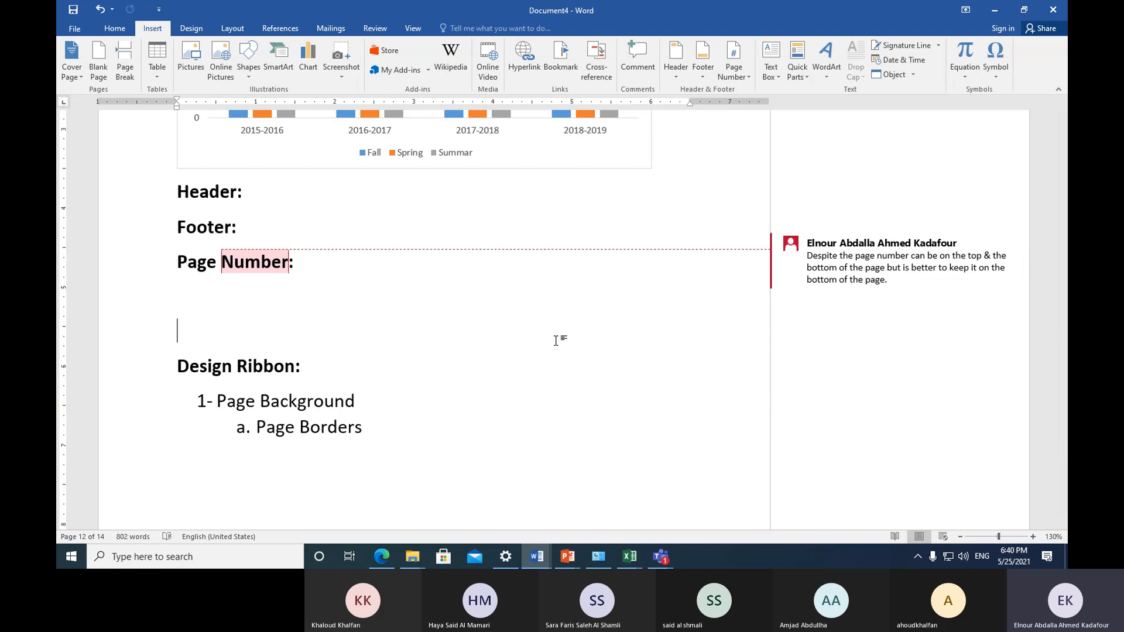
{"action": "left_click", "coordinate": [232, 29]}
{"action": "left_click", "coordinate": [280, 30]}
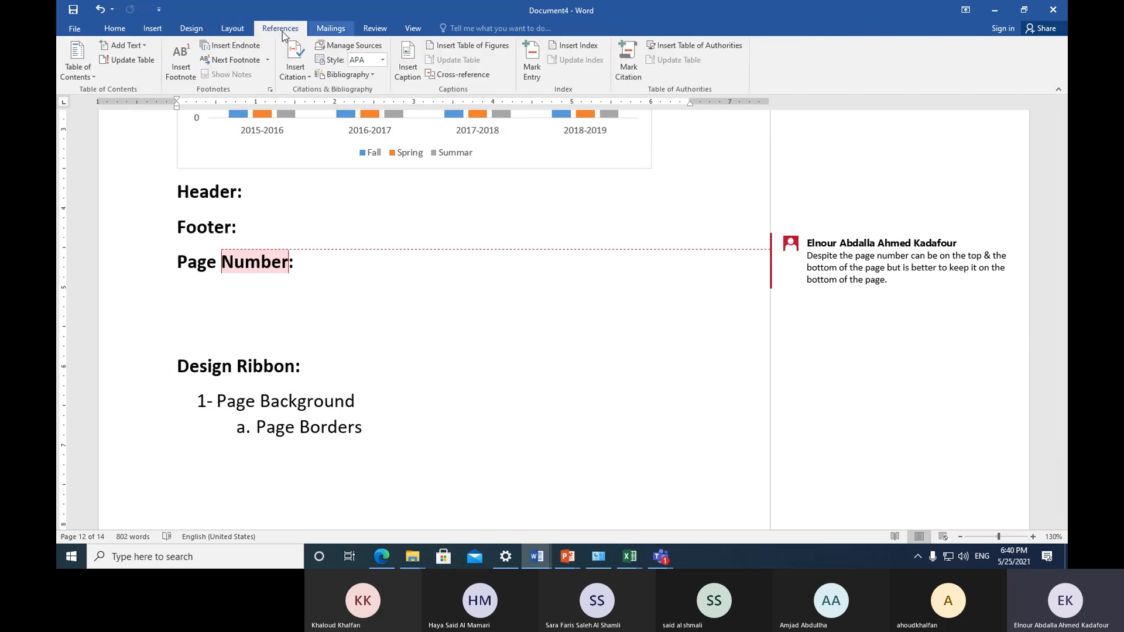
{"action": "left_click", "coordinate": [233, 31]}
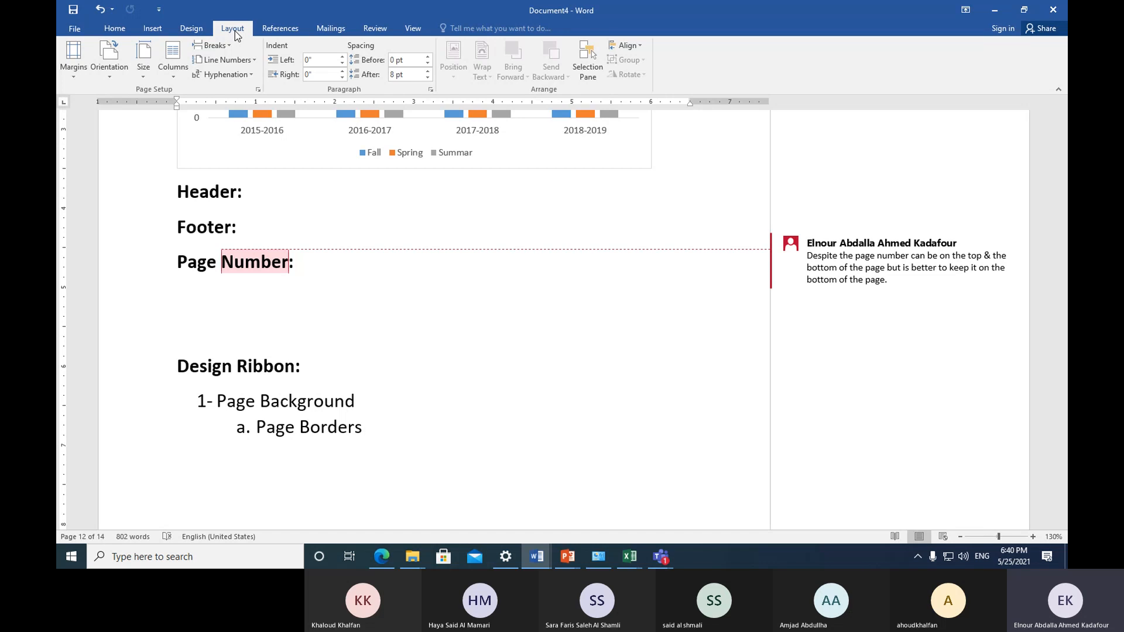
{"action": "left_click", "coordinate": [386, 292]}
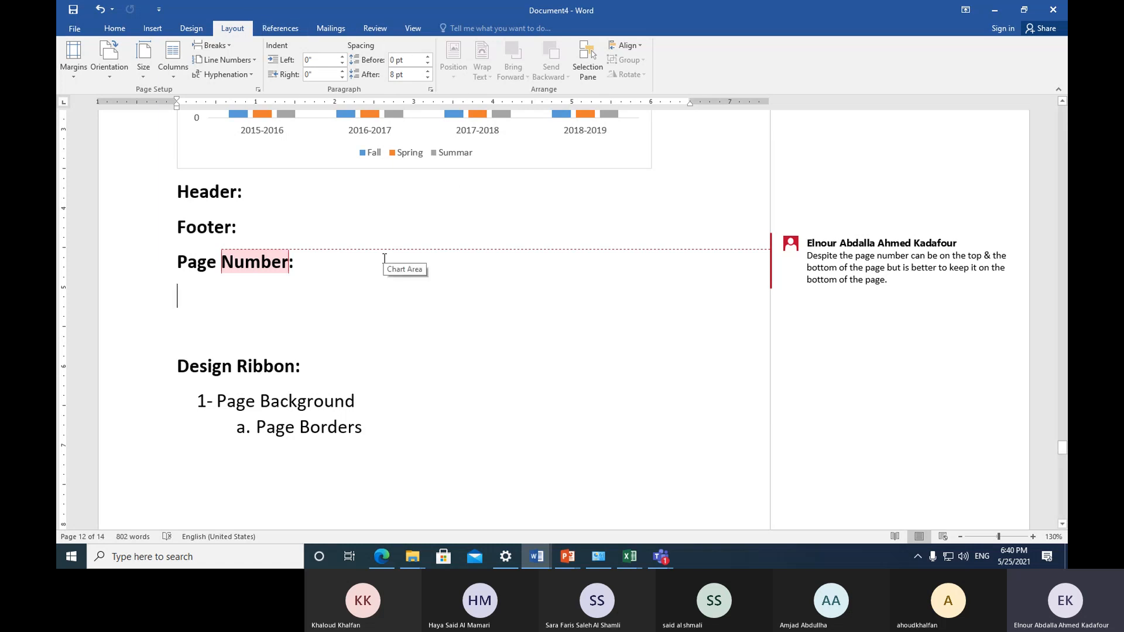
{"action": "left_click", "coordinate": [293, 36]}
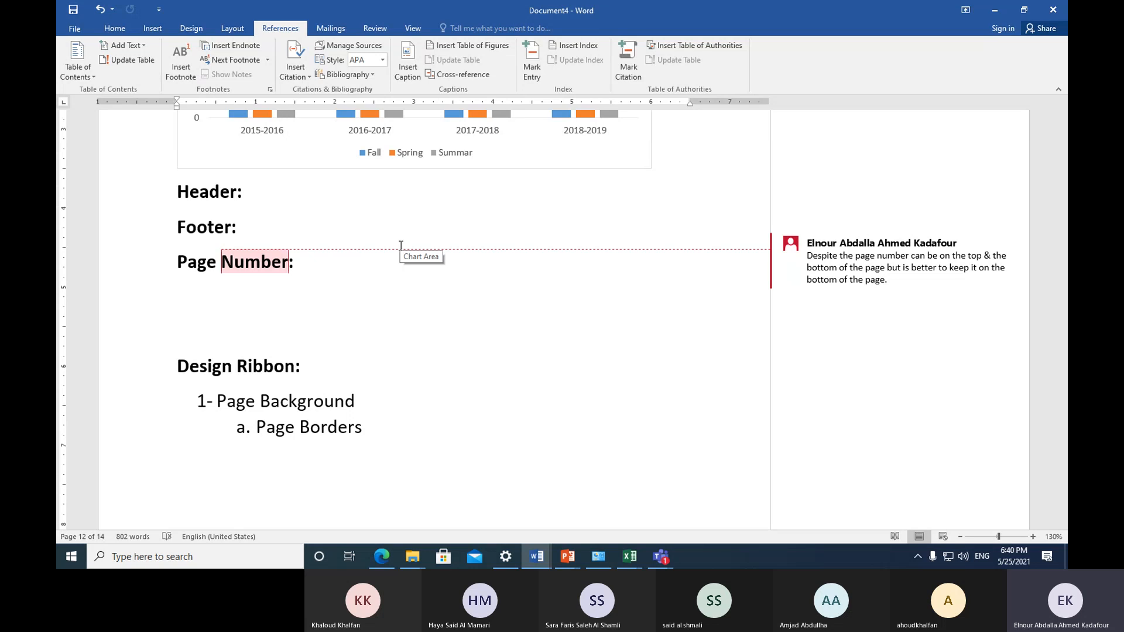
{"action": "left_click", "coordinate": [655, 556]}
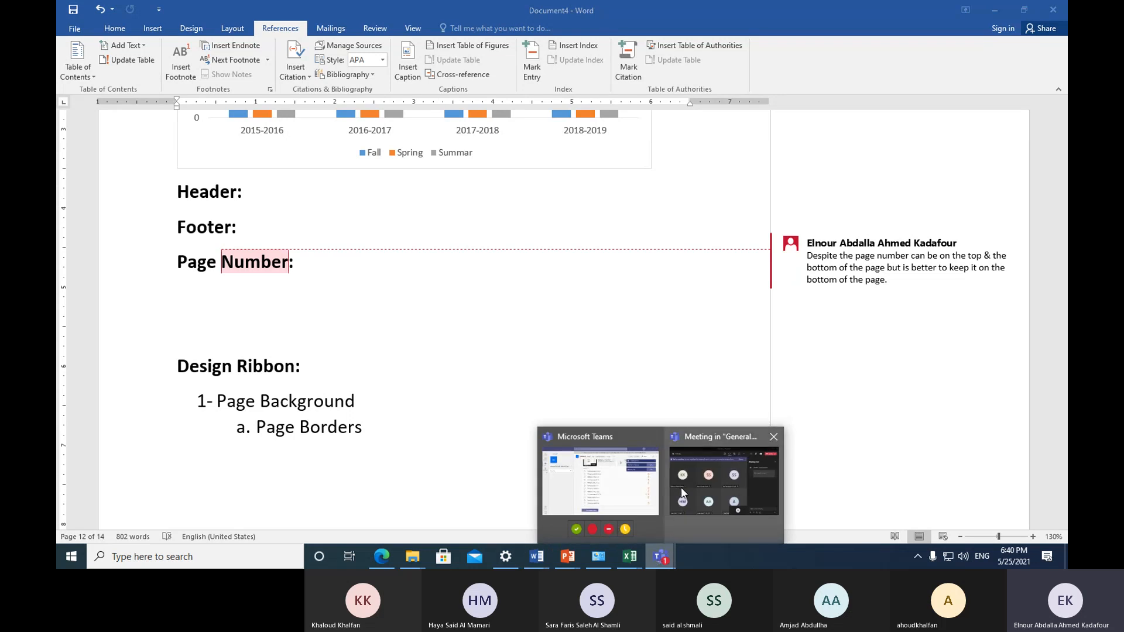
{"action": "mouse_move", "coordinate": [680, 487]}
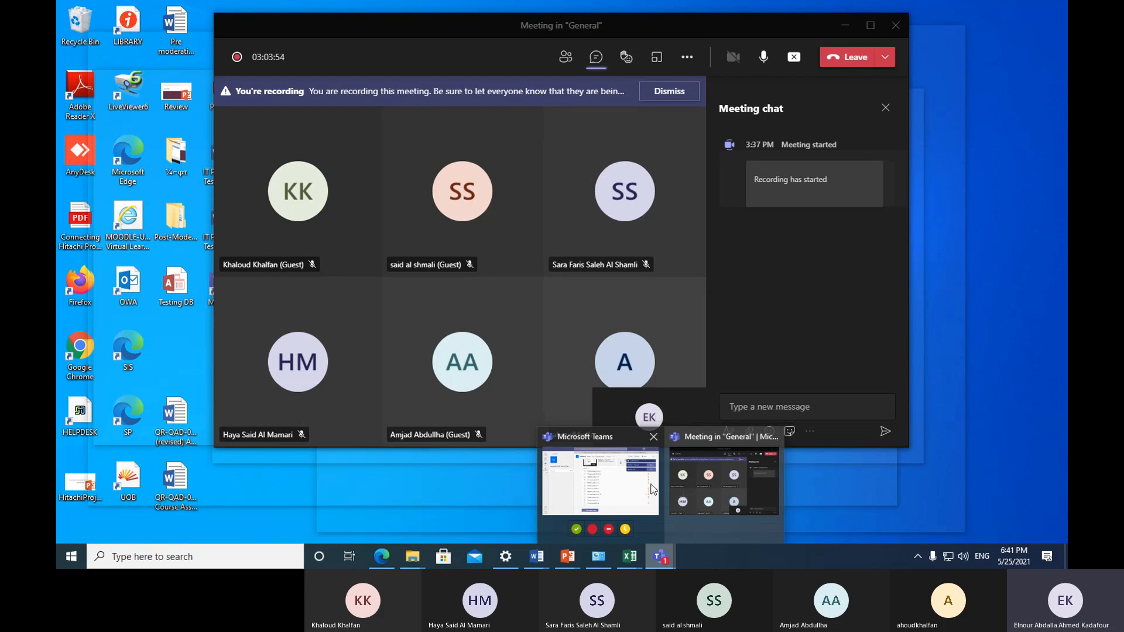
{"action": "left_click", "coordinate": [536, 556]}
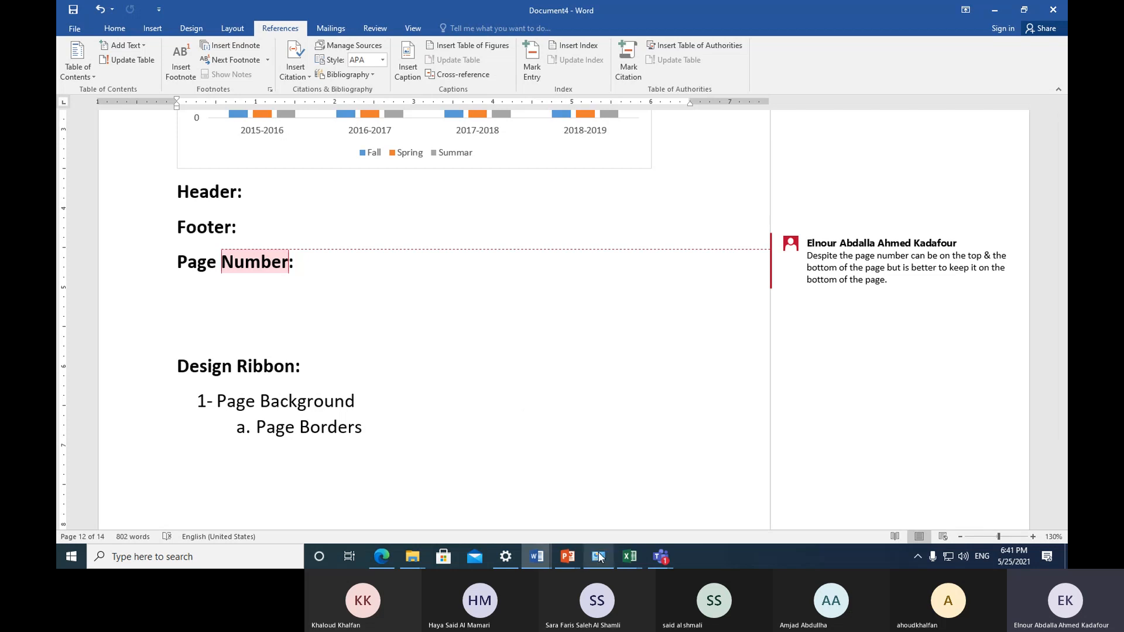
Step: Switch to the Microsoft Teams meeting window and request to stop the meeting recording
{"action": "left_click", "coordinate": [657, 556]}
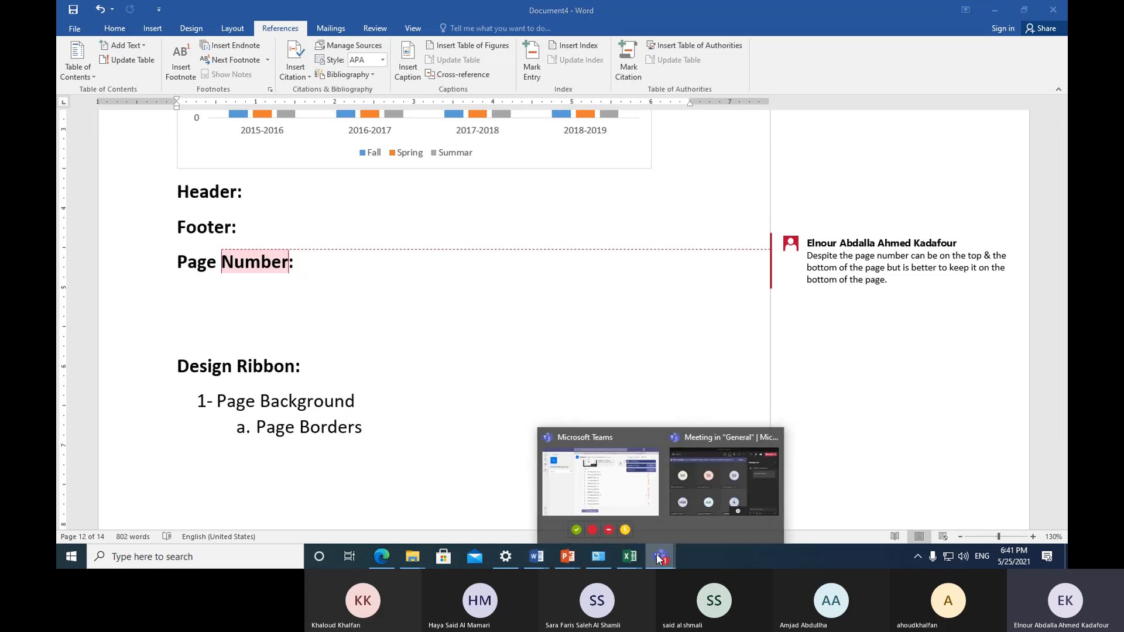
{"action": "left_click", "coordinate": [695, 495]}
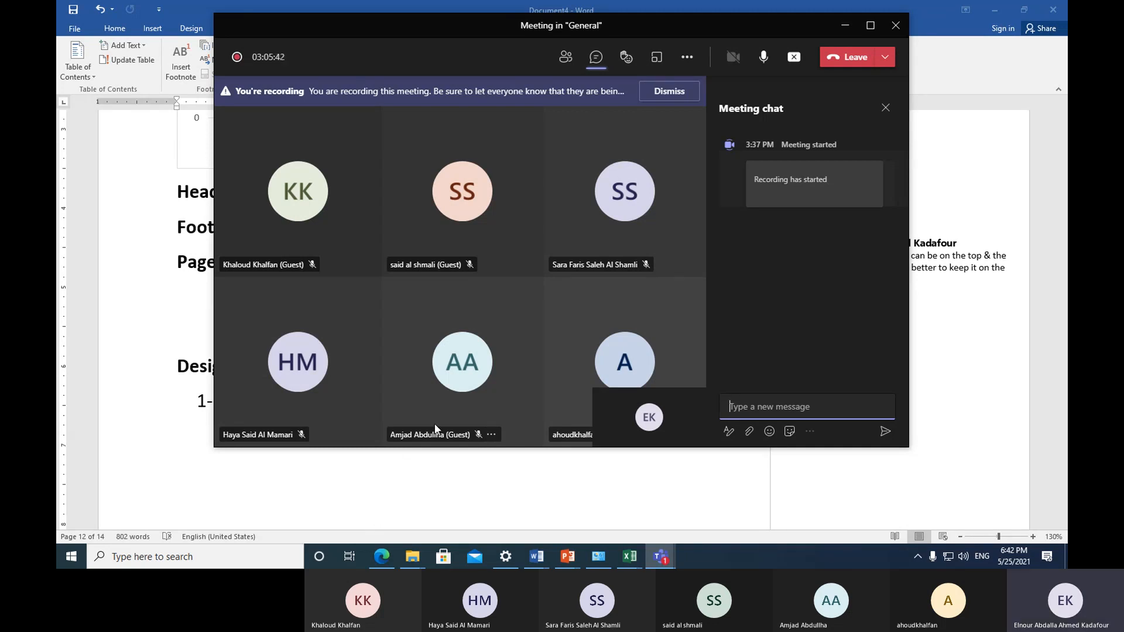
{"action": "left_click", "coordinate": [687, 60]}
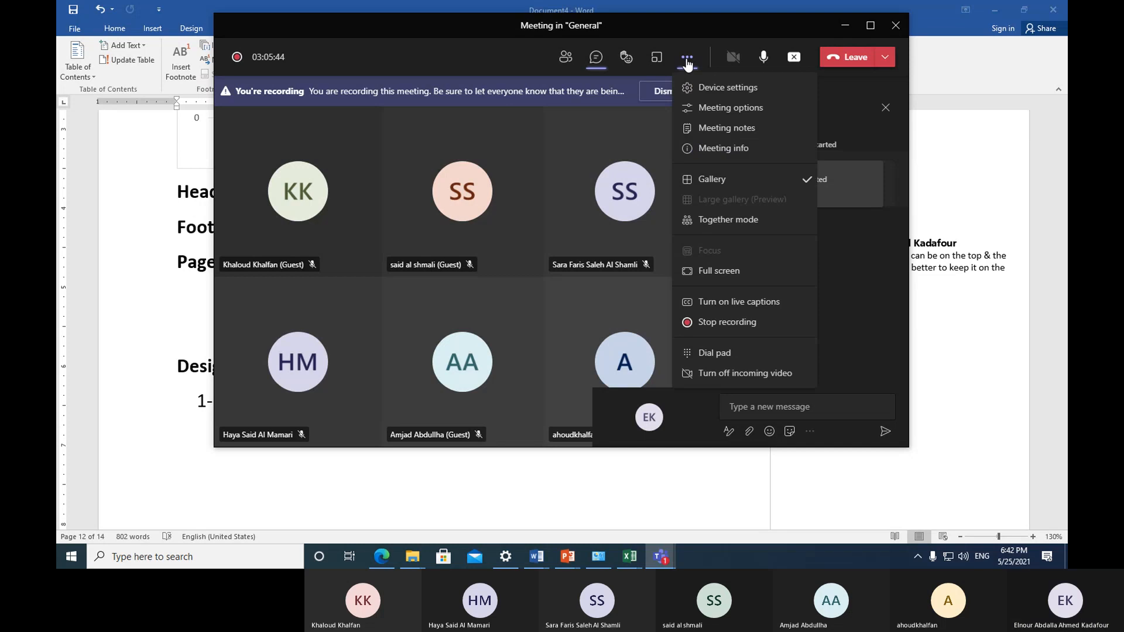
{"action": "left_click", "coordinate": [723, 322]}
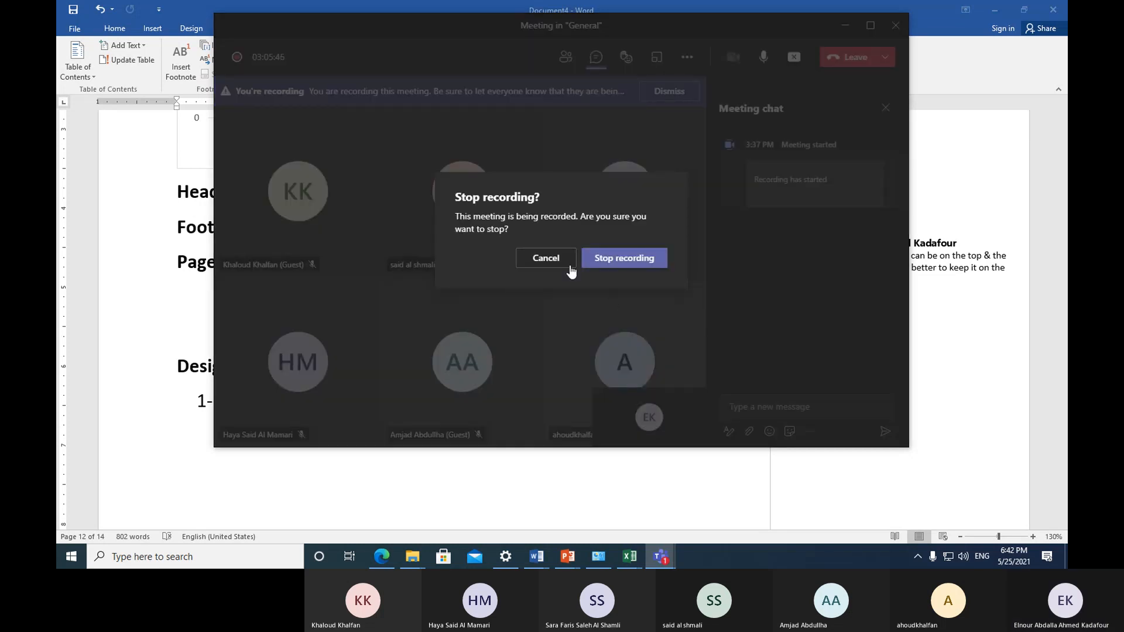